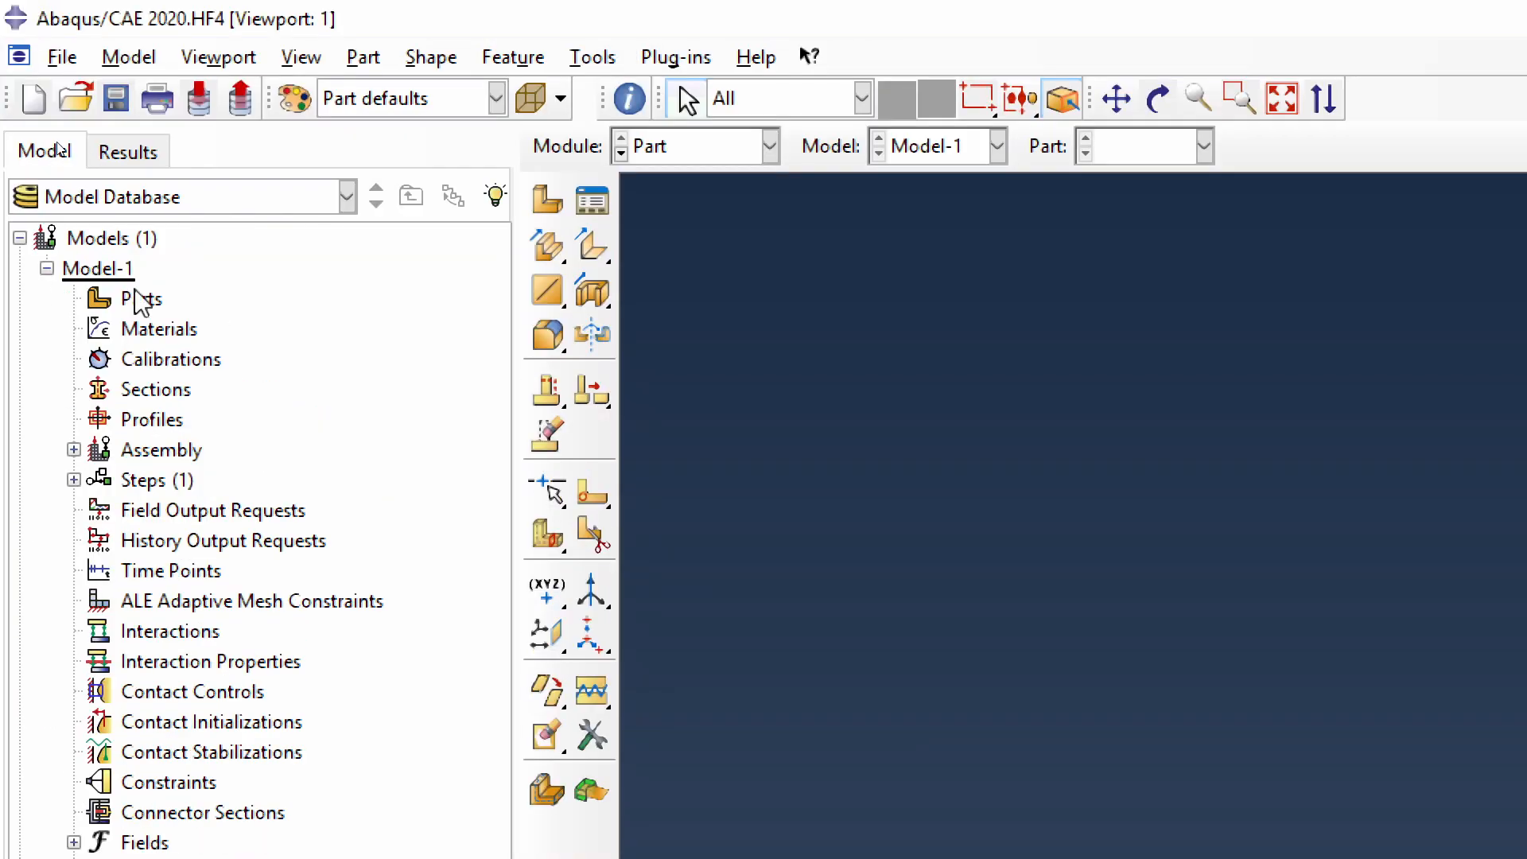
# - Create a 3D deformable solid extrusion part named Matrix with an approximate size of 400
pyautogui.doubleClick(142, 219)
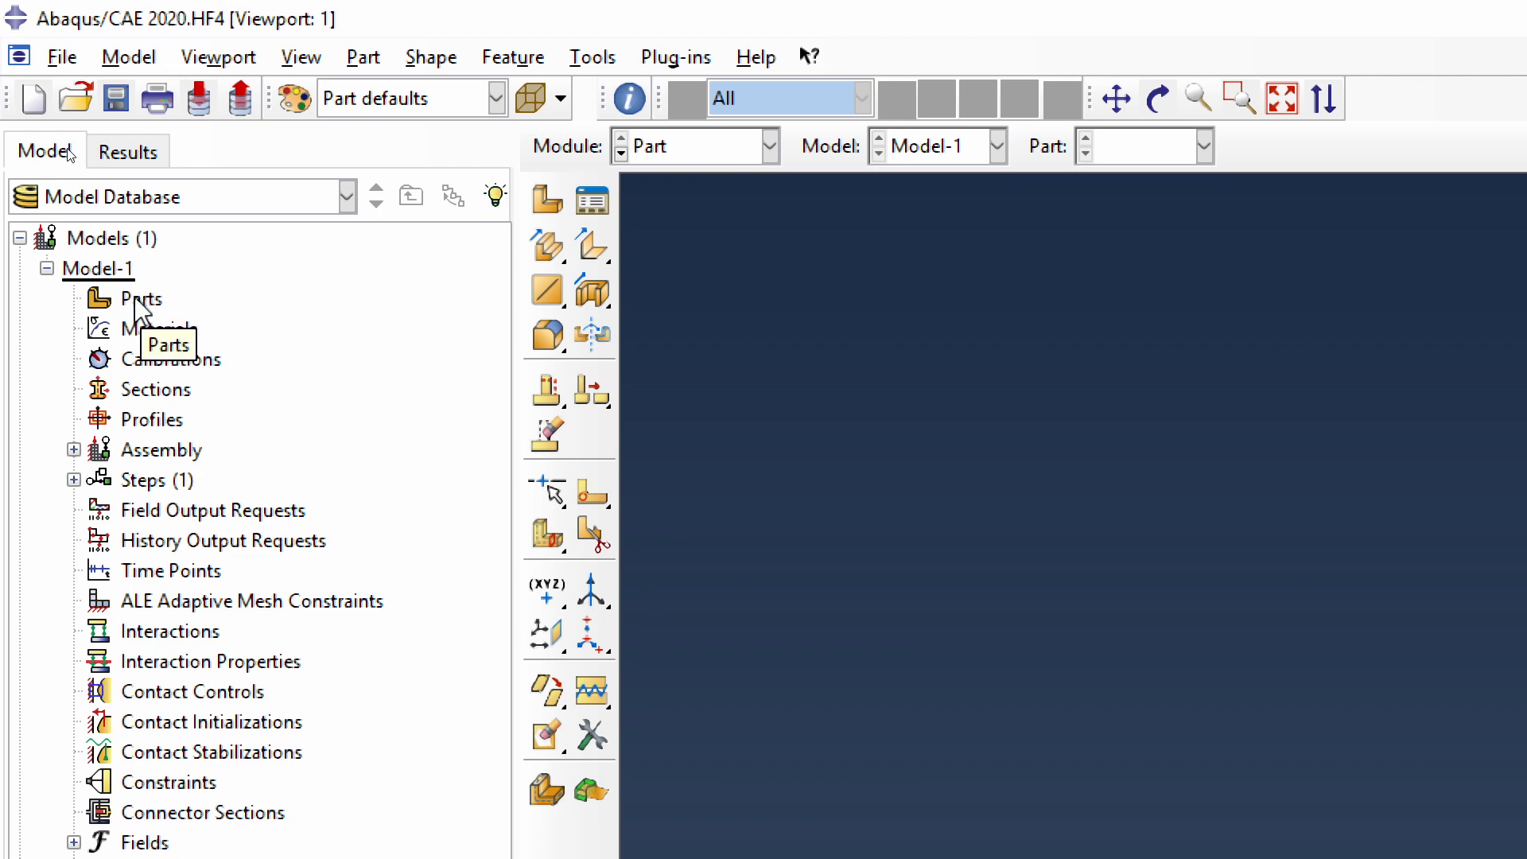
pyautogui.doubleClick(137, 299)
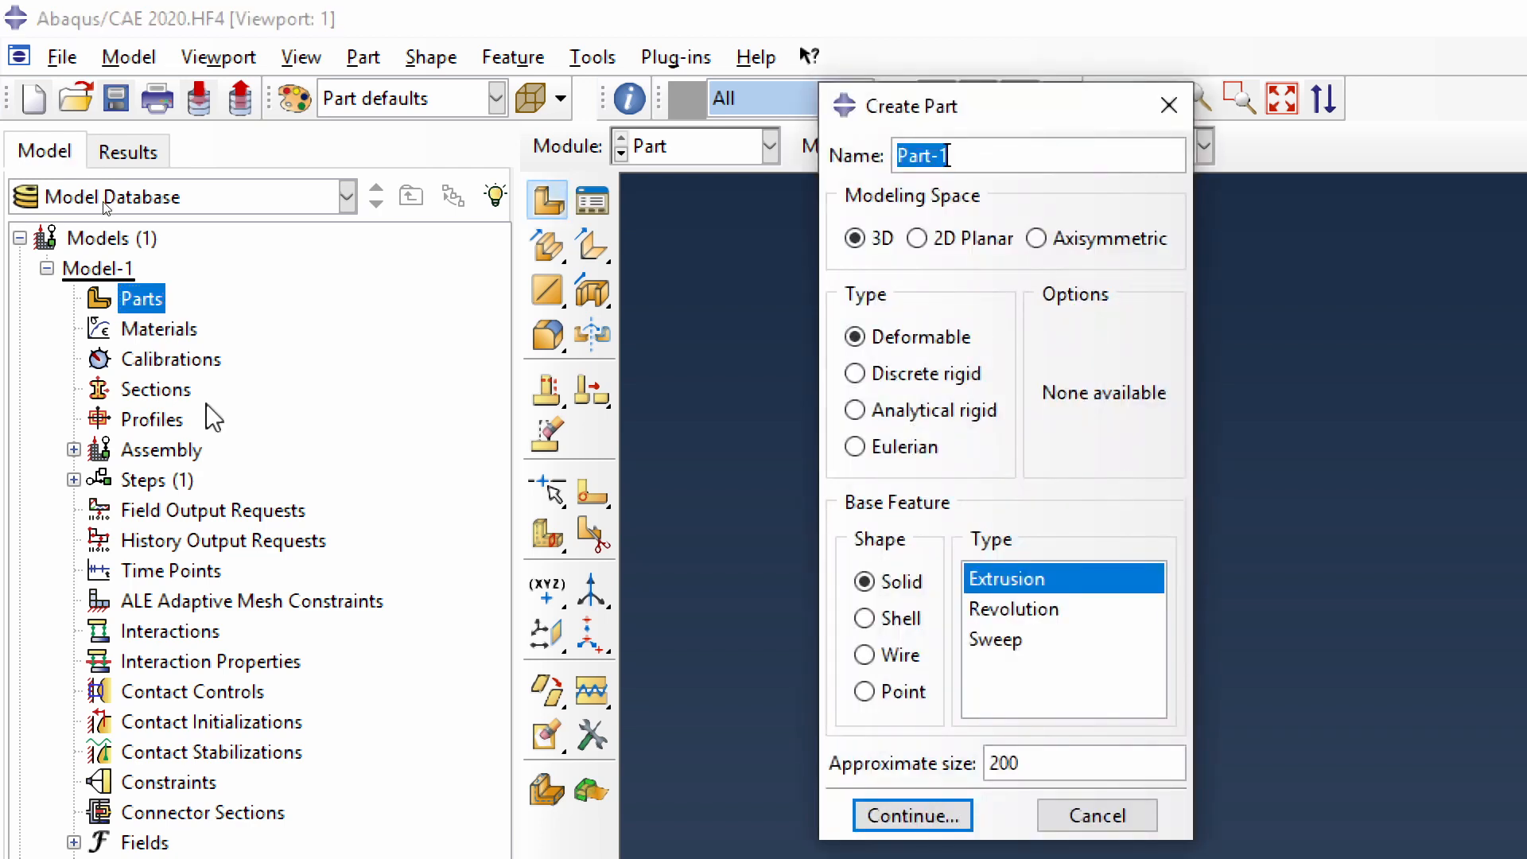
pyautogui.write('Matrix')
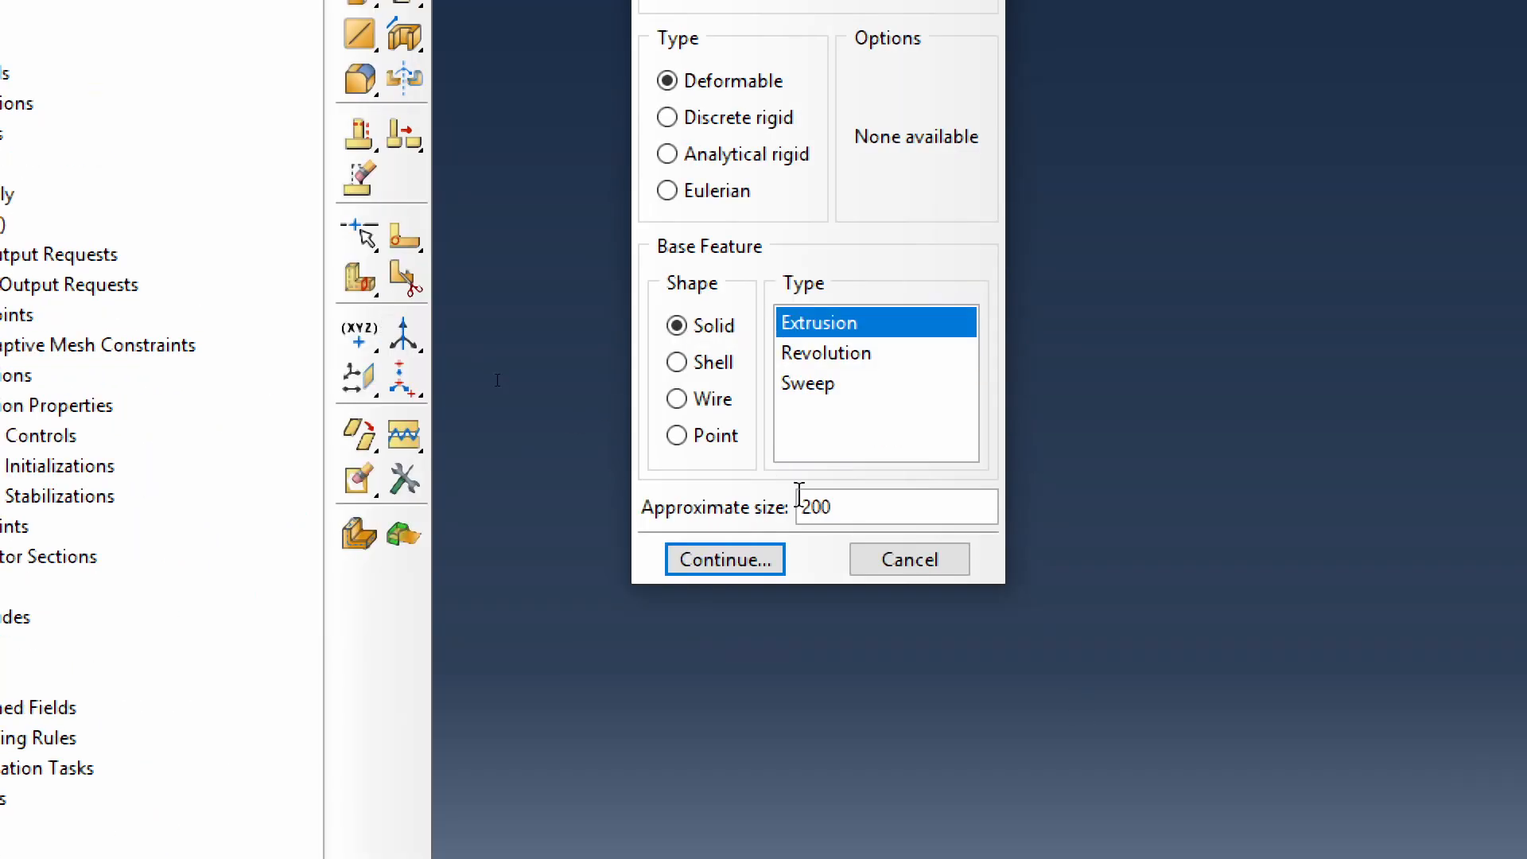
pyautogui.moveTo(890, 562); pyautogui.dragTo(873, 562)
pyautogui.write('4')
pyautogui.click(674, 557)
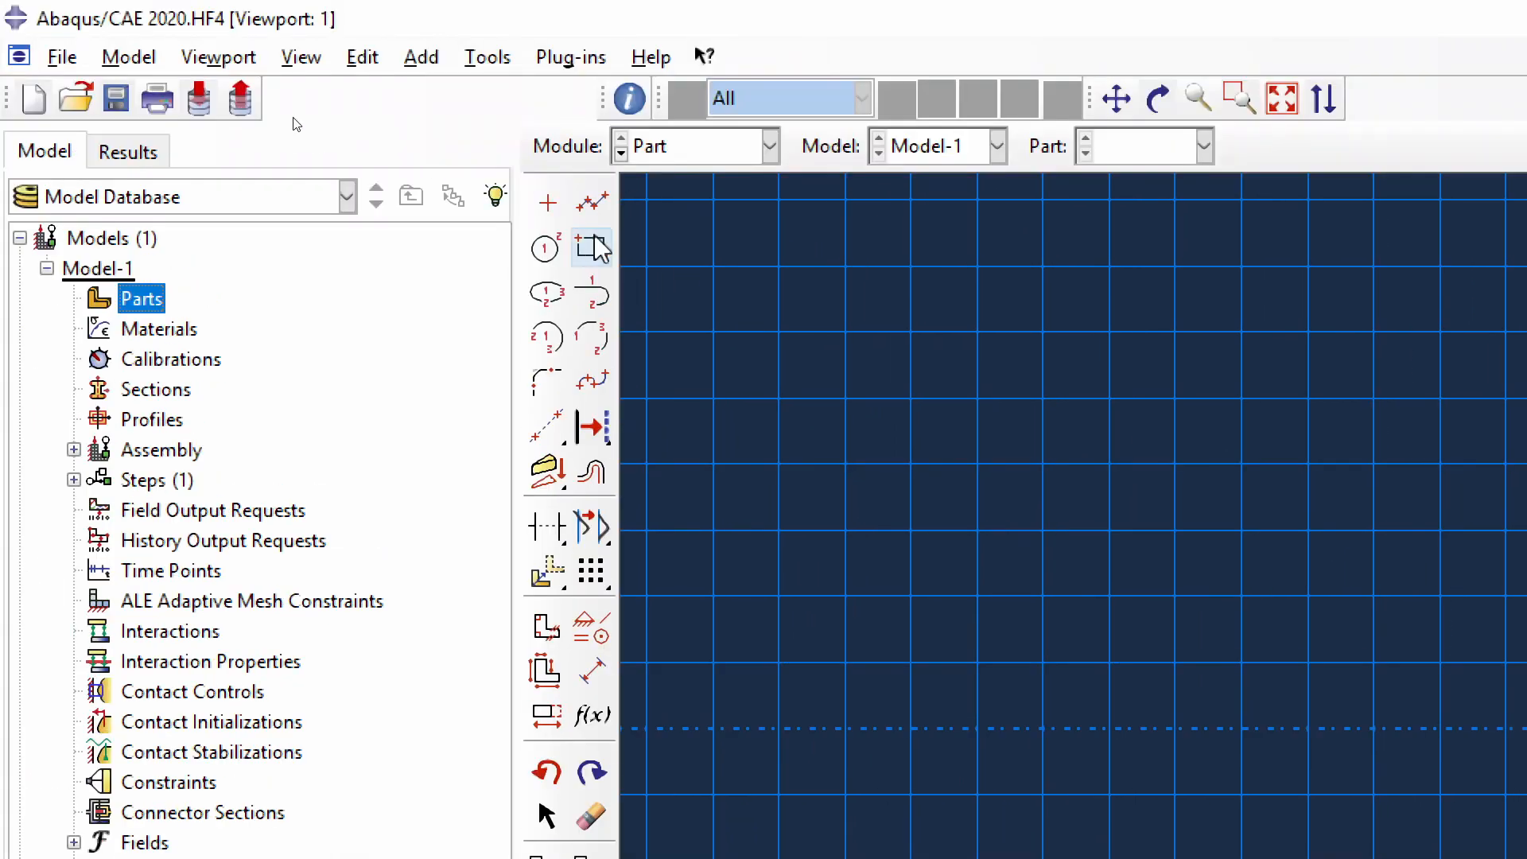
# - Sketch the Matrix section as a rectangle with opposite corners at 0,0 and 100,100
pyautogui.click(593, 248)
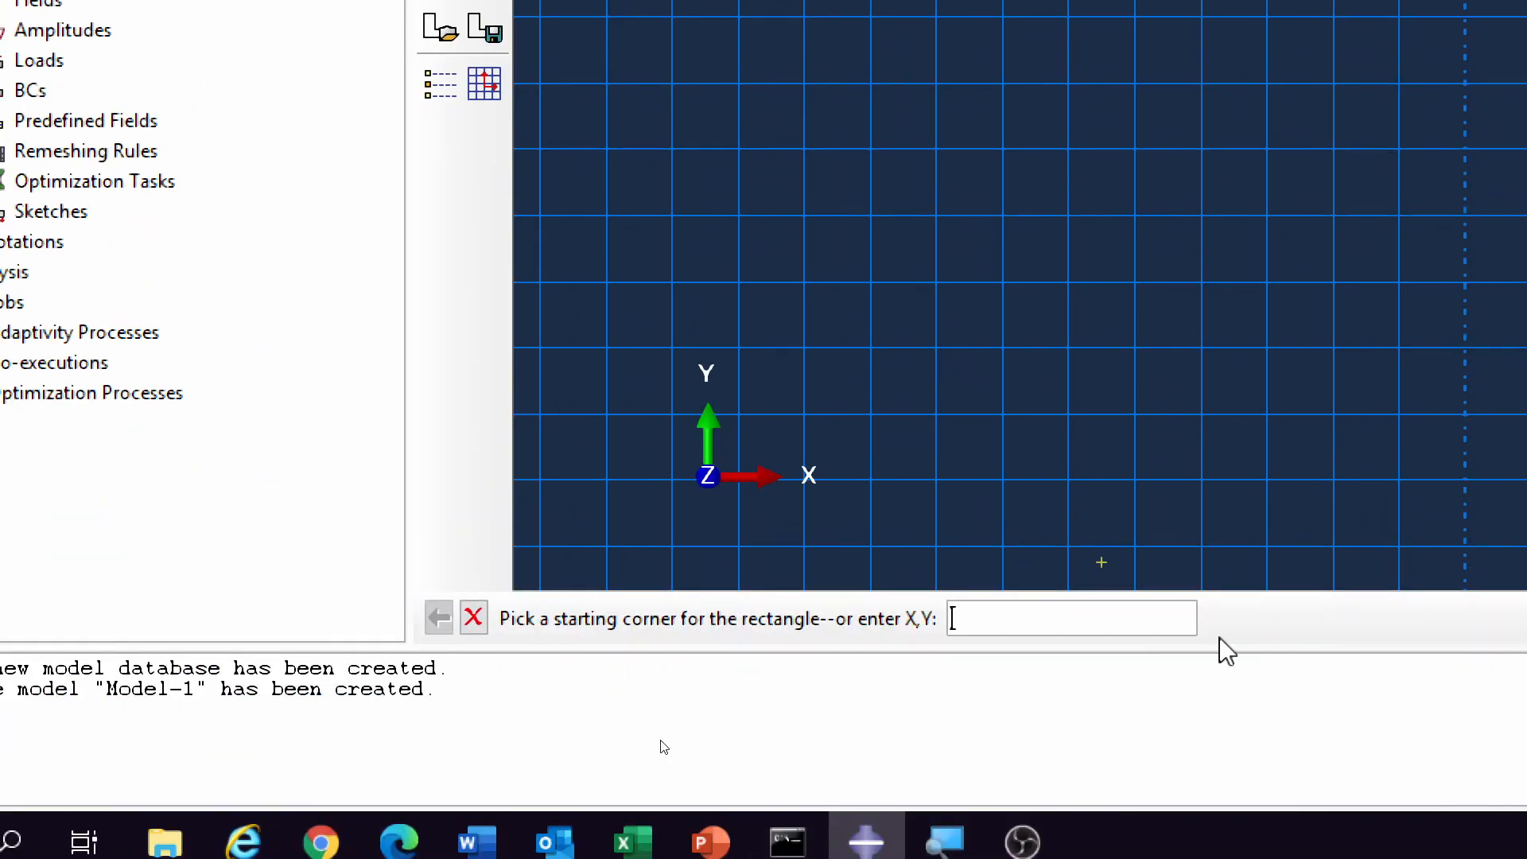
pyautogui.write('0,0')
pyautogui.press('Return')
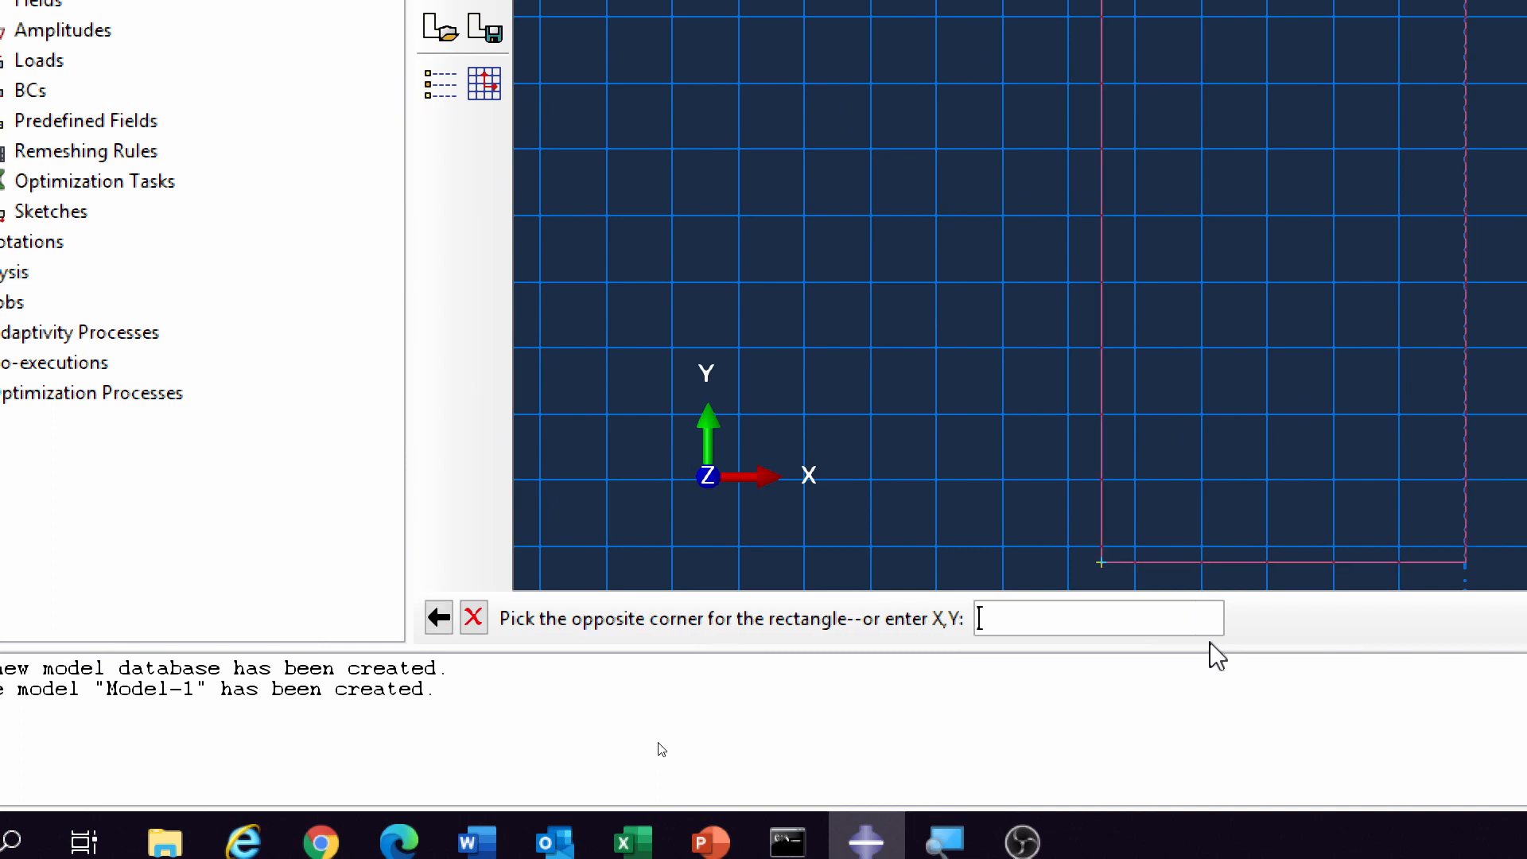
pyautogui.write('100,100')
pyautogui.press('Return')
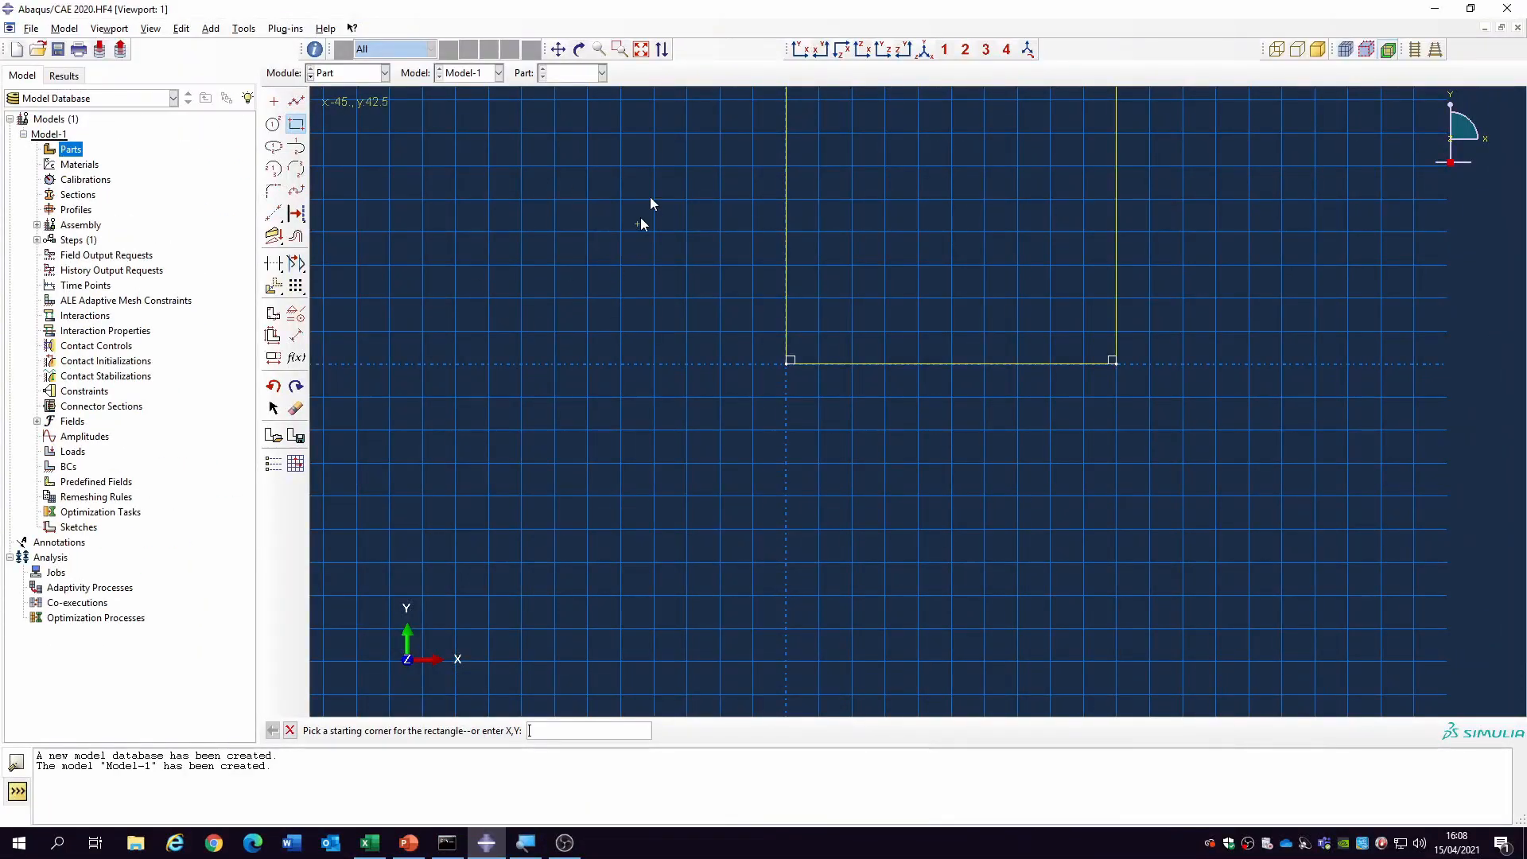
pyautogui.click(643, 51)
pyautogui.rightClick(719, 241)
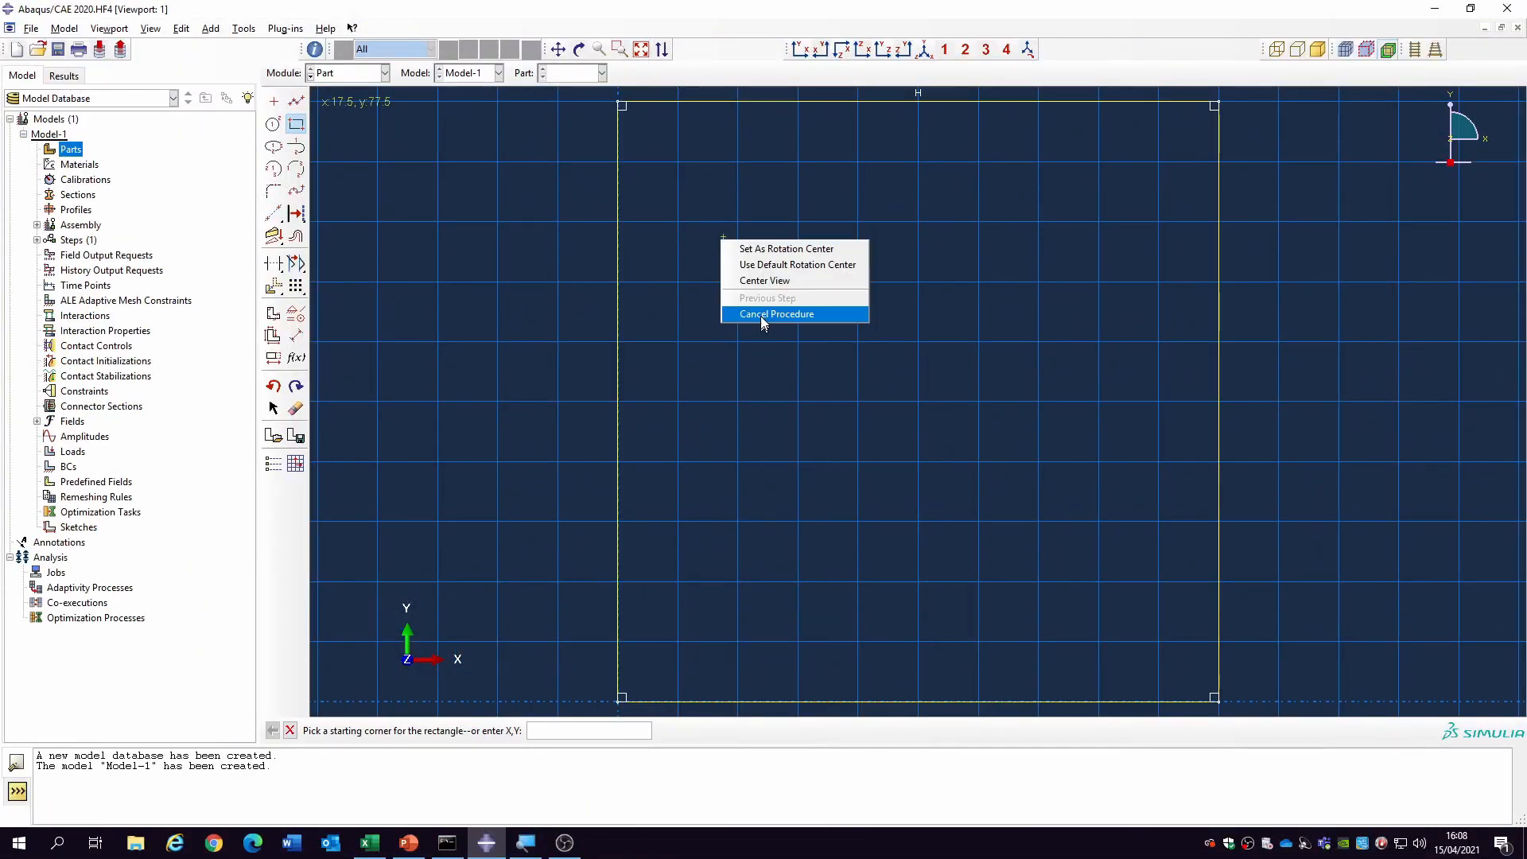
pyautogui.click(762, 314)
# - Finish the square sketch and extrude it to a depth of 100
pyautogui.click(491, 732)
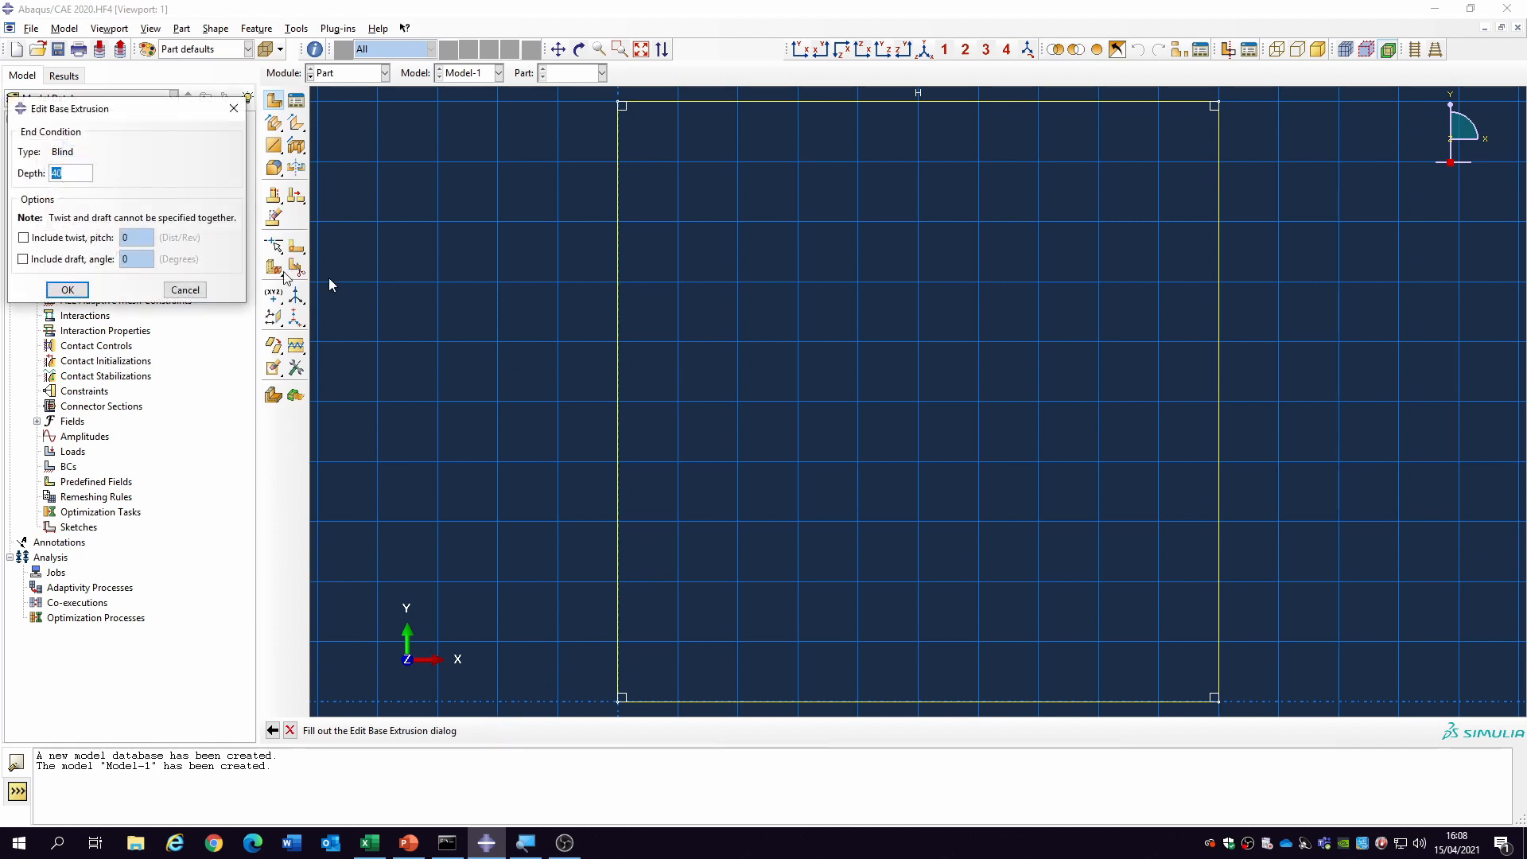
pyautogui.write('100')
pyautogui.click(67, 289)
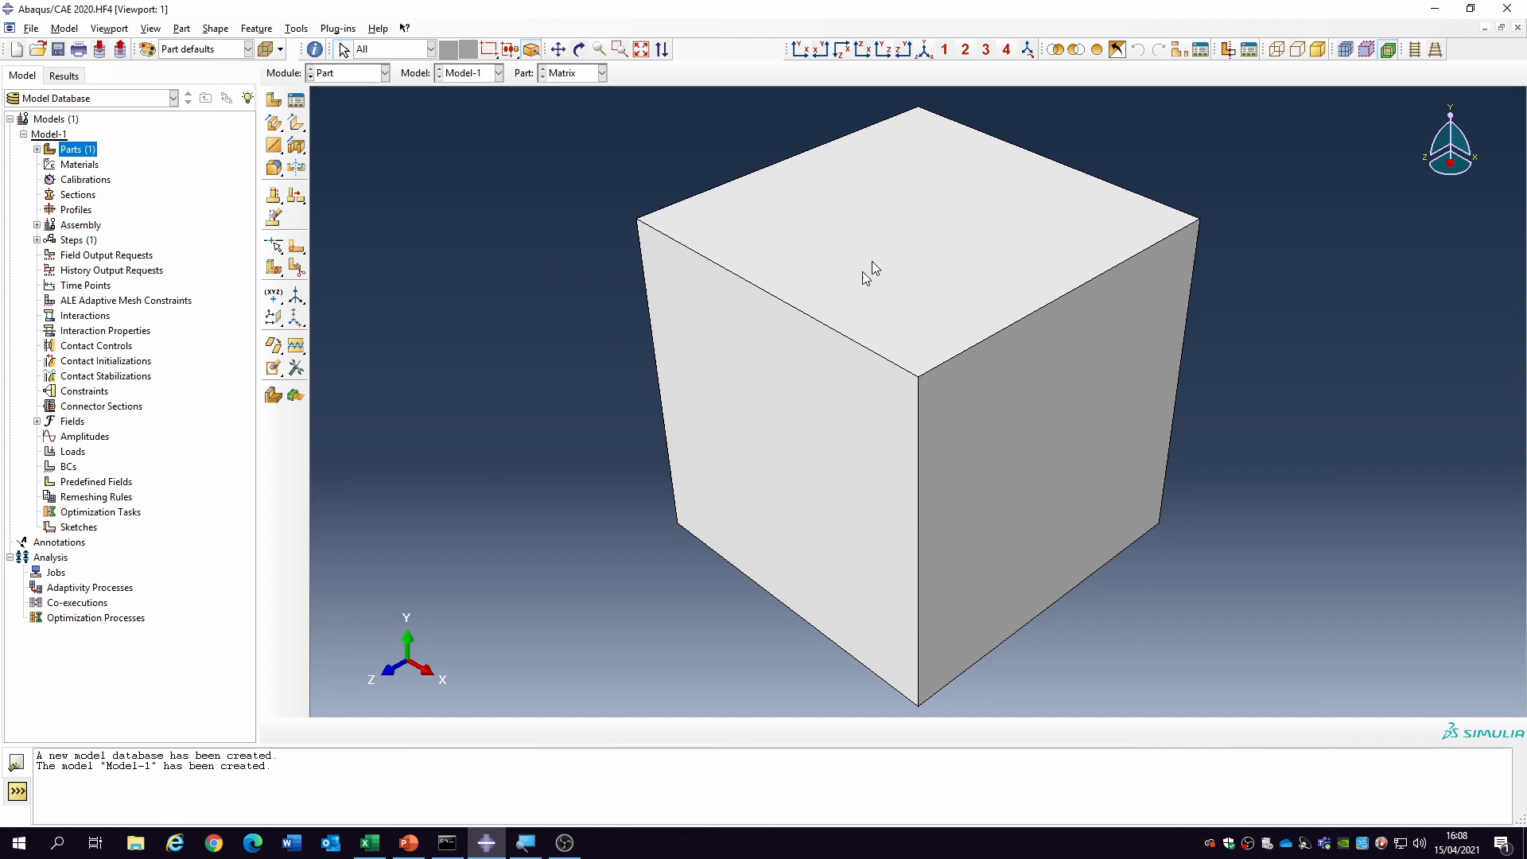
# - Create a second 3D deformable solid extrusion part named Fibre, keeping the approximate size of 400
pyautogui.doubleClick(86, 150)
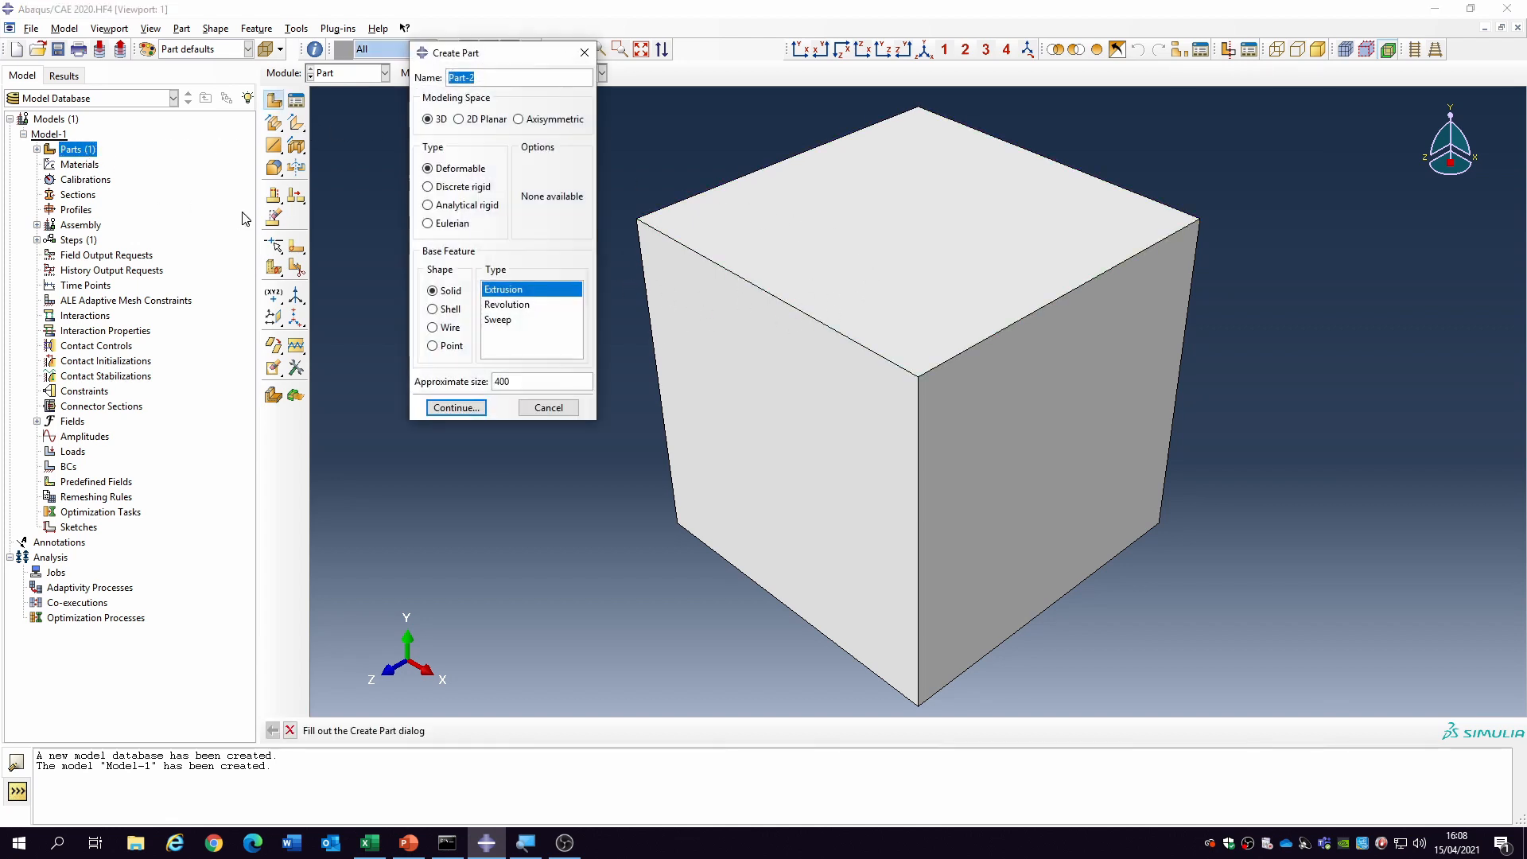
pyautogui.write('Fibre')
pyautogui.press('Return')
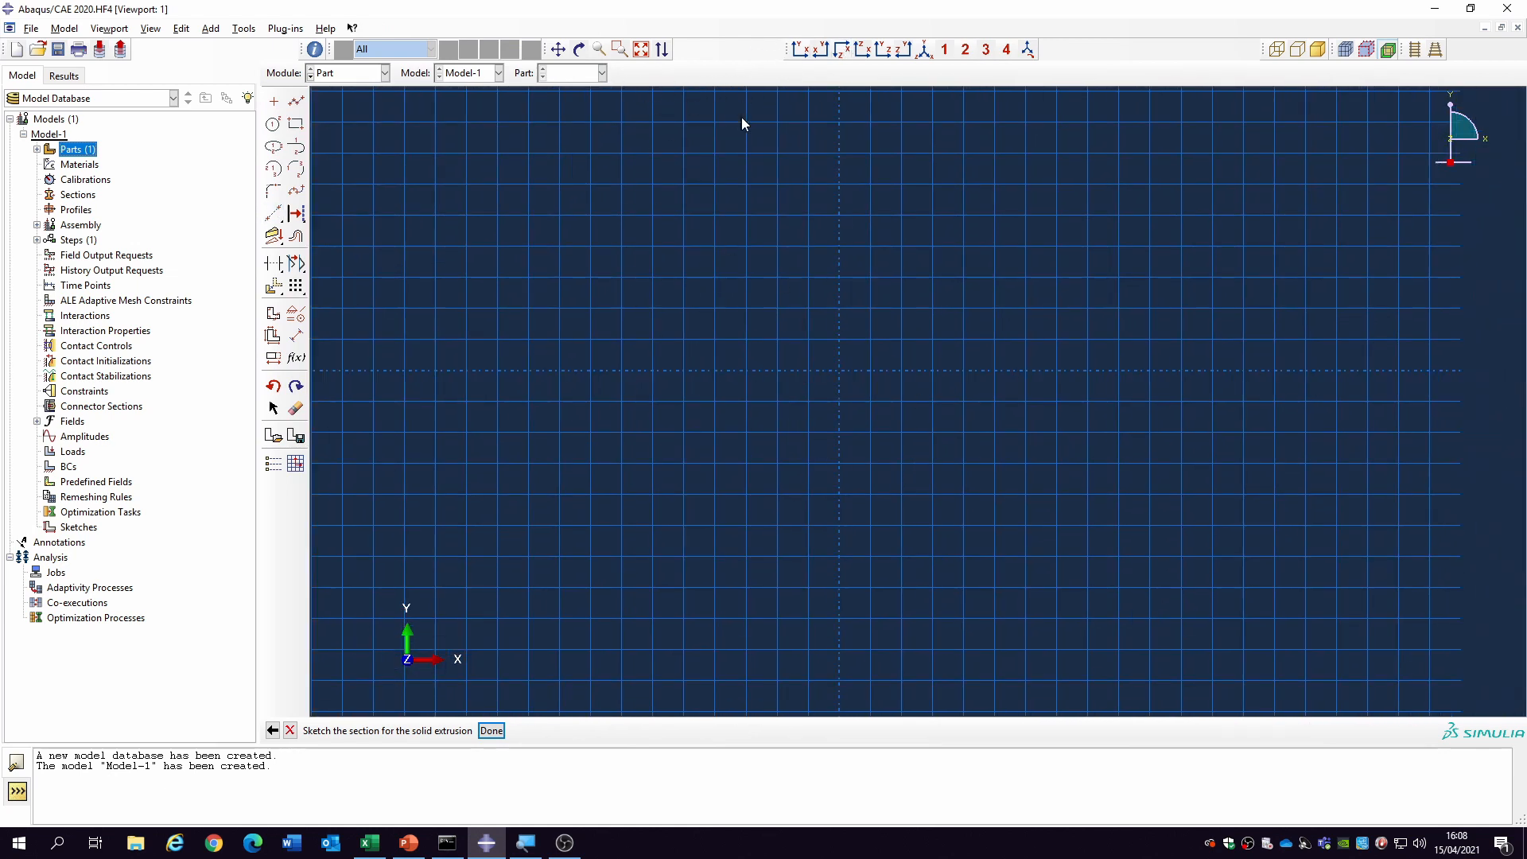
# - Sketch a rectangle from 0,0 to 100,100 as the outline in the Fibre section sketch
pyautogui.click(296, 125)
pyautogui.write('0,0')
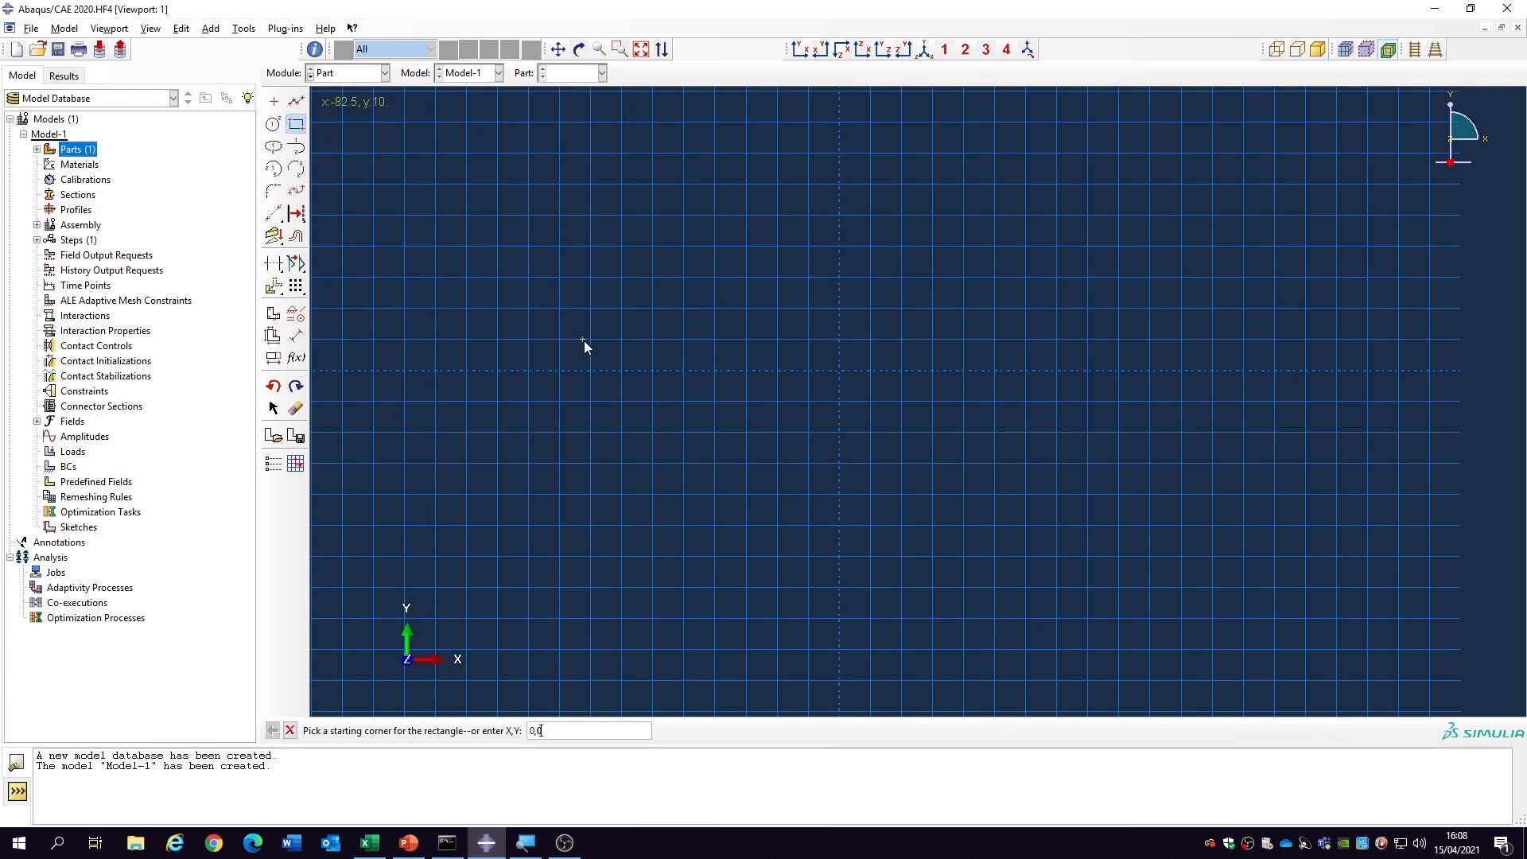
pyautogui.press('Return')
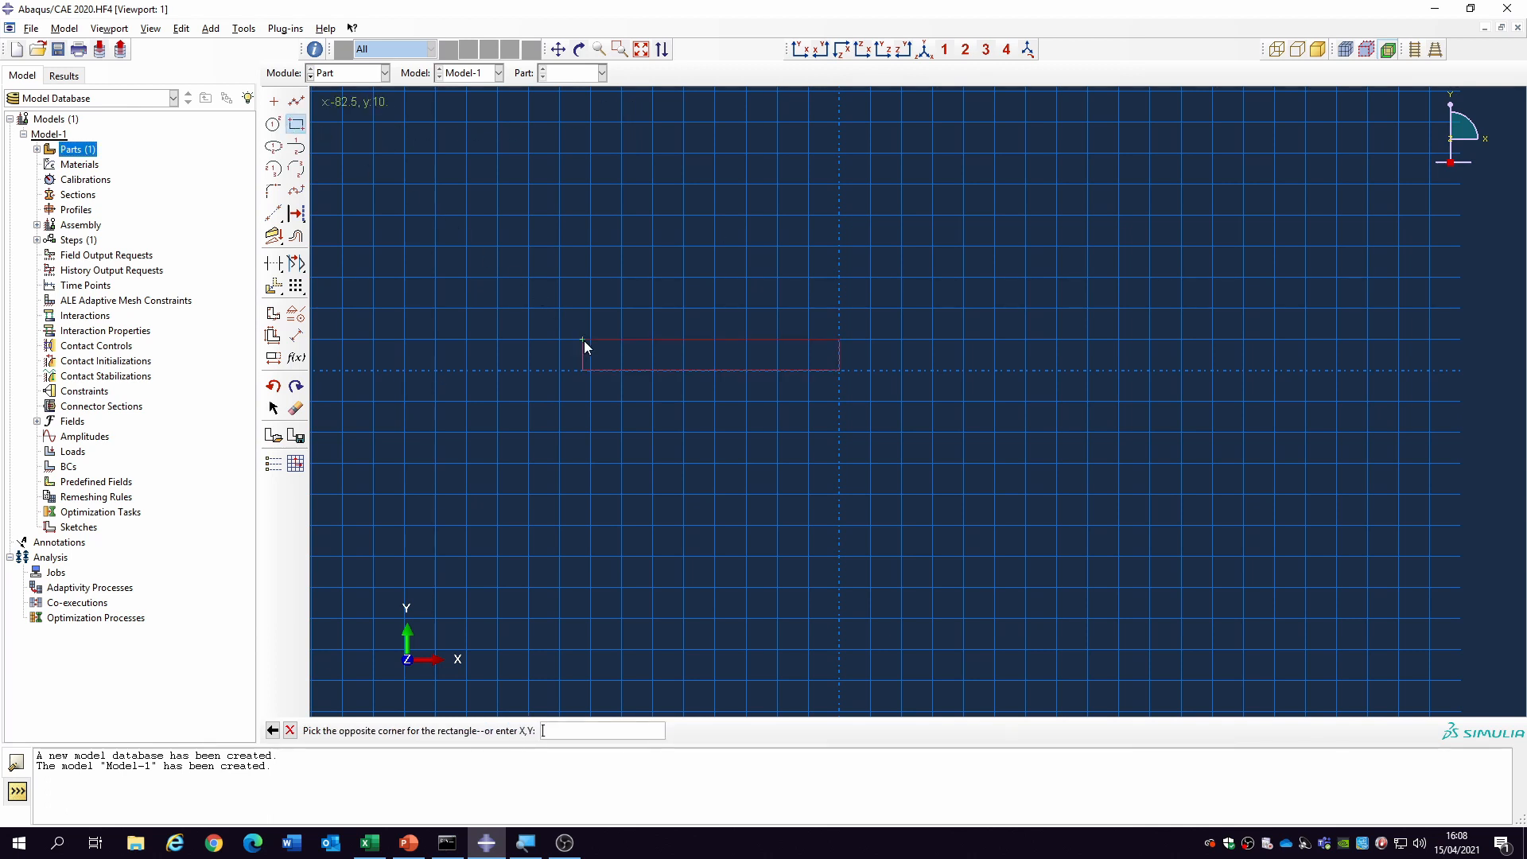
pyautogui.write('100,100')
pyautogui.press('Return')
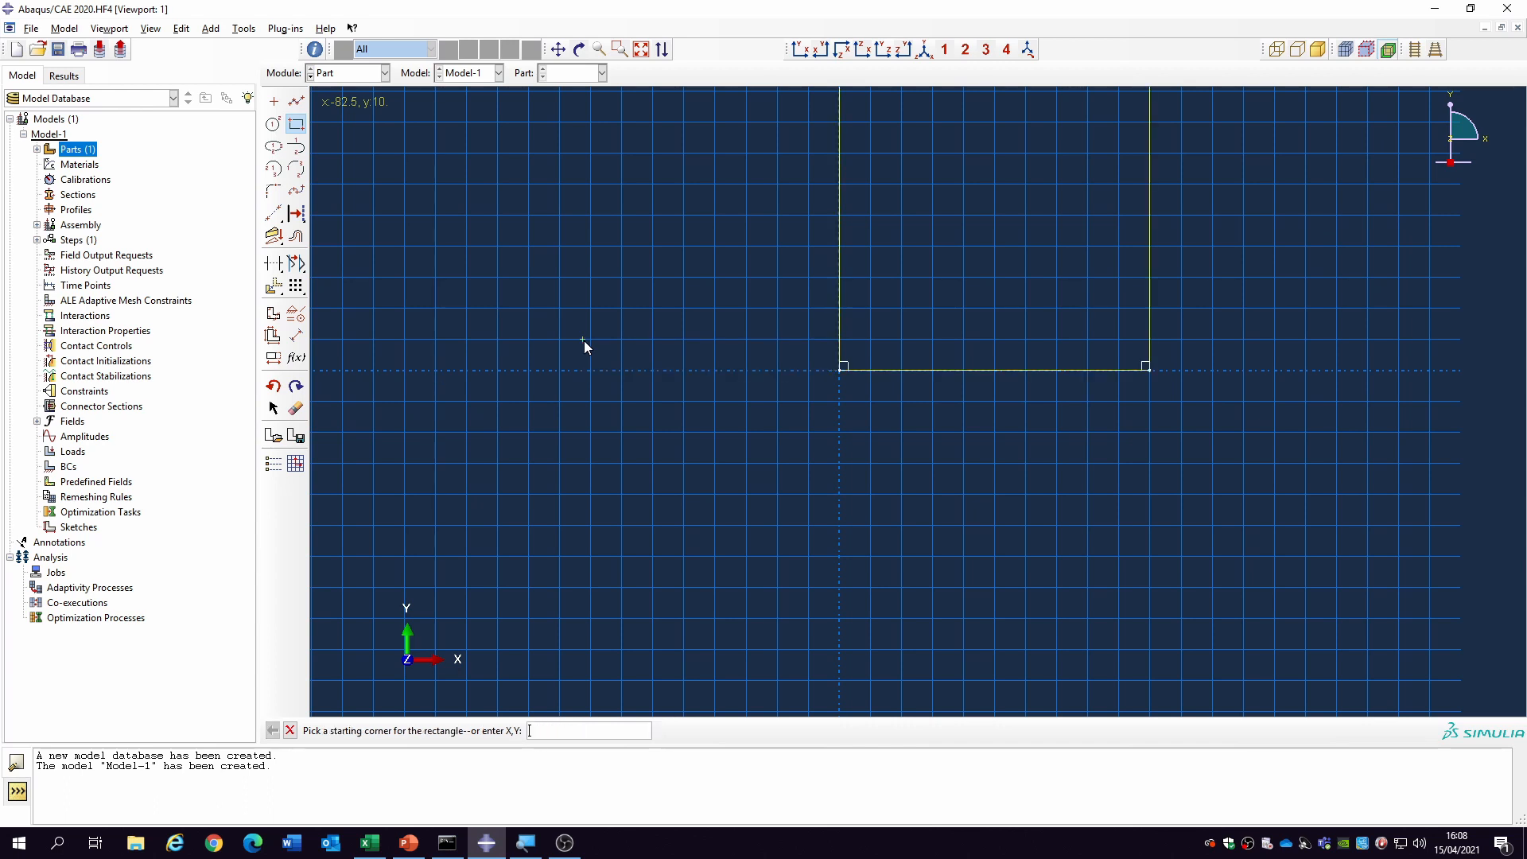
pyautogui.click(641, 49)
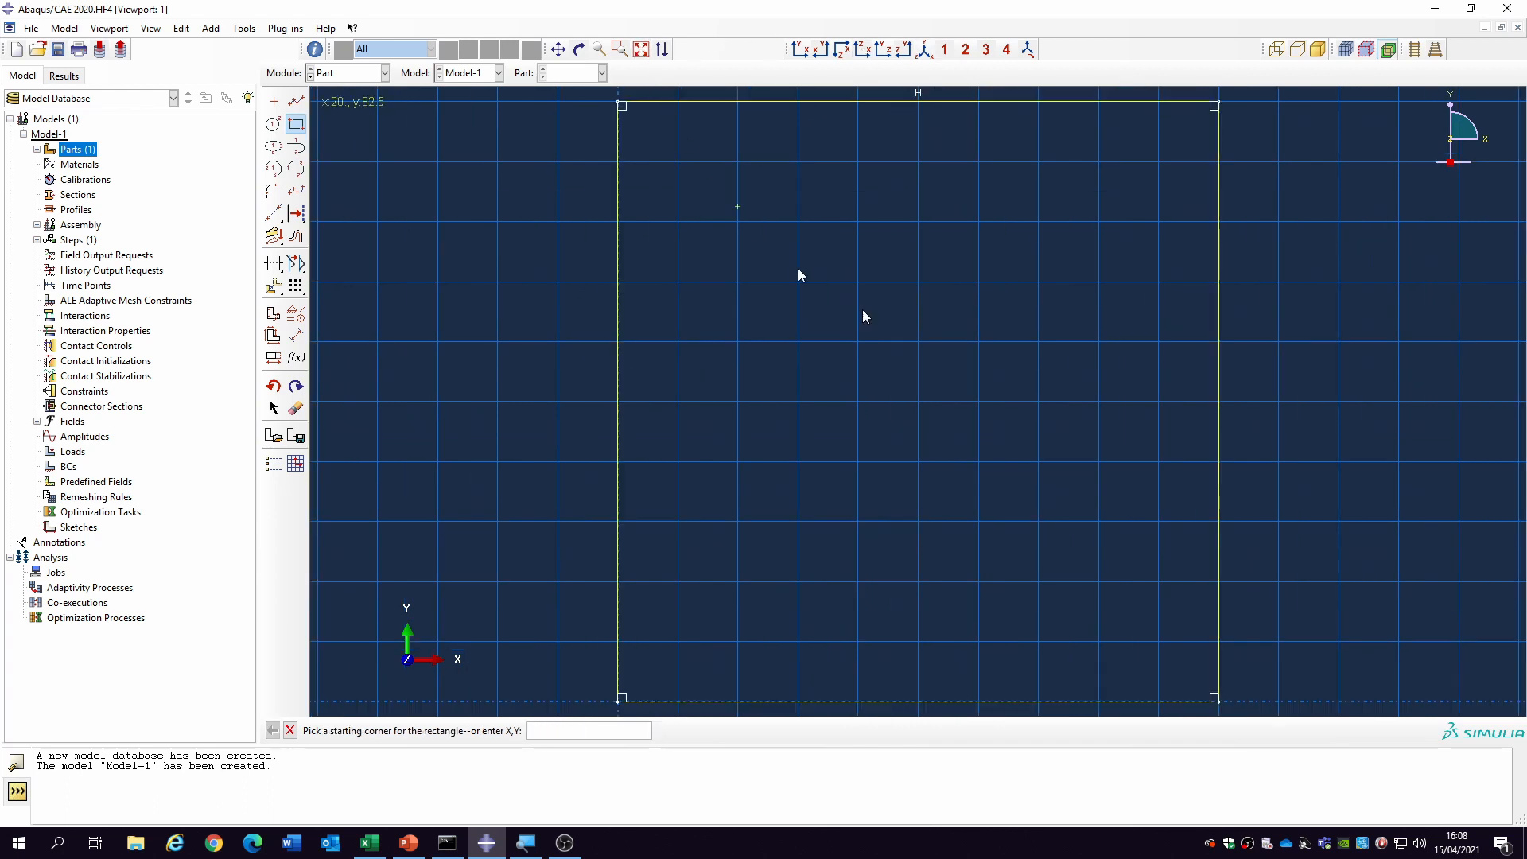
pyautogui.rightClick(771, 345)
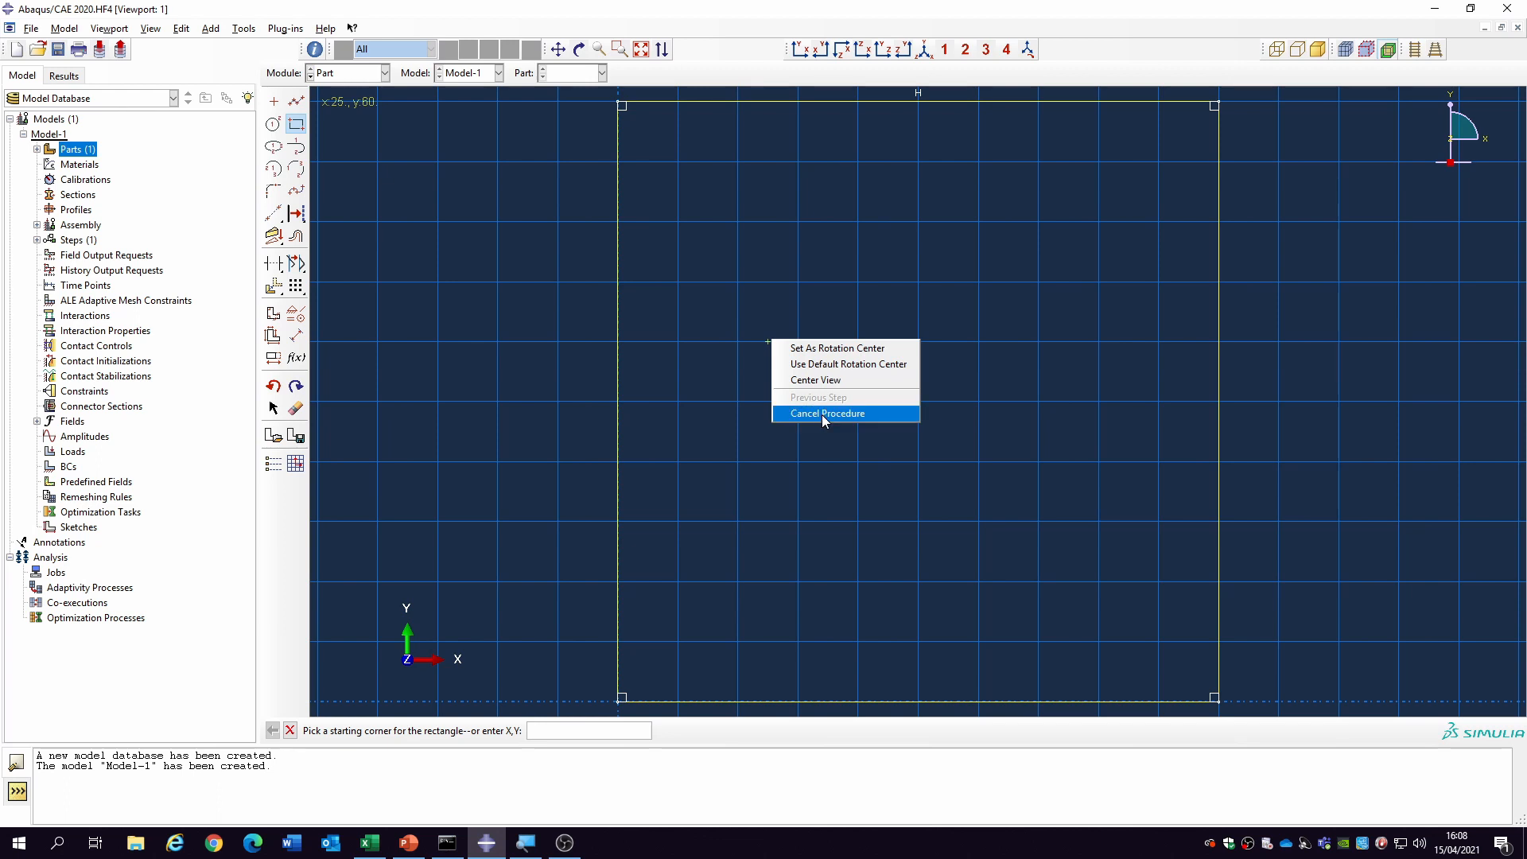
pyautogui.click(823, 414)
# - Draw a circle of radius 10 centred on the rectangle's corner at the origin
pyautogui.click(273, 125)
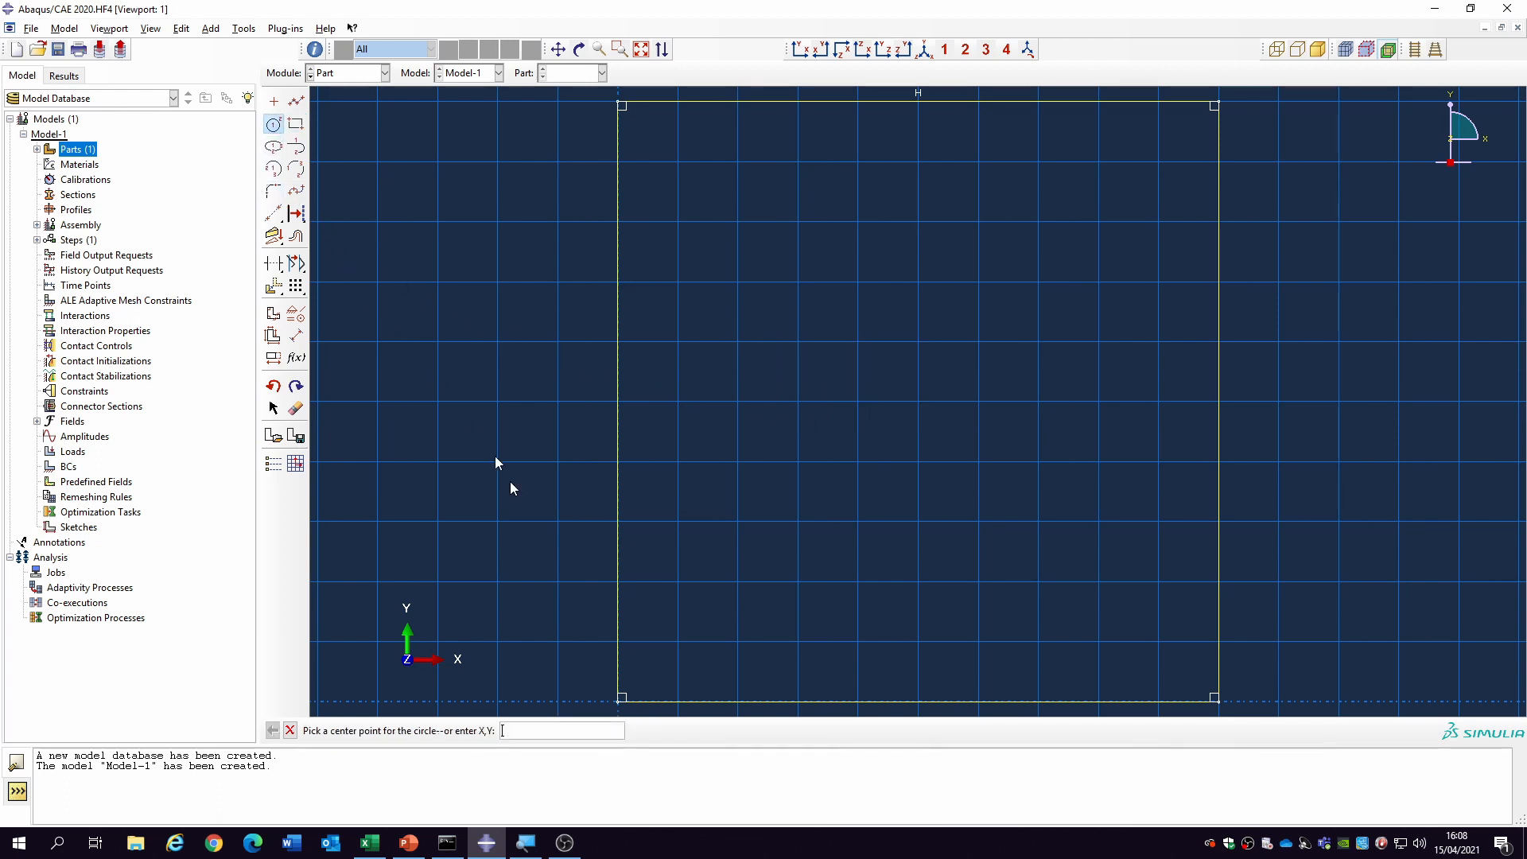
pyautogui.scroll(-1, 622, 707)
pyautogui.keyDown('ctrl'); pyautogui.keyDown('alt'); pyautogui.moveTo(621, 707); pyautogui.dragTo(617, 629, button='middle'); pyautogui.keyUp('alt'); pyautogui.keyUp('ctrl')
pyautogui.click(618, 627)
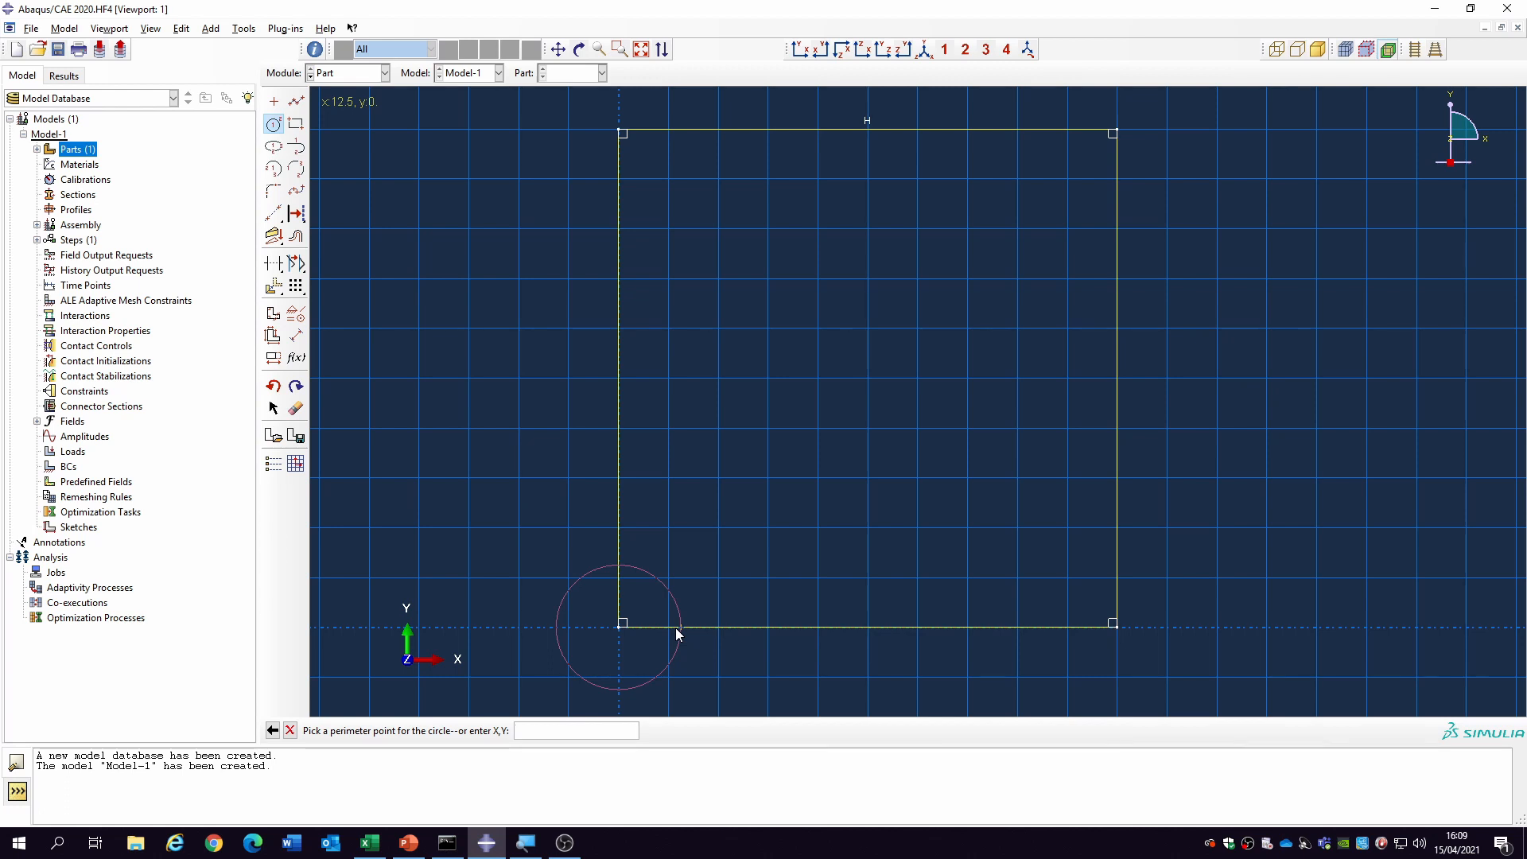
pyautogui.write('1,0')
pyautogui.press('Return')
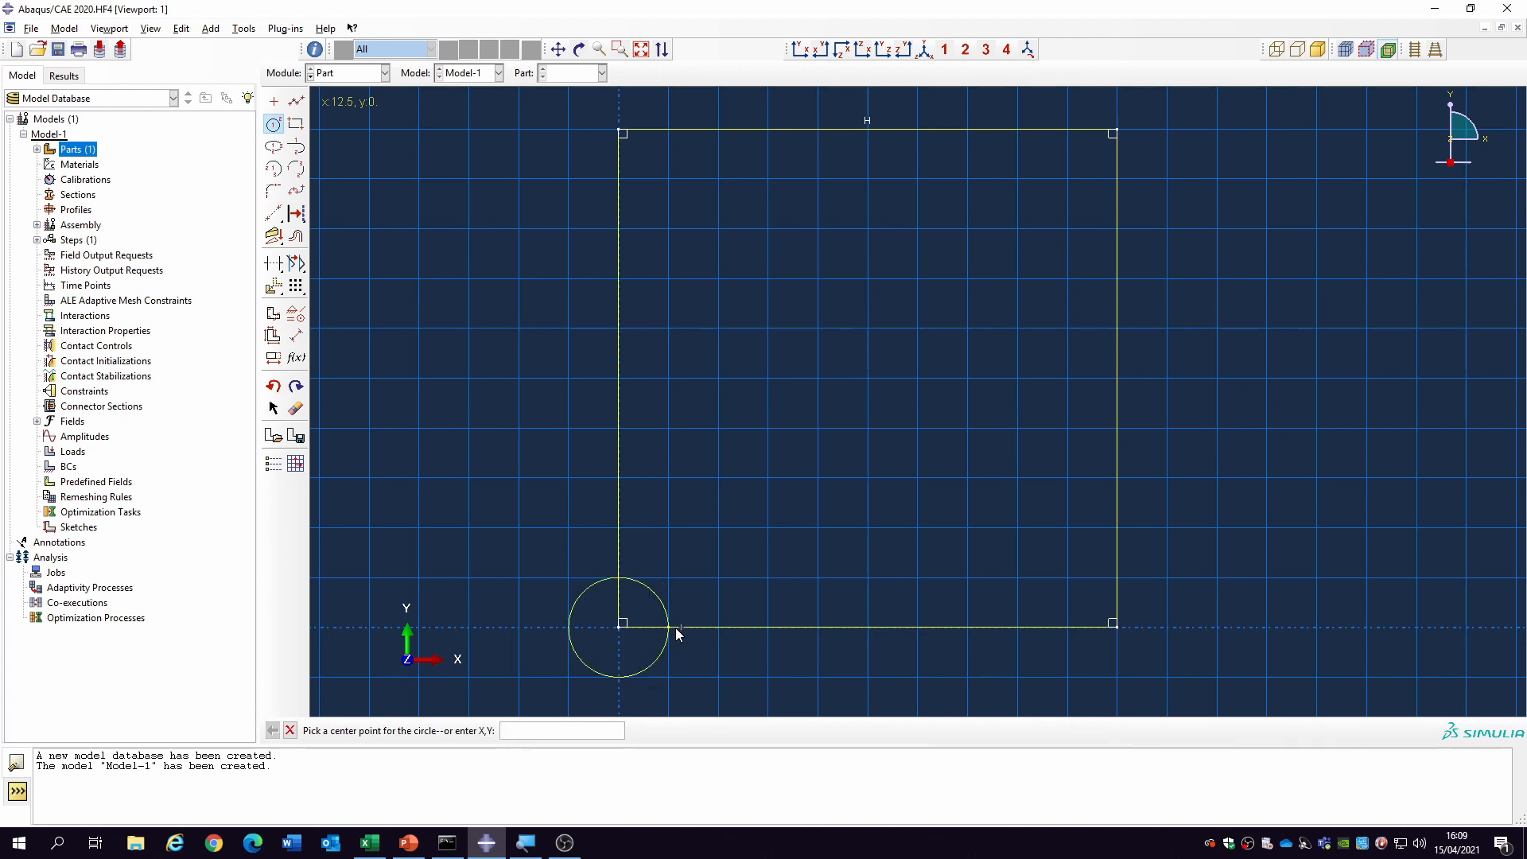
pyautogui.rightClick(521, 426)
pyautogui.click(557, 499)
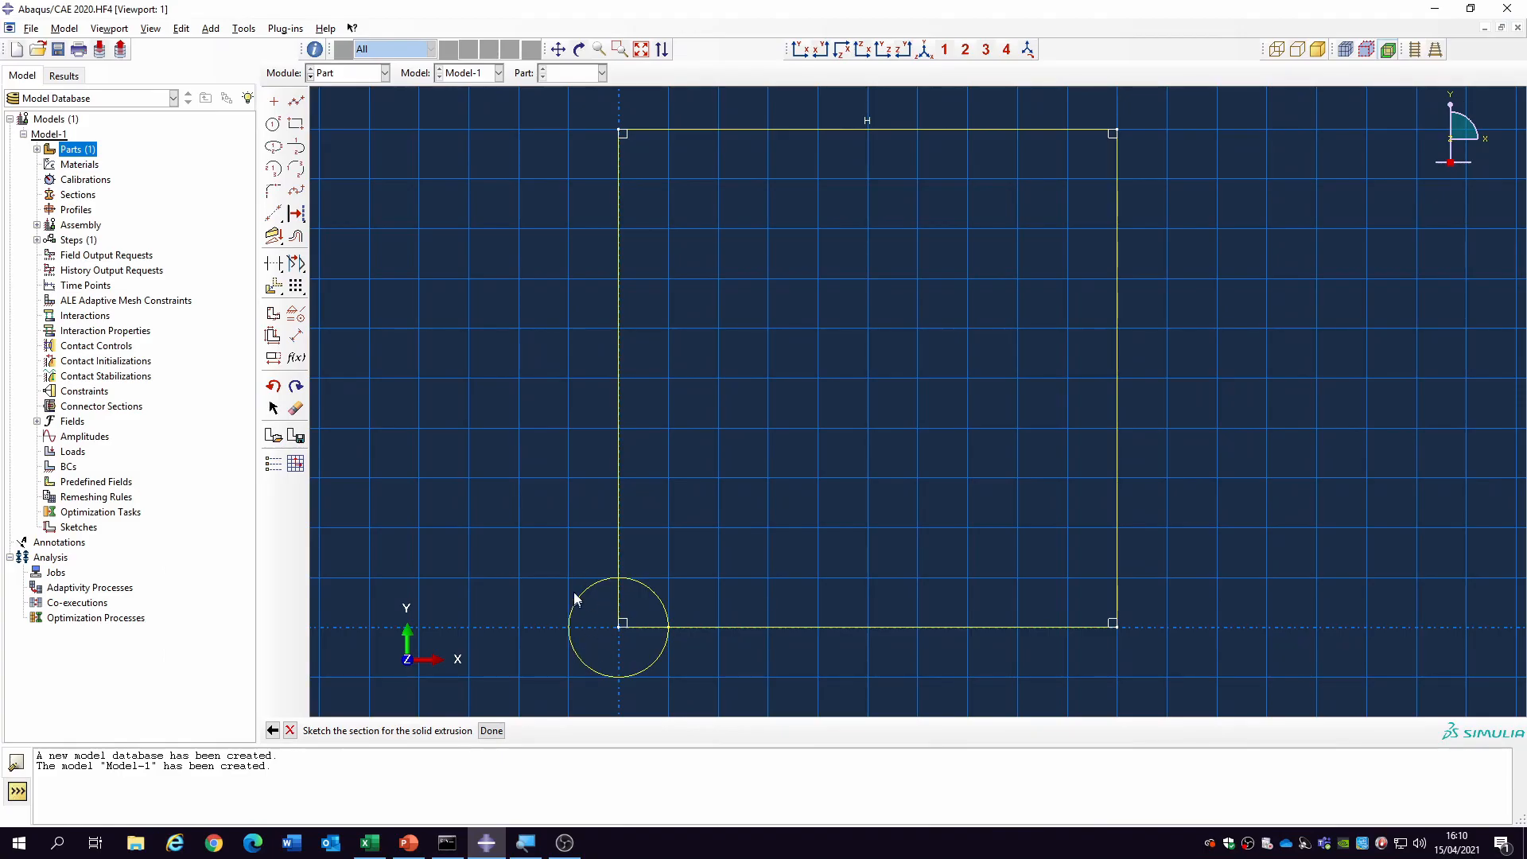
# - Copy the circle at the origin with Translate, using a vector from the origin to 35,51
pyautogui.click(273, 287)
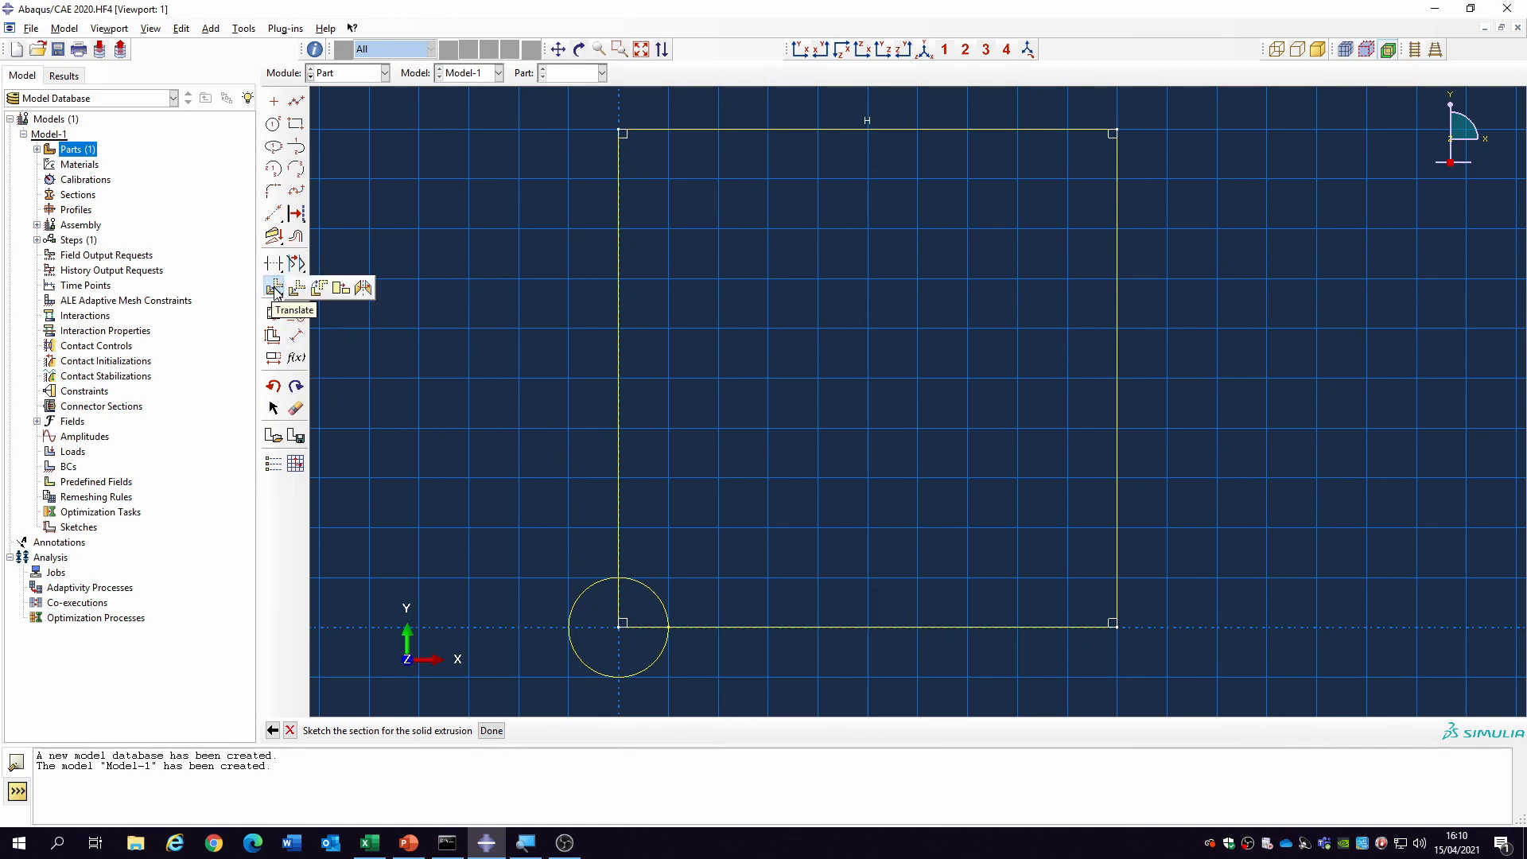
pyautogui.click(273, 288)
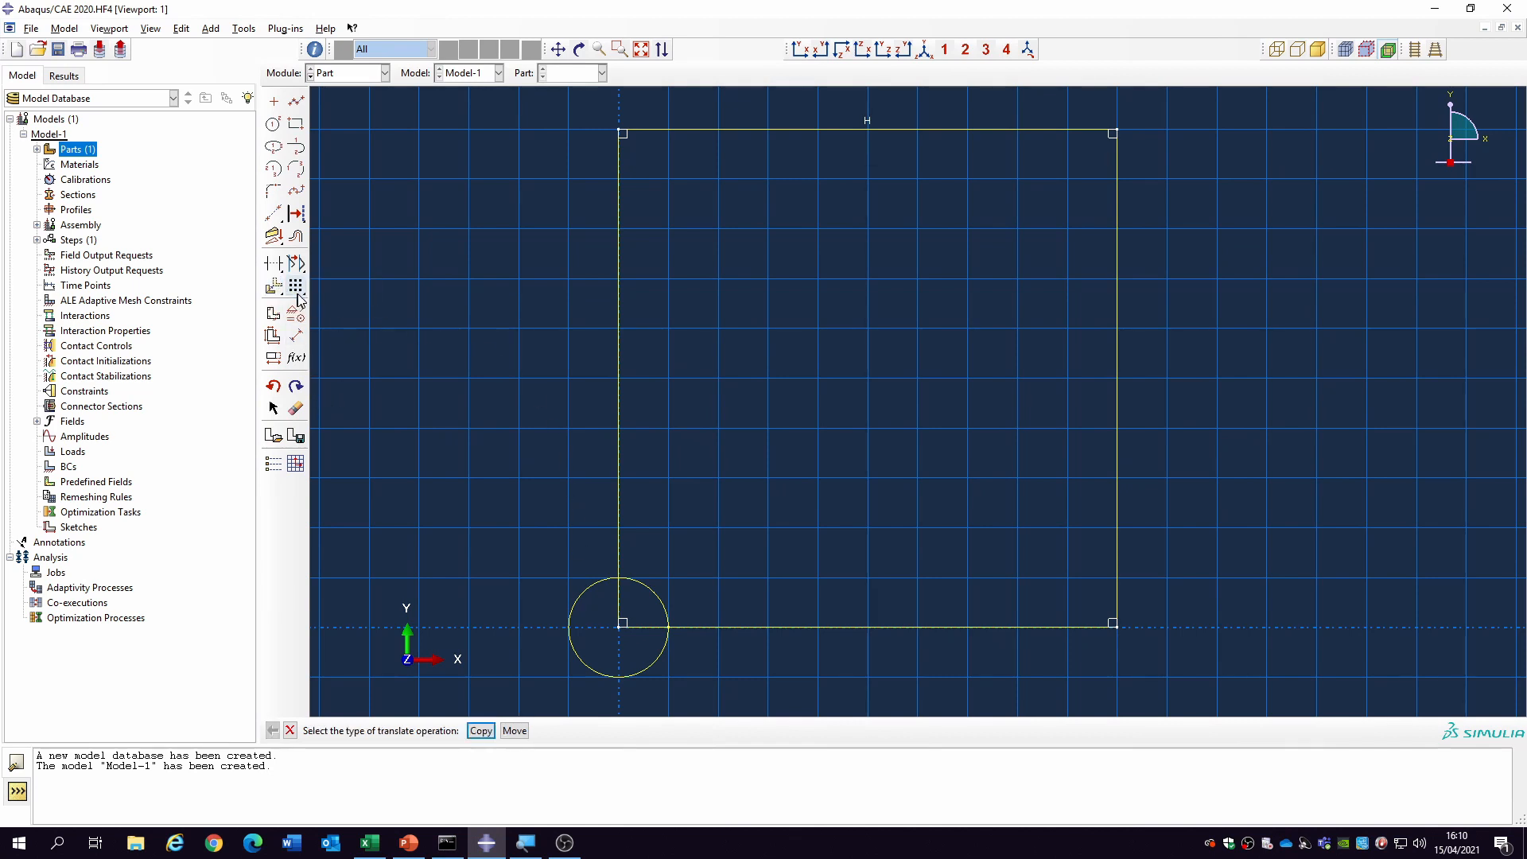
pyautogui.click(481, 732)
pyautogui.click(581, 595)
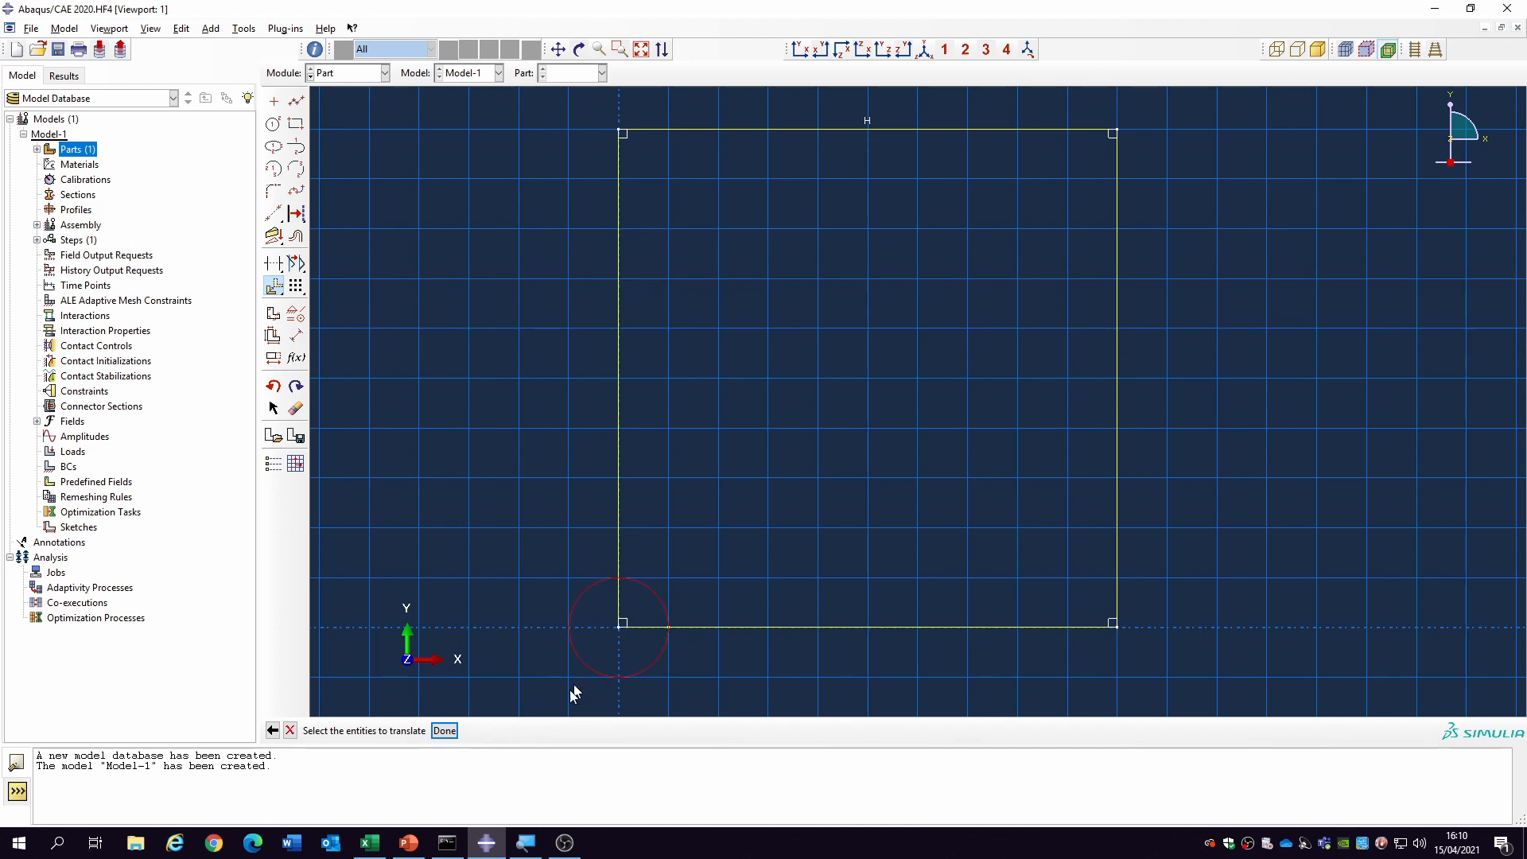
pyautogui.click(445, 730)
pyautogui.click(619, 626)
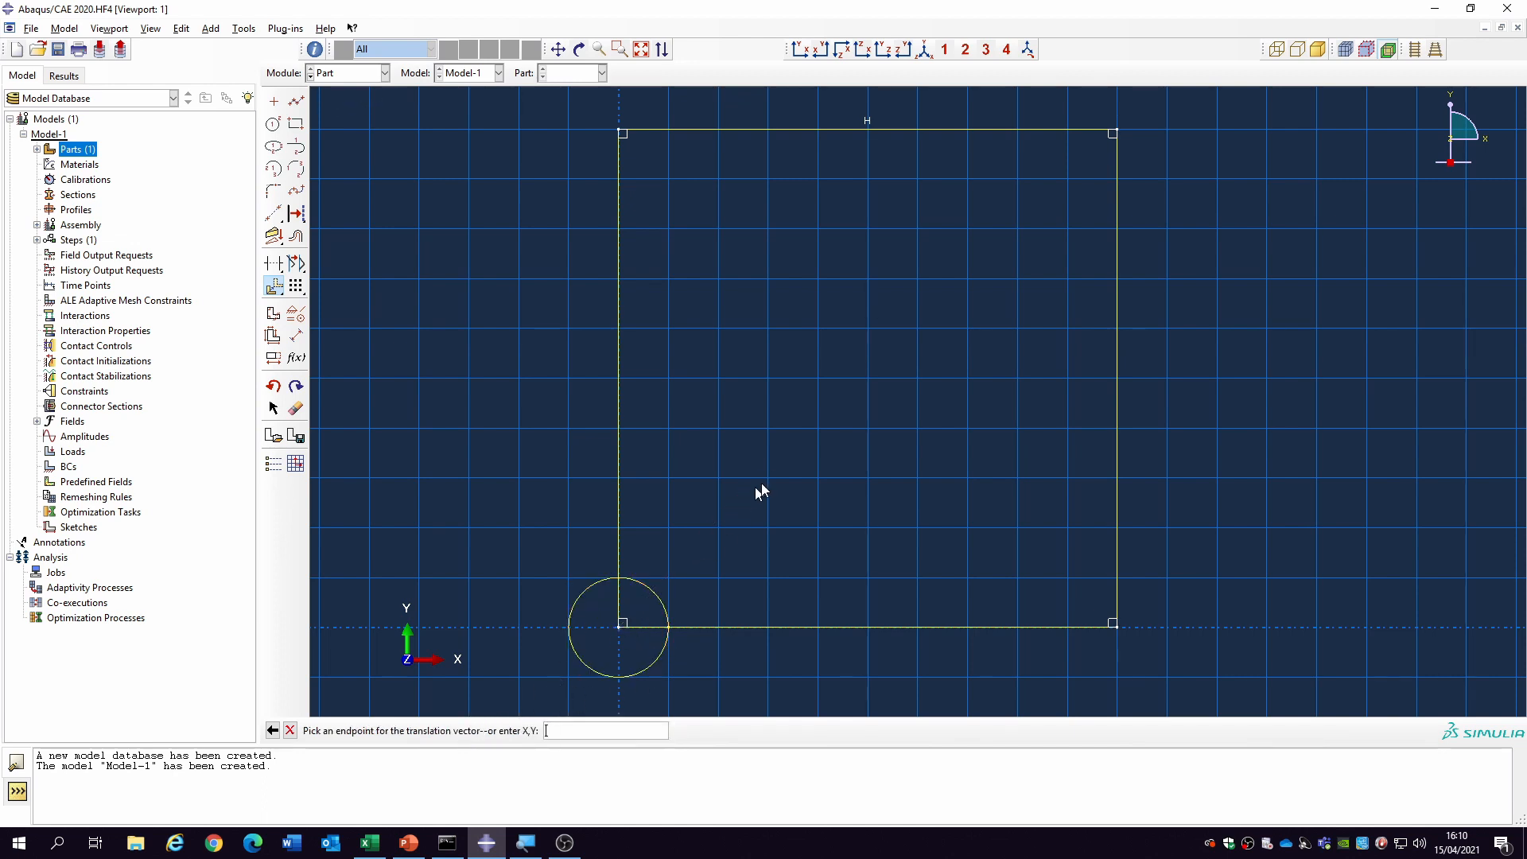
pyautogui.write('35,51')
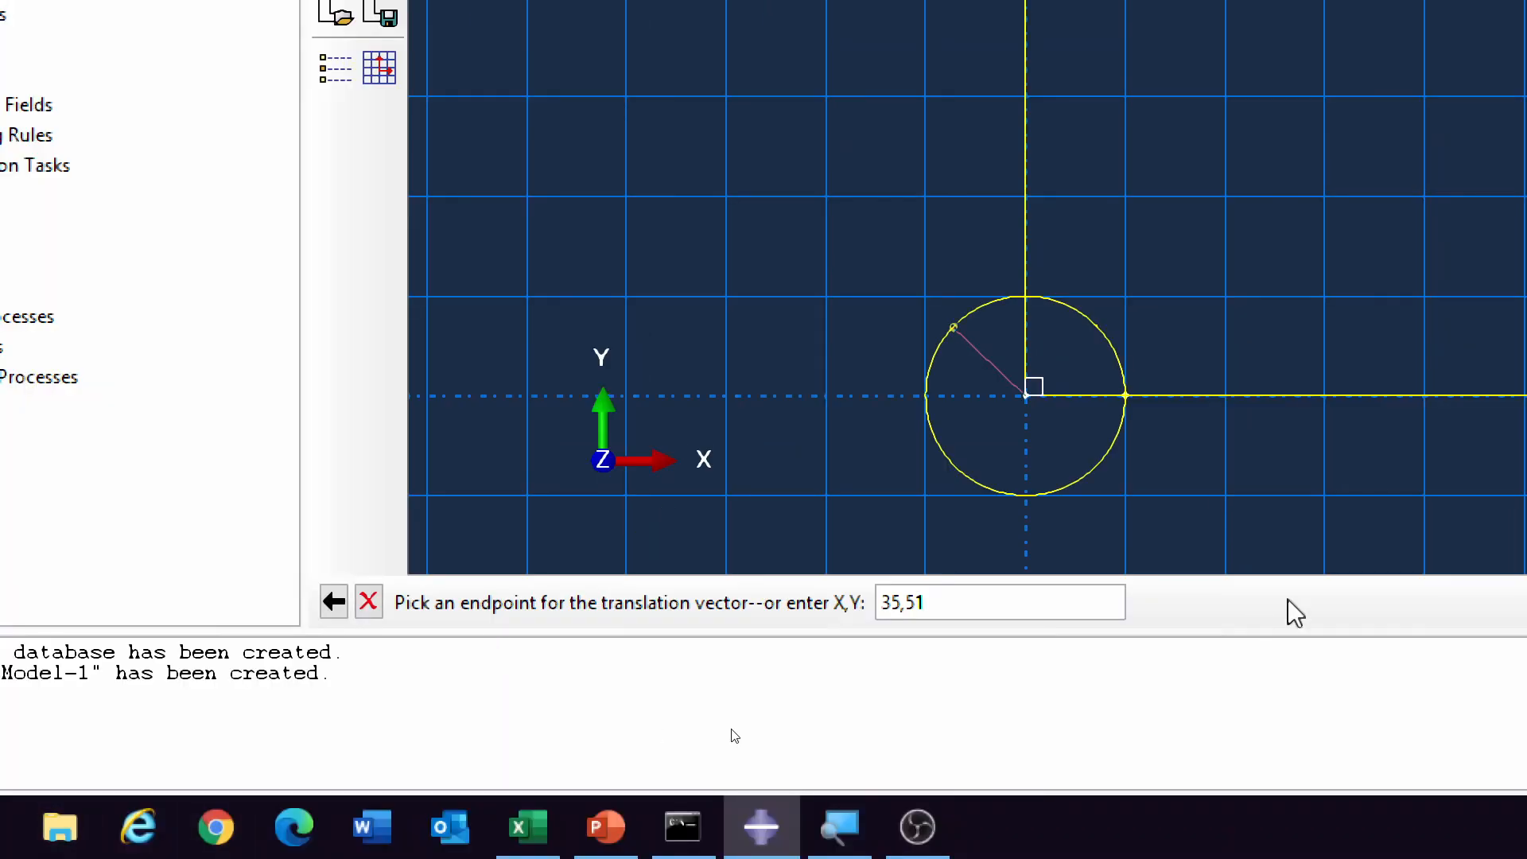
pyautogui.press('Return')
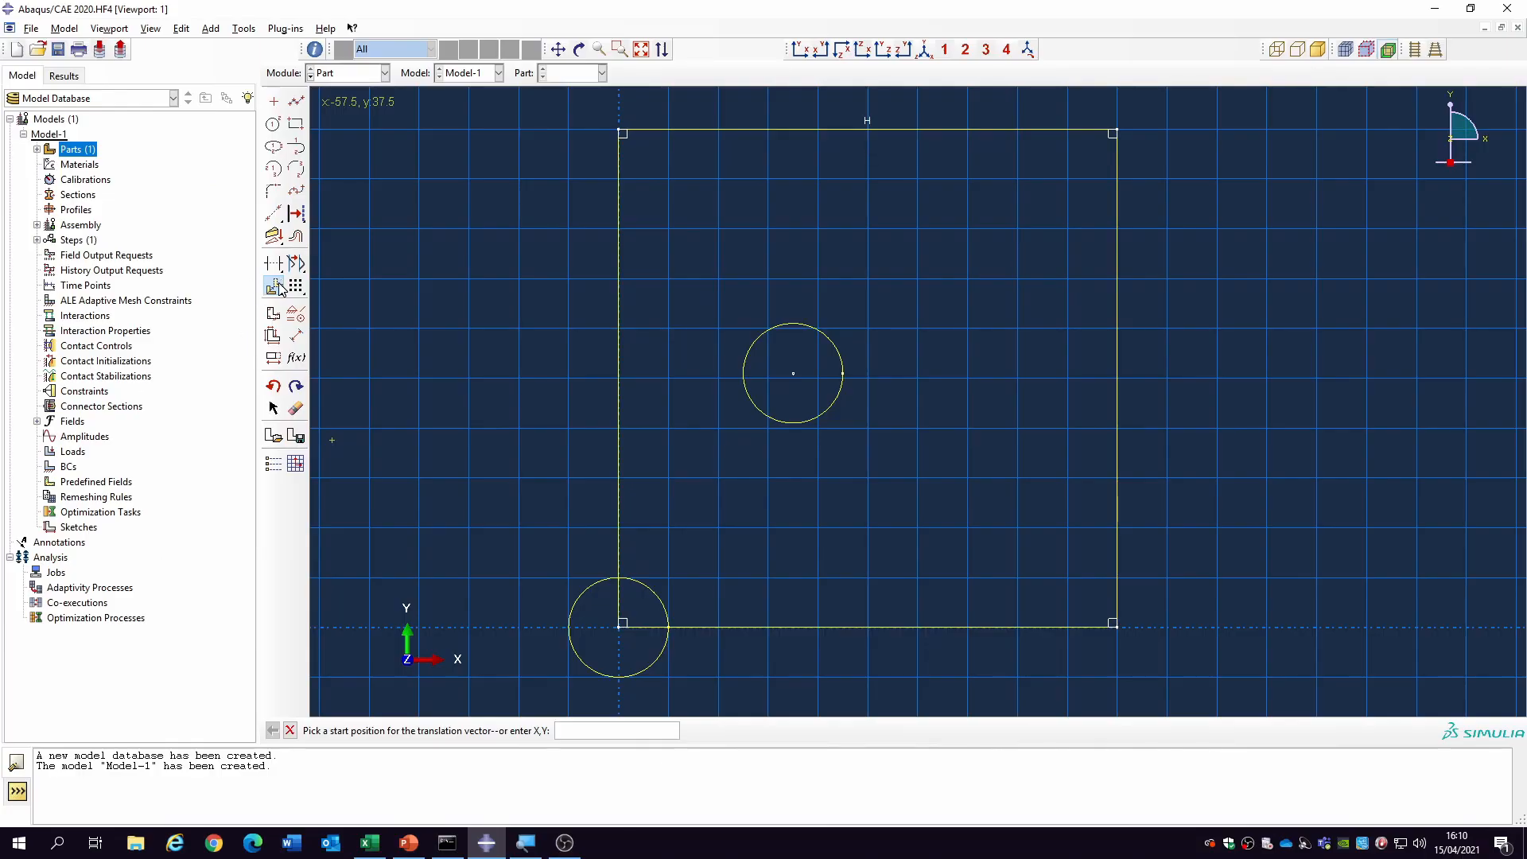
# - Make another translated copy of the origin circle, with the vector running from 0,0 to 40,8
pyautogui.press('Return')
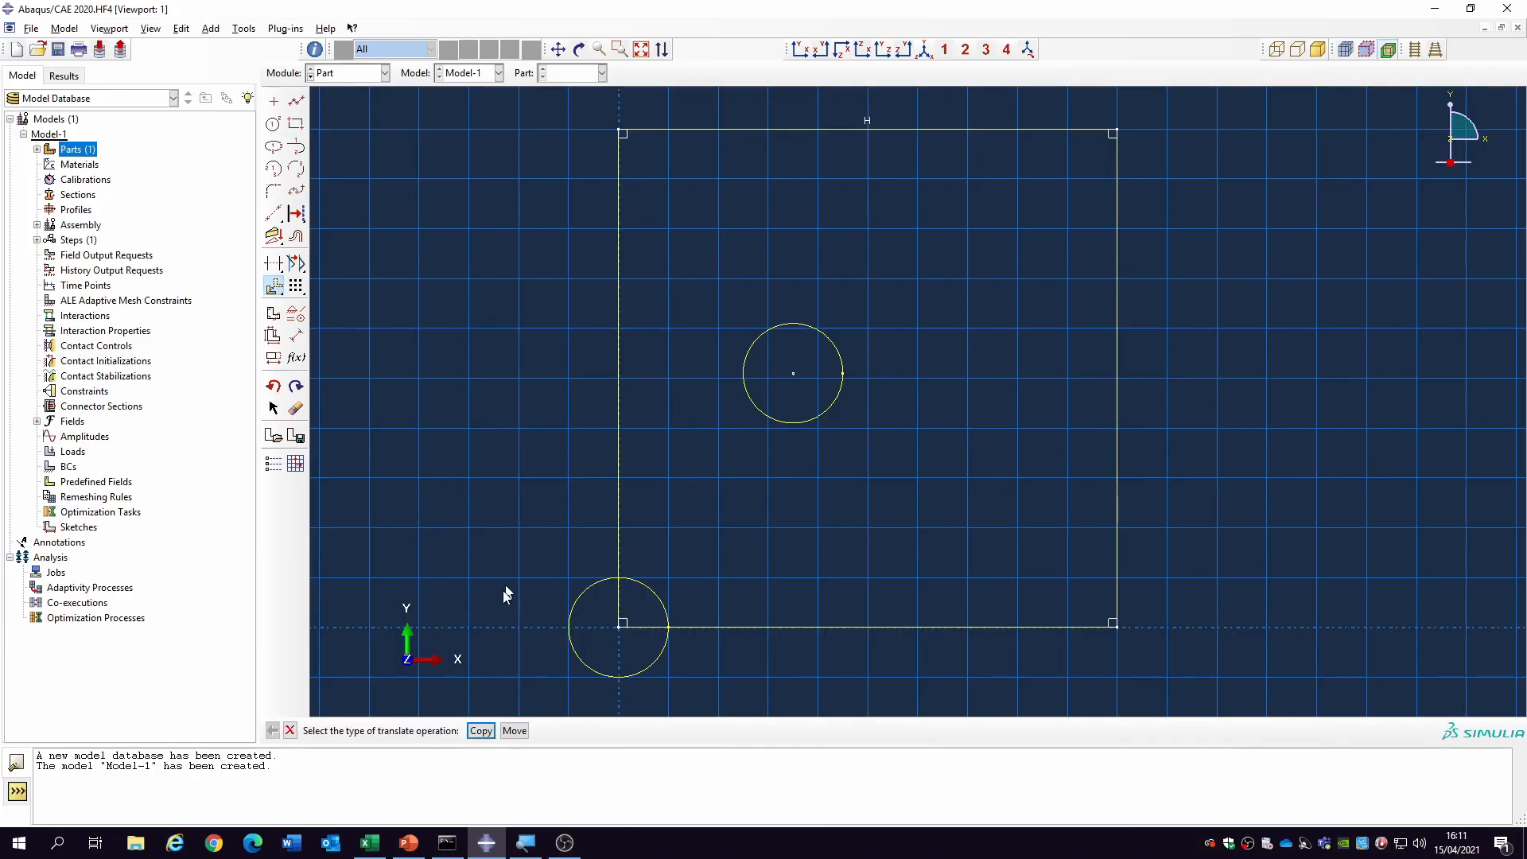
pyautogui.click(480, 730)
pyautogui.click(570, 637)
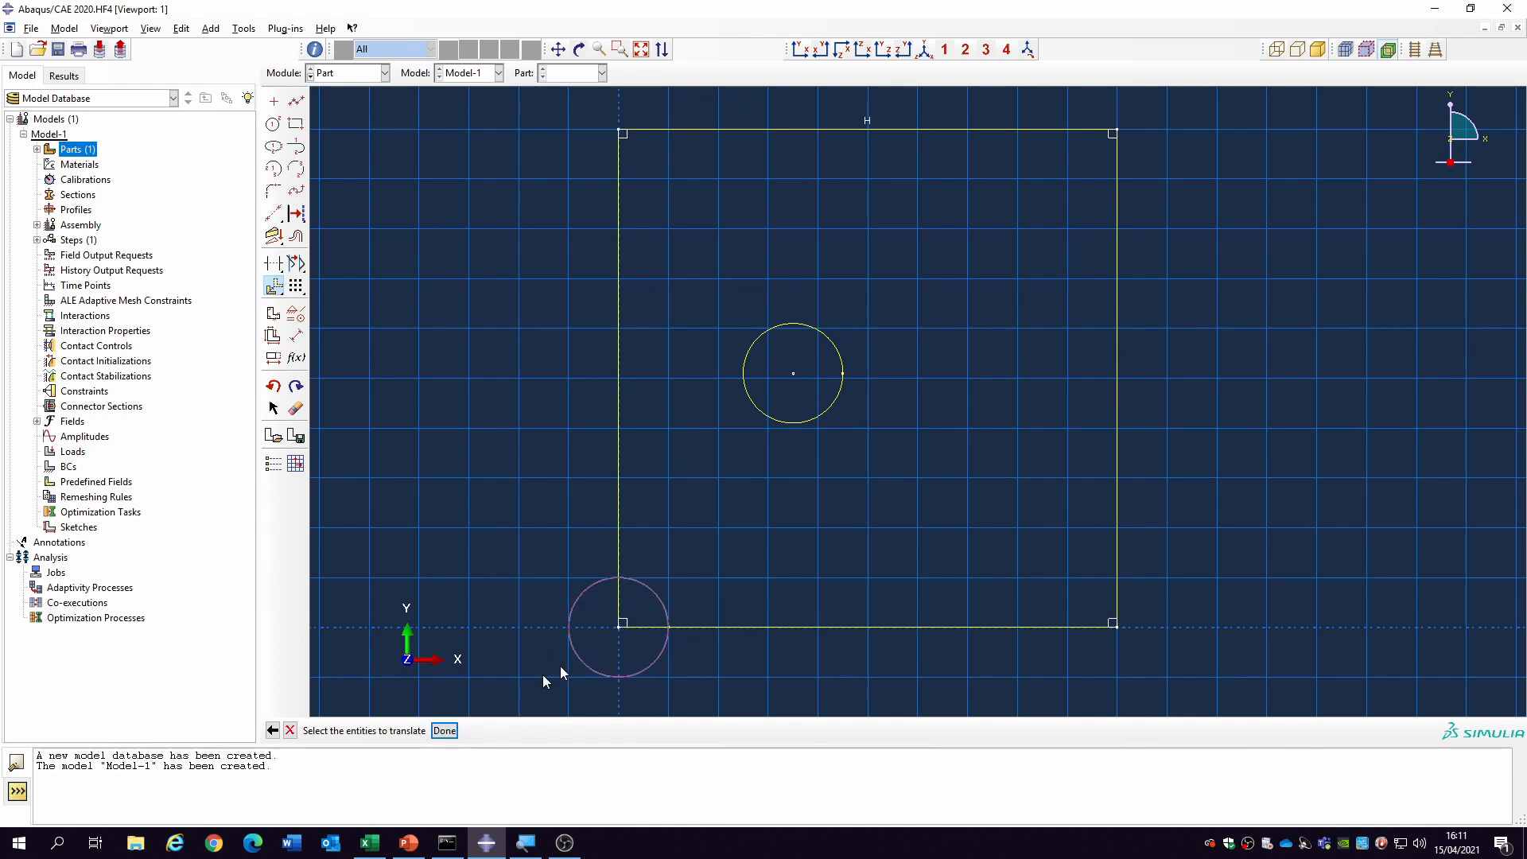
pyautogui.click(445, 731)
pyautogui.write('0')
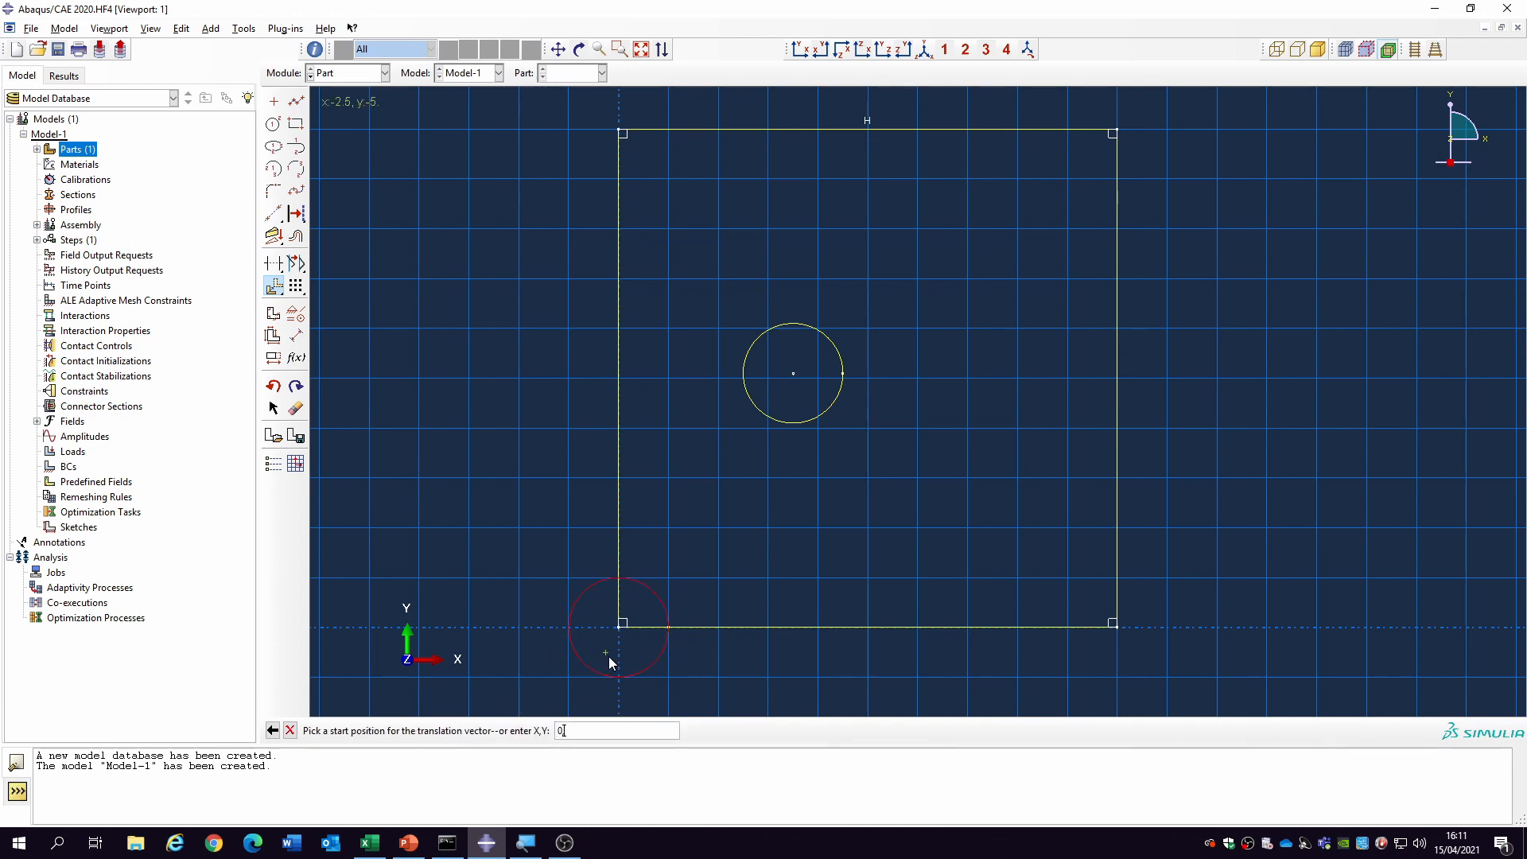
pyautogui.write(',0')
pyautogui.press('Return')
pyautogui.write('40,8')
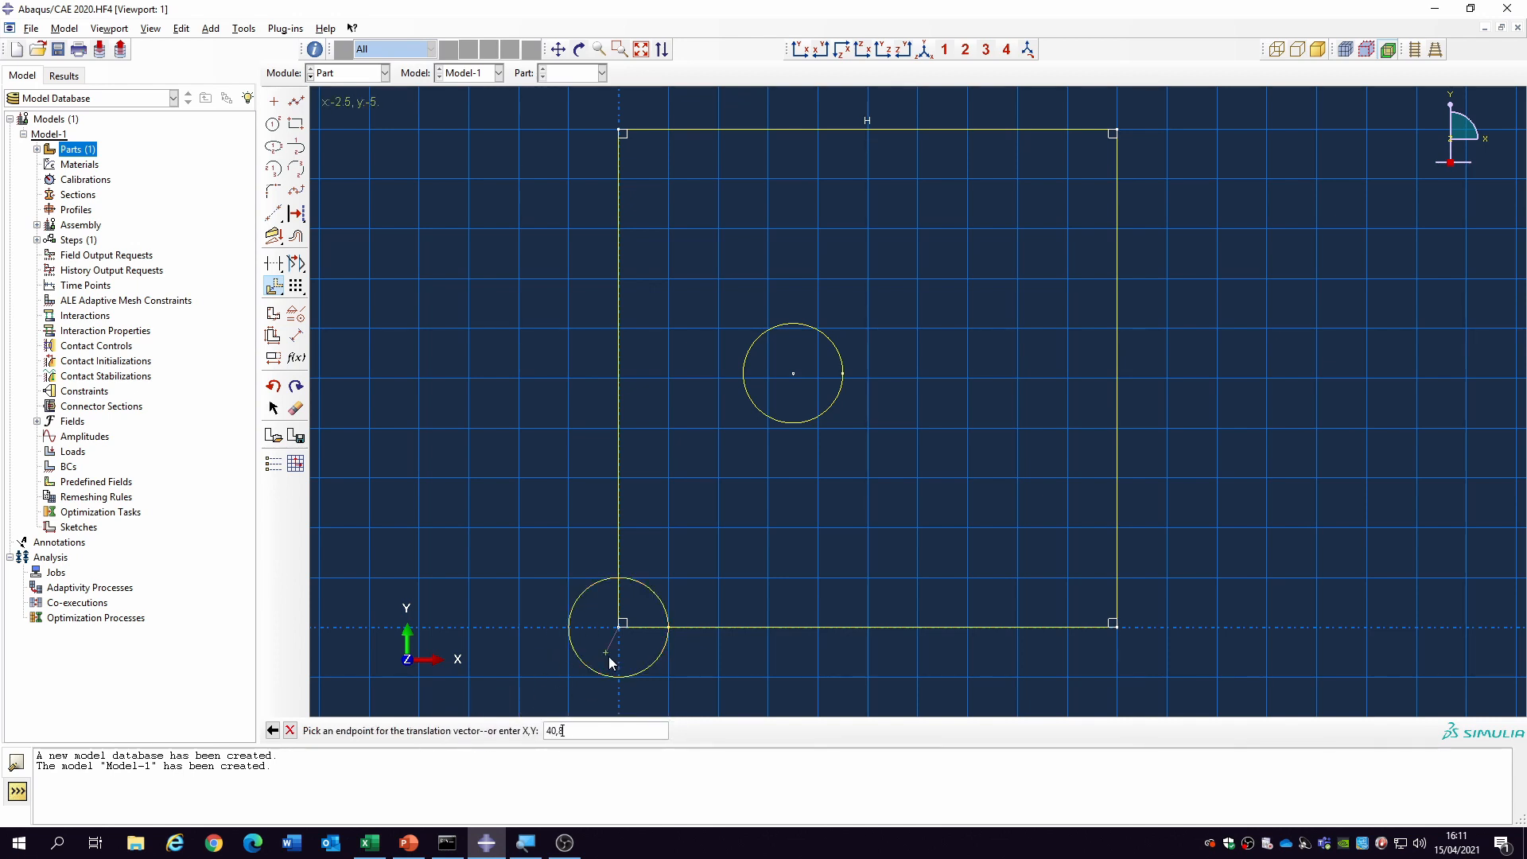
pyautogui.press('Return')
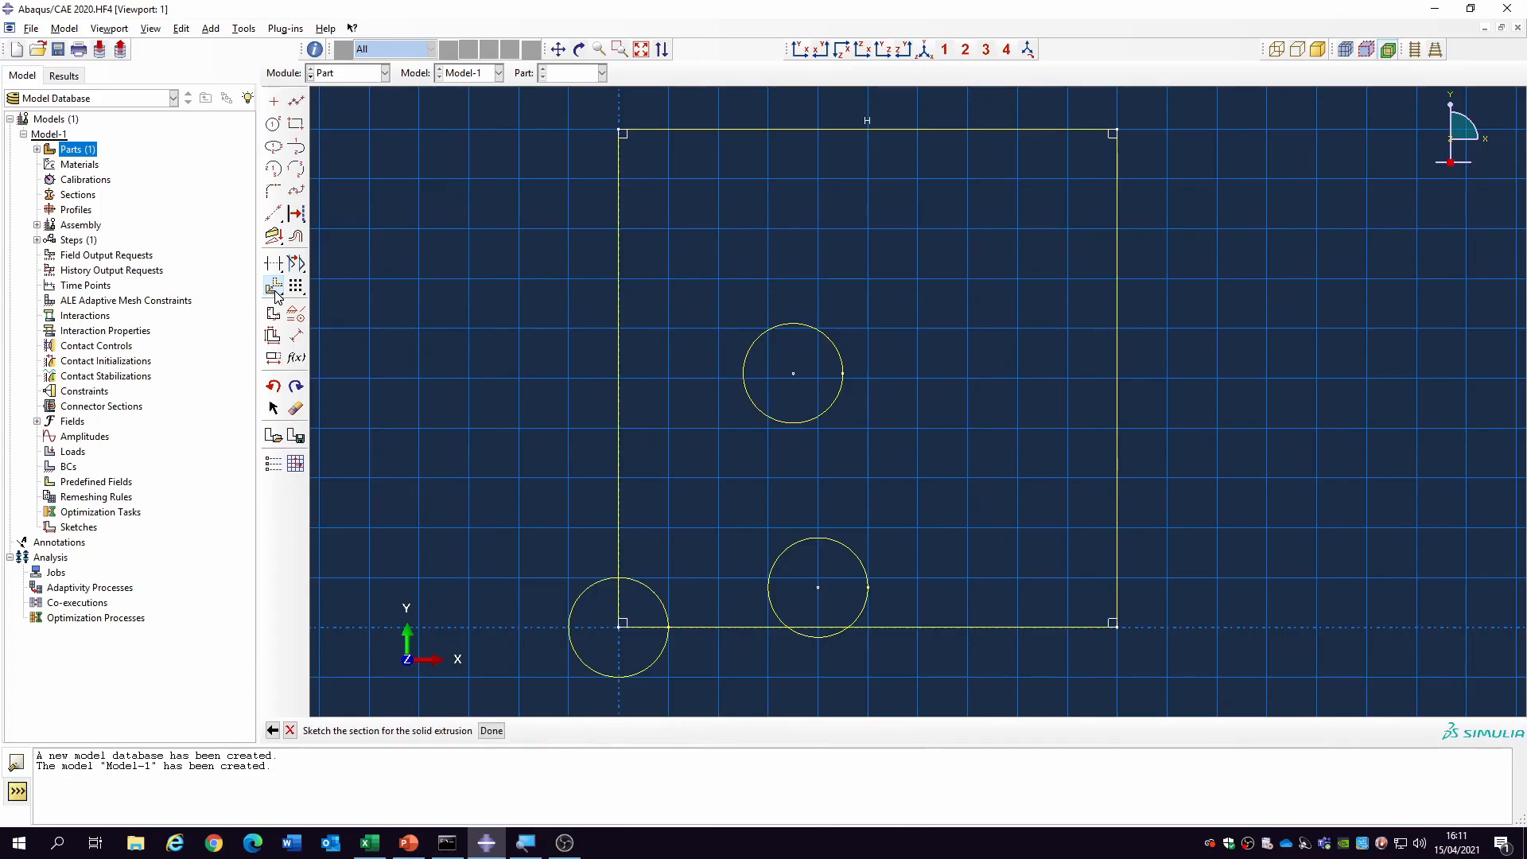
# - Make a translated copy of the origin circle, with the vector running from 0,0 to 18,24
pyautogui.click(273, 285)
pyautogui.click(478, 732)
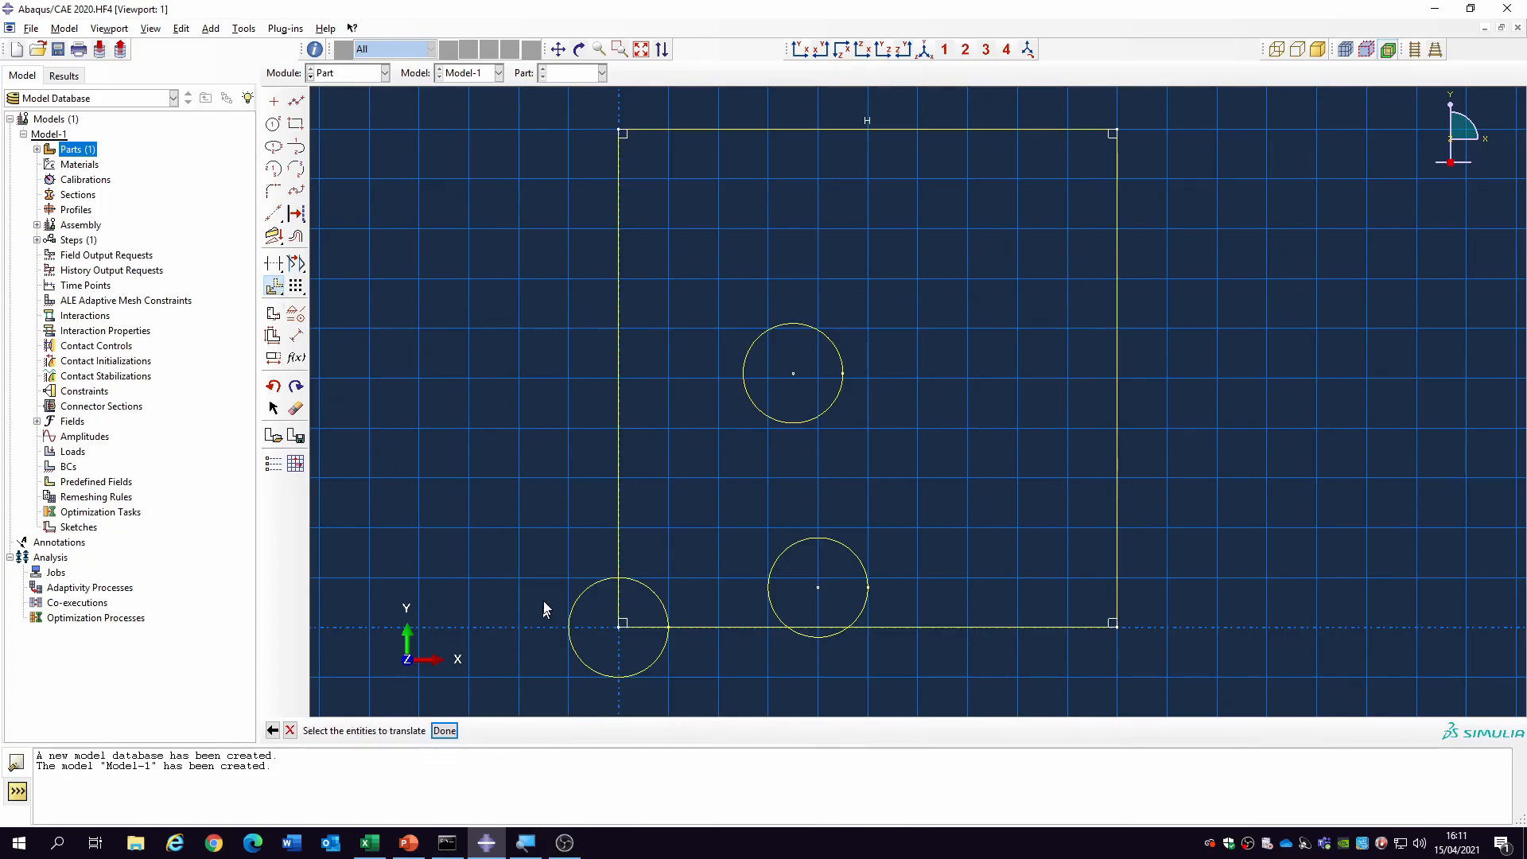
pyautogui.click(575, 650)
pyautogui.click(445, 729)
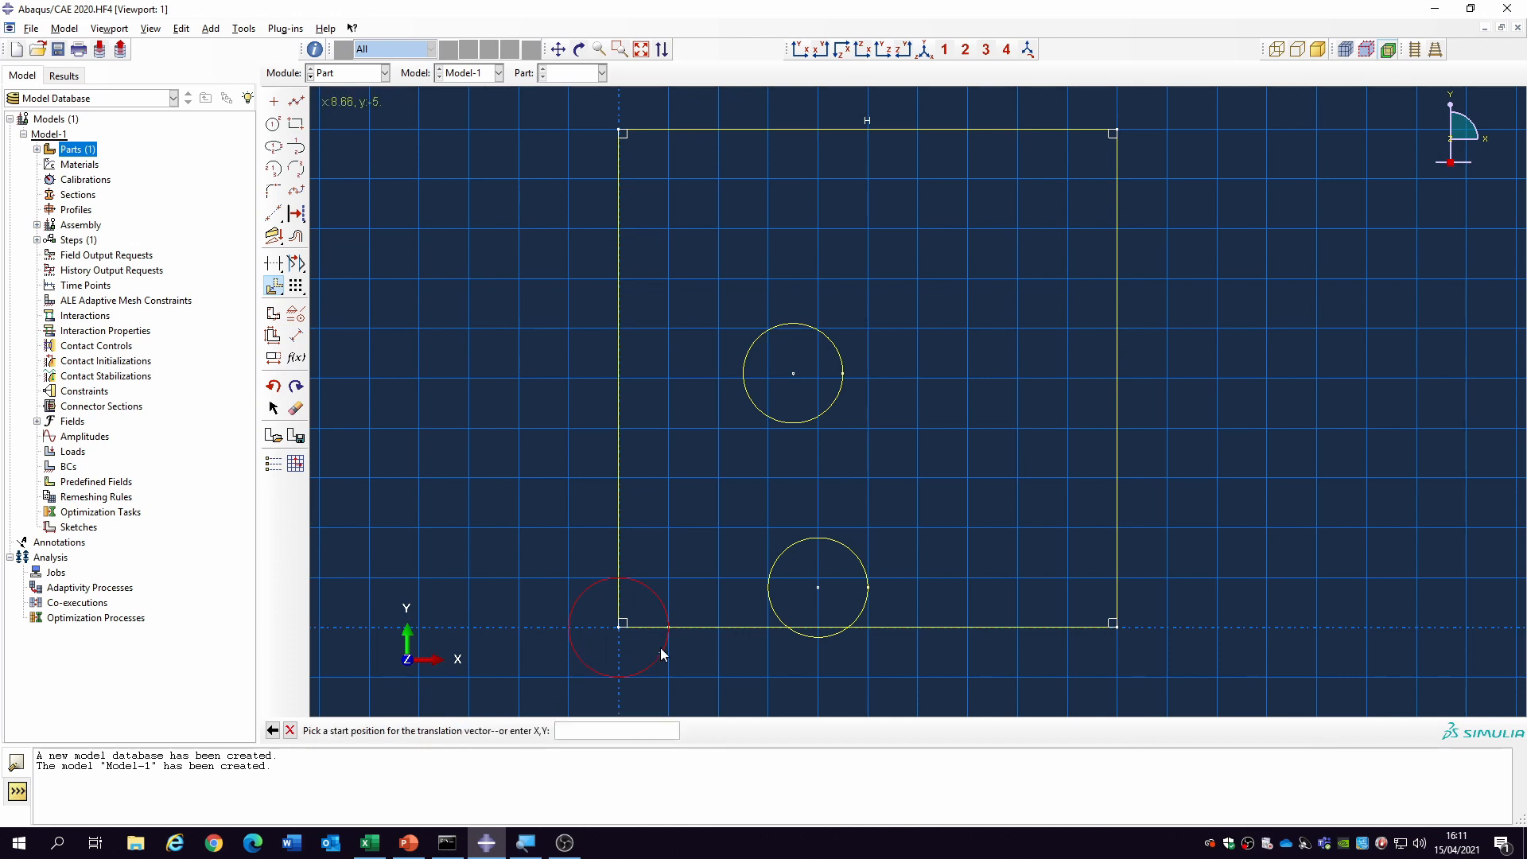
pyautogui.write('0,0')
pyautogui.press('Return')
pyautogui.write('18,24')
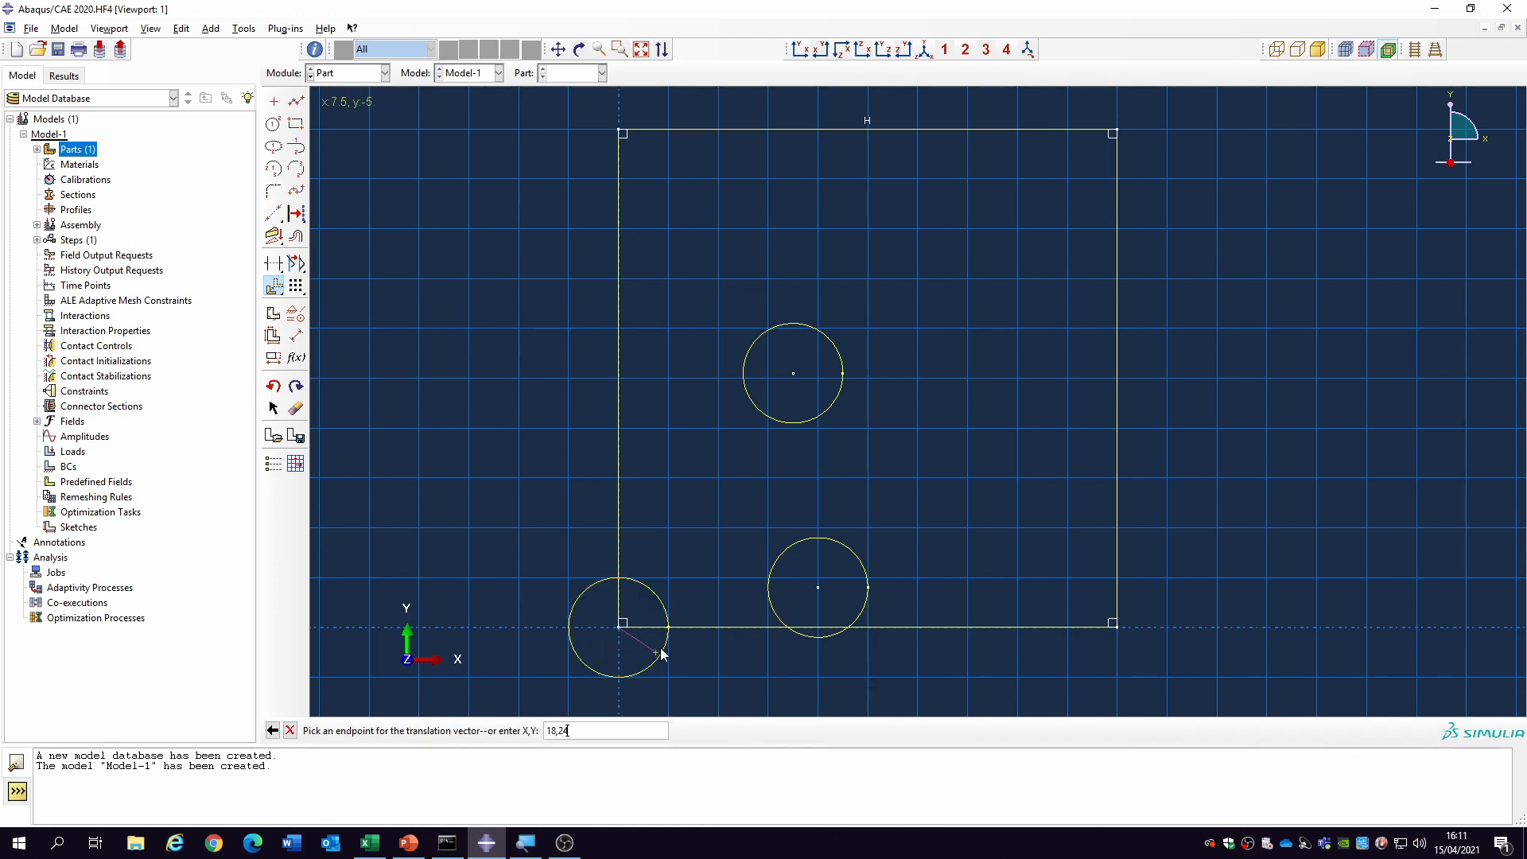
pyautogui.press('Return')
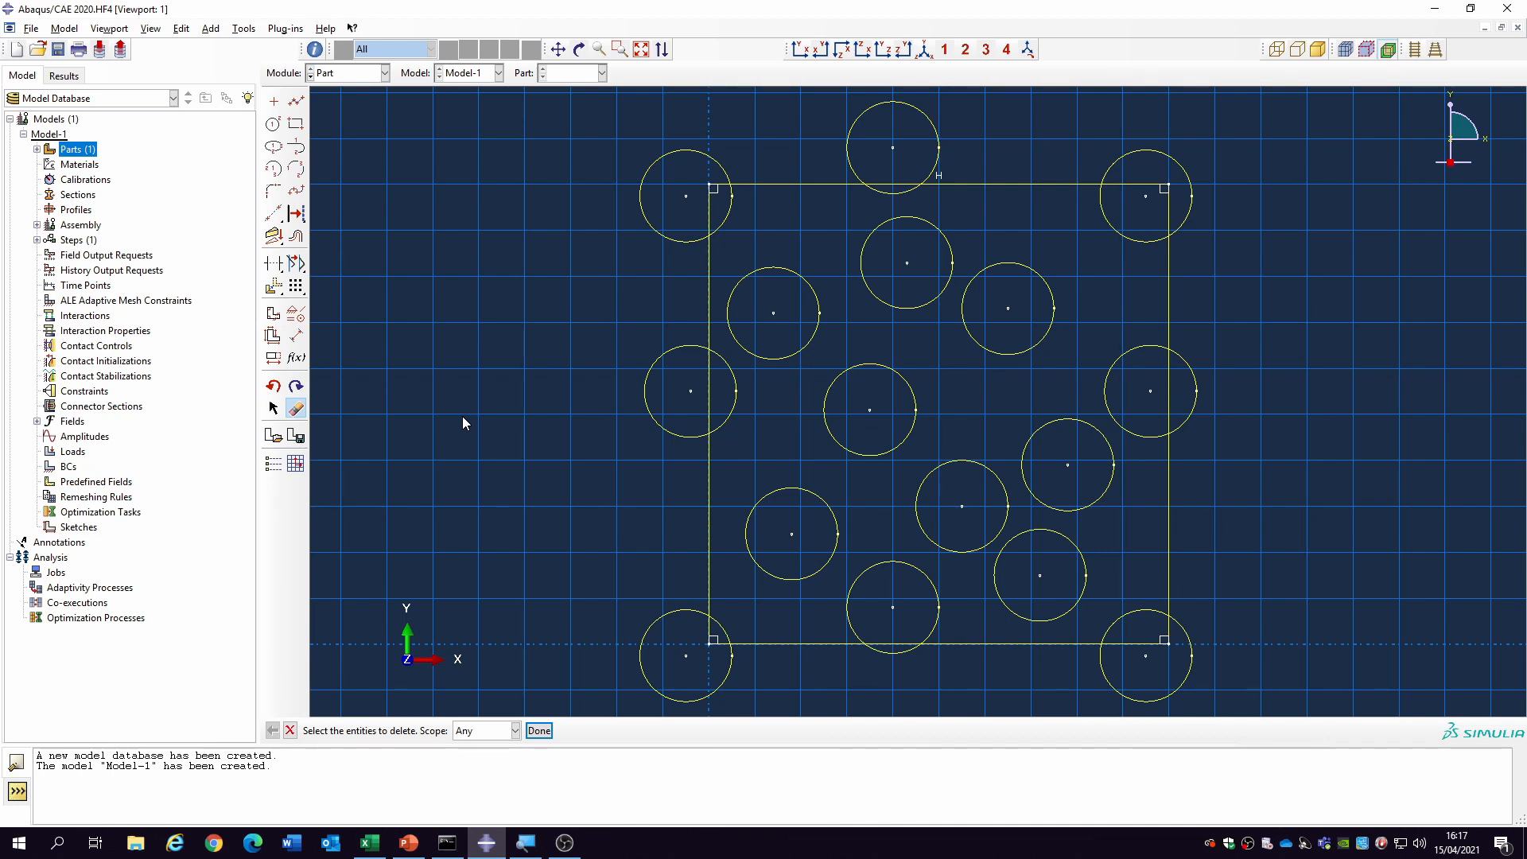
# - Delete the four edges of the square outline from the Fibre sketch, leaving only the fibre circles
pyautogui.click(297, 408)
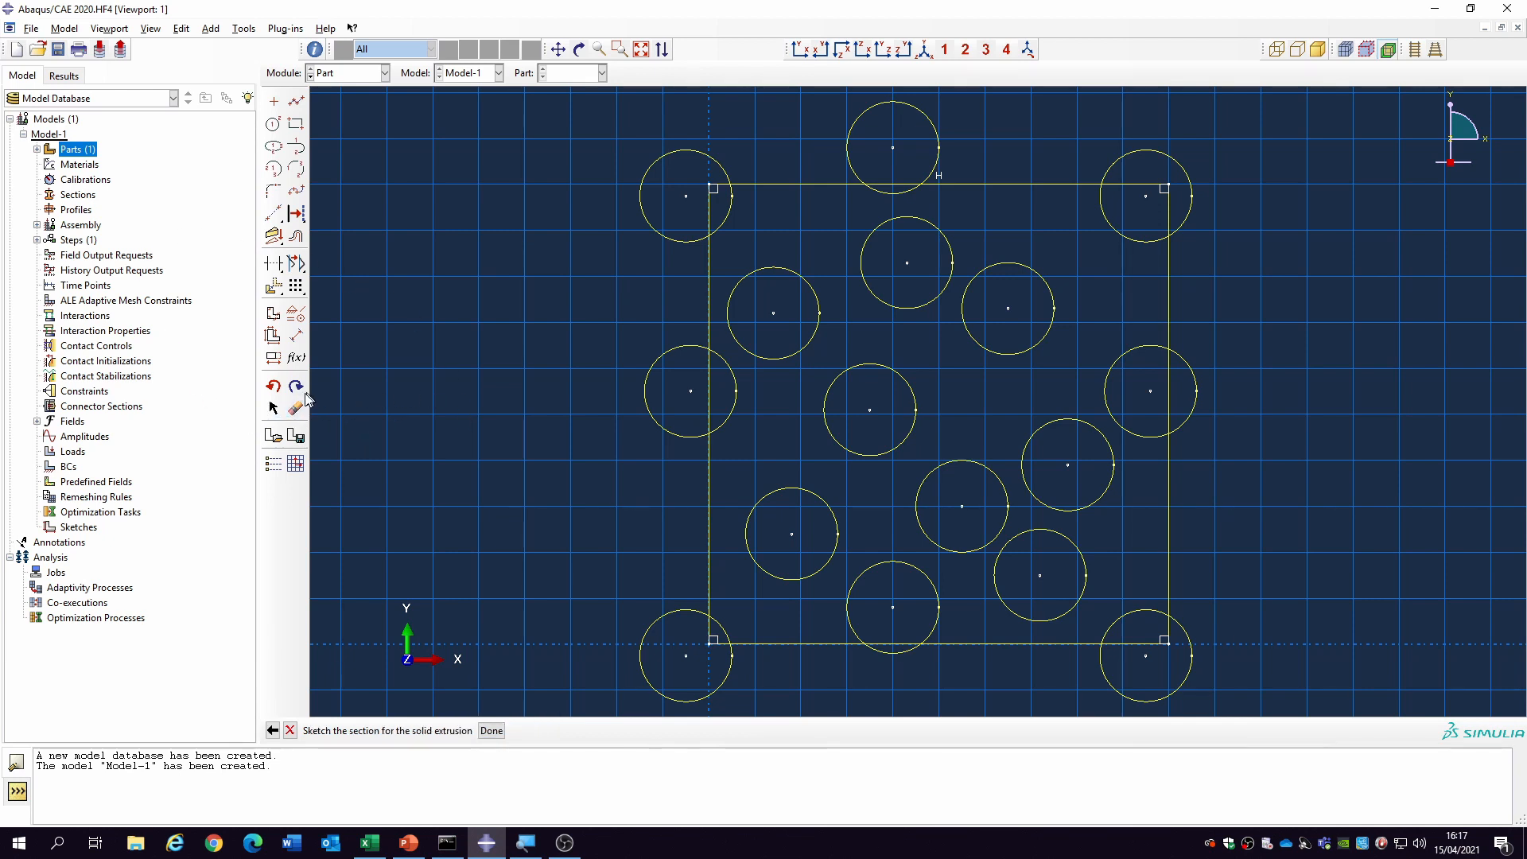
pyautogui.click(296, 408)
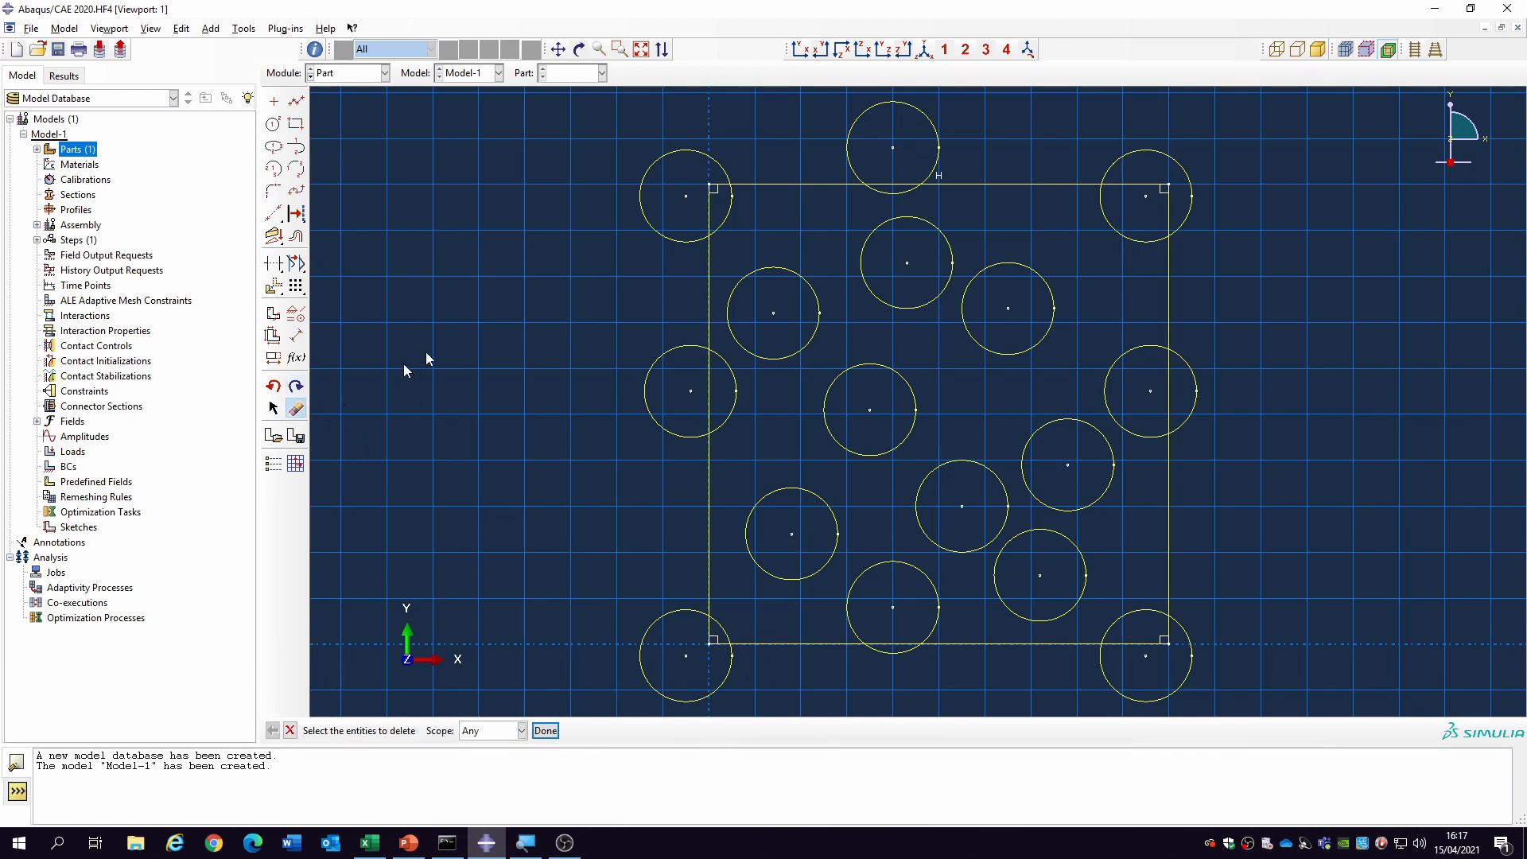
pyautogui.click(725, 260)
pyautogui.keyDown('shift'); pyautogui.click(782, 186); pyautogui.keyUp('shift')
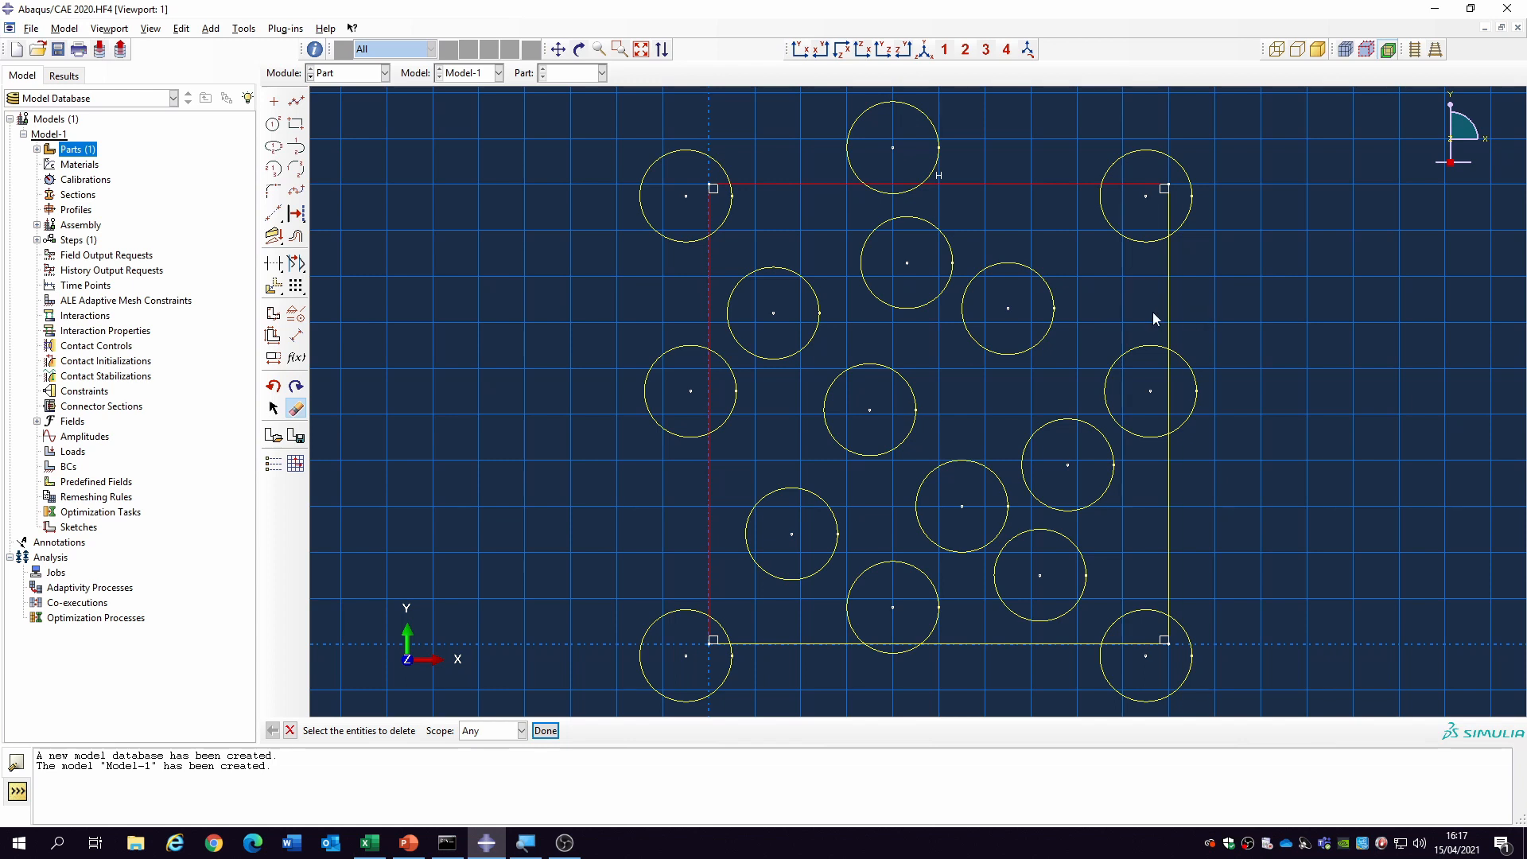
pyautogui.keyDown('shift'); pyautogui.click(1163, 326); pyautogui.keyUp('shift')
pyautogui.keyDown('shift'); pyautogui.click(995, 665); pyautogui.keyUp('shift')
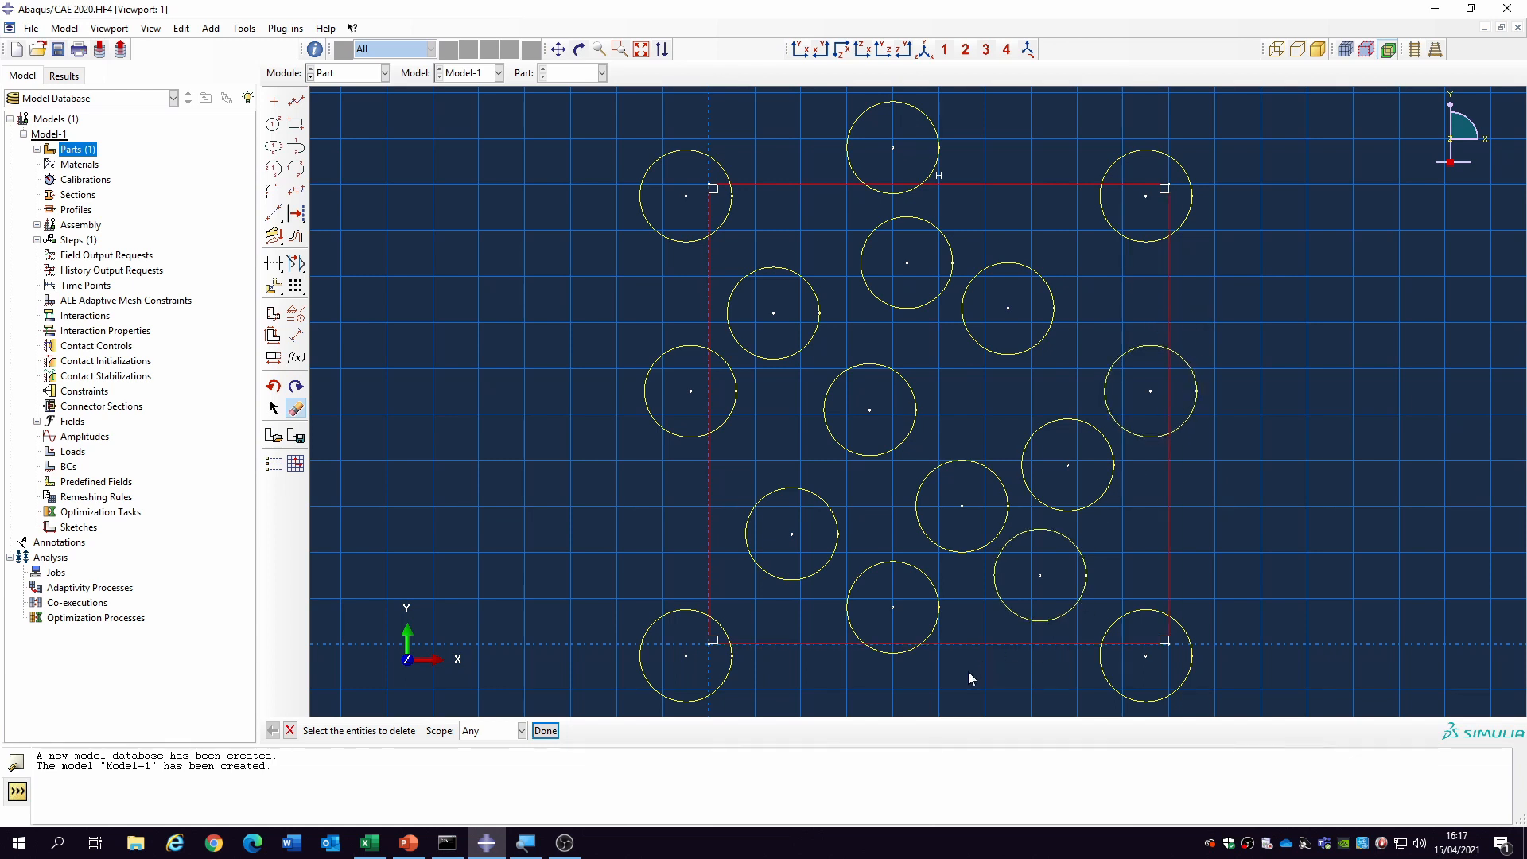
pyautogui.click(545, 730)
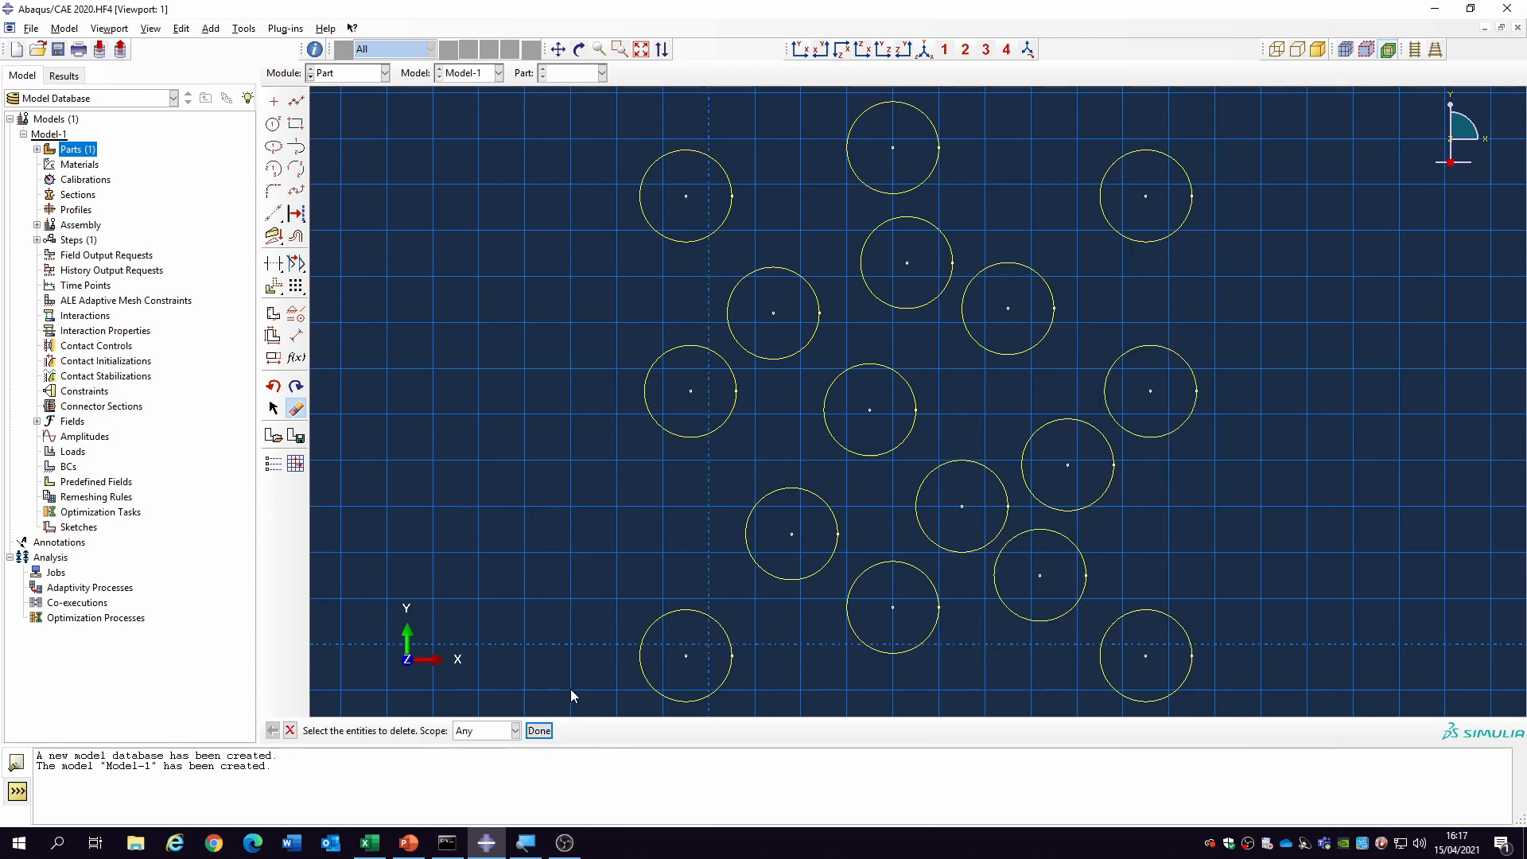
pyautogui.click(549, 736)
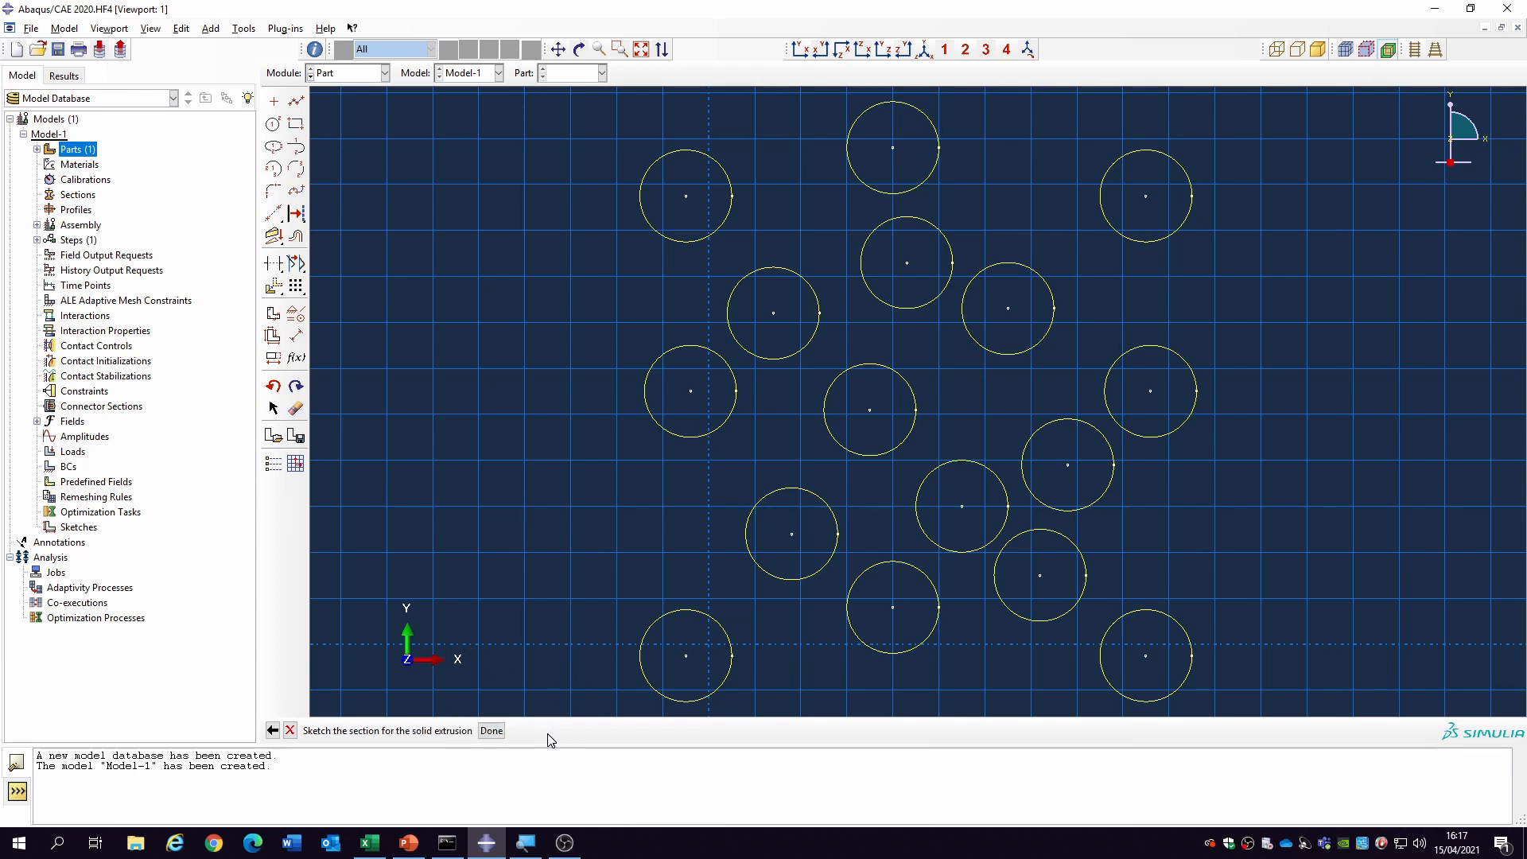
# - Finish the Fibre section sketch and extrude it to a depth of 100
pyautogui.click(493, 731)
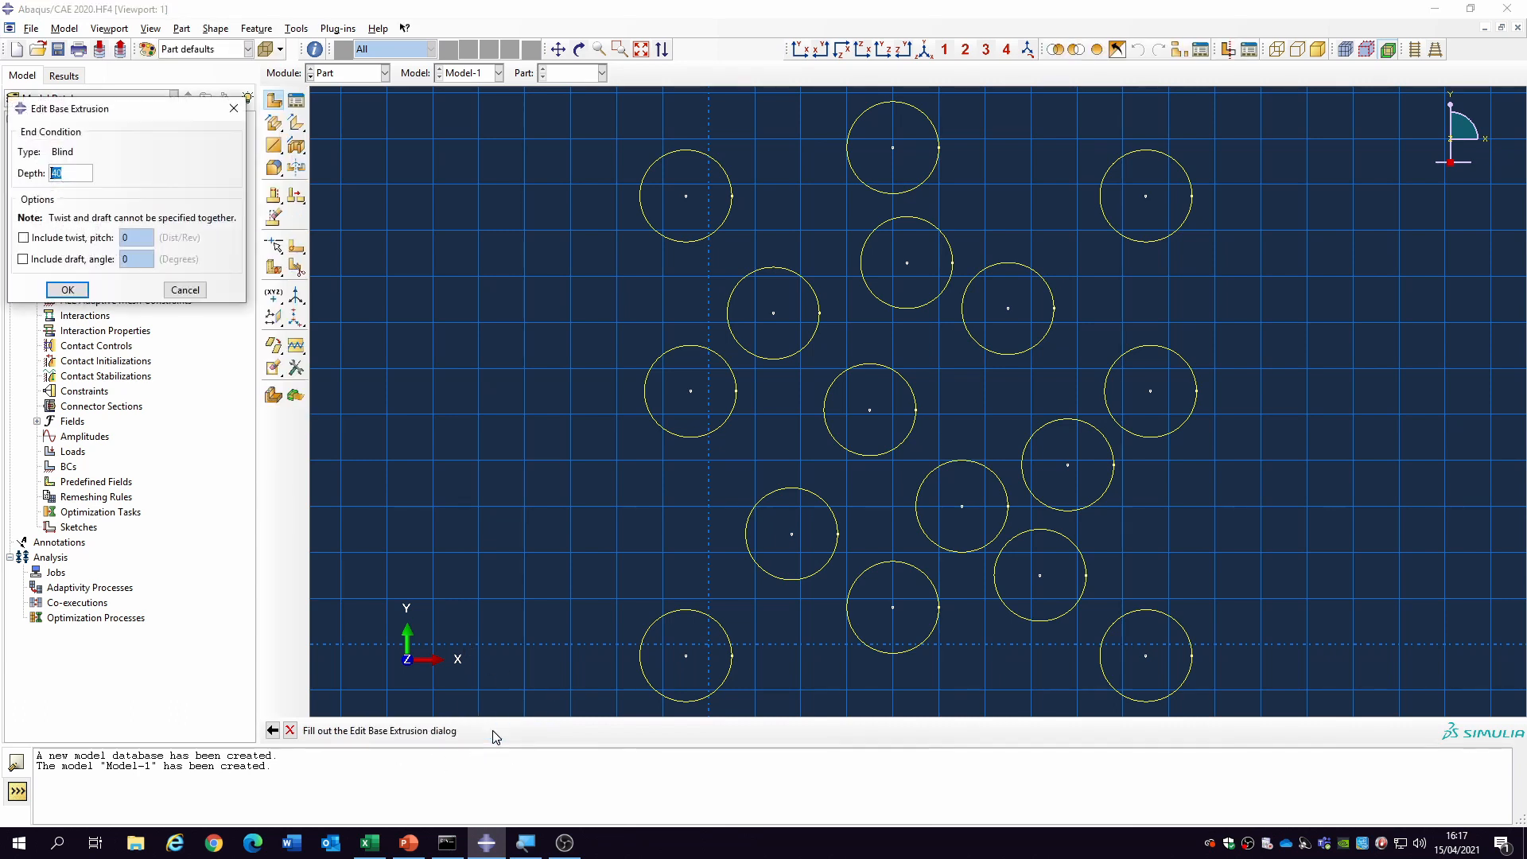
pyautogui.moveTo(69, 173); pyautogui.dragTo(56, 175)
pyautogui.write('100')
pyautogui.click(78, 289)
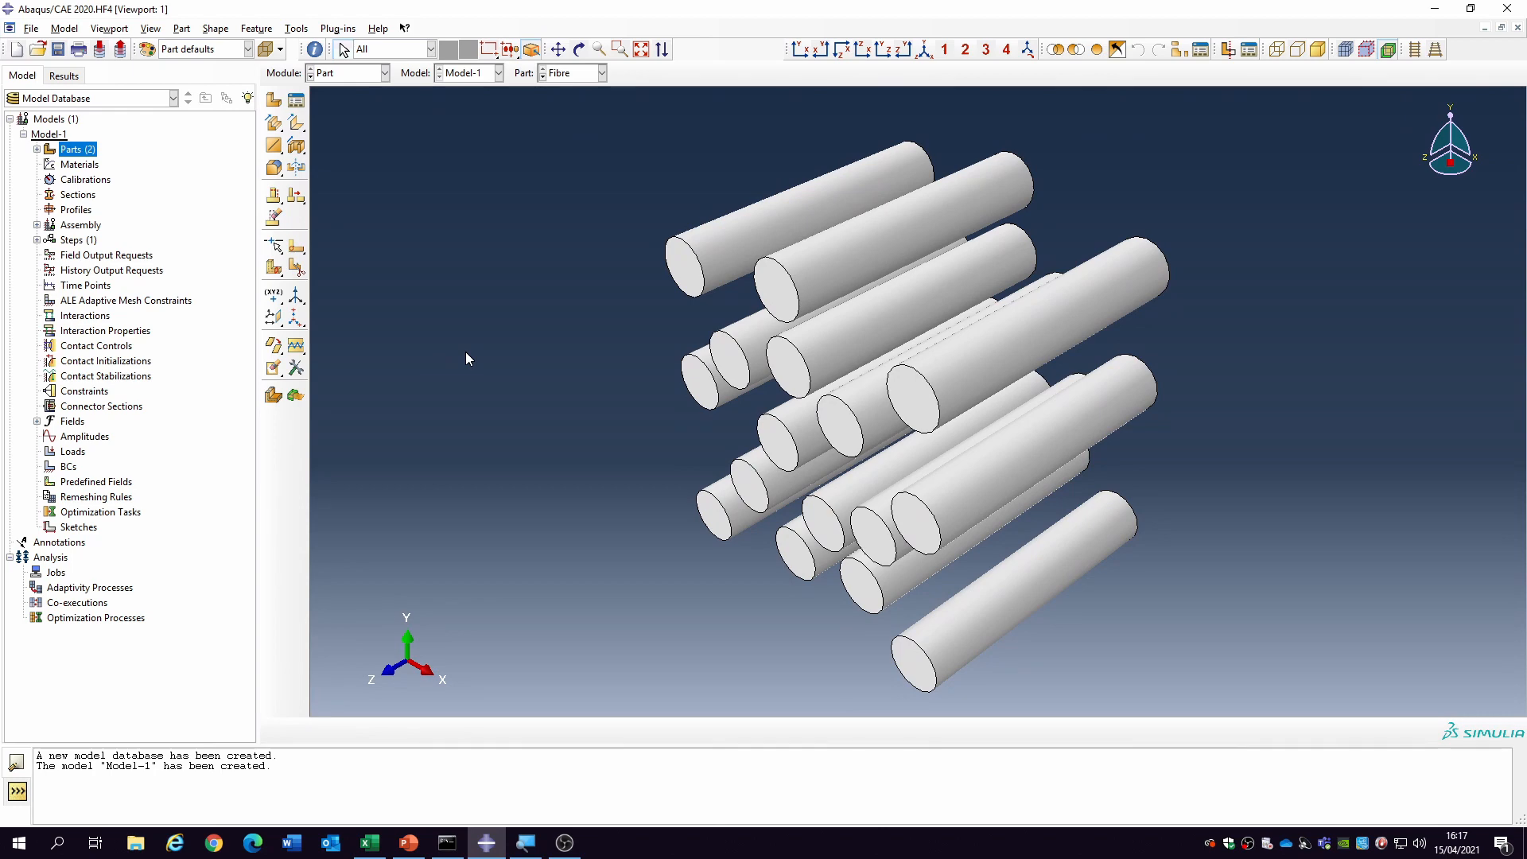
# - Create dependent instances of the Fibre and Matrix parts in the assembly
pyautogui.click(37, 225)
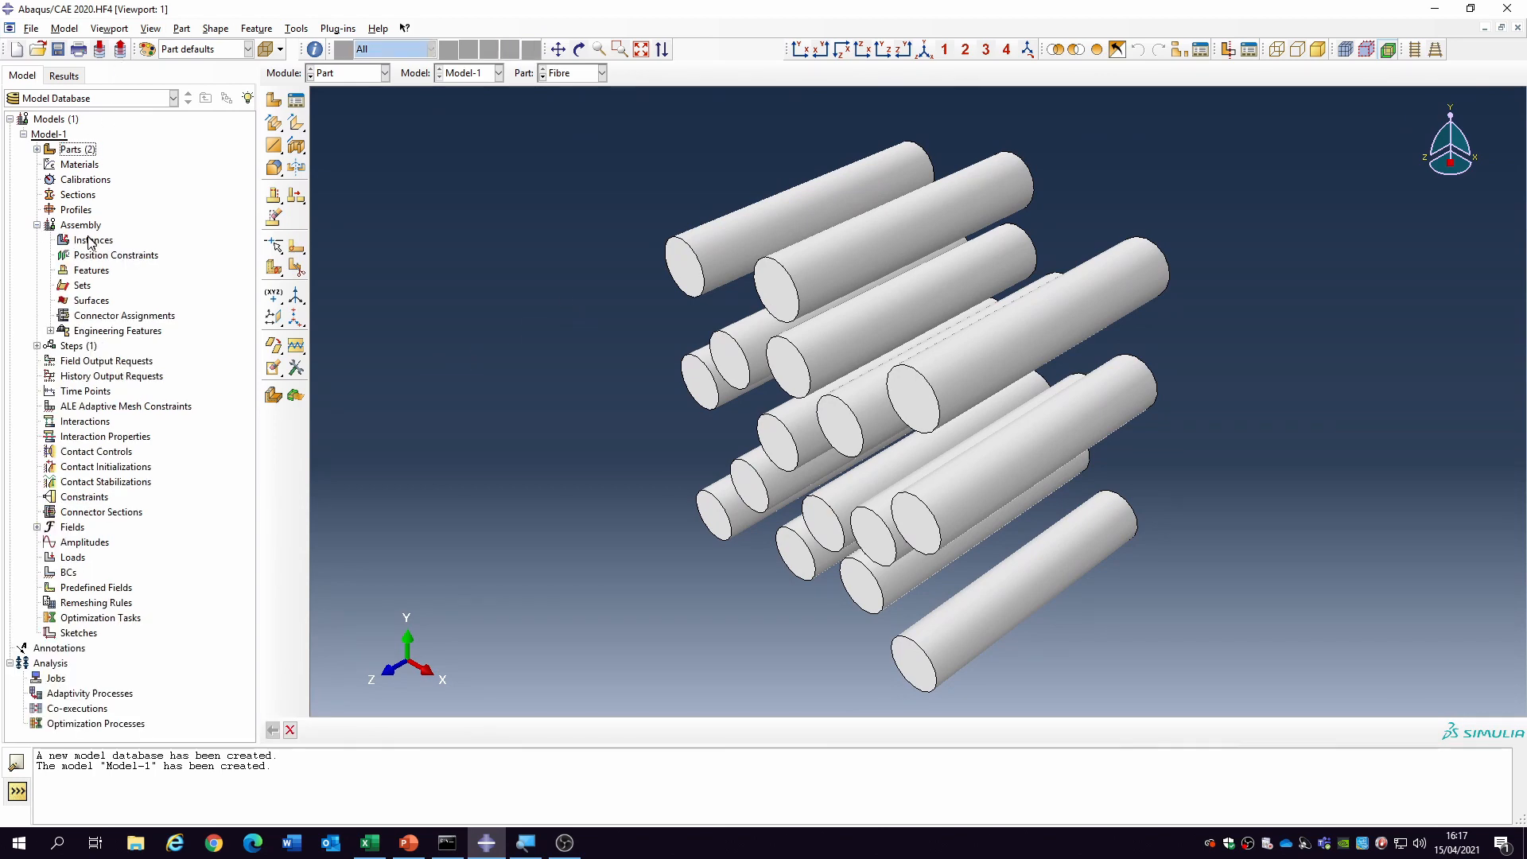
pyautogui.doubleClick(91, 240)
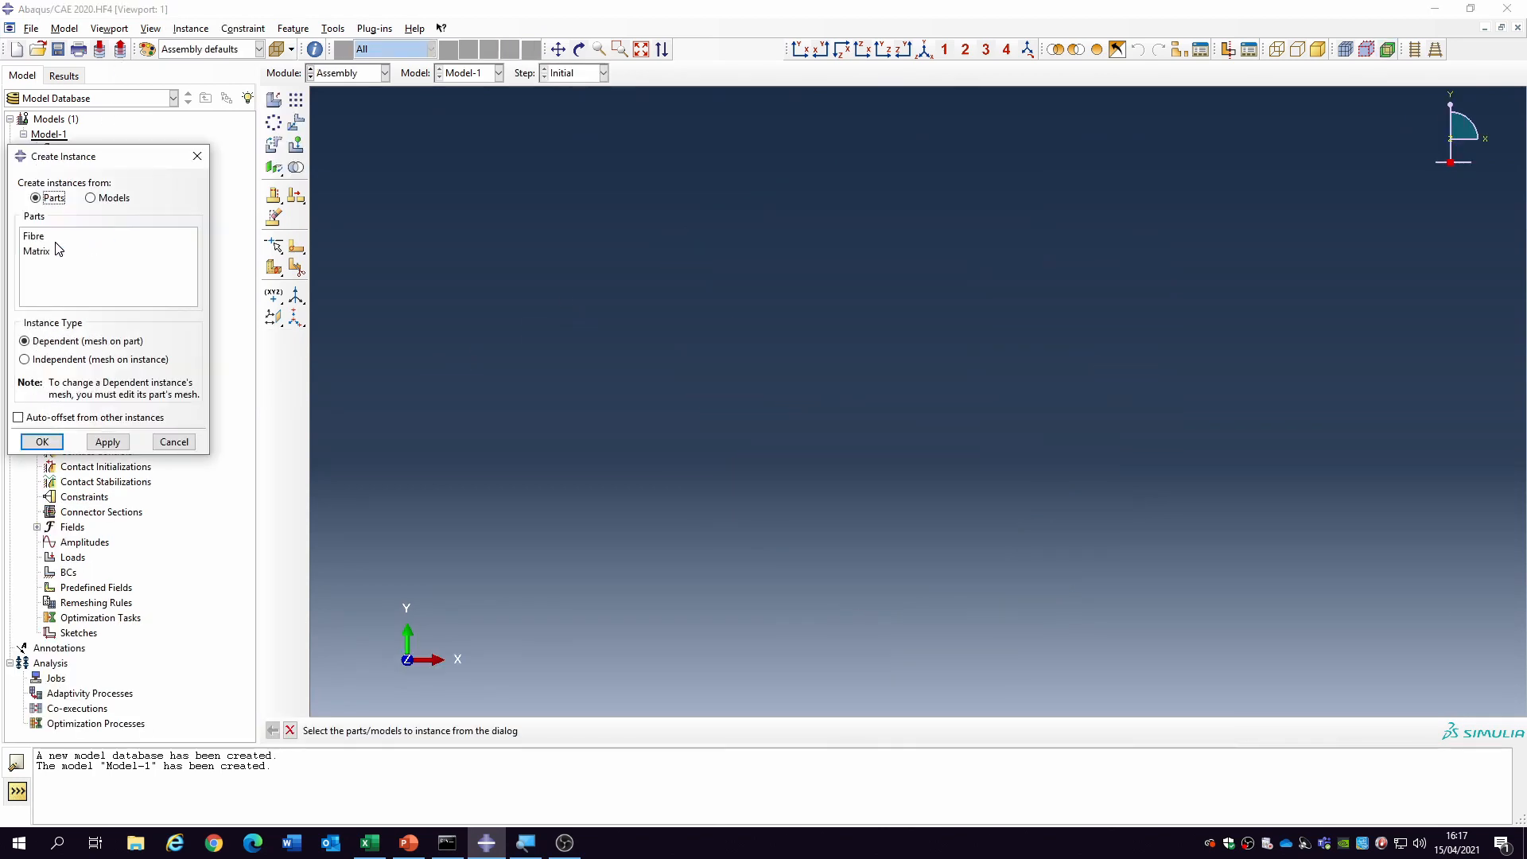
pyautogui.keyDown('shift'); pyautogui.click(49, 252); pyautogui.keyUp('shift')
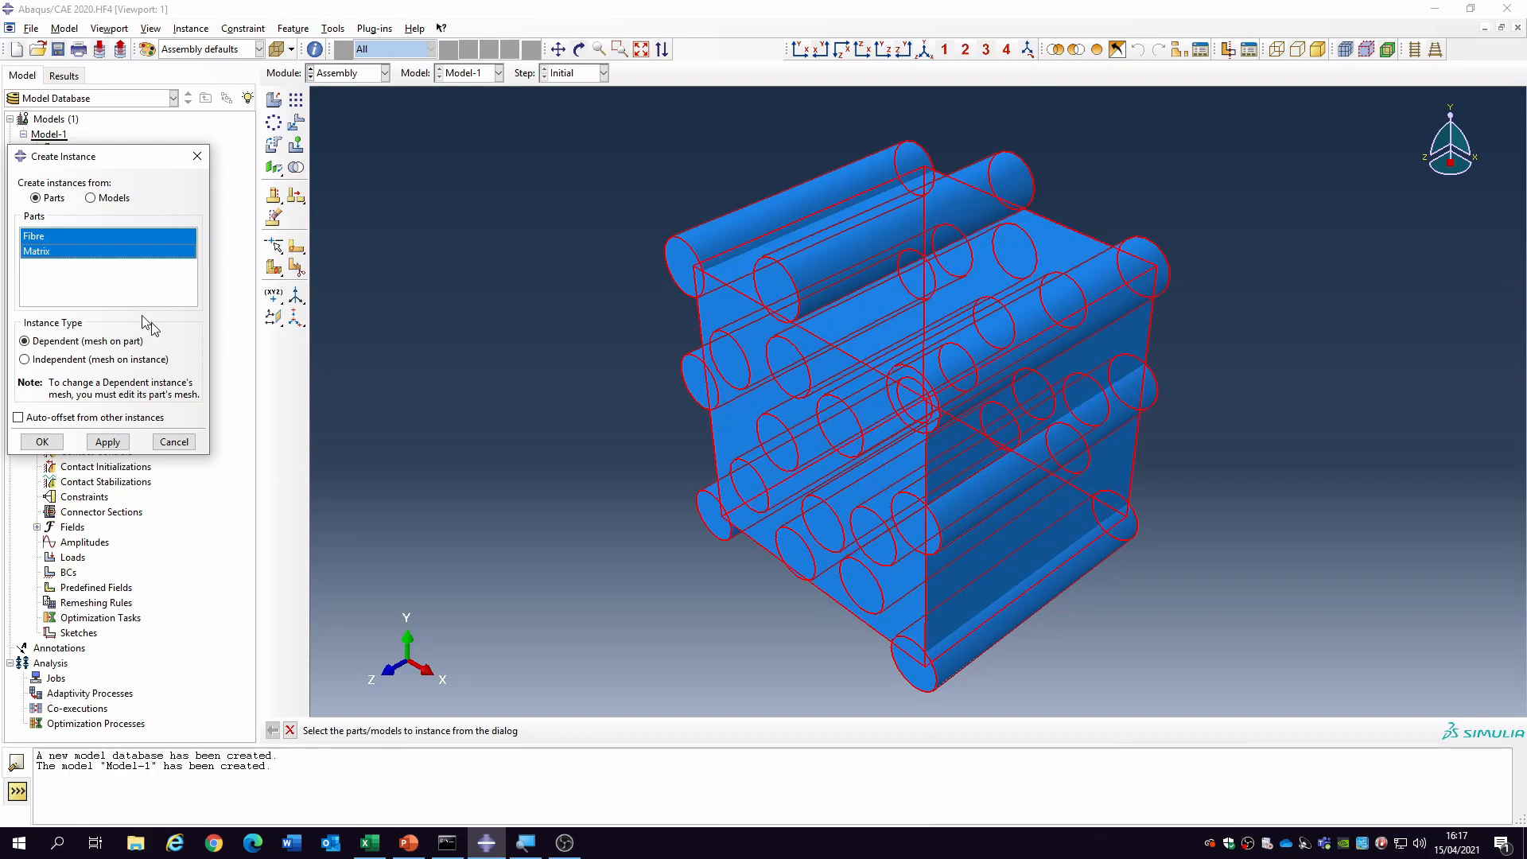
pyautogui.click(42, 441)
# - Merge the Fibre and Matrix instances into a new part named UDComposite, retaining intersecting boundaries and suppressing the original instances
pyautogui.click(579, 49)
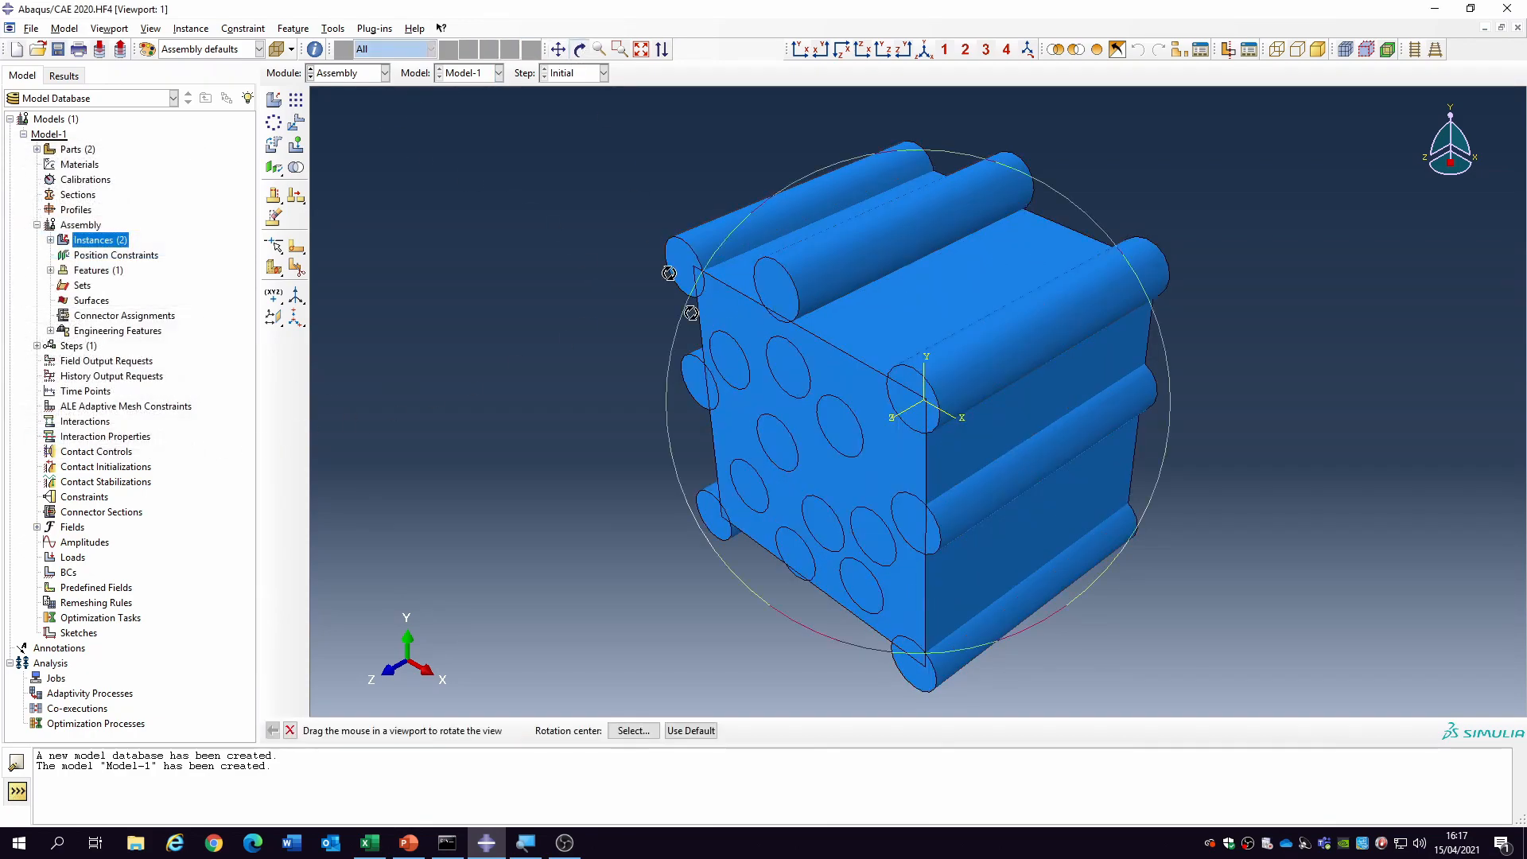
pyautogui.moveTo(954, 358); pyautogui.dragTo(756, 342)
pyautogui.moveTo(948, 459); pyautogui.dragTo(875, 493)
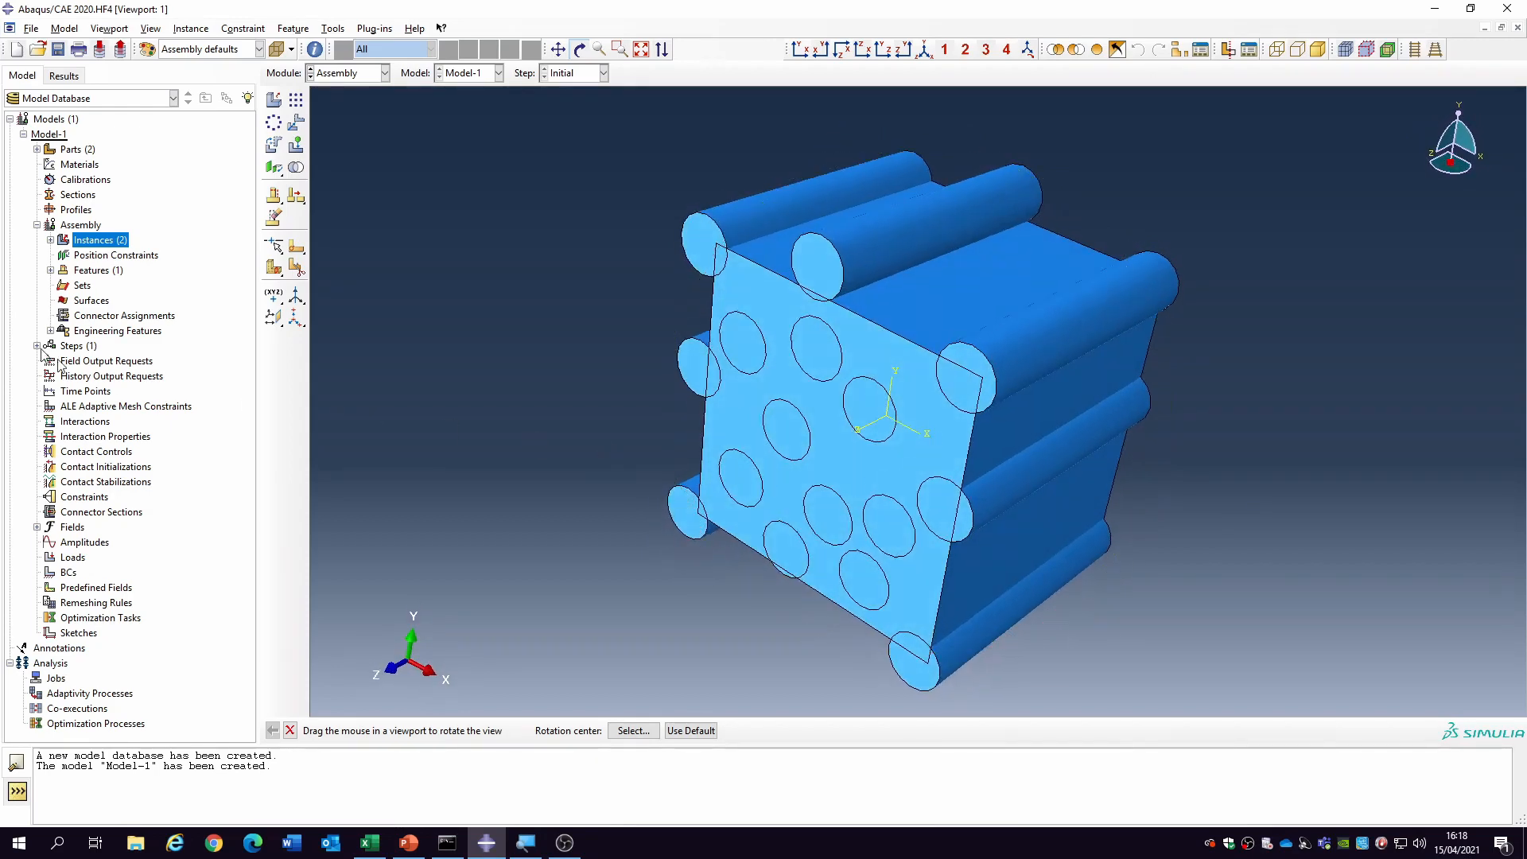
pyautogui.click(50, 240)
pyautogui.click(86, 255)
pyautogui.keyDown('shift'); pyautogui.click(88, 270); pyautogui.keyUp('shift')
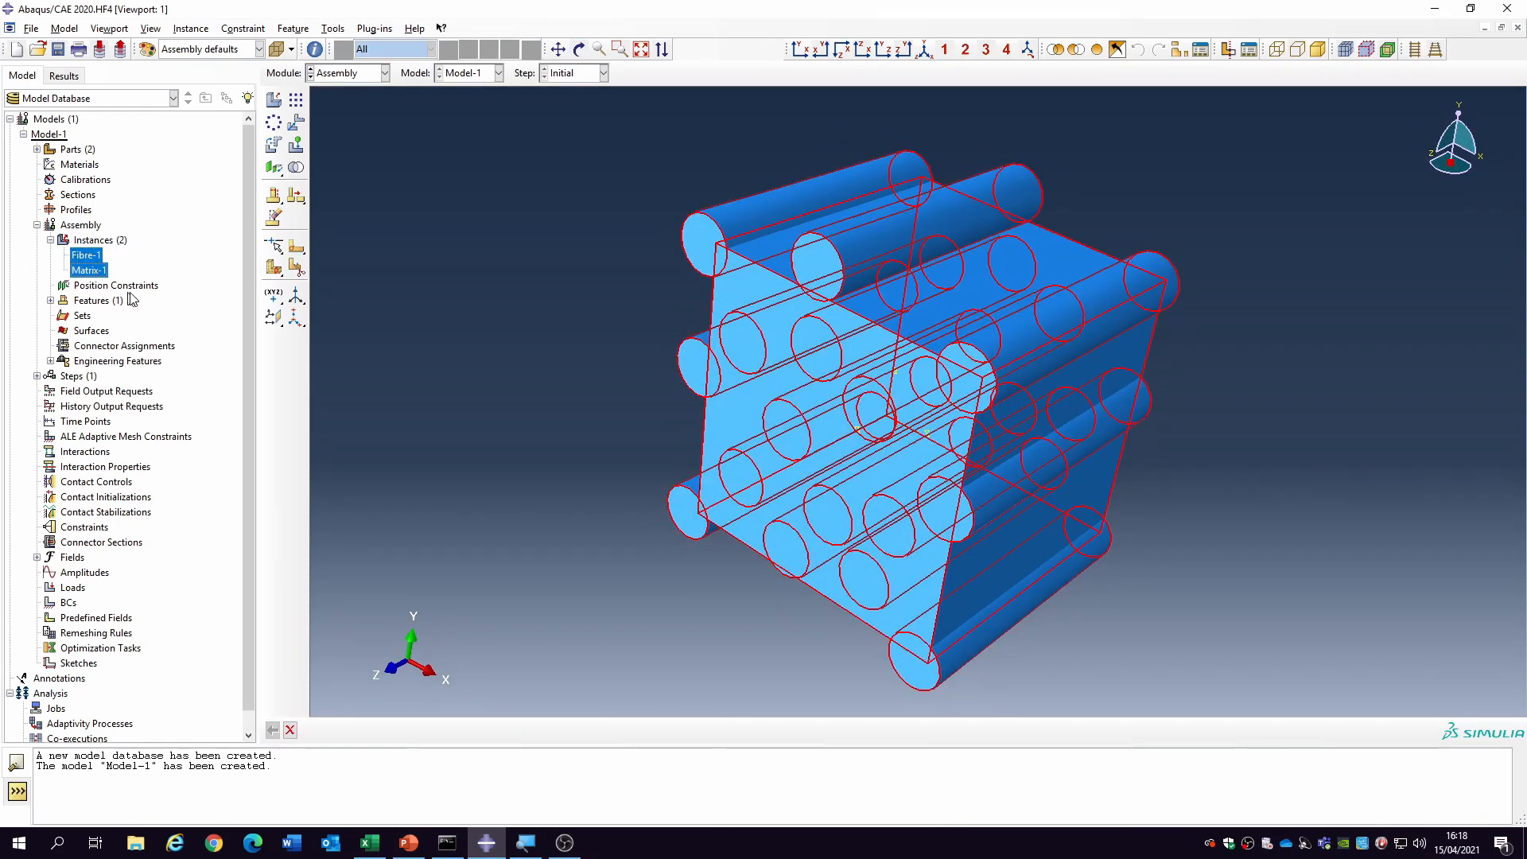
pyautogui.click(296, 168)
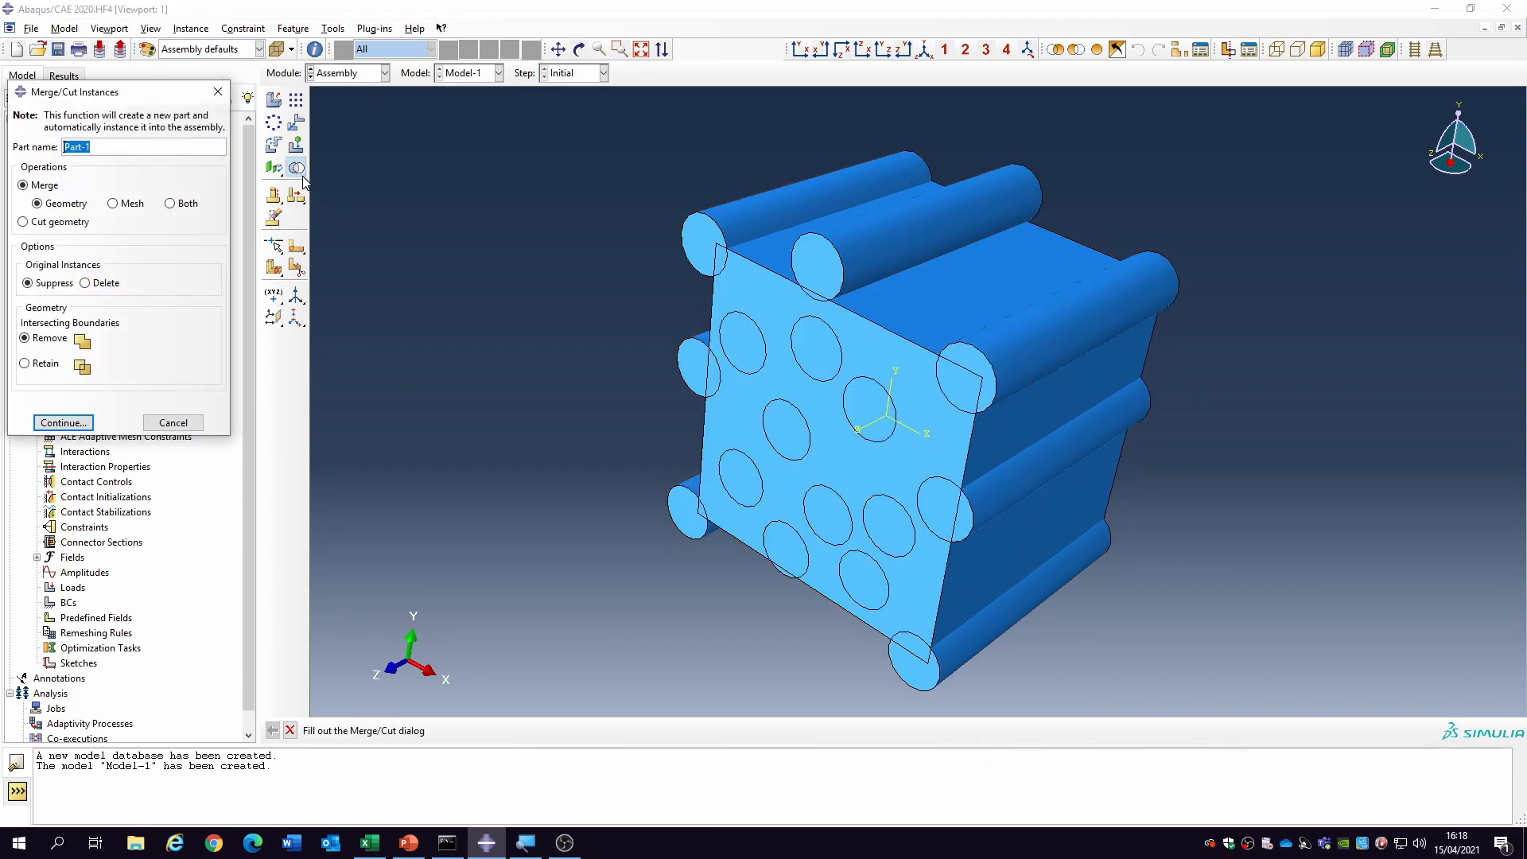
pyautogui.write('UDComposite')
pyautogui.click(76, 423)
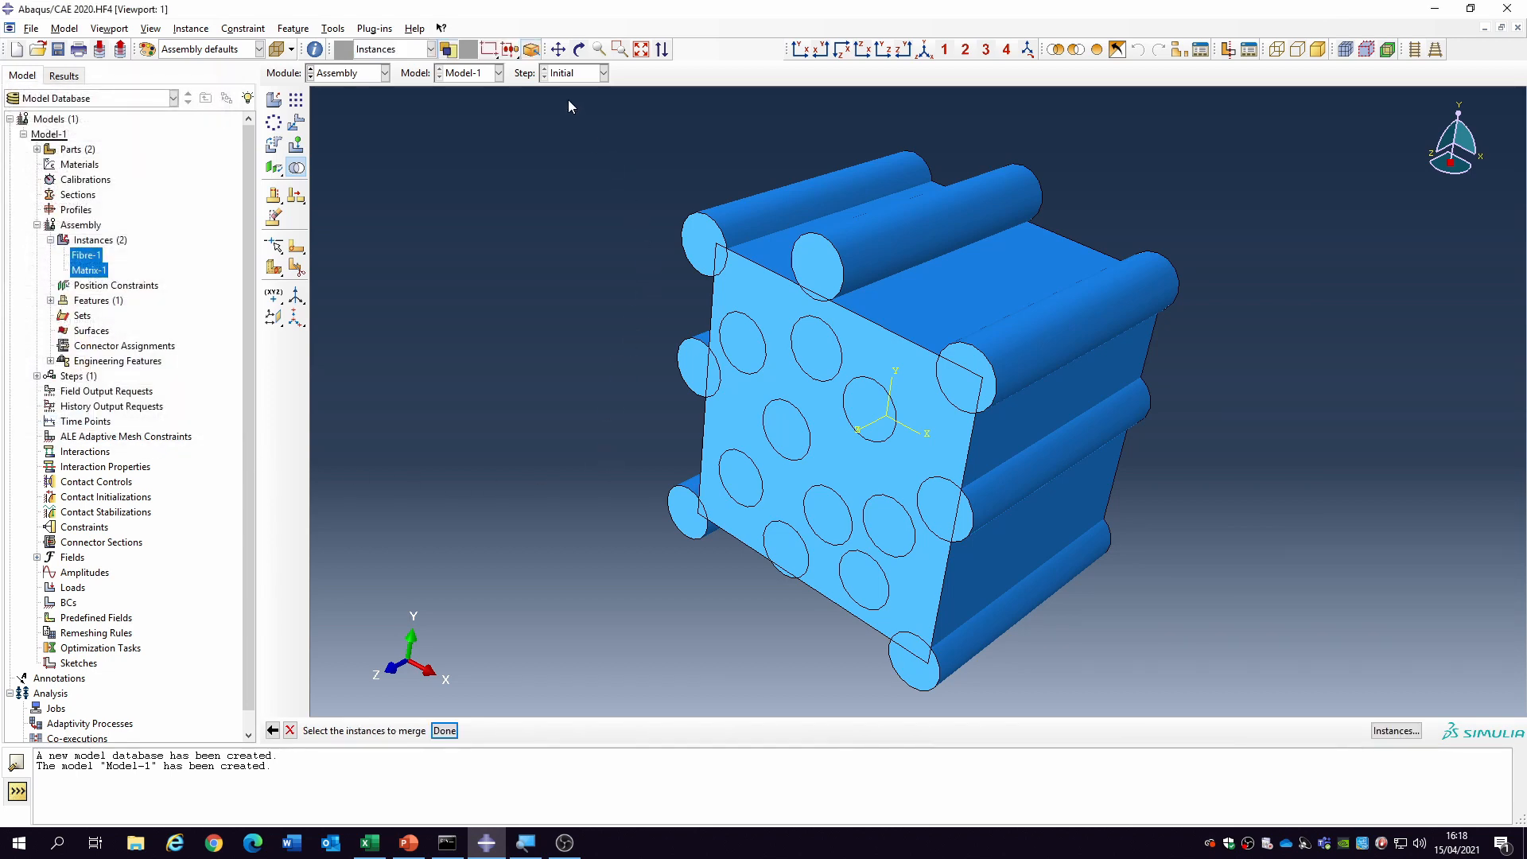
pyautogui.moveTo(568, 104); pyautogui.dragTo(1227, 716)
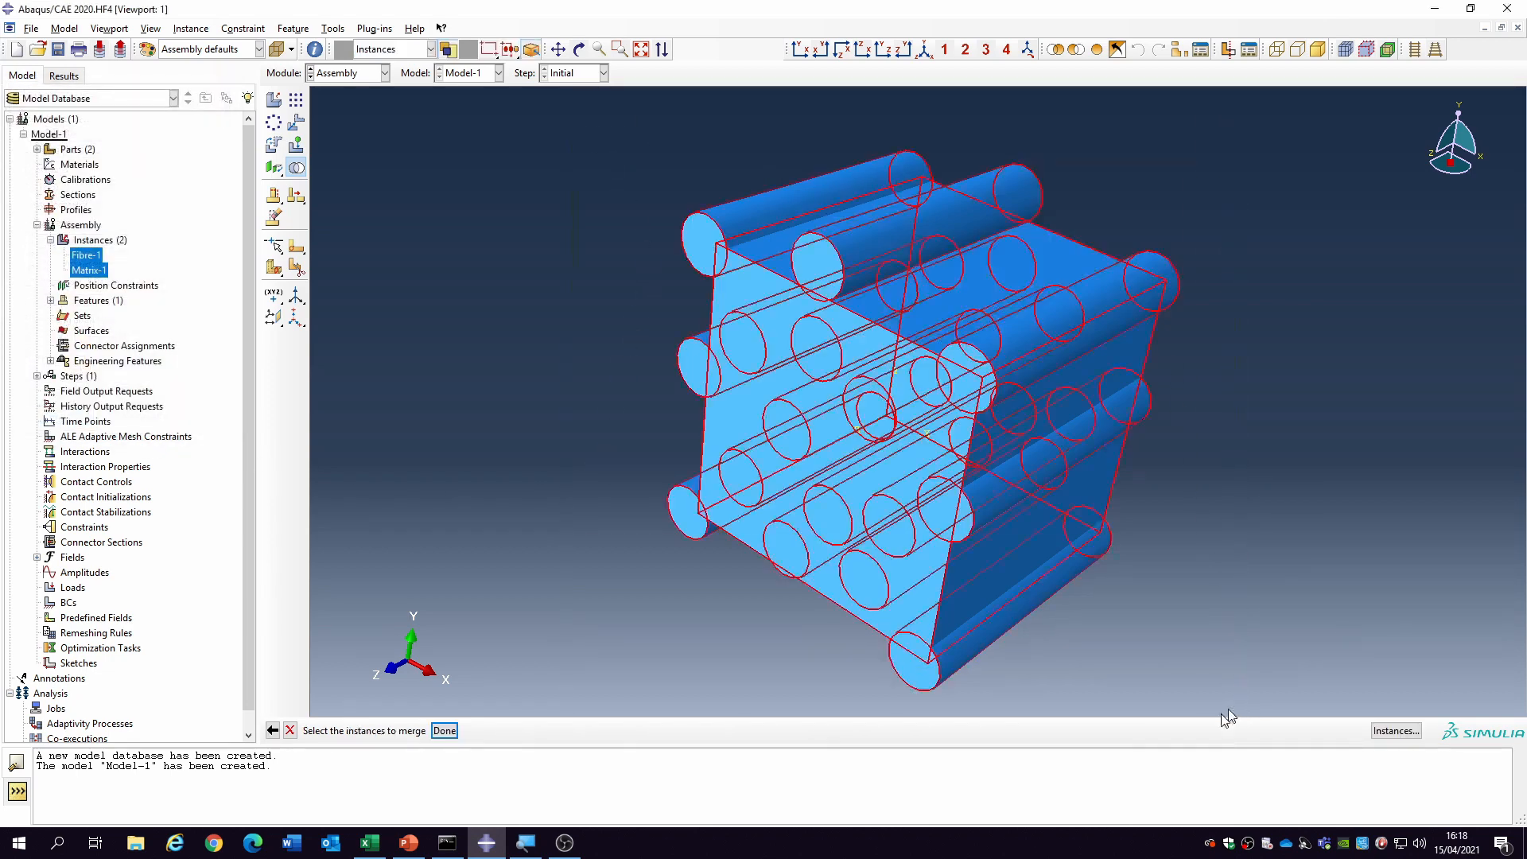
pyautogui.click(444, 730)
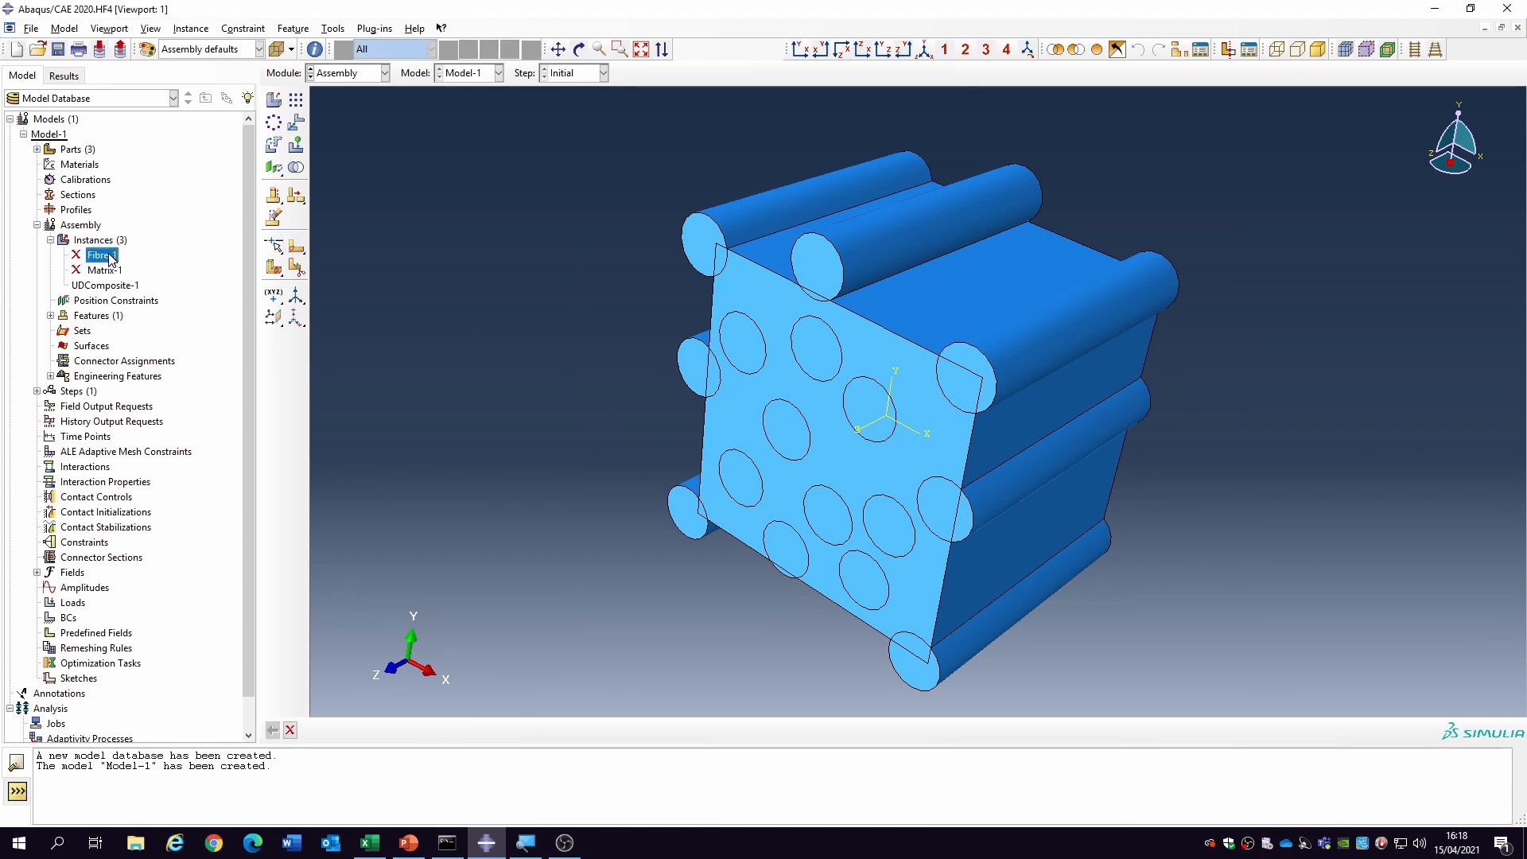
# - Open the merged UDComposite part for editing in the Part module
pyautogui.click(119, 287)
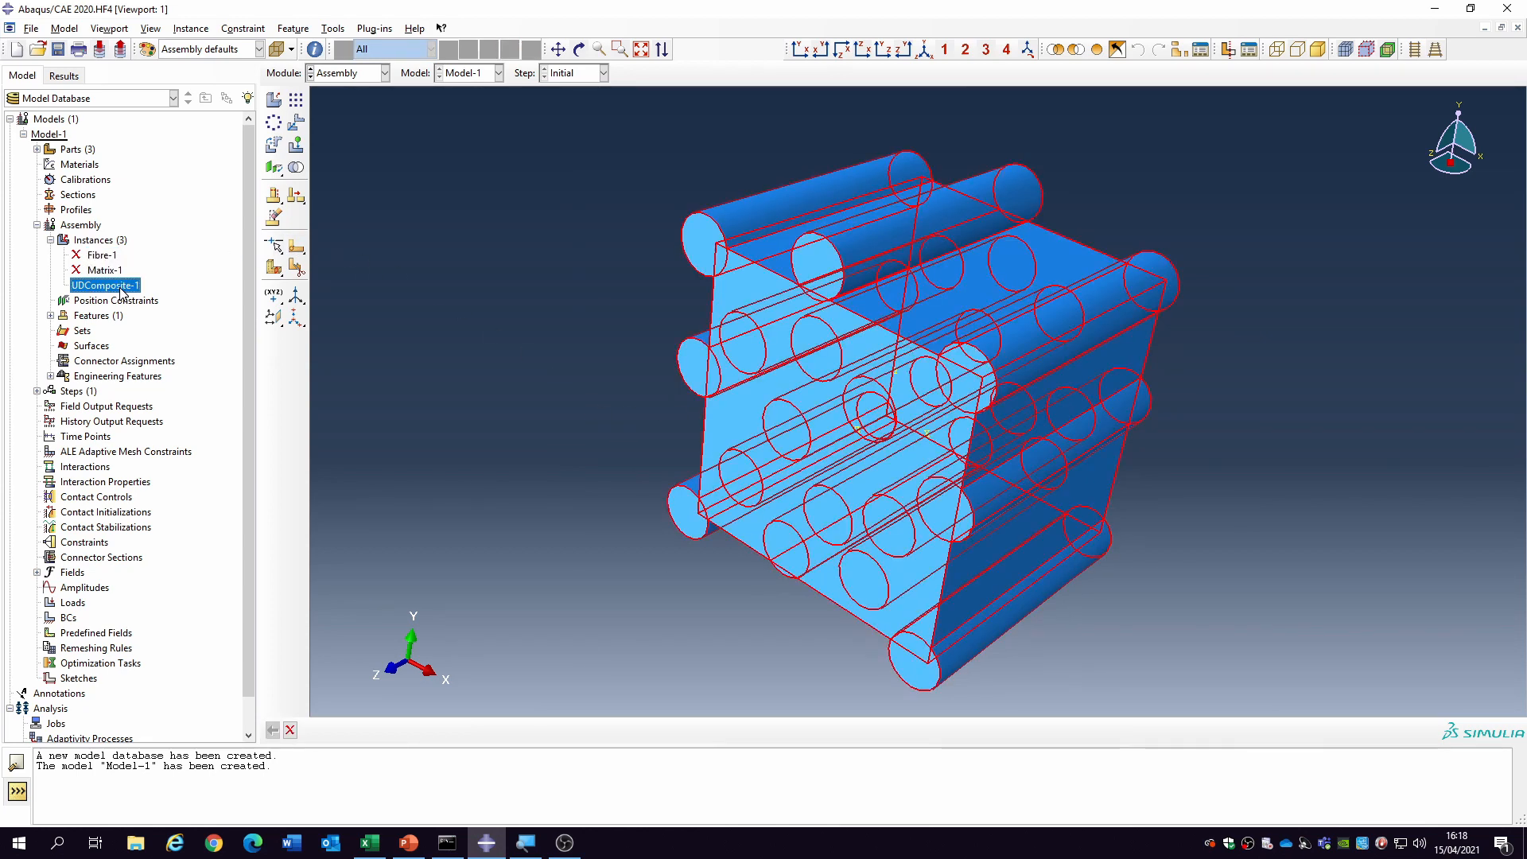
pyautogui.click(167, 289)
pyautogui.click(36, 149)
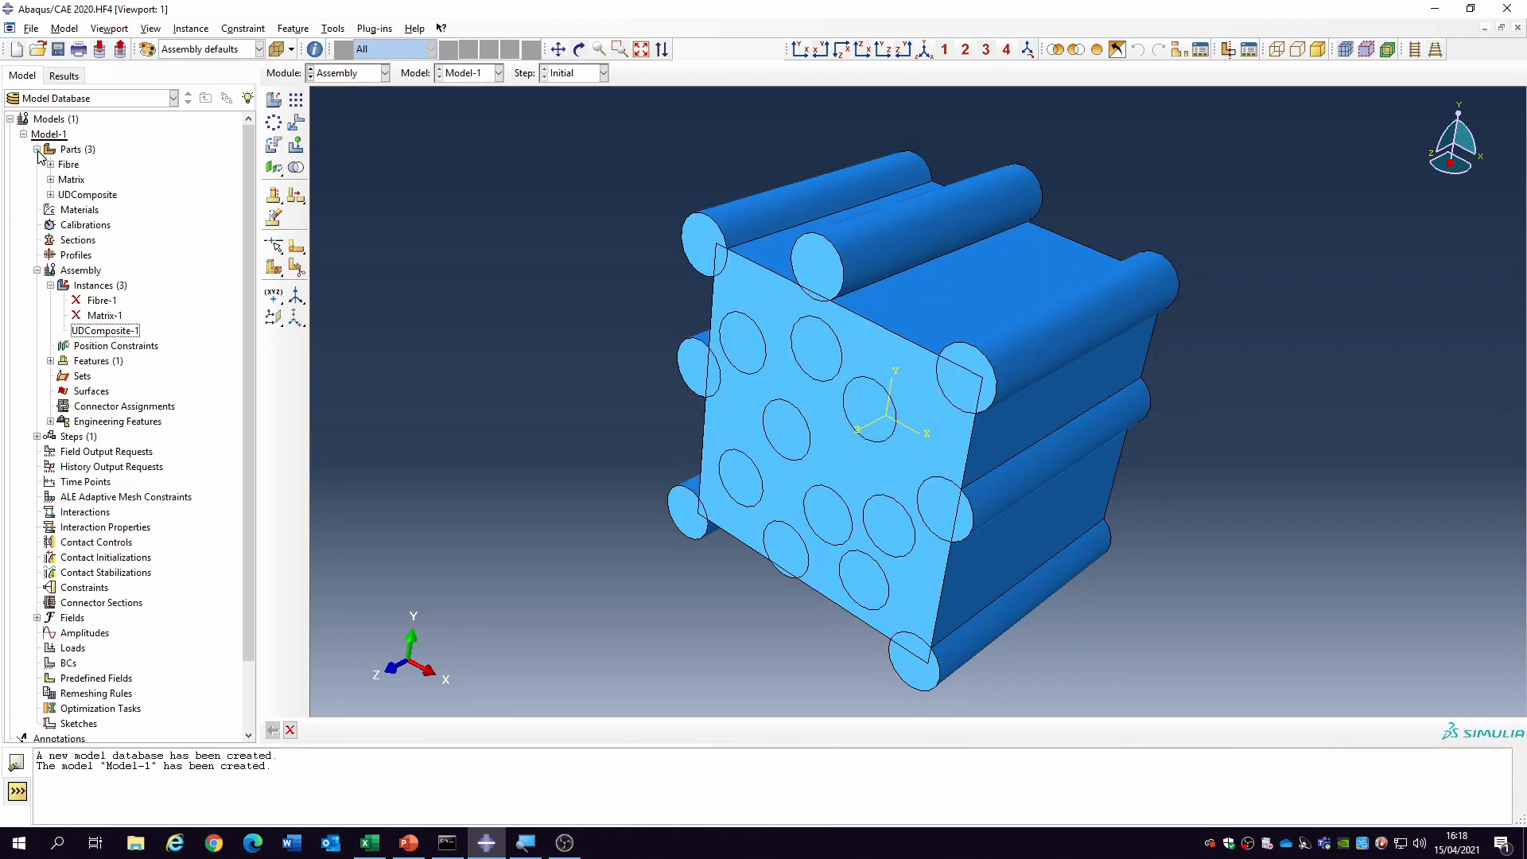
pyautogui.click(38, 271)
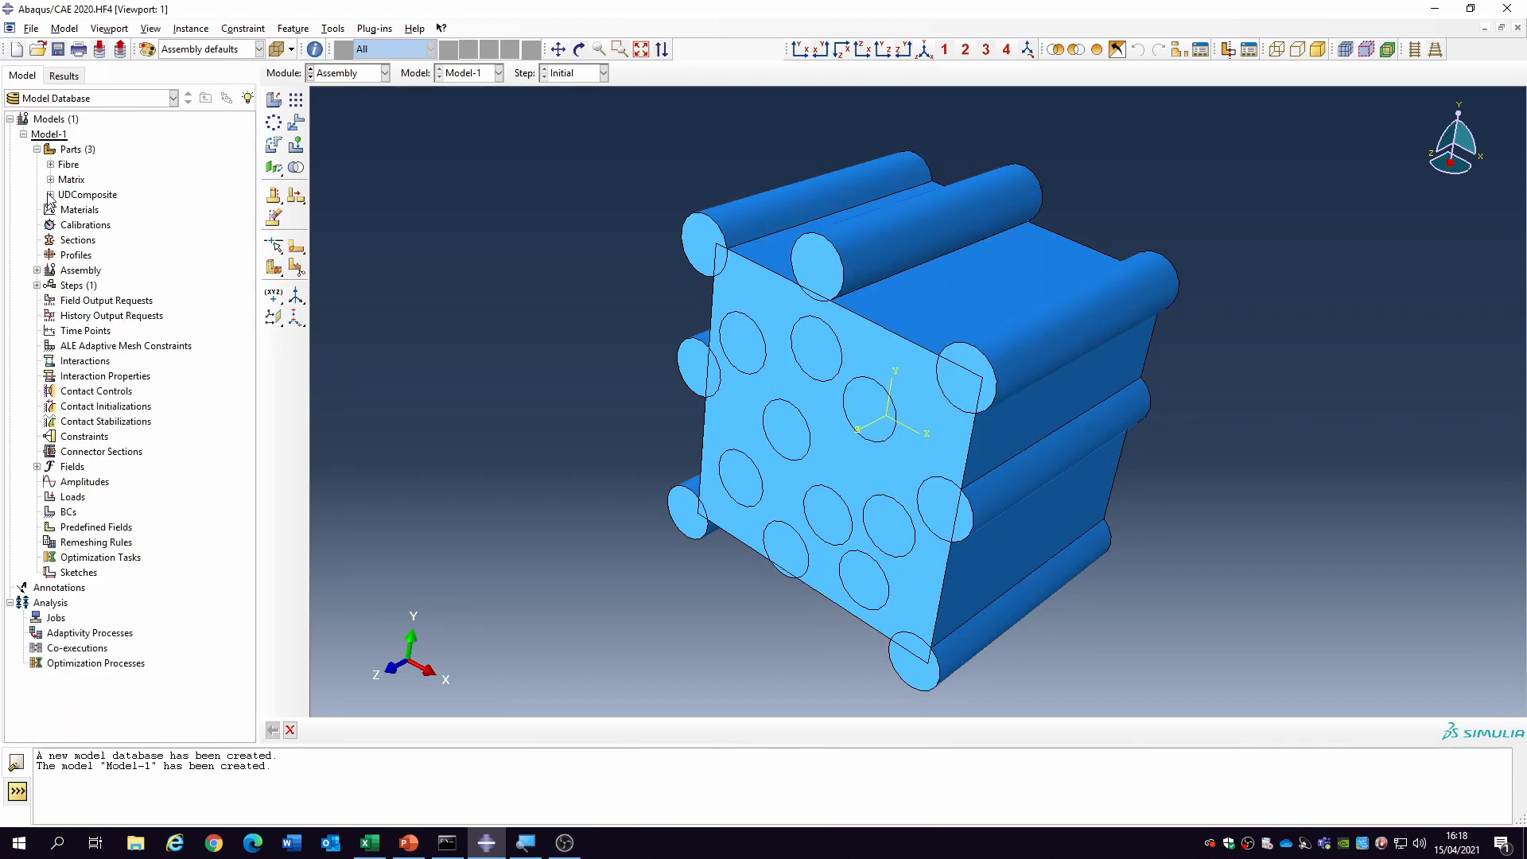
pyautogui.click(50, 194)
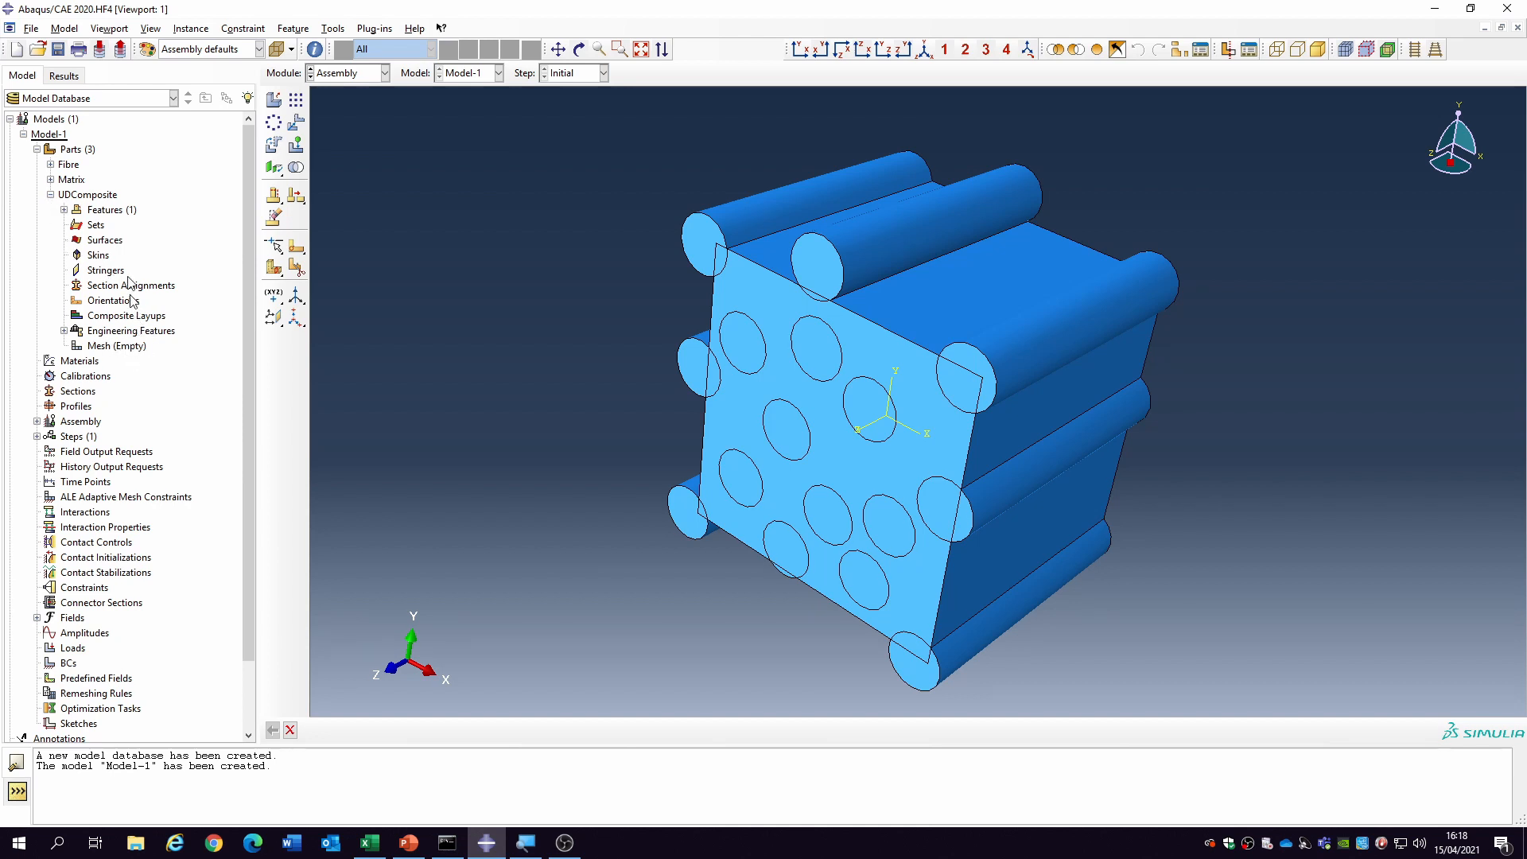
pyautogui.doubleClick(100, 196)
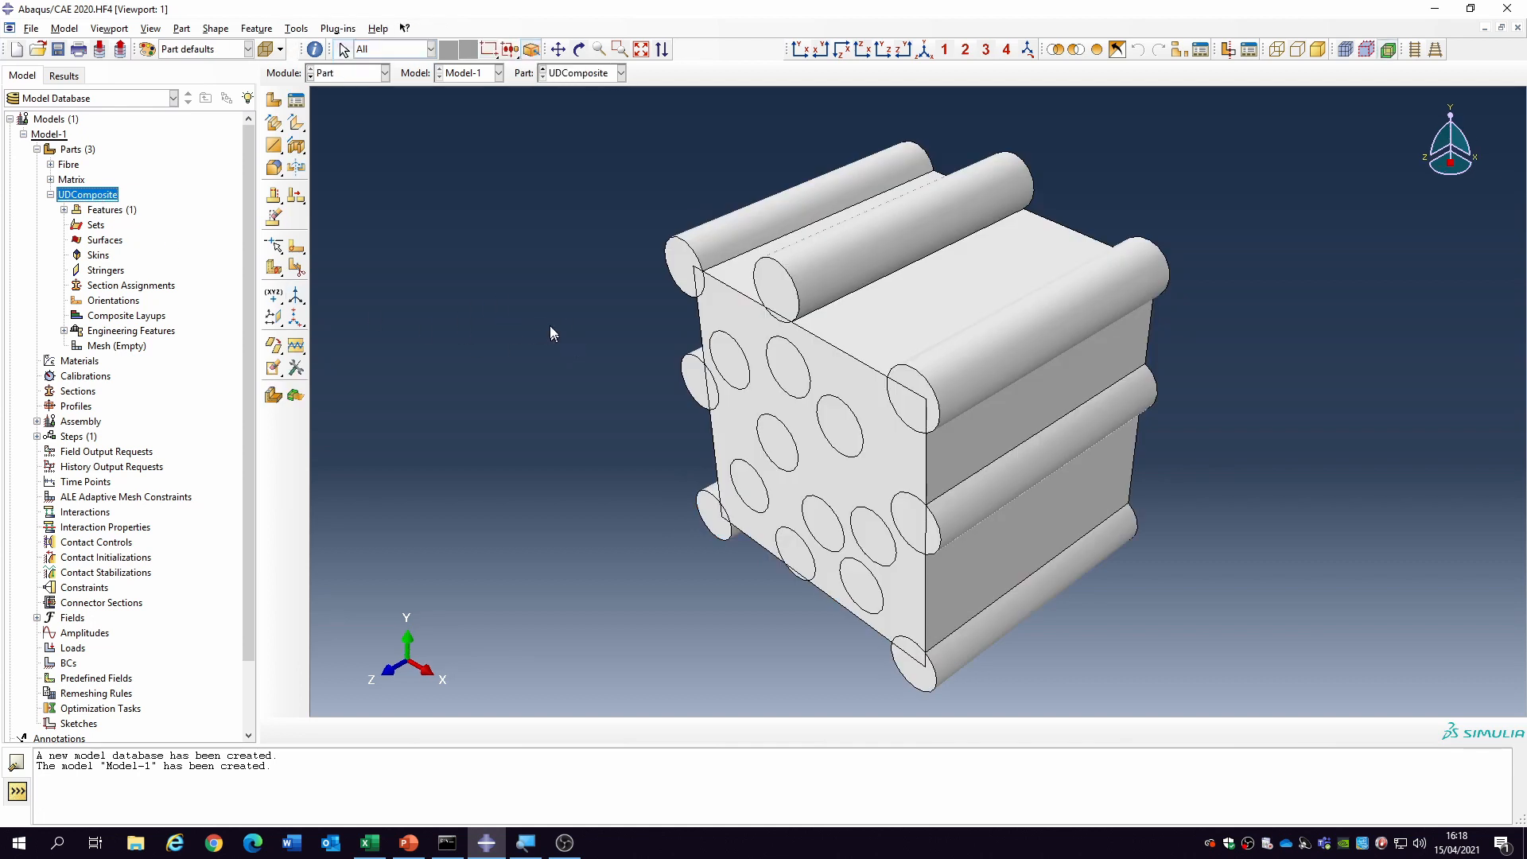
# - Start an extruded cut sketch on the matrix's front face, with its right-hand edge oriented vertical and on the right
pyautogui.click(296, 148)
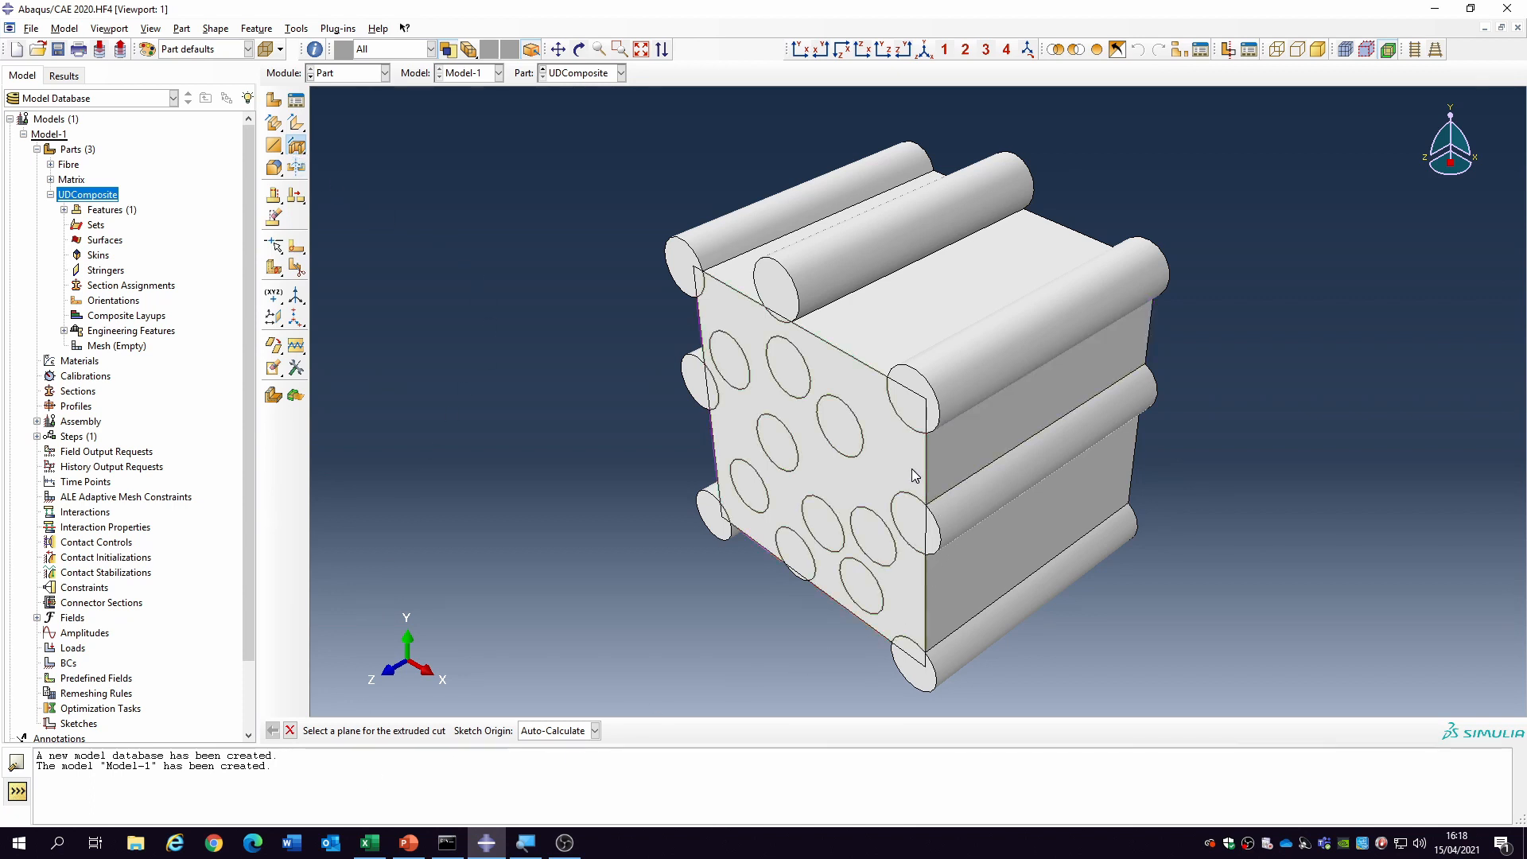
pyautogui.click(819, 529)
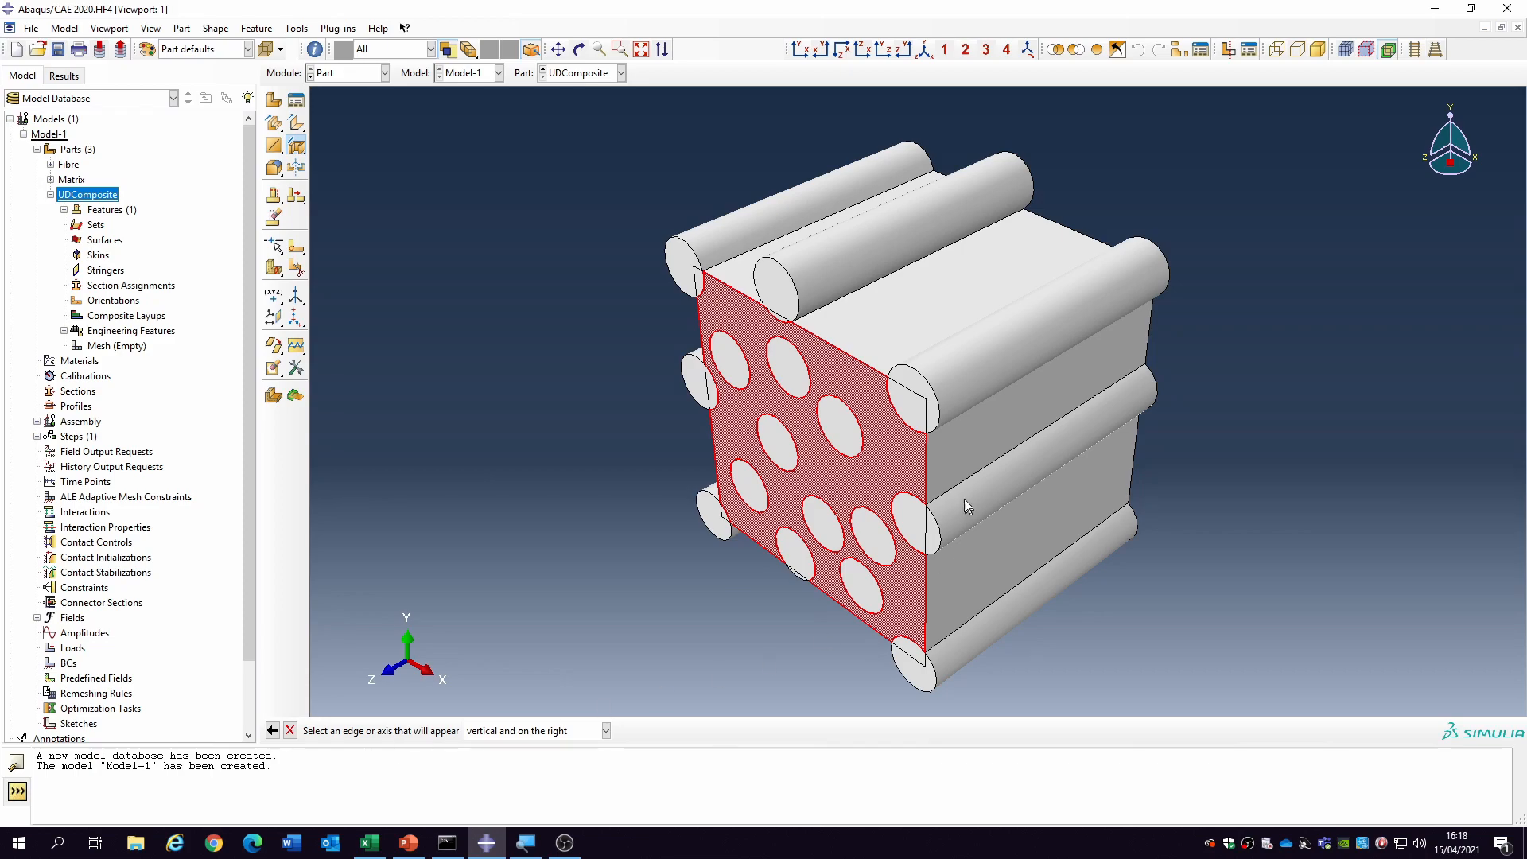
pyautogui.click(926, 469)
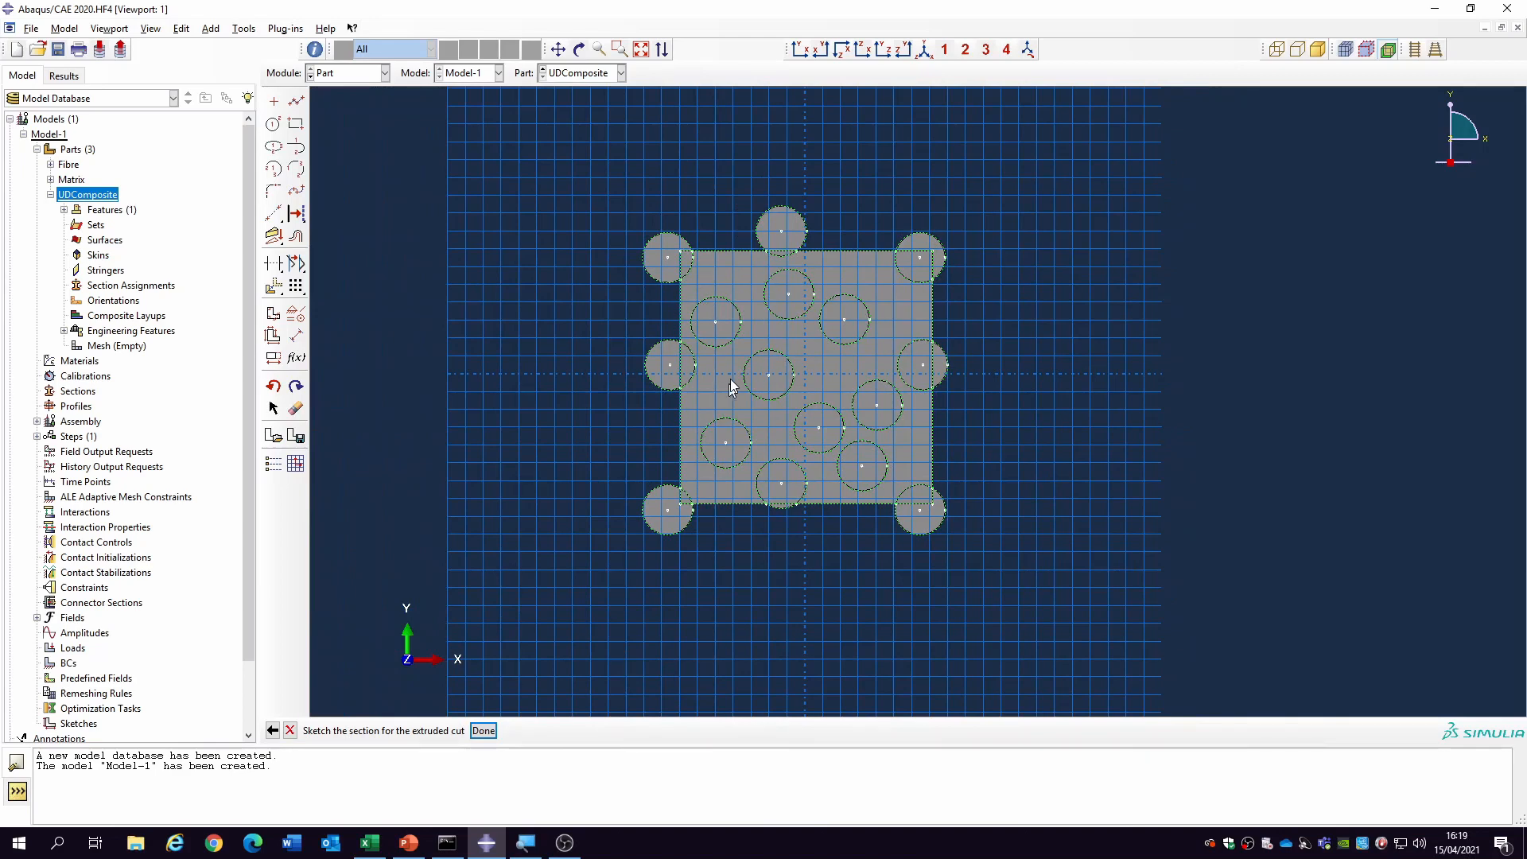
# - Sketch a rectangle along the matrix outline and a larger rectangle around it that encloses all the protruding fibres
pyautogui.click(296, 123)
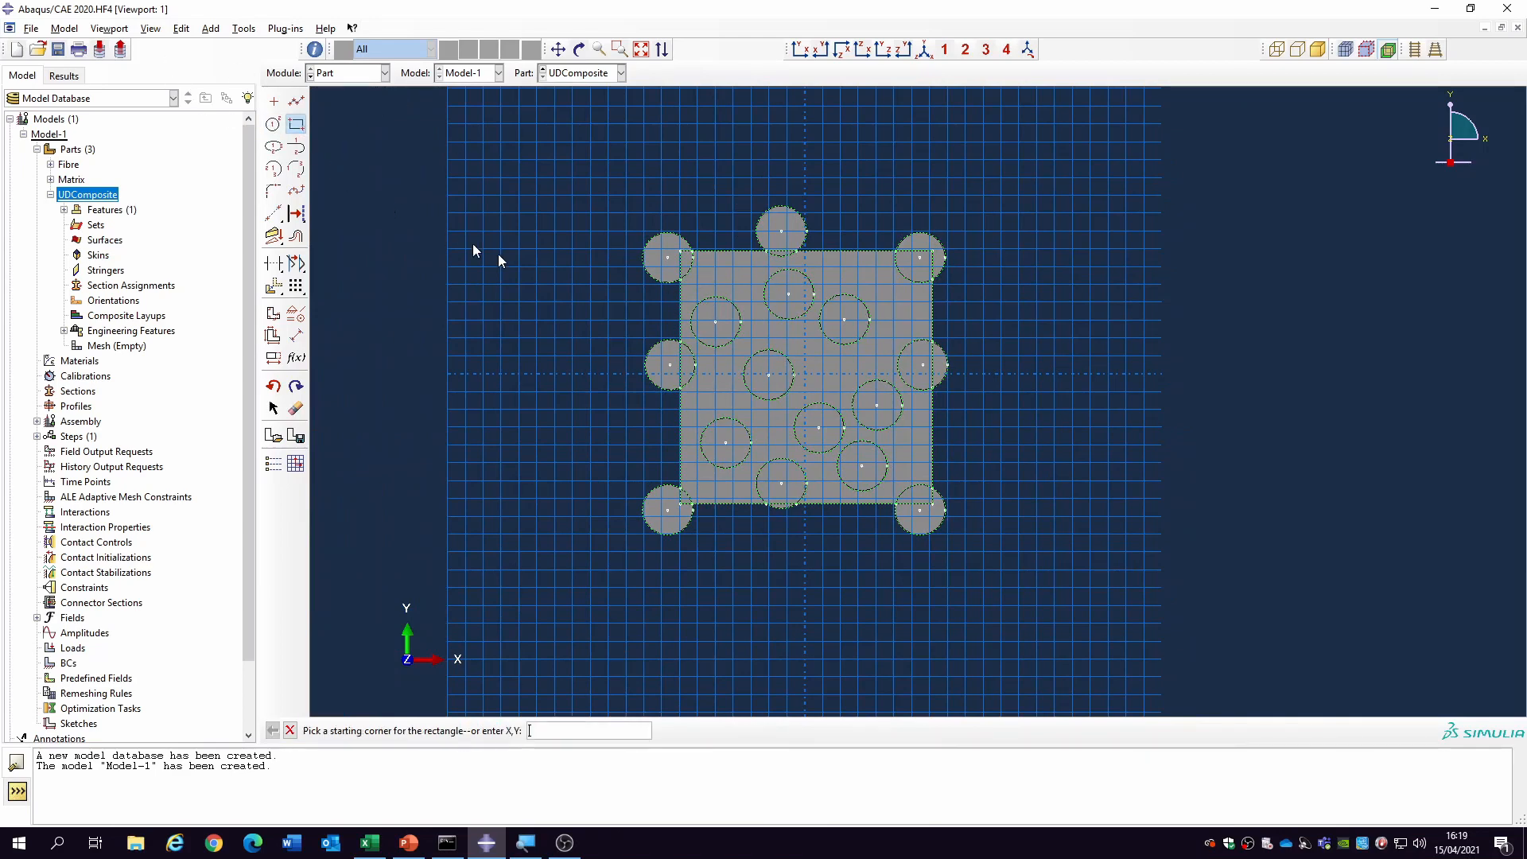
pyautogui.scroll(3, 686, 251)
pyautogui.click(684, 250)
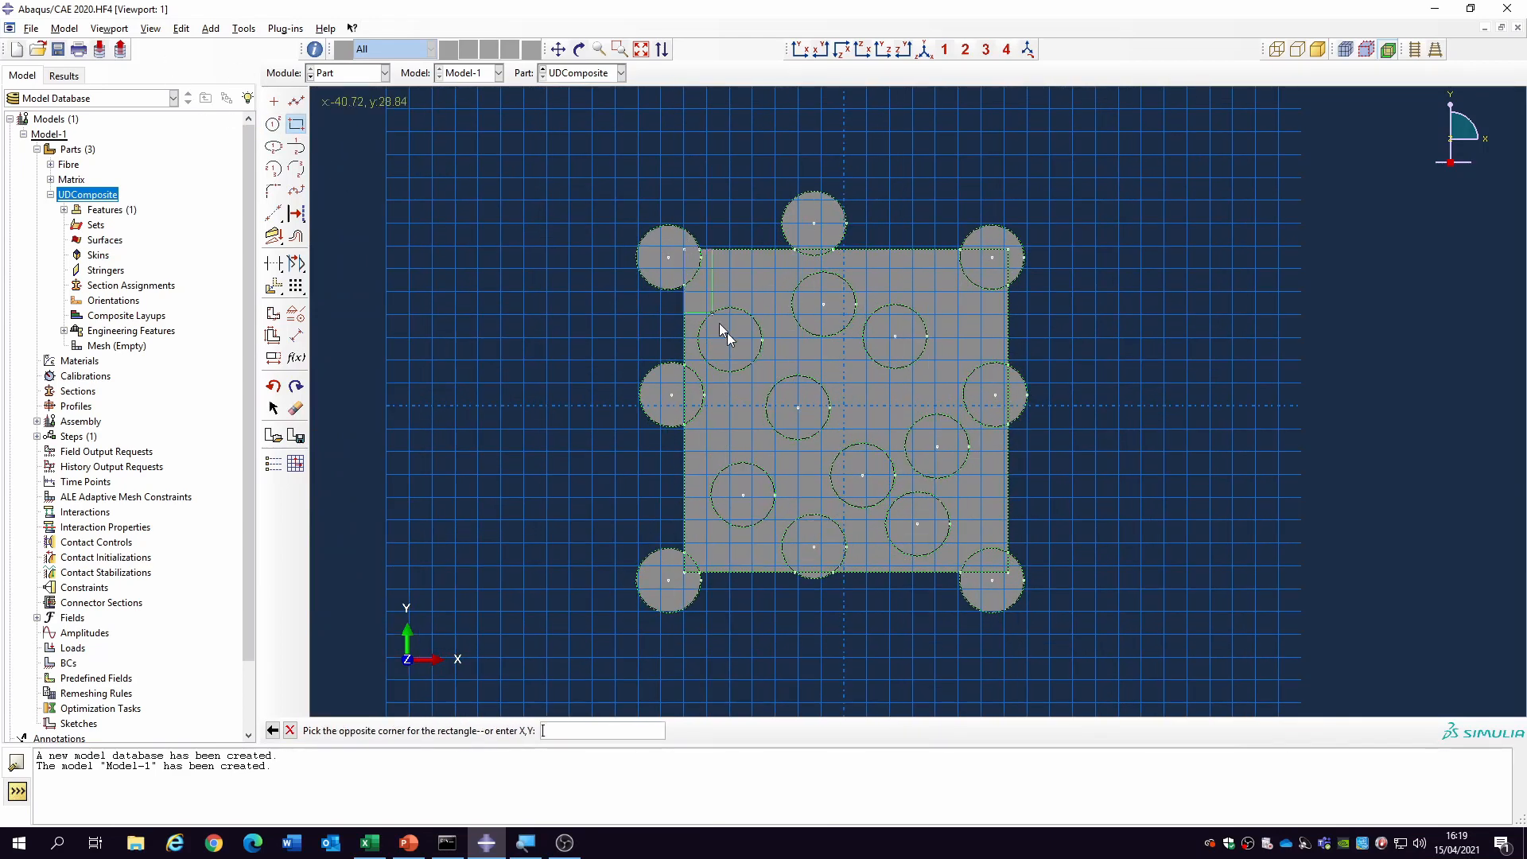
pyautogui.click(1008, 573)
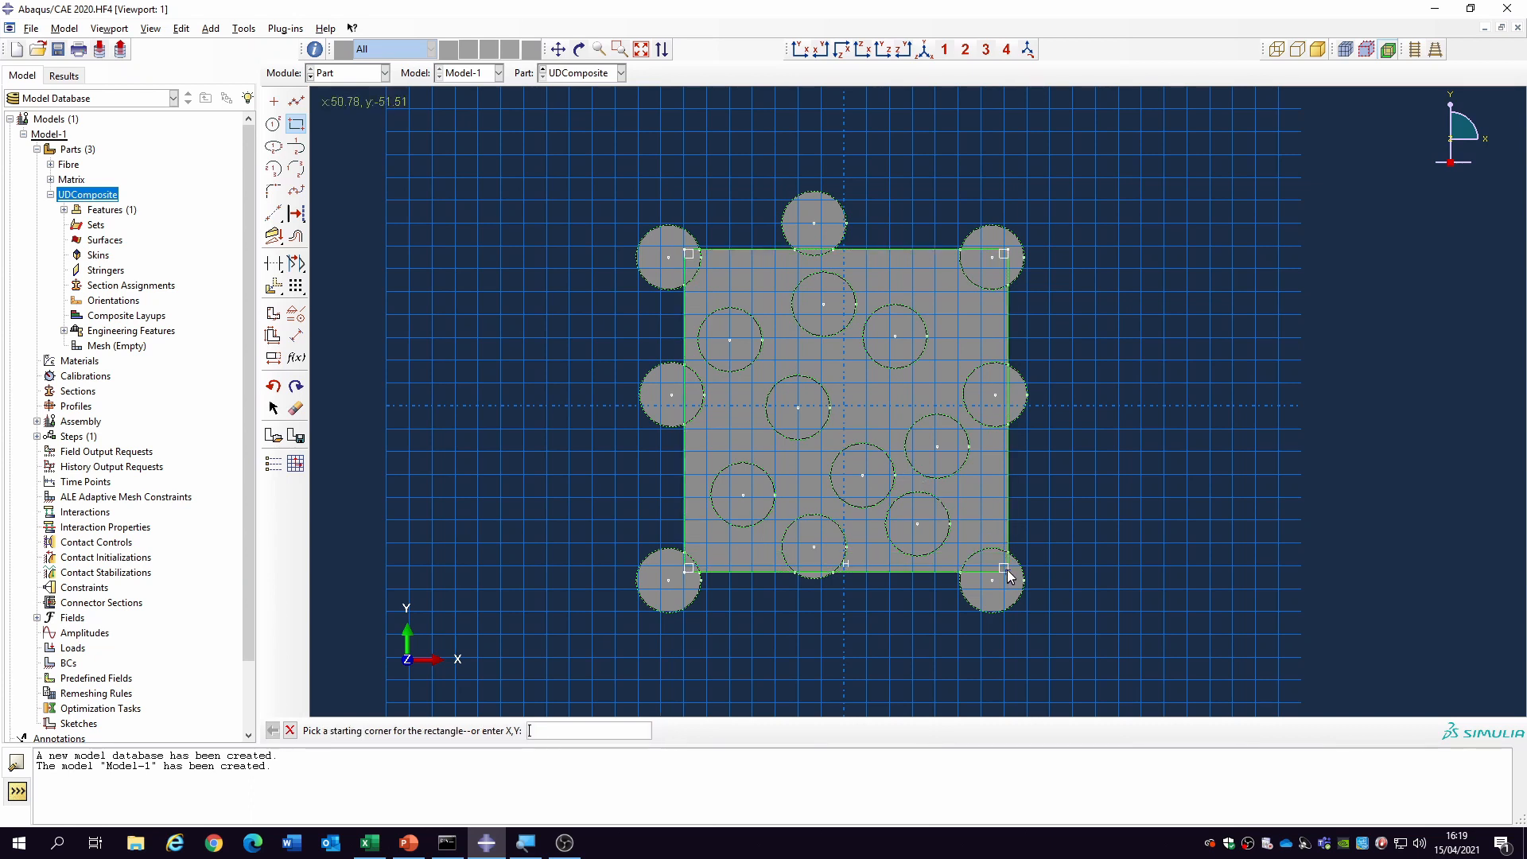
pyautogui.click(563, 149)
pyautogui.click(1096, 680)
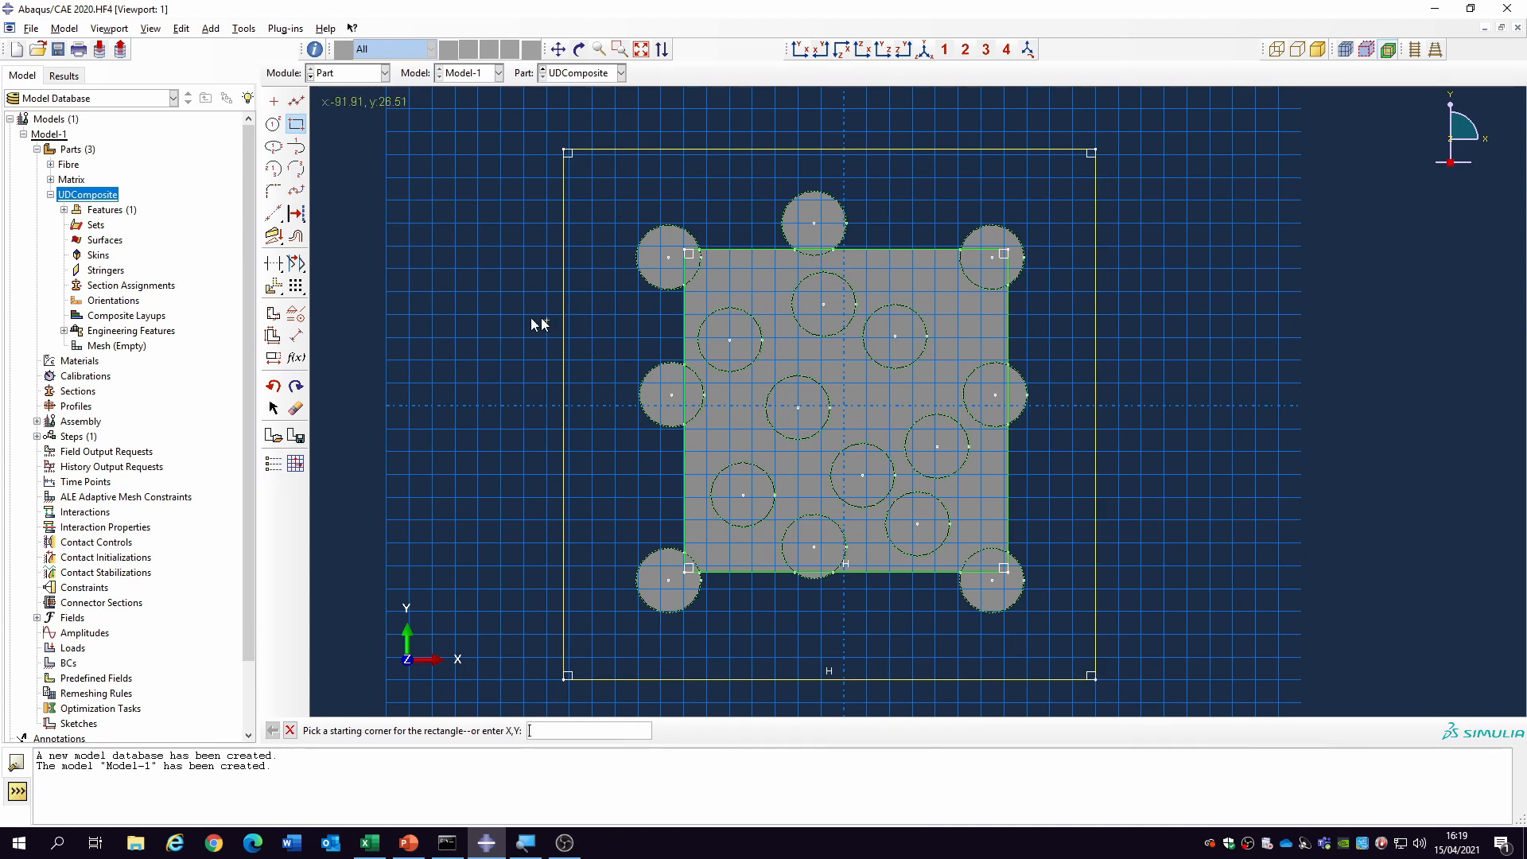
pyautogui.rightClick(491, 318)
pyautogui.click(541, 388)
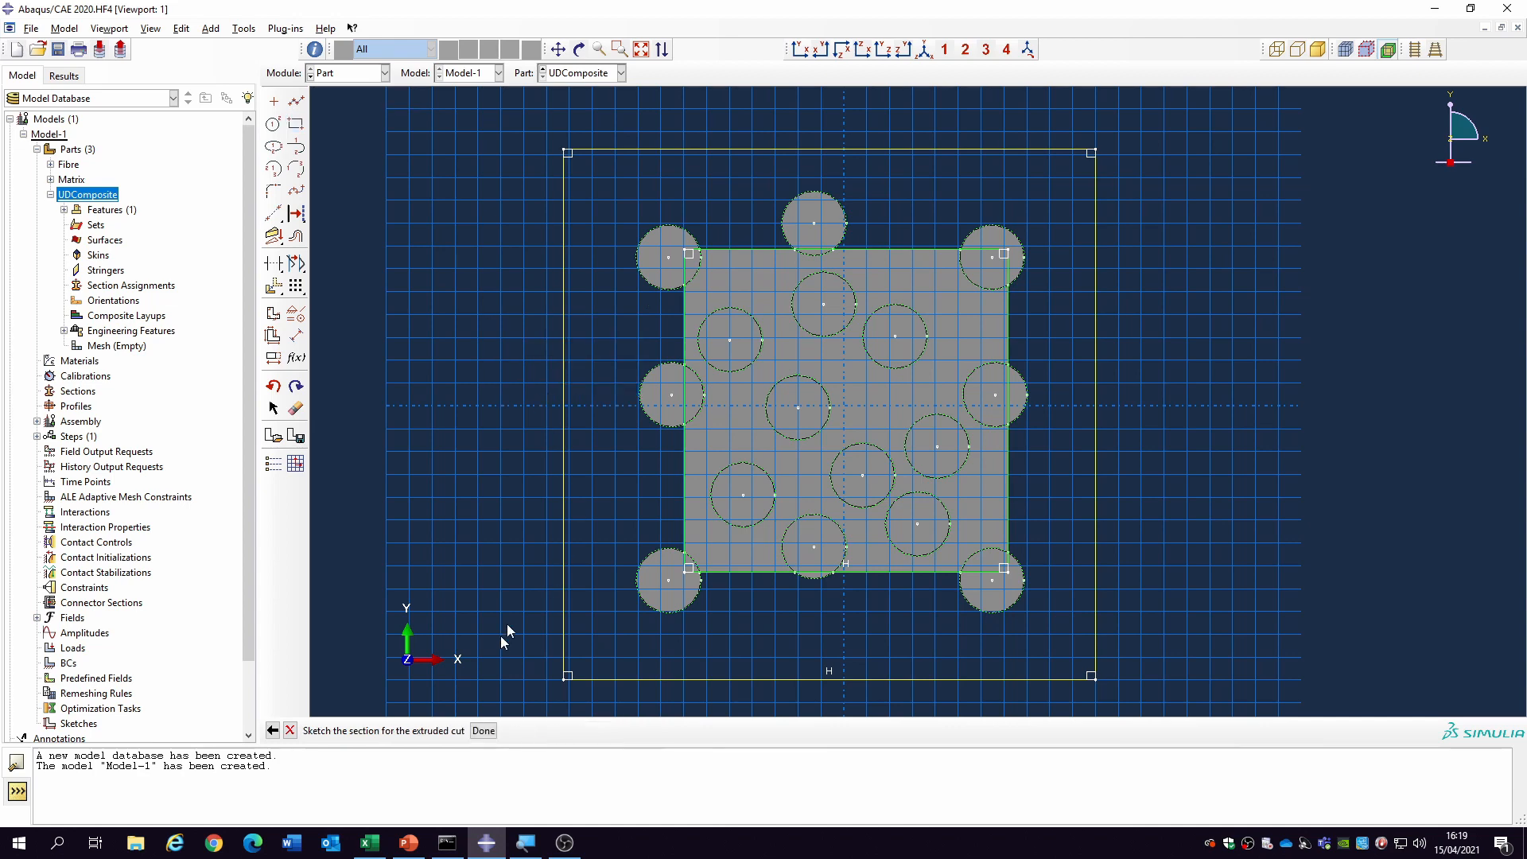
# - Finish the cut sketch and extrude the cut through all, trimming the fibre material outside the matrix
pyautogui.click(483, 730)
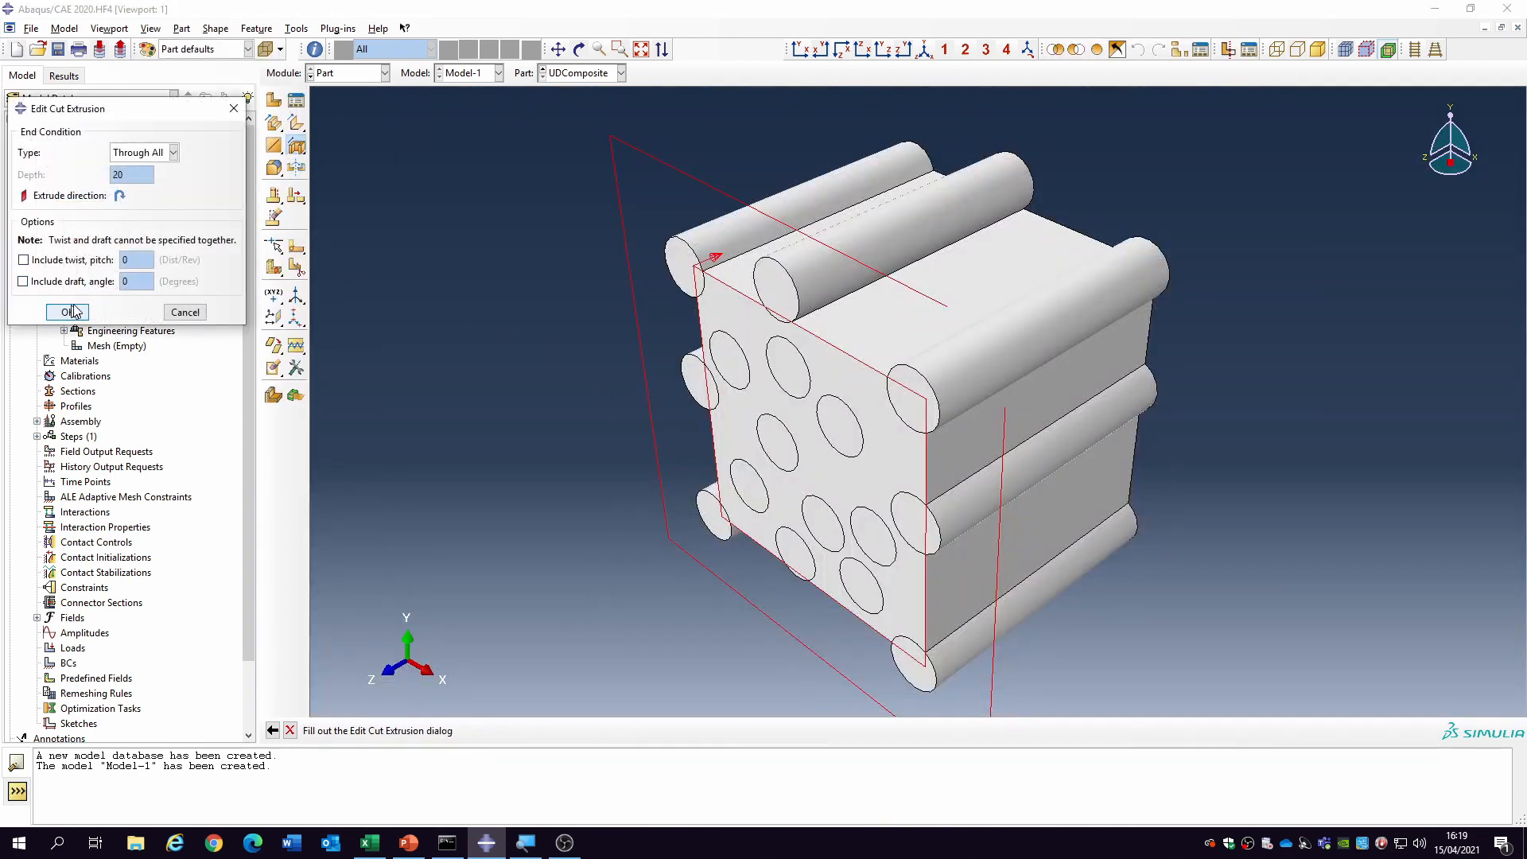
pyautogui.click(73, 312)
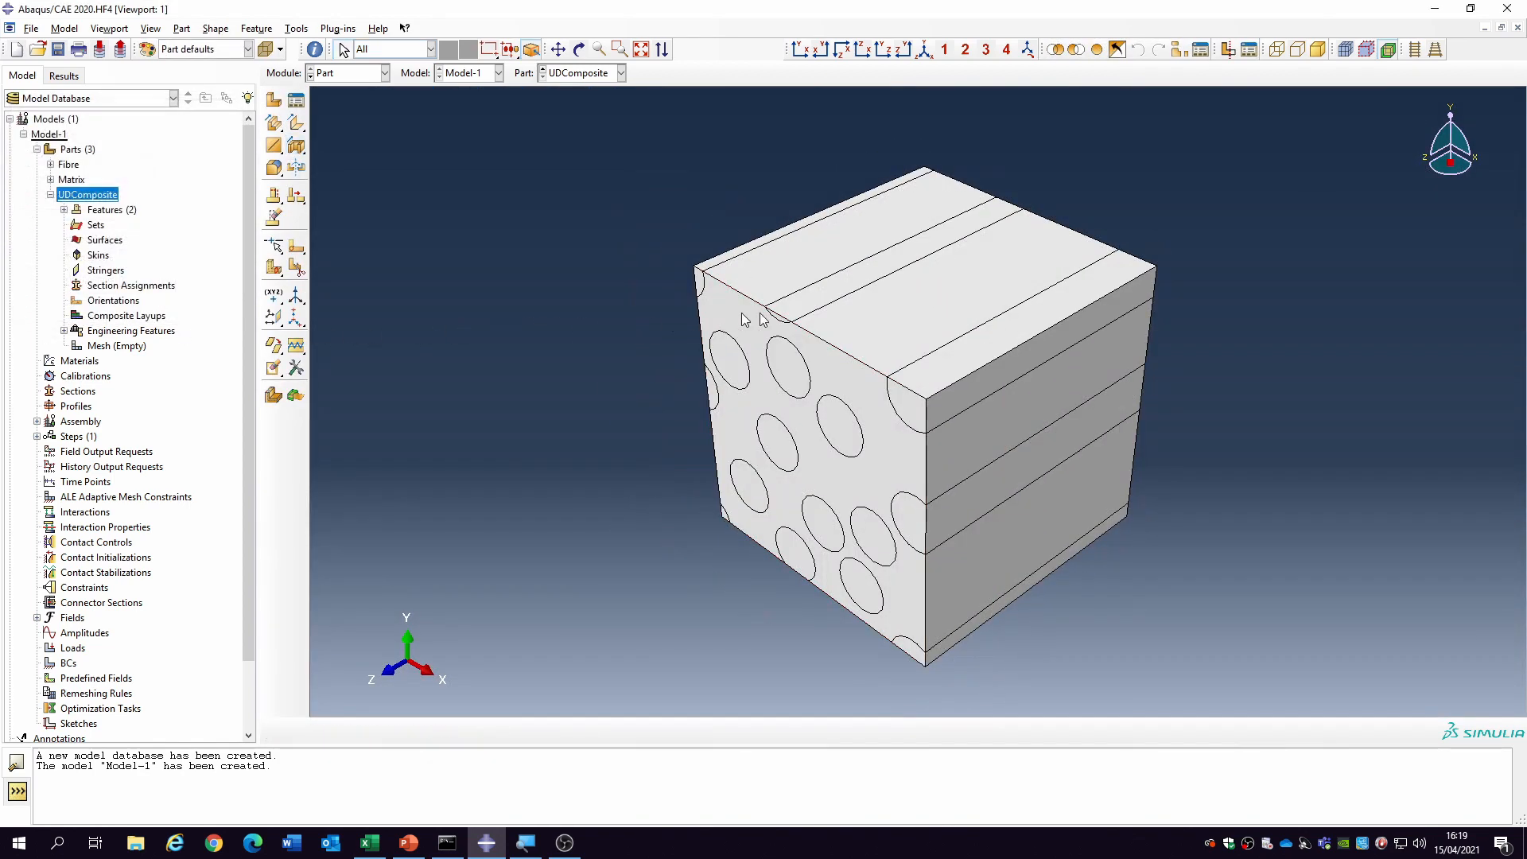
pyautogui.click(574, 51)
pyautogui.moveTo(785, 425); pyautogui.dragTo(747, 398)
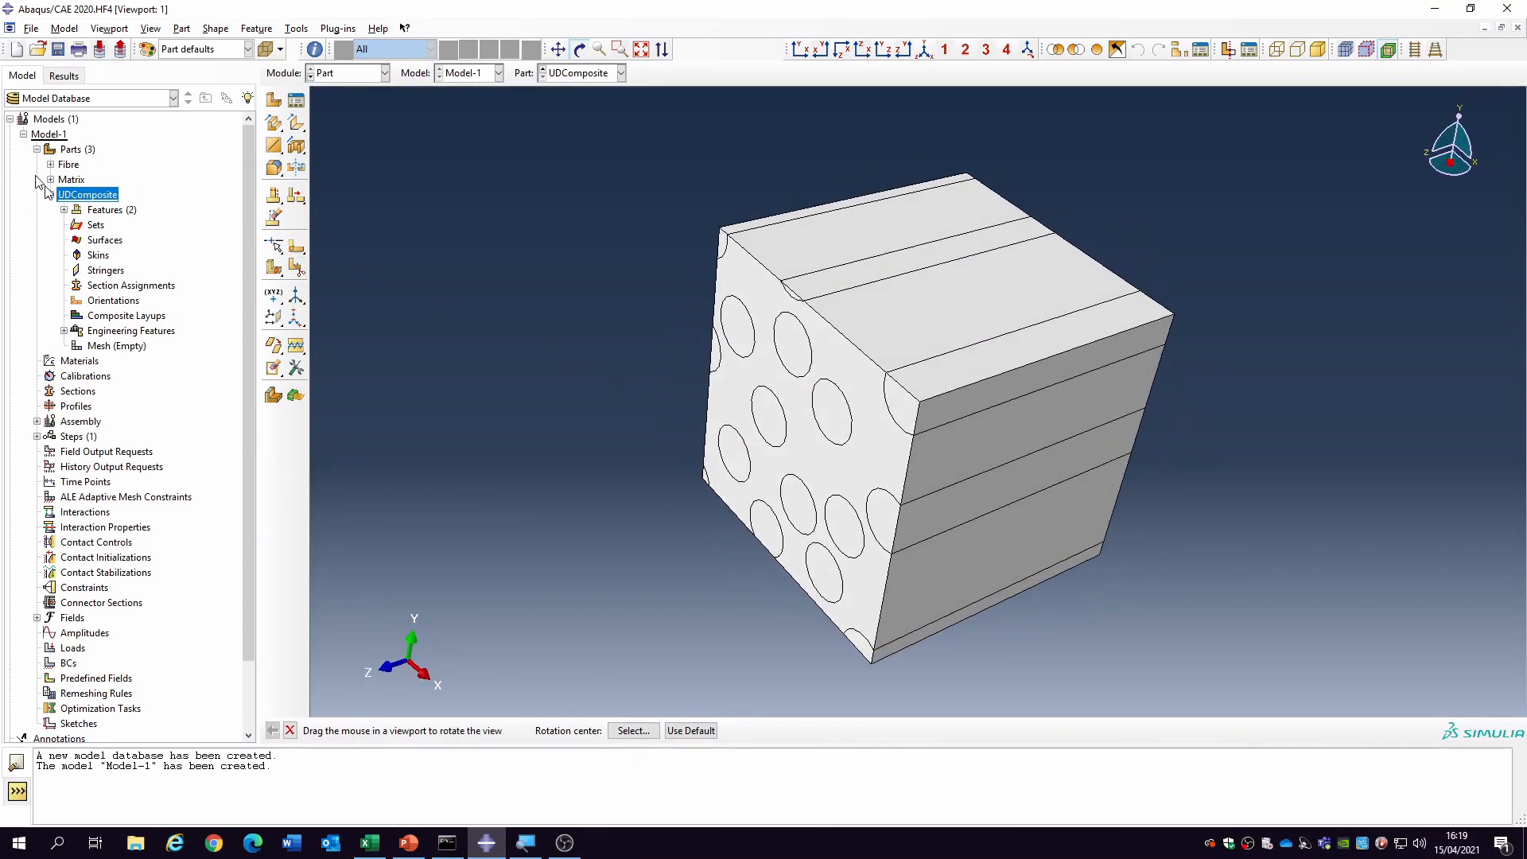
# - Create the material EGlass with isotropic elasticity, a Young's modulus of 73e9 and a Poisson's ratio of 0.3
pyautogui.click(50, 195)
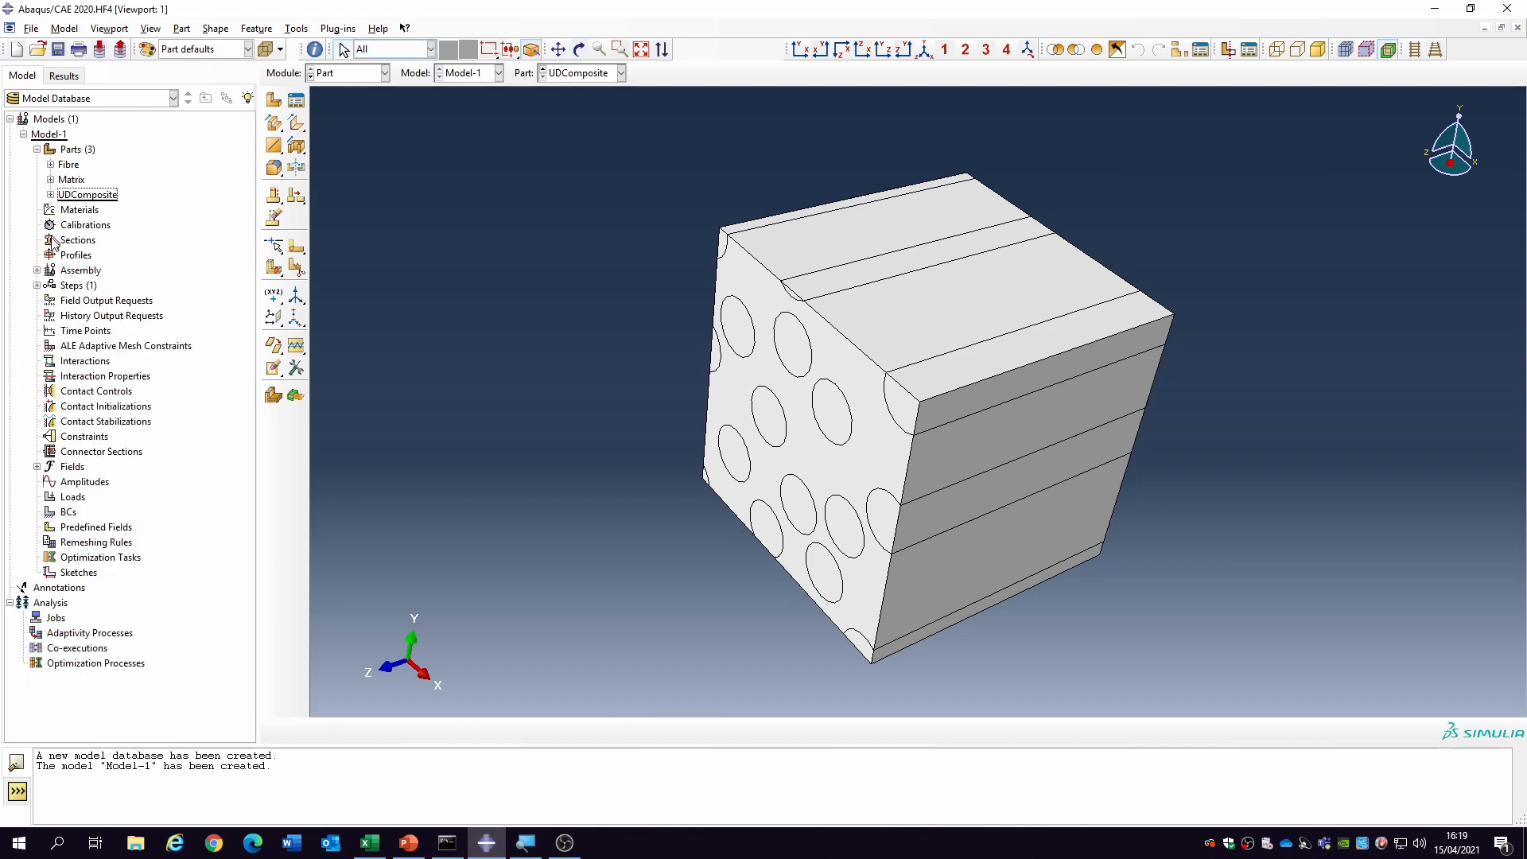
pyautogui.doubleClick(80, 209)
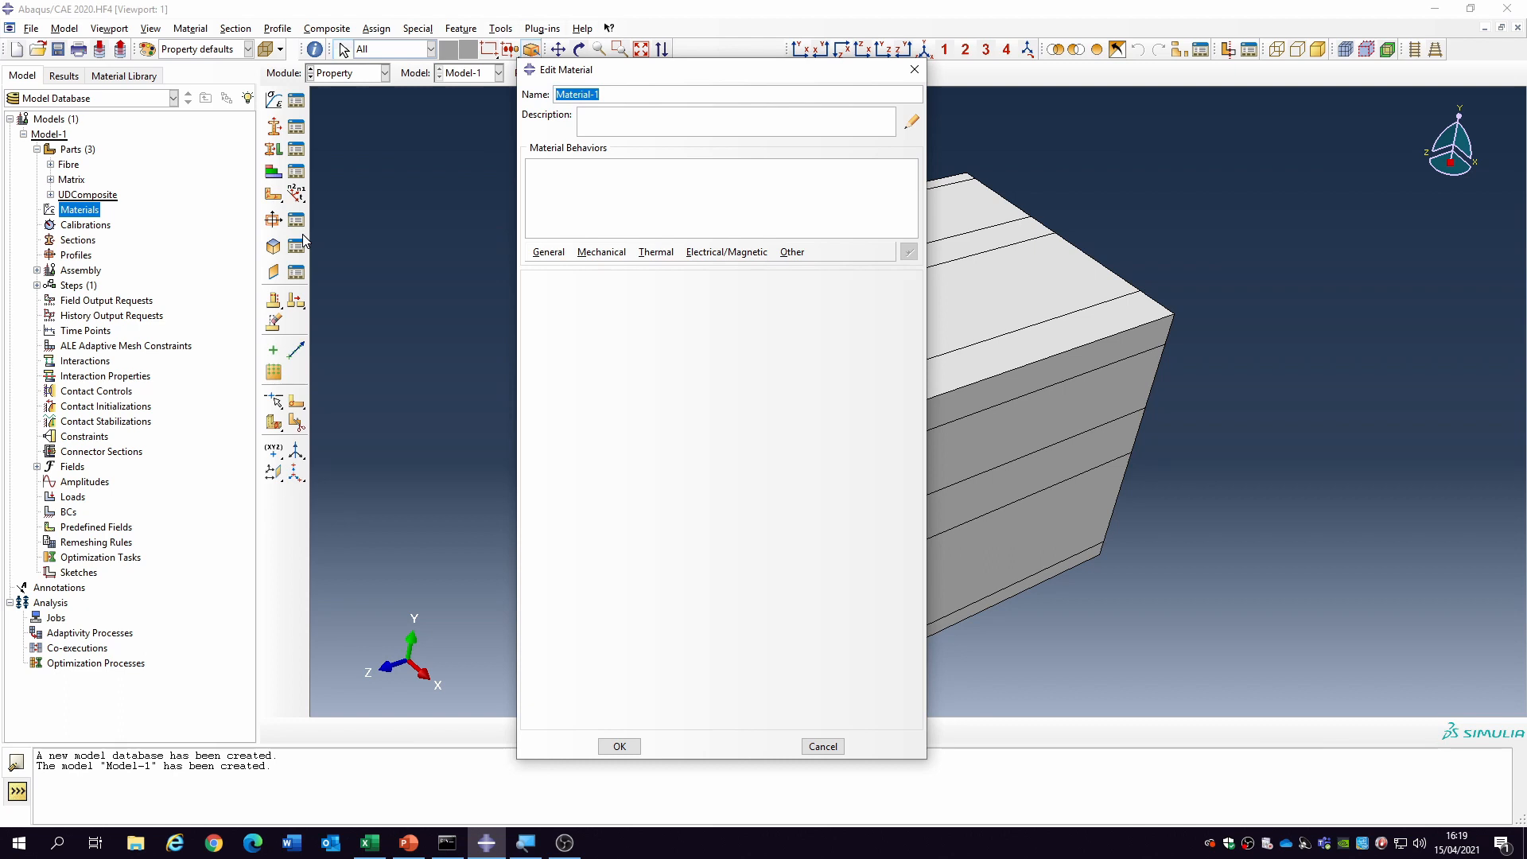
pyautogui.write('EGlass')
pyautogui.click(592, 250)
pyautogui.moveTo(609, 273)
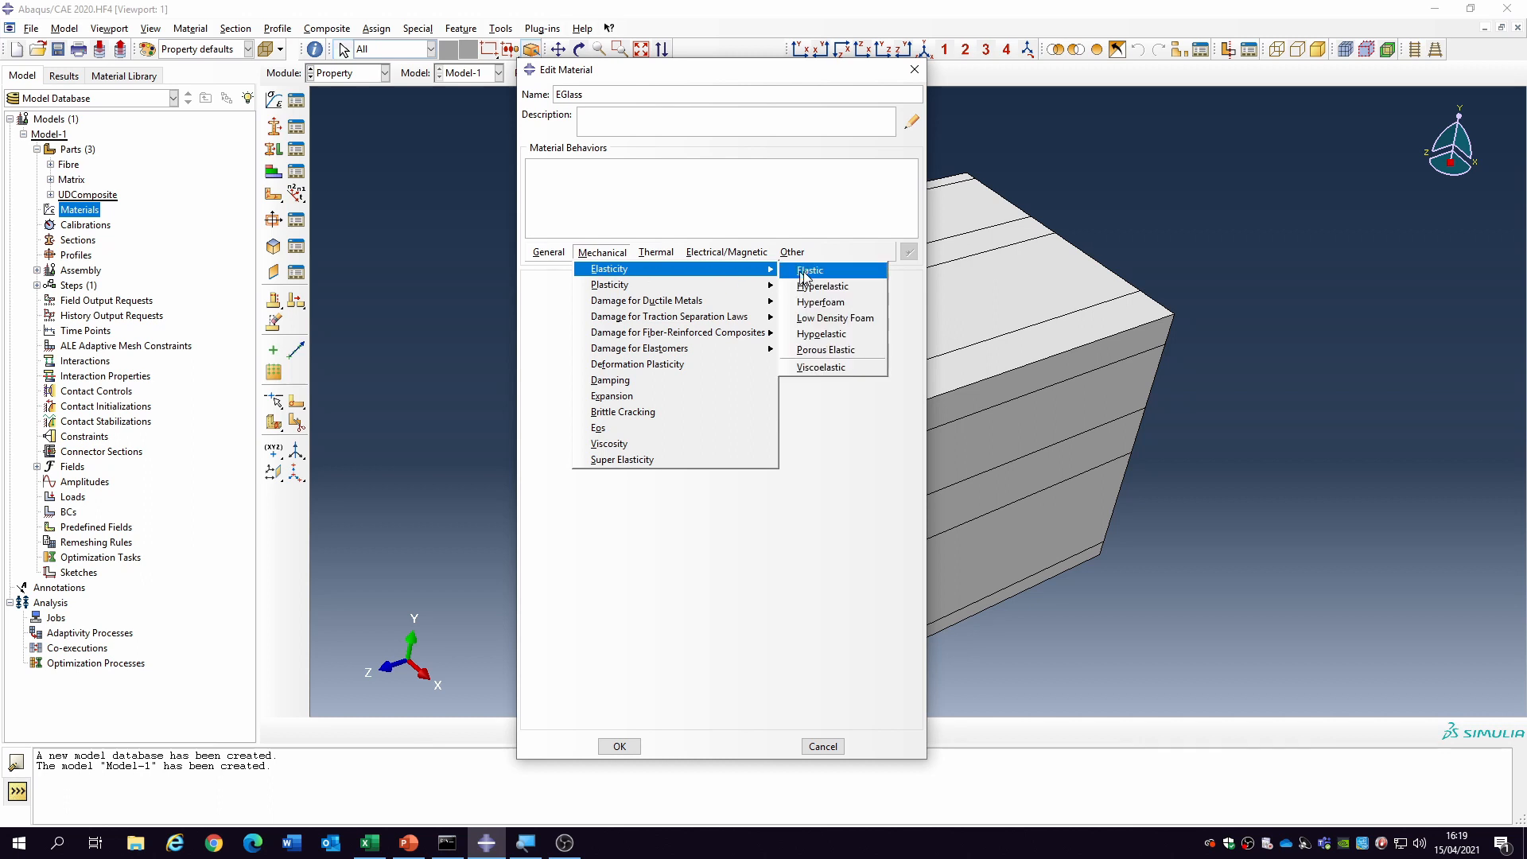
pyautogui.click(804, 273)
pyautogui.click(594, 469)
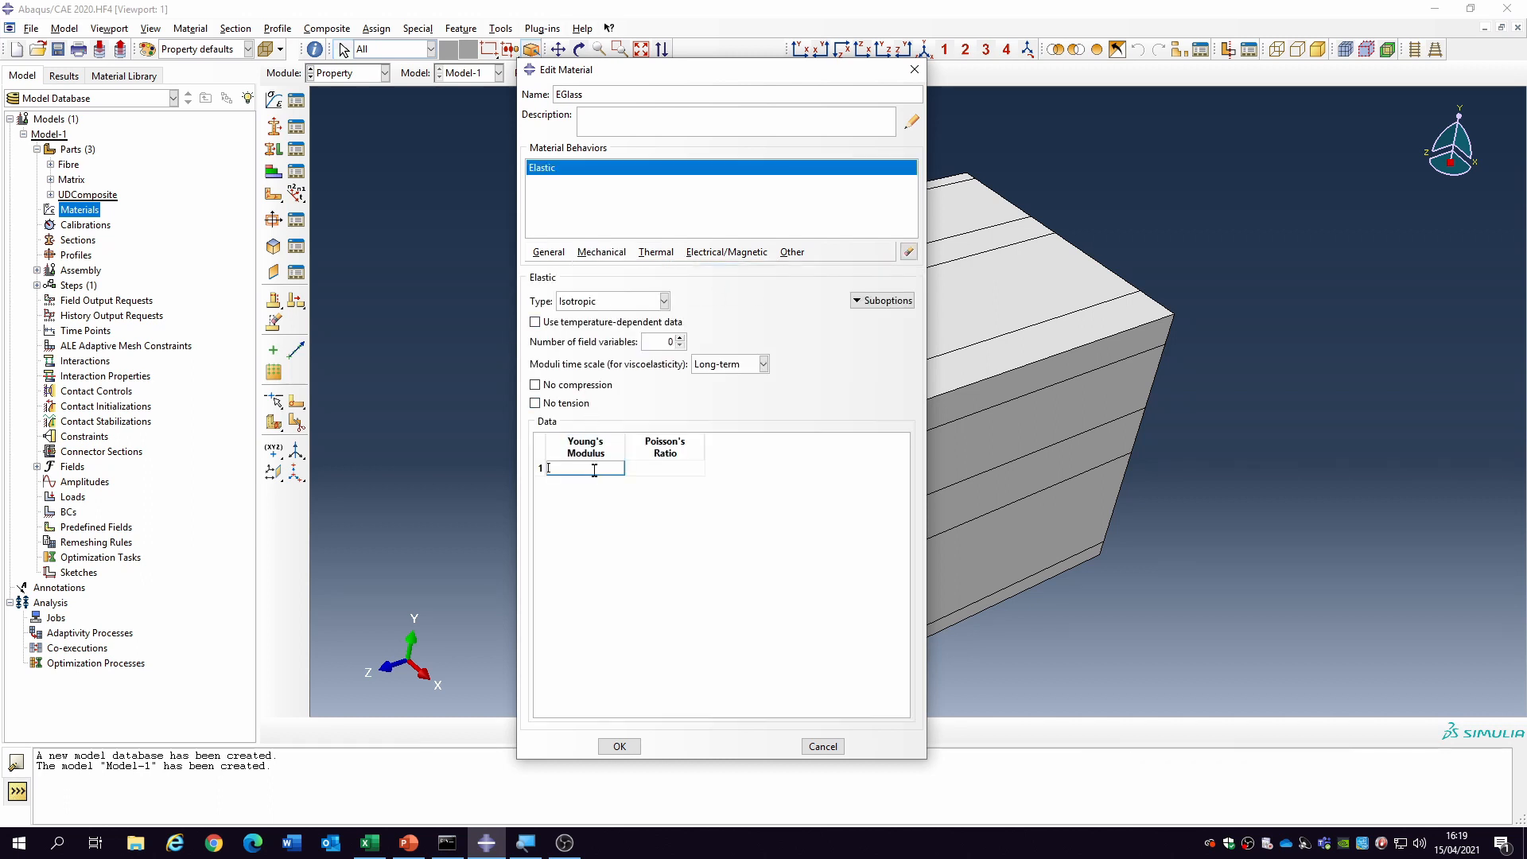
pyautogui.click(675, 468)
pyautogui.write('0.3')
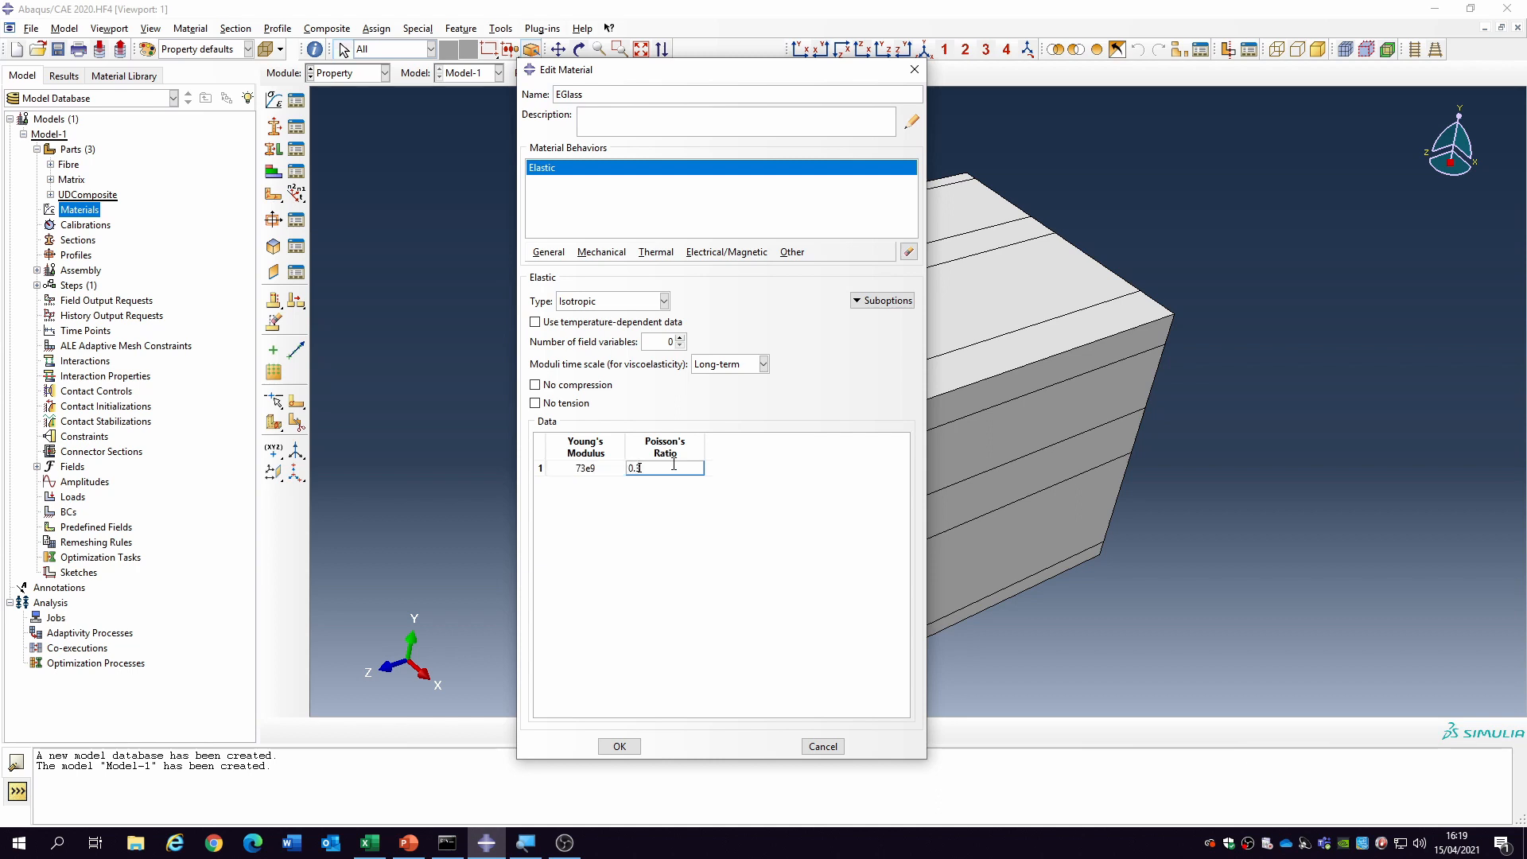
pyautogui.click(619, 746)
# - Start a new material named Polypropylene with isotropic elasticity, entering a Young's modulus of 1.308e9 and its Poisson's ratio
pyautogui.doubleClick(83, 210)
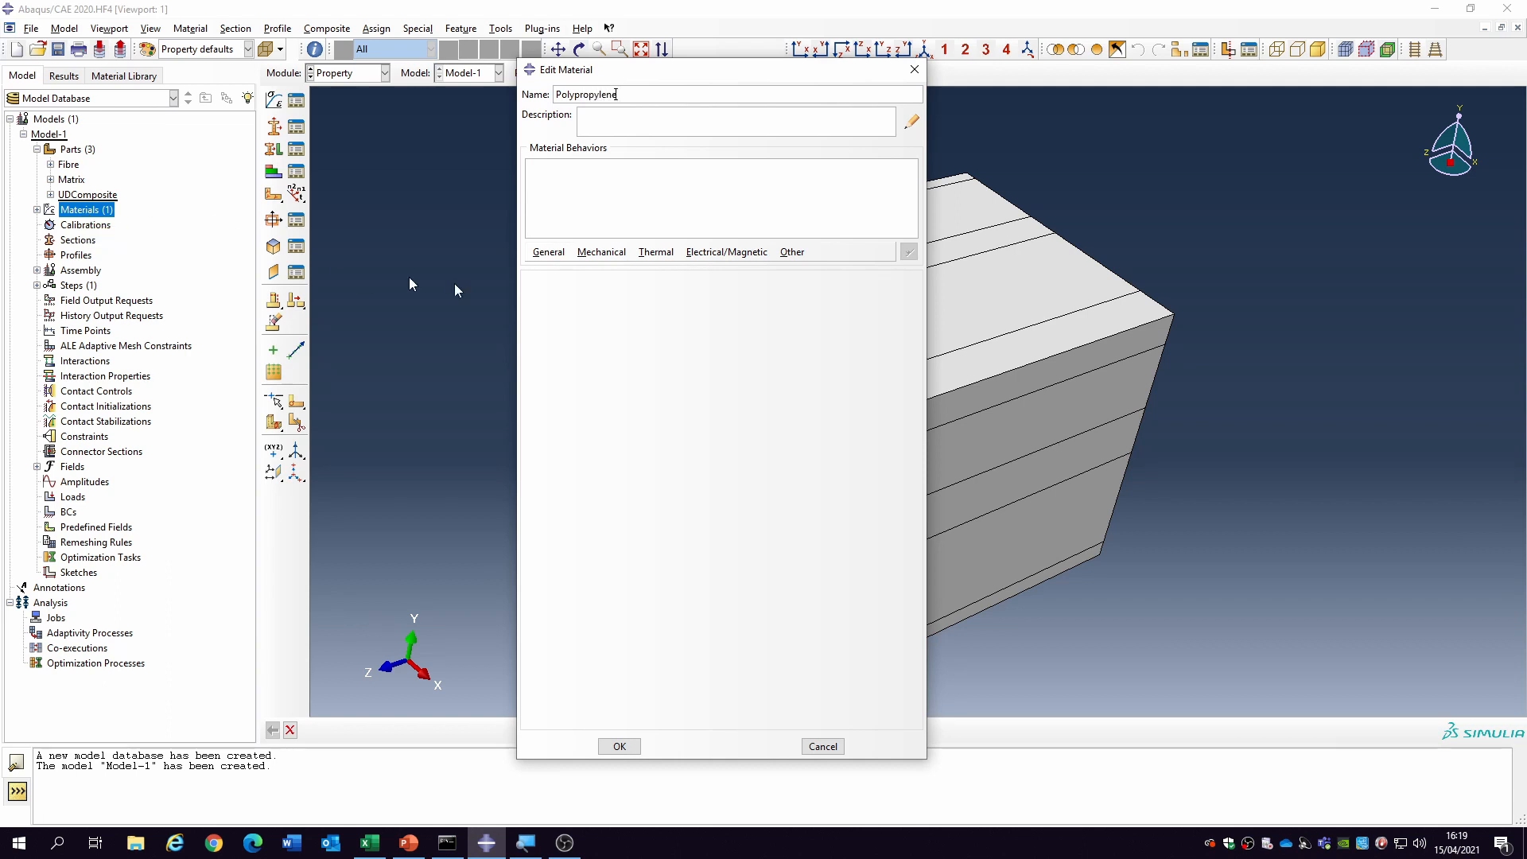
pyautogui.click(601, 252)
pyautogui.moveTo(621, 271)
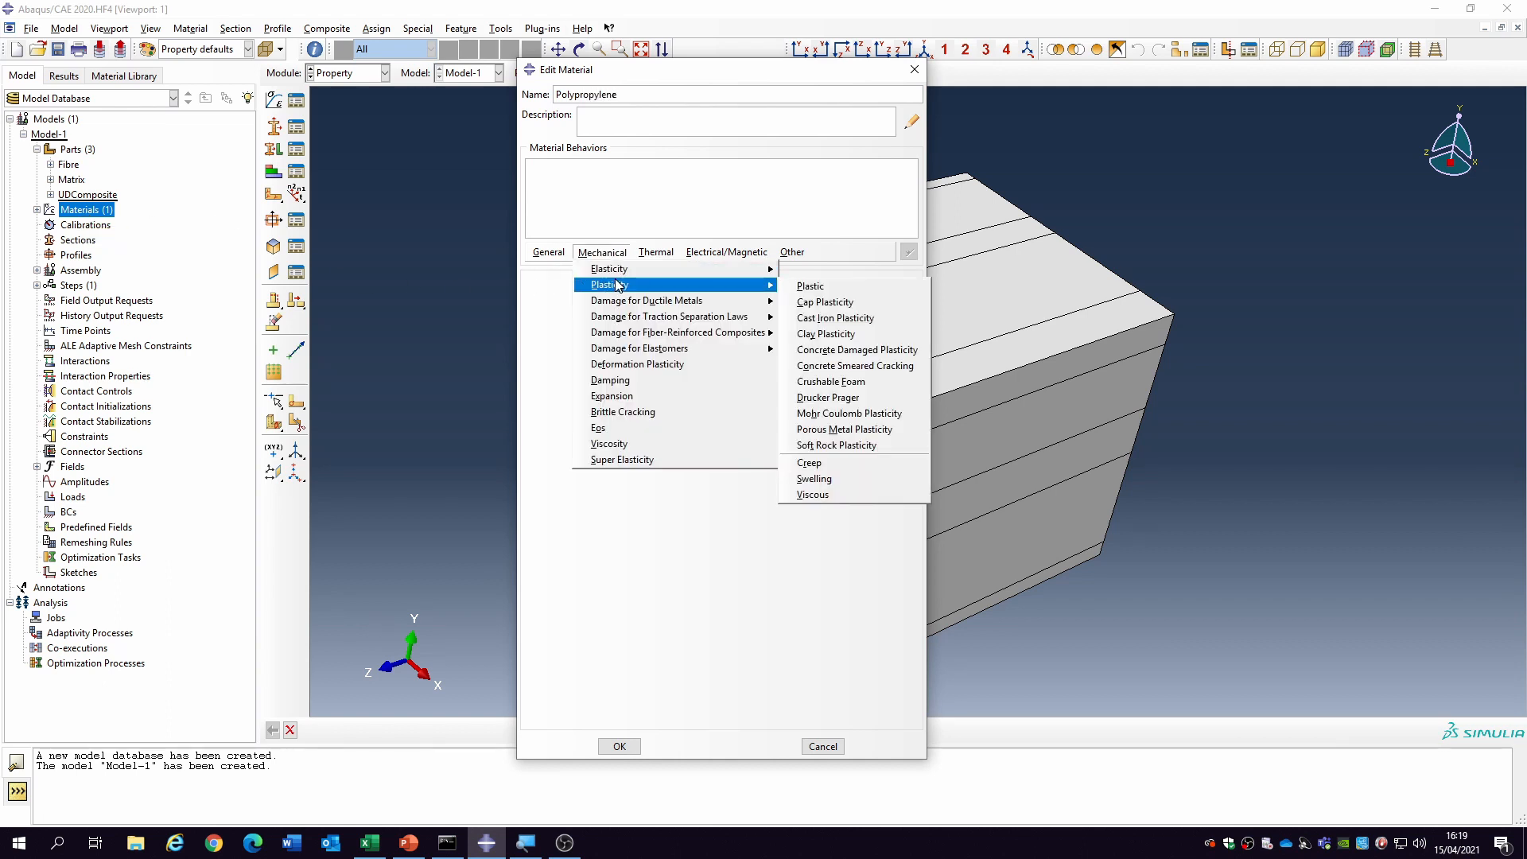
pyautogui.click(811, 271)
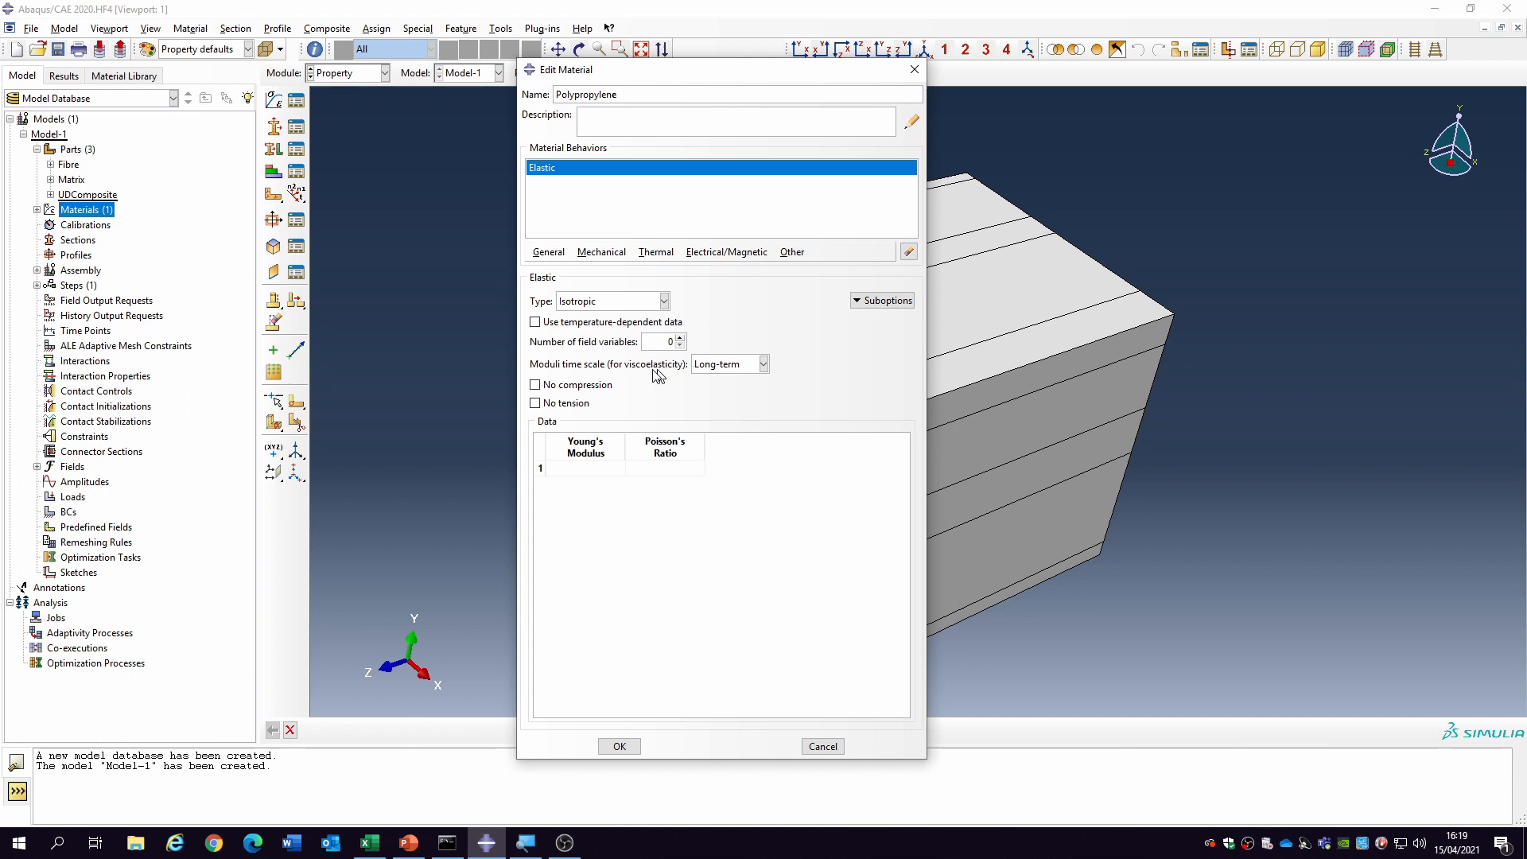
pyautogui.click(606, 469)
pyautogui.write('1.308e9')
pyautogui.press('Tab')
# - Add plastic behaviour to Polypropylene with a yield stress of 40e6 at plastic strain 0, and save the material
pyautogui.click(602, 253)
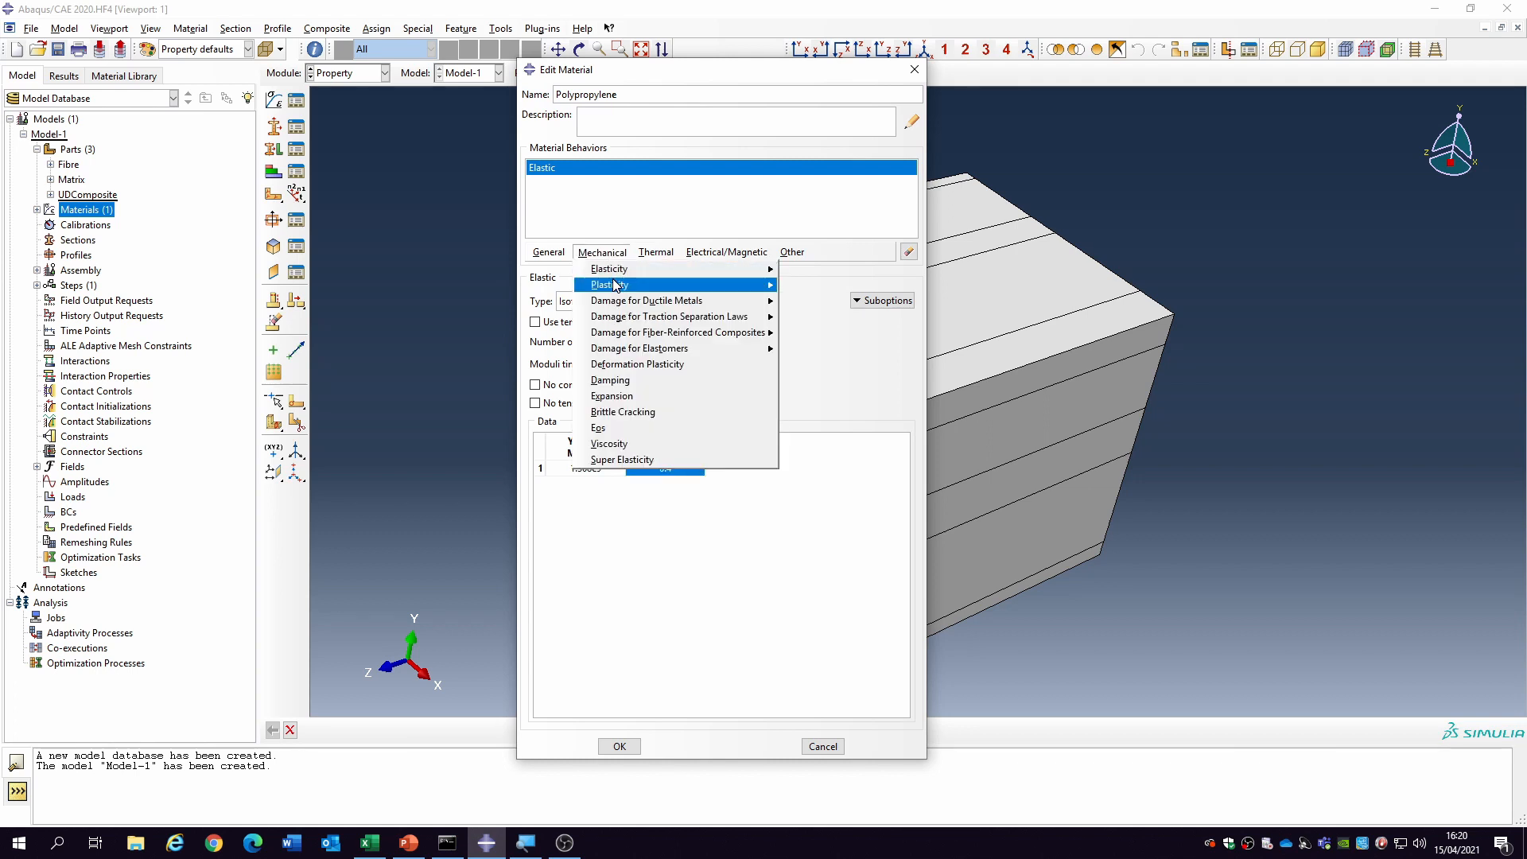
pyautogui.click(804, 285)
pyautogui.click(600, 450)
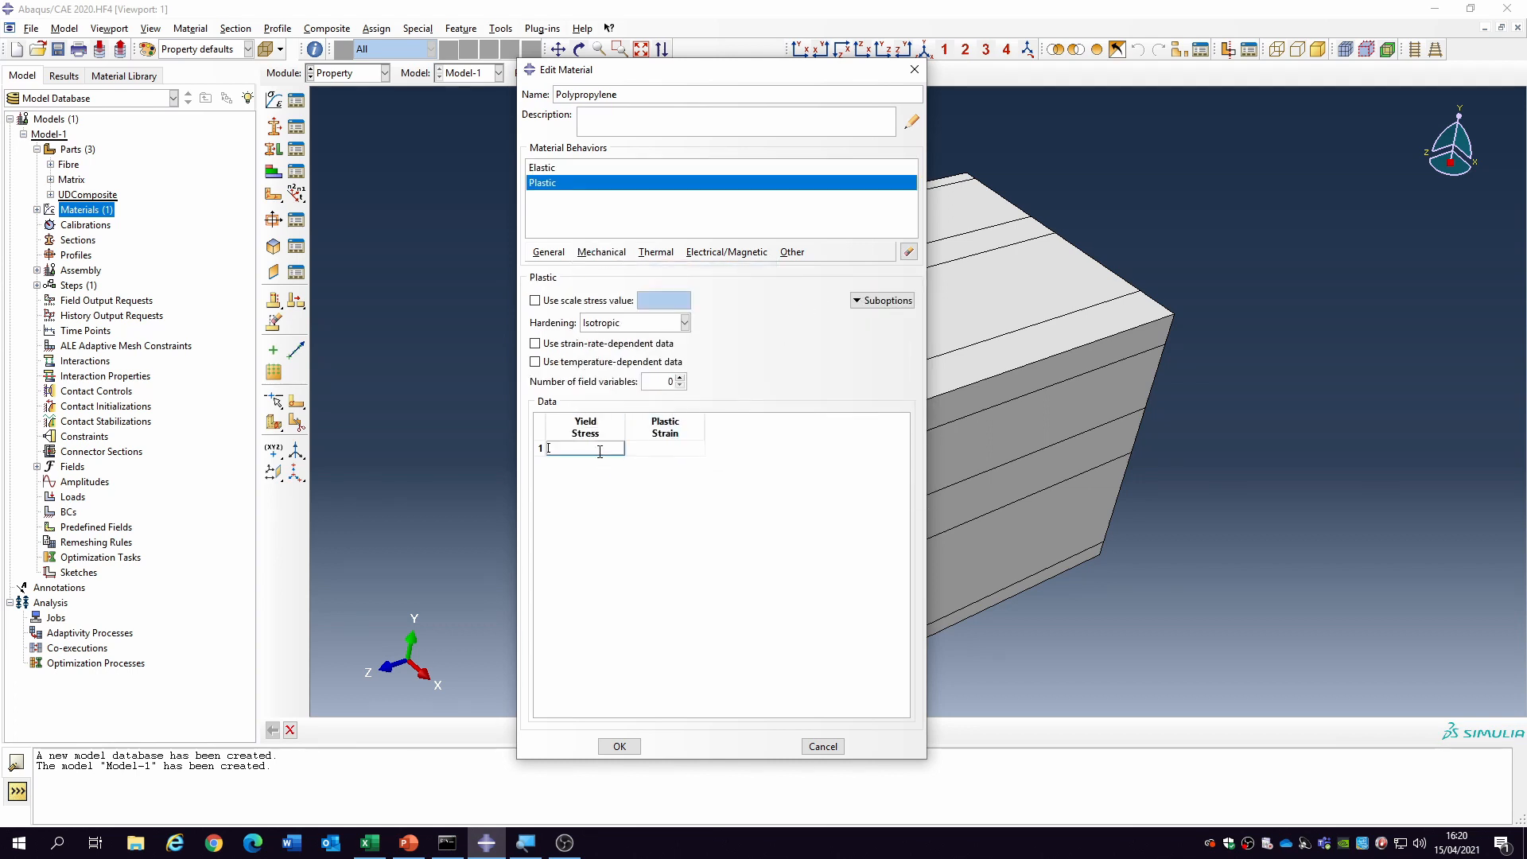
pyautogui.write('40e6')
pyautogui.press('Tab')
pyautogui.write('0')
pyautogui.click(619, 745)
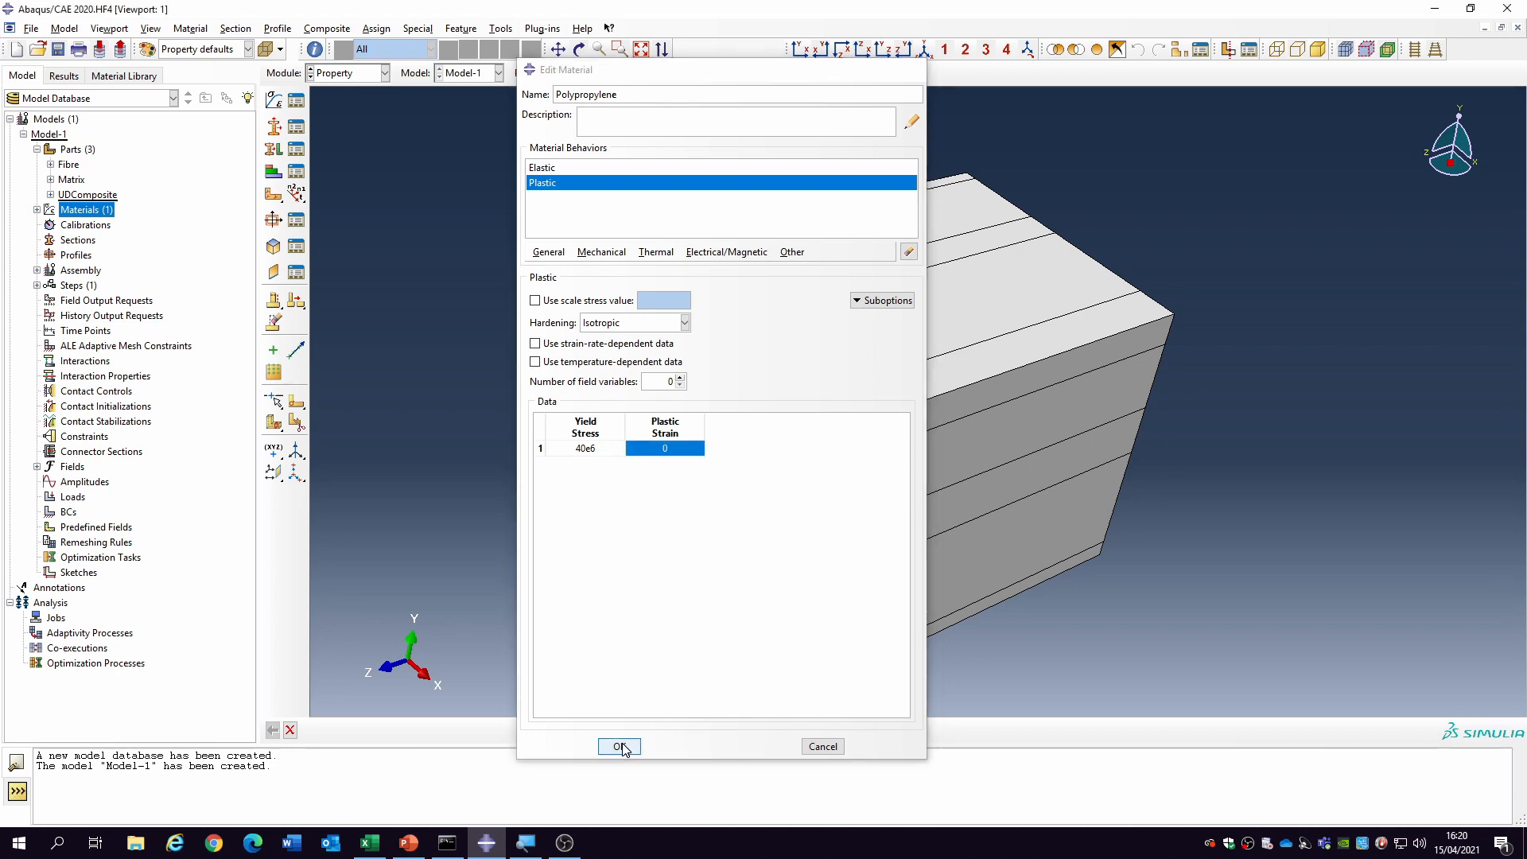
# - Create a solid homogeneous section named fibreSection that uses the EGlass material
pyautogui.click(579, 49)
pyautogui.moveTo(726, 239); pyautogui.dragTo(1026, 305)
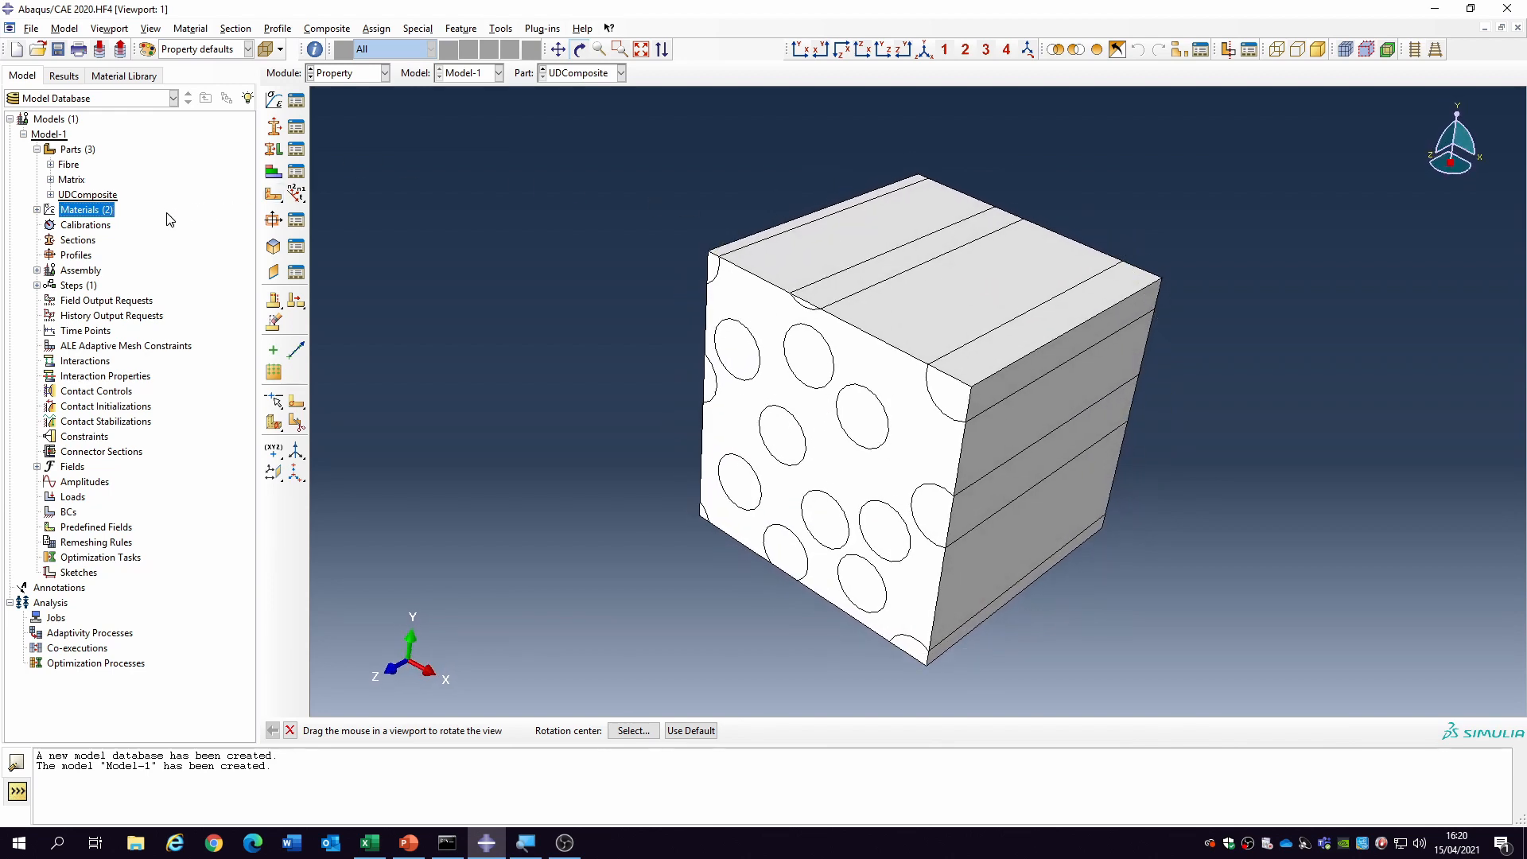
pyautogui.press('Escape')
pyautogui.doubleClick(78, 241)
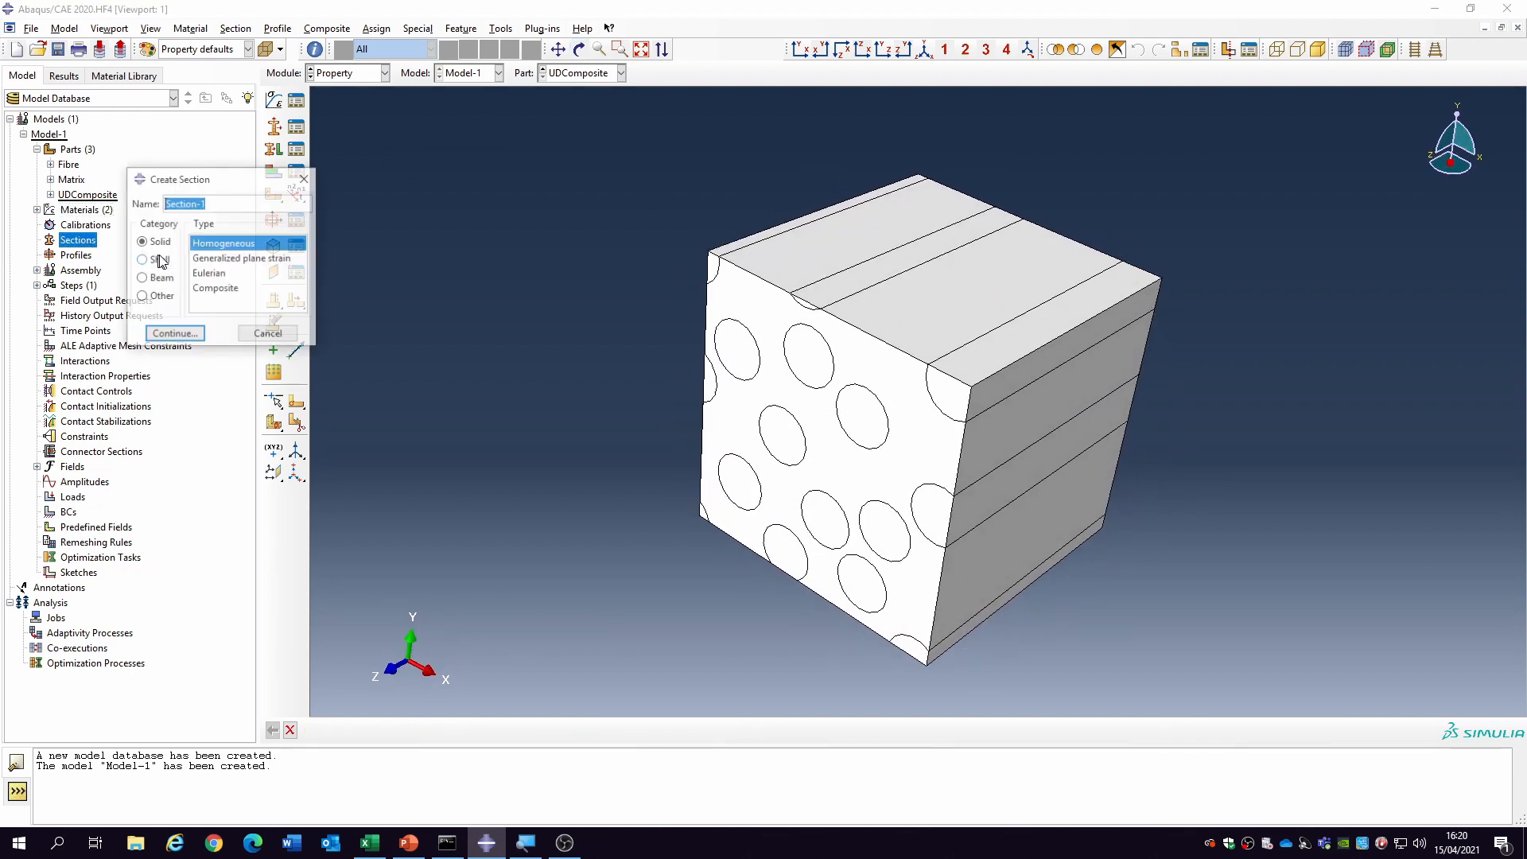
pyautogui.write('fibre')
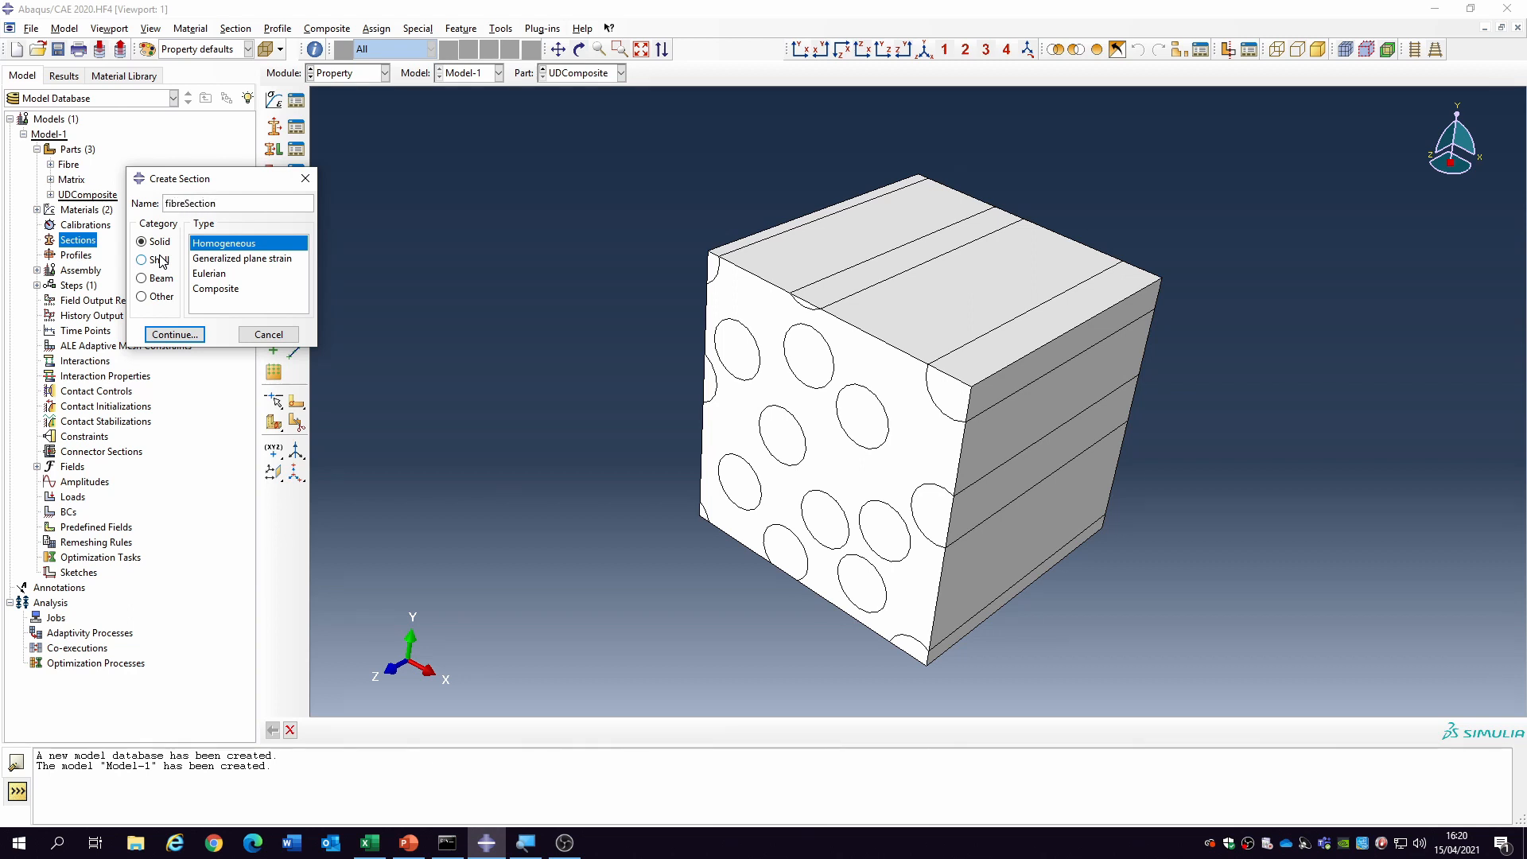
pyautogui.press('Return')
pyautogui.click(113, 230)
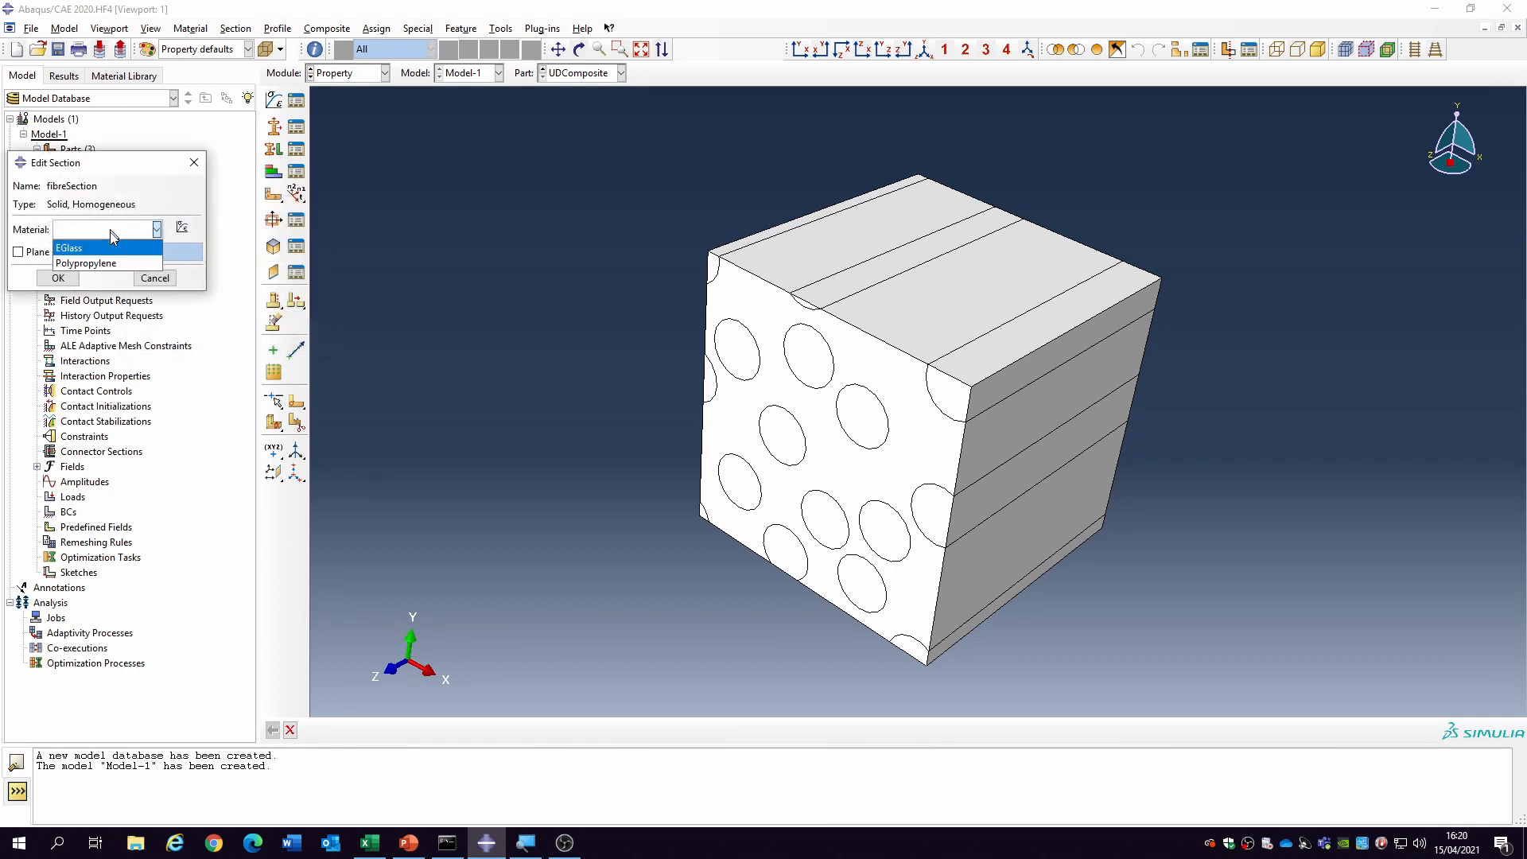
pyautogui.click(80, 261)
pyautogui.click(74, 275)
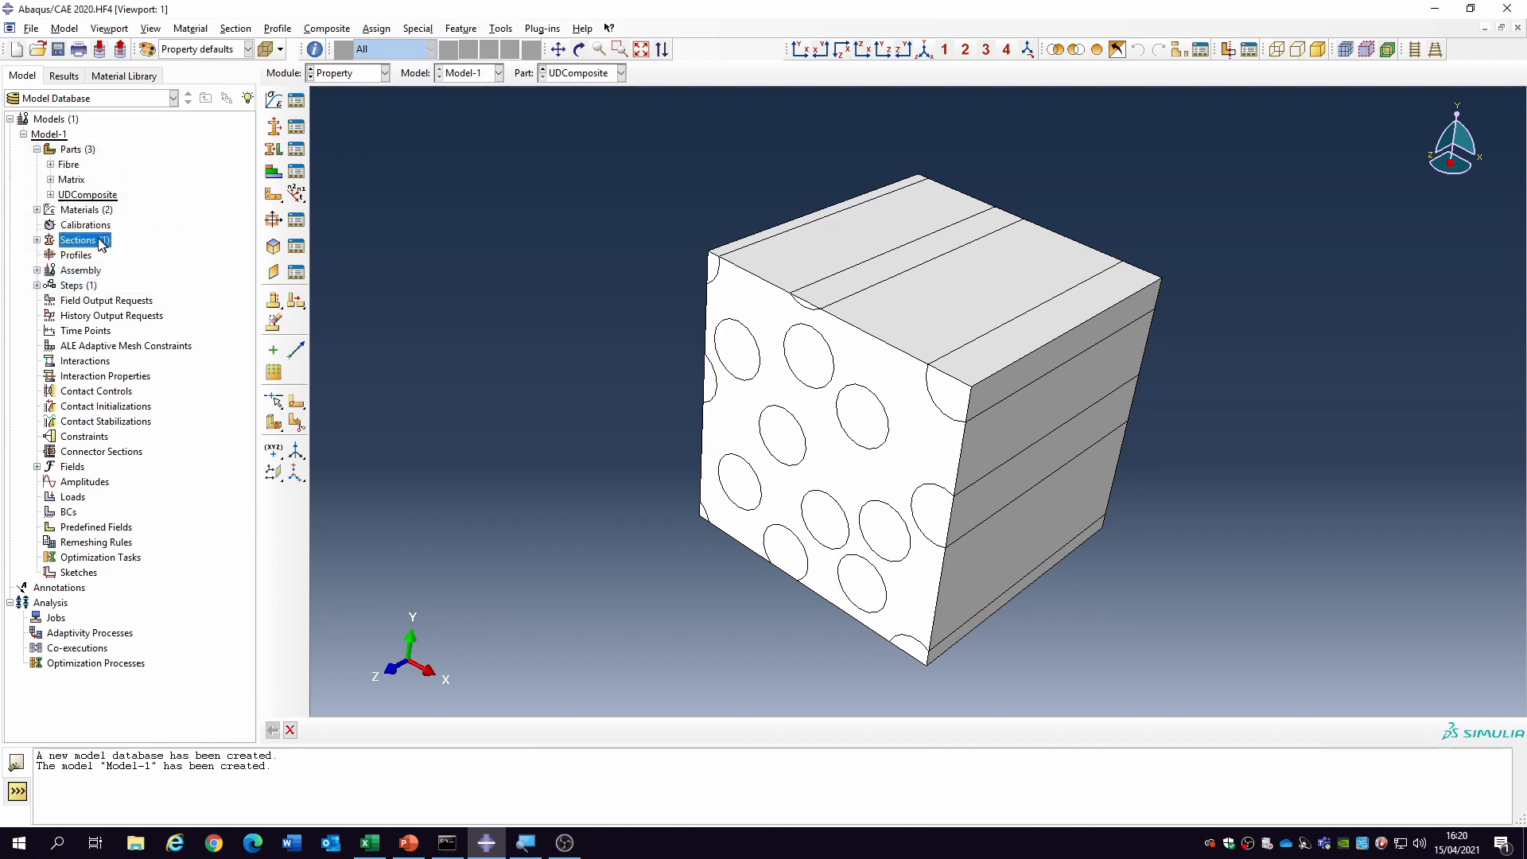
# - Create a solid homogeneous section named matrixSection that uses the Polypropylene material
pyautogui.doubleClick(97, 242)
pyautogui.write('matrix')
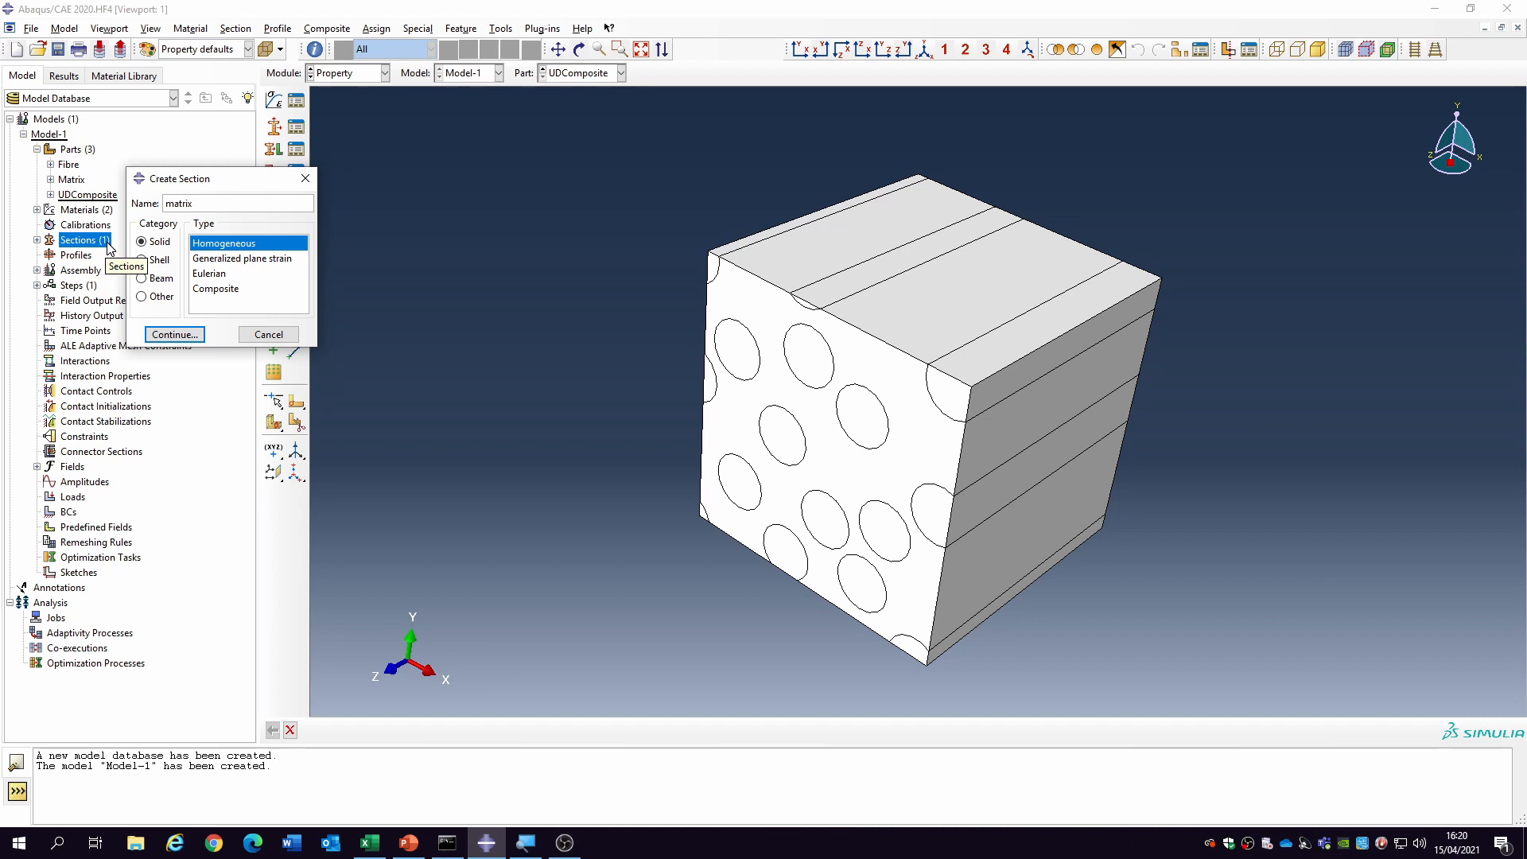
pyautogui.write('Section')
pyautogui.press('Return')
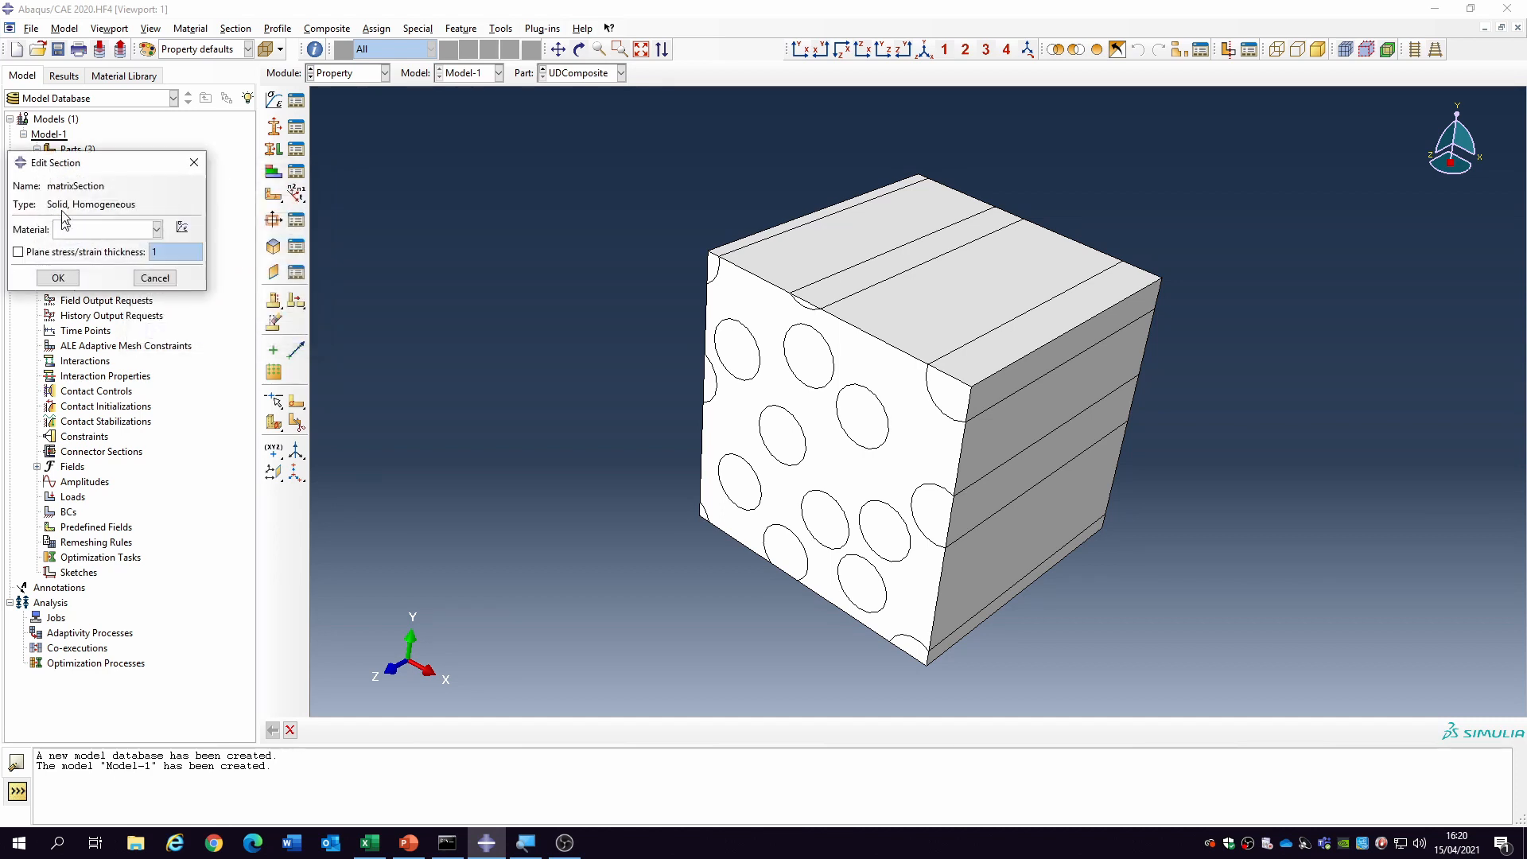
pyautogui.click(72, 229)
pyautogui.click(88, 258)
pyautogui.click(58, 277)
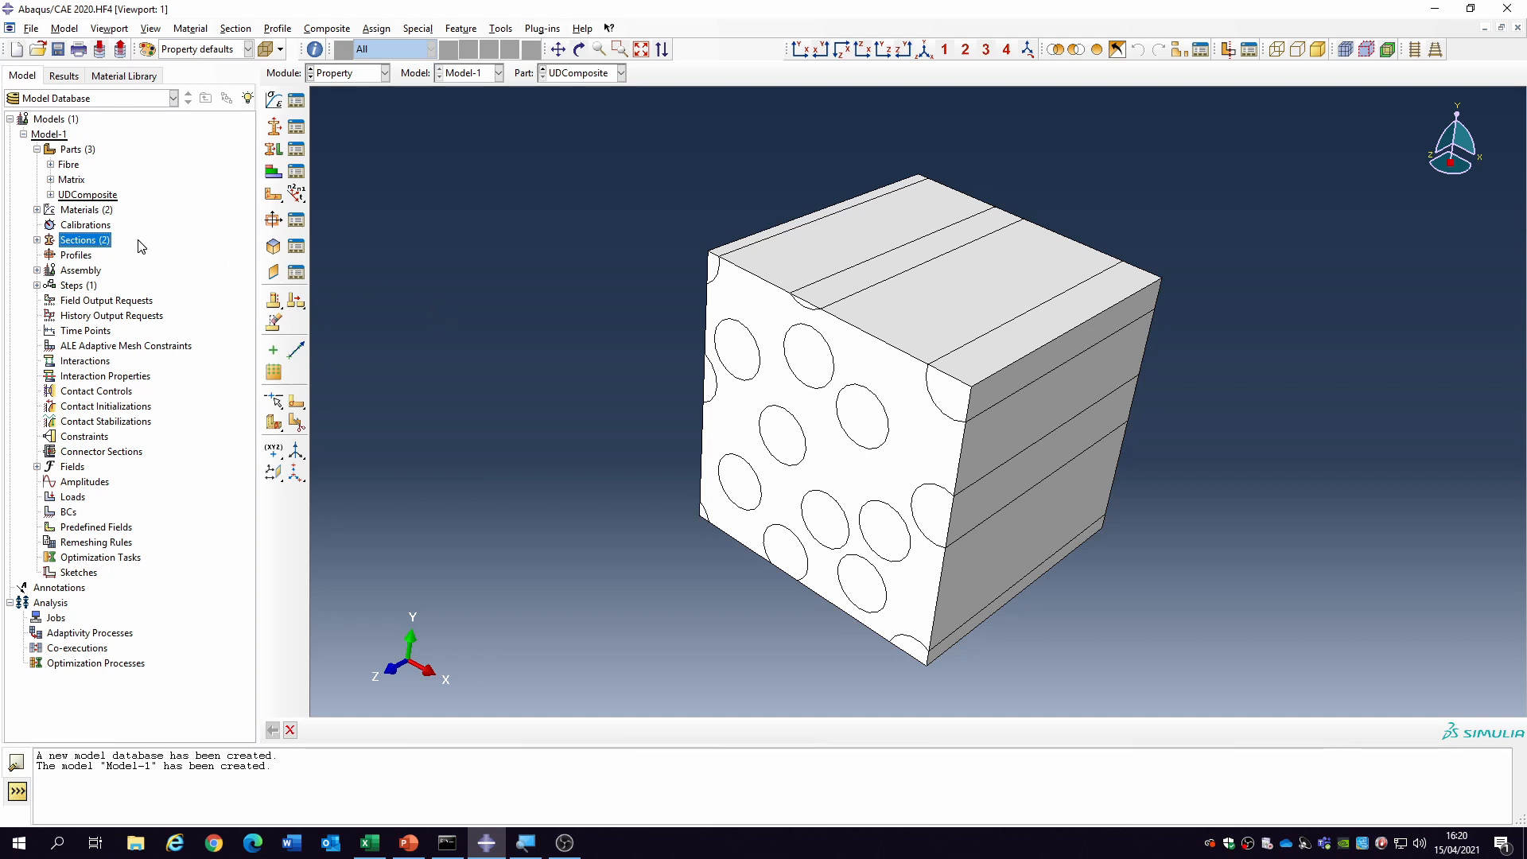
# - Assign matrixSection to the matrix region of UDComposite, creating the set Set-1
pyautogui.click(51, 195)
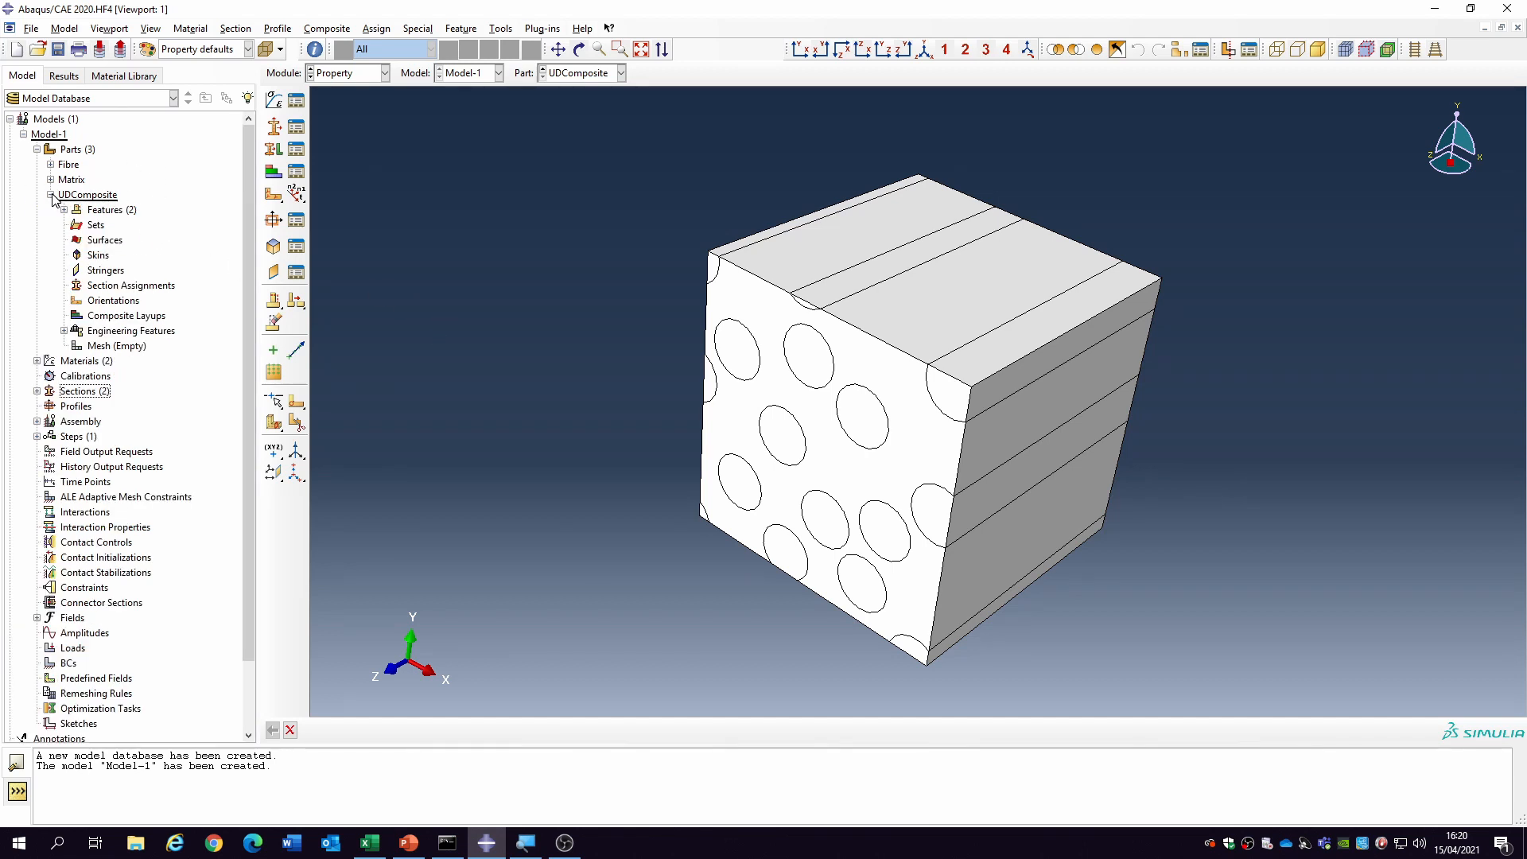
pyautogui.doubleClick(129, 286)
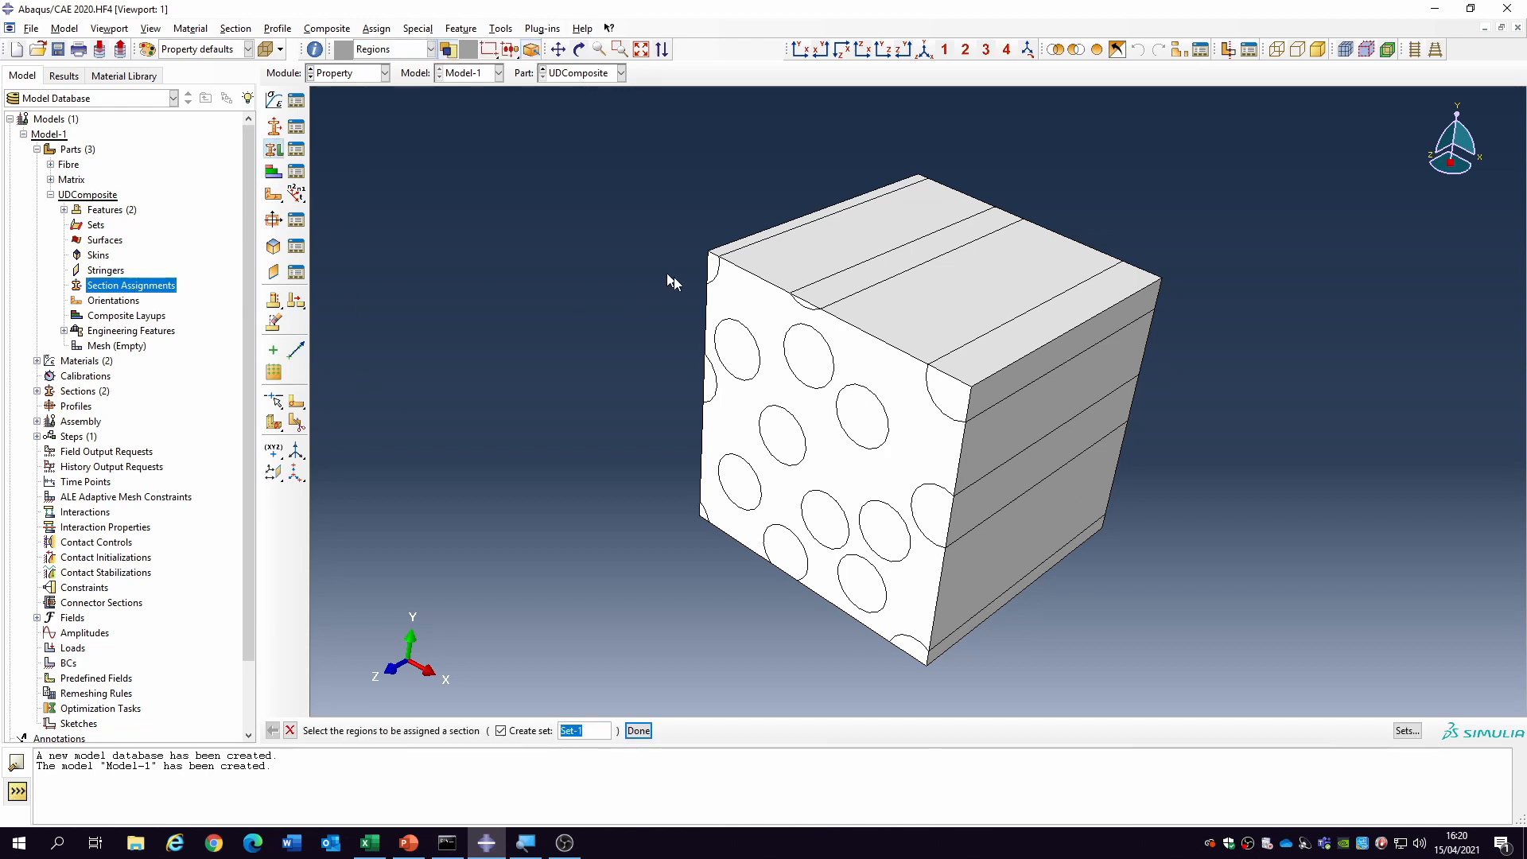
pyautogui.click(730, 296)
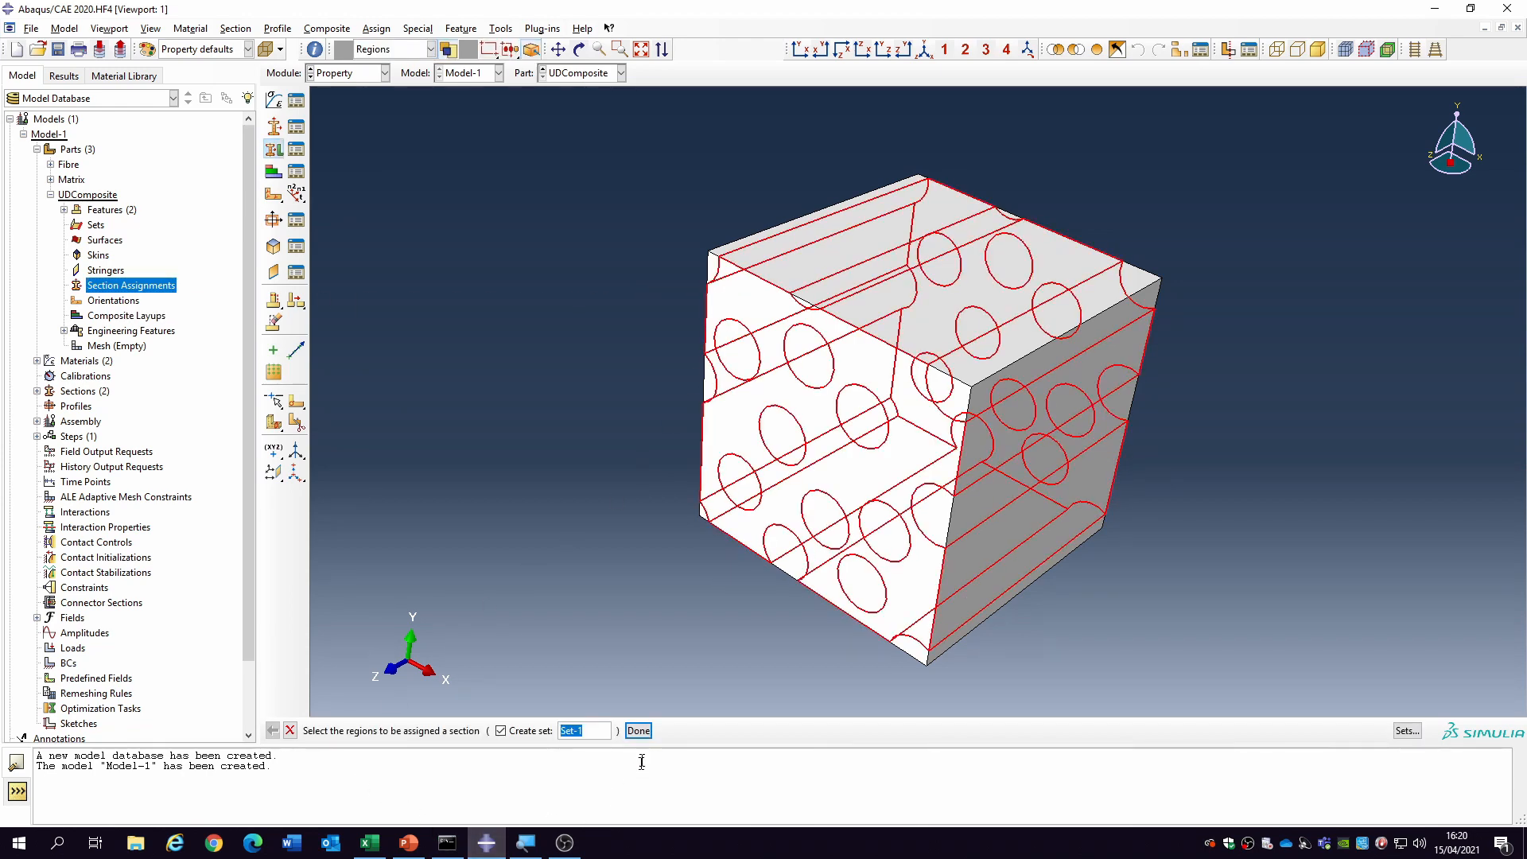
pyautogui.click(639, 731)
pyautogui.click(556, 277)
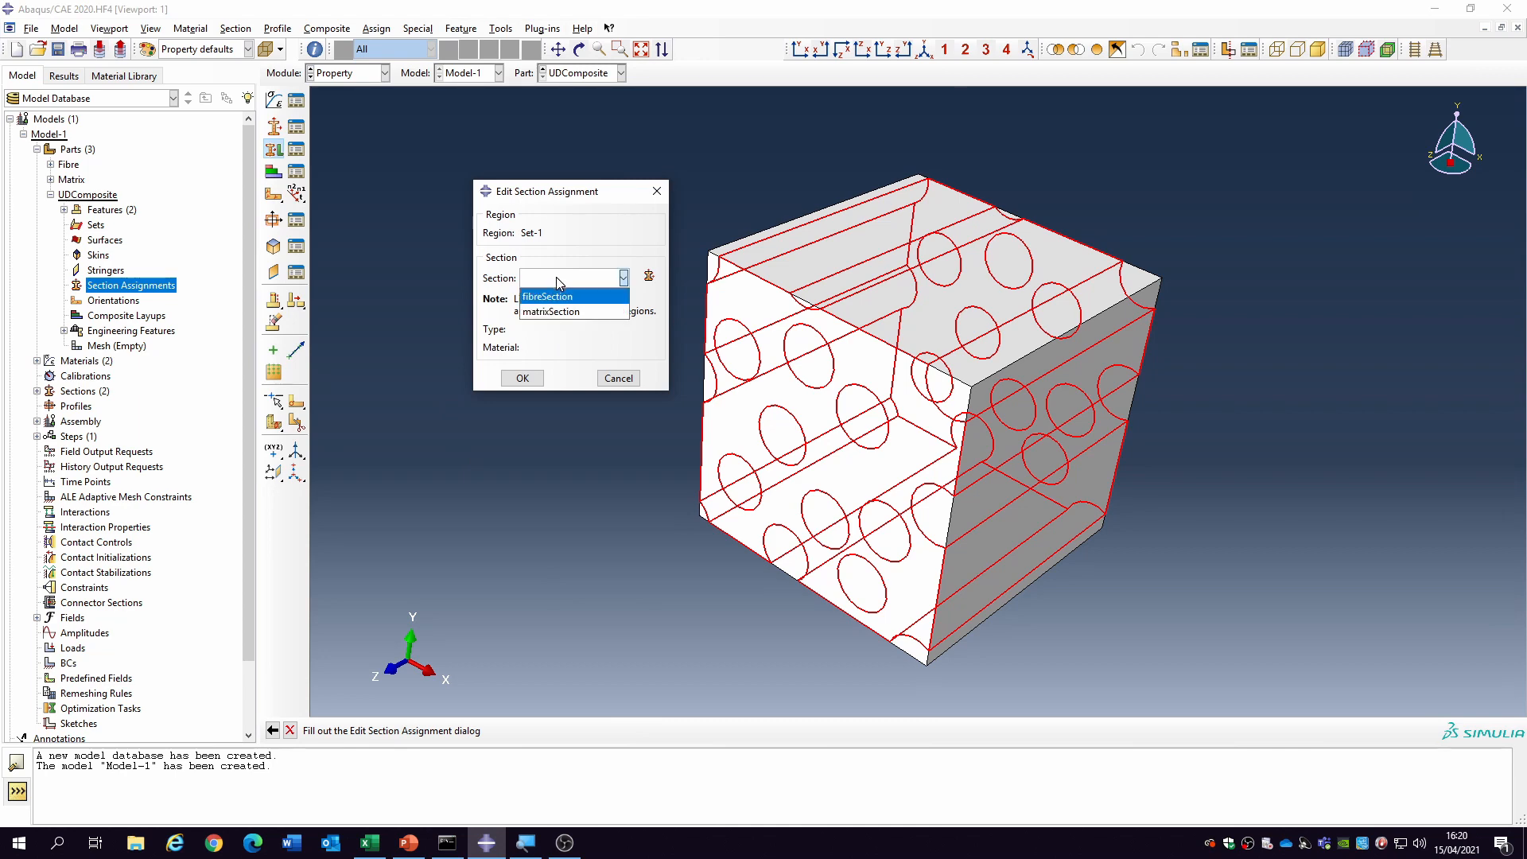
pyautogui.click(562, 311)
pyautogui.click(522, 378)
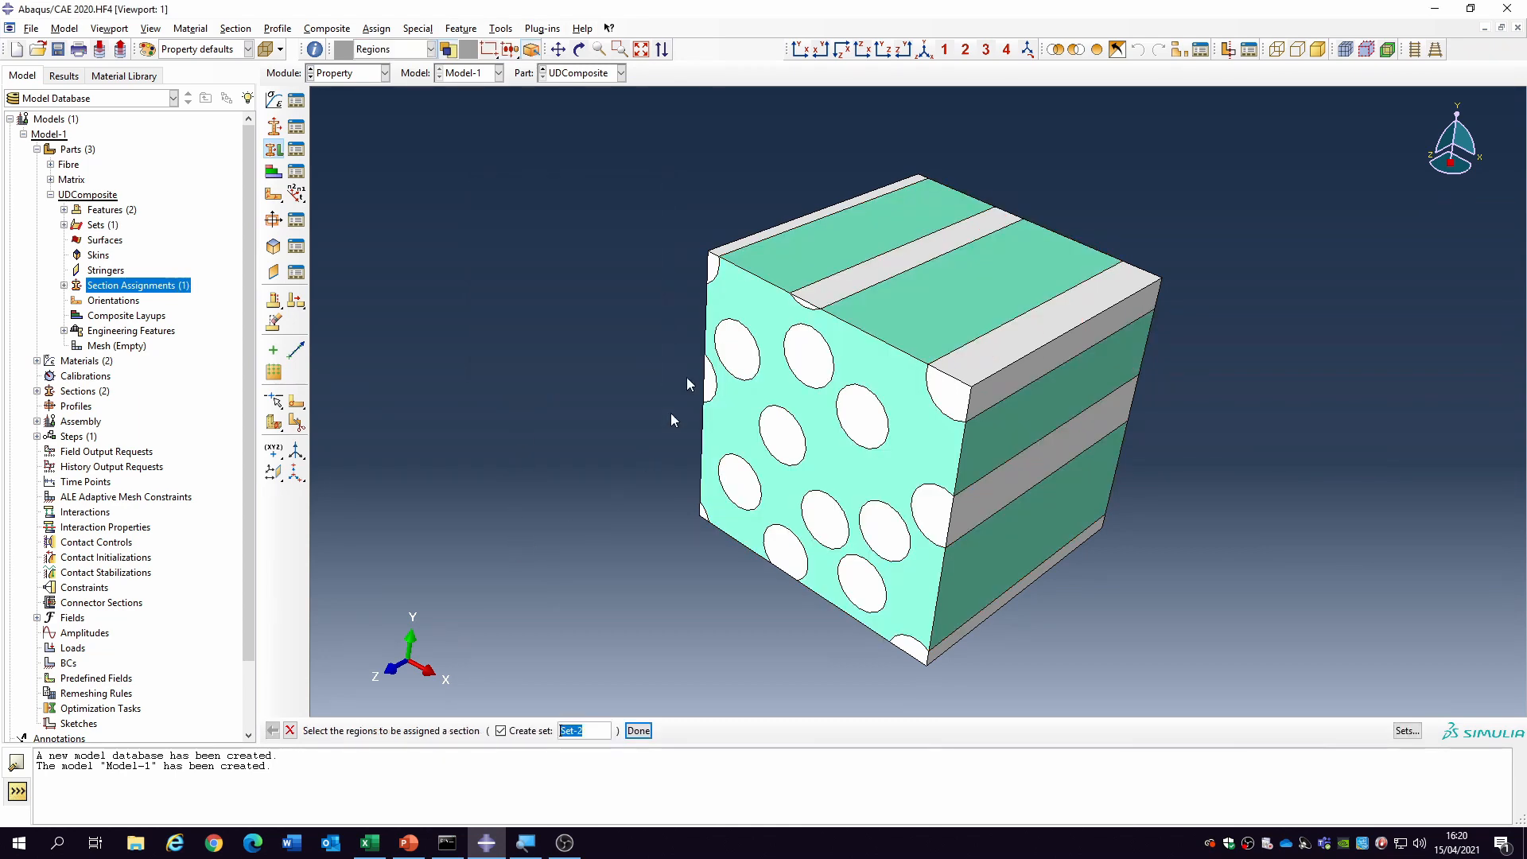
# - Assign fibreSection to all fibre regions, excluding the matrix from the selection and creating no set
pyautogui.moveTo(555, 141); pyautogui.dragTo(1245, 715)
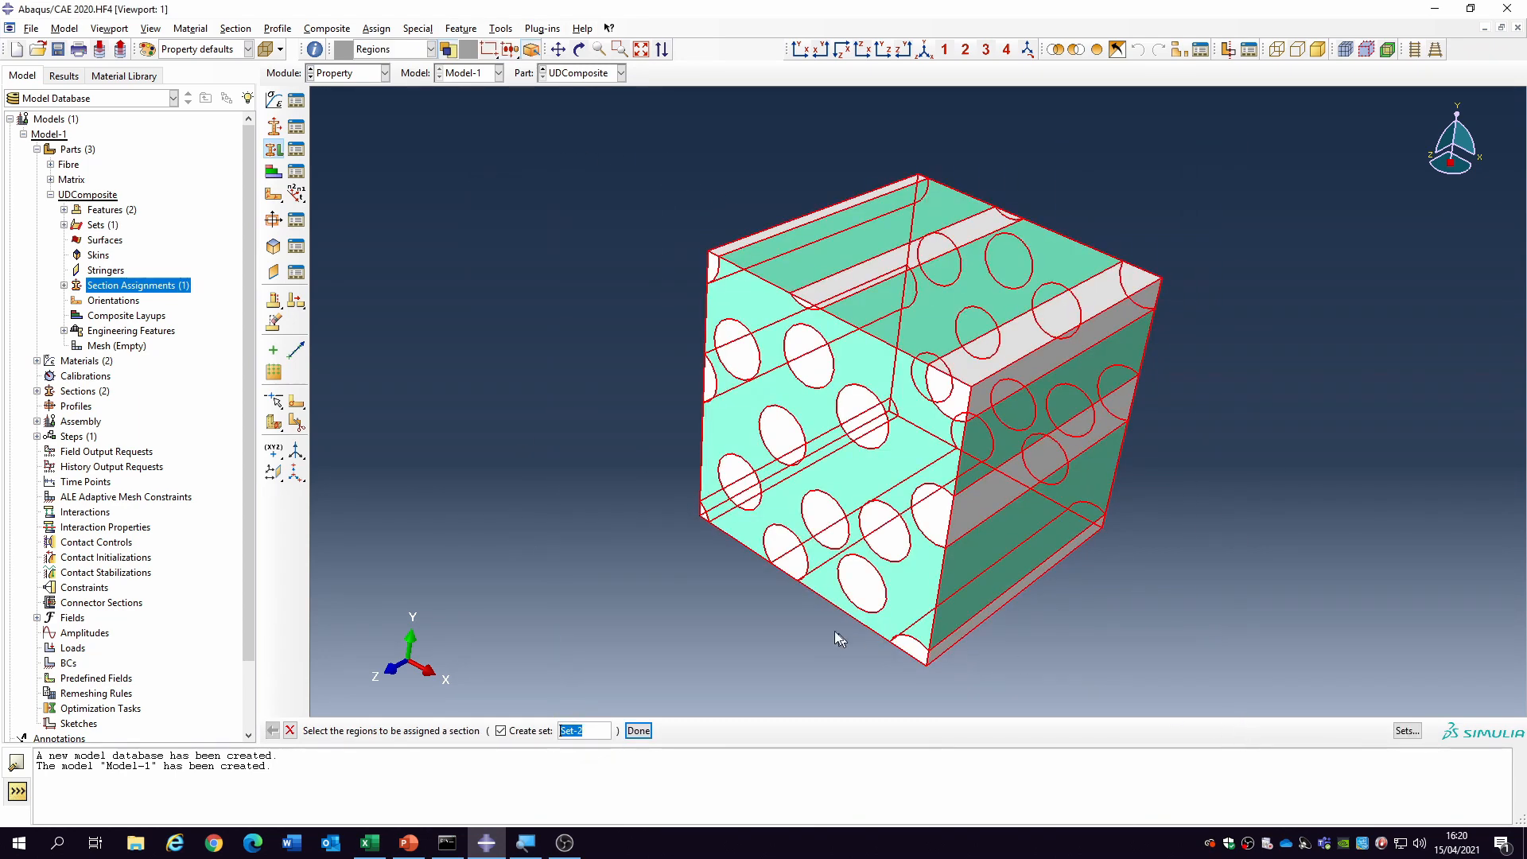
pyautogui.keyDown('ctrl'); pyautogui.click(744, 441); pyautogui.keyUp('ctrl')
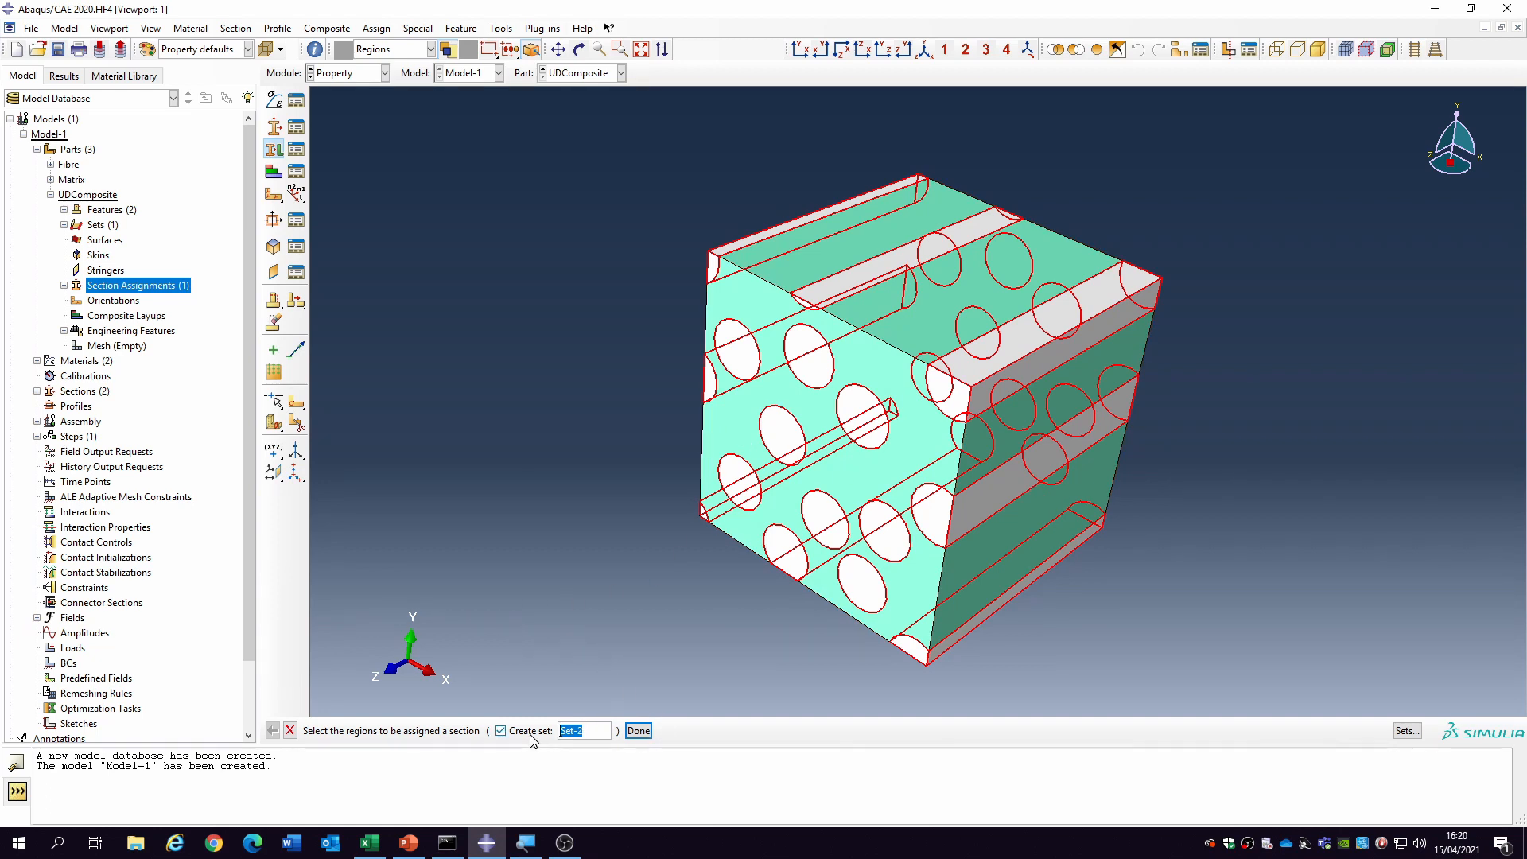
pyautogui.click(639, 730)
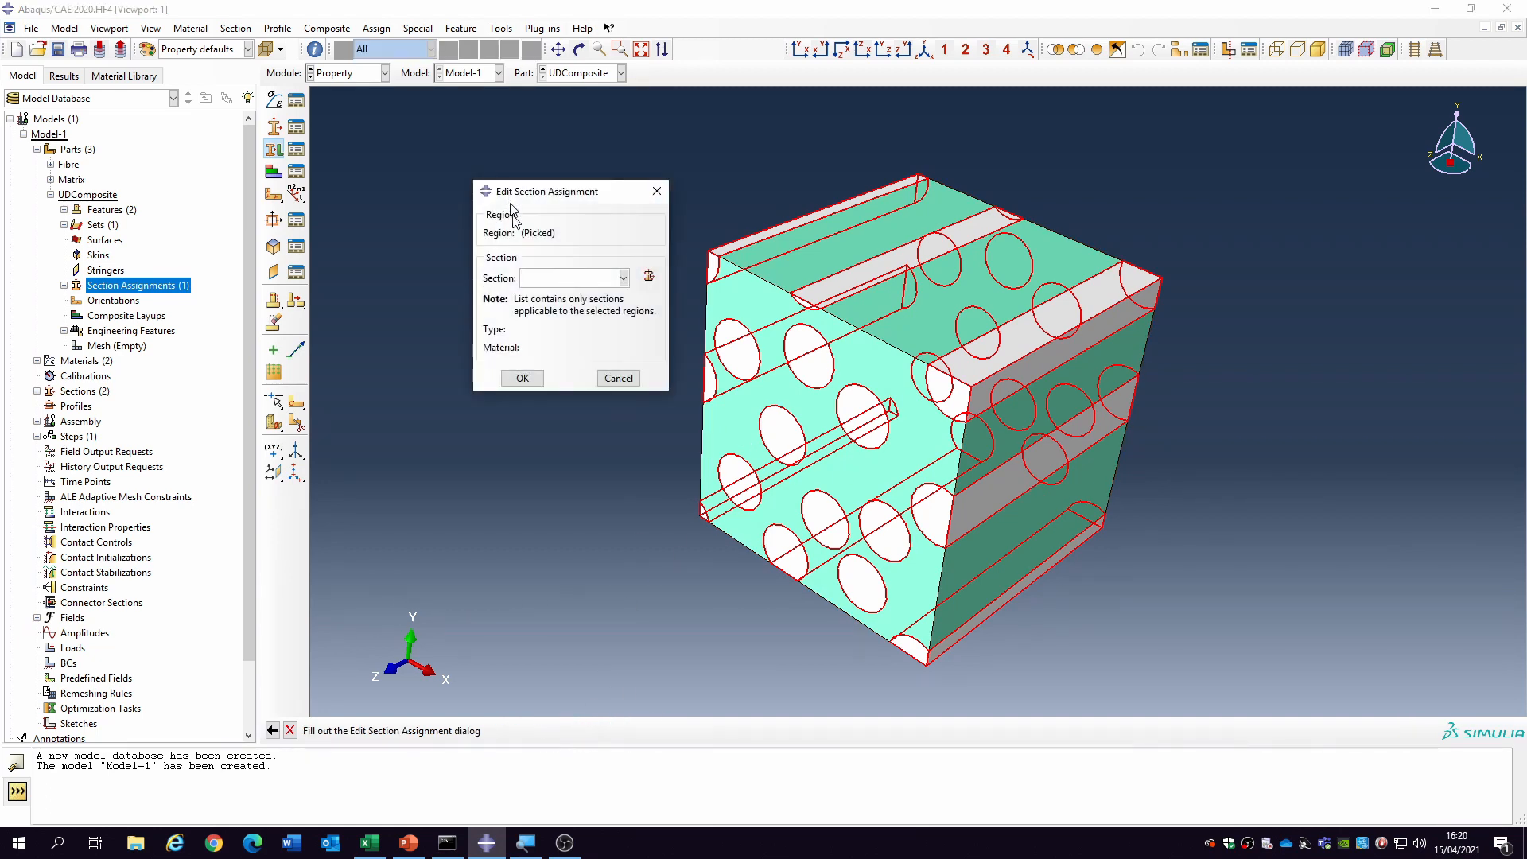
pyautogui.click(623, 278)
pyautogui.click(573, 295)
pyautogui.click(522, 378)
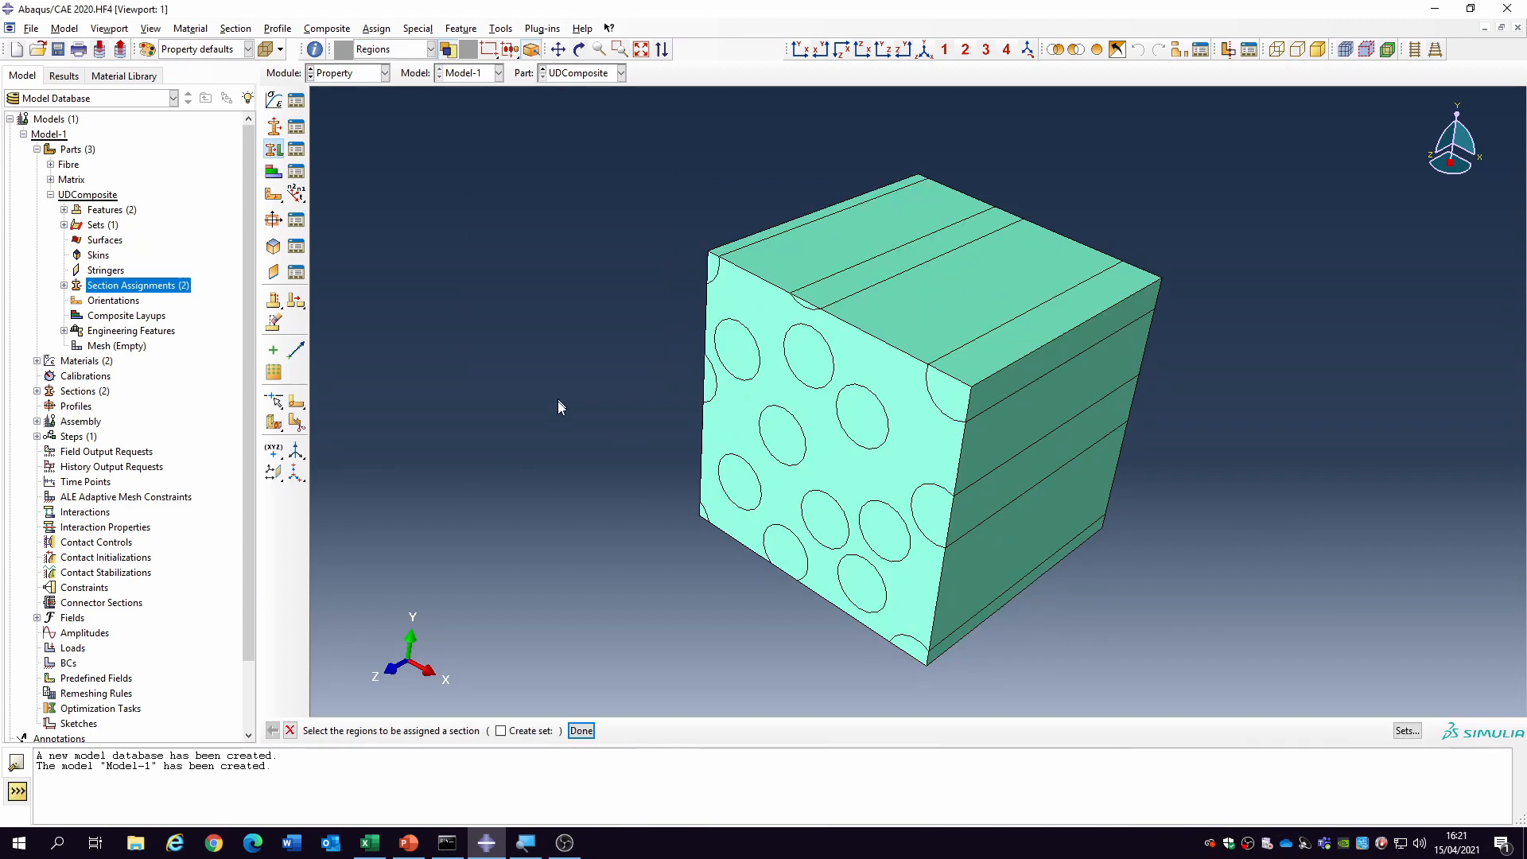
# - Colour the part by materials to check the fibre and matrix assignments, and end the section assignment
pyautogui.click(221, 50)
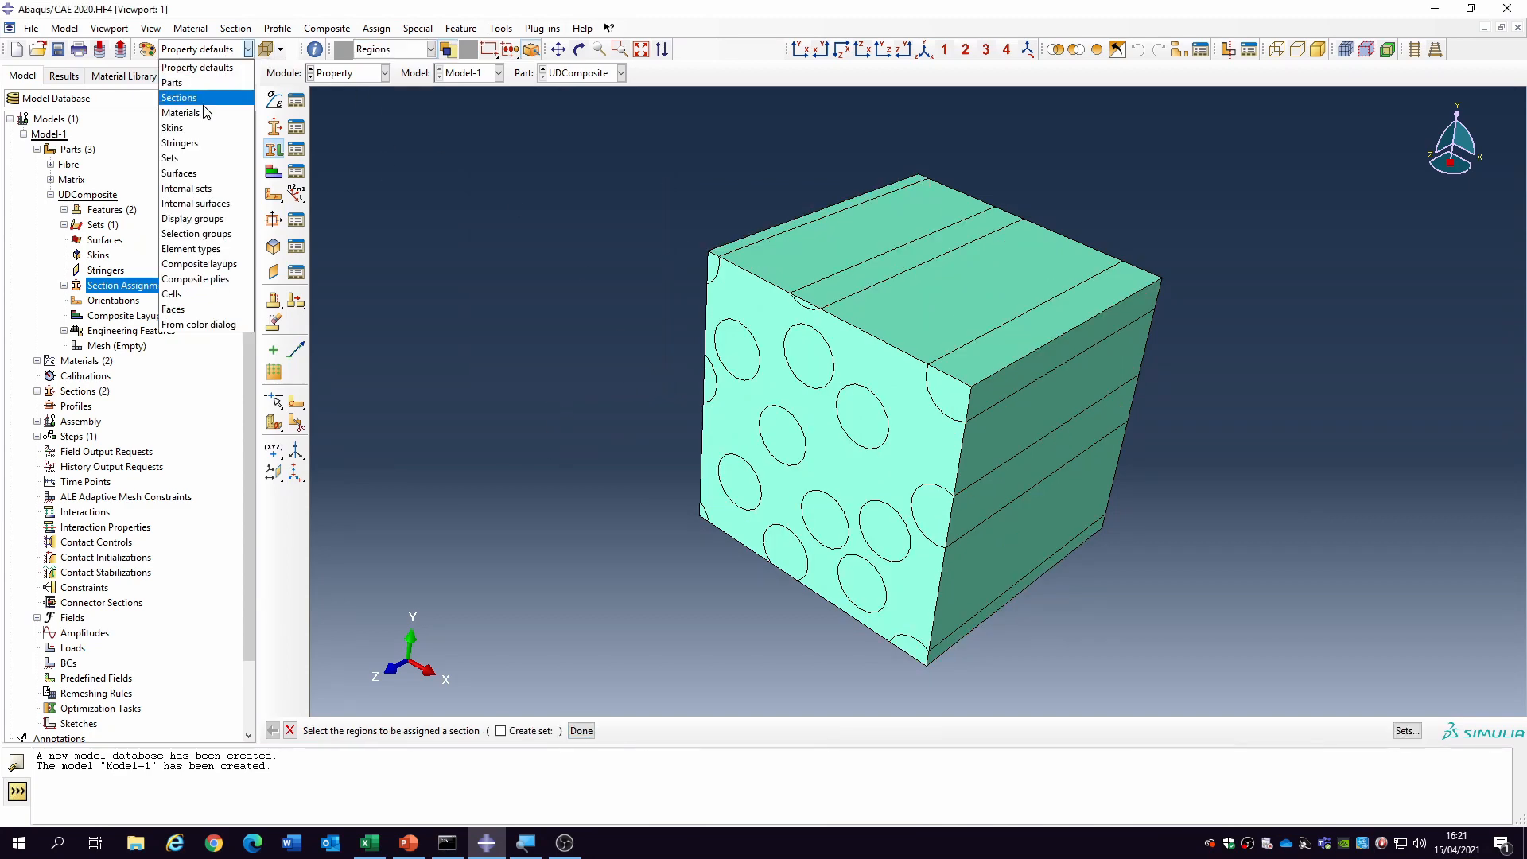
pyautogui.click(206, 112)
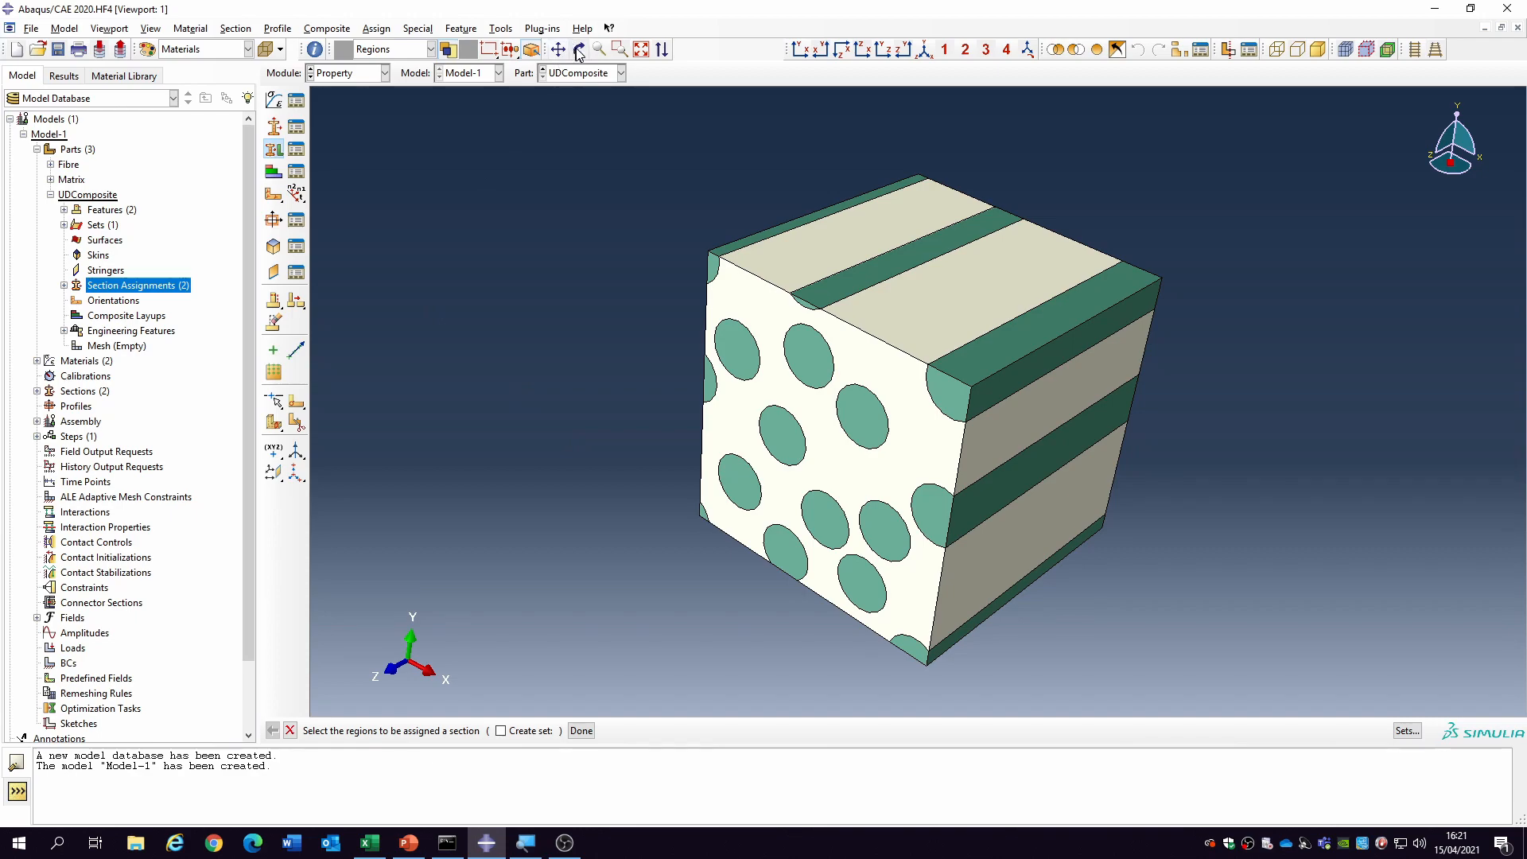
pyautogui.click(578, 49)
pyautogui.moveTo(1040, 426); pyautogui.dragTo(931, 350)
pyautogui.rightClick(535, 300)
pyautogui.click(589, 411)
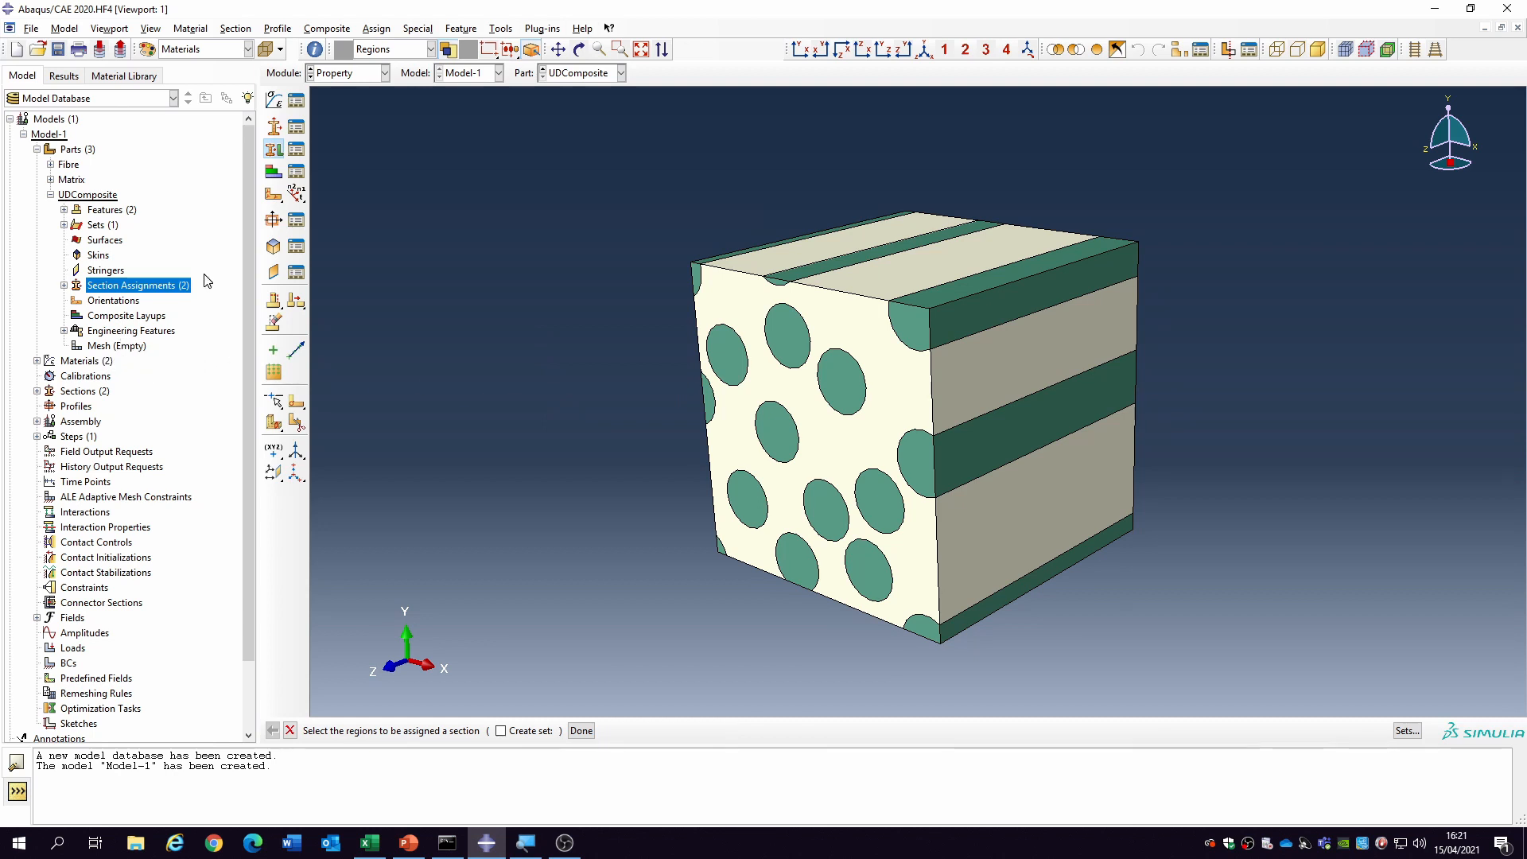
pyautogui.press('Escape')
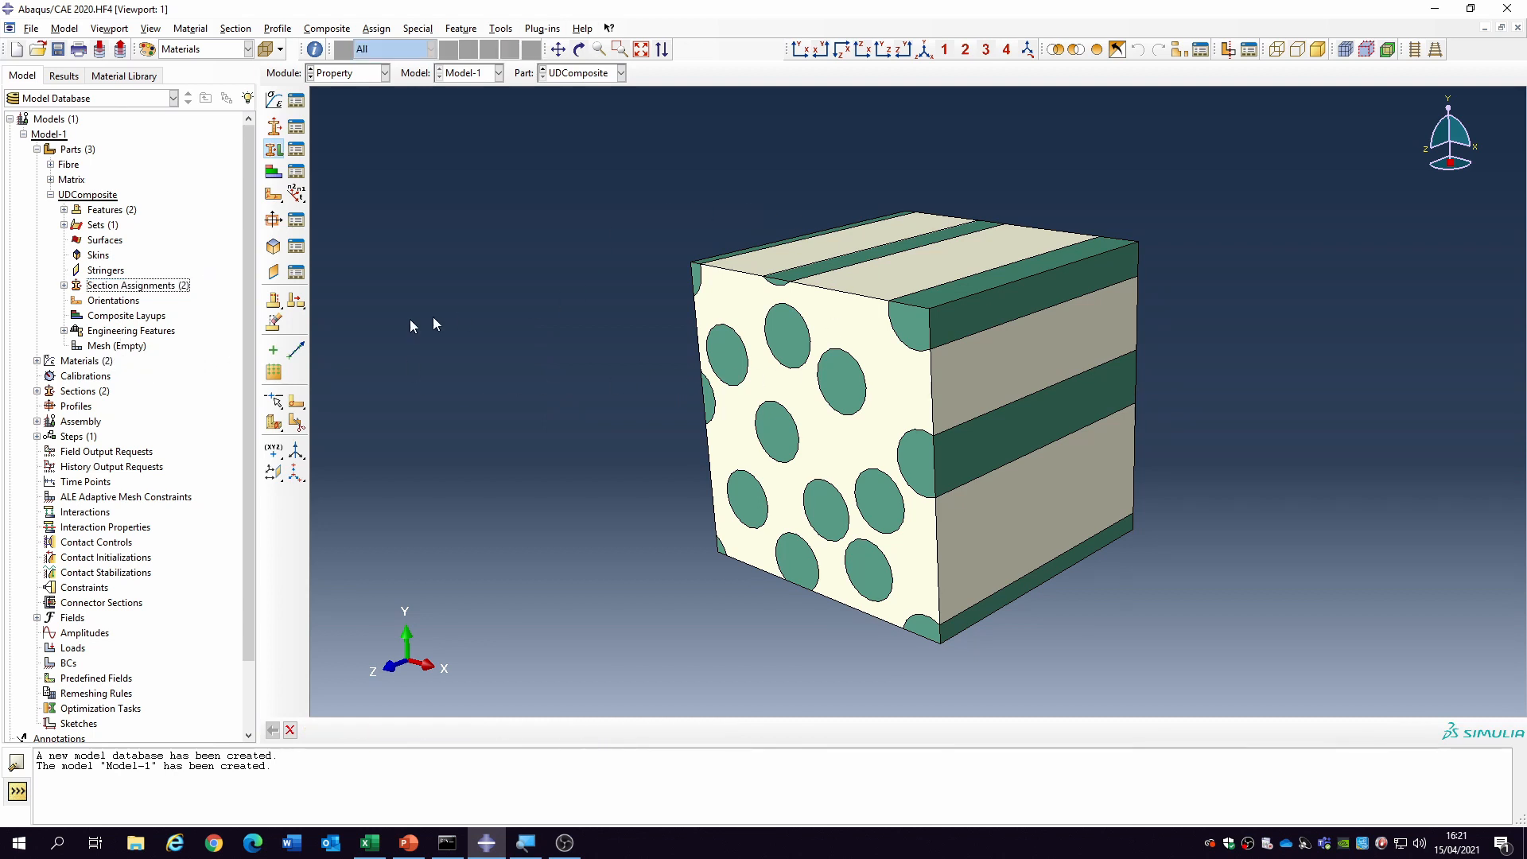
# - Seed the UDComposite part for meshing with an approximate global size of 2
pyautogui.click(125, 348)
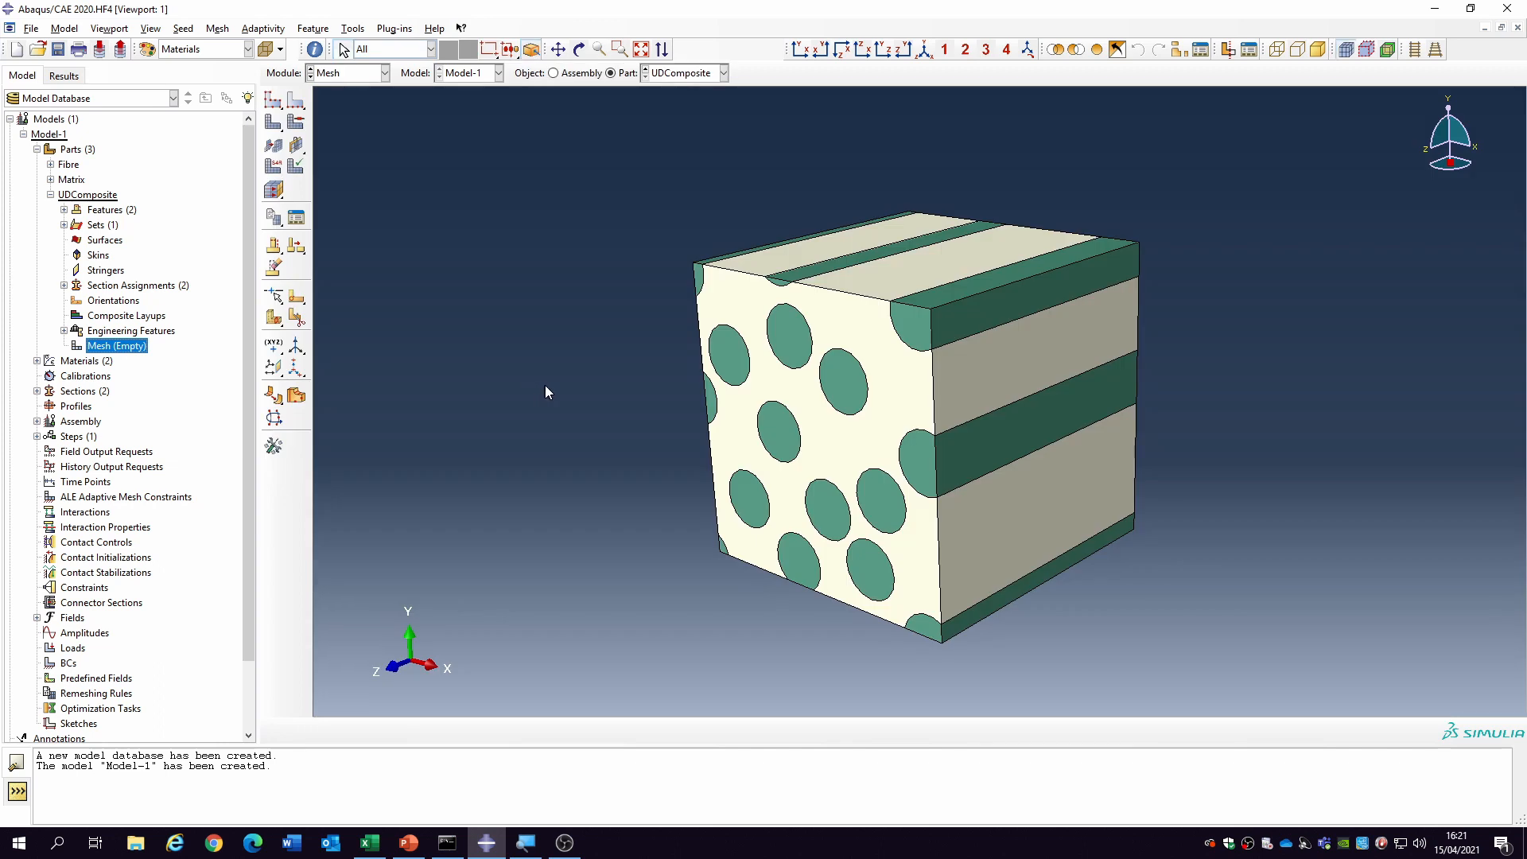
pyautogui.click(273, 99)
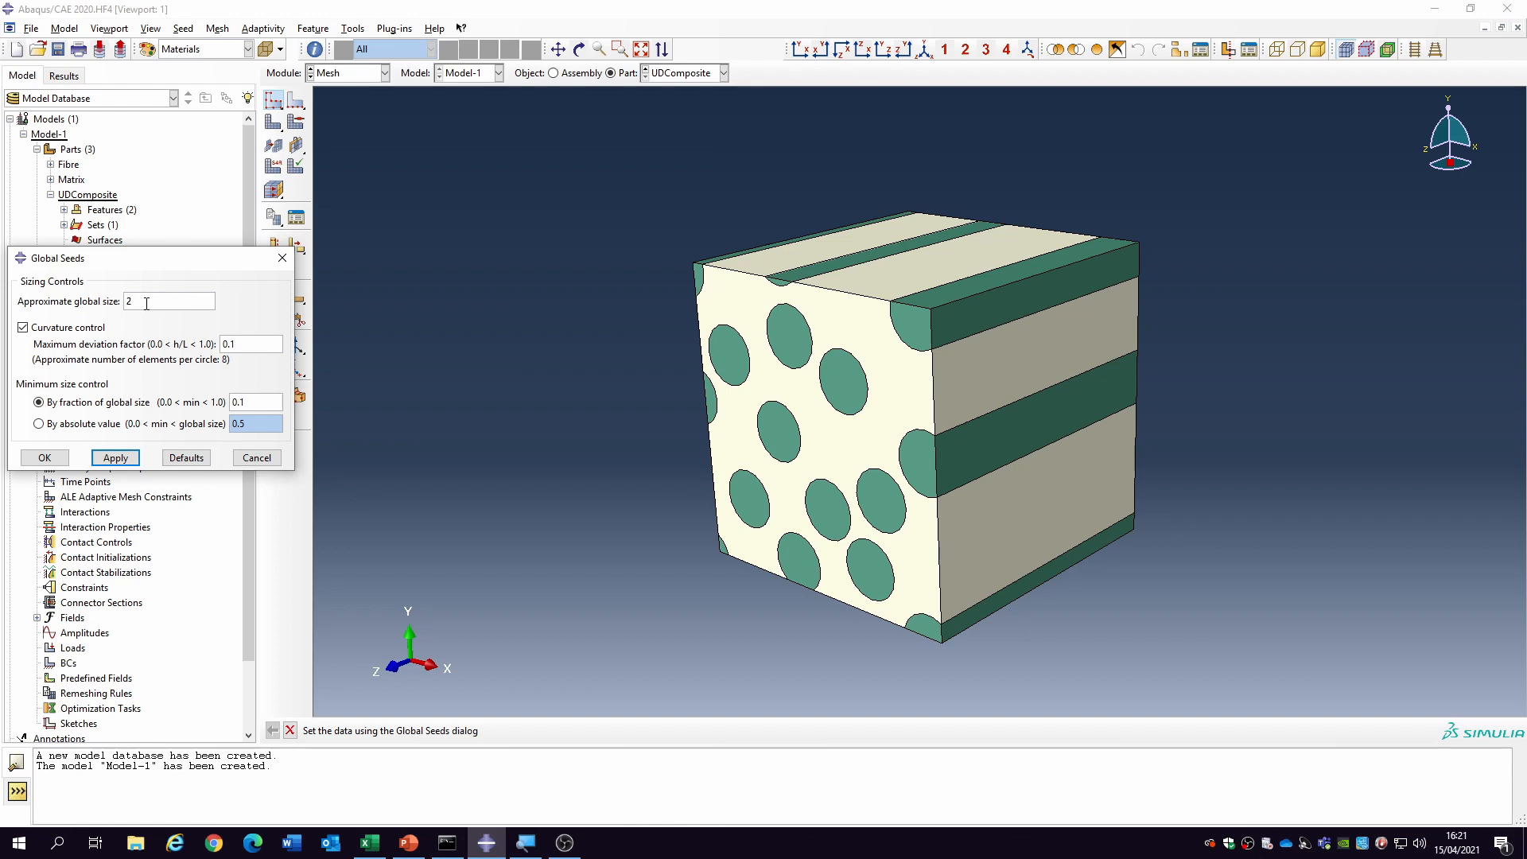
pyautogui.click(45, 457)
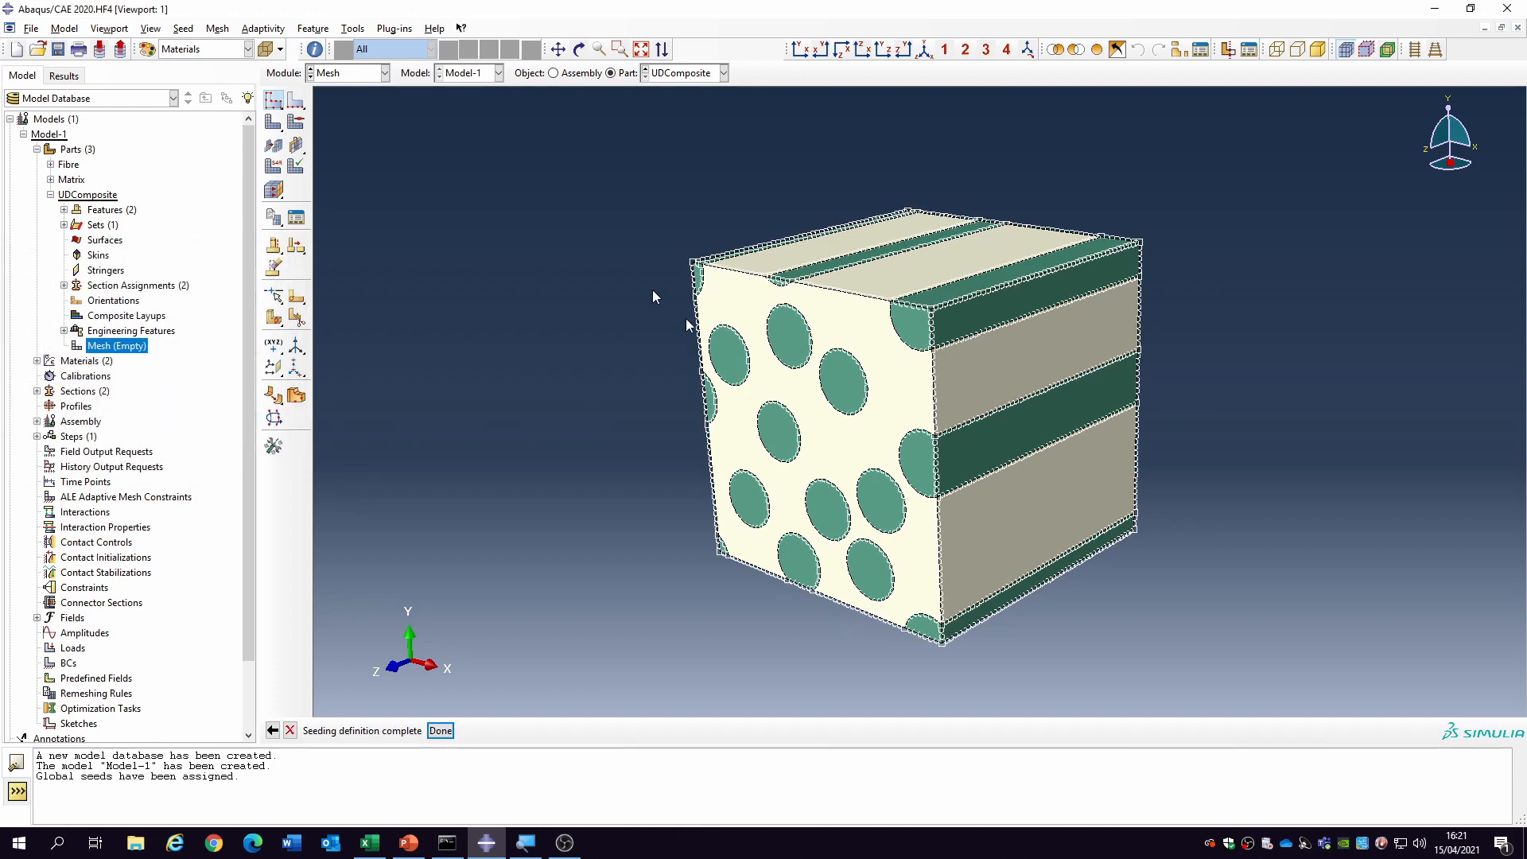
# - Assign hex sweep mesh controls to all regions of the cube, using the medial axis algorithm without minimizing the mesh transition
pyautogui.click(302, 129)
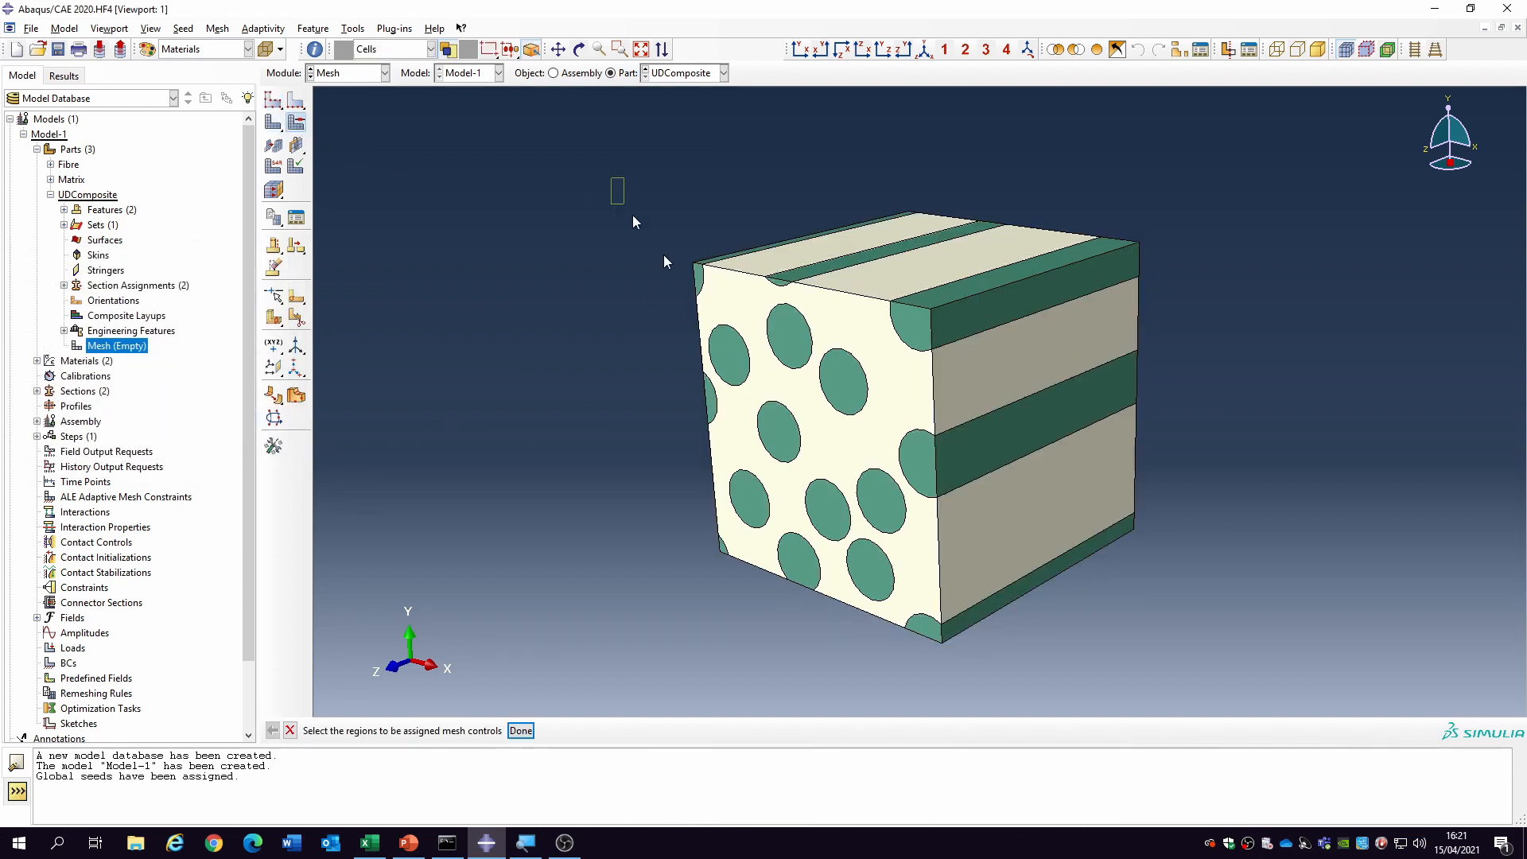
pyautogui.moveTo(665, 261); pyautogui.dragTo(1176, 690)
pyautogui.click(521, 730)
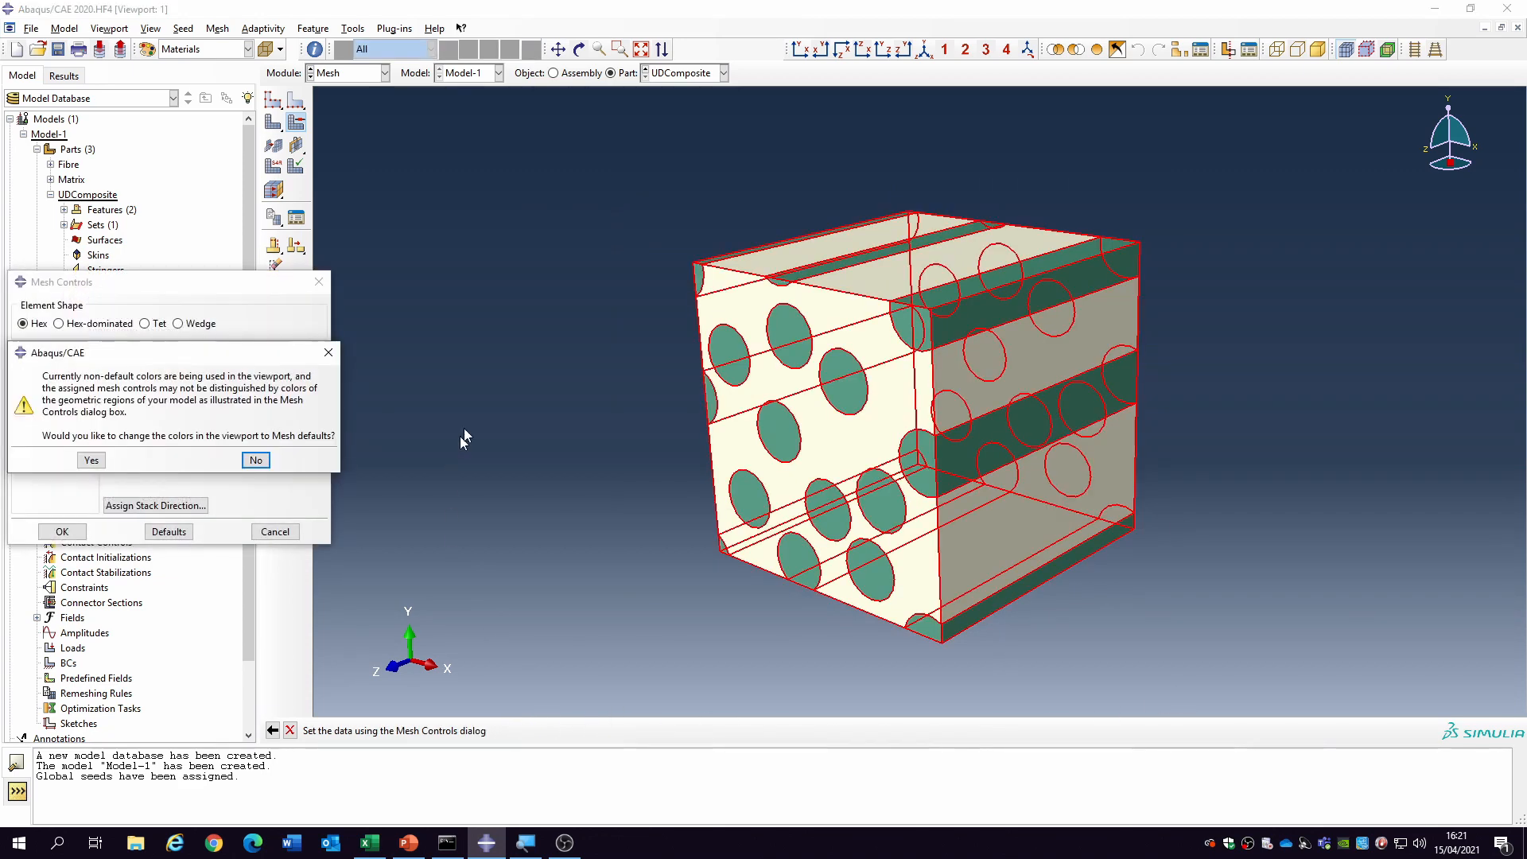
pyautogui.click(256, 460)
pyautogui.click(49, 425)
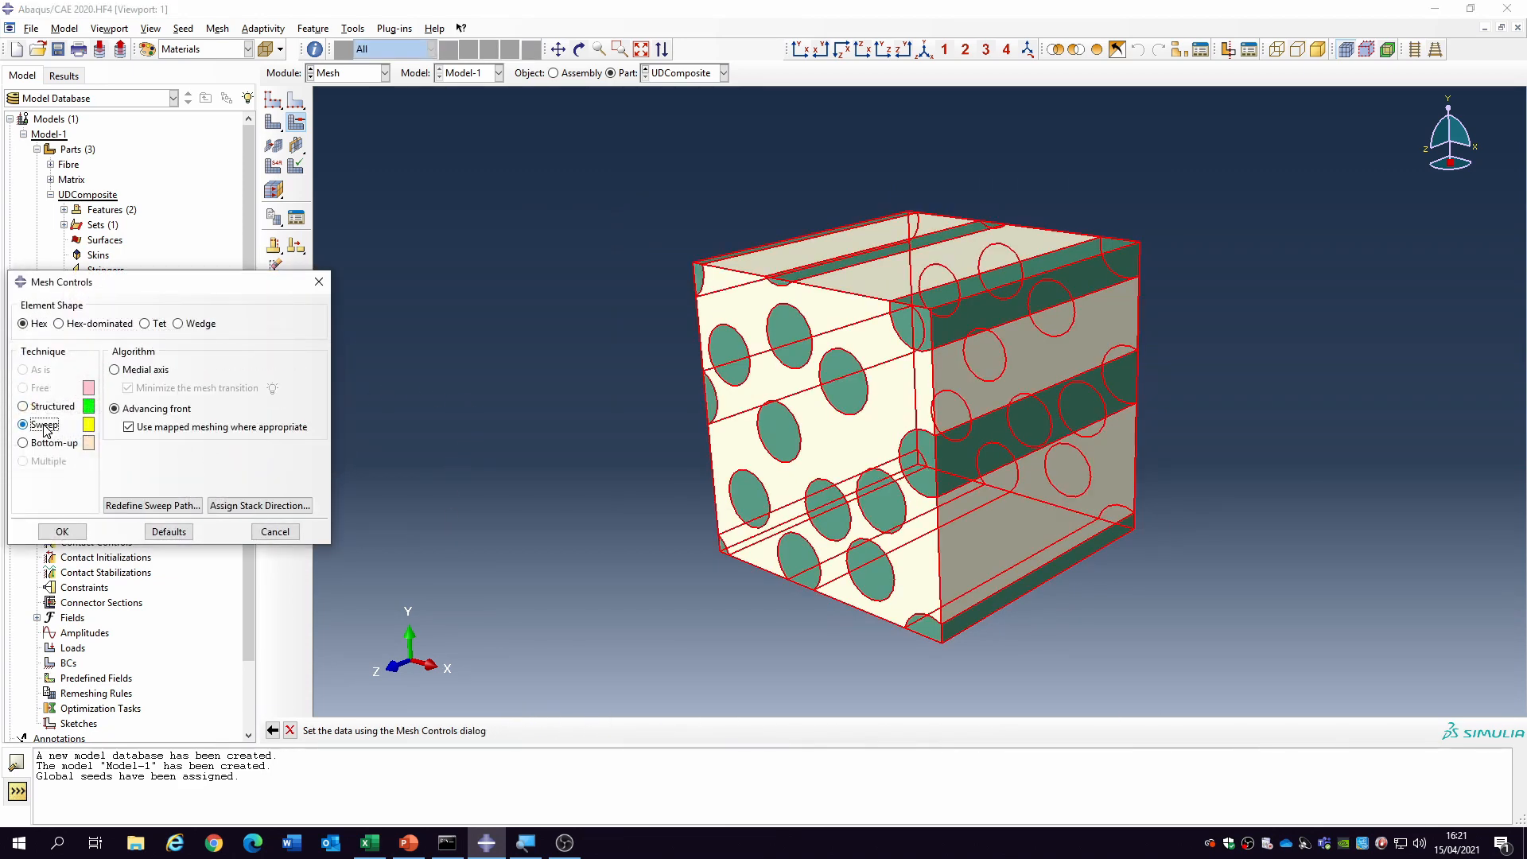
pyautogui.click(127, 371)
pyautogui.click(199, 388)
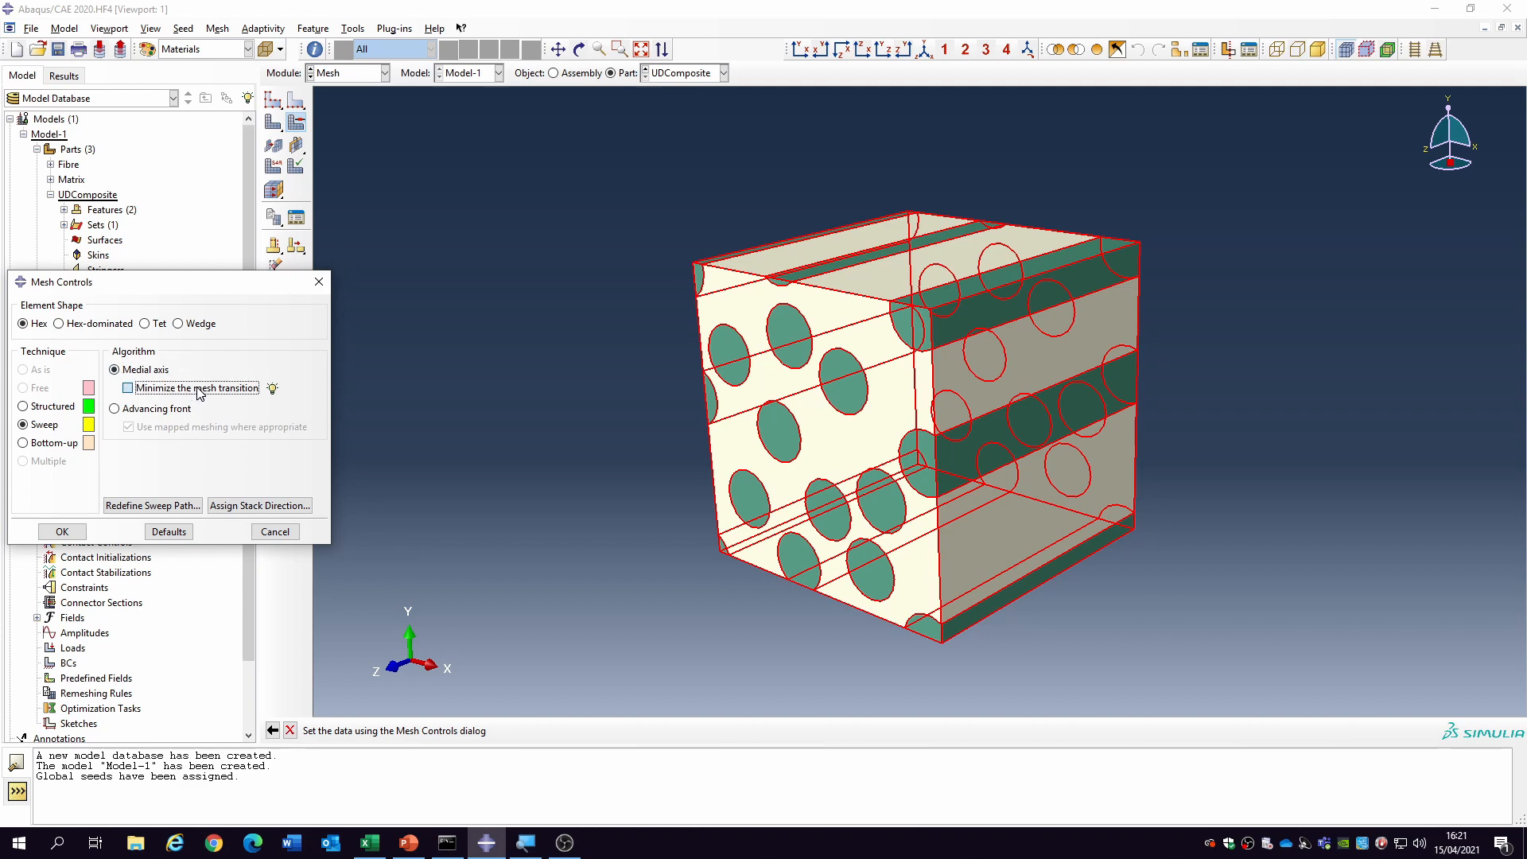
pyautogui.click(68, 532)
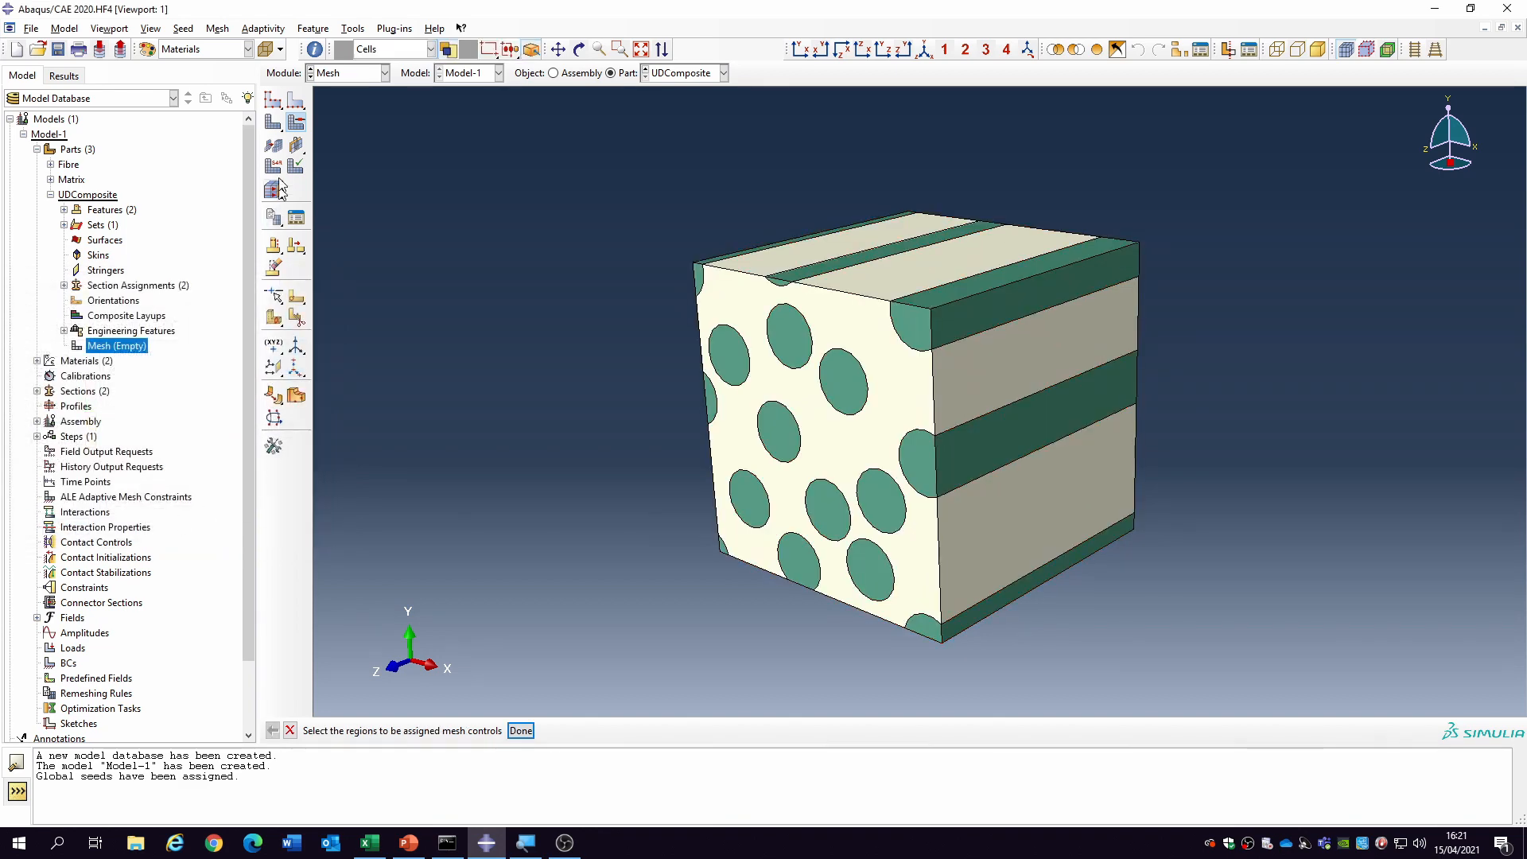
# - Mesh the UDComposite part and inspect the generated mesh on the fibres and matrix
pyautogui.click(276, 125)
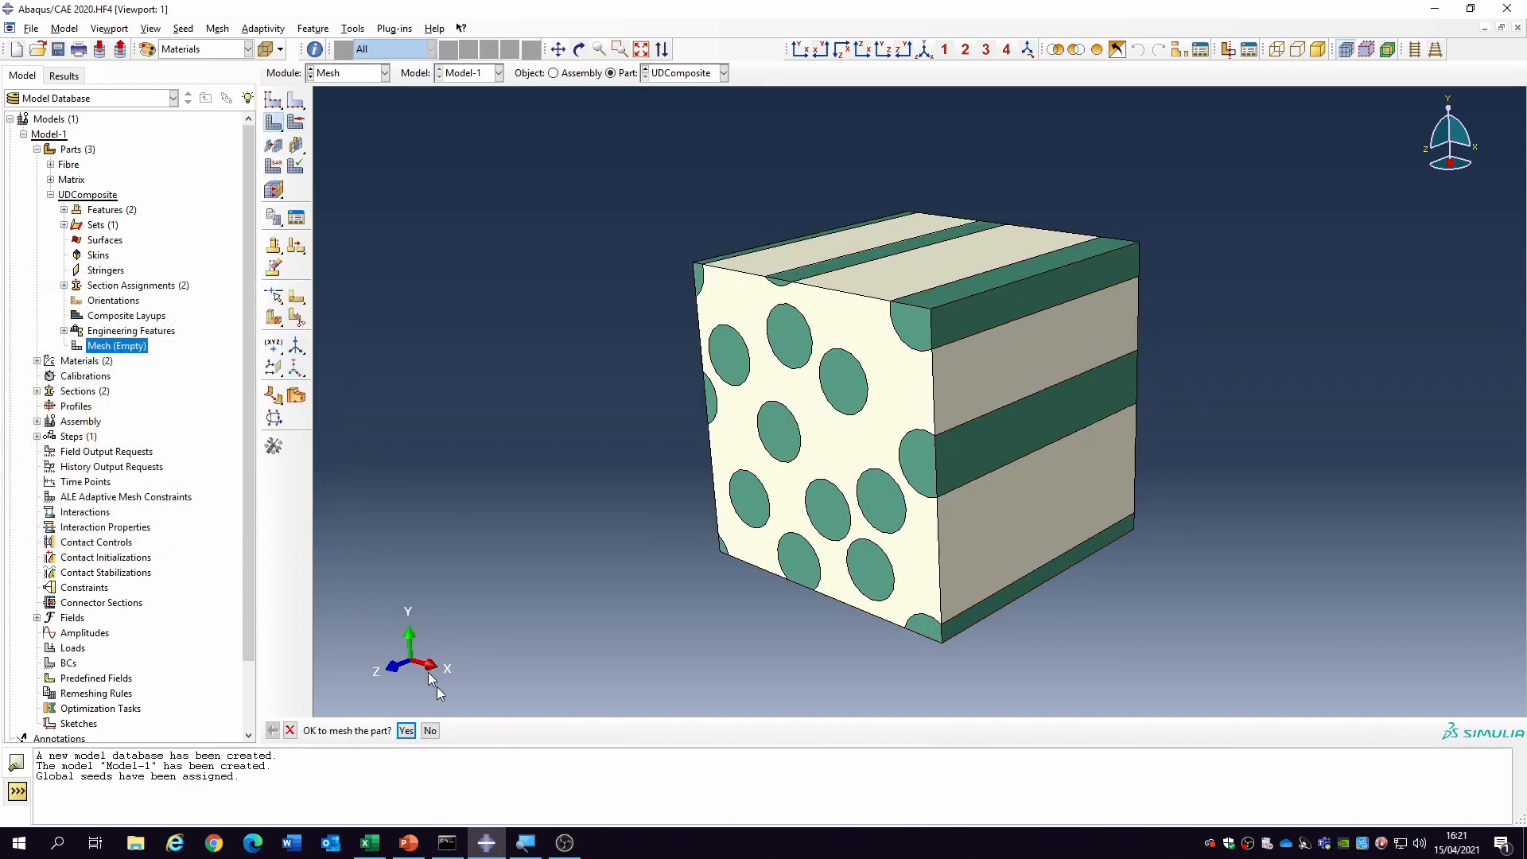
pyautogui.click(407, 730)
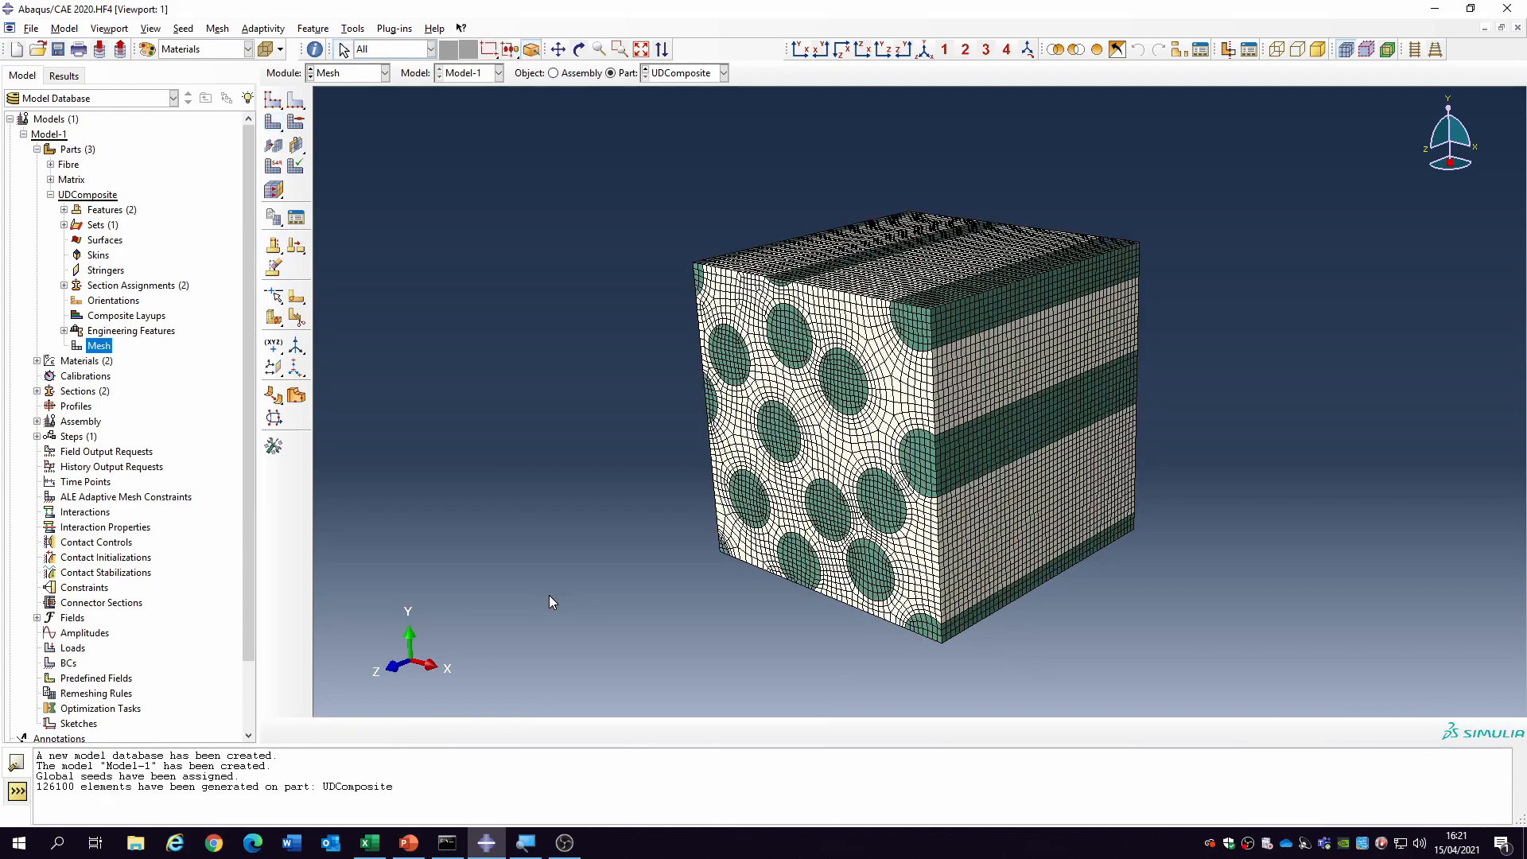
pyautogui.click(579, 50)
pyautogui.moveTo(978, 382); pyautogui.dragTo(862, 444)
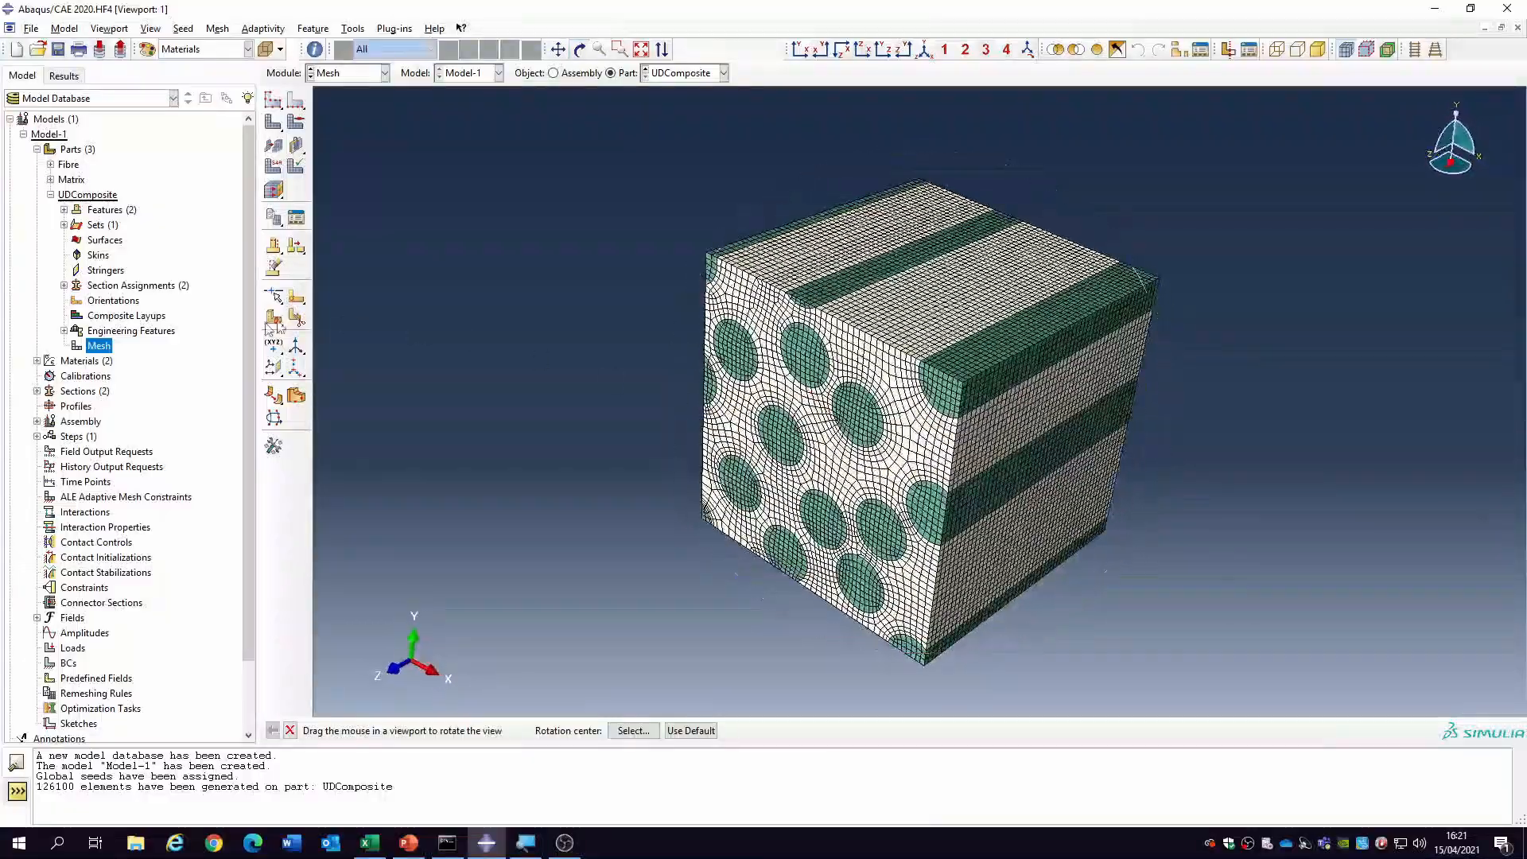
pyautogui.click(130, 349)
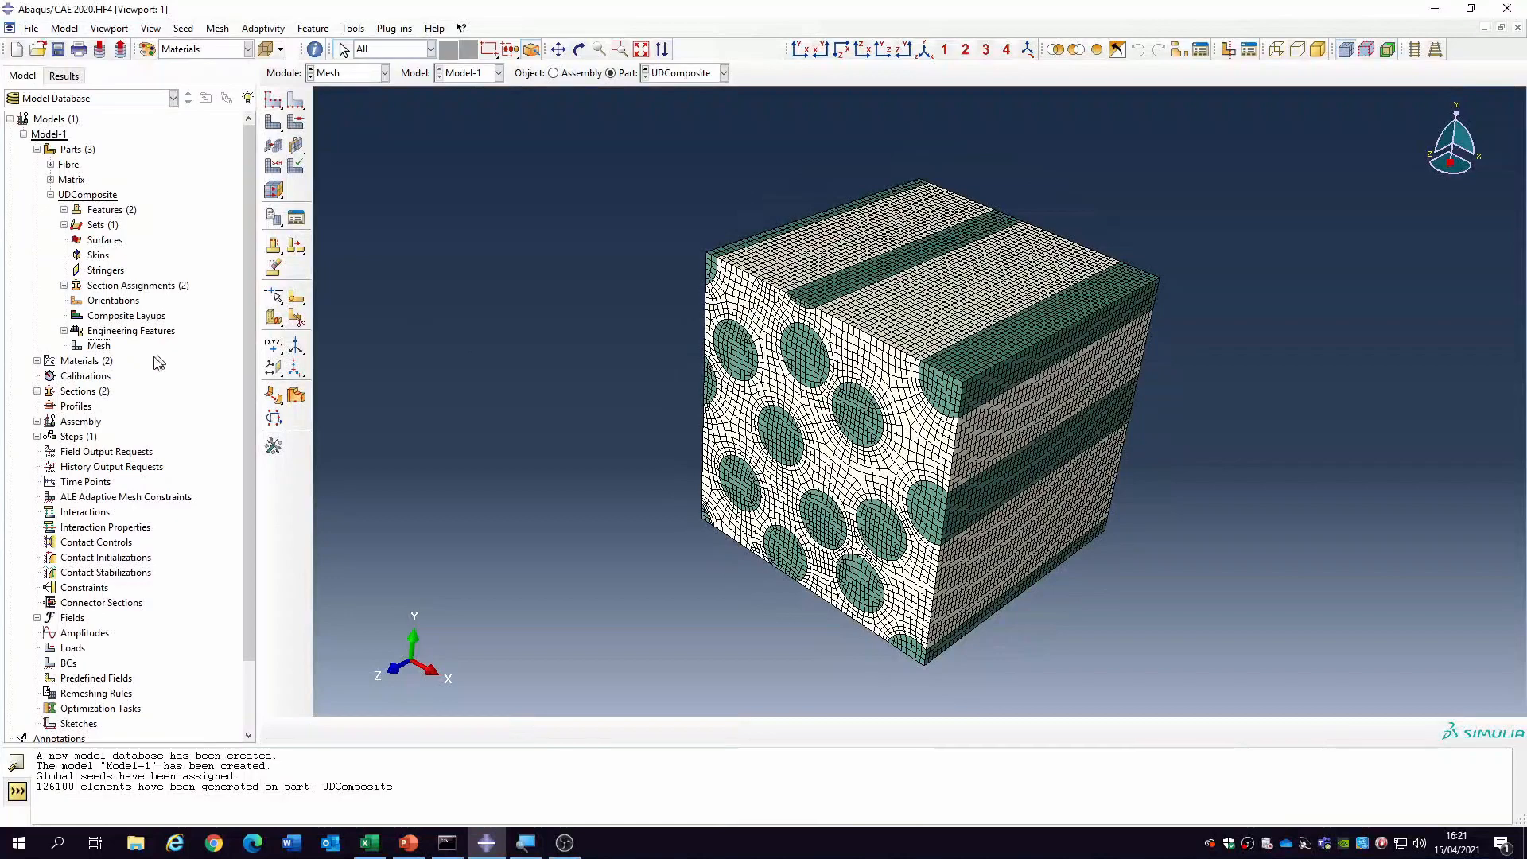
# - Create a Static, General step named loadingStep after Initial, with time period 1 and Nlgeom off
pyautogui.click(50, 194)
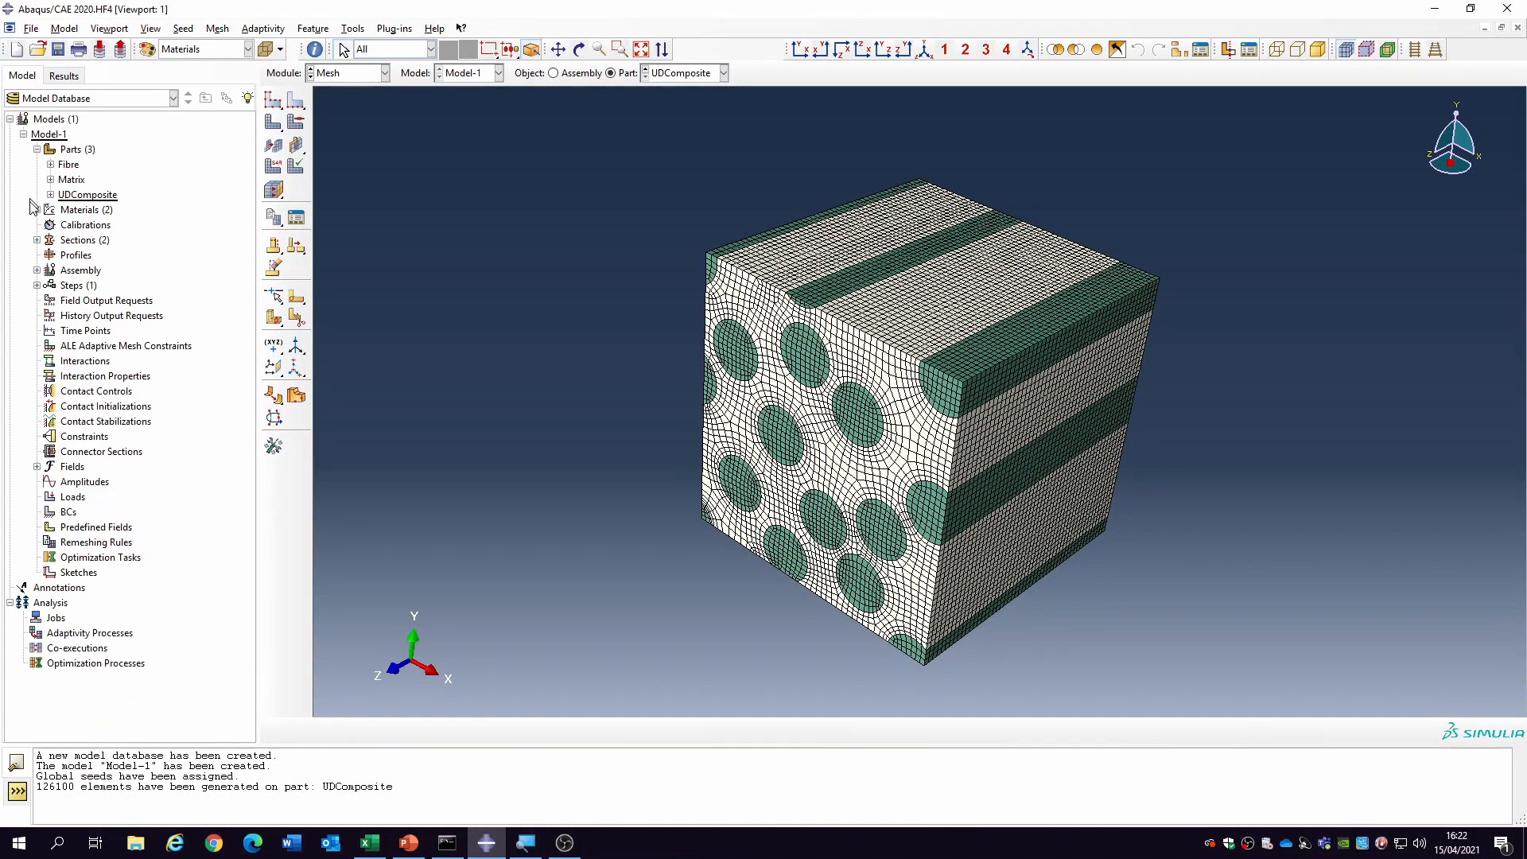
pyautogui.click(37, 149)
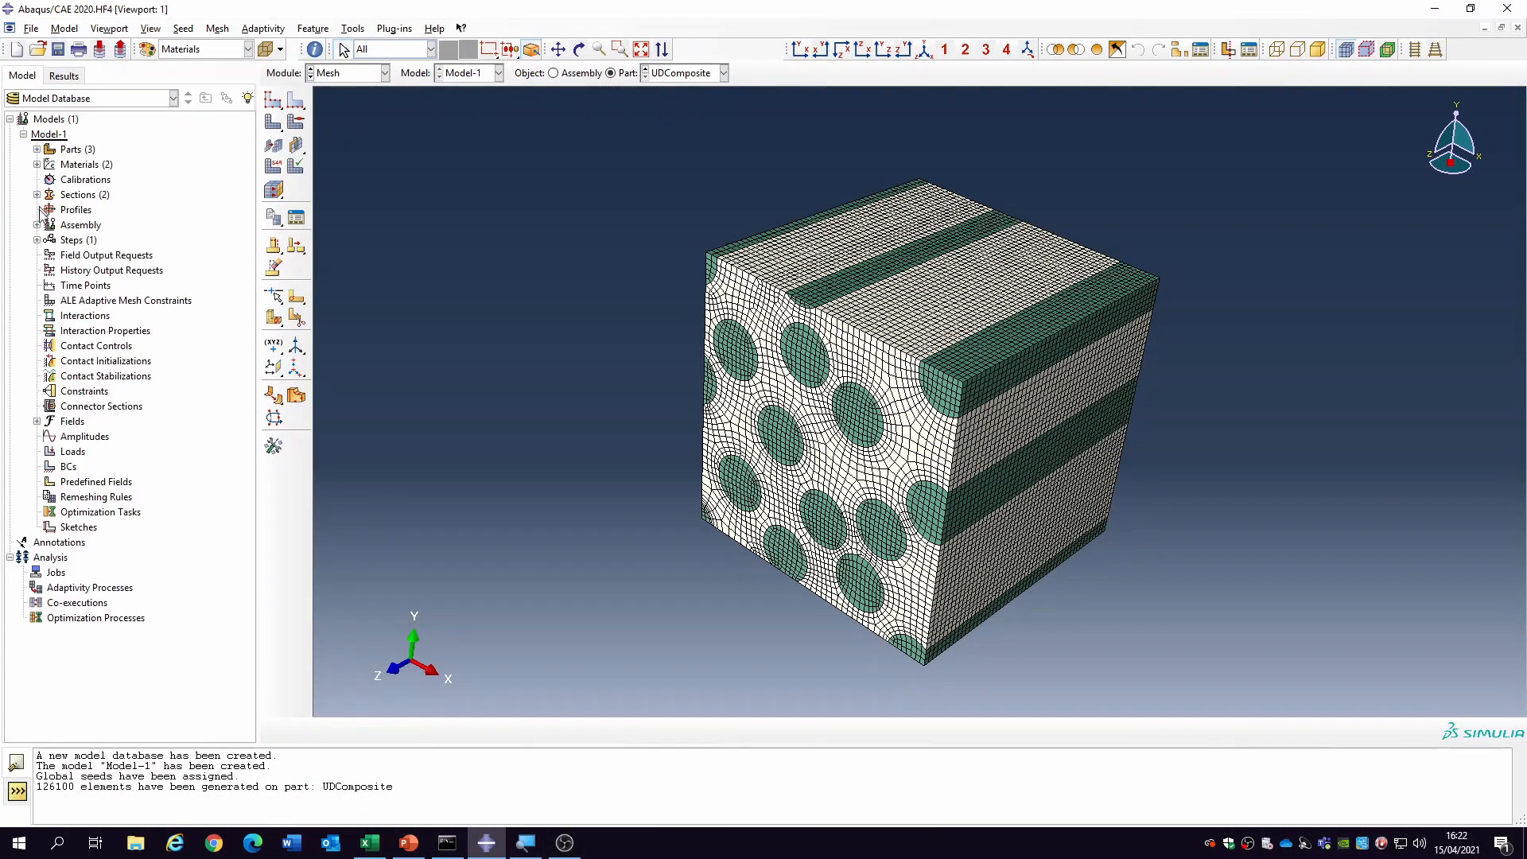
pyautogui.doubleClick(70, 240)
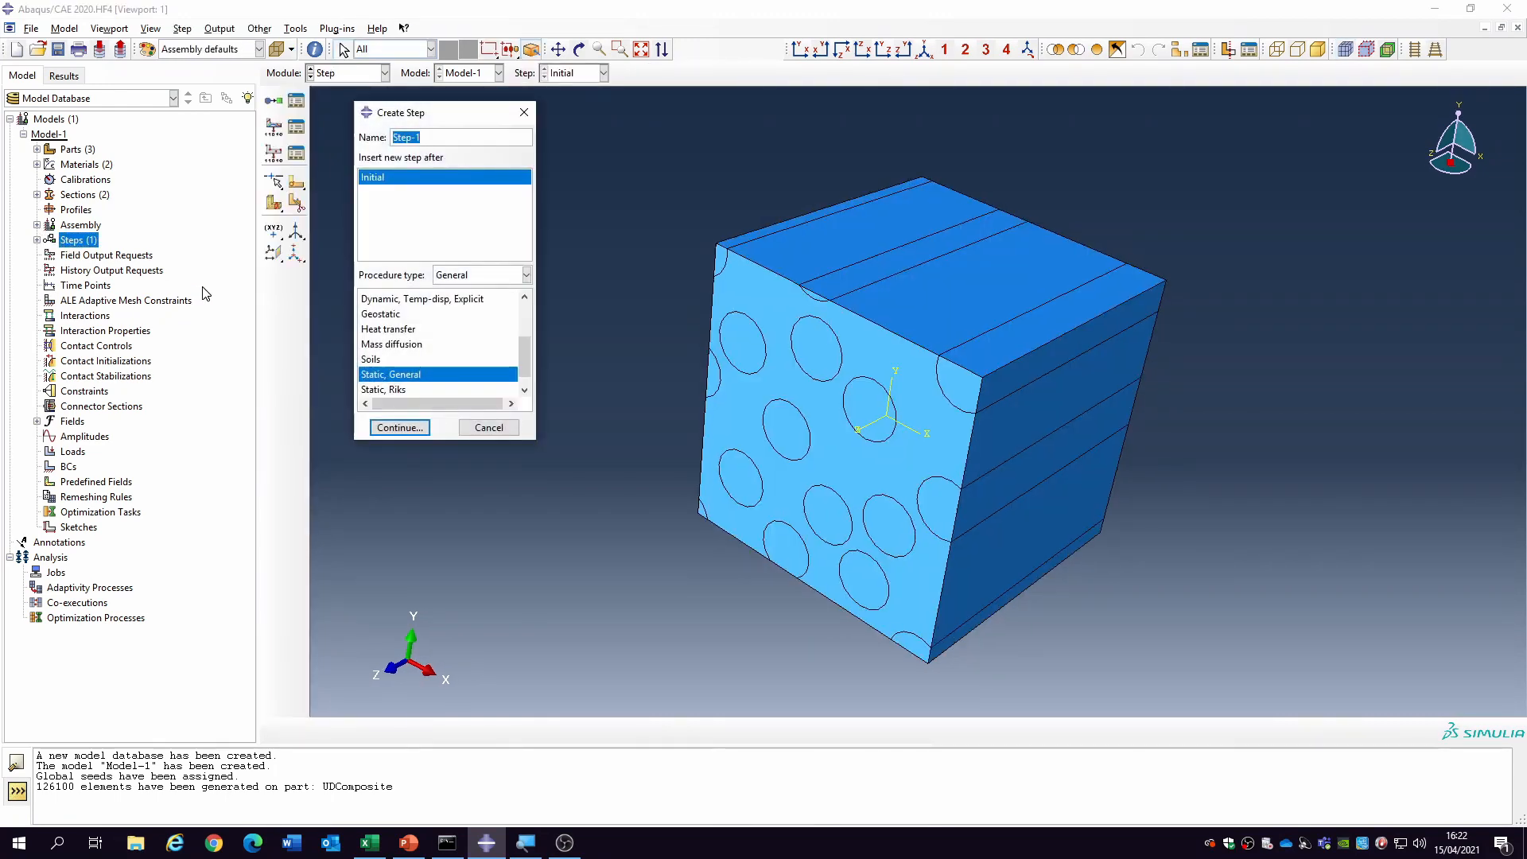
pyautogui.write('loading')
pyautogui.click(399, 427)
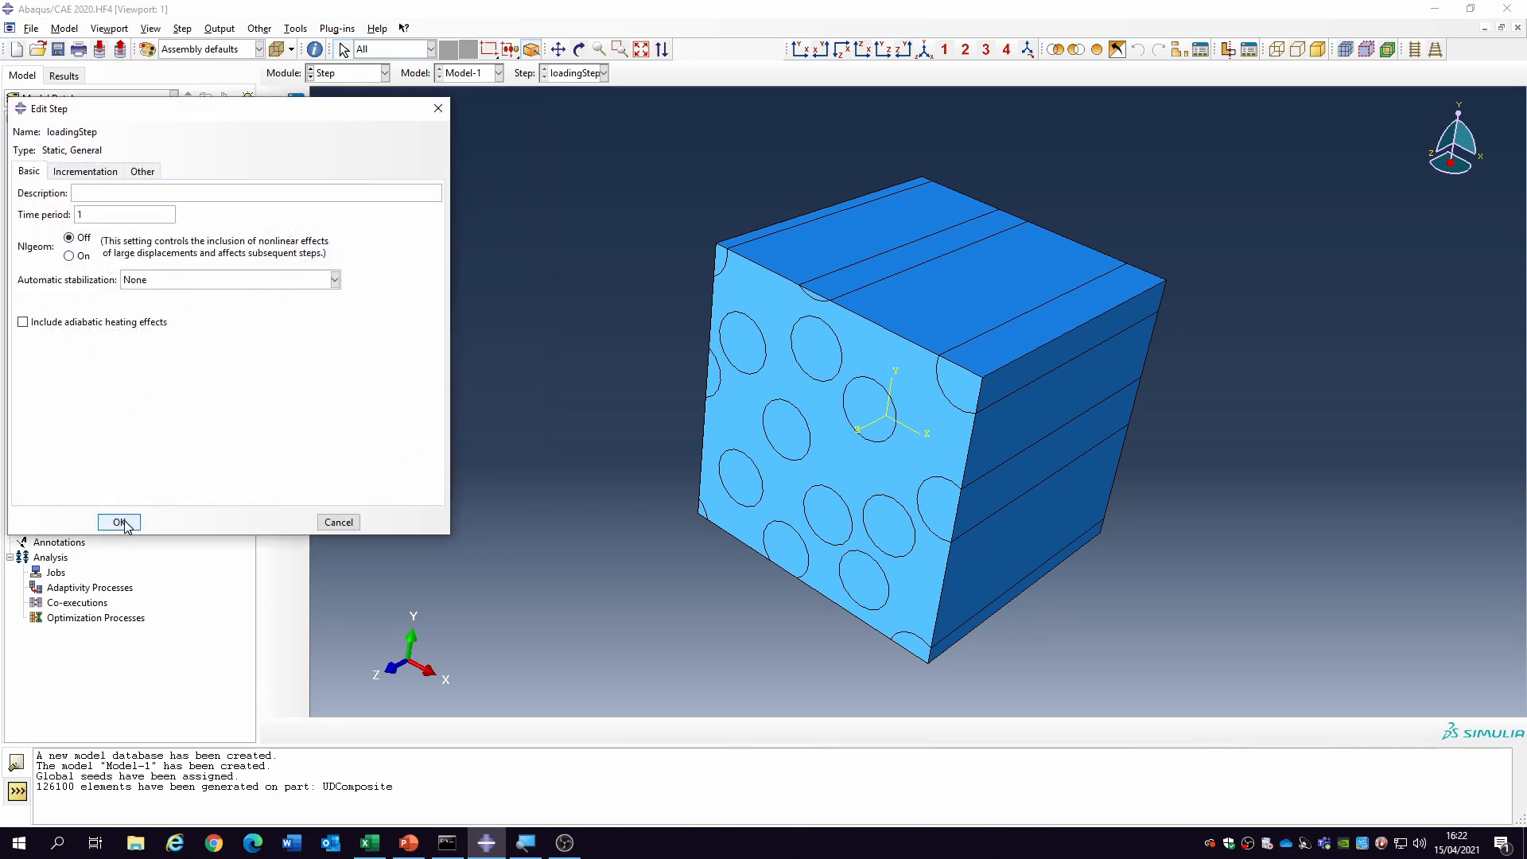
pyautogui.click(120, 523)
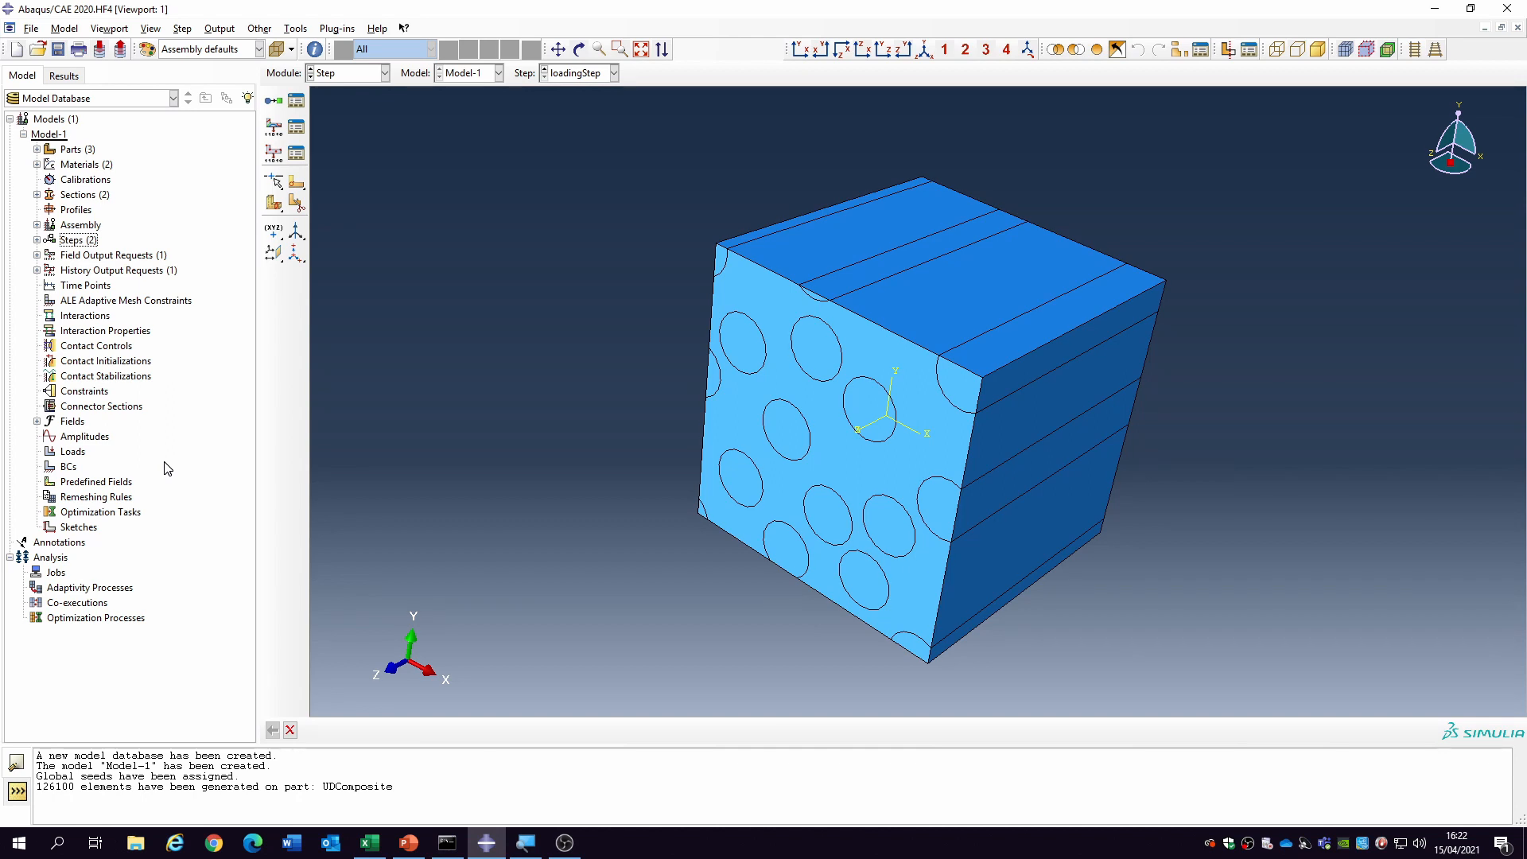
# - Query the coordinates of the vertex at the front face's lower-left corner, beside the small corner fibre
pyautogui.click(580, 49)
pyautogui.moveTo(1008, 368); pyautogui.dragTo(988, 302)
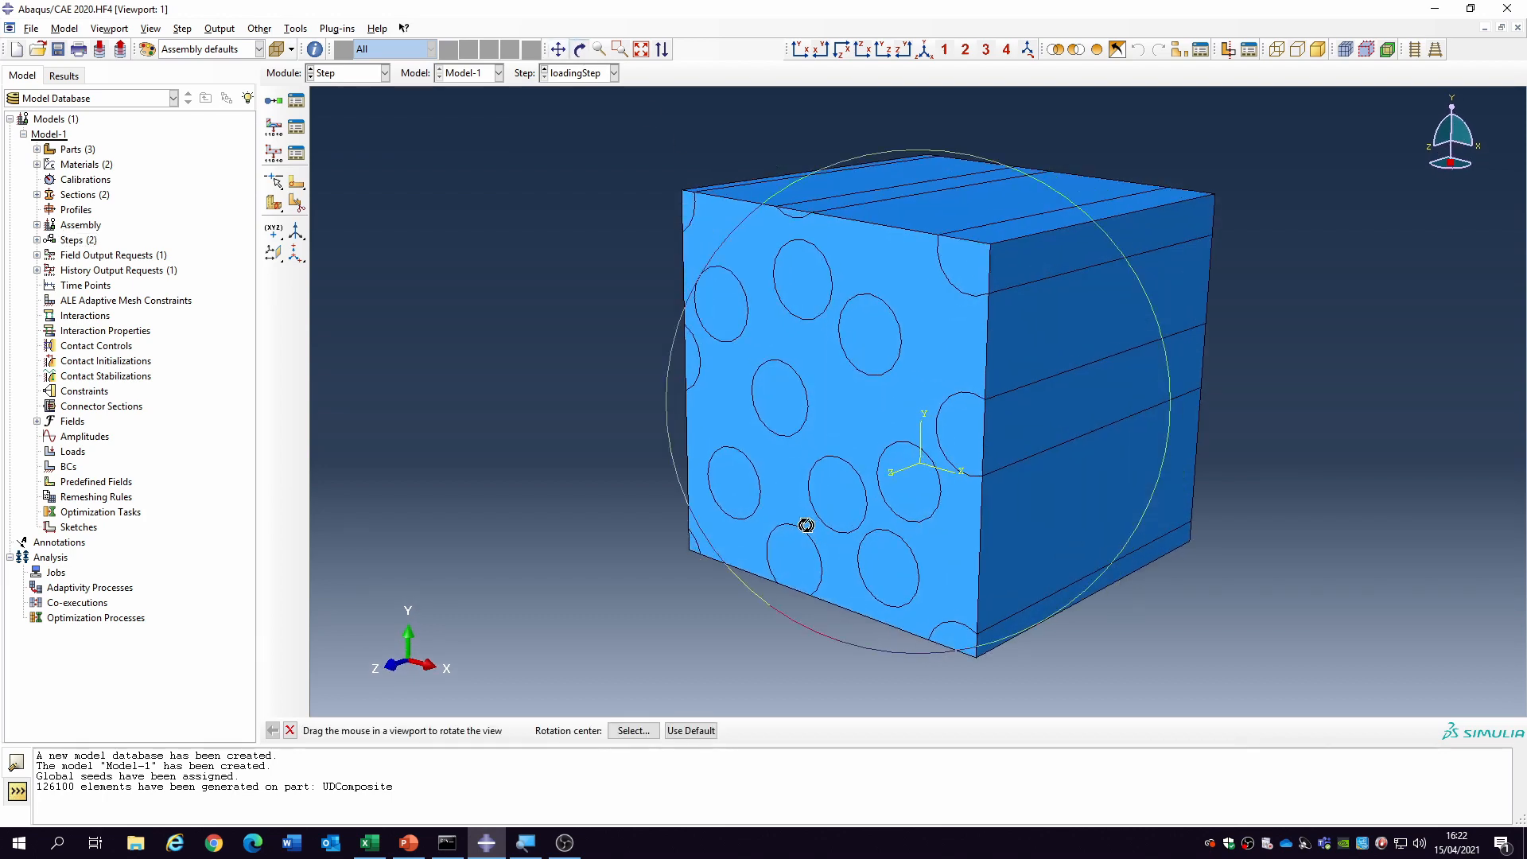
pyautogui.moveTo(806, 525); pyautogui.dragTo(811, 518)
pyautogui.rightClick(514, 394)
pyautogui.click(580, 502)
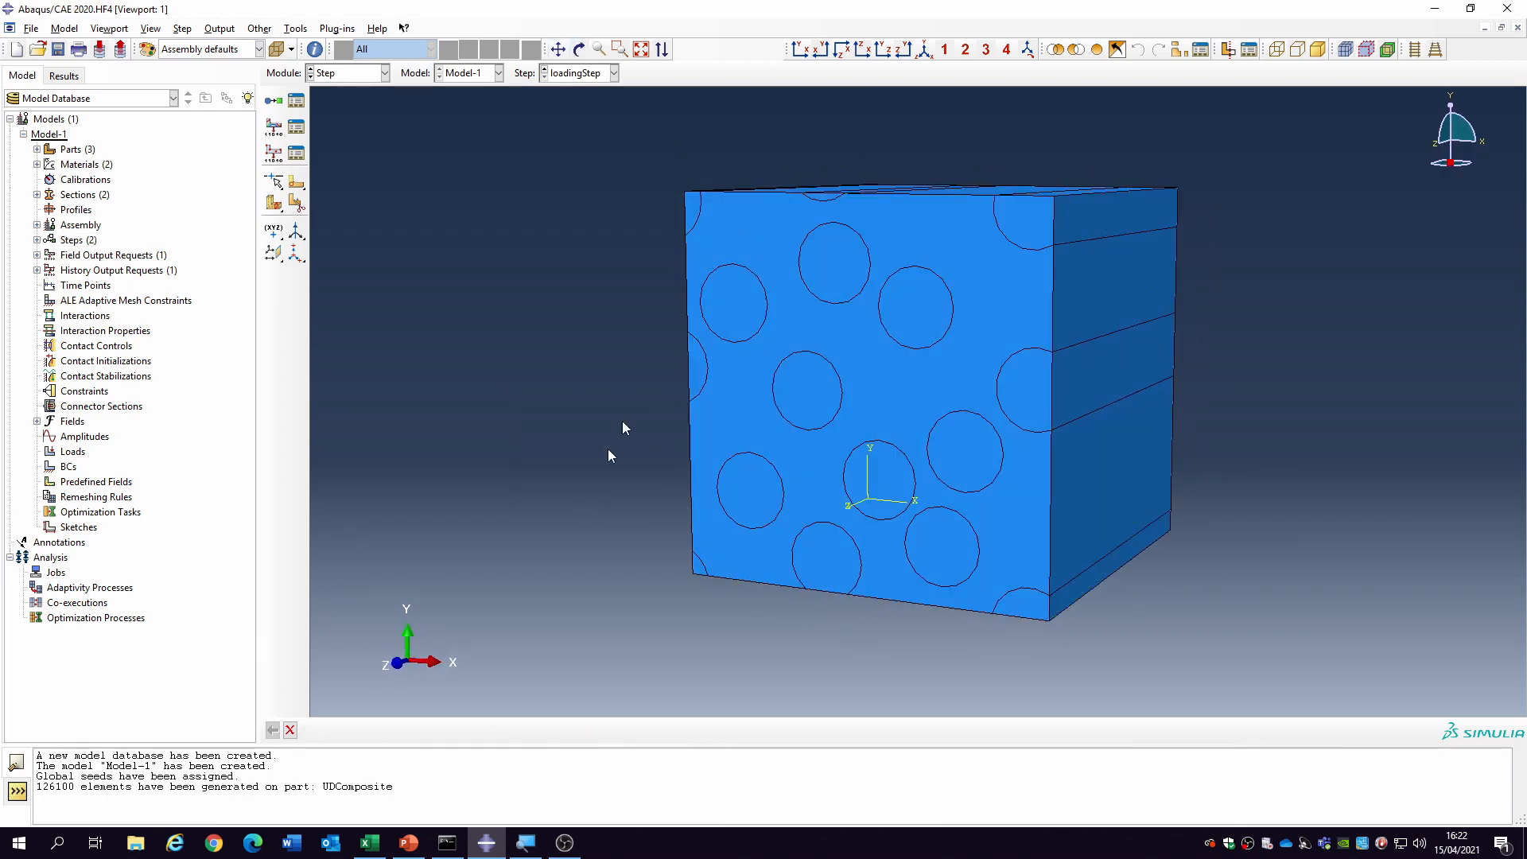
pyautogui.click(314, 49)
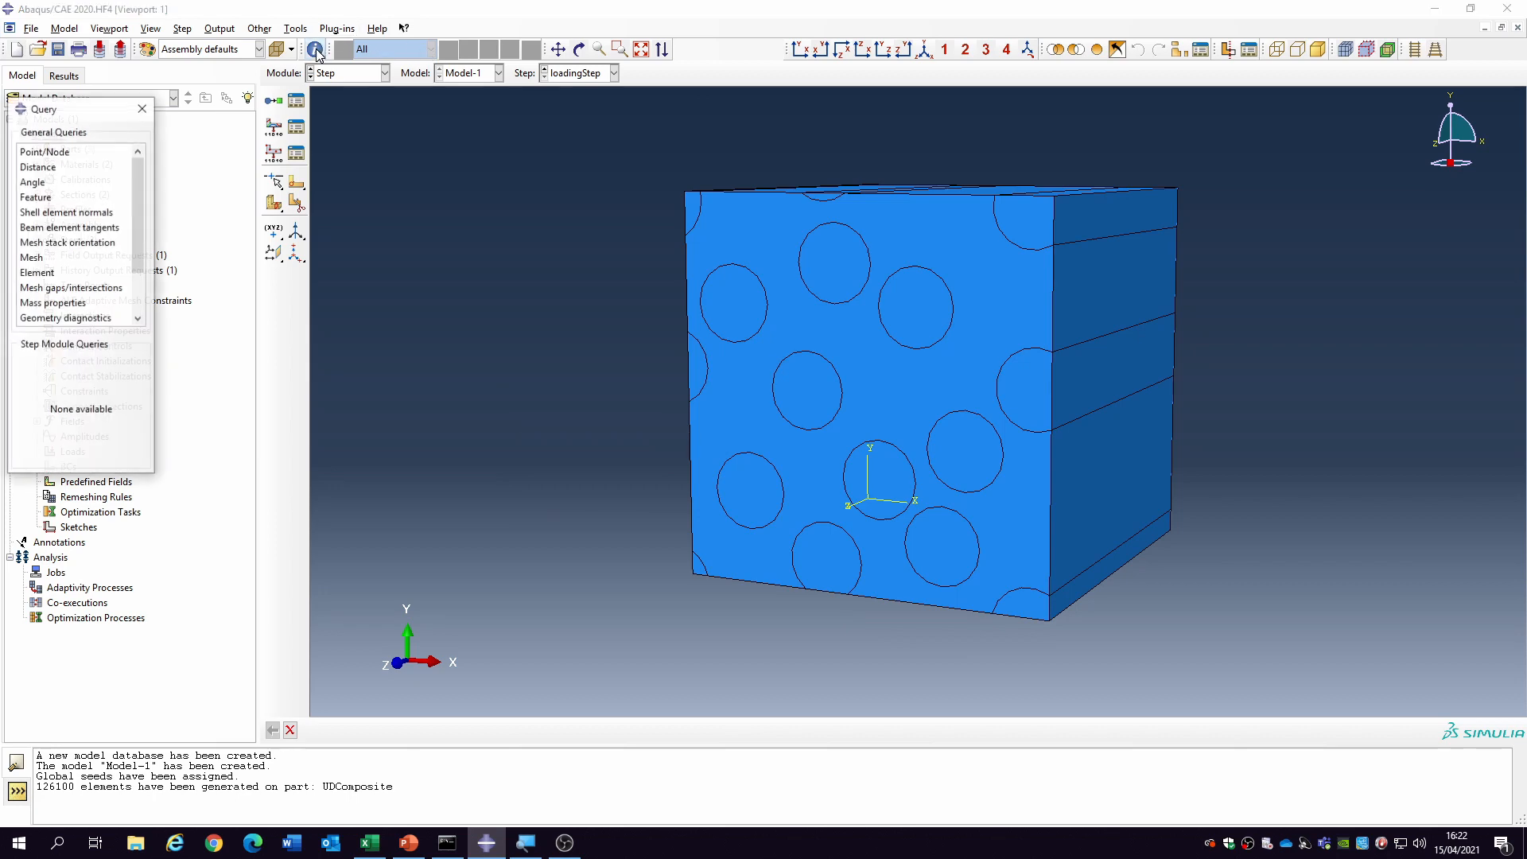
pyautogui.click(40, 151)
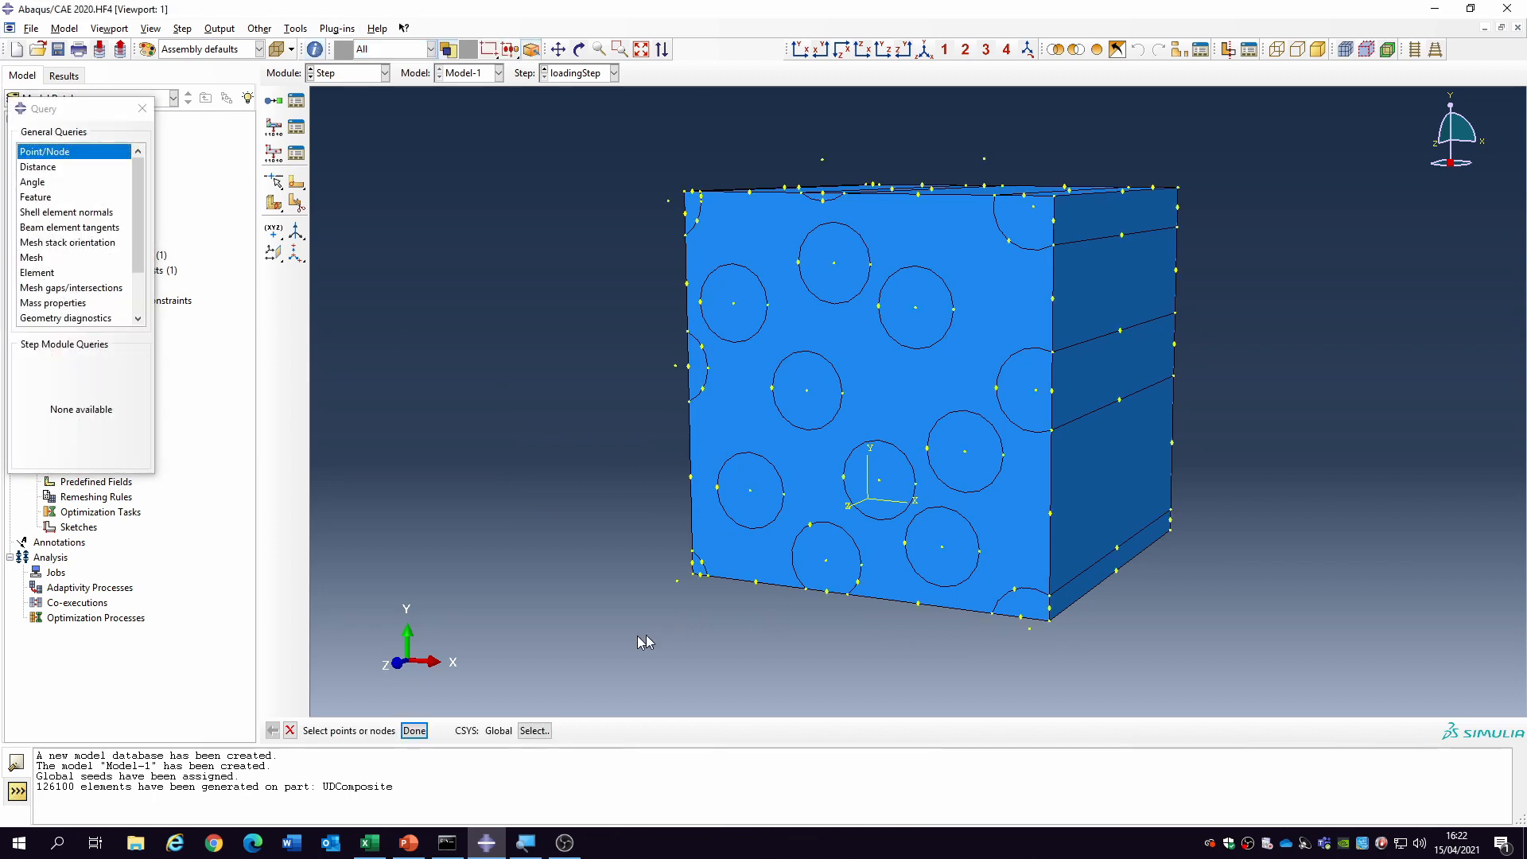
pyautogui.scroll(5, 706, 593)
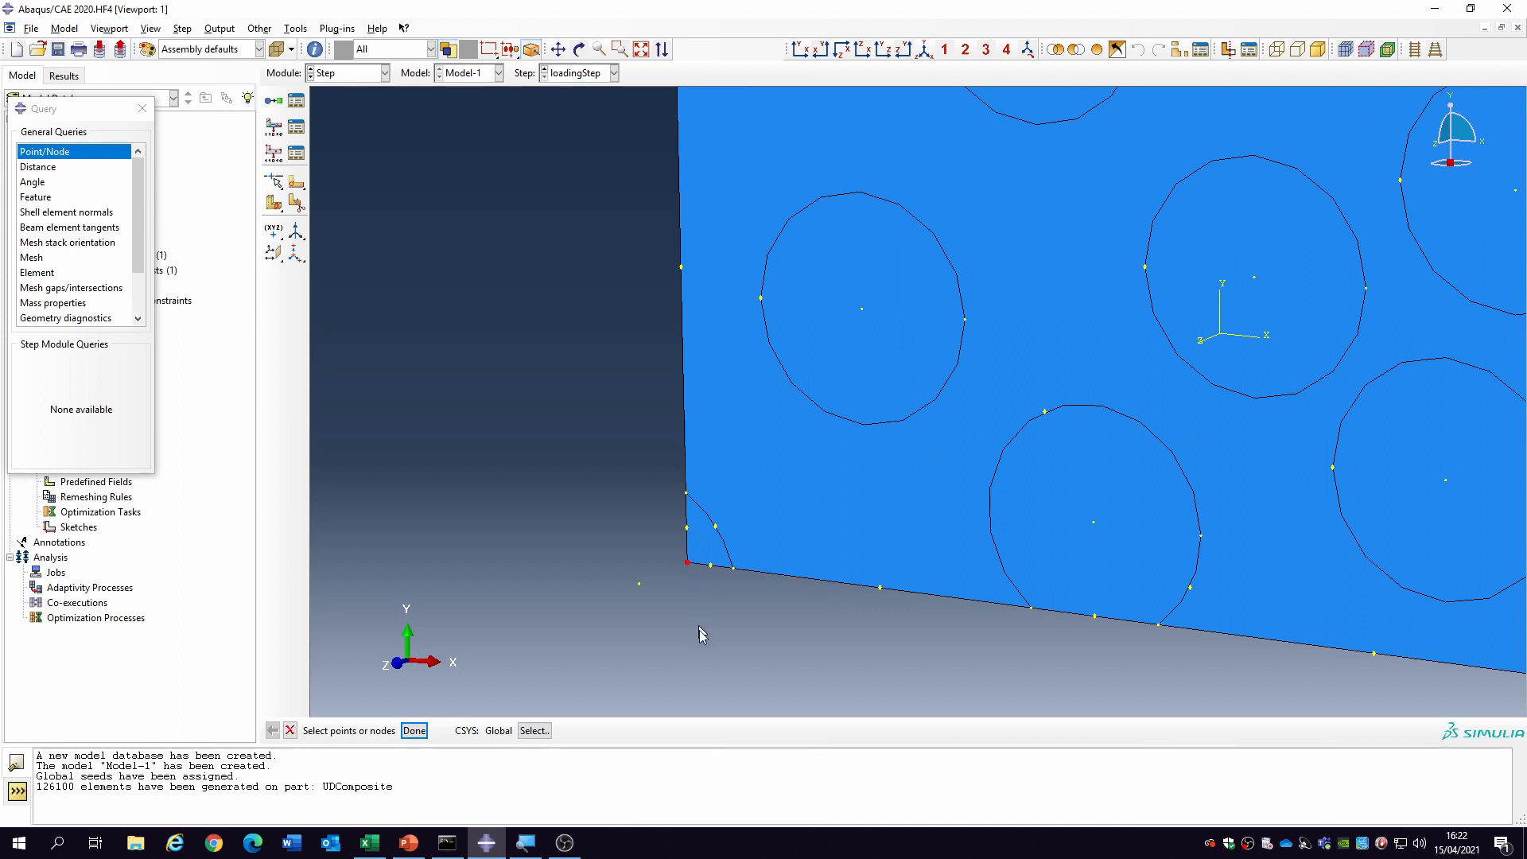
pyautogui.click(414, 731)
pyautogui.moveTo(260, 798); pyautogui.dragTo(194, 794)
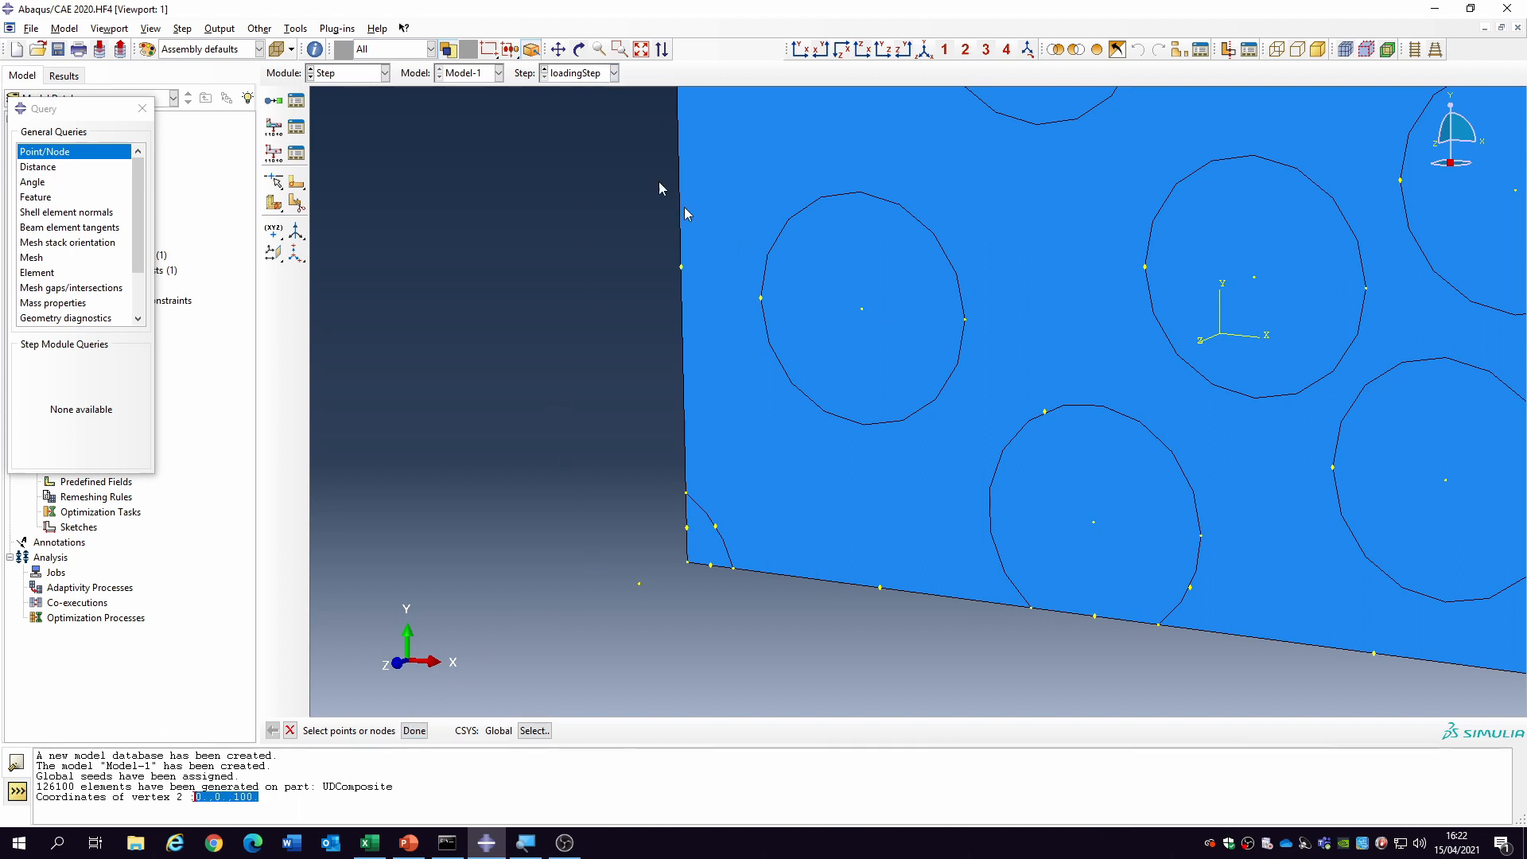
# - Create a reference point in the assembly at coordinates 0,0,150
pyautogui.click(924, 49)
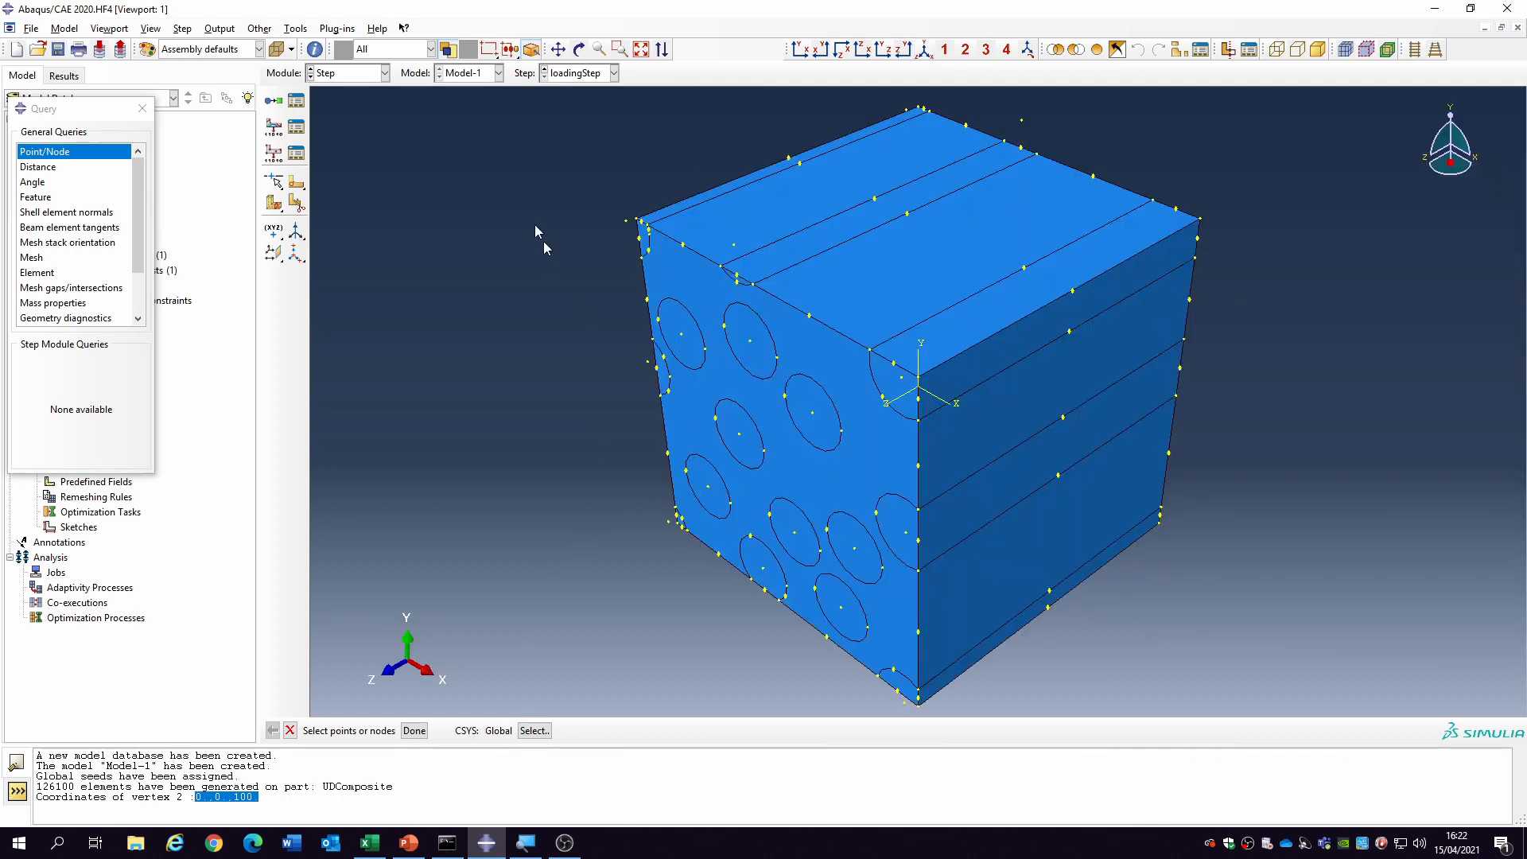
pyautogui.click(296, 28)
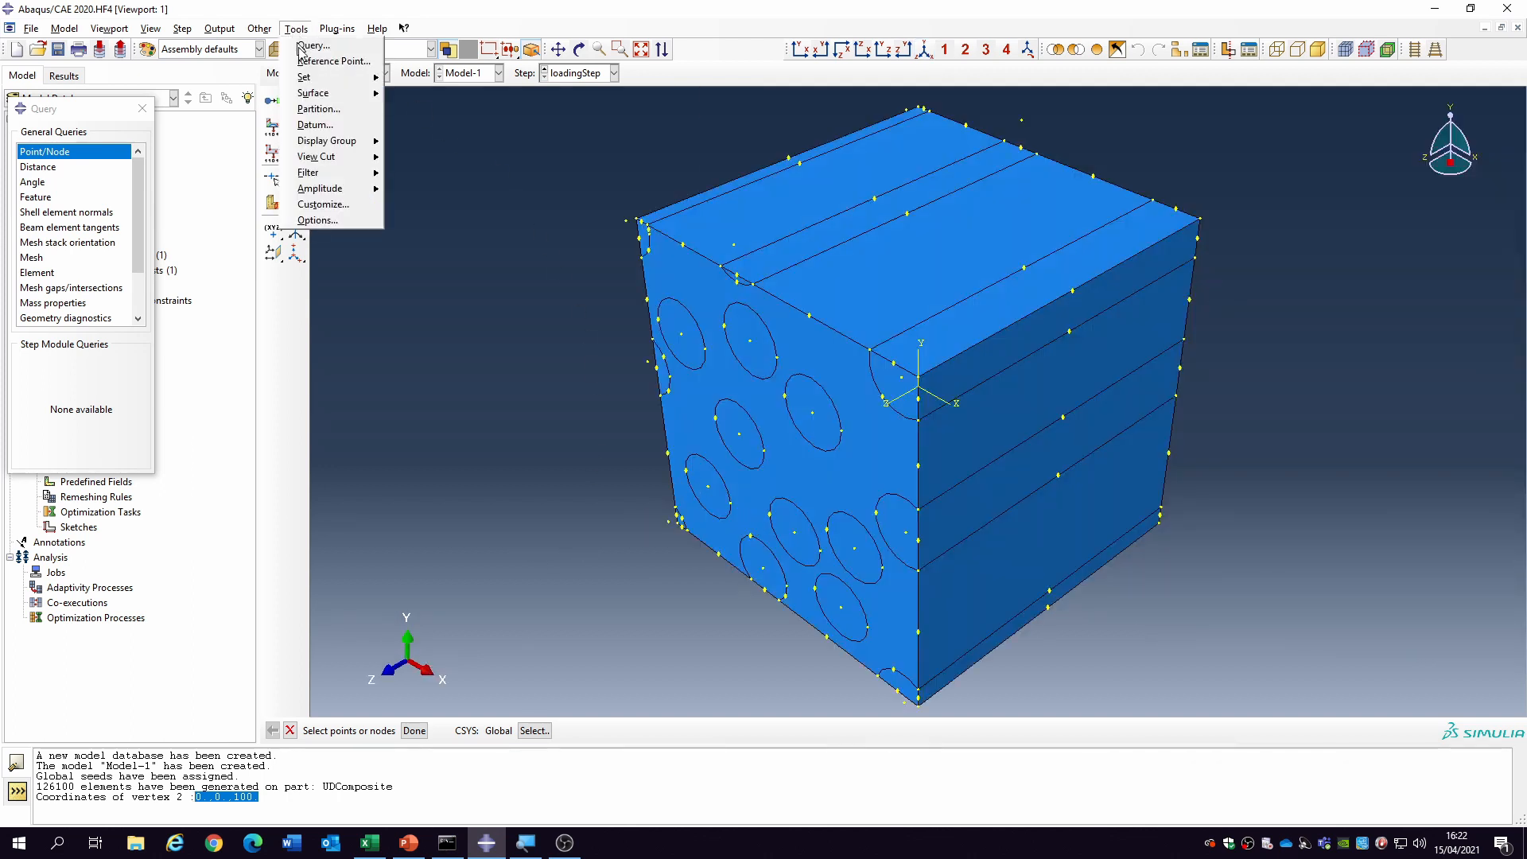
pyautogui.click(314, 61)
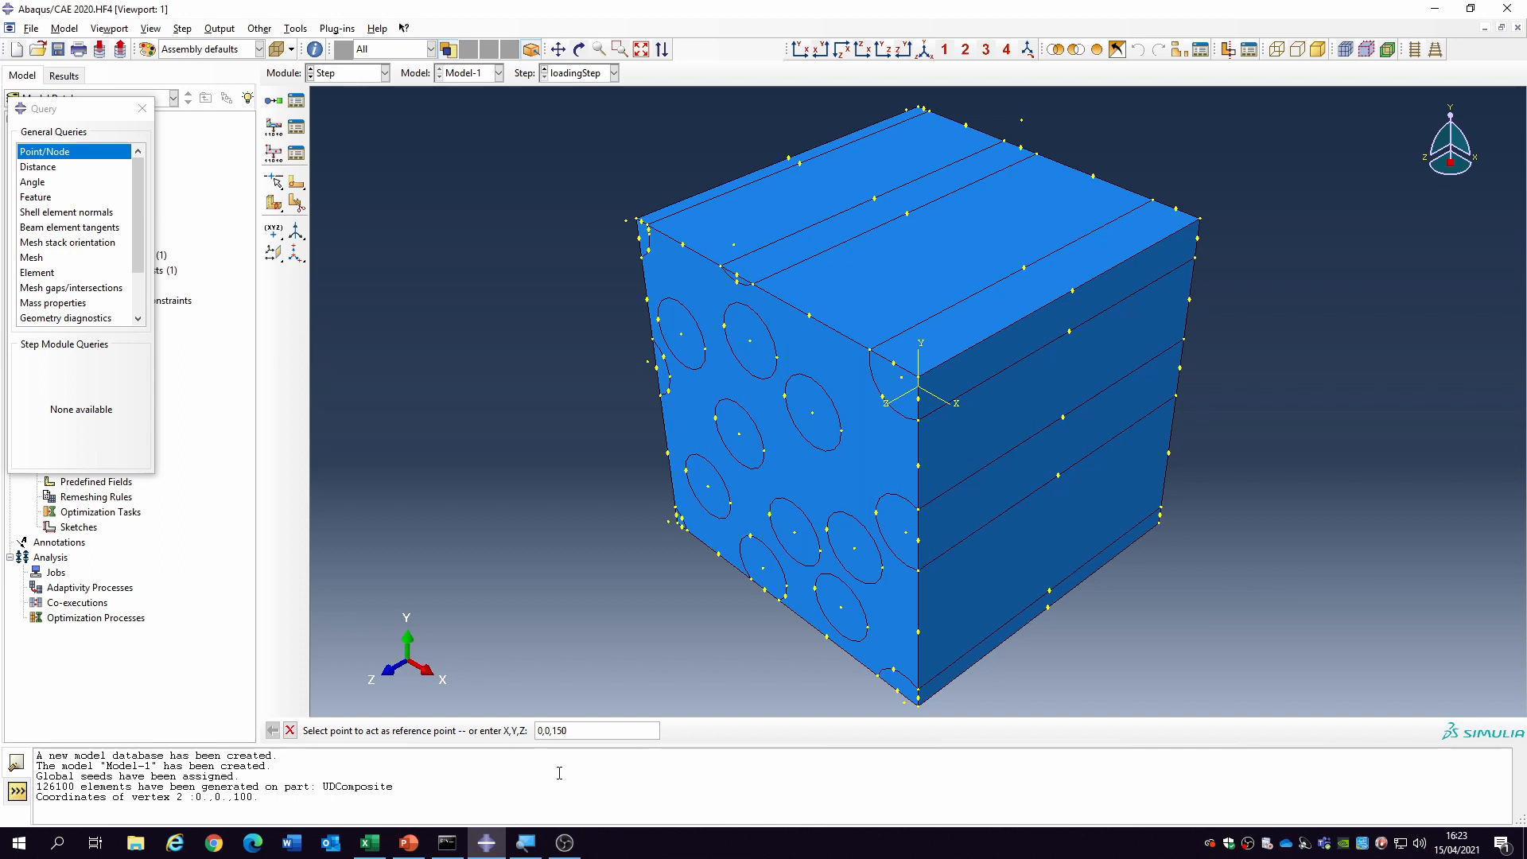
pyautogui.press('Return')
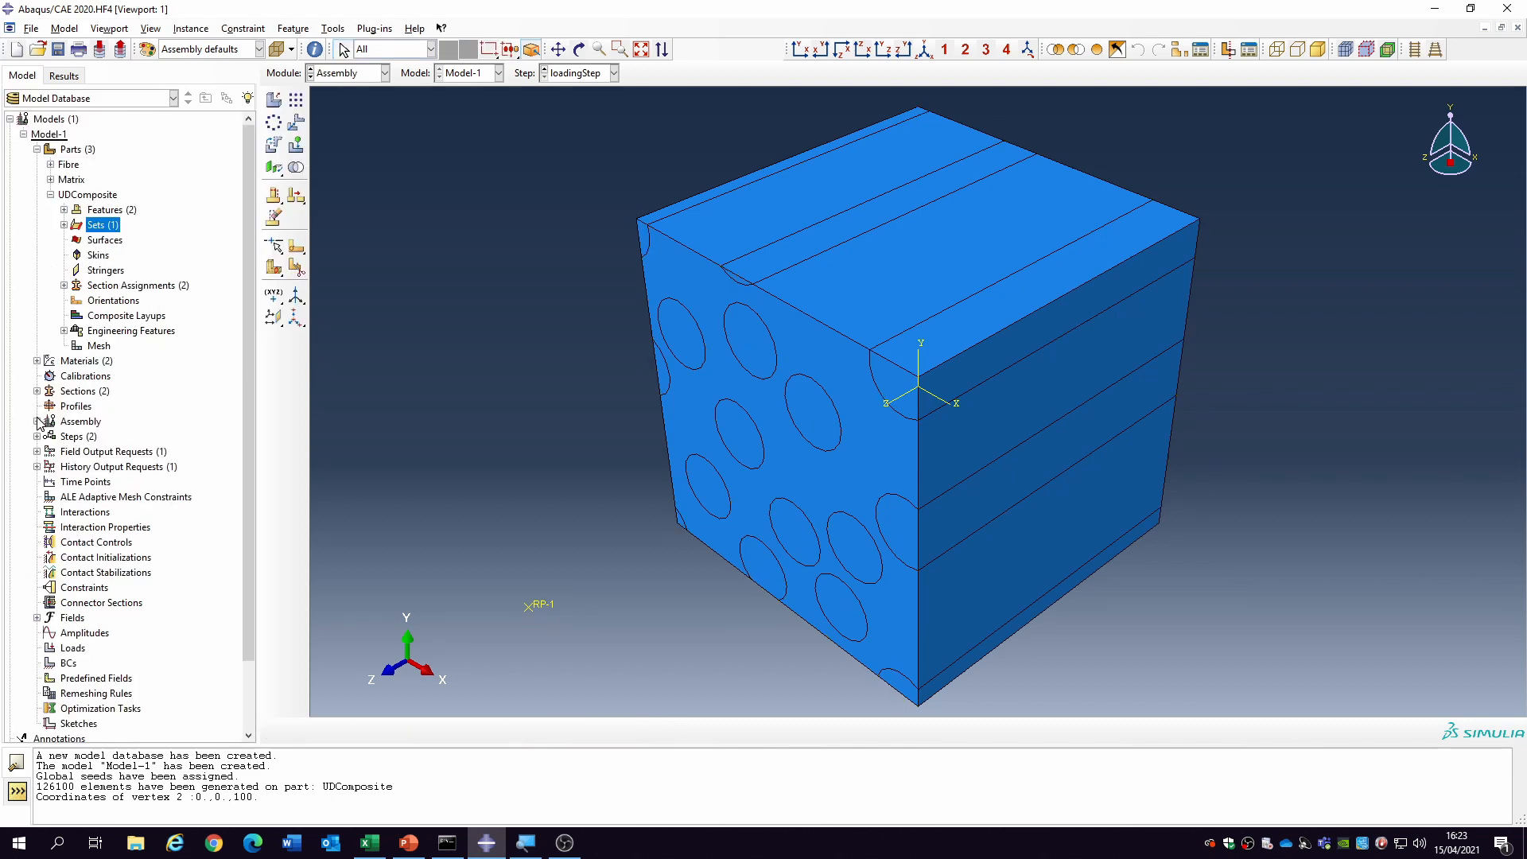
# - Create an assembly geometry set named RPSet containing reference point RP-1, and highlight it to check its contents
pyautogui.click(38, 422)
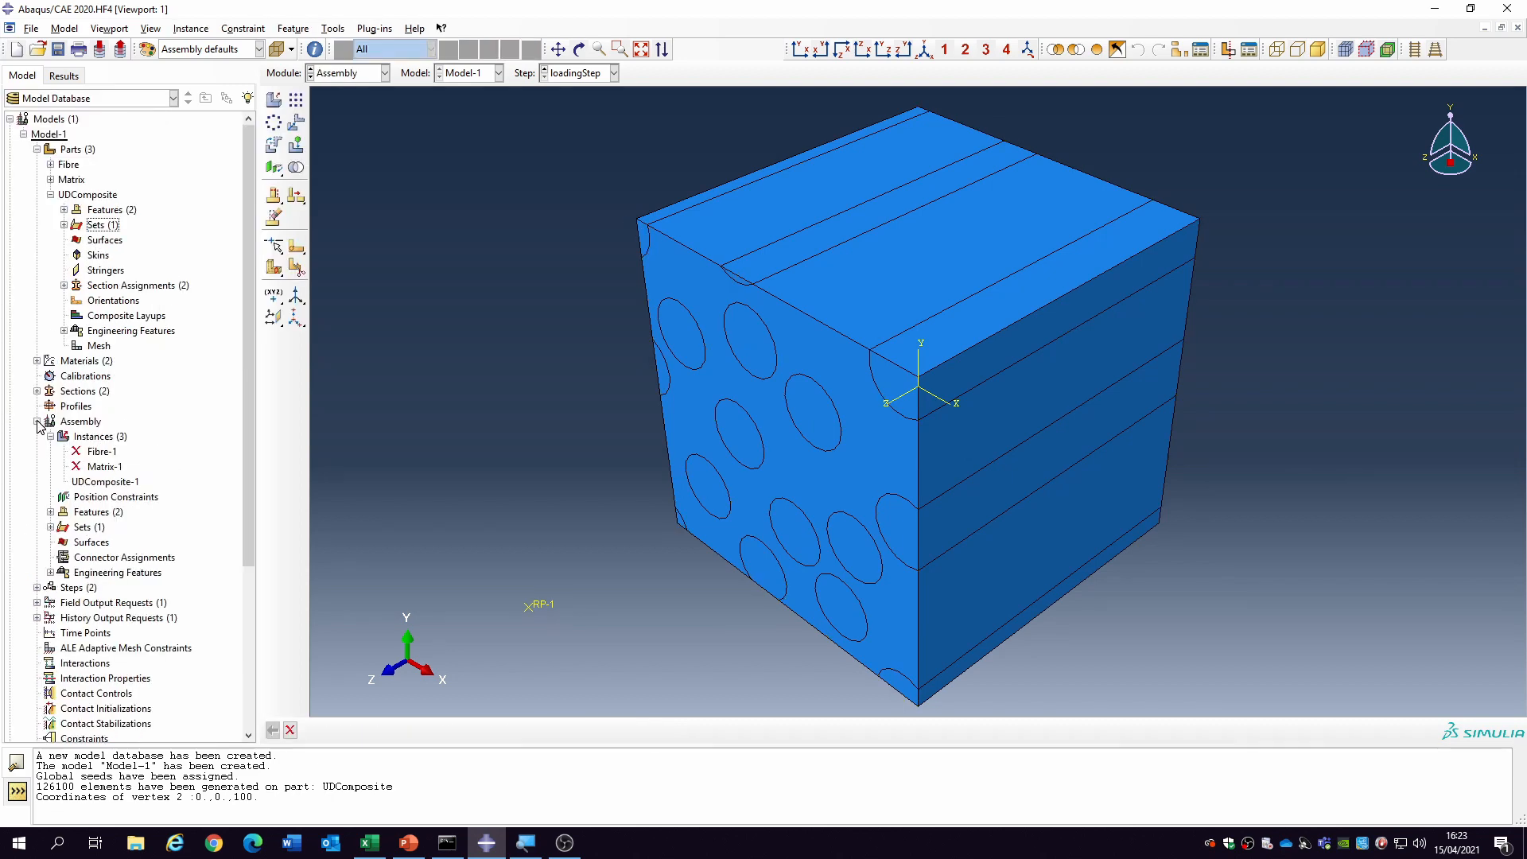
pyautogui.click(51, 513)
pyautogui.doubleClick(84, 558)
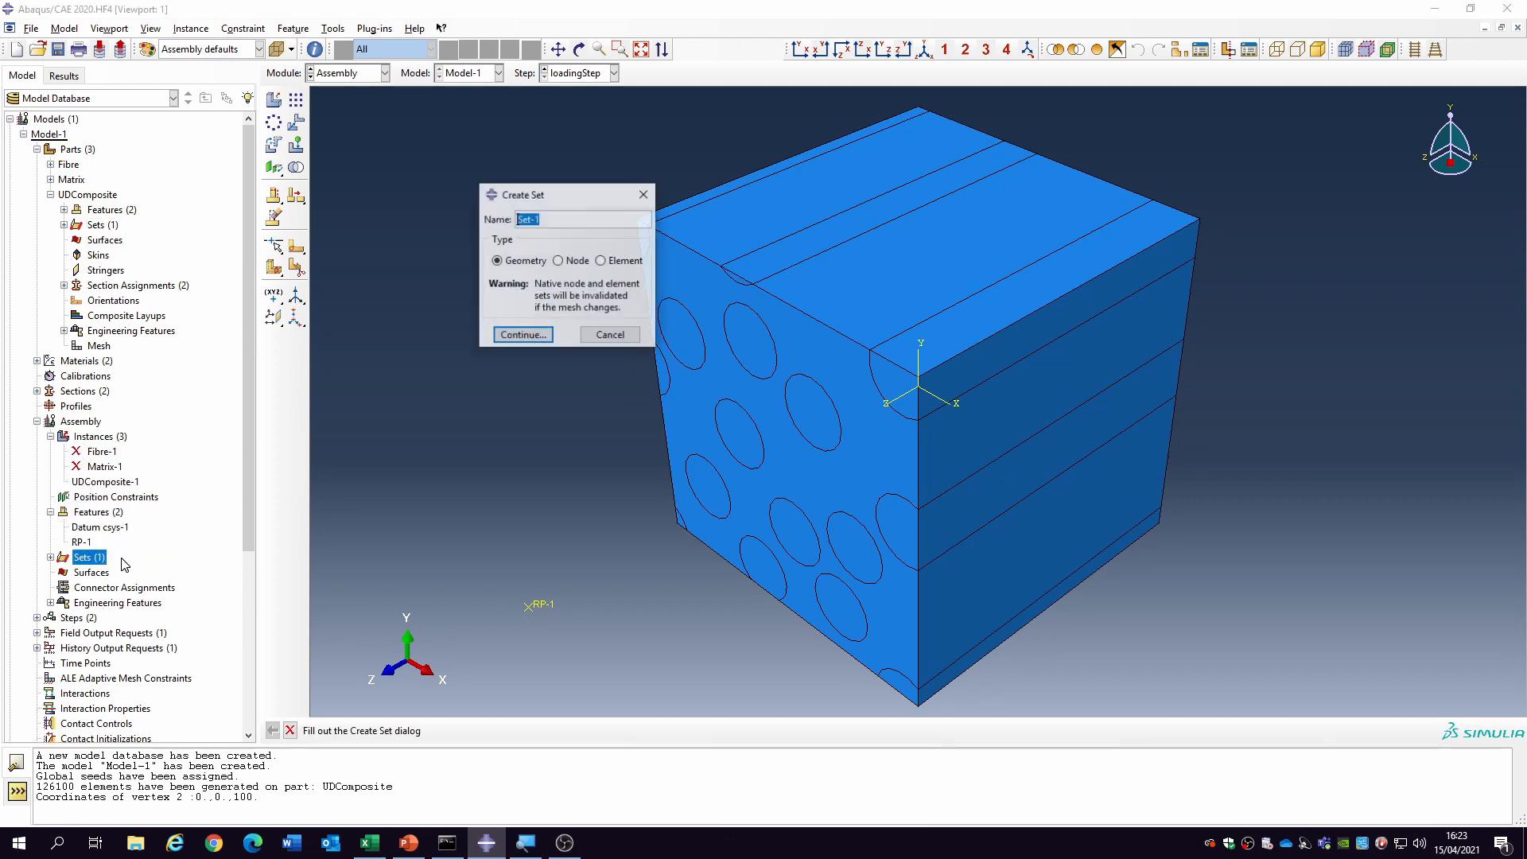
pyautogui.write('RP')
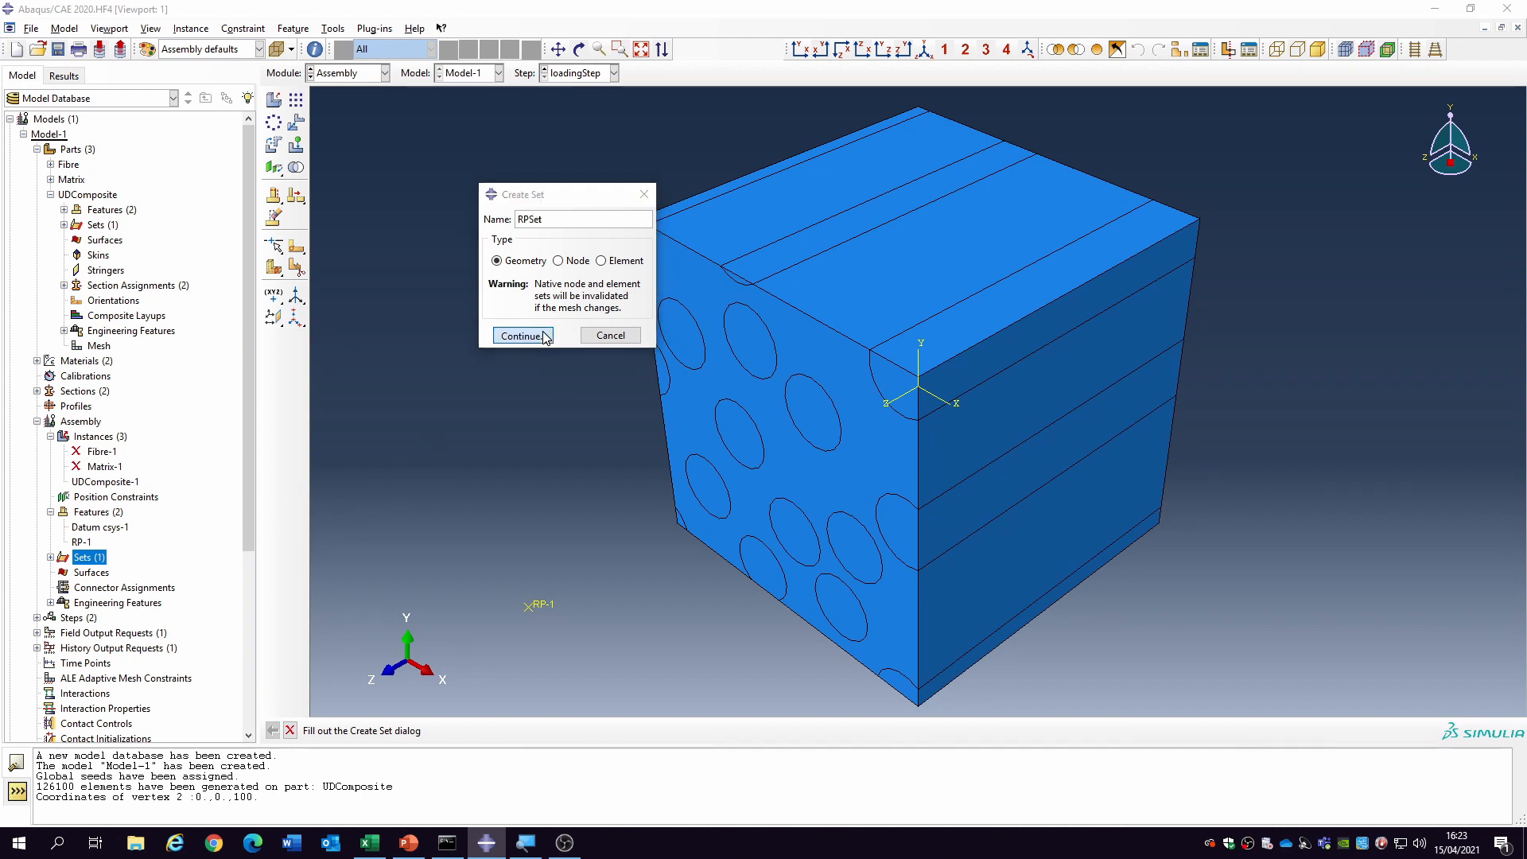
pyautogui.press('Return')
pyautogui.click(538, 609)
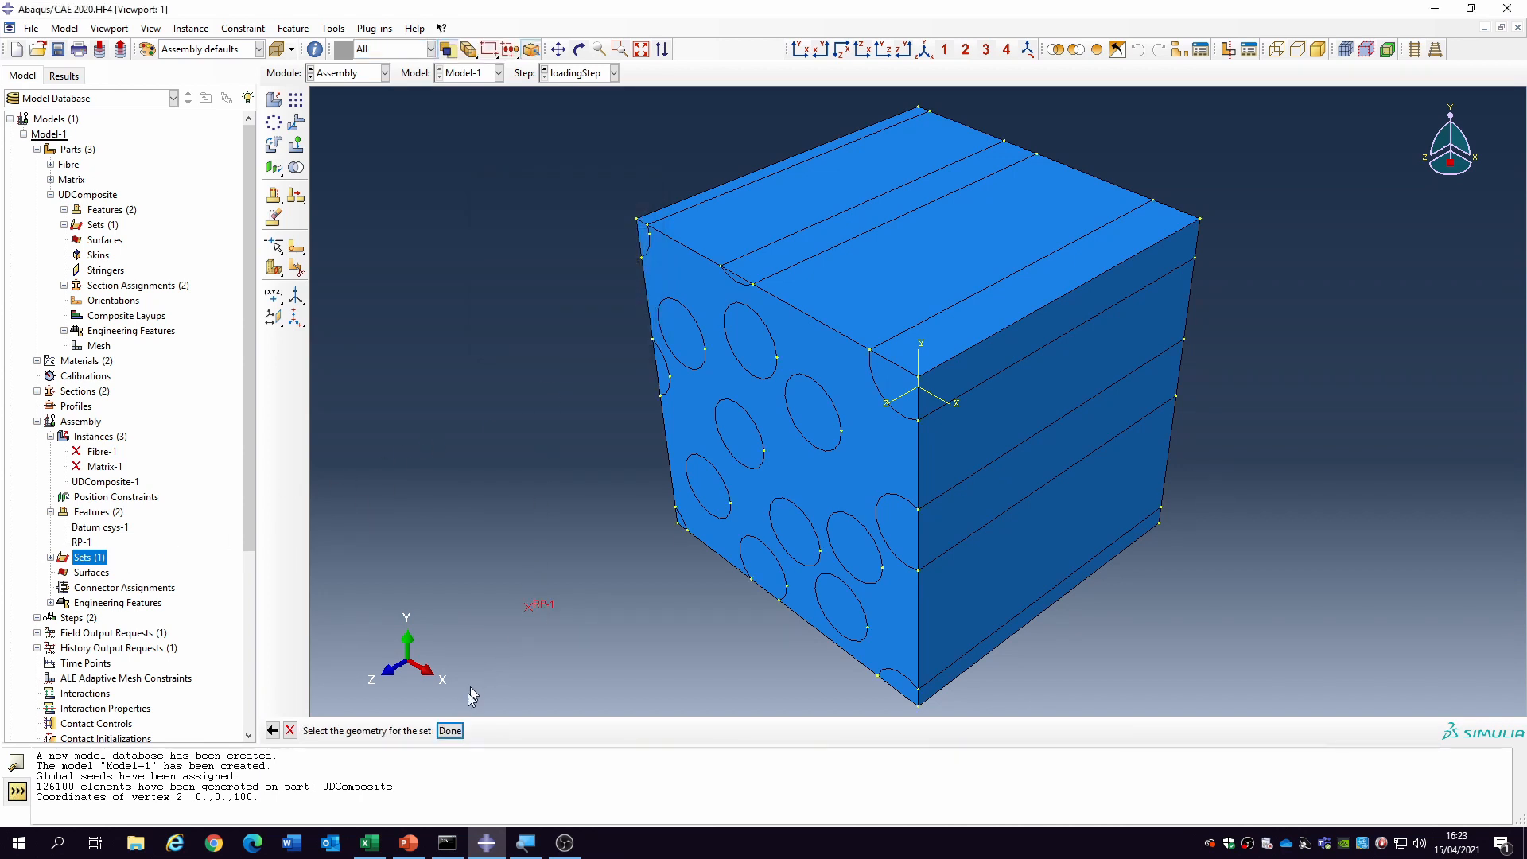
pyautogui.click(449, 730)
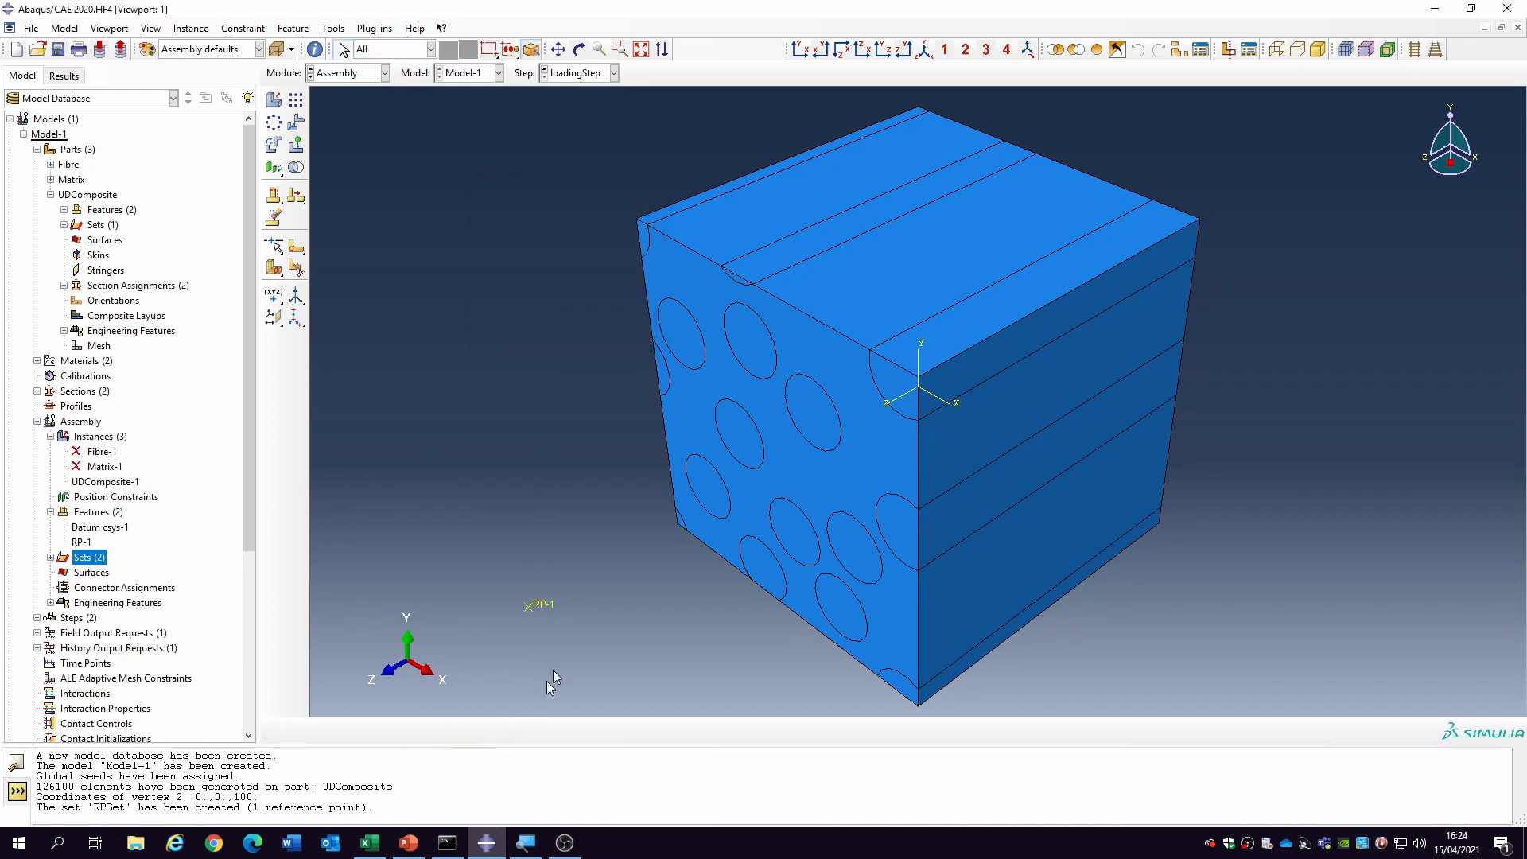
pyautogui.click(50, 557)
pyautogui.click(83, 572)
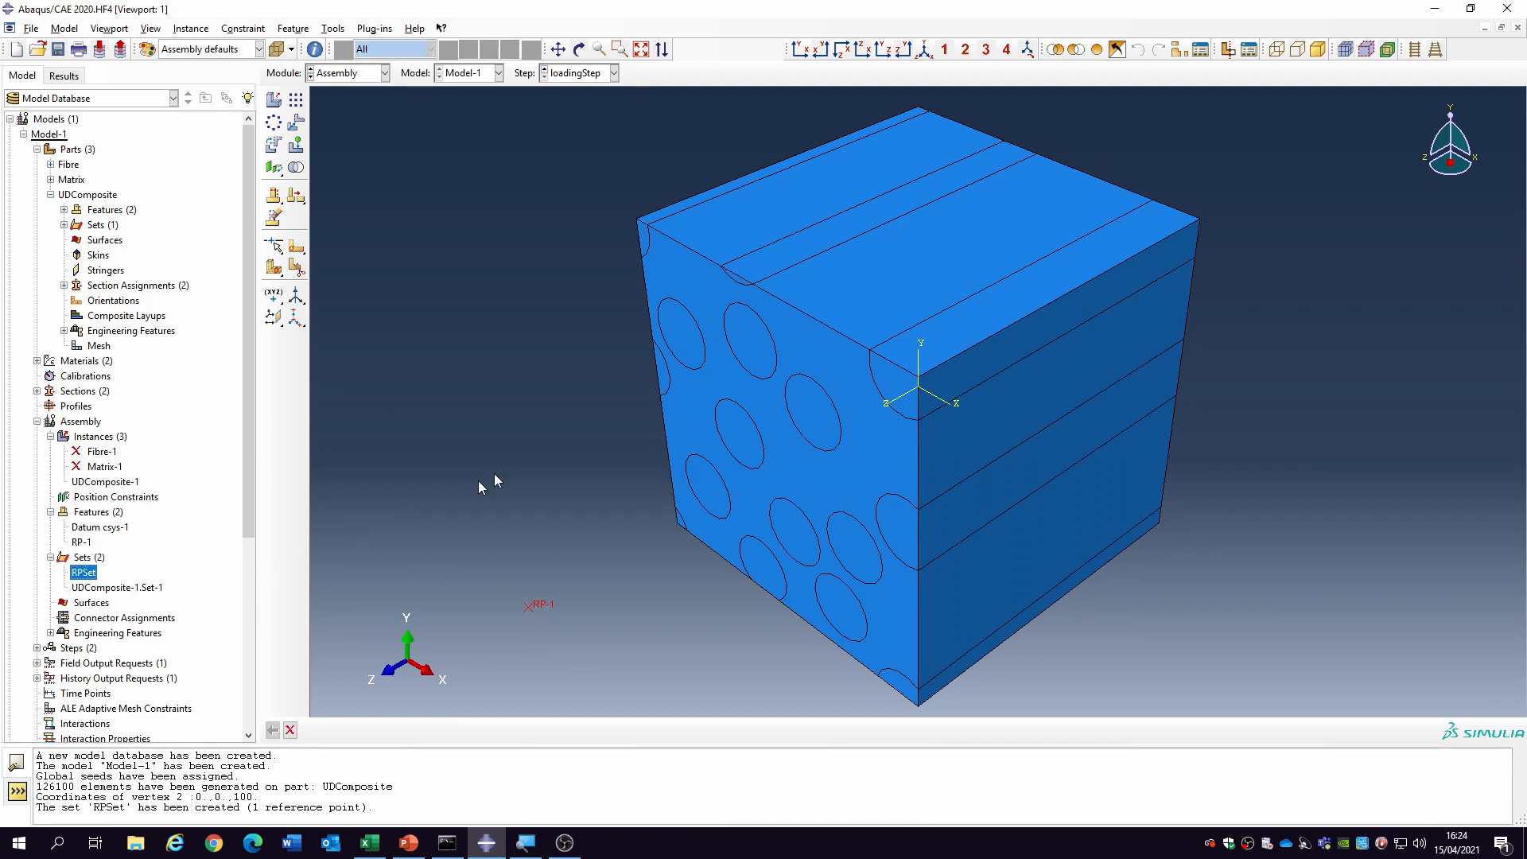
pyautogui.doubleClick(87, 557)
pyautogui.write('ZFront')
pyautogui.click(525, 333)
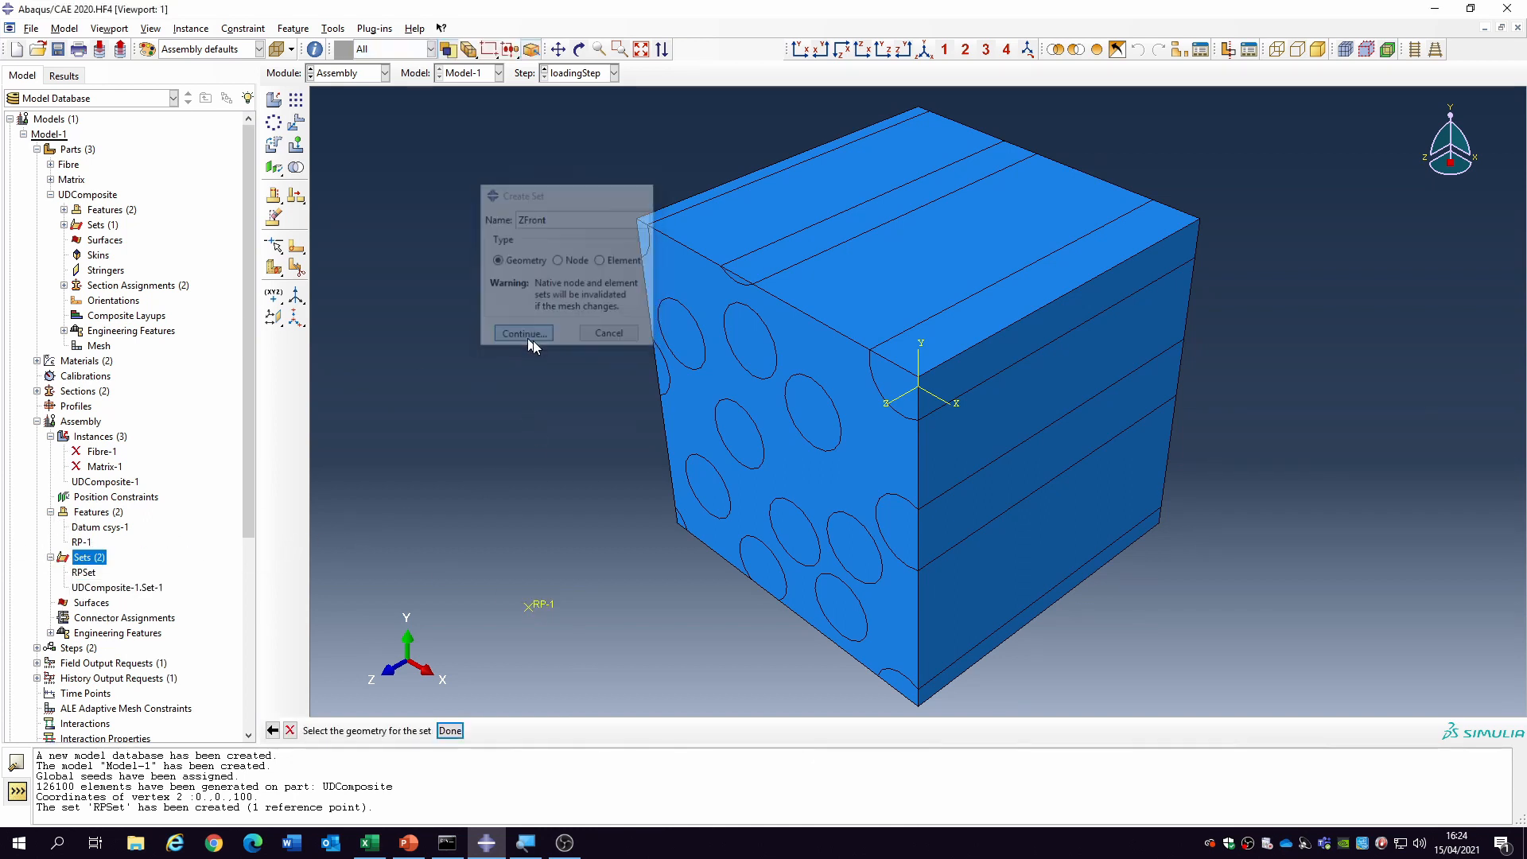
pyautogui.click(712, 426)
pyautogui.click(714, 426)
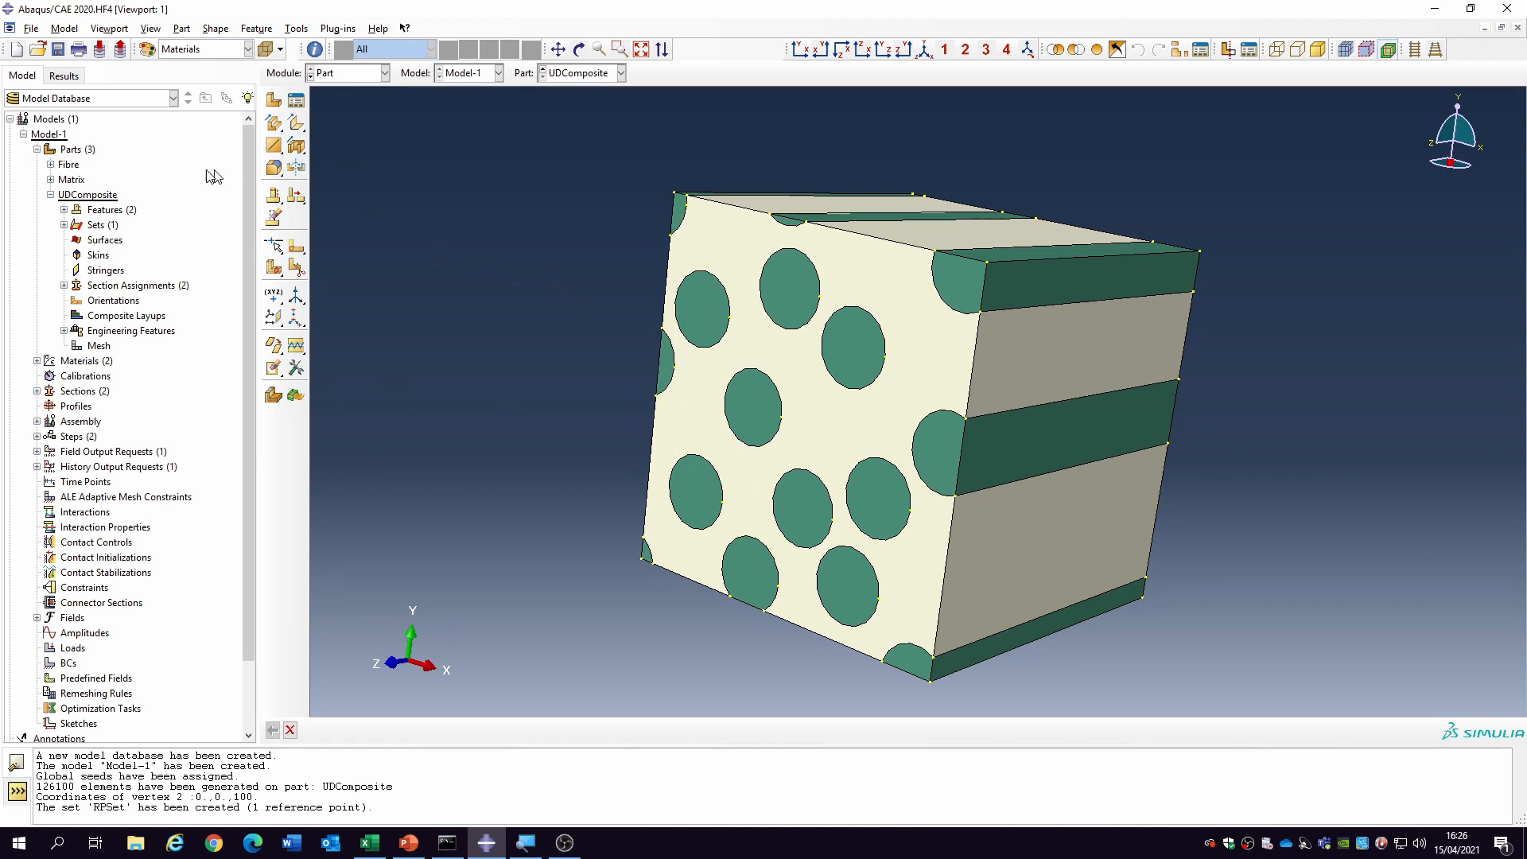
# - Create a geometry set named ZFront on the UDComposite part from the matrix and fibre faces on the cube's front Z side
pyautogui.click(88, 195)
pyautogui.doubleClick(101, 225)
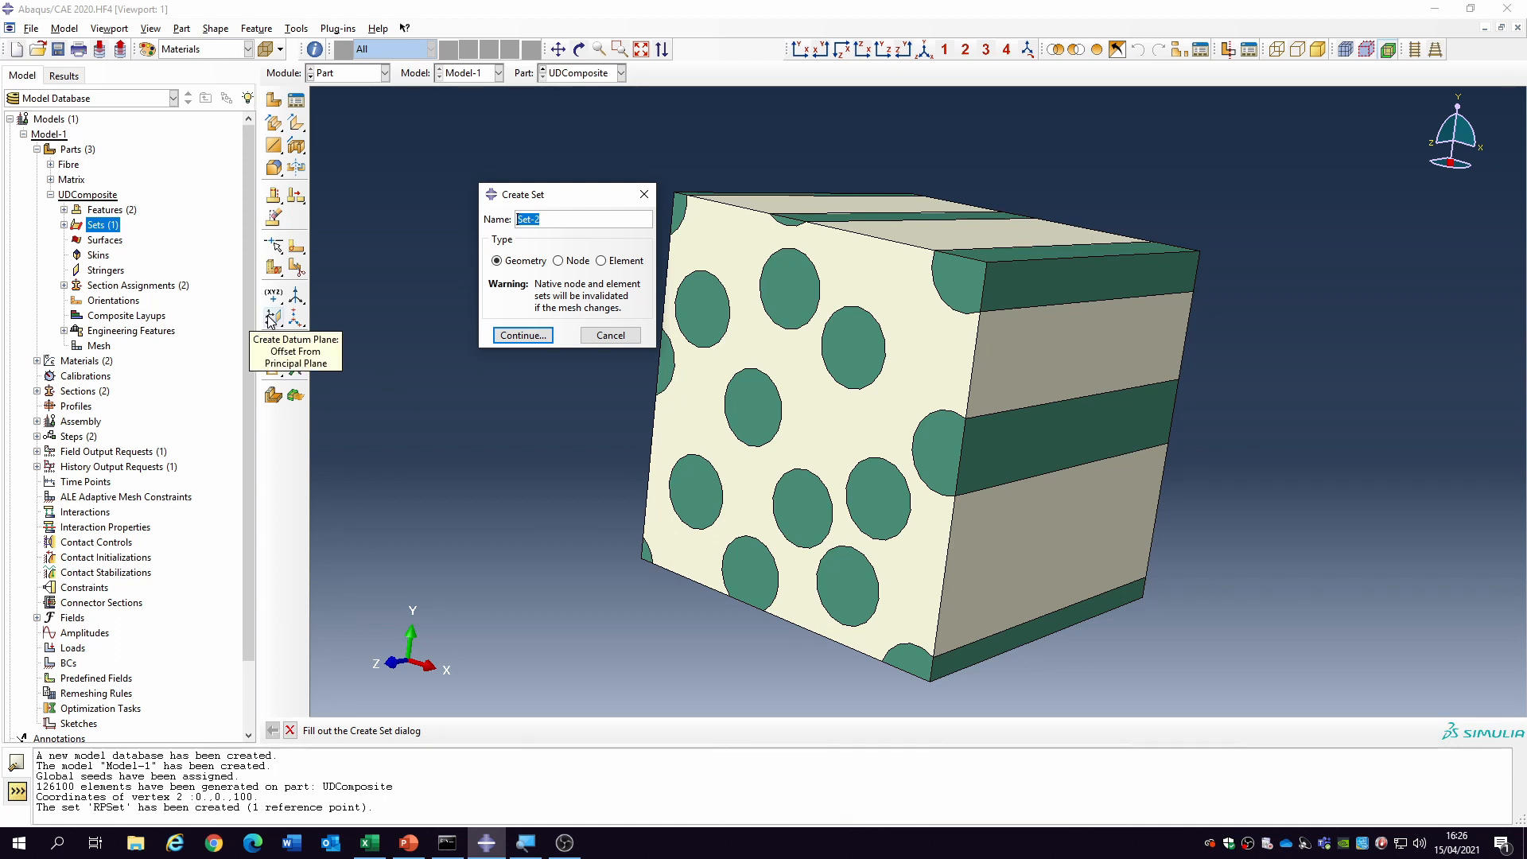
pyautogui.write('ZFront')
pyautogui.click(523, 335)
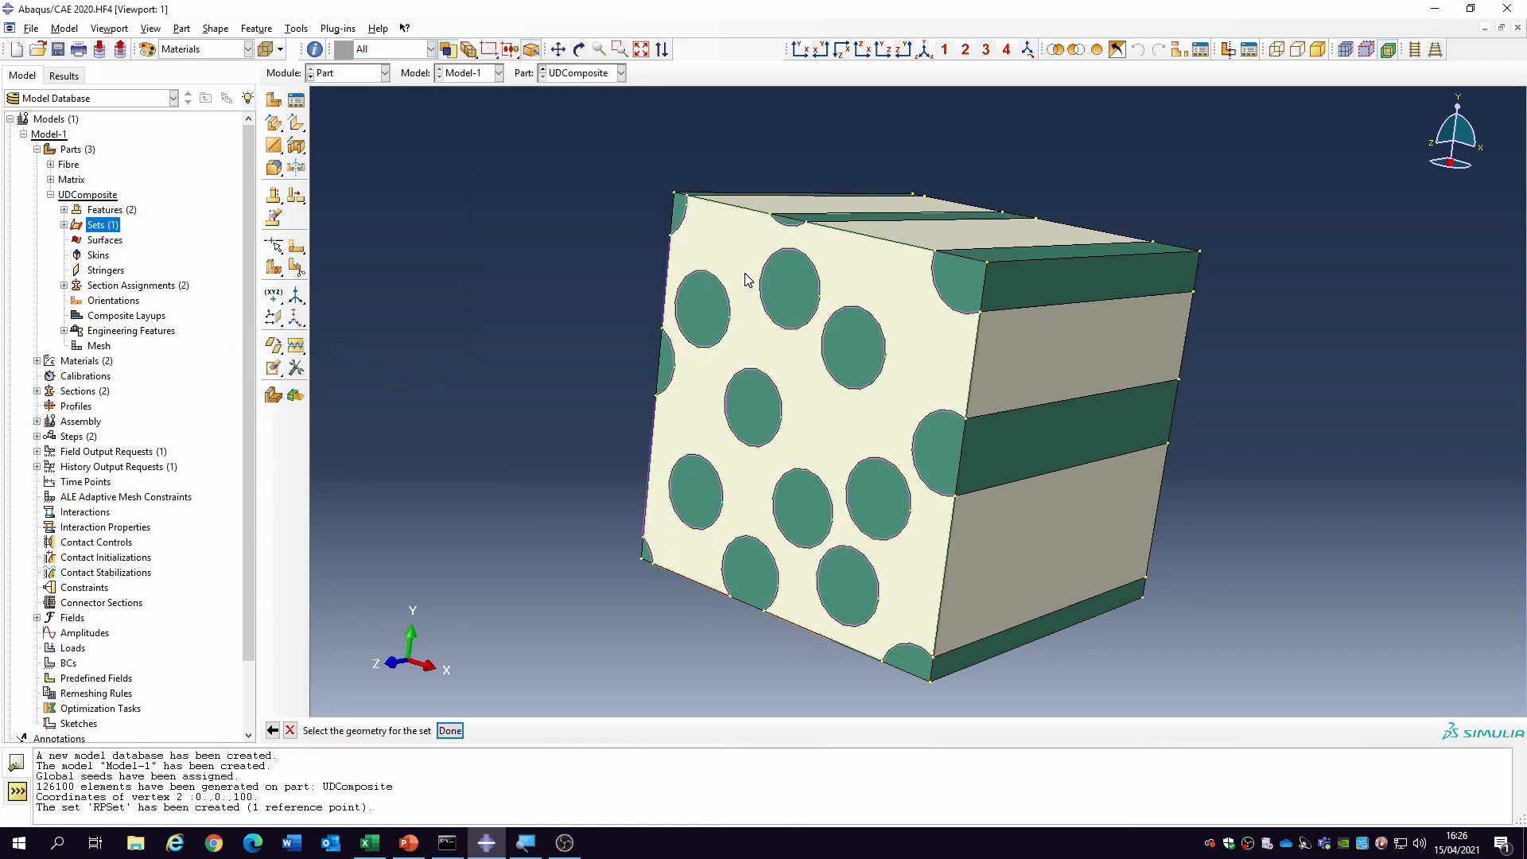
pyautogui.click(746, 281)
pyautogui.keyDown('shift'); pyautogui.click(677, 210); pyautogui.keyUp('shift')
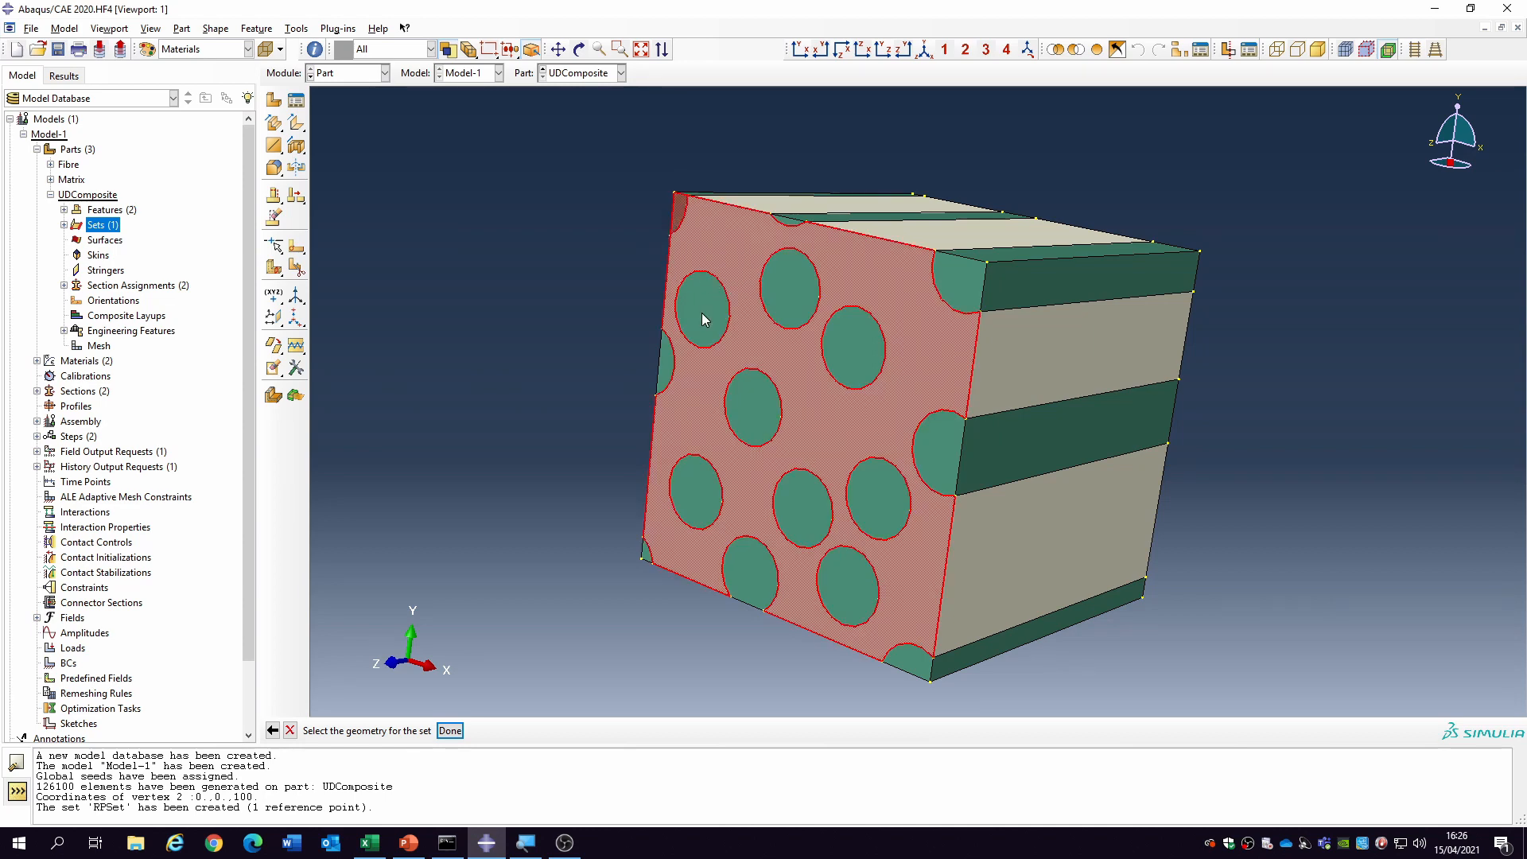
pyautogui.keyDown('shift'); pyautogui.click(668, 371); pyautogui.keyUp('shift')
pyautogui.keyDown('shift'); pyautogui.click(751, 413); pyautogui.keyUp('shift')
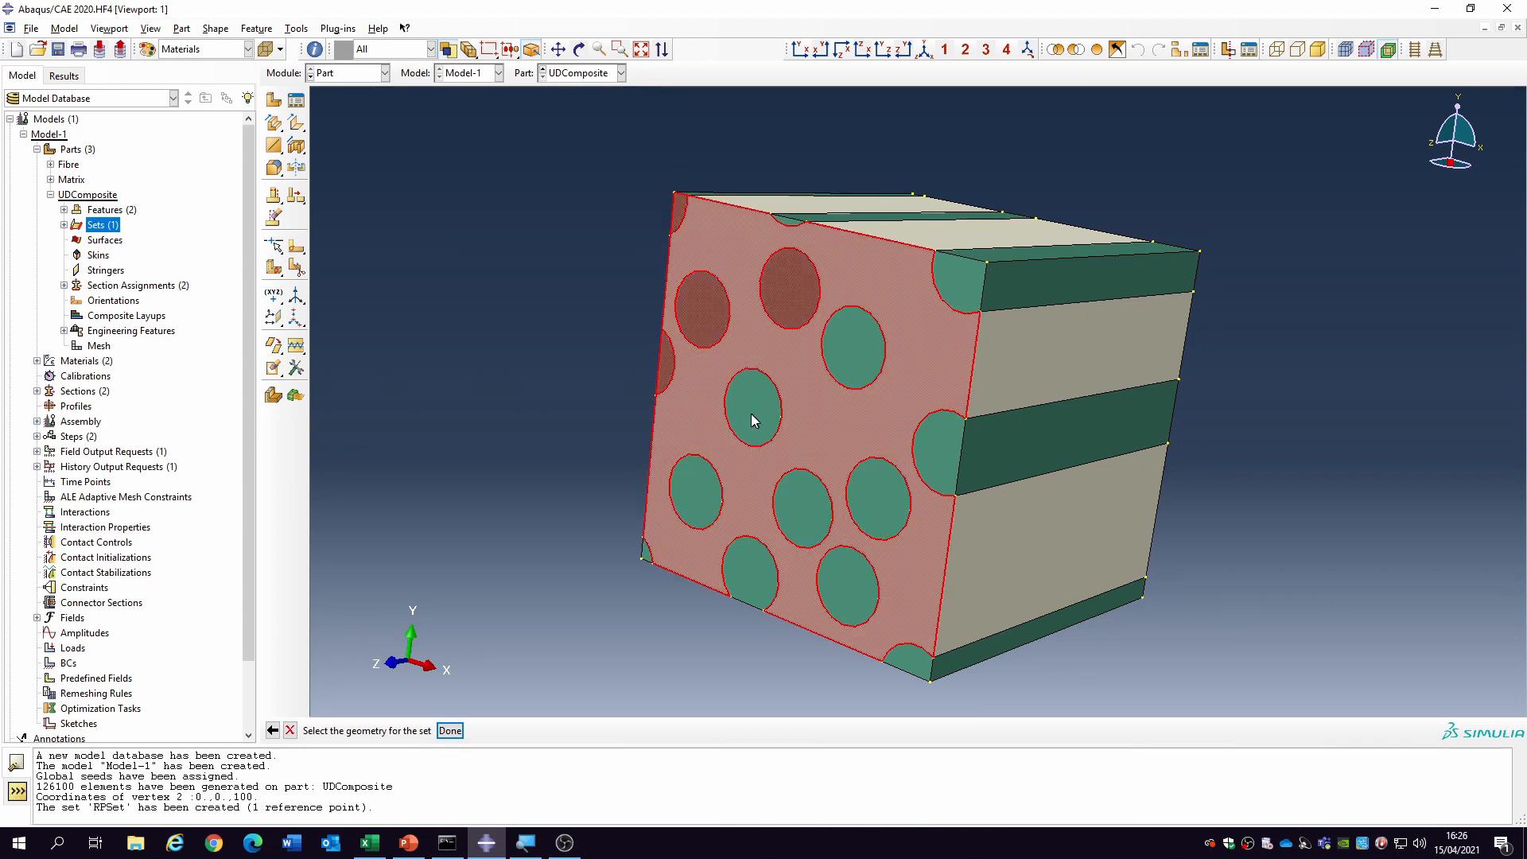
pyautogui.keyDown('shift'); pyautogui.click(698, 497); pyautogui.keyUp('shift')
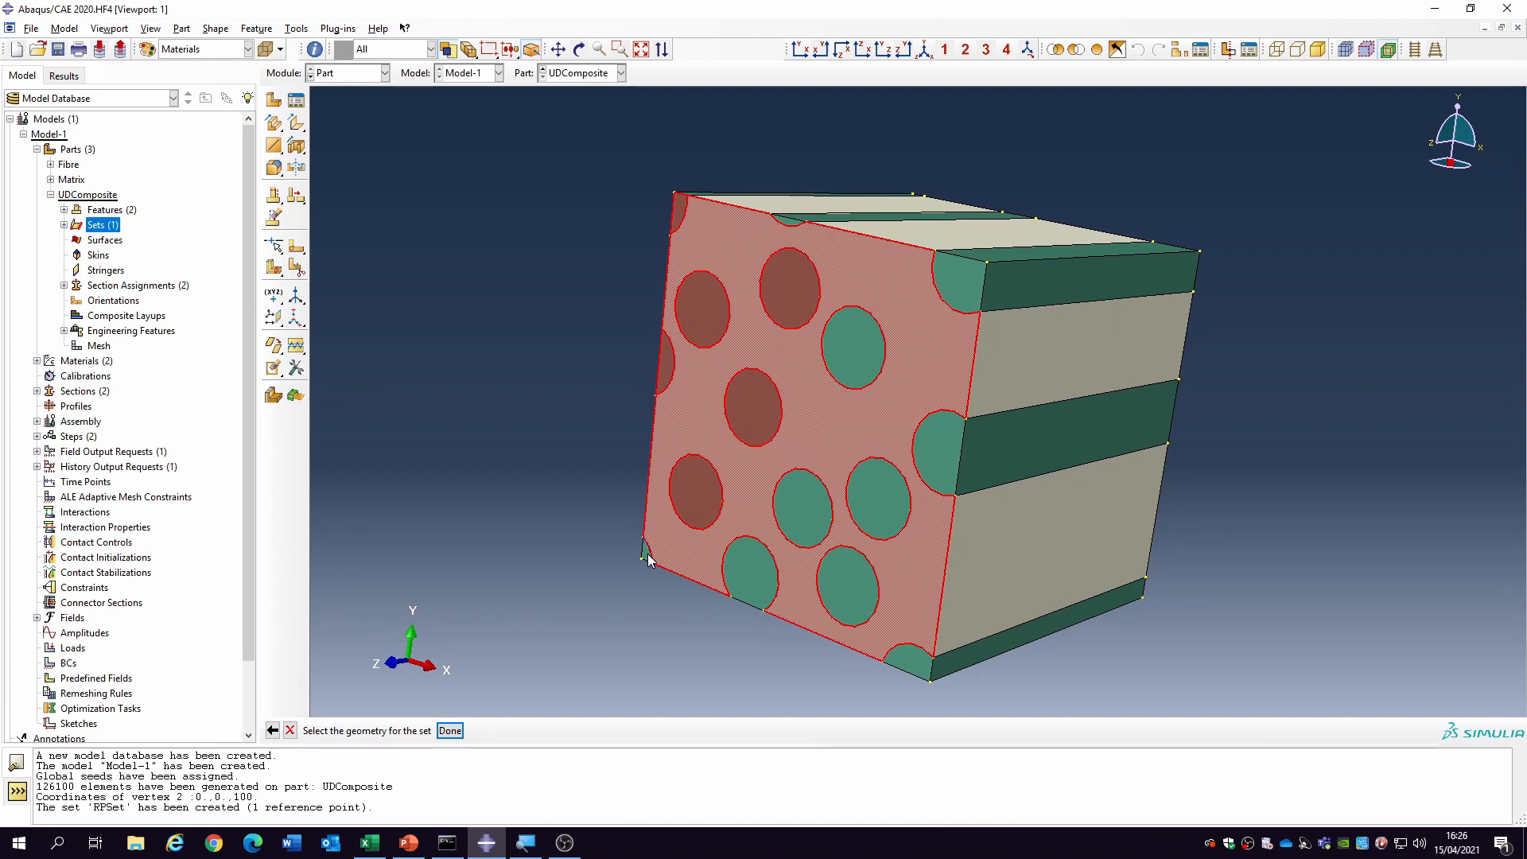
pyautogui.keyDown('shift'); pyautogui.click(647, 553); pyautogui.keyUp('shift')
pyautogui.keyDown('shift'); pyautogui.click(732, 570); pyautogui.keyUp('shift')
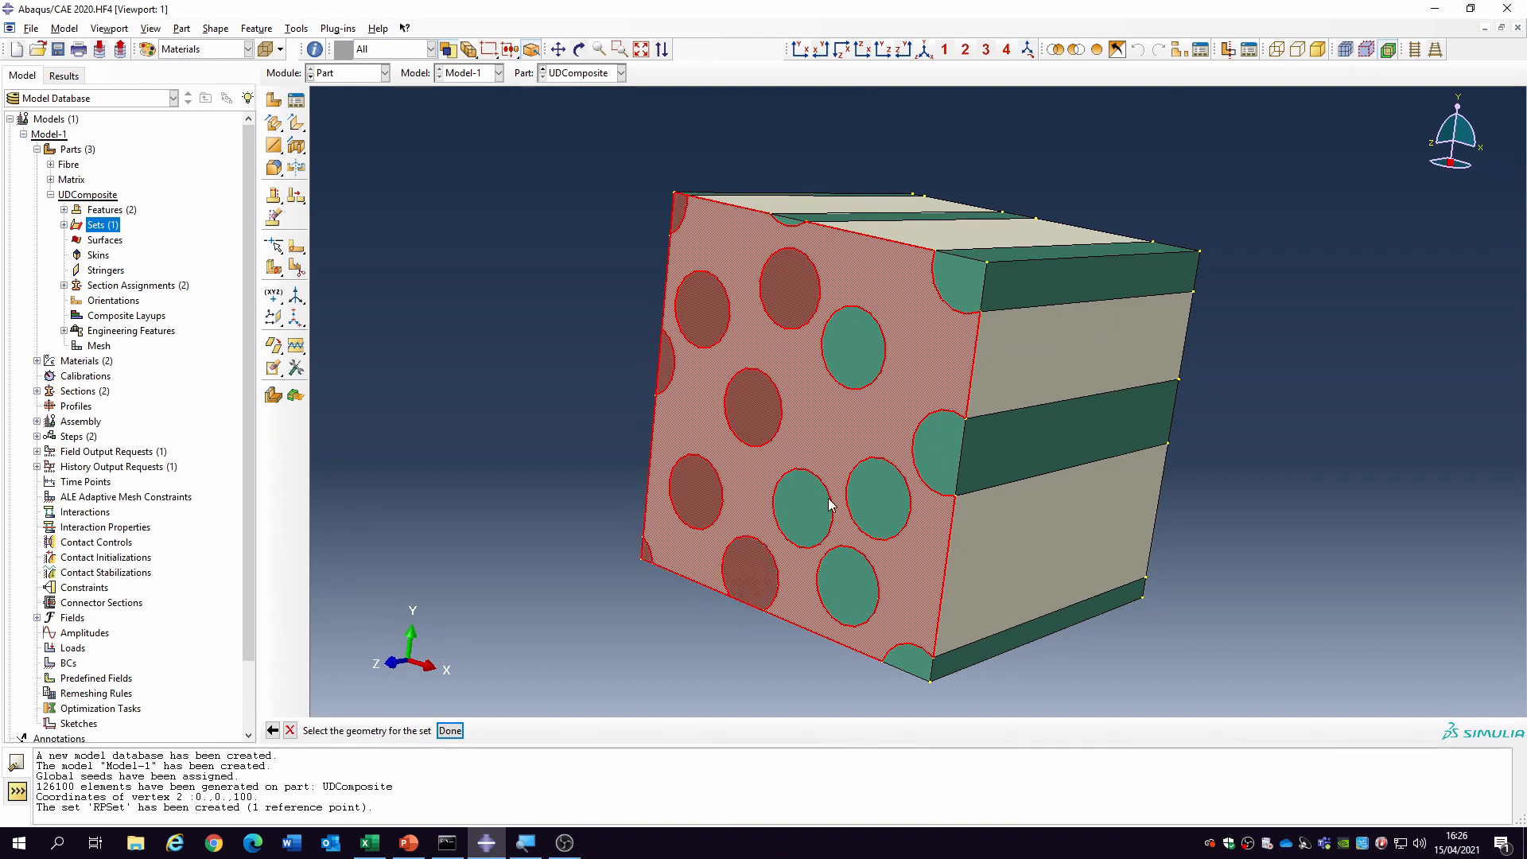
pyautogui.keyDown('shift'); pyautogui.click(848, 588); pyautogui.keyUp('shift')
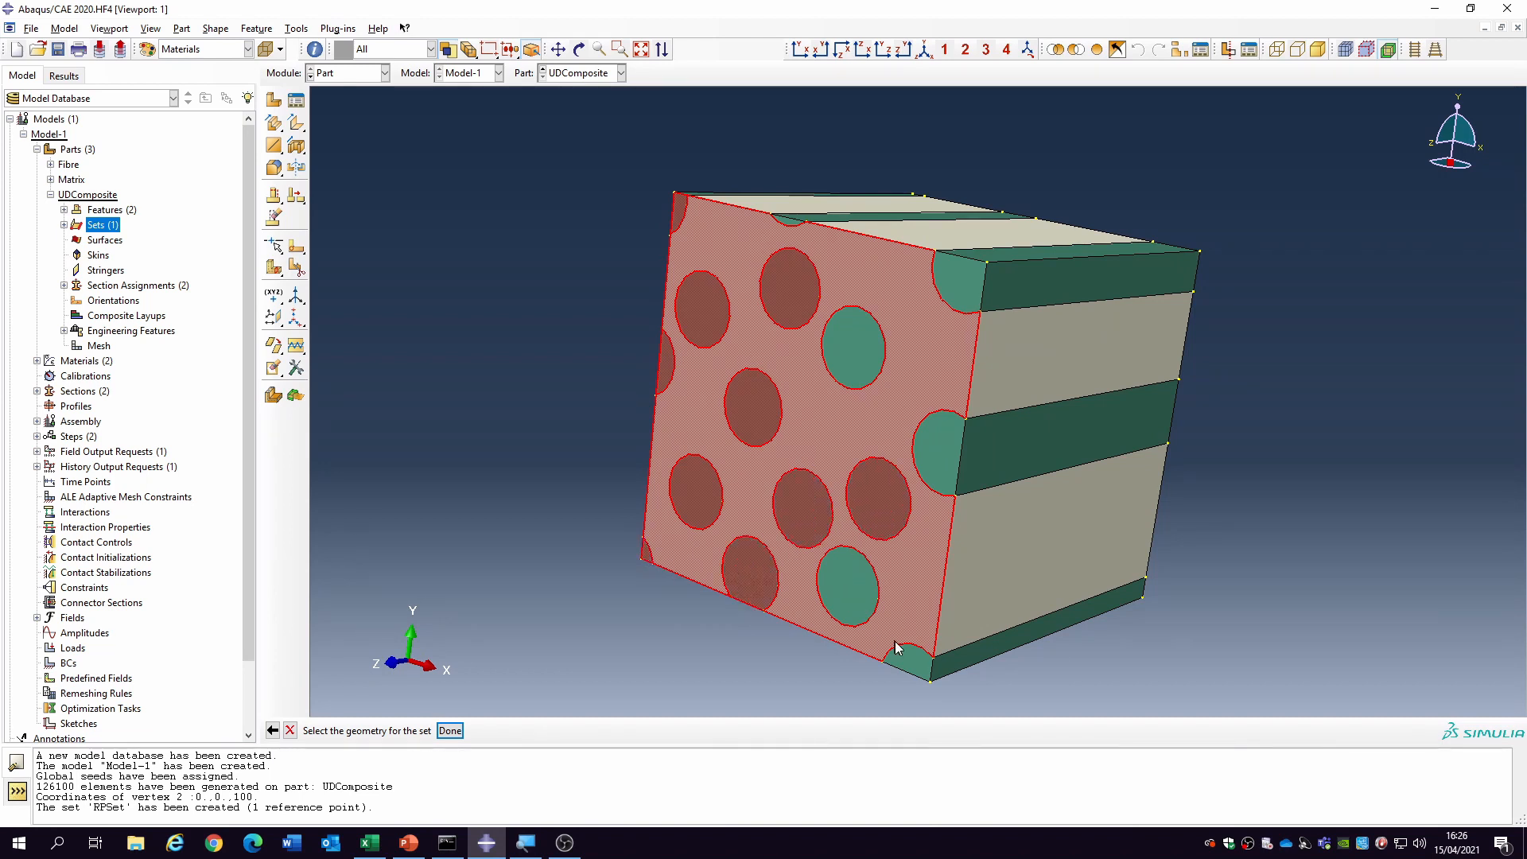
pyautogui.keyDown('shift'); pyautogui.click(908, 660); pyautogui.keyUp('shift')
pyautogui.keyDown('shift'); pyautogui.click(959, 455); pyautogui.keyUp('shift')
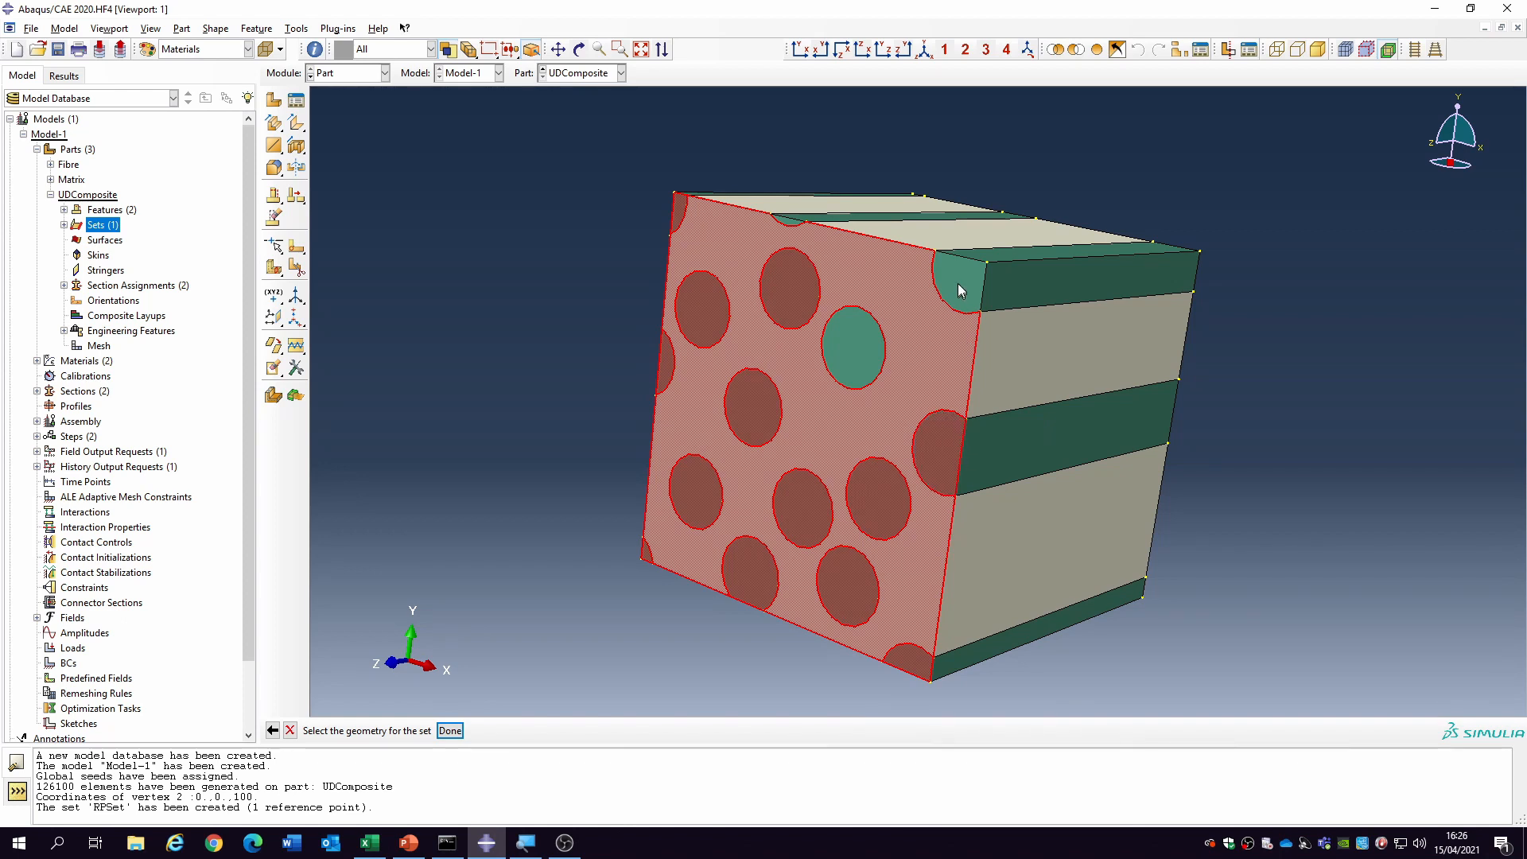
pyautogui.keyDown('shift'); pyautogui.click(964, 291); pyautogui.keyUp('shift')
pyautogui.keyDown('shift'); pyautogui.click(865, 356); pyautogui.keyUp('shift')
pyautogui.click(450, 730)
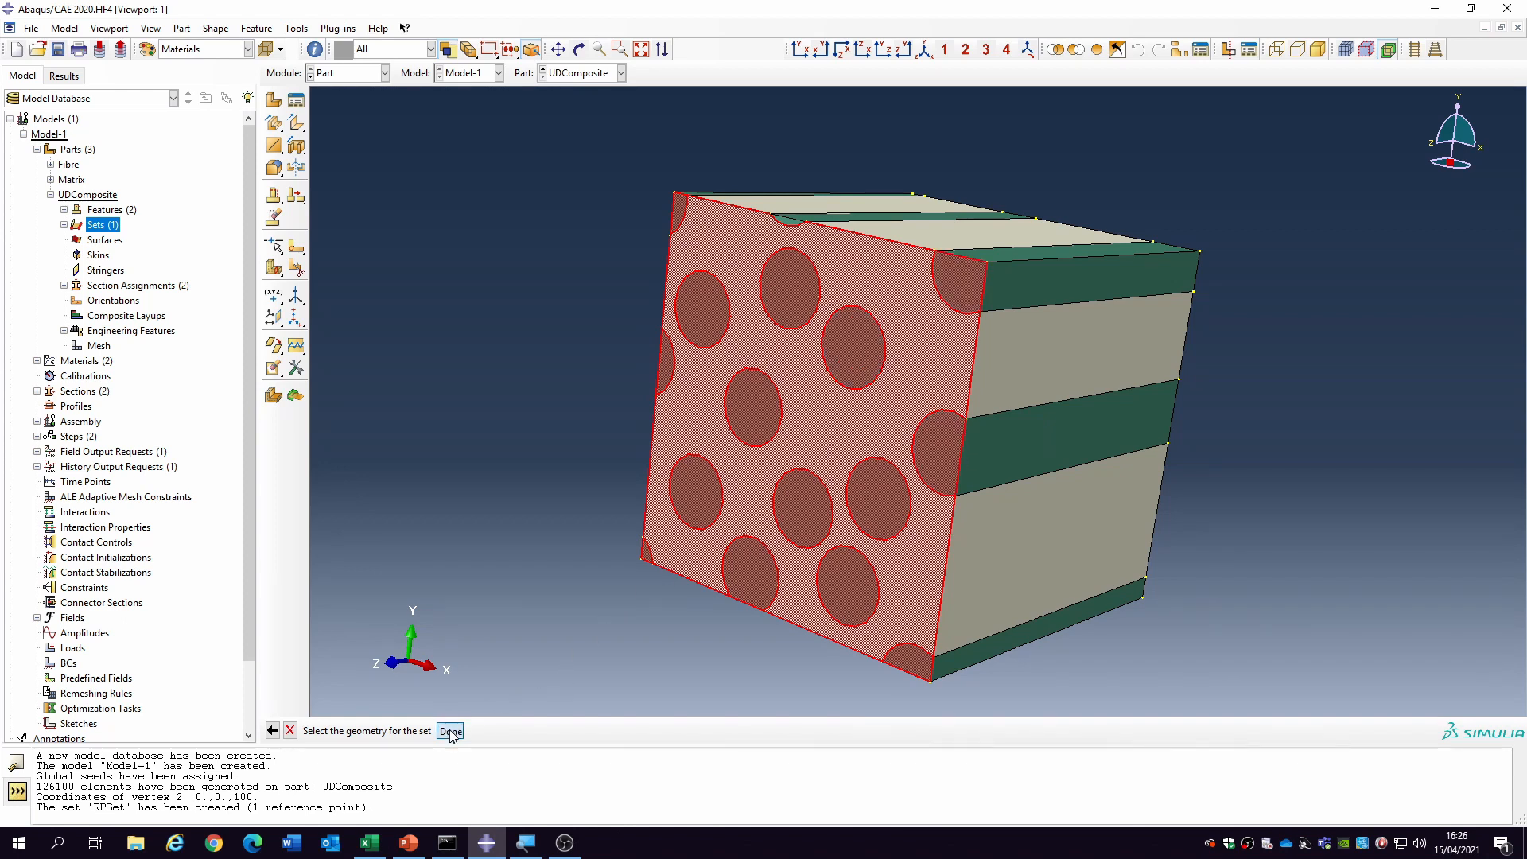
# - Highlight the part sets ZFront and Set-1 to check which geometry each contains
pyautogui.click(65, 226)
pyautogui.click(100, 255)
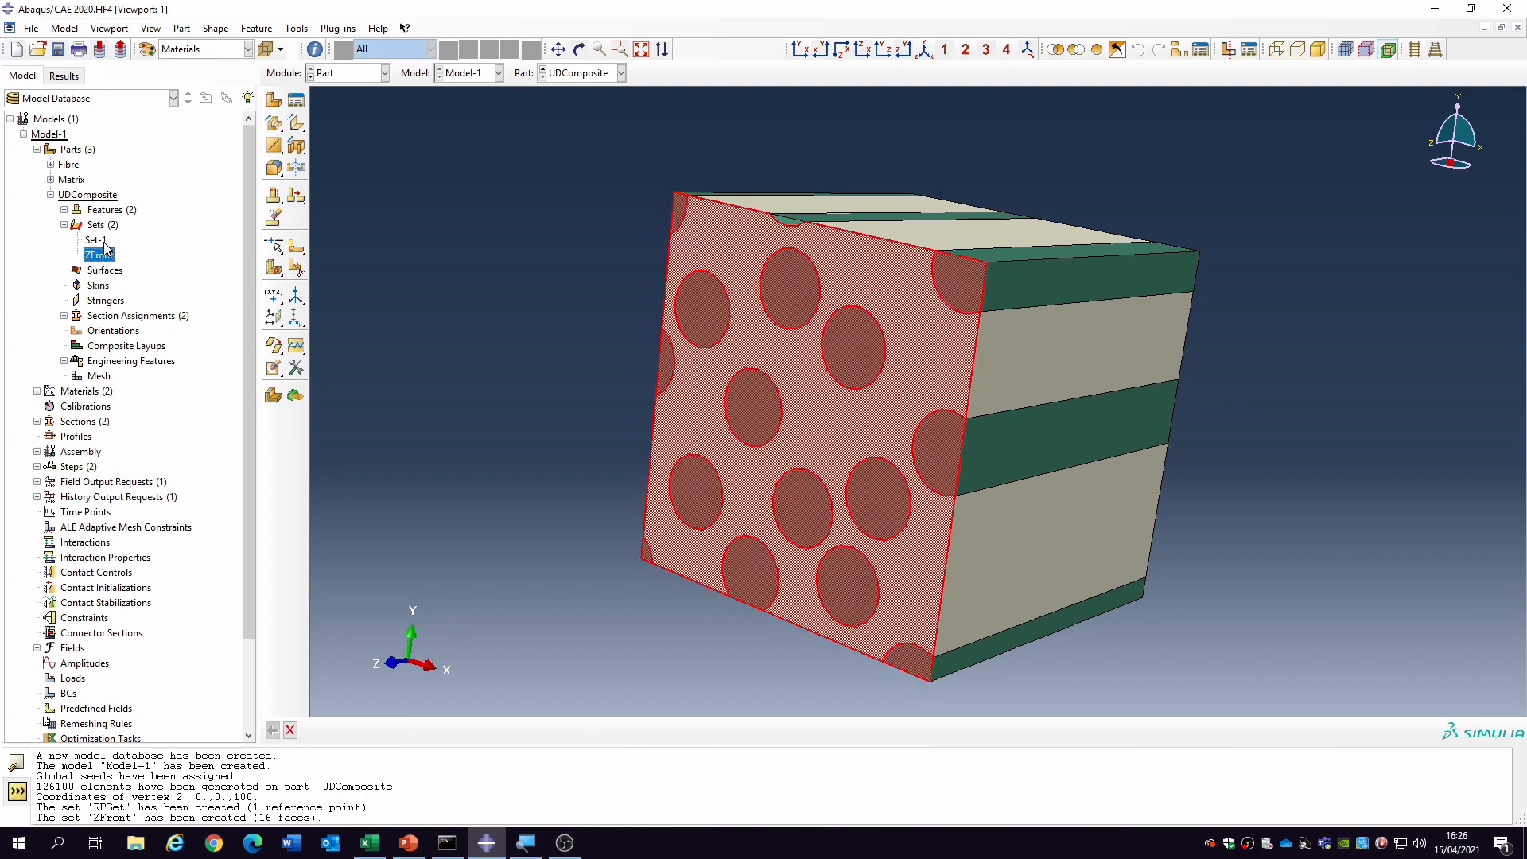
pyautogui.doubleClick(96, 240)
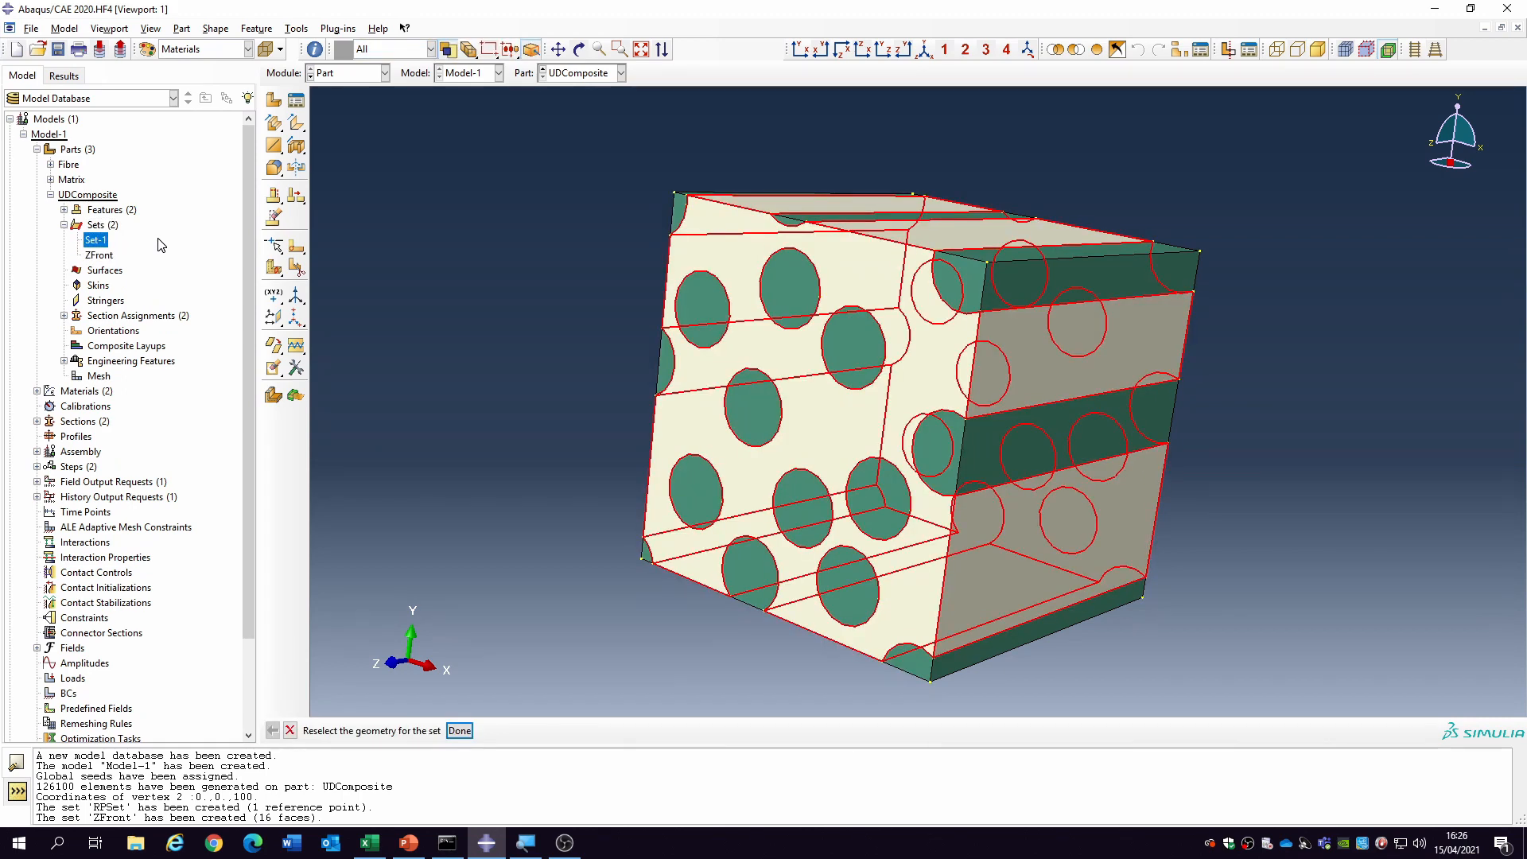
pyautogui.doubleClick(101, 227)
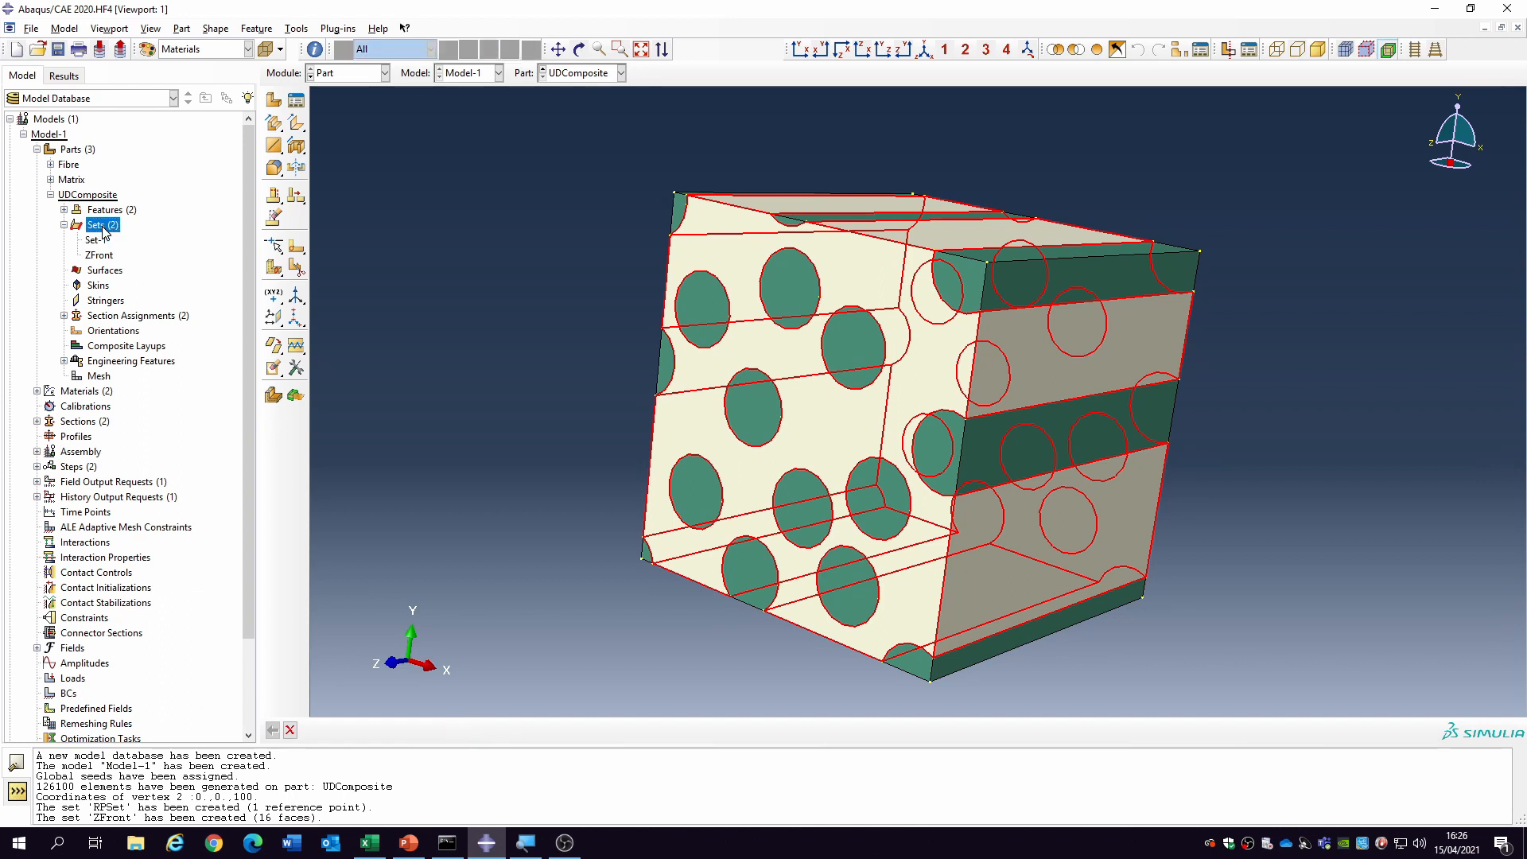
# - Create a geometry set named ZBack on the part from the matrix and fibre faces on the cube's rear Z side
pyautogui.doubleClick(96, 226)
pyautogui.write('ZBack')
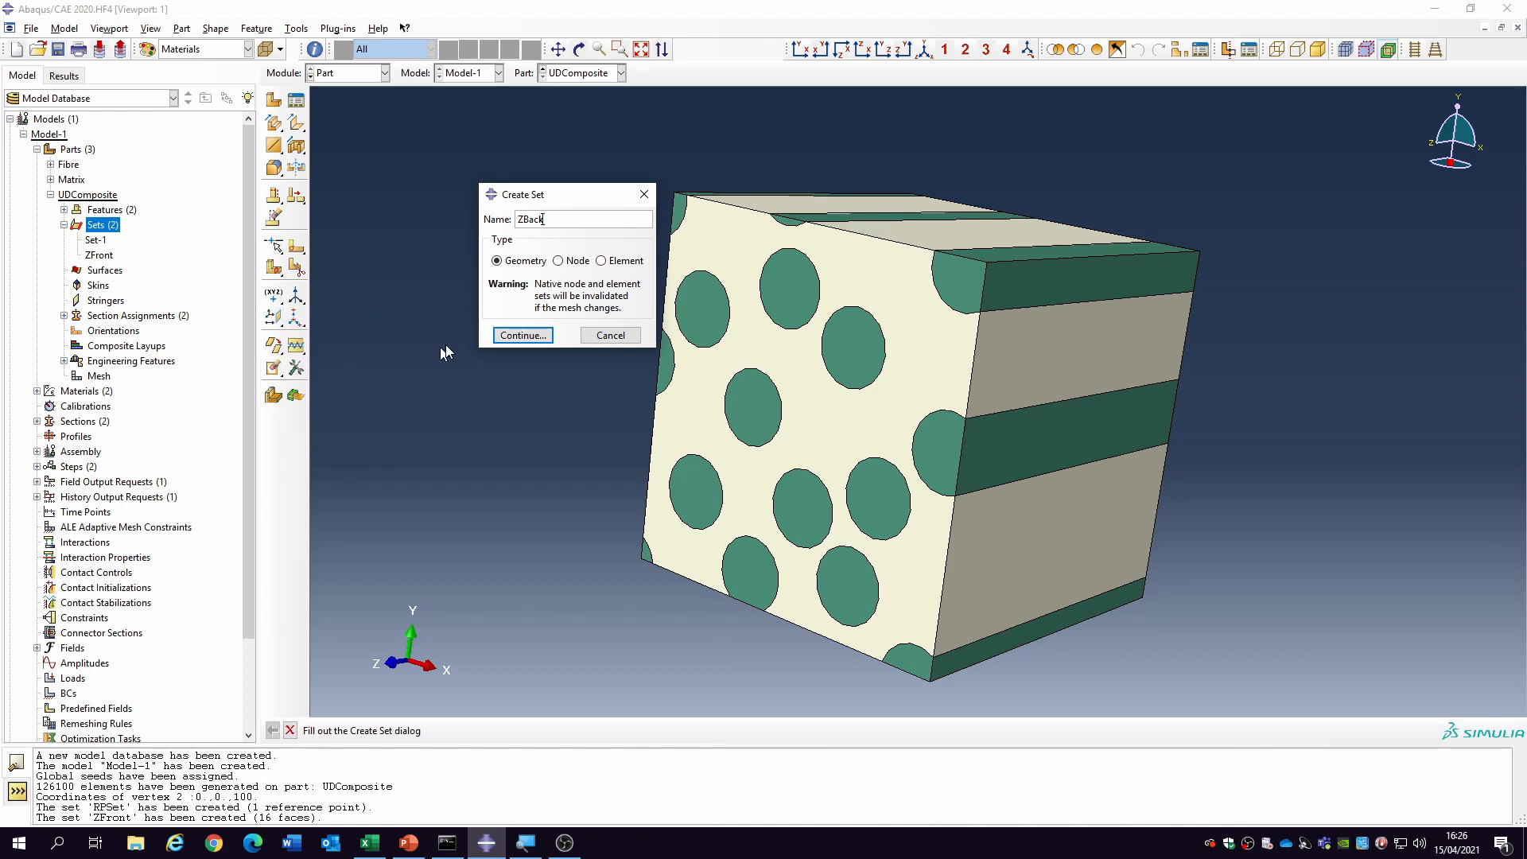
pyautogui.click(523, 335)
pyautogui.click(581, 49)
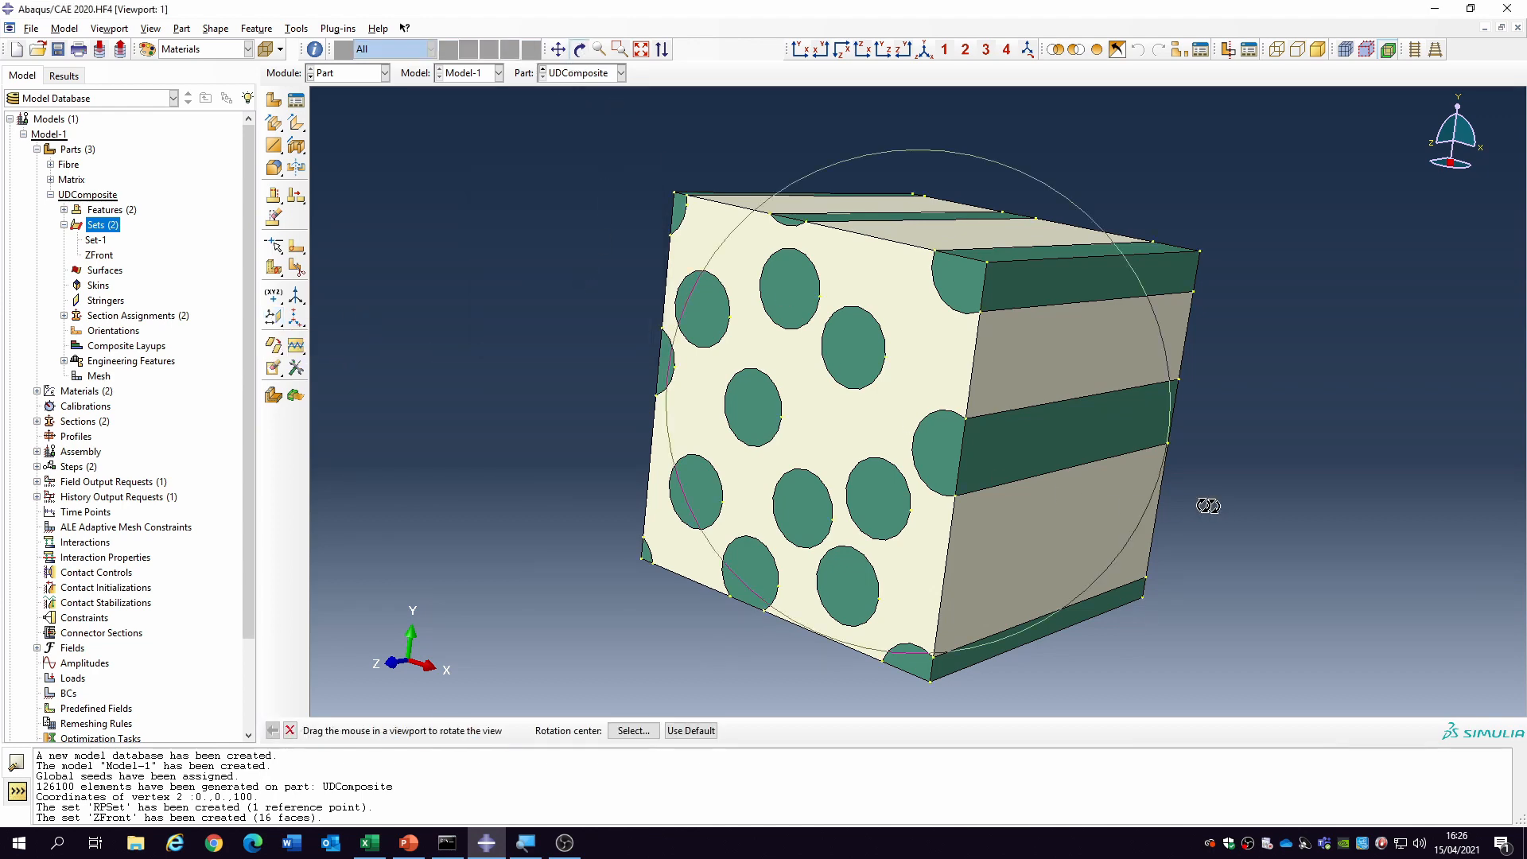
pyautogui.moveTo(1157, 465); pyautogui.dragTo(795, 446)
pyautogui.rightClick(544, 351)
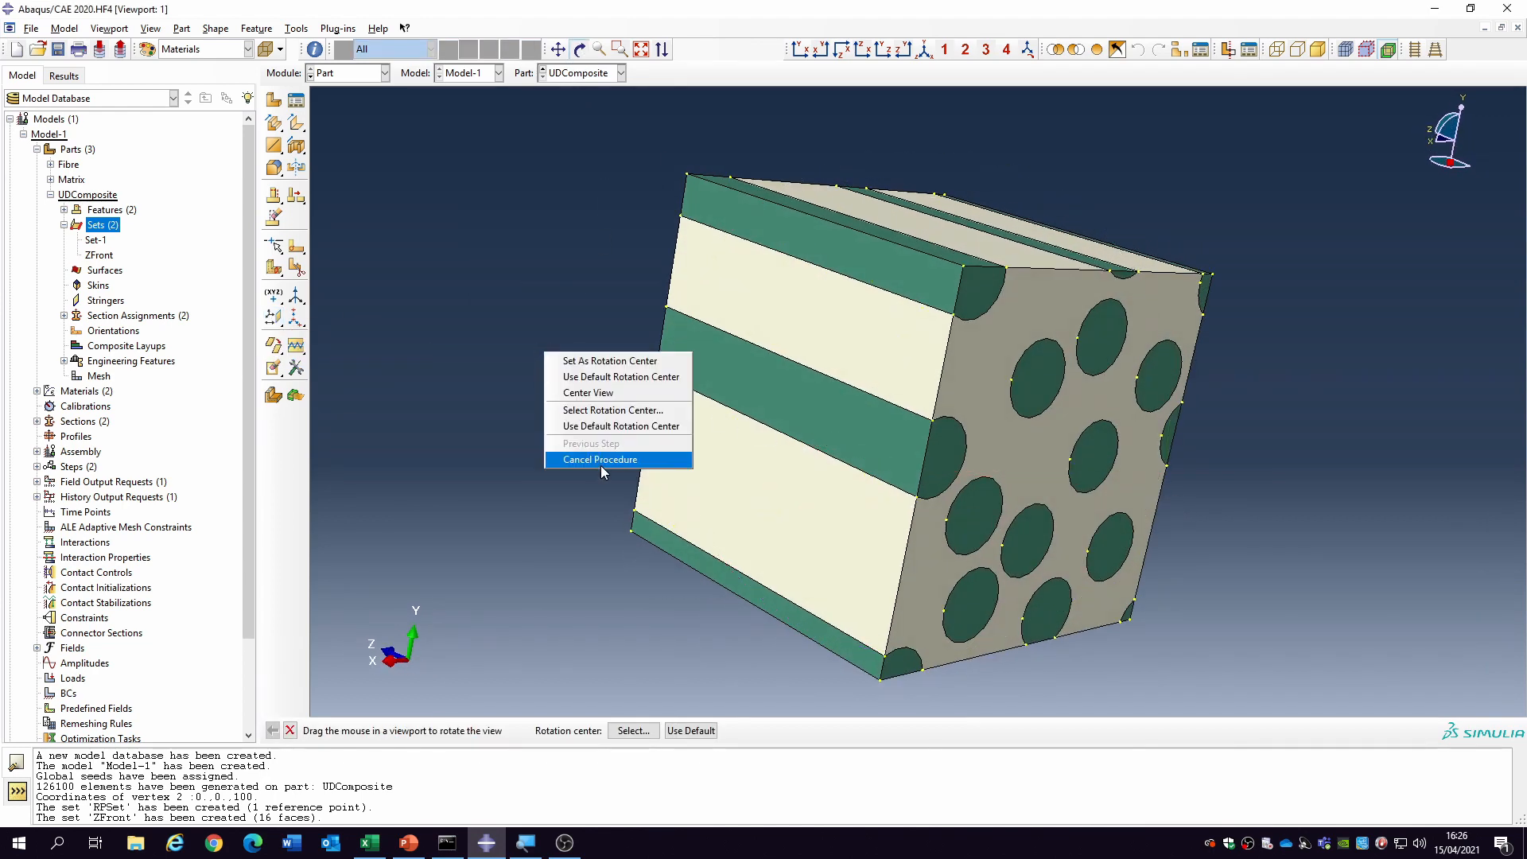
pyautogui.click(600, 461)
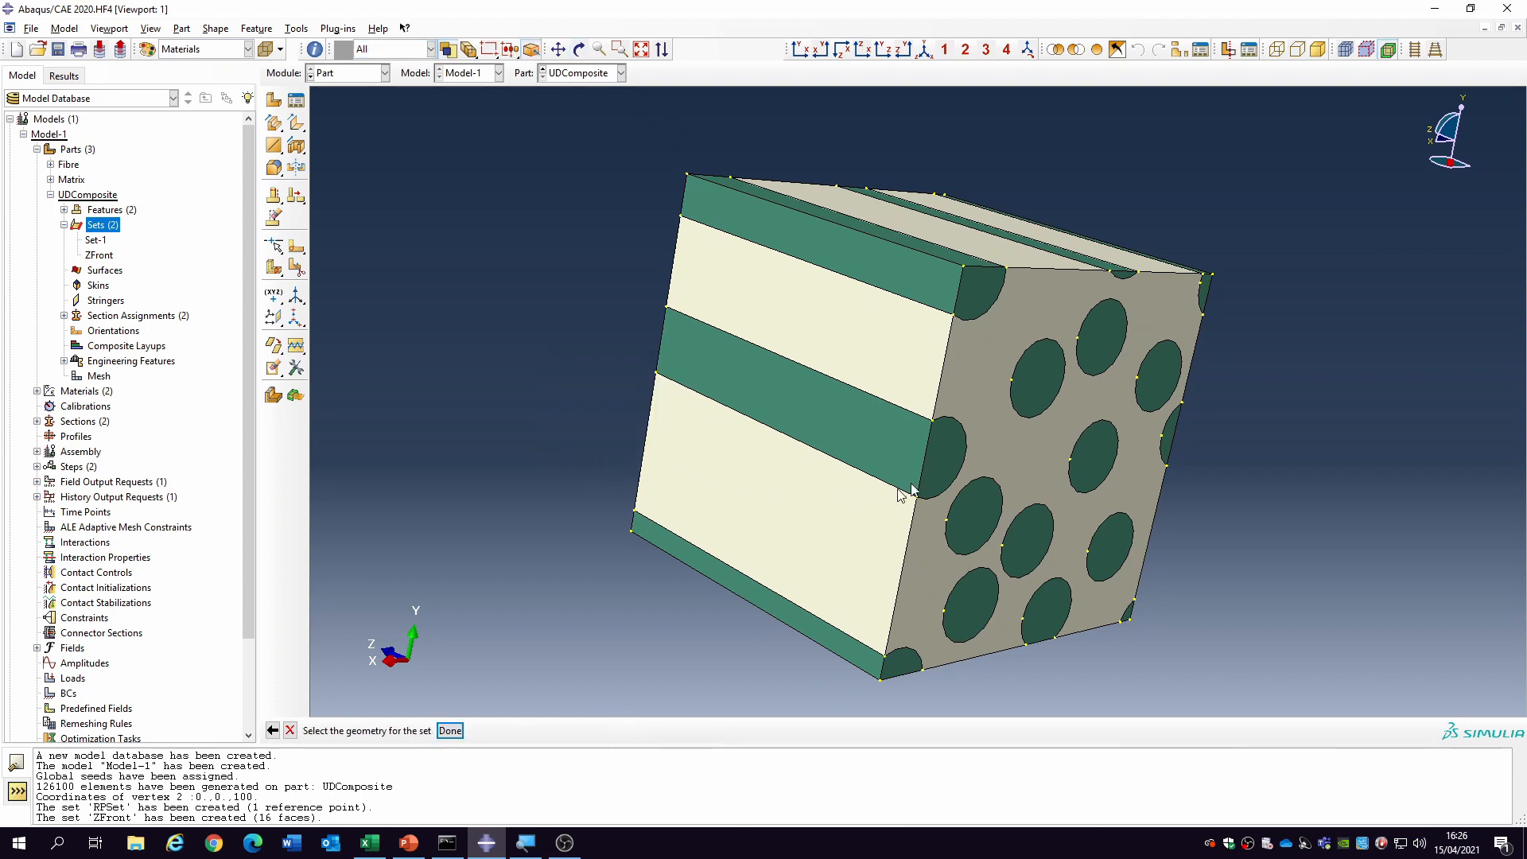
pyautogui.click(579, 49)
pyautogui.moveTo(978, 398); pyautogui.dragTo(971, 331)
pyautogui.rightClick(561, 385)
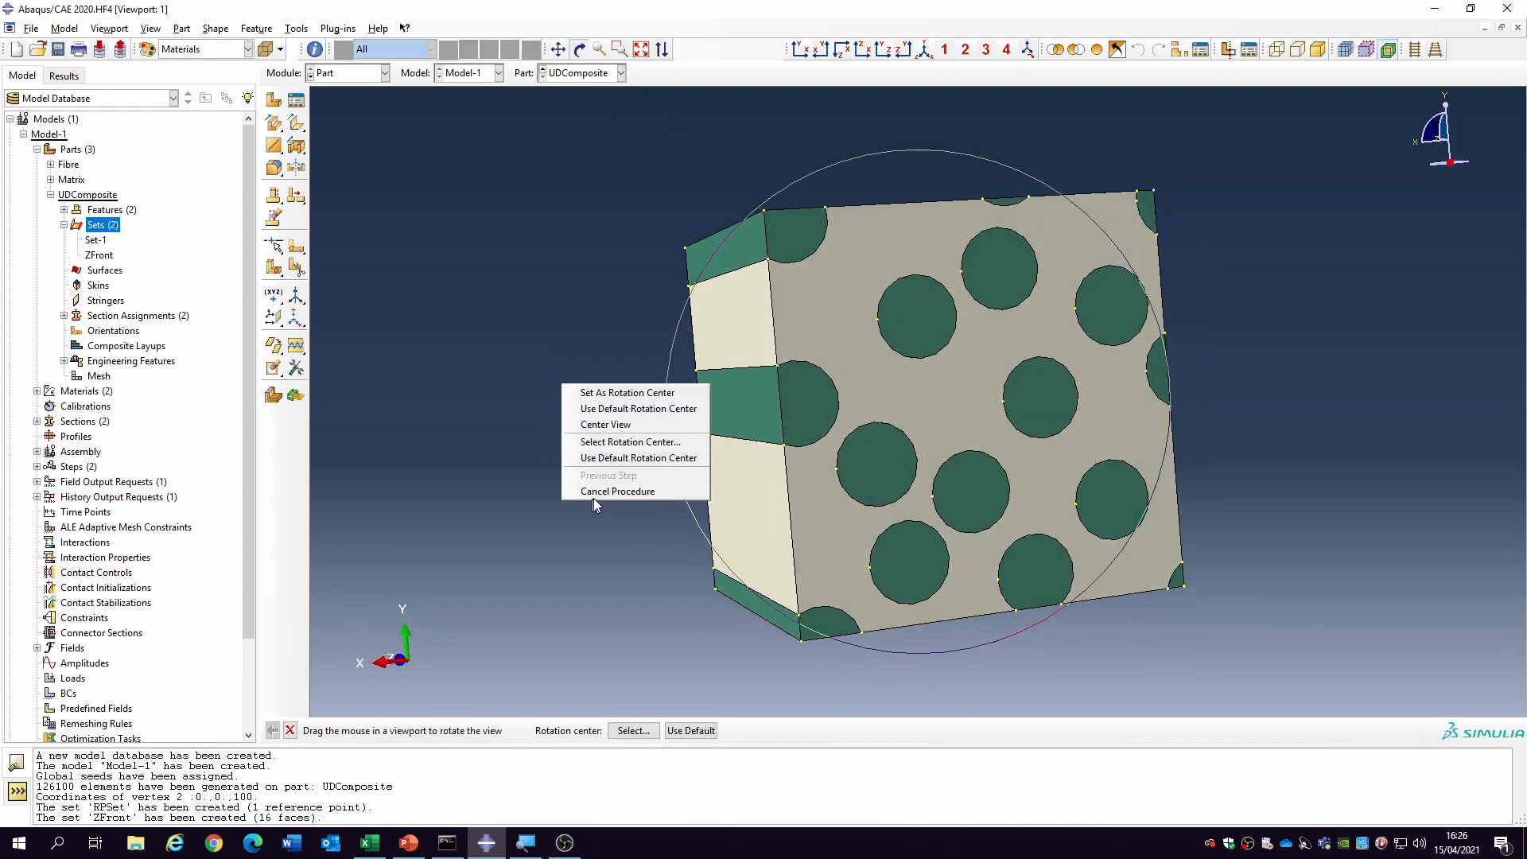
pyautogui.click(593, 498)
pyautogui.click(843, 347)
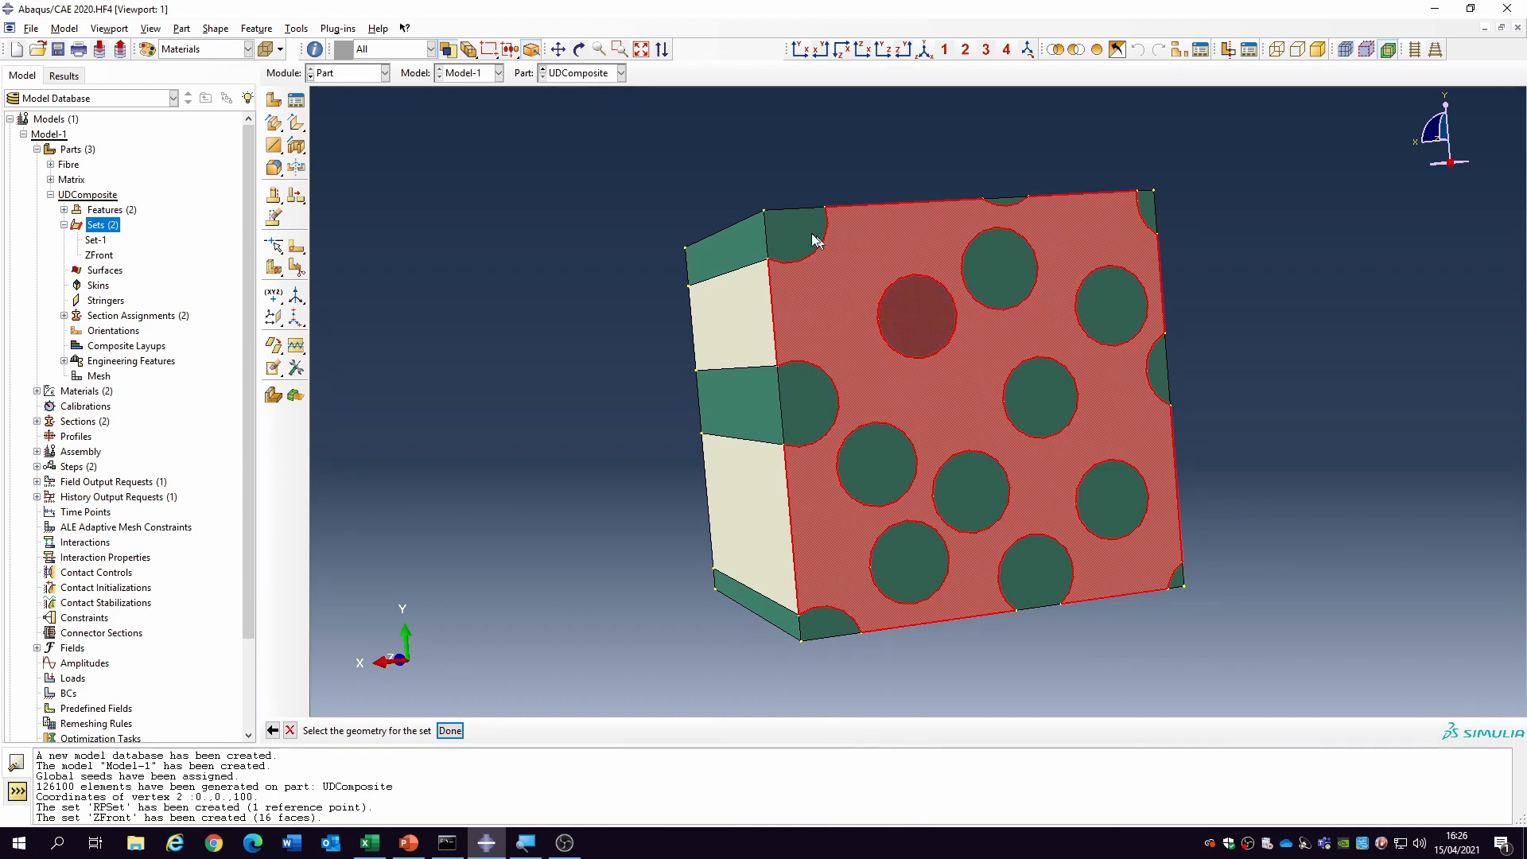
pyautogui.click(1016, 277)
pyautogui.click(1104, 309)
pyautogui.click(1054, 403)
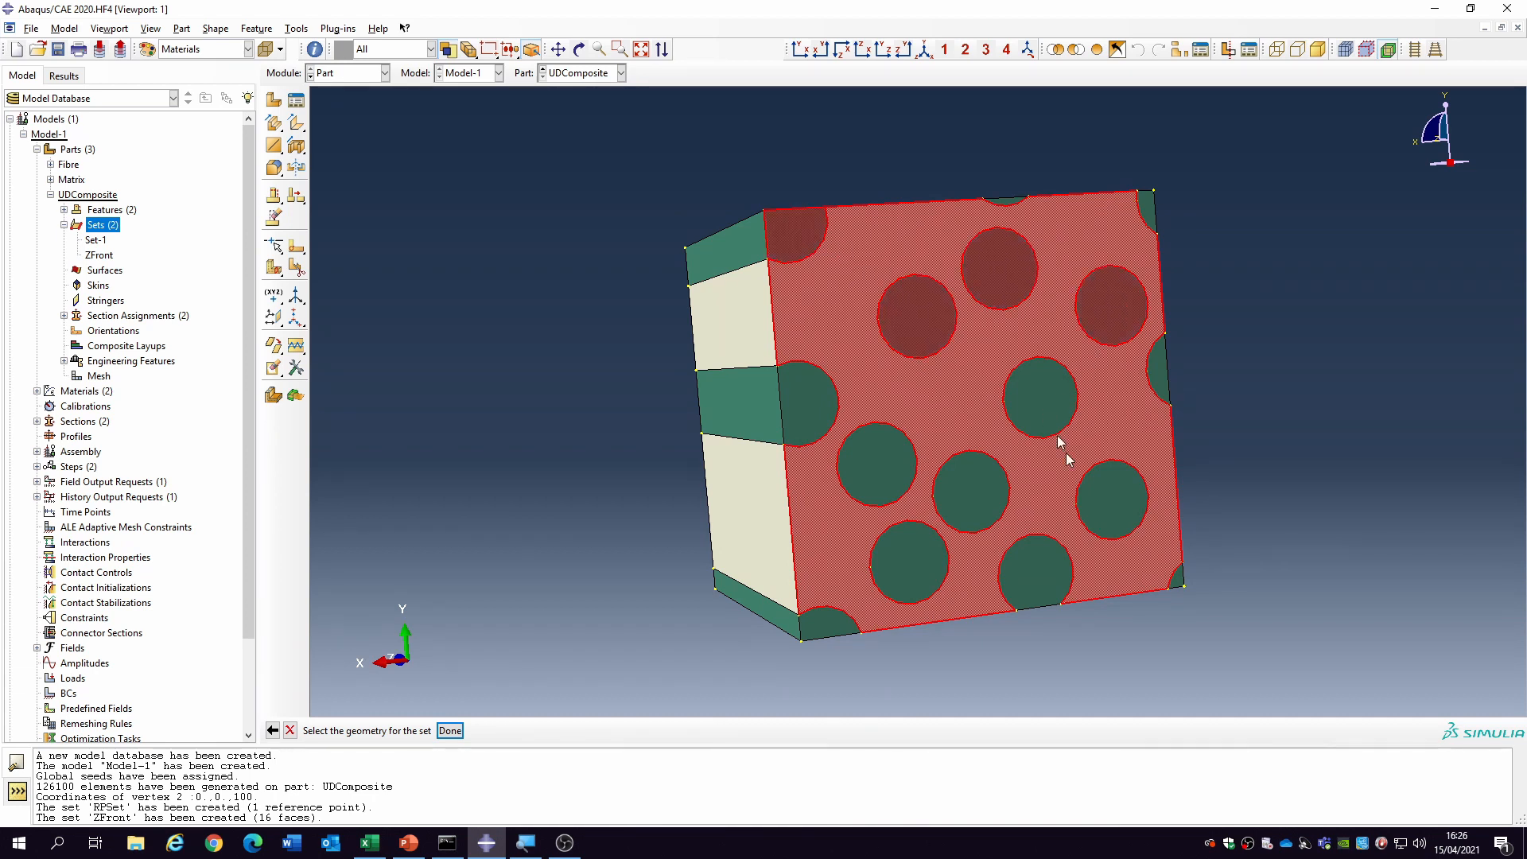
pyautogui.click(1099, 491)
pyautogui.click(985, 505)
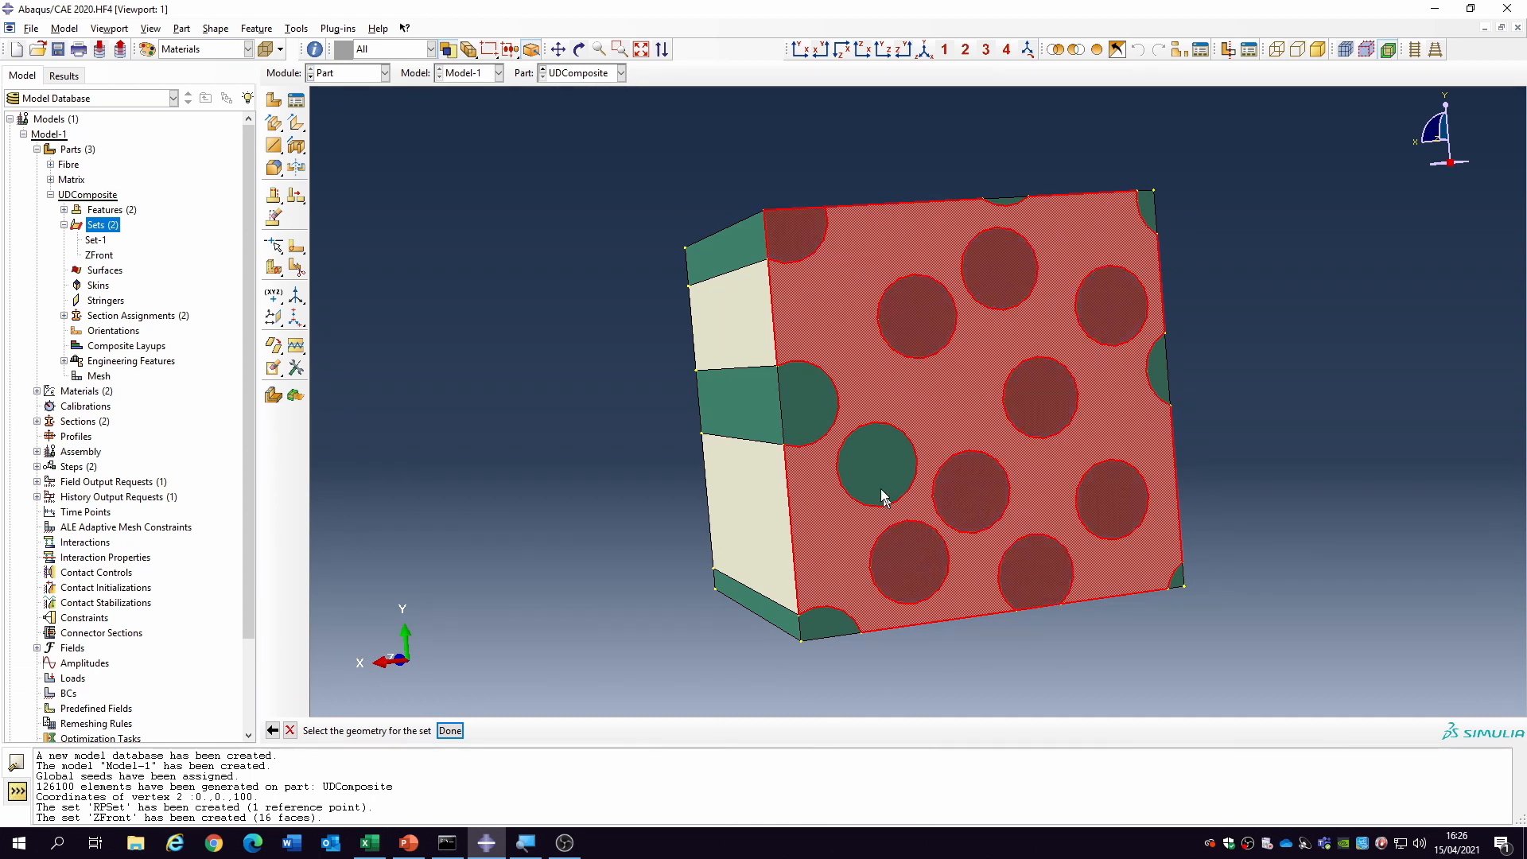
pyautogui.click(817, 428)
pyautogui.click(1158, 380)
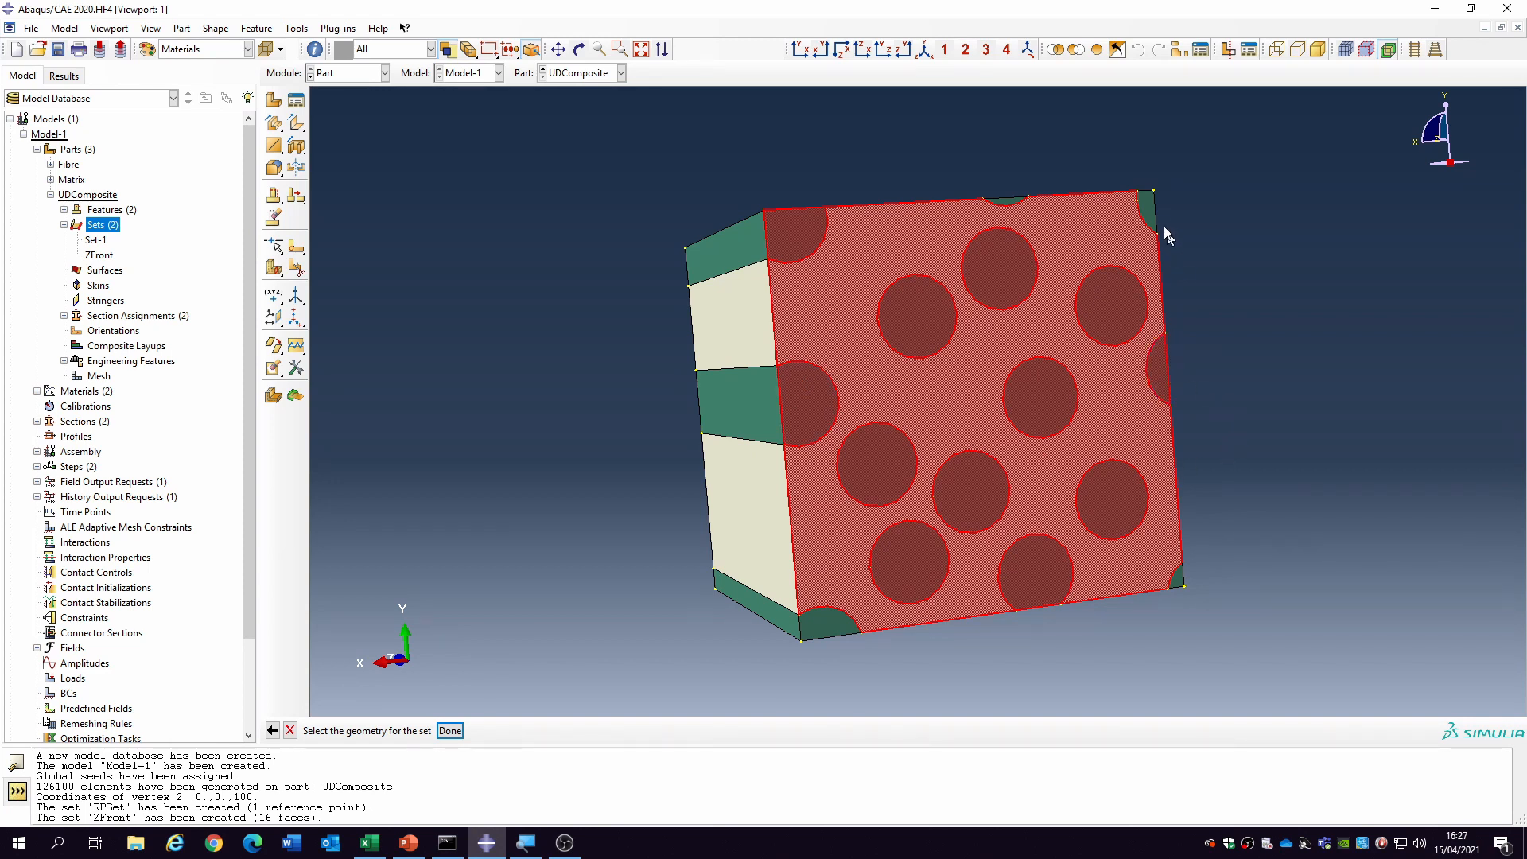
pyautogui.click(1149, 209)
pyautogui.click(1008, 205)
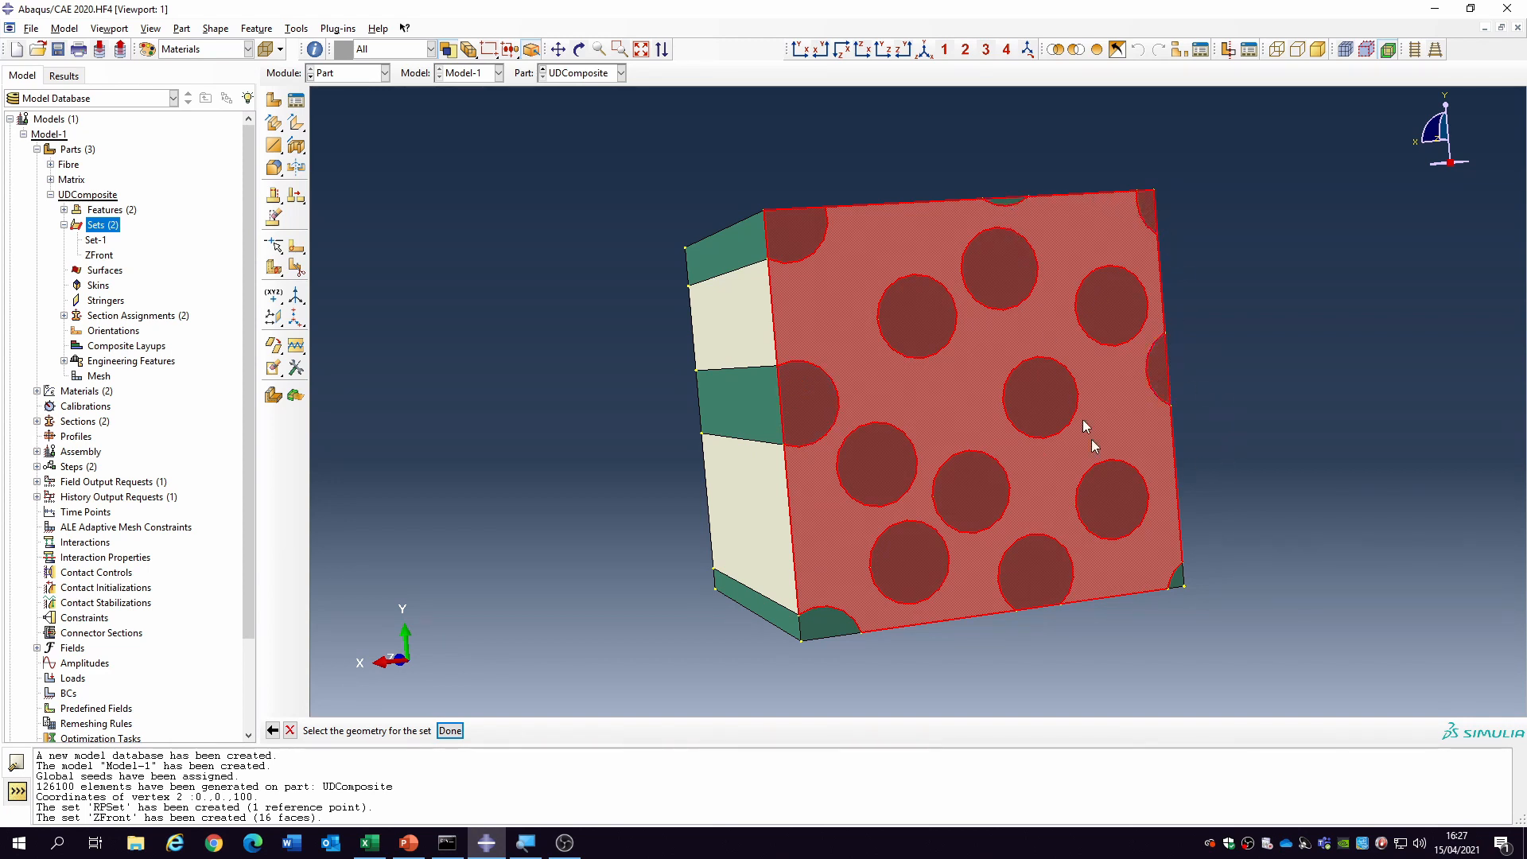
pyautogui.click(1175, 585)
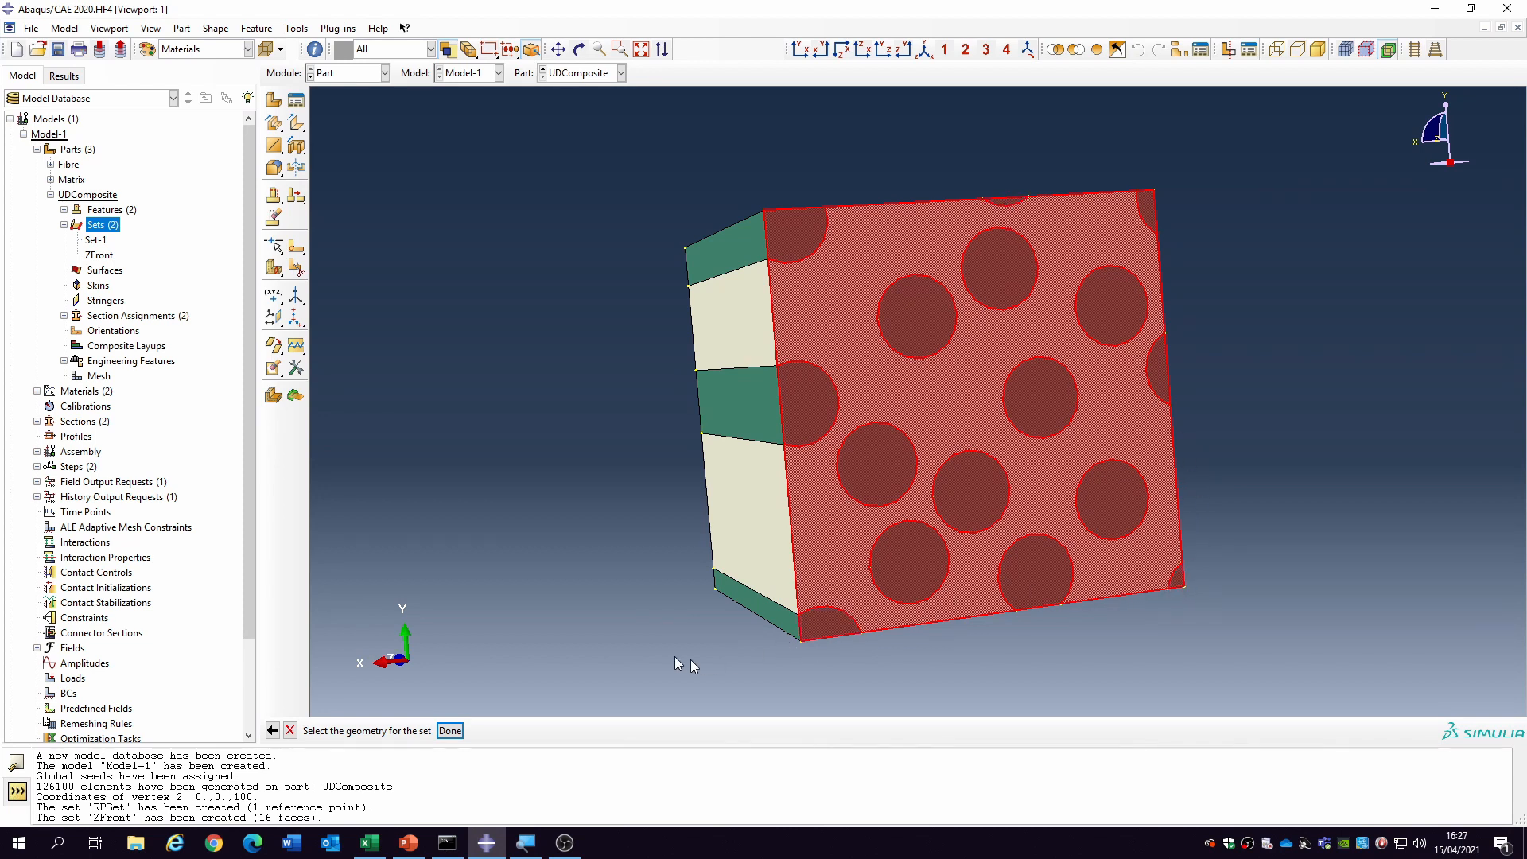
pyautogui.click(450, 731)
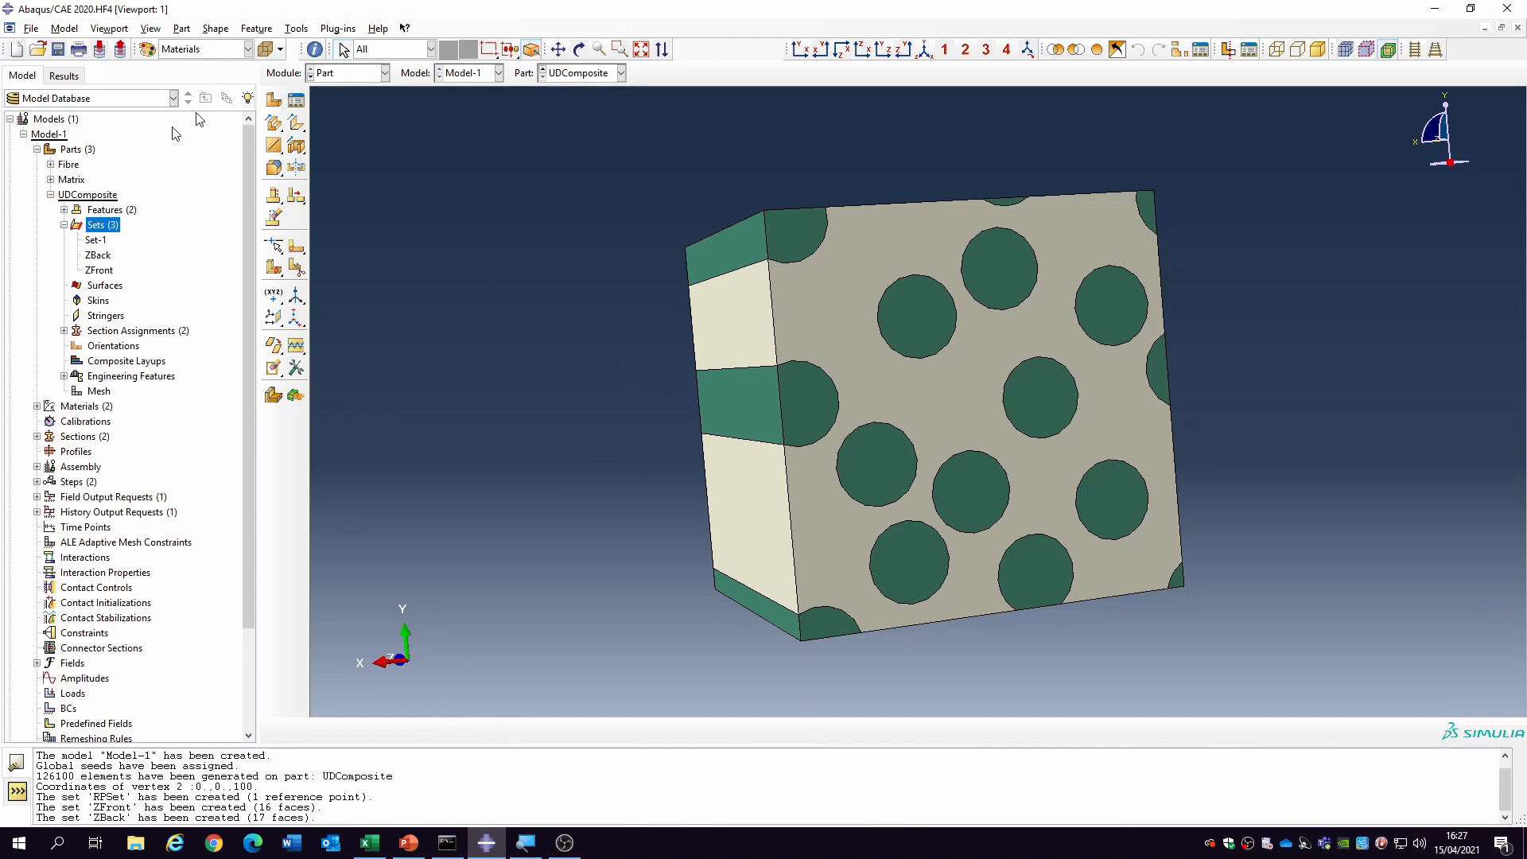
# - Highlight the ZBack set and check its faces in the isometric view
pyautogui.click(107, 257)
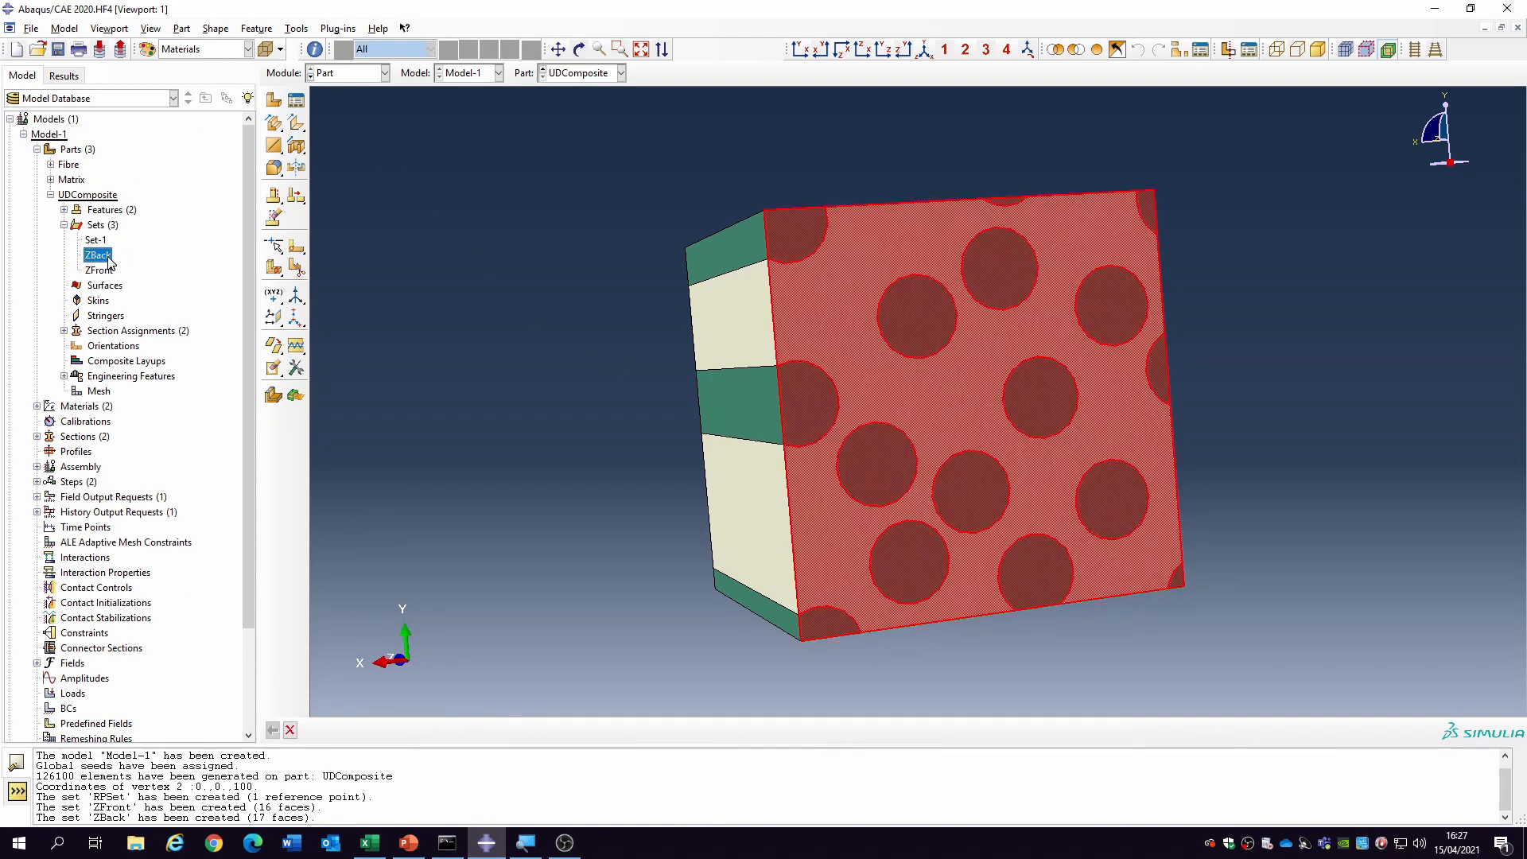
pyautogui.click(925, 51)
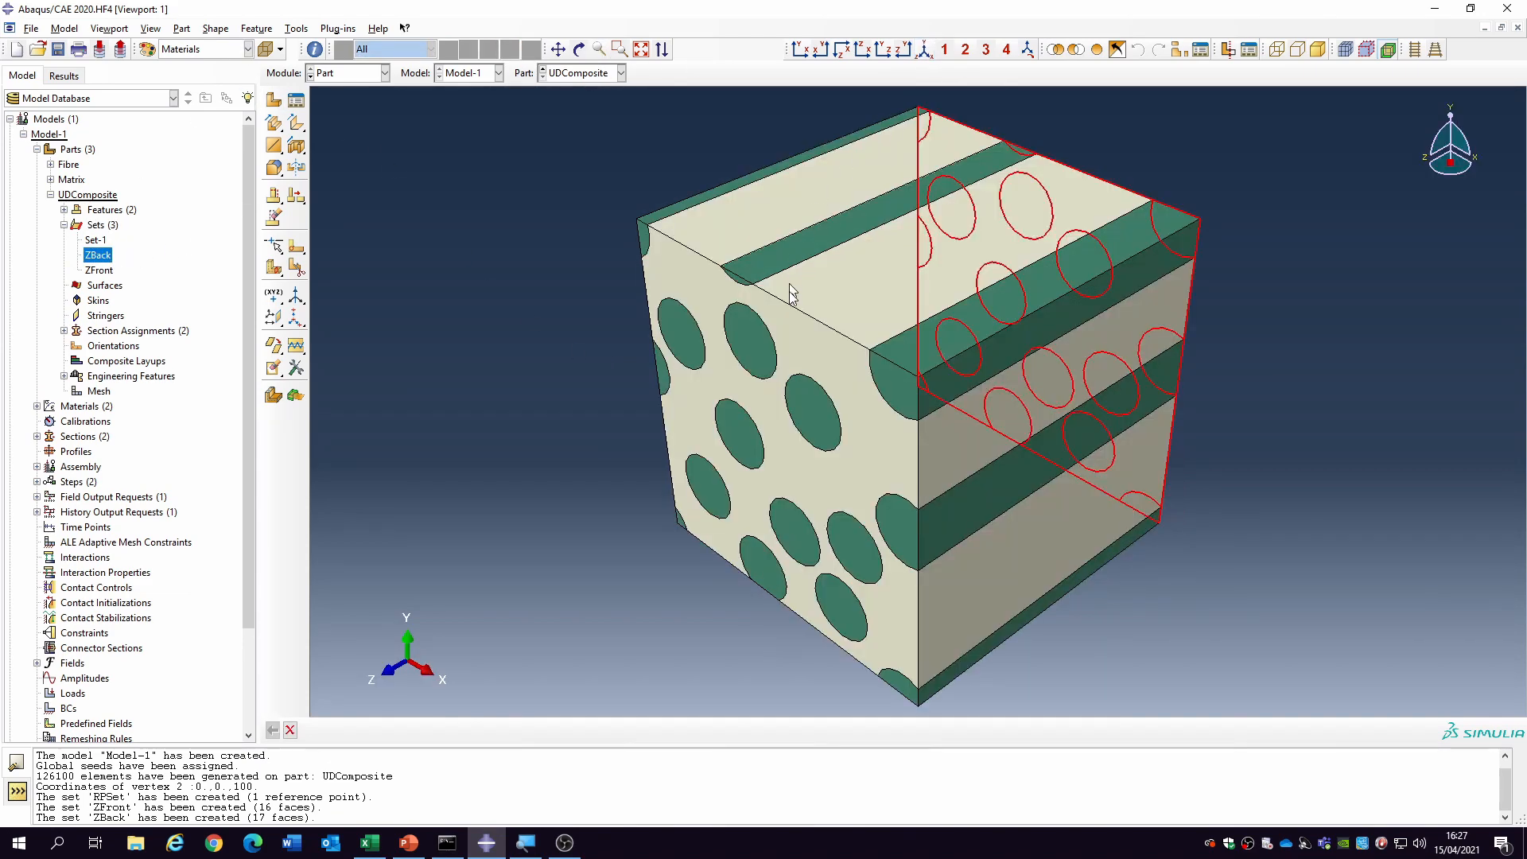
pyautogui.click(98, 283)
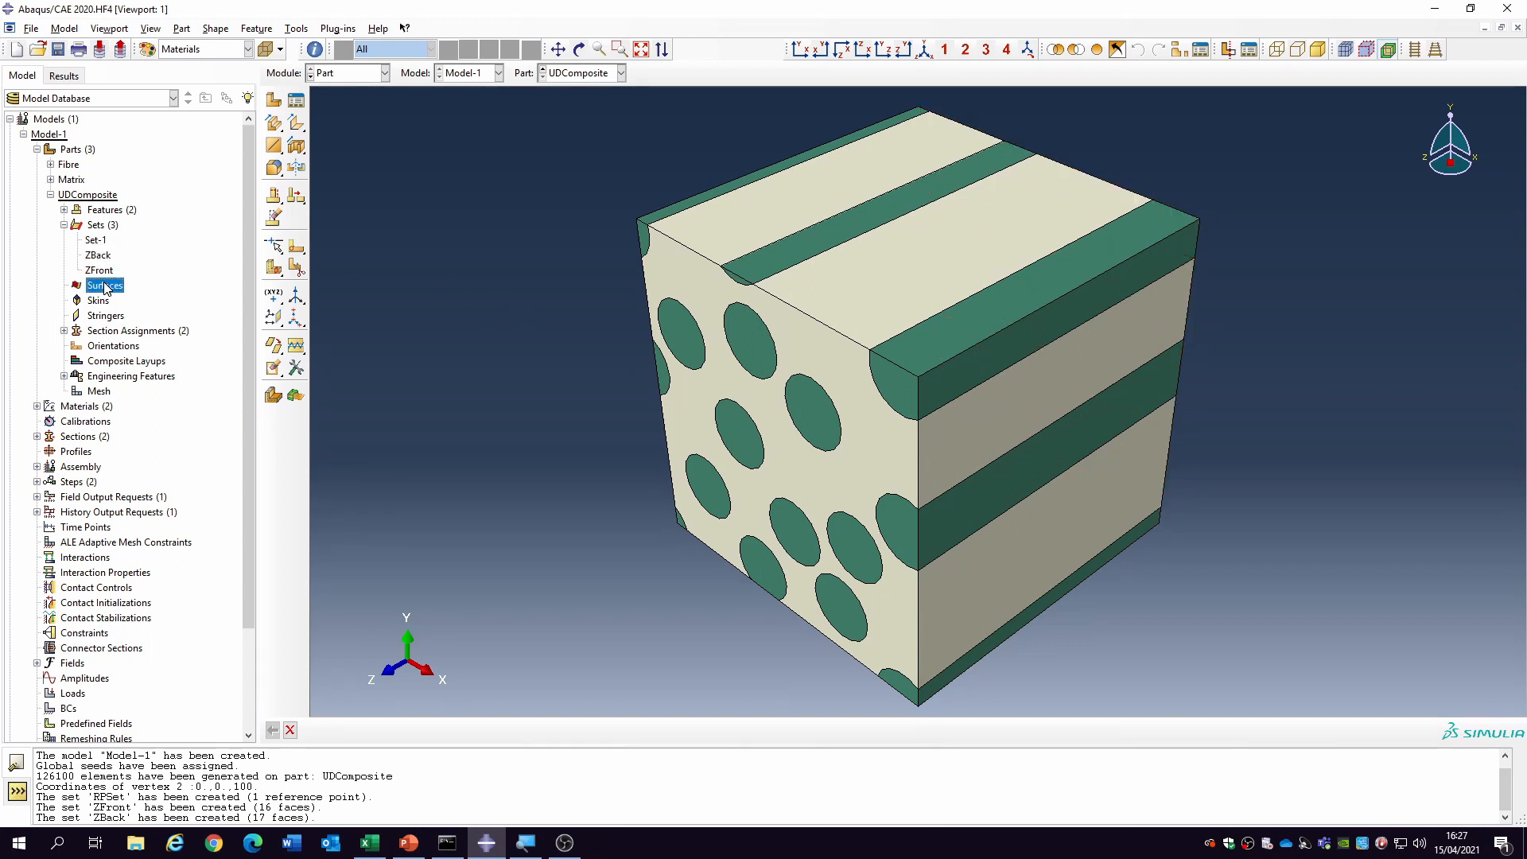
# - Create a geometry set named YTop on the part from the matrix and fibre strips of the cube's top face
pyautogui.doubleClick(101, 225)
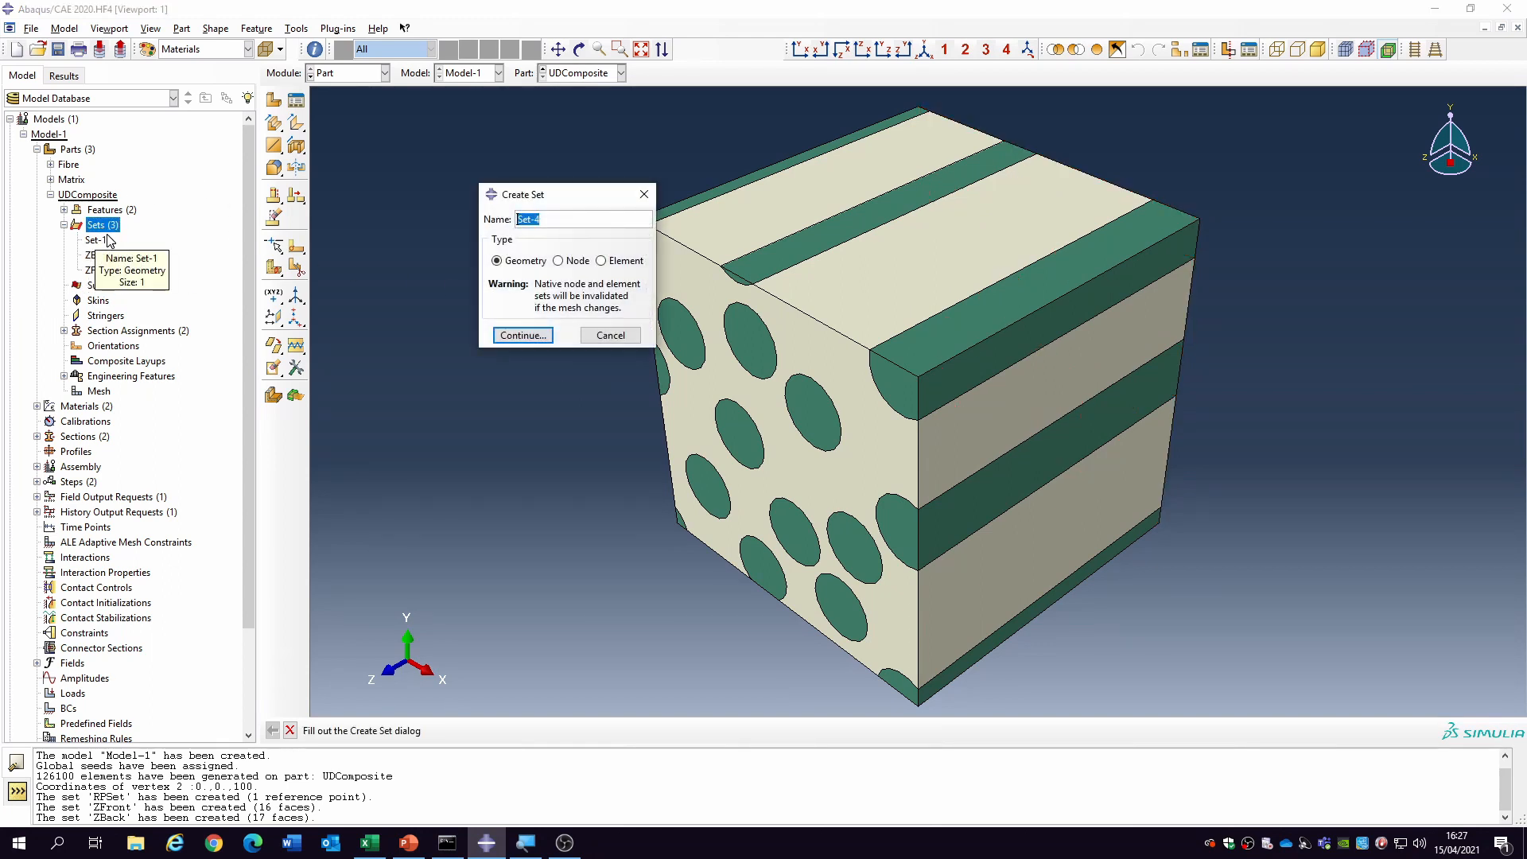
pyautogui.write('YTop')
pyautogui.click(522, 335)
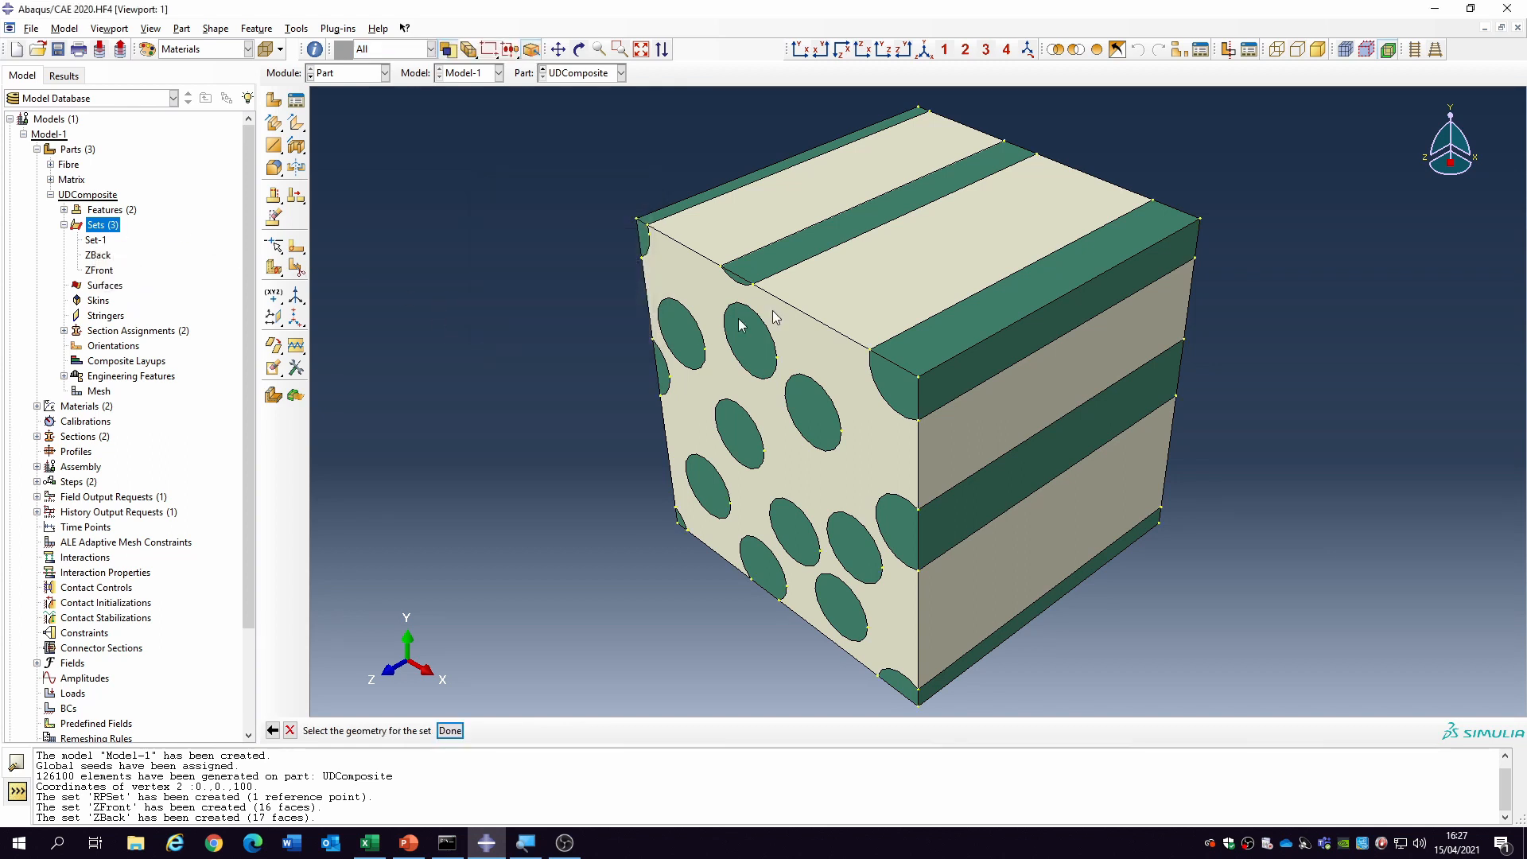
pyautogui.click(876, 279)
pyautogui.keyDown('shift'); pyautogui.click(838, 222); pyautogui.keyUp('shift')
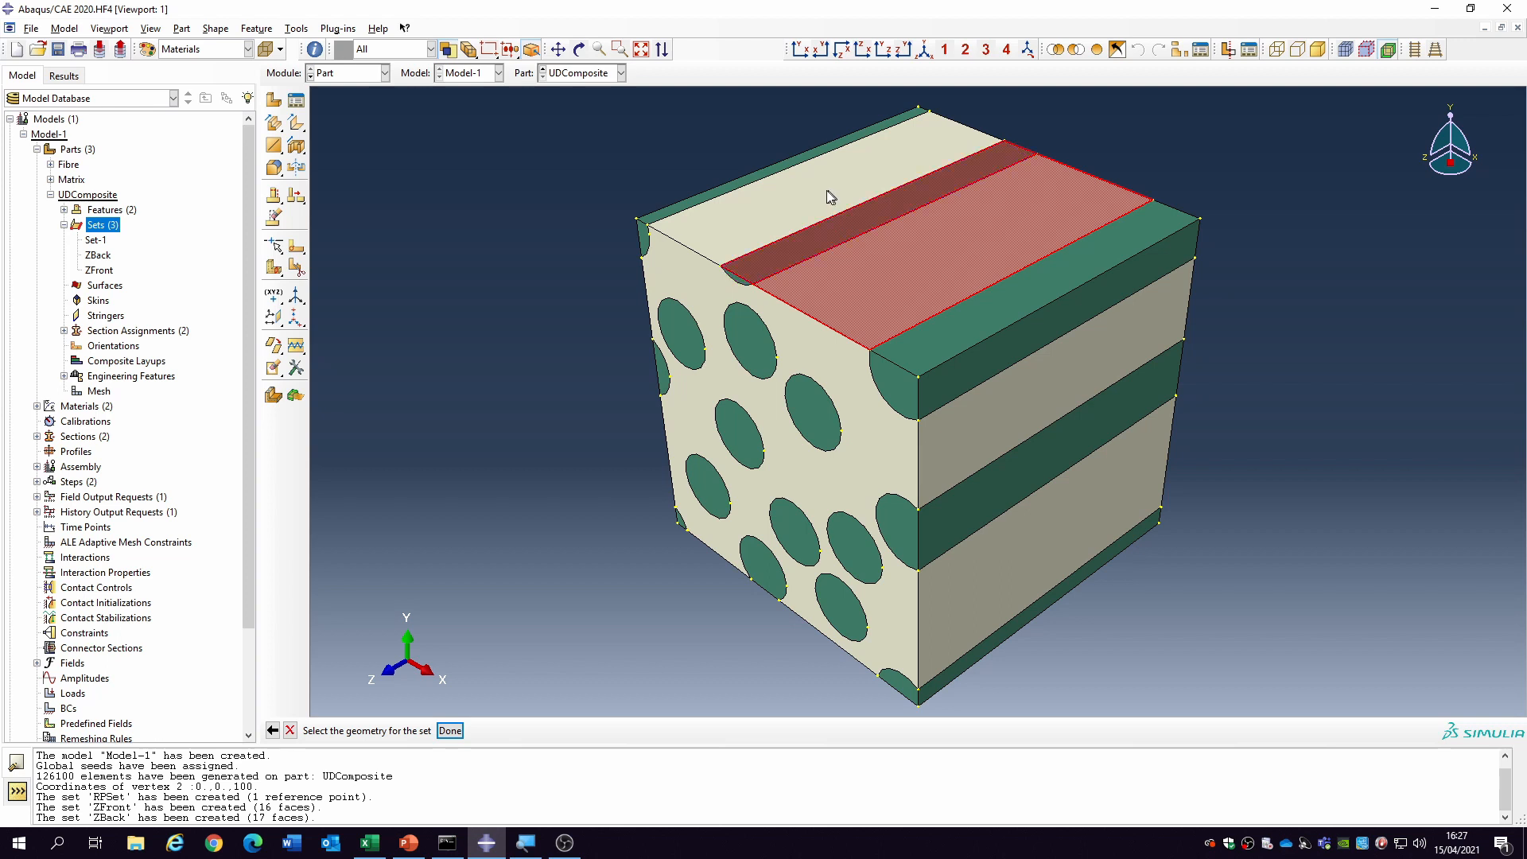
pyautogui.keyDown('shift'); pyautogui.click(830, 197); pyautogui.keyUp('shift')
pyautogui.keyDown('shift'); pyautogui.click(805, 155); pyautogui.keyUp('shift')
pyautogui.keyDown('shift'); pyautogui.click(981, 332); pyautogui.keyUp('shift')
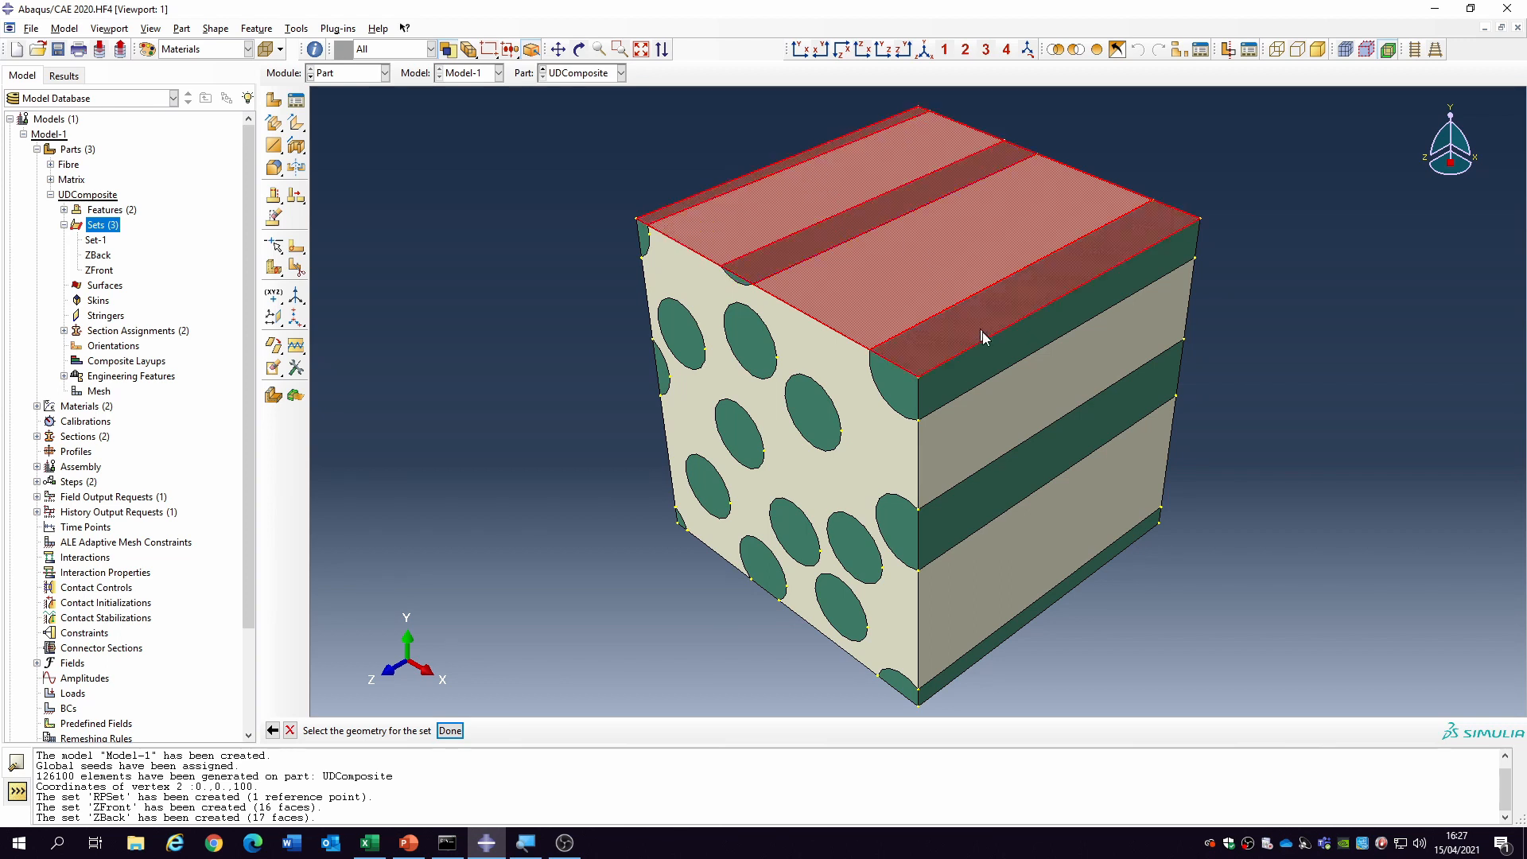
pyautogui.click(451, 730)
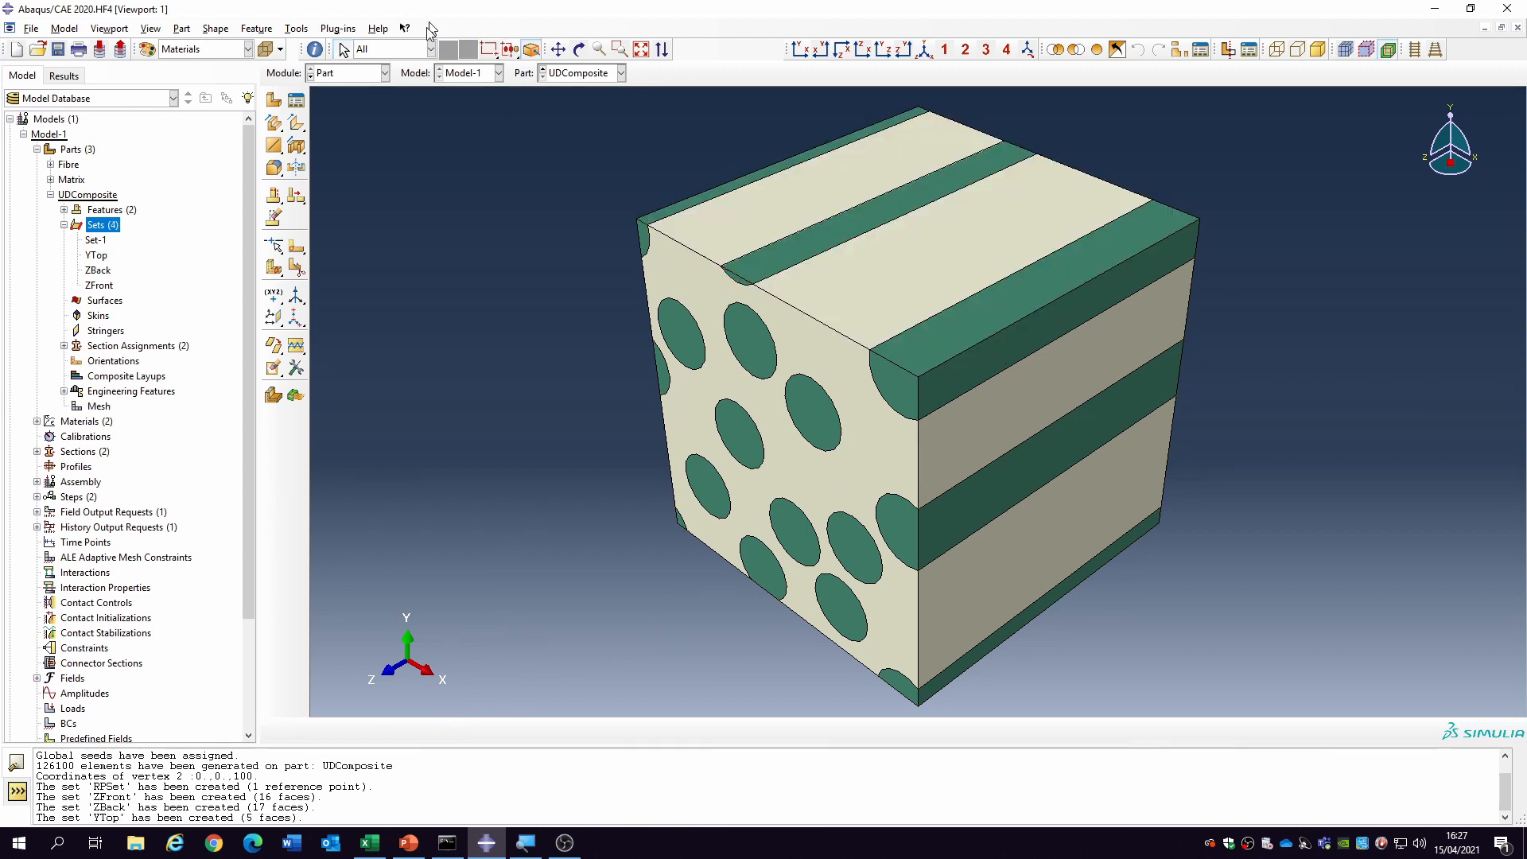
# - Create a geometry set named YBottom on the part from the matrix and fibre strips of the cube's bottom face
pyautogui.click(580, 49)
pyautogui.moveTo(633, 228); pyautogui.dragTo(469, 322)
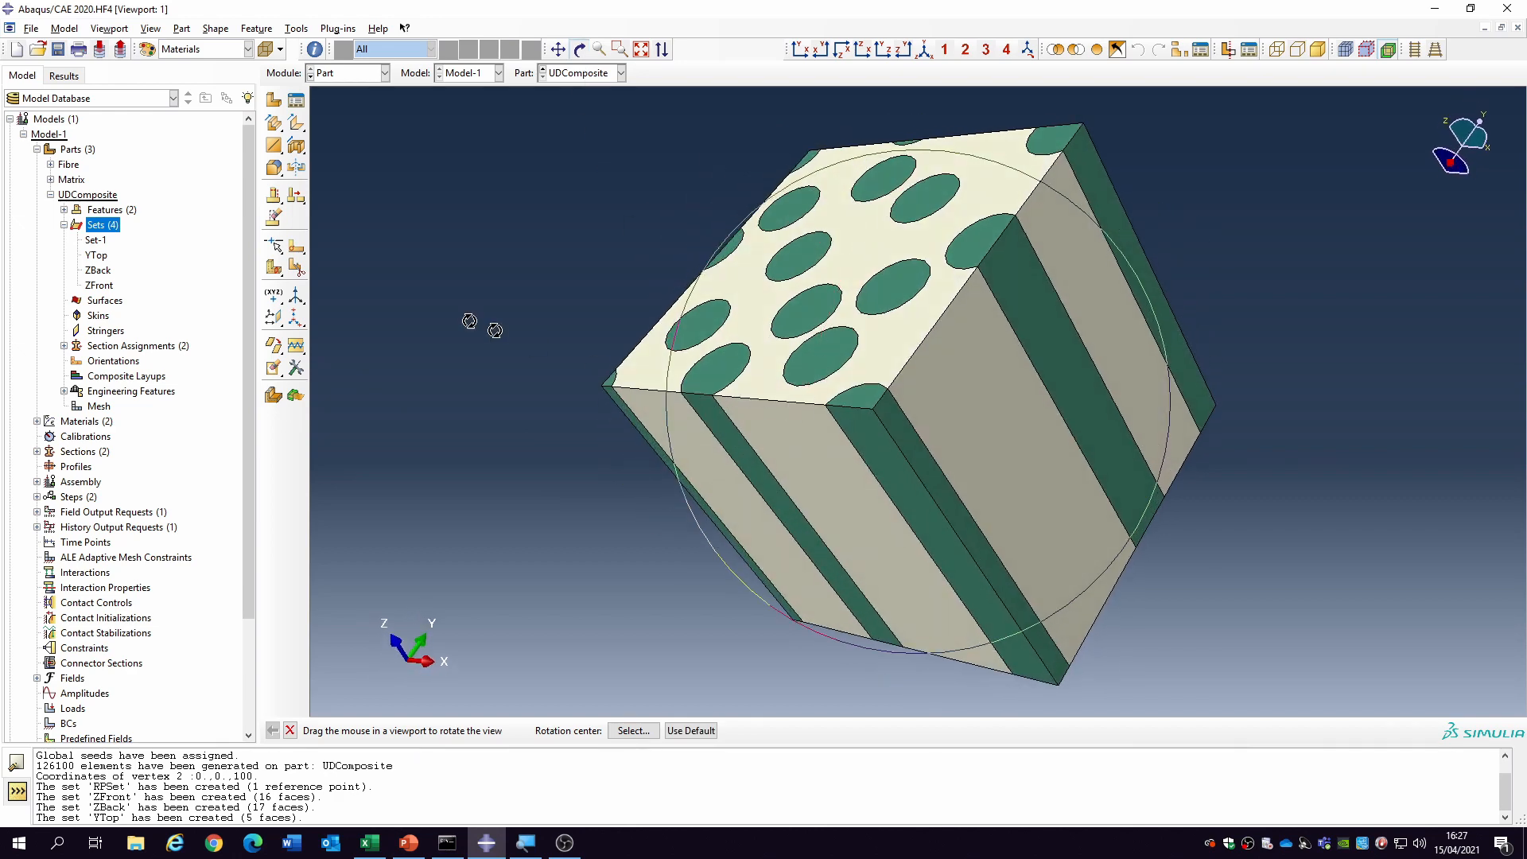
pyautogui.rightClick(414, 269)
pyautogui.click(470, 374)
pyautogui.doubleClick(97, 225)
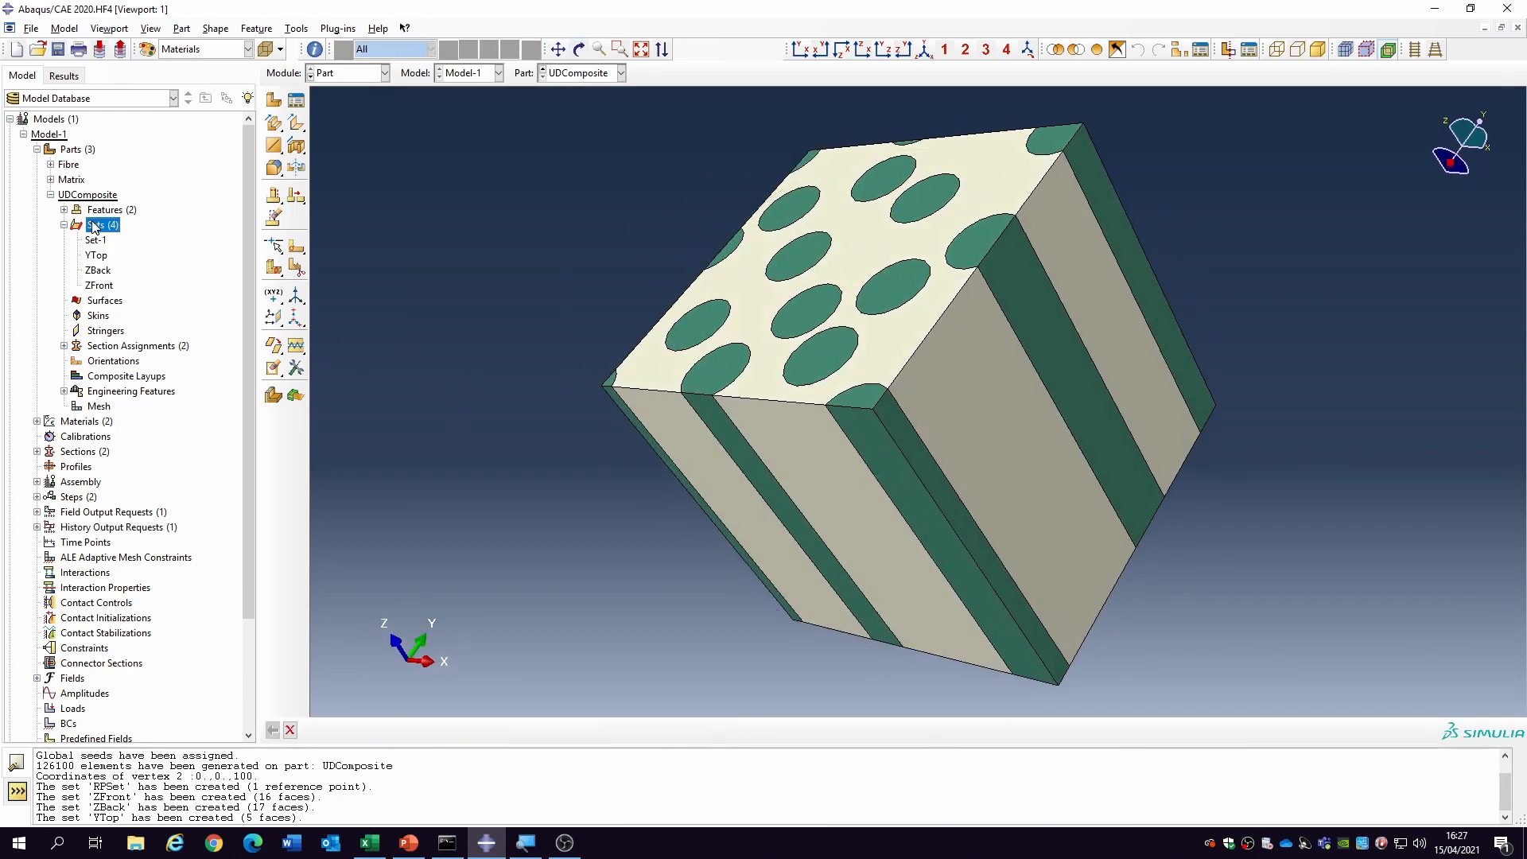
pyautogui.write('YBottom')
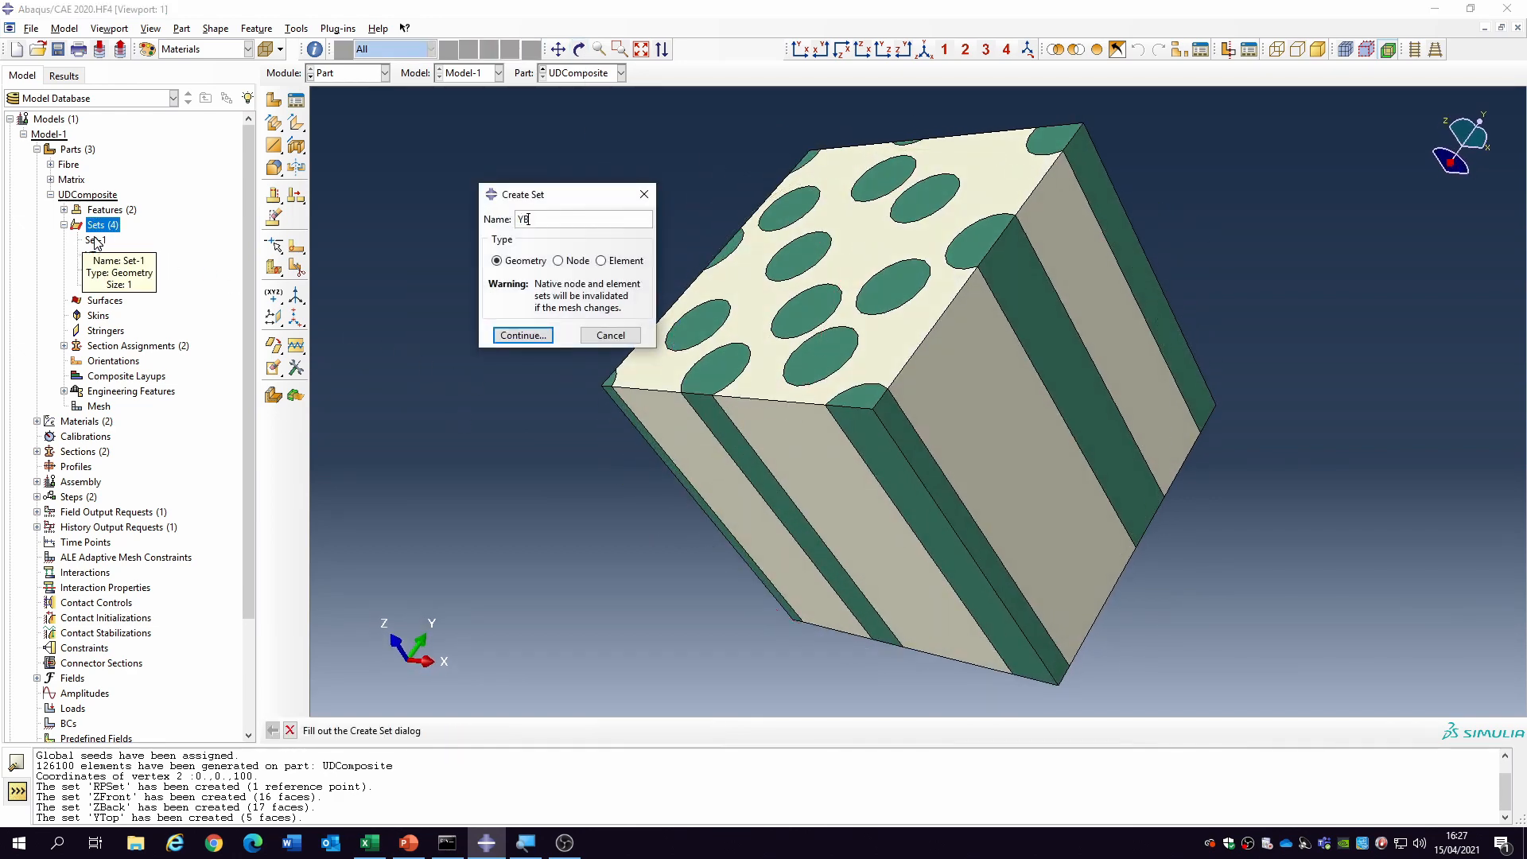
pyautogui.click(522, 335)
pyautogui.click(716, 461)
pyautogui.keyDown('shift'); pyautogui.click(736, 457); pyautogui.keyUp('shift')
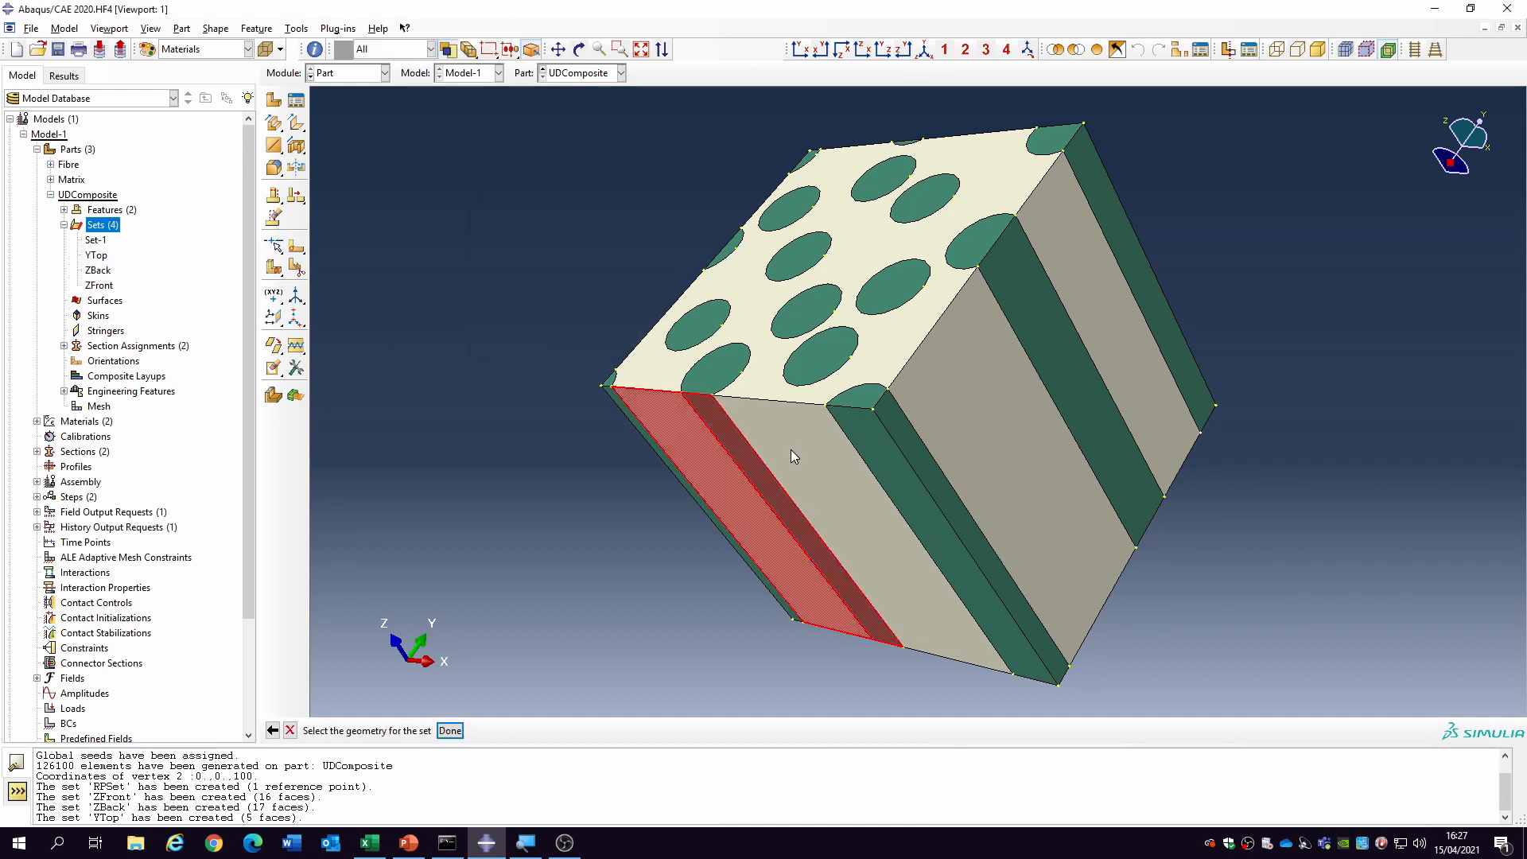
pyautogui.keyDown('shift'); pyautogui.click(851, 473); pyautogui.keyUp('shift')
pyautogui.keyDown('shift'); pyautogui.click(875, 460); pyautogui.keyUp('shift')
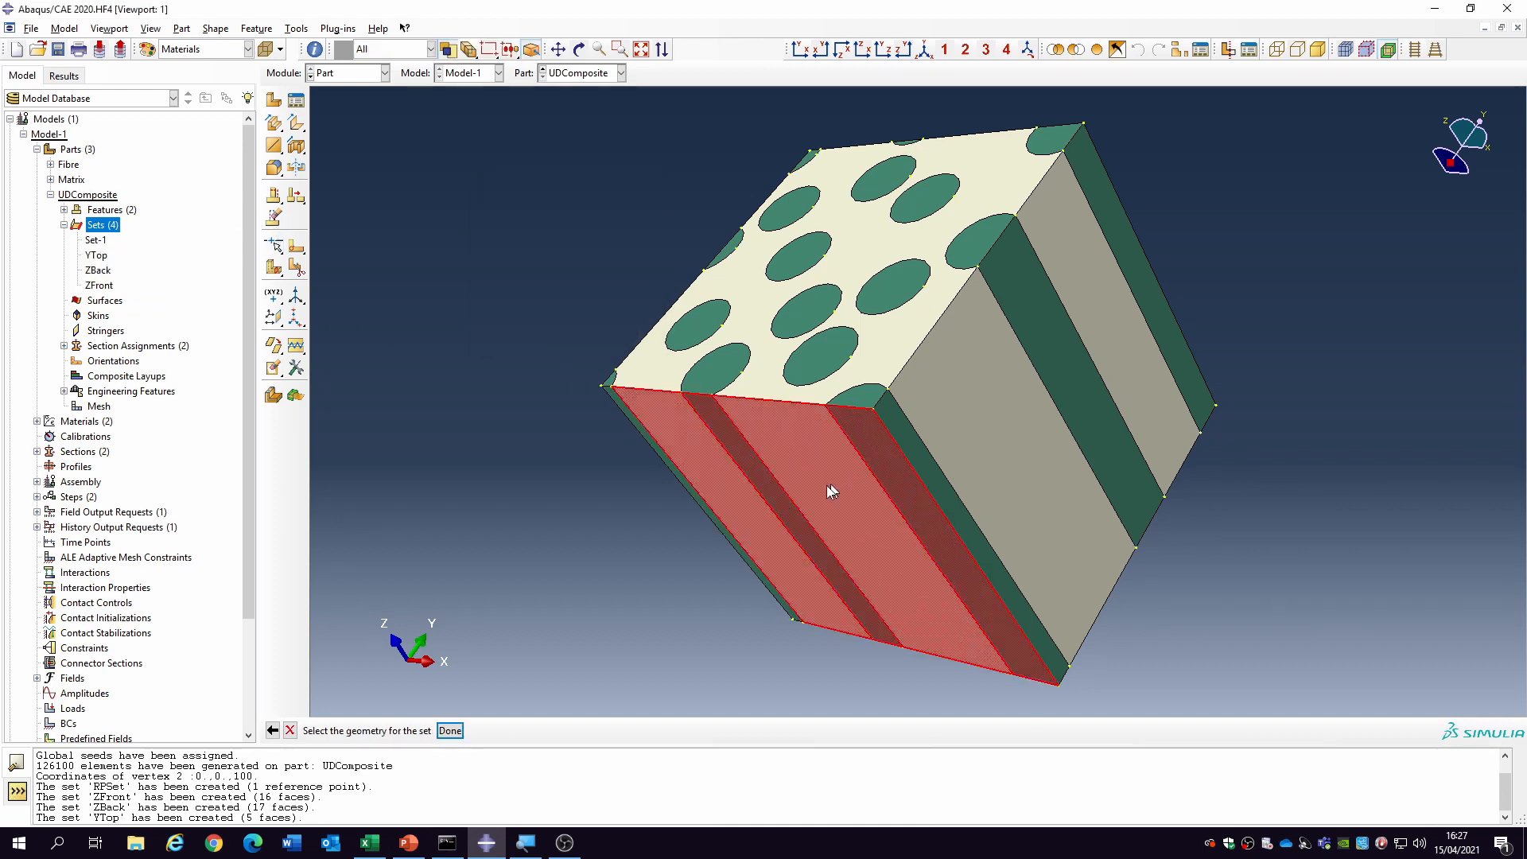
pyautogui.keyDown('shift'); pyautogui.click(706, 513); pyautogui.keyUp('shift')
pyautogui.click(450, 731)
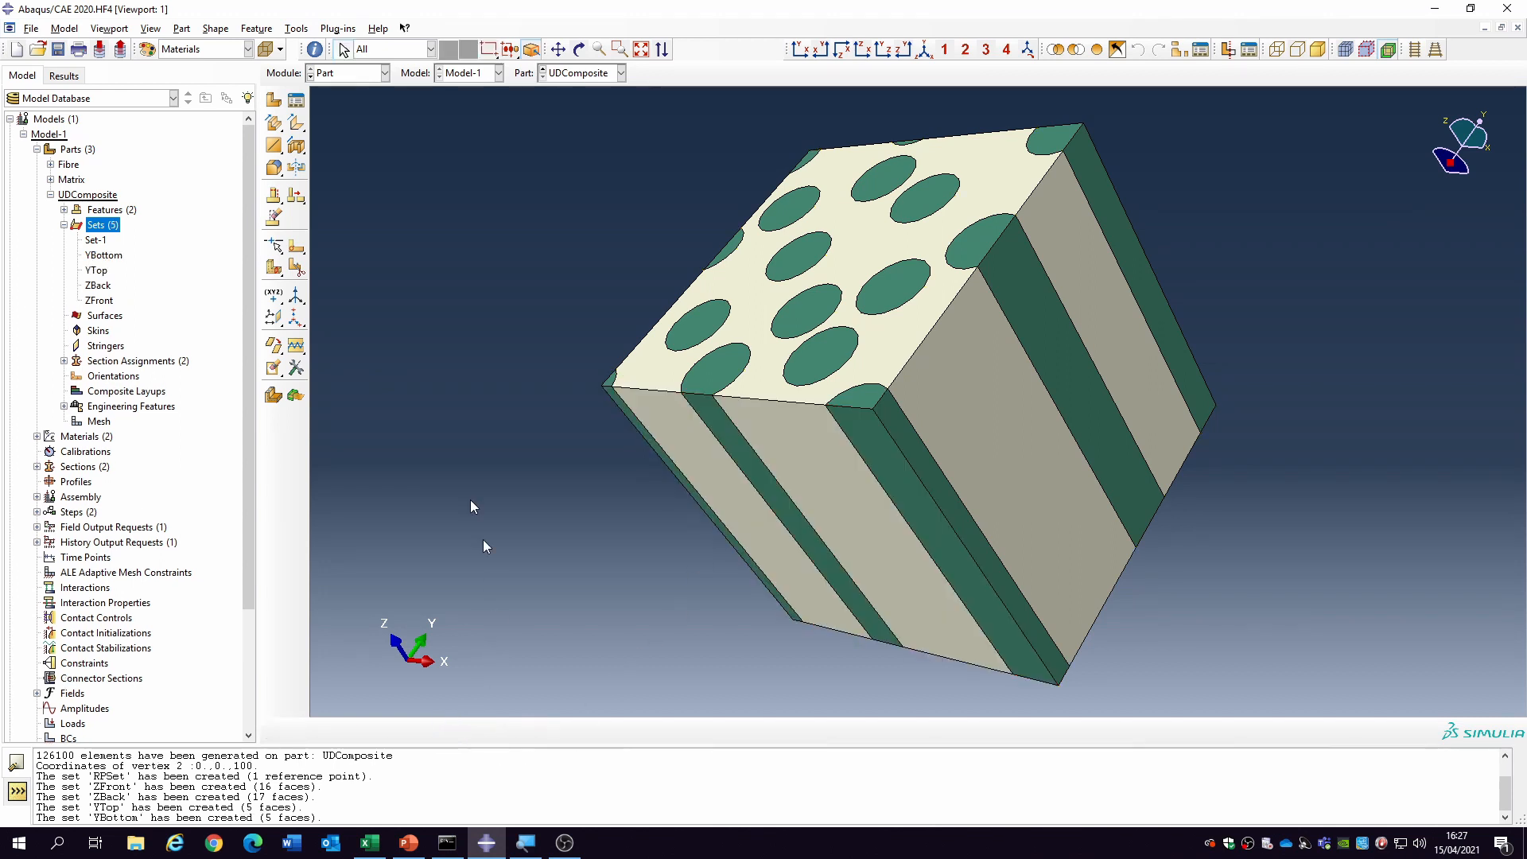
# - Highlight the YTop and YBottom sets in the isometric view to check which faces they contain
pyautogui.click(922, 50)
pyautogui.doubleClick(96, 271)
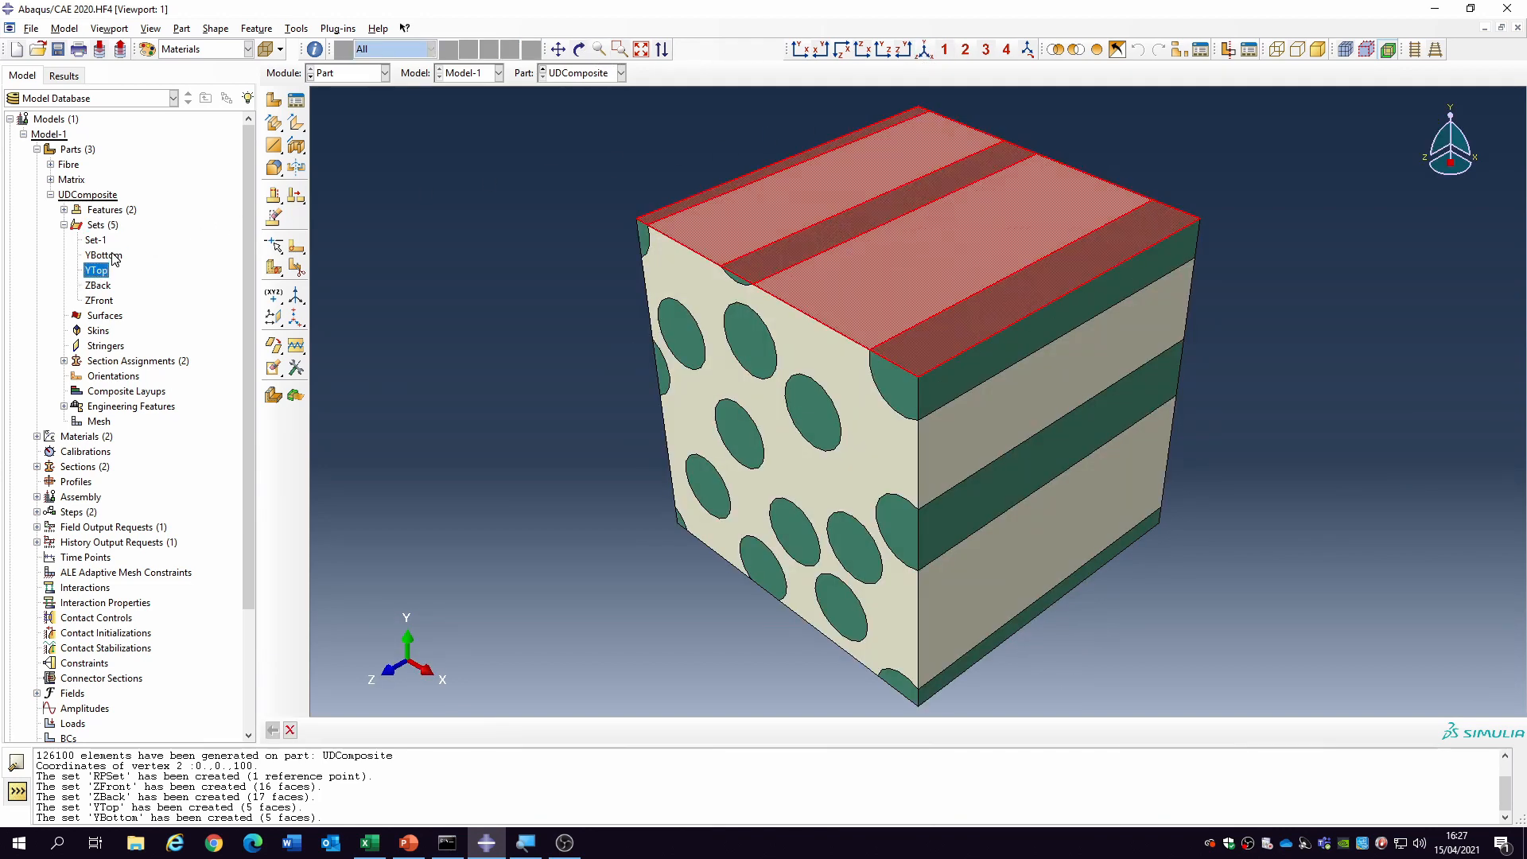
pyautogui.click(111, 256)
pyautogui.click(170, 283)
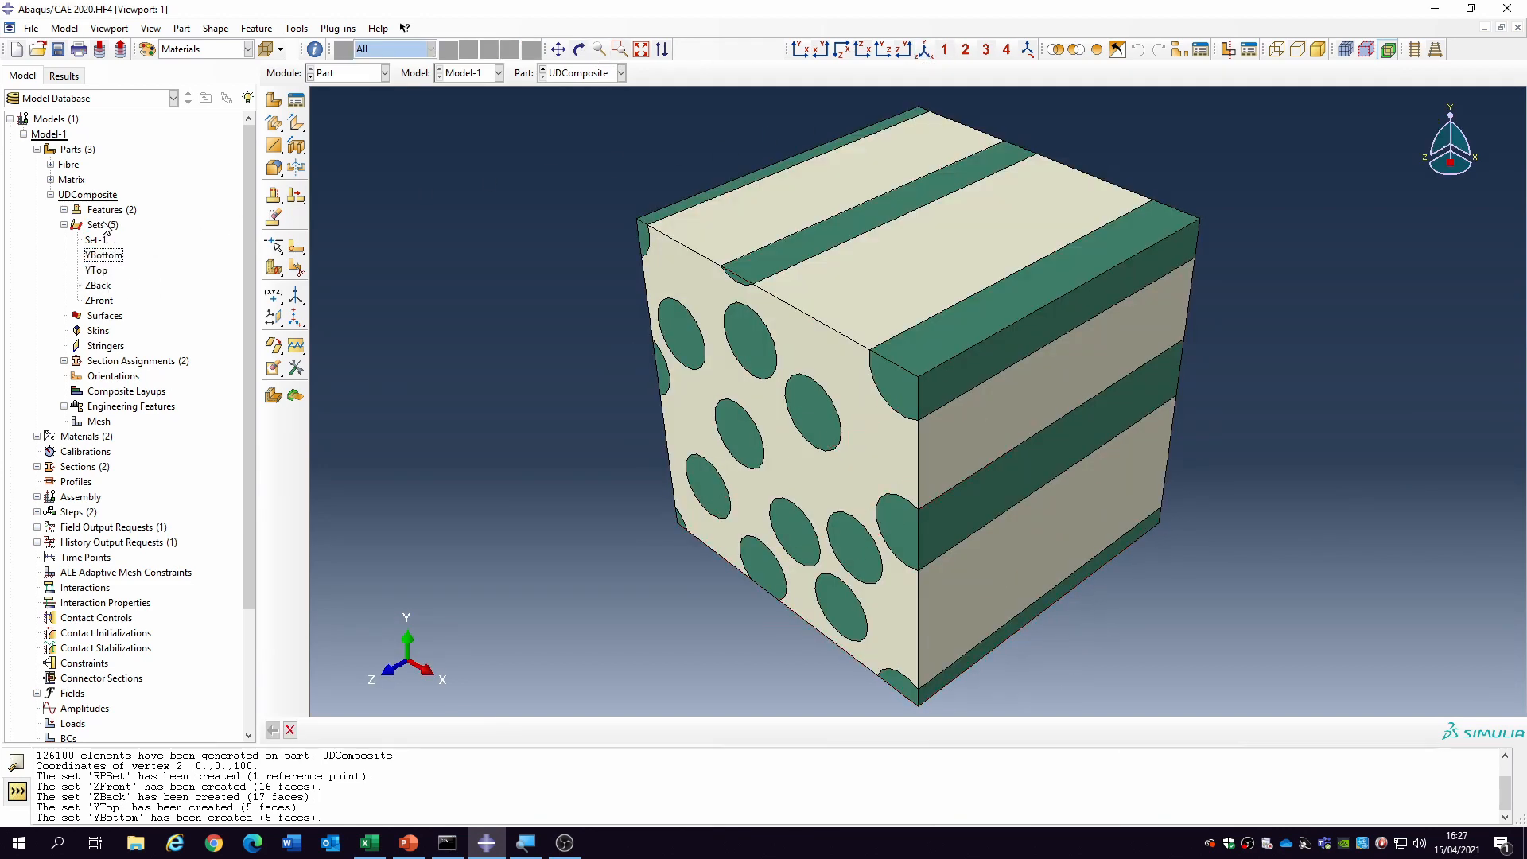
# - Create a geometry set named XFront on the part from all matrix and fibre strips of the cube's positive X face
pyautogui.doubleClick(104, 225)
pyautogui.write('XFront')
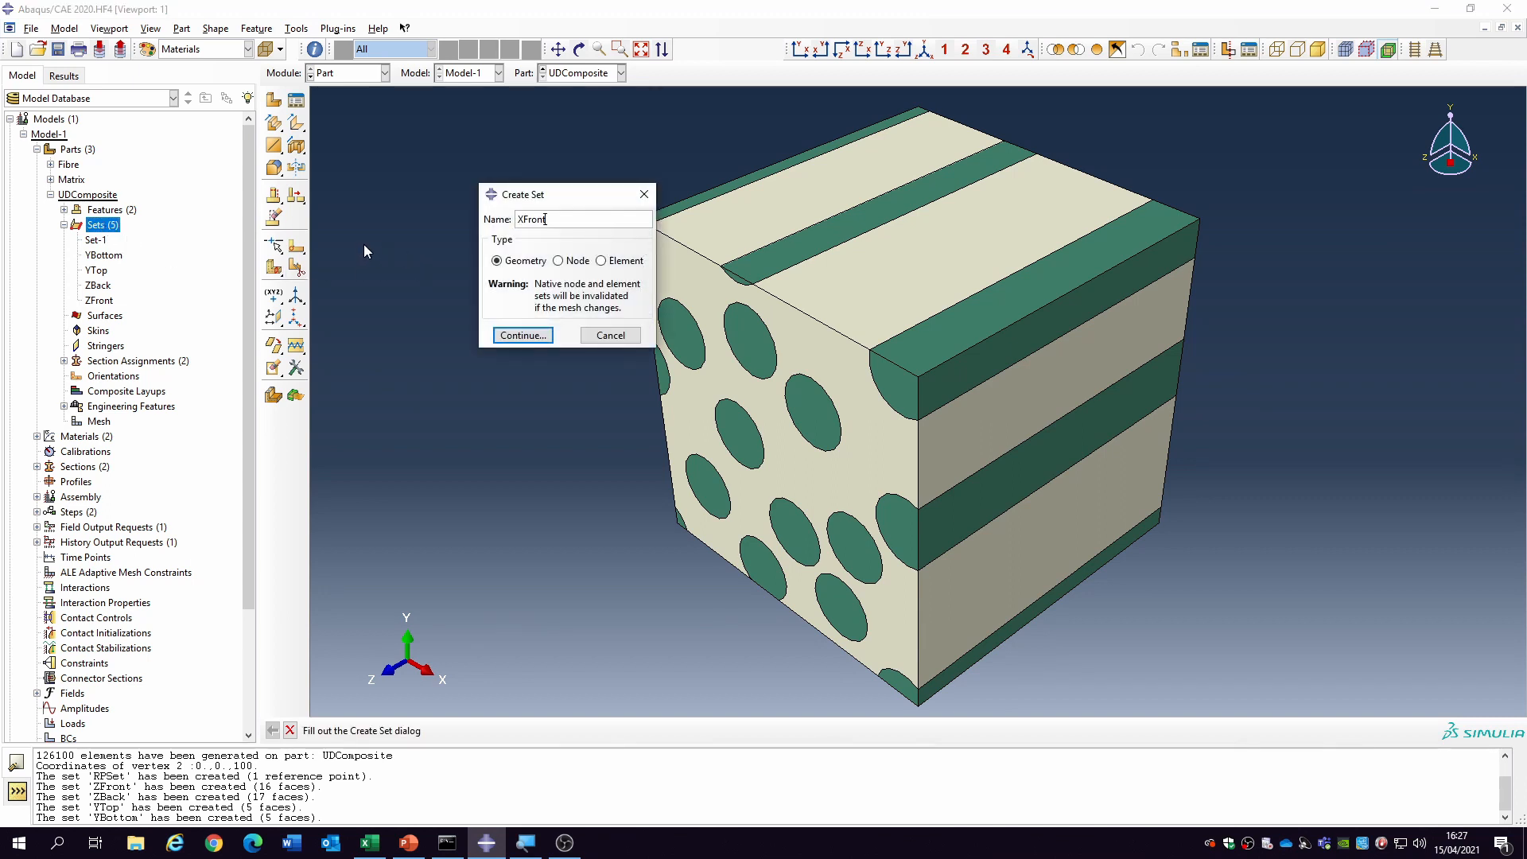
pyautogui.click(513, 335)
pyautogui.click(1034, 373)
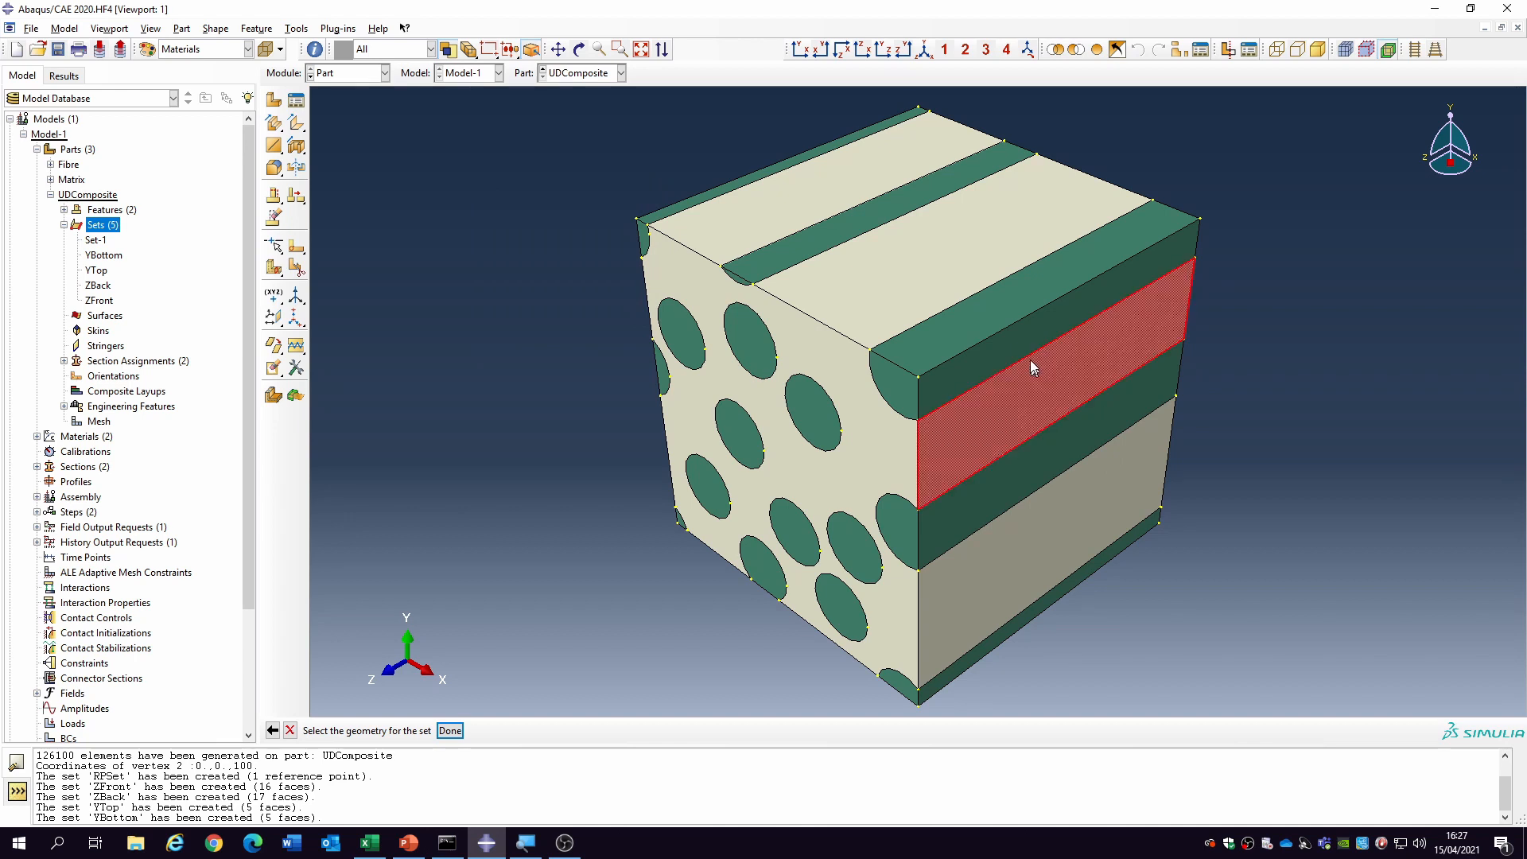
pyautogui.keyDown('shift'); pyautogui.click(1025, 345); pyautogui.keyUp('shift')
pyautogui.keyDown('shift'); pyautogui.click(1050, 465); pyautogui.keyUp('shift')
pyautogui.keyDown('shift'); pyautogui.click(1039, 556); pyautogui.keyUp('shift')
pyautogui.keyDown('shift'); pyautogui.click(1039, 606); pyautogui.keyUp('shift')
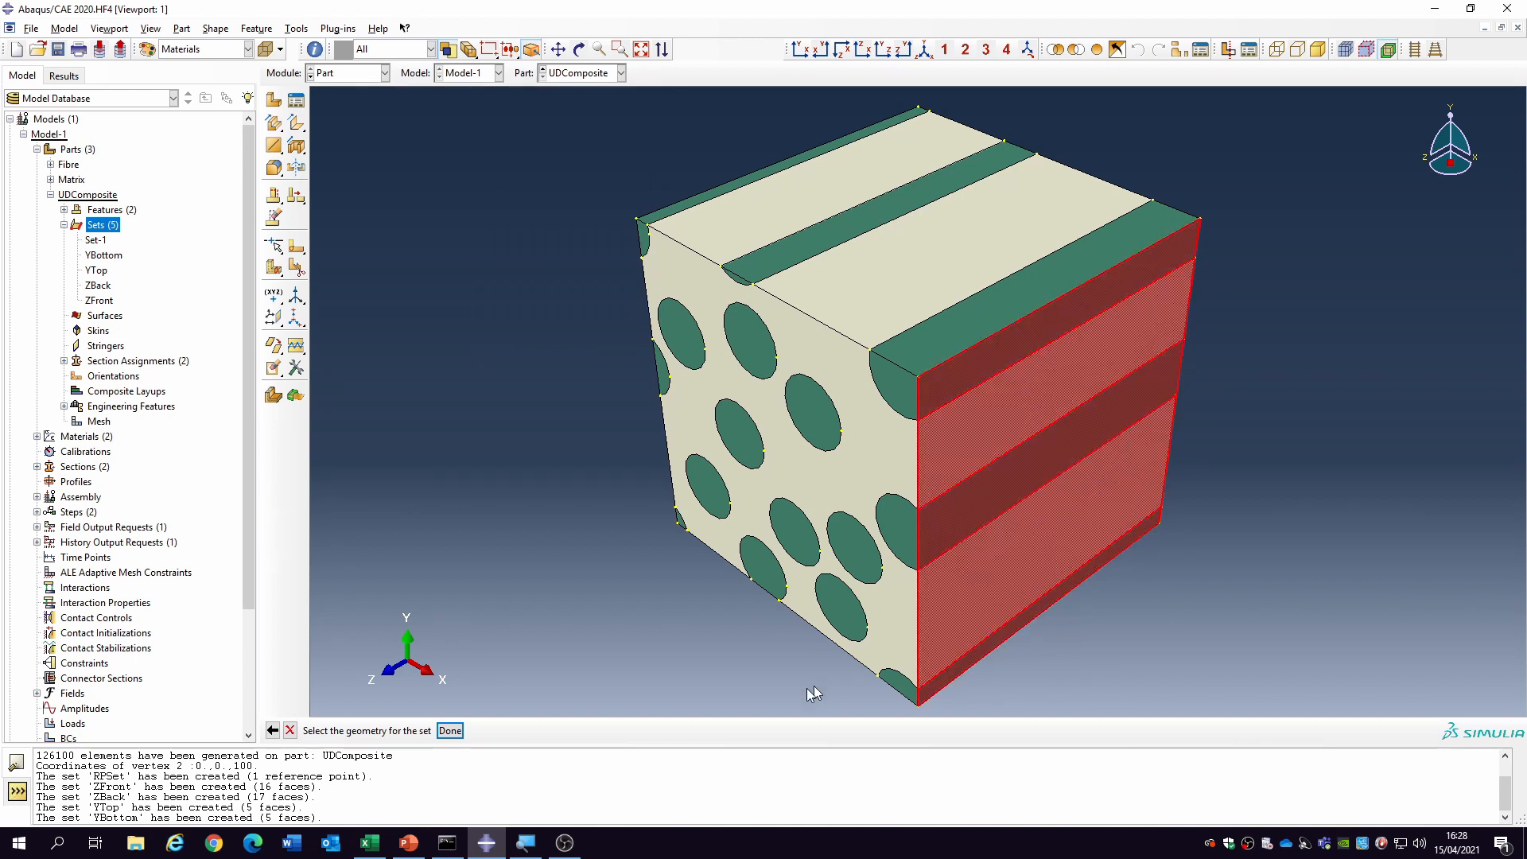
pyautogui.click(449, 731)
# - Create a geometry set named XBack on the part from all matrix and fibre strips of the cube's negative X face
pyautogui.doubleClick(103, 227)
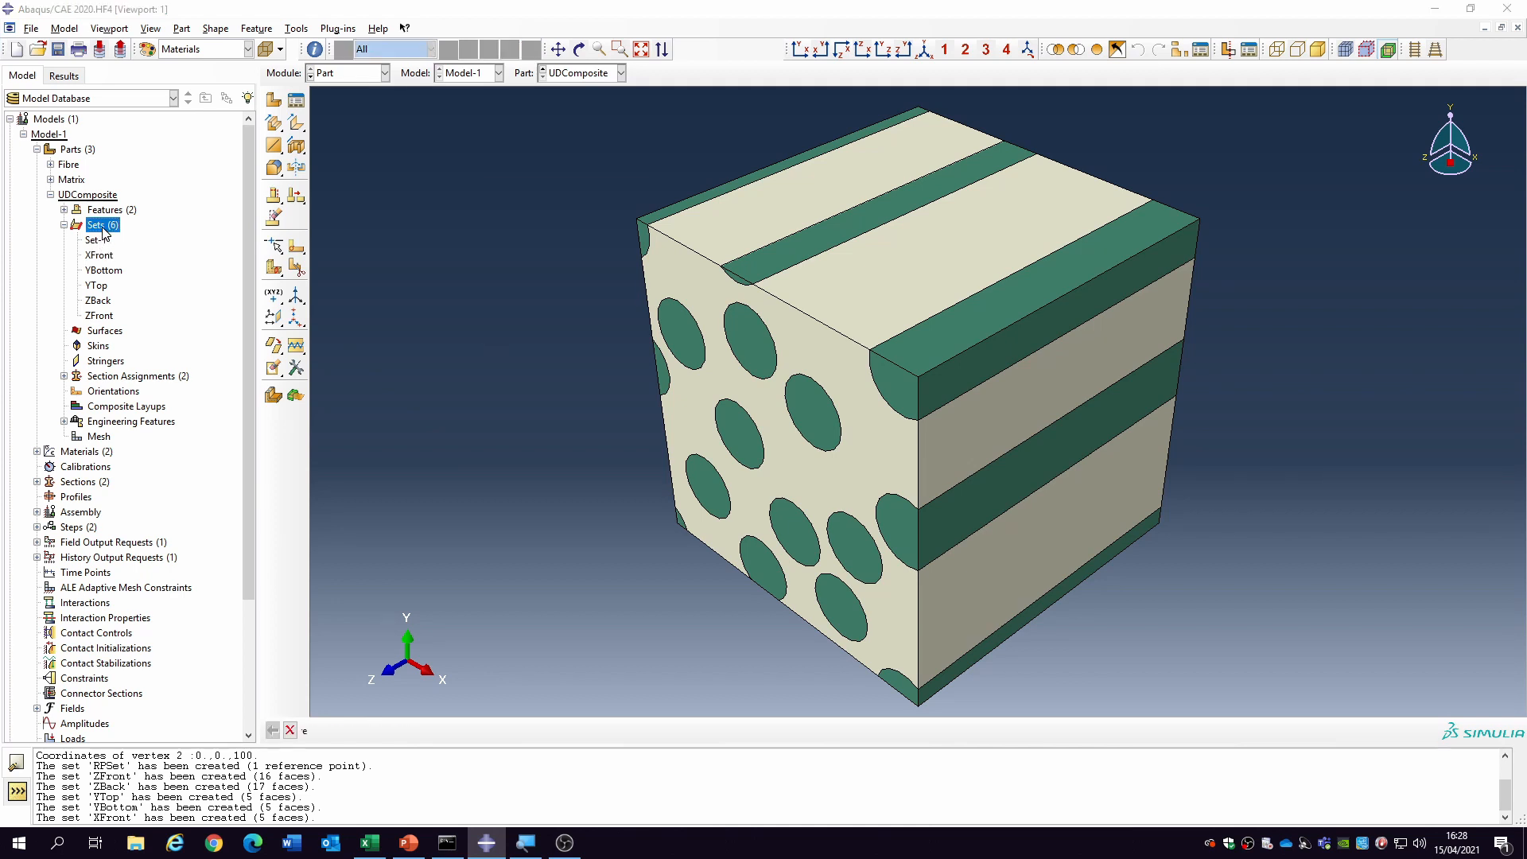
pyautogui.write('XB')
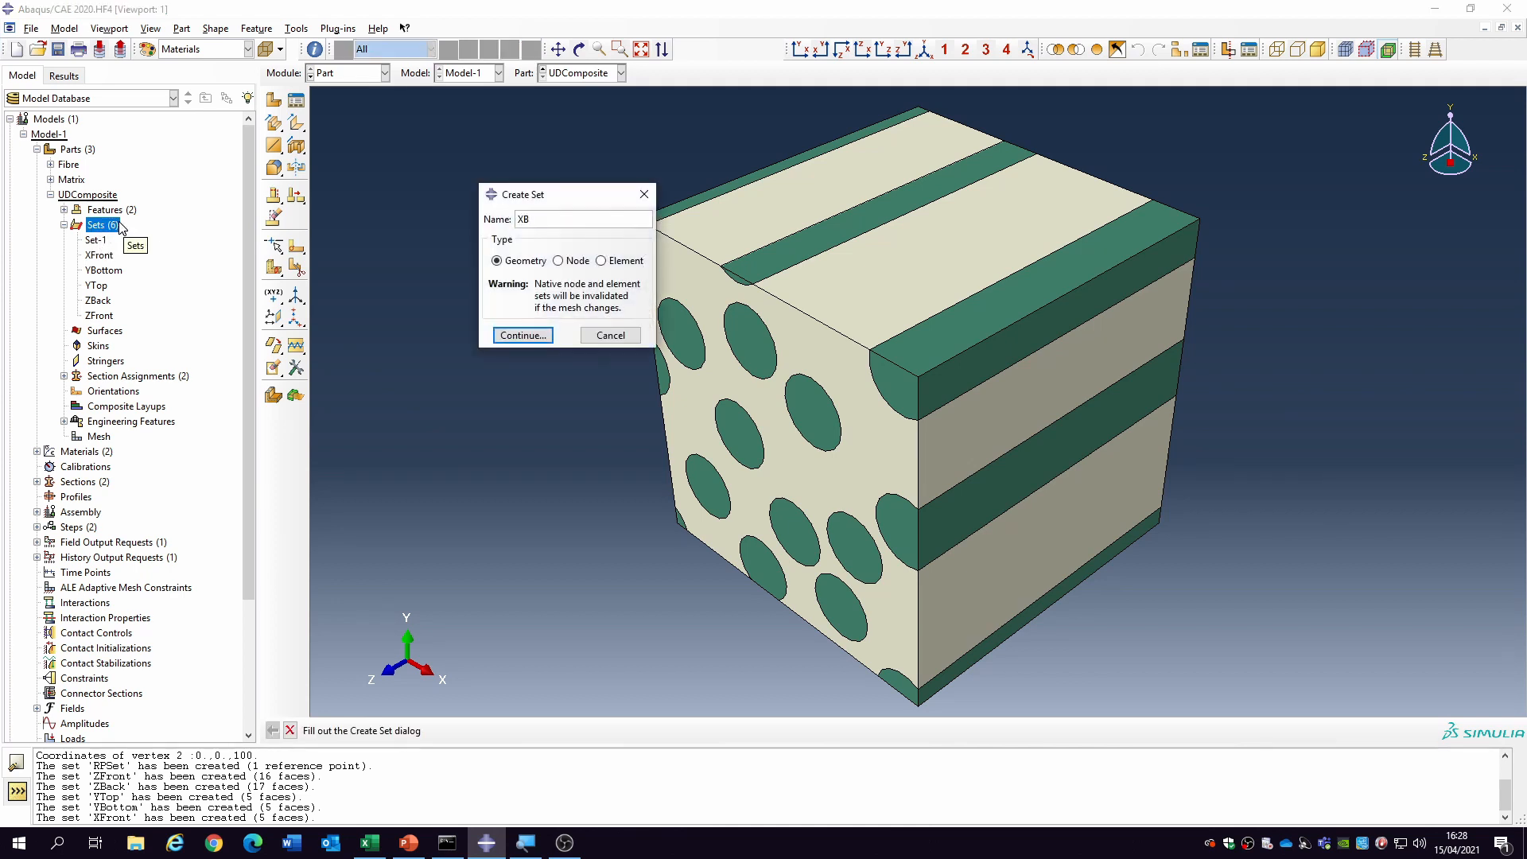
pyautogui.write('ack')
pyautogui.click(535, 337)
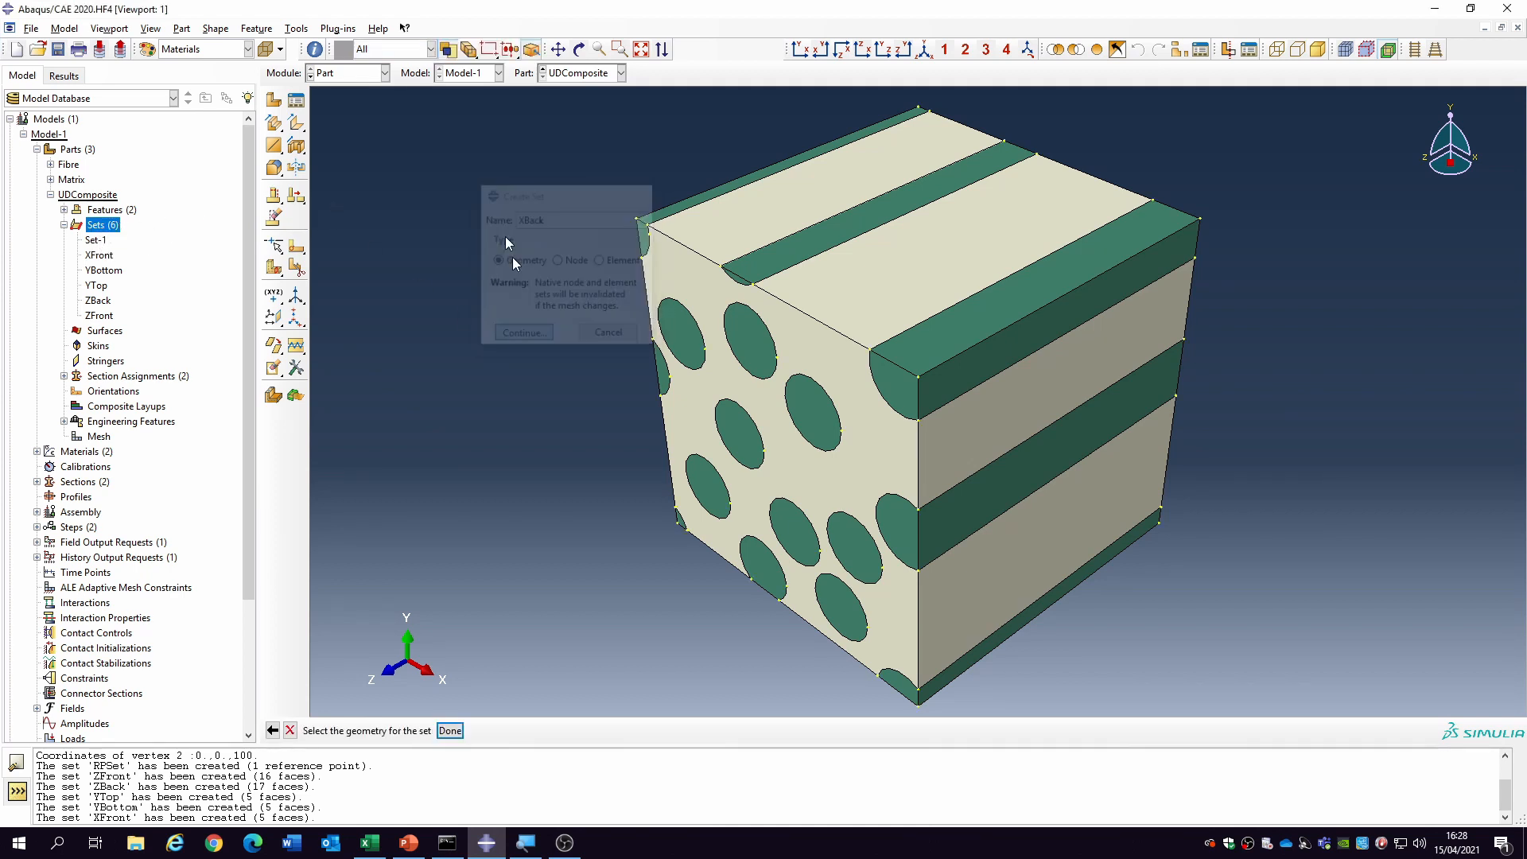
pyautogui.click(578, 50)
pyautogui.moveTo(684, 382); pyautogui.dragTo(812, 437)
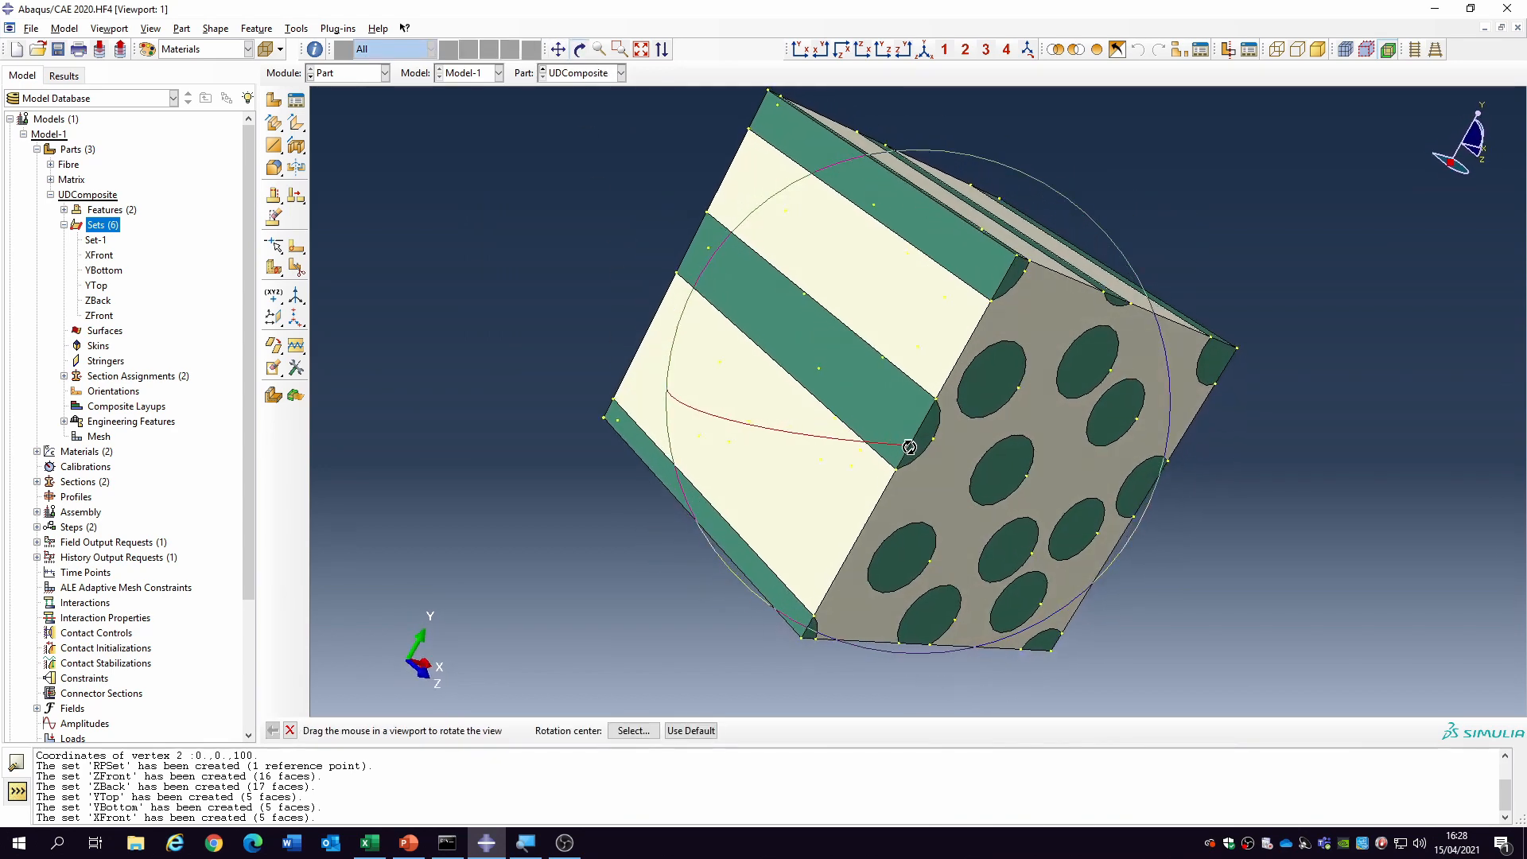
pyautogui.rightClick(522, 262)
pyautogui.click(576, 369)
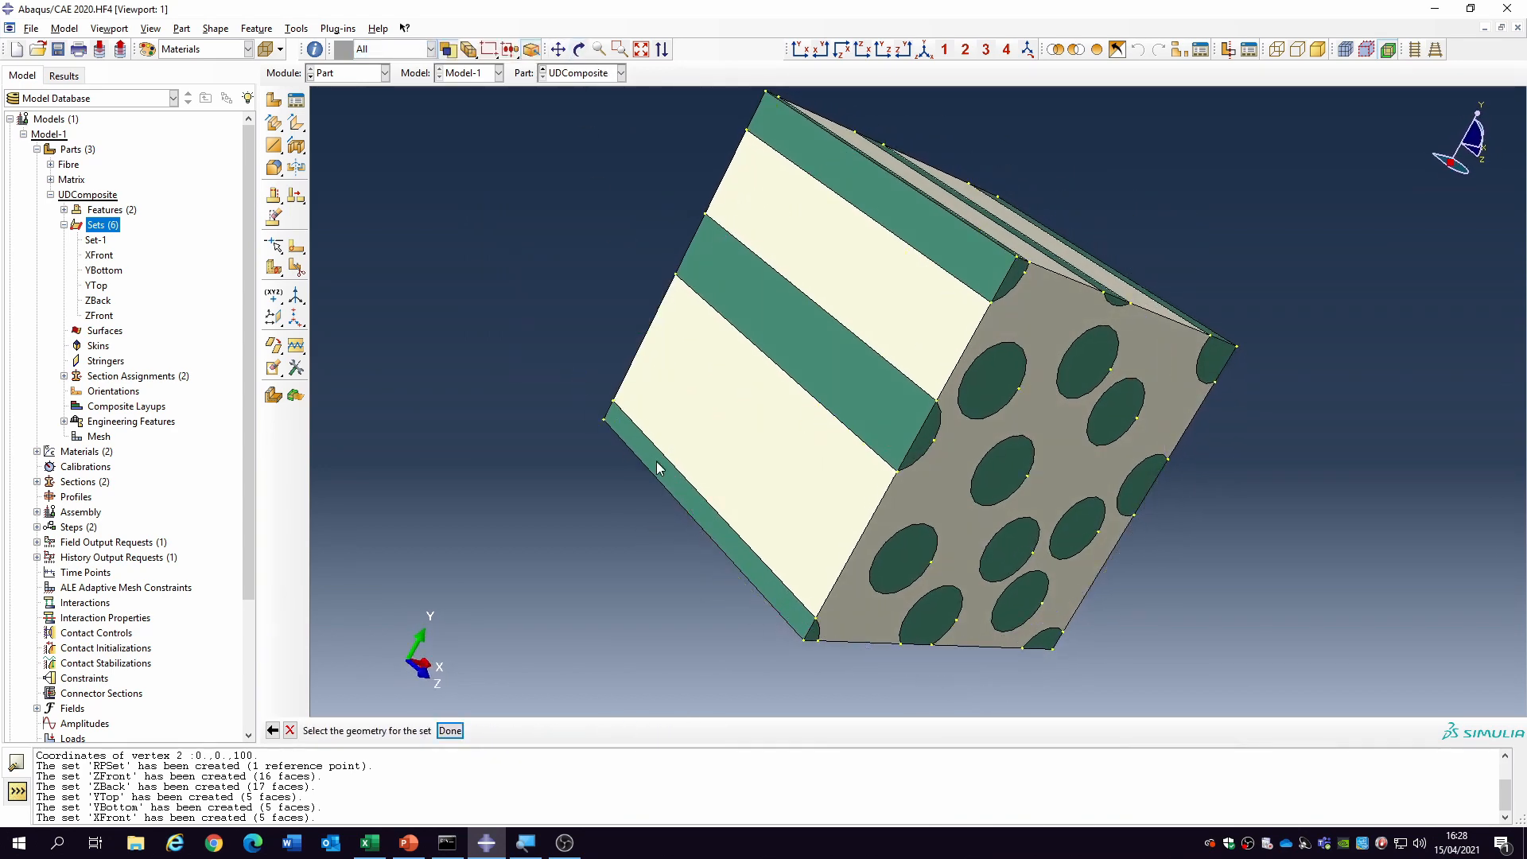
pyautogui.click(658, 457)
pyautogui.keyDown('shift'); pyautogui.click(712, 433); pyautogui.keyUp('shift')
pyautogui.keyDown('shift'); pyautogui.click(798, 344); pyautogui.keyUp('shift')
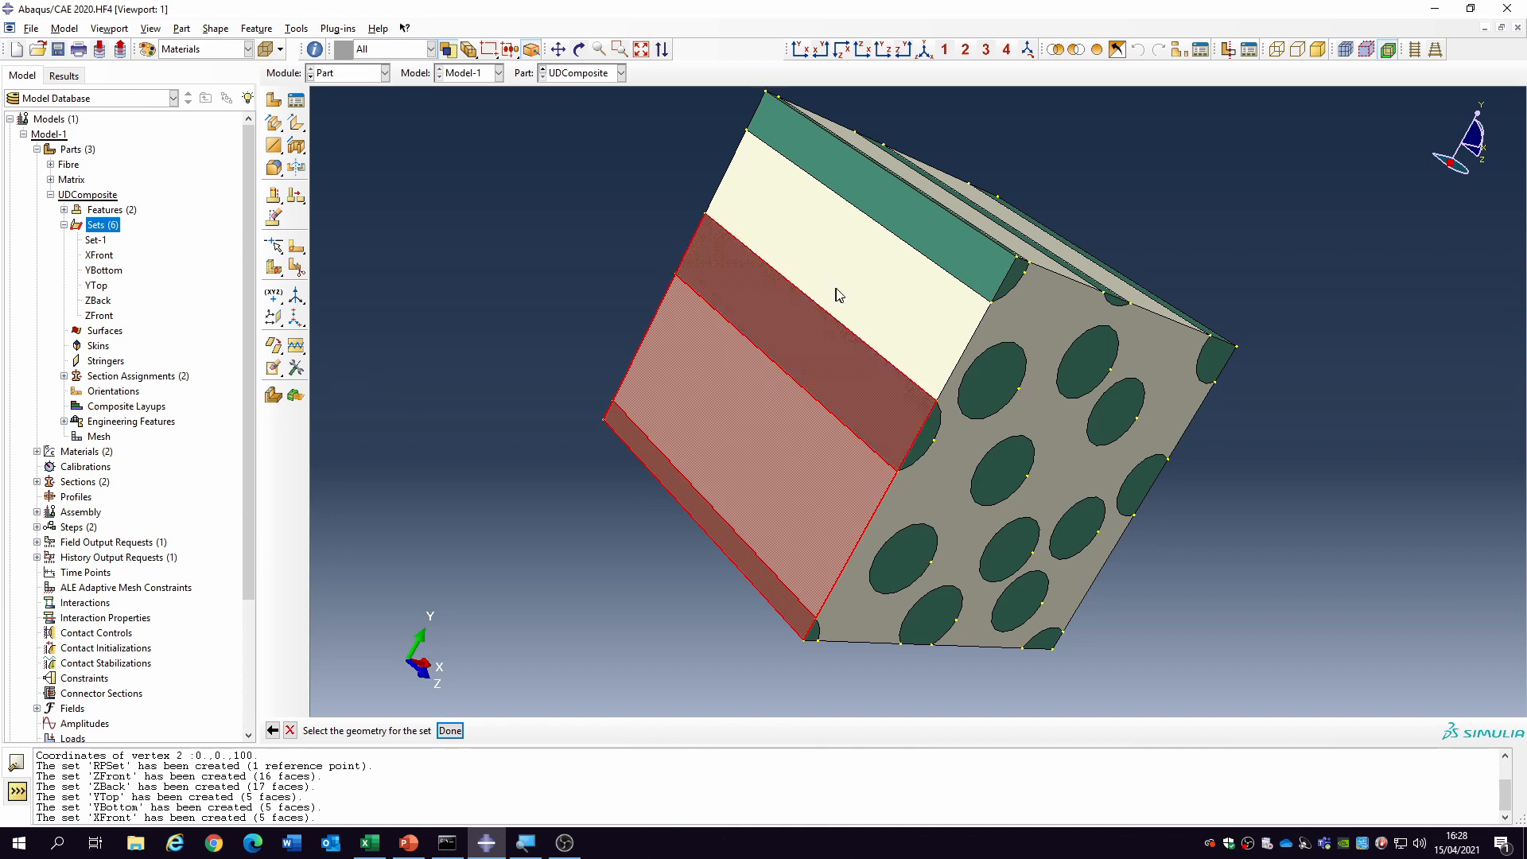
pyautogui.keyDown('shift'); pyautogui.click(863, 277); pyautogui.keyUp('shift')
pyautogui.keyDown('shift'); pyautogui.click(893, 219); pyautogui.keyUp('shift')
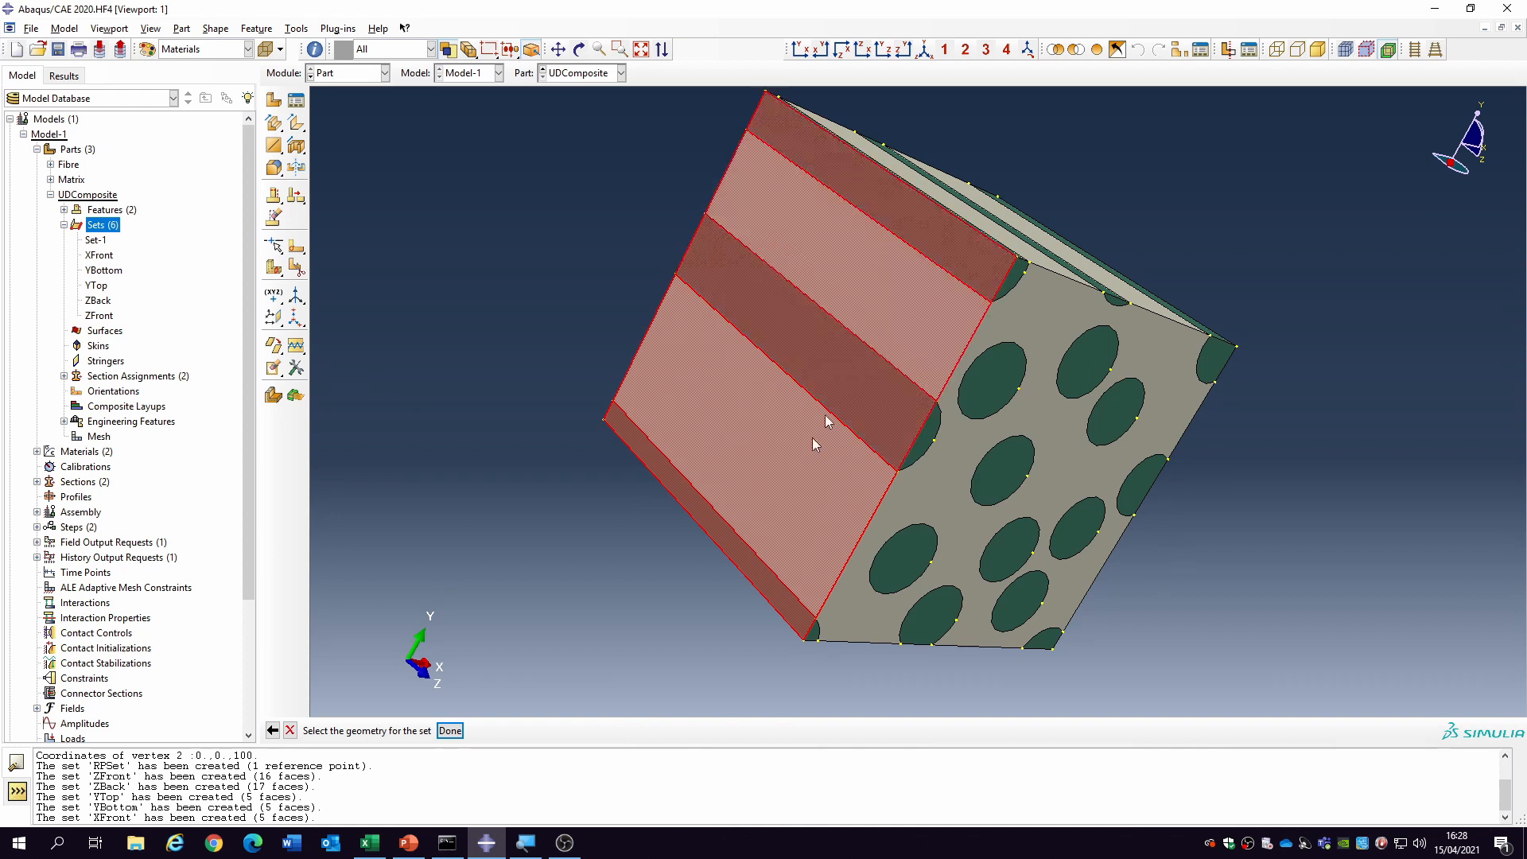
pyautogui.click(450, 730)
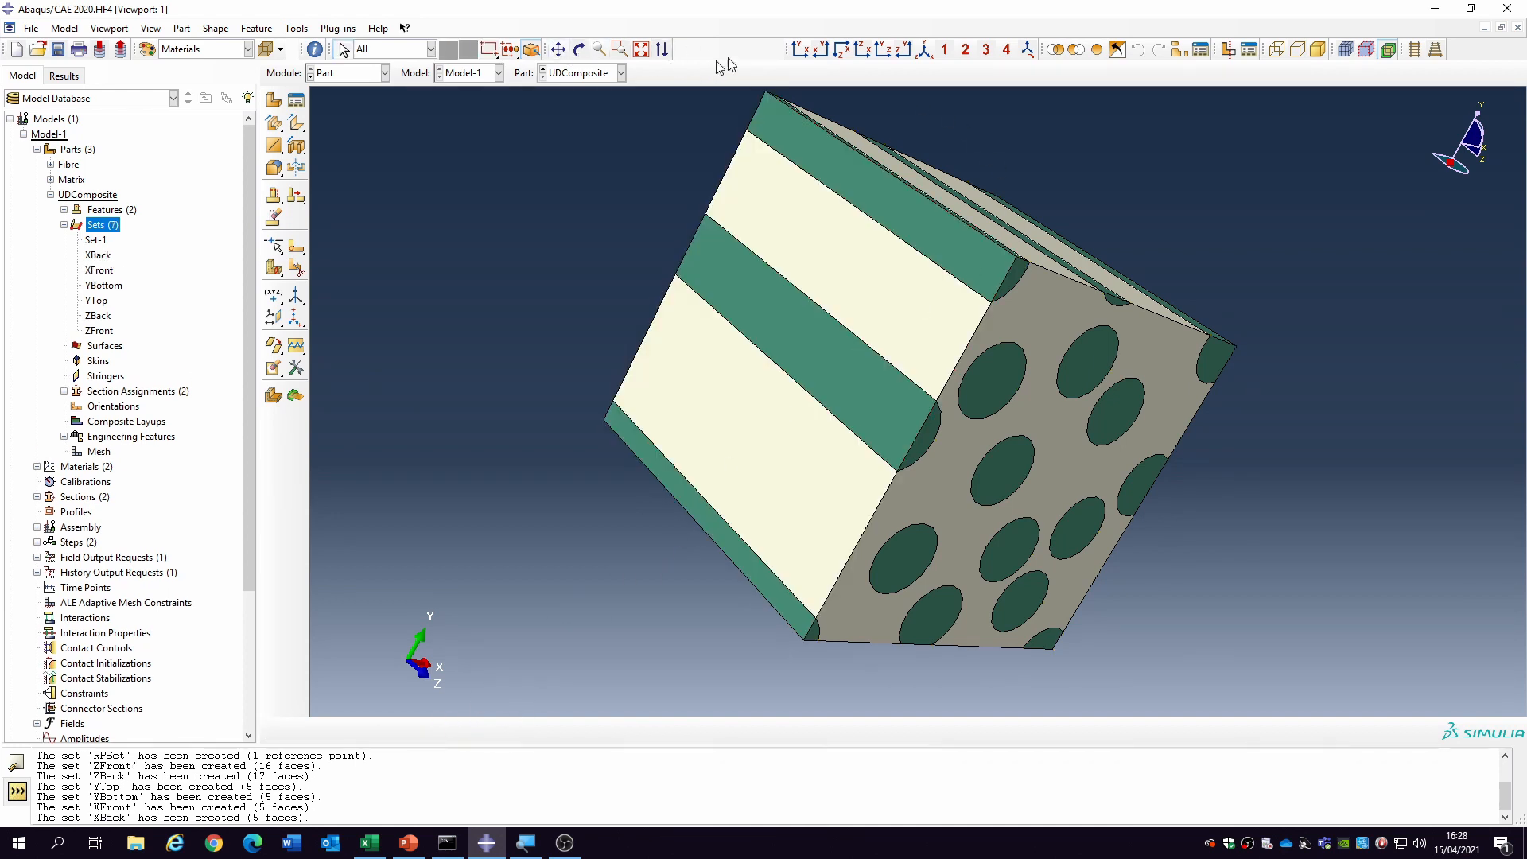
# - Colour-code the part by sets and inspect the face sets around the cube
pyautogui.click(924, 49)
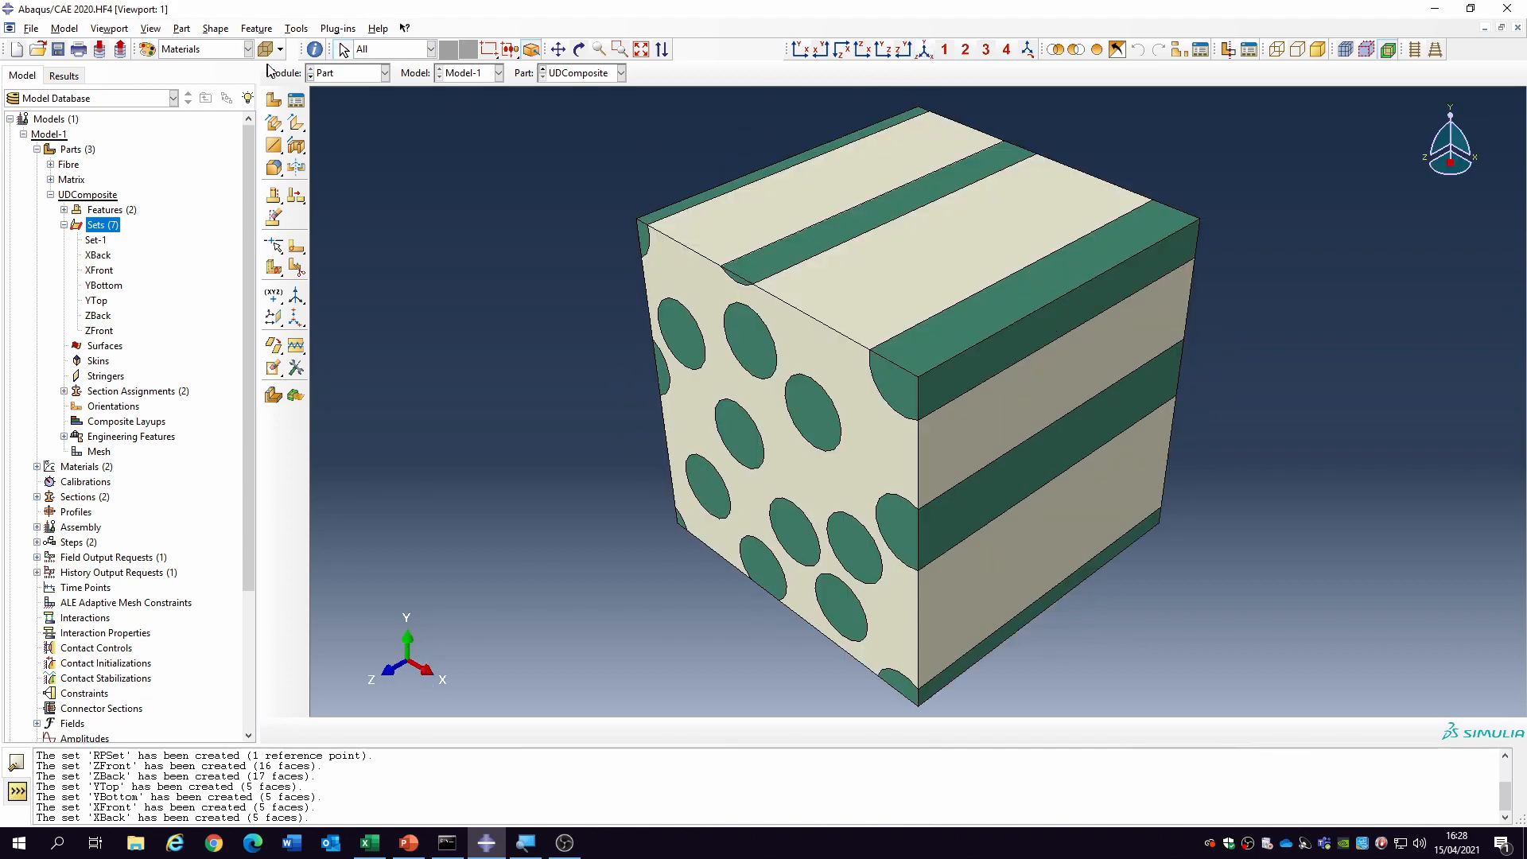
pyautogui.click(227, 51)
pyautogui.click(188, 159)
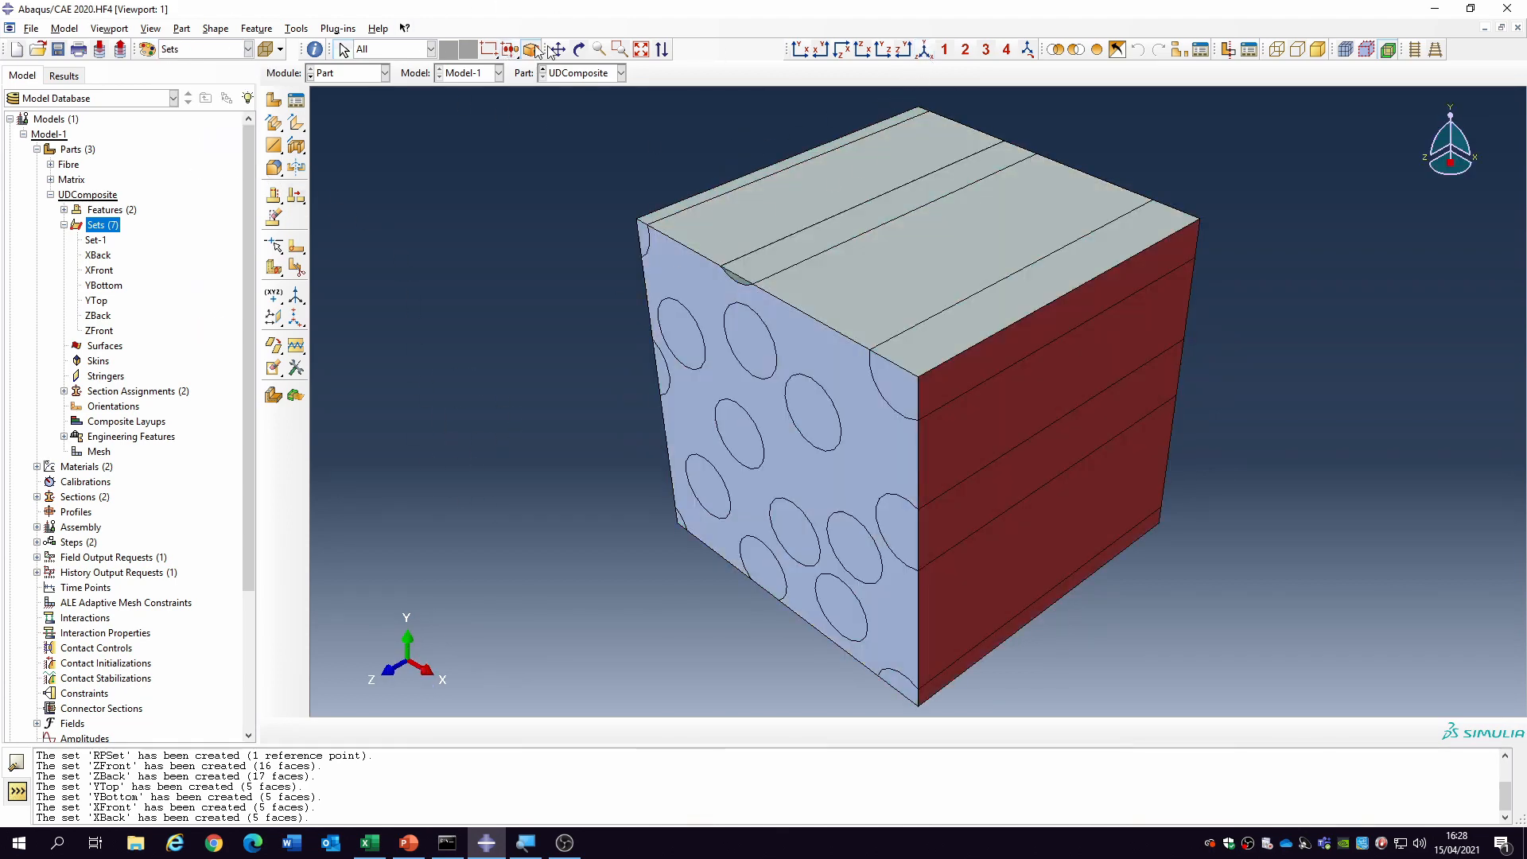
pyautogui.click(579, 49)
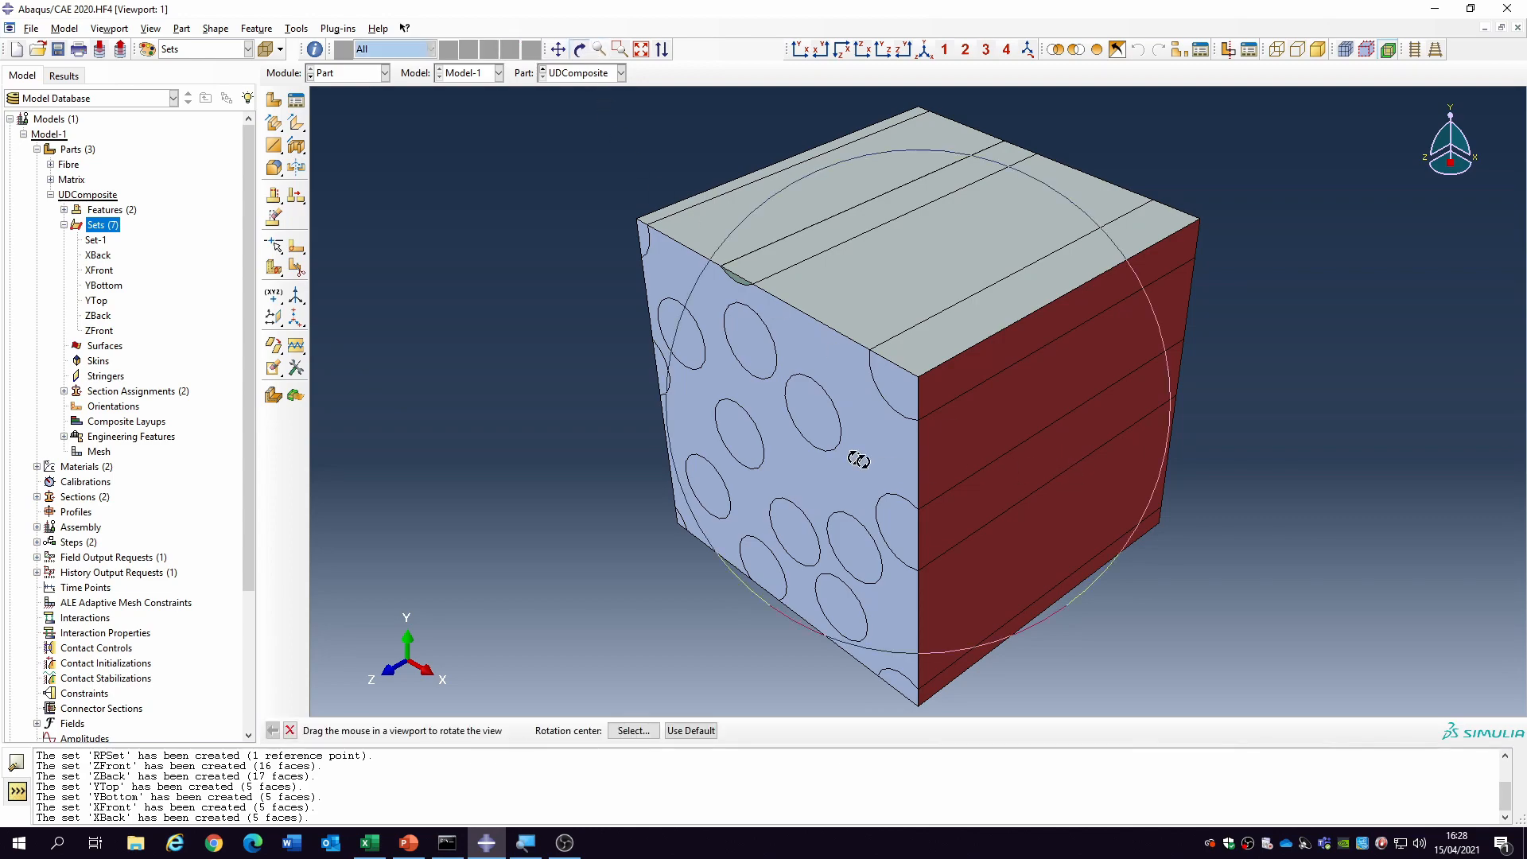
pyautogui.moveTo(858, 454); pyautogui.dragTo(818, 433)
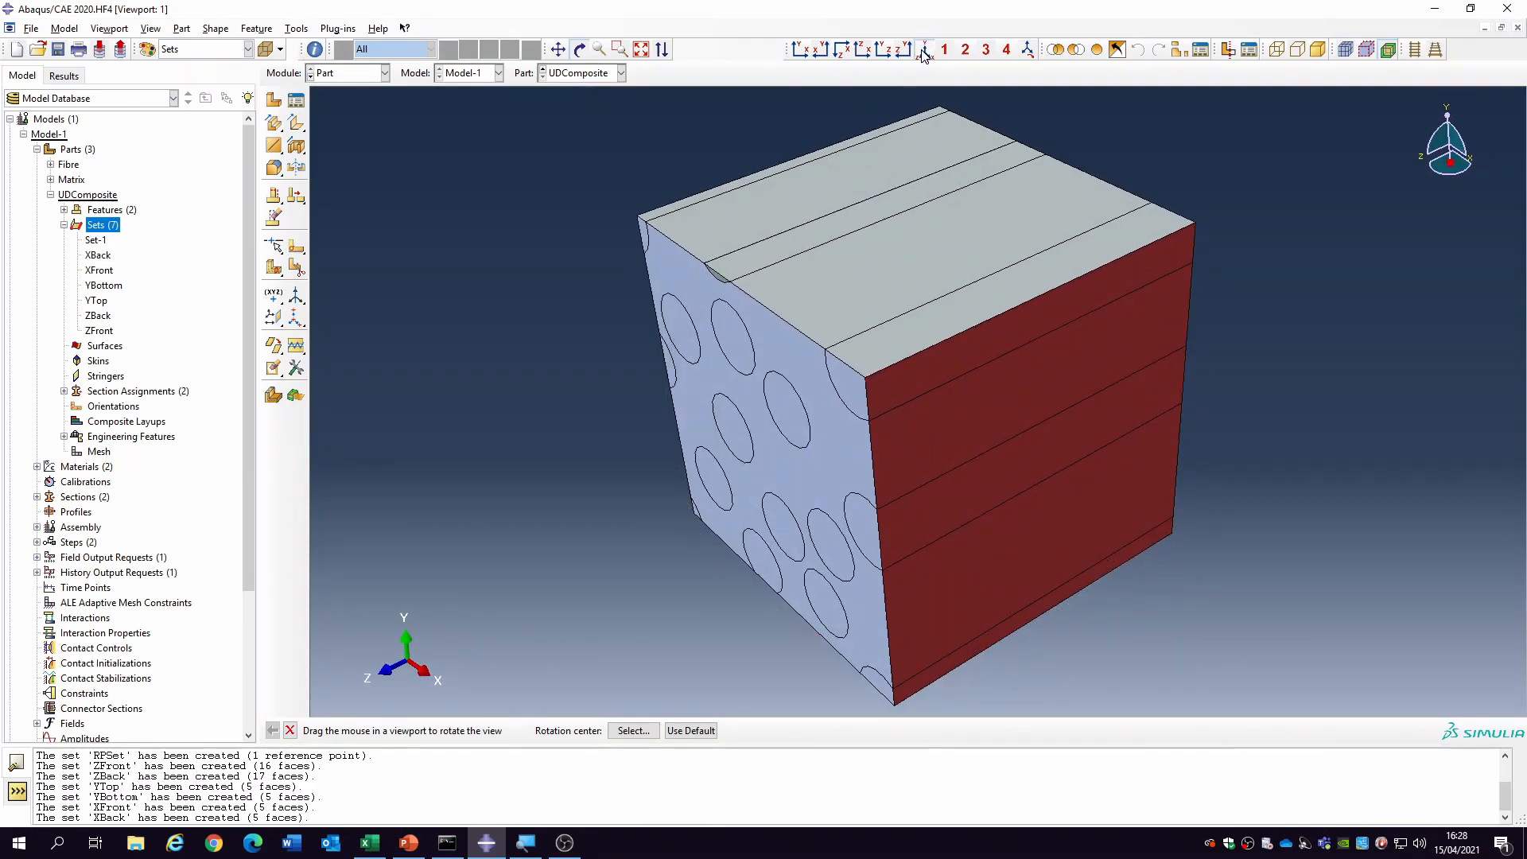
pyautogui.rightClick(455, 327)
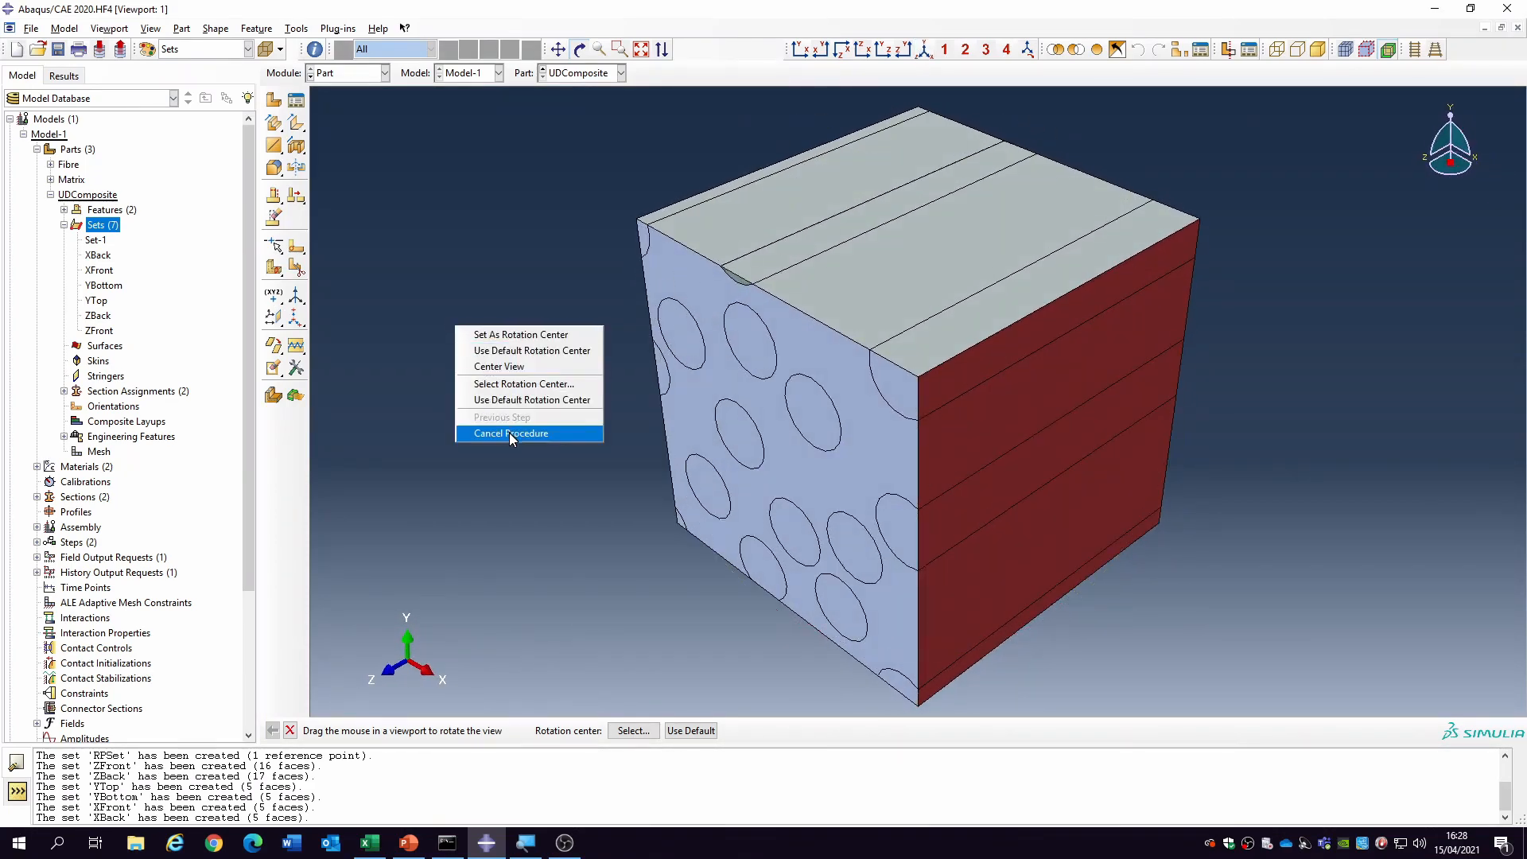
pyautogui.click(509, 433)
# - Collapse the model tree and copy Model-1 to a new model named CaseI
pyautogui.click(63, 226)
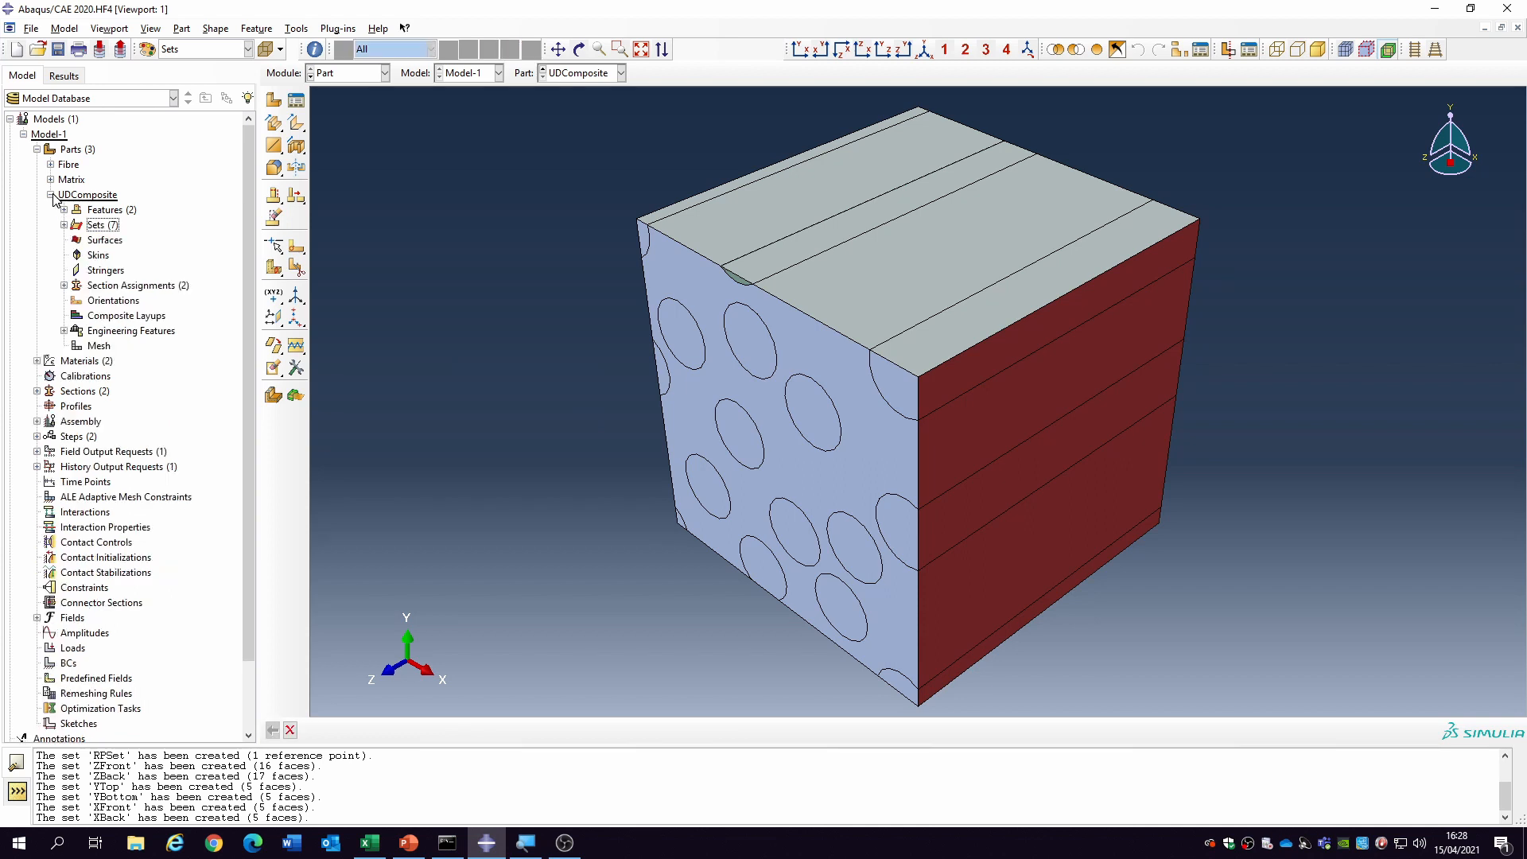
pyautogui.click(50, 195)
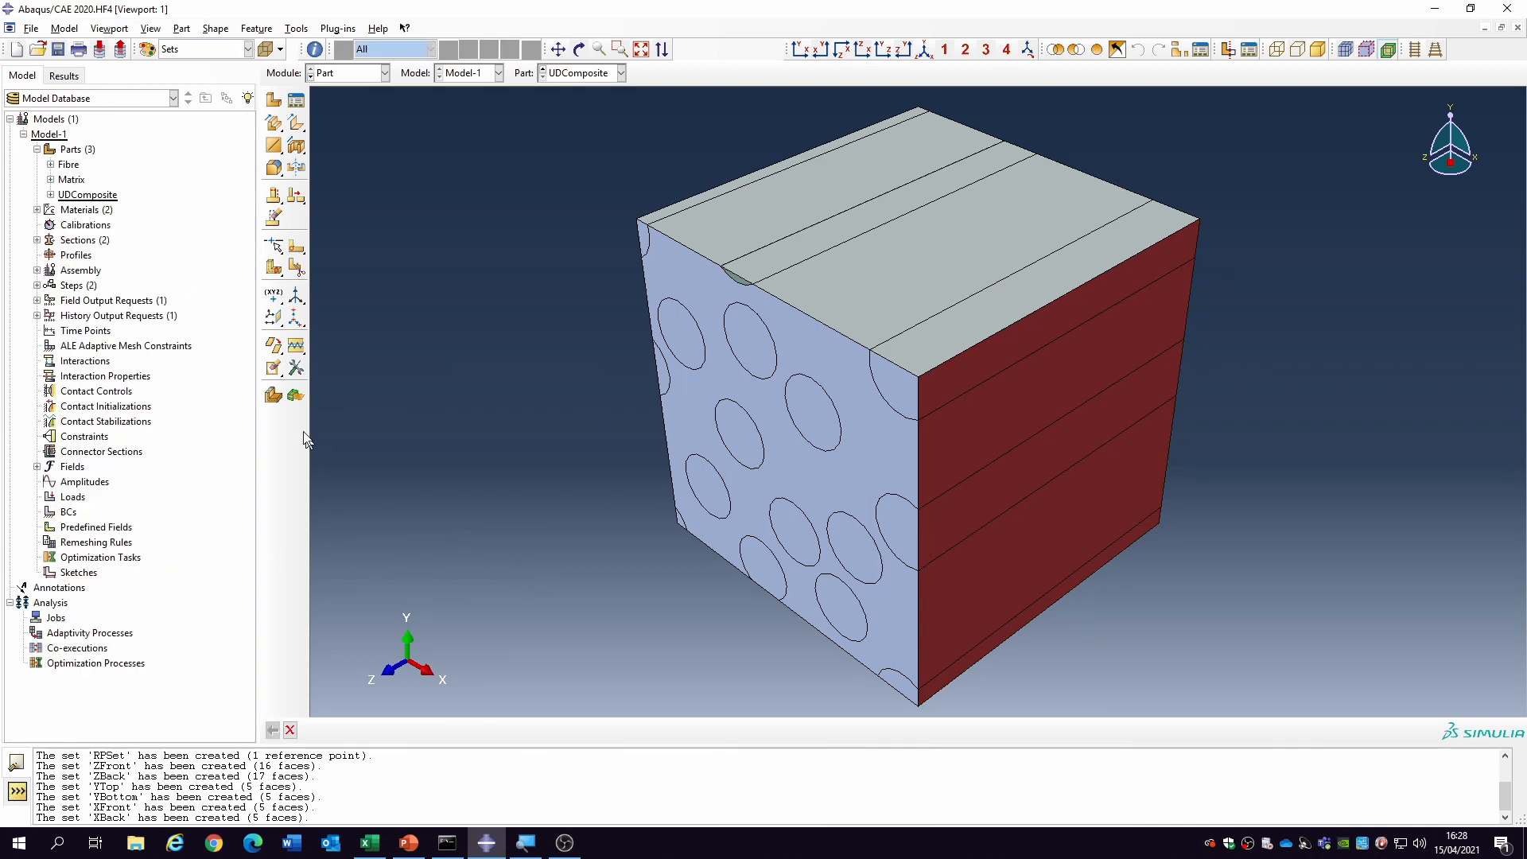
pyautogui.click(36, 149)
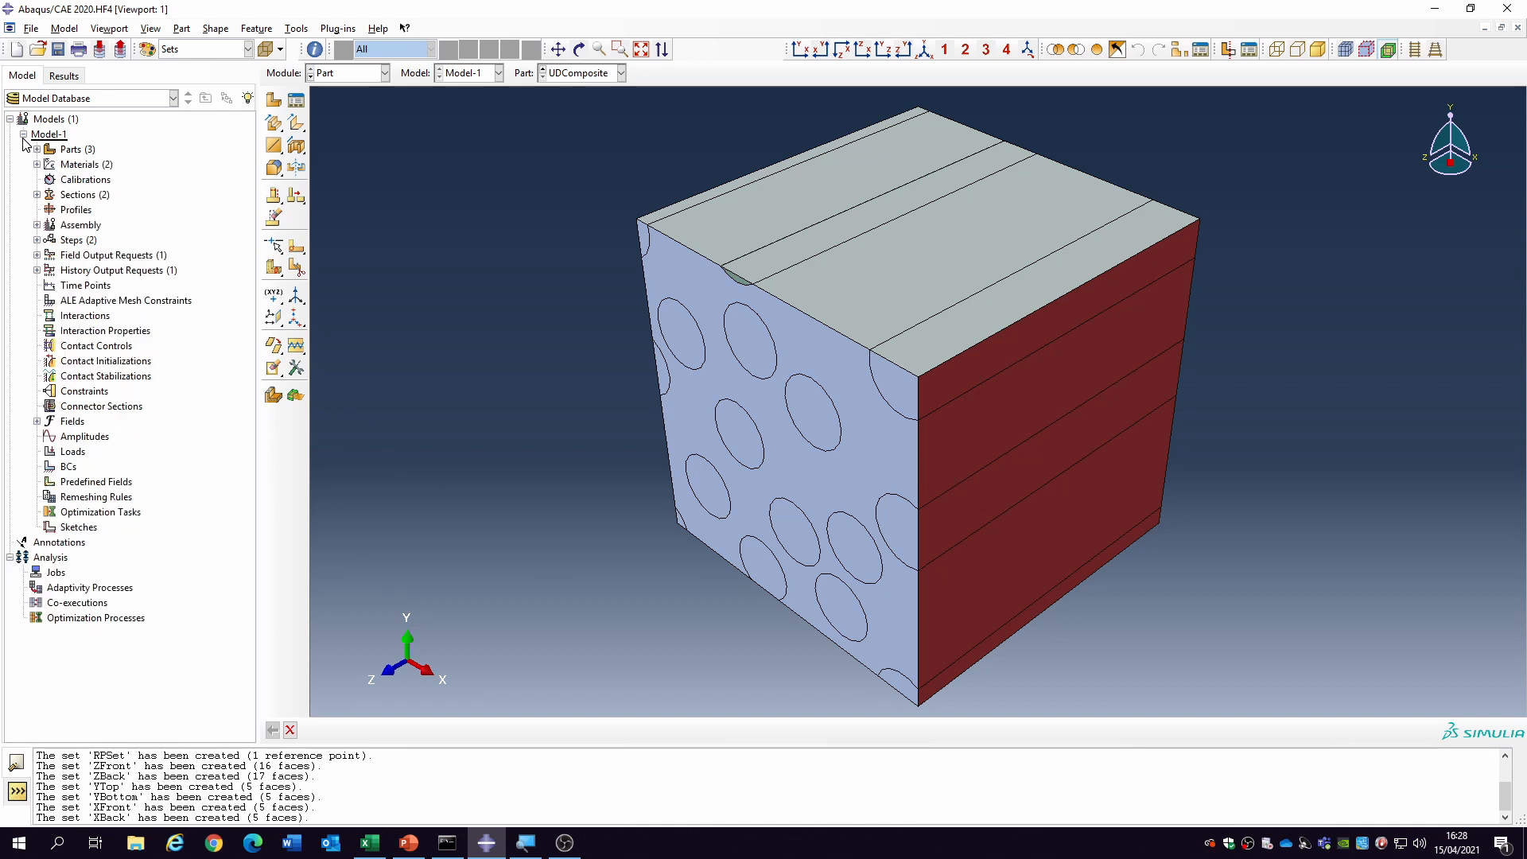
pyautogui.click(23, 134)
pyautogui.rightClick(40, 135)
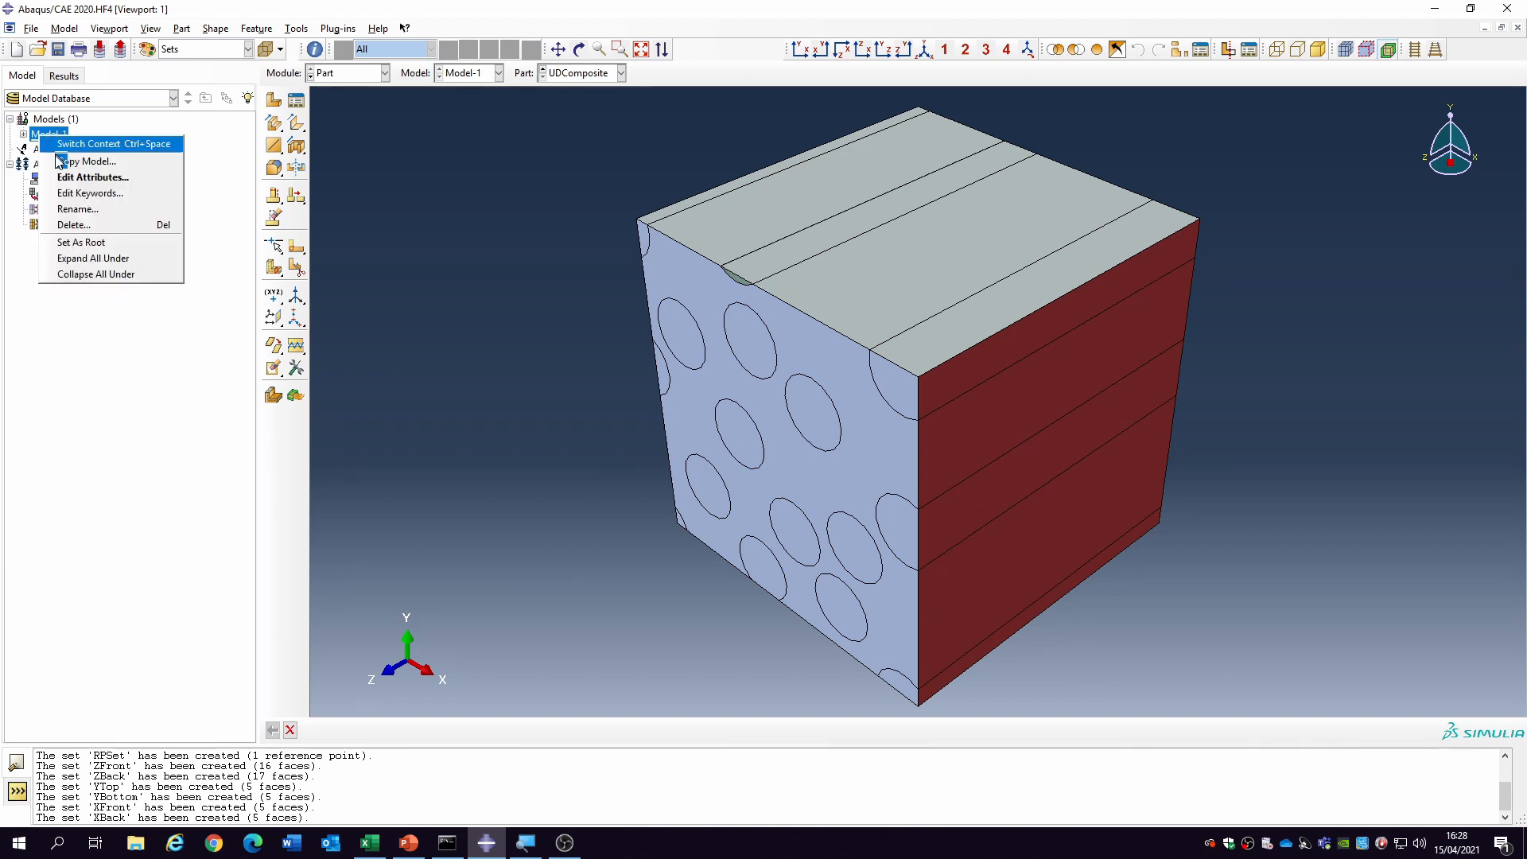
pyautogui.click(84, 161)
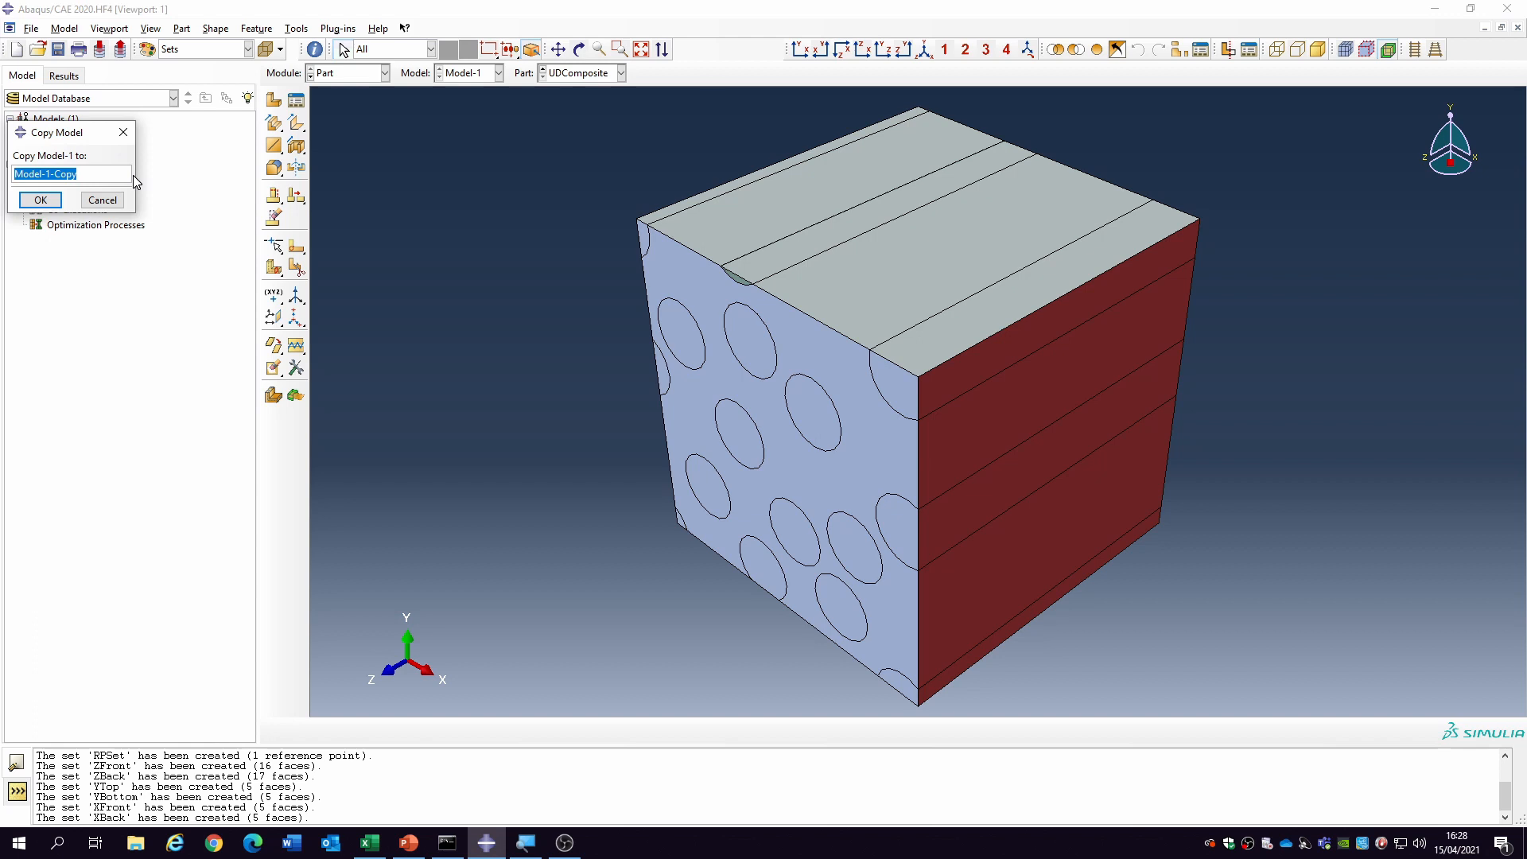
pyautogui.write('Case1')
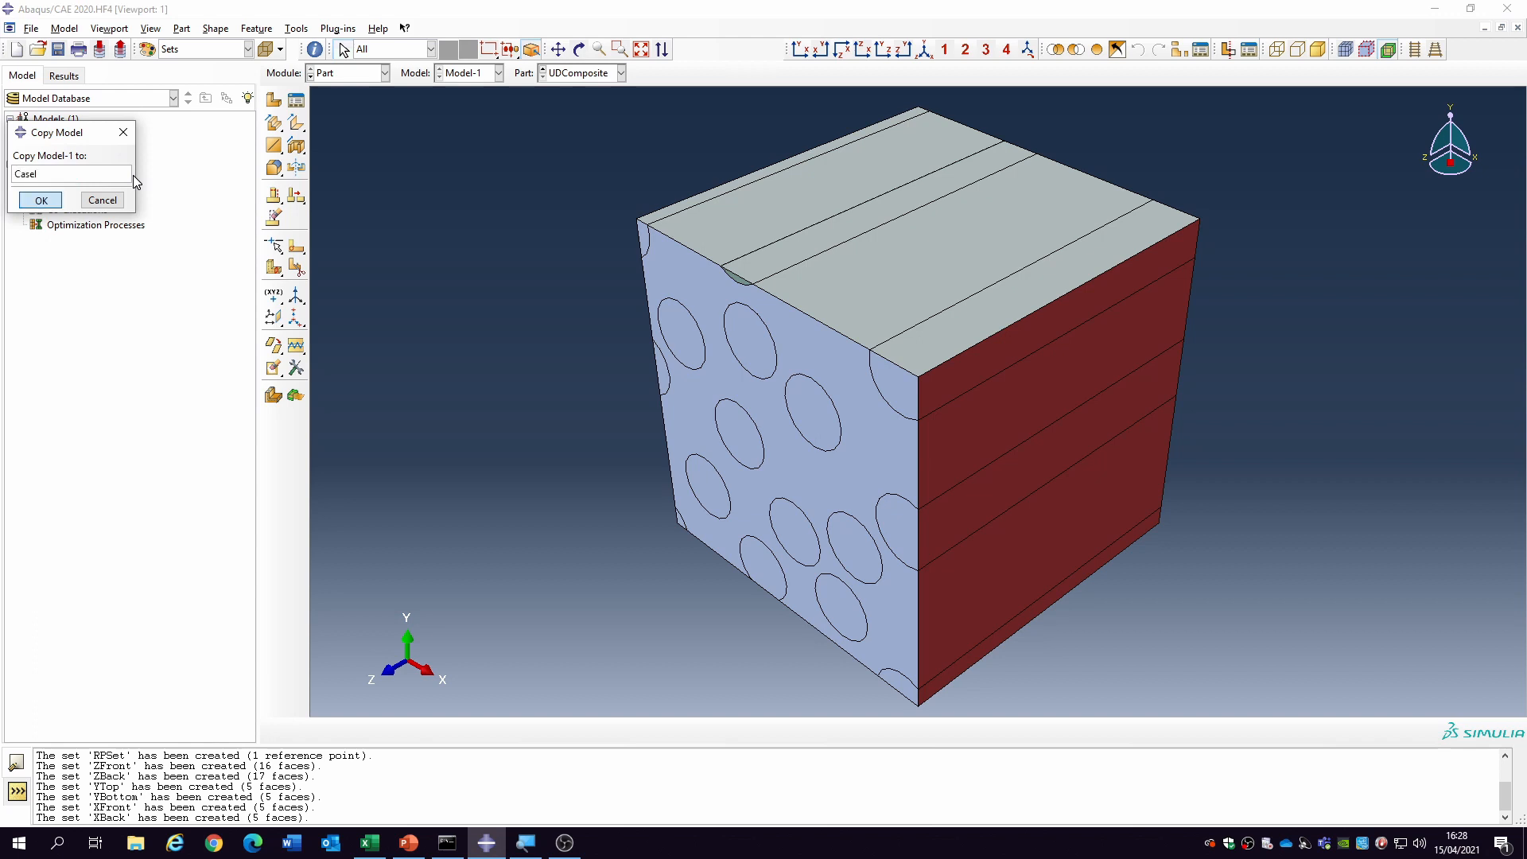
pyautogui.press('Return')
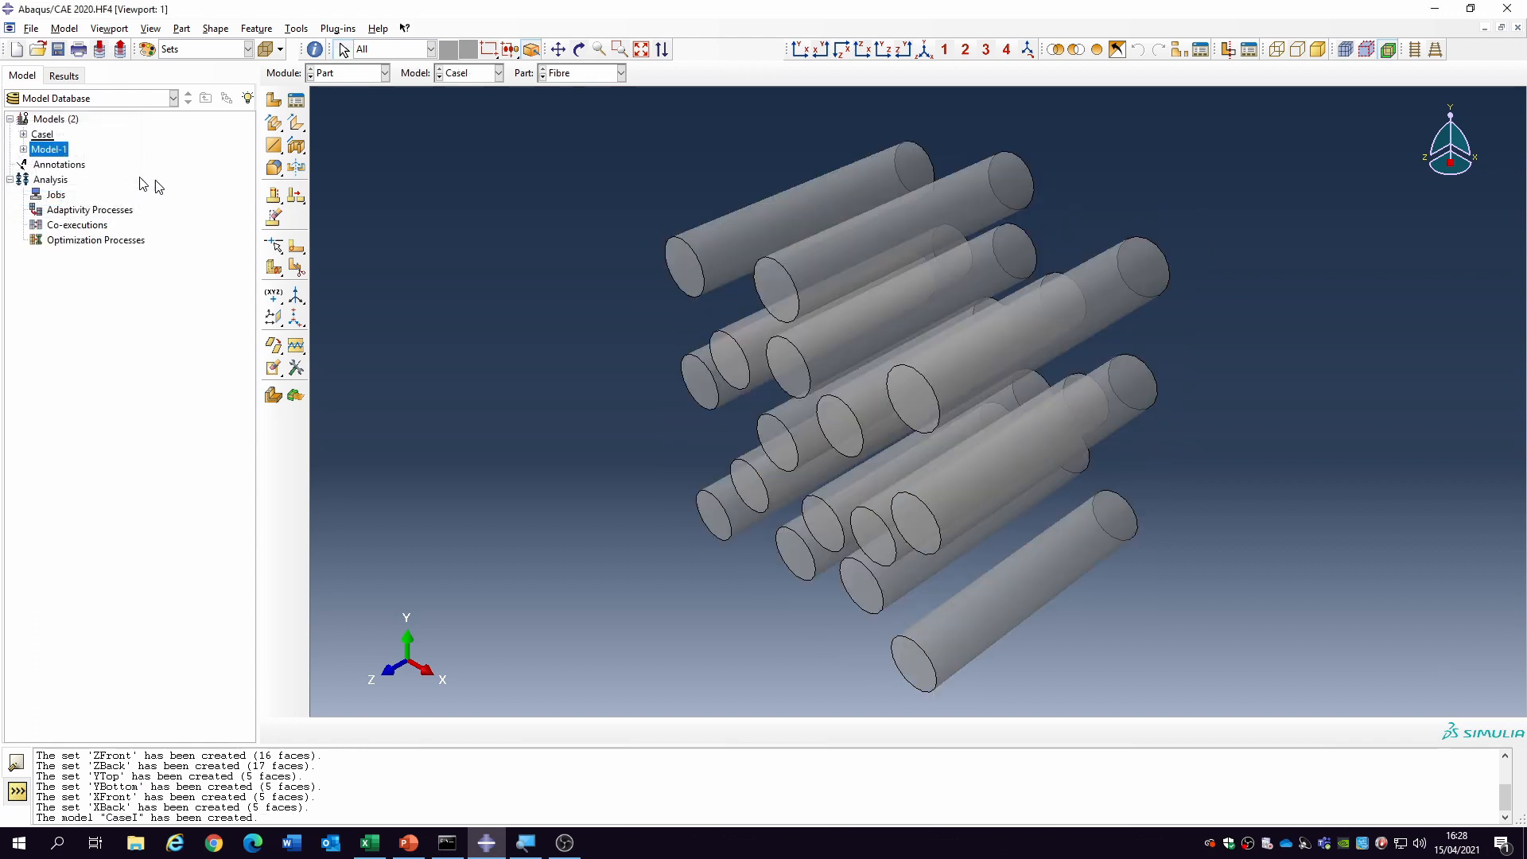
pyautogui.rightClick(49, 155)
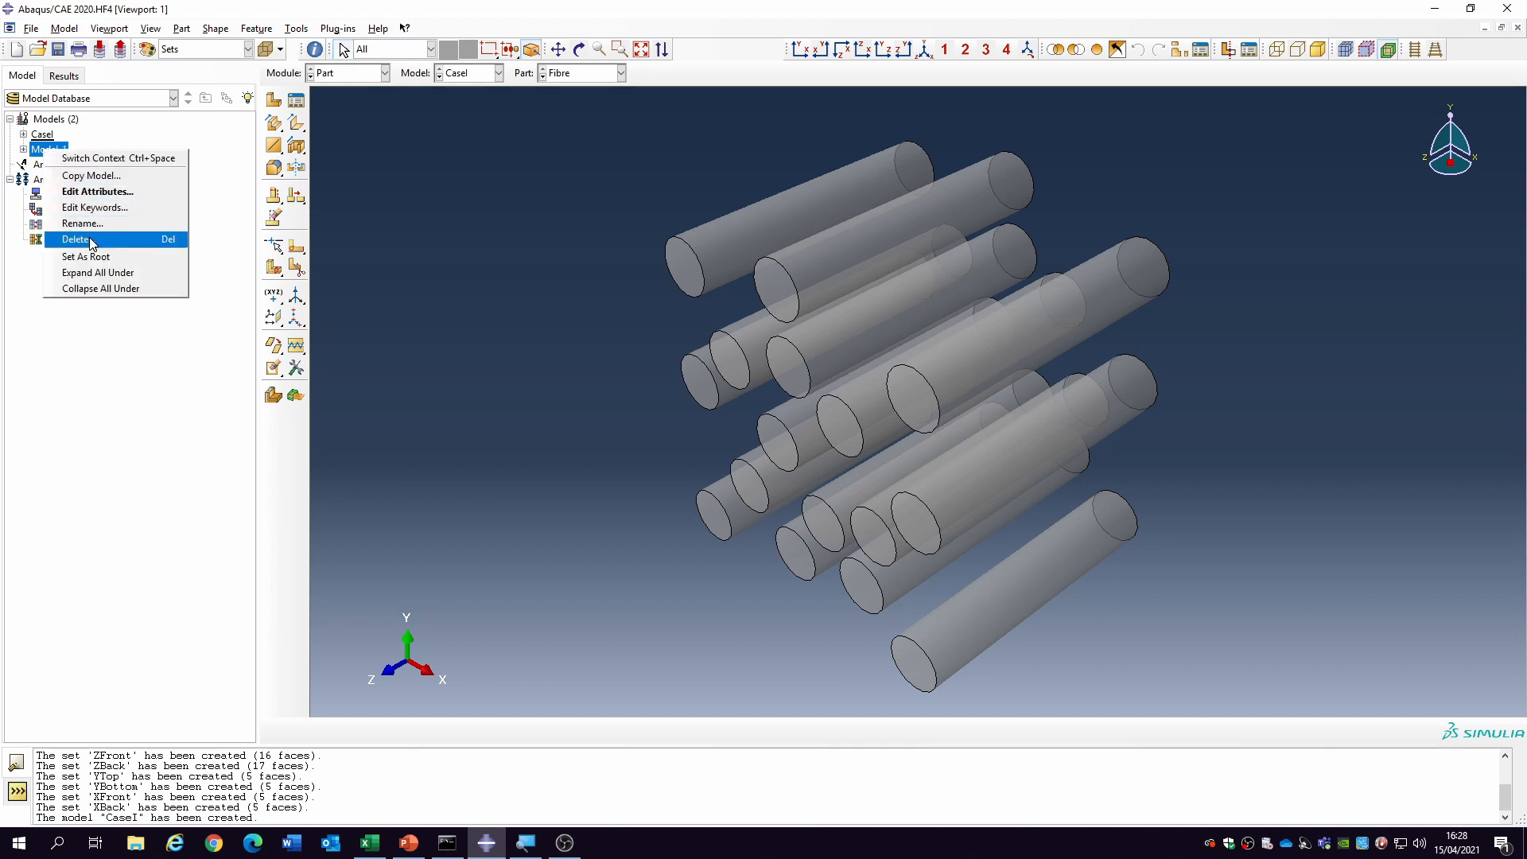
pyautogui.doubleClick(45, 135)
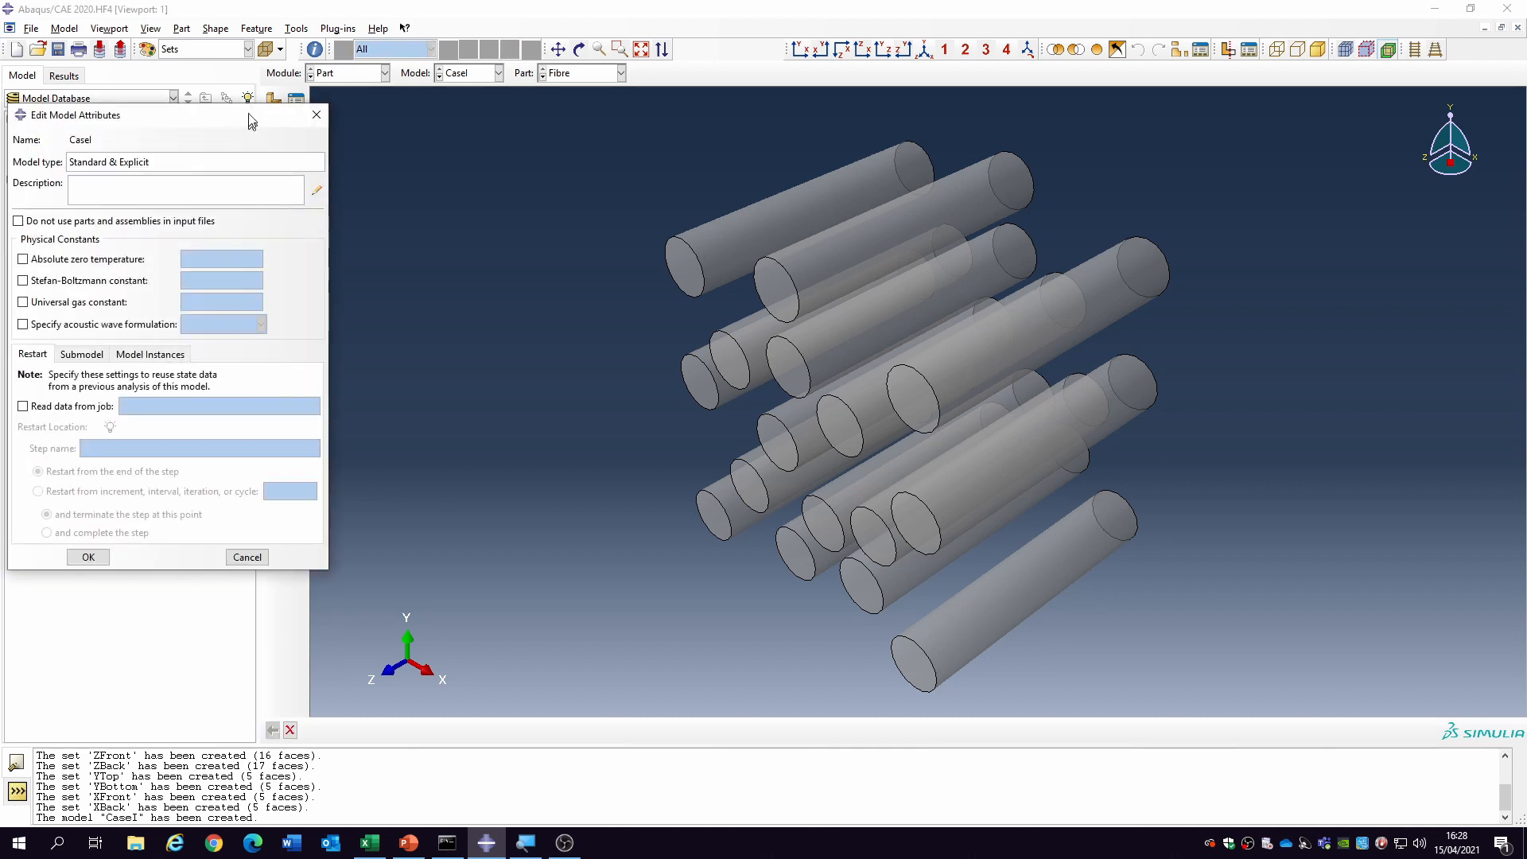
pyautogui.click(317, 114)
pyautogui.click(46, 150)
pyautogui.rightClick(46, 151)
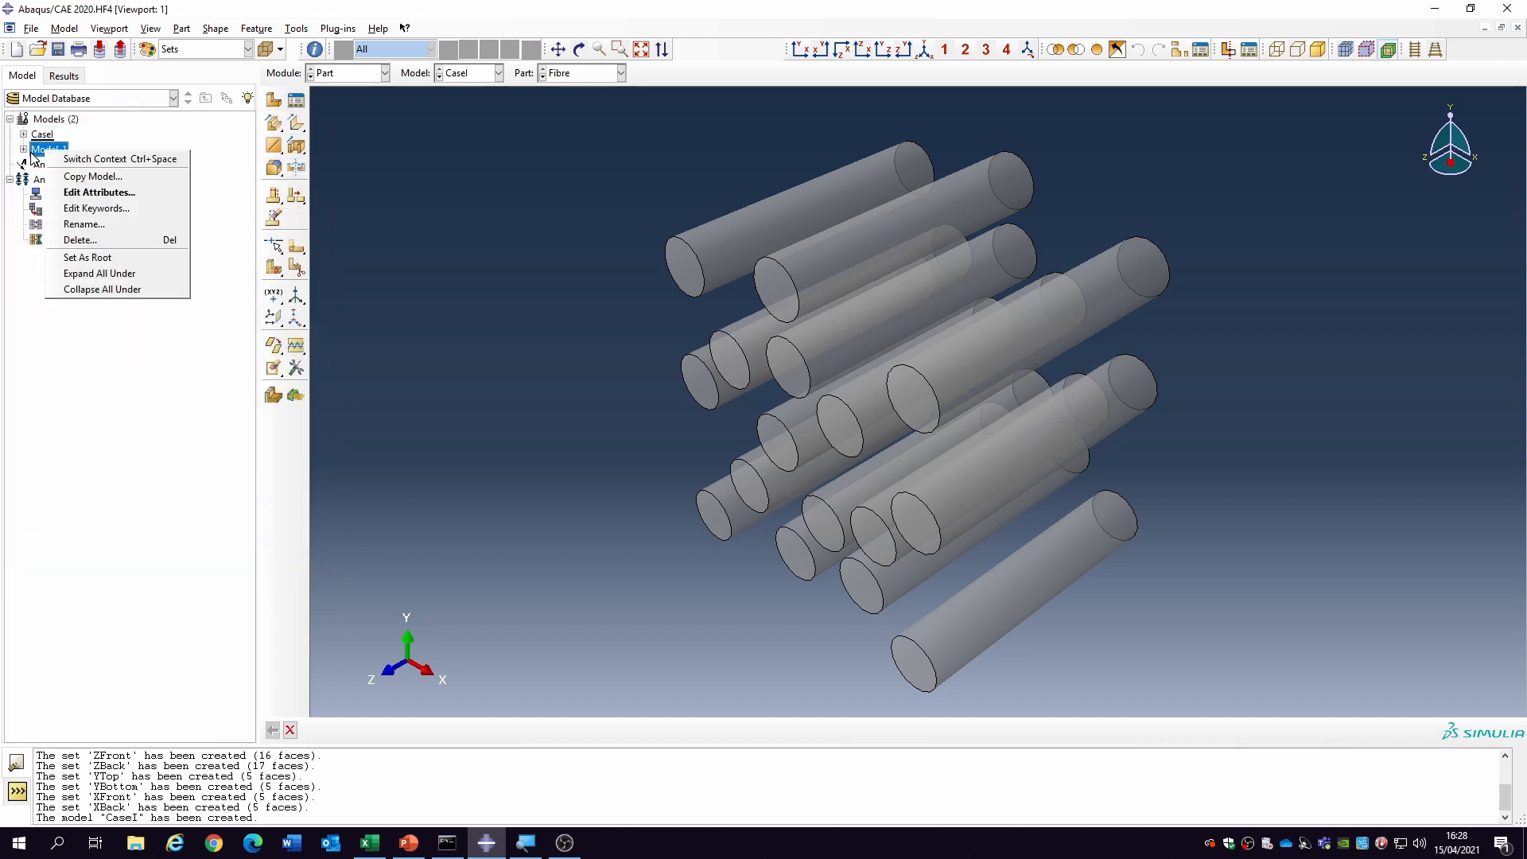
pyautogui.click(32, 157)
pyautogui.click(23, 150)
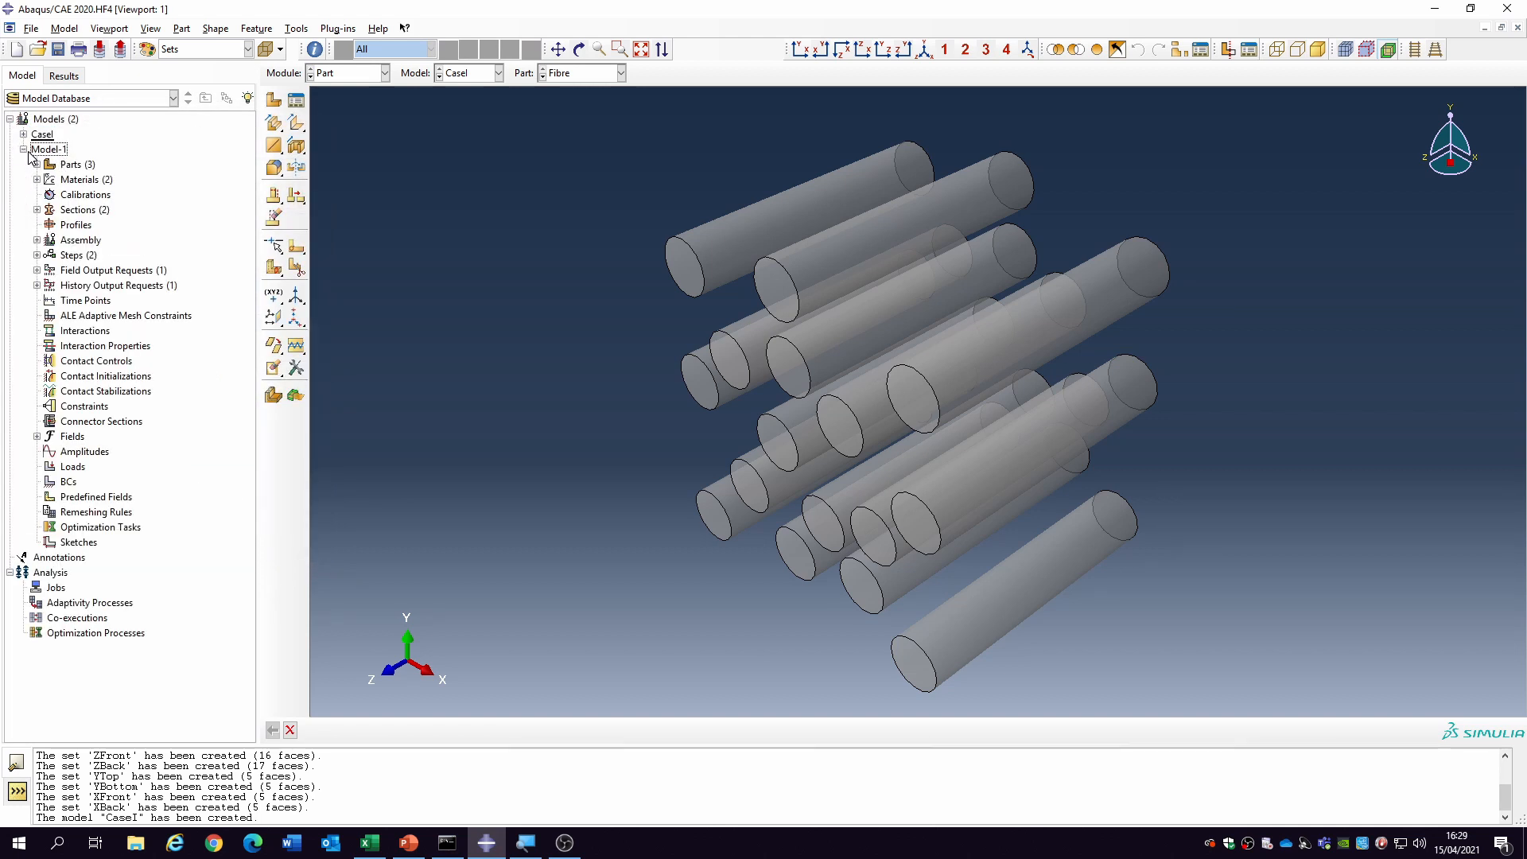
# - Collapse Model-1, expand the CaseI model's contents and switch to its Assembly module
pyautogui.click(23, 149)
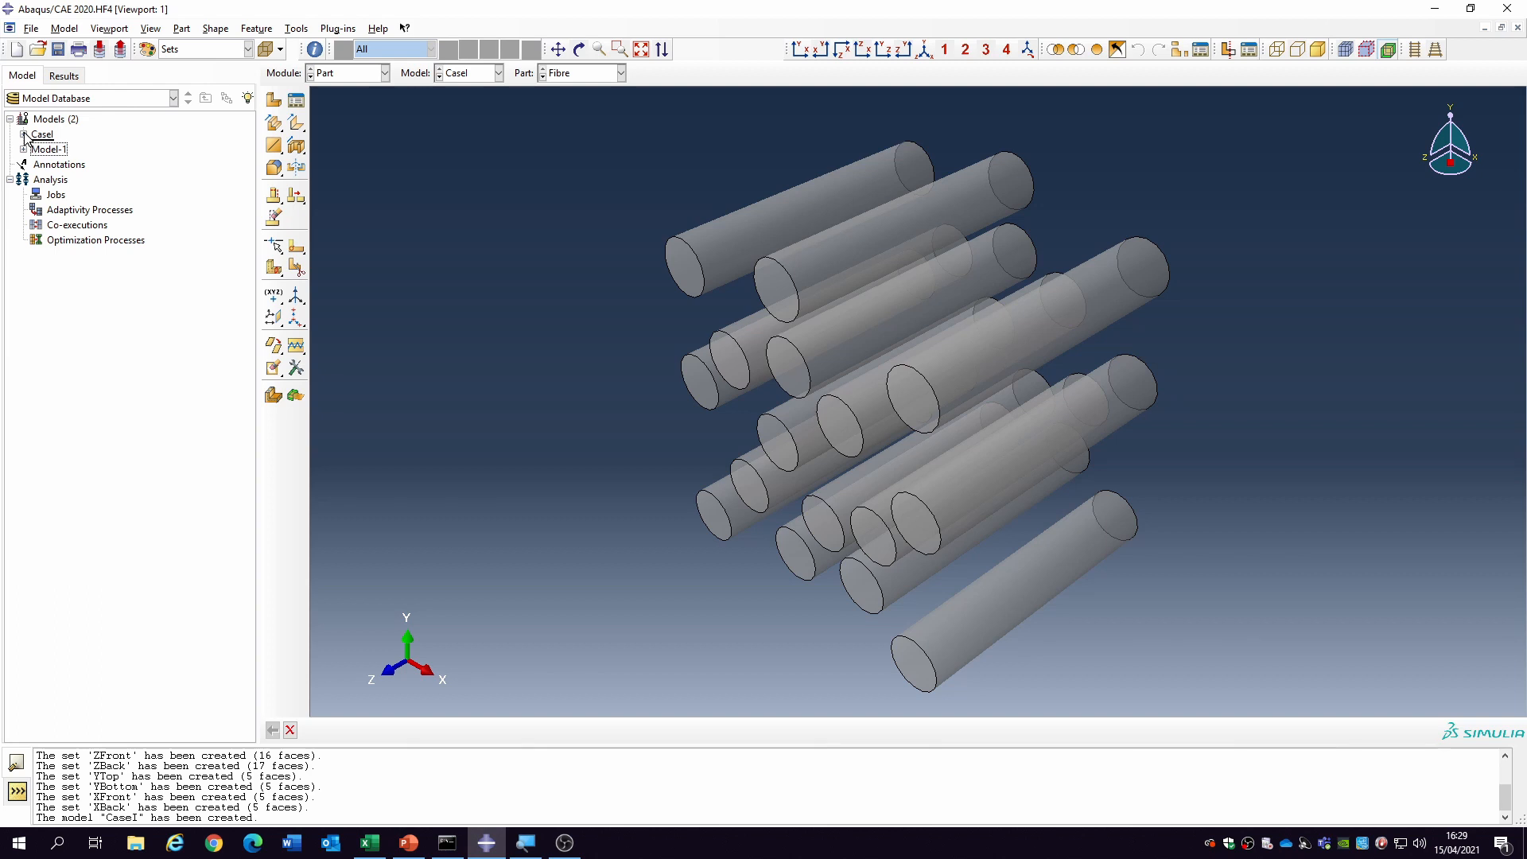
pyautogui.click(24, 134)
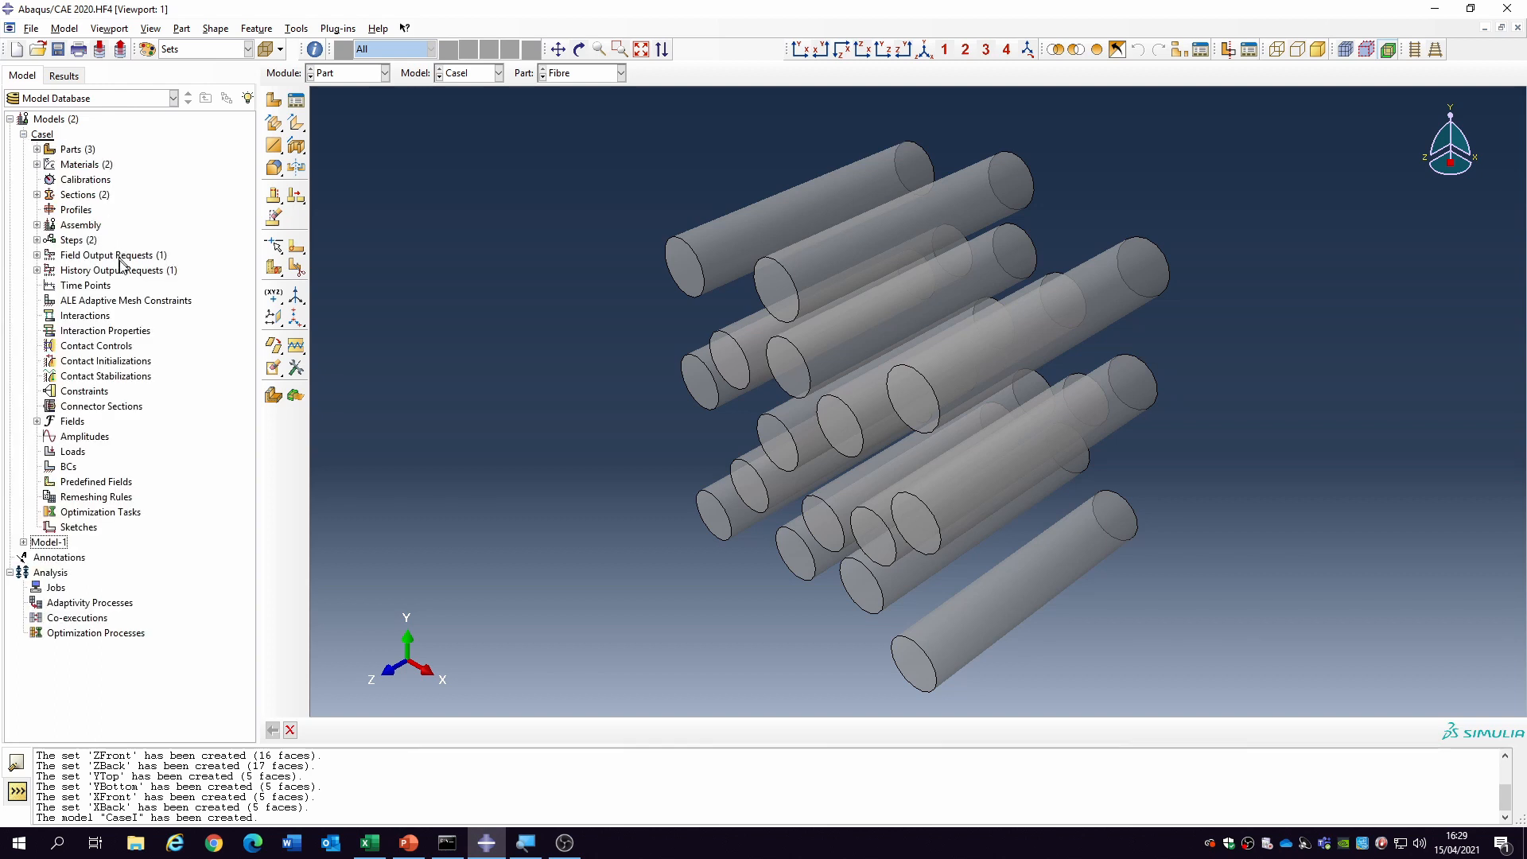
pyautogui.click(345, 74)
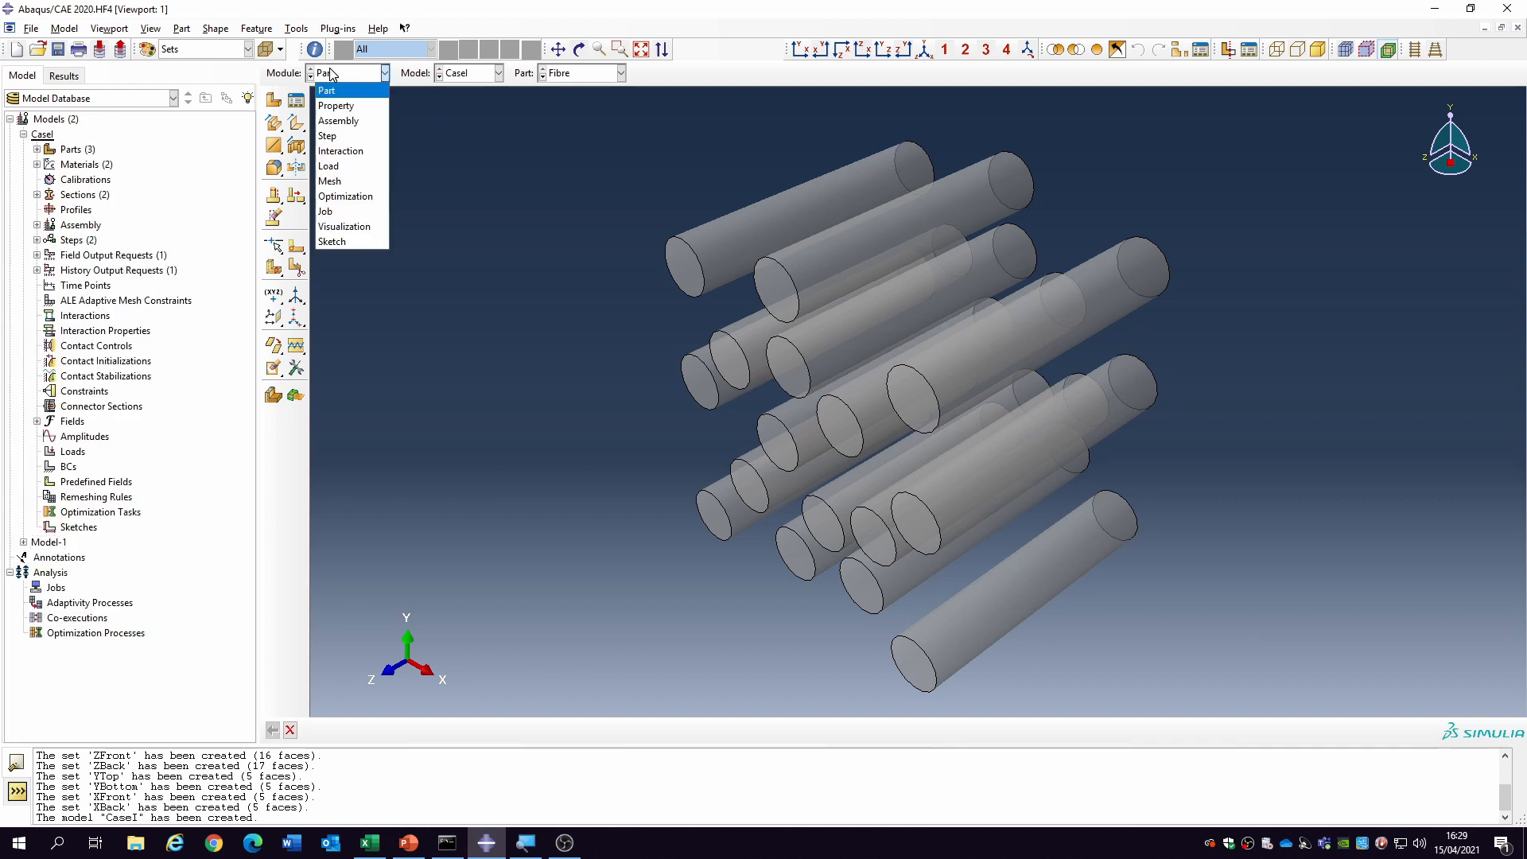
pyautogui.click(335, 122)
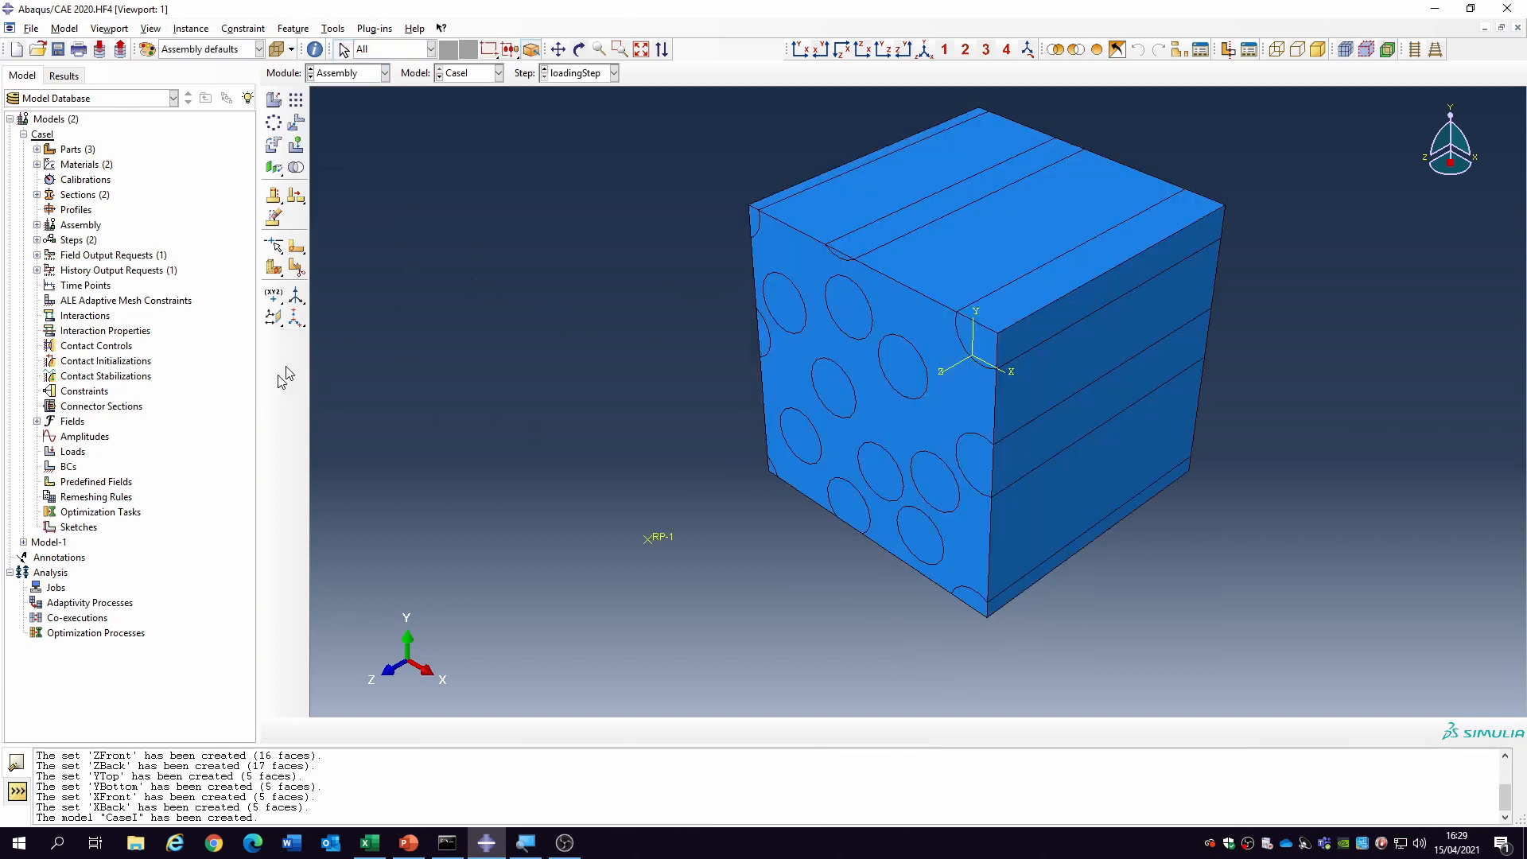
# - Create an Initial-step Displacement/Rotation boundary condition named FixedZBack on set UDComposite-1.ZBack, constraining U3
pyautogui.doubleClick(68, 467)
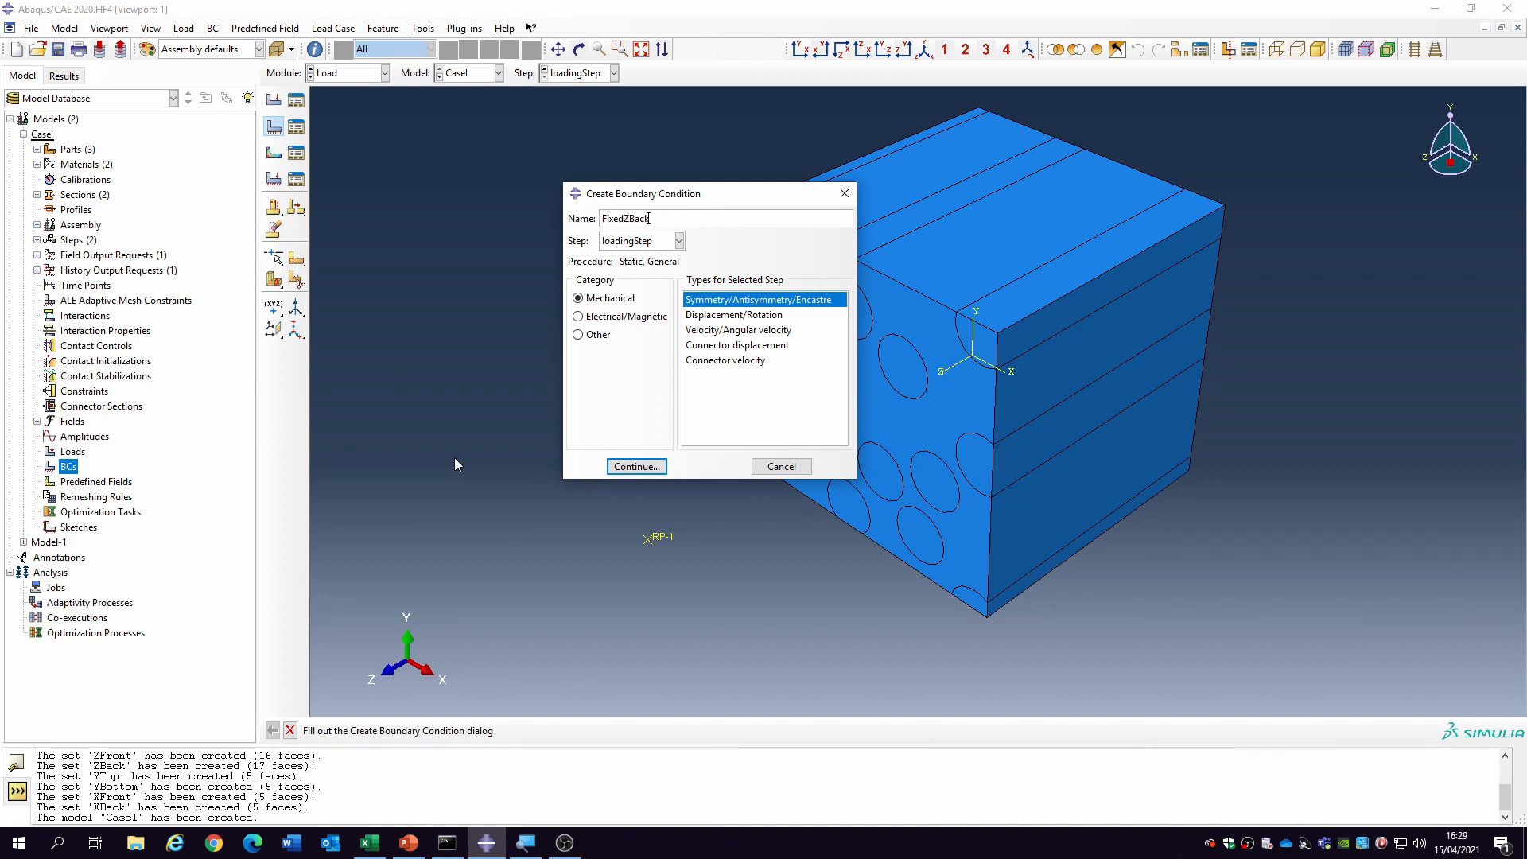
pyautogui.click(660, 240)
pyautogui.click(648, 255)
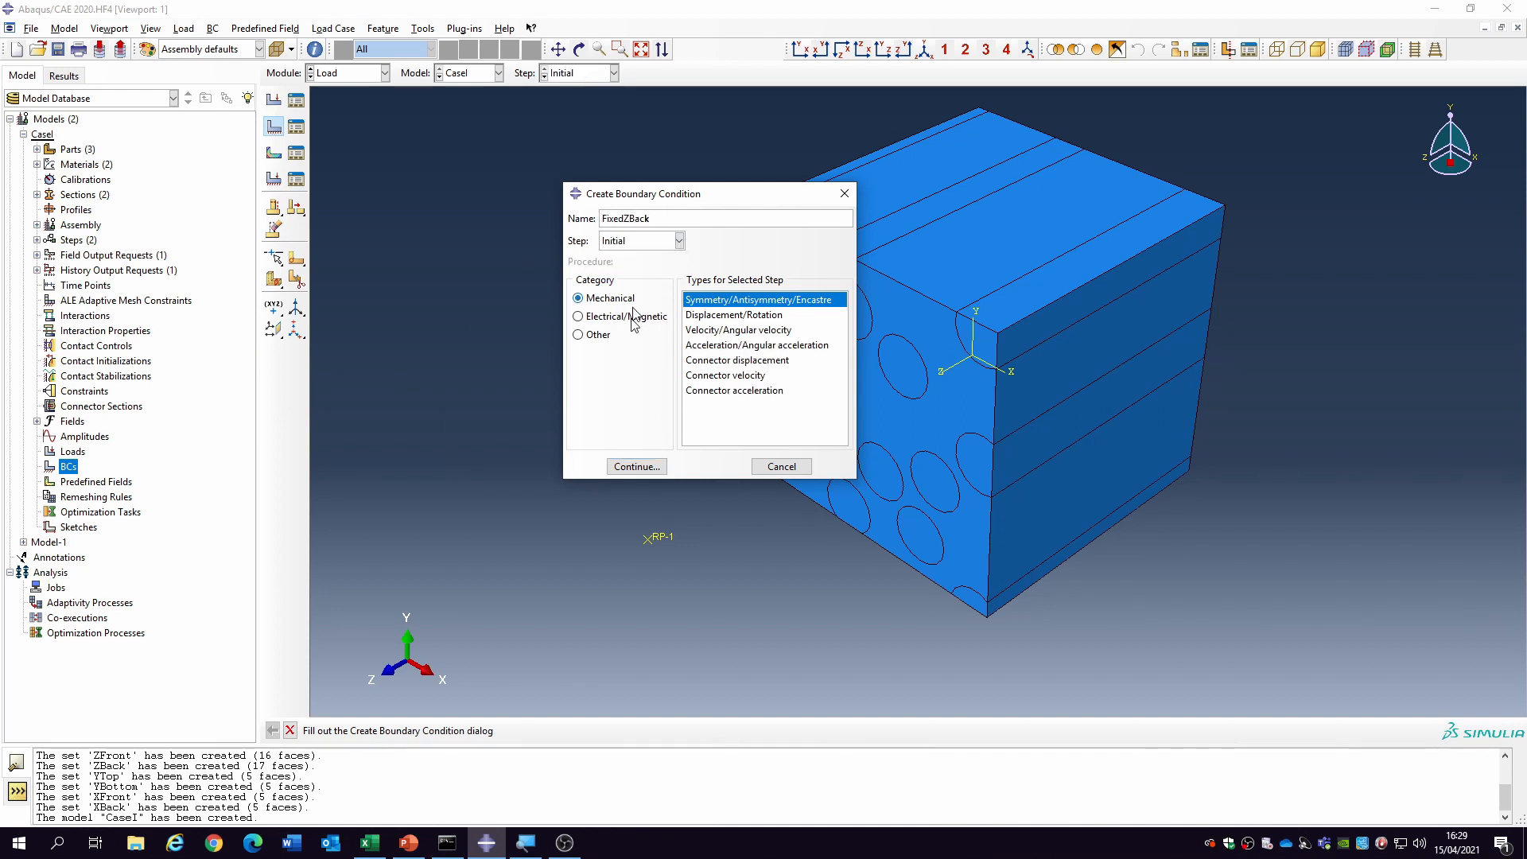
pyautogui.click(720, 315)
pyautogui.click(644, 469)
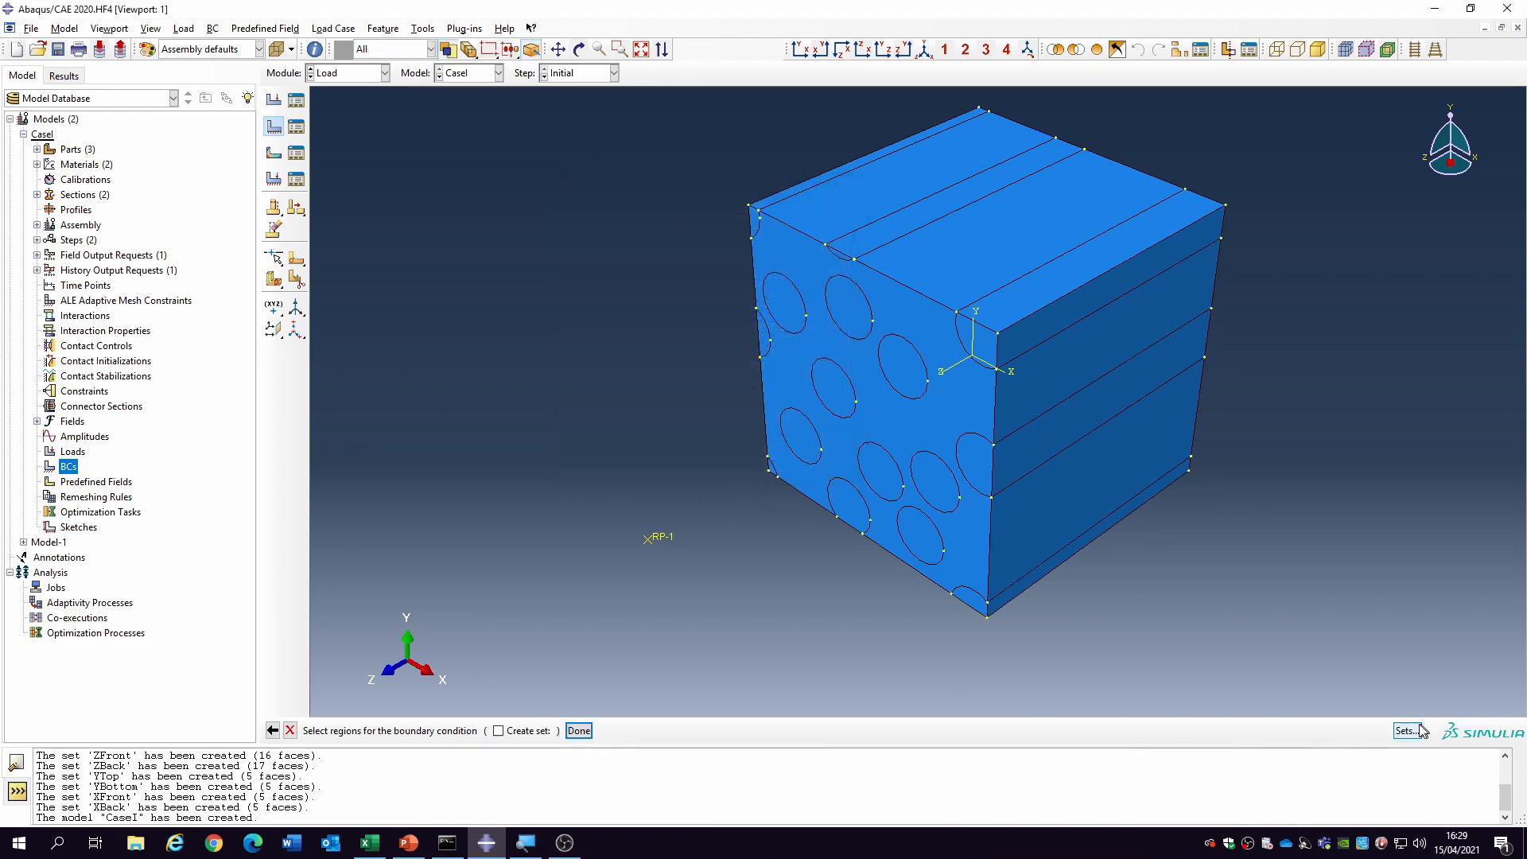
pyautogui.click(1407, 733)
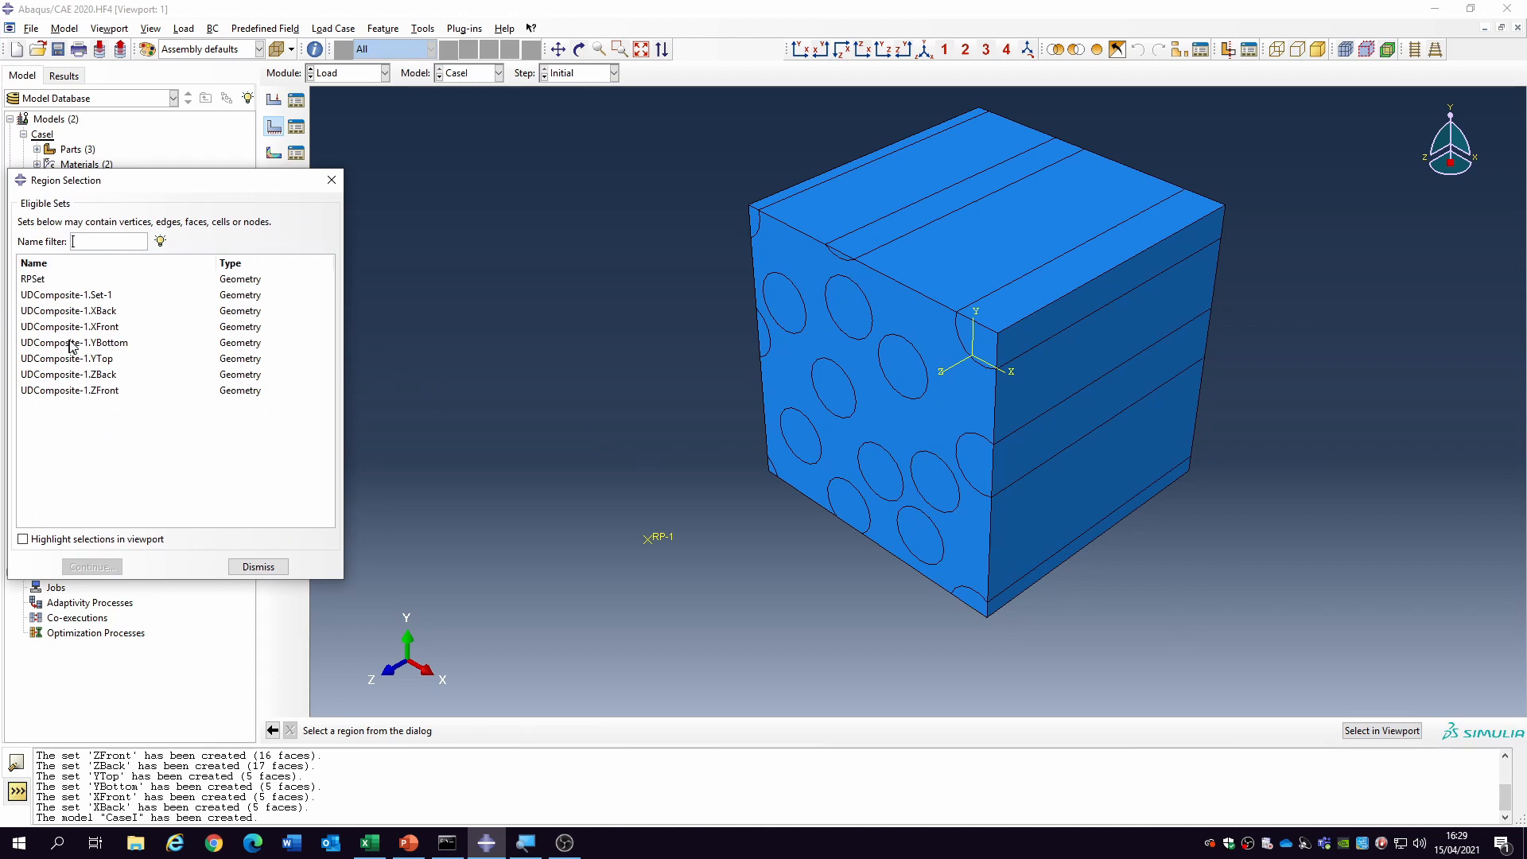
pyautogui.click(83, 377)
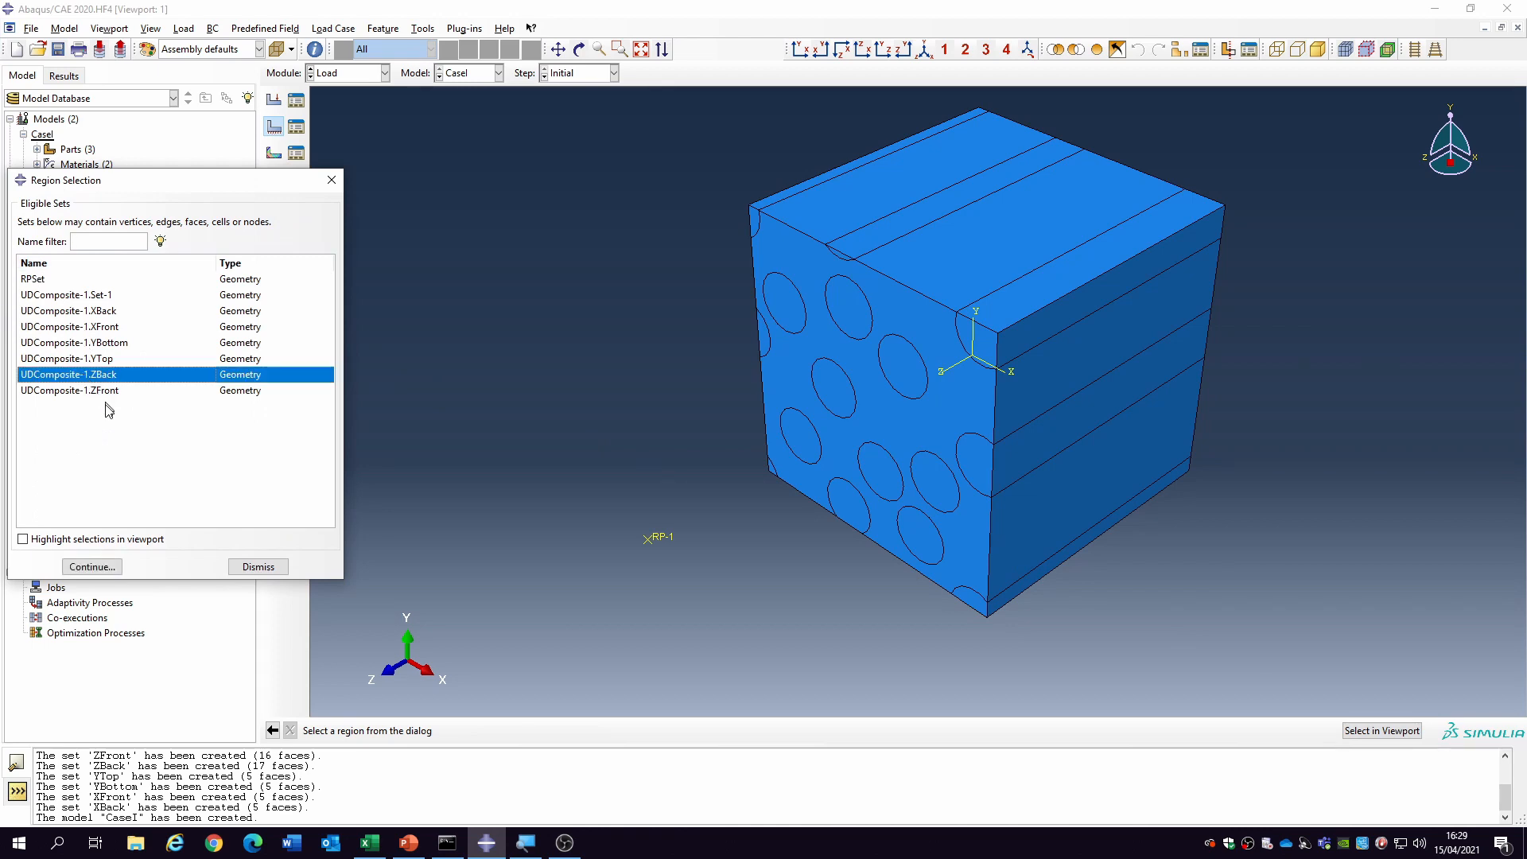
pyautogui.click(48, 541)
pyautogui.click(92, 567)
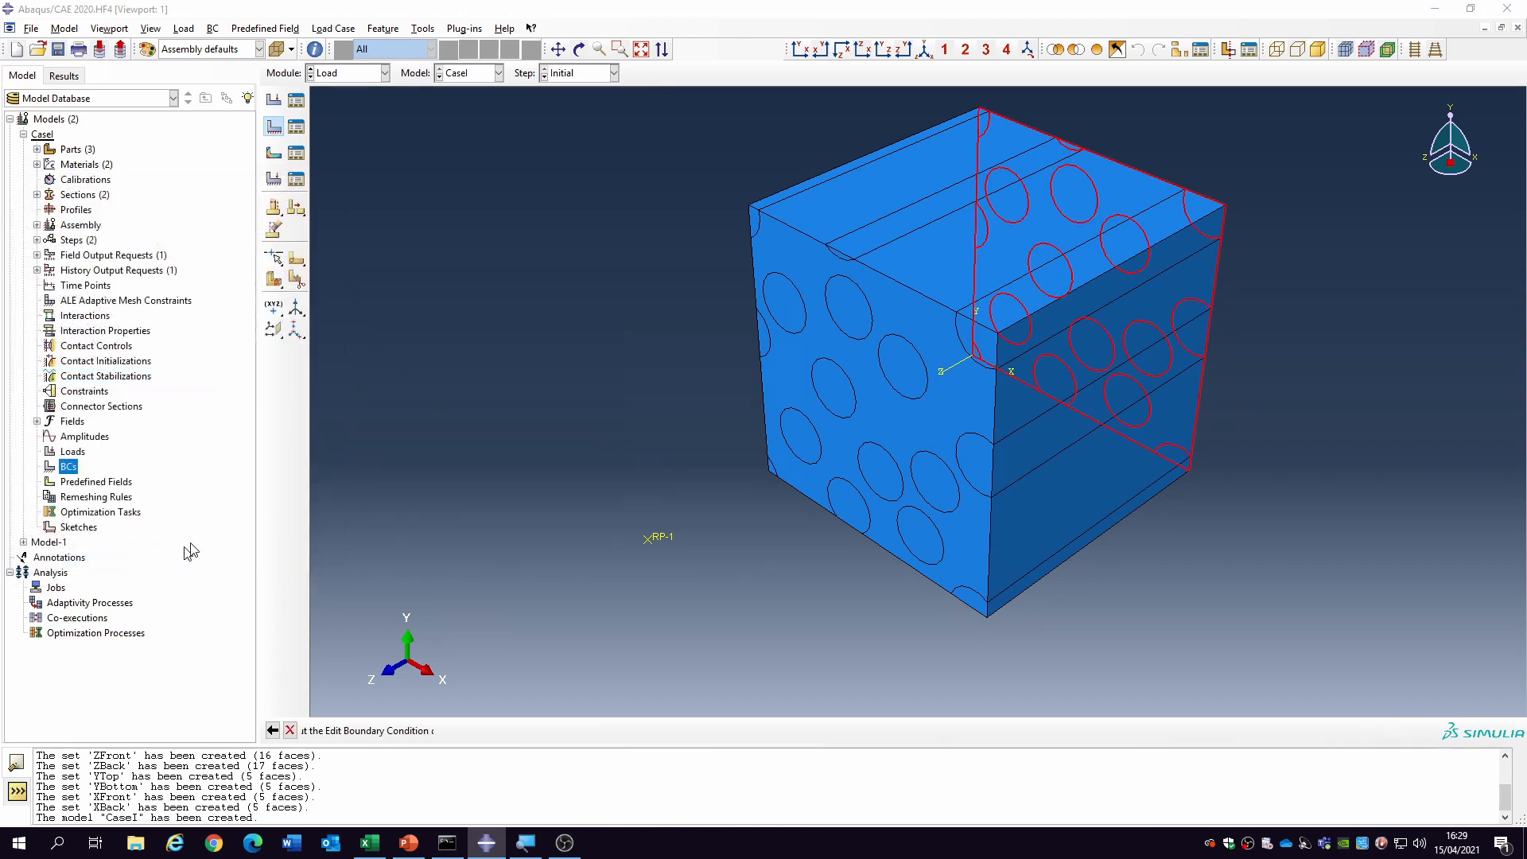
pyautogui.moveTo(707, 278); pyautogui.dragTo(584, 179)
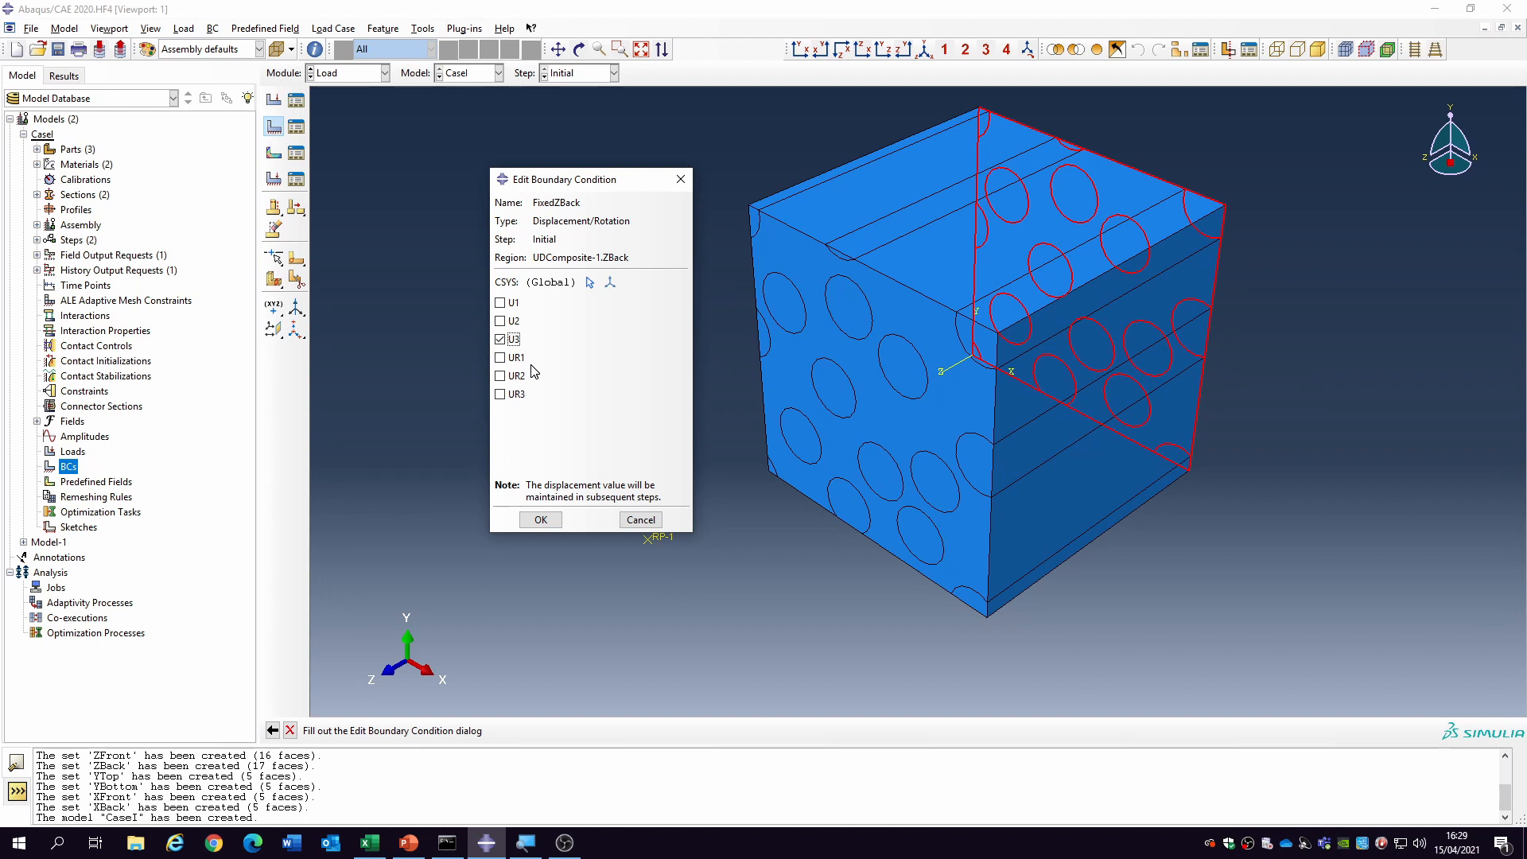
pyautogui.click(539, 519)
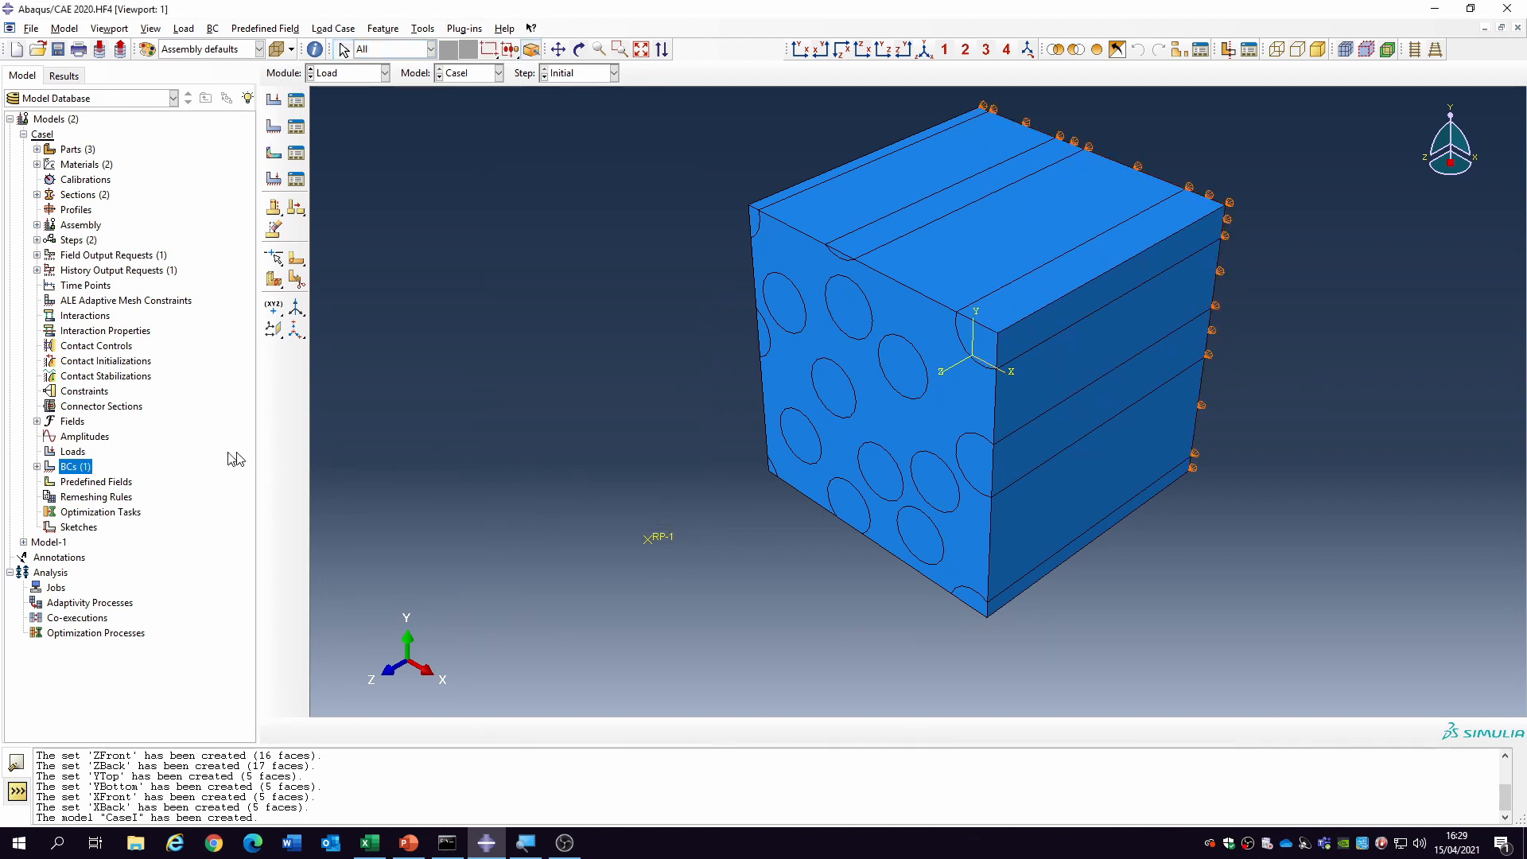
# - Create an Initial-step Displacement/Rotation boundary condition named RollerYBottom on set UDComposite-1.YBottom, constraining U2
pyautogui.doubleClick(80, 469)
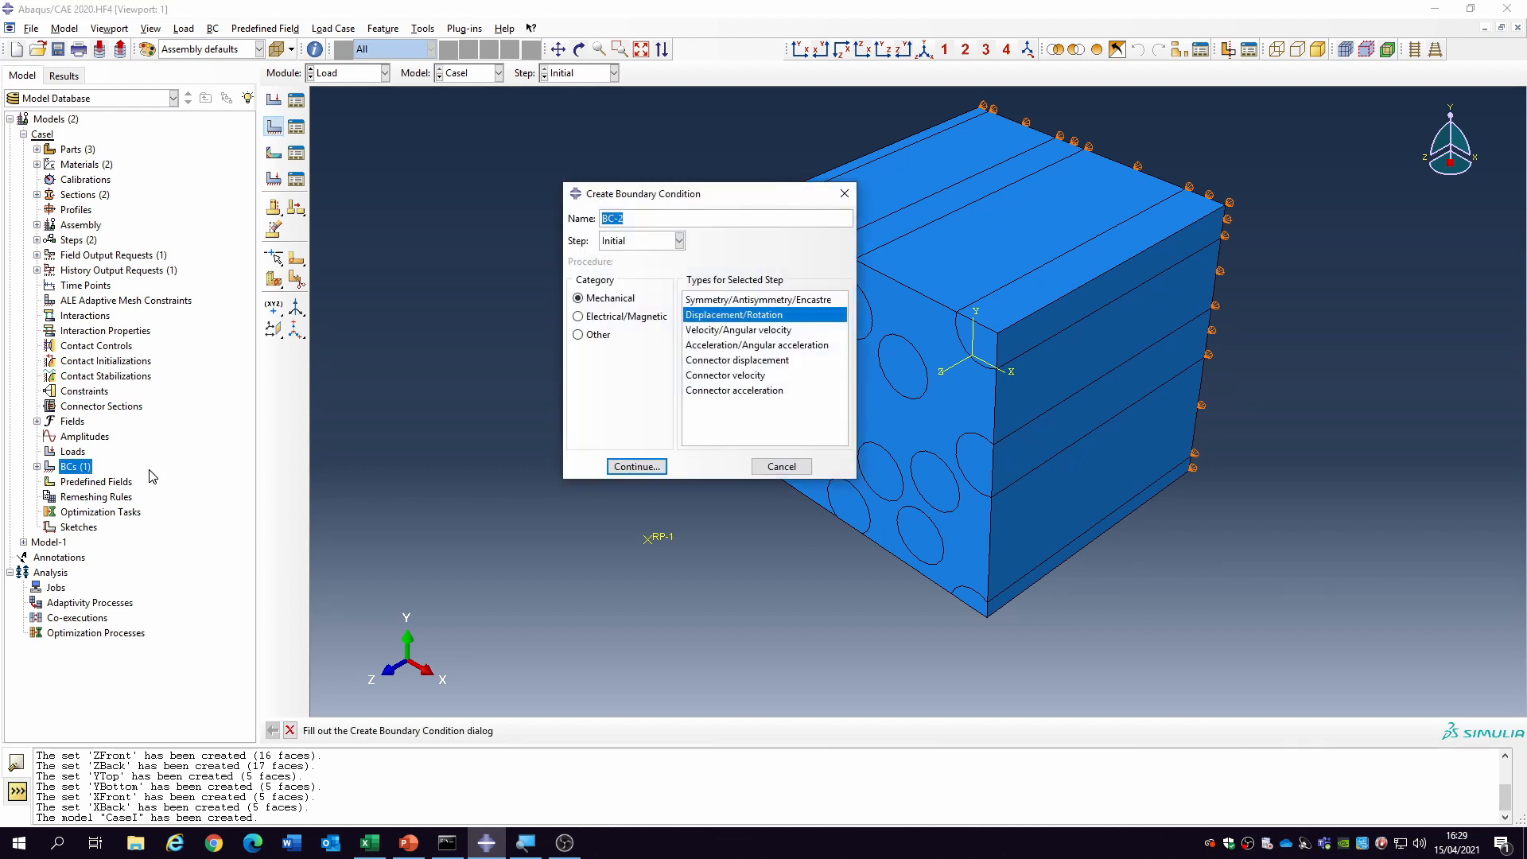
pyautogui.write('Fix')
pyautogui.click(636, 467)
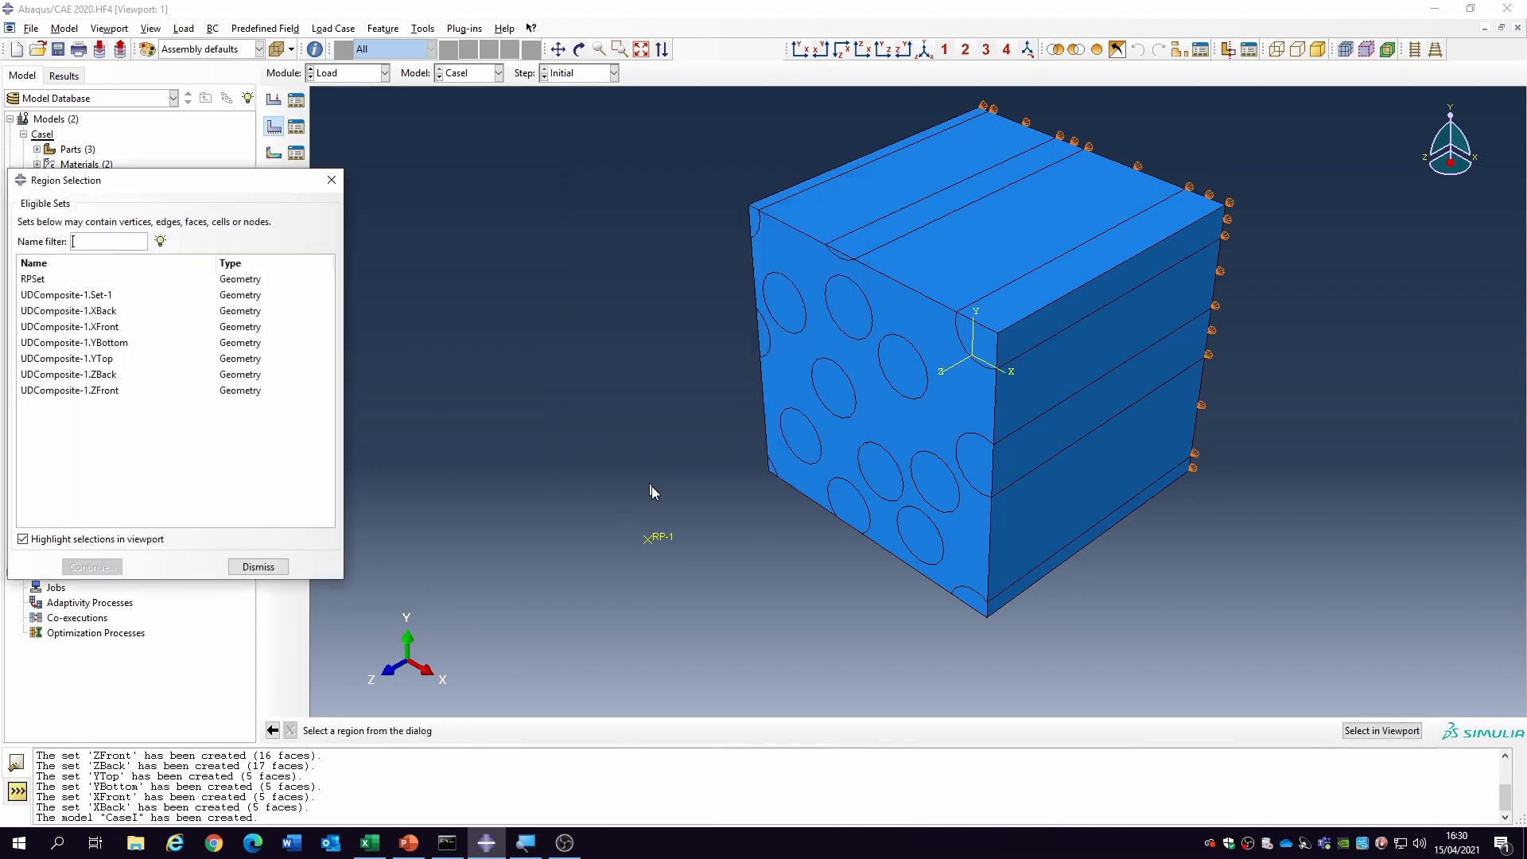
pyautogui.click(77, 343)
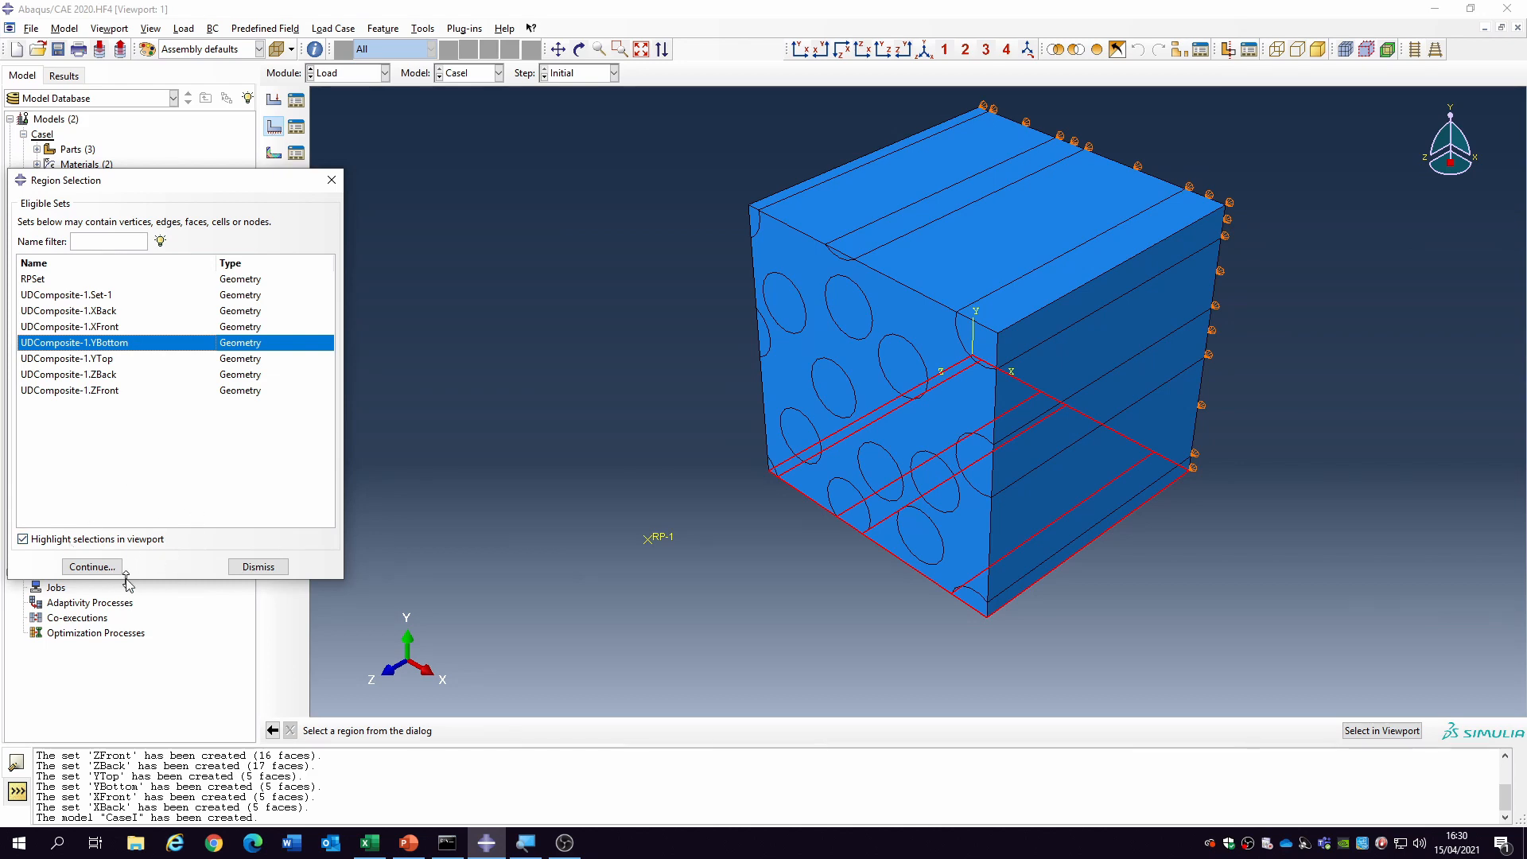
pyautogui.click(94, 566)
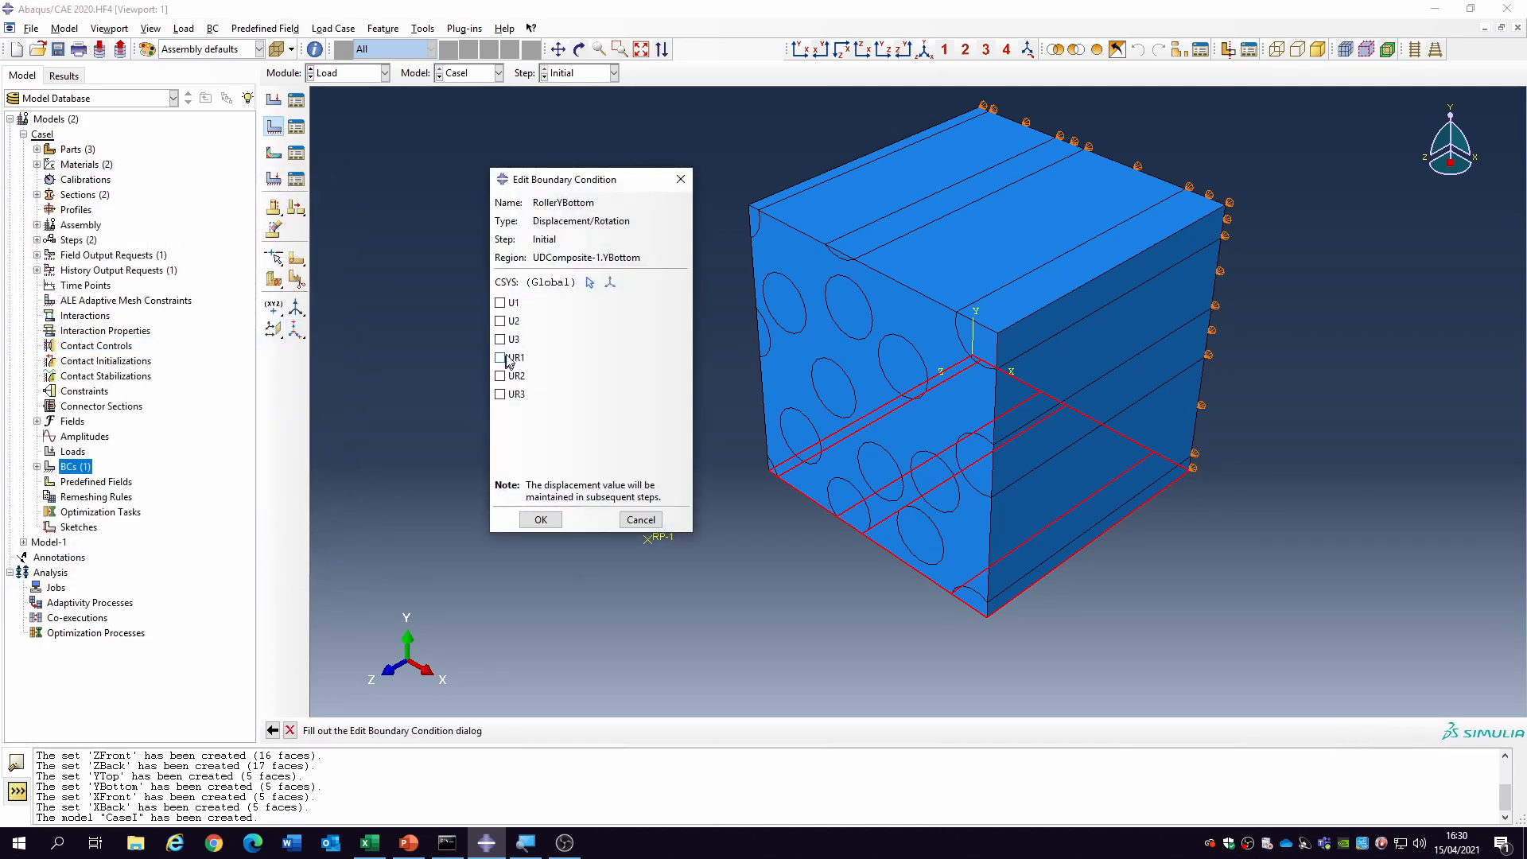
pyautogui.click(500, 322)
pyautogui.click(541, 519)
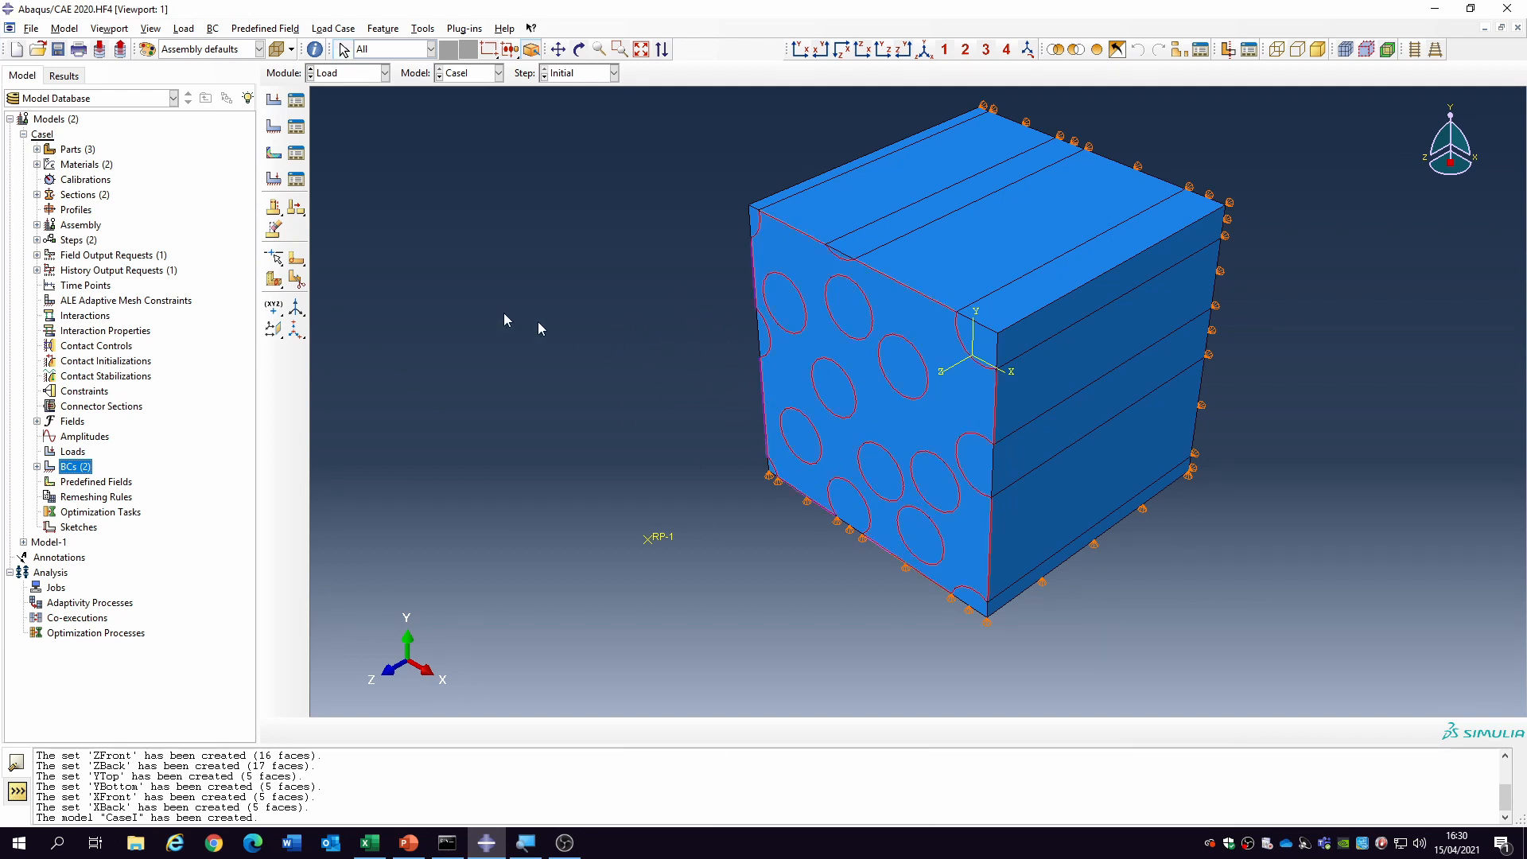
# - Create an Initial-step Displacement/Rotation boundary condition named XBackRoller on set UDComposite-1.XBack, constraining U1
pyautogui.doubleClick(76, 470)
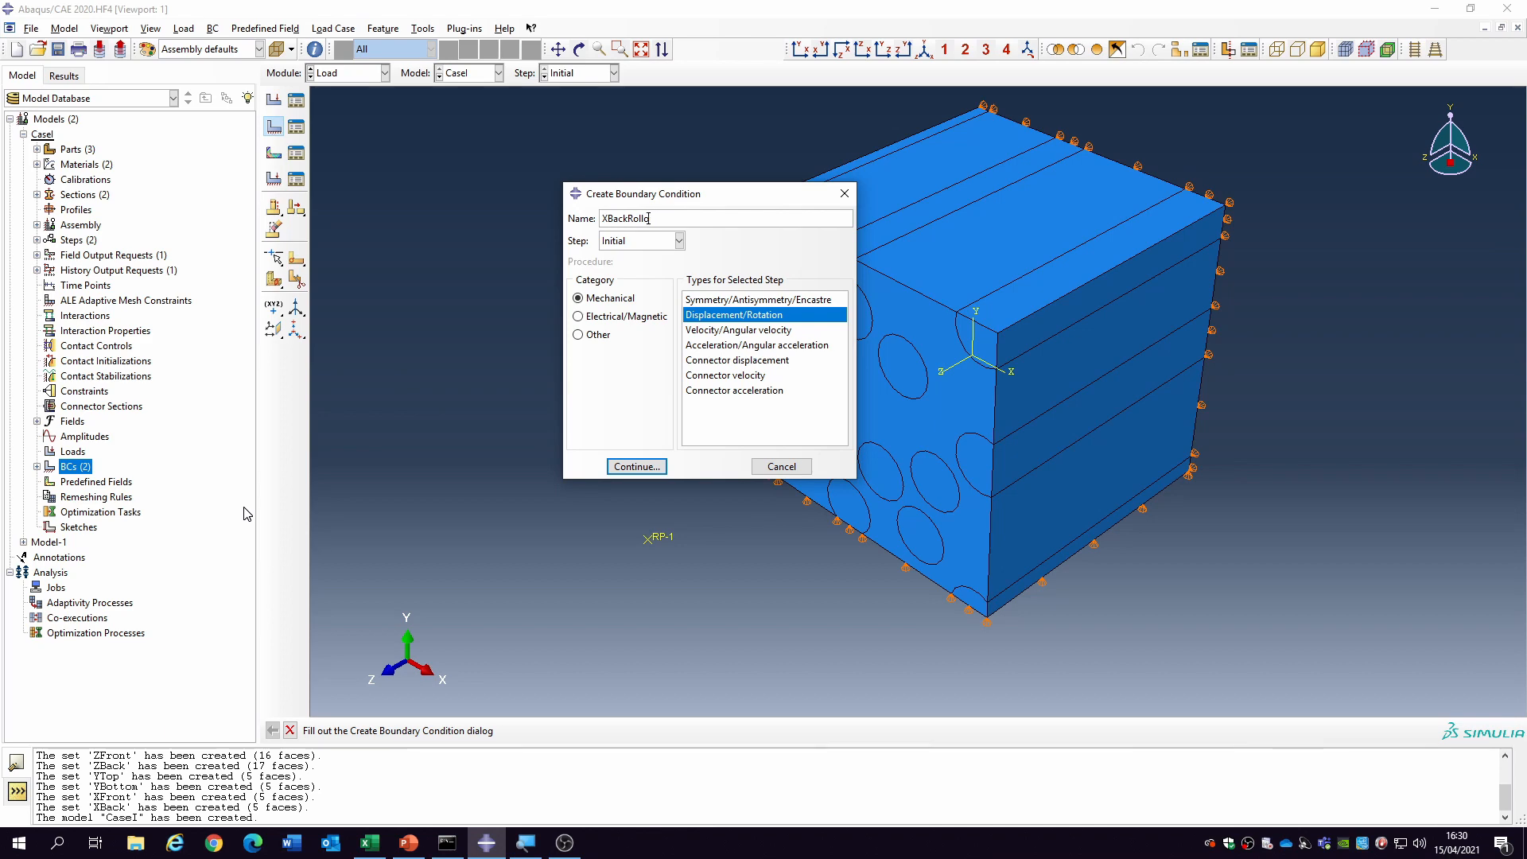
pyautogui.click(636, 466)
pyautogui.click(104, 312)
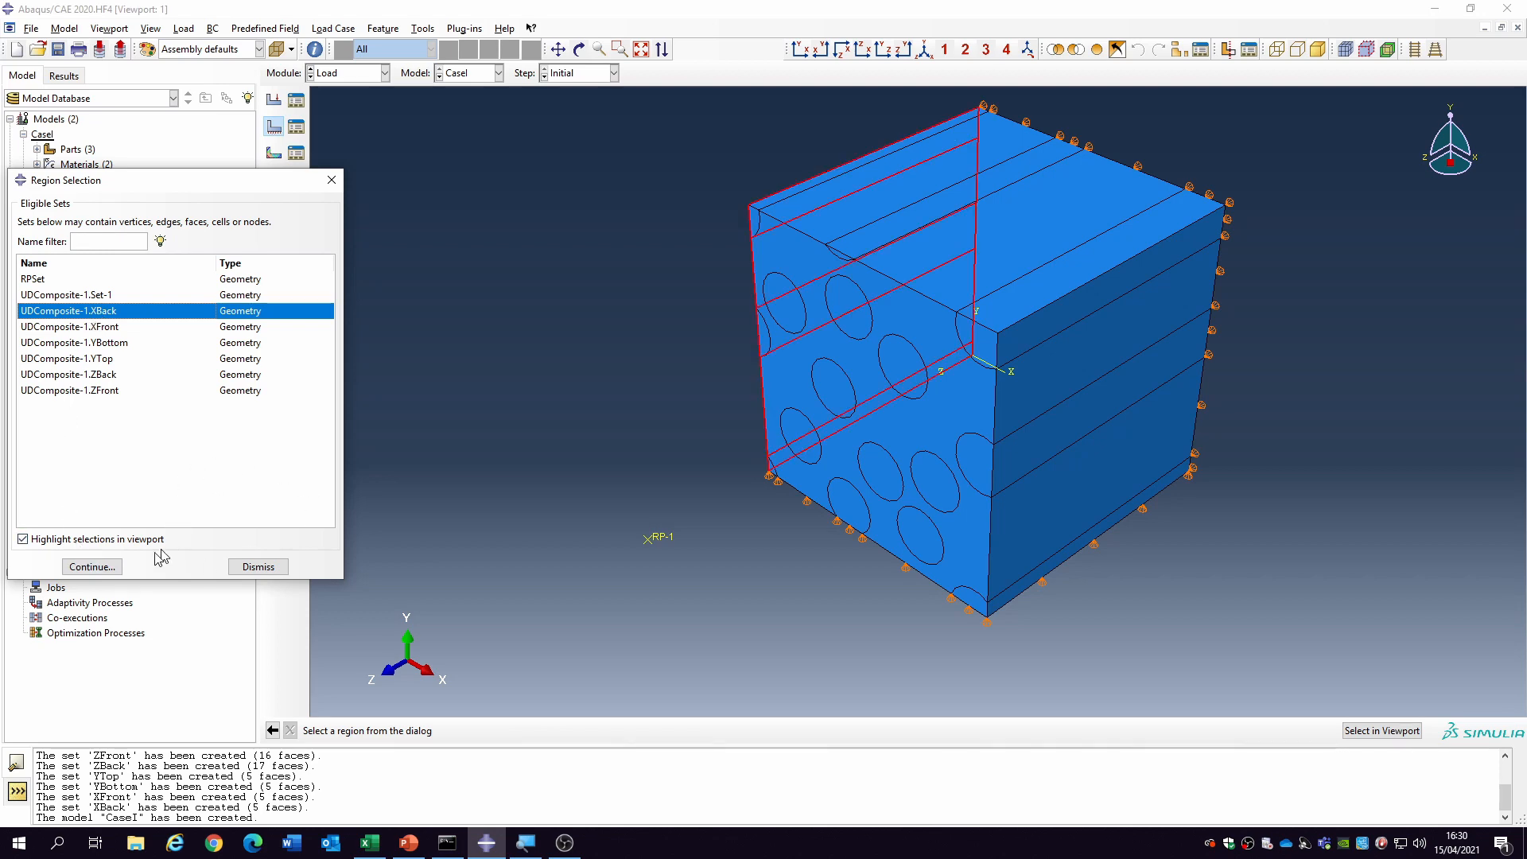
pyautogui.click(94, 566)
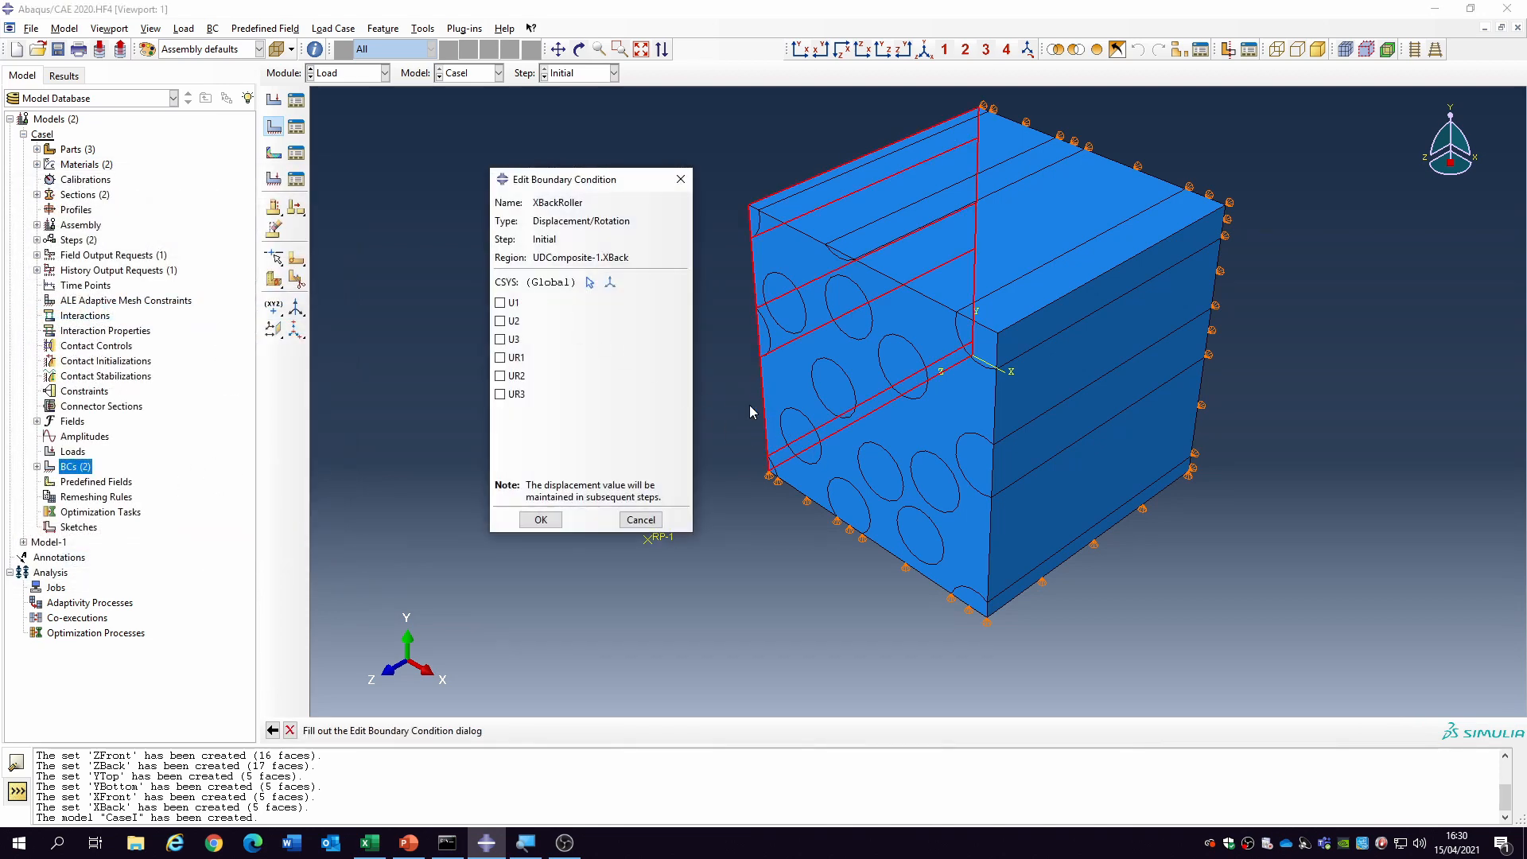
pyautogui.click(500, 303)
pyautogui.click(542, 520)
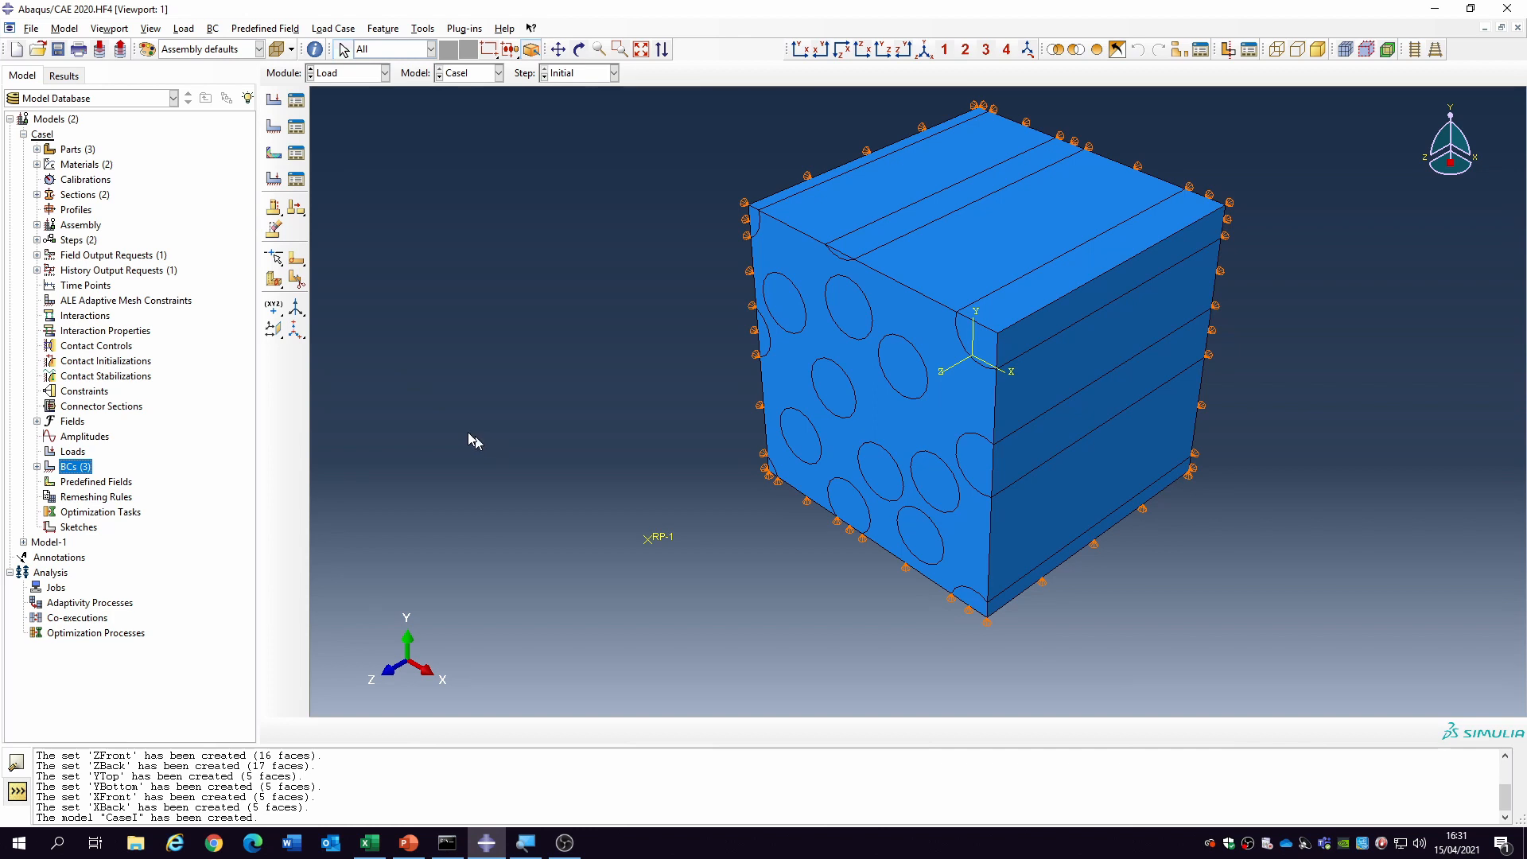
# - Start an Equation-type constraint named ZConstraint in the CaseI model
pyautogui.doubleClick(84, 390)
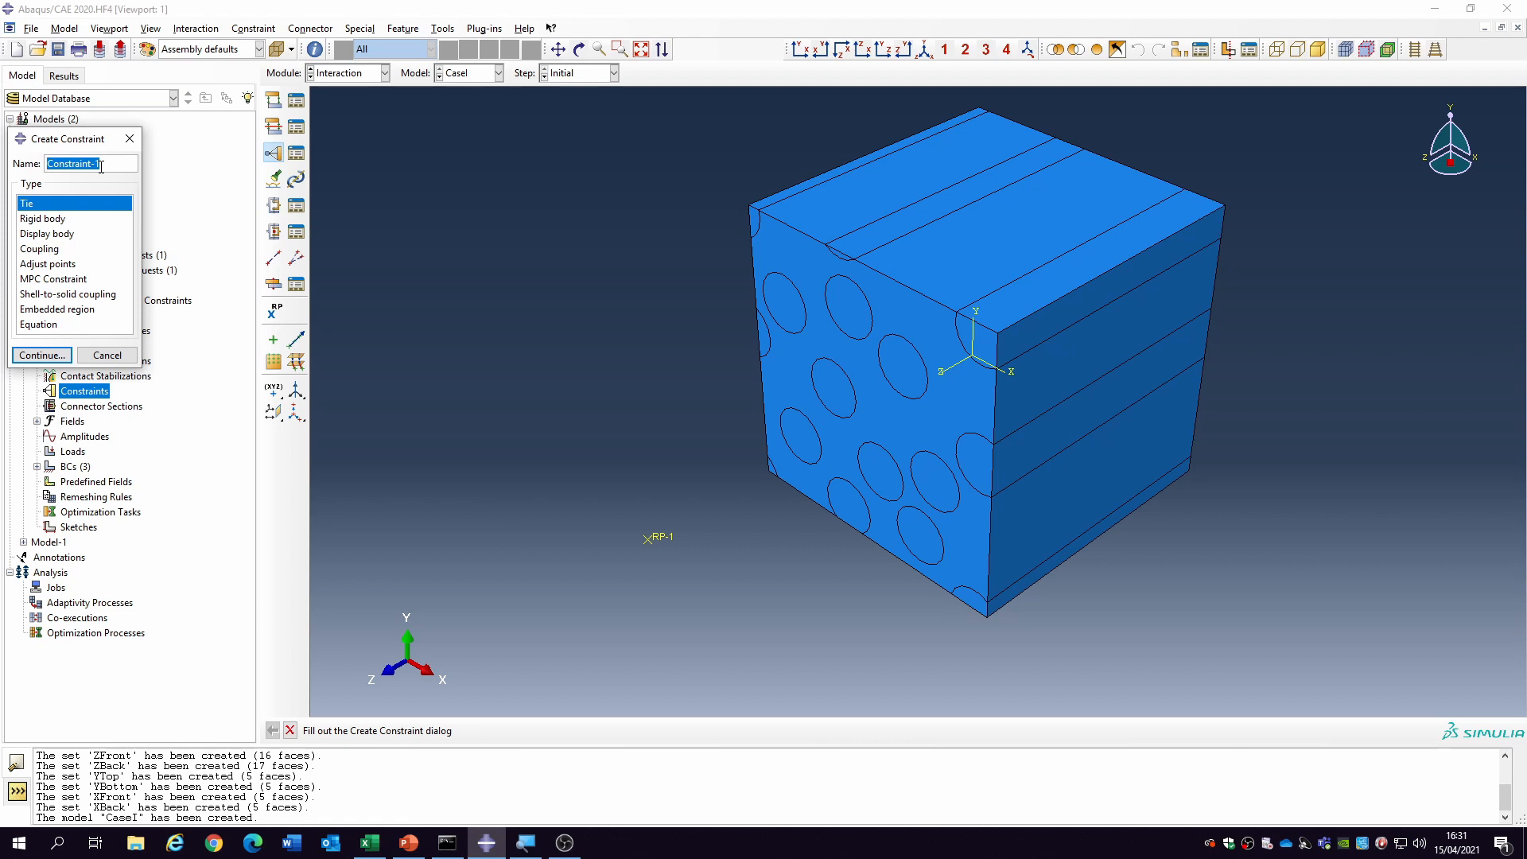
pyautogui.write('C')
pyautogui.click(36, 325)
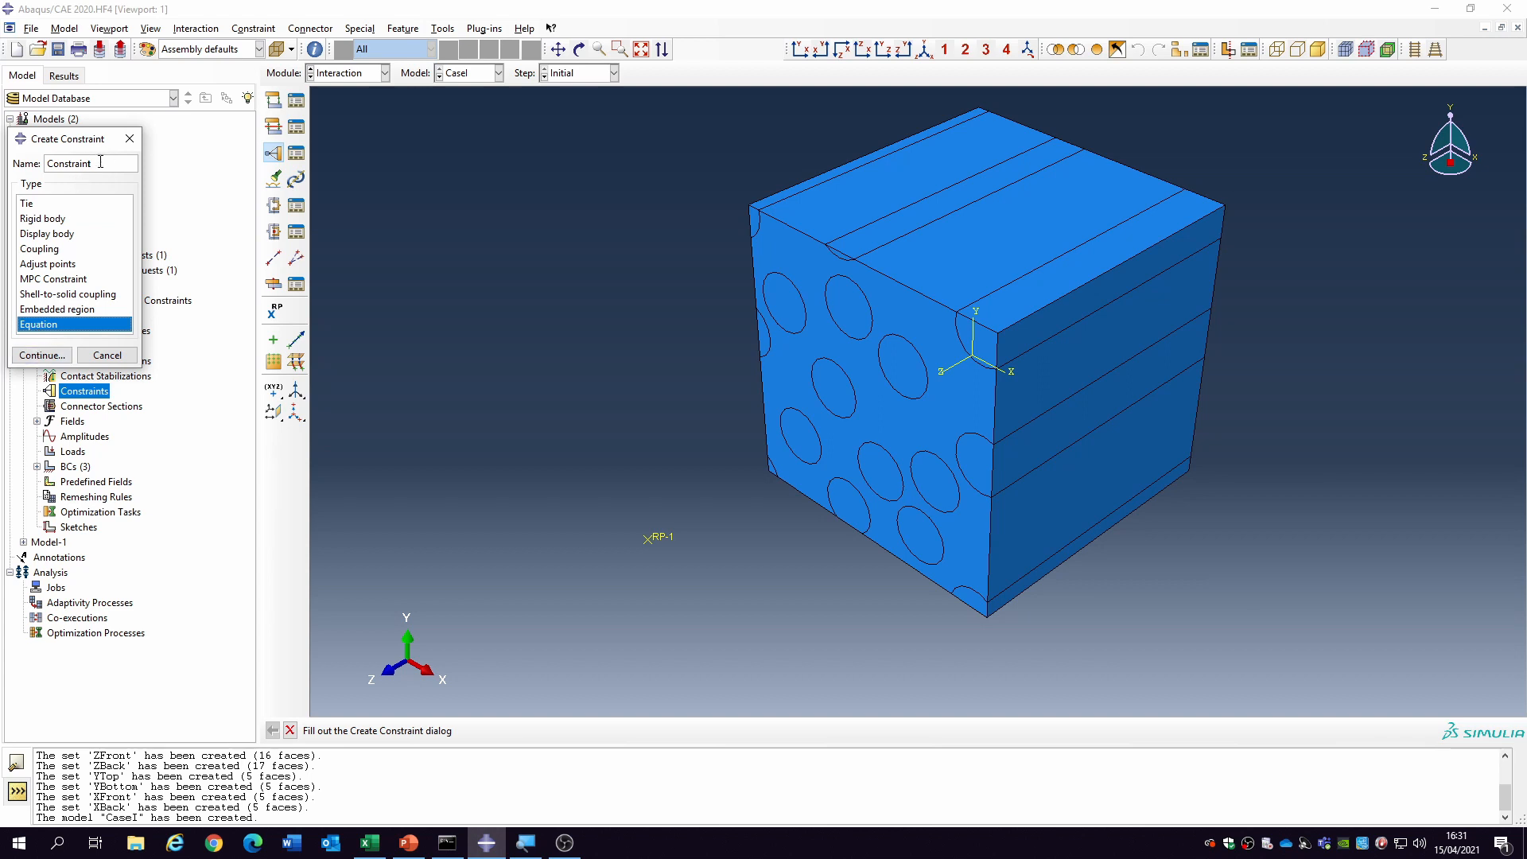
pyautogui.click(50, 163)
pyautogui.write('Z')
pyautogui.click(41, 355)
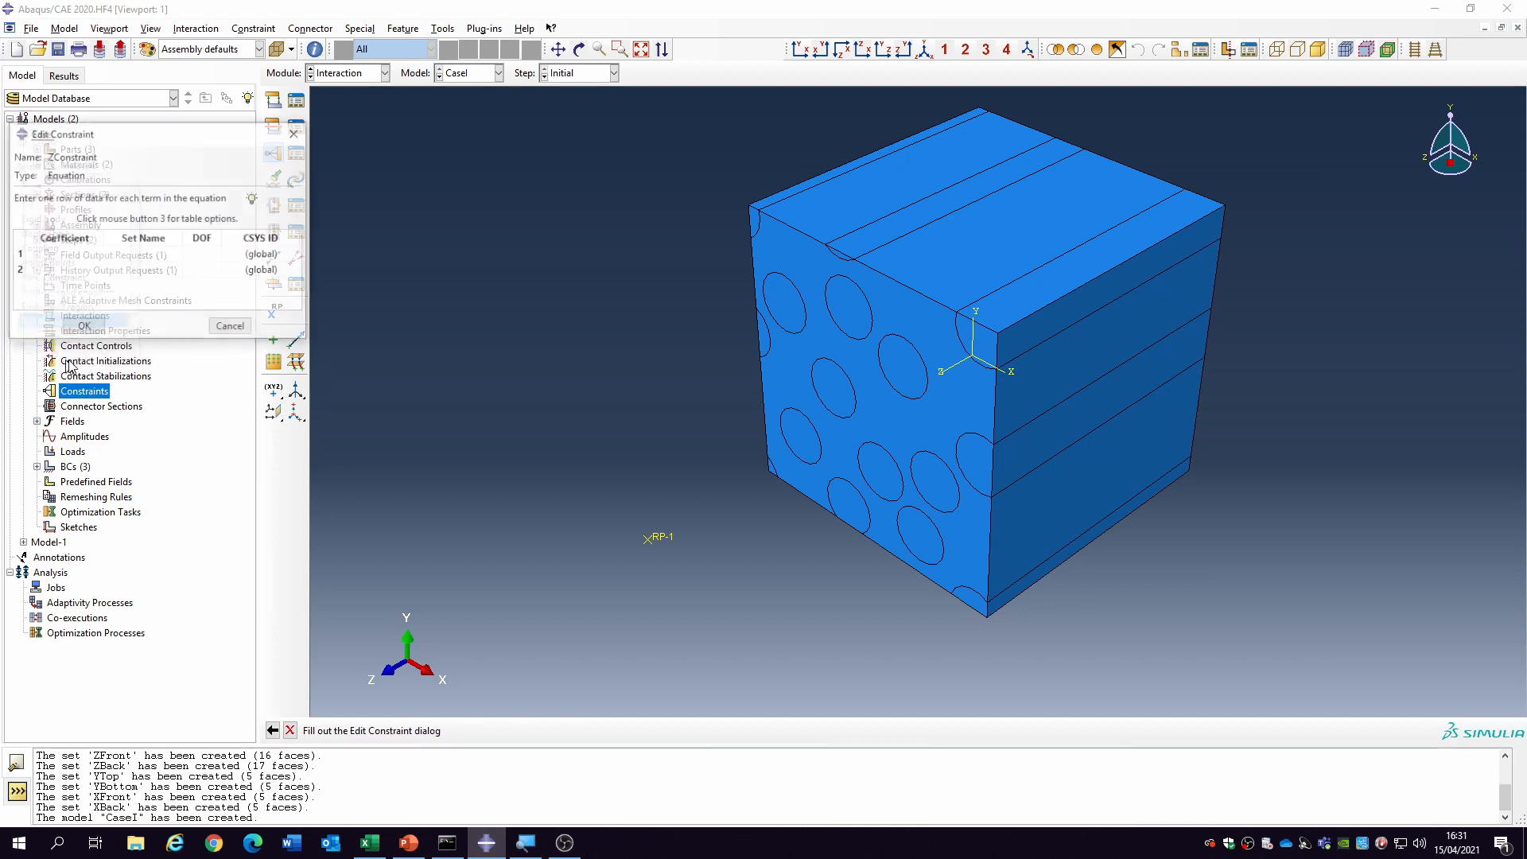
# - Define the first term of ZConstraint with coefficient 1, set UDComposite-1.ZFront and DOF 3, widening the table to show full set names
pyautogui.click(82, 255)
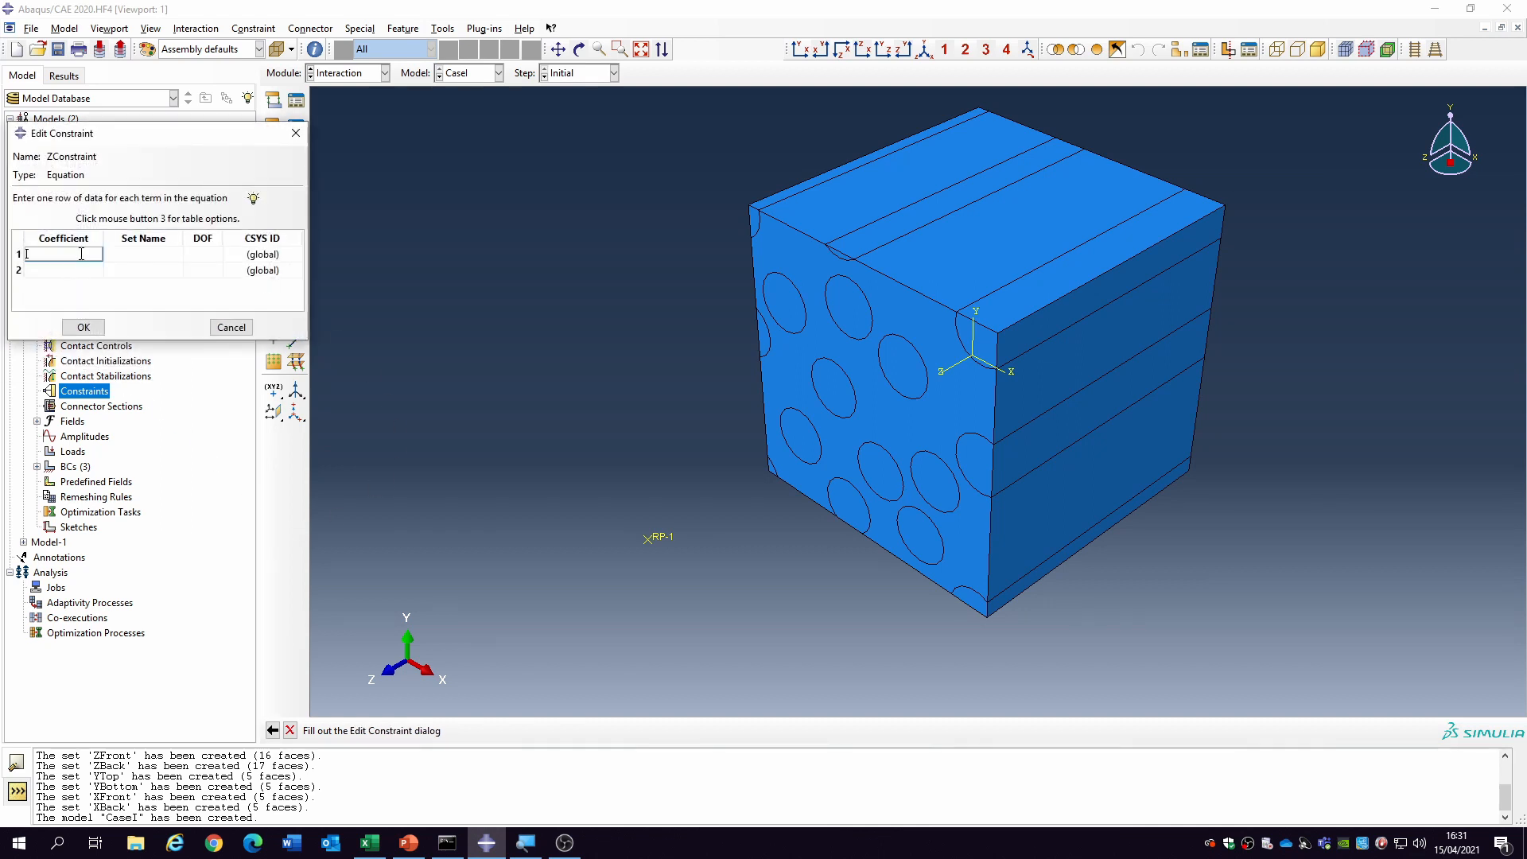
pyautogui.write('1')
pyautogui.click(132, 254)
pyautogui.click(177, 254)
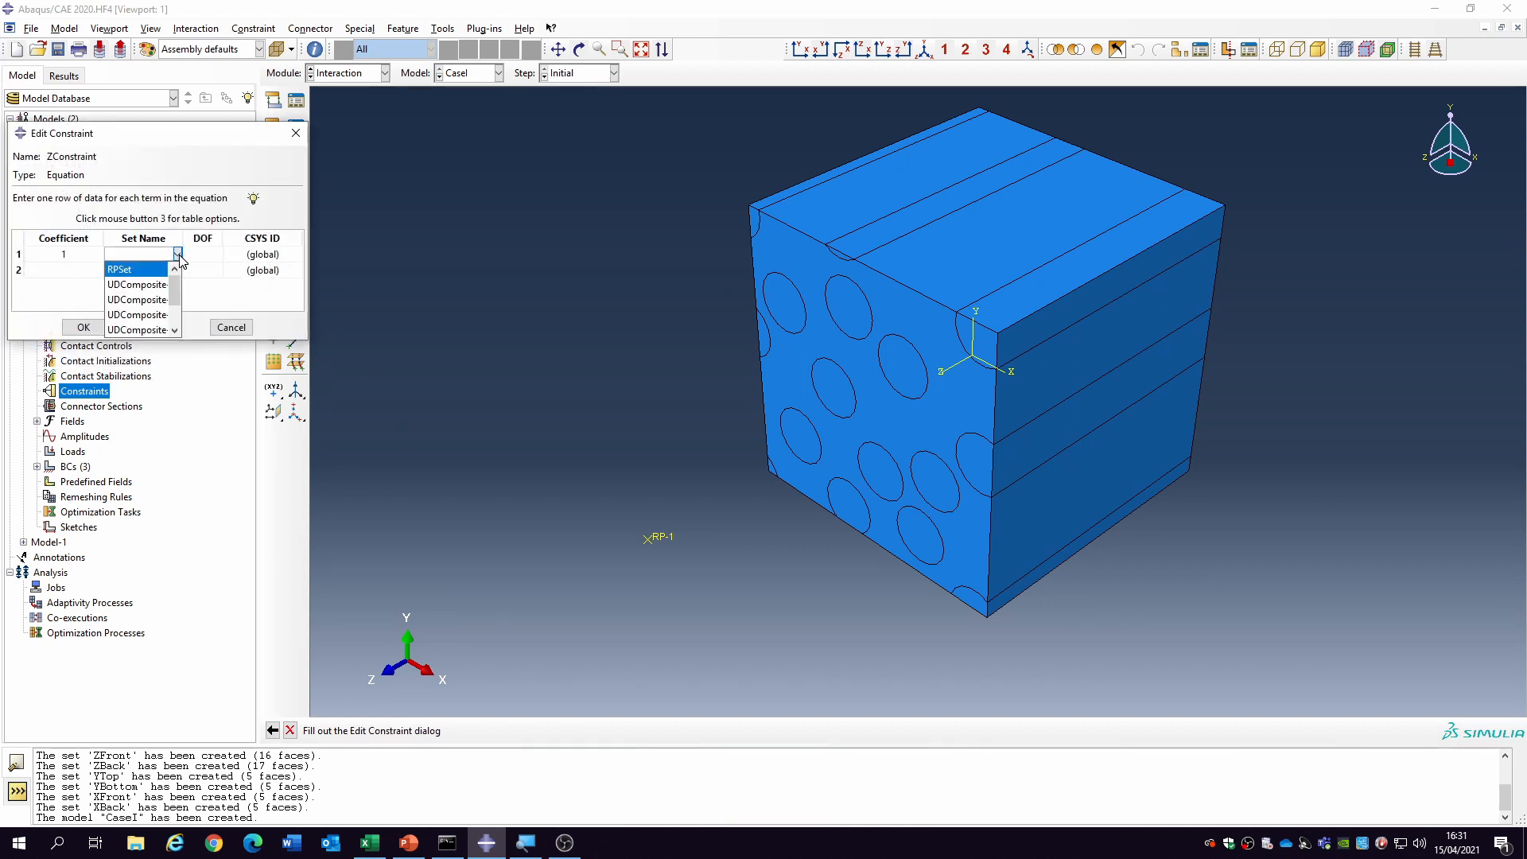
pyautogui.click(308, 284)
pyautogui.moveTo(308, 283); pyautogui.dragTo(503, 283)
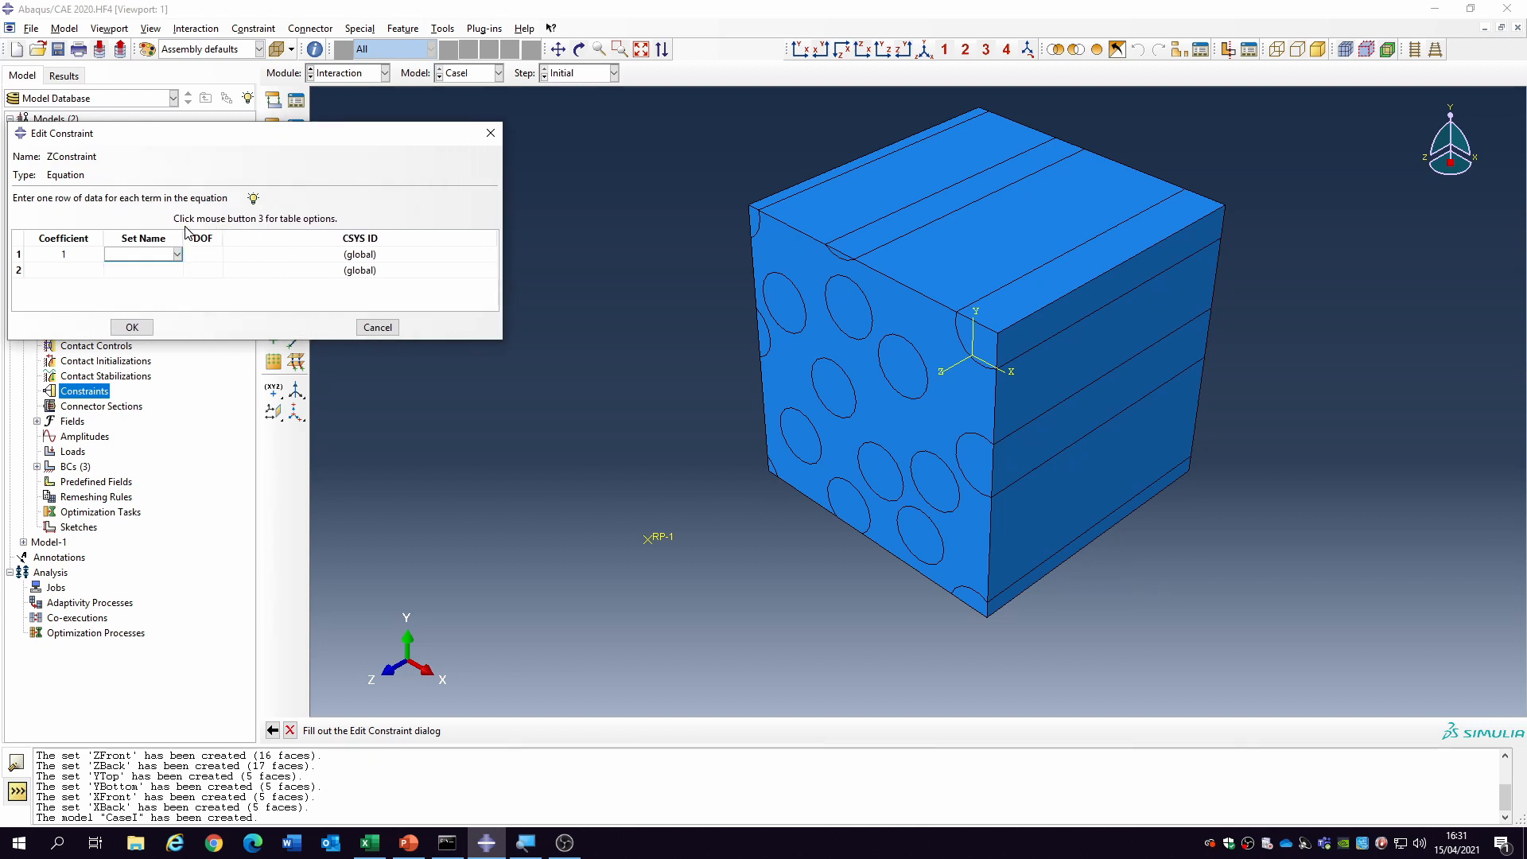
pyautogui.moveTo(184, 233); pyautogui.dragTo(315, 238)
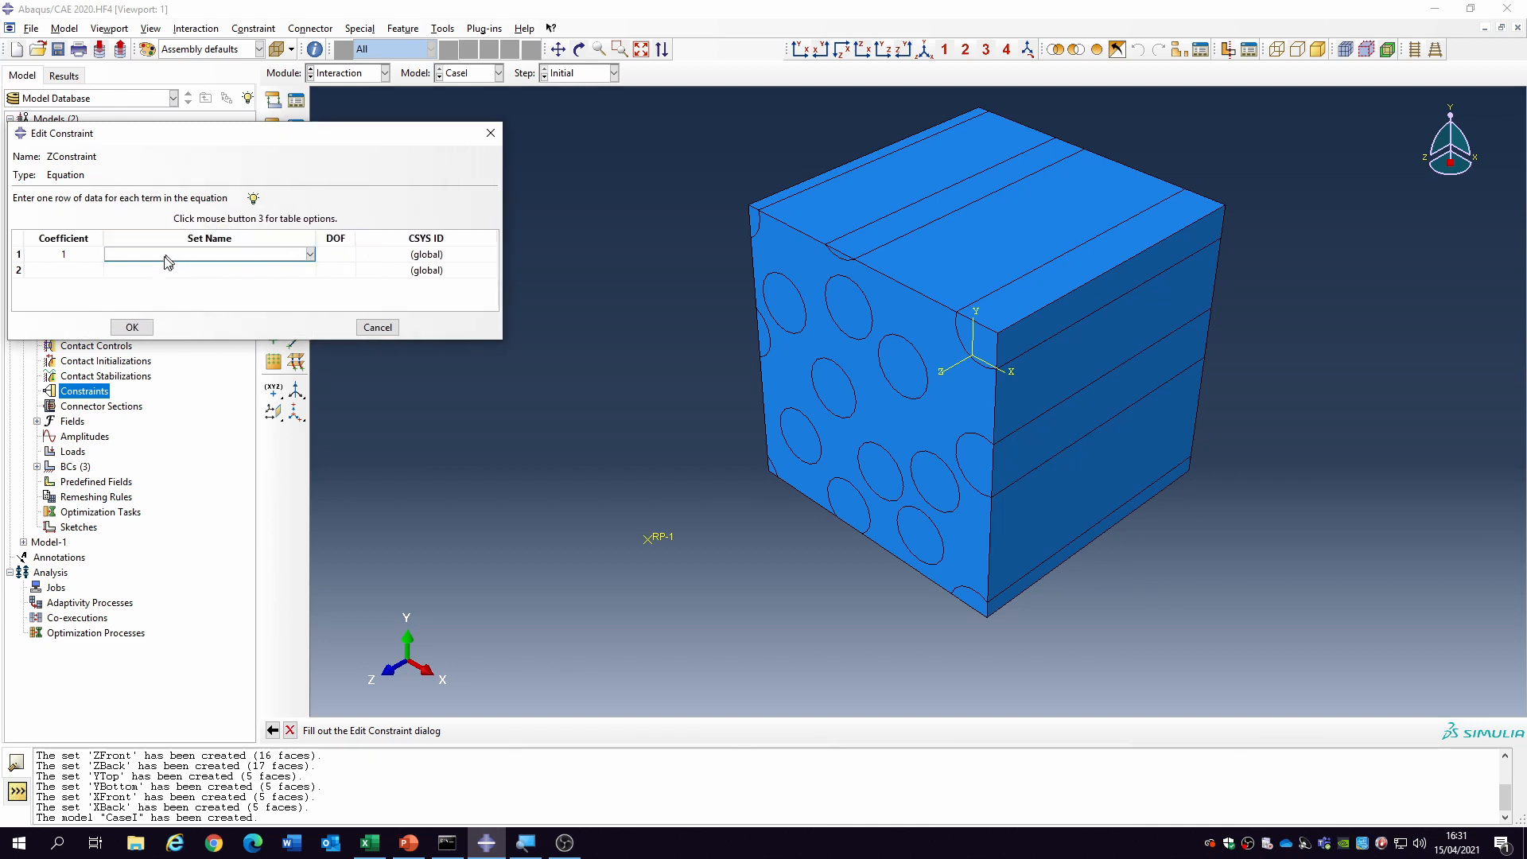
pyautogui.click(310, 254)
pyautogui.moveTo(307, 296); pyautogui.dragTo(309, 317)
pyautogui.click(205, 331)
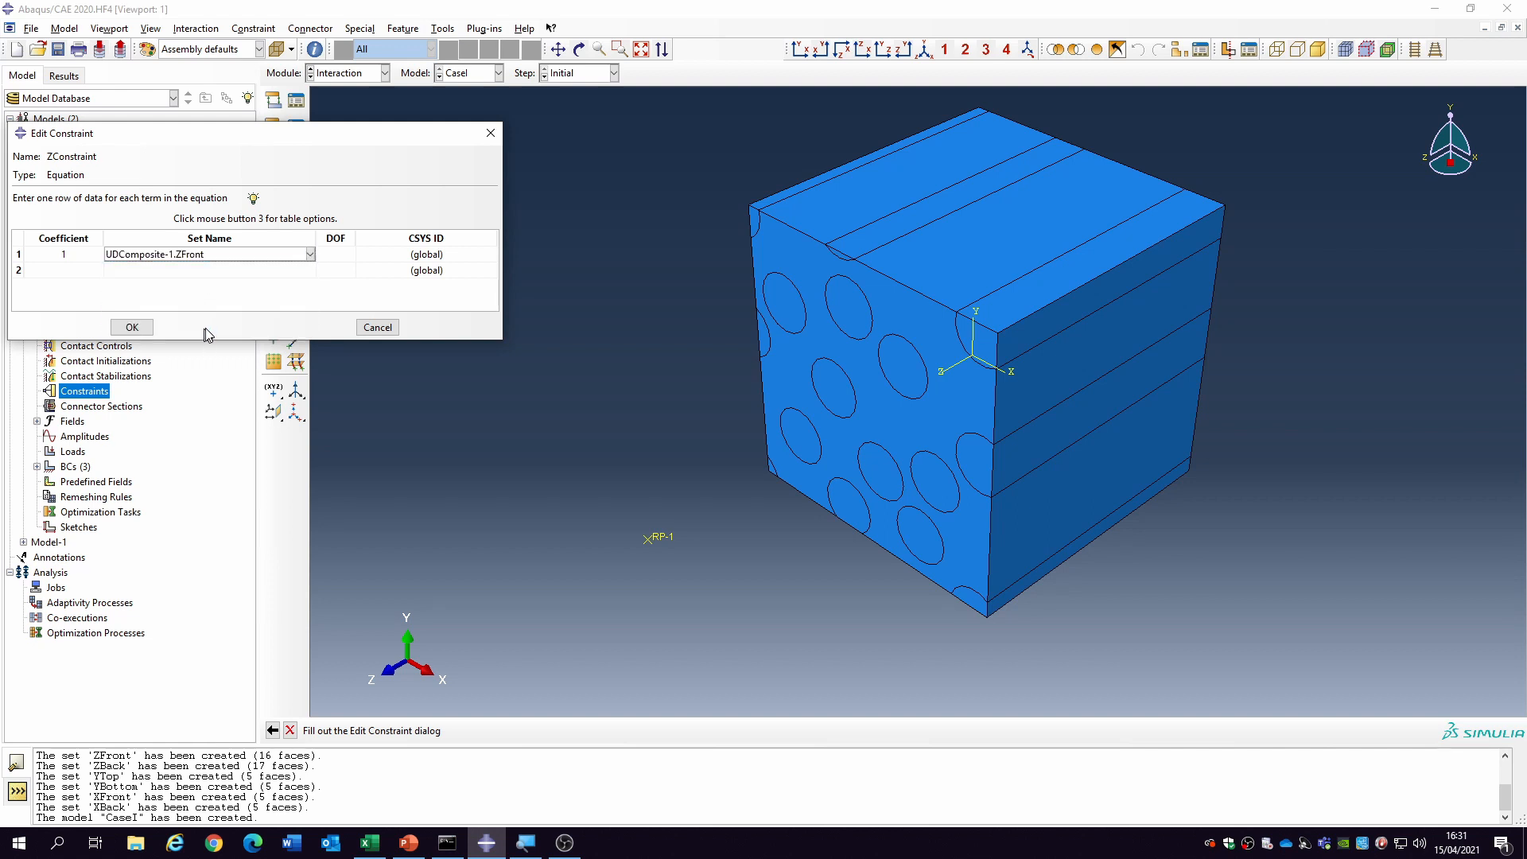
pyautogui.click(343, 255)
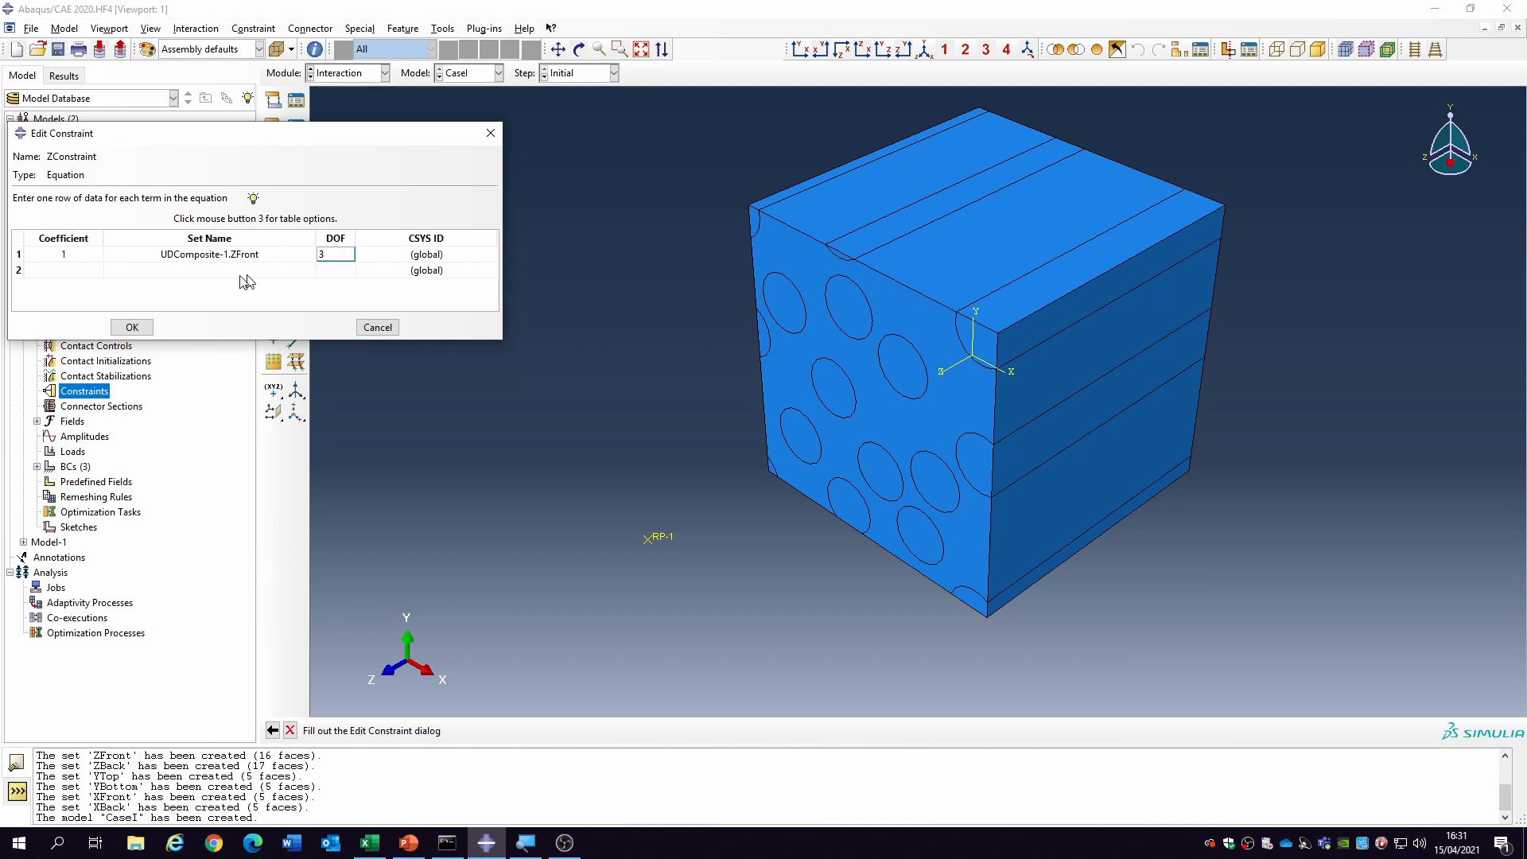
# - Define the second term of ZConstraint with coefficient -1, set RPSet and DOF 3, and finish the constraint
pyautogui.click(88, 266)
pyautogui.write('-1')
pyautogui.click(188, 271)
pyautogui.click(309, 271)
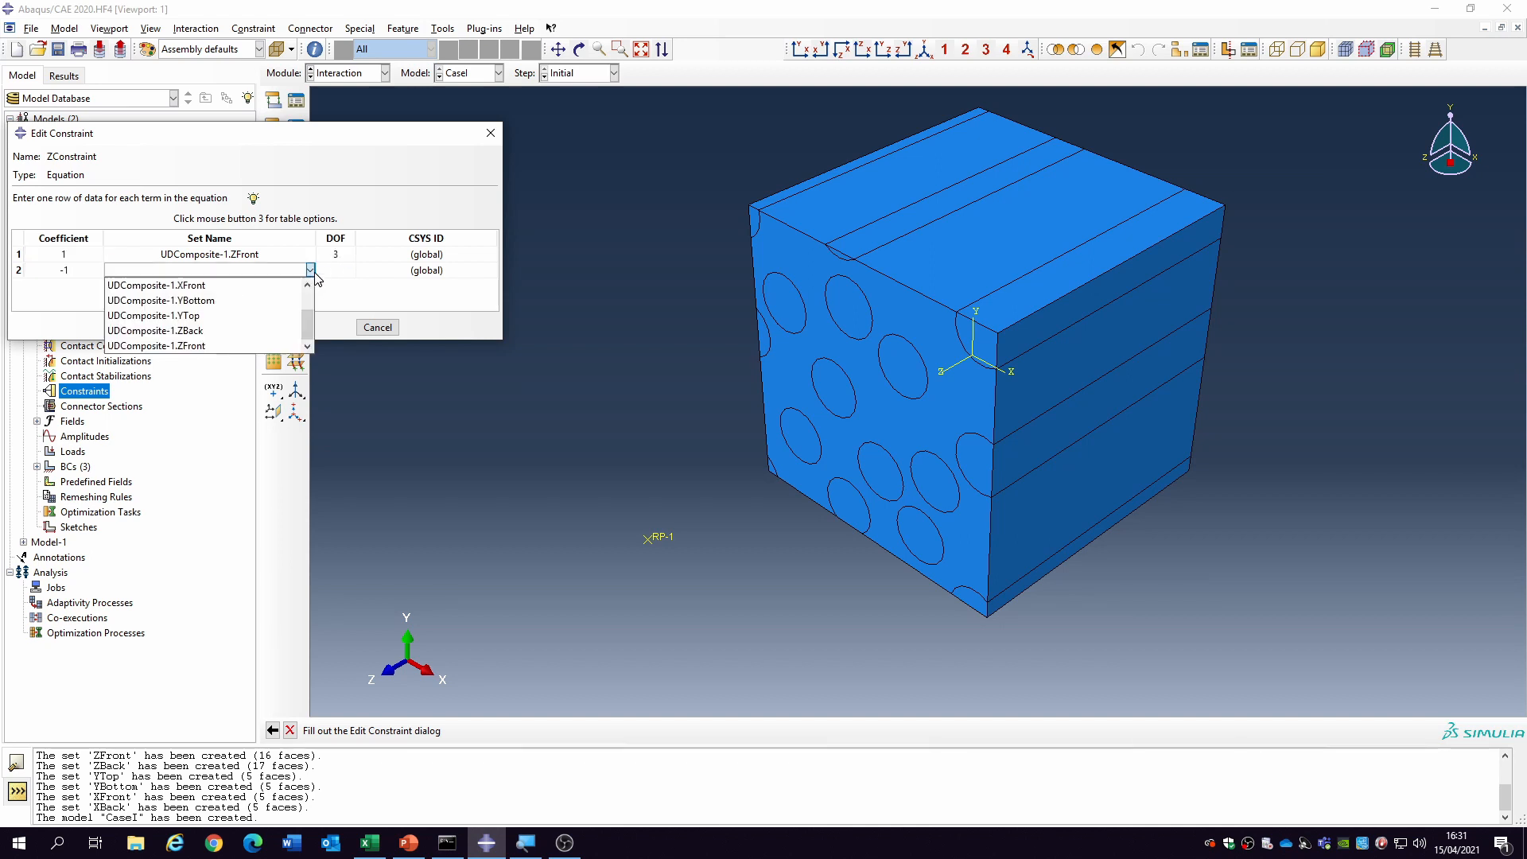
pyautogui.moveTo(309, 321); pyautogui.dragTo(310, 302)
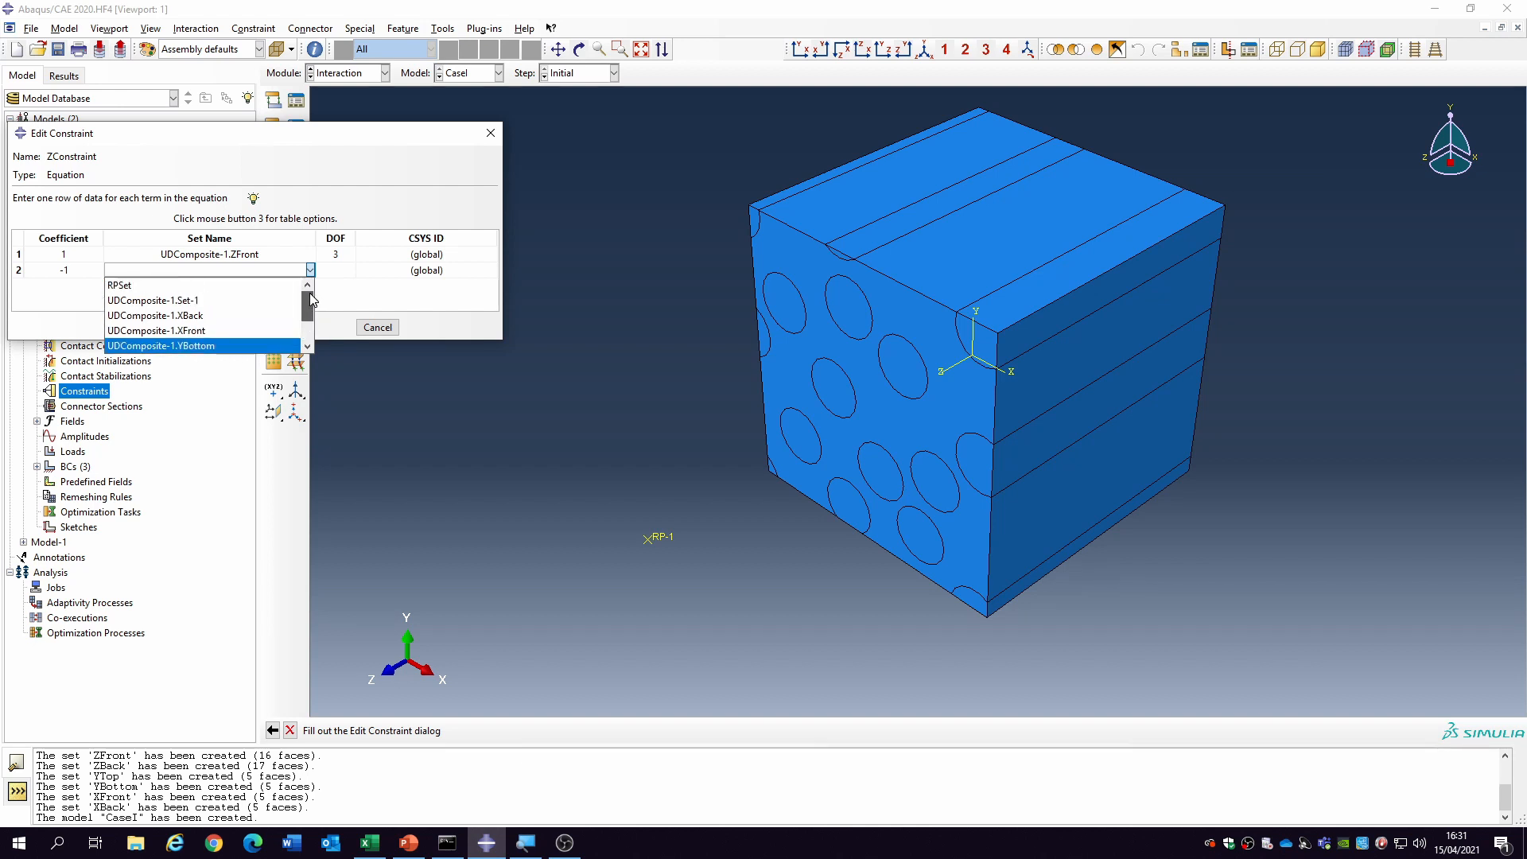
pyautogui.click(226, 285)
pyautogui.click(333, 268)
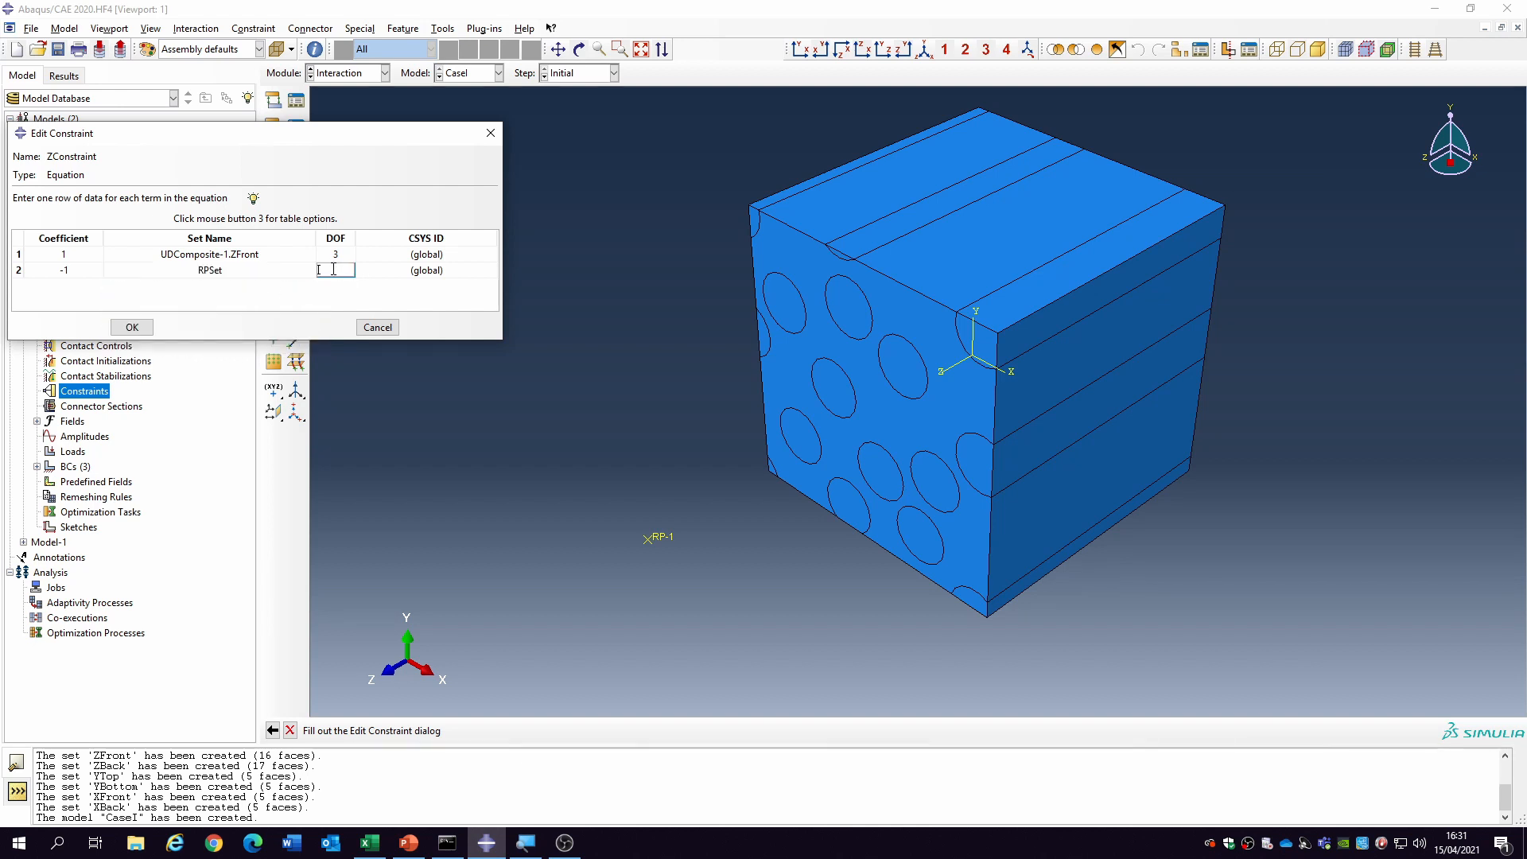
pyautogui.write('3')
pyautogui.click(132, 327)
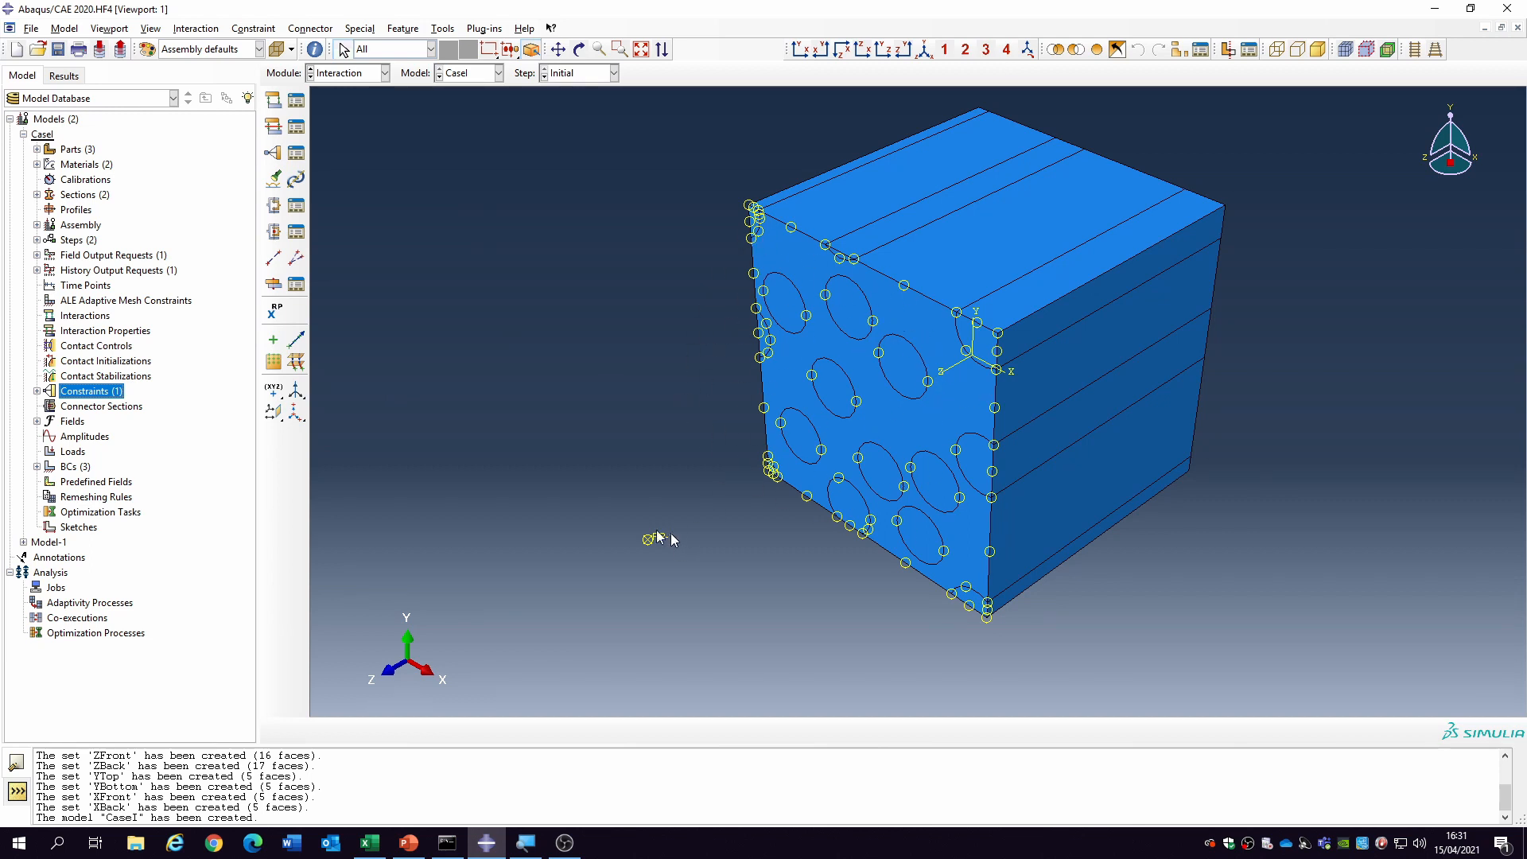
# - Create a loadingStep Displacement/Rotation boundary condition named DisplaceZ on set RPSet with U3 set to 10
pyautogui.doubleClick(72, 451)
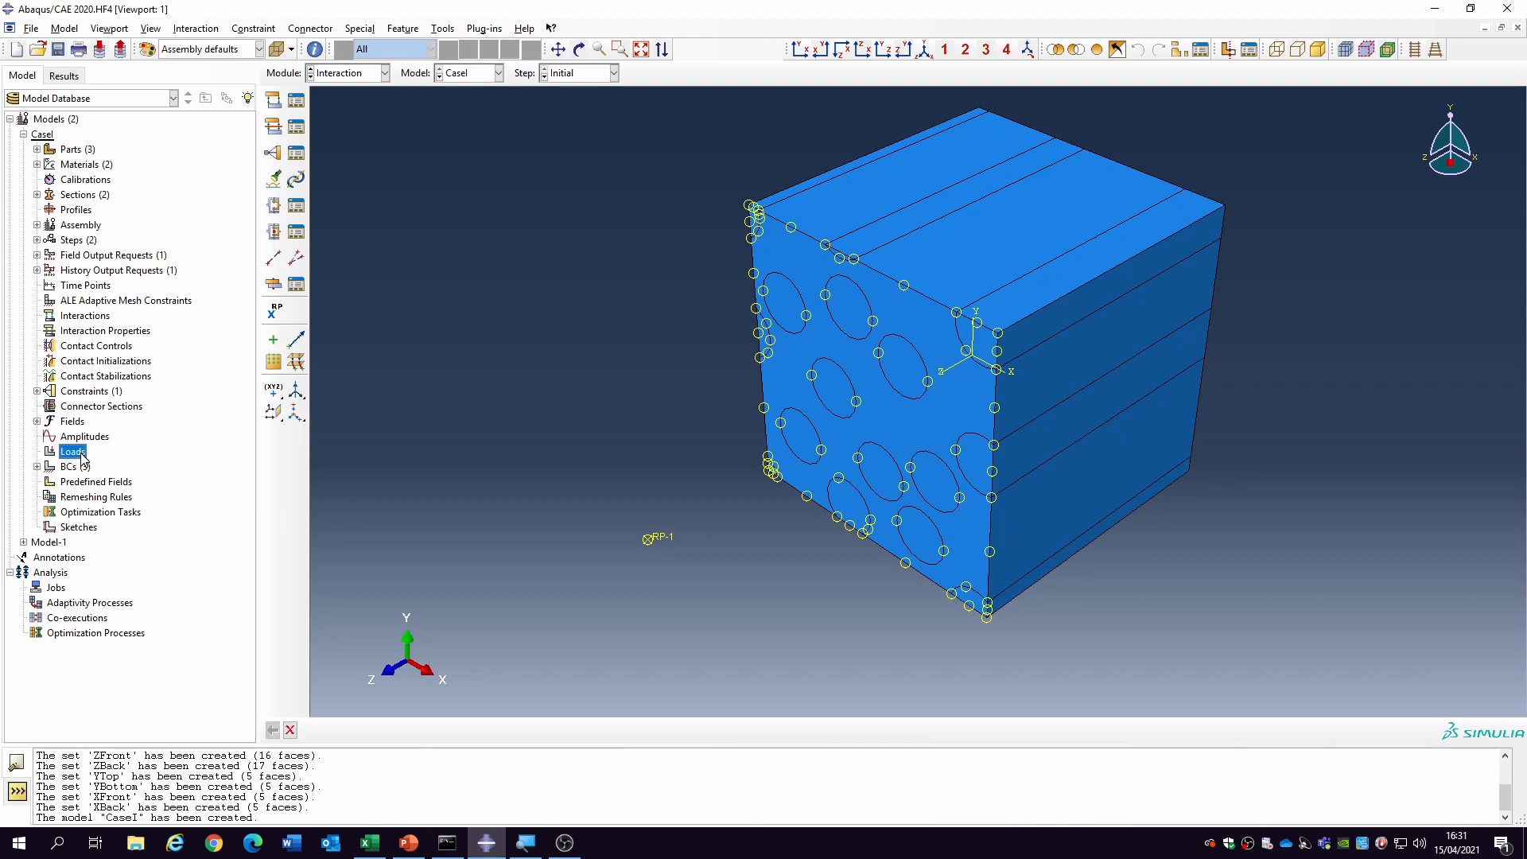
pyautogui.doubleClick(75, 467)
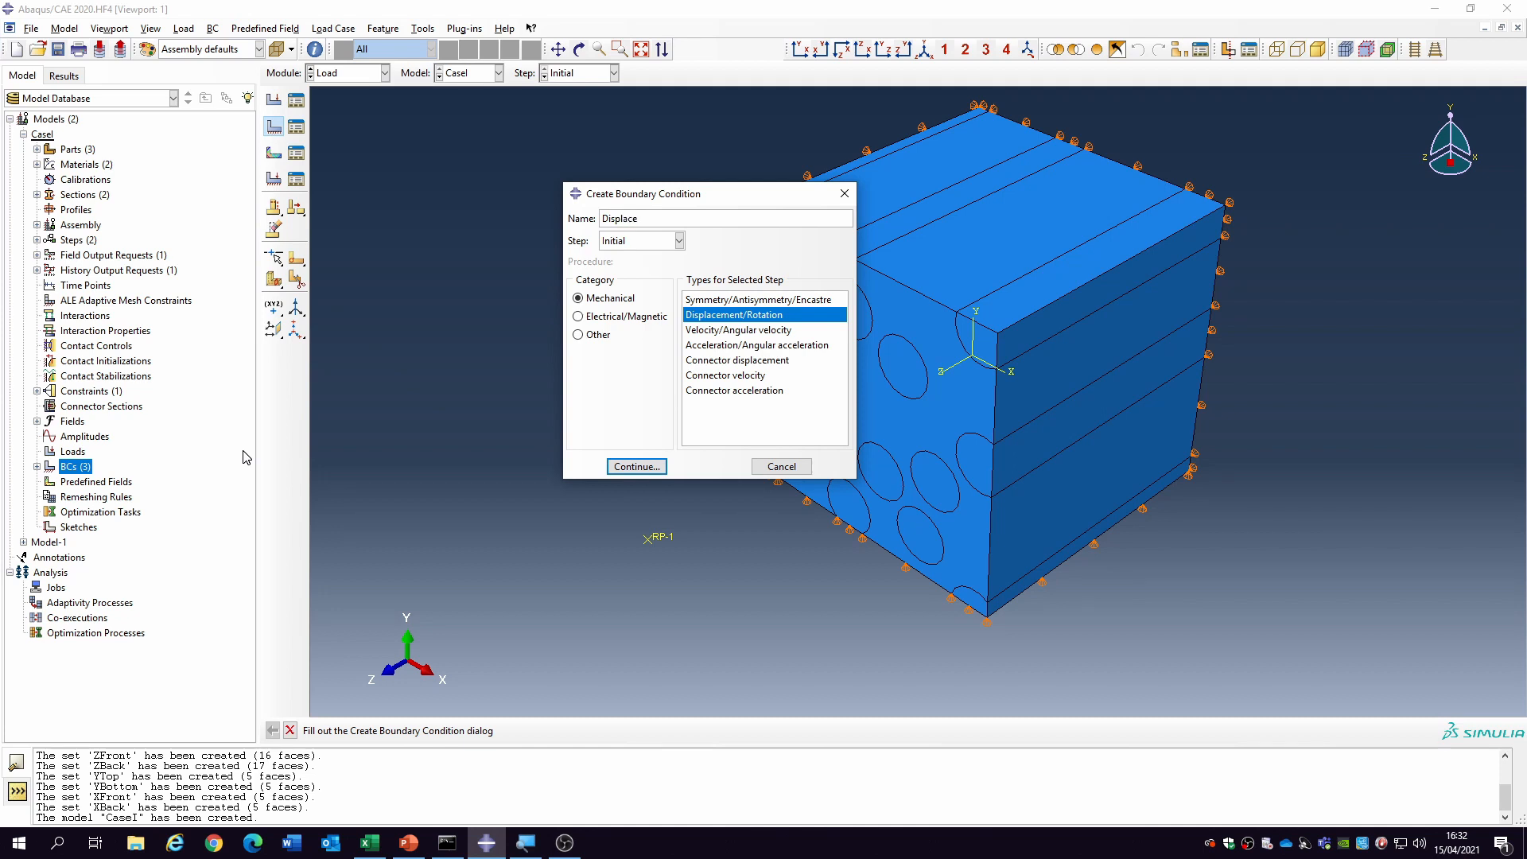
pyautogui.click(680, 240)
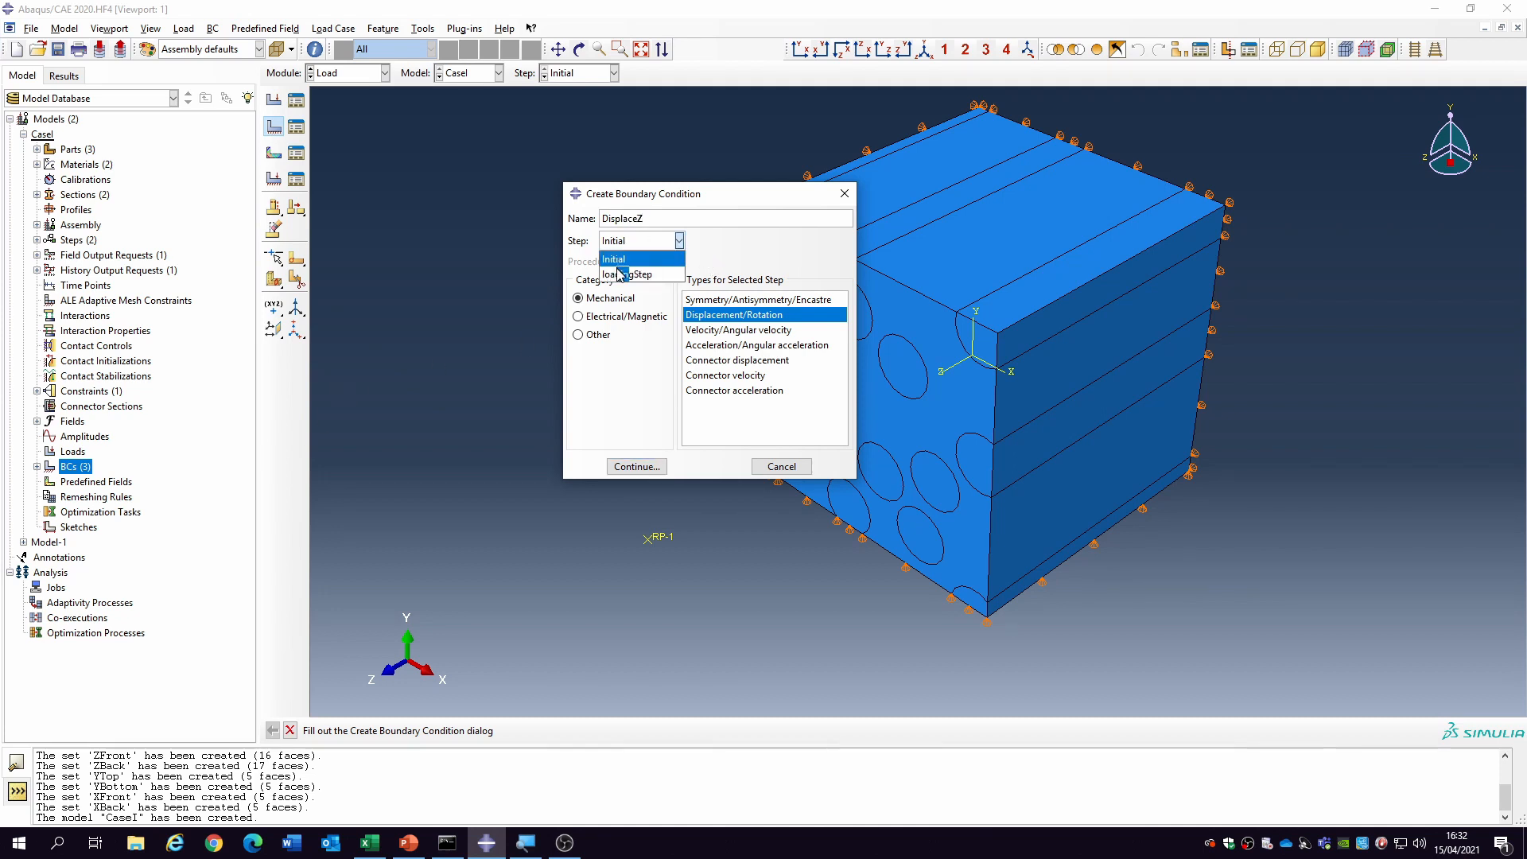
pyautogui.click(627, 272)
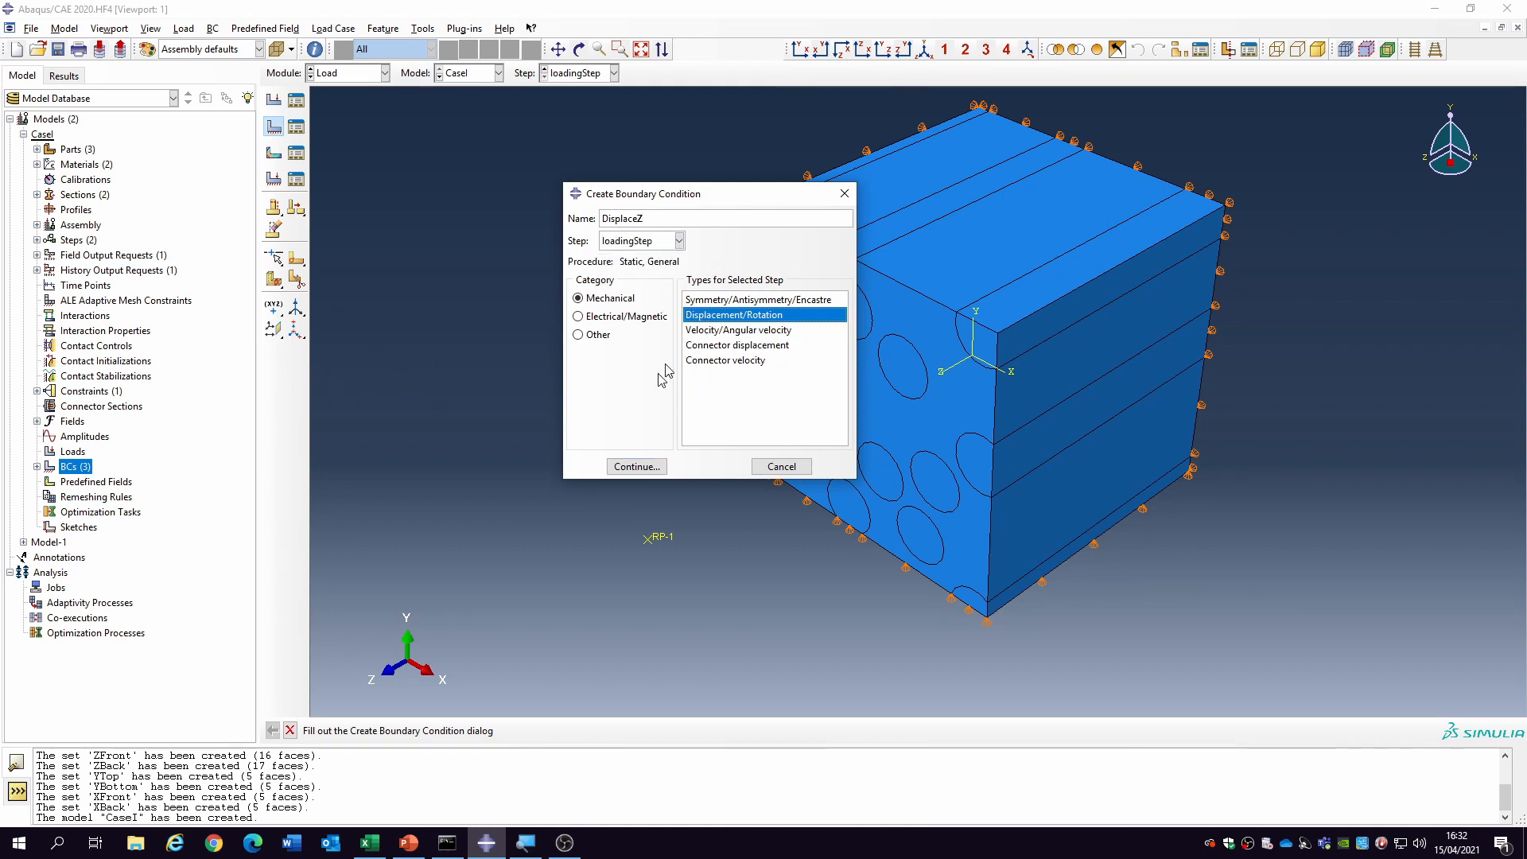
pyautogui.click(636, 467)
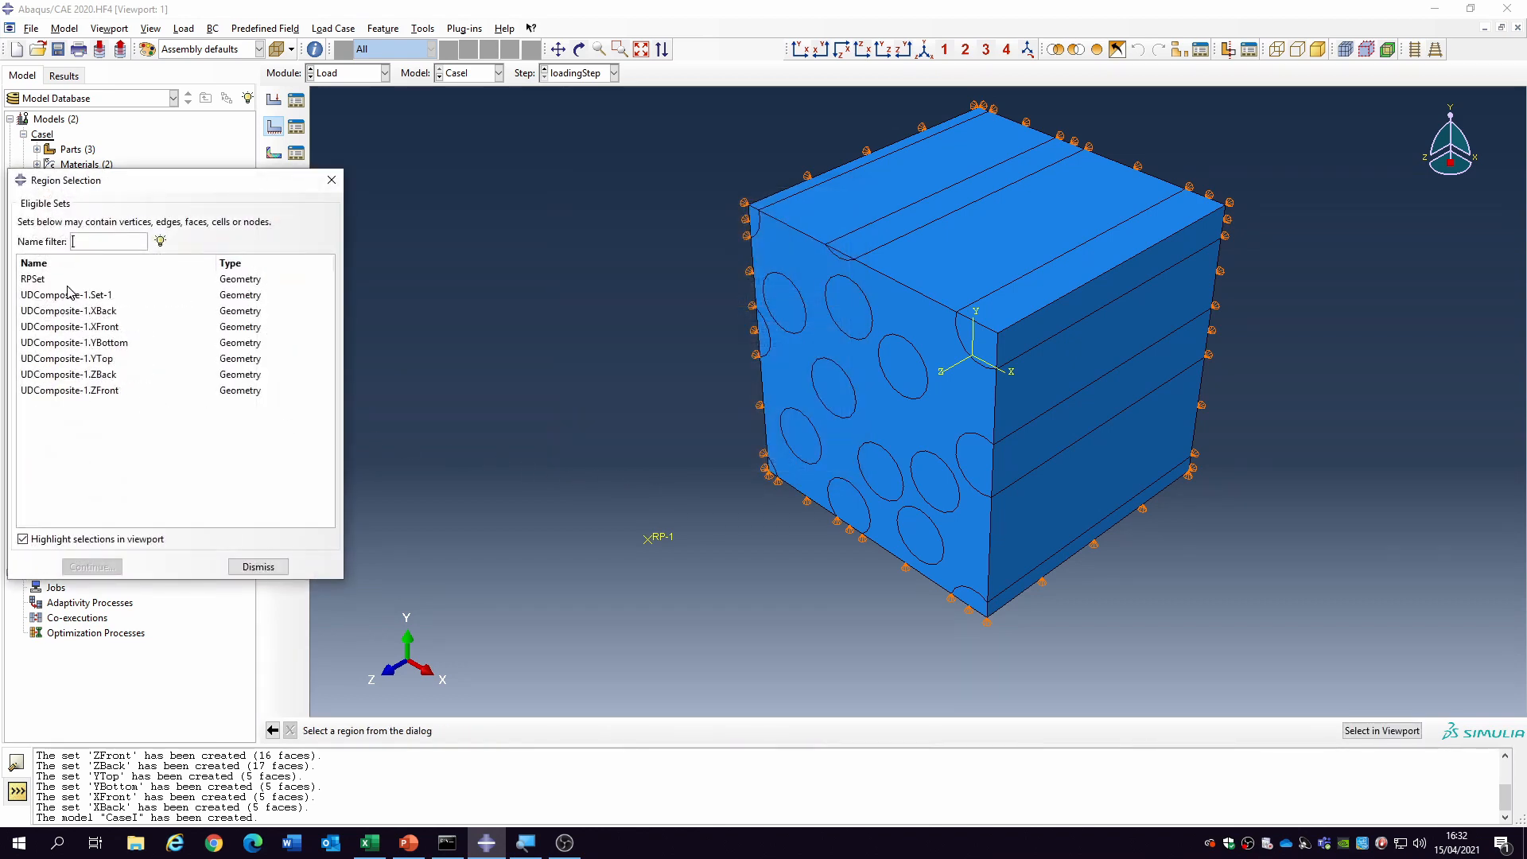
pyautogui.click(71, 280)
pyautogui.click(92, 566)
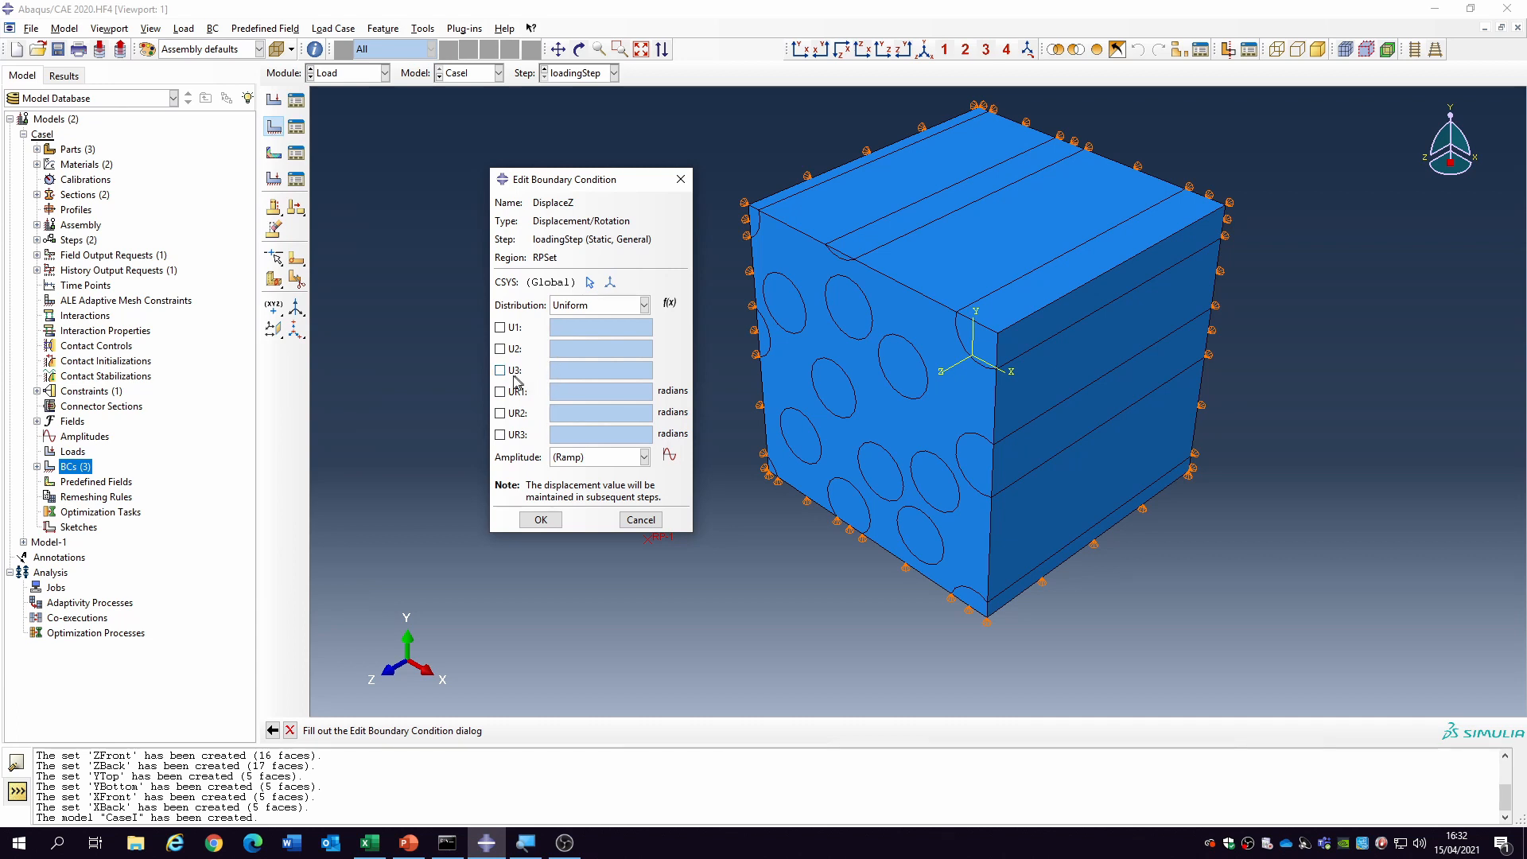
pyautogui.click(500, 371)
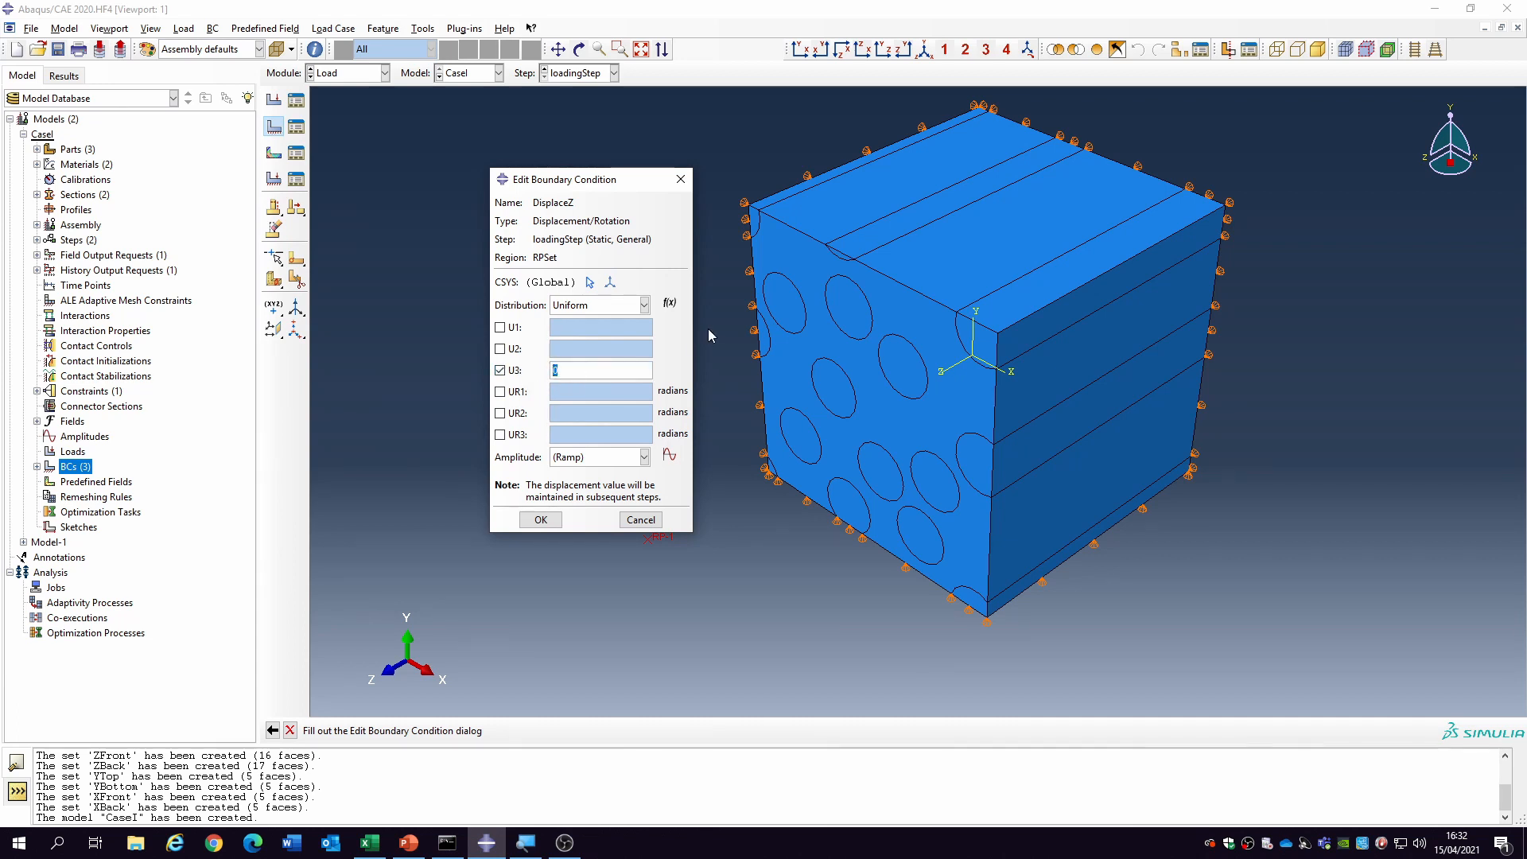
pyautogui.write('10')
pyautogui.click(535, 521)
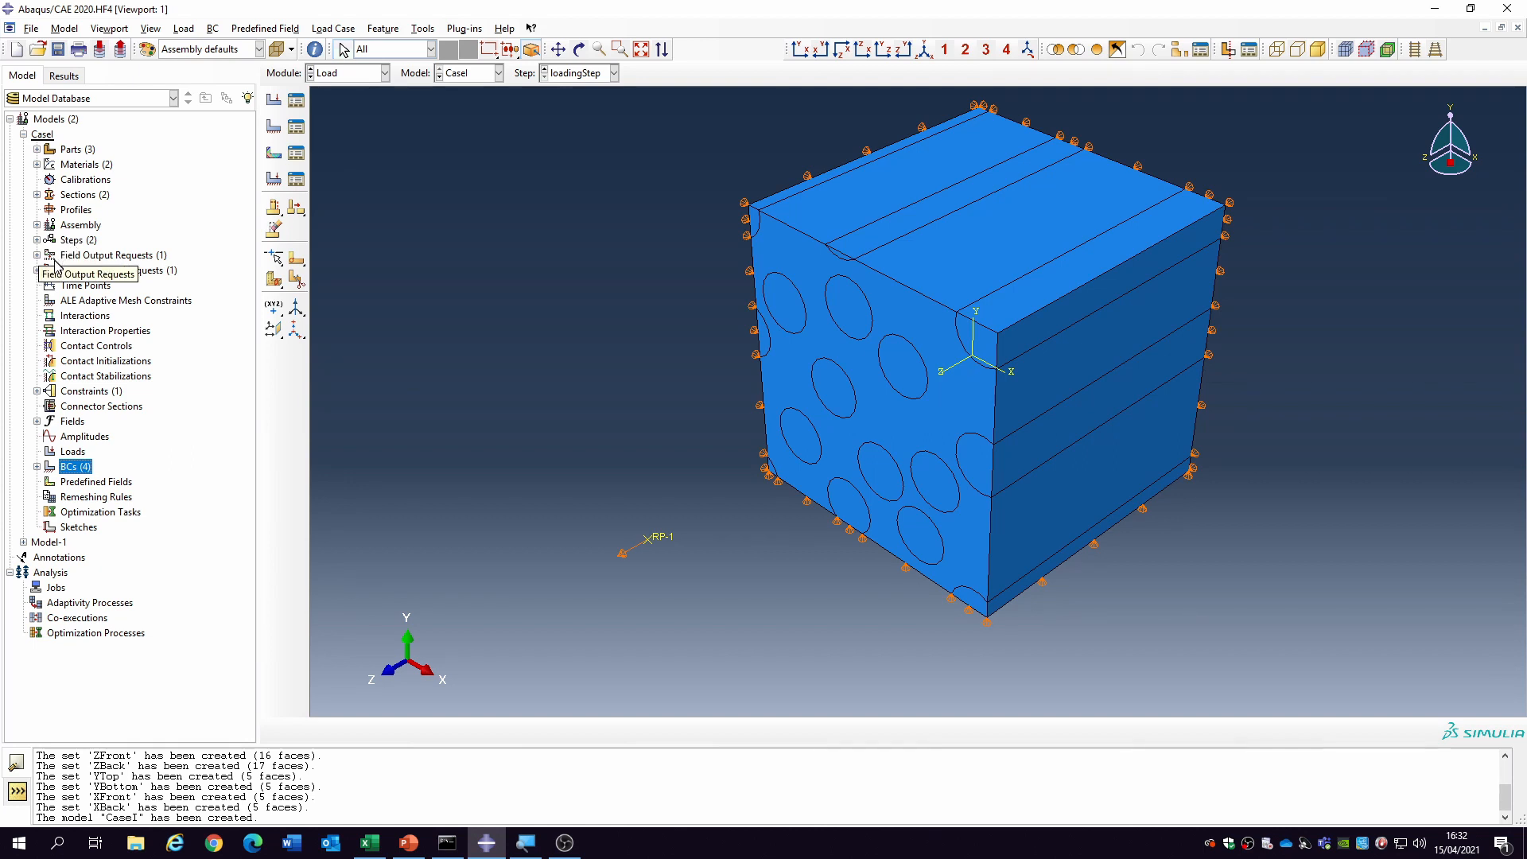
# - Start a history output request named RPHistoryData for loadingStep
pyautogui.doubleClick(77, 272)
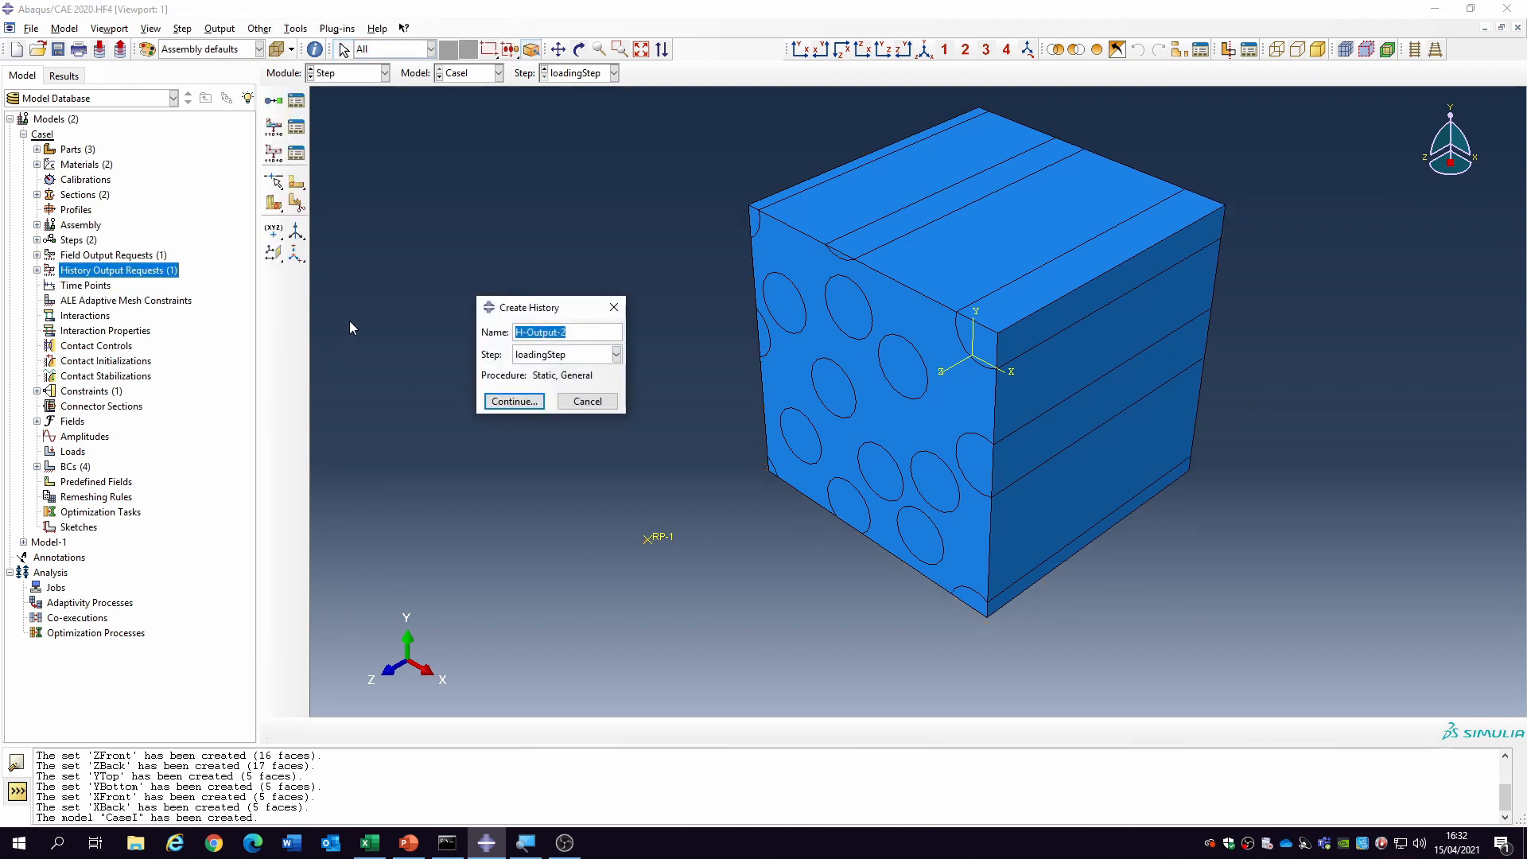
pyautogui.write('StressStra')
pyautogui.press('BackSpace')
pyautogui.press('BackSpace')
pyautogui.press('BackSpace')
pyautogui.press('BackSpace')
pyautogui.press('BackSpace')
pyautogui.press('BackSpace')
pyautogui.press('BackSpace')
pyautogui.press('BackSpace')
pyautogui.press('BackSpace')
pyautogui.press('BackSpace')
pyautogui.write('RPHistoryData')
pyautogui.click(514, 401)
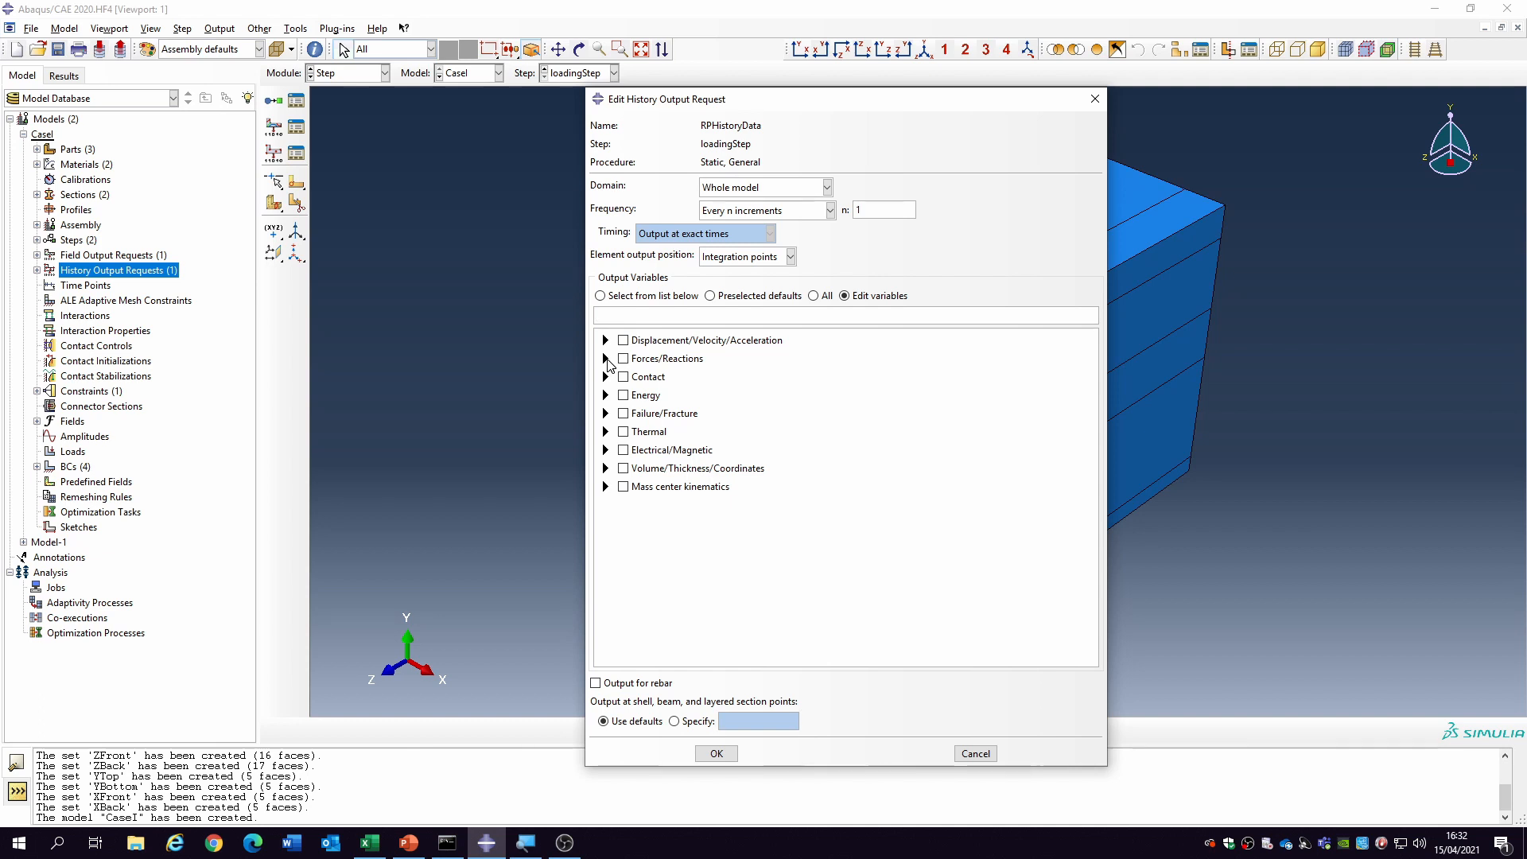
# - Limit the RPHistoryData request's domain to the set RPSet
pyautogui.click(605, 359)
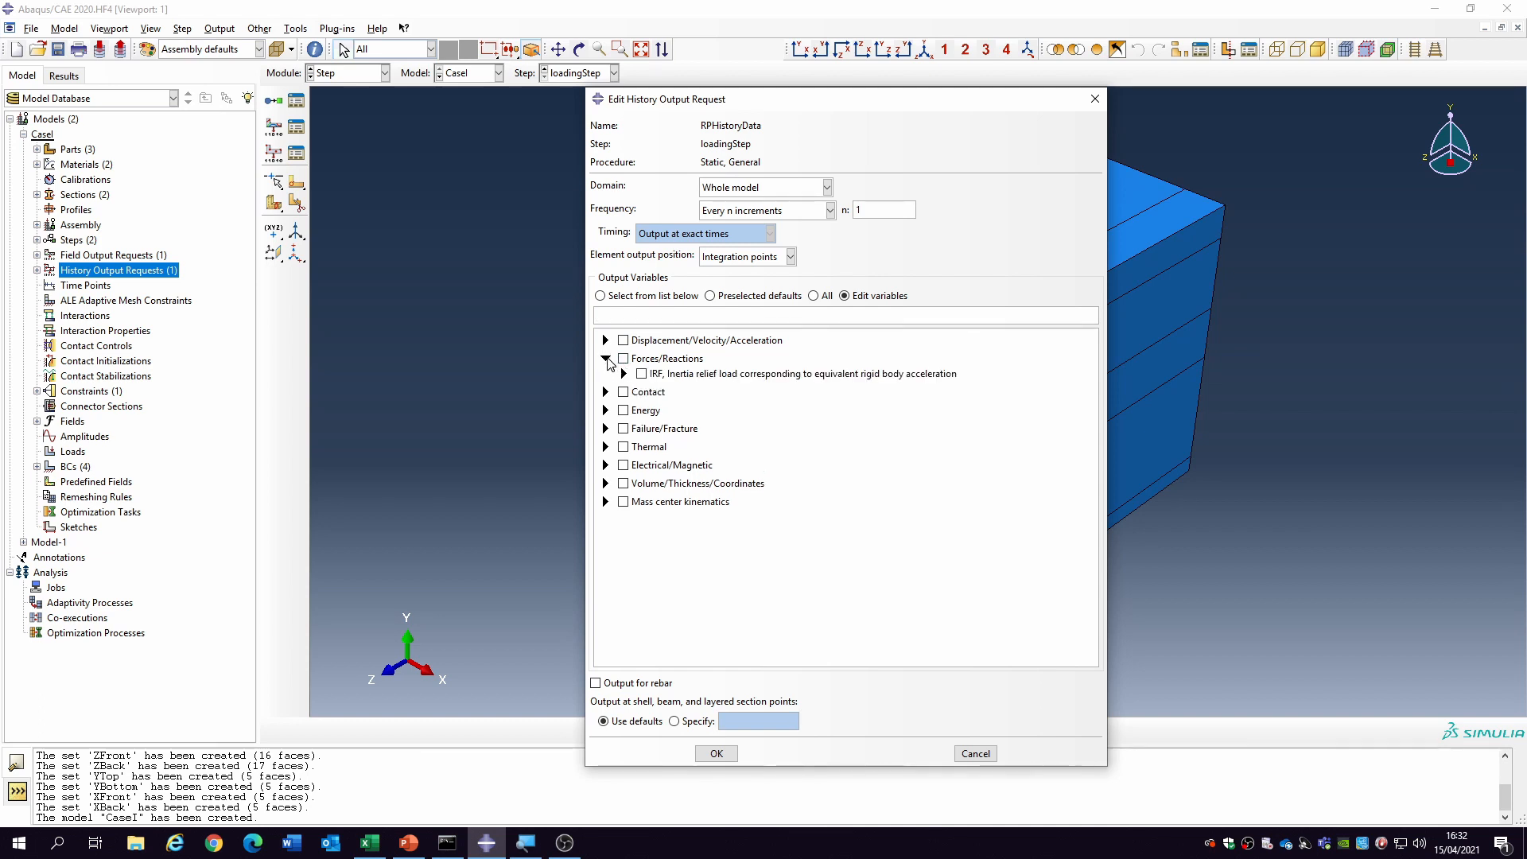
pyautogui.click(763, 187)
pyautogui.click(763, 222)
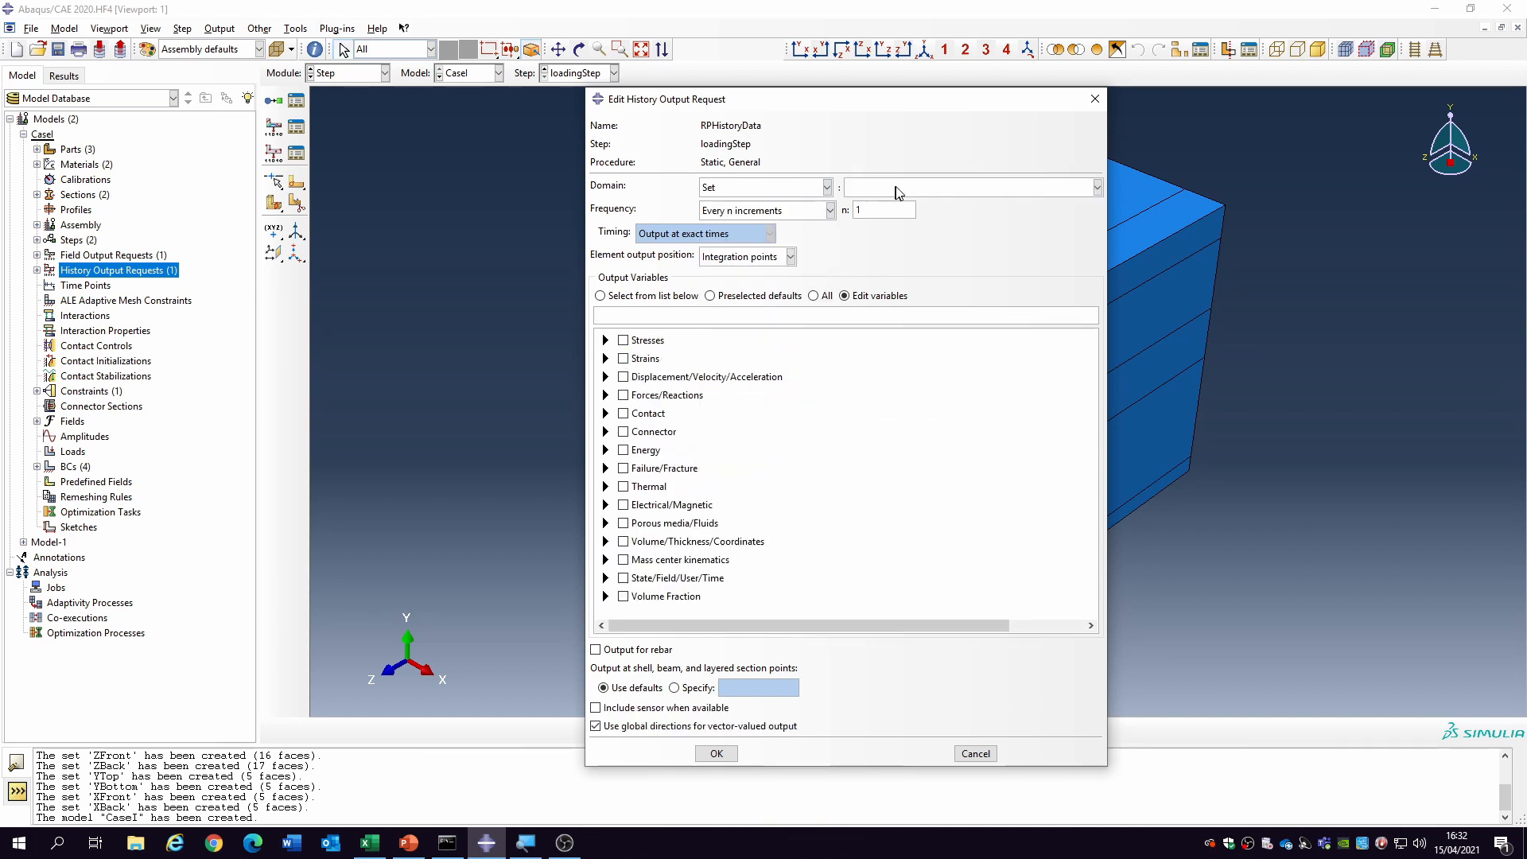
pyautogui.click(897, 192)
pyautogui.click(896, 206)
# - Include the reaction forces RF1, RF2 and RF3 in the RPHistoryData output variables
pyautogui.click(605, 396)
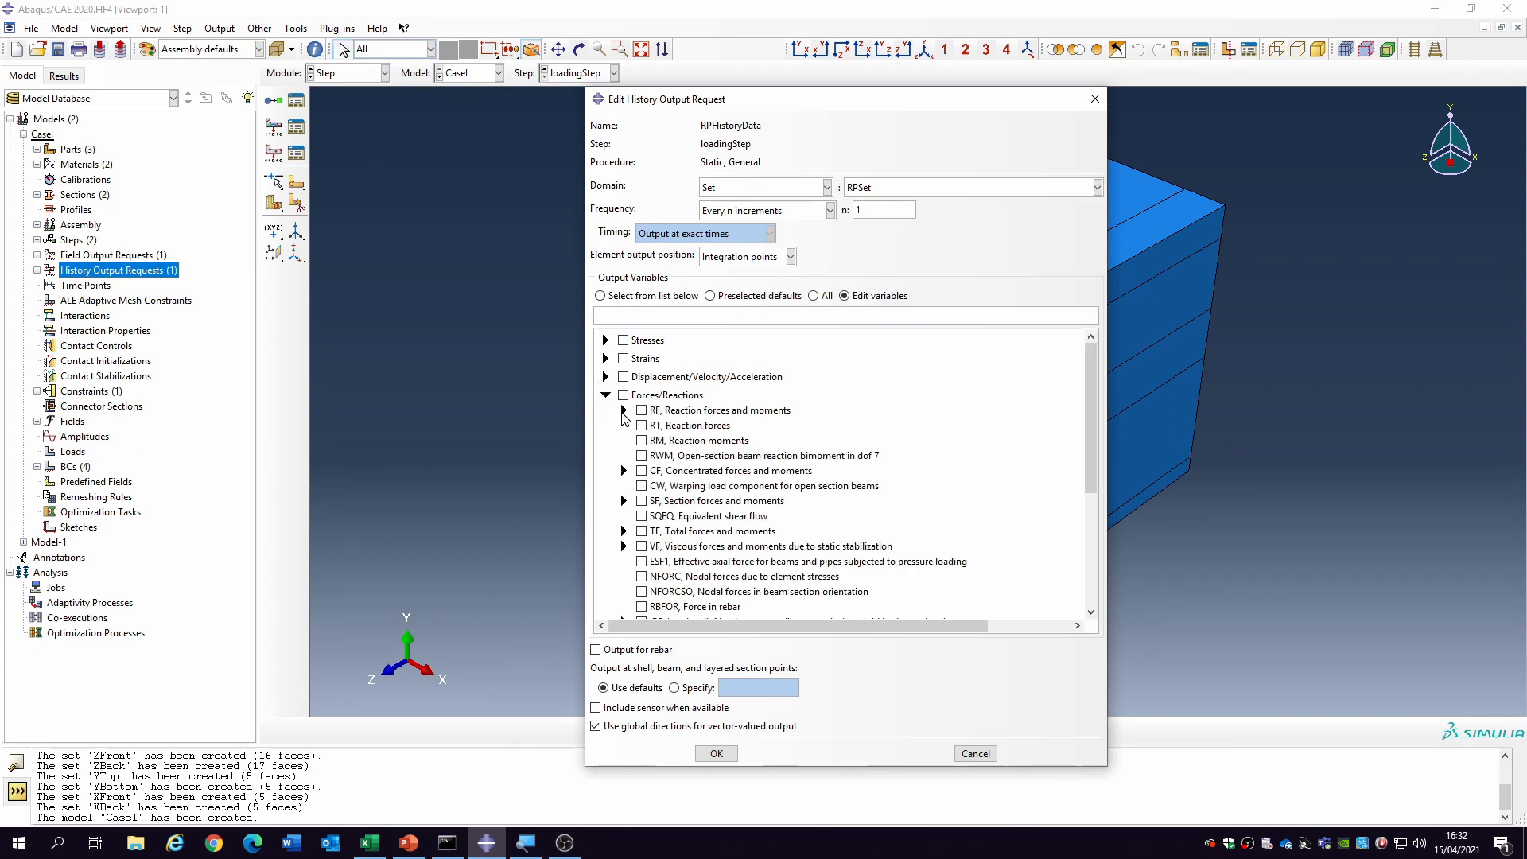
pyautogui.click(623, 411)
pyautogui.click(660, 425)
pyautogui.click(660, 441)
pyautogui.click(660, 456)
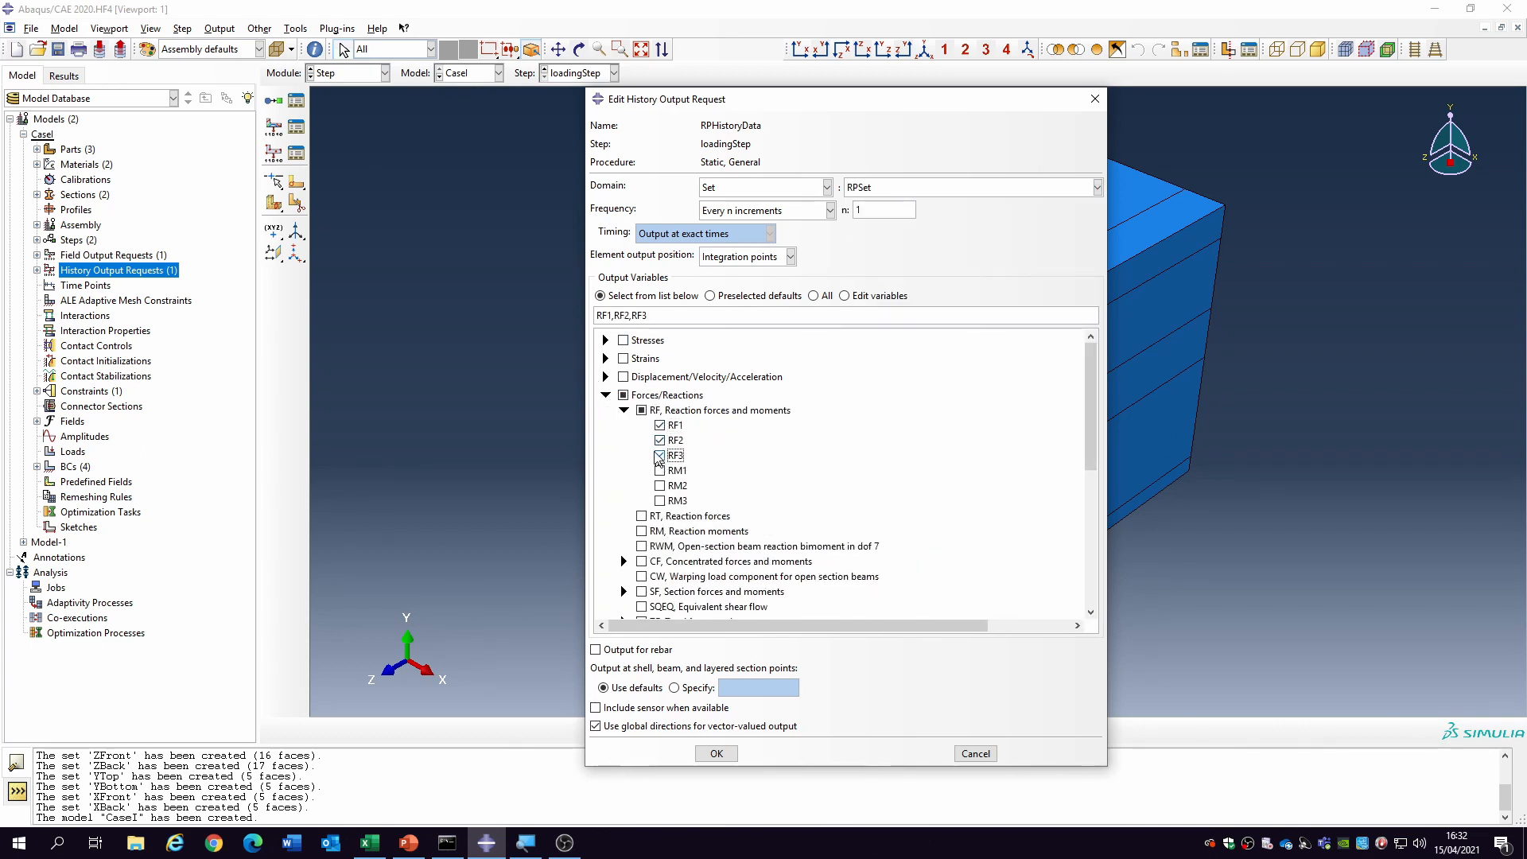
pyautogui.click(605, 395)
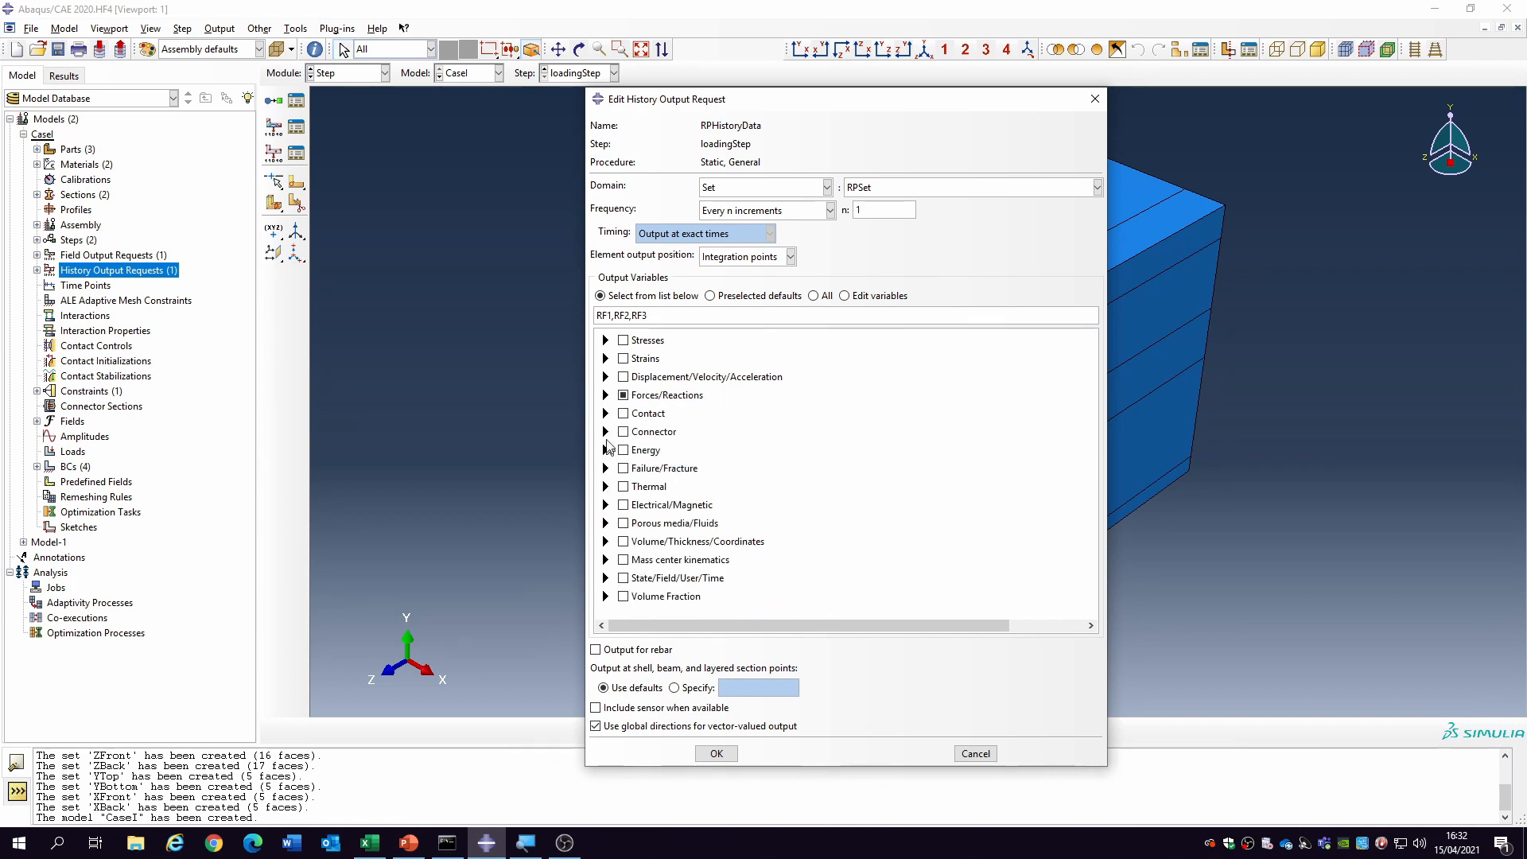
# - Add the translations U1, U2 and U3 to the RPHistoryData output variables and finish the request
pyautogui.click(605, 377)
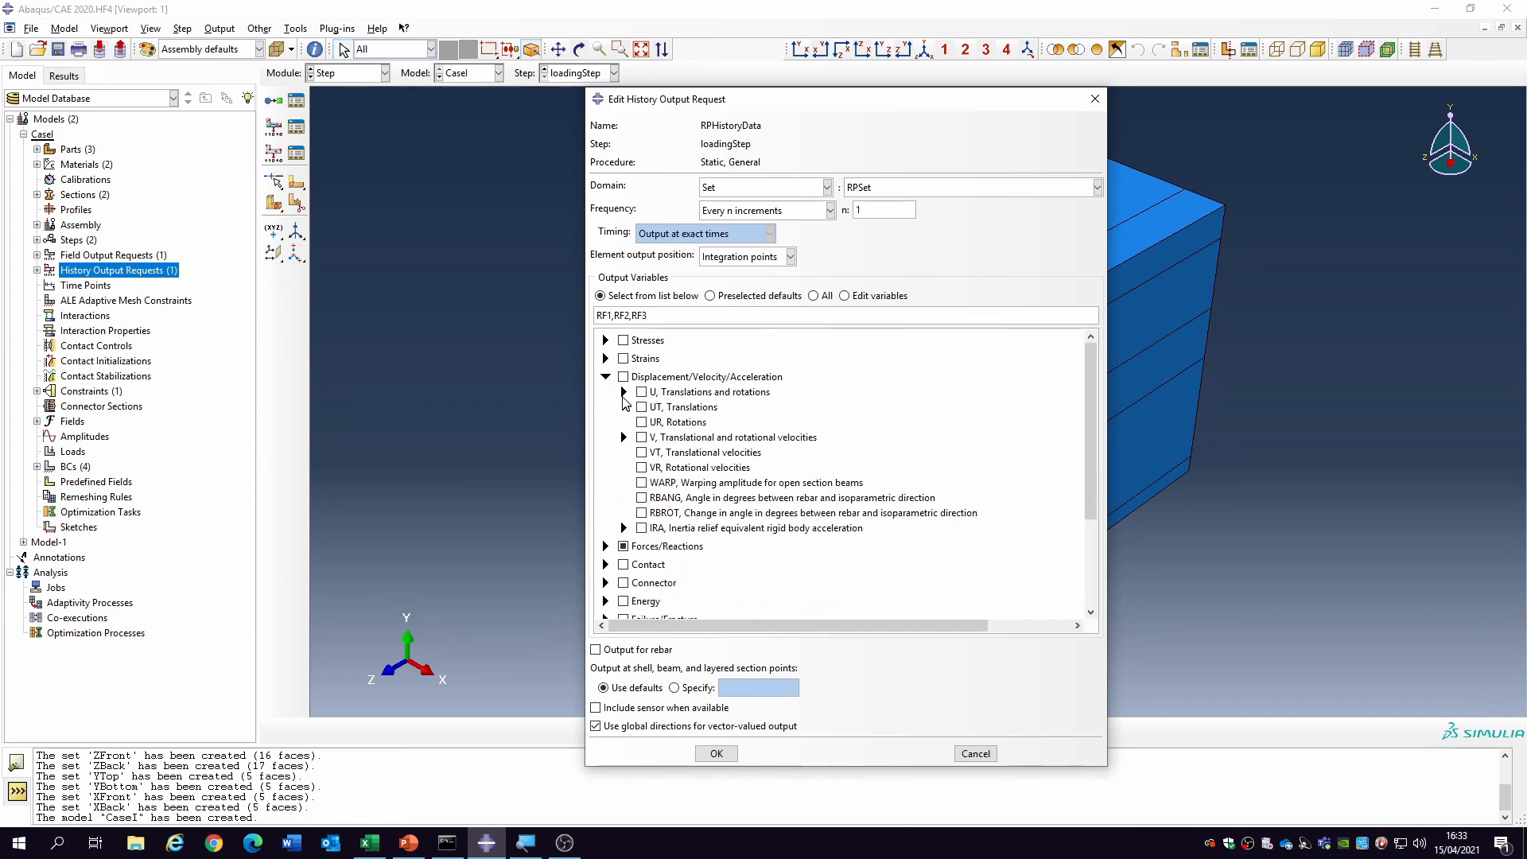
pyautogui.click(624, 392)
pyautogui.click(660, 407)
pyautogui.click(660, 421)
pyautogui.click(660, 436)
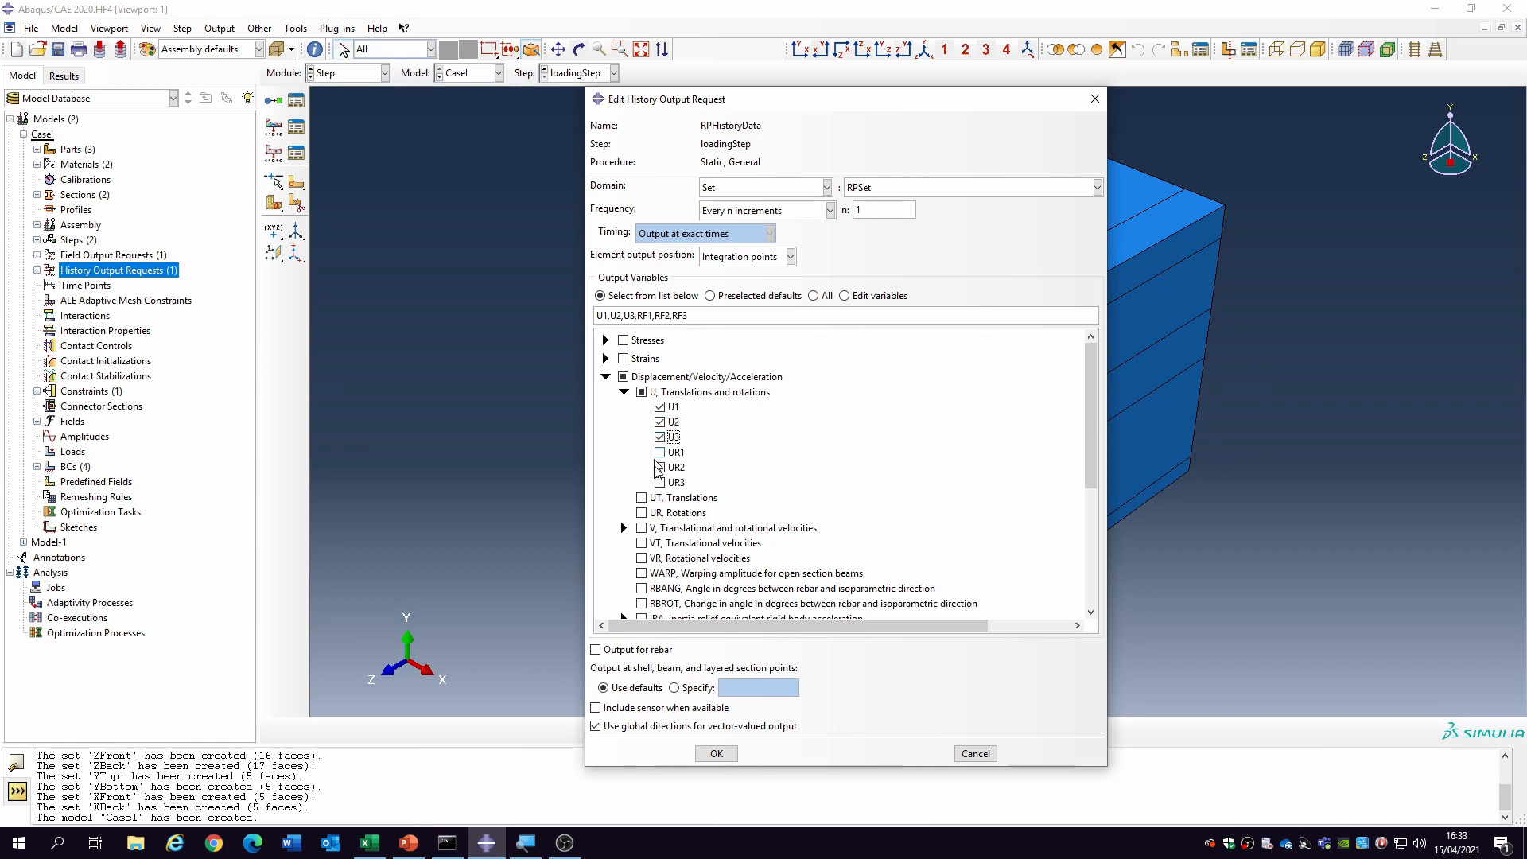
pyautogui.click(717, 753)
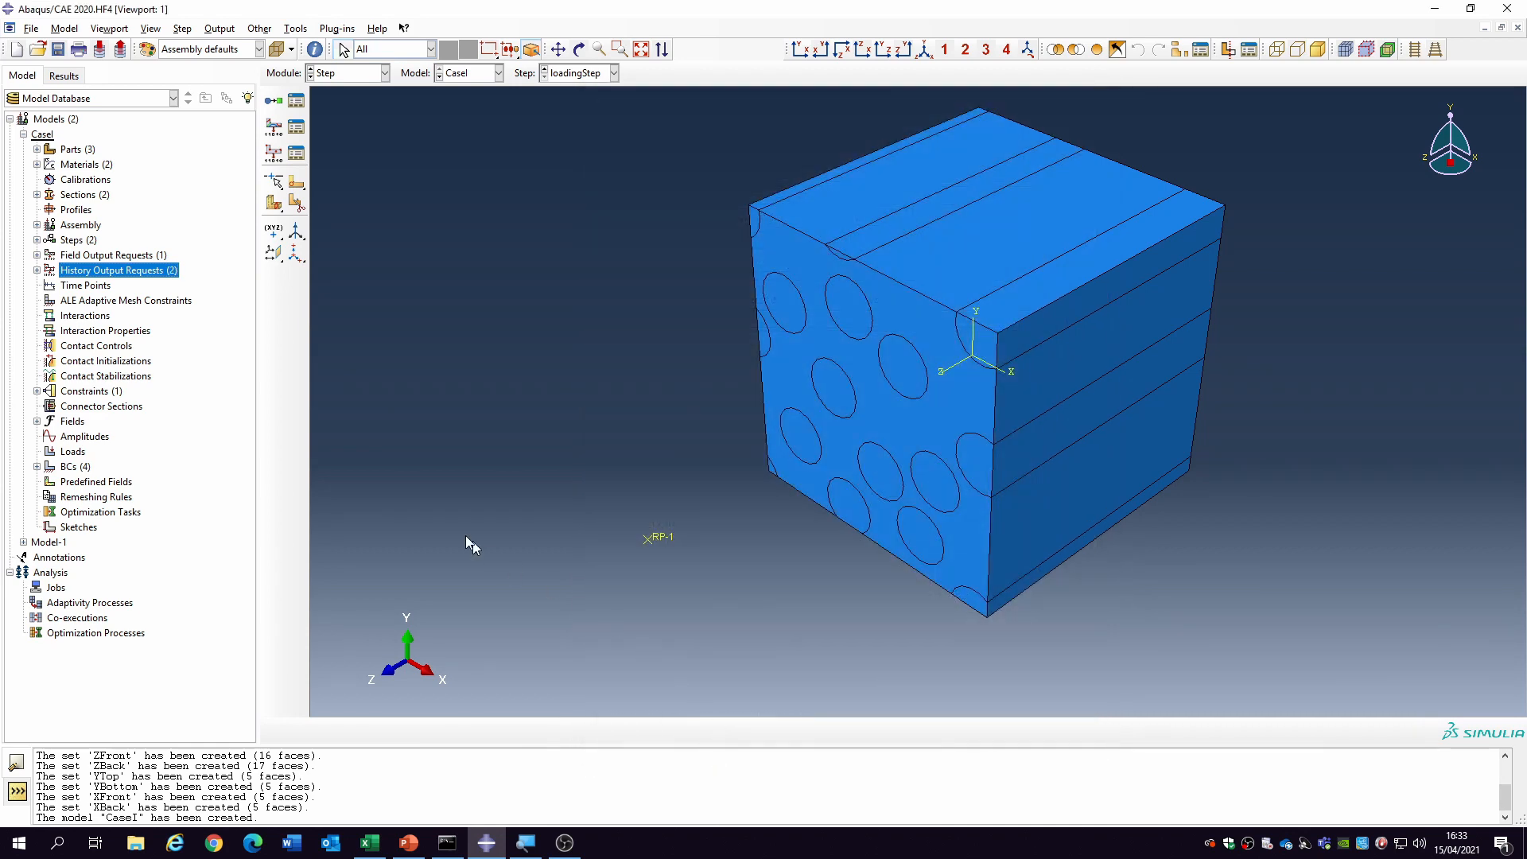
# - Create a full analysis job named CaseI_TensZ from the CaseI model with the default settings
pyautogui.click(895, 440)
pyautogui.doubleClick(56, 587)
pyautogui.write('CaseI_TensZ')
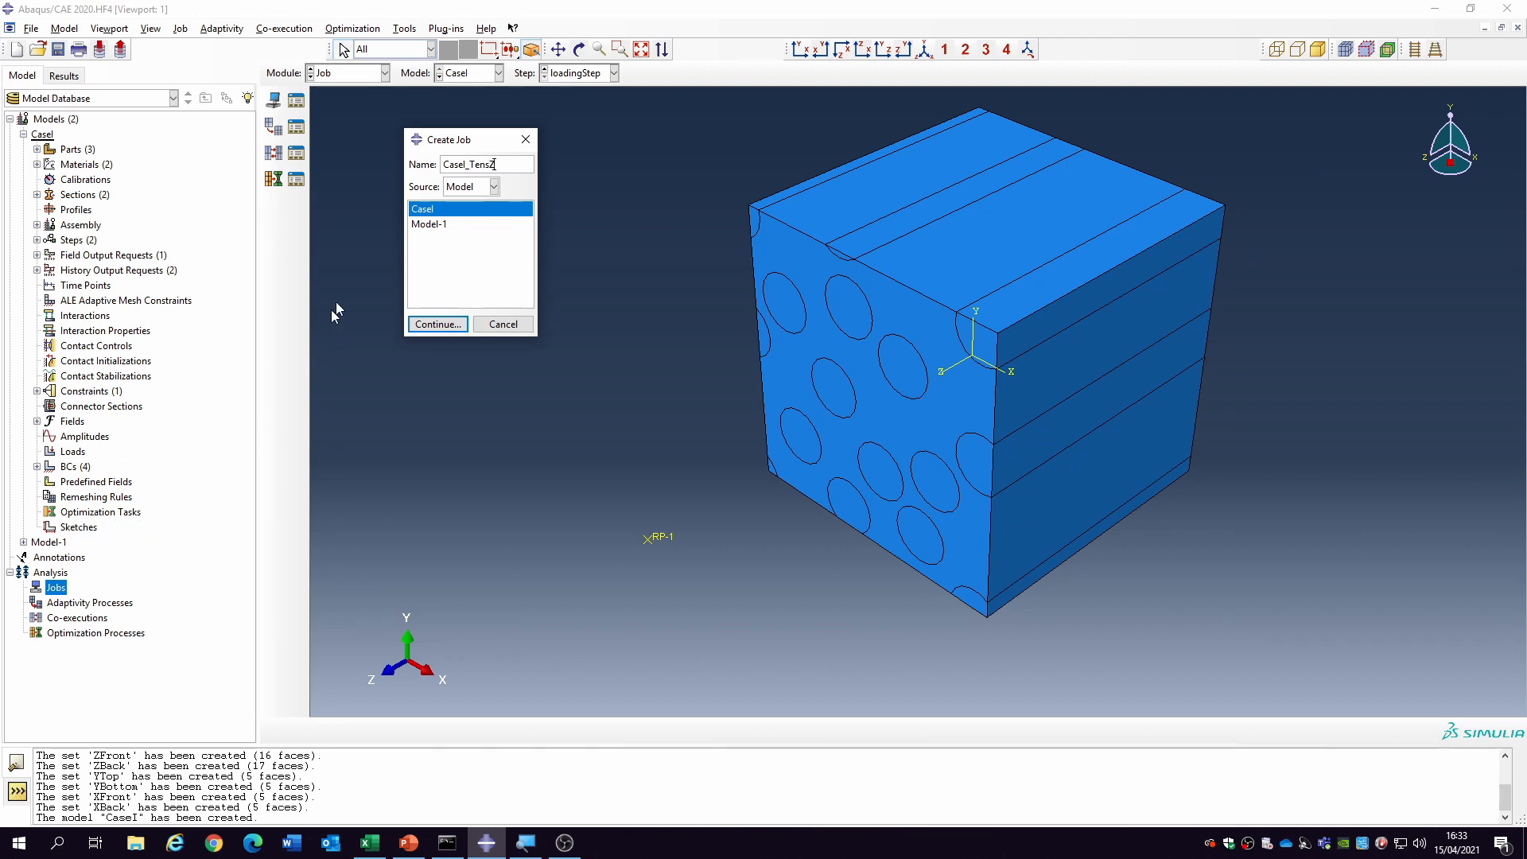
pyautogui.click(437, 324)
pyautogui.click(105, 578)
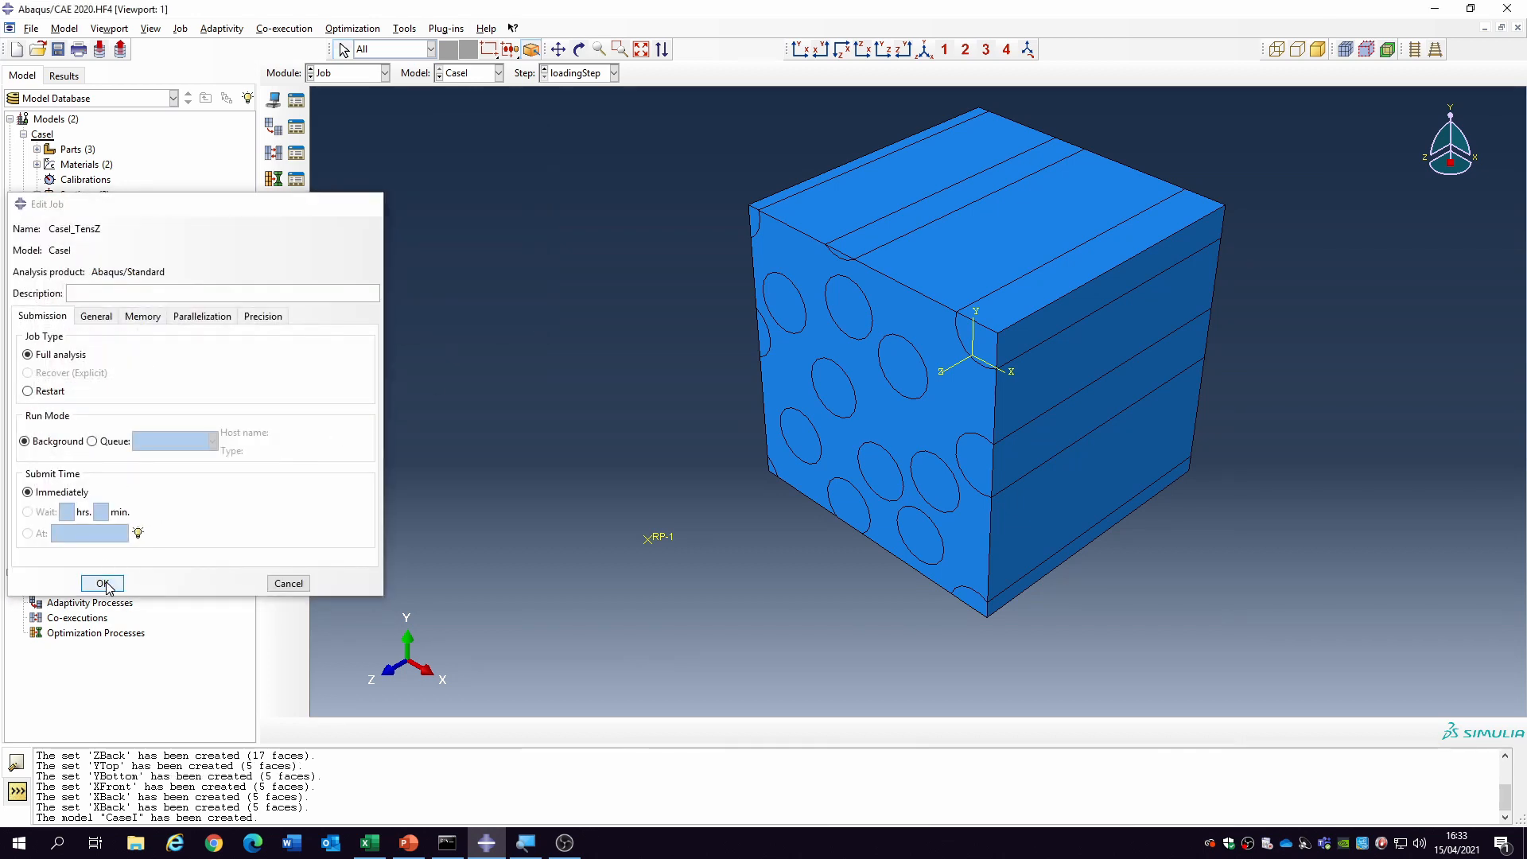
# - Submit the CaseI_TensZ job for analysis
pyautogui.click(23, 588)
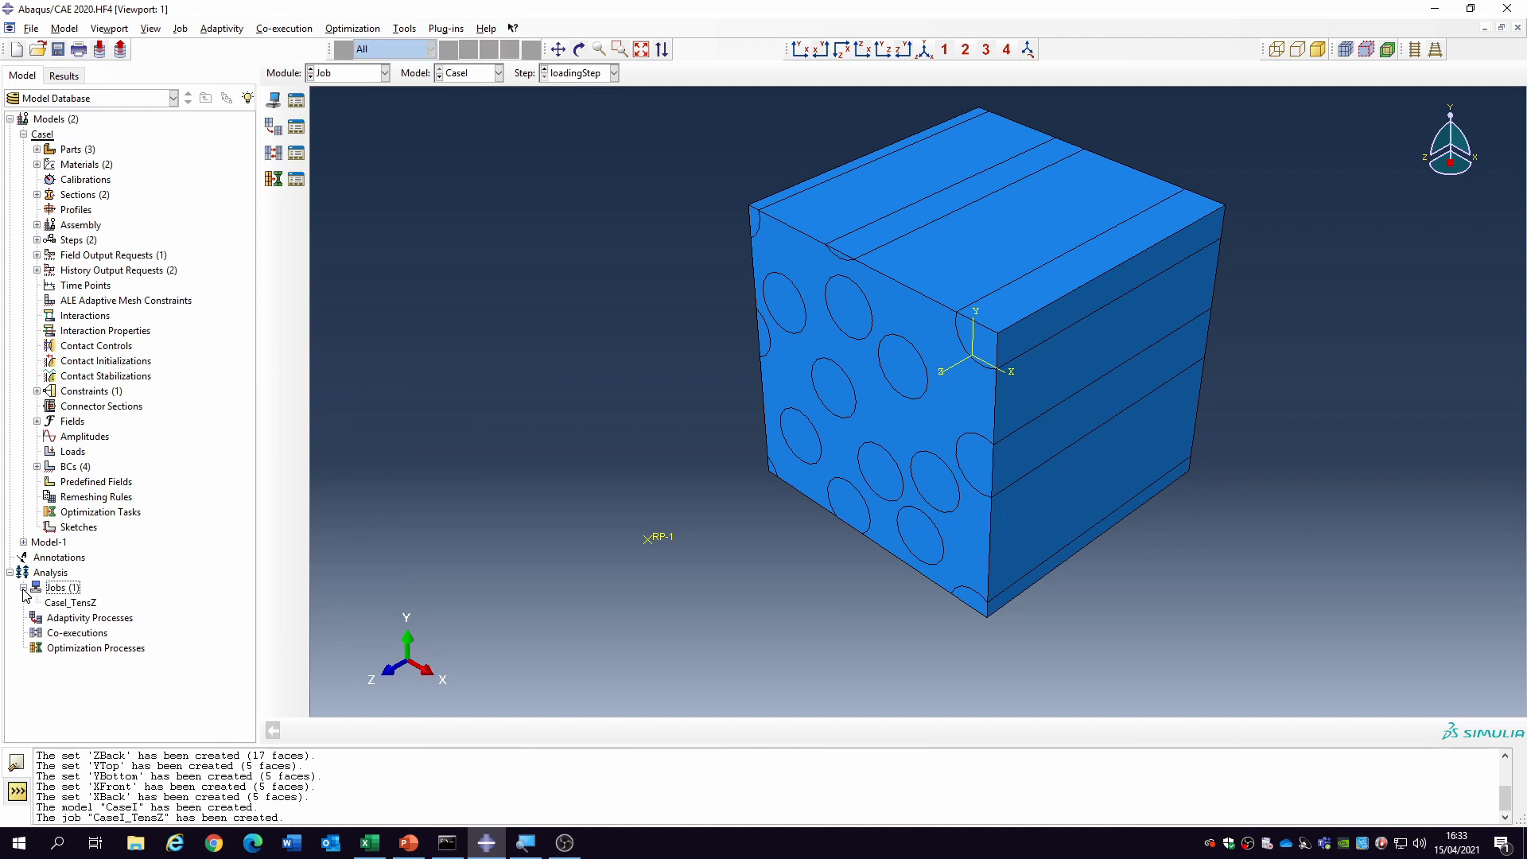
pyautogui.rightClick(80, 603)
pyautogui.click(119, 731)
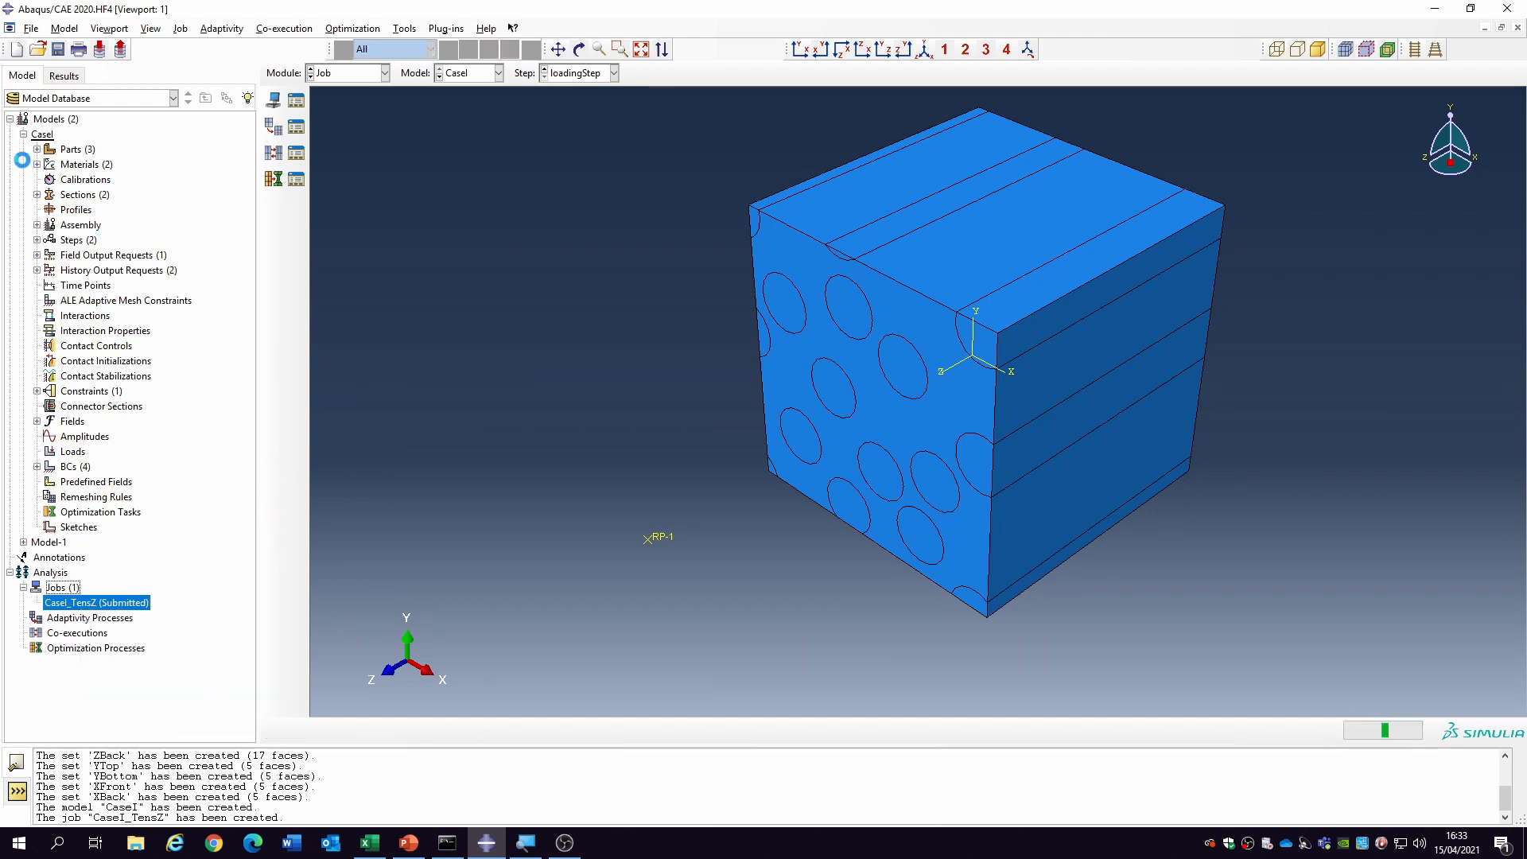
# - Delete Model-1 from the model database
pyautogui.click(23, 134)
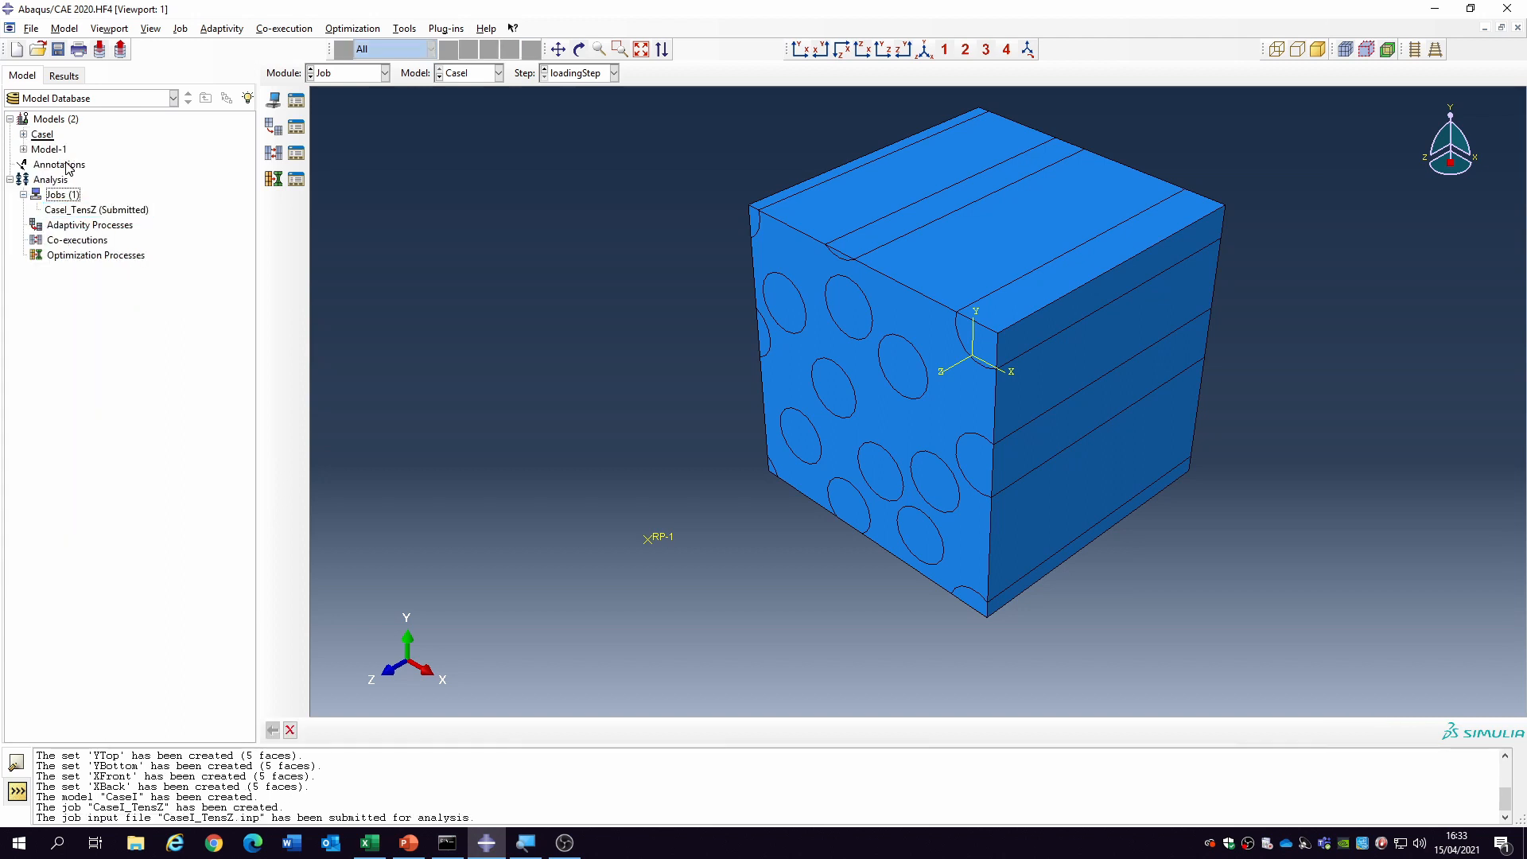
pyautogui.rightClick(55, 150)
pyautogui.click(94, 239)
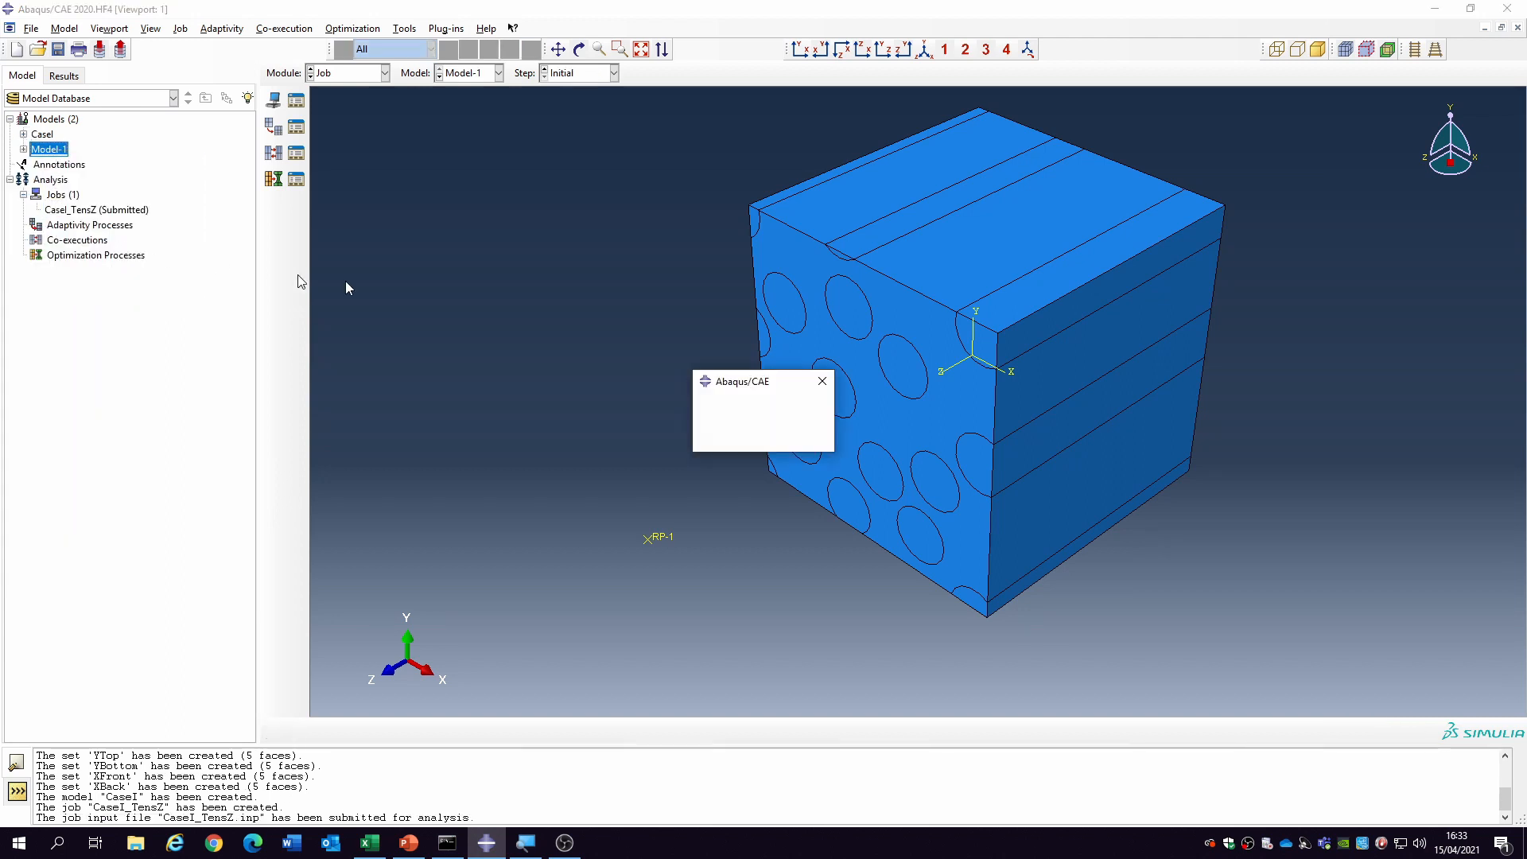
pyautogui.click(727, 440)
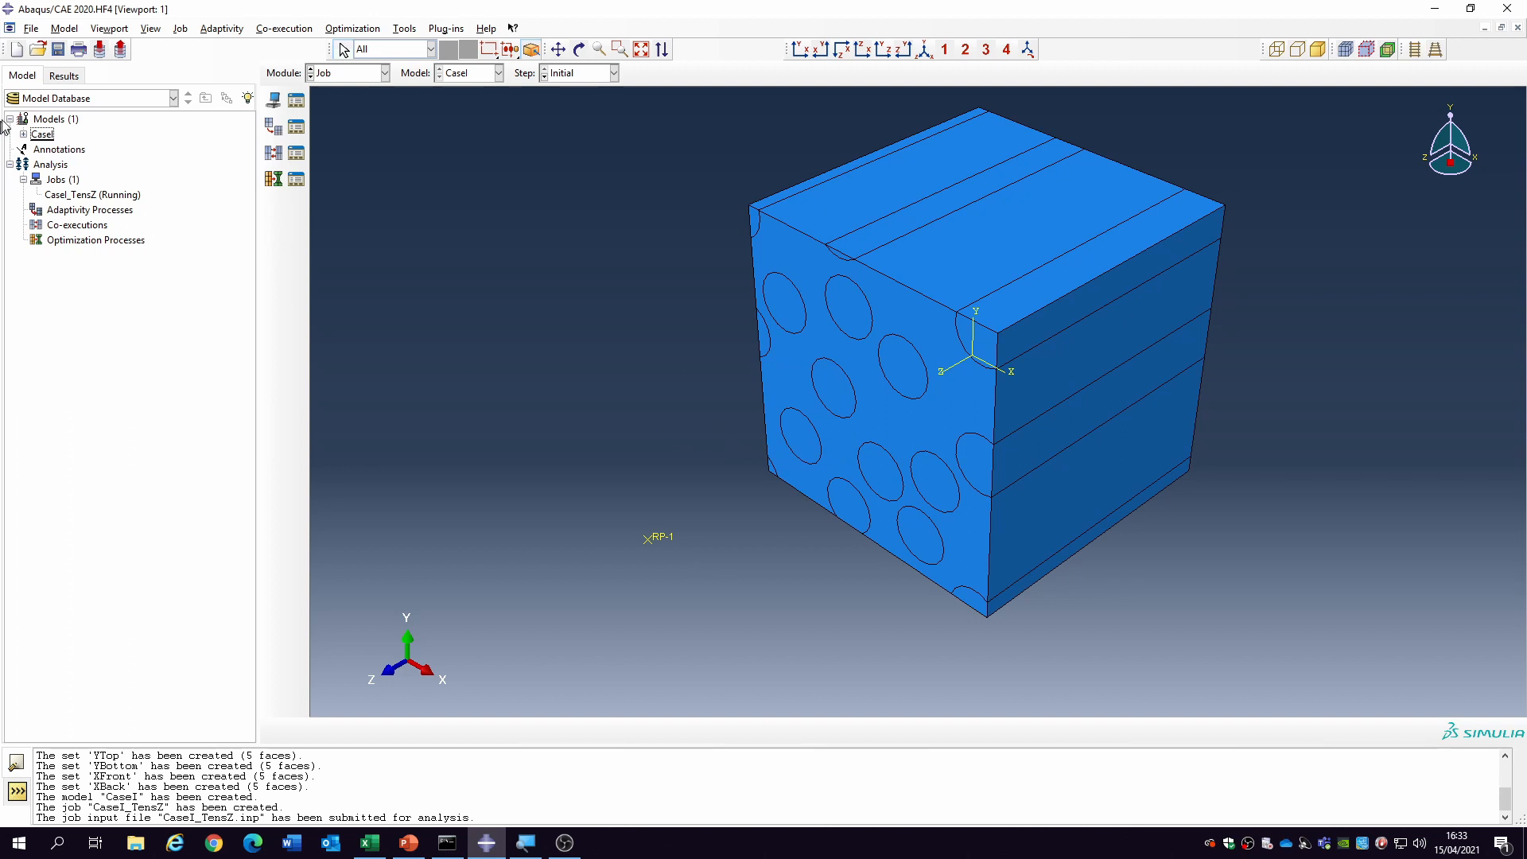
# - Copy the CaseI model to a new model named CaseII
pyautogui.rightClick(46, 138)
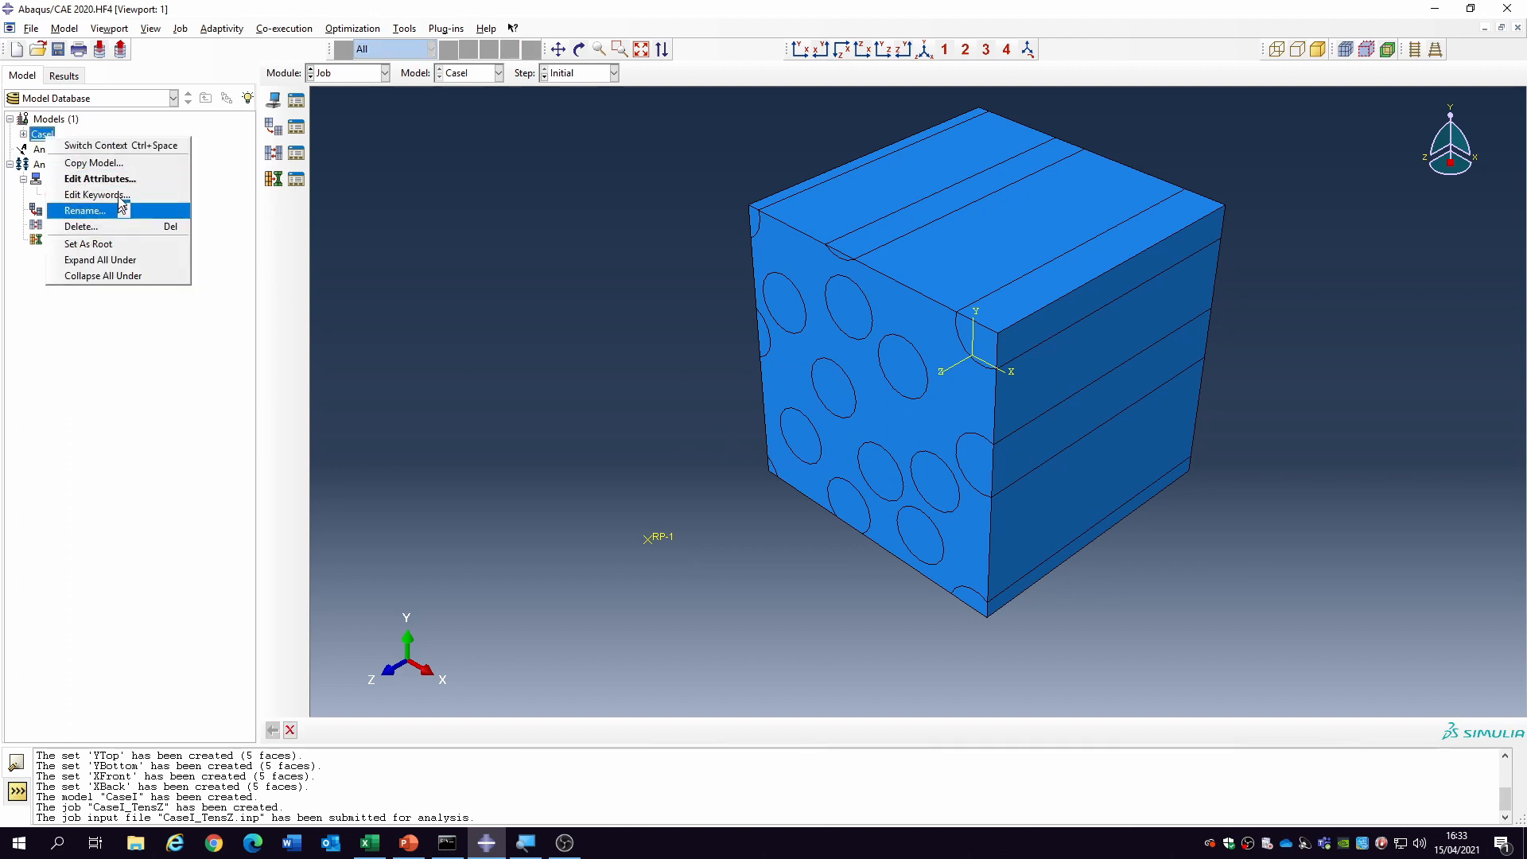
pyautogui.click(118, 163)
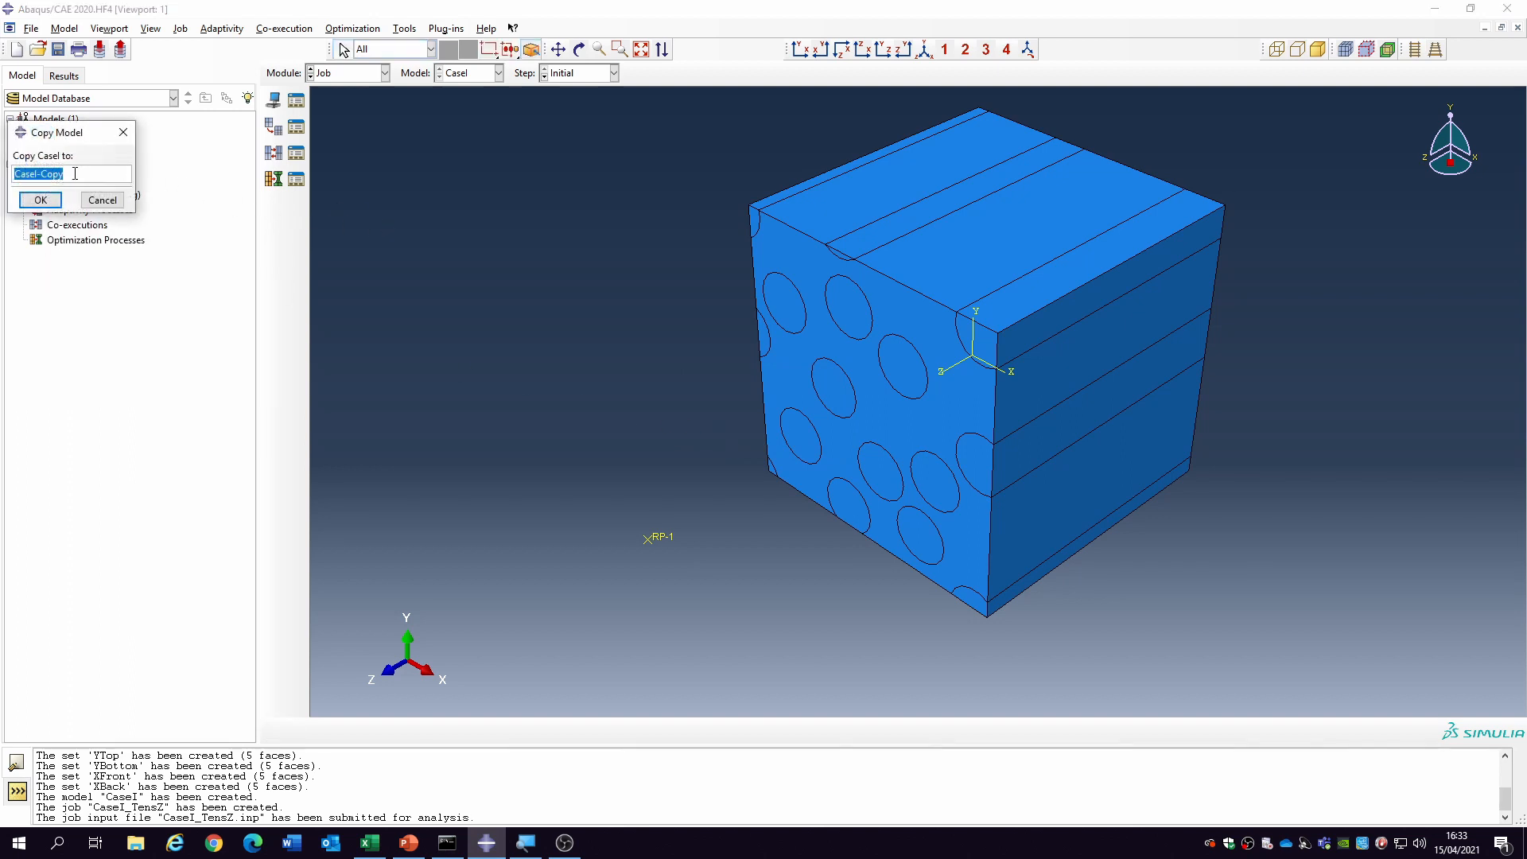
pyautogui.moveTo(64, 173); pyautogui.dragTo(35, 173)
pyautogui.press('BackSpace')
pyautogui.write('I')
pyautogui.click(41, 201)
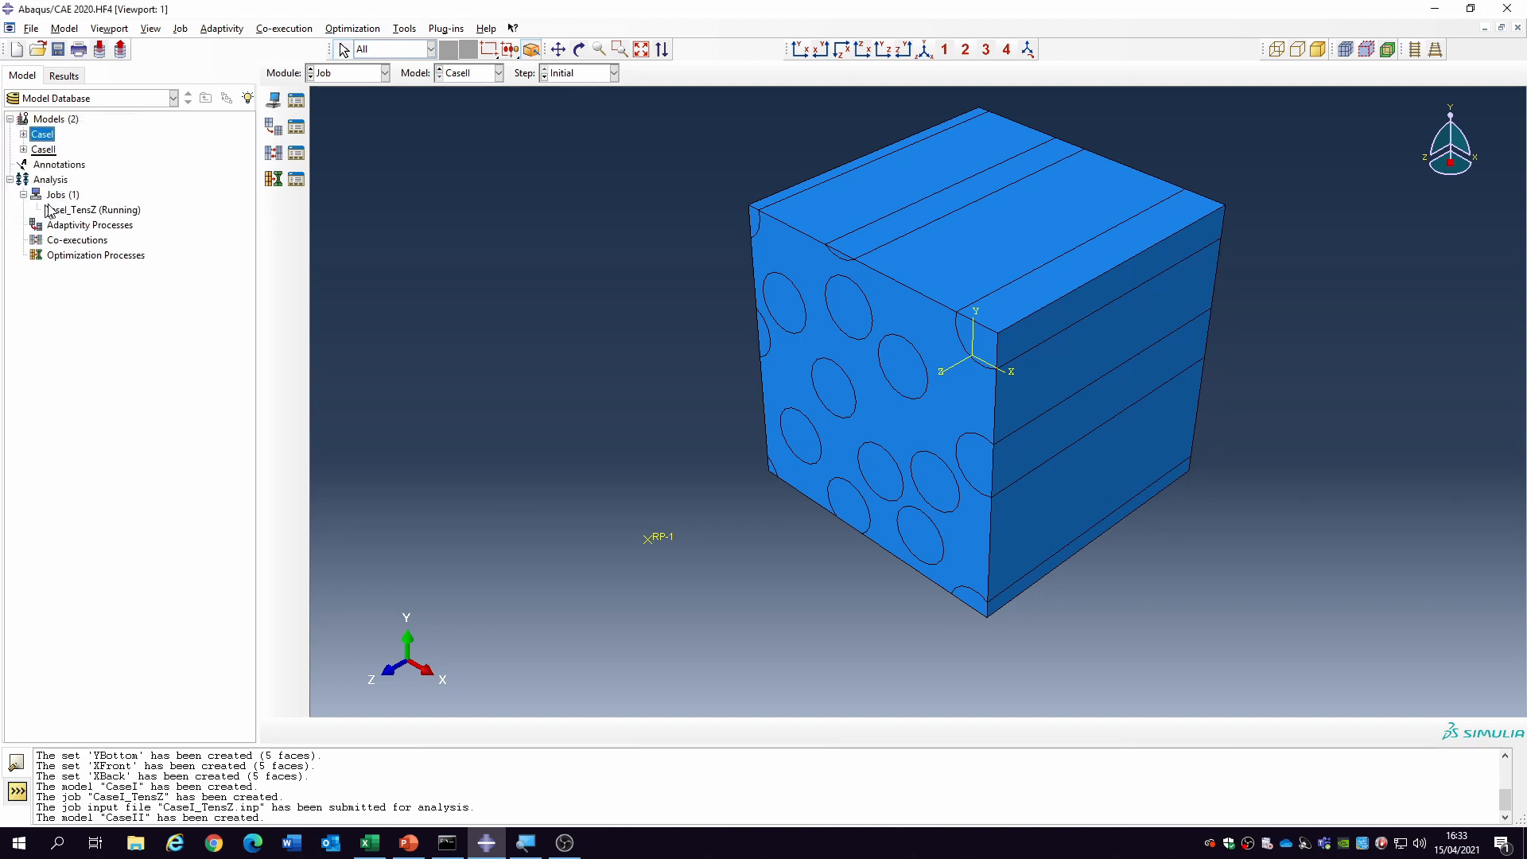
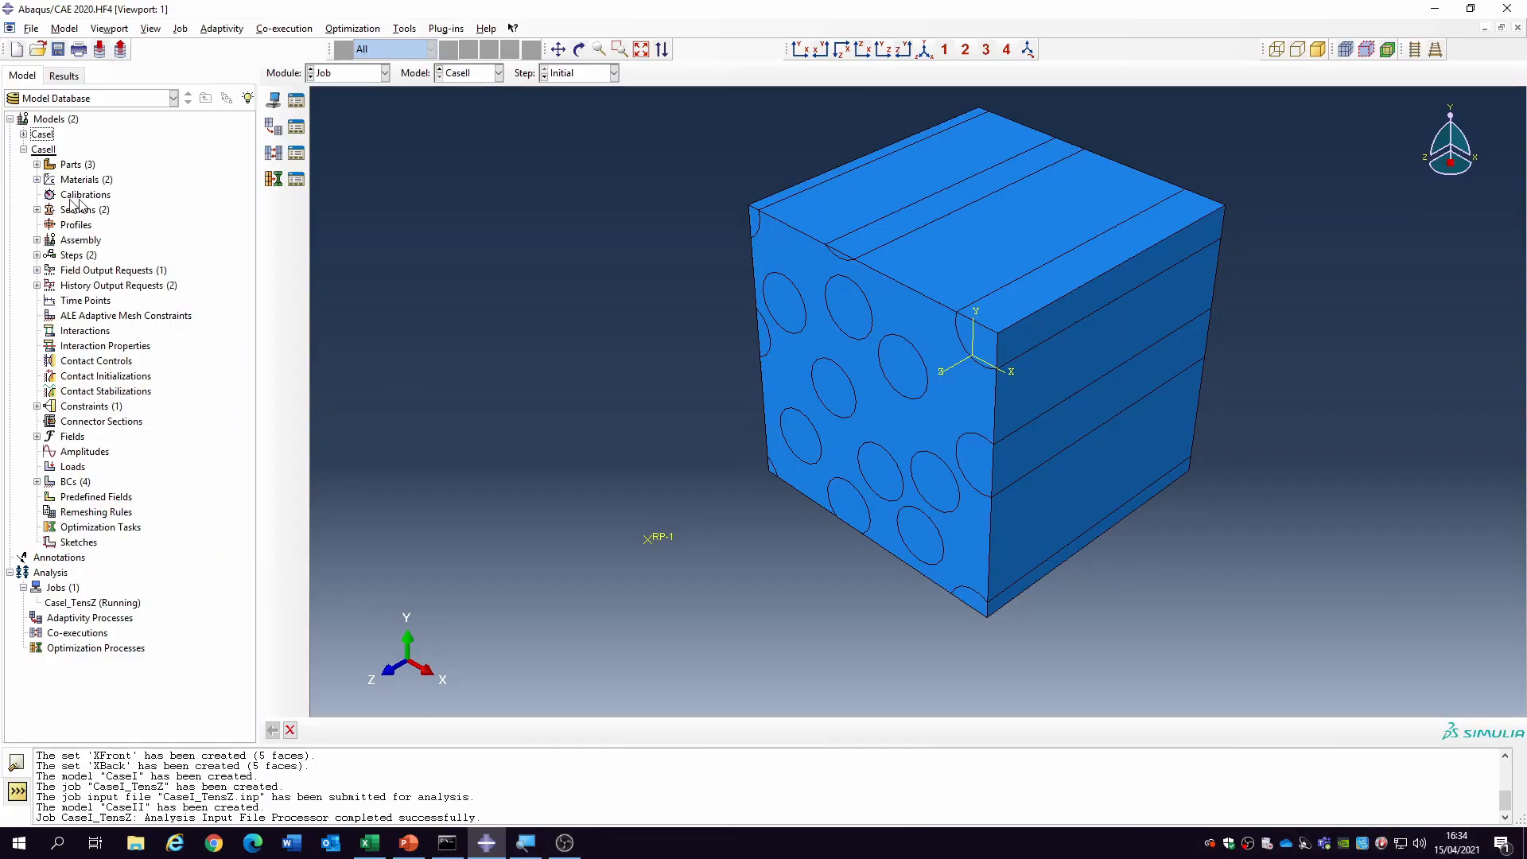
# - Examine CaseII's boundary conditions, including the XBackRoller settings and the faces held by RollerYBottom
pyautogui.click(37, 482)
pyautogui.click(86, 513)
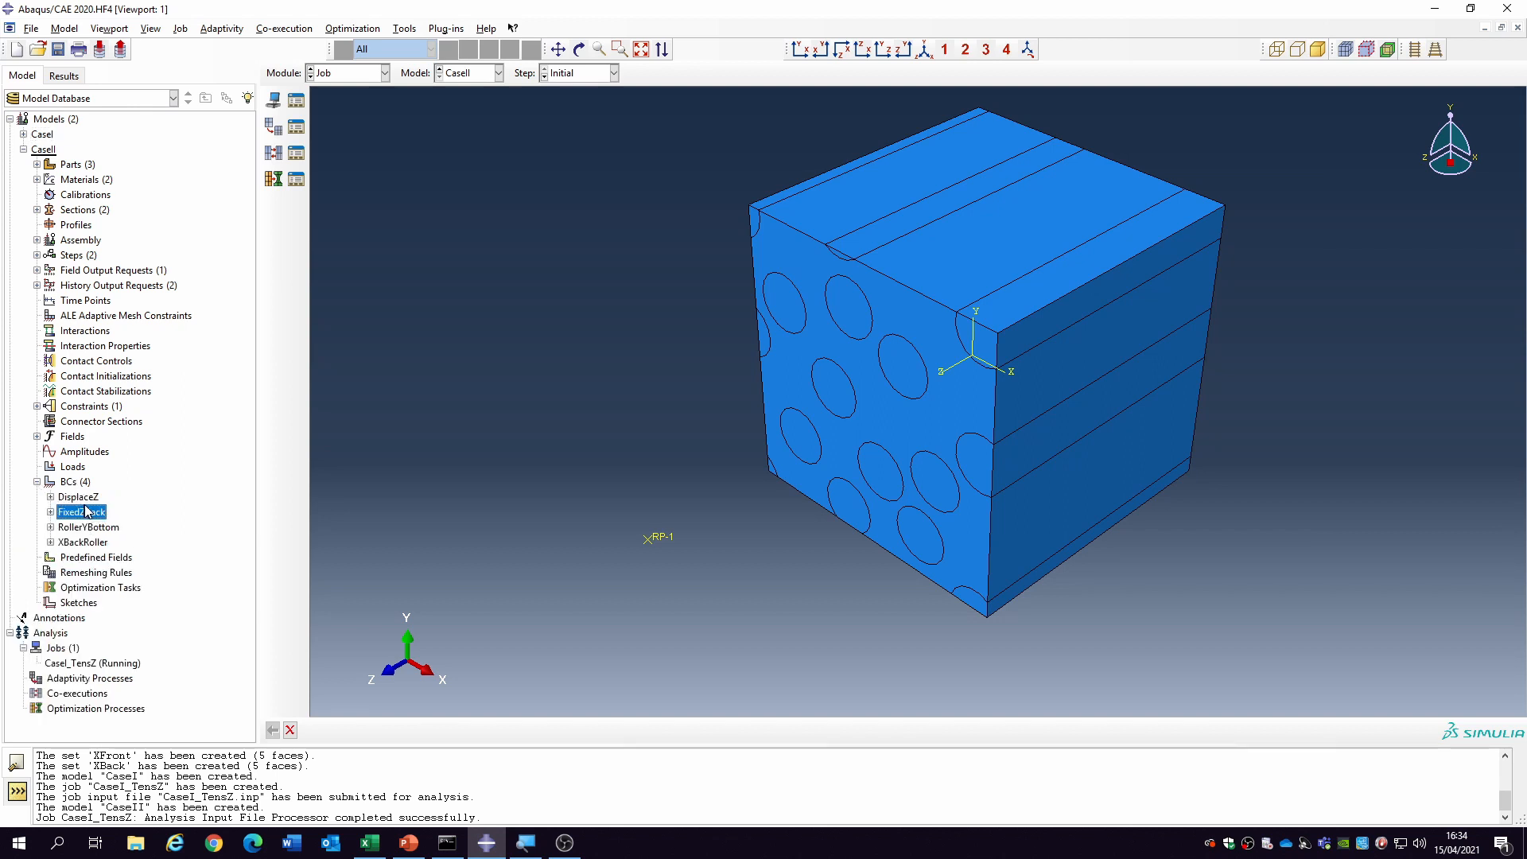
pyautogui.click(90, 499)
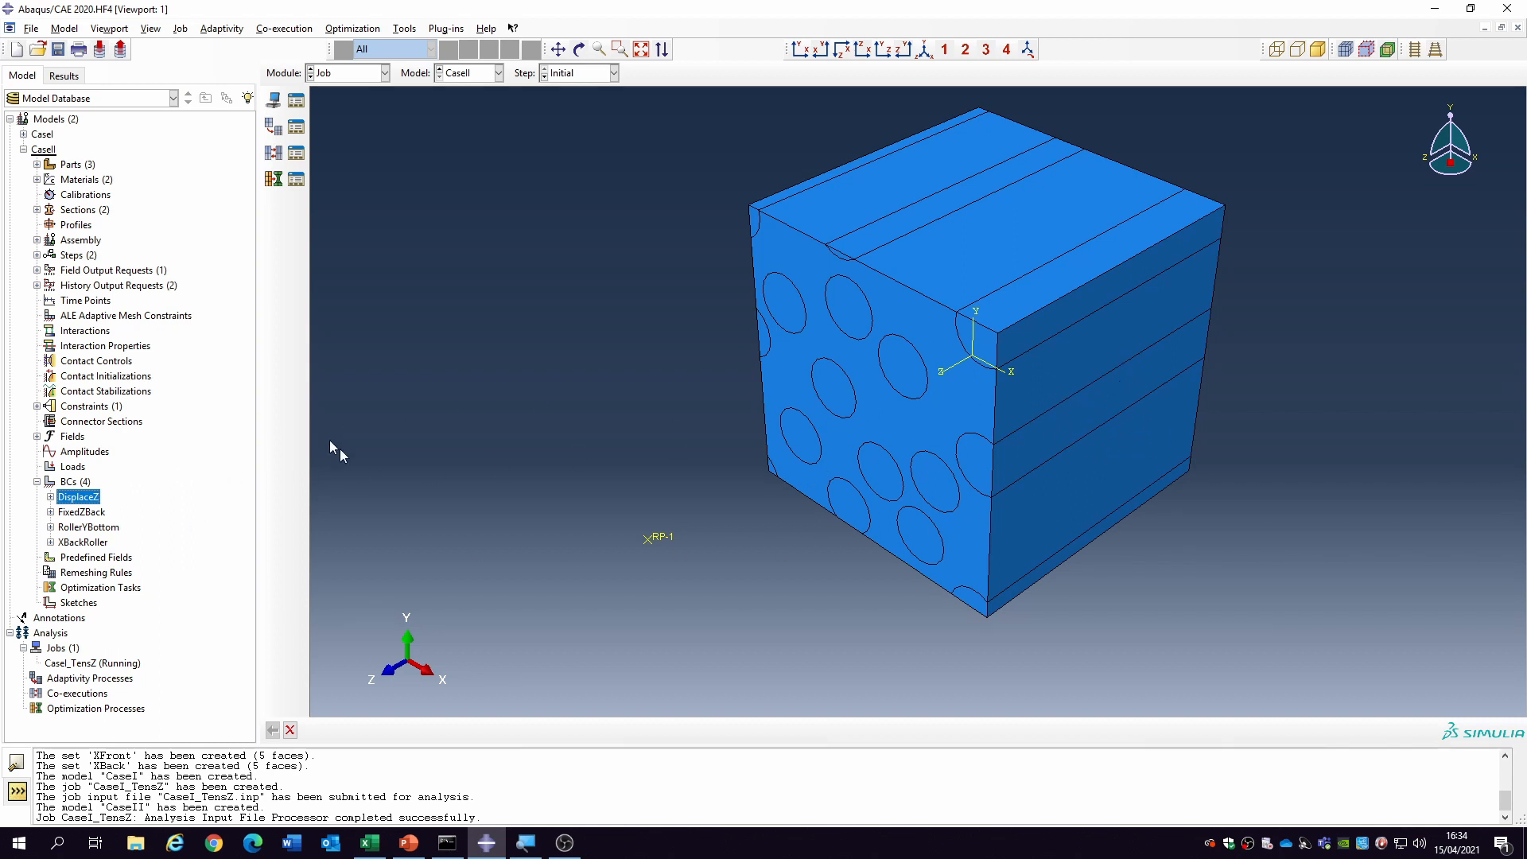
pyautogui.doubleClick(82, 543)
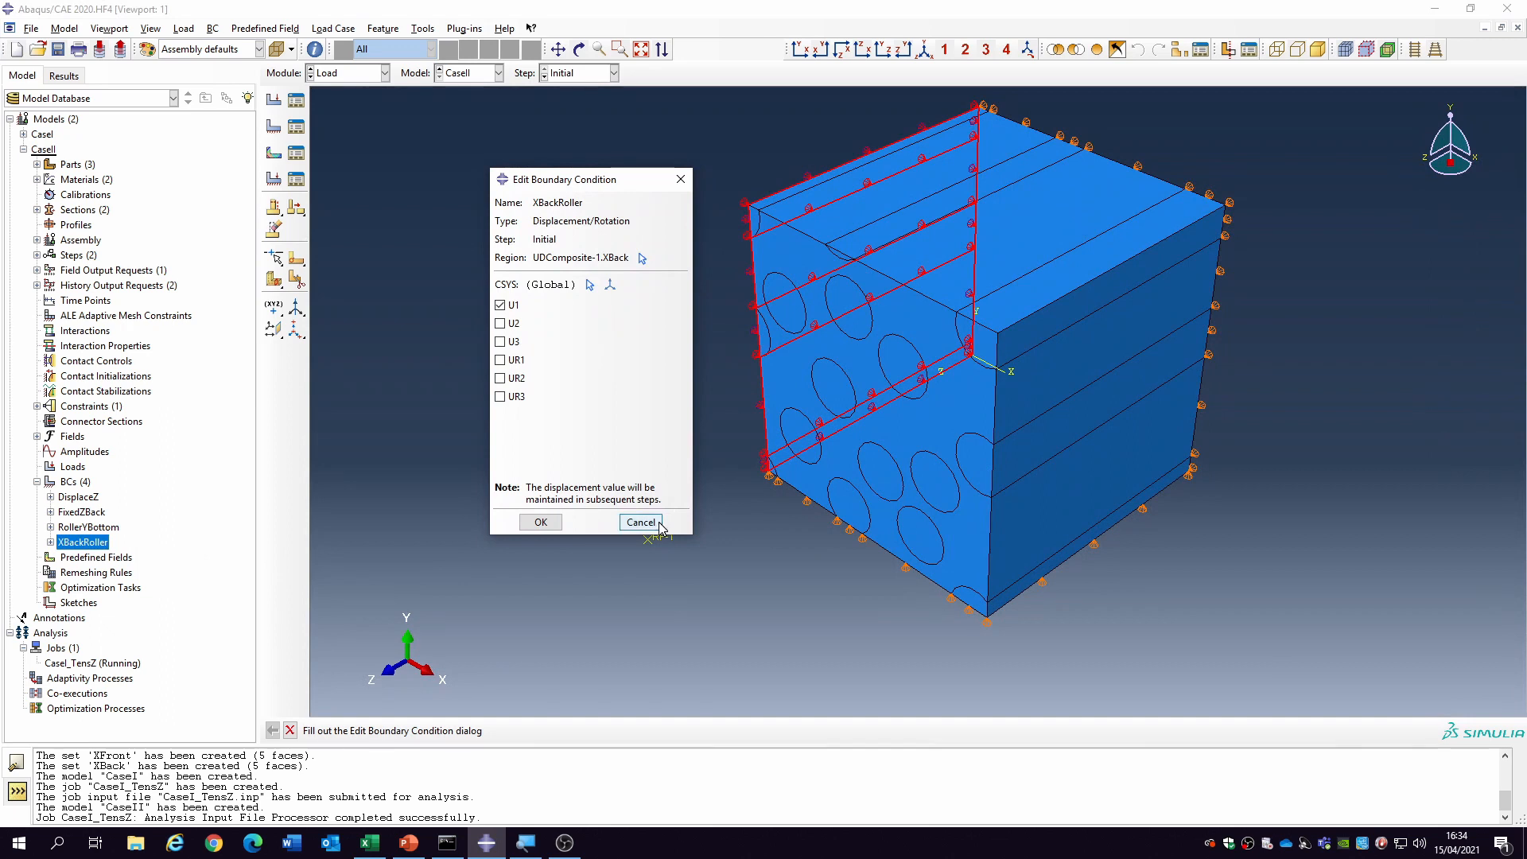
pyautogui.click(658, 525)
pyautogui.click(89, 527)
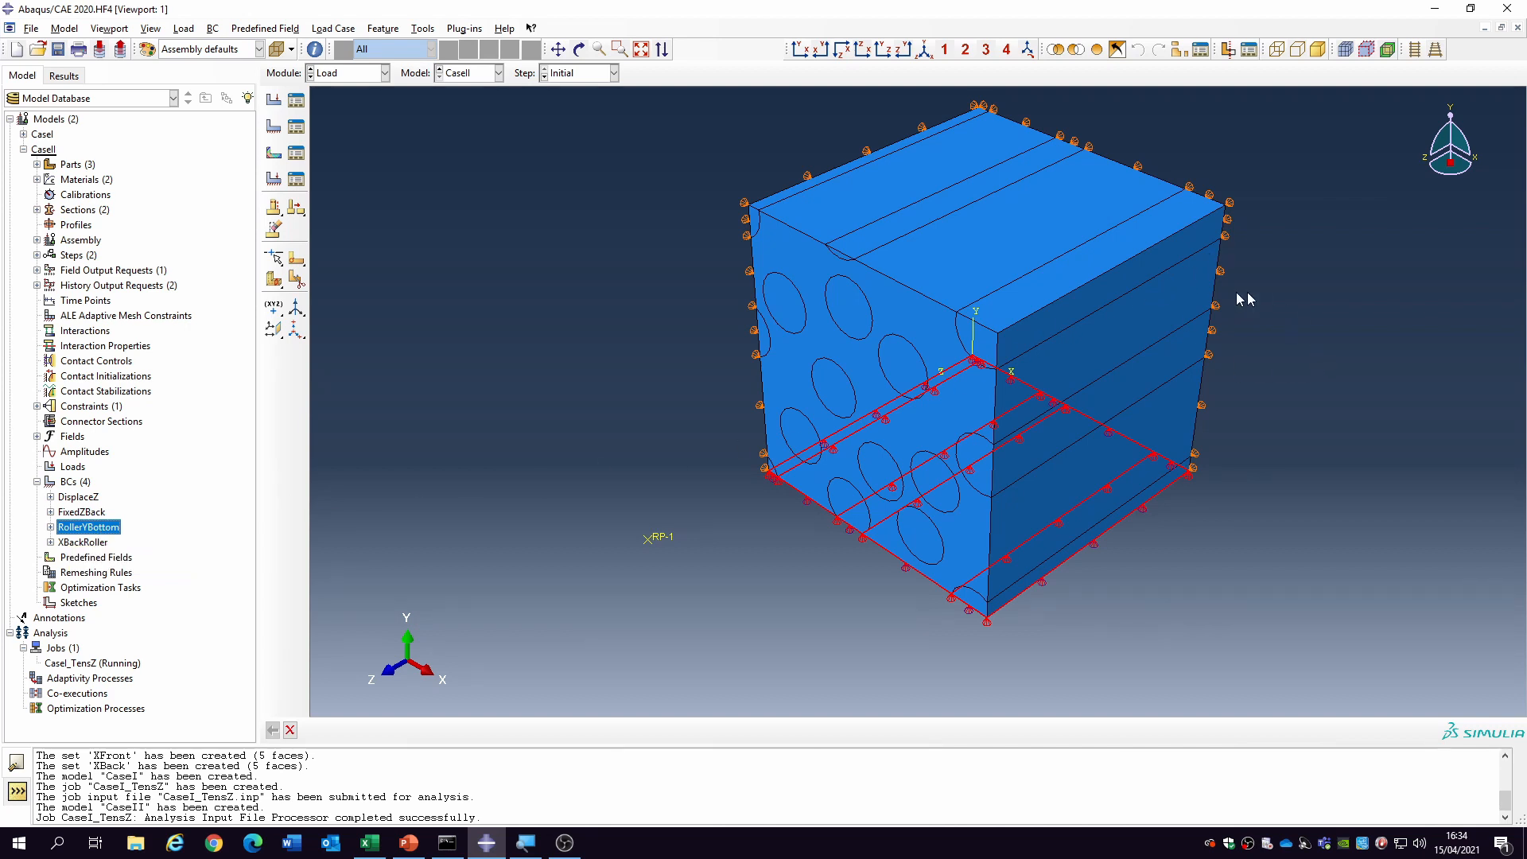
pyautogui.click(217, 552)
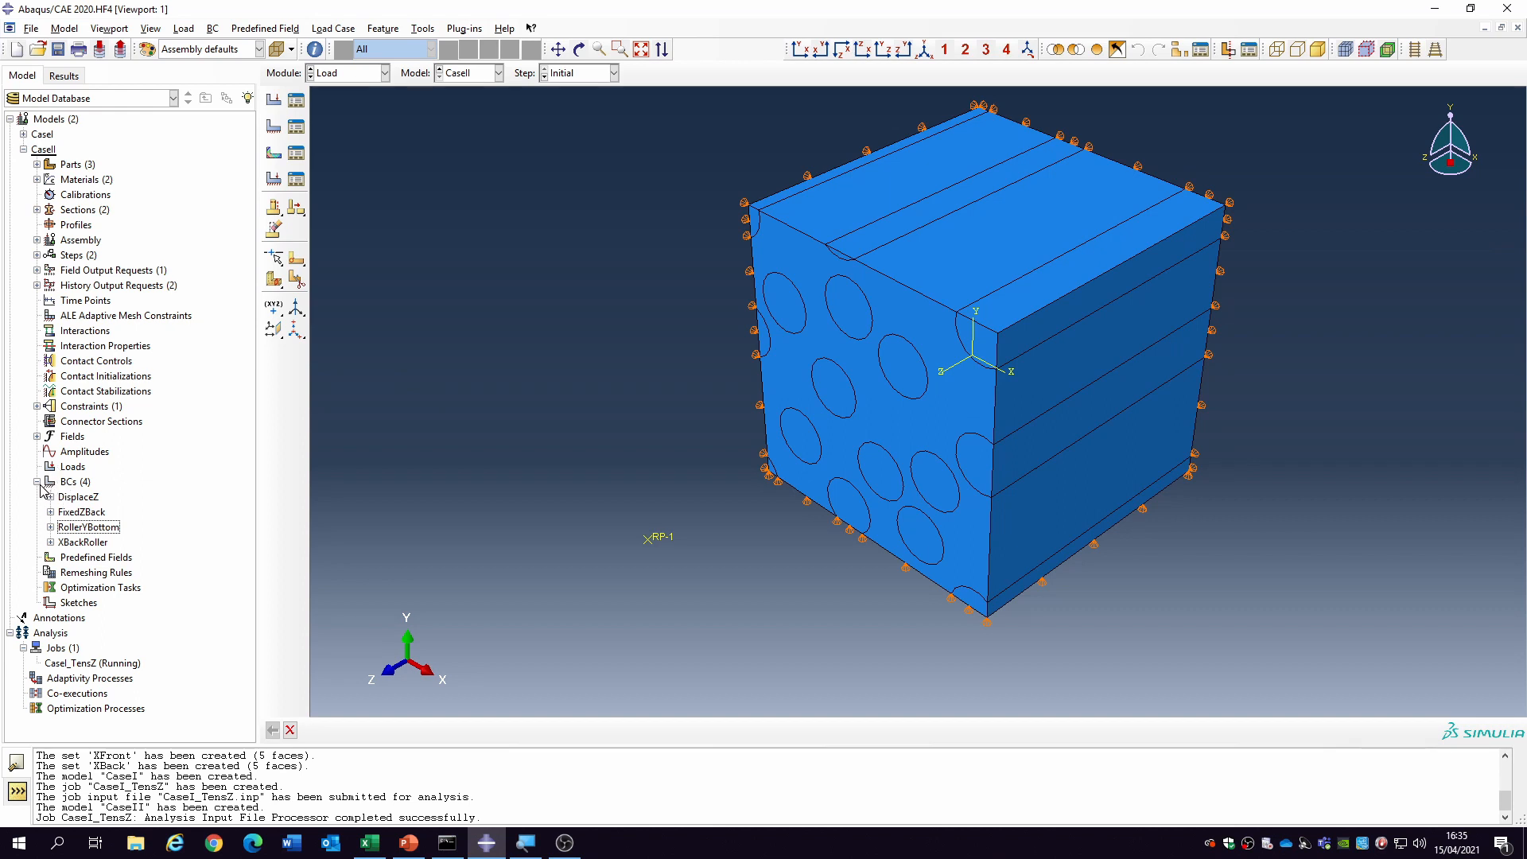
# - Copy CaseII's DisplaceZ boundary condition to DisplaceY in loadingStep, and suppress DisplaceZ
pyautogui.click(73, 500)
pyautogui.rightClick(75, 499)
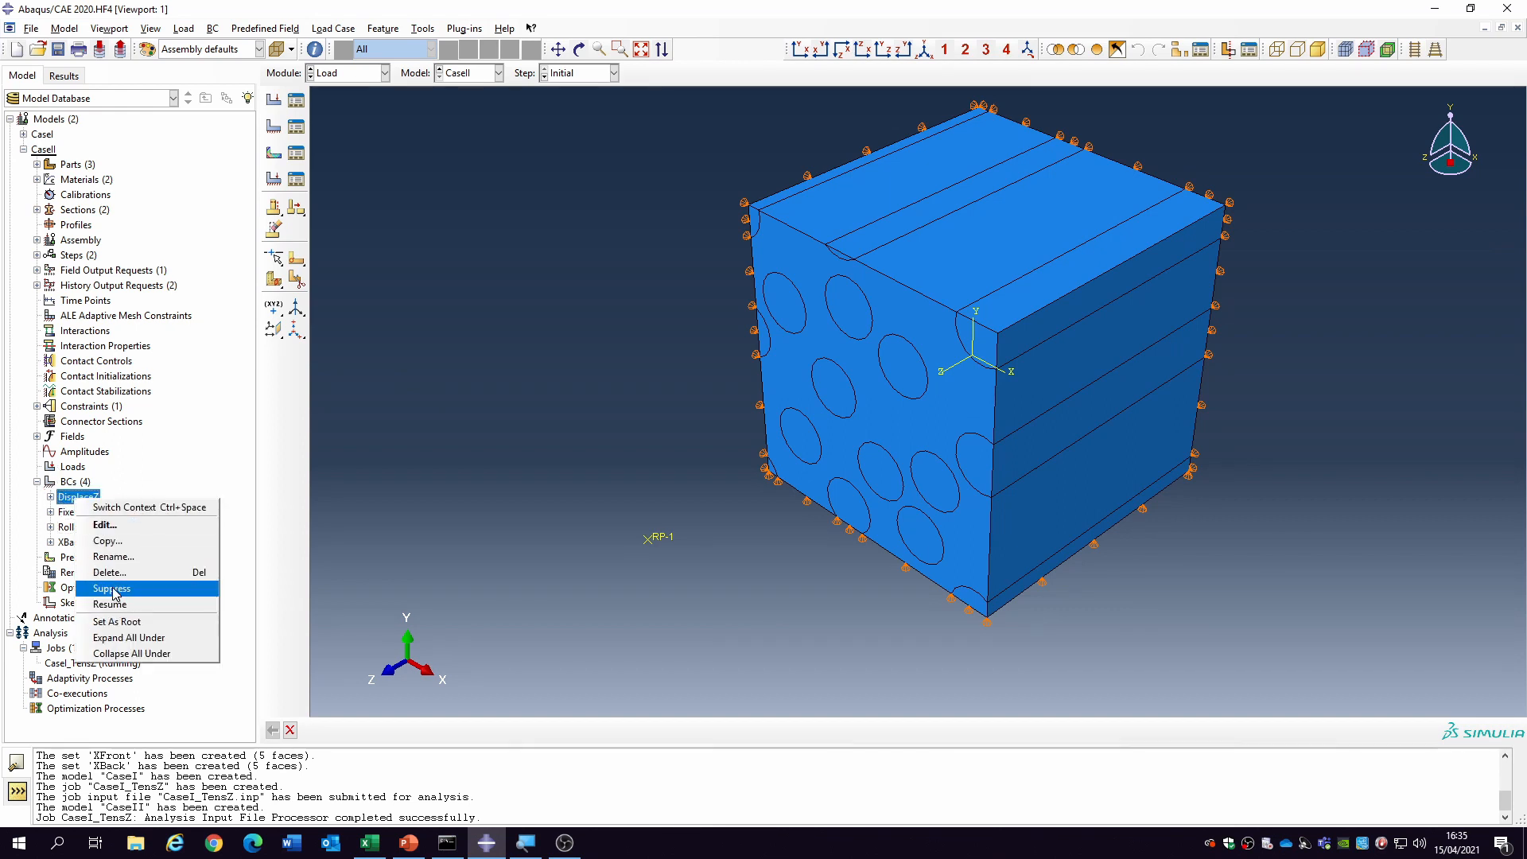
pyautogui.click(108, 541)
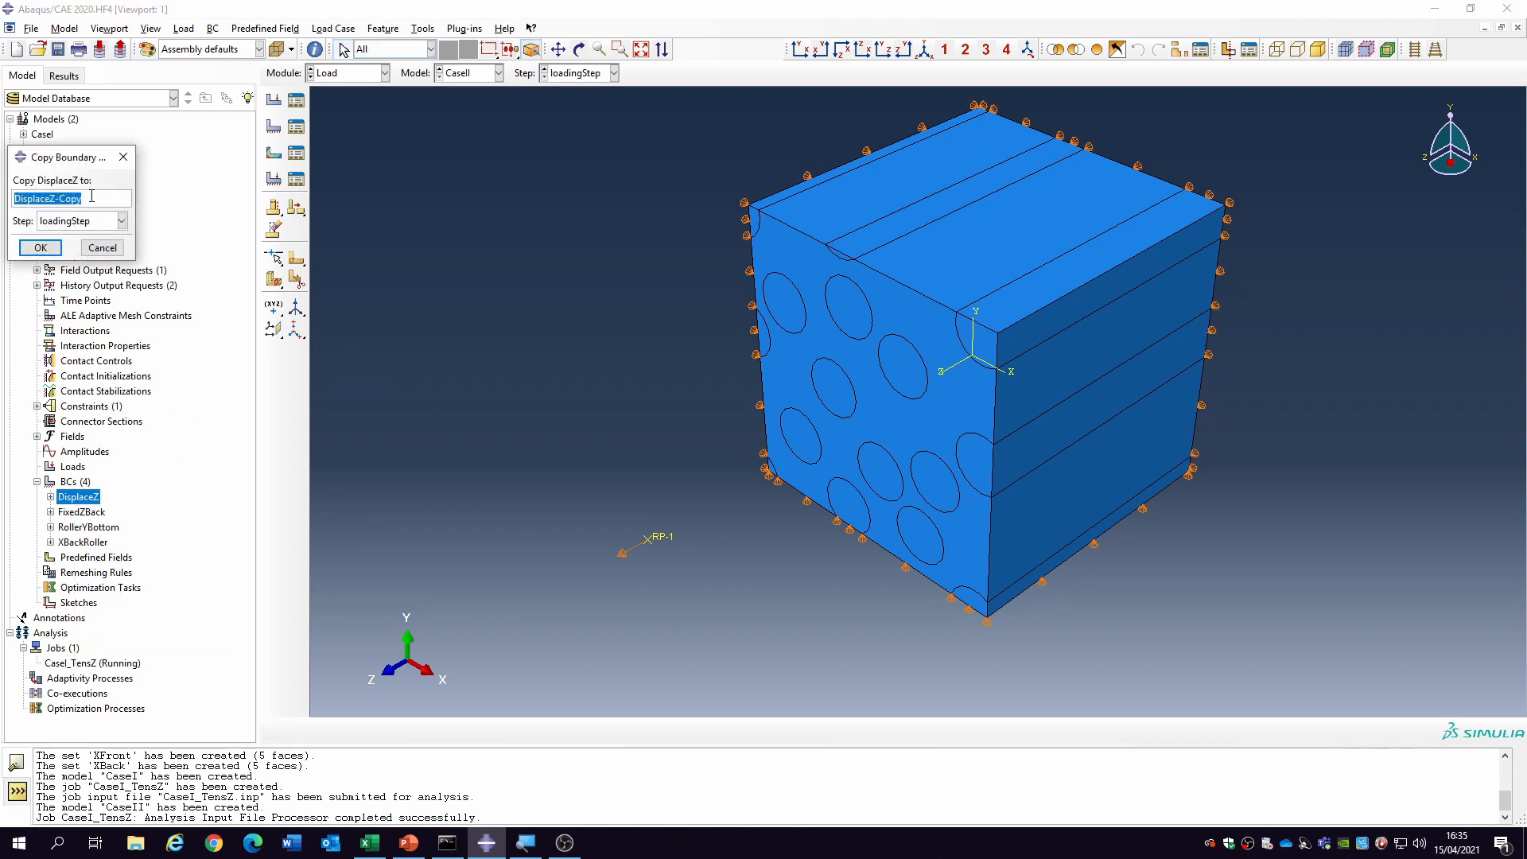
pyautogui.moveTo(83, 198); pyautogui.dragTo(58, 200)
pyautogui.write('Y')
pyautogui.click(40, 248)
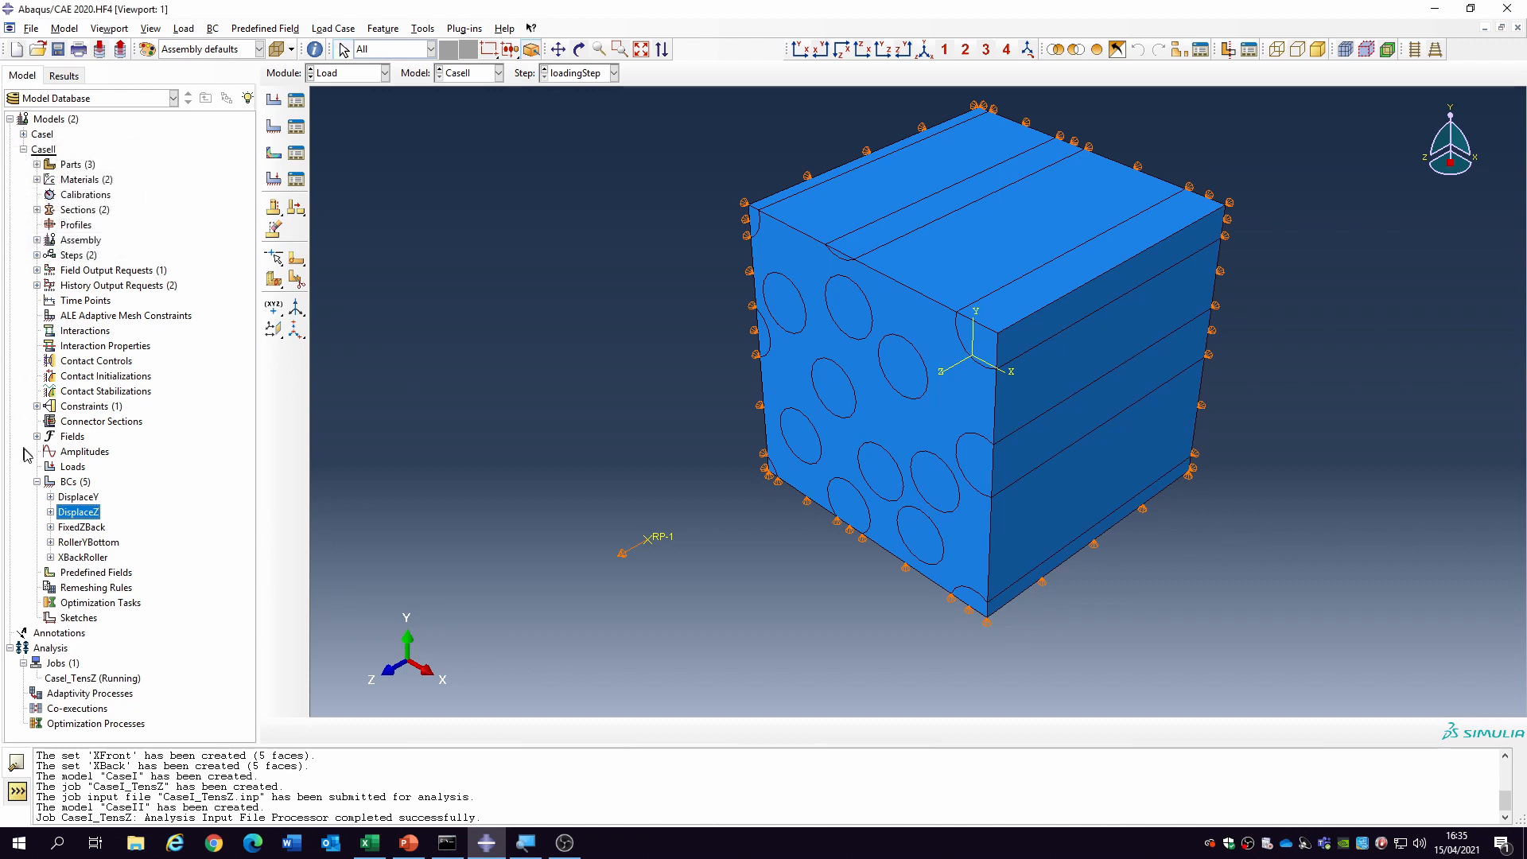
pyautogui.rightClick(90, 519)
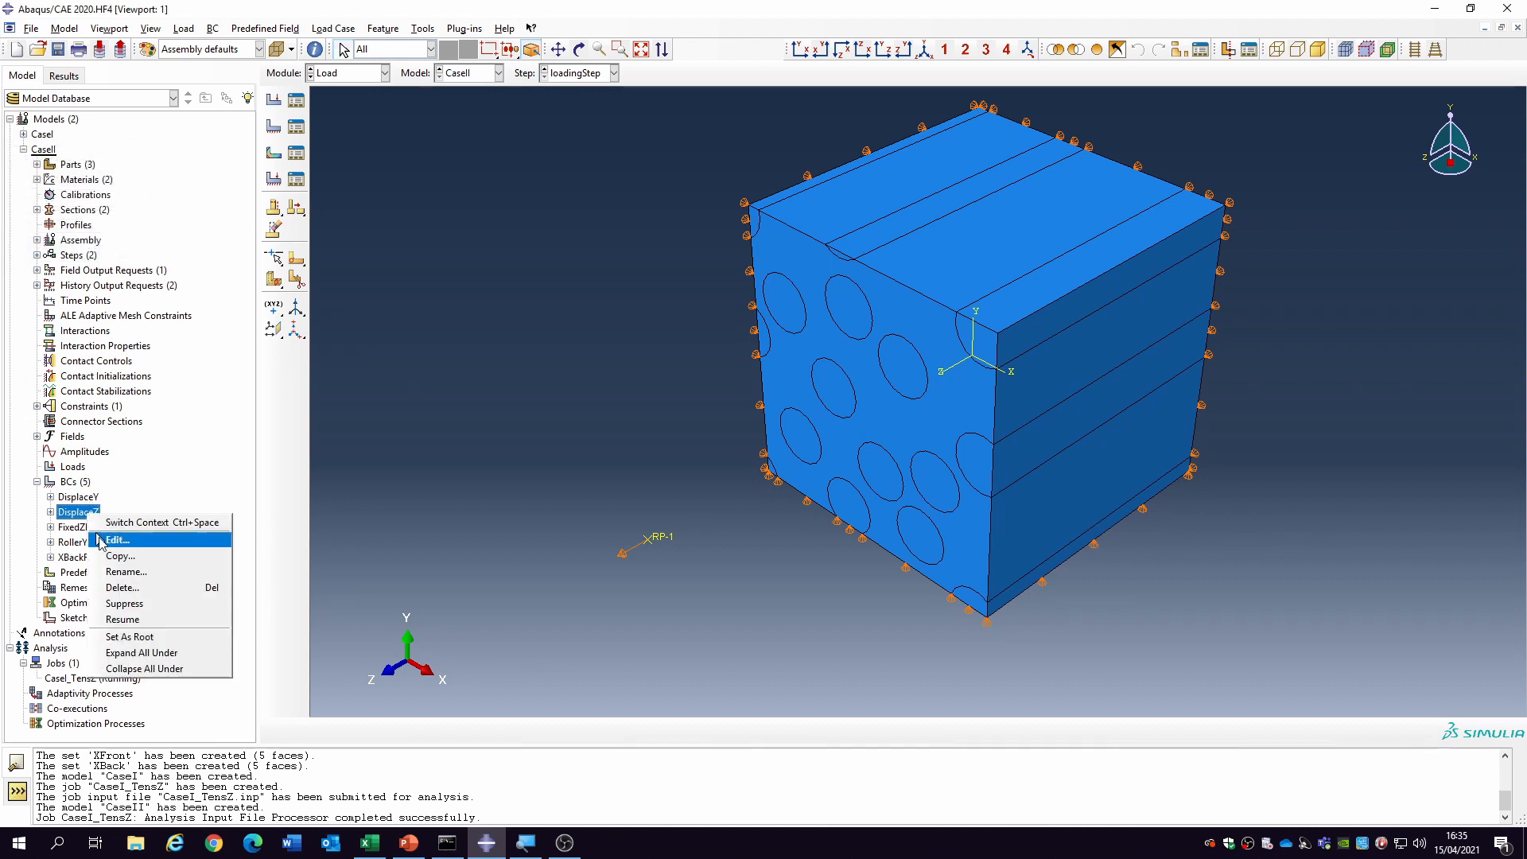
pyautogui.click(145, 608)
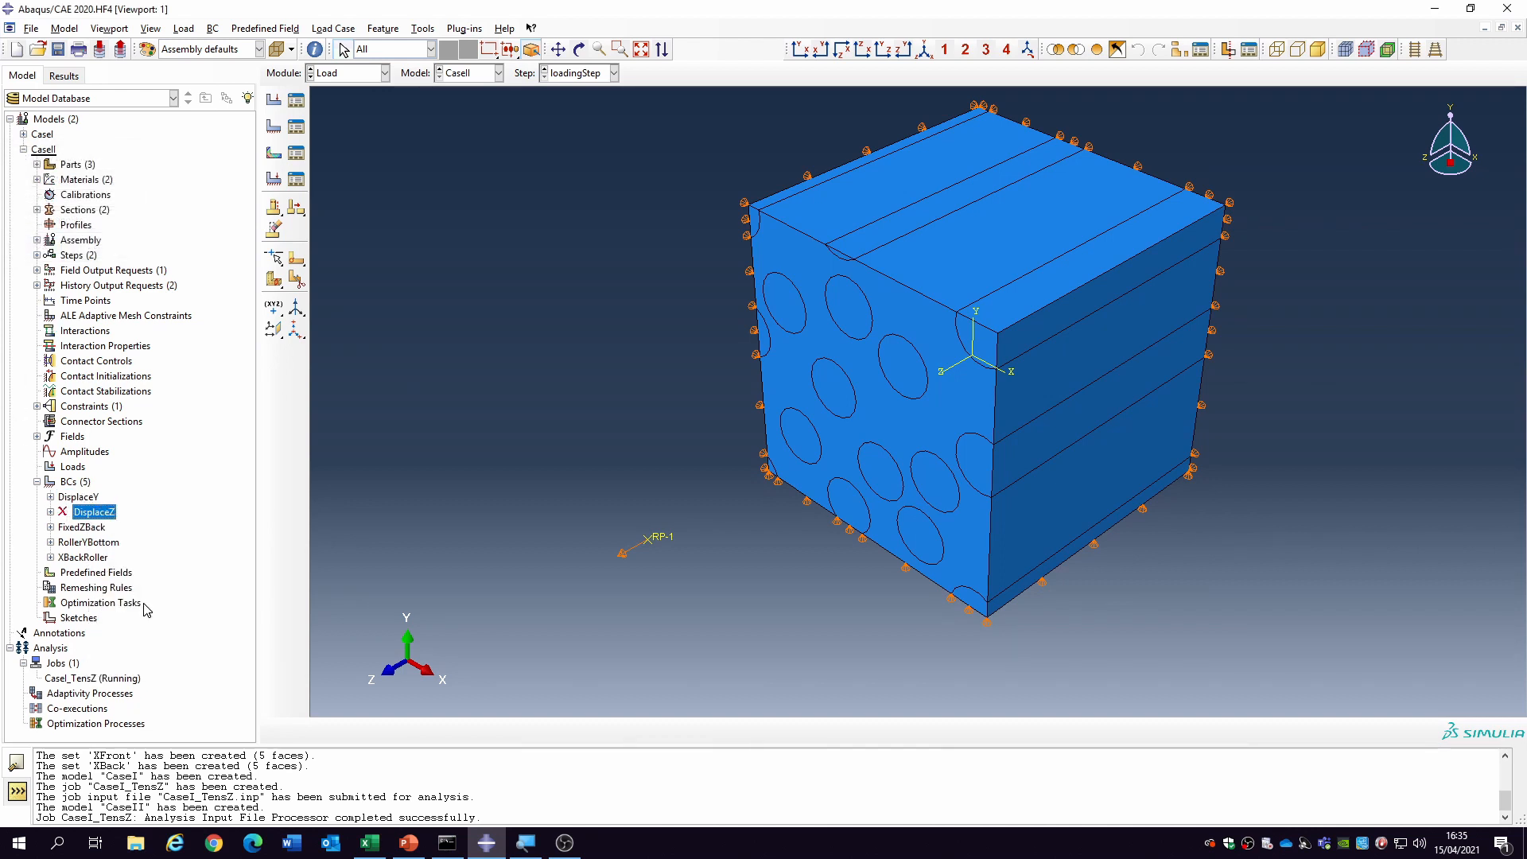
# - Edit DisplaceY in CaseII to release U3 and prescribe a U1 displacement of 10 on RPSet
pyautogui.rightClick(70, 499)
pyautogui.click(95, 507)
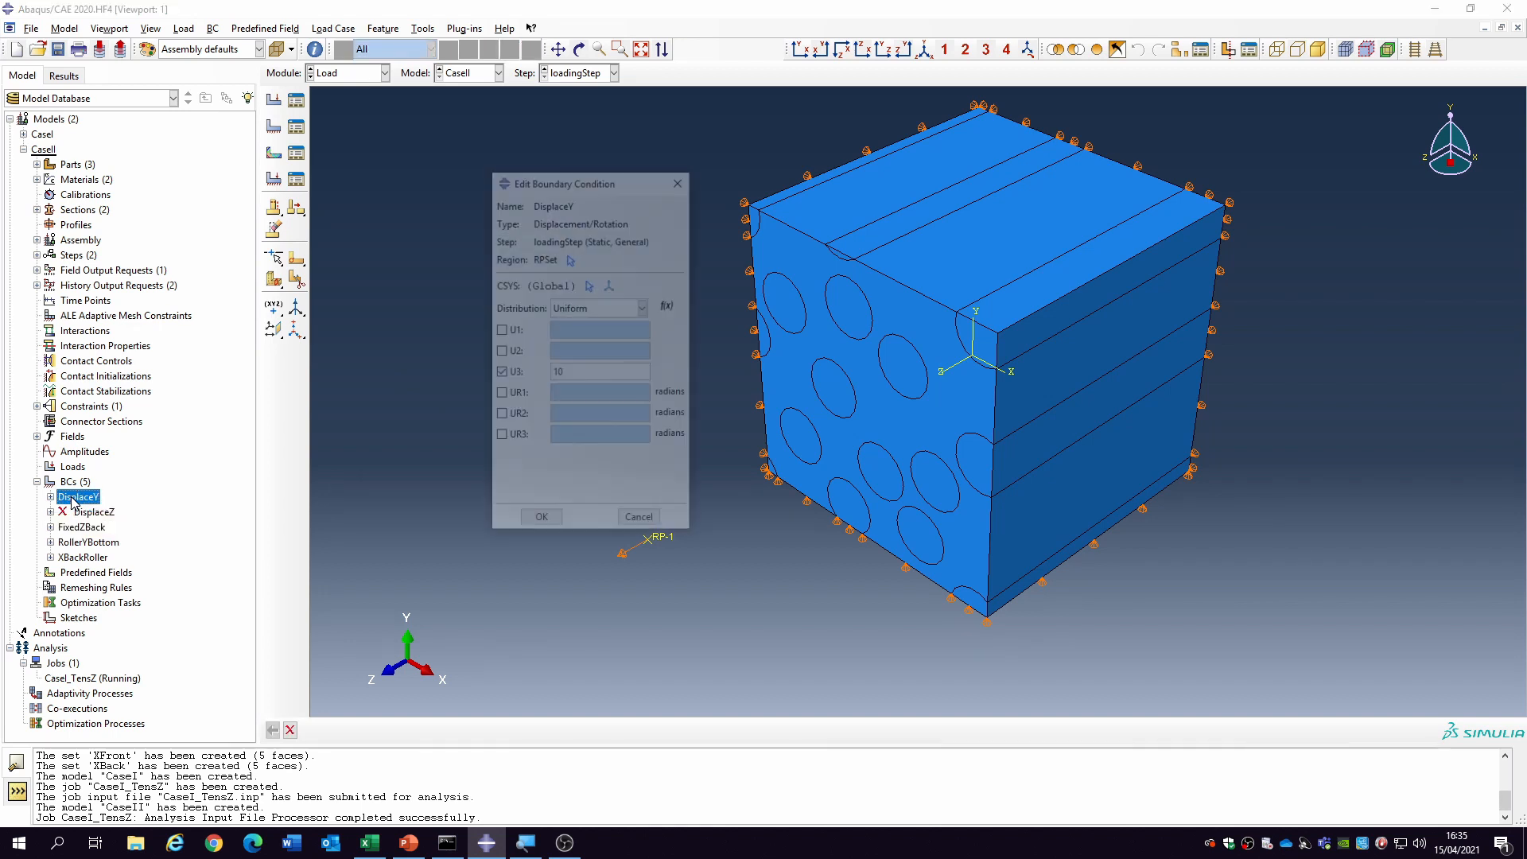
pyautogui.click(596, 372)
pyautogui.click(499, 374)
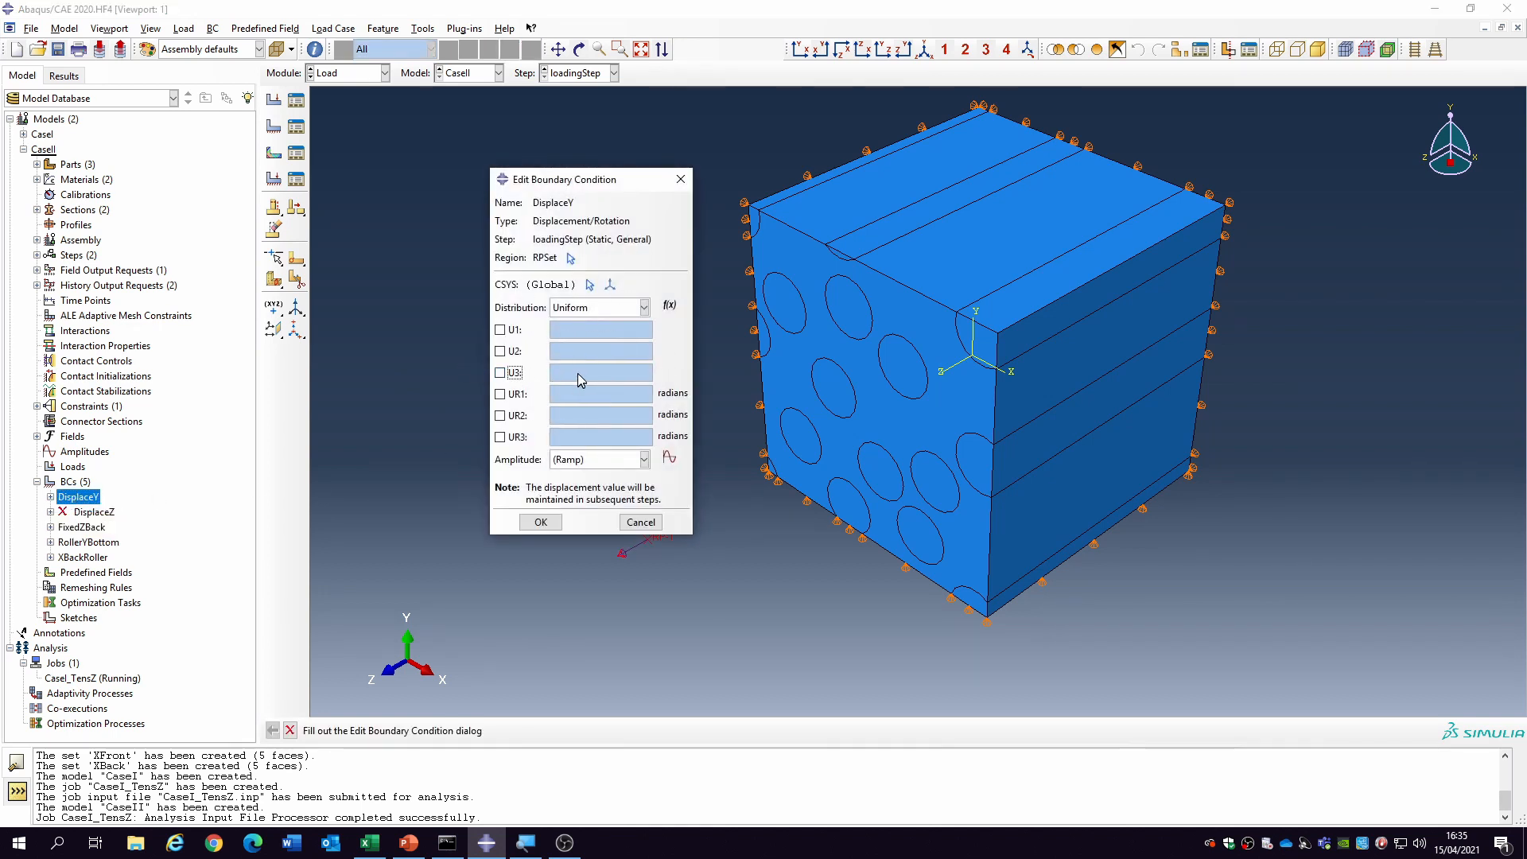
pyautogui.click(499, 330)
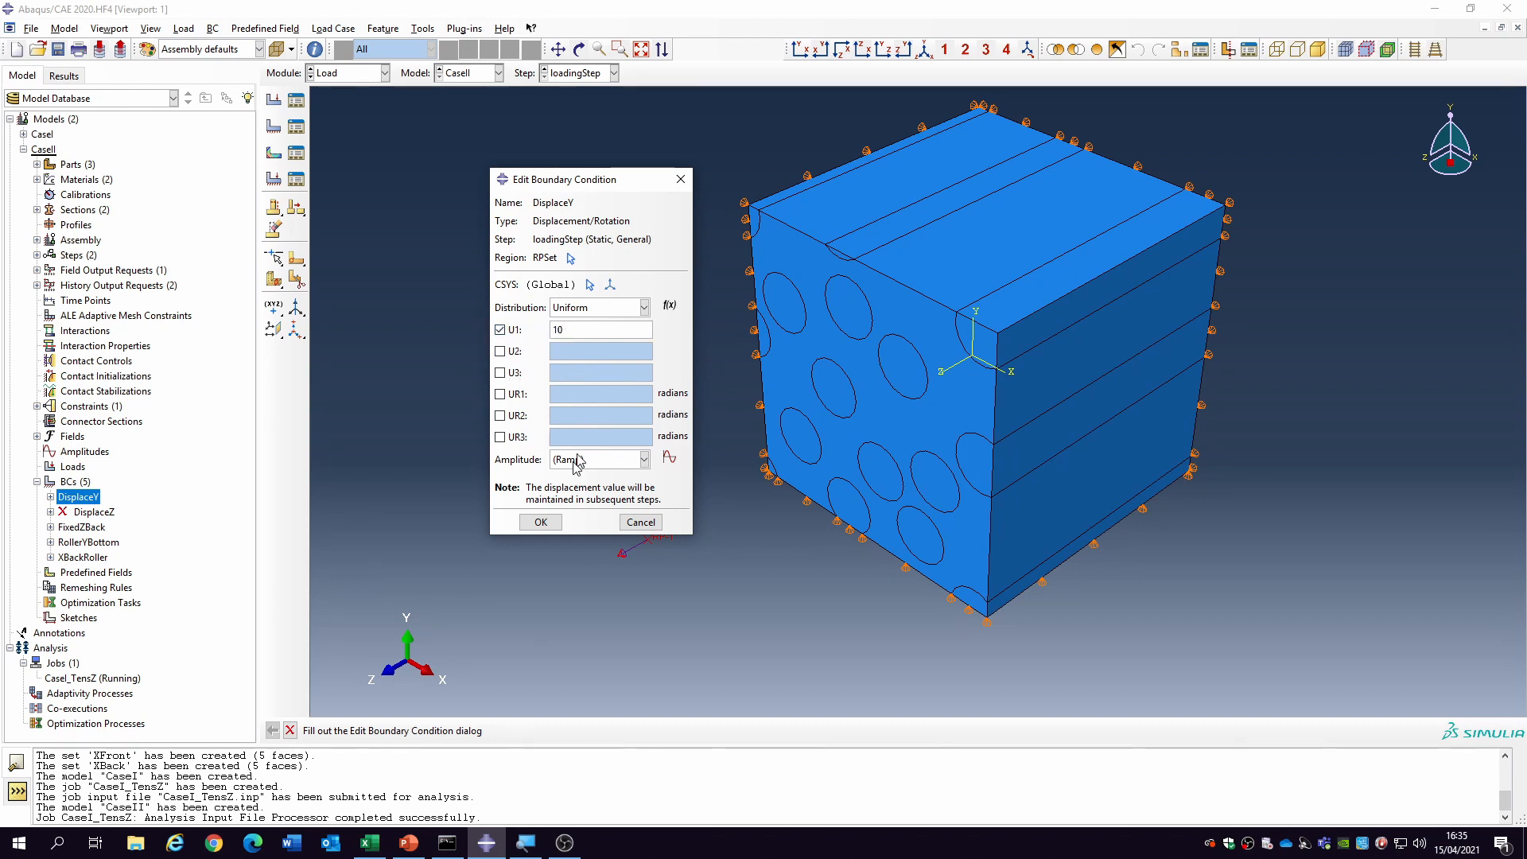
pyautogui.click(541, 522)
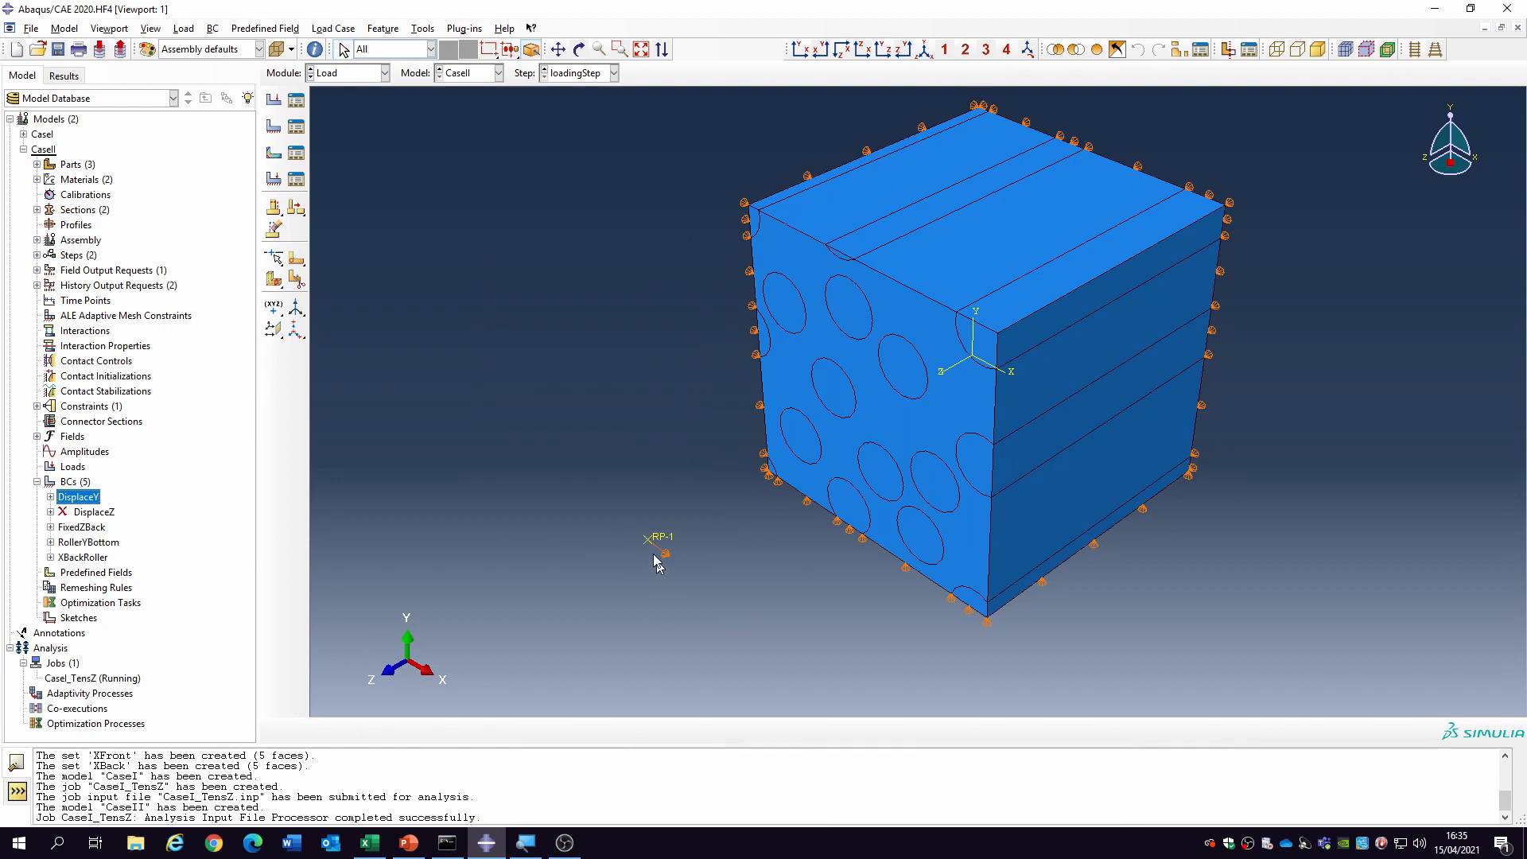
pyautogui.scroll(2, 648, 541)
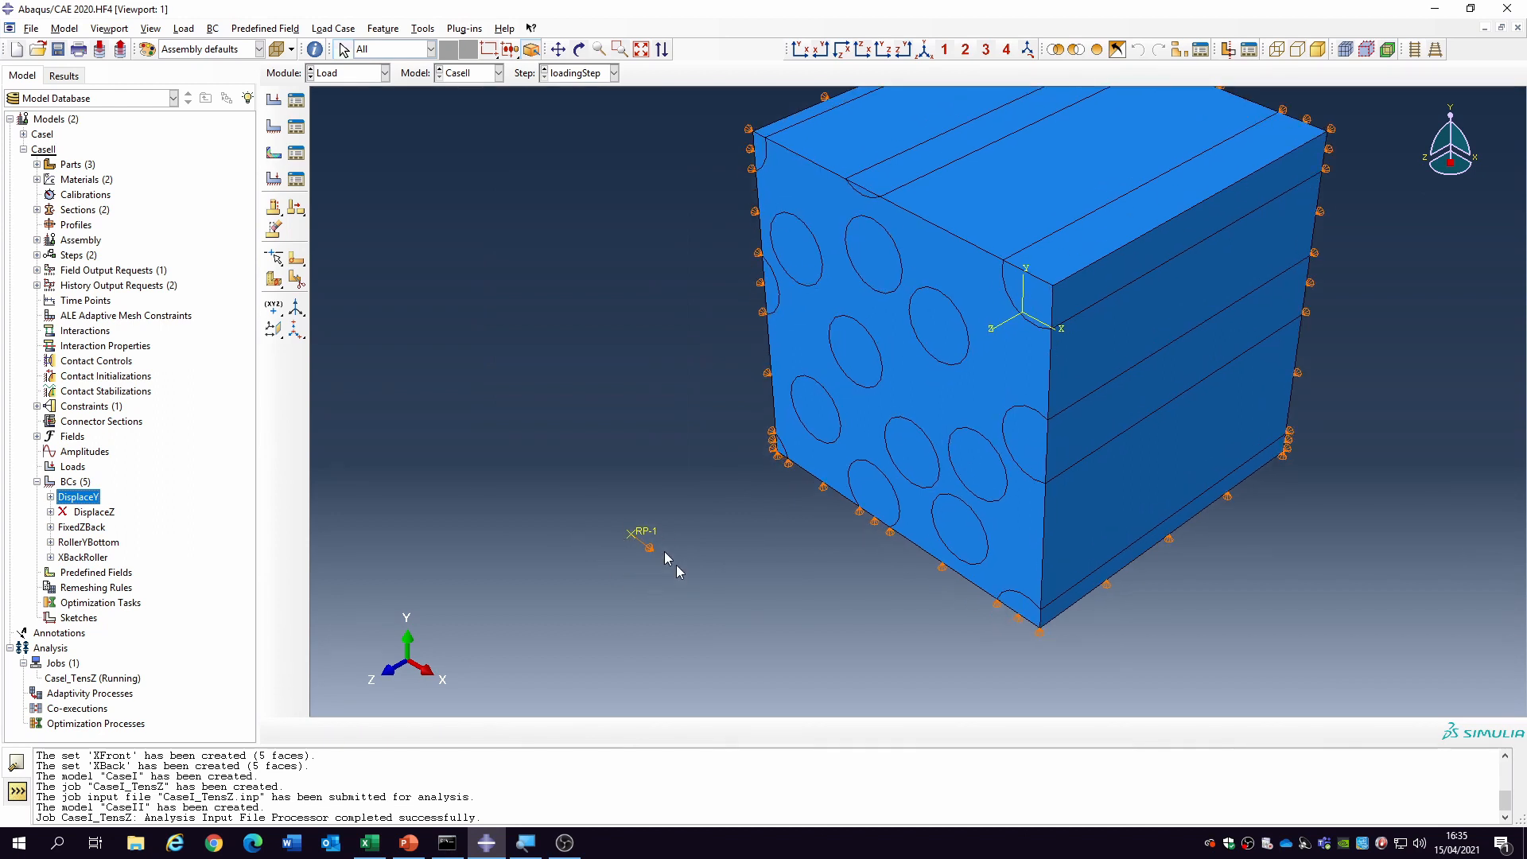
pyautogui.scroll(-1, 546, 423)
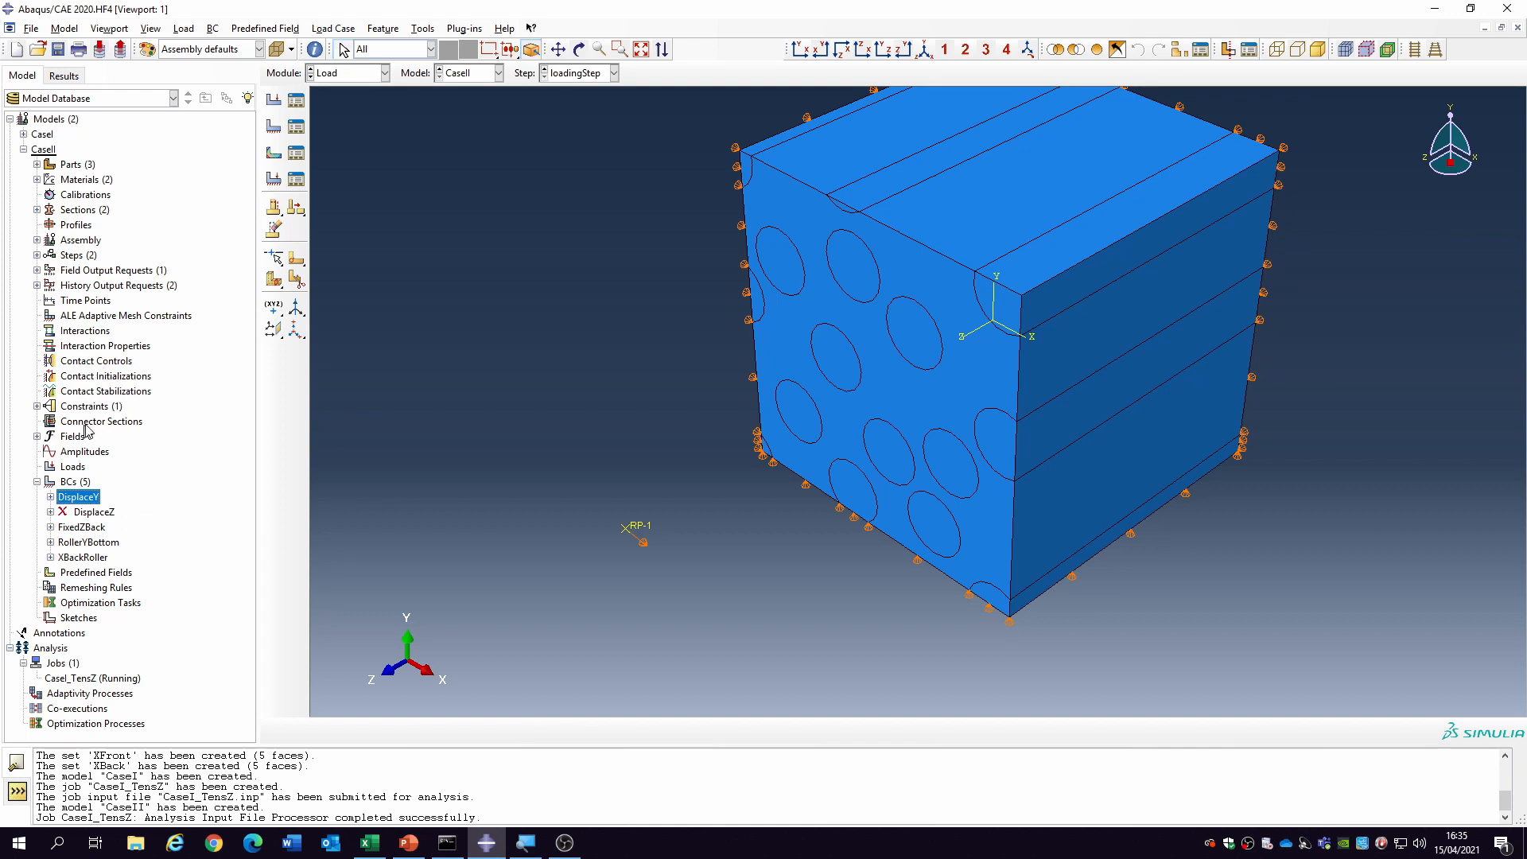
# - Rename CaseII's ZConstraint equation constraint to XConstraint
pyautogui.click(36, 406)
pyautogui.click(81, 421)
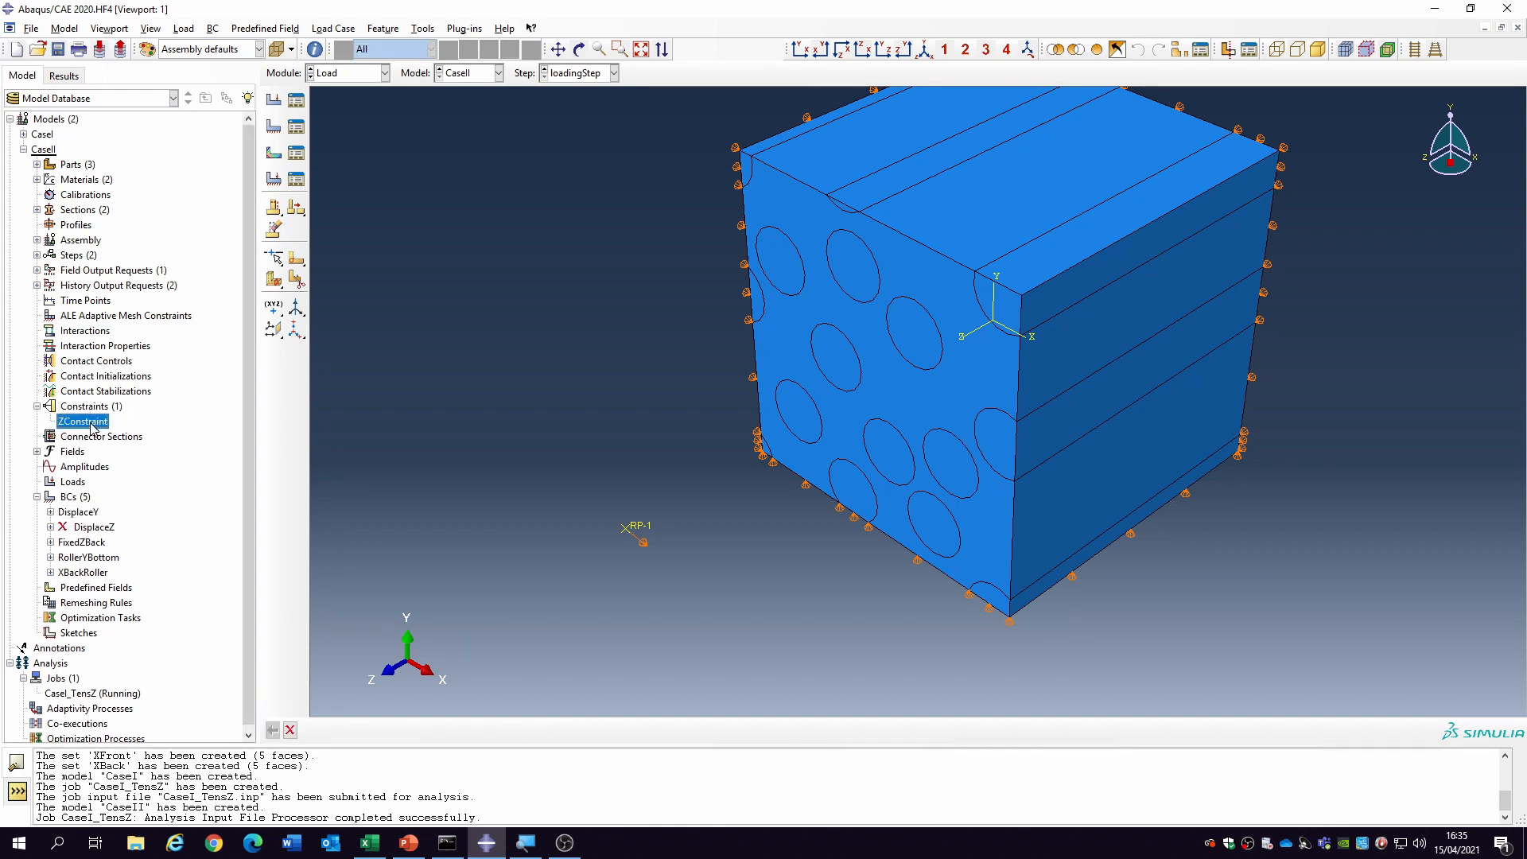
pyautogui.rightClick(90, 423)
pyautogui.click(129, 481)
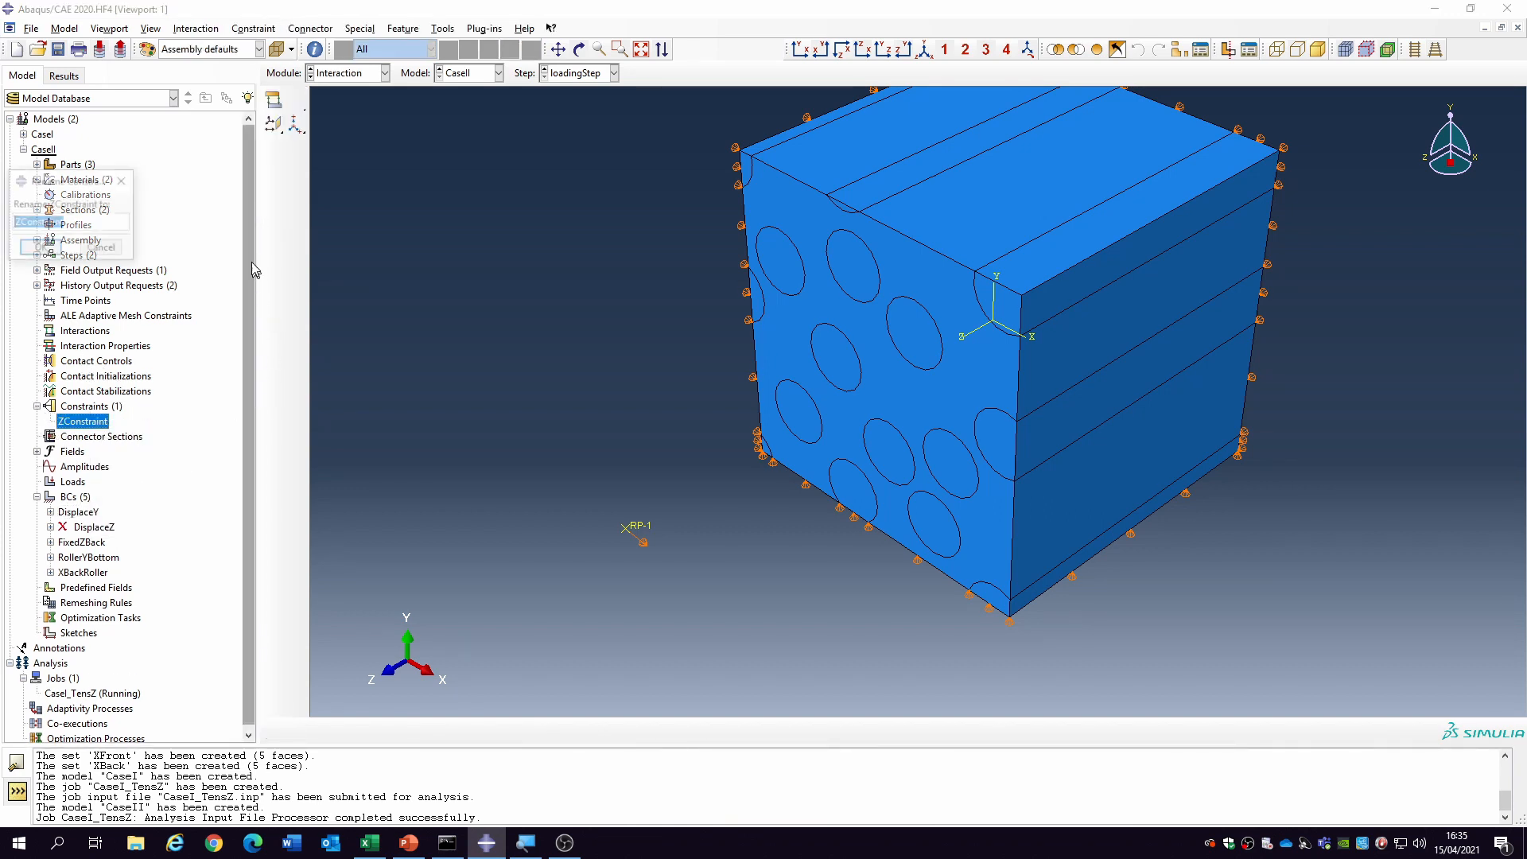
pyautogui.click(20, 224)
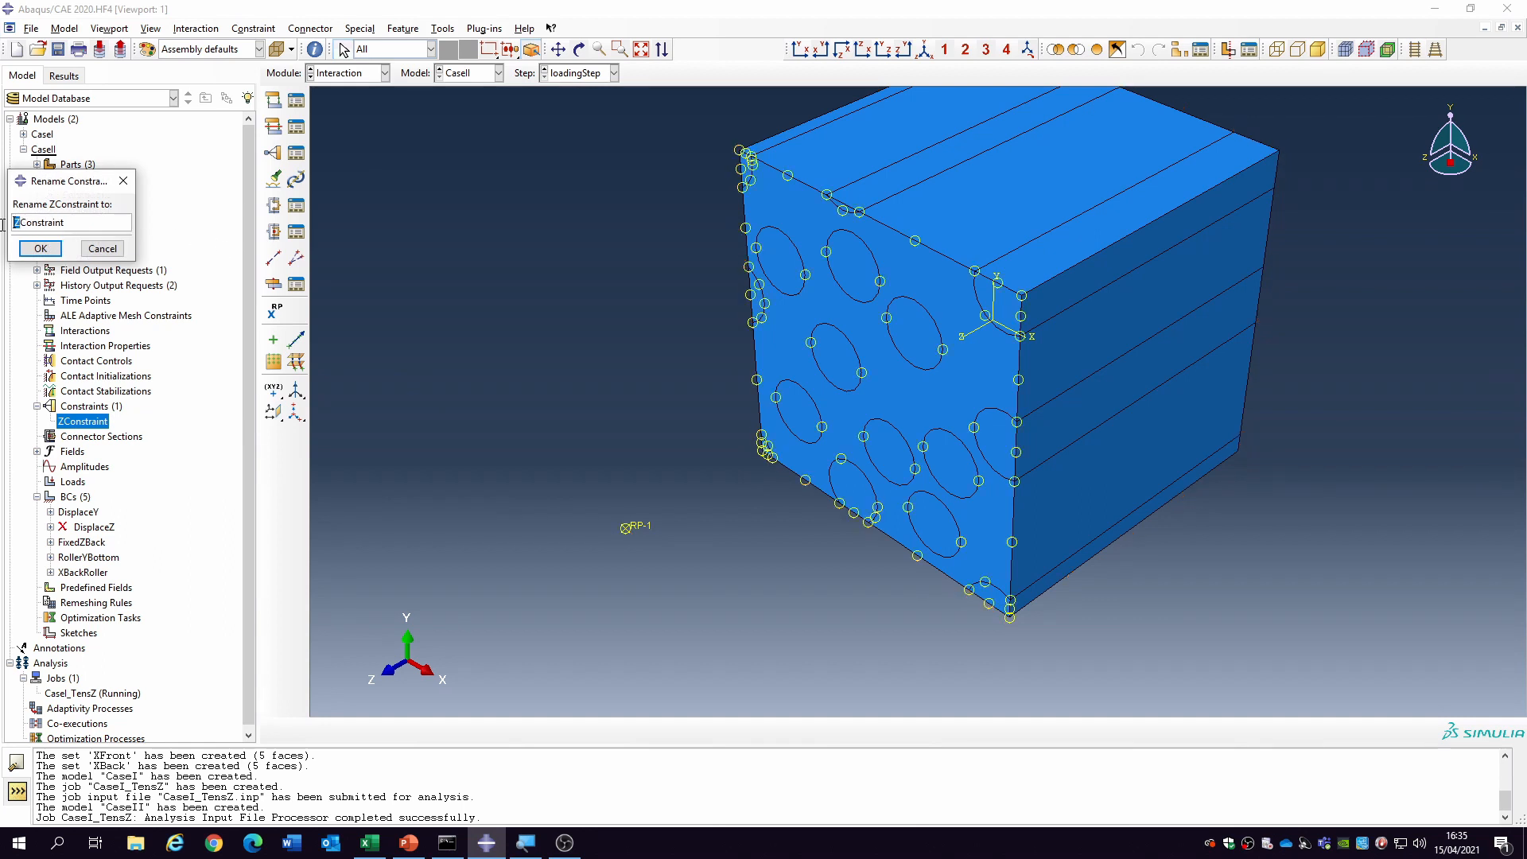
pyautogui.press('BackSpace')
pyautogui.write('X')
pyautogui.click(40, 249)
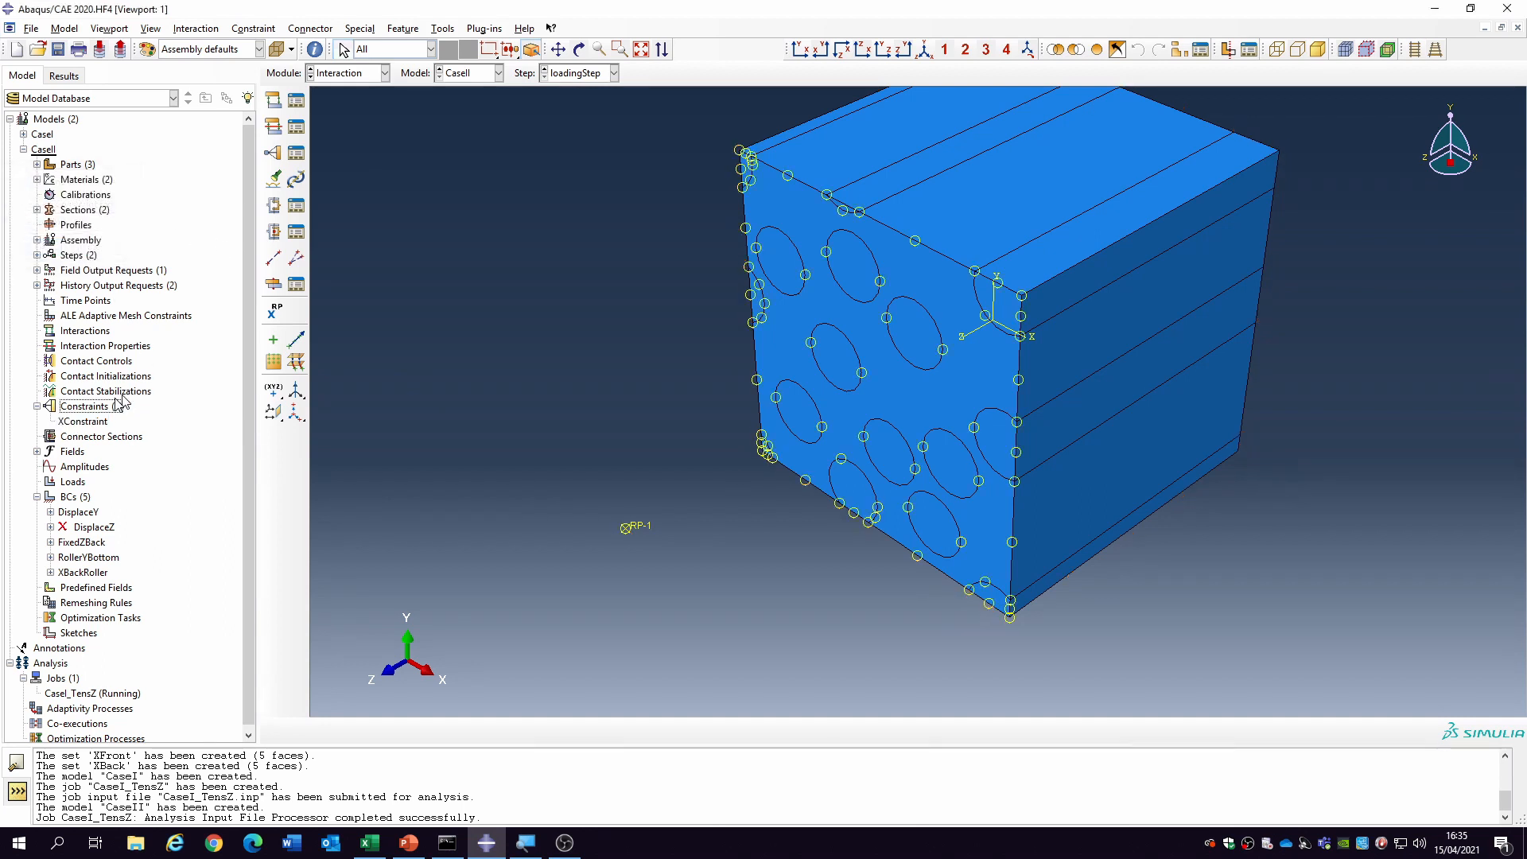
# - Edit the XConstraint equation to tie the UDComposite-1.XFront set to RPSet, using degree of freedom 1
pyautogui.doubleClick(85, 422)
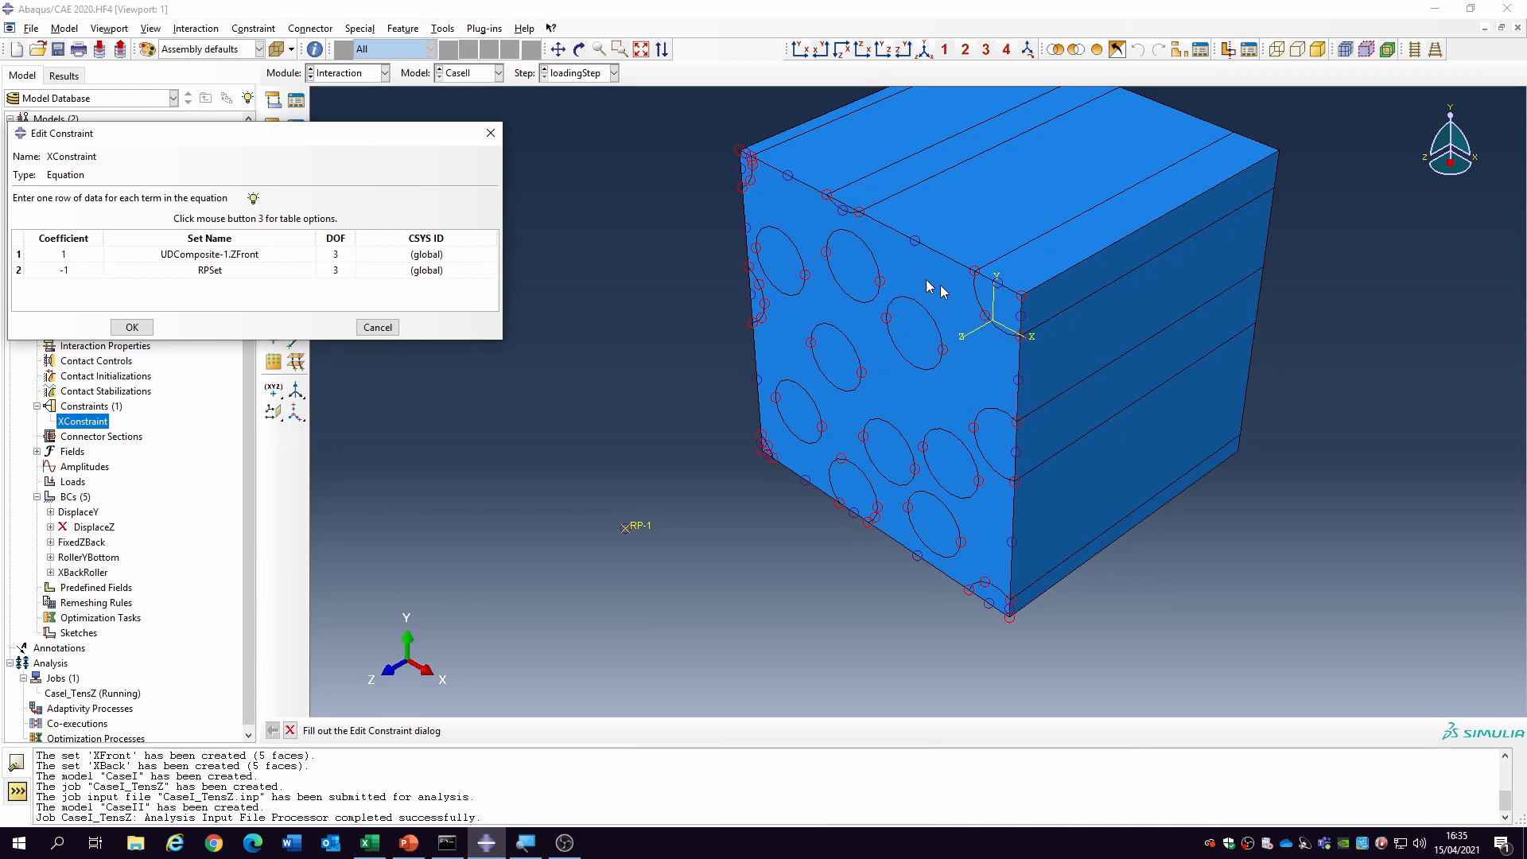
pyautogui.click(251, 254)
pyautogui.click(310, 253)
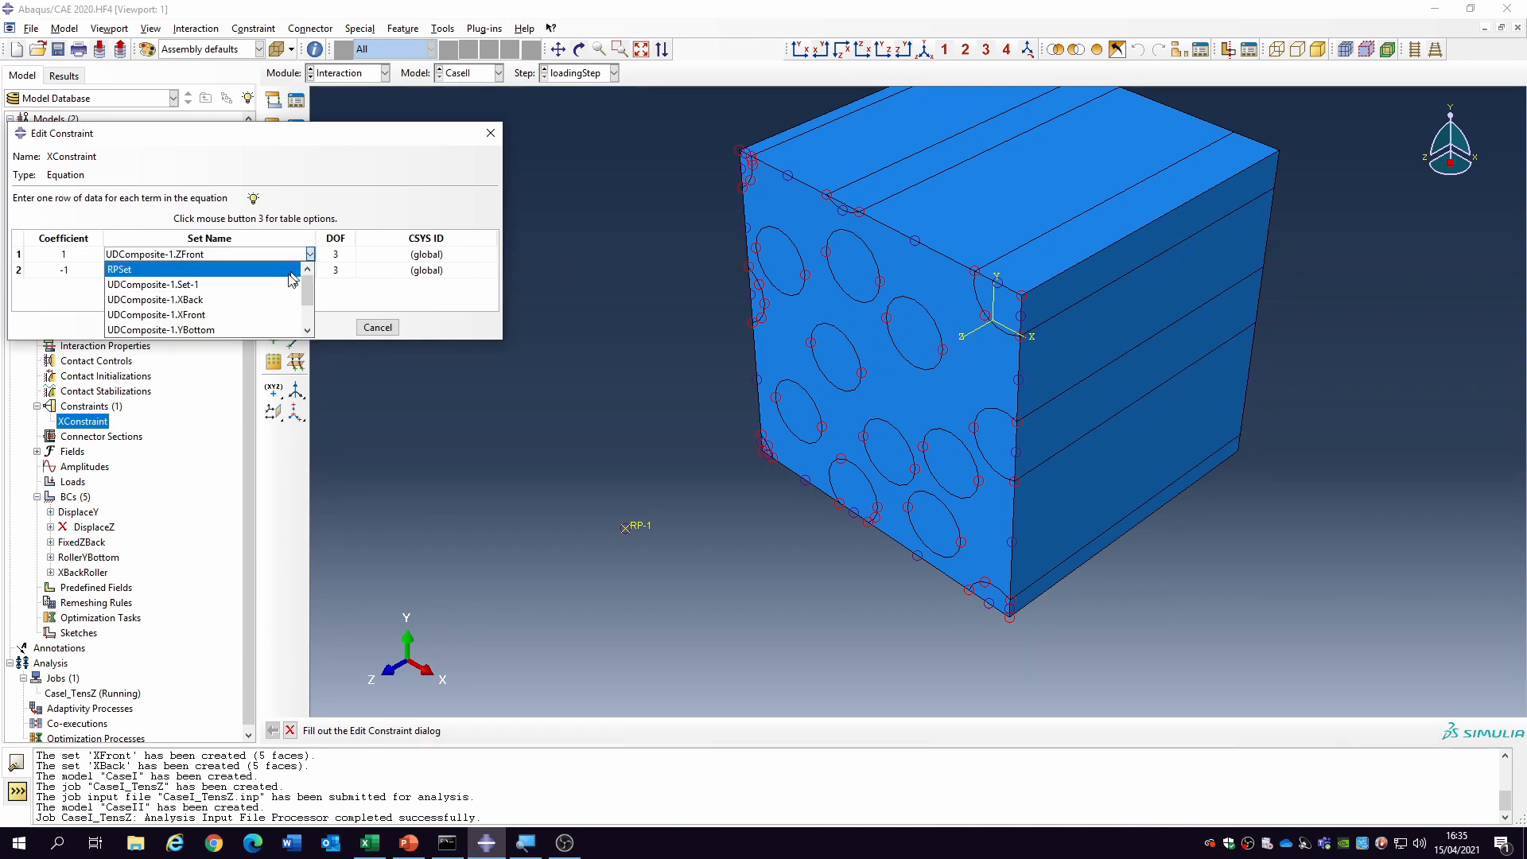
pyautogui.click(190, 314)
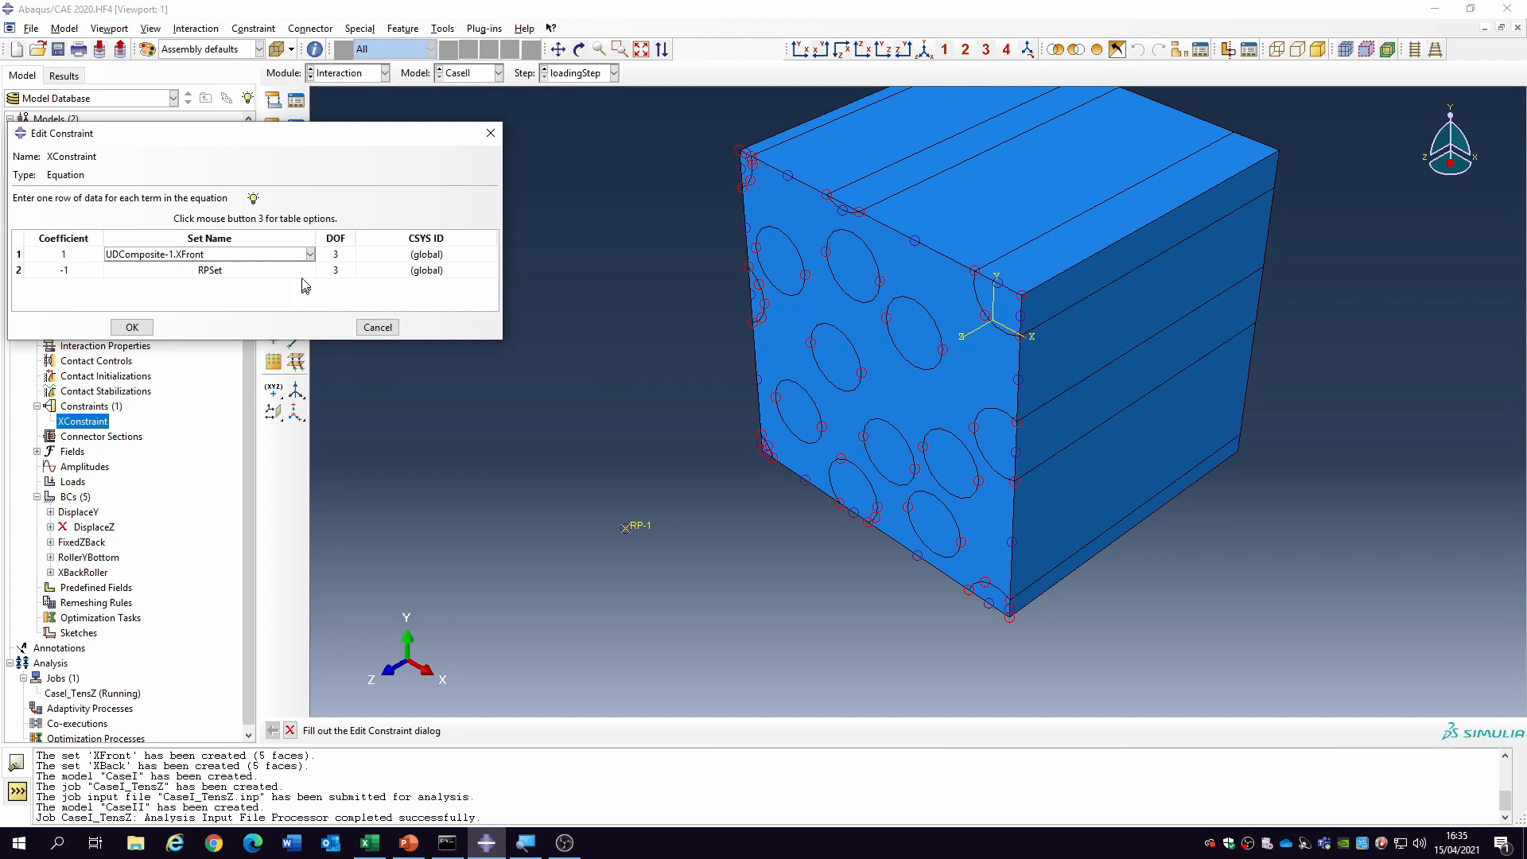
pyautogui.click(329, 255)
pyautogui.write('1')
pyautogui.click(335, 275)
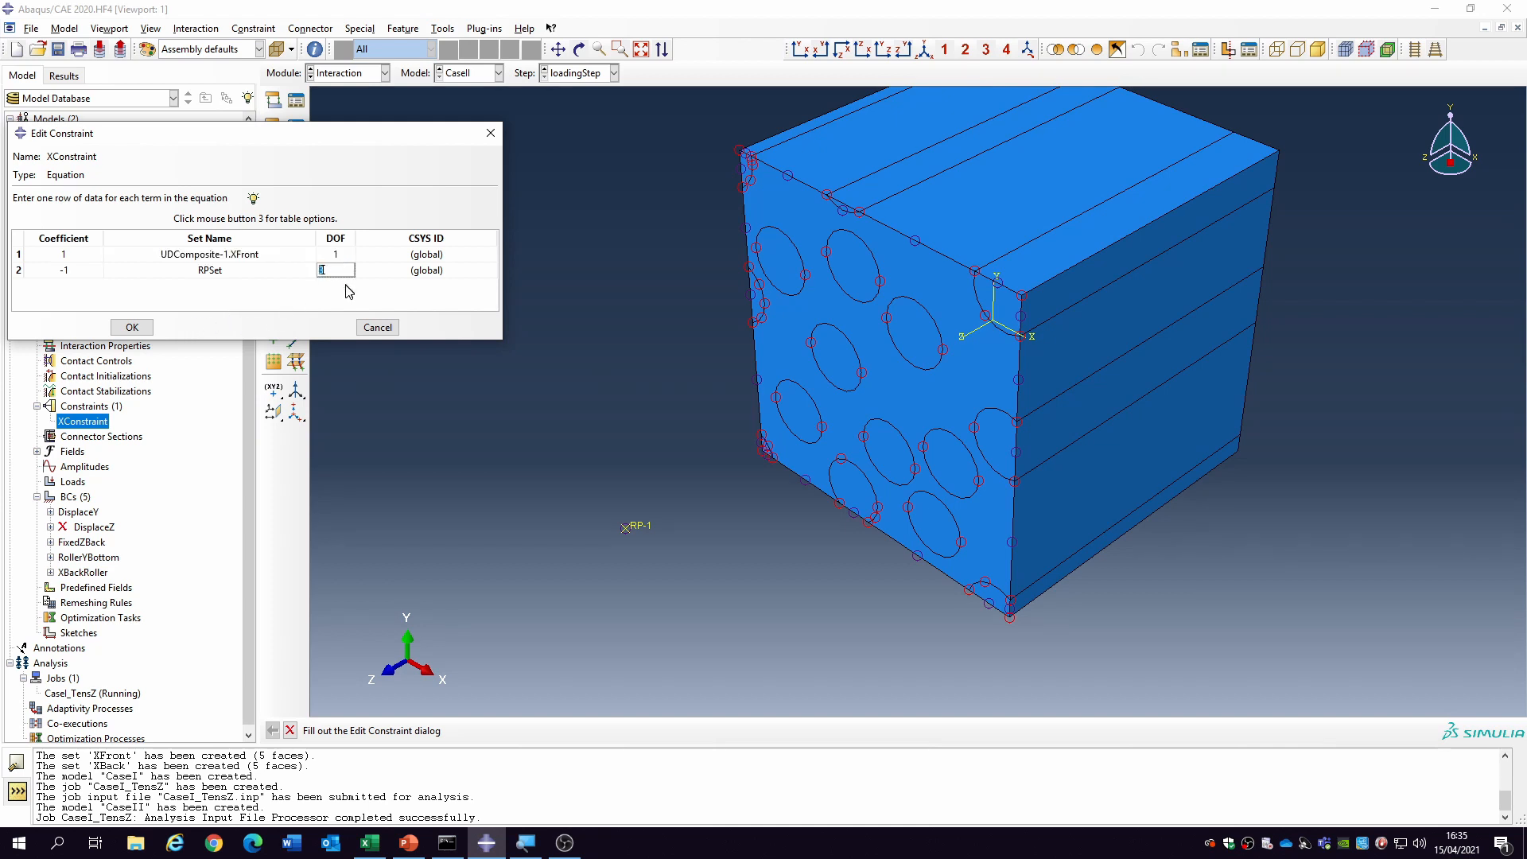
pyautogui.click(132, 327)
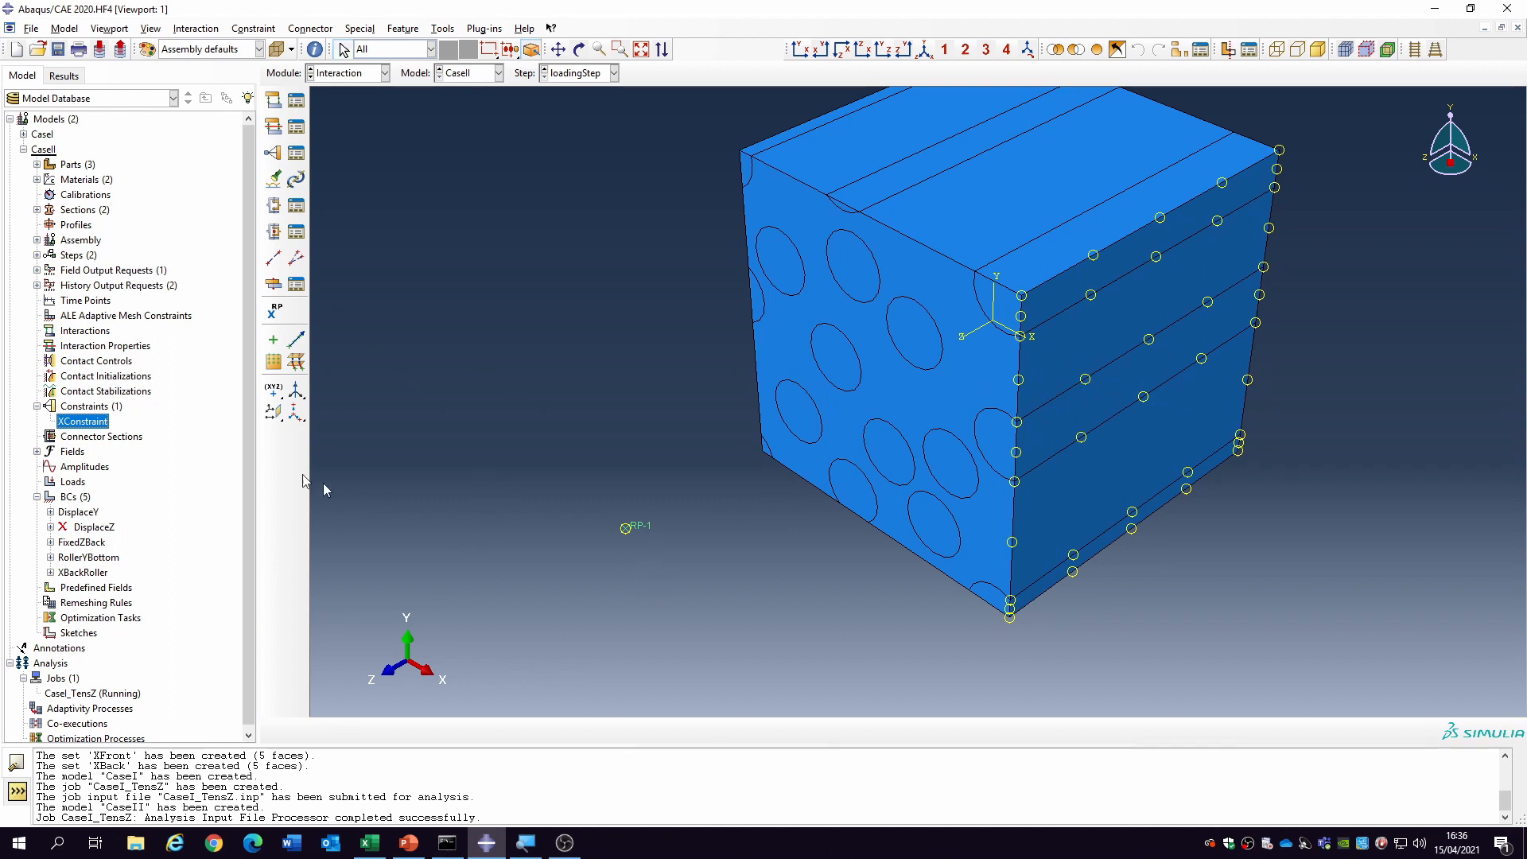
pyautogui.doubleClick(97, 424)
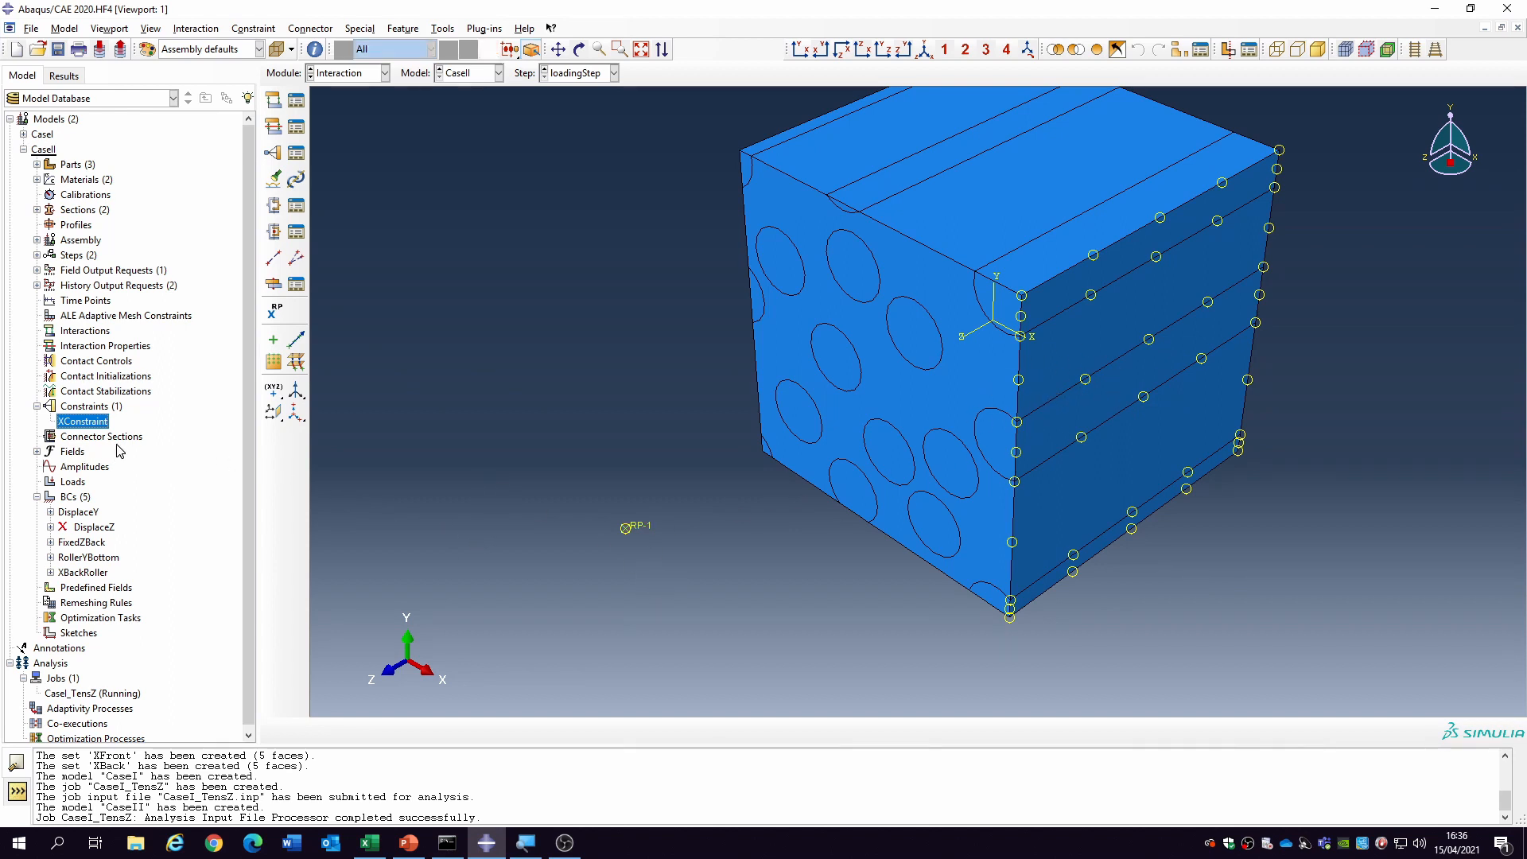
# - Create a job named CaseII_TensX from the CaseII model with default settings and submit it for analysis
pyautogui.click(24, 150)
pyautogui.click(56, 195)
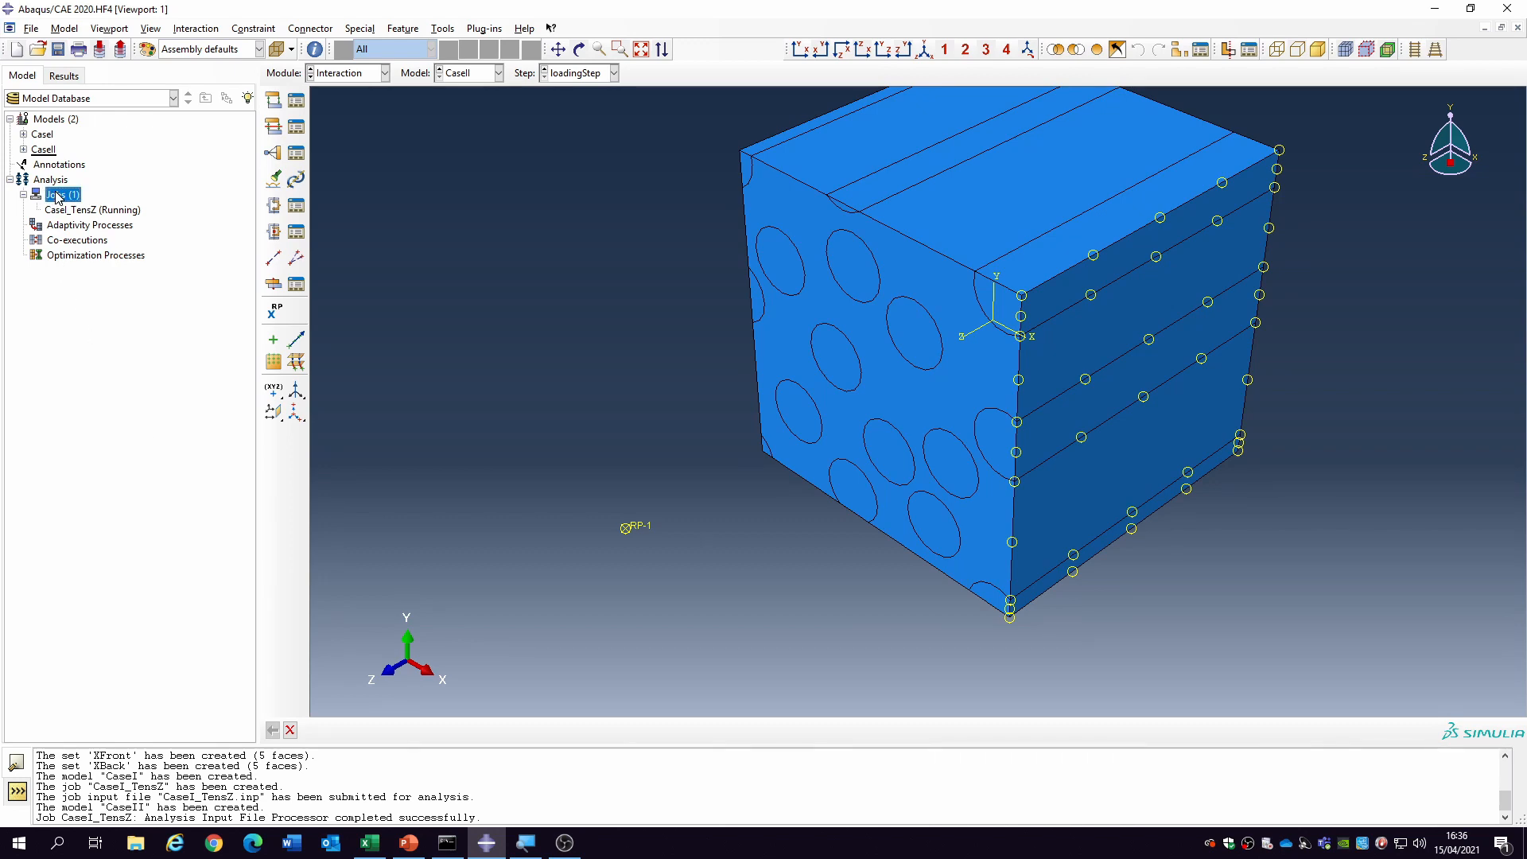
pyautogui.doubleClick(56, 195)
pyautogui.write('Cas')
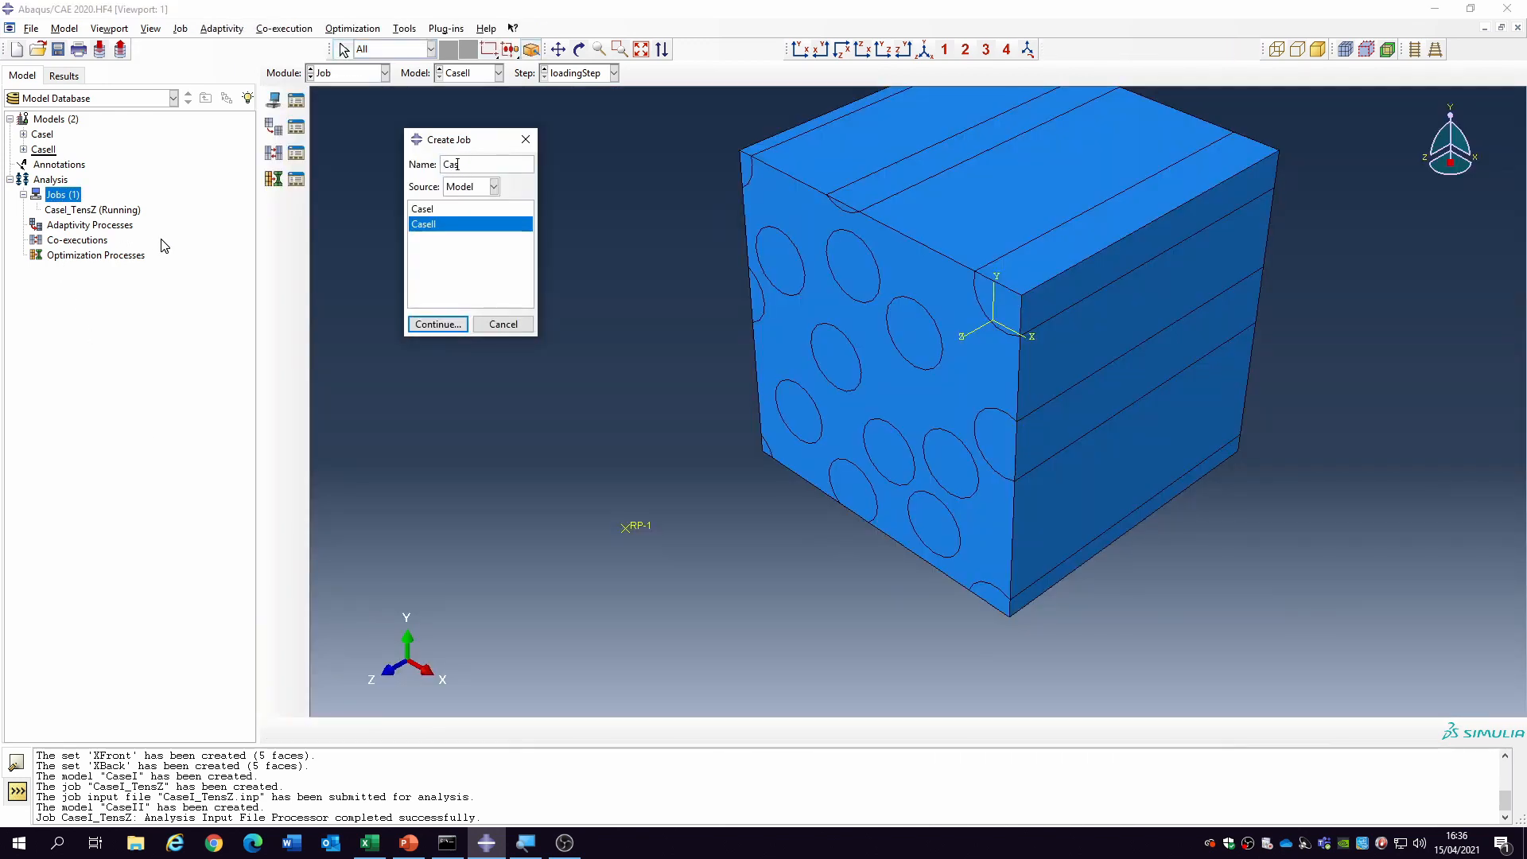
pyautogui.write('eII_TensX')
pyautogui.click(437, 324)
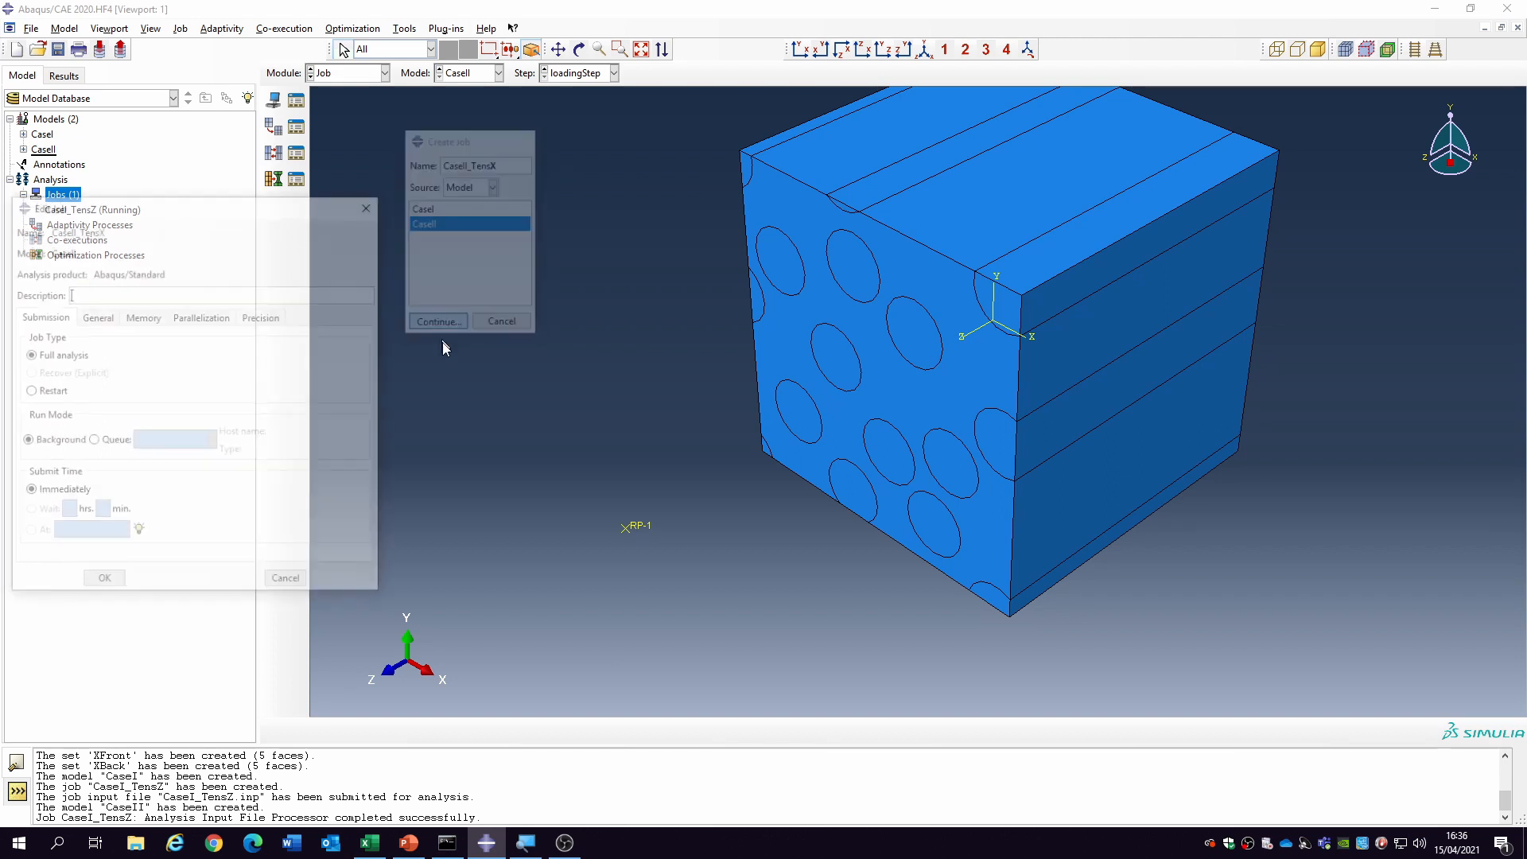
pyautogui.click(102, 583)
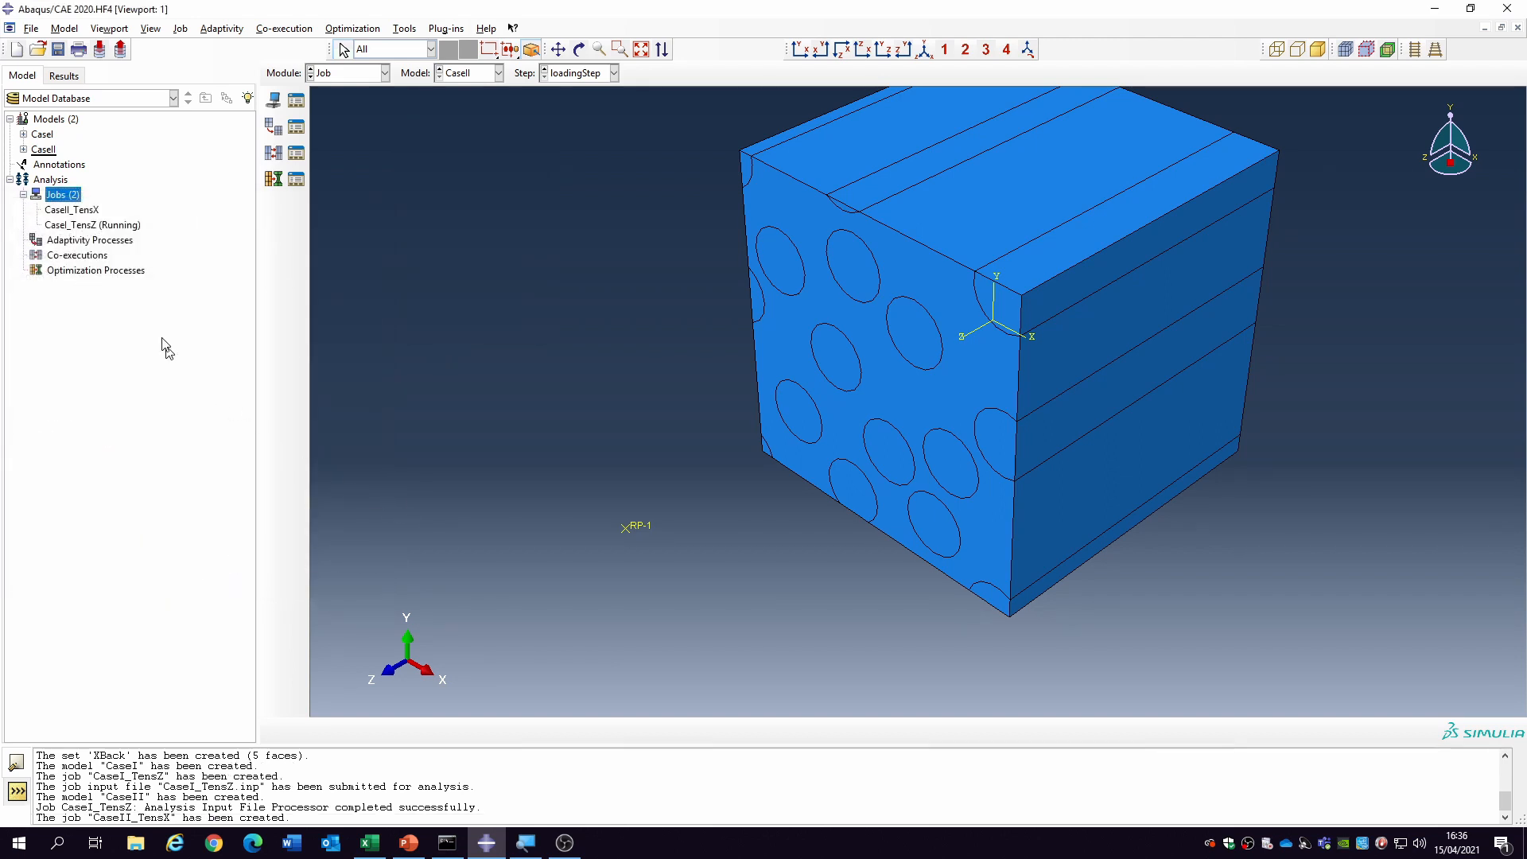
pyautogui.rightClick(89, 217)
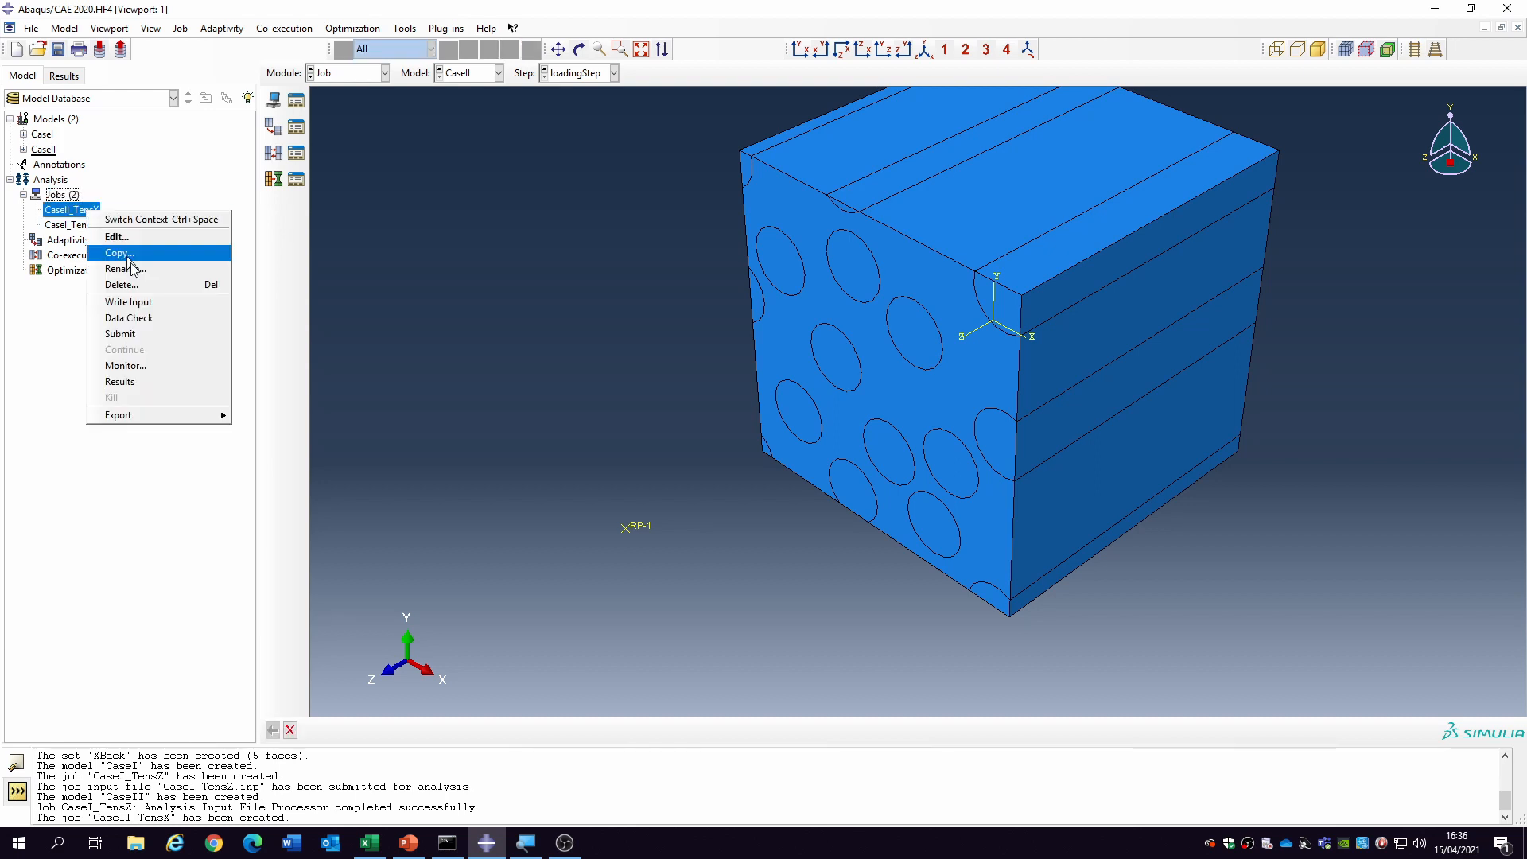
pyautogui.click(129, 334)
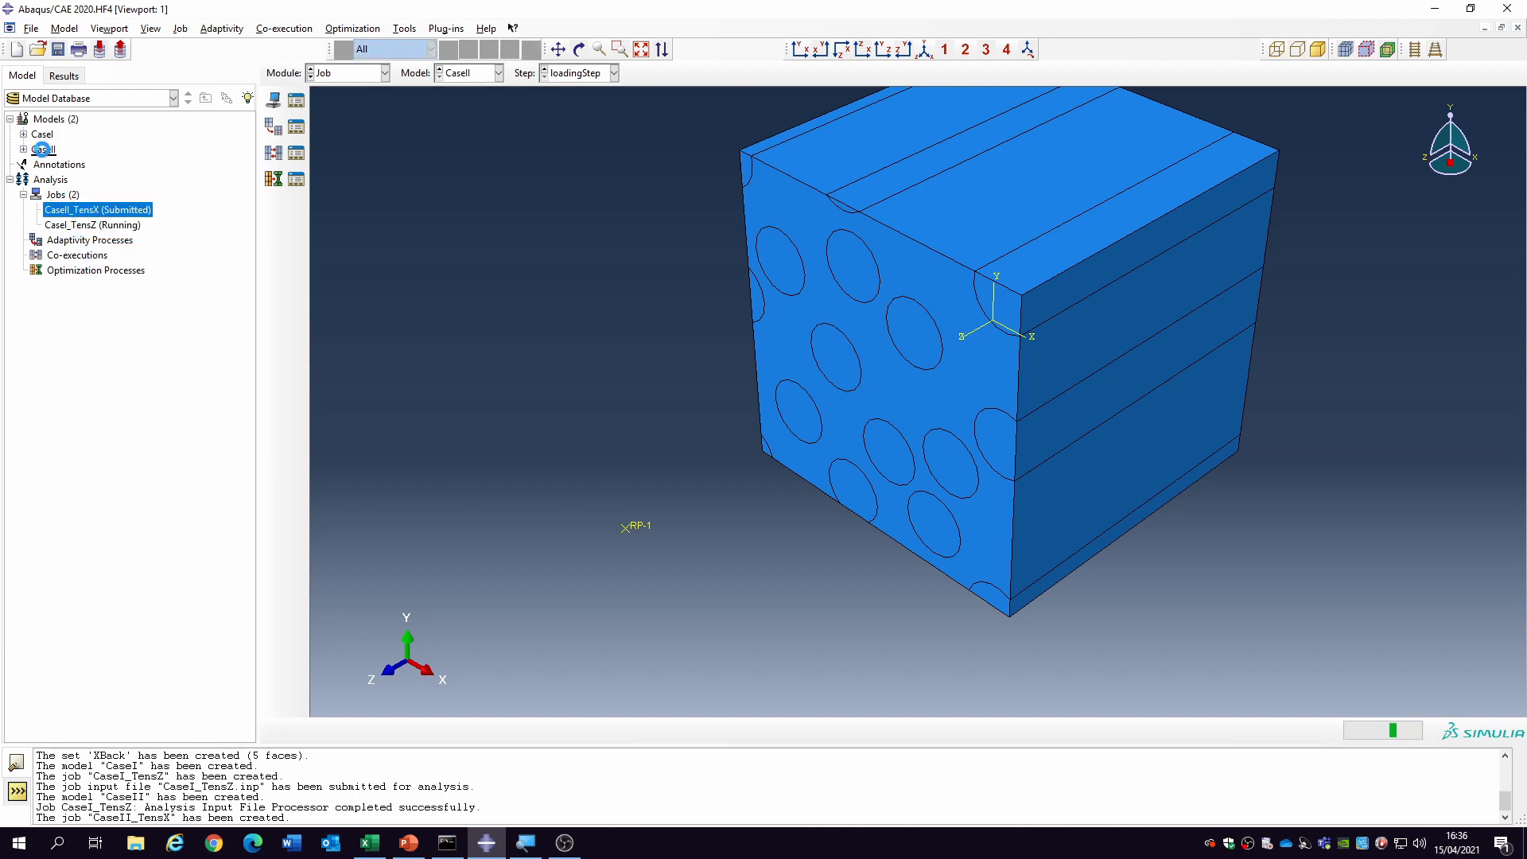
# - Copy the CaseII model to a new model named CaseIII
pyautogui.rightClick(44, 151)
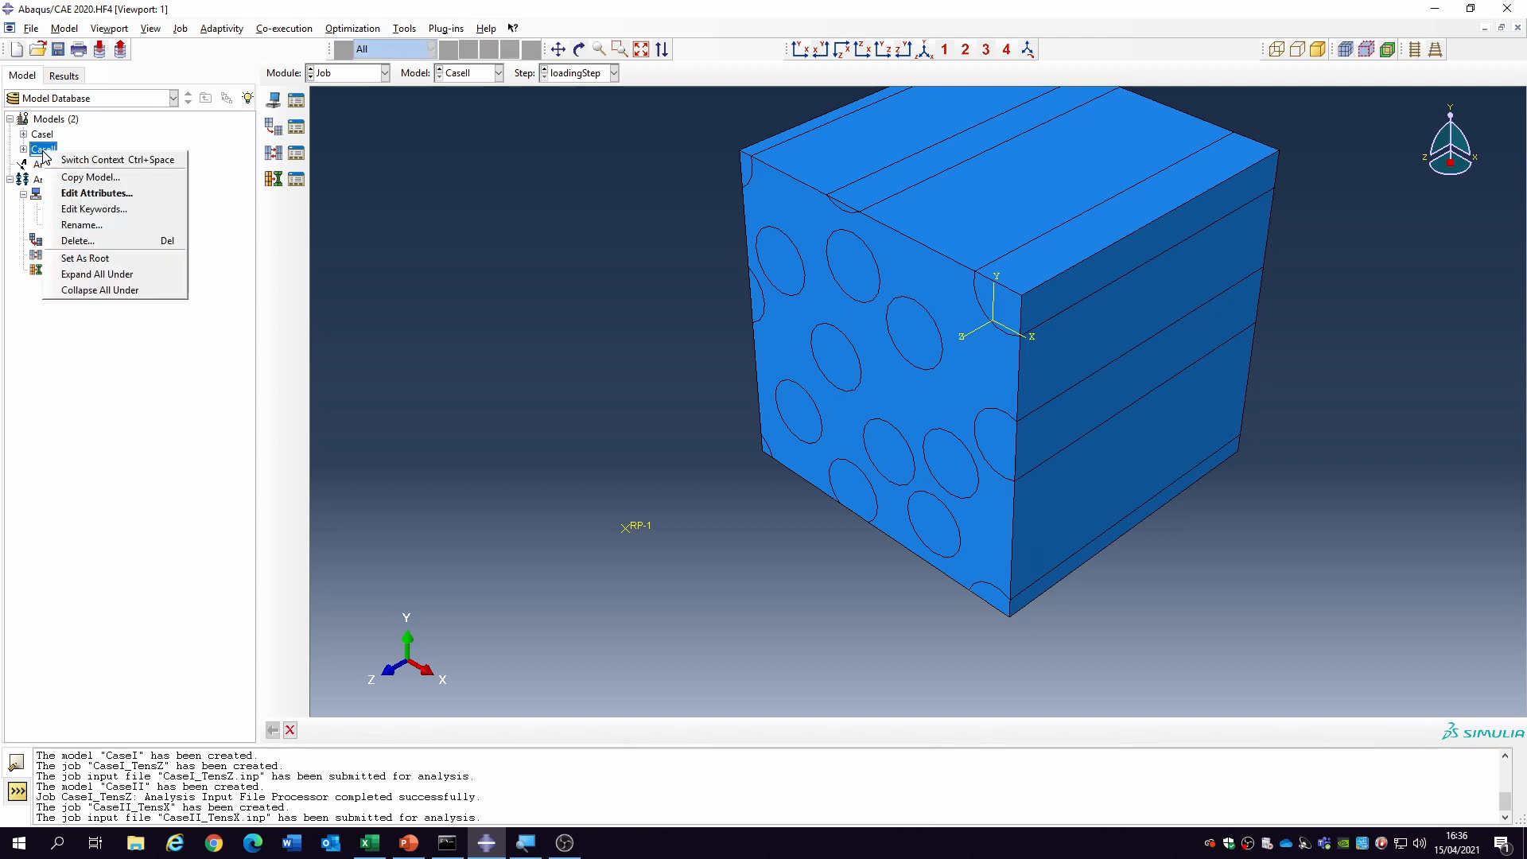
pyautogui.click(90, 176)
pyautogui.click(61, 174)
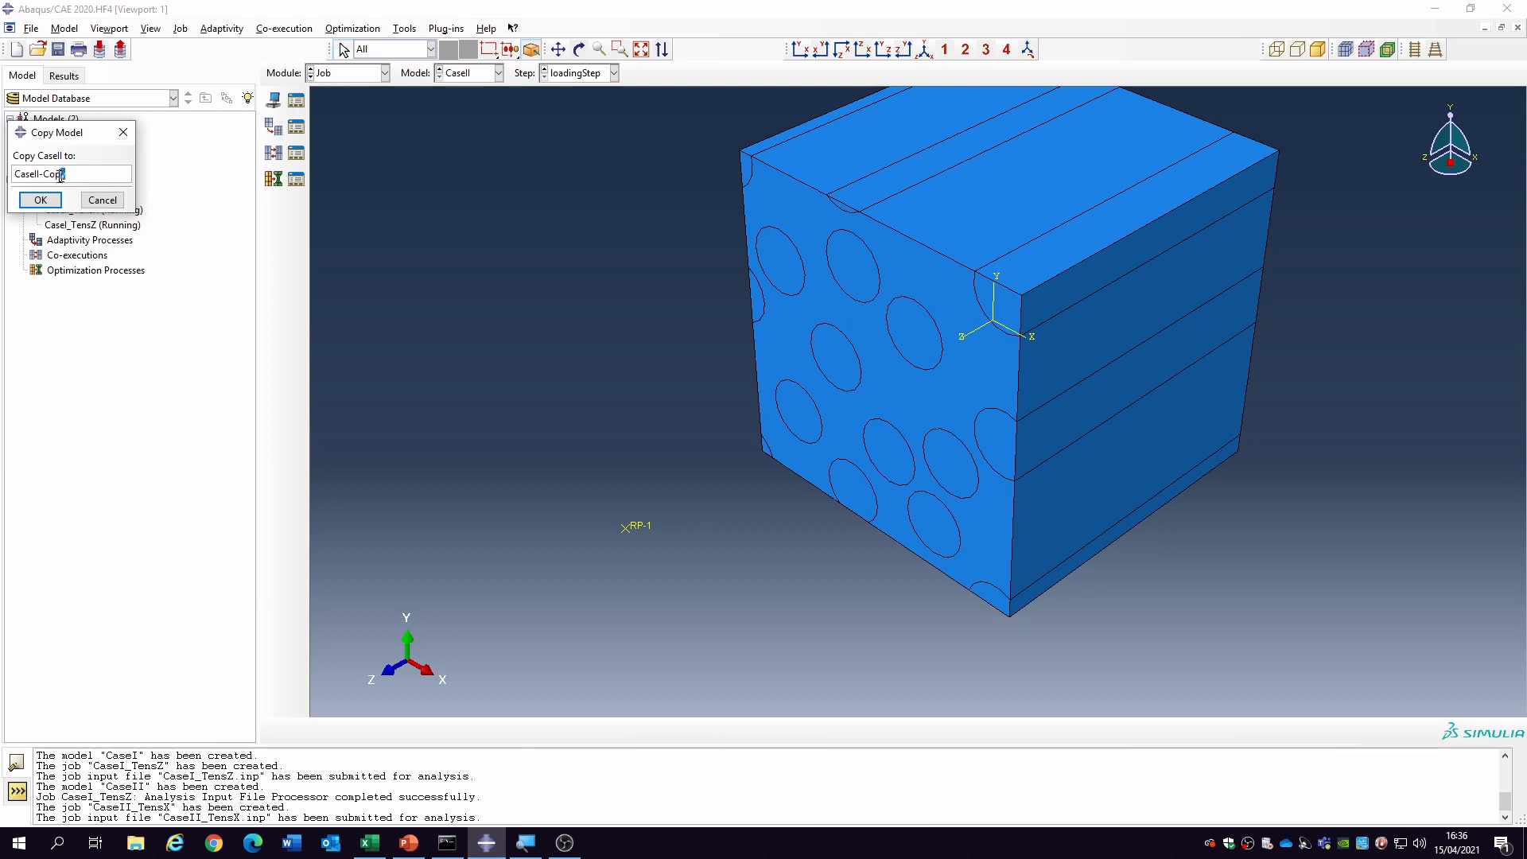
pyautogui.write('I')
pyautogui.click(44, 200)
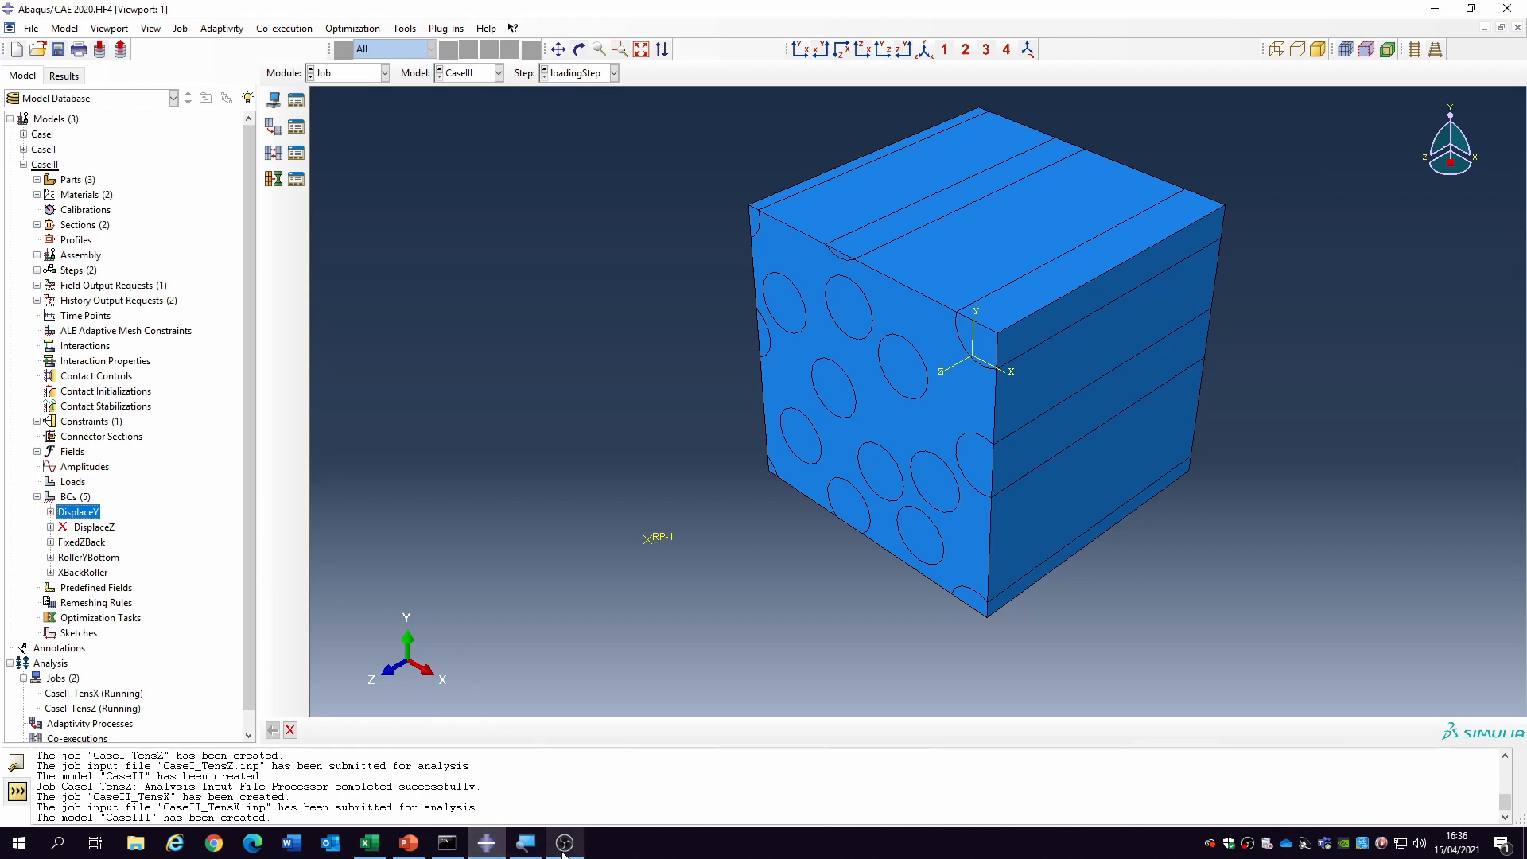
pyautogui.moveTo(565, 850)
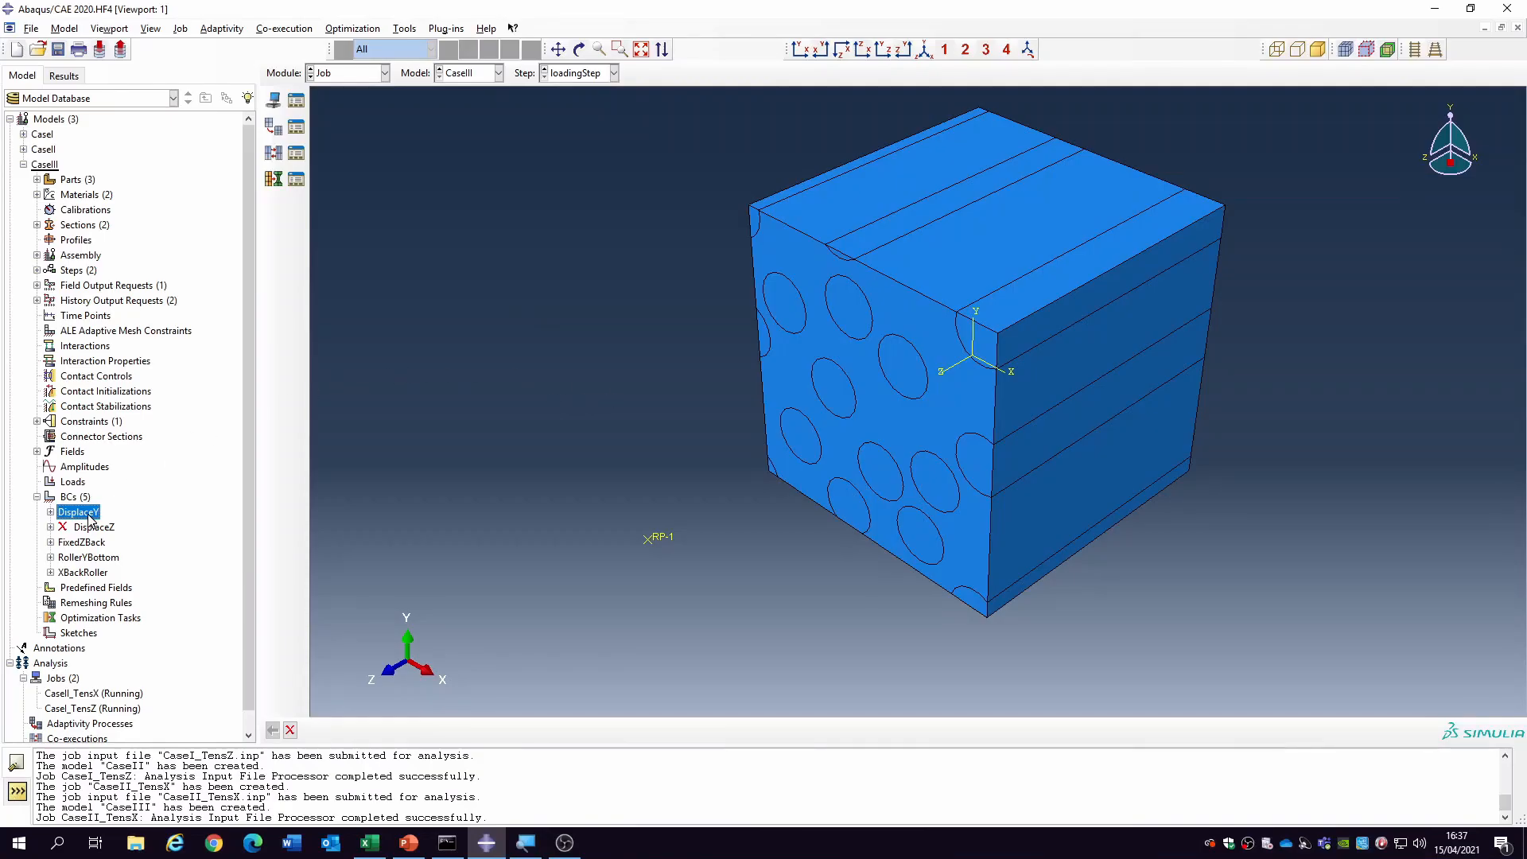
# - Change CaseIII's DisplaceY boundary condition to leave U1 unconstrained and apply a U2 displacement of 10
pyautogui.doubleClick(87, 515)
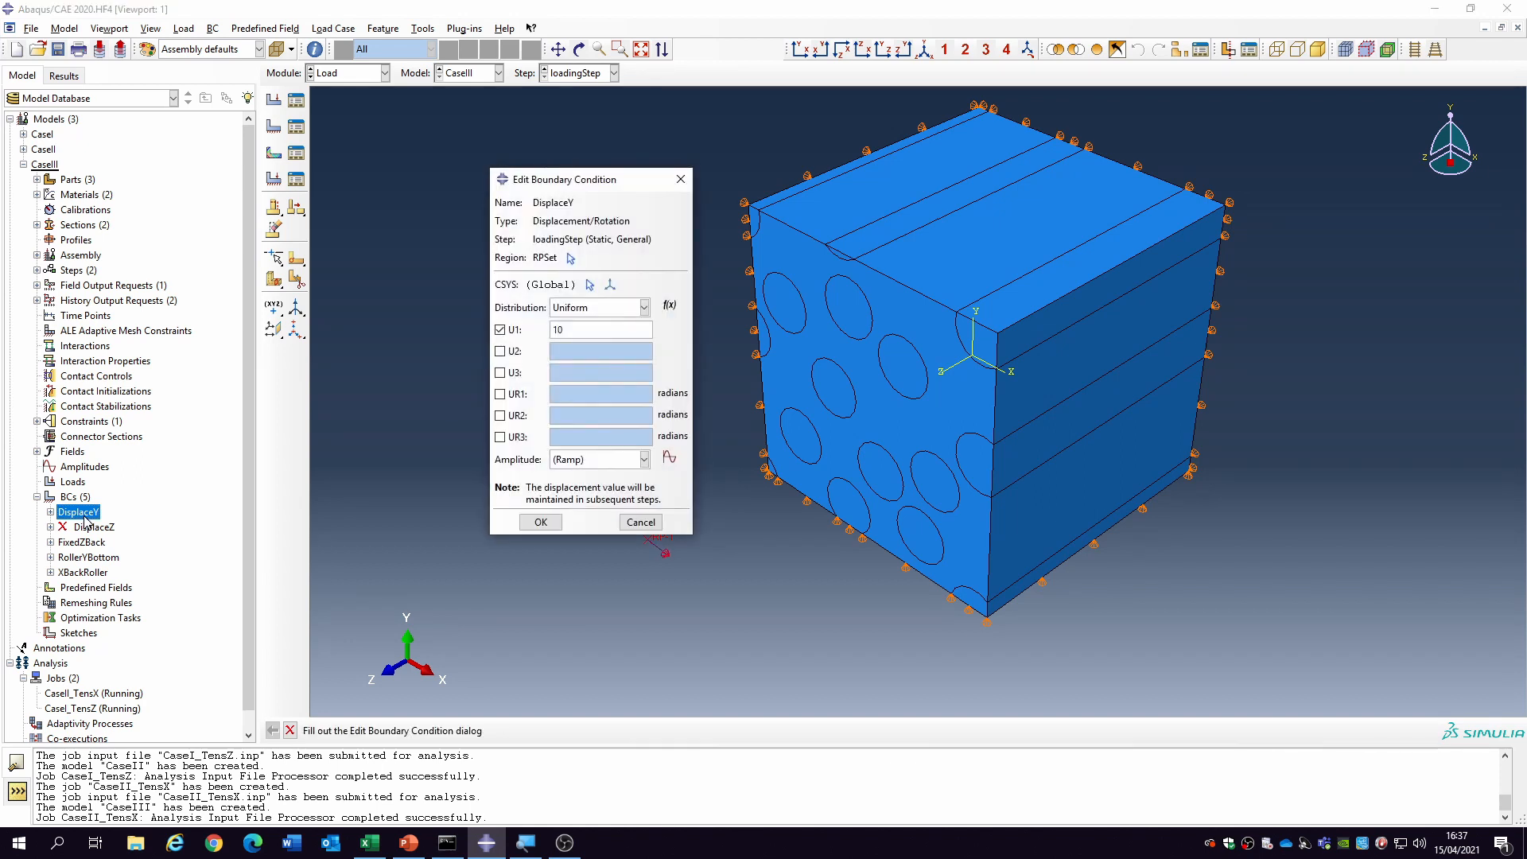
pyautogui.click(641, 522)
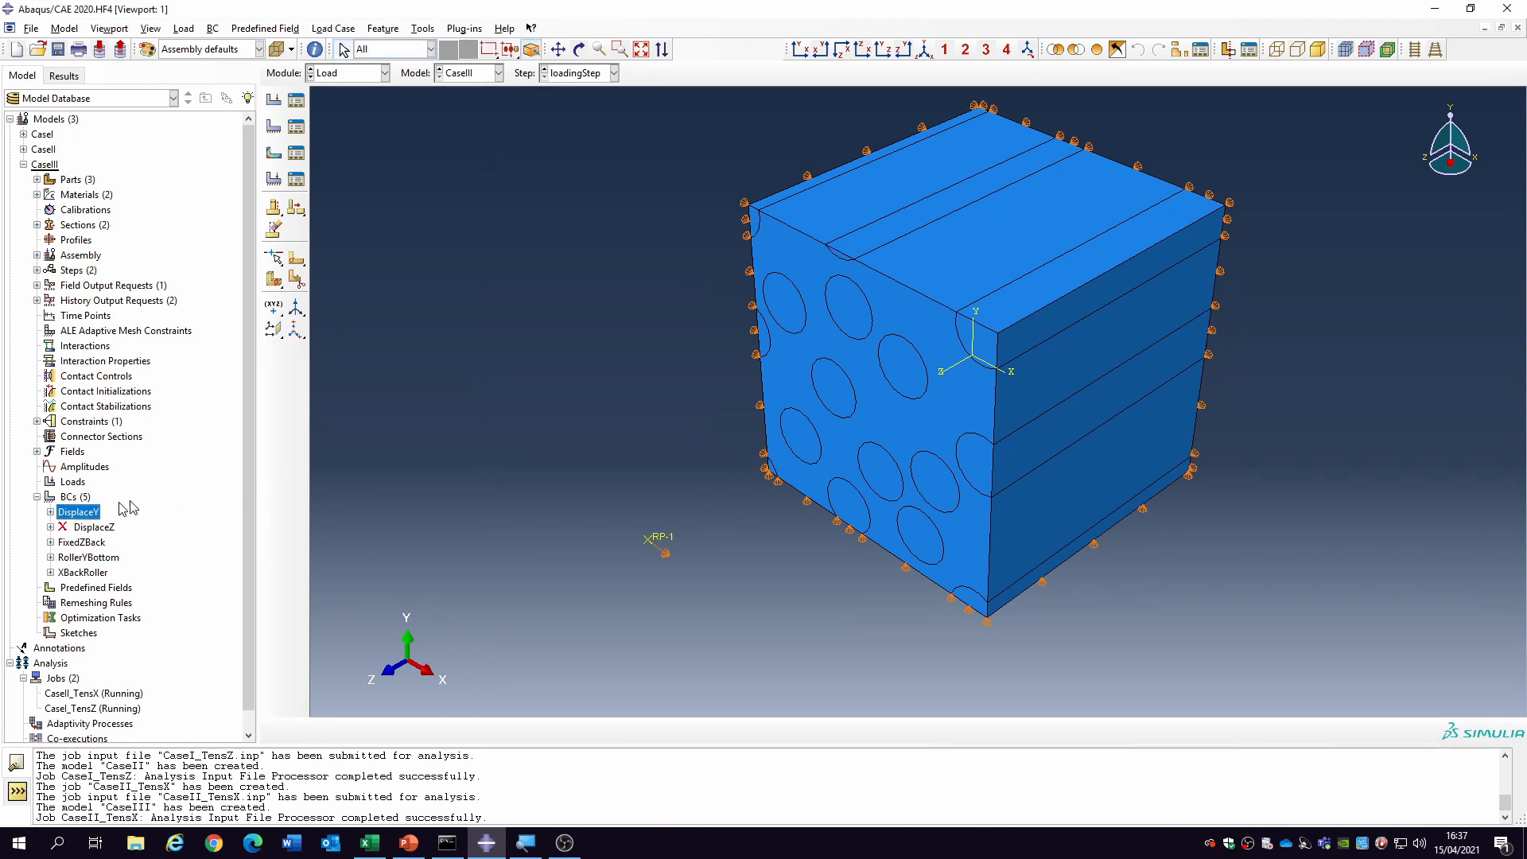
pyautogui.doubleClick(79, 512)
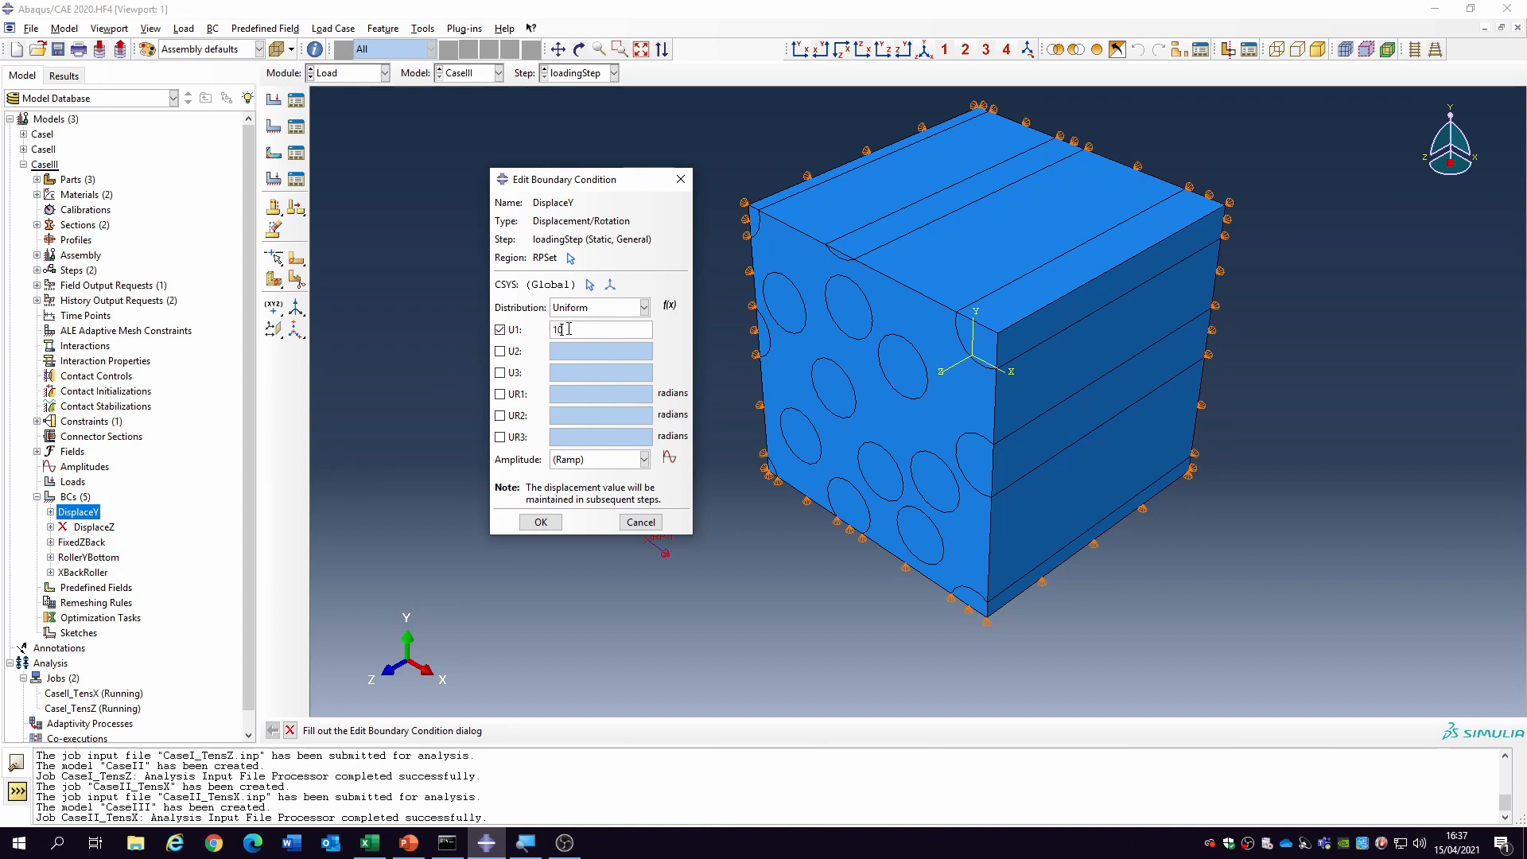
pyautogui.click(500, 329)
pyautogui.click(513, 355)
pyautogui.write('10')
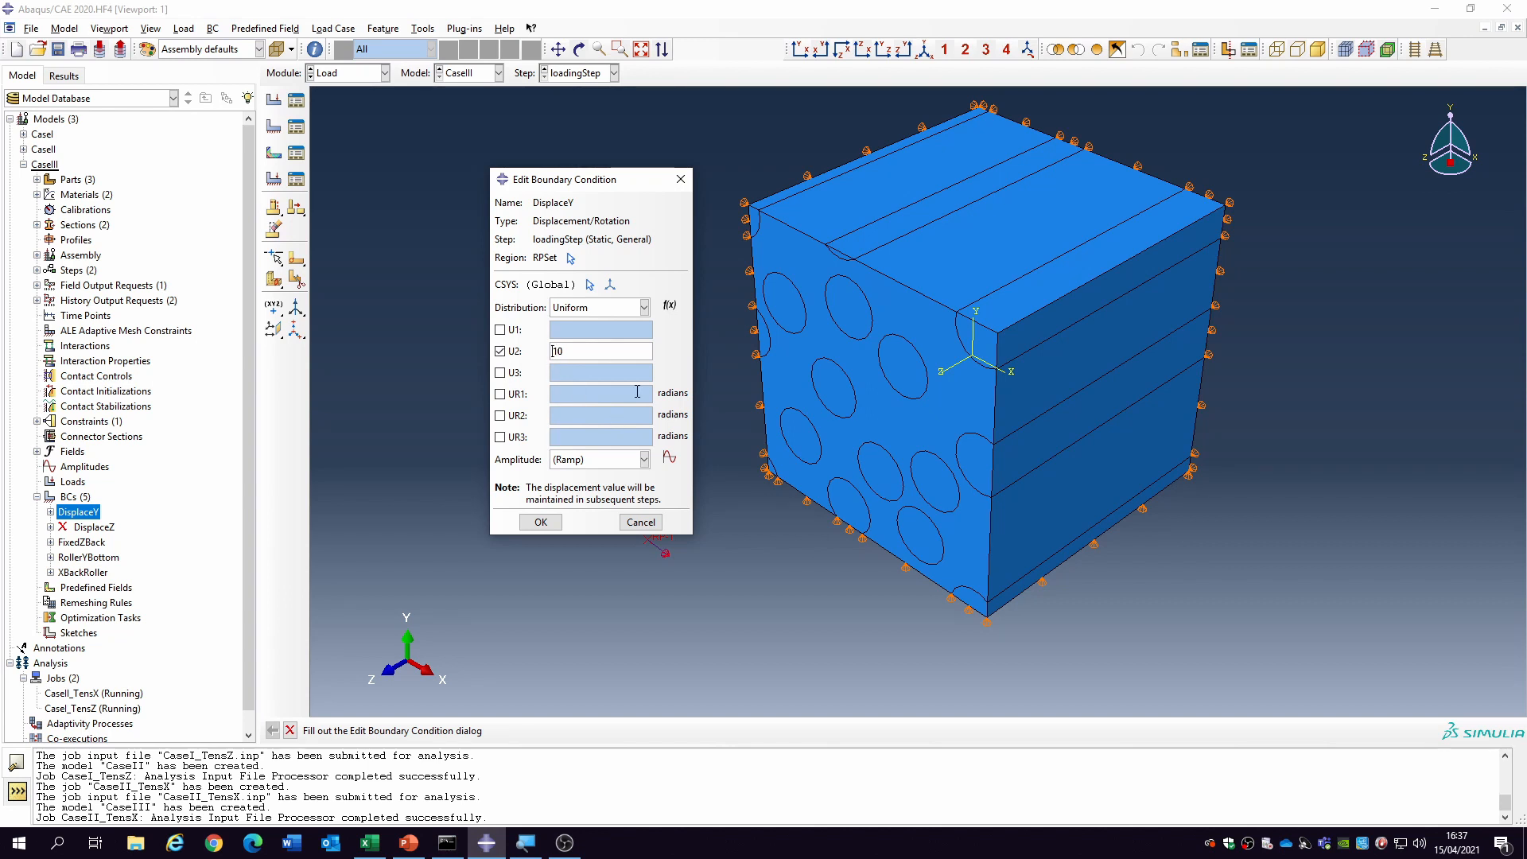
pyautogui.click(541, 522)
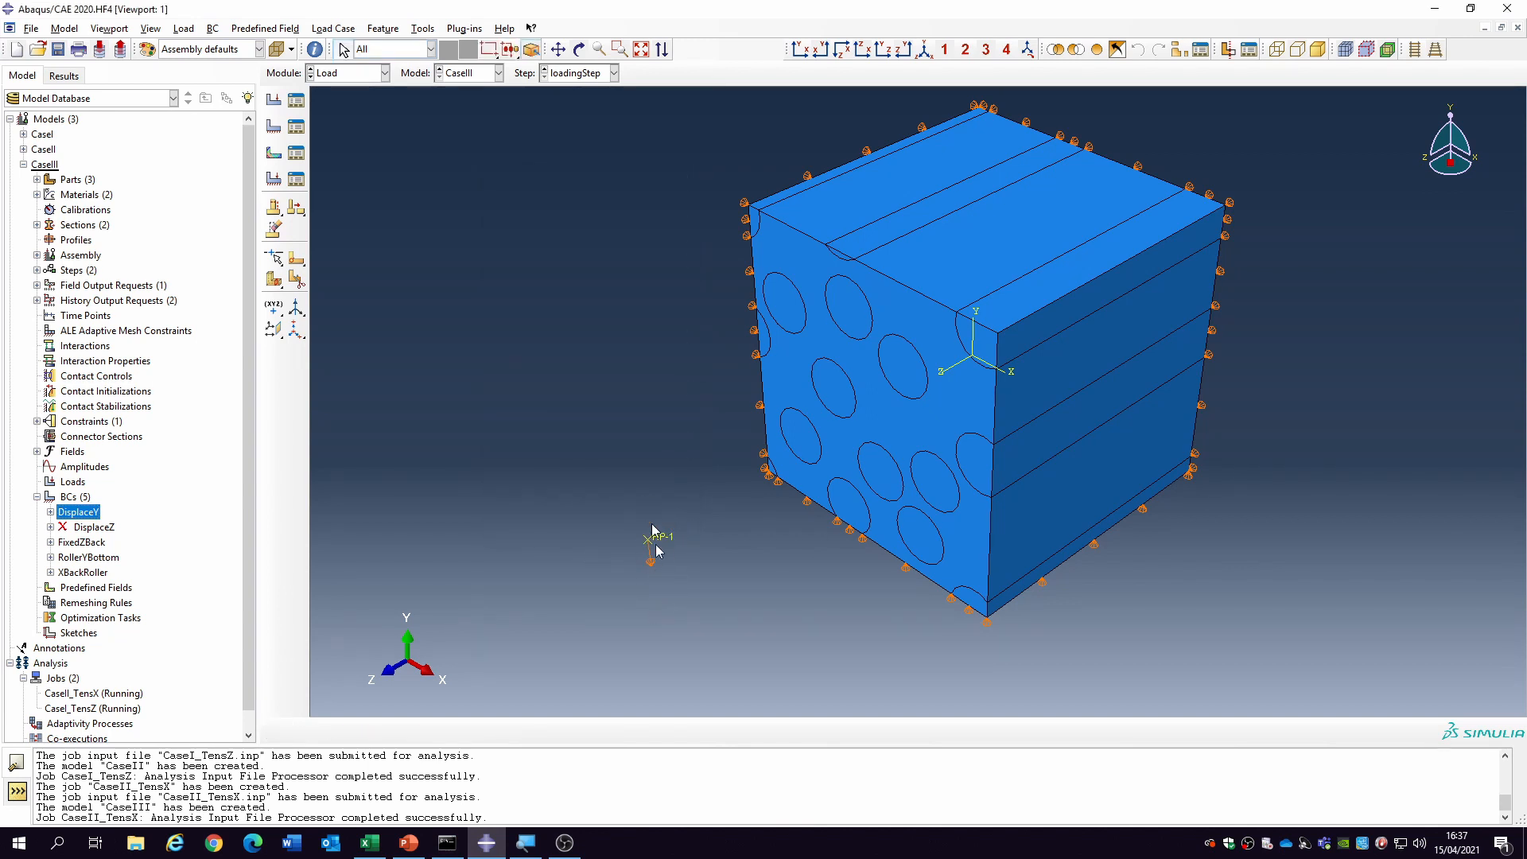
# - Check which regions the FixedZBack, RollerYBottom, XBackRoller and DisplaceY boundary conditions of CaseIII act on
pyautogui.click(70, 543)
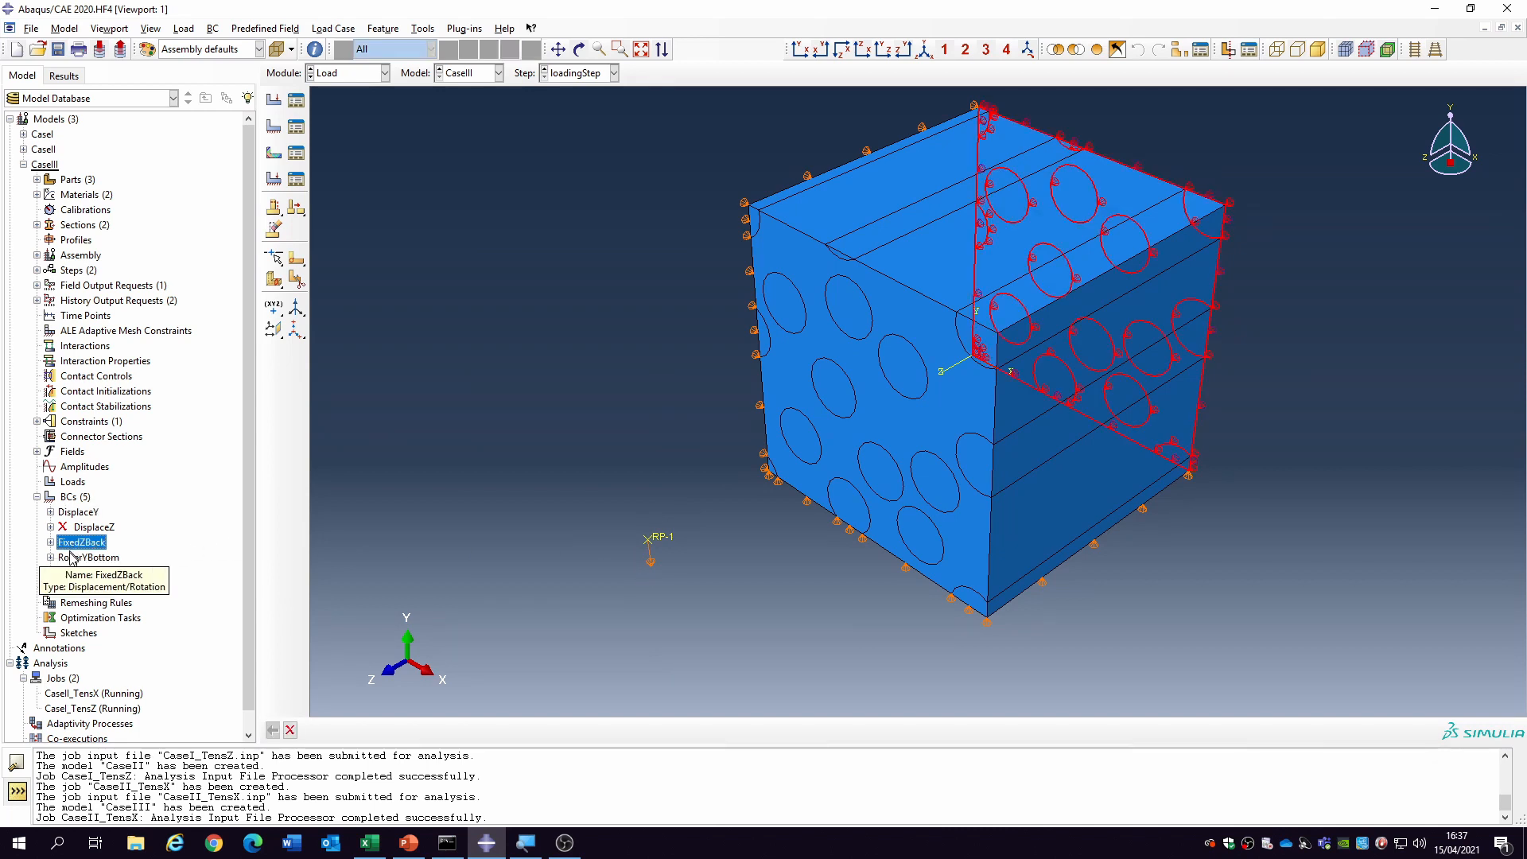
pyautogui.click(77, 559)
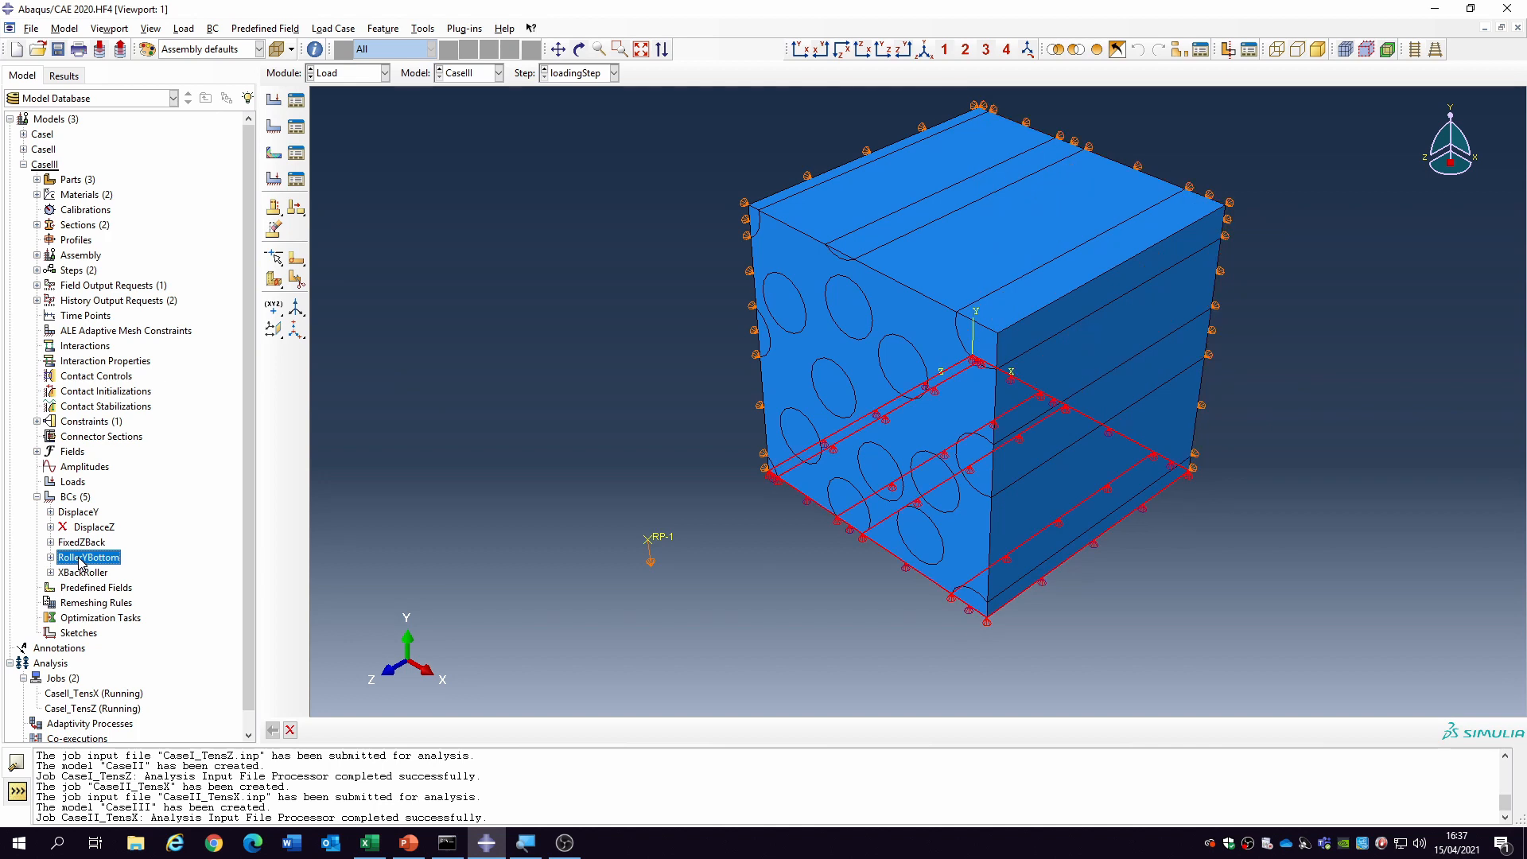
pyautogui.click(96, 573)
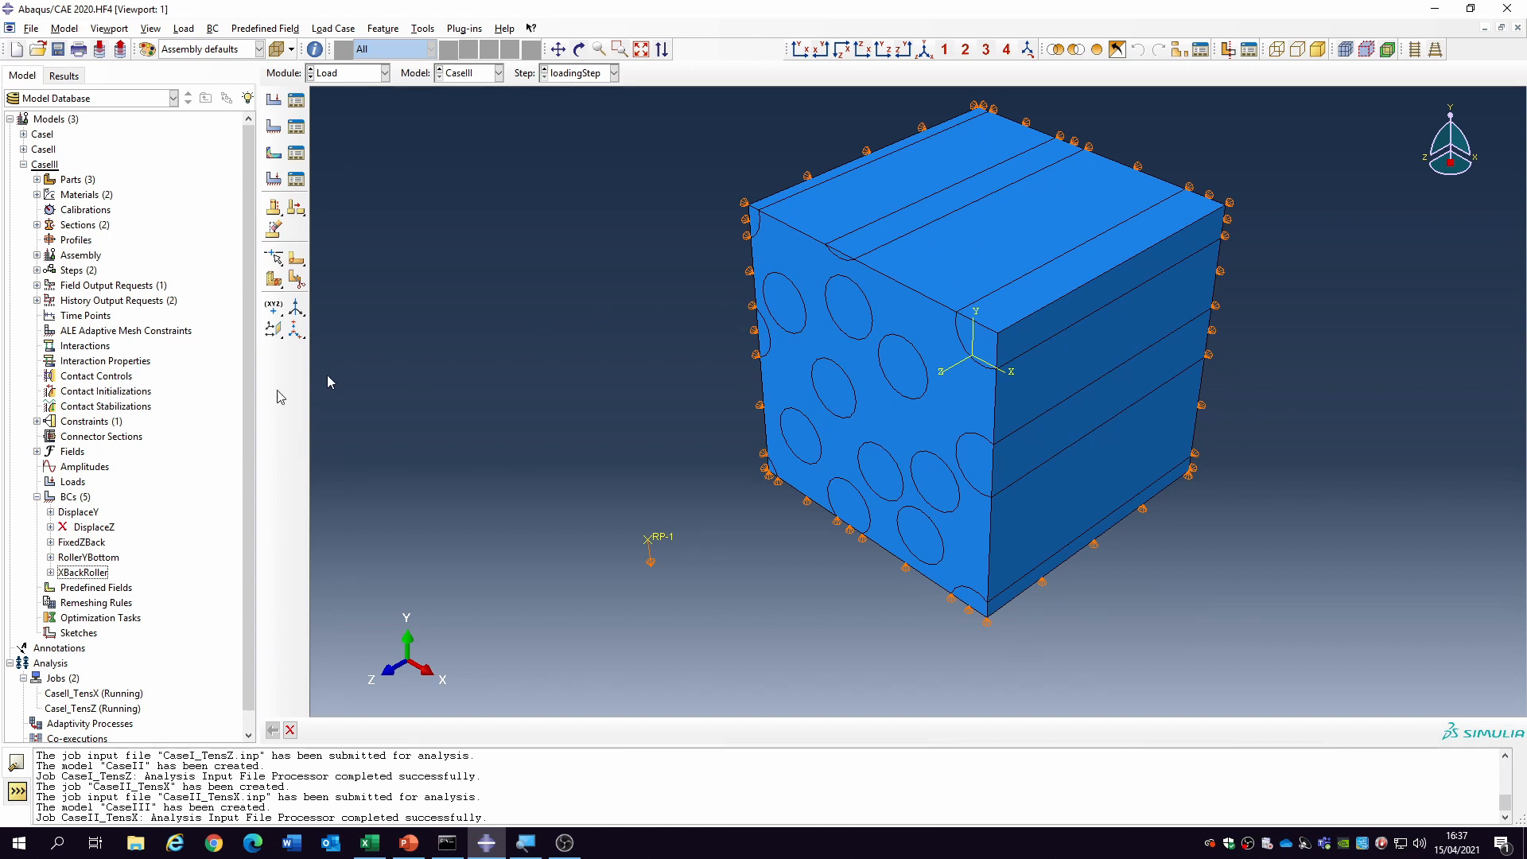
pyautogui.click(78, 517)
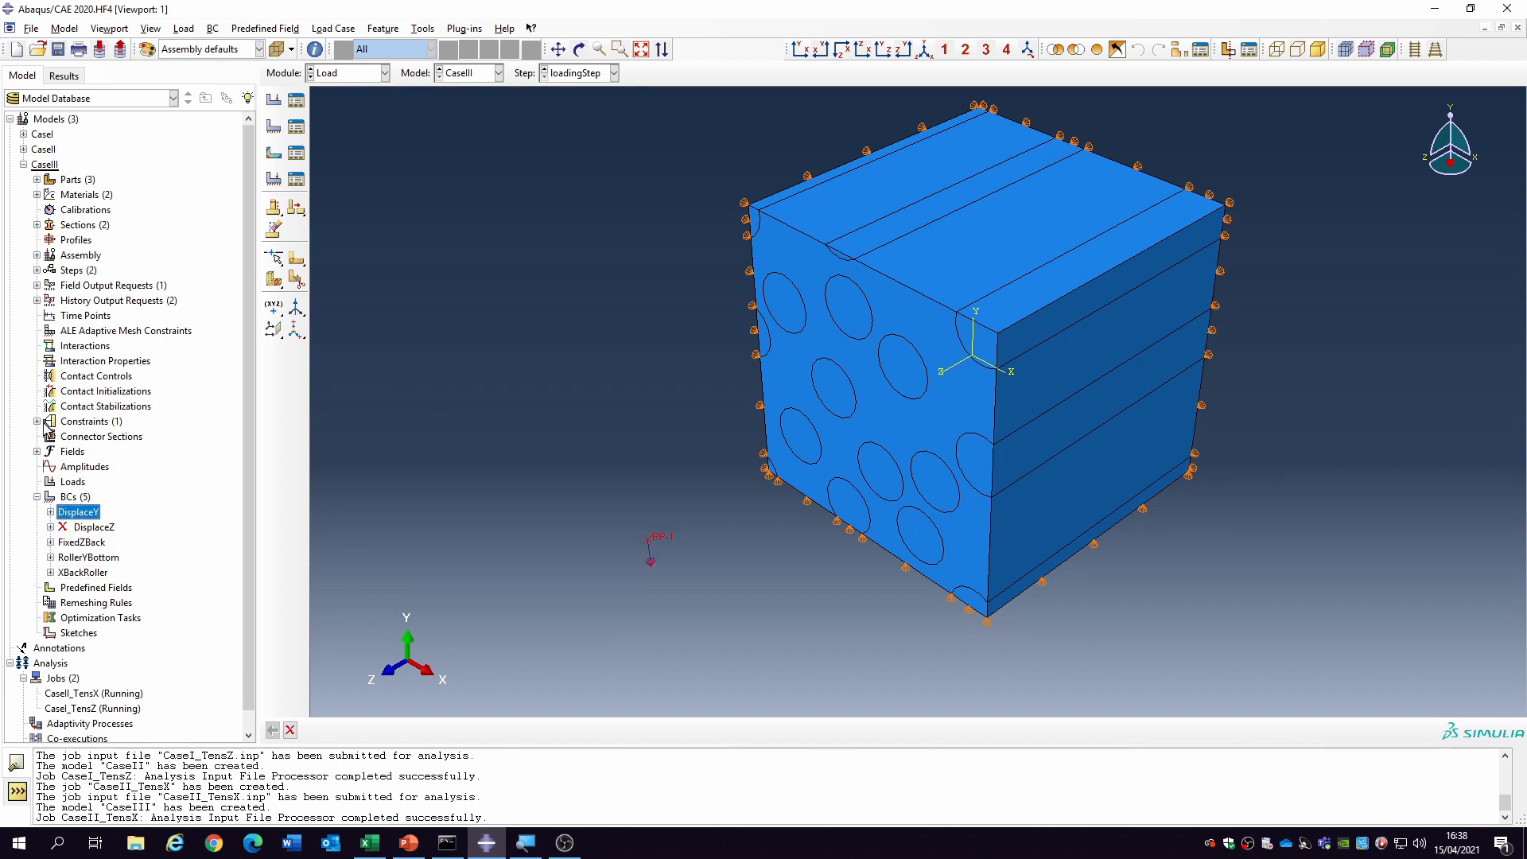
# - Rename CaseIII's XConstraint equation constraint to YConstraint
pyautogui.click(36, 422)
pyautogui.rightClick(74, 443)
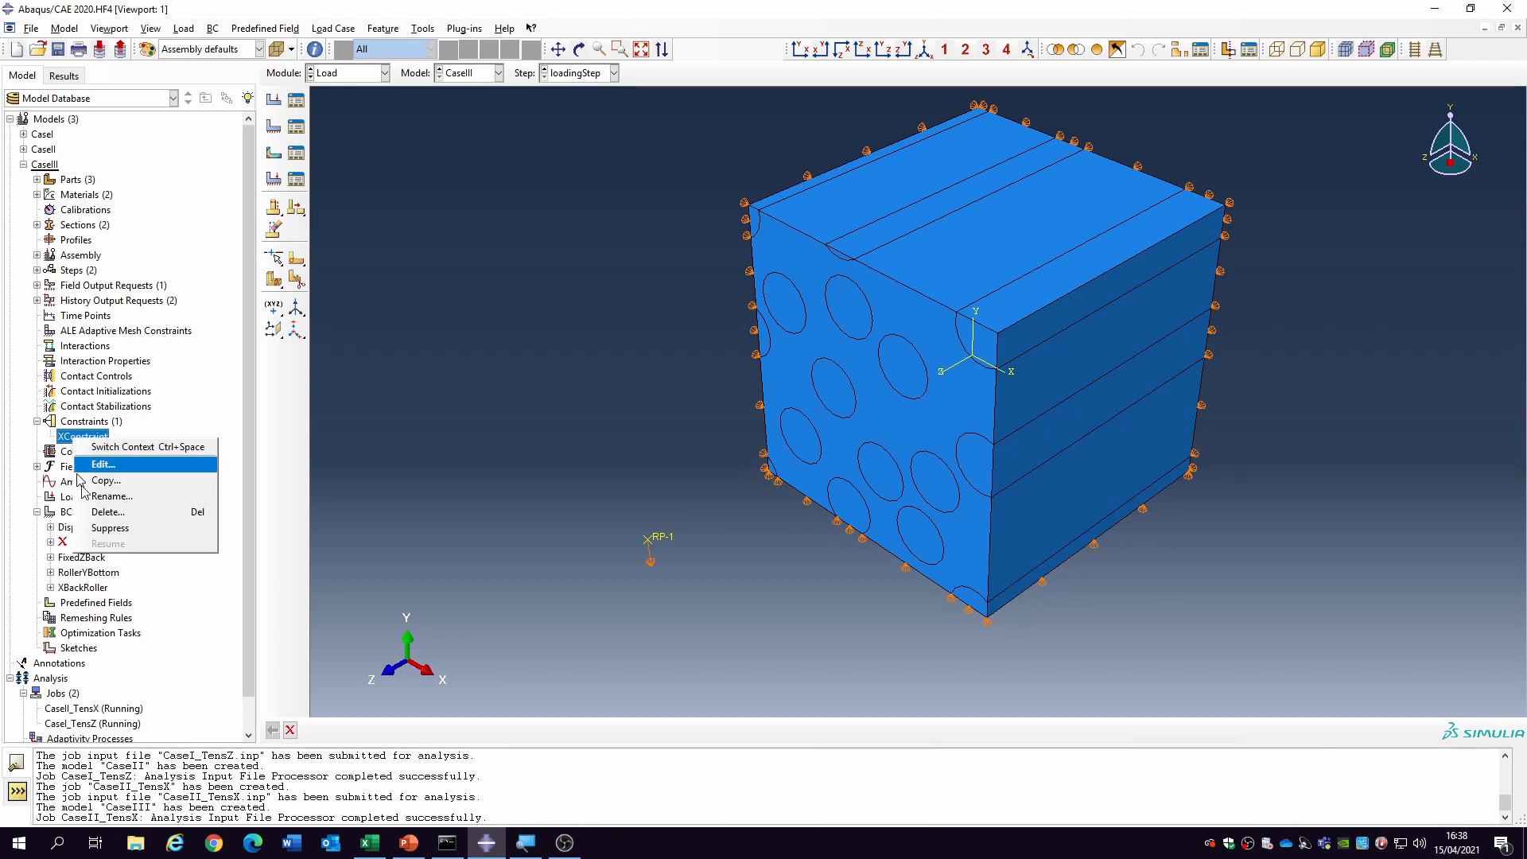
pyautogui.click(108, 496)
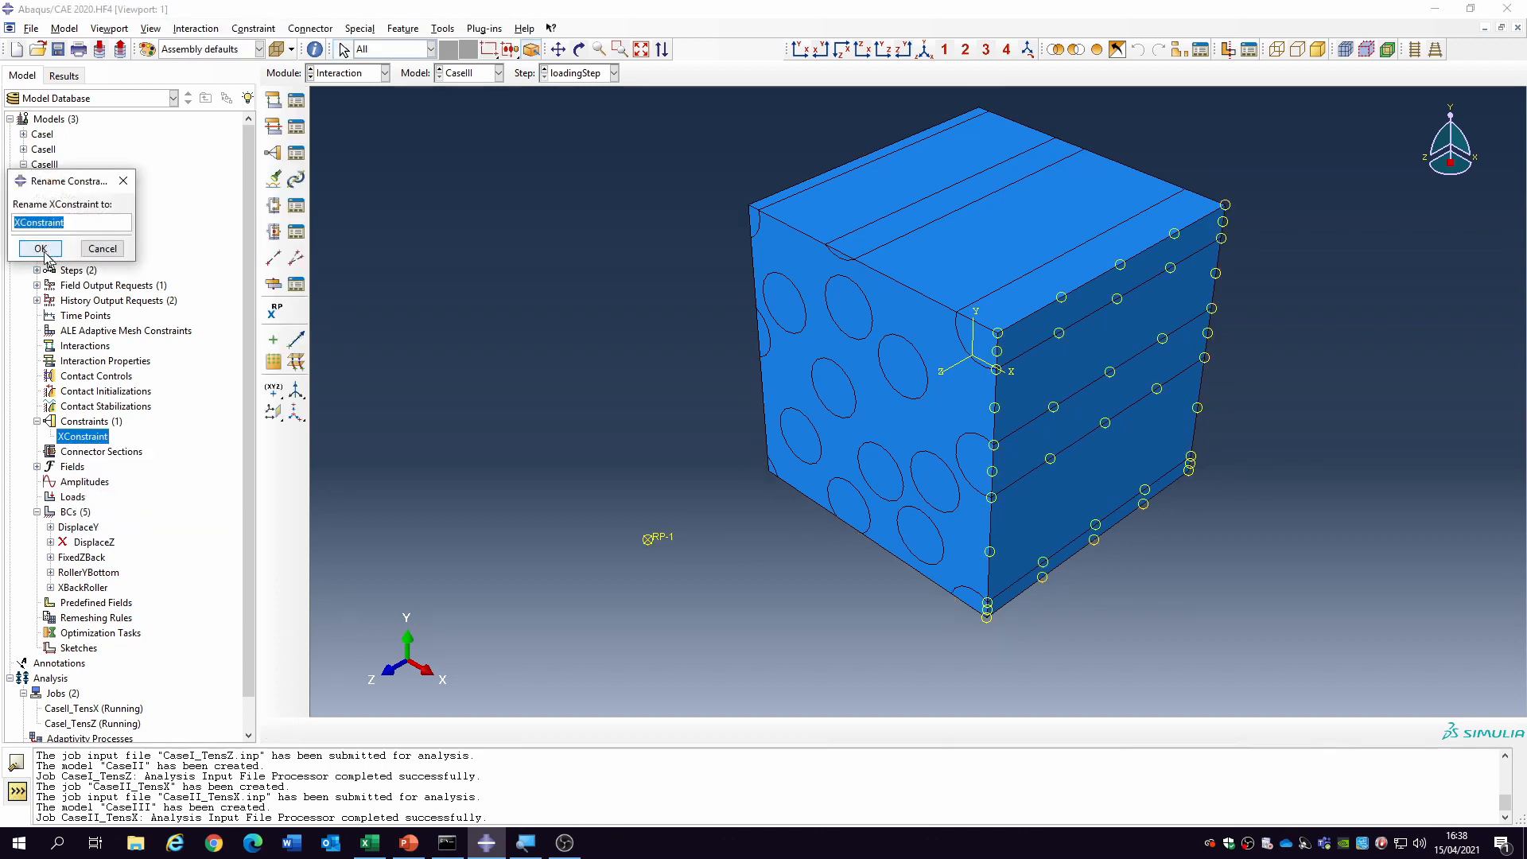
pyautogui.moveTo(21, 221); pyautogui.dragTo(8, 218)
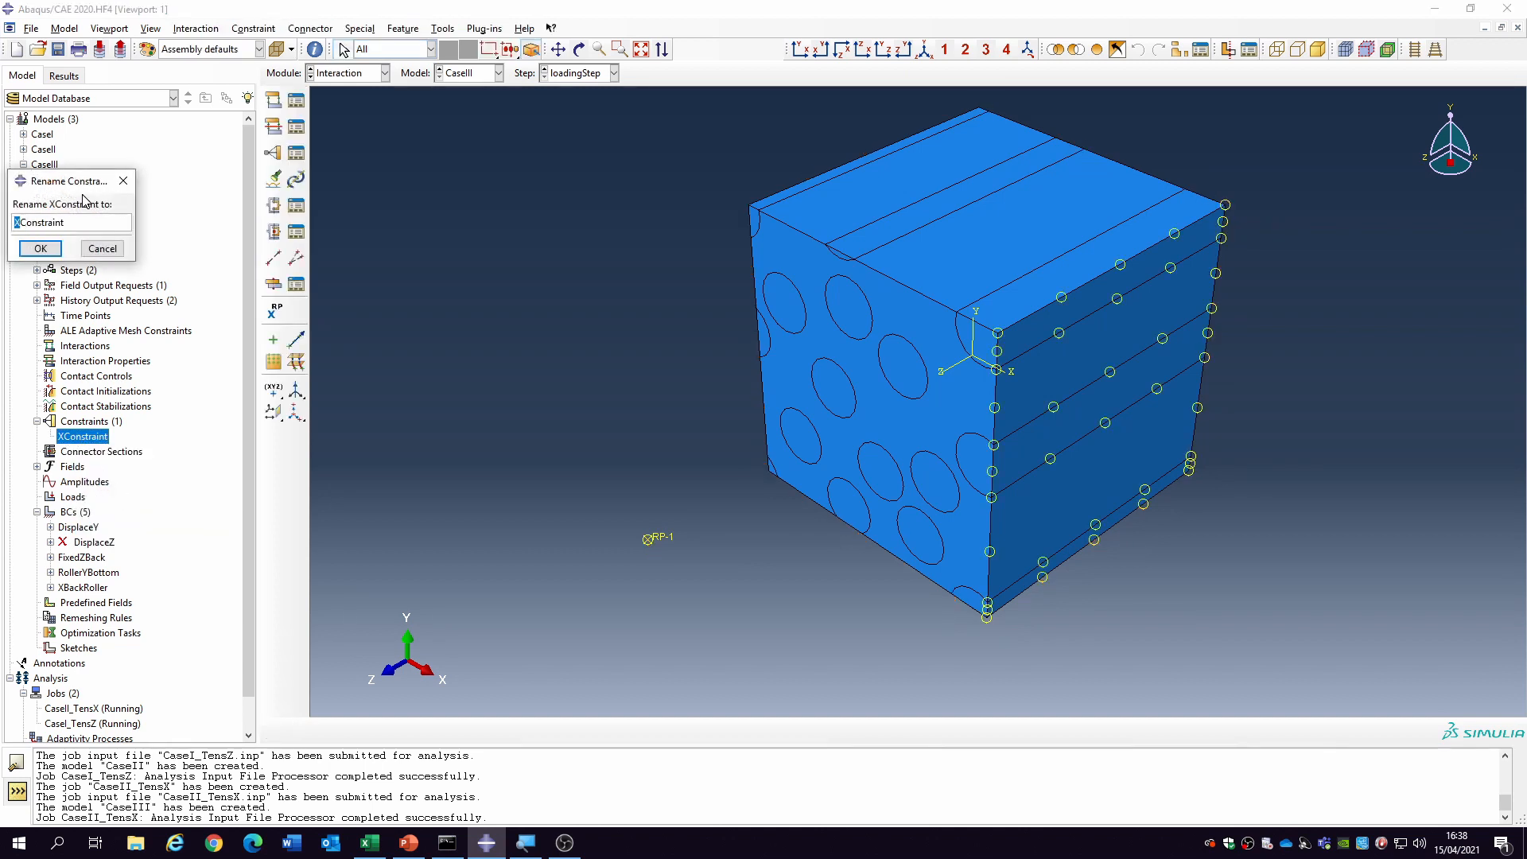
pyautogui.write('Y')
pyautogui.click(41, 249)
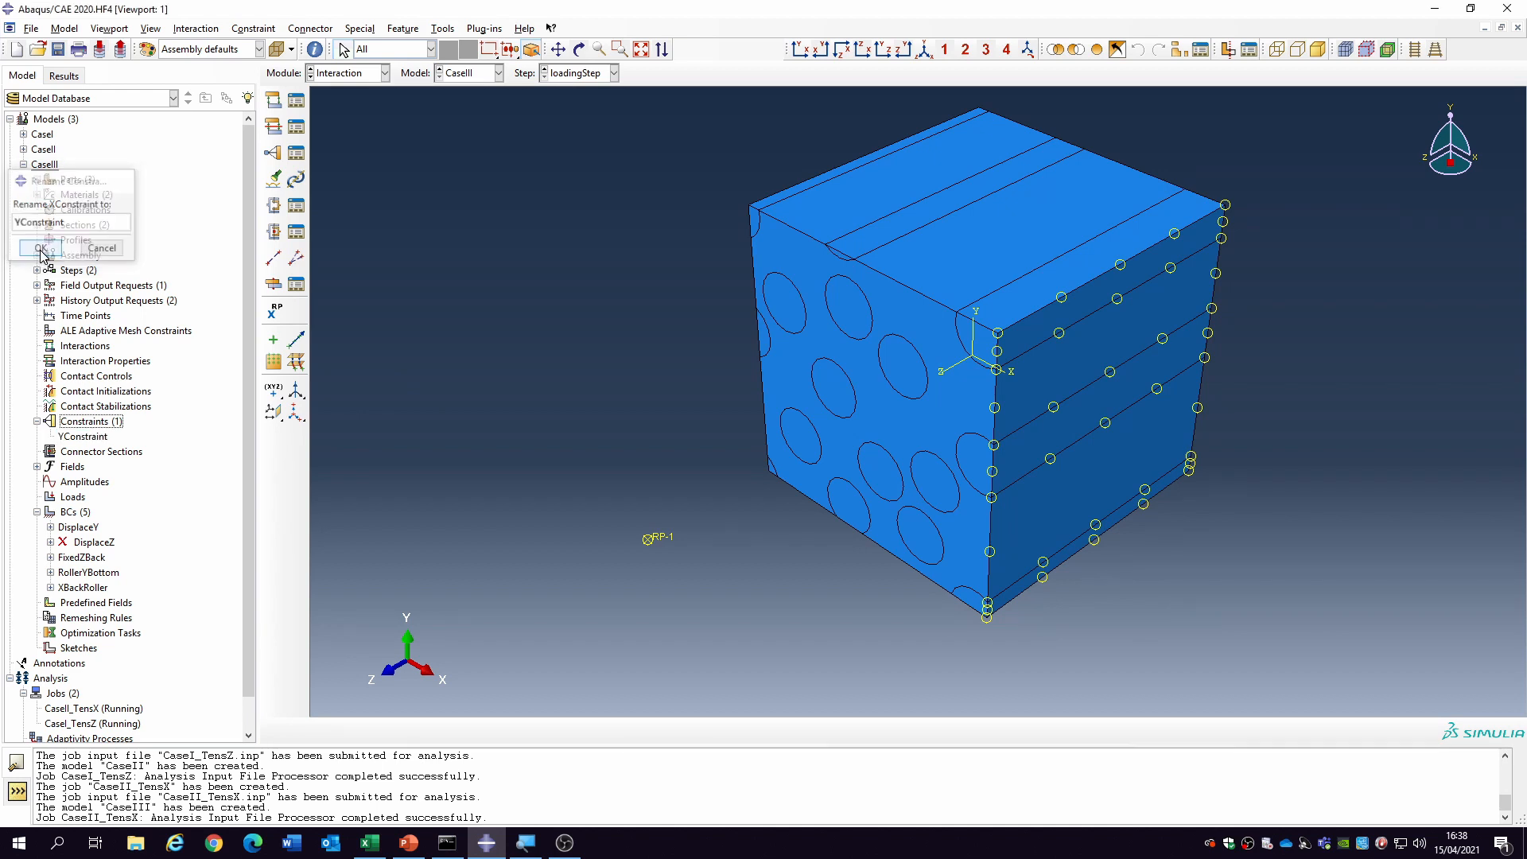
# - Edit the YConstraint equation to tie the UDComposite-1.YTop set to RPSet, using degree of freedom 2 for both terms
pyautogui.doubleClick(82, 434)
pyautogui.click(212, 254)
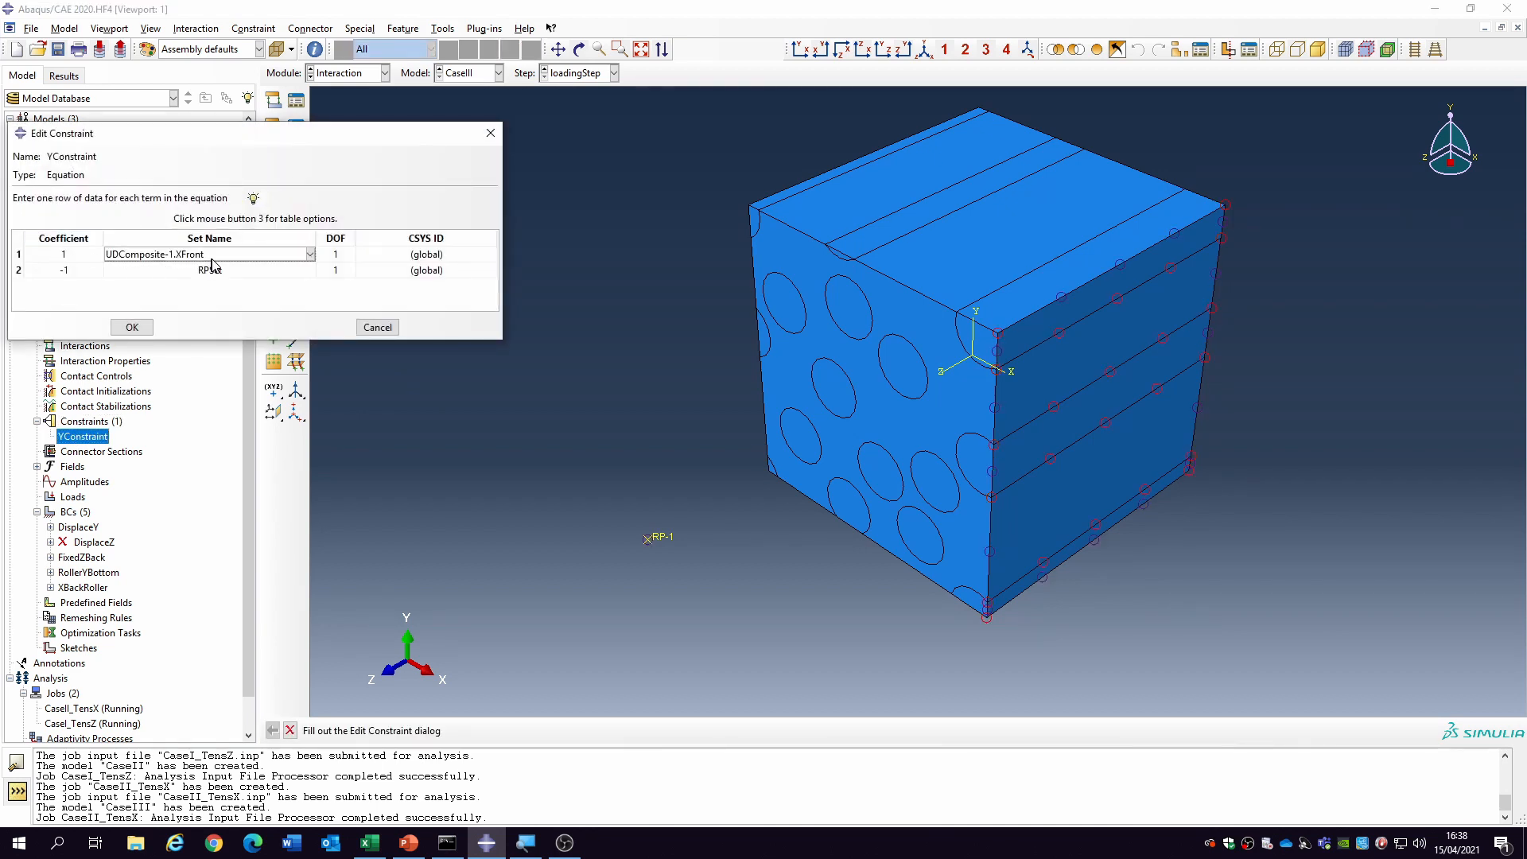
pyautogui.click(310, 254)
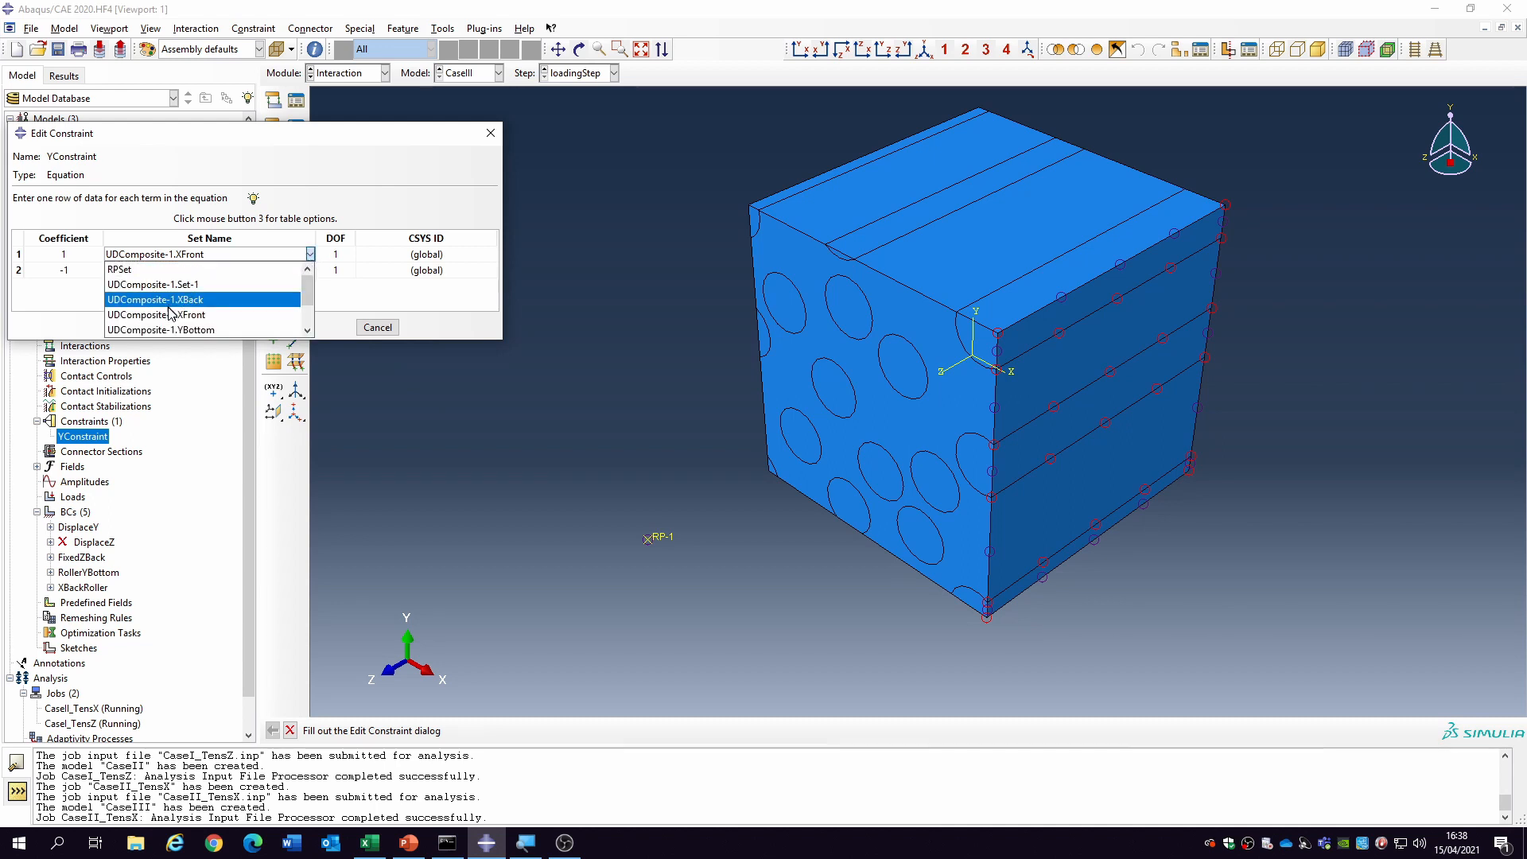
pyautogui.scroll(-1, 197, 318)
pyautogui.click(205, 300)
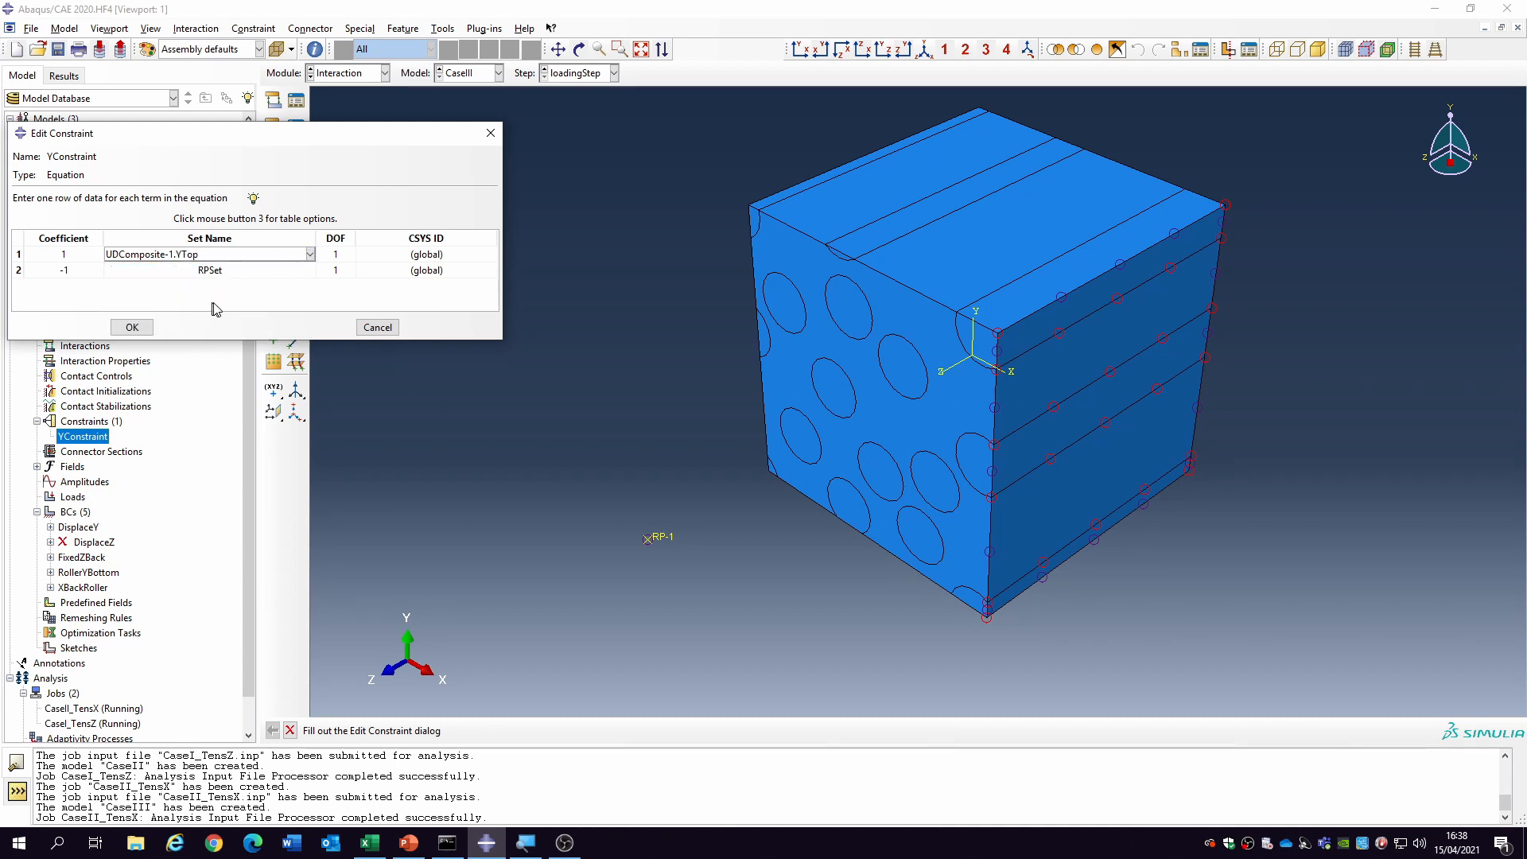
pyautogui.click(337, 255)
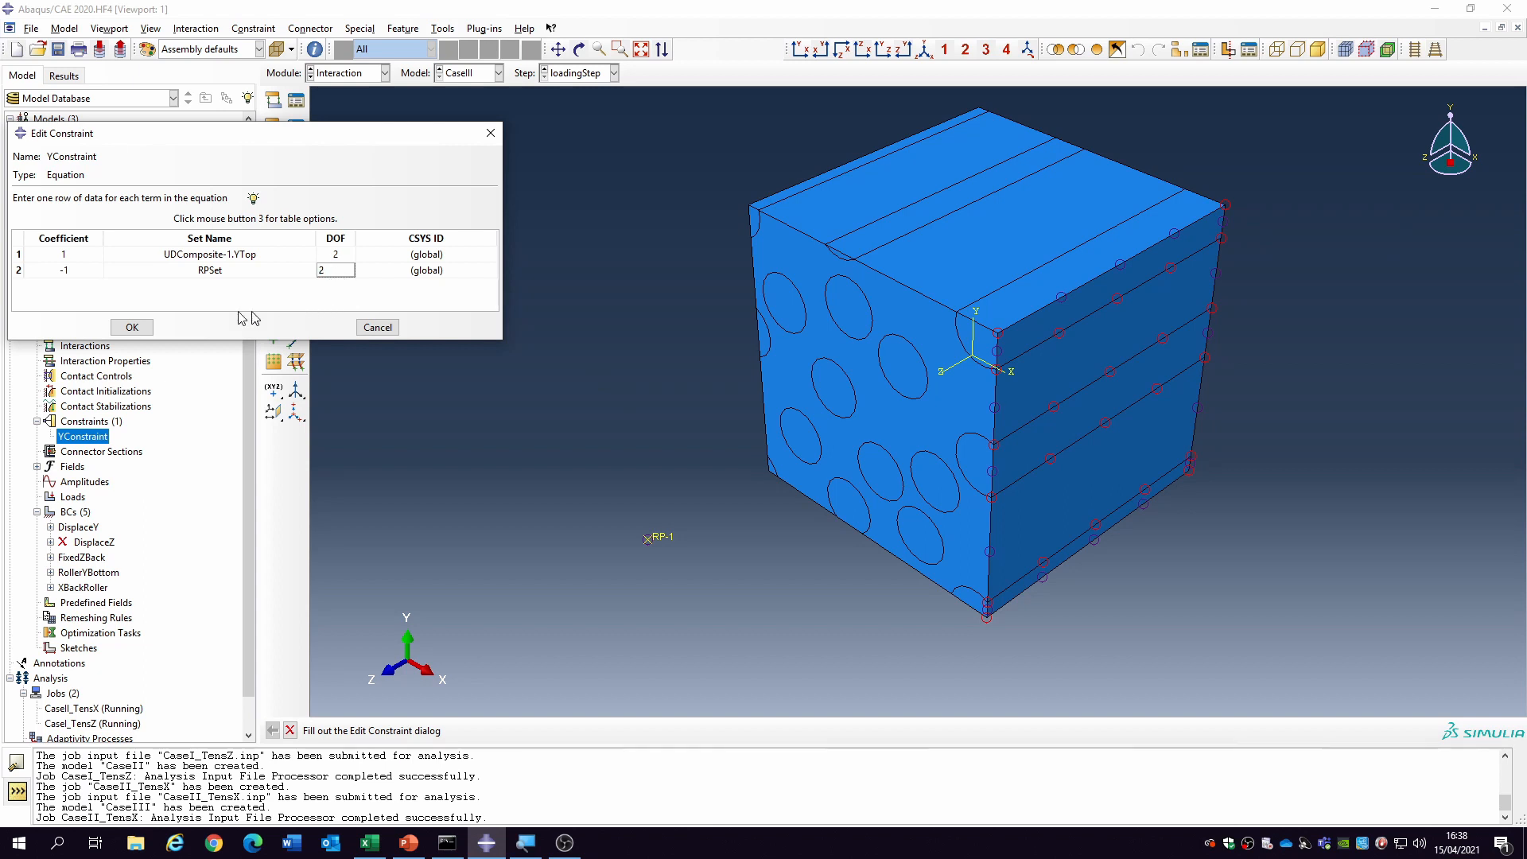
# - Accept the YConstraint equation in CaseIII linking UDComposite-1.YTop and RPSet in DOF 2
pyautogui.click(134, 327)
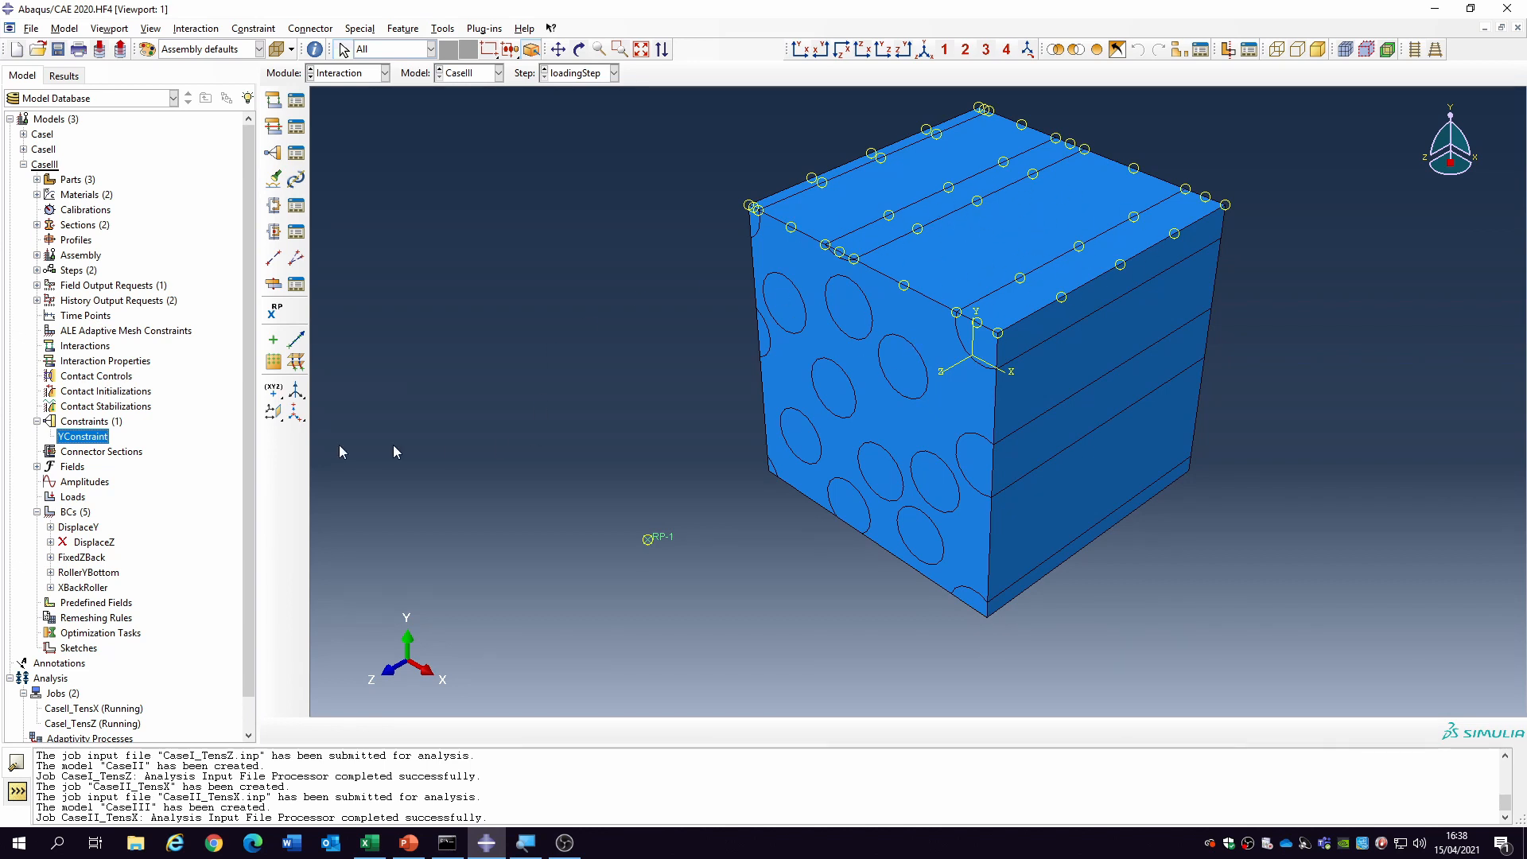
# - Create a full-analysis job named CaseIII_CompY from the CaseIII model and submit it
pyautogui.scroll(-2, 203, 537)
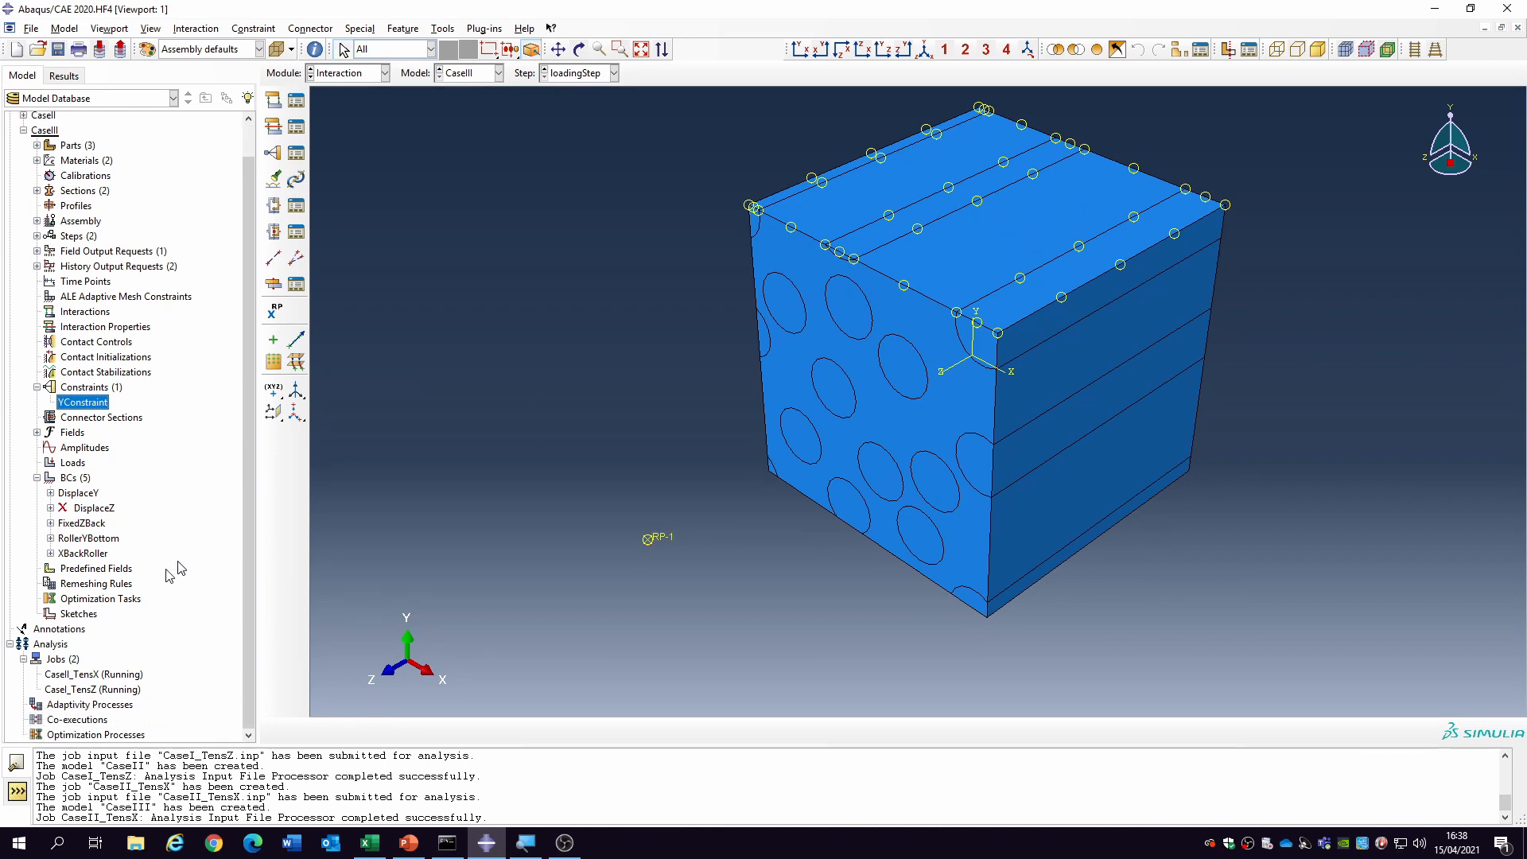
pyautogui.doubleClick(63, 659)
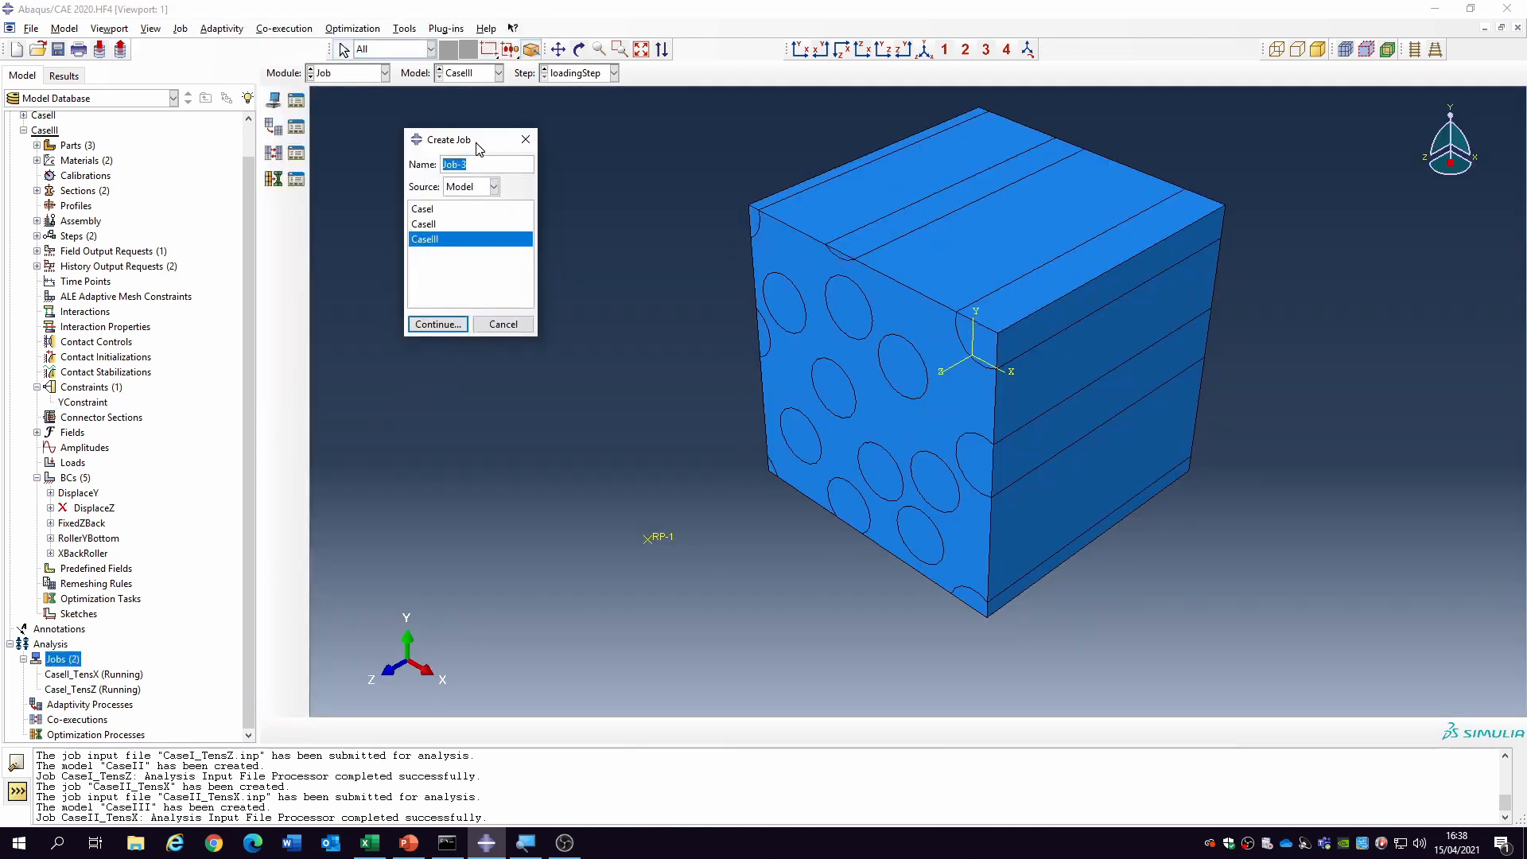
pyautogui.write('CaseIII_CompY')
pyautogui.click(437, 323)
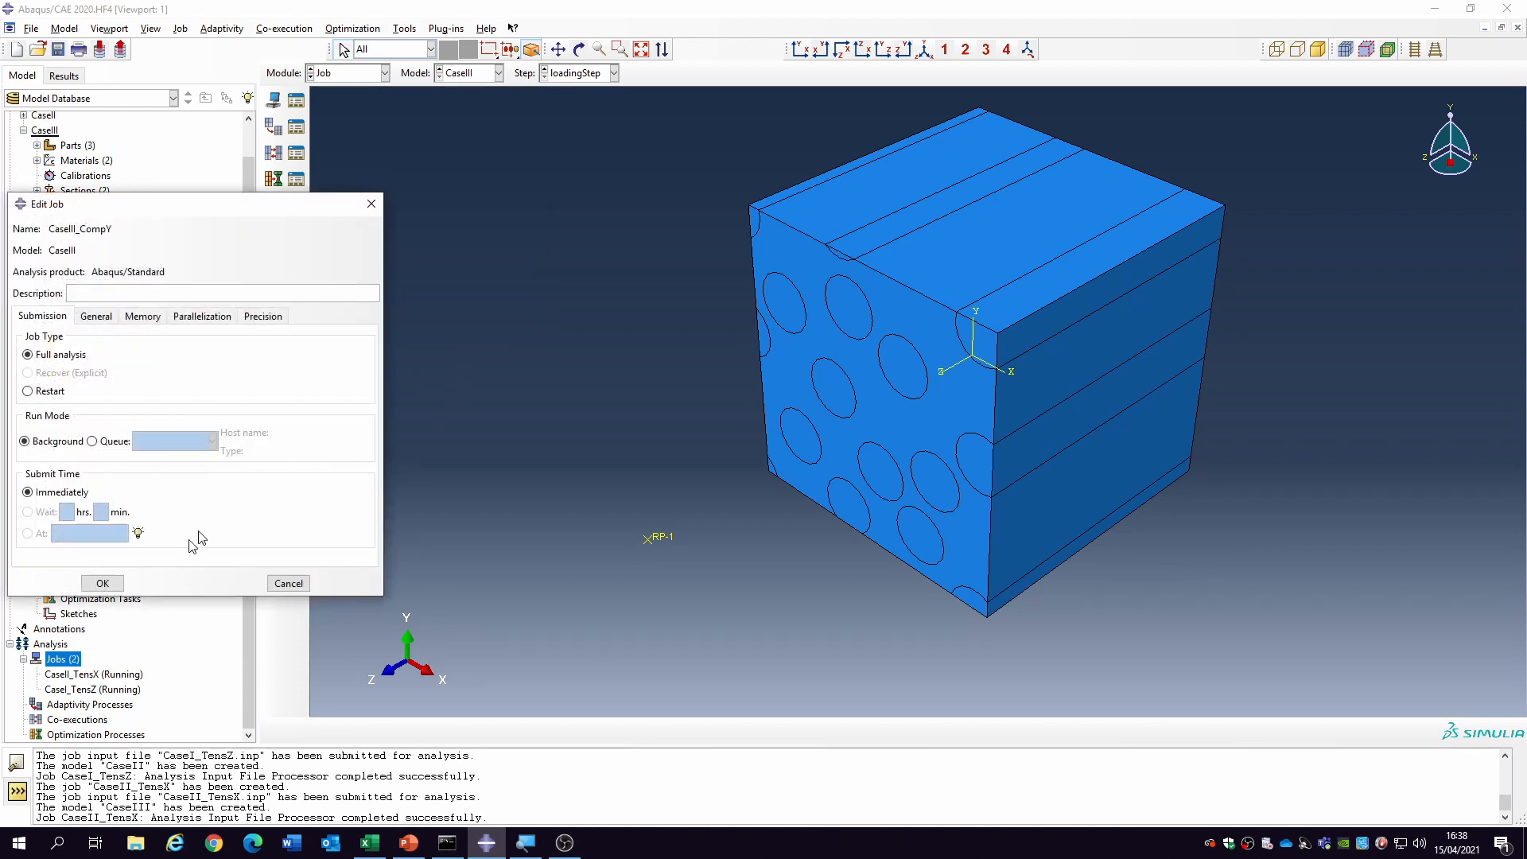
pyautogui.click(100, 584)
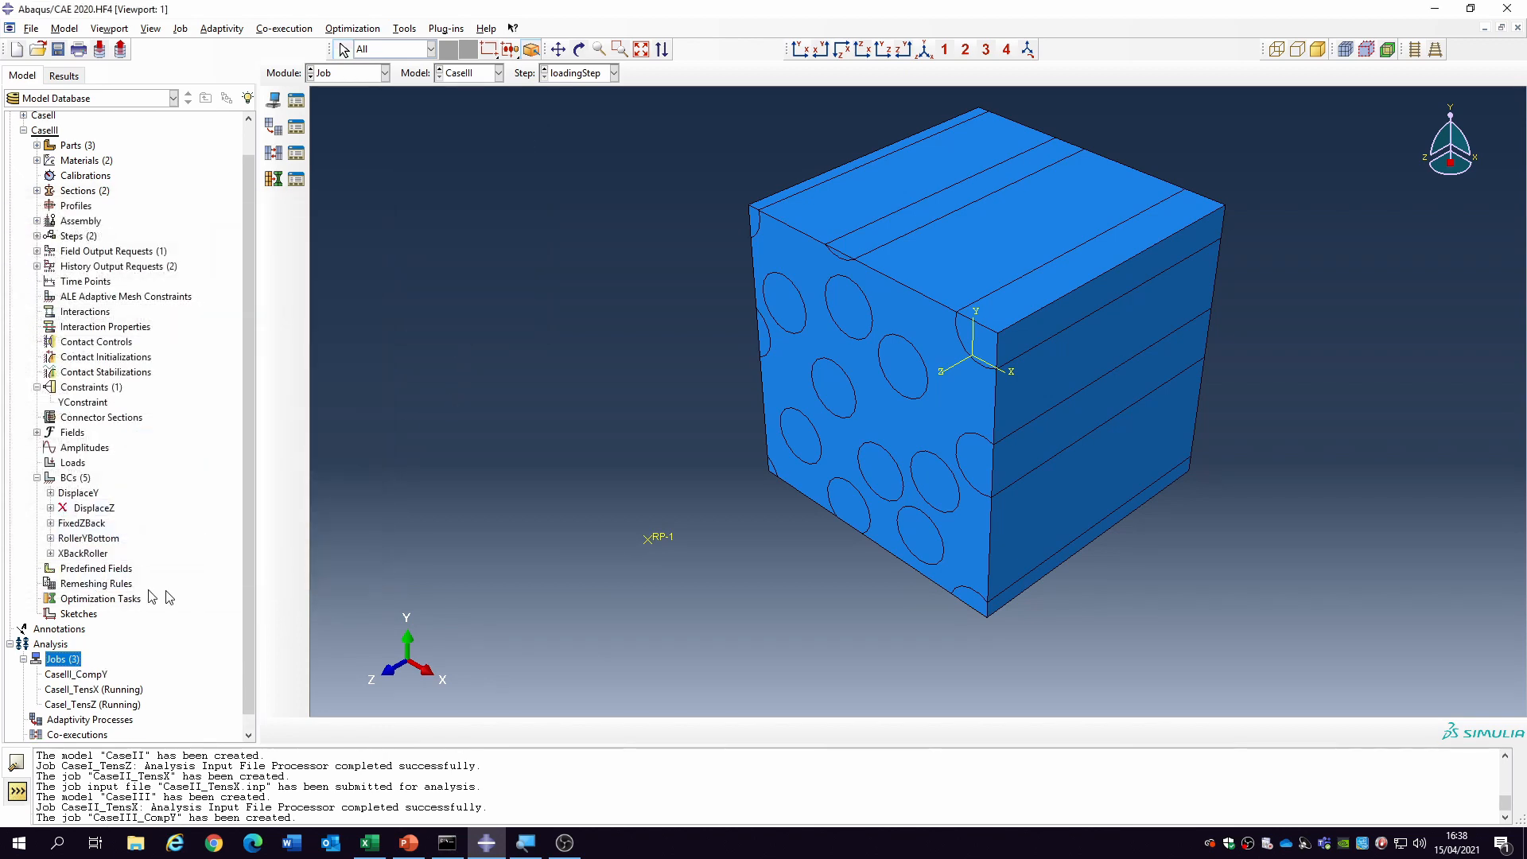
pyautogui.rightClick(96, 680)
pyautogui.click(157, 743)
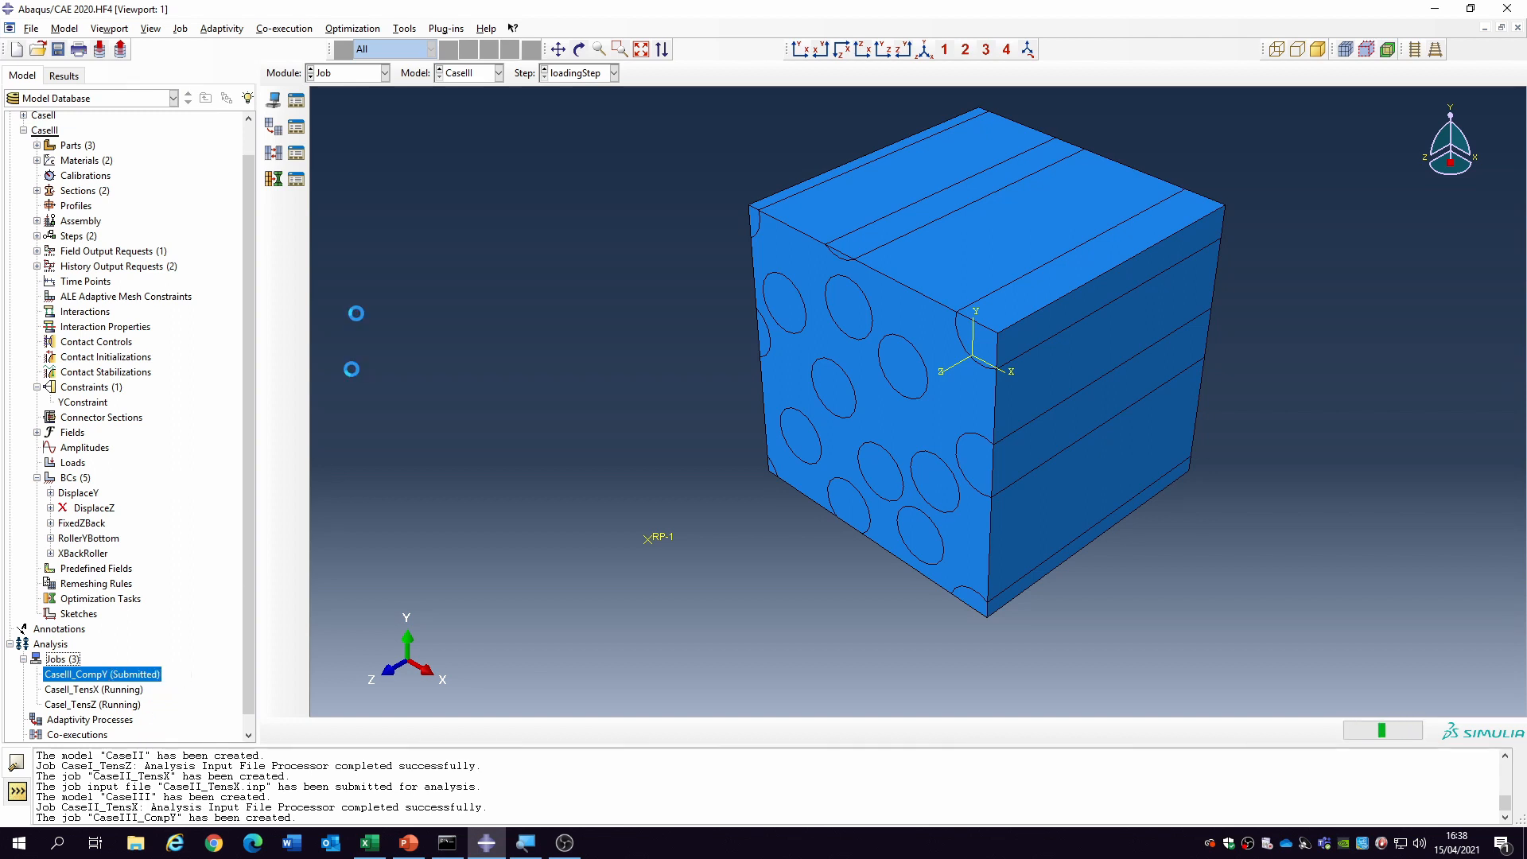
# - Copy the CaseIII model to a new model named CaseIV
pyautogui.click(24, 131)
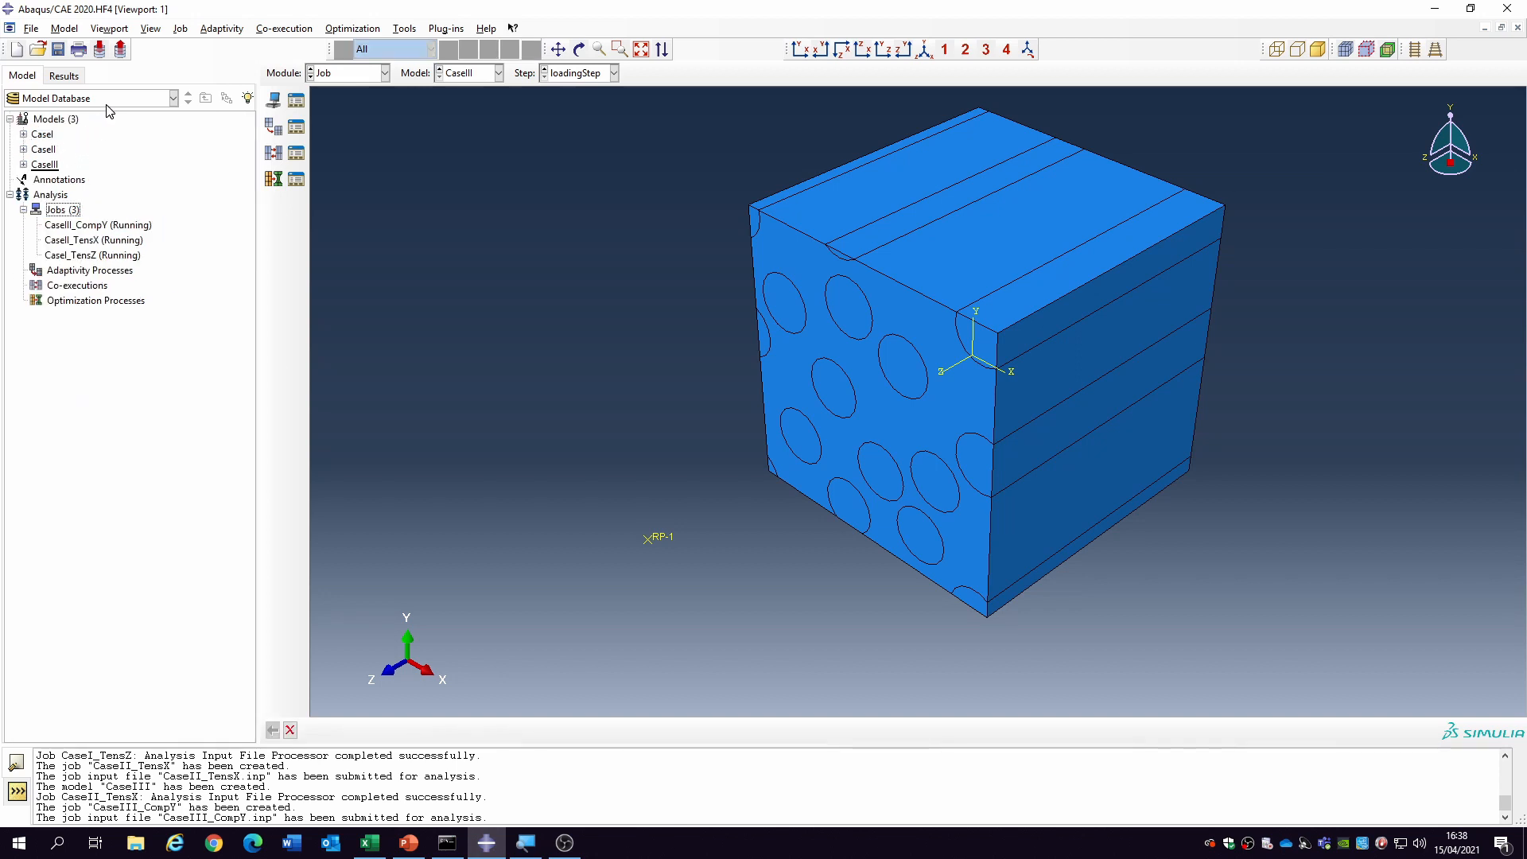
pyautogui.rightClick(48, 167)
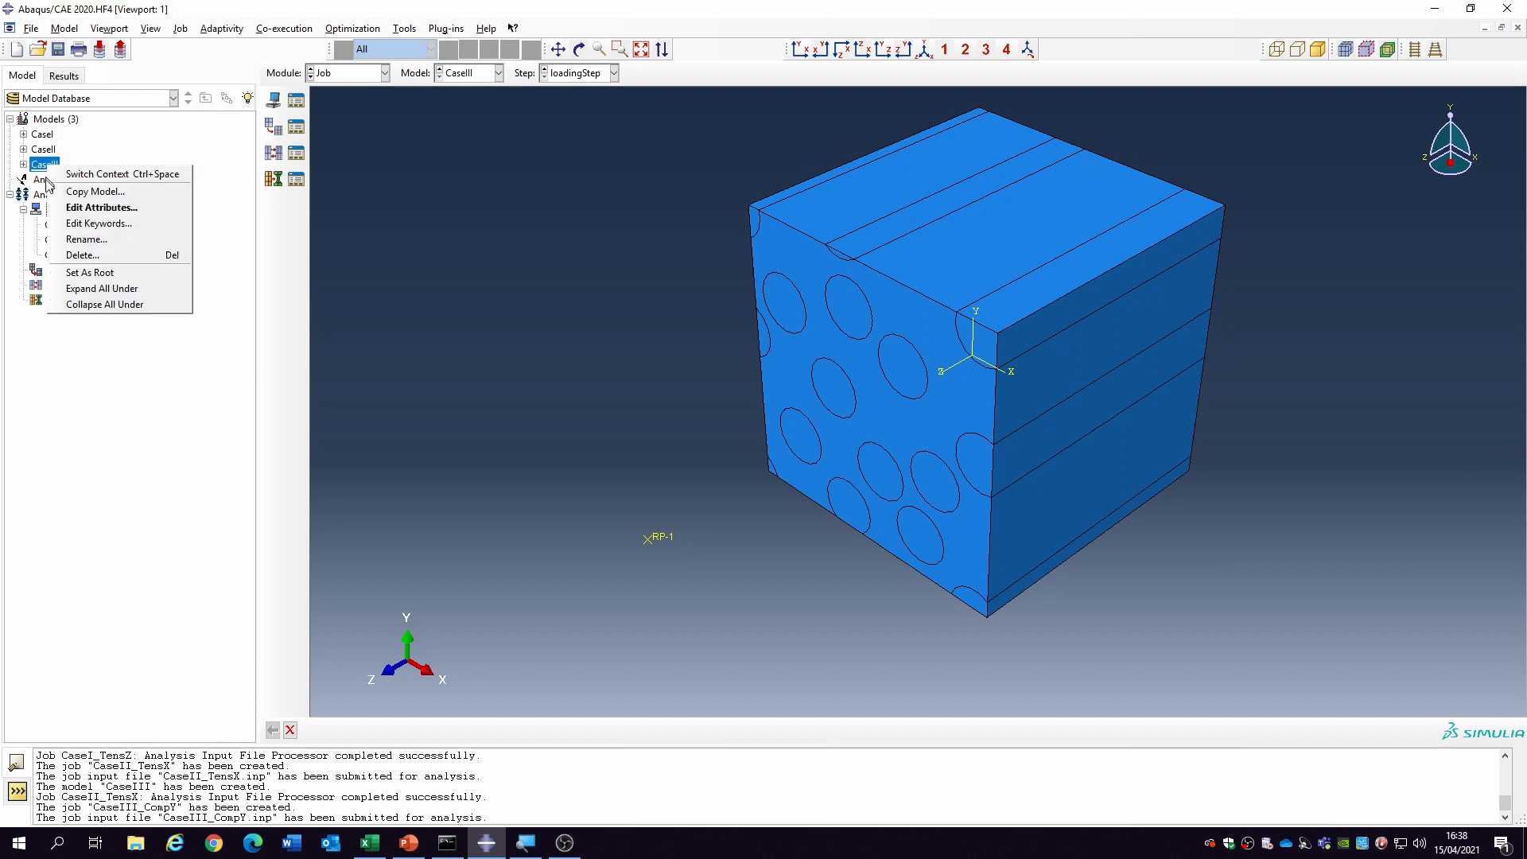
pyautogui.click(97, 191)
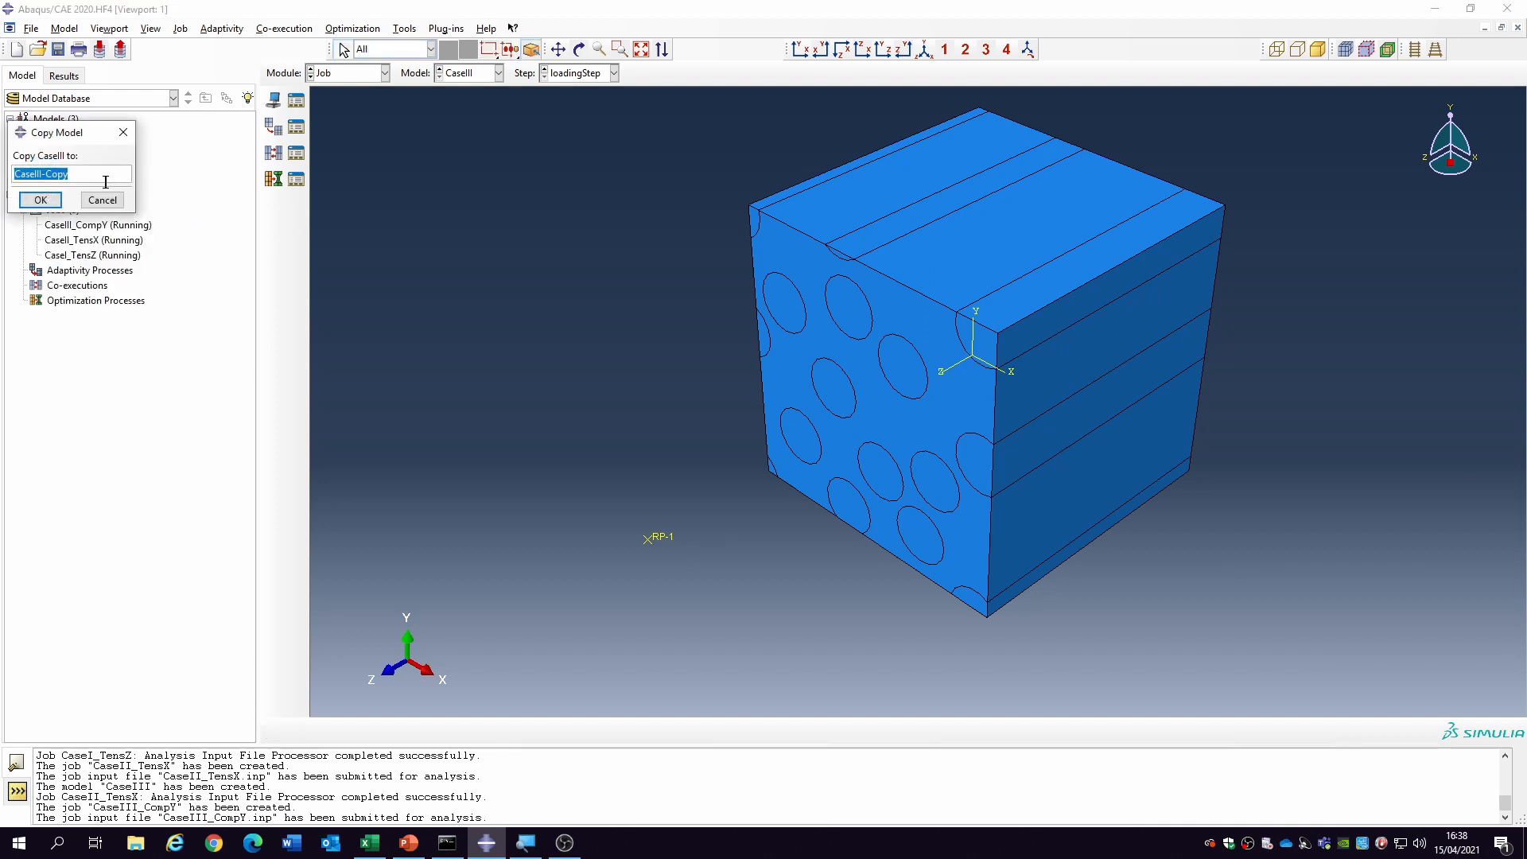
pyautogui.write('CAseIV')
pyautogui.press('Return')
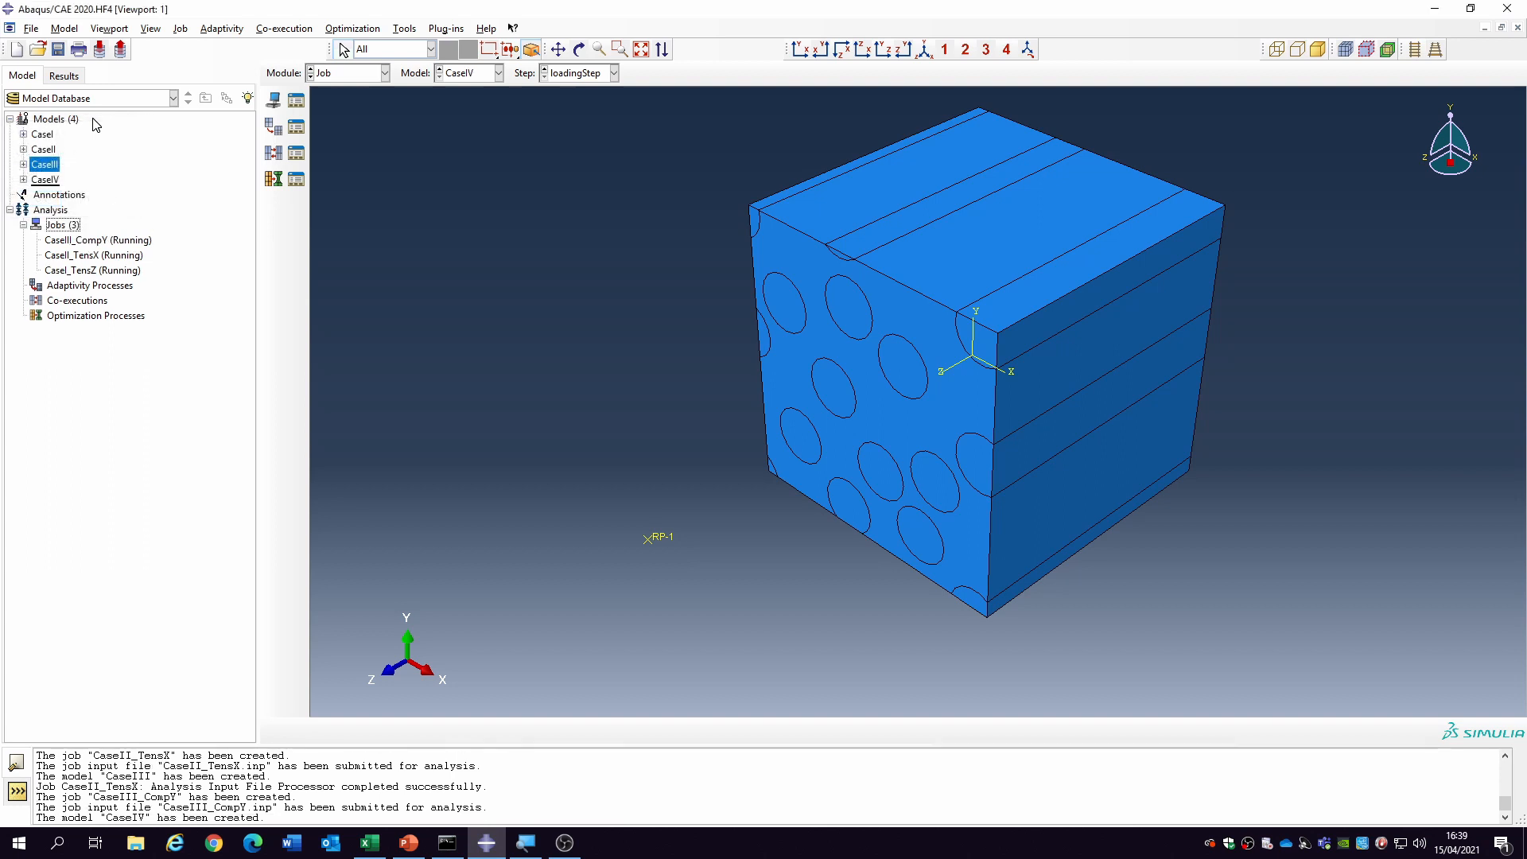
# - Set the U2 displacement of the DisplaceY boundary condition in CaseIV to 10
pyautogui.click(24, 179)
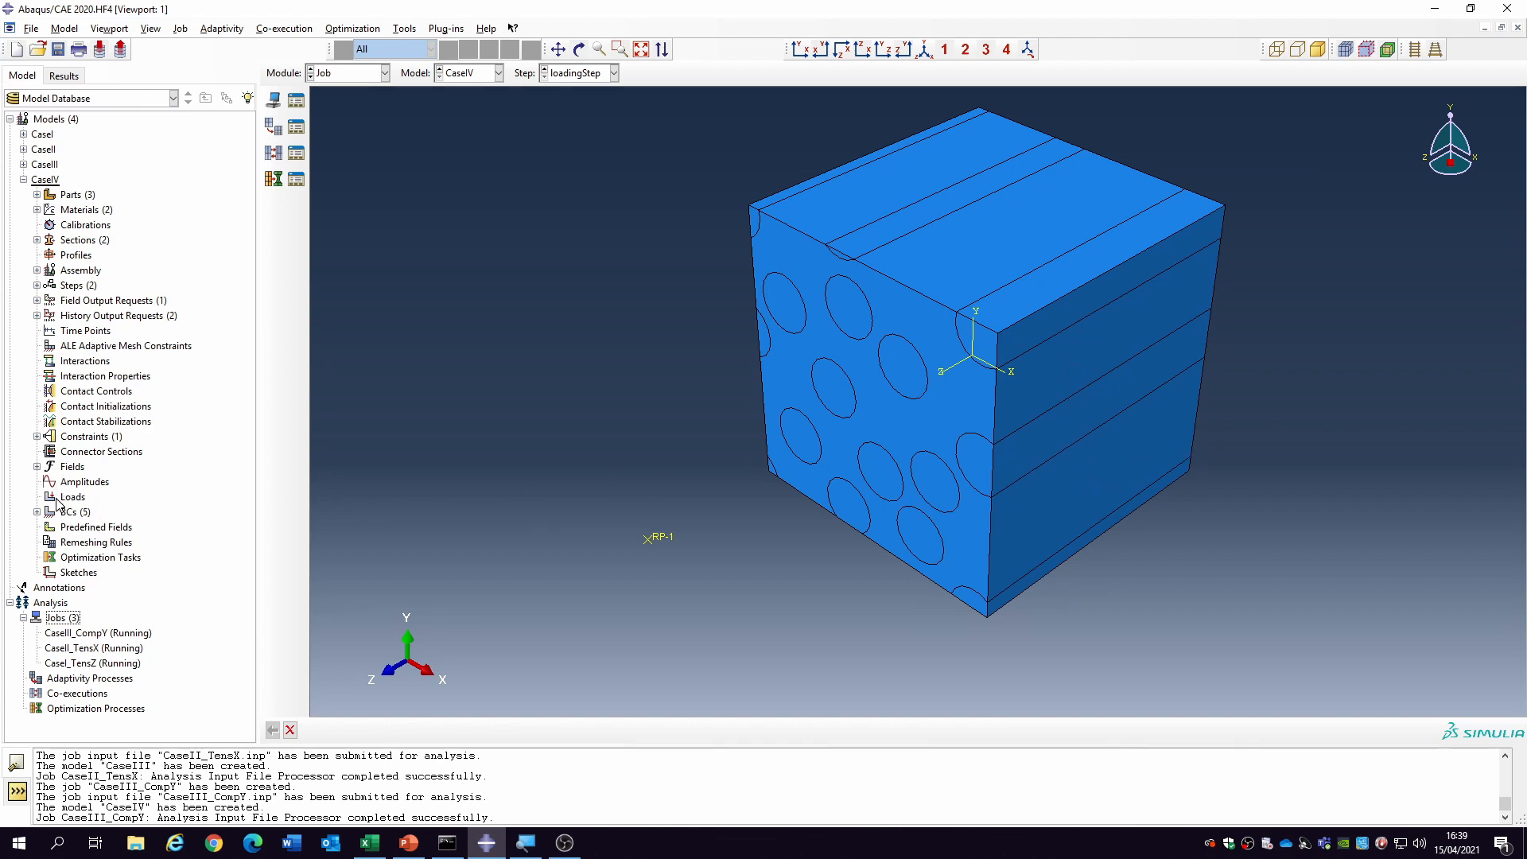
pyautogui.click(36, 512)
pyautogui.click(84, 528)
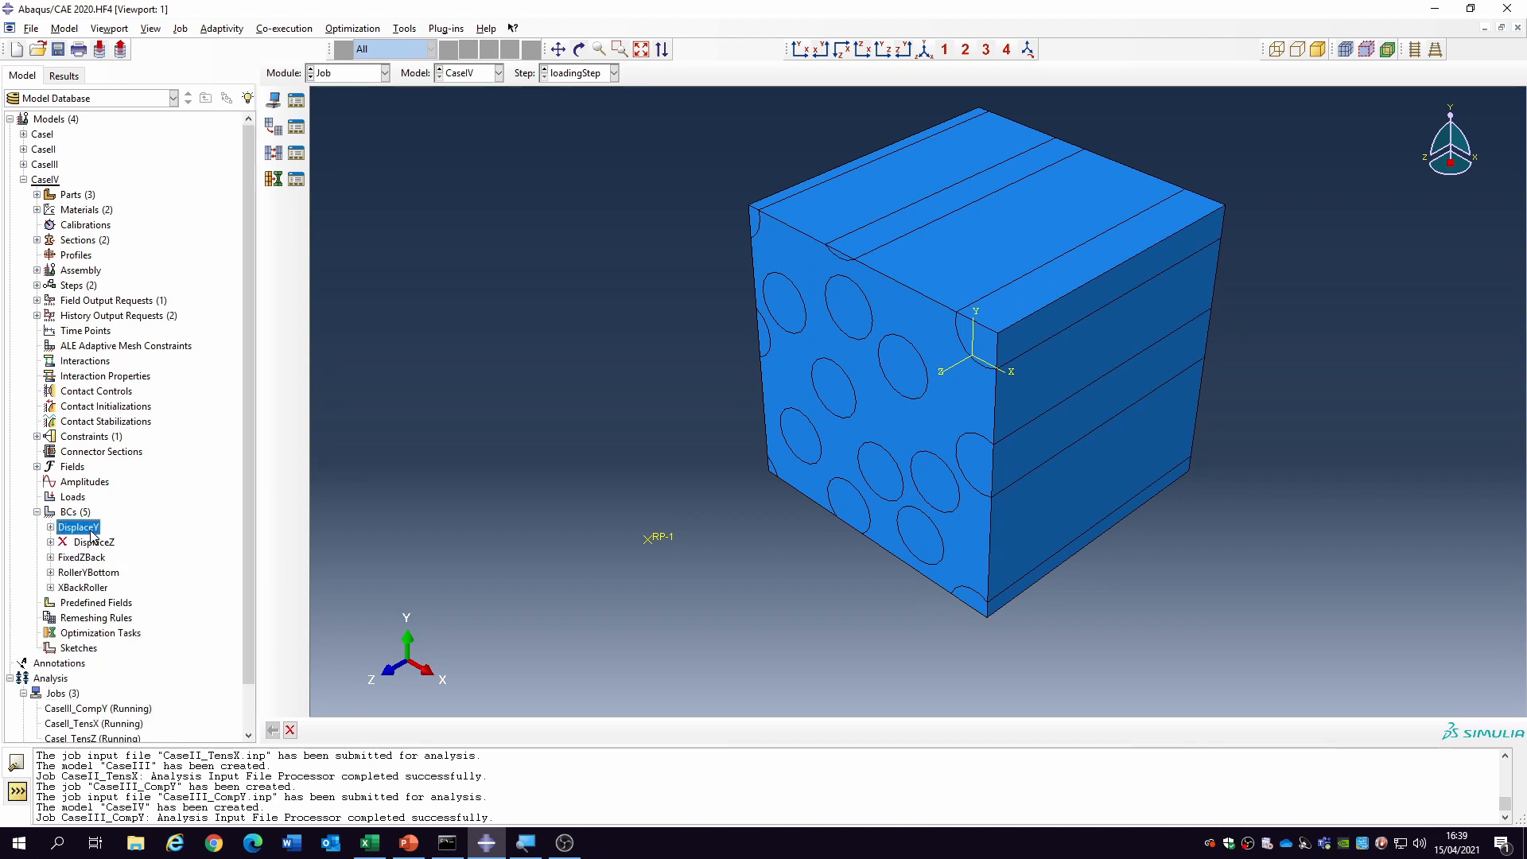
pyautogui.doubleClick(85, 528)
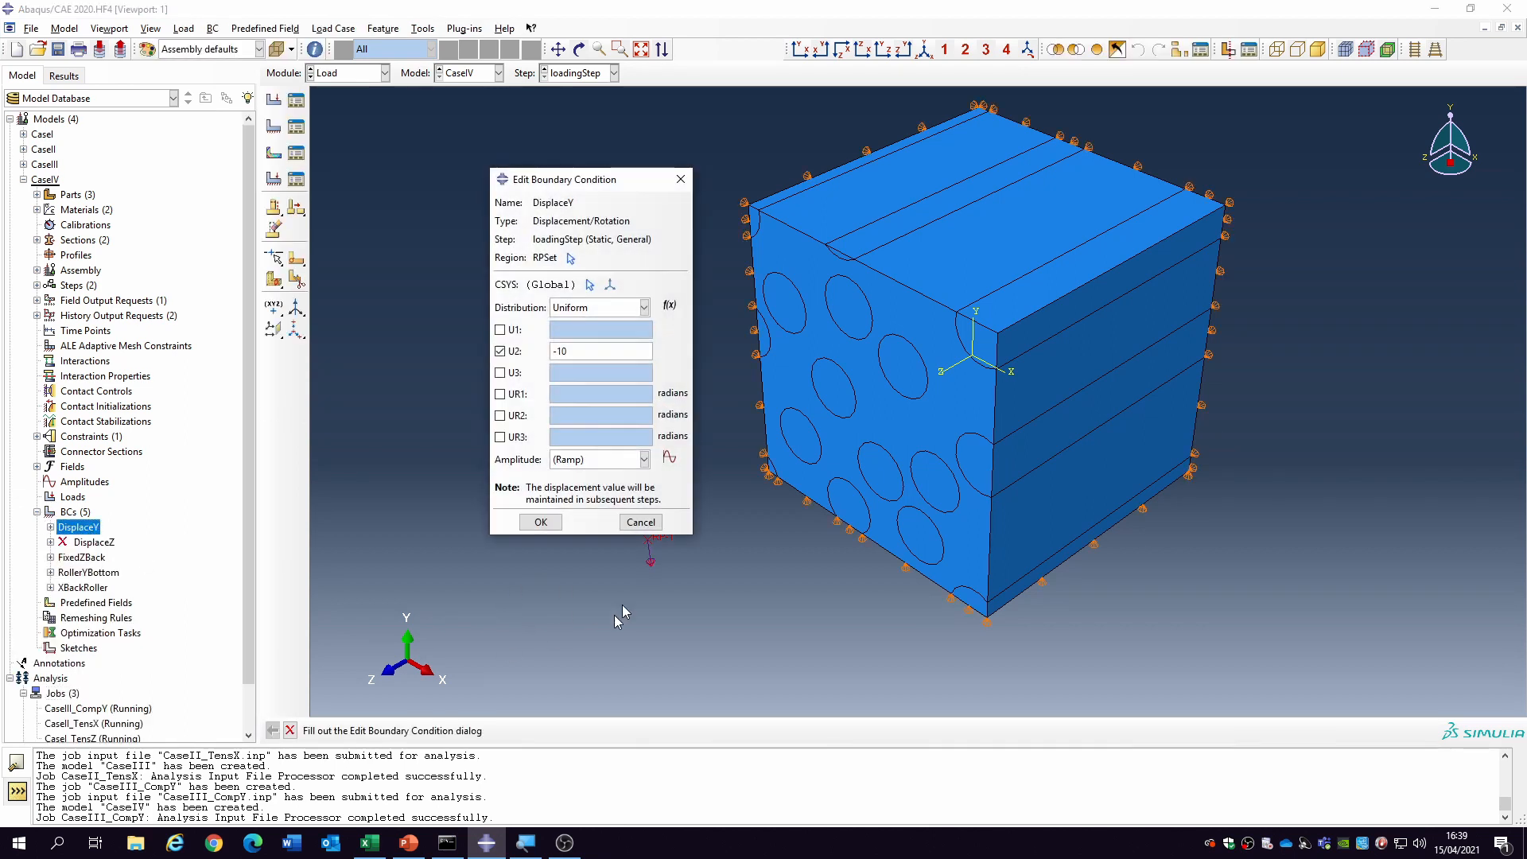
pyautogui.click(553, 350)
pyautogui.press('Delete')
pyautogui.click(534, 522)
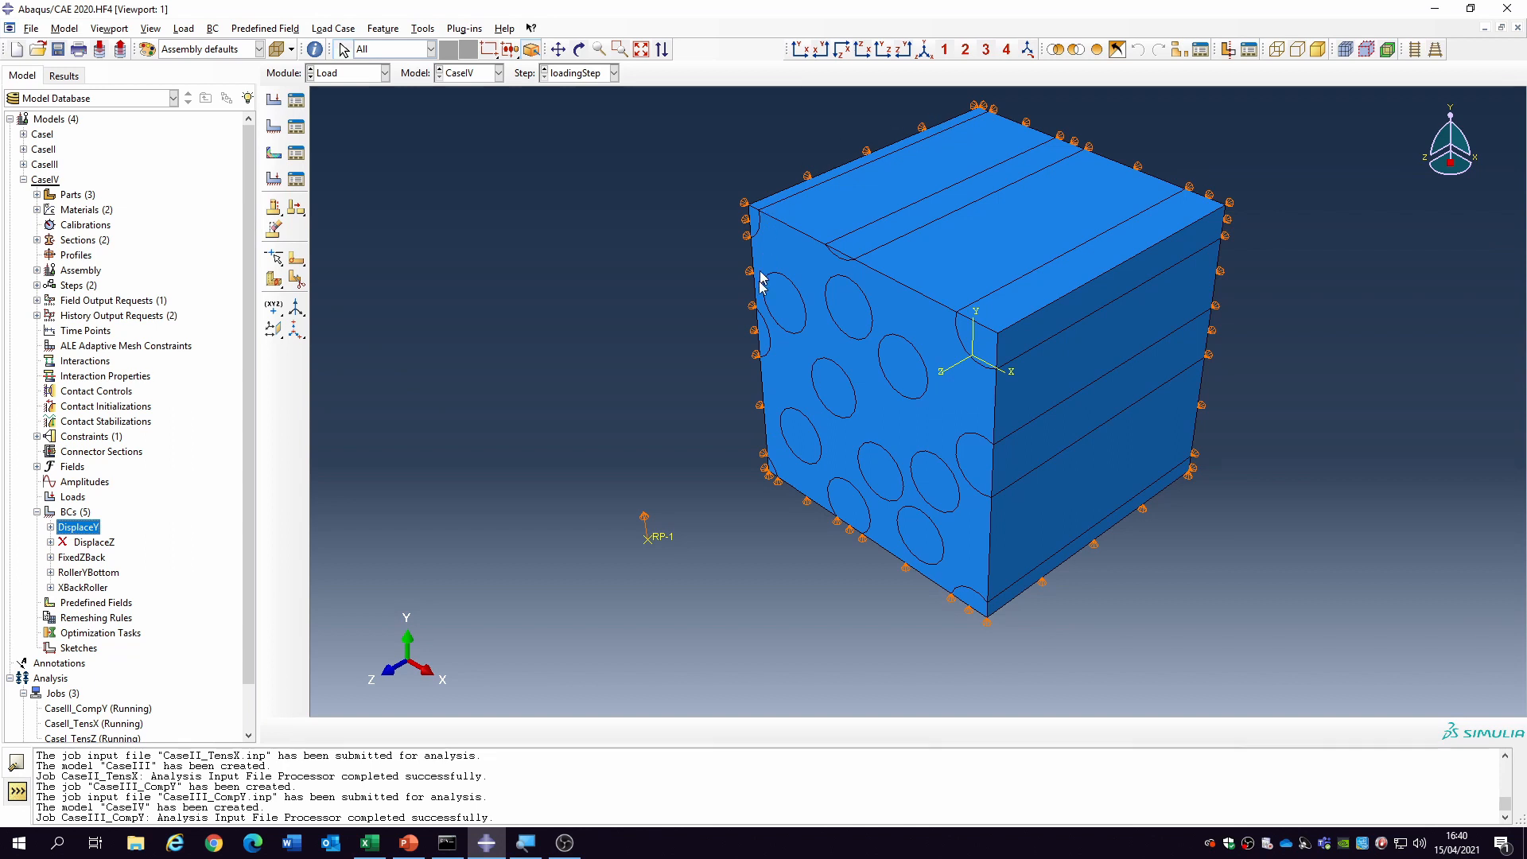
# - Rename the XBackRoller boundary condition in CaseIV as XBackFixed
pyautogui.click(770, 410)
pyautogui.click(82, 589)
pyautogui.rightClick(83, 589)
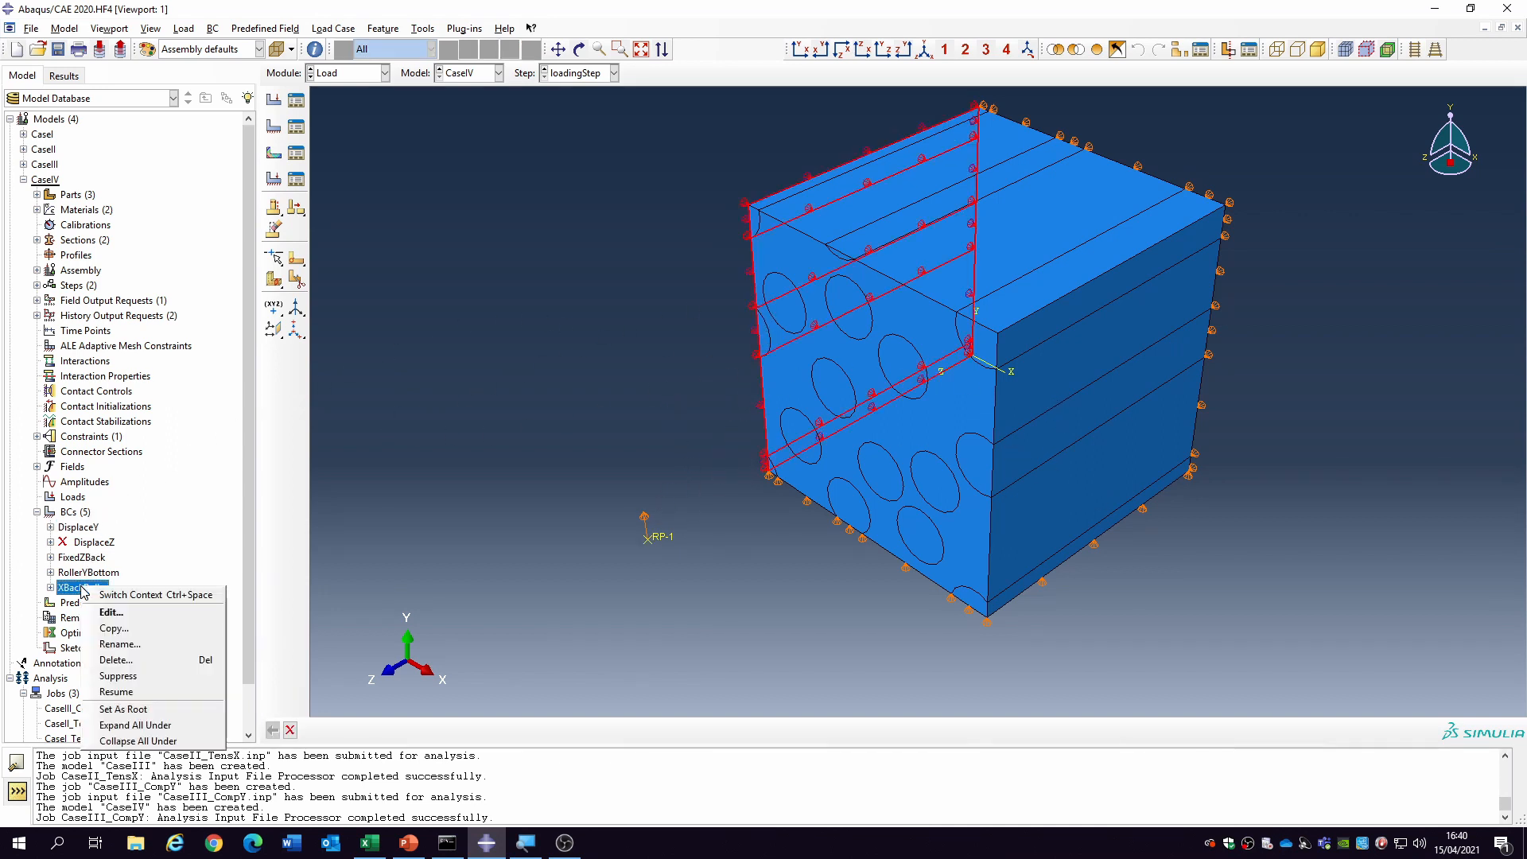
pyautogui.click(119, 644)
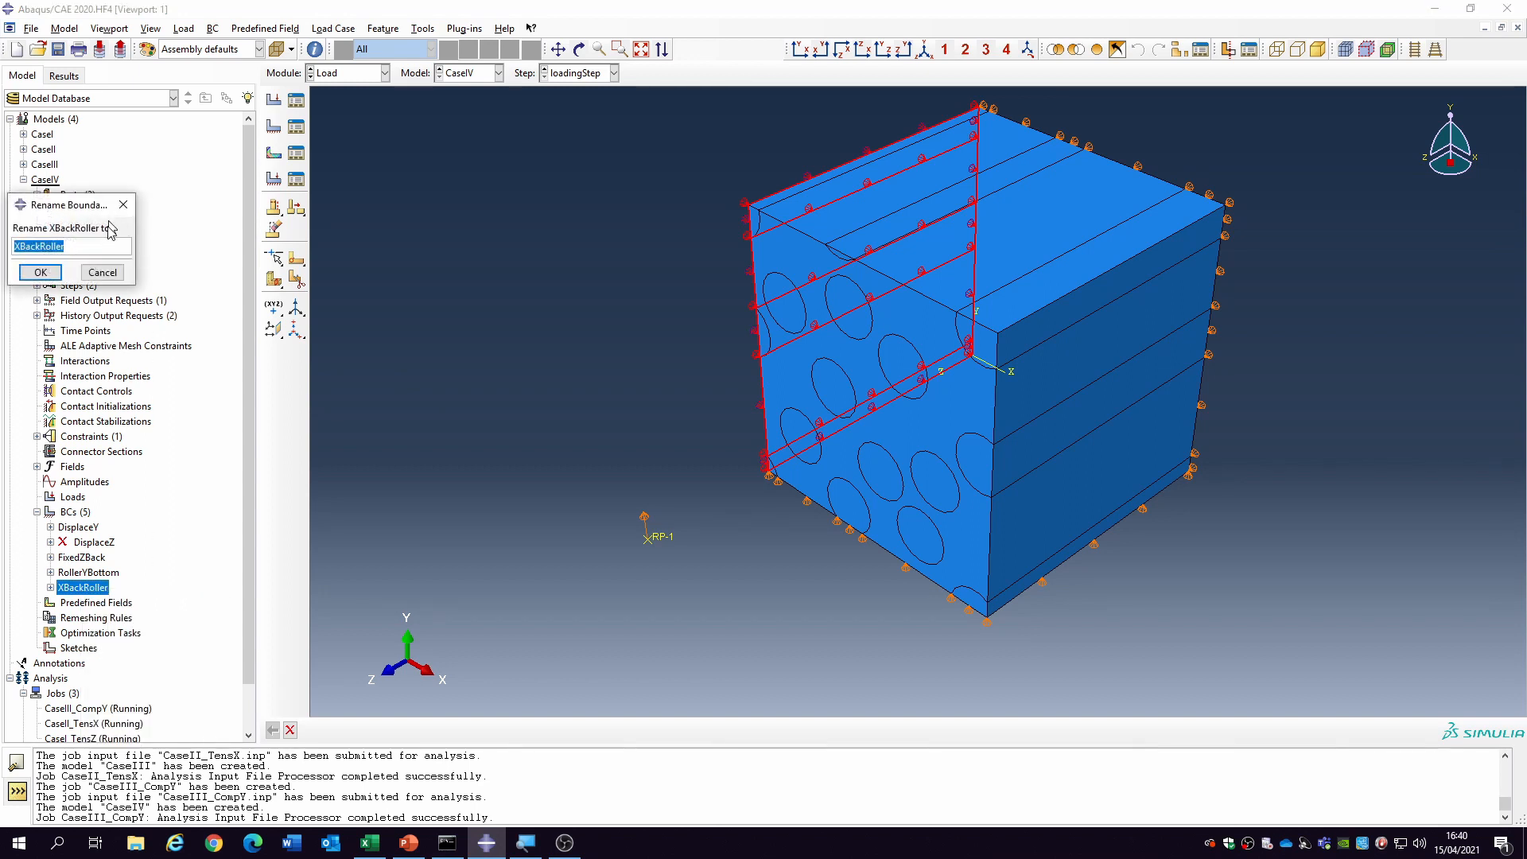
pyautogui.moveTo(80, 249); pyautogui.dragTo(41, 251)
pyautogui.write('Fiox')
pyautogui.press('Return')
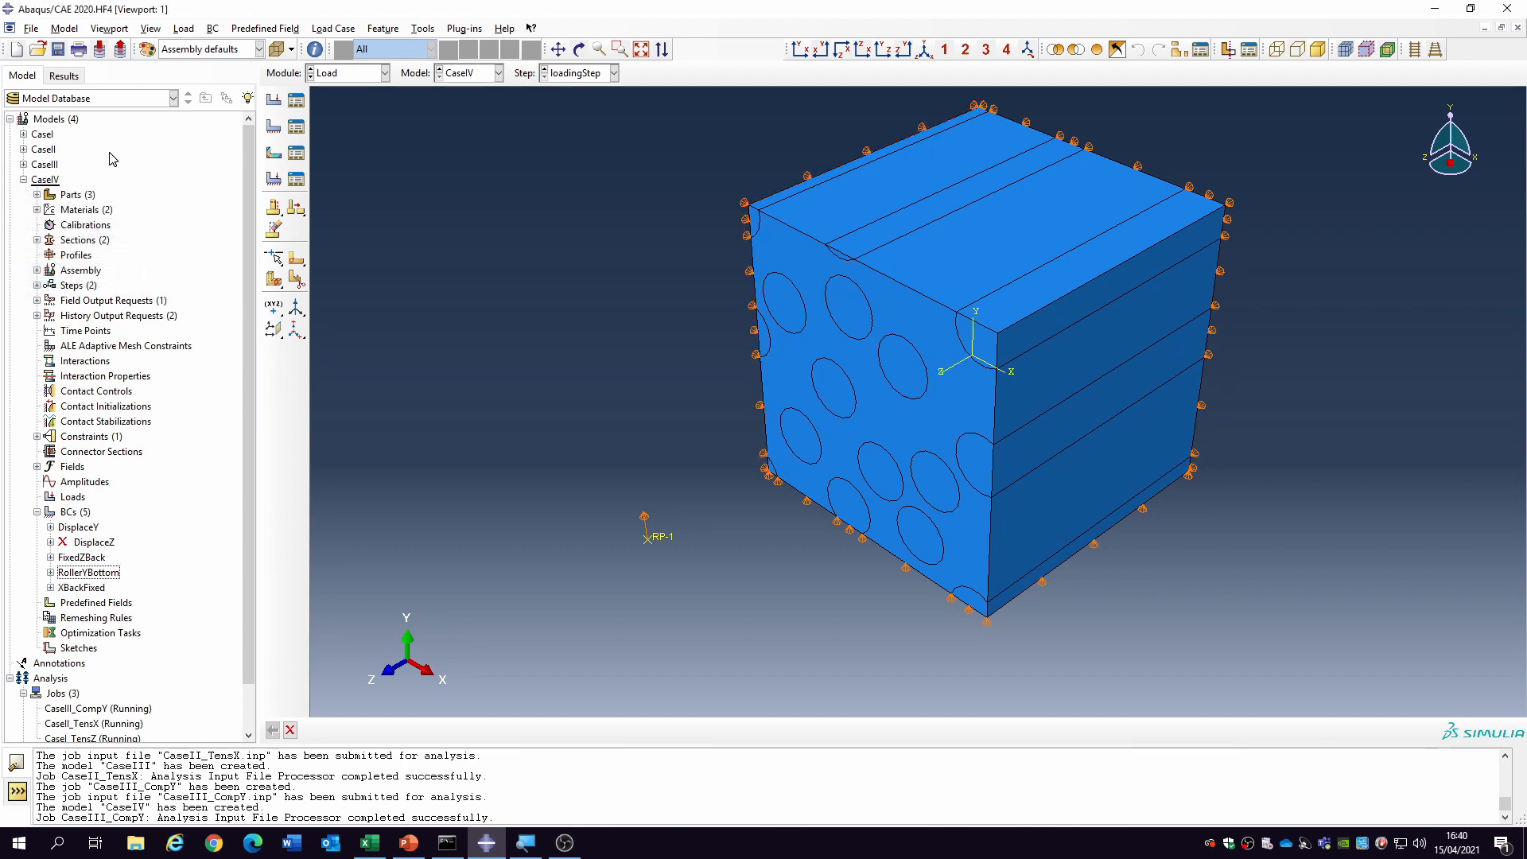
# - Constrain U2 and U3 to 0 in the XBackFixed boundary condition, in addition to U1
pyautogui.doubleClick(81, 588)
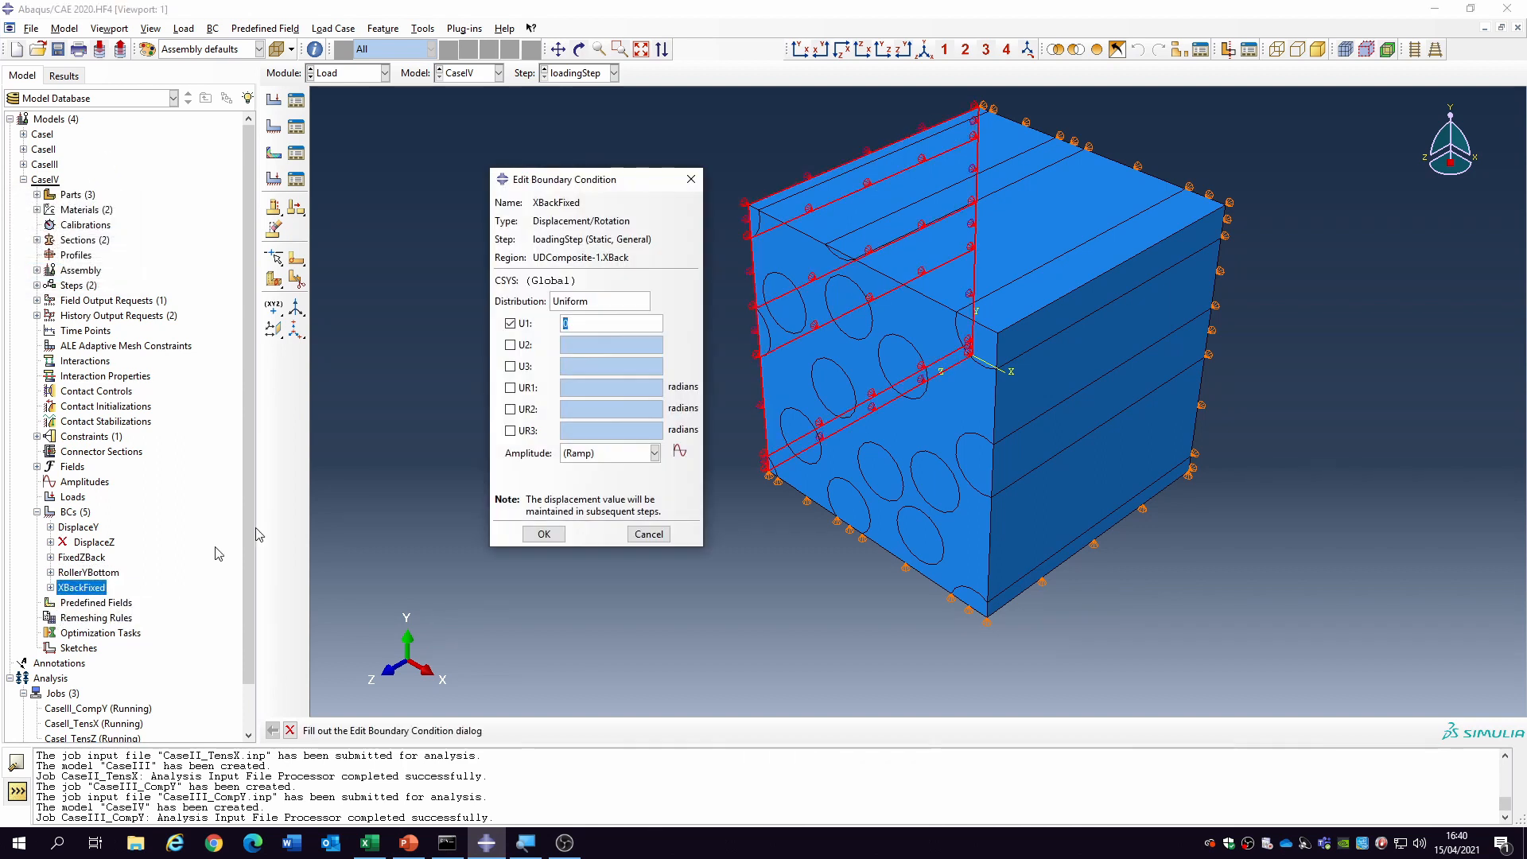
pyautogui.click(510, 345)
pyautogui.click(510, 366)
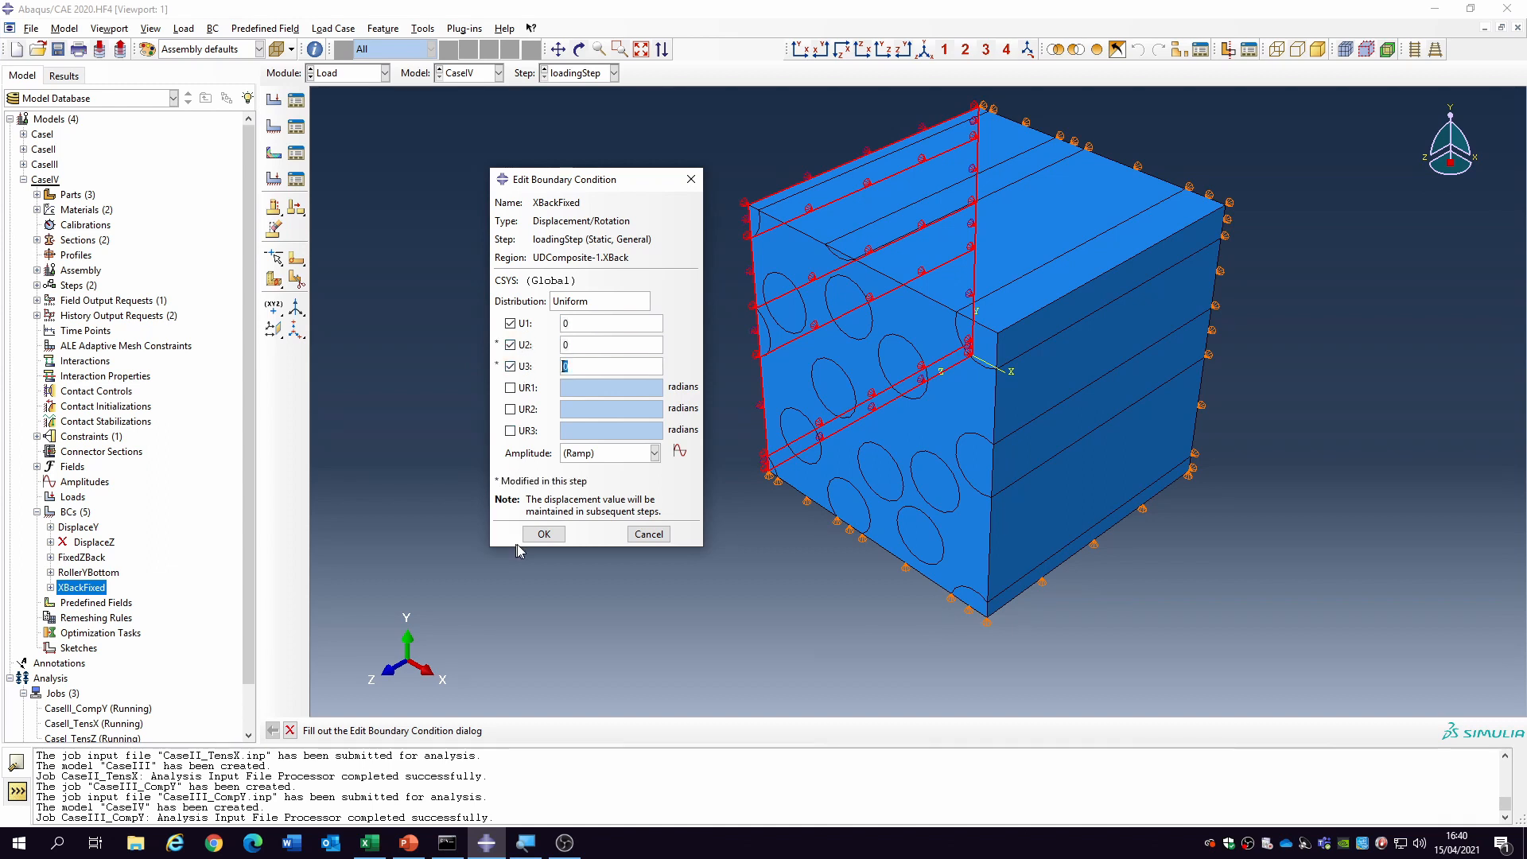
pyautogui.click(543, 536)
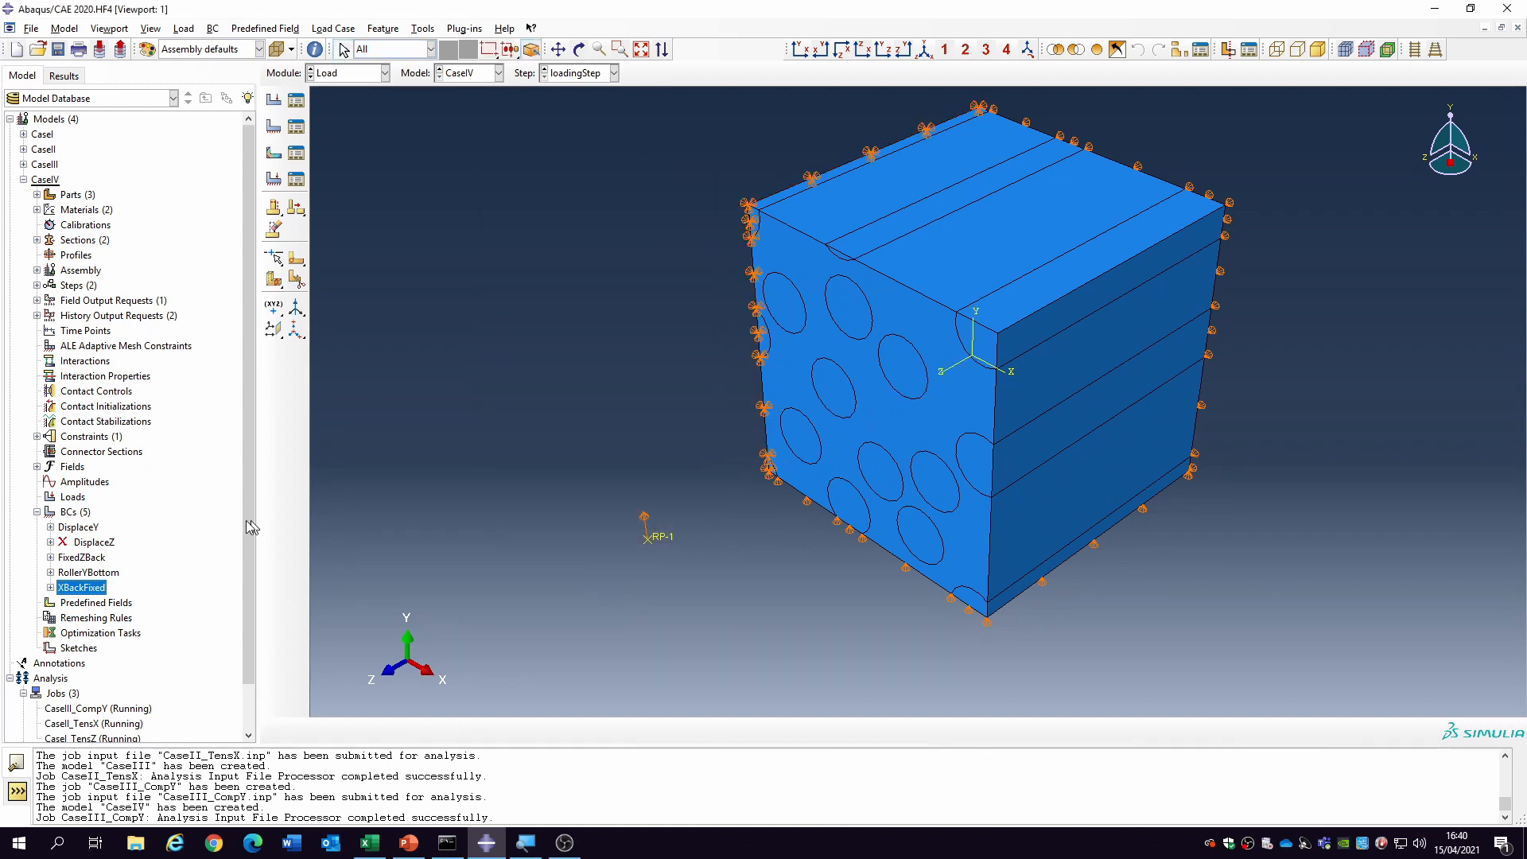
# - Create a Displacement/Rotation boundary condition named XFrontPinned in the Initial step on the UDComposite-1.XFront set, fixing U1 and U3
pyautogui.doubleClick(70, 513)
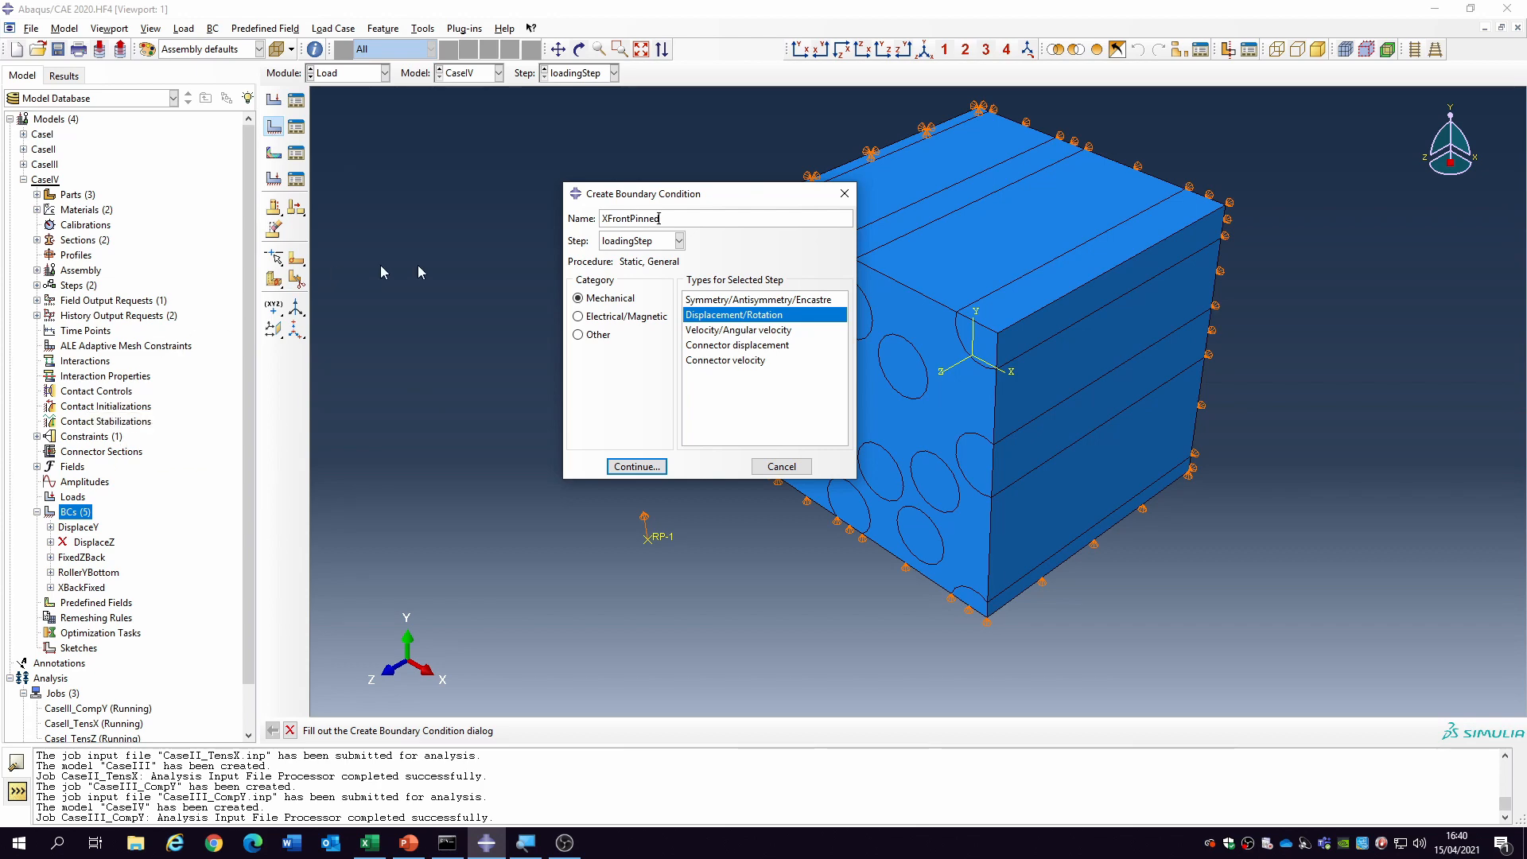
pyautogui.click(641, 241)
pyautogui.click(629, 256)
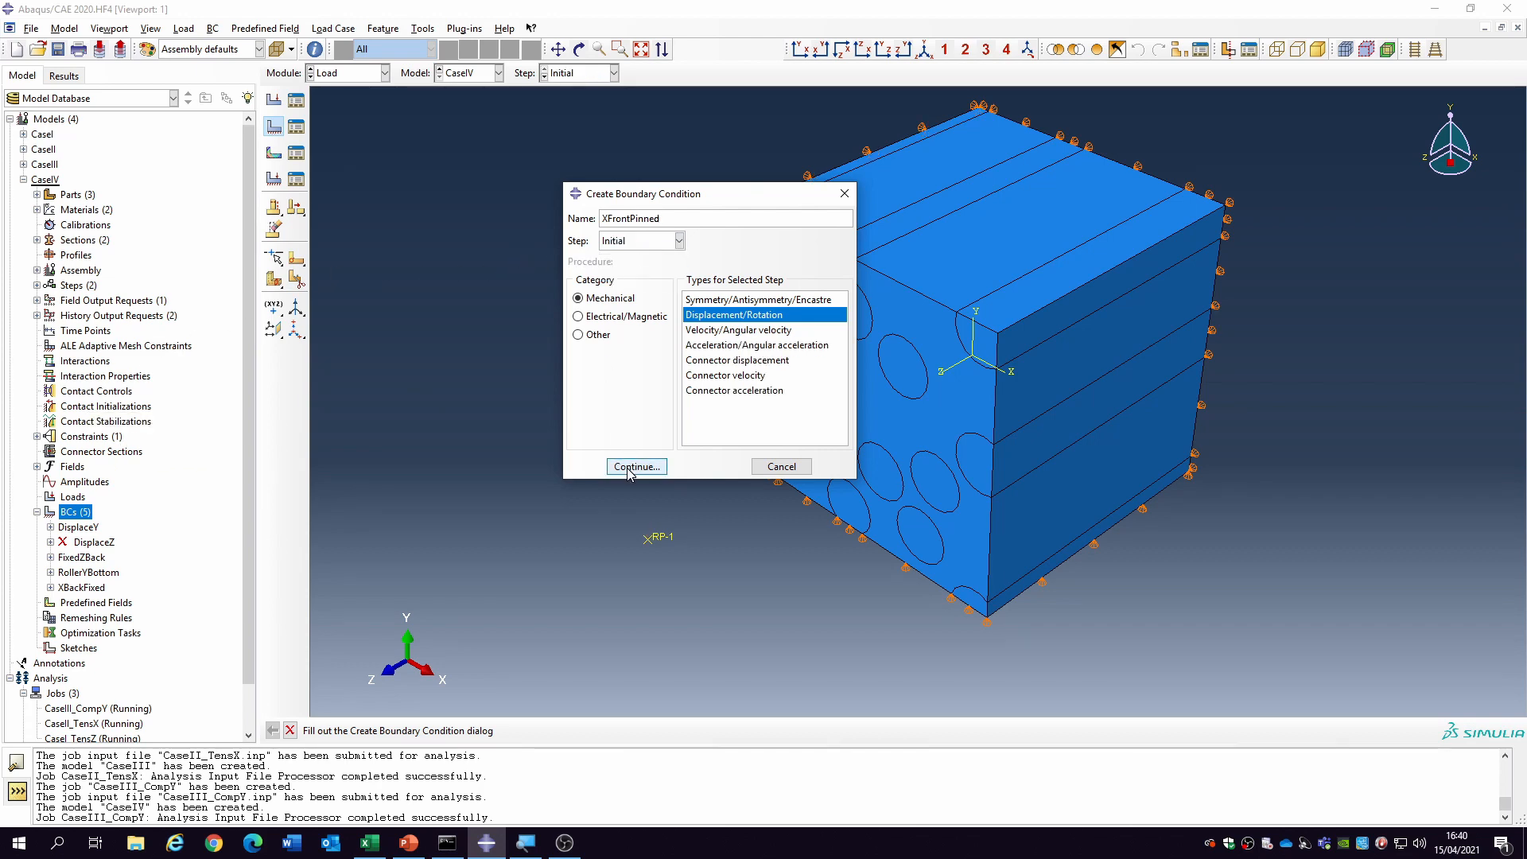
pyautogui.click(637, 467)
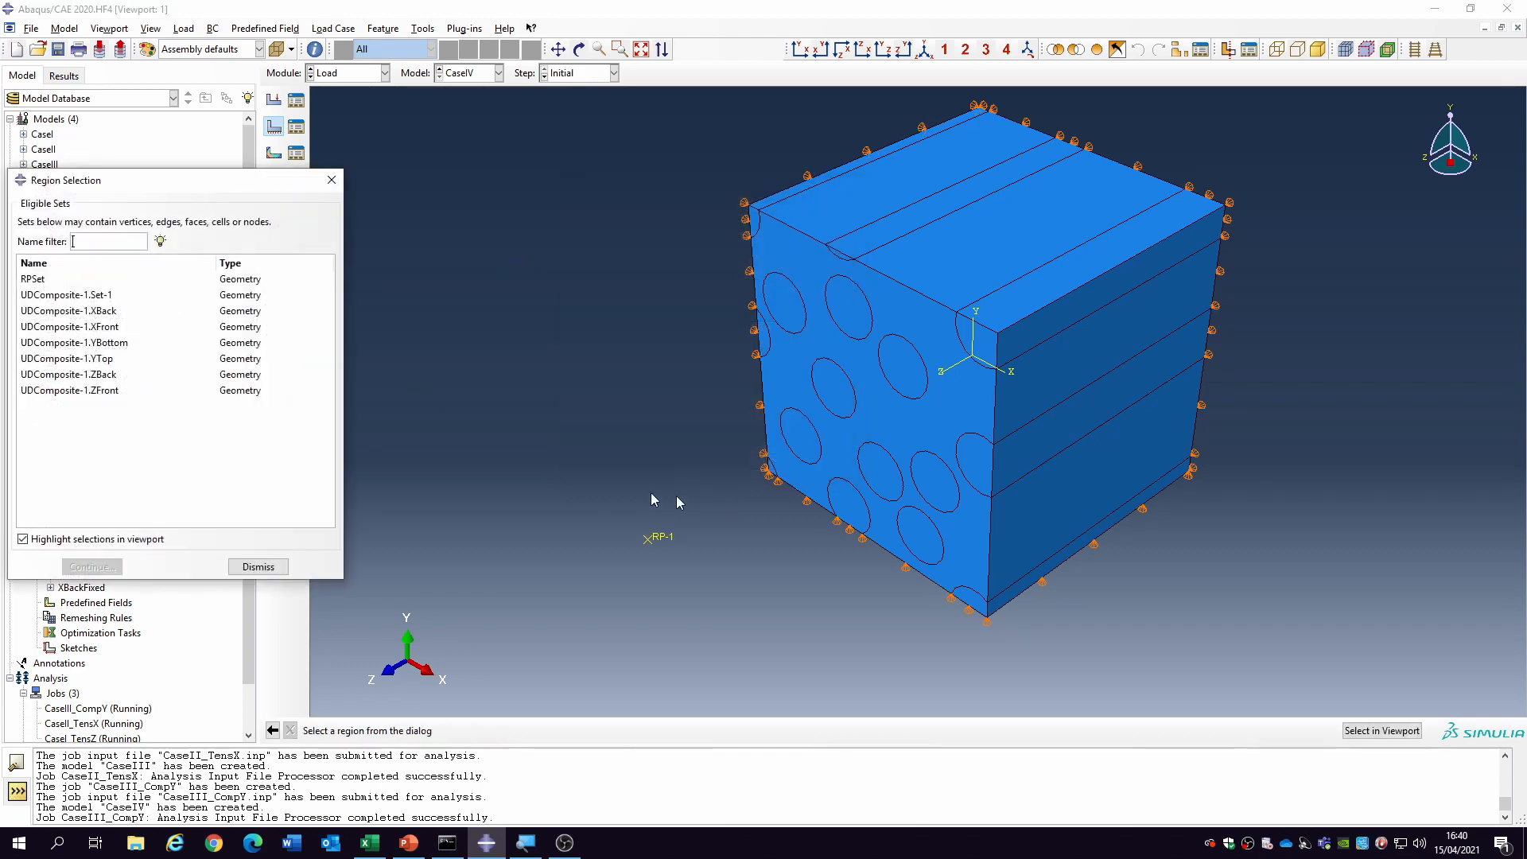
pyautogui.click(107, 327)
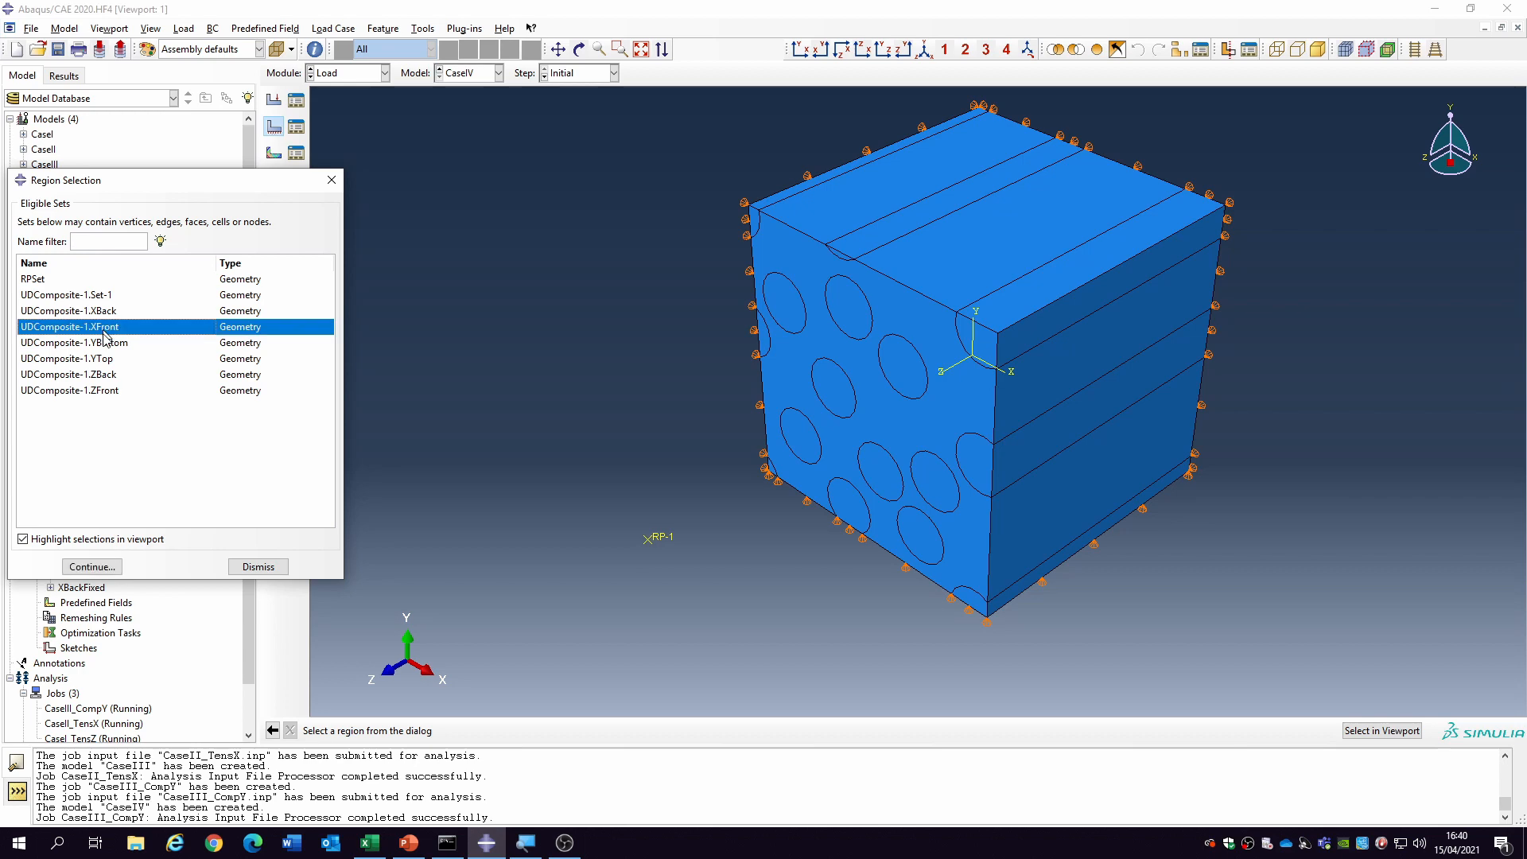
pyautogui.click(105, 568)
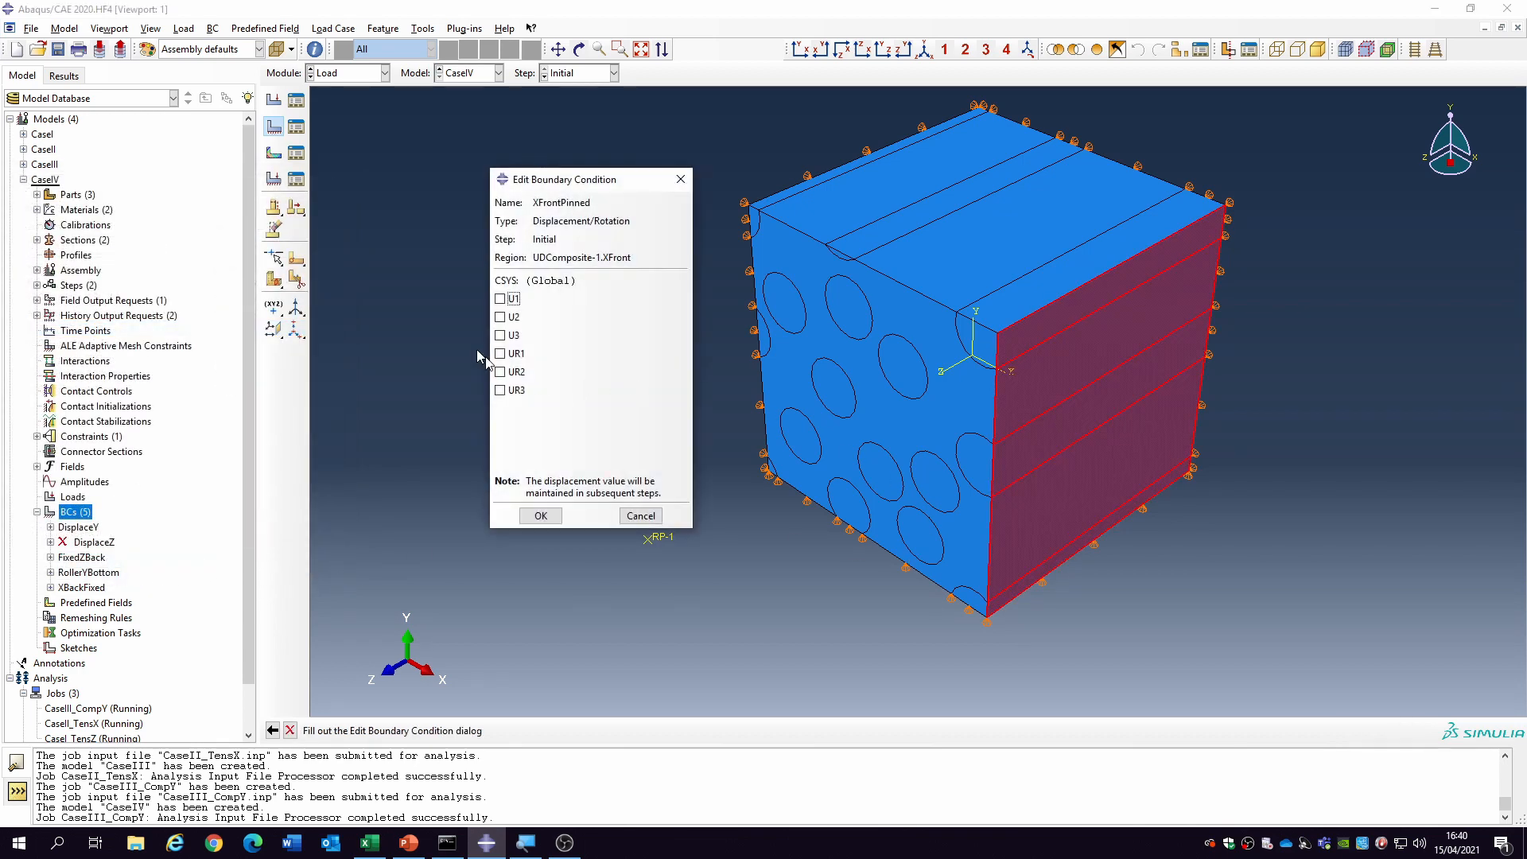
pyautogui.click(514, 300)
pyautogui.click(509, 335)
pyautogui.click(541, 517)
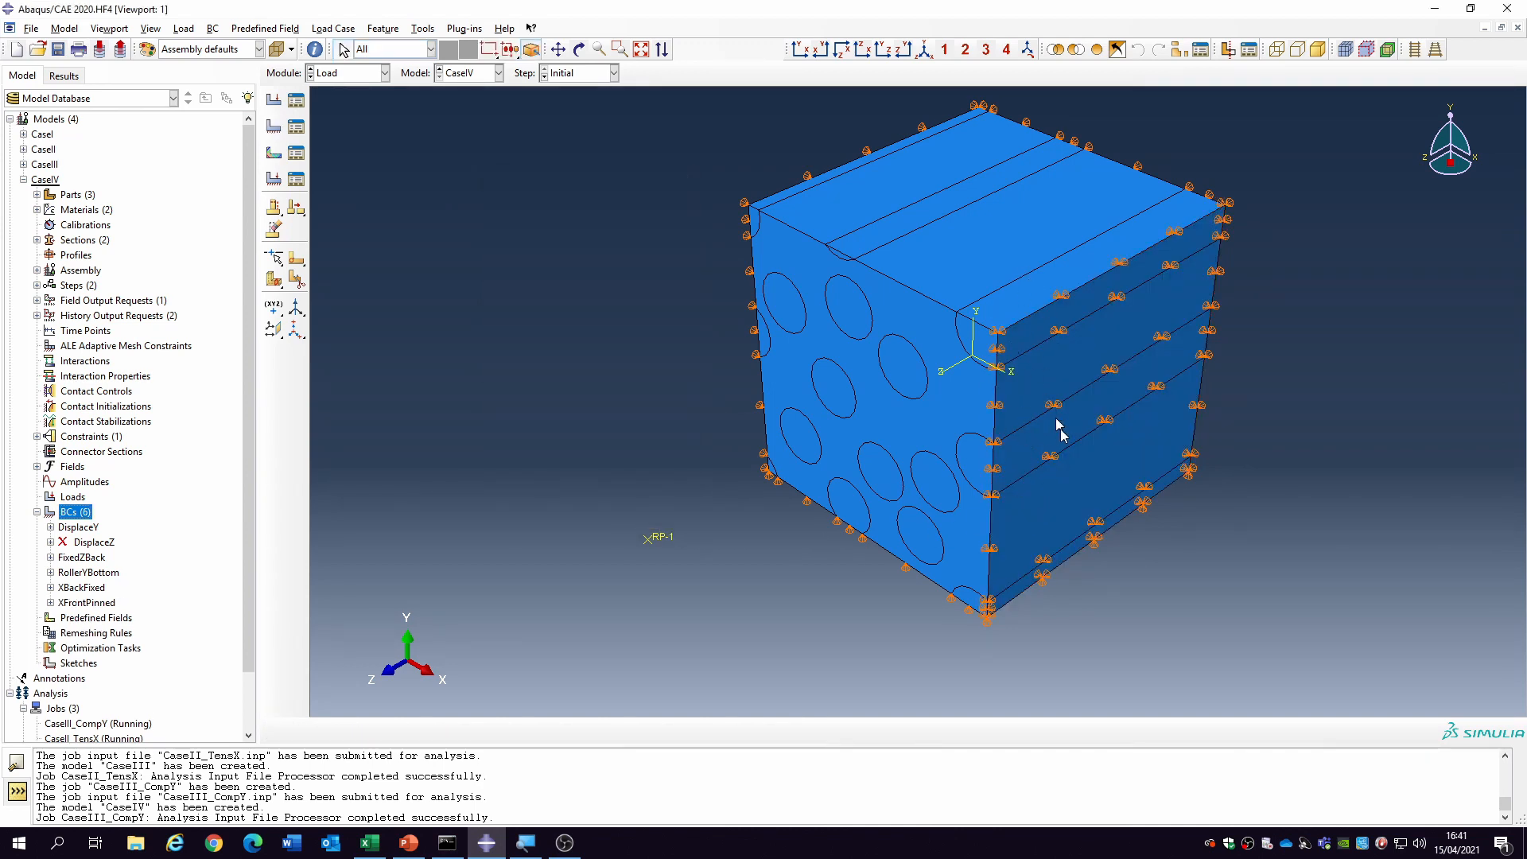
# - Suppress the RollerYBottom and FixedZBack boundary conditions in CaseIV
pyautogui.click(79, 527)
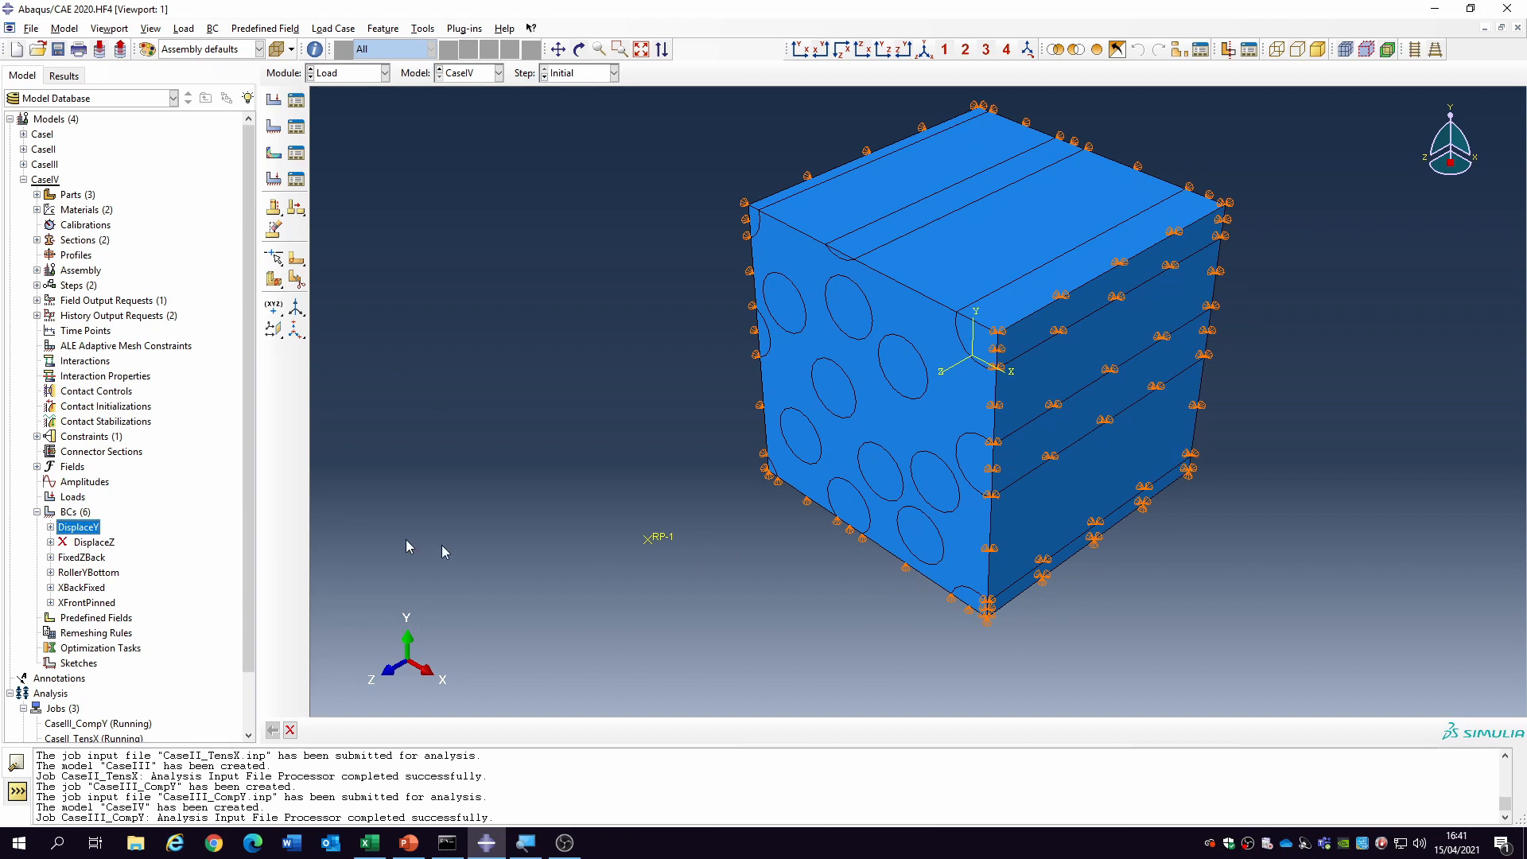
pyautogui.rightClick(93, 572)
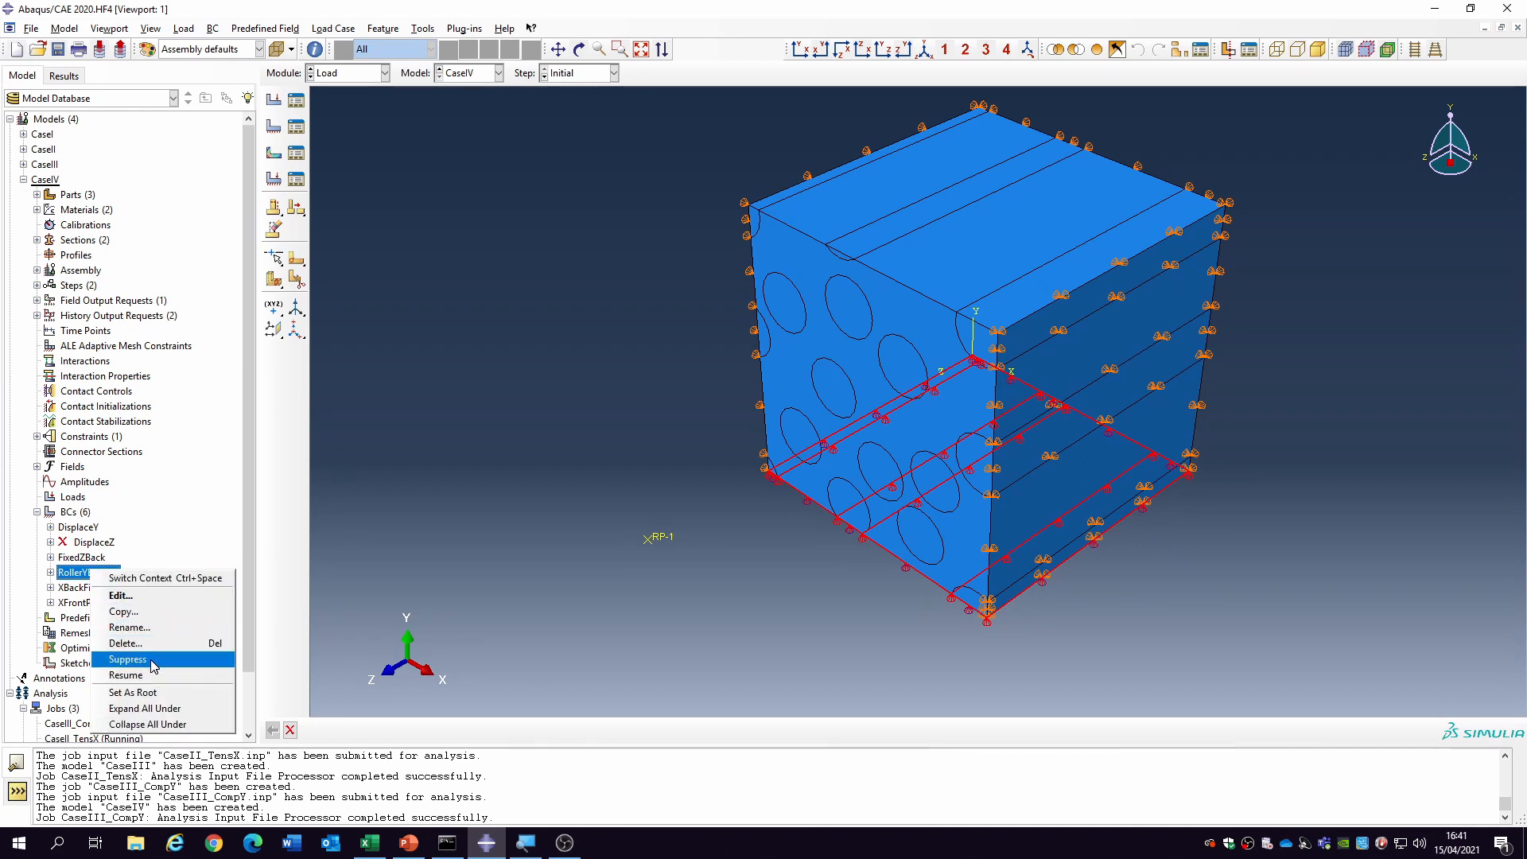
pyautogui.click(127, 659)
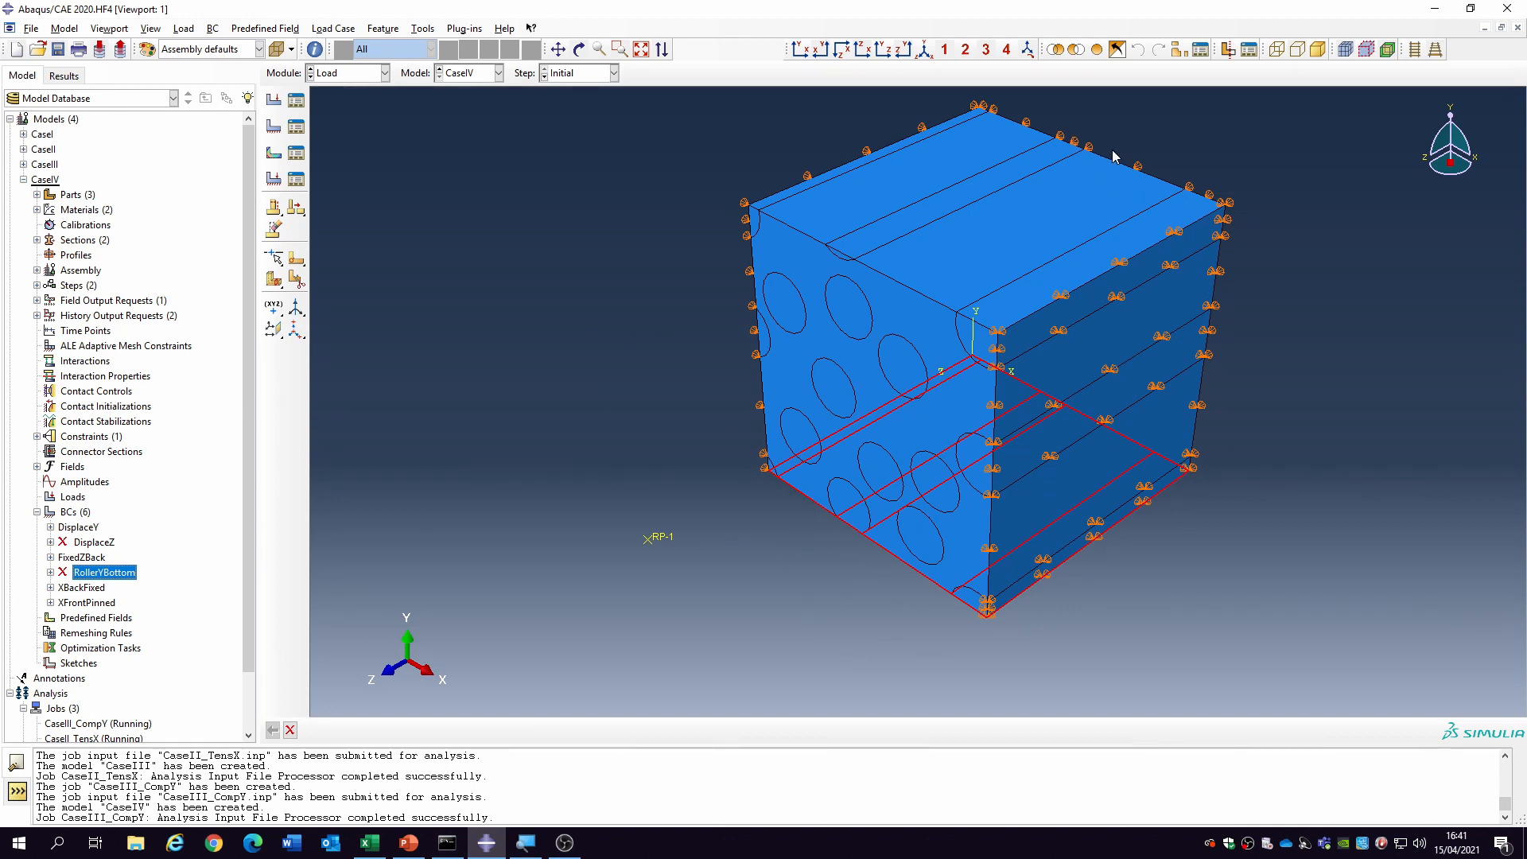
pyautogui.rightClick(86, 557)
pyautogui.click(136, 646)
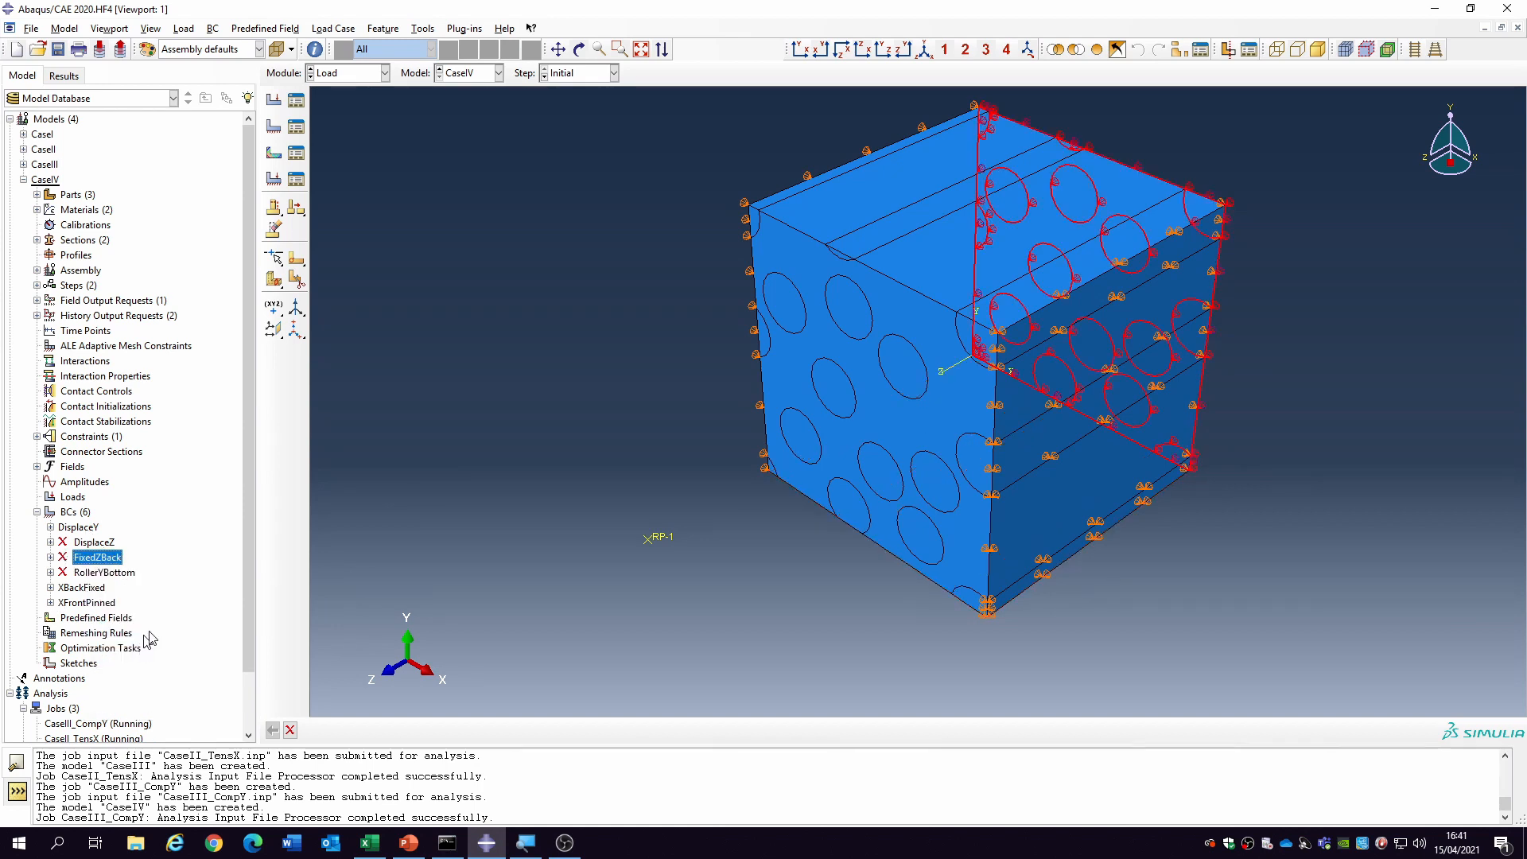
pyautogui.click(78, 513)
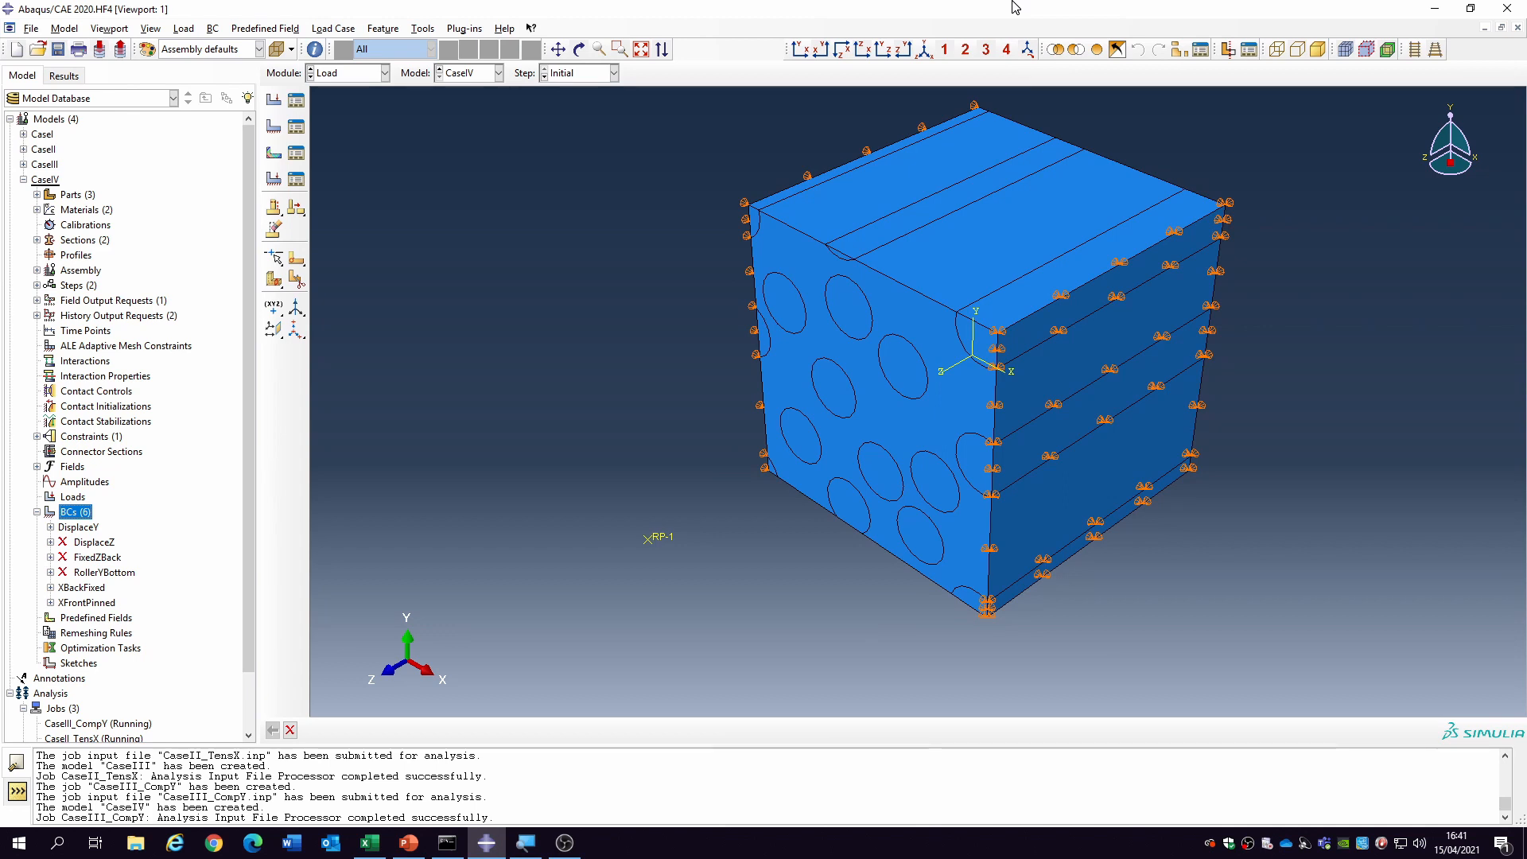
# - Rename the YConstraint constraint in CaseIV as XYConstraint
pyautogui.click(37, 436)
pyautogui.rightClick(83, 451)
pyautogui.click(141, 515)
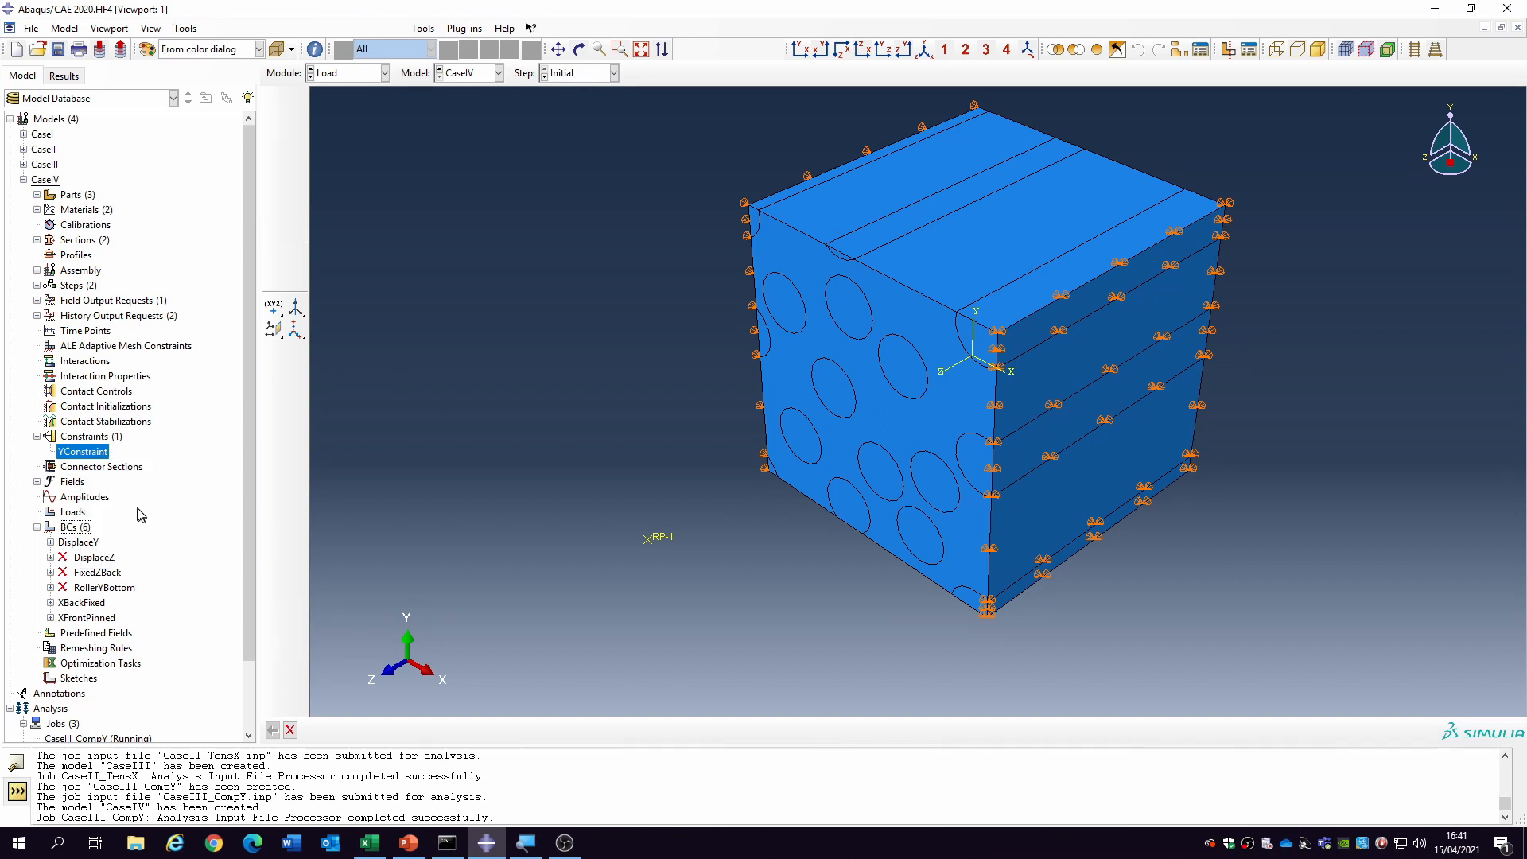
pyautogui.click(19, 223)
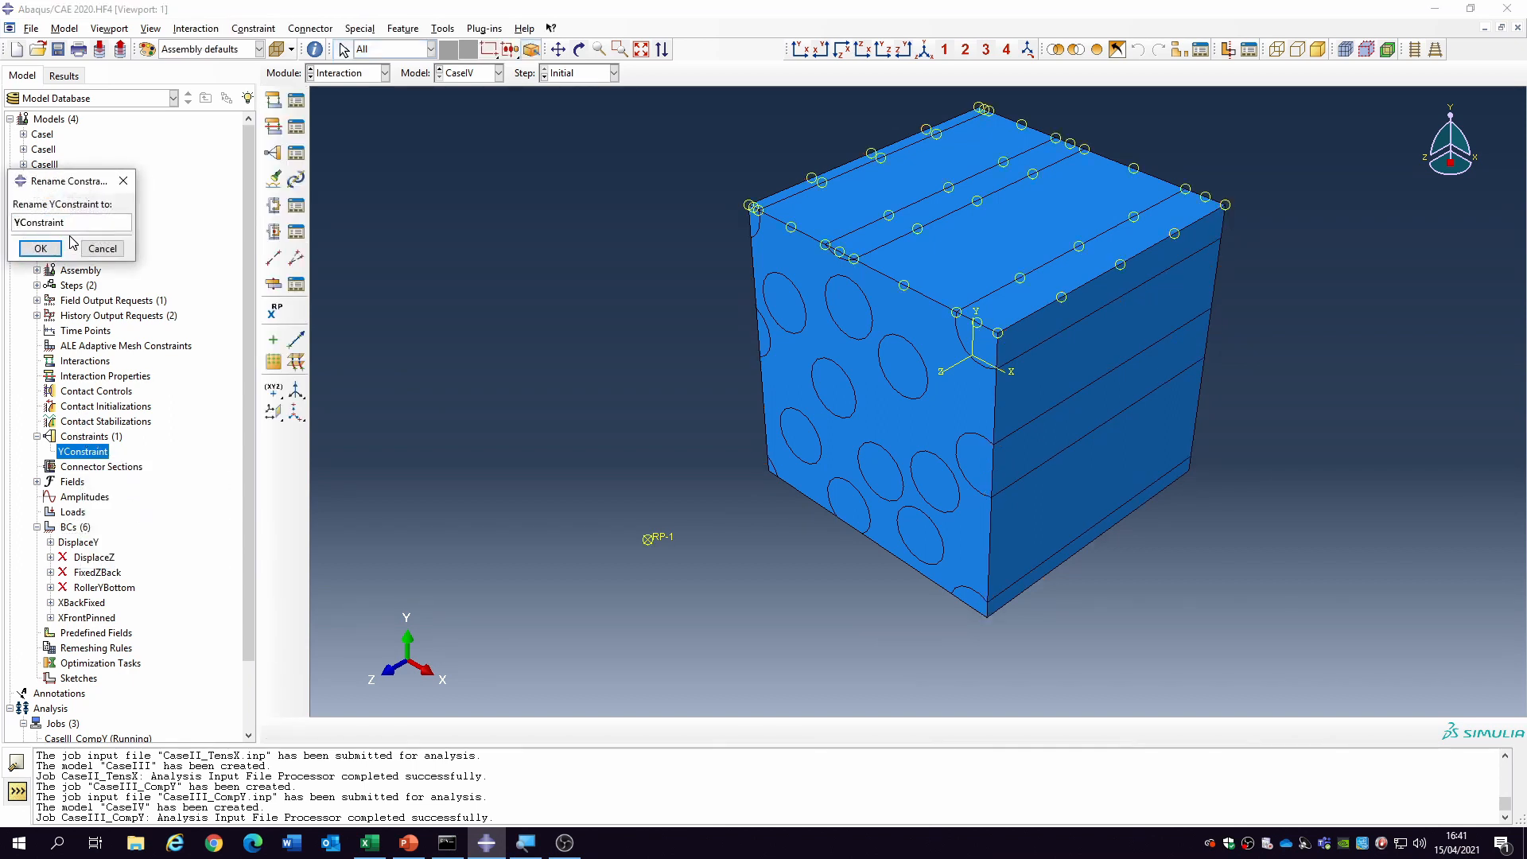
pyautogui.write('X')
pyautogui.click(41, 248)
# - Change the first term's set in CaseIV's XYConstraint equation to UDComposite-1.XFront
pyautogui.doubleClick(86, 451)
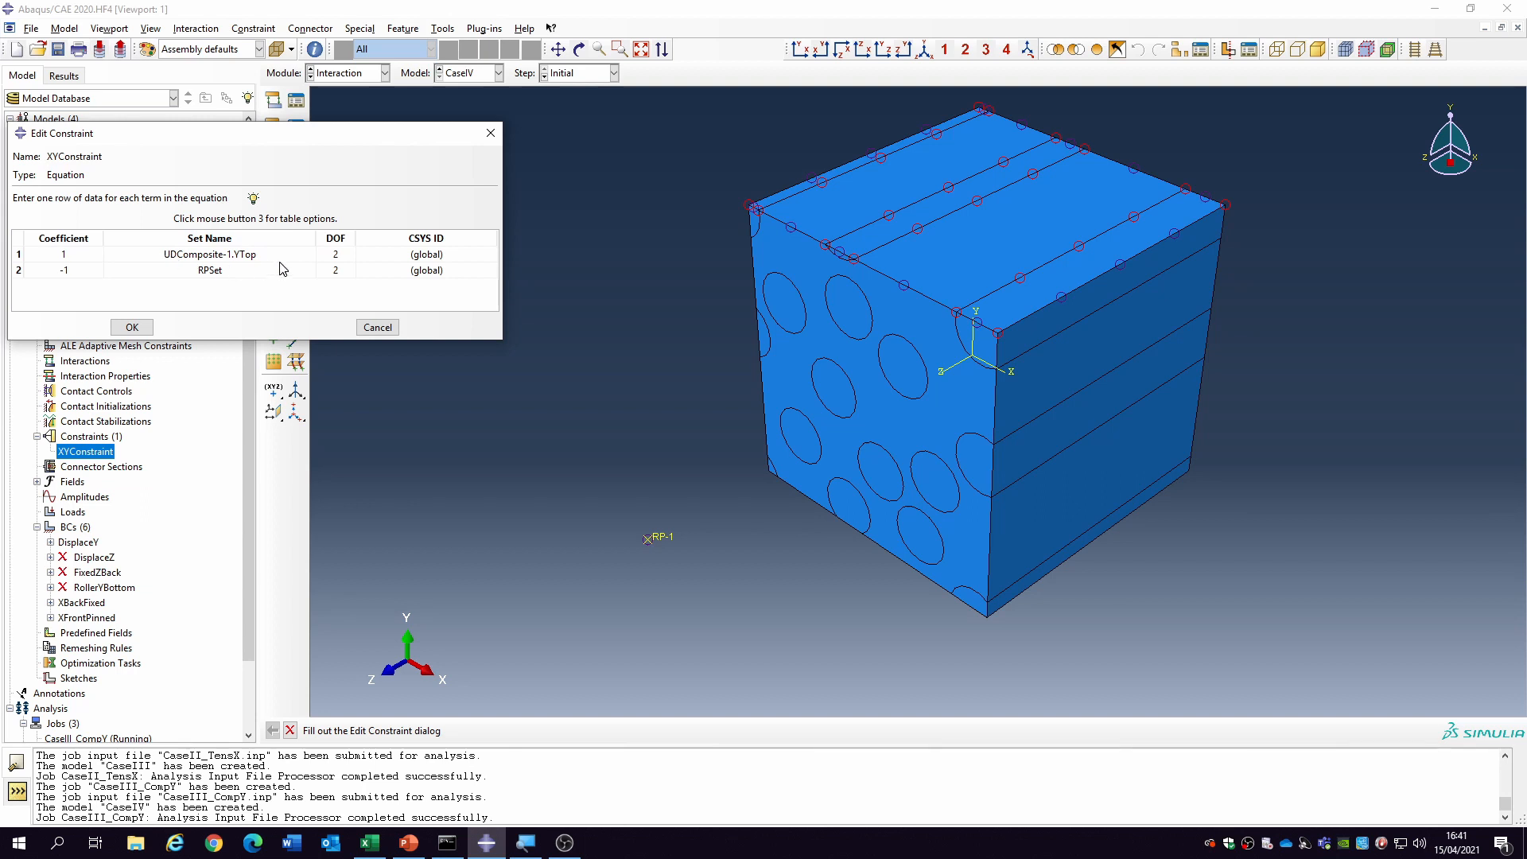
pyautogui.click(256, 256)
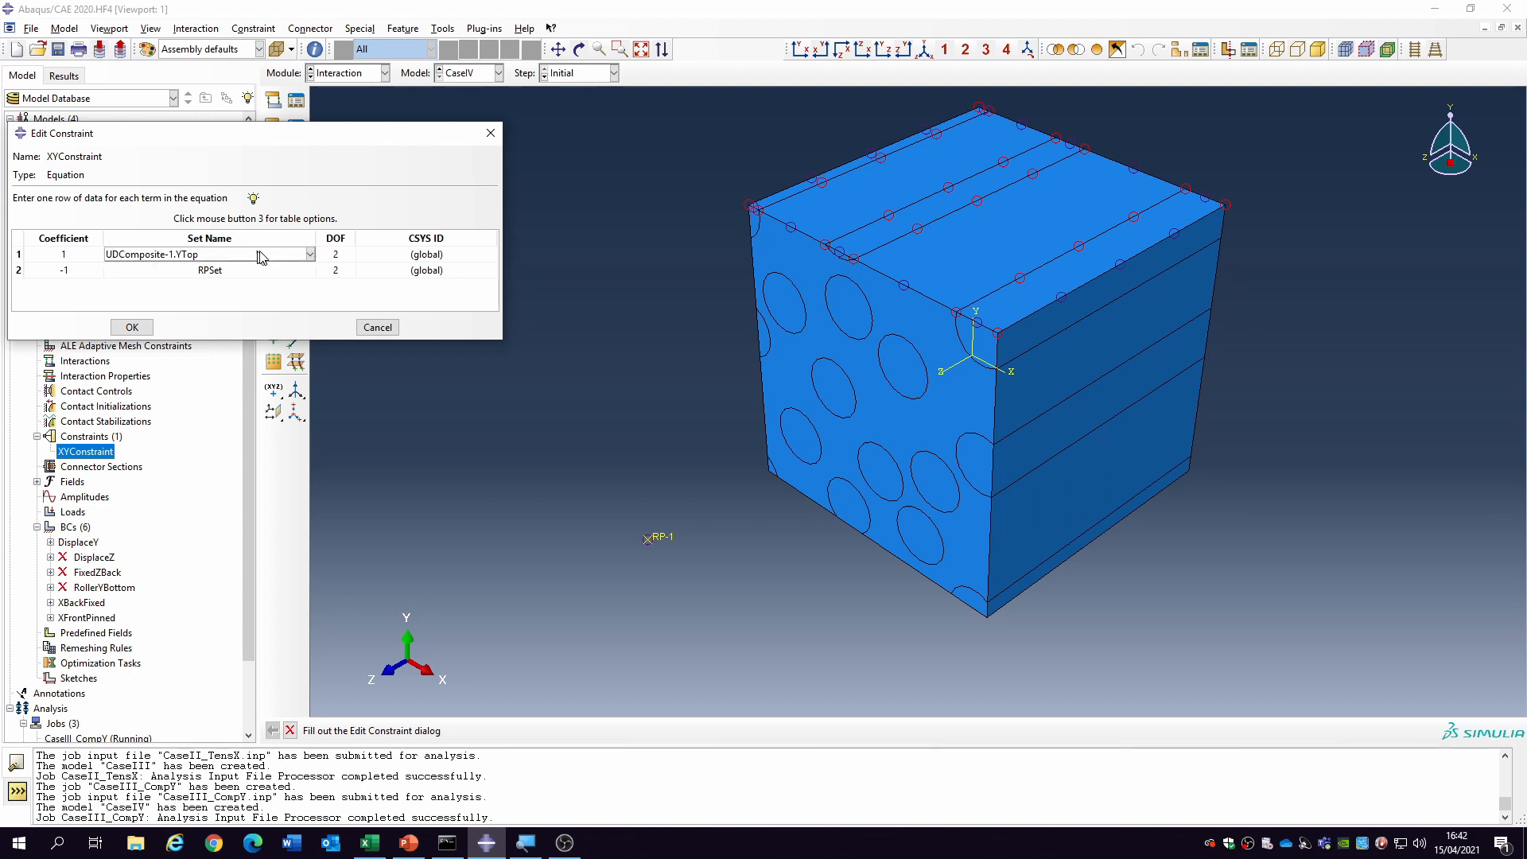
pyautogui.click(263, 254)
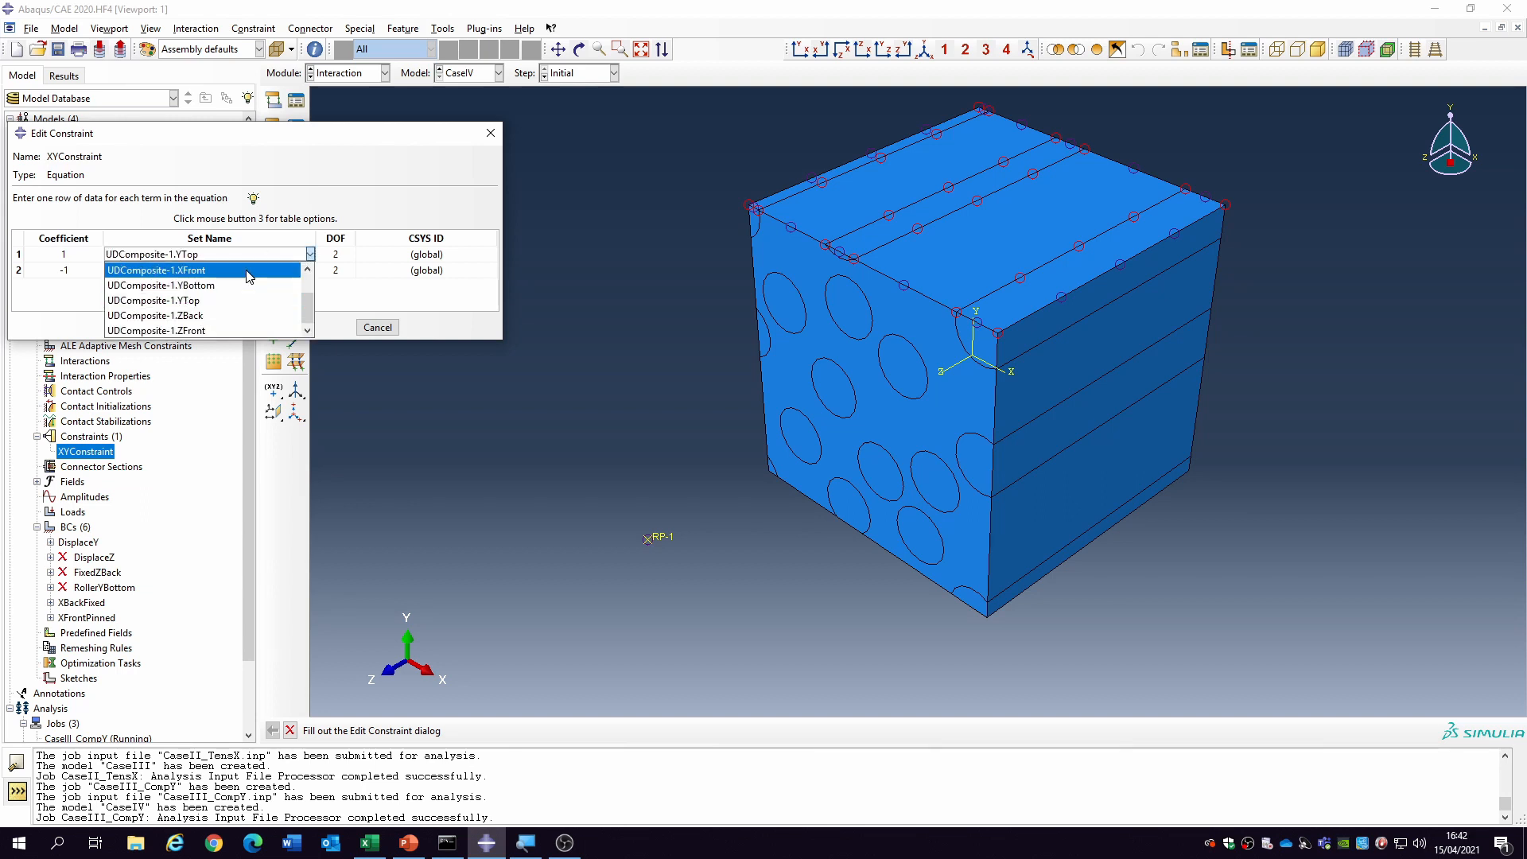
pyautogui.click(210, 270)
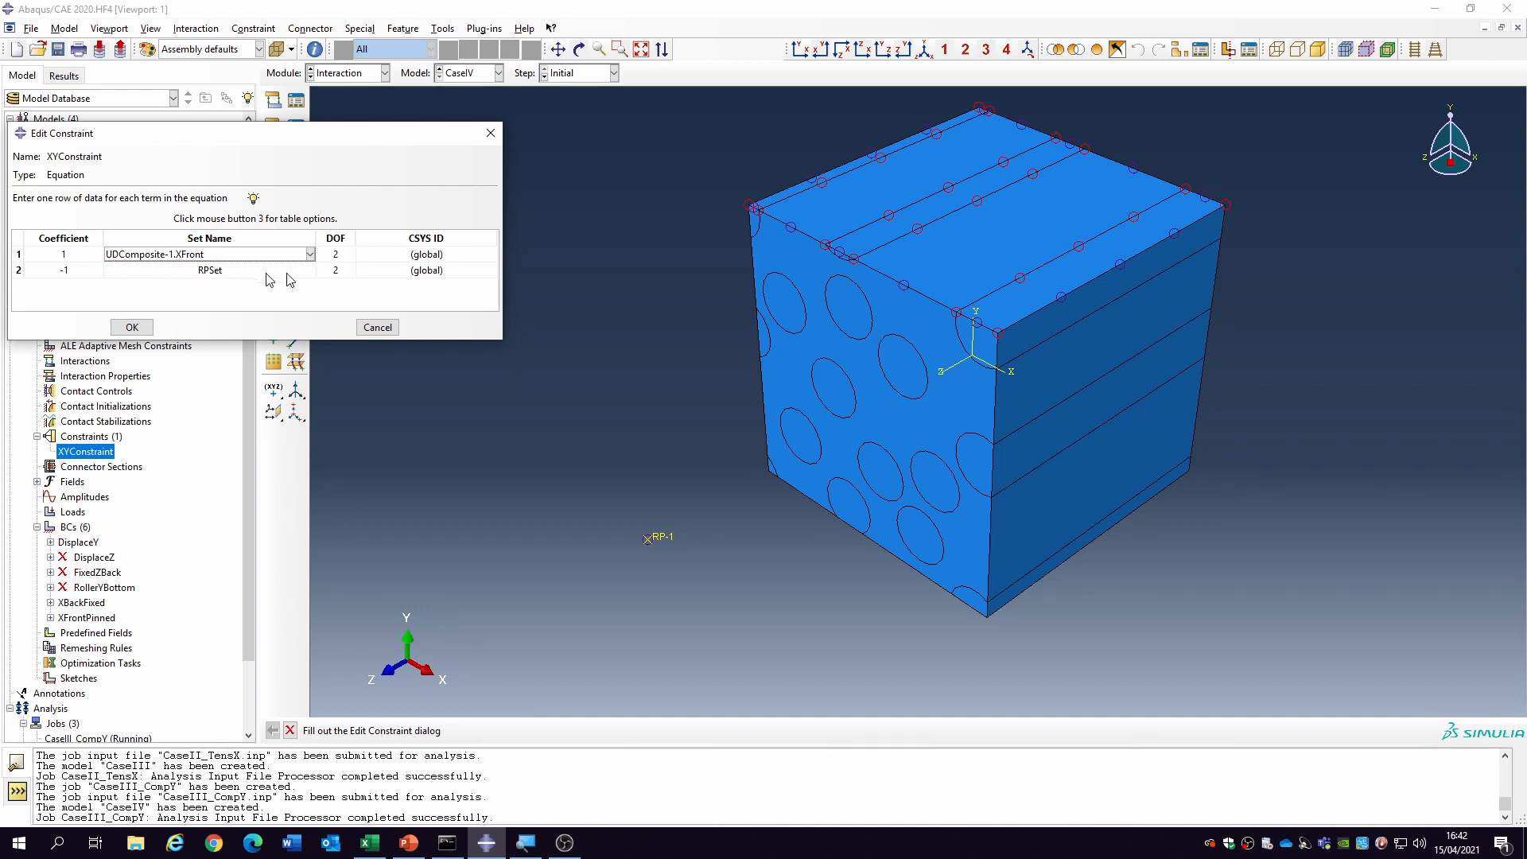
pyautogui.click(132, 327)
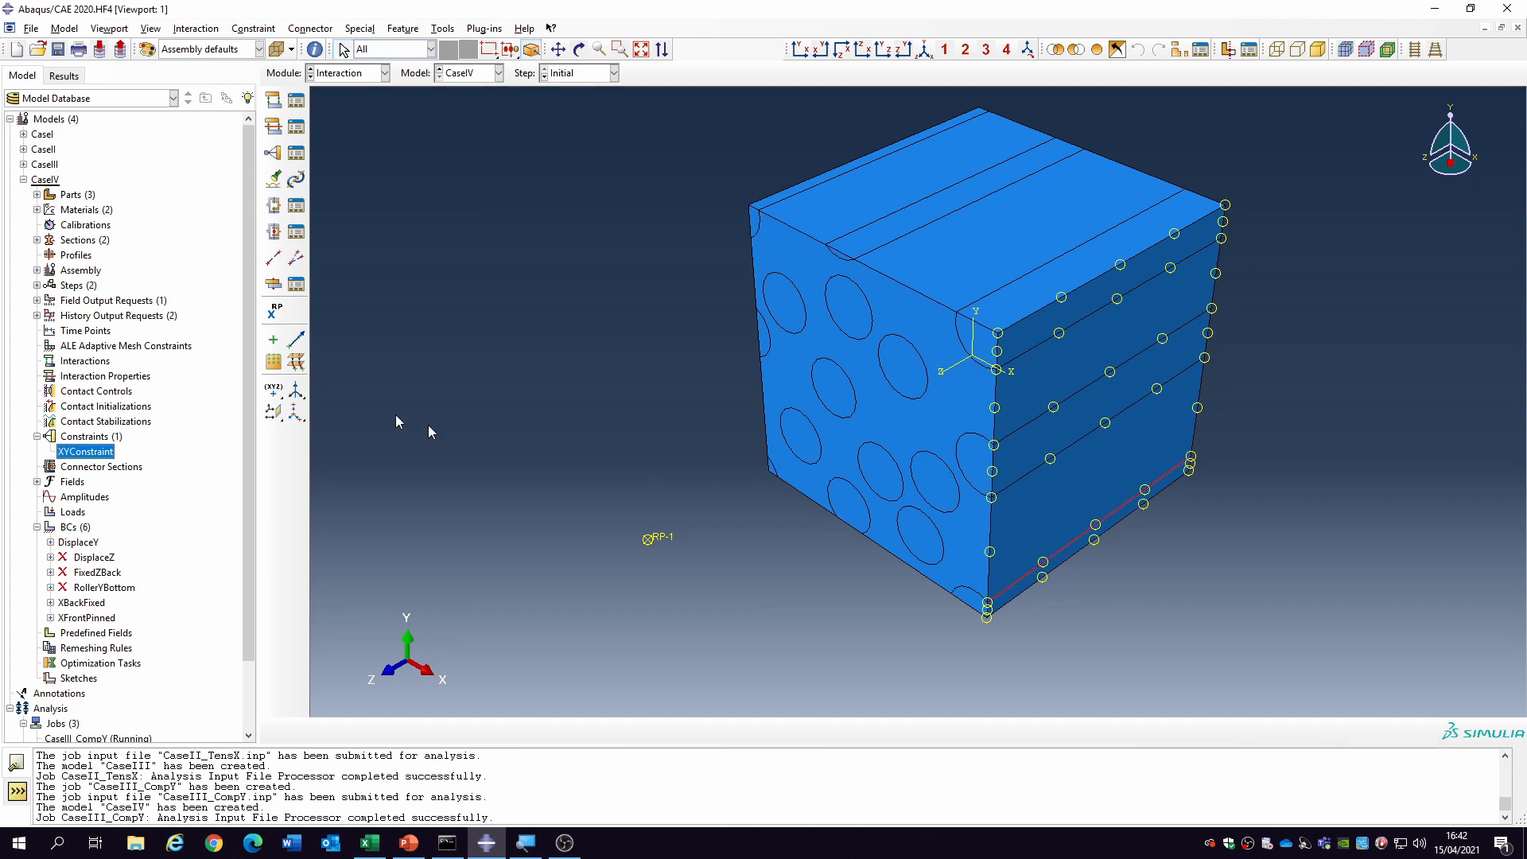
# - Create a job named CaseIV_ShearXY from the CaseIV model and submit it for analysis
pyautogui.scroll(-2, 107, 436)
pyautogui.scroll(2, 96, 437)
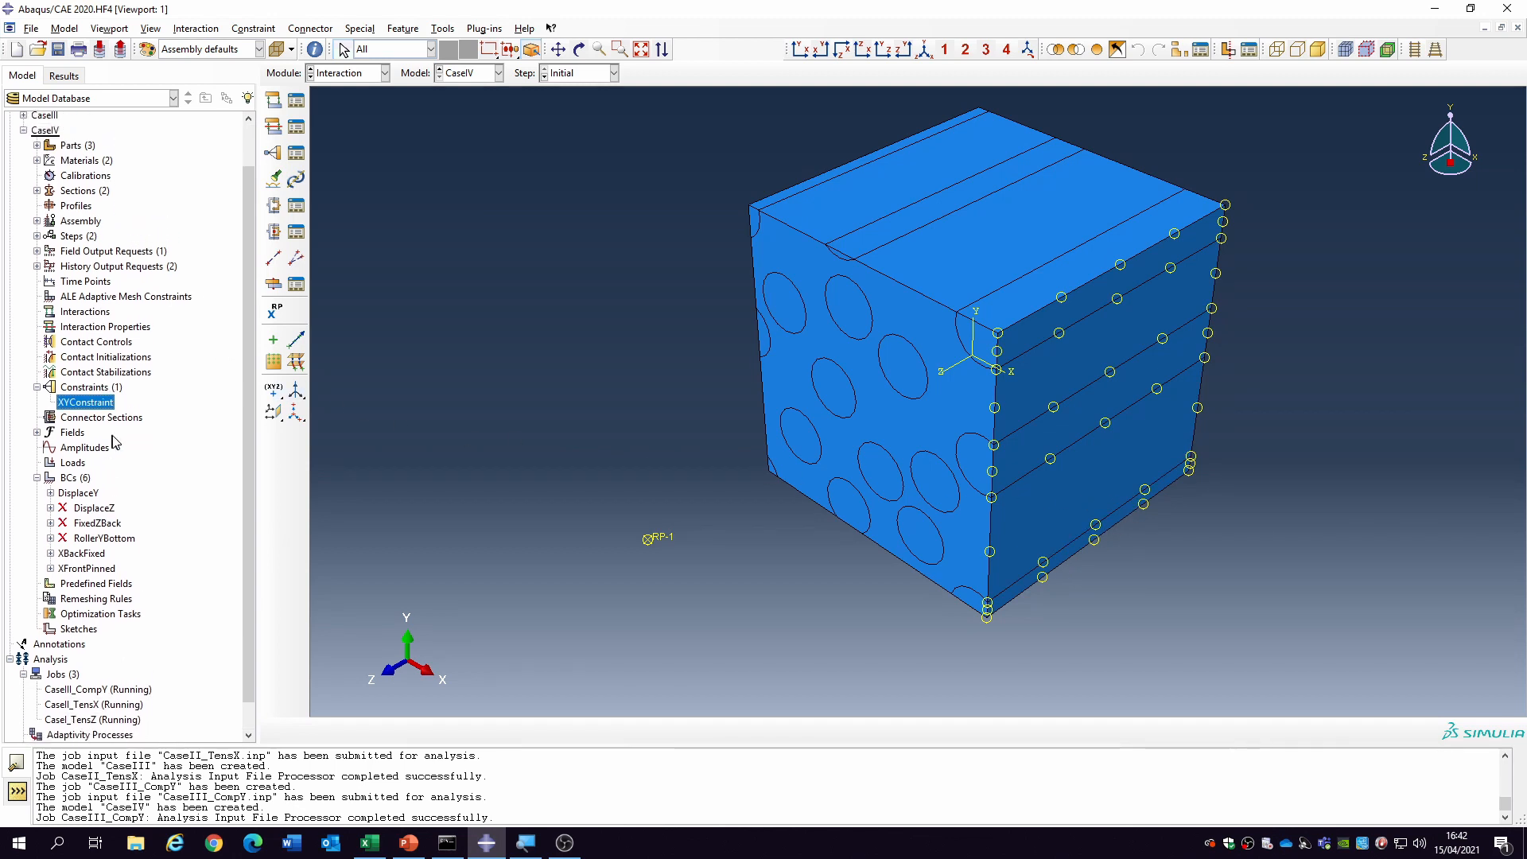
pyautogui.doubleClick(148, 457)
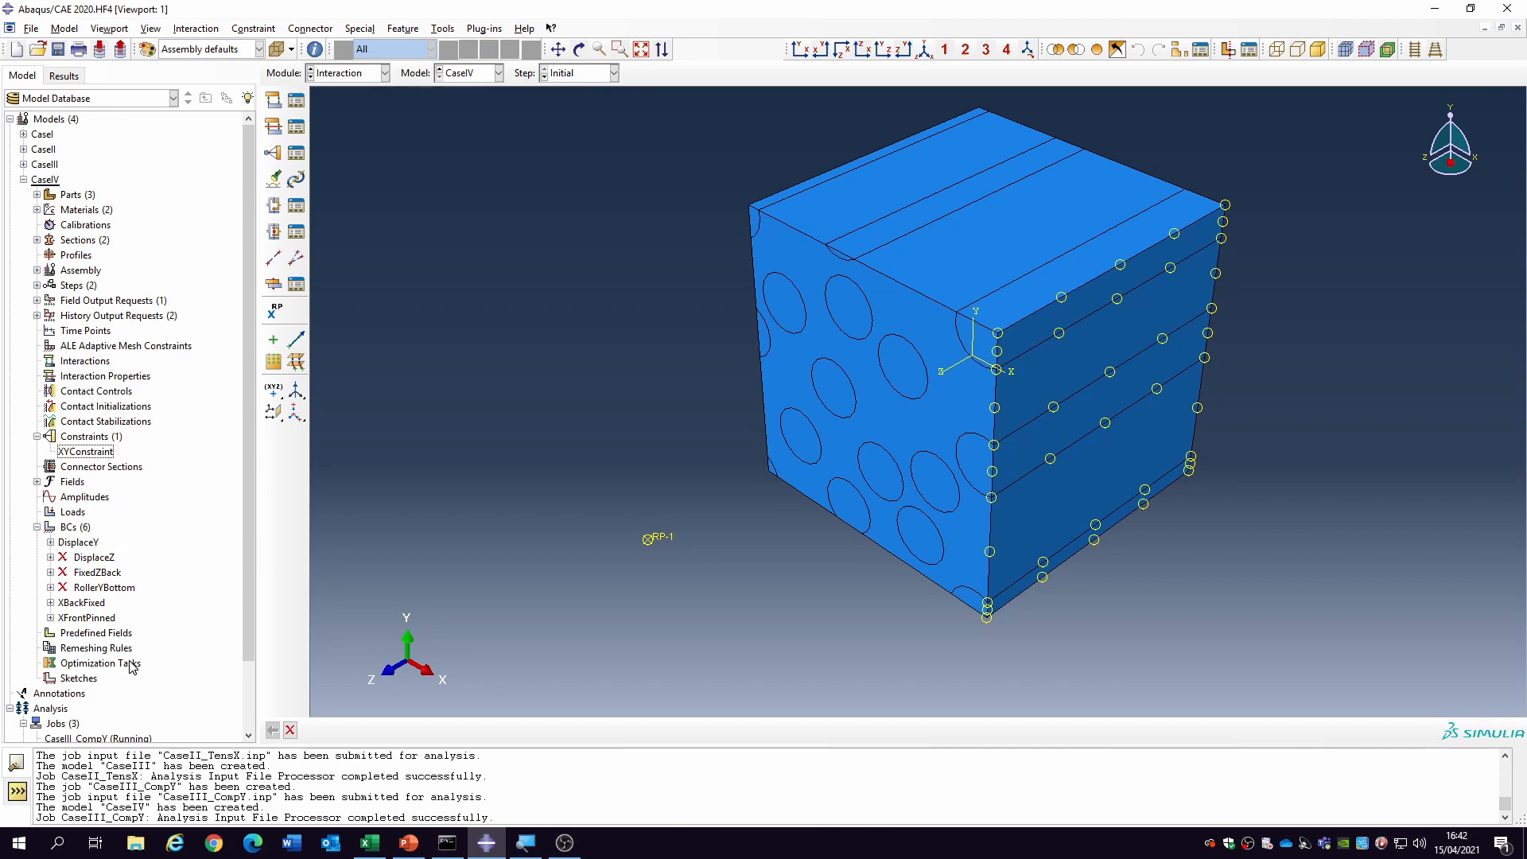
pyautogui.scroll(-2, 72, 644)
pyautogui.doubleClick(63, 644)
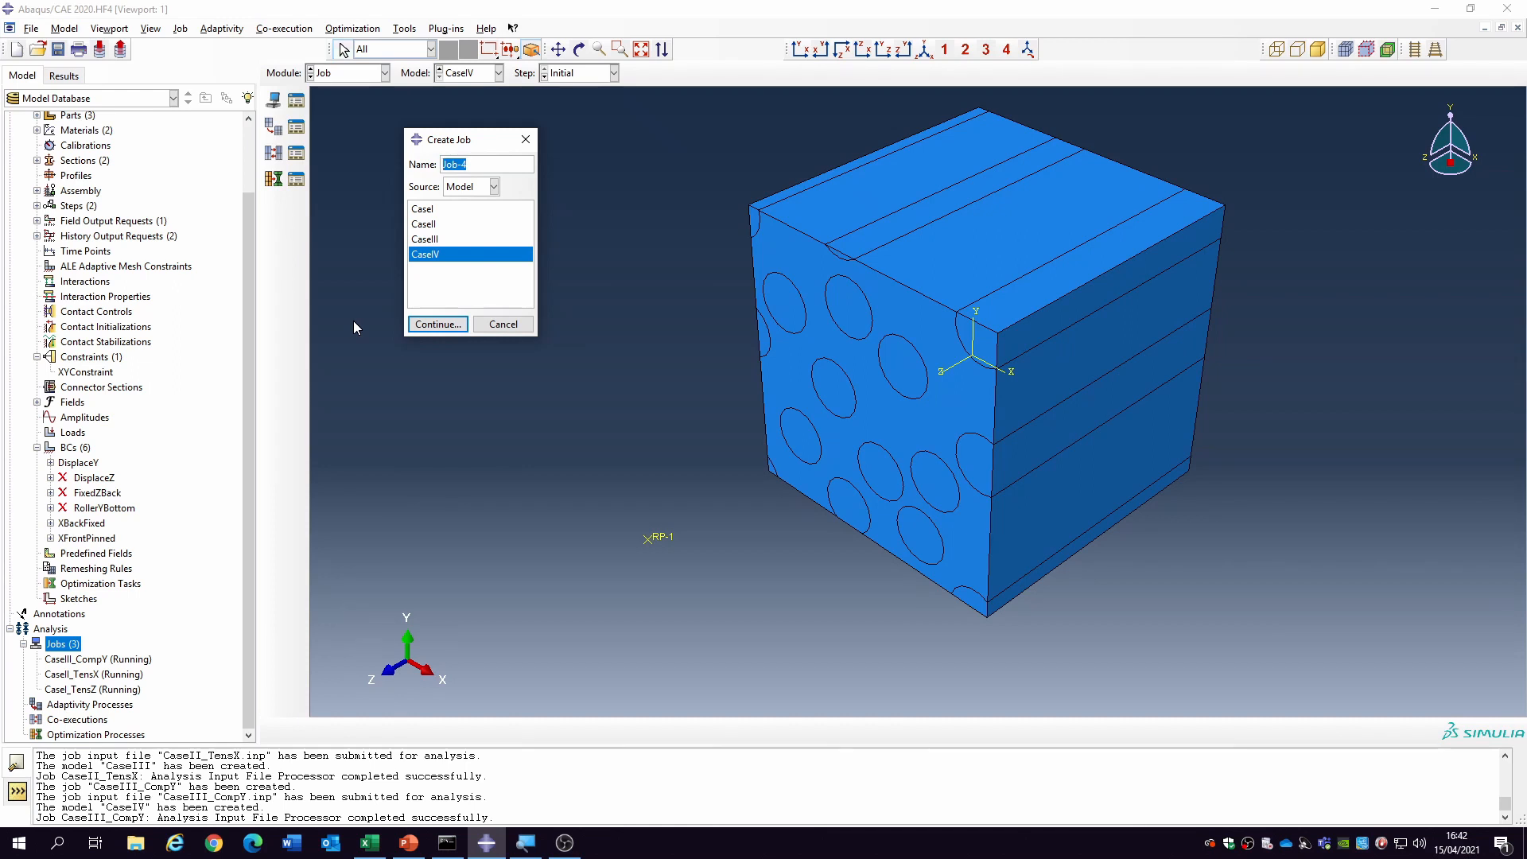
pyautogui.write('CaseIV_ShearXY')
pyautogui.click(440, 325)
pyautogui.click(102, 583)
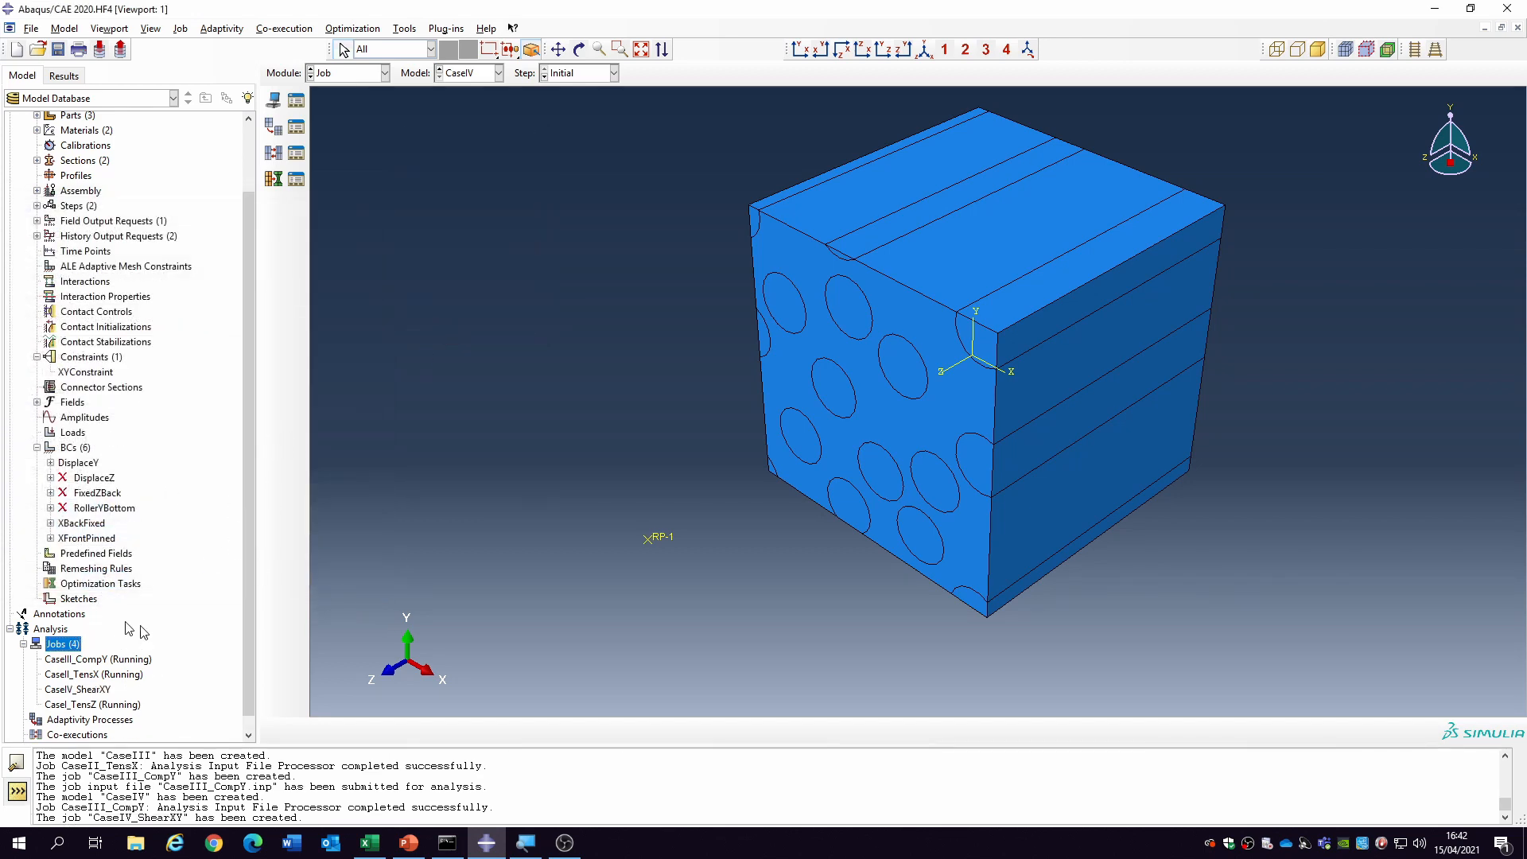
pyautogui.rightClick(99, 691)
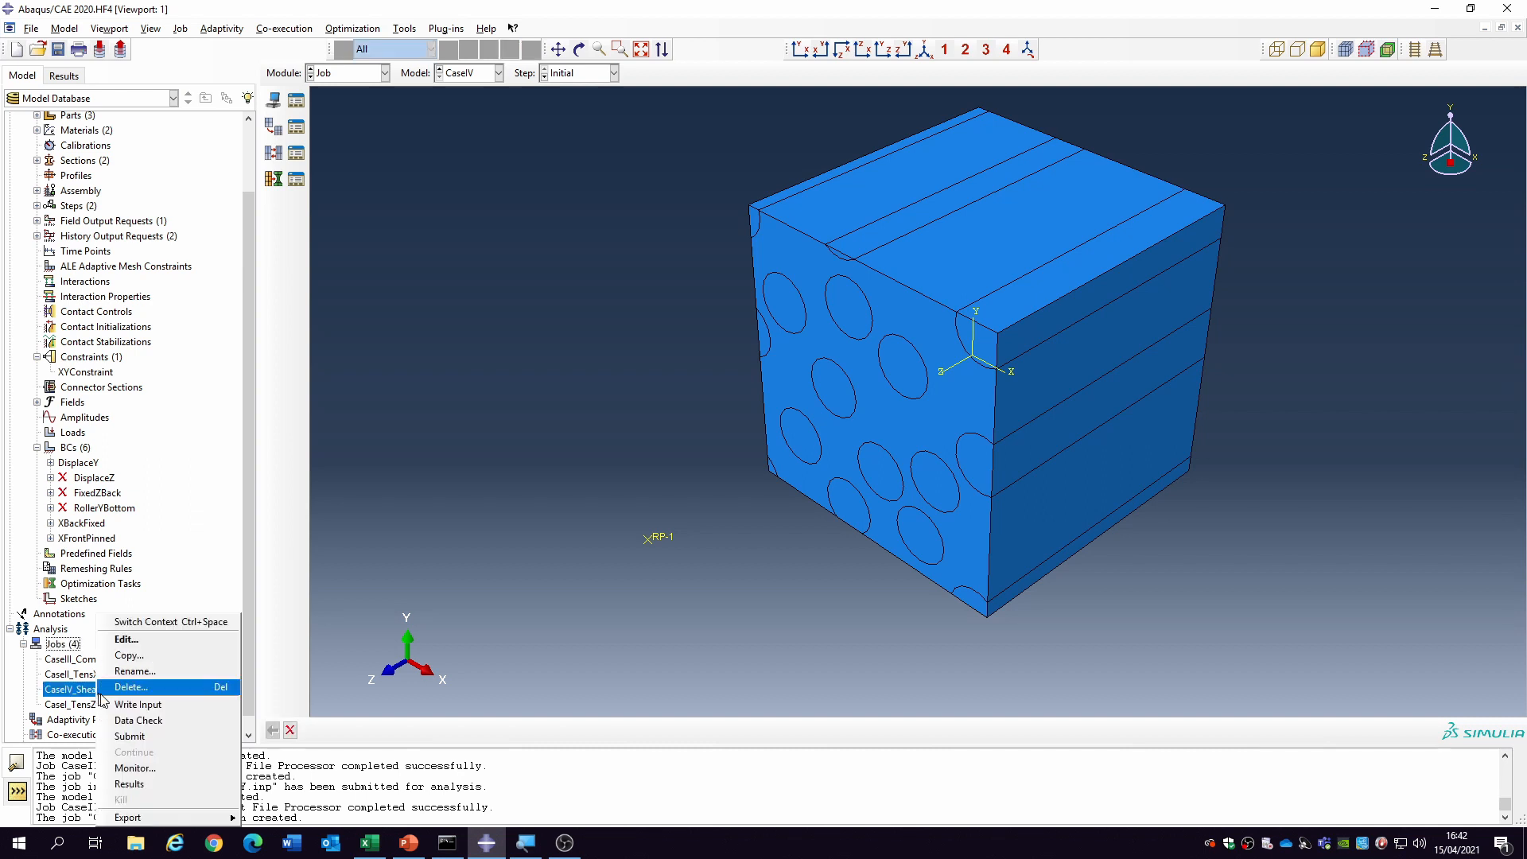
pyautogui.click(158, 736)
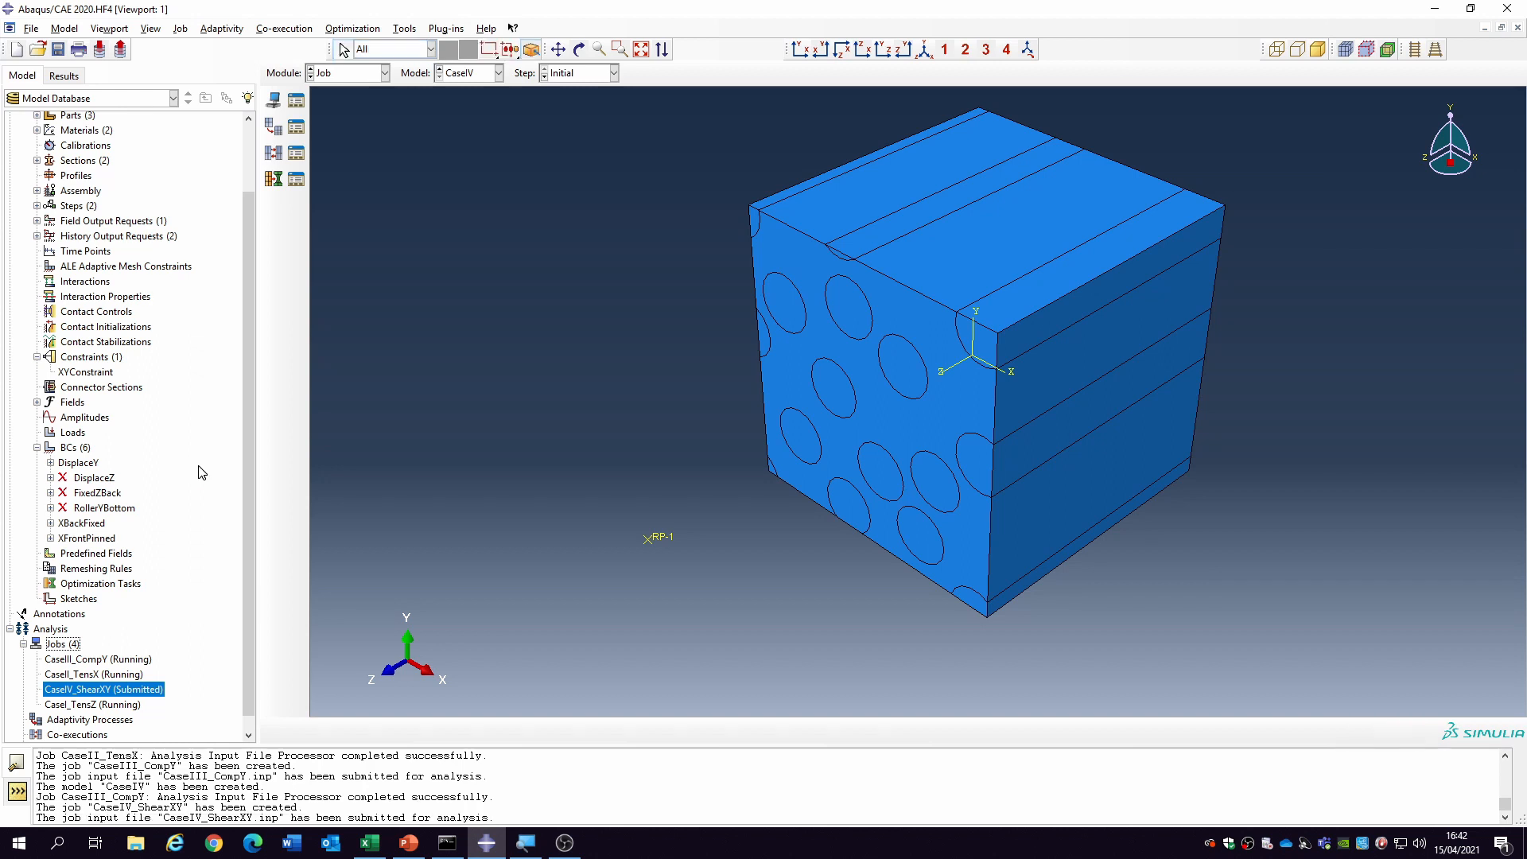
# - Copy the CaseIV model to a new model named CaseV
pyautogui.scroll(2, 240, 436)
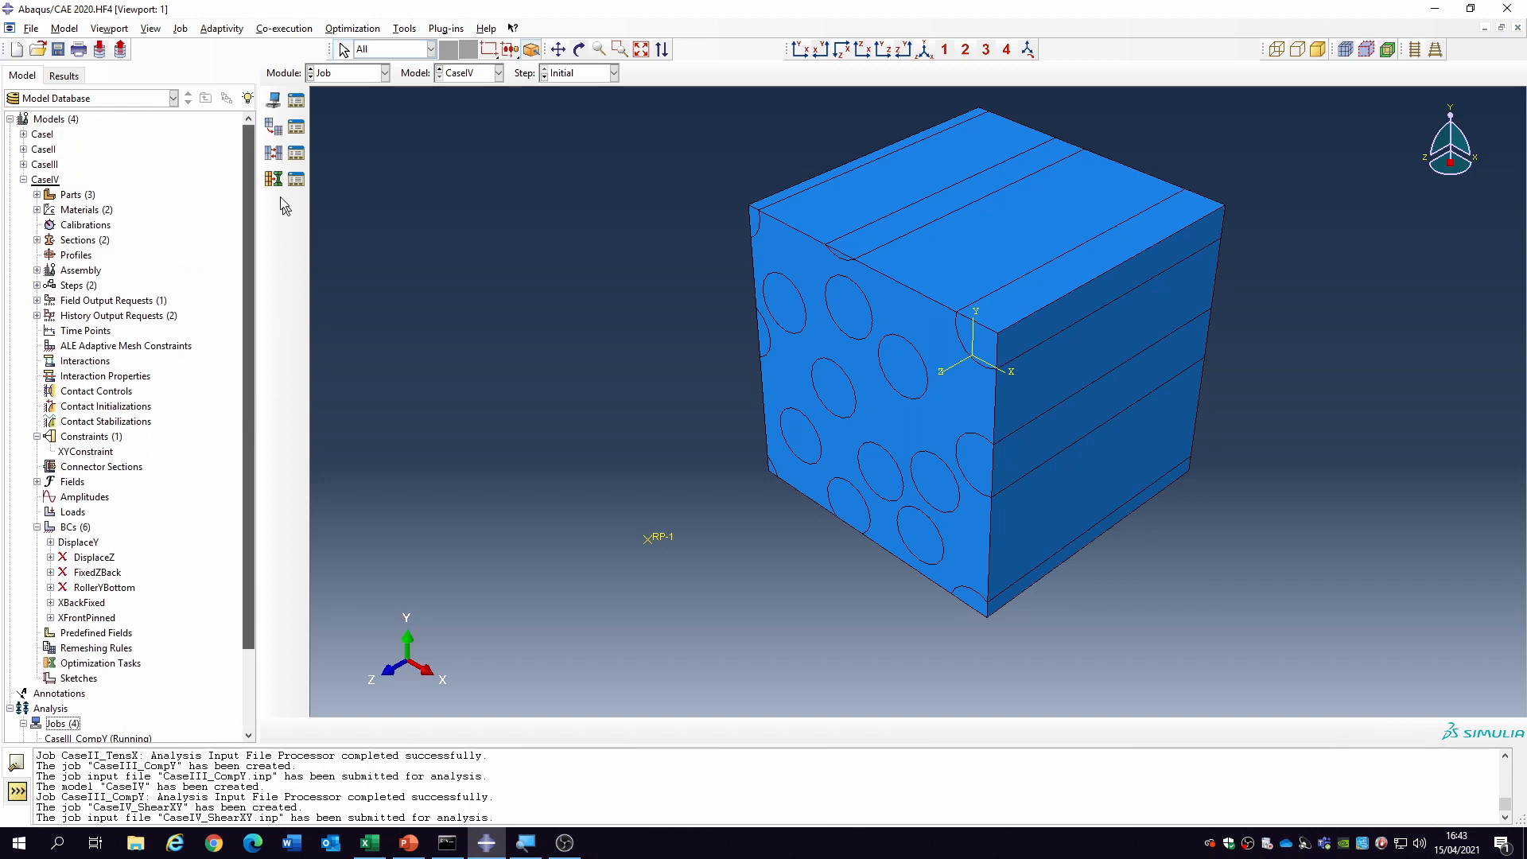
pyautogui.click(23, 180)
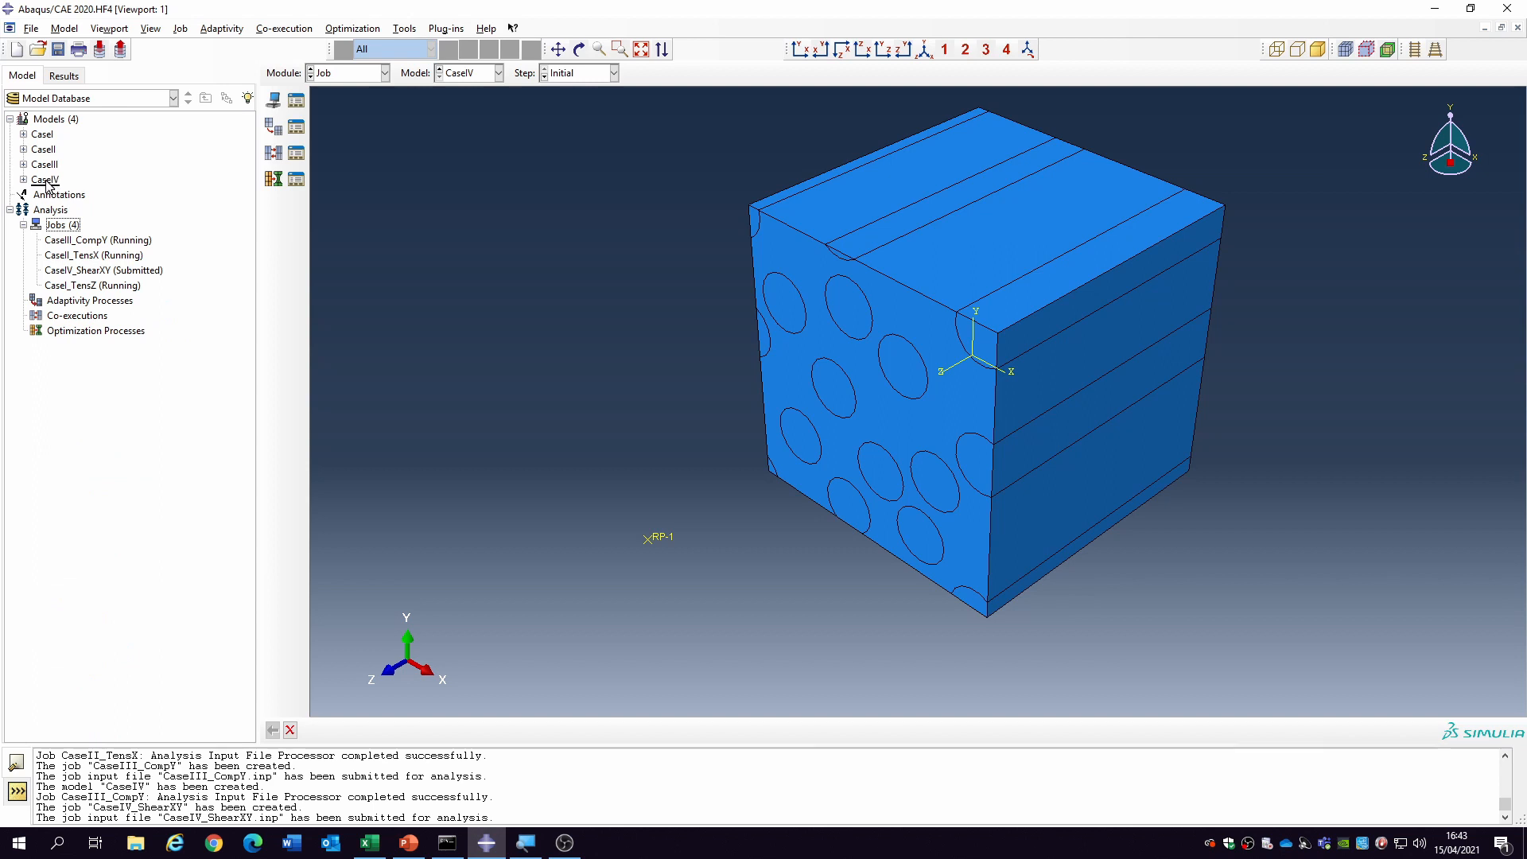
pyautogui.rightClick(48, 185)
pyautogui.click(119, 211)
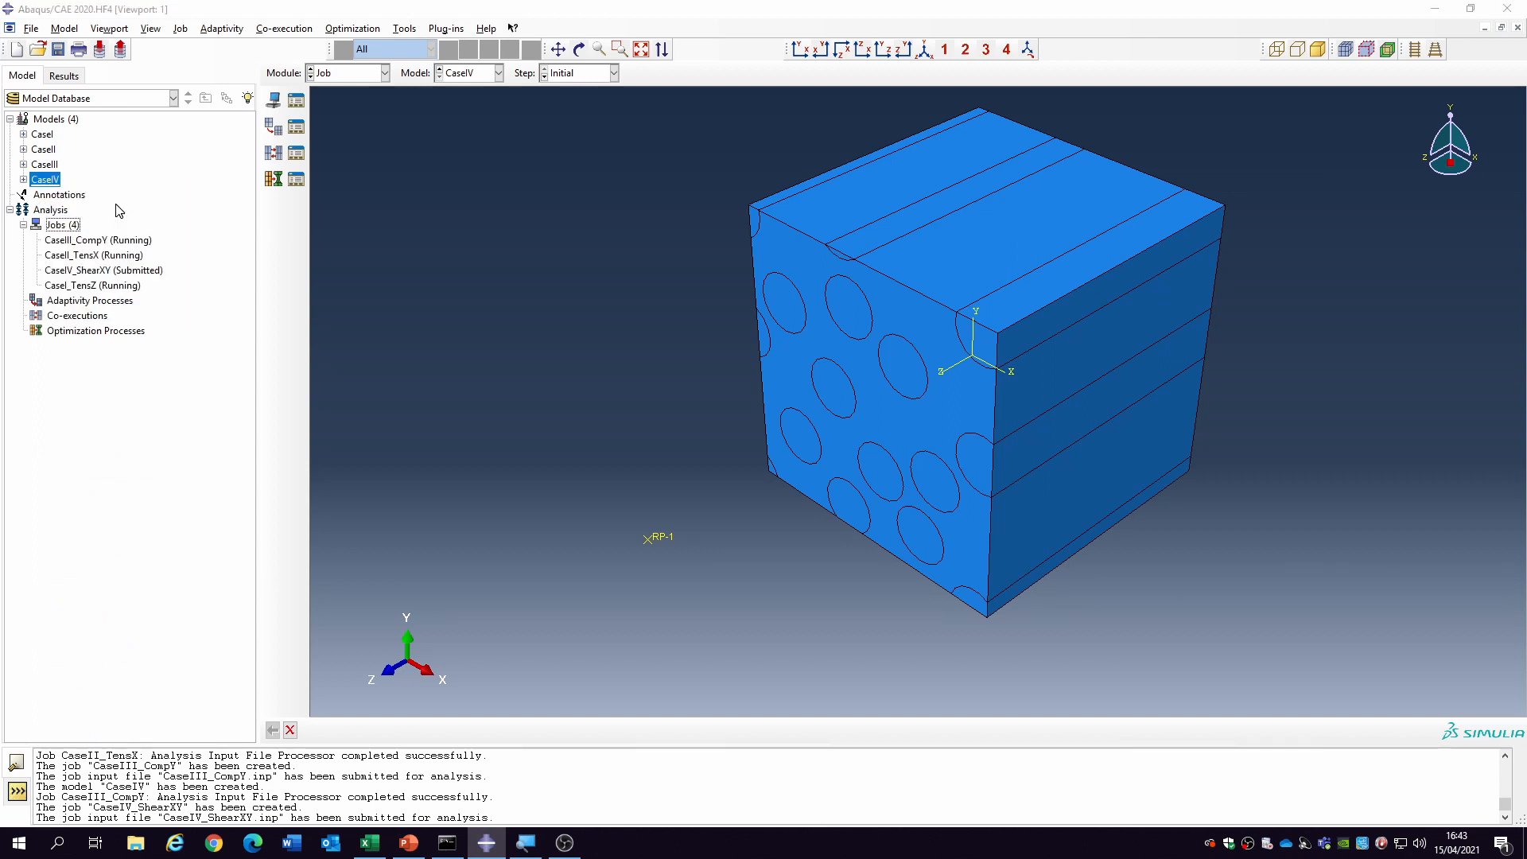
pyautogui.moveTo(77, 174); pyautogui.dragTo(41, 175)
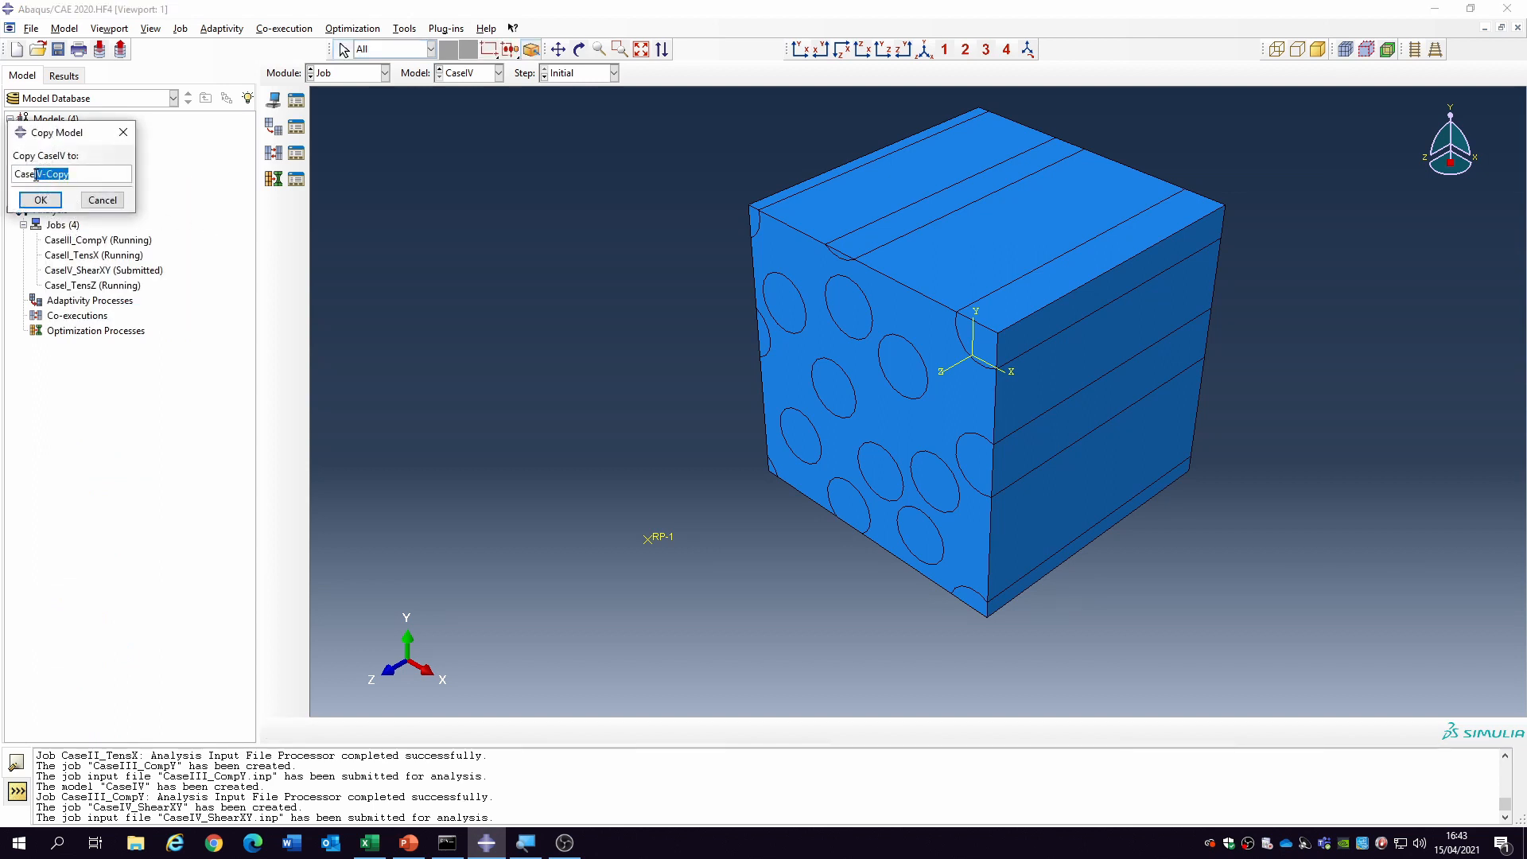
pyautogui.write('V')
pyautogui.click(40, 200)
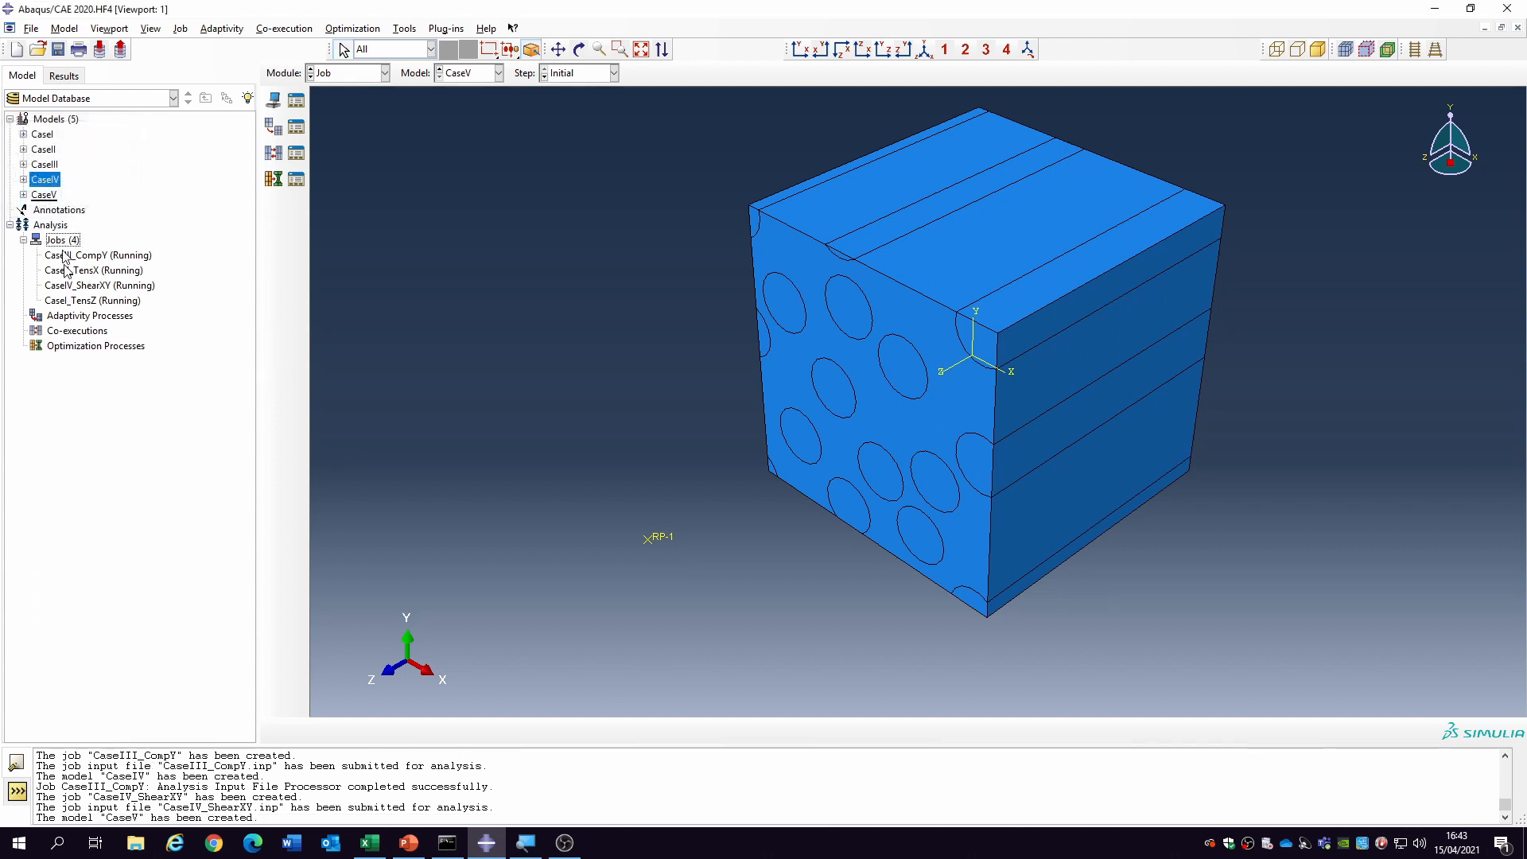
# - Rename the XYConstraint constraint in the CaseV model as YZConstraint
pyautogui.click(23, 195)
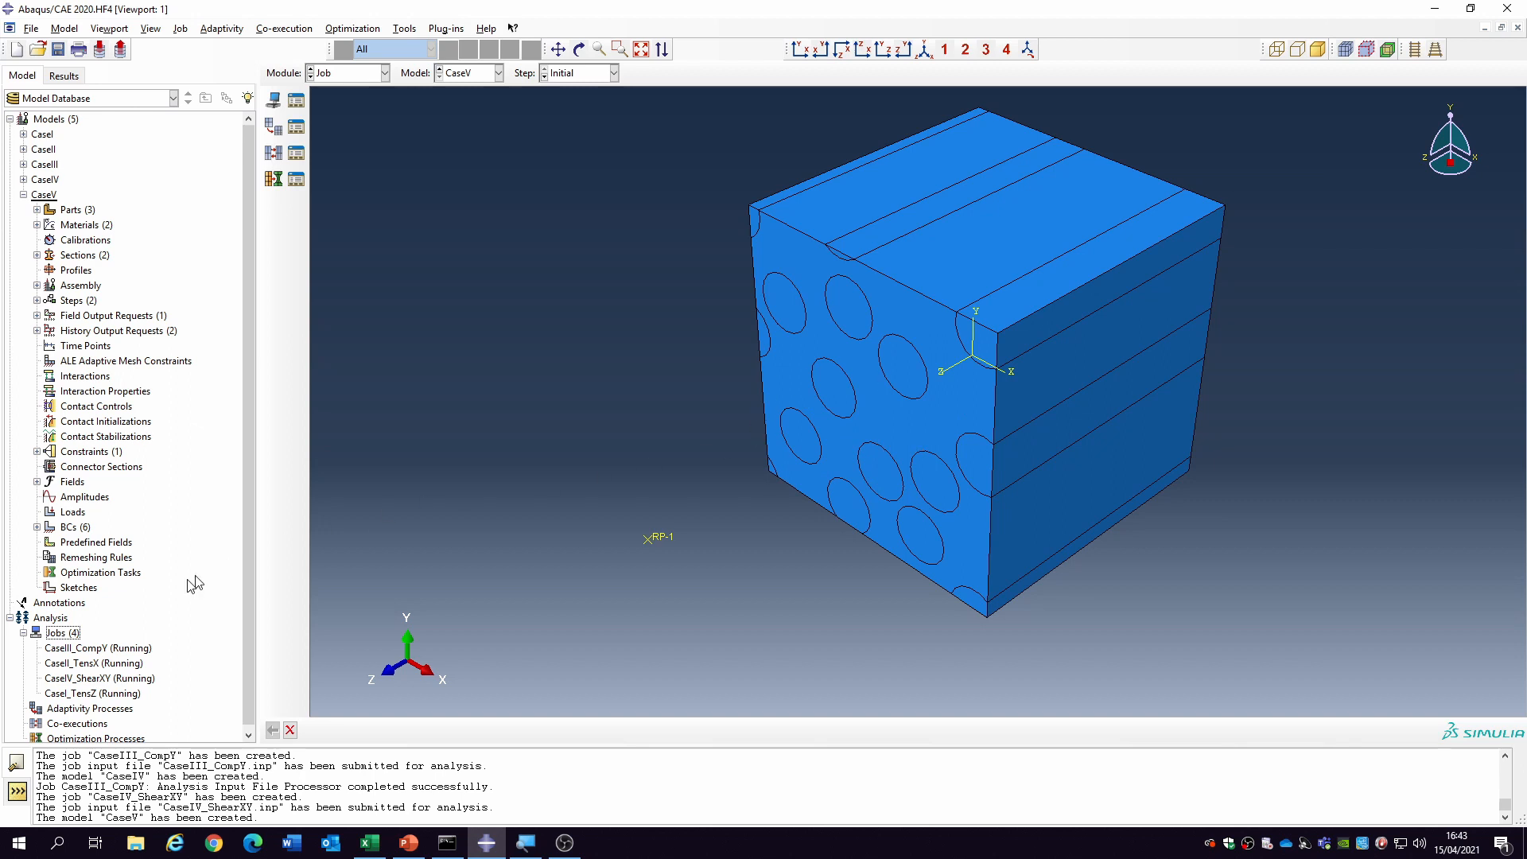
pyautogui.scroll(-1, 74, 545)
pyautogui.click(37, 523)
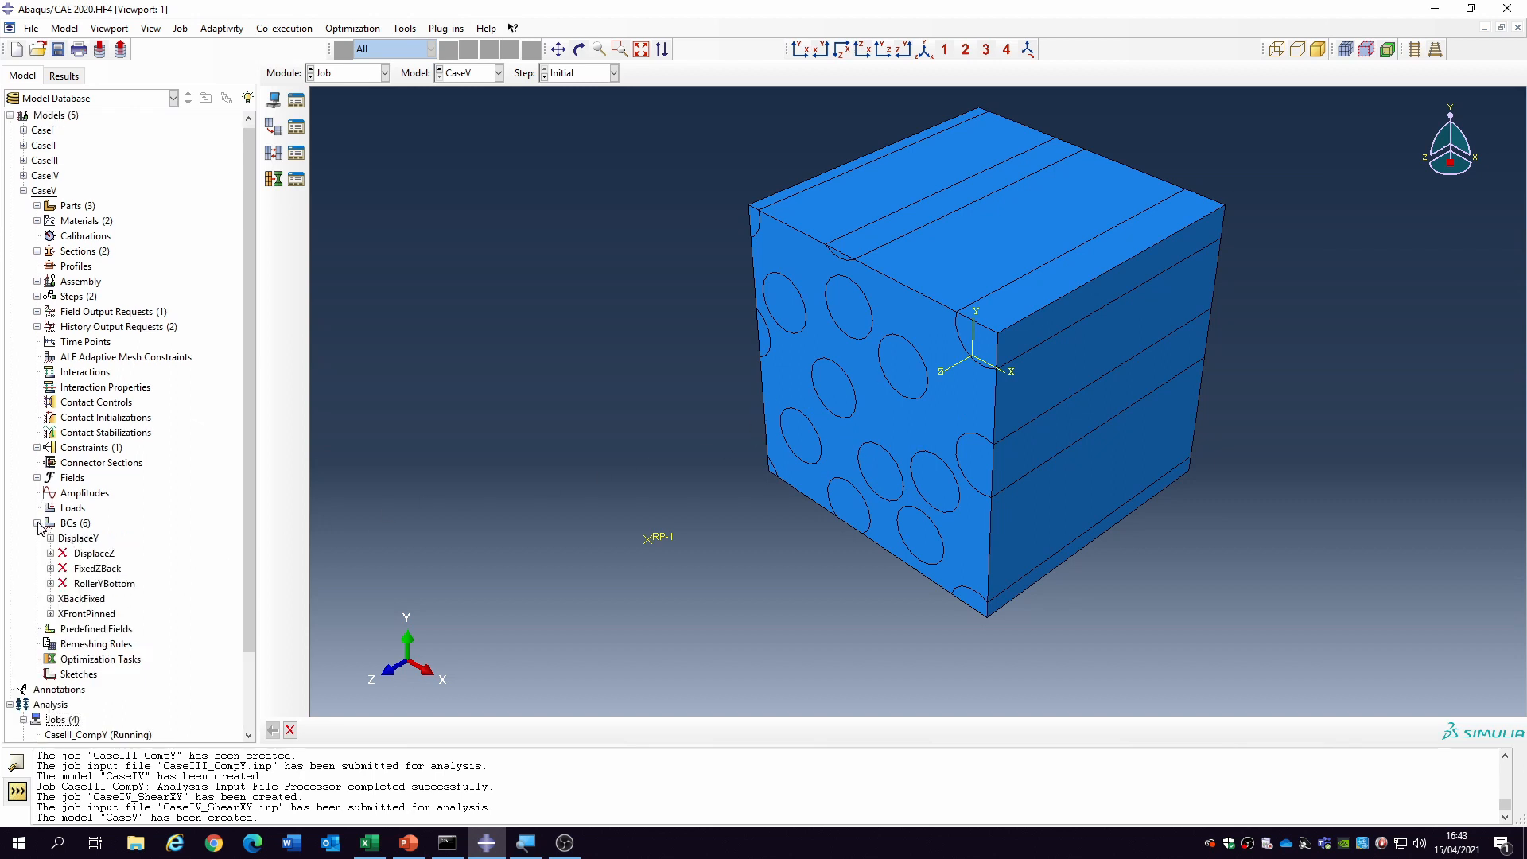
pyautogui.click(78, 539)
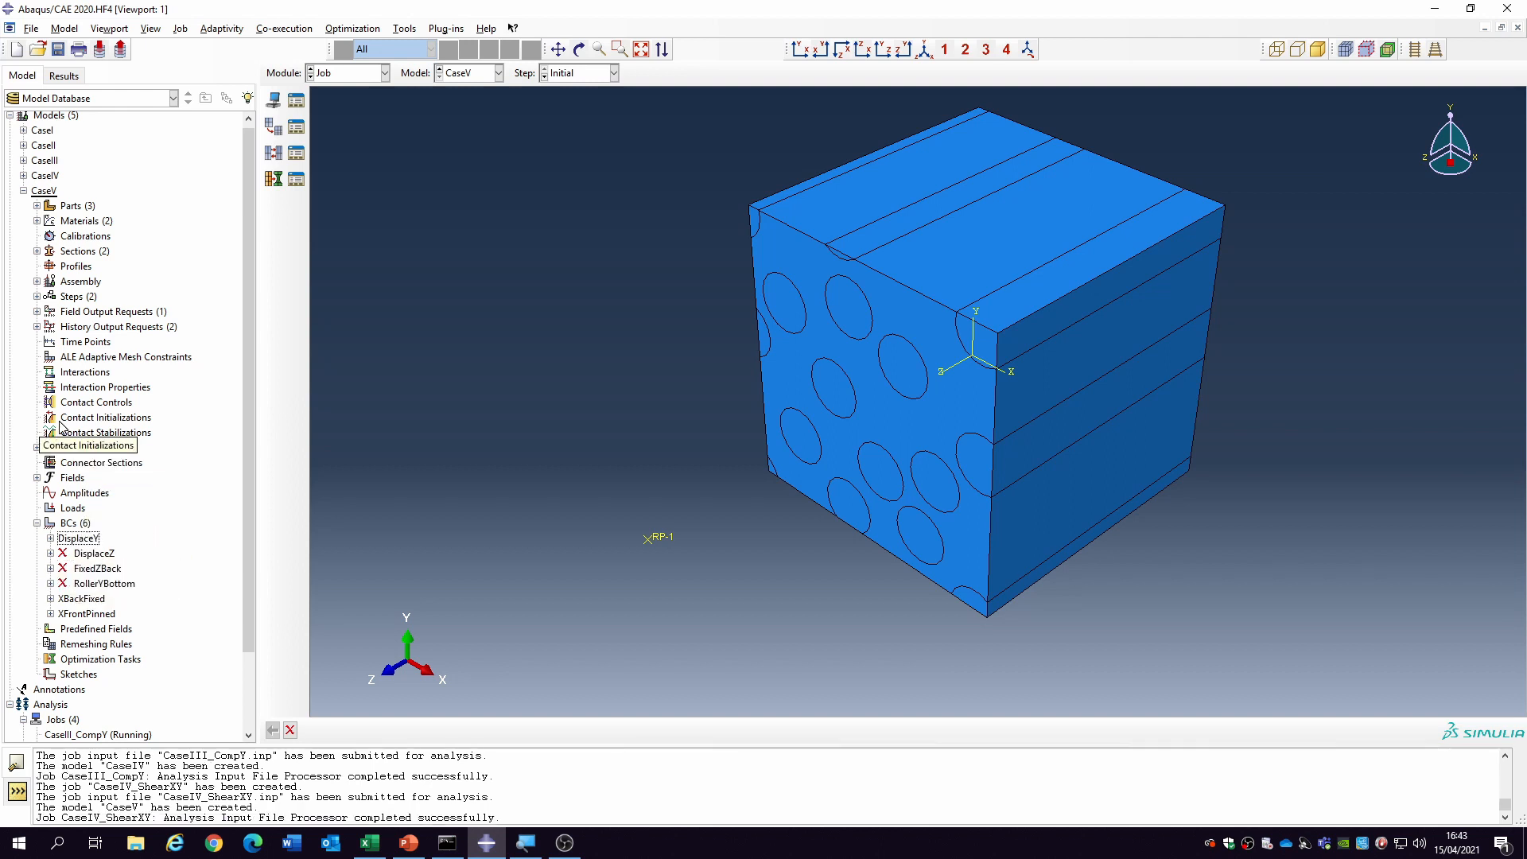
pyautogui.click(37, 448)
pyautogui.rightClick(70, 460)
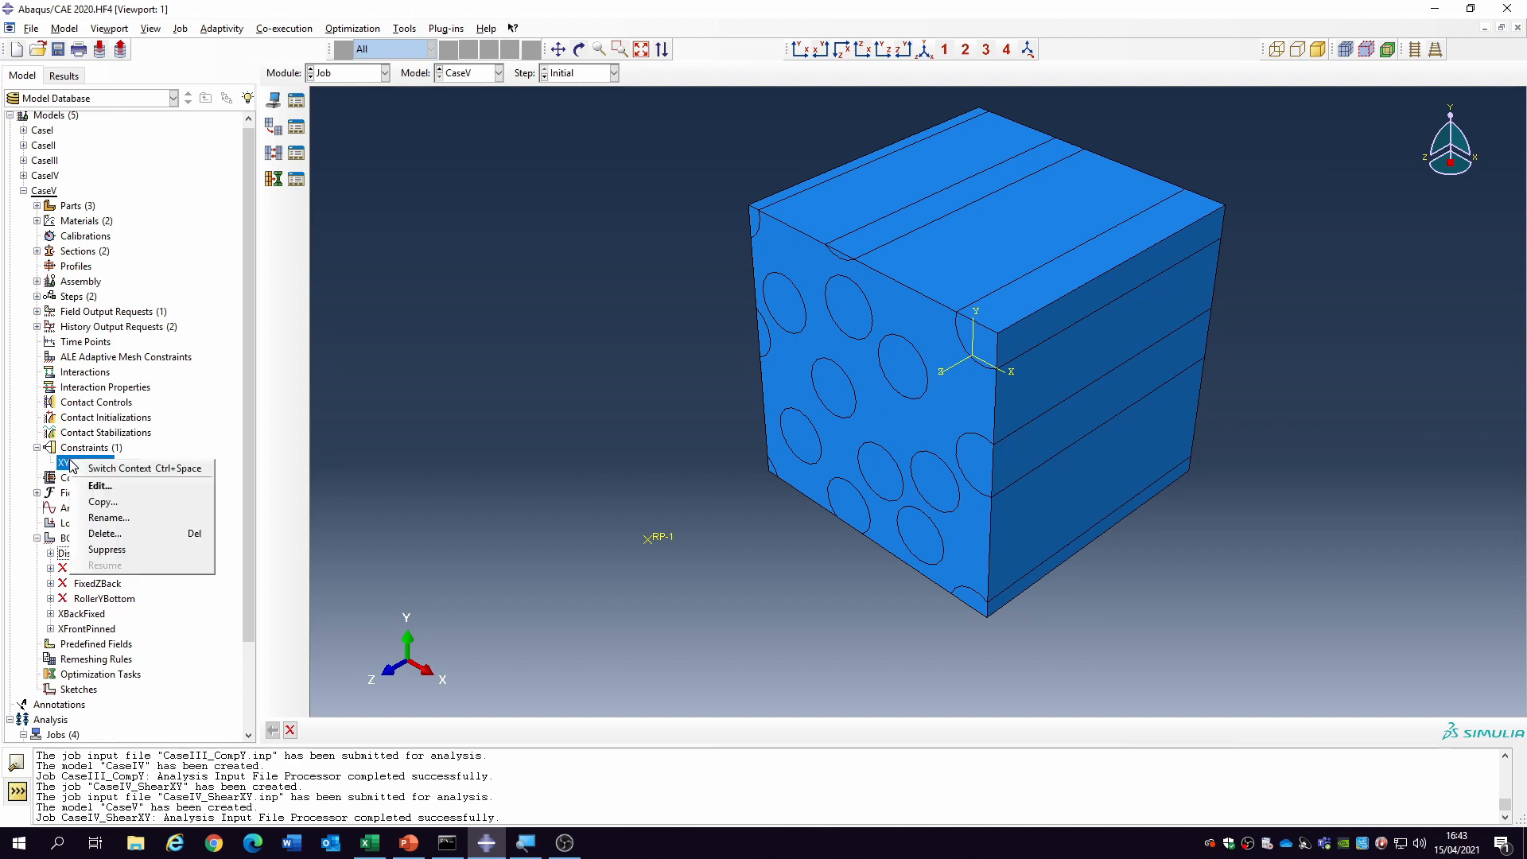
pyautogui.click(125, 519)
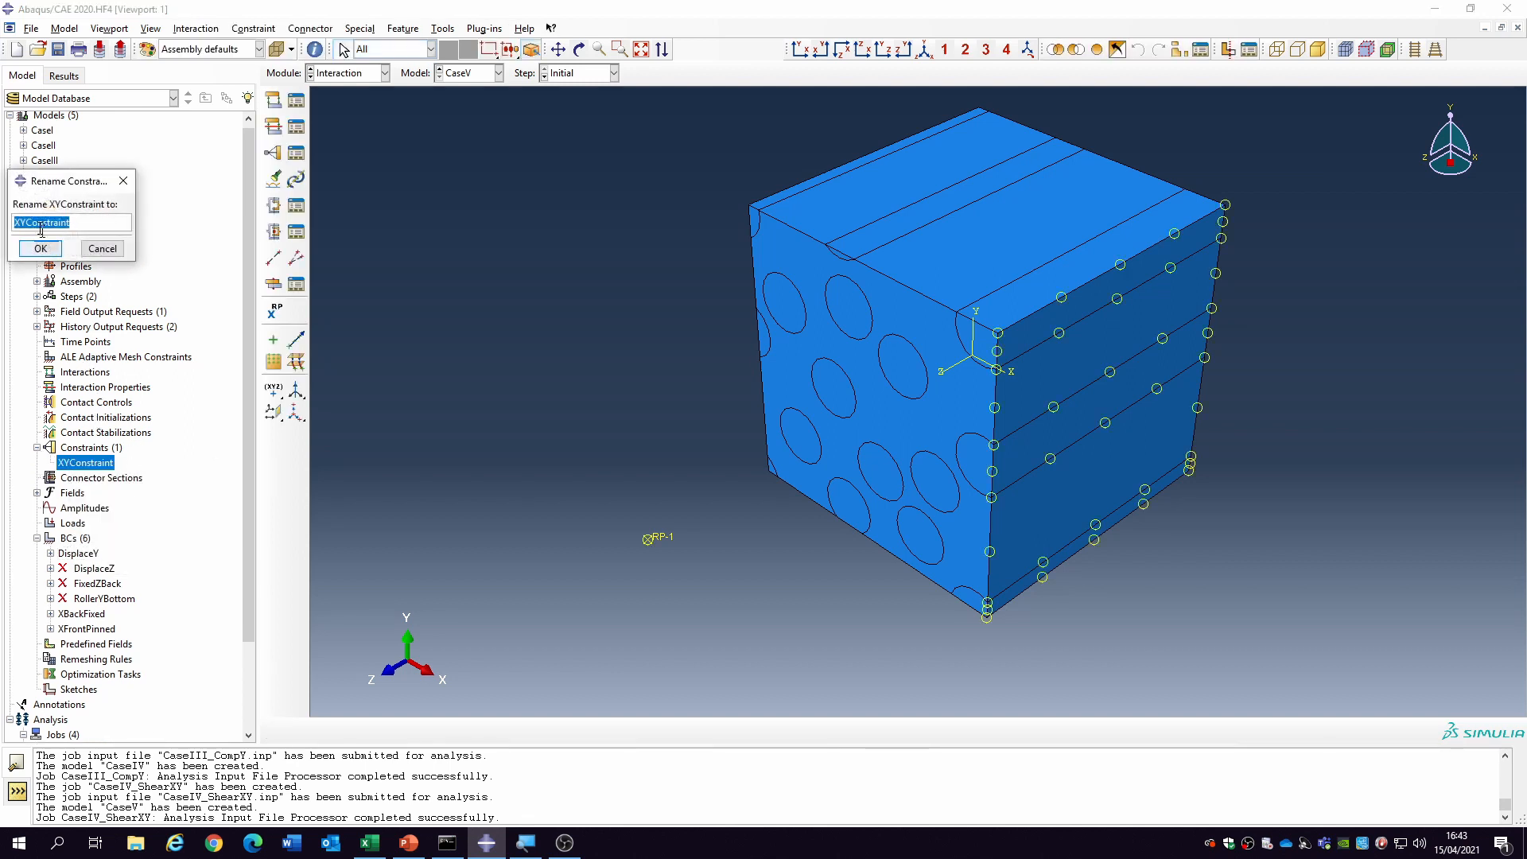
pyautogui.moveTo(26, 223); pyautogui.dragTo(3, 225)
pyautogui.write('YZ')
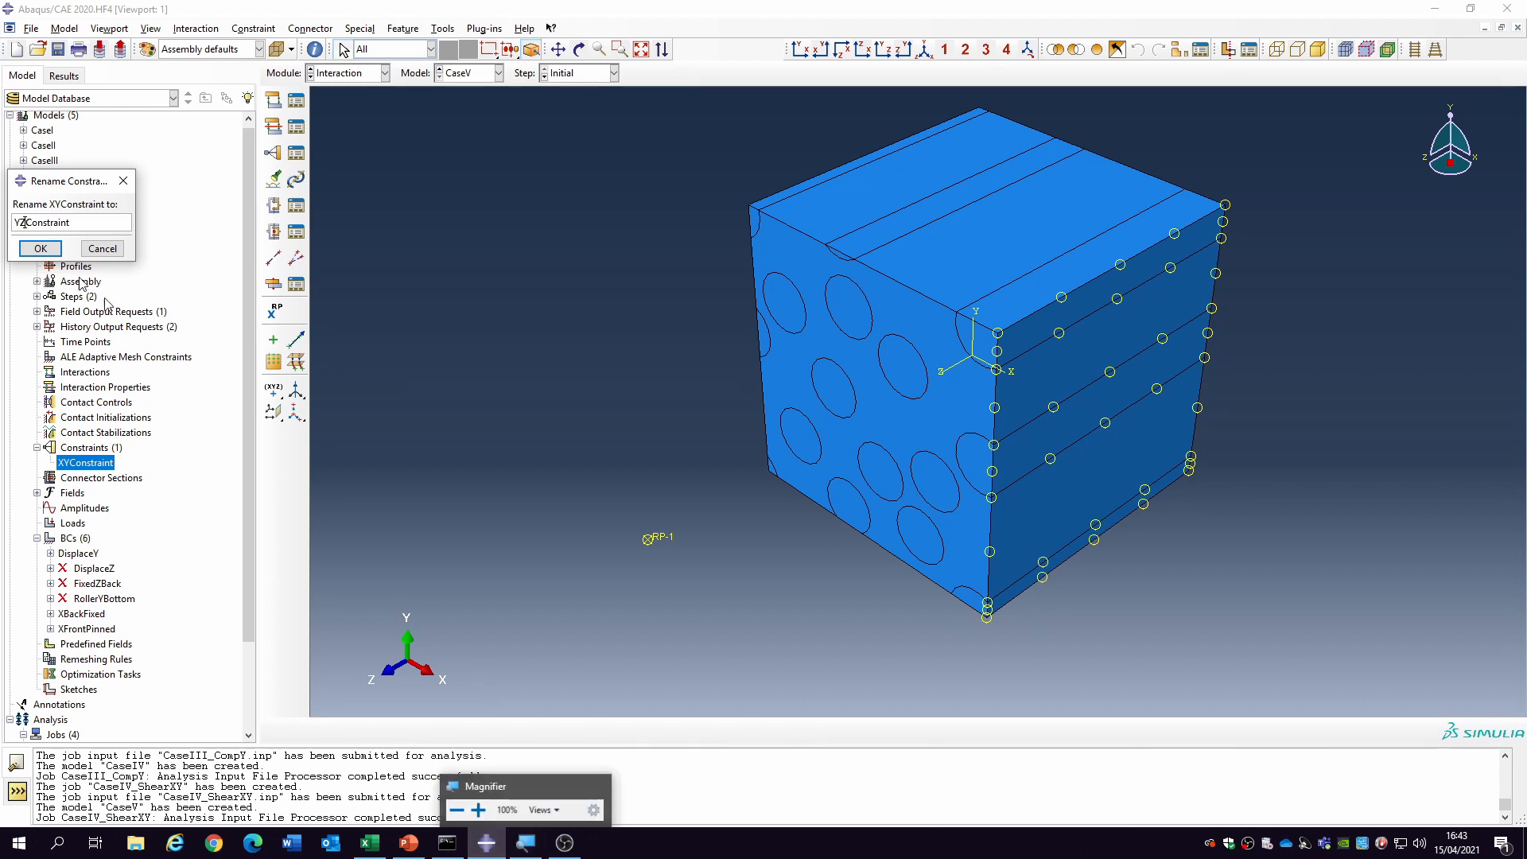
pyautogui.click(26, 247)
# - In YZConstraint, set the first term's set to UDComposite-1.ZFront and the DOF of both terms to 3
pyautogui.doubleClick(85, 463)
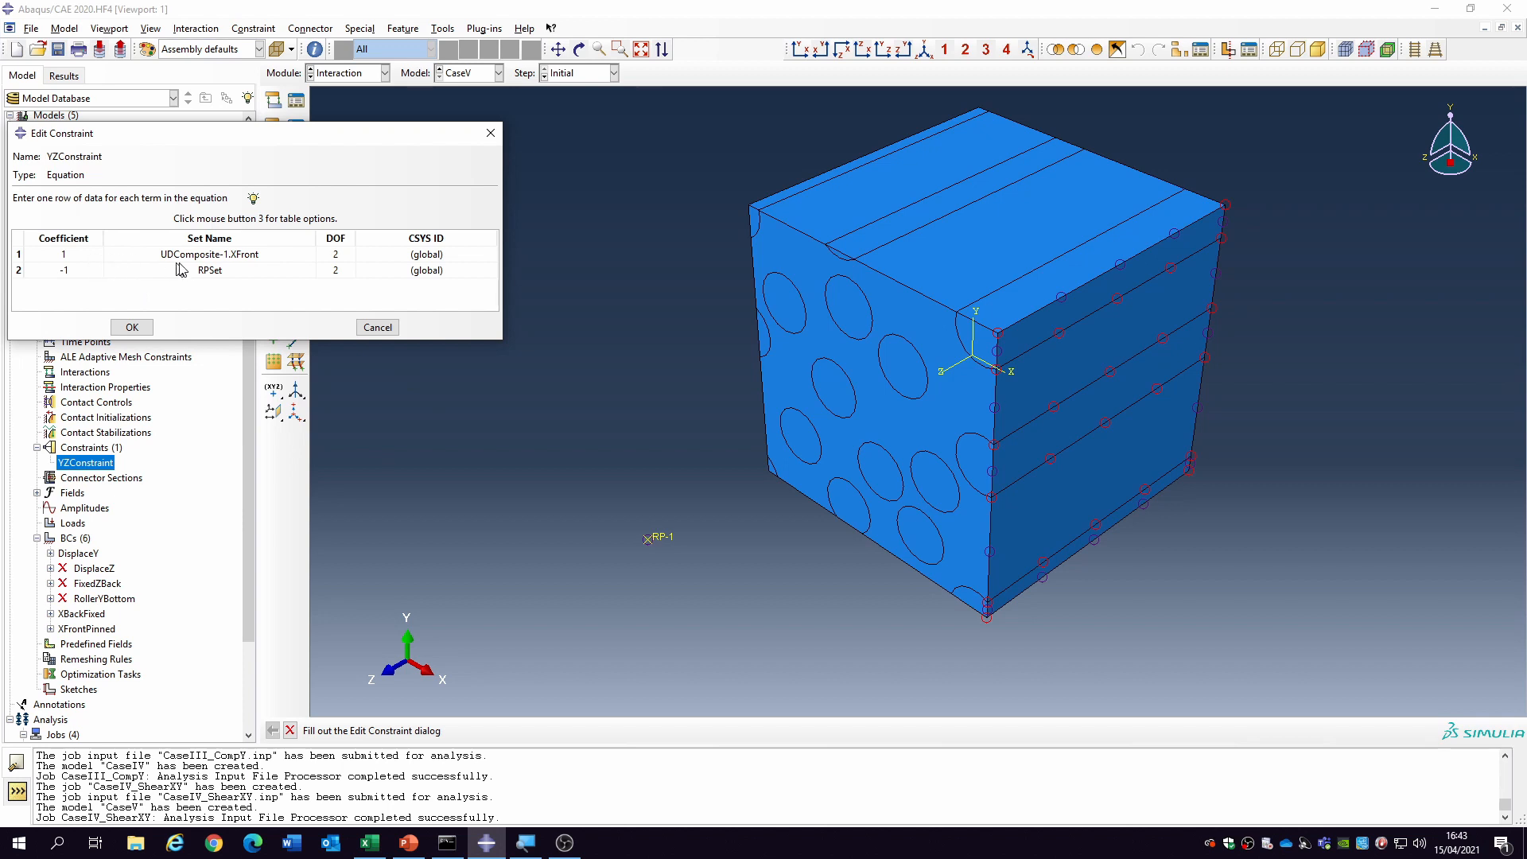
pyautogui.click(207, 256)
pyautogui.click(280, 255)
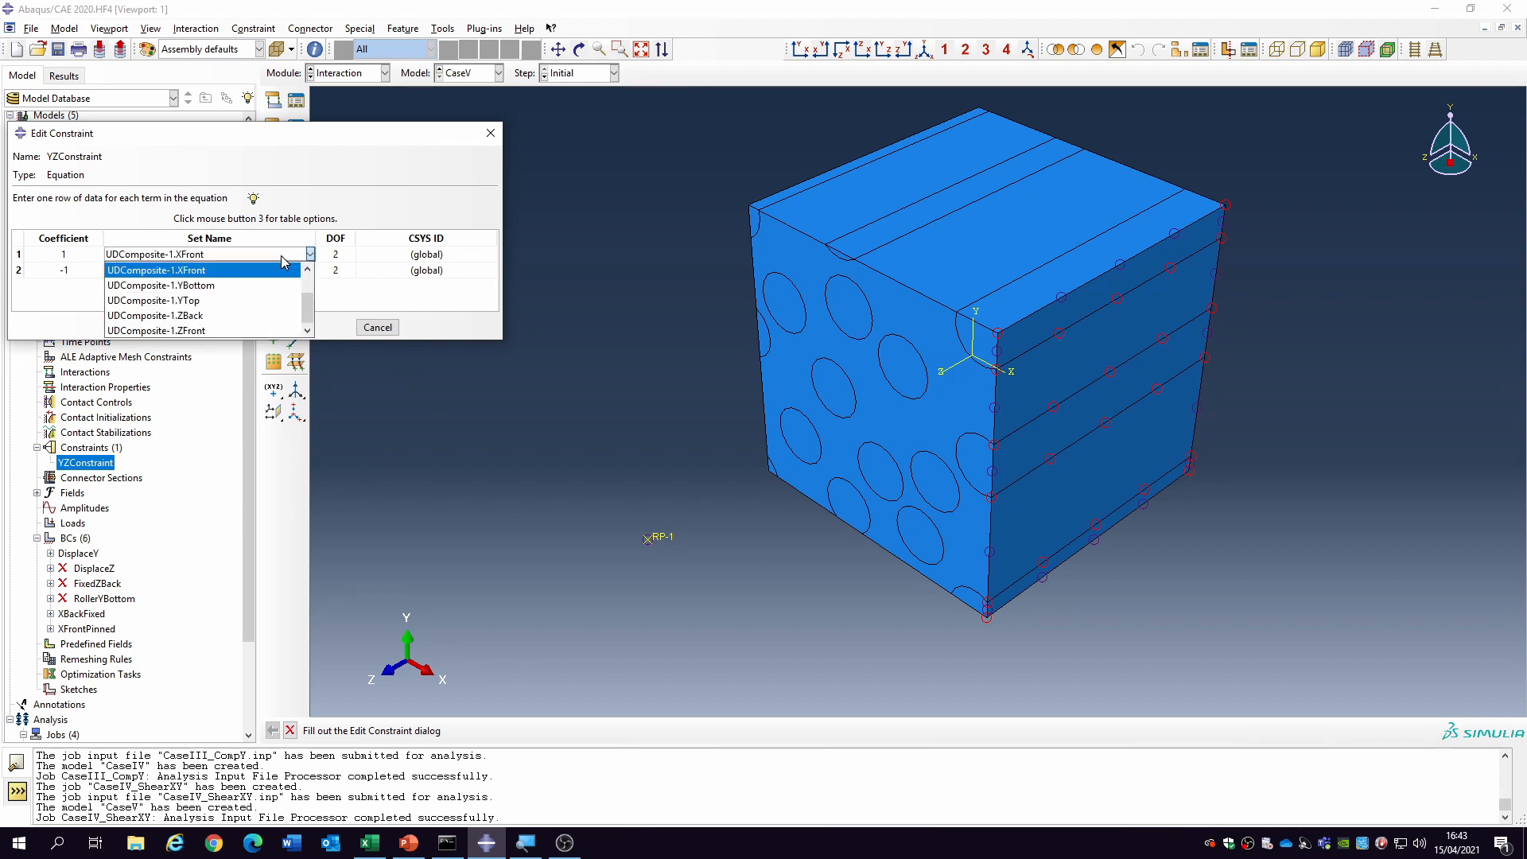
pyautogui.click(211, 330)
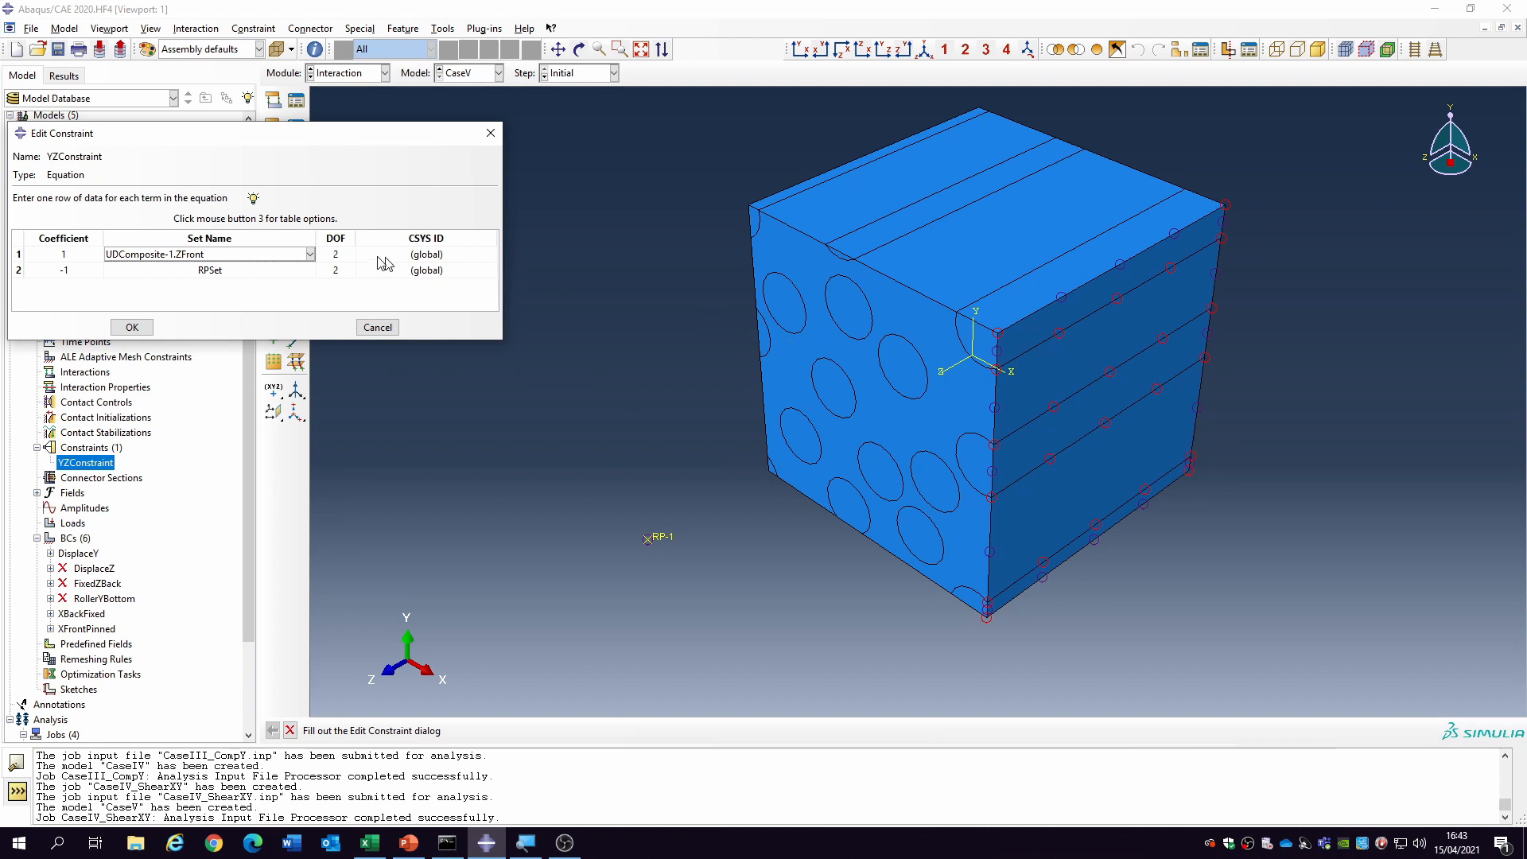
pyautogui.click(343, 256)
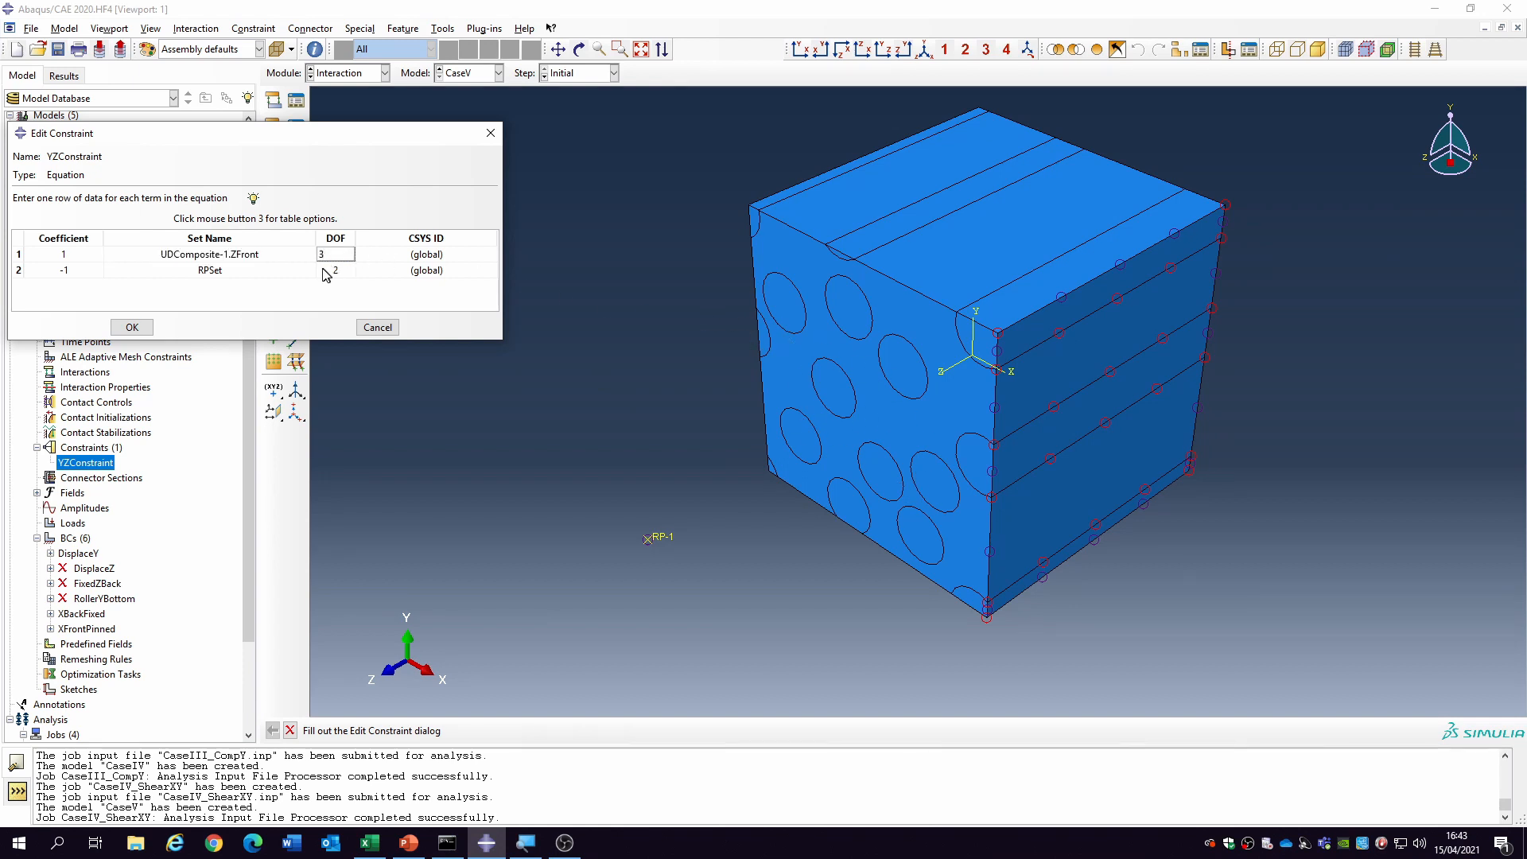
pyautogui.click(335, 271)
pyautogui.write('3')
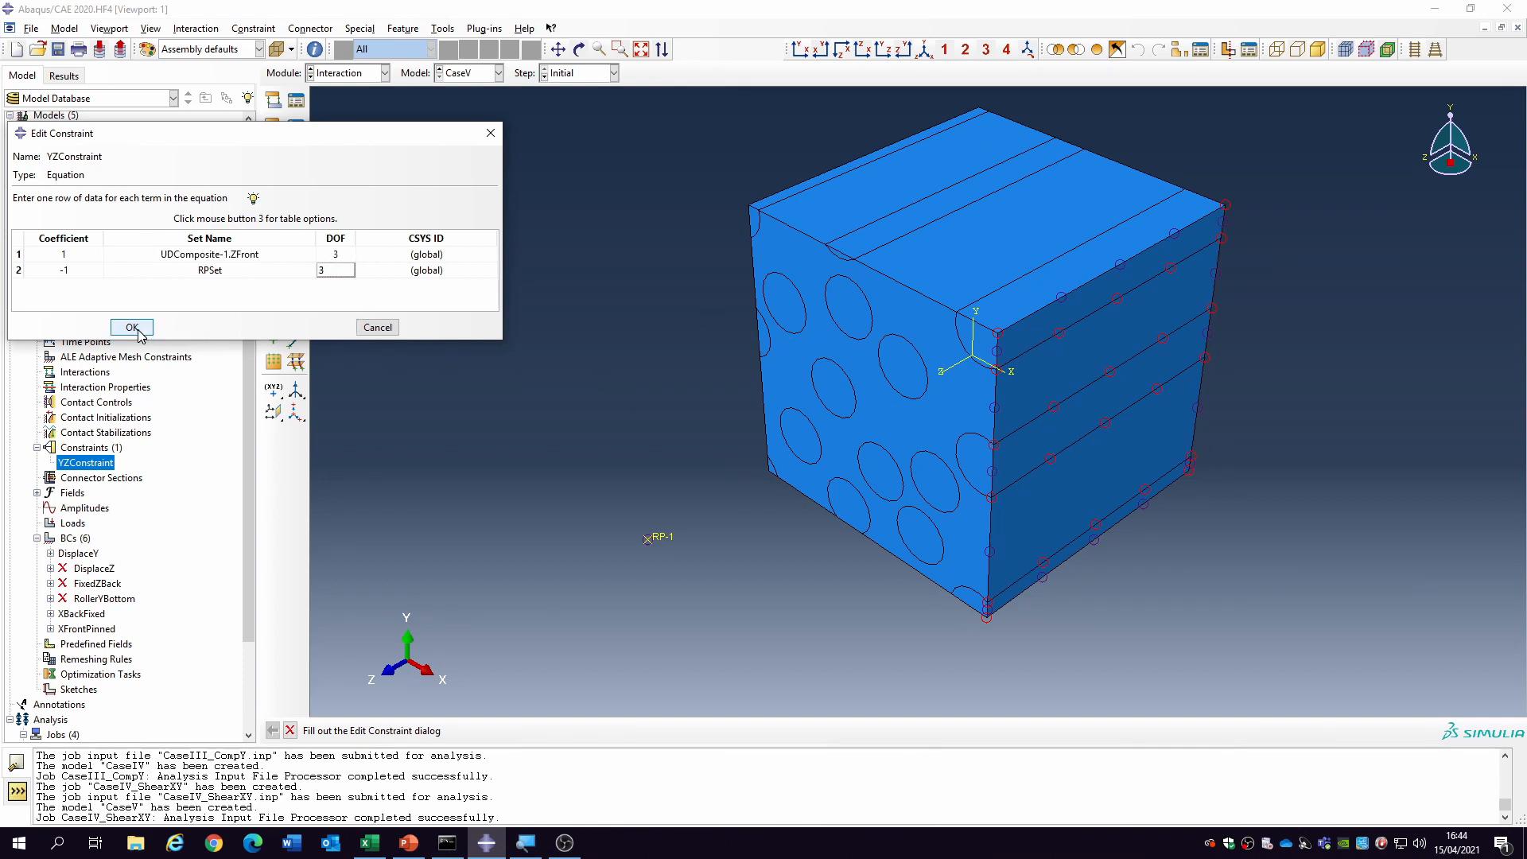
pyautogui.click(132, 327)
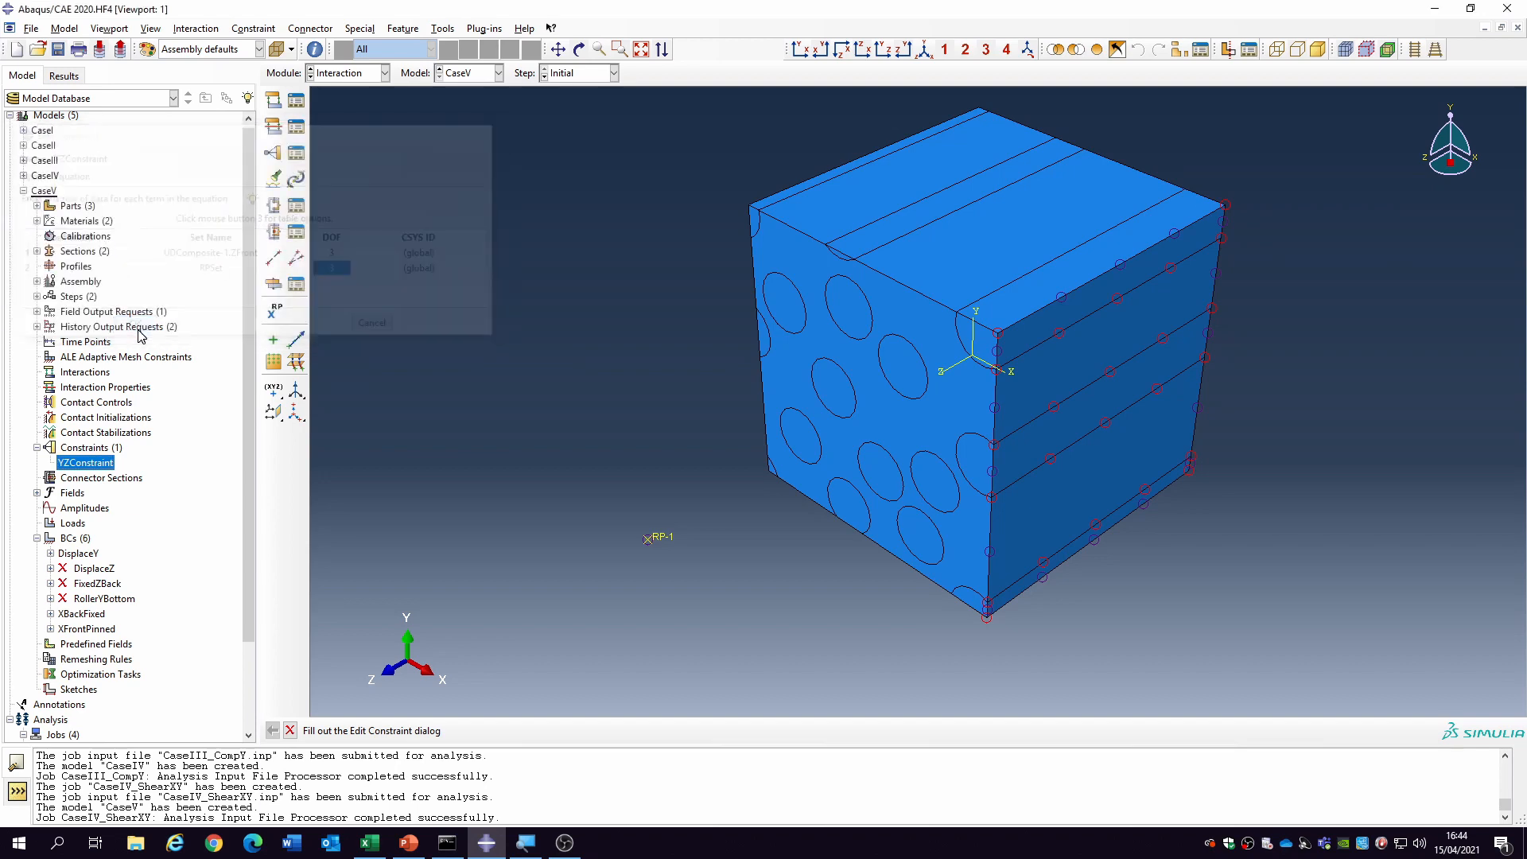
# - Set the DOF of both terms in the YZConstraint equation to 2
pyautogui.doubleClick(85, 463)
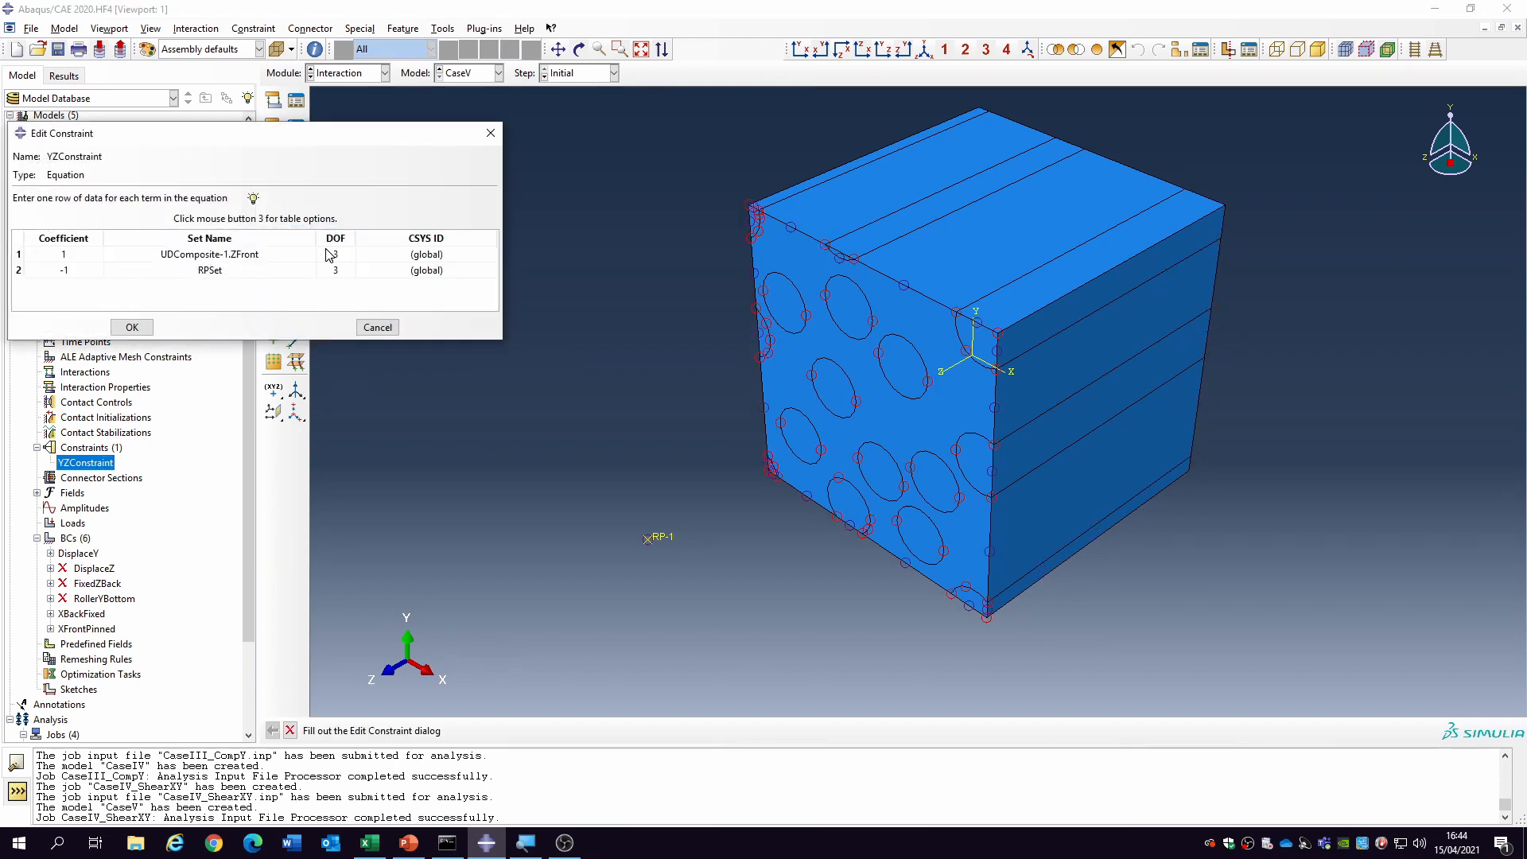
pyautogui.click(336, 255)
pyautogui.write('2')
pyautogui.click(336, 270)
pyautogui.click(127, 327)
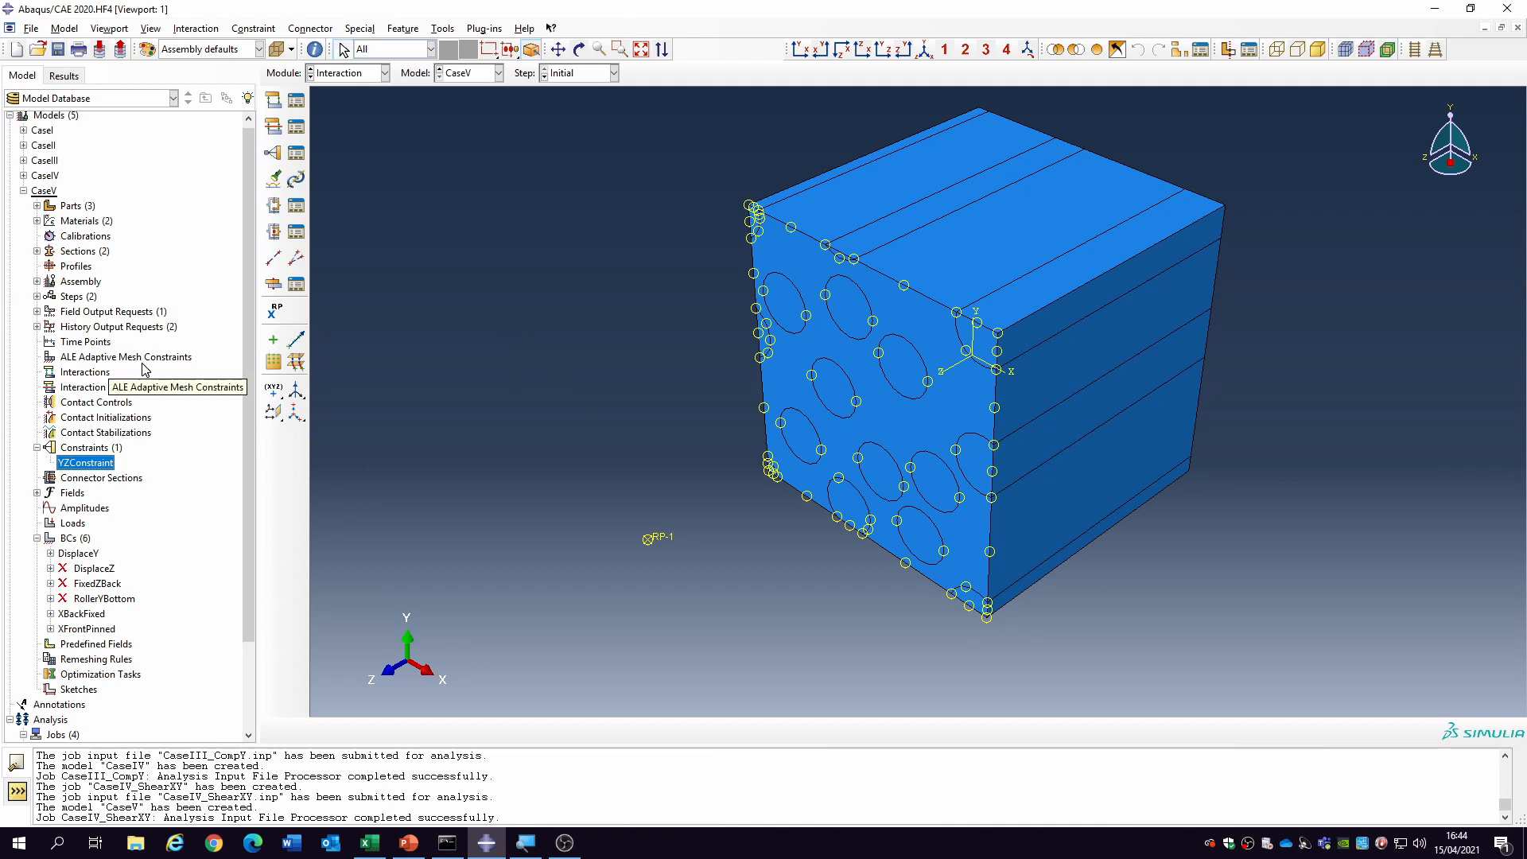
# - Review the settings of the DisplaceY boundary condition and the YZConstraint equation in CaseV
pyautogui.click(159, 471)
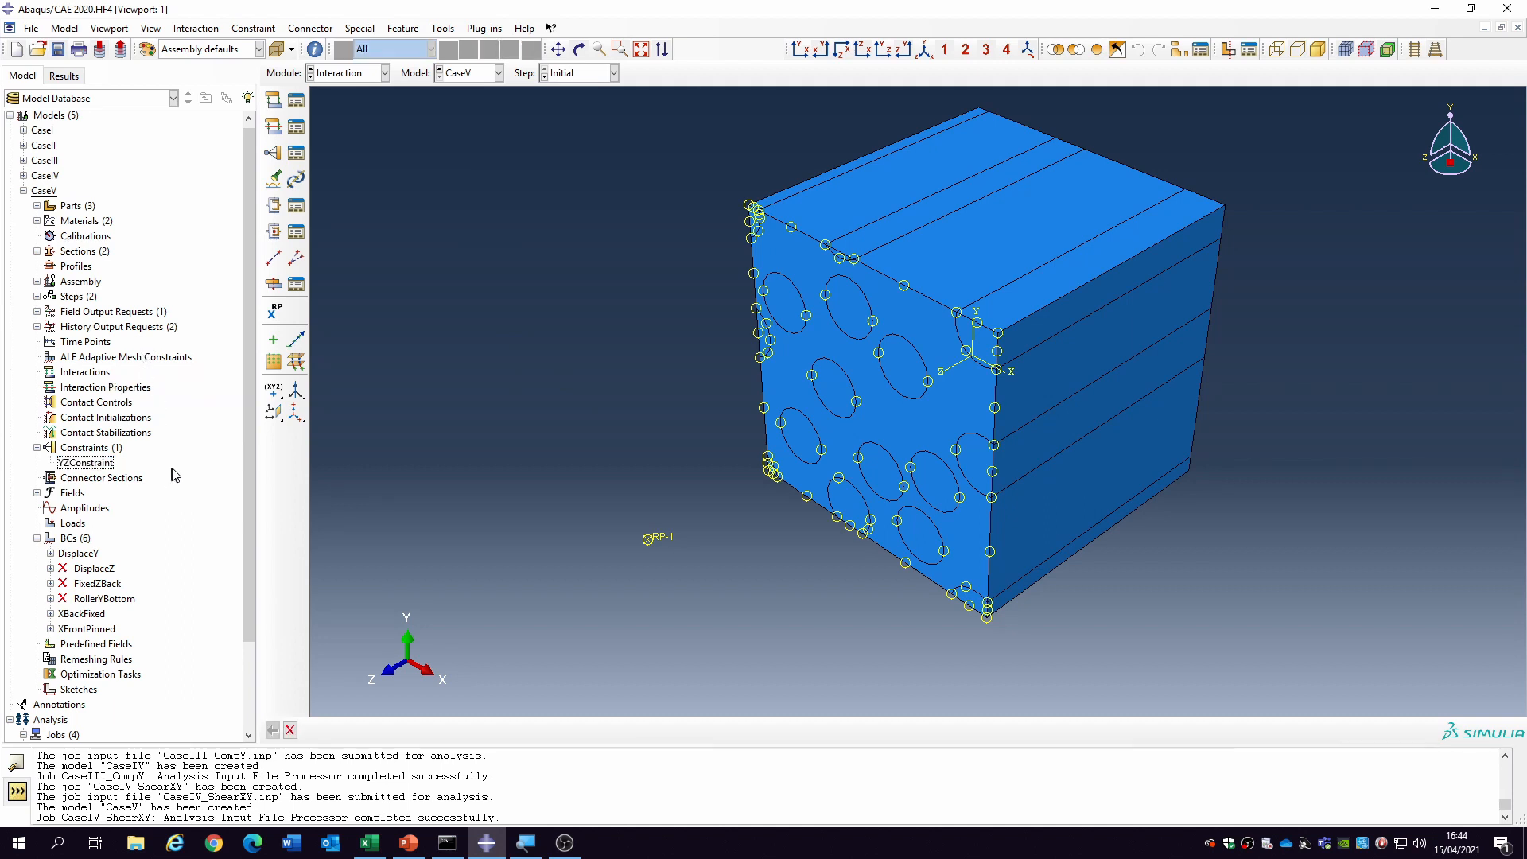
pyautogui.click(73, 553)
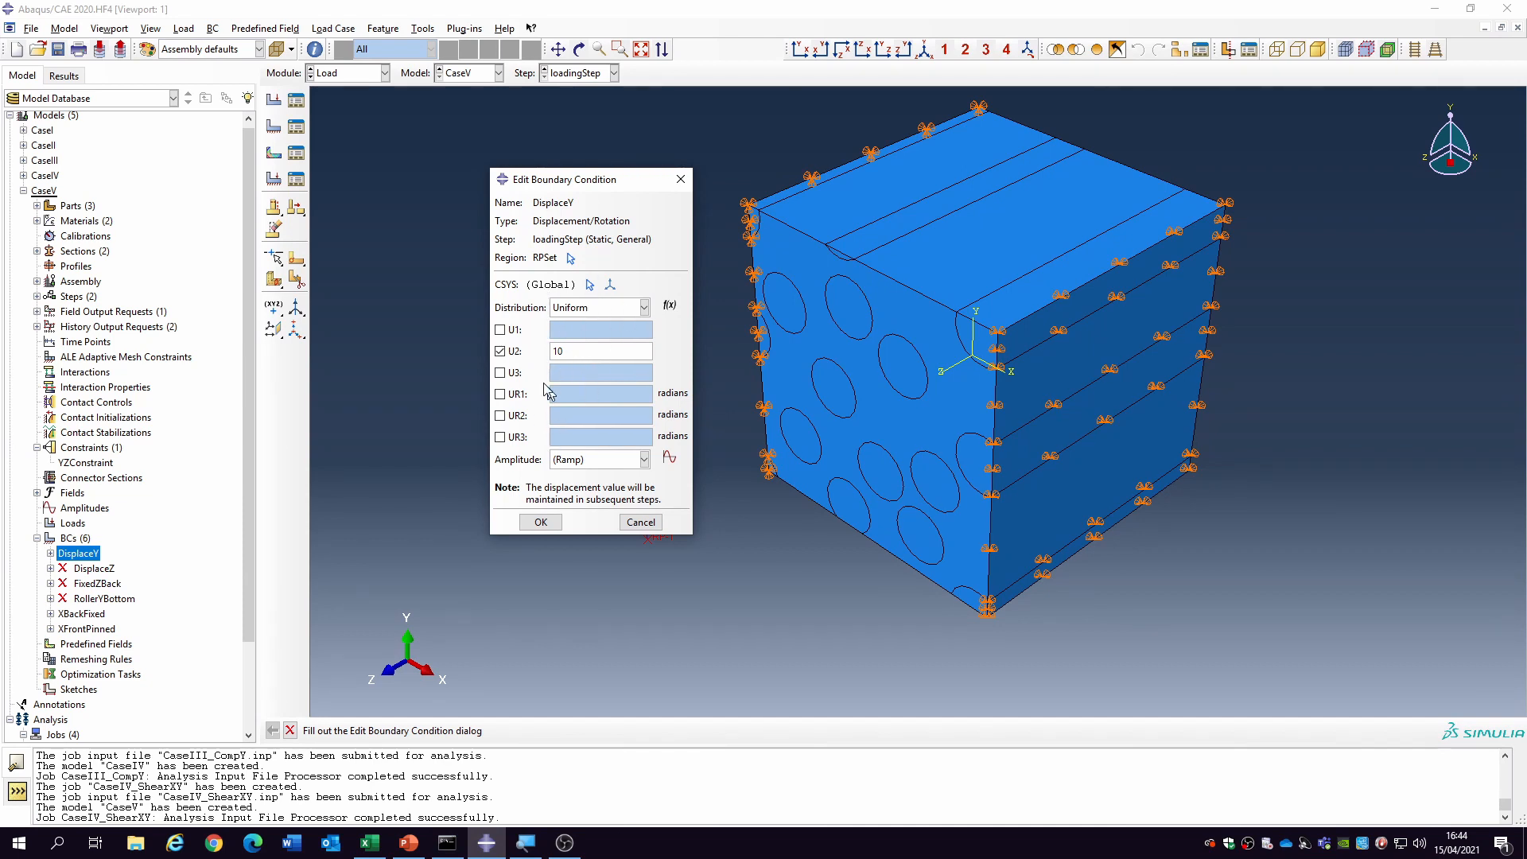
pyautogui.click(538, 522)
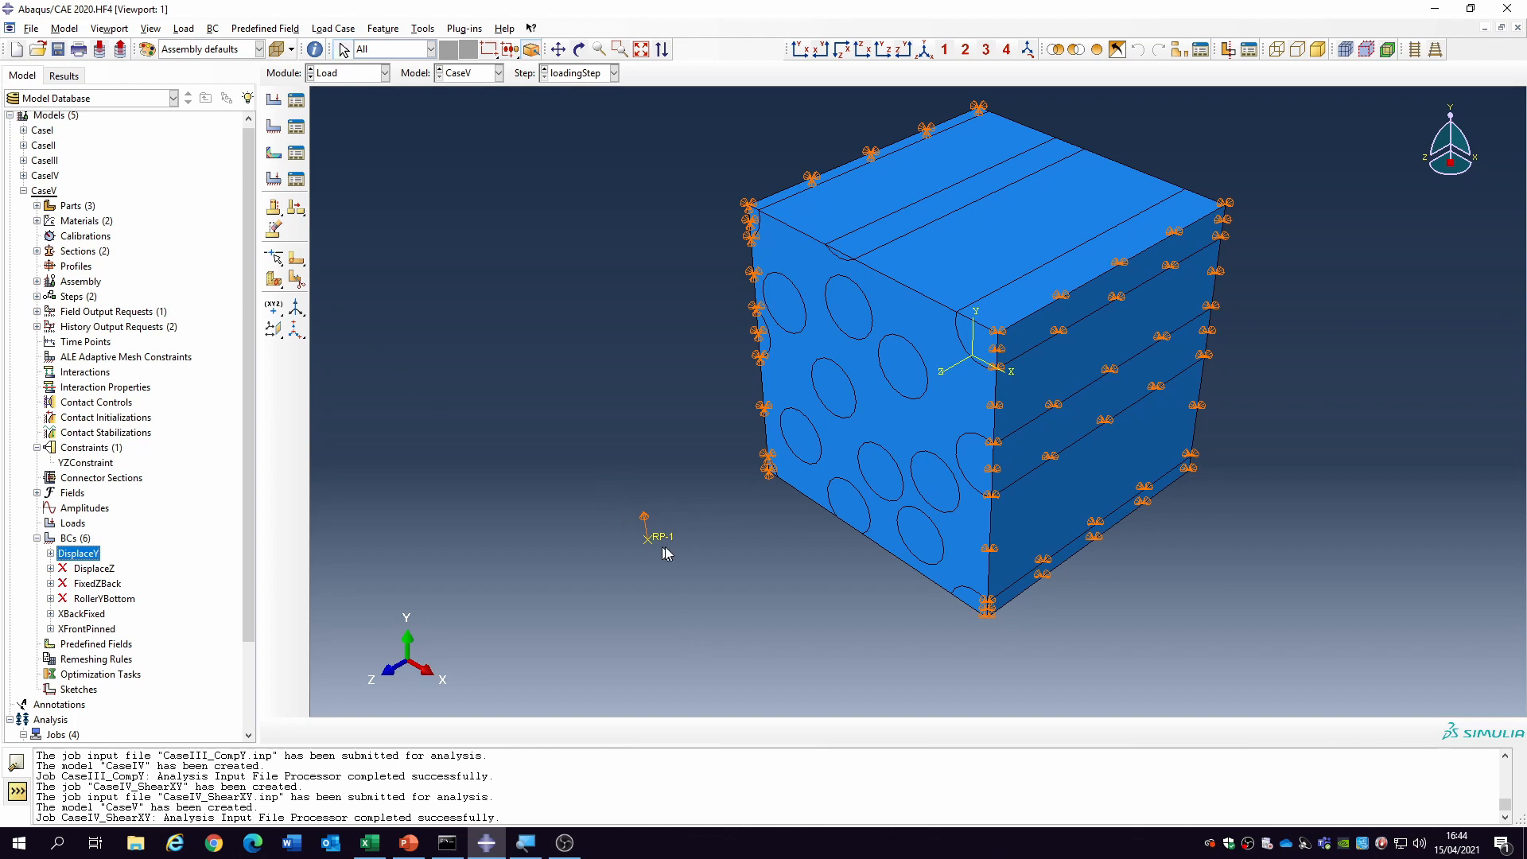
pyautogui.doubleClick(94, 463)
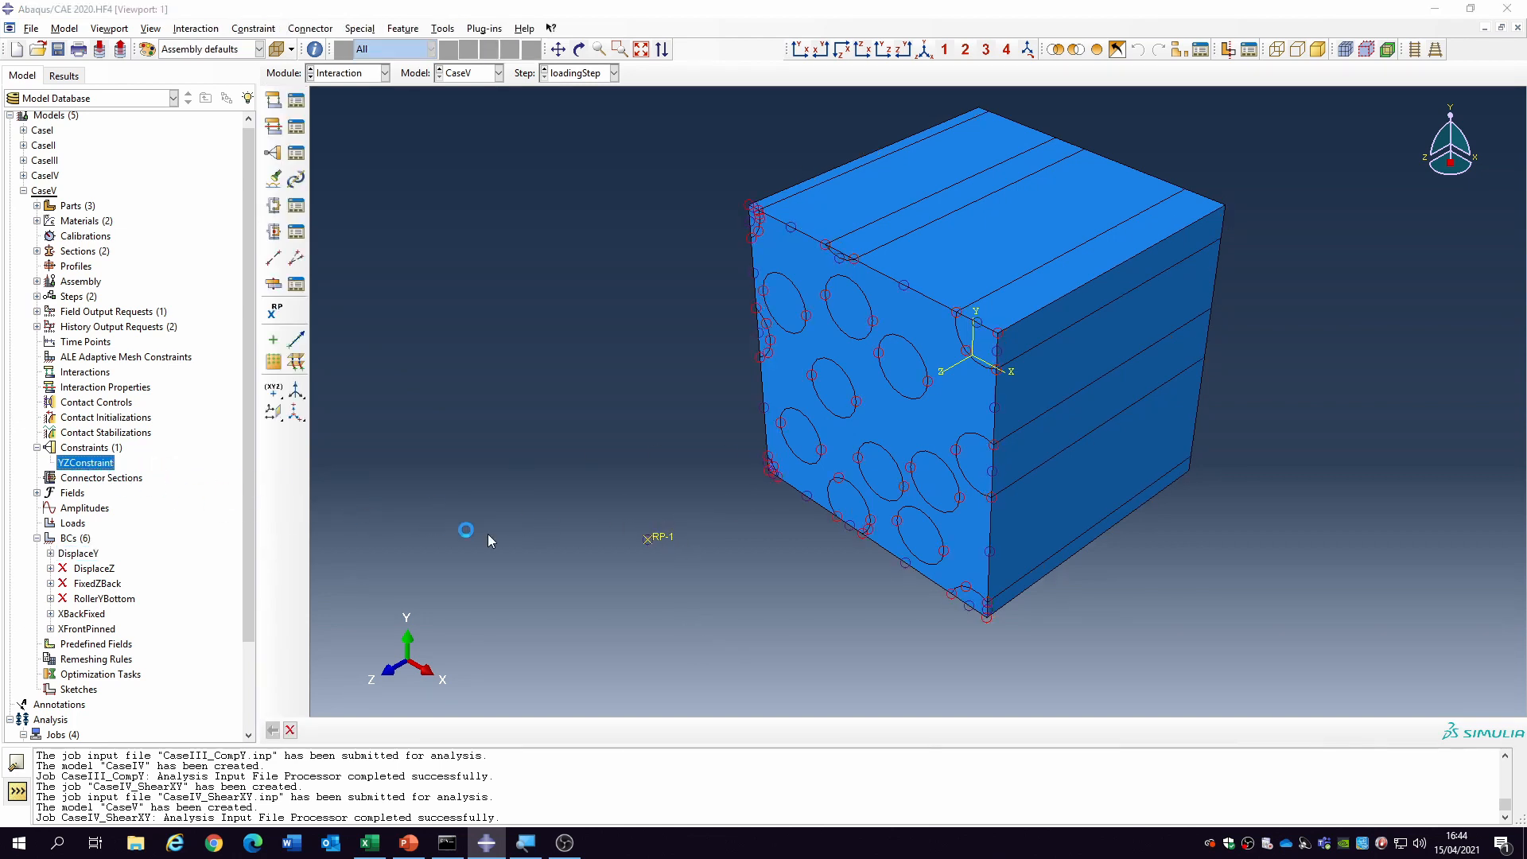
pyautogui.click(372, 327)
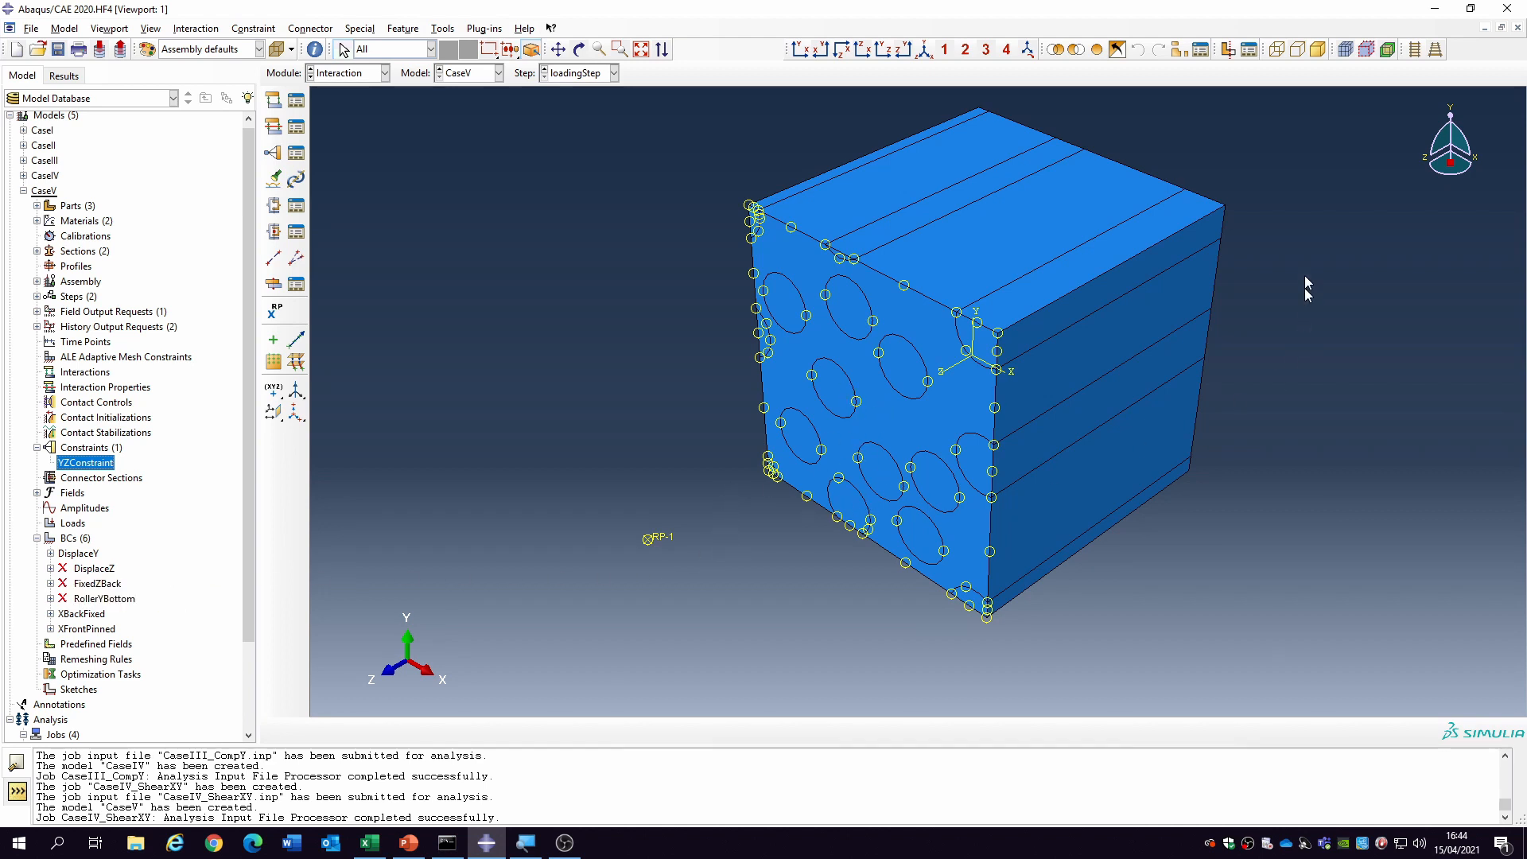
# - Resume the FixedZBack boundary condition in CaseV and set its U1 and U2 displacements to 0 in loadingStep
pyautogui.rightClick(101, 586)
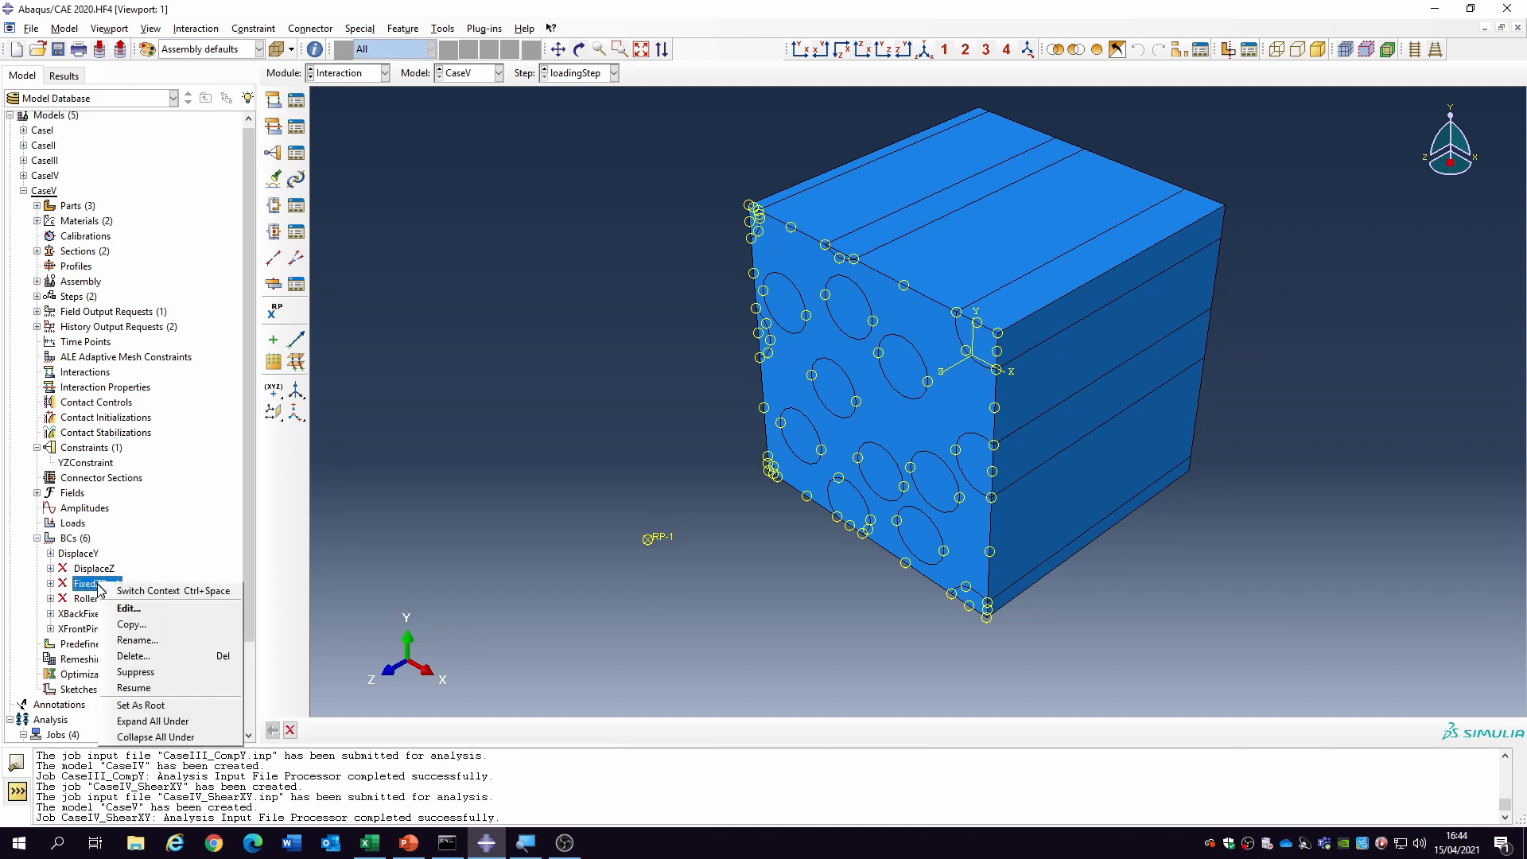
pyautogui.click(159, 688)
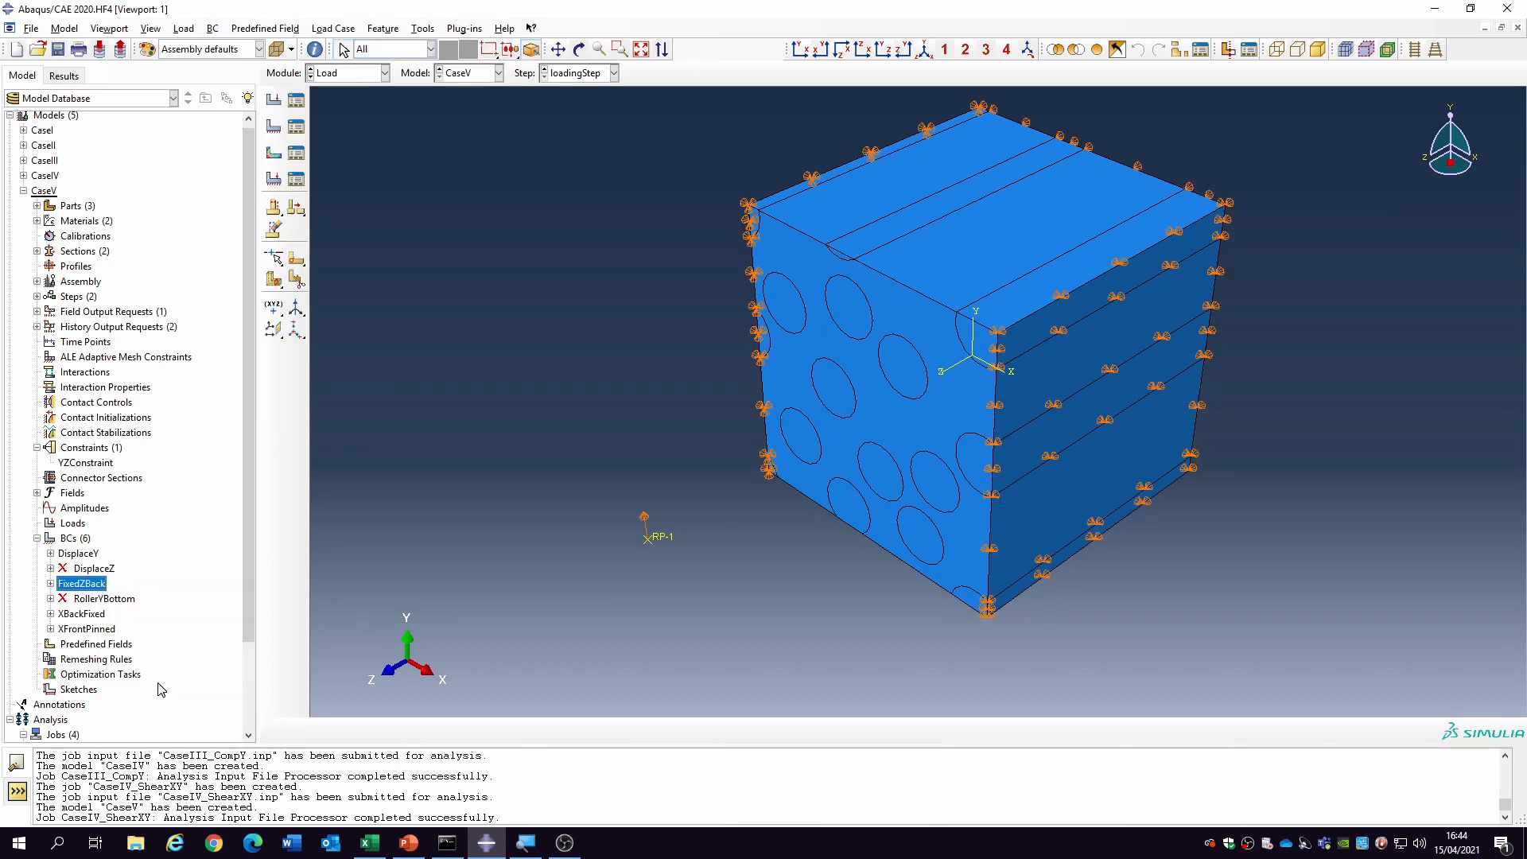
pyautogui.click(94, 588)
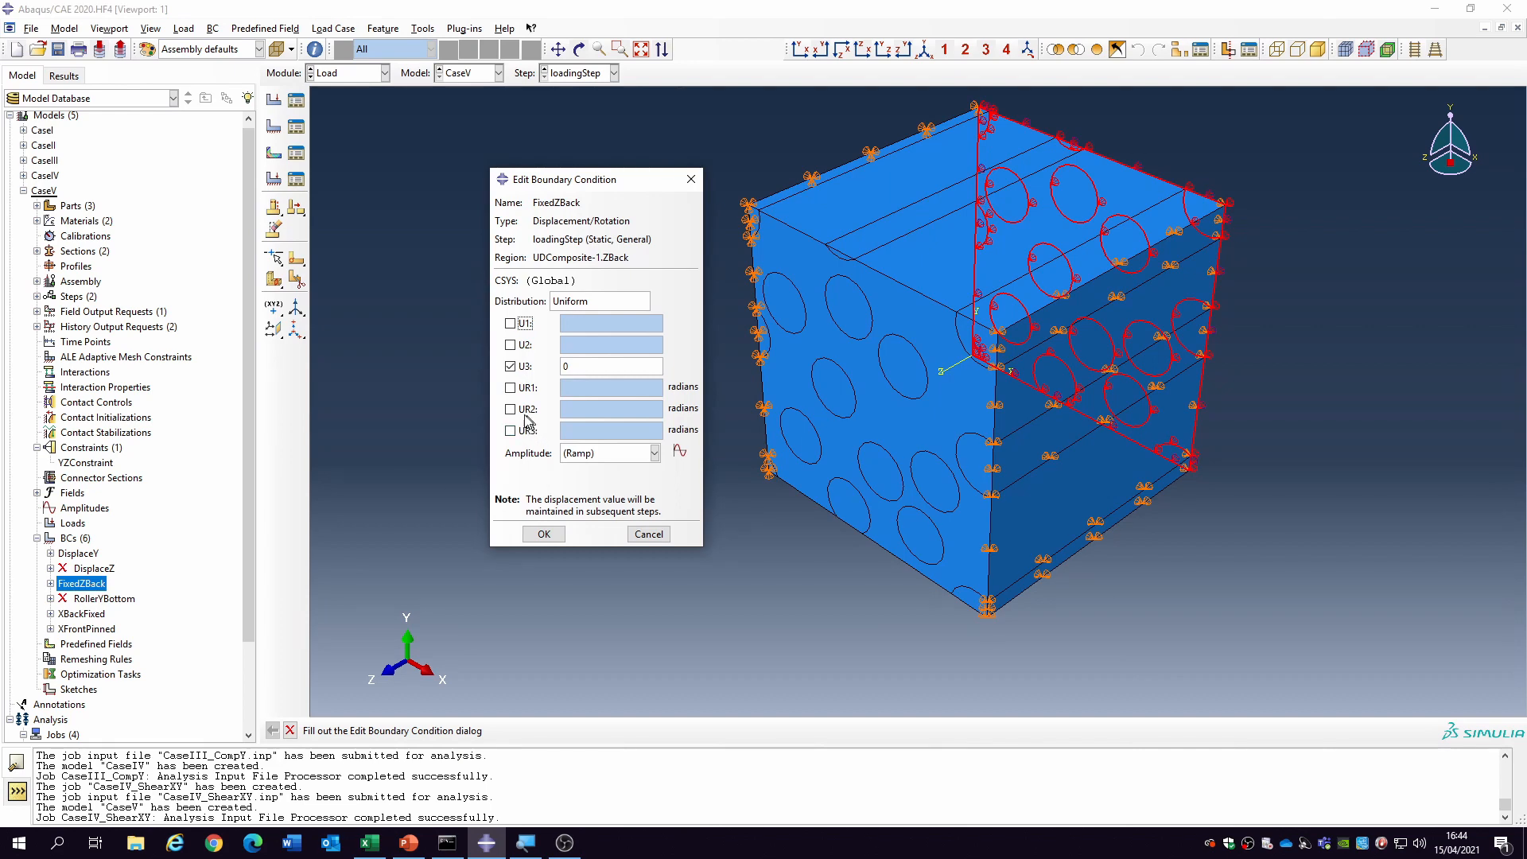
pyautogui.click(510, 344)
pyautogui.click(510, 323)
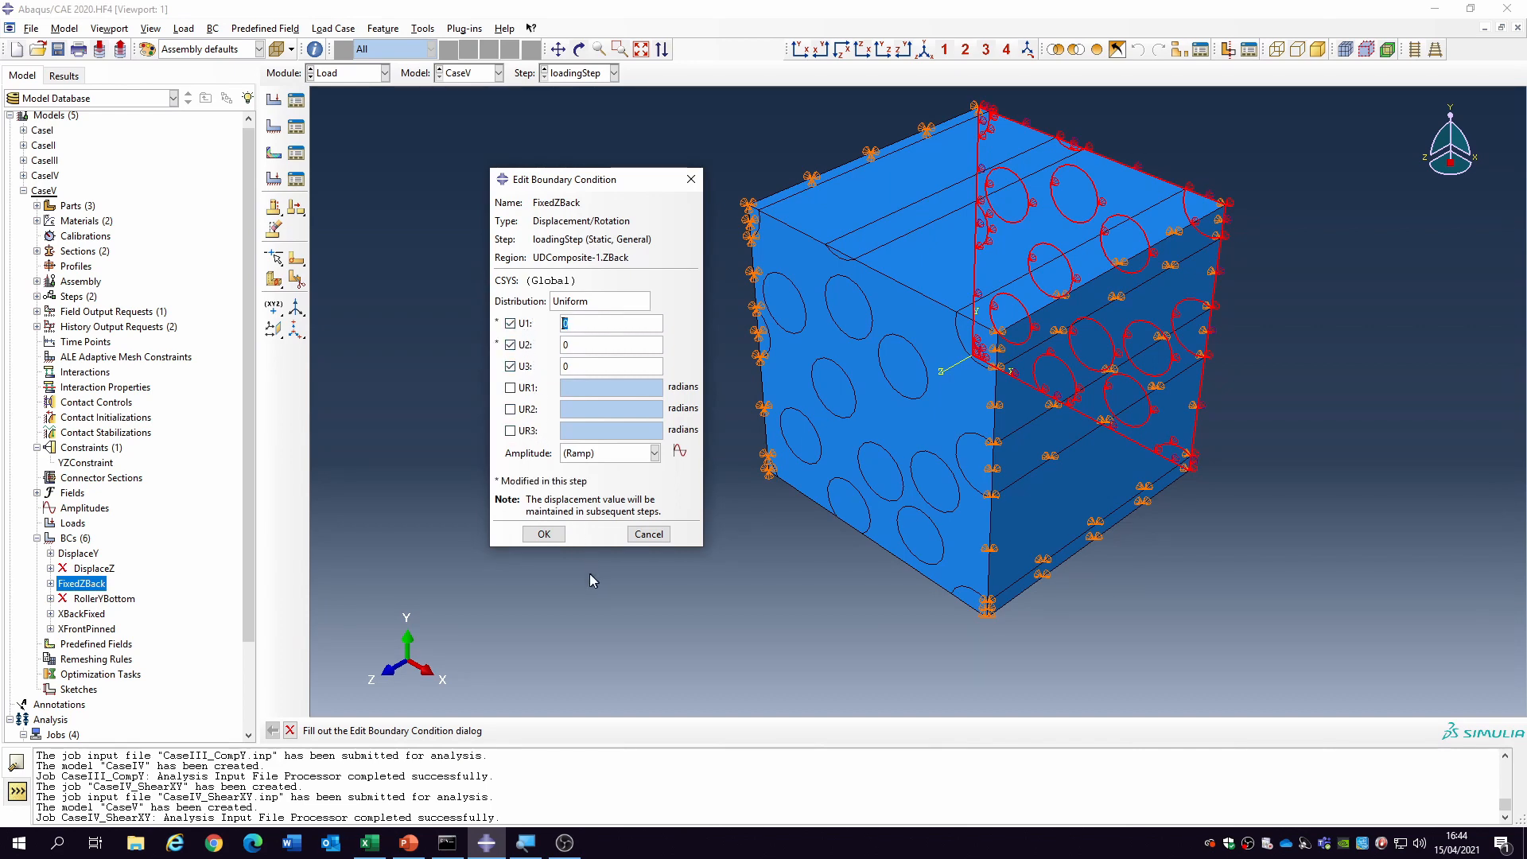
pyautogui.click(544, 534)
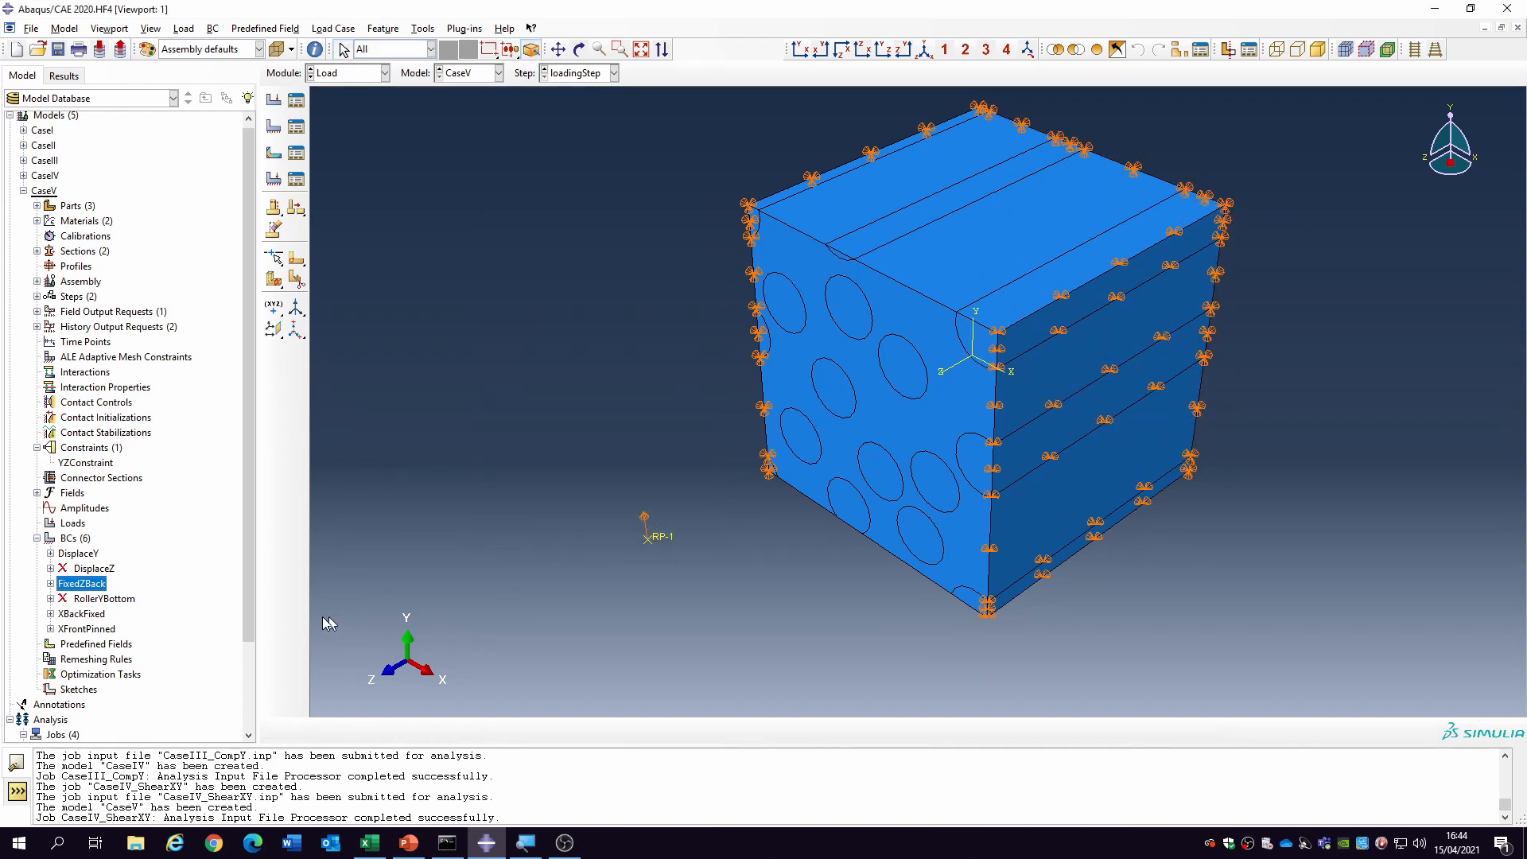
pyautogui.doubleClick(103, 599)
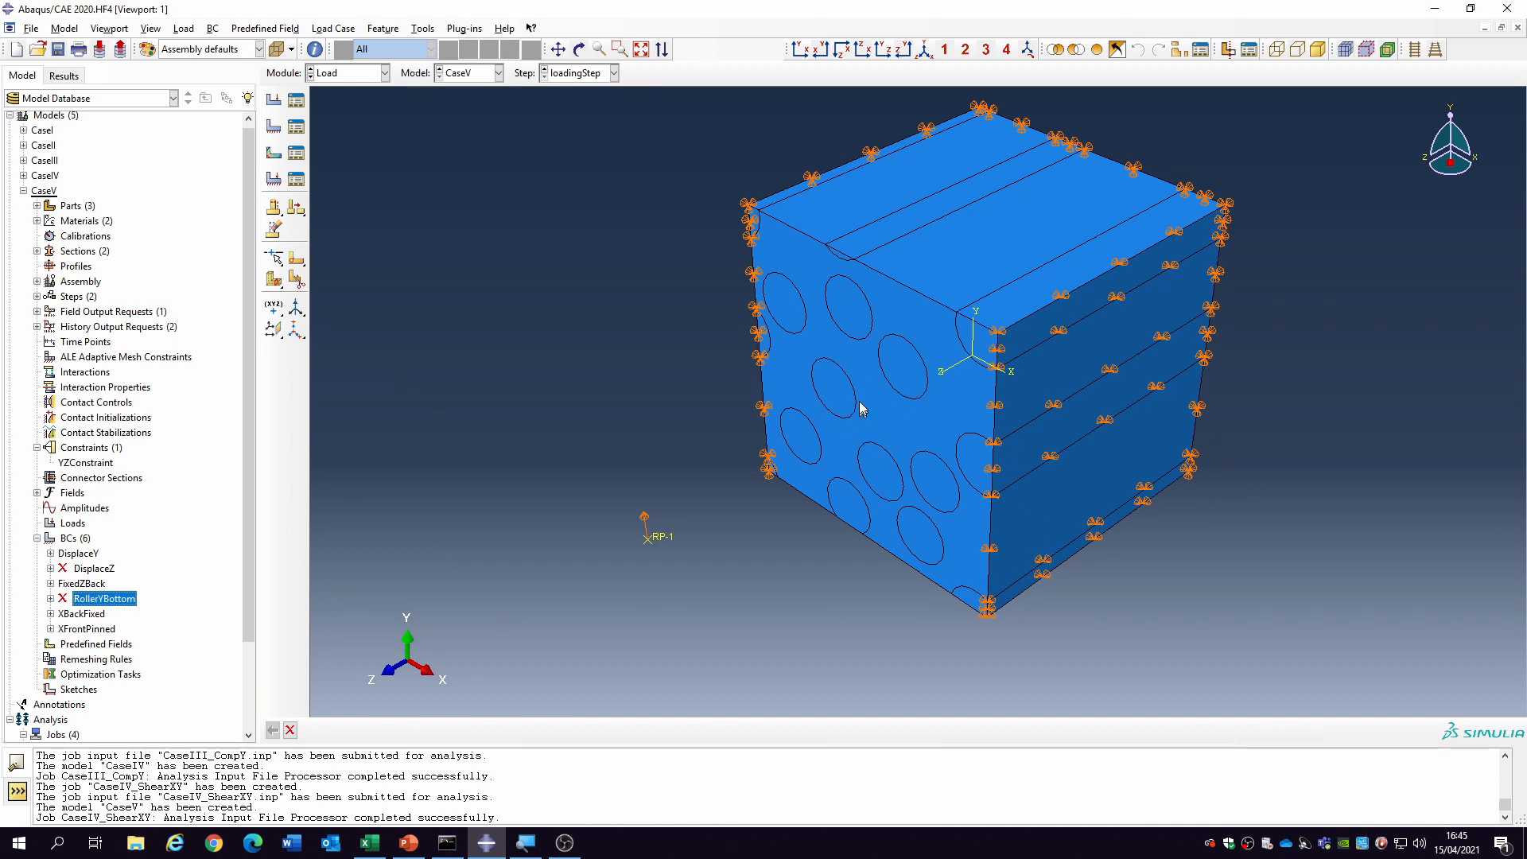
# - Create a Displacement/Rotation boundary condition ZFrontPinned in the Initial step on the set UDComposite-1.ZFront, restraining U1 and U3
pyautogui.click(82, 539)
pyautogui.doubleClick(82, 539)
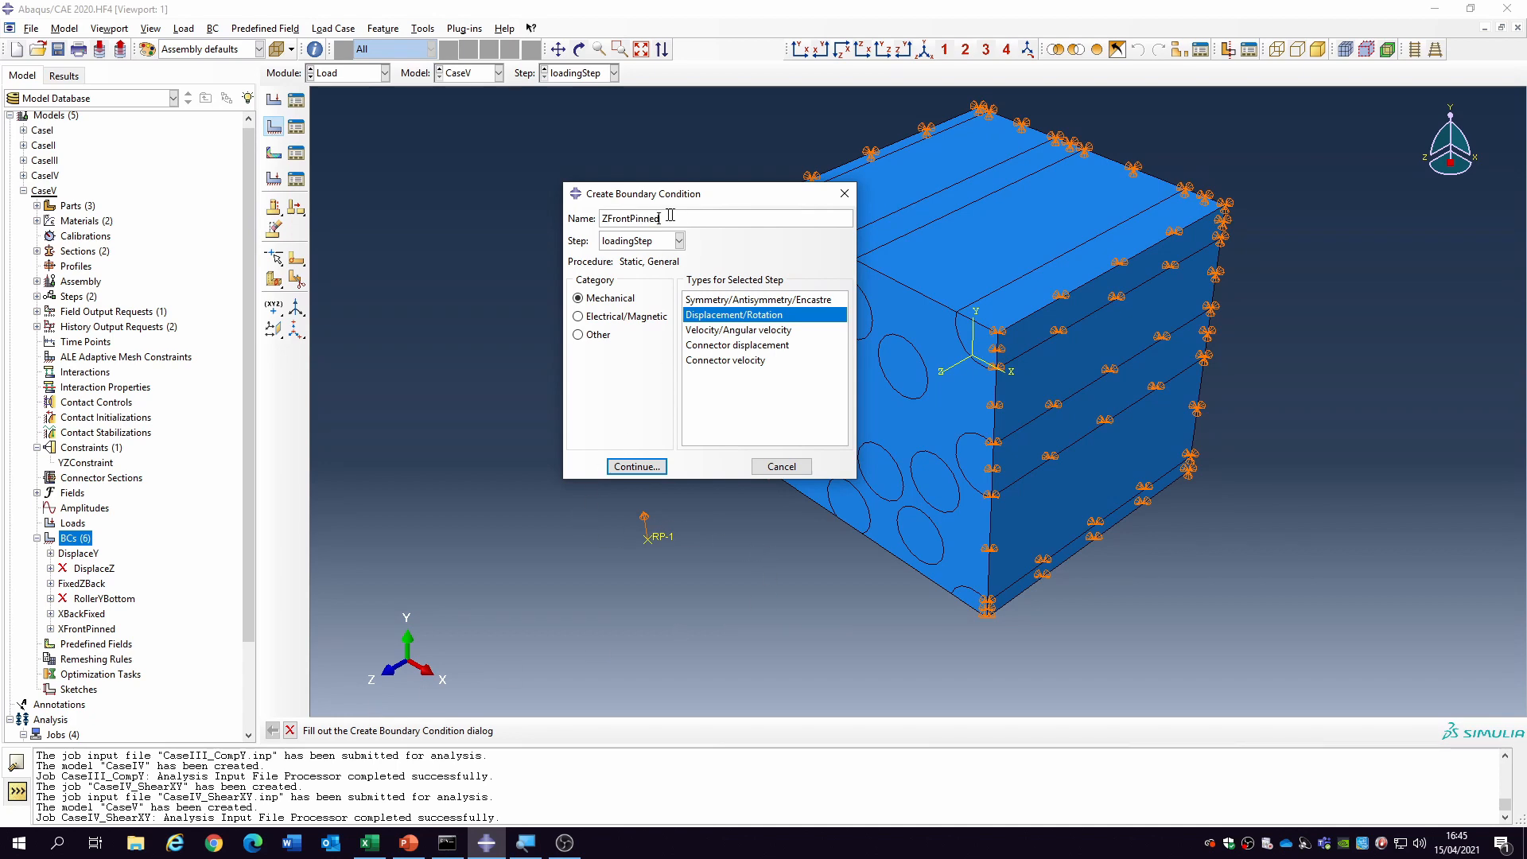
pyautogui.click(651, 242)
pyautogui.click(628, 255)
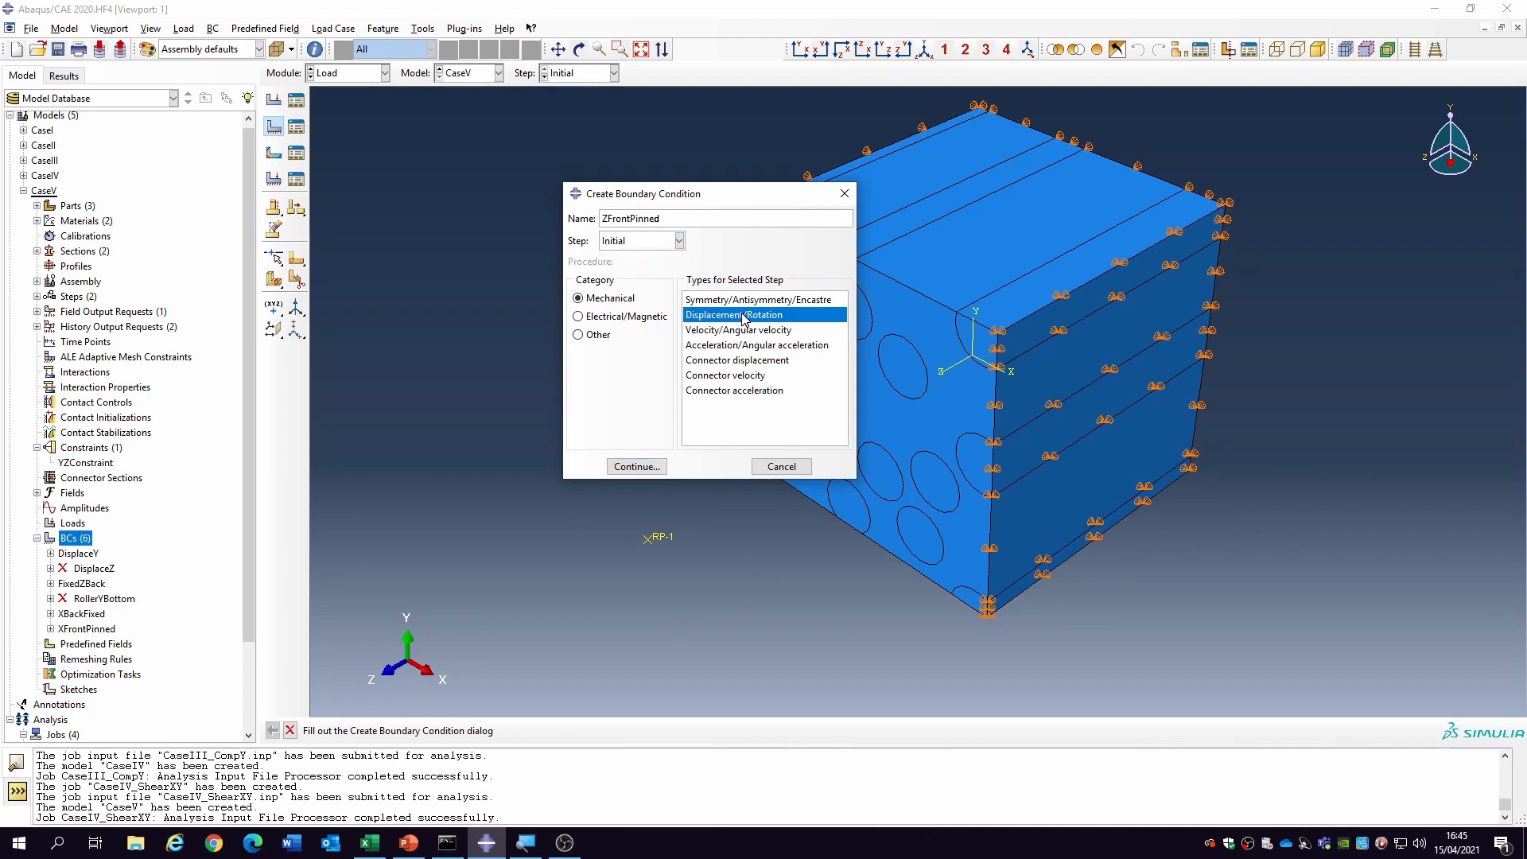
pyautogui.click(634, 465)
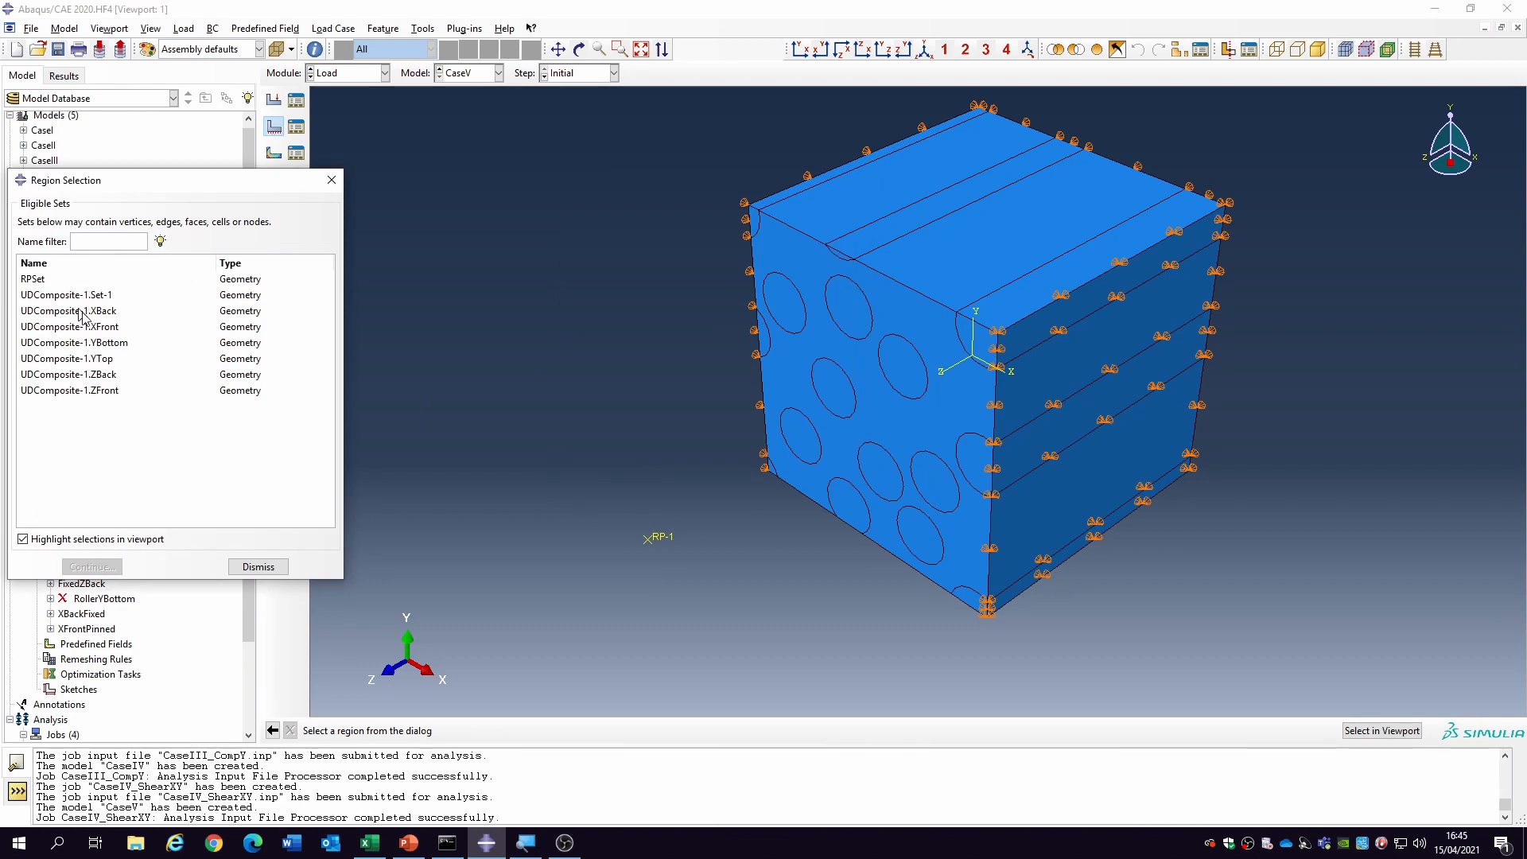
pyautogui.click(93, 391)
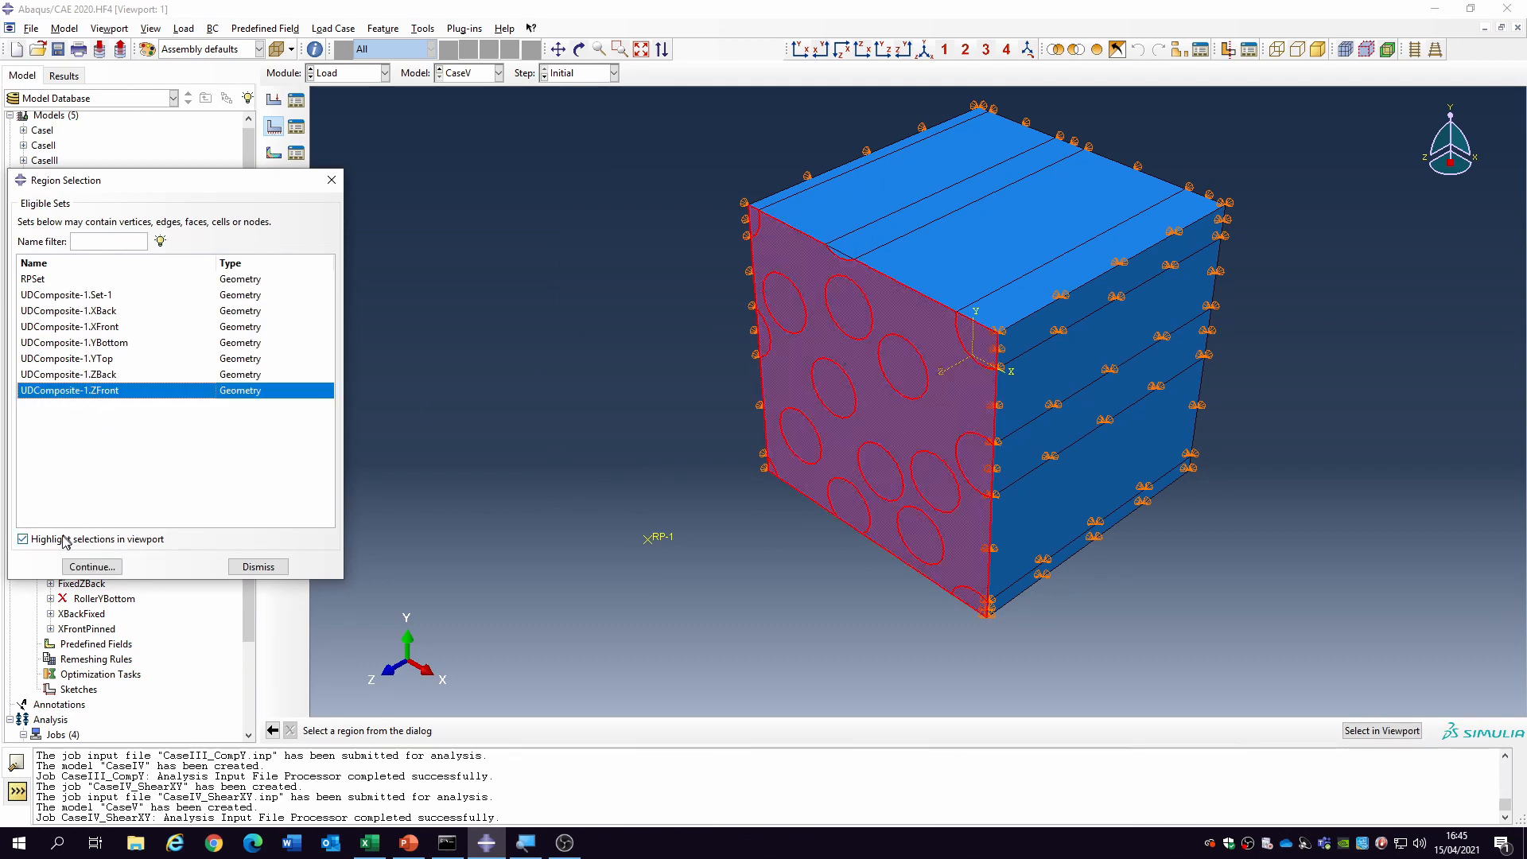
pyautogui.click(92, 571)
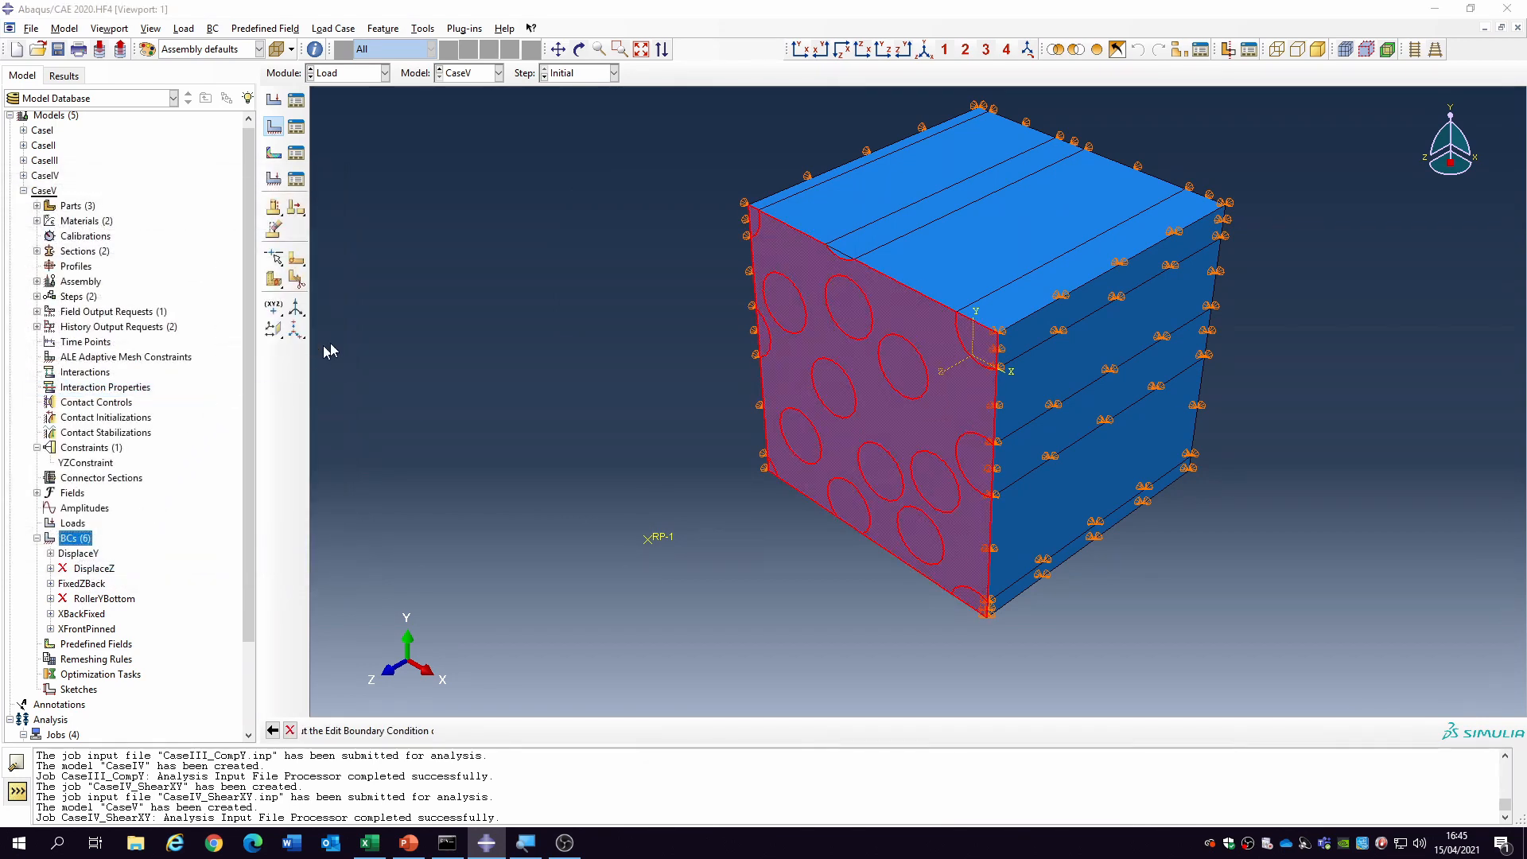
pyautogui.click(503, 299)
pyautogui.click(503, 334)
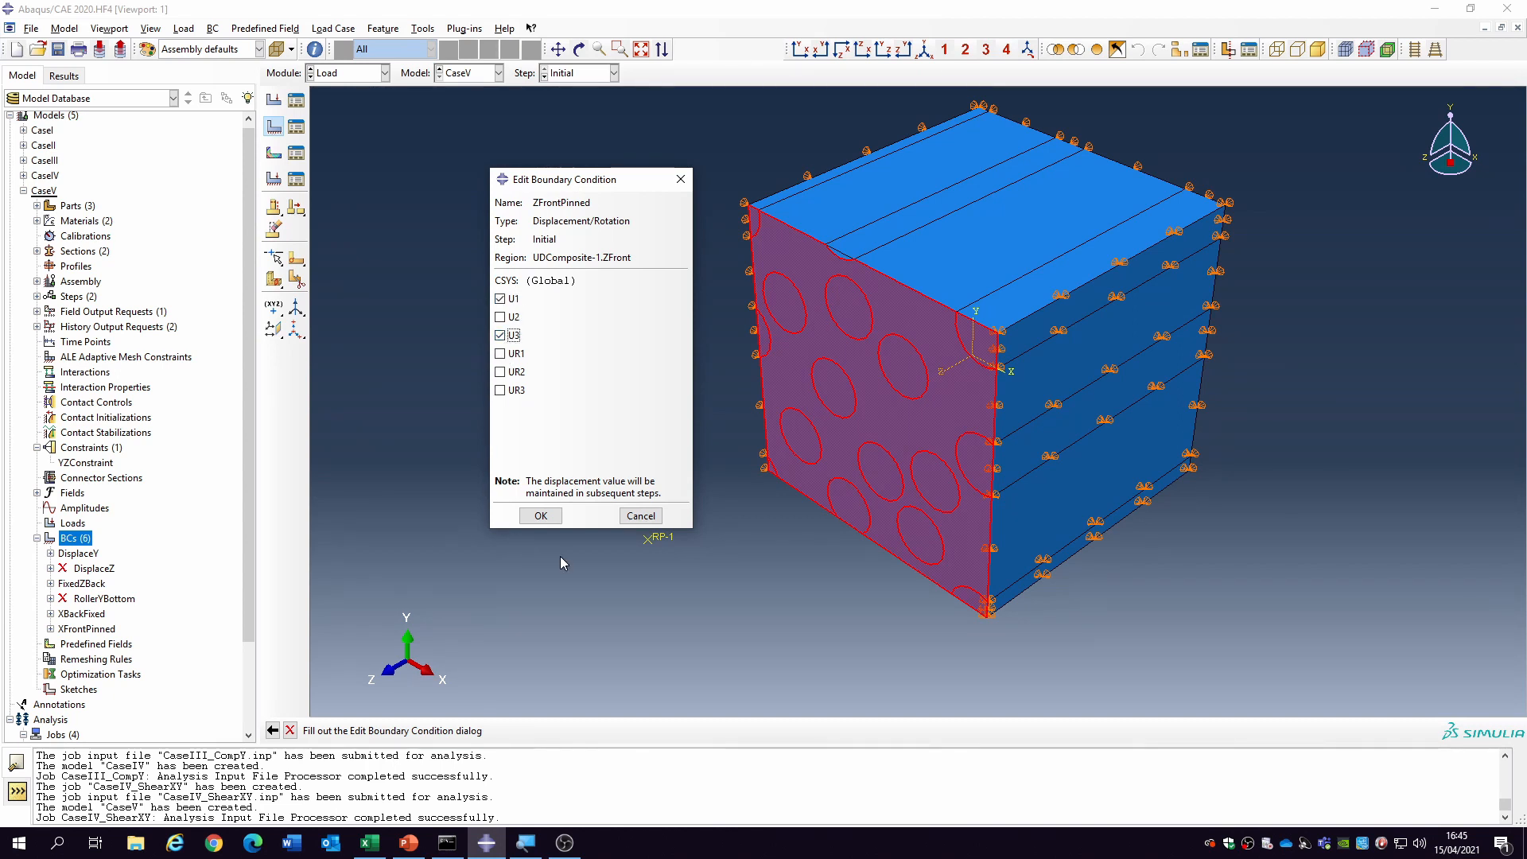
pyautogui.click(541, 516)
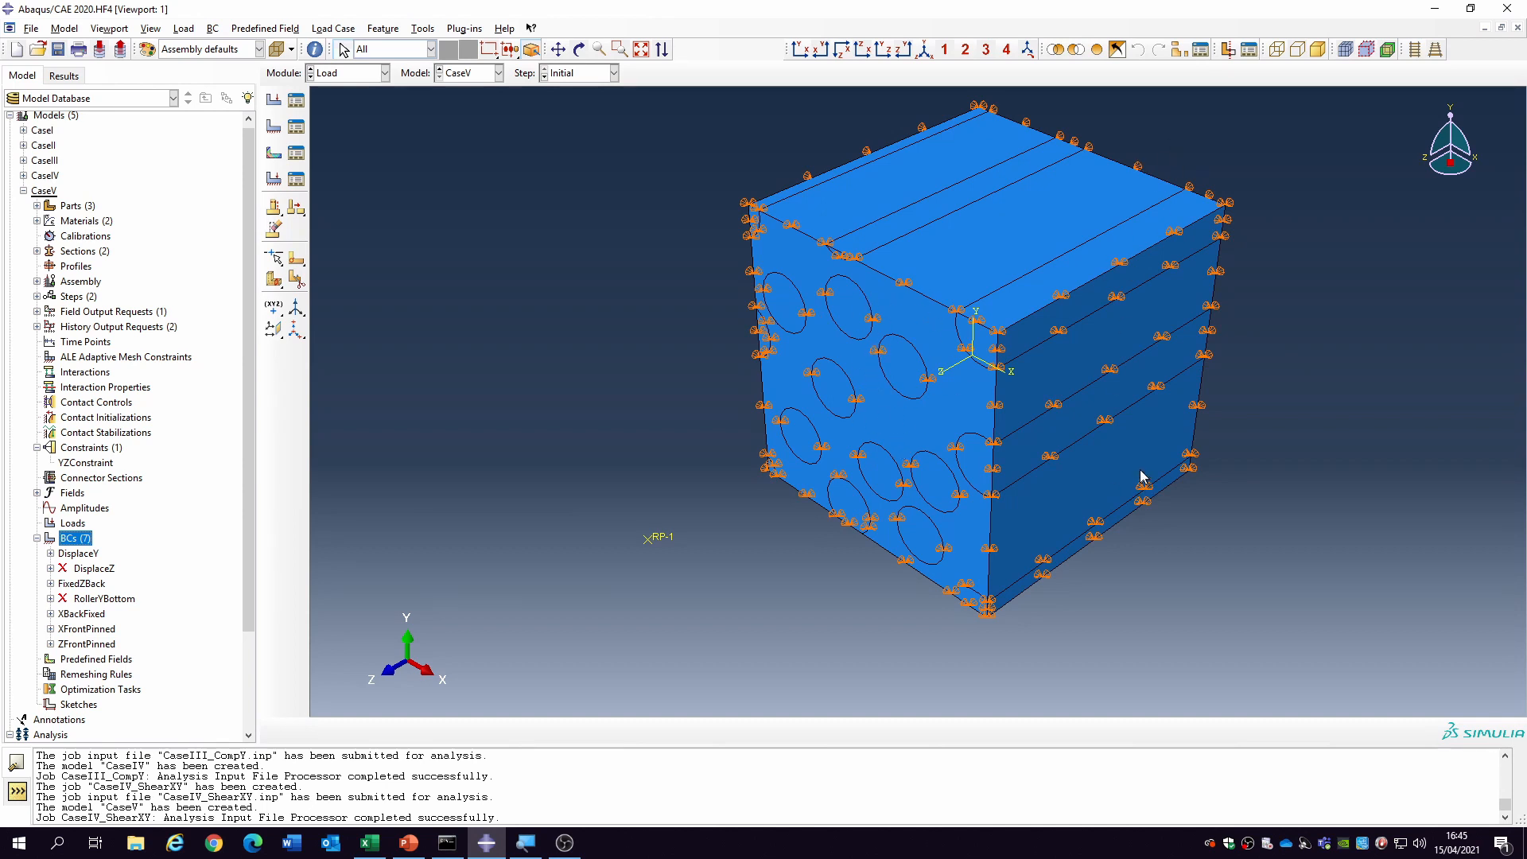
# - Suppress the XFrontPinned boundary condition in CaseV
pyautogui.click(91, 584)
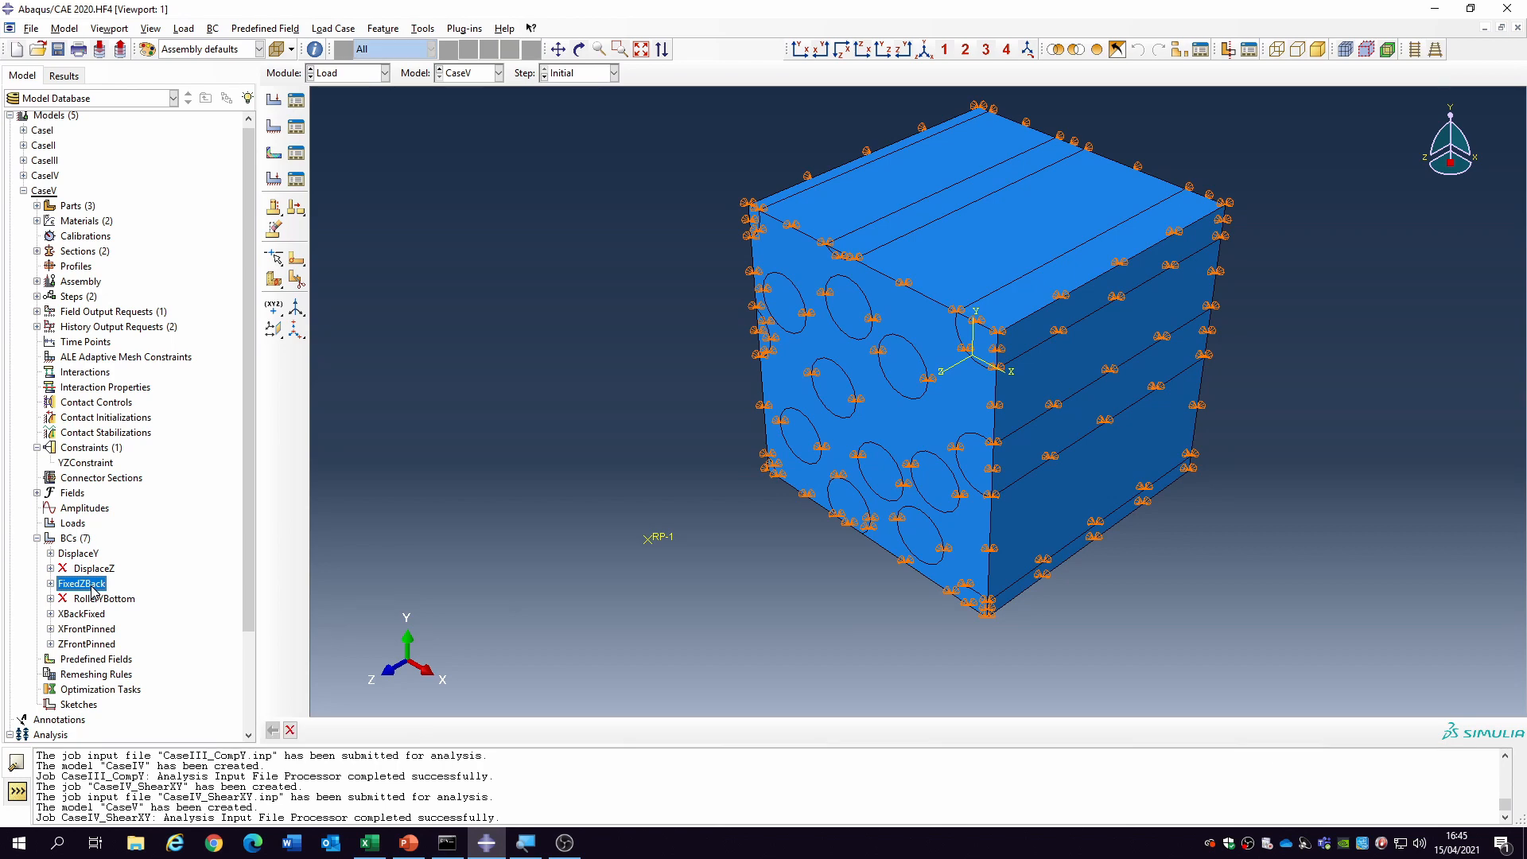
pyautogui.click(93, 630)
pyautogui.rightClick(95, 631)
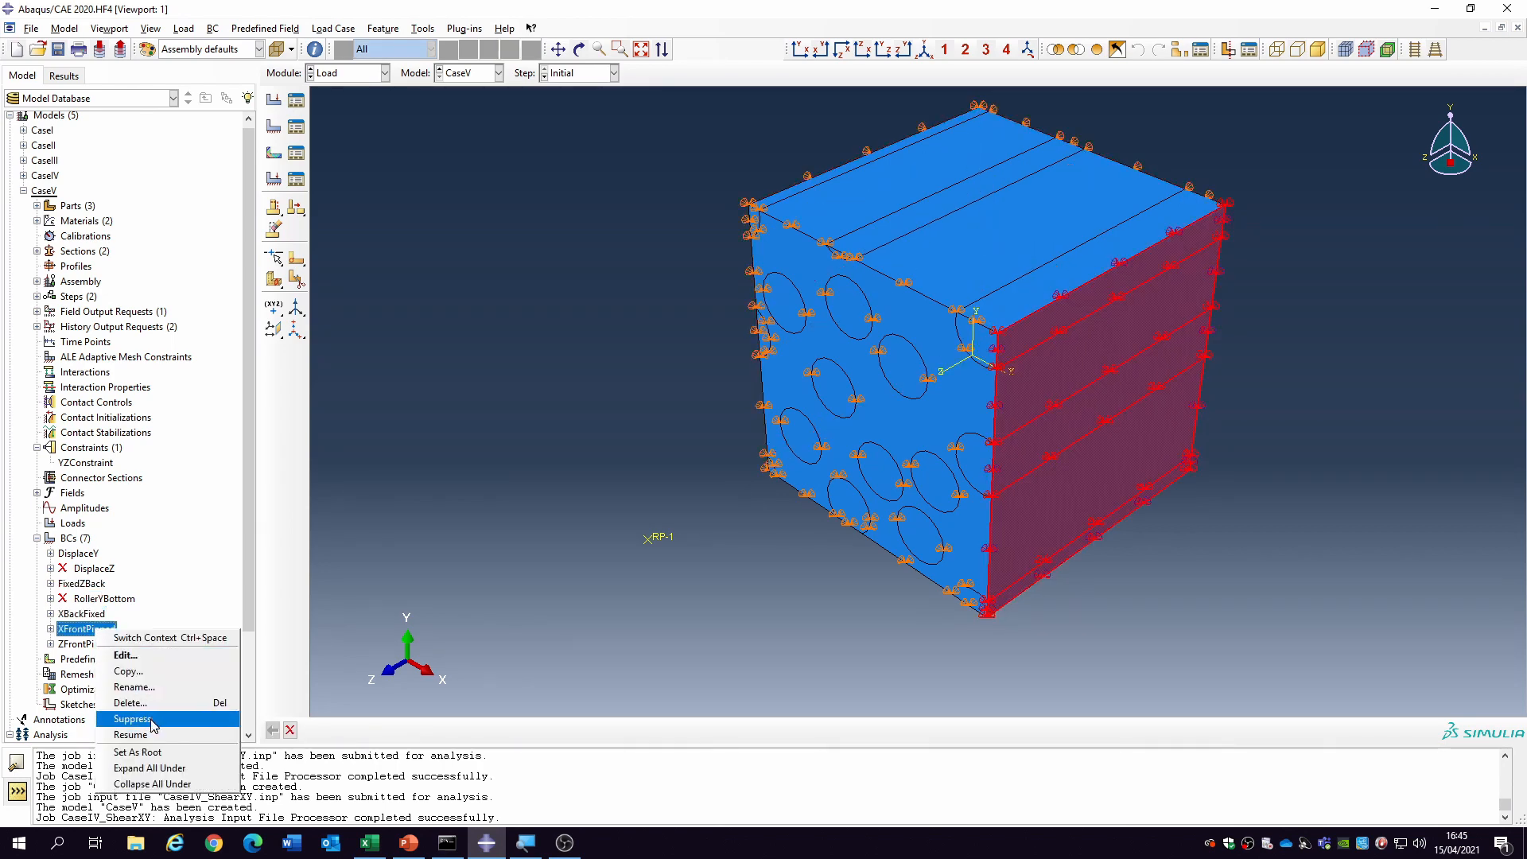
pyautogui.click(151, 721)
pyautogui.click(93, 644)
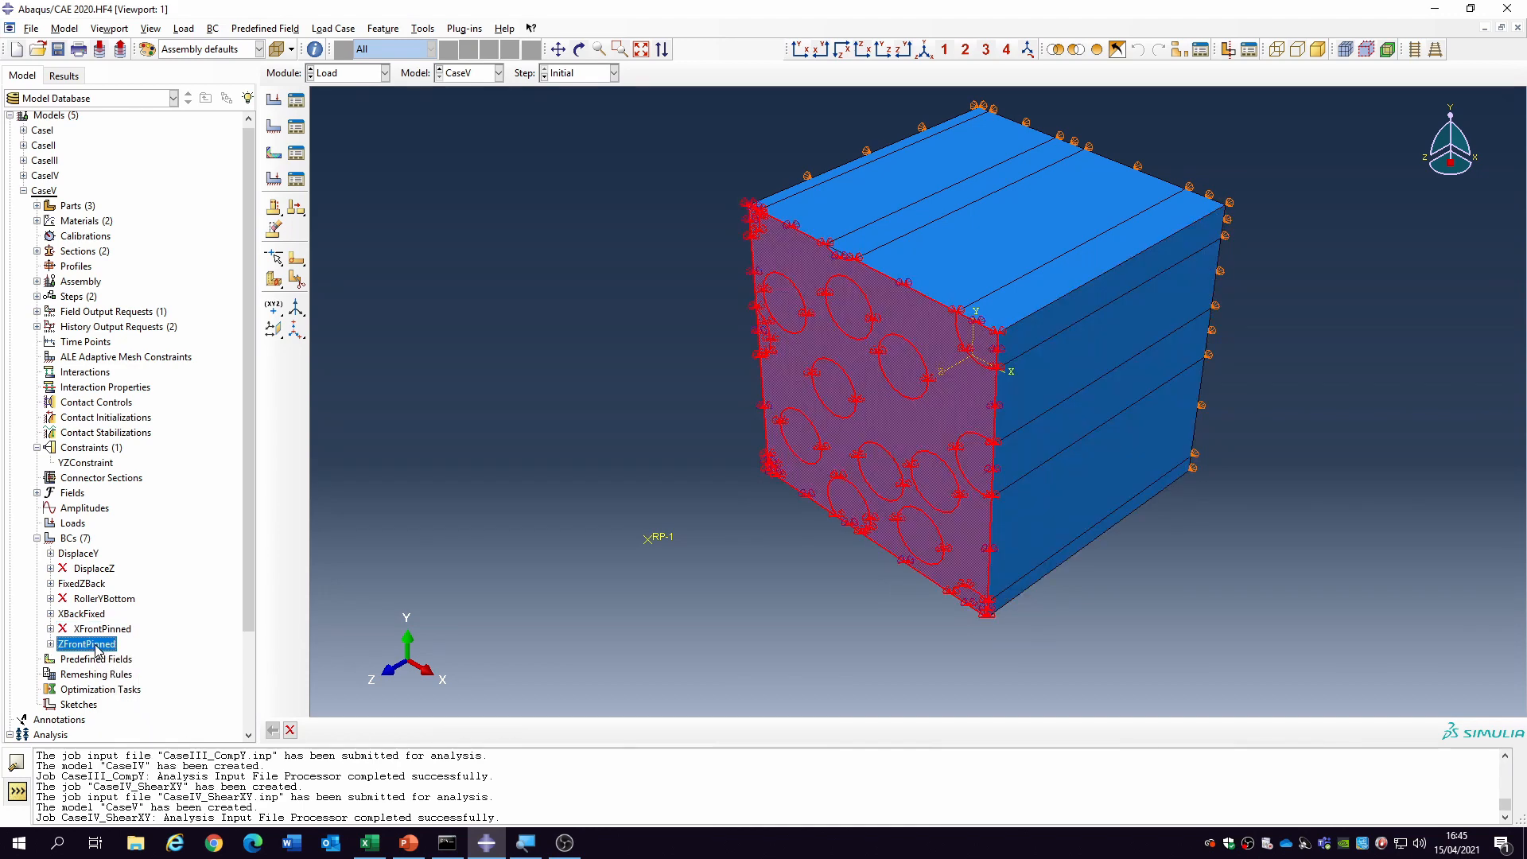
pyautogui.click(129, 647)
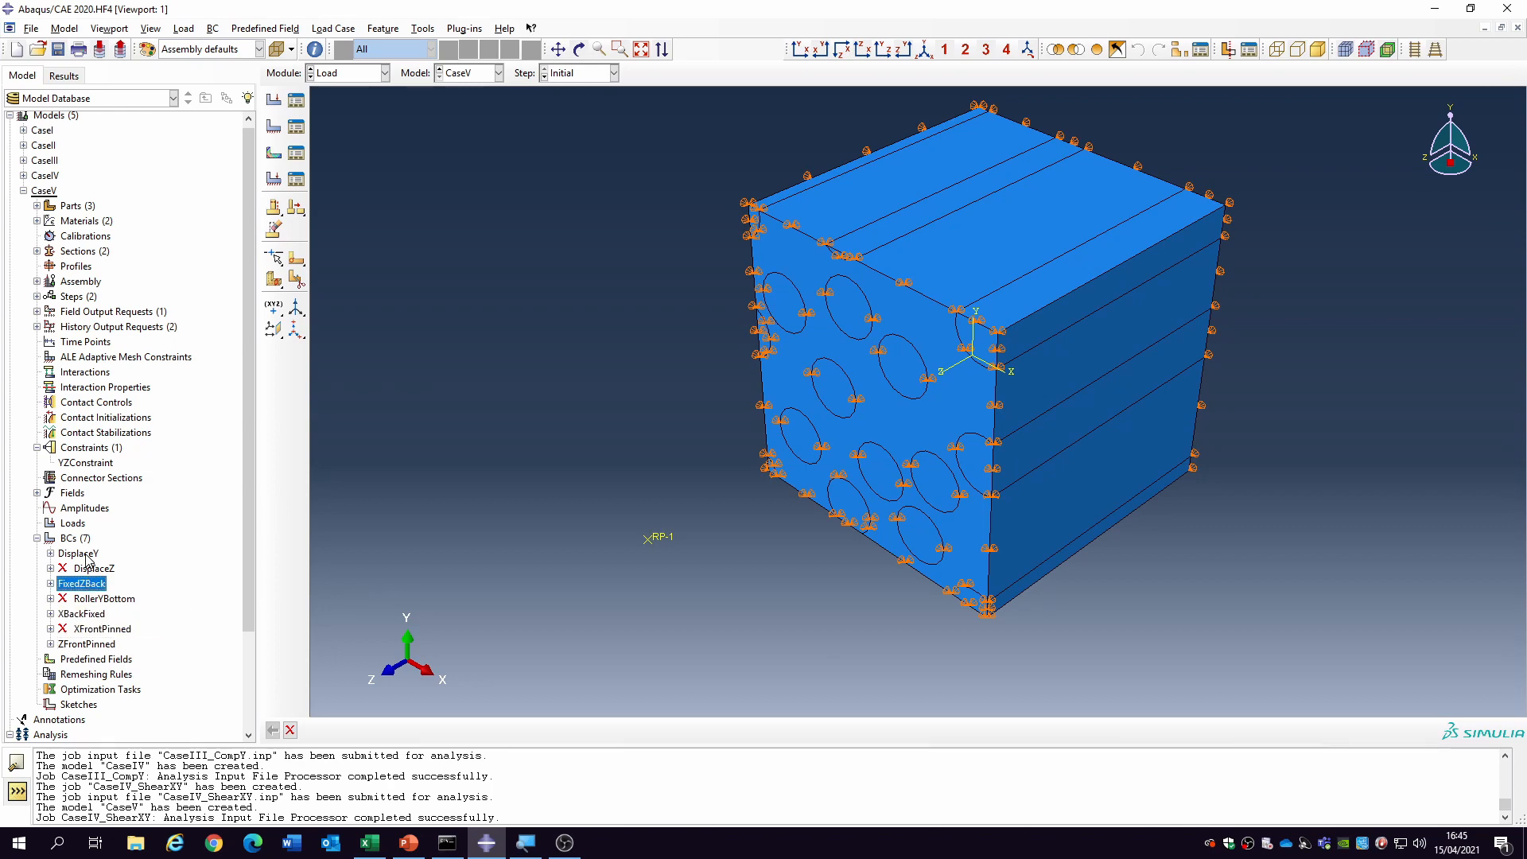
# - Compare the faces held by FixedZBack and ZFrontPinned, and suppress the XBackFixed boundary condition
pyautogui.click(83, 584)
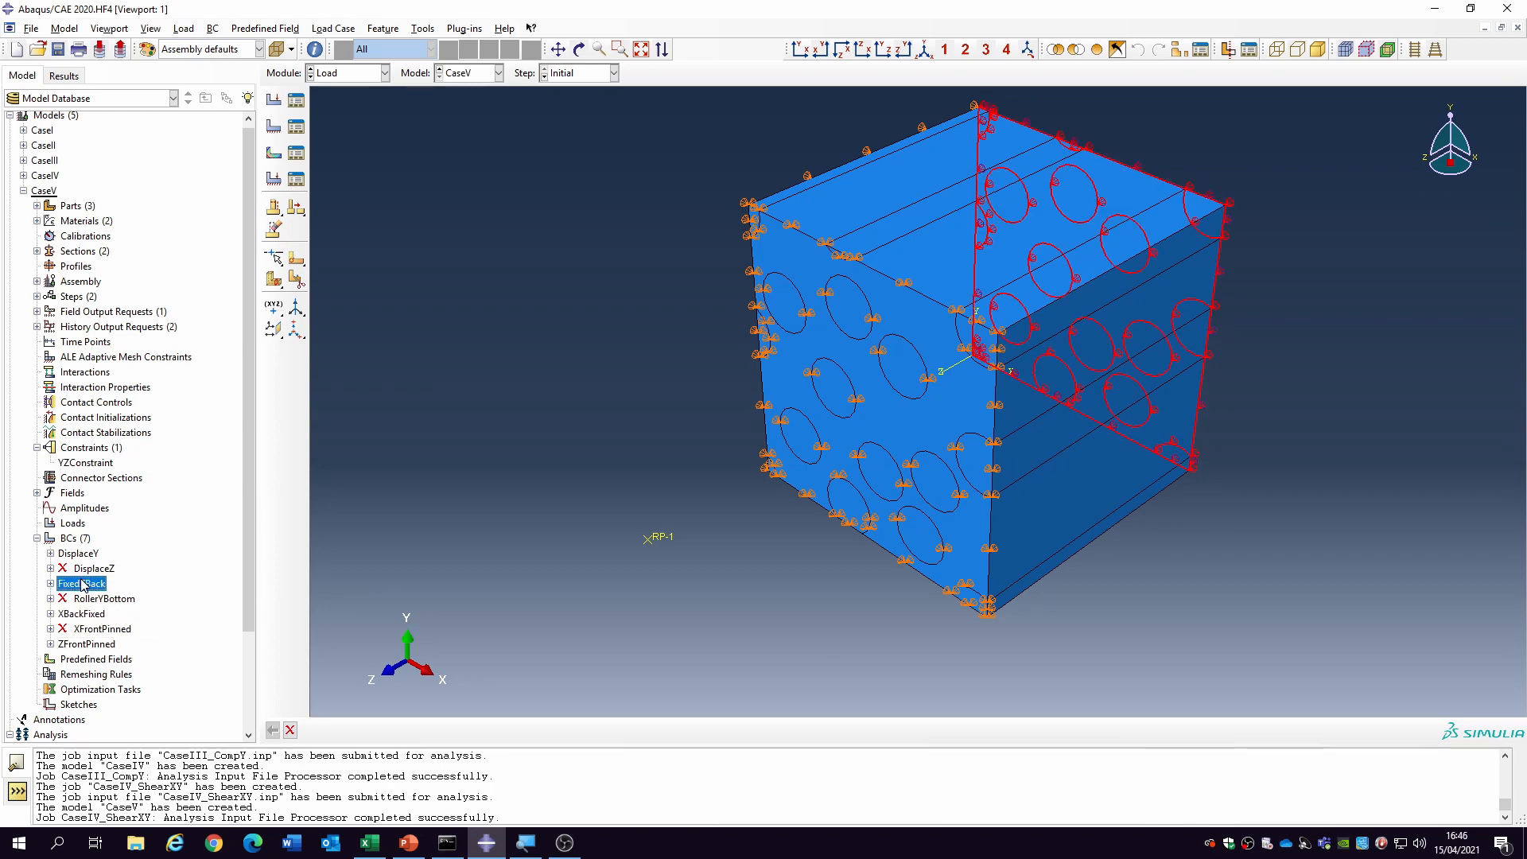
pyautogui.click(93, 644)
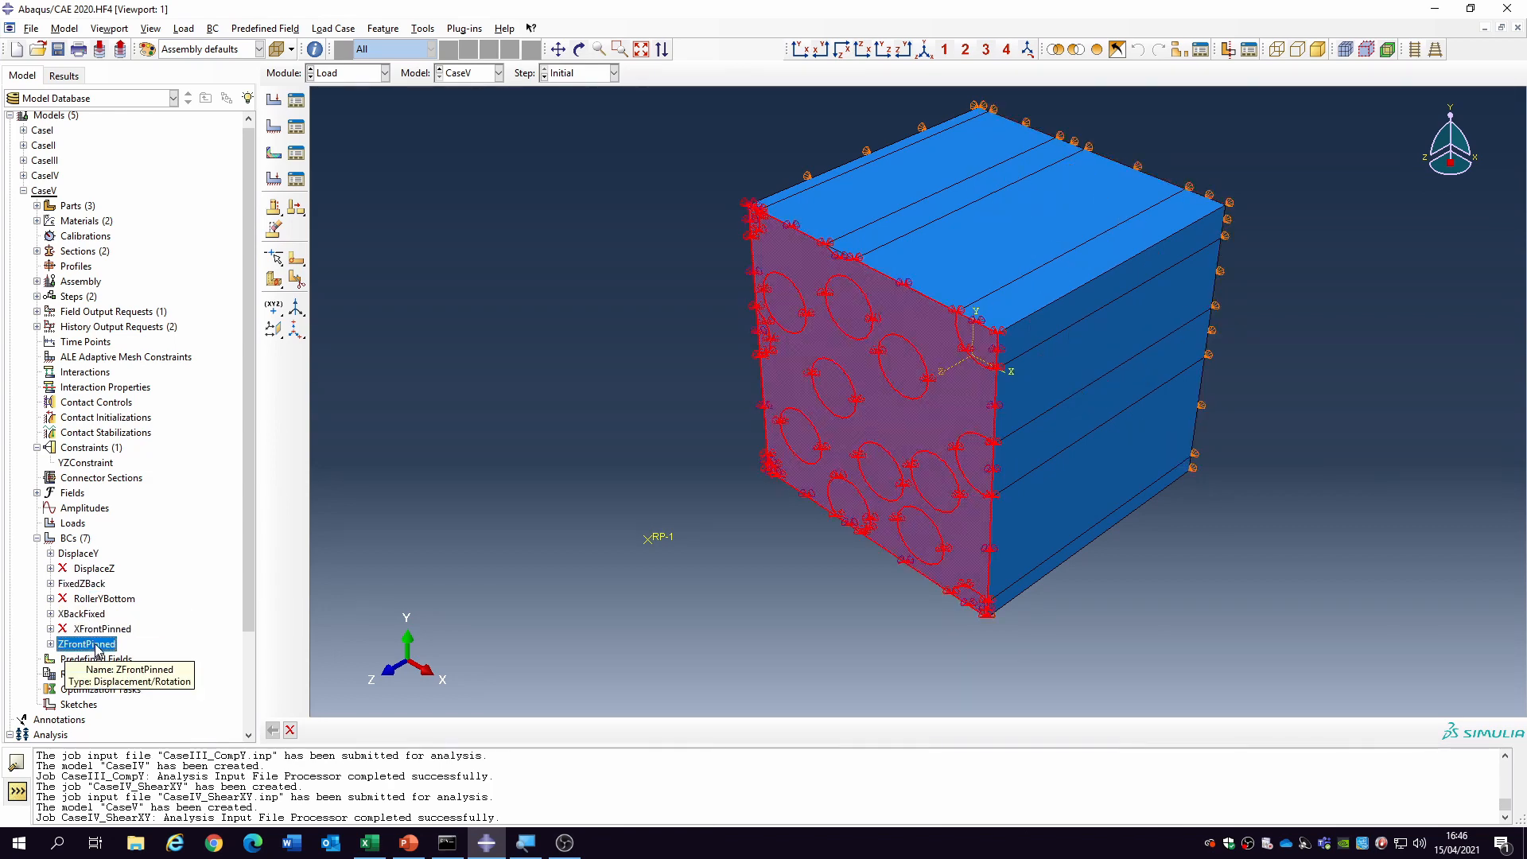
pyautogui.click(92, 614)
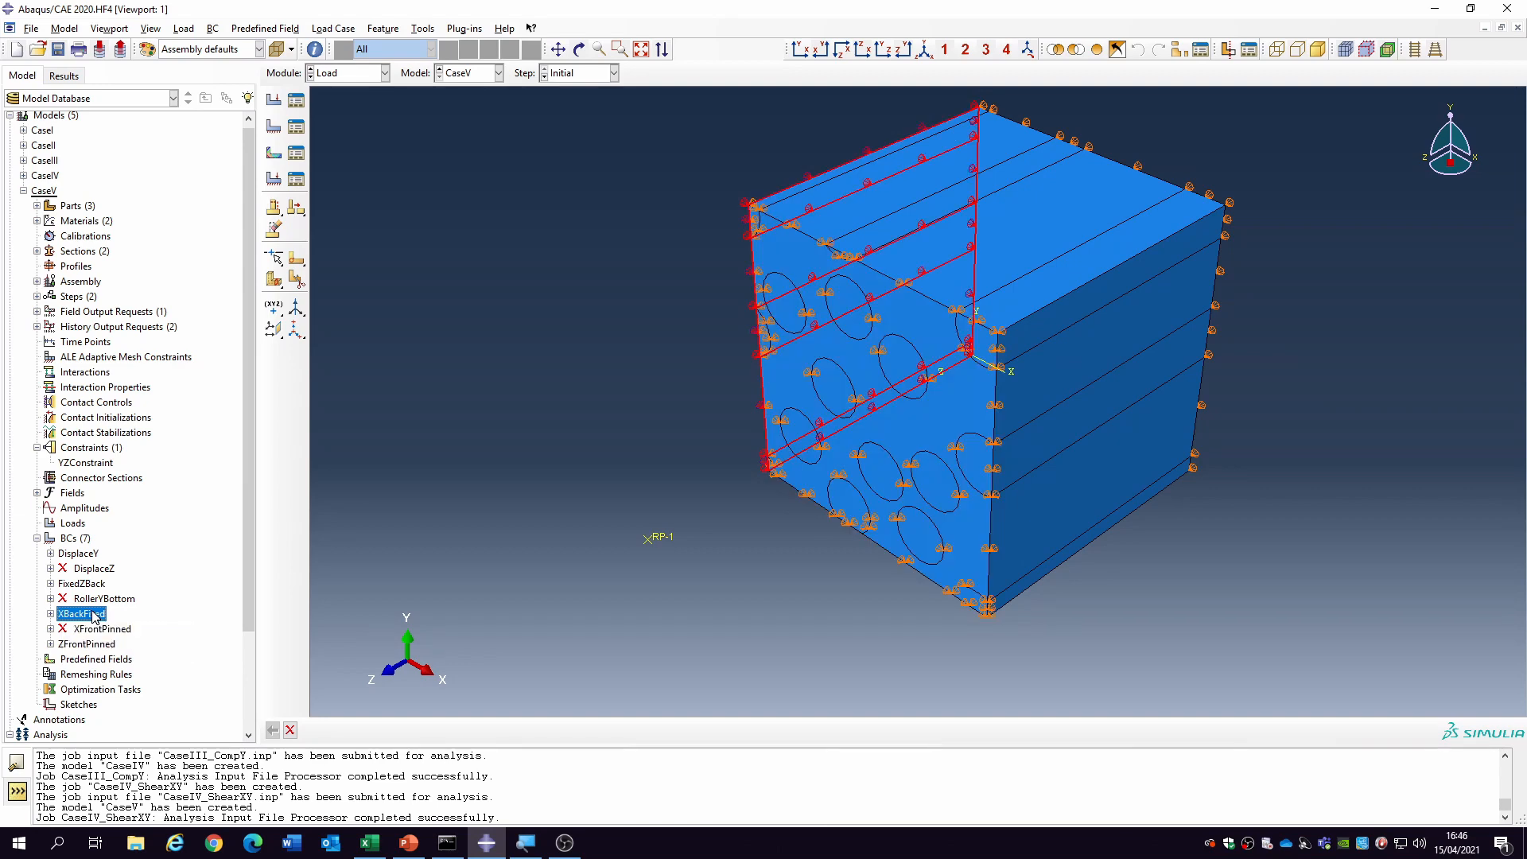
pyautogui.rightClick(95, 617)
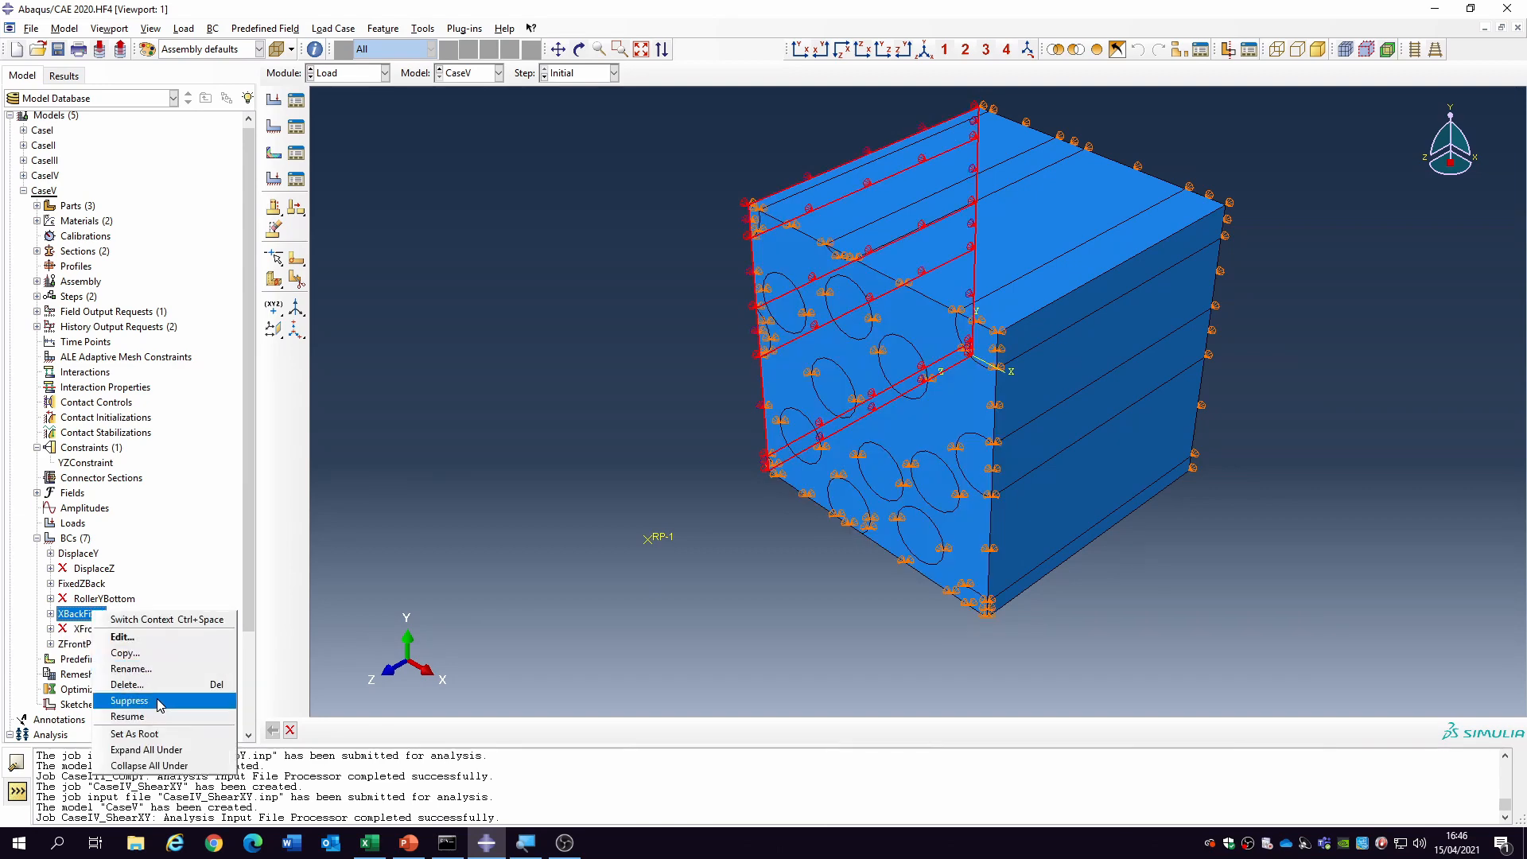
pyautogui.click(129, 700)
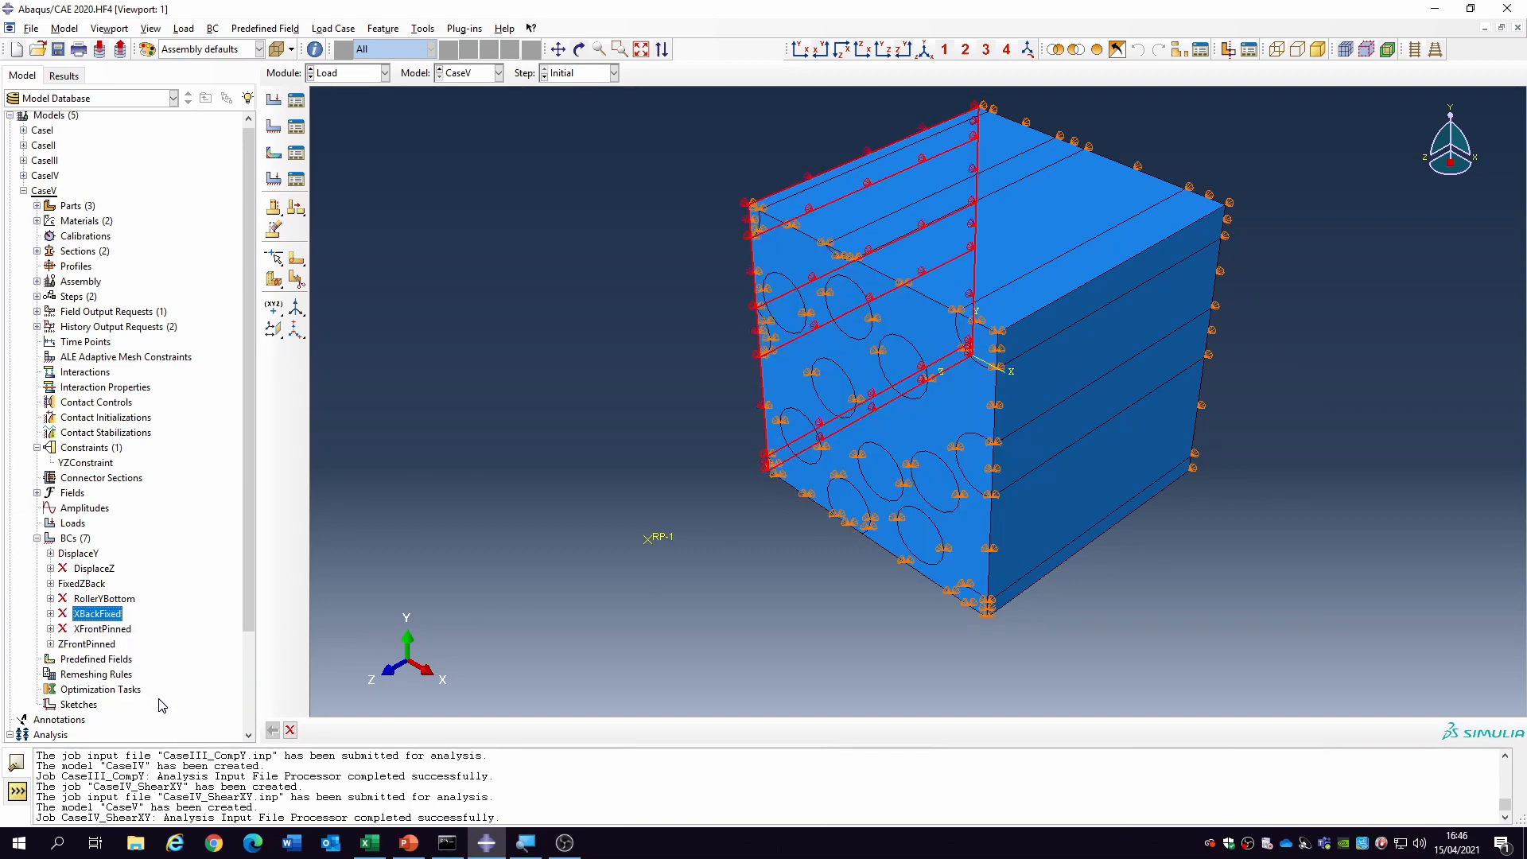
pyautogui.click(139, 650)
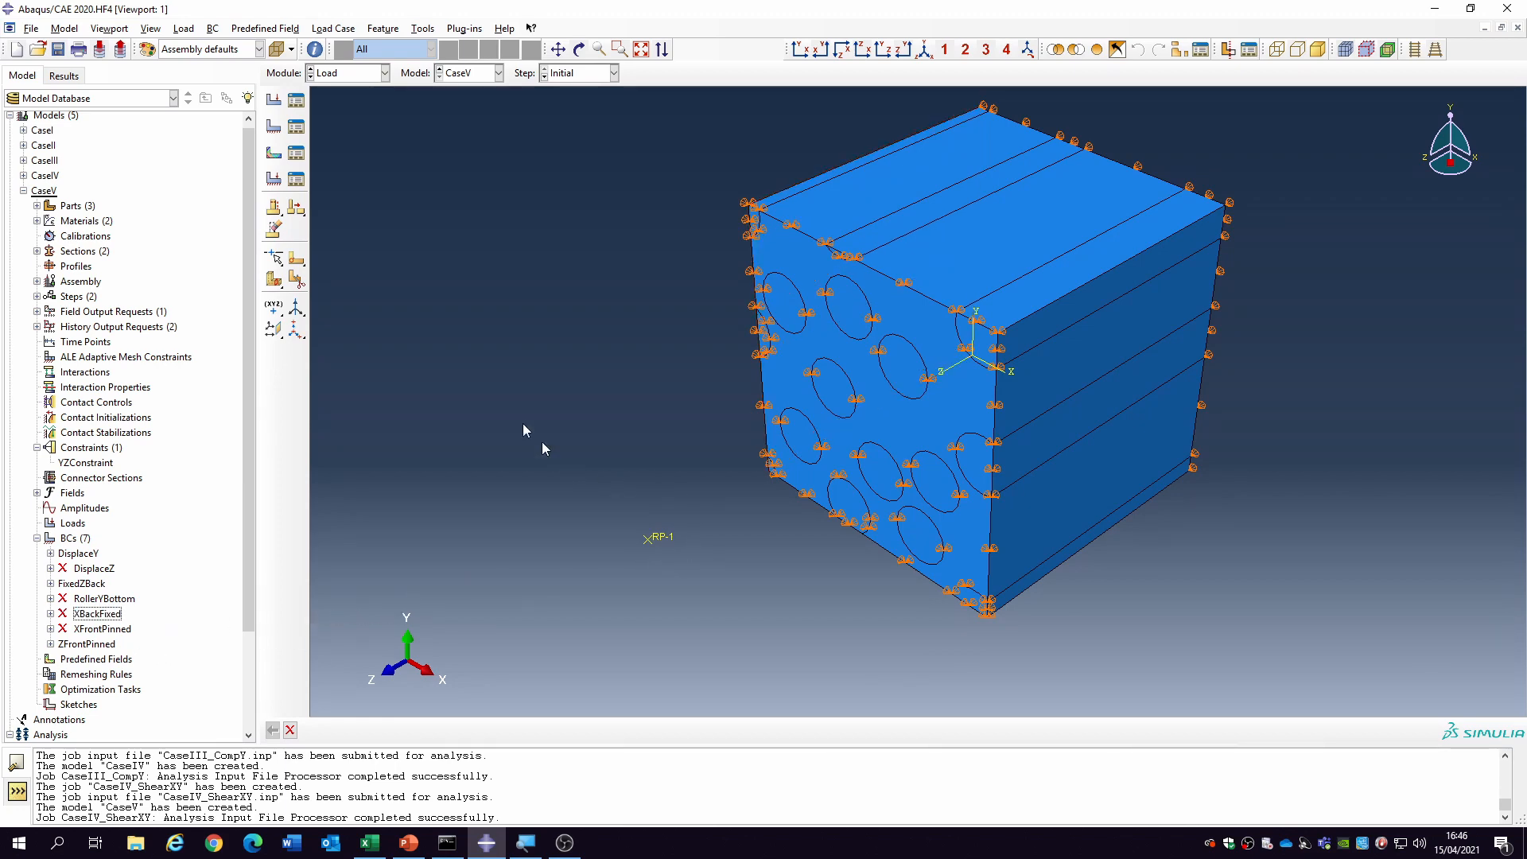
# - Restrain U2 as well in the Initial step of the FixedZBack boundary condition
pyautogui.click(579, 49)
pyautogui.moveTo(1098, 440); pyautogui.dragTo(856, 453)
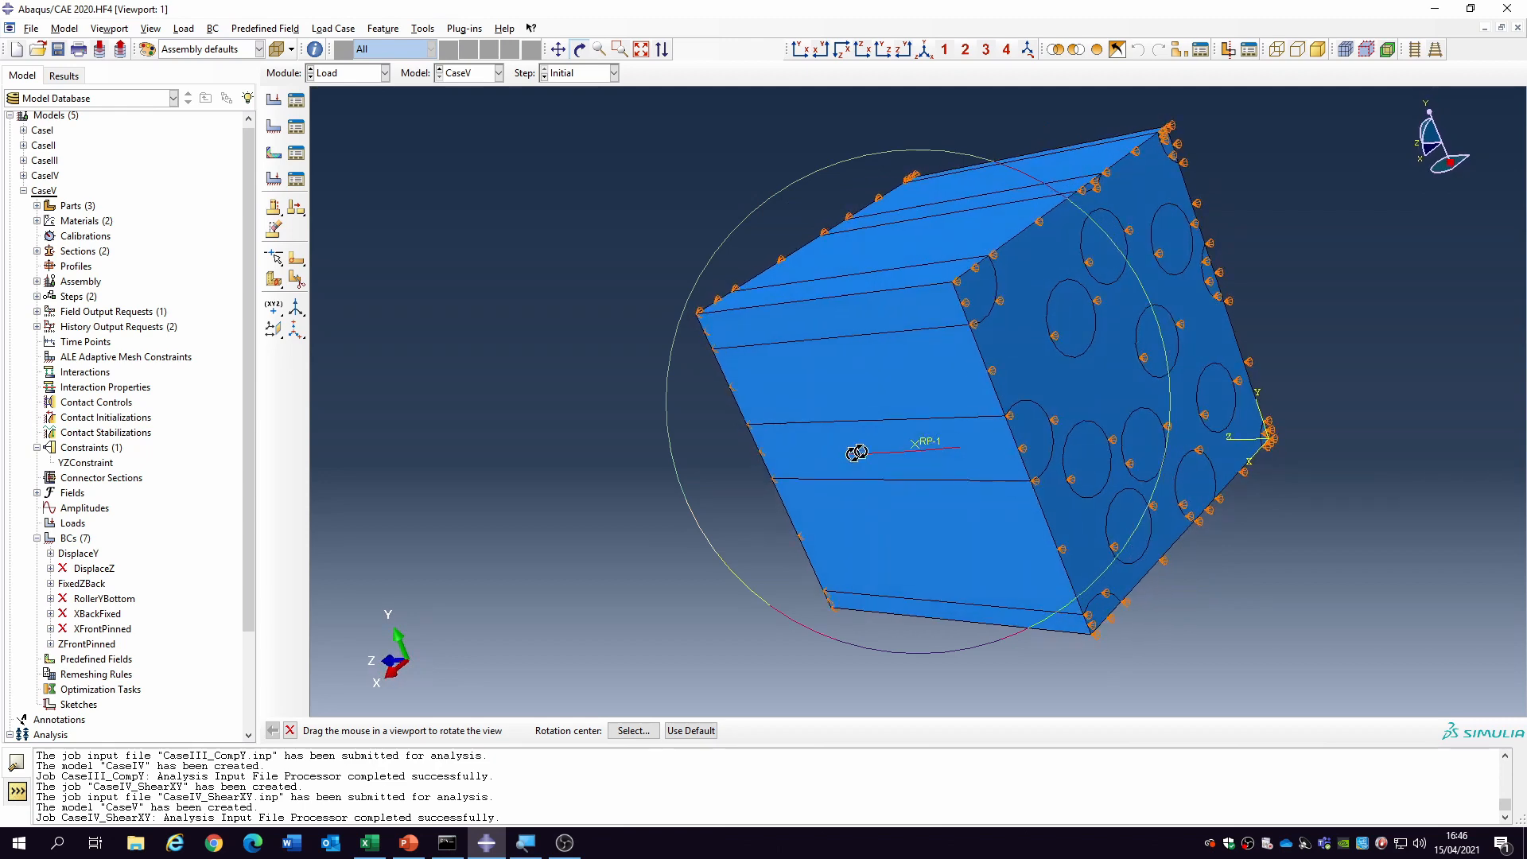
pyautogui.moveTo(955, 401); pyautogui.dragTo(795, 414)
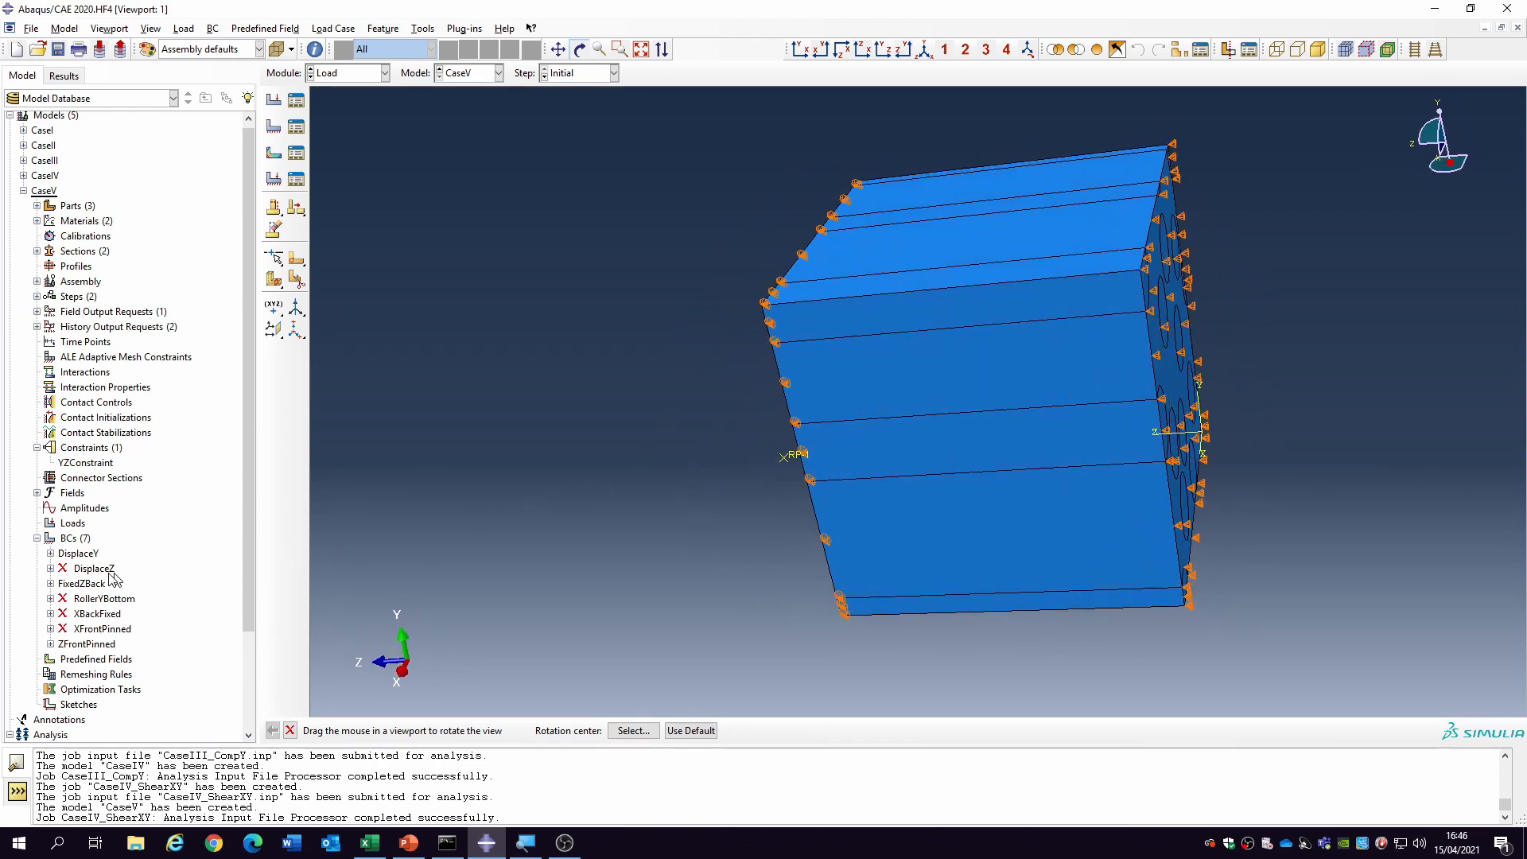
pyautogui.doubleClick(81, 584)
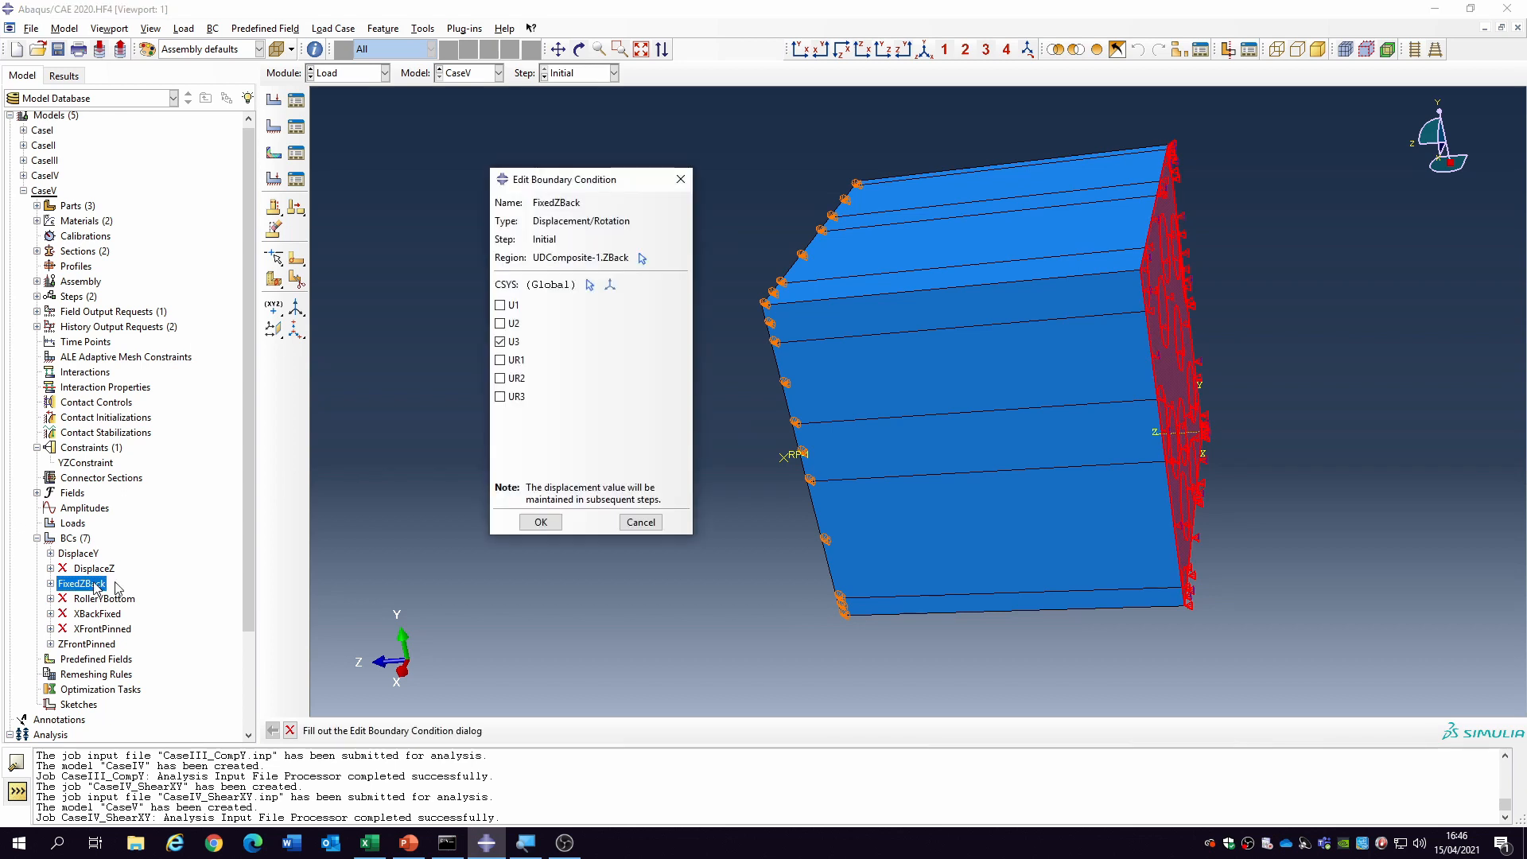
pyautogui.click(504, 323)
pyautogui.click(541, 522)
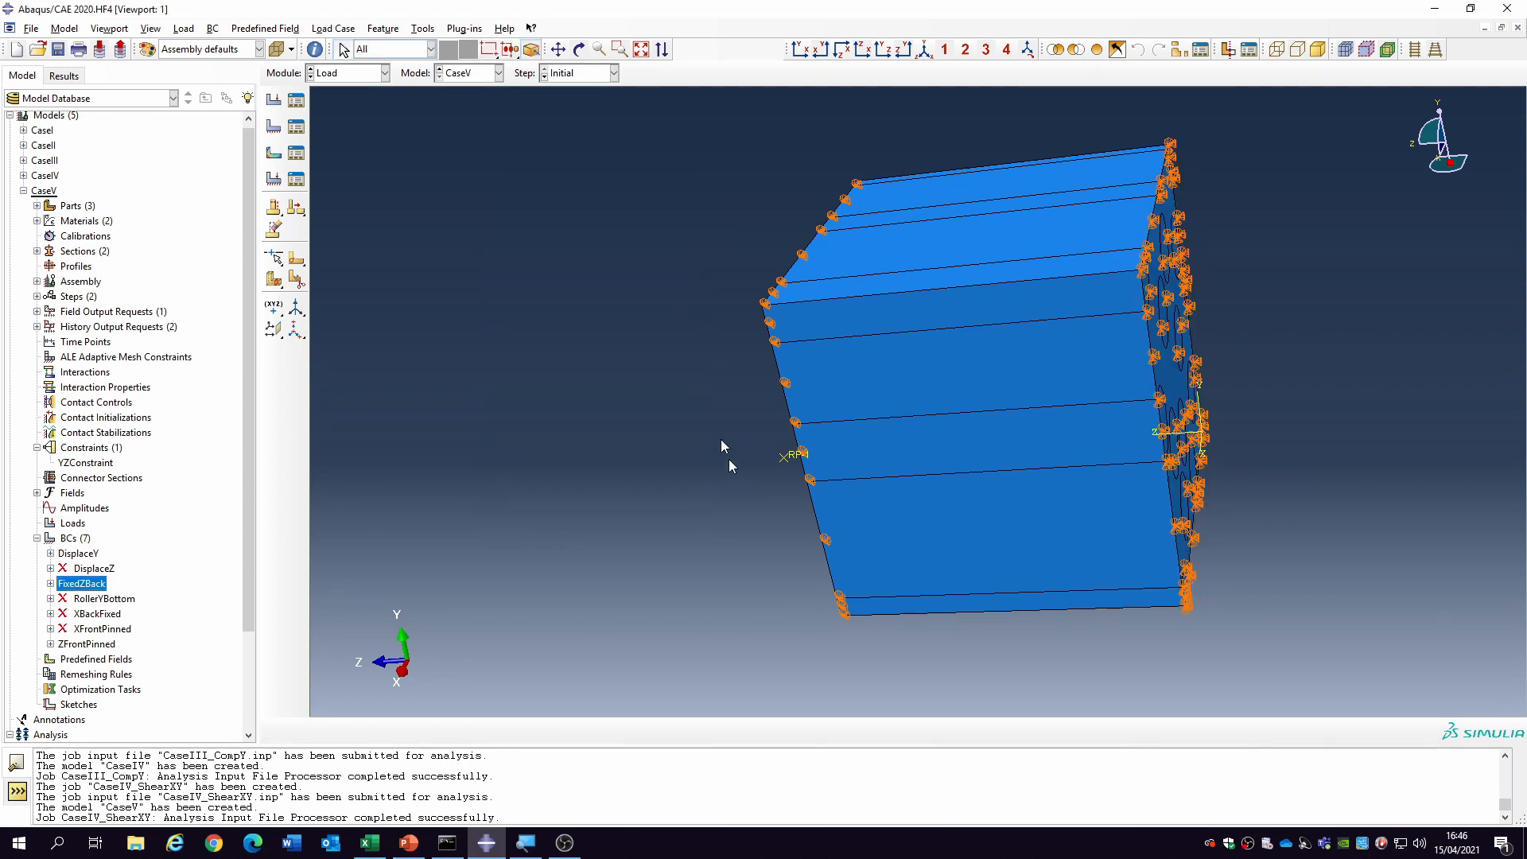
# - Check the restrained degrees of freedom of the ZFrontPinned boundary condition on the front Z face
pyautogui.click(579, 49)
pyautogui.moveTo(879, 420); pyautogui.dragTo(310, 509)
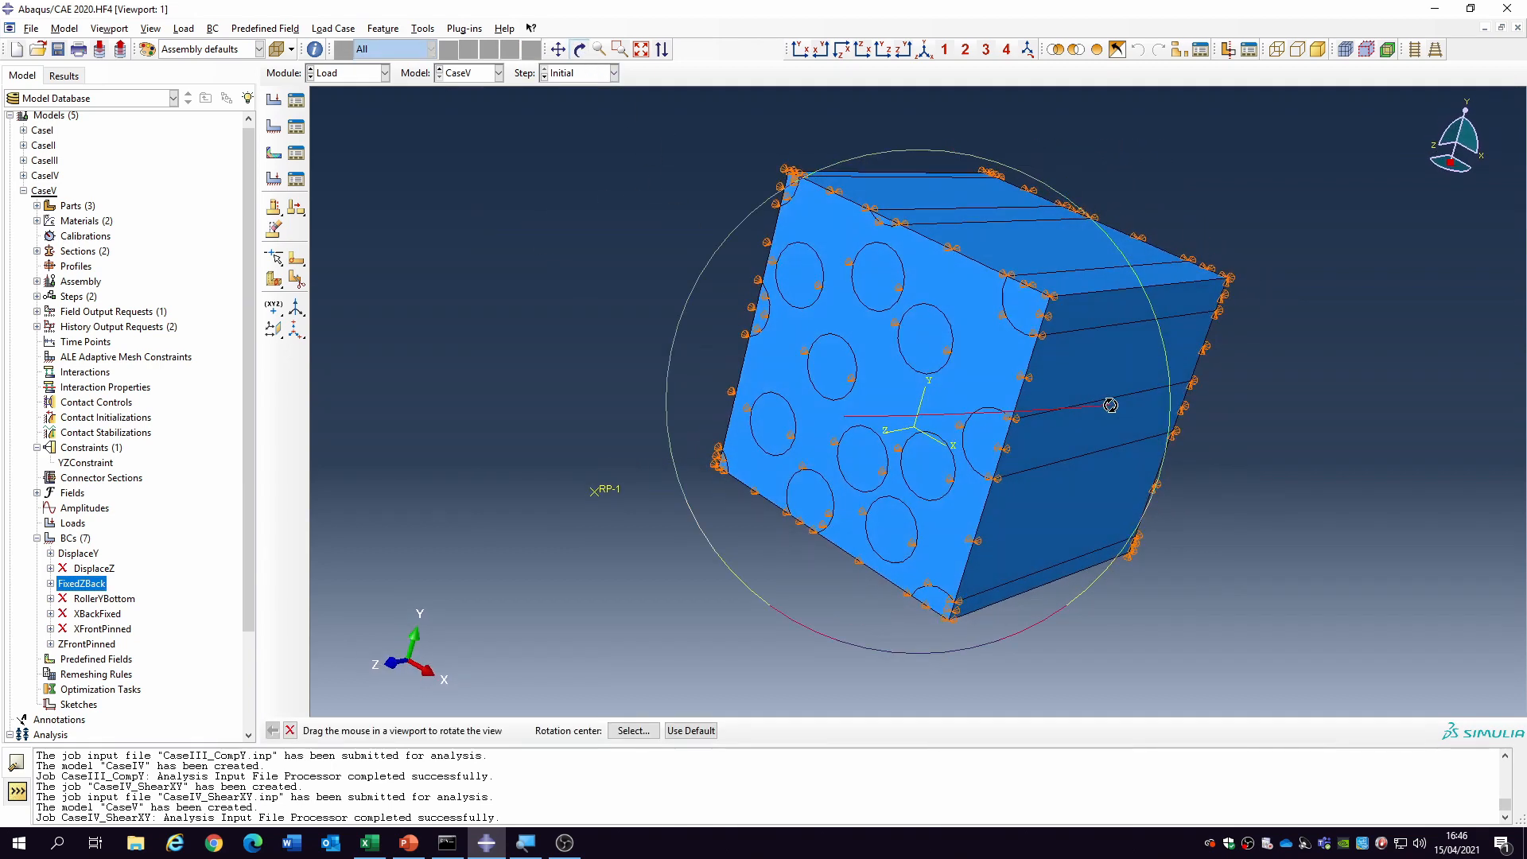
pyautogui.click(88, 644)
pyautogui.doubleClick(90, 644)
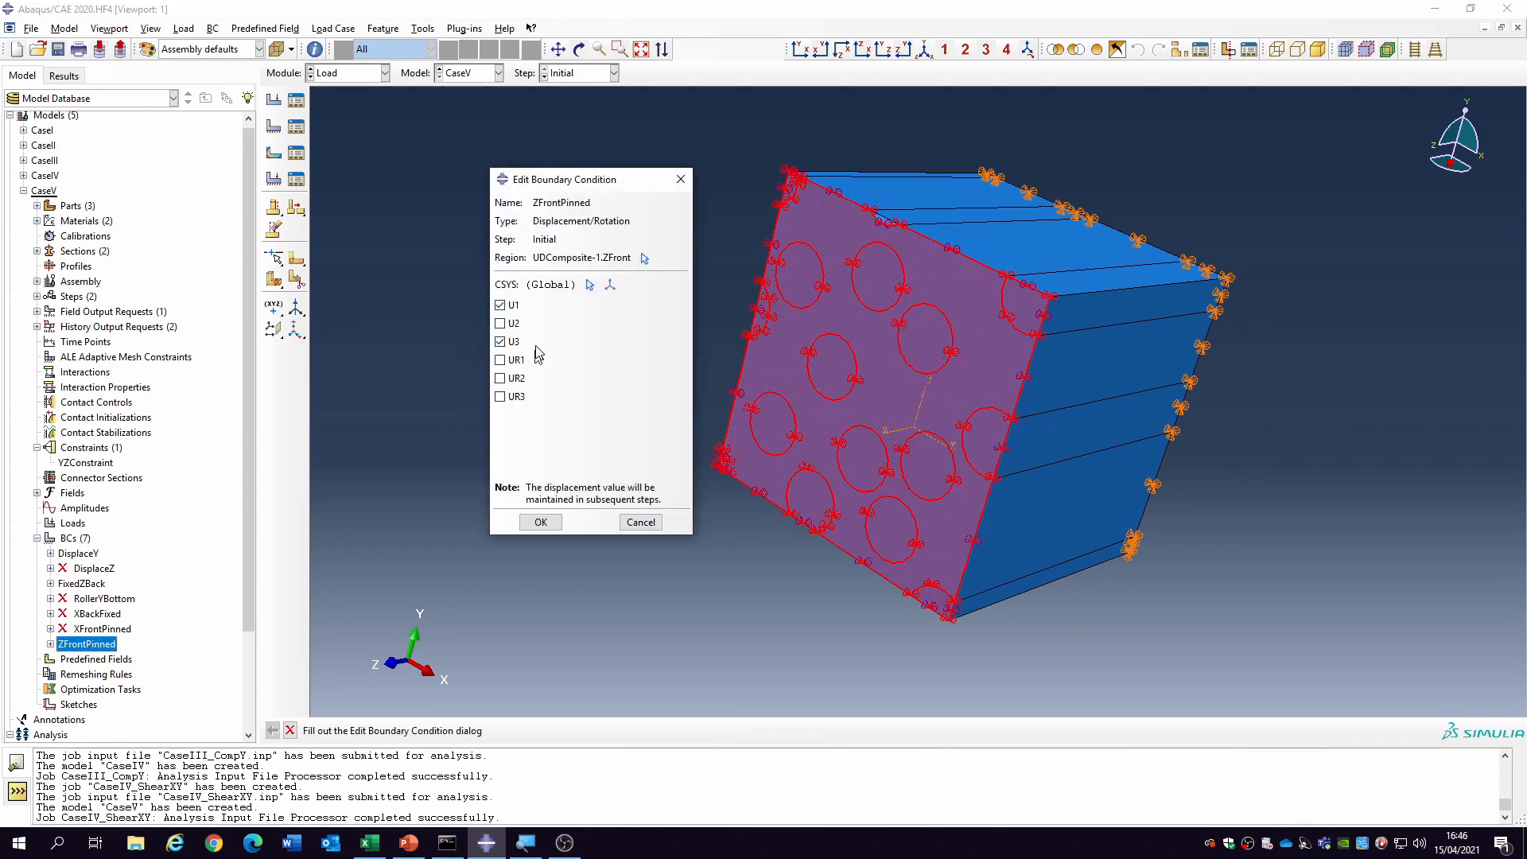
pyautogui.click(540, 523)
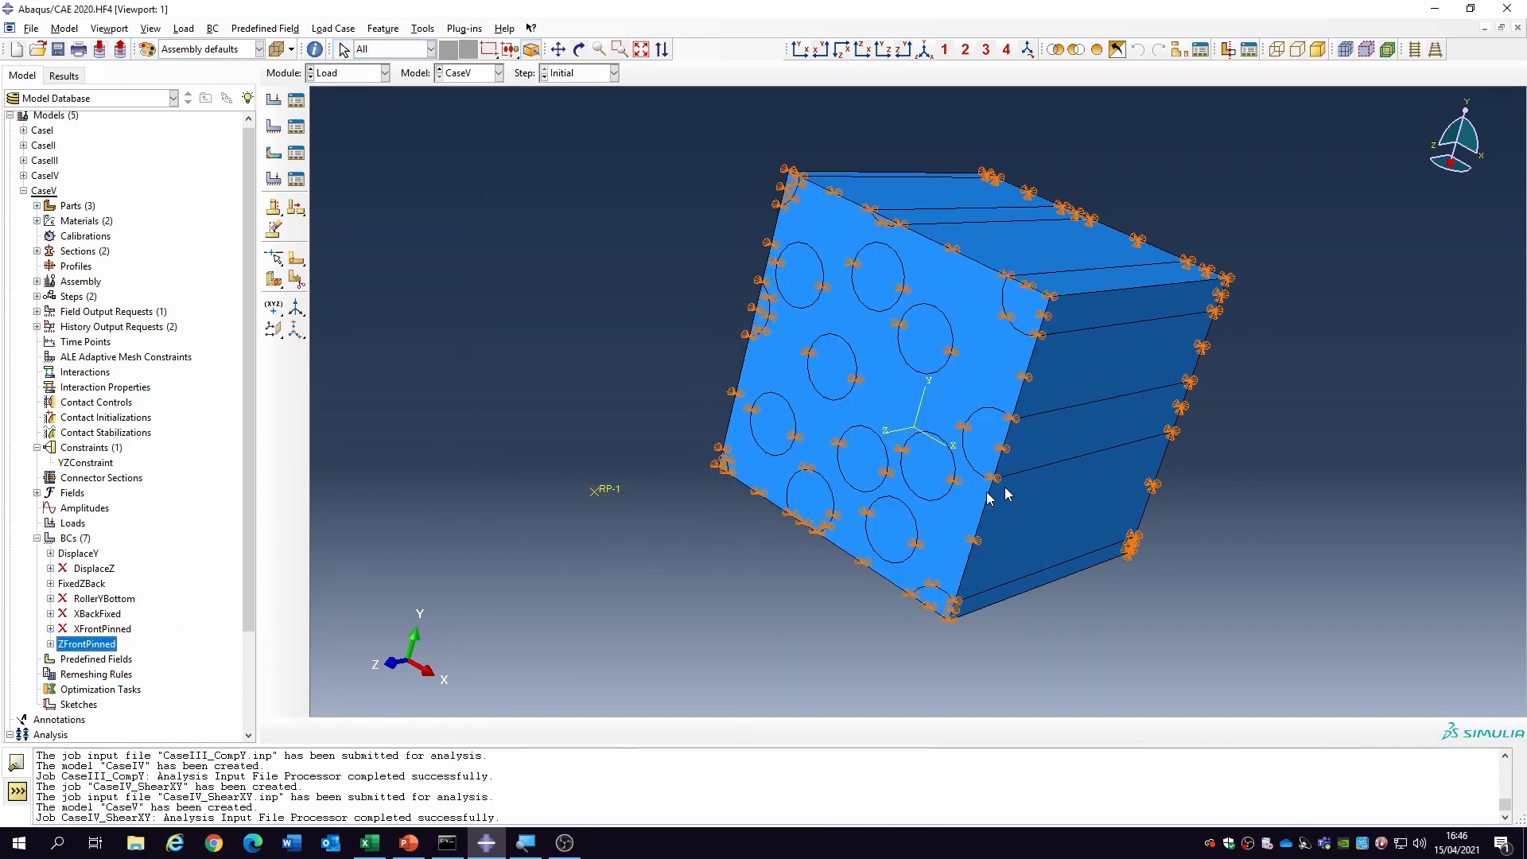
# - Check where DisplaceY acts and review the terms of the YZConstraint equation without changing them
pyautogui.click(579, 50)
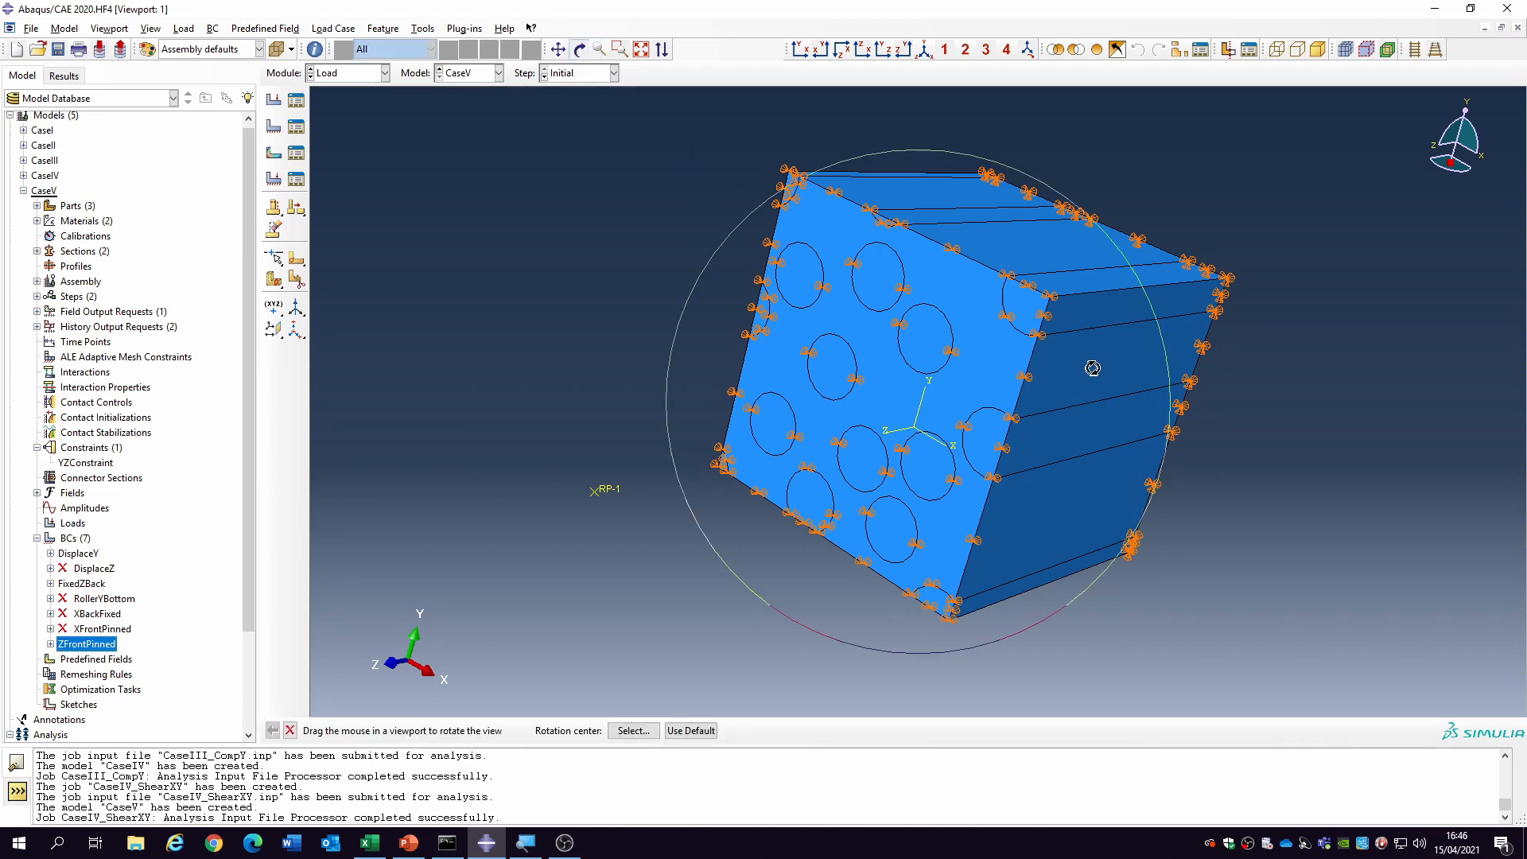
pyautogui.moveTo(783, 342); pyautogui.dragTo(872, 425)
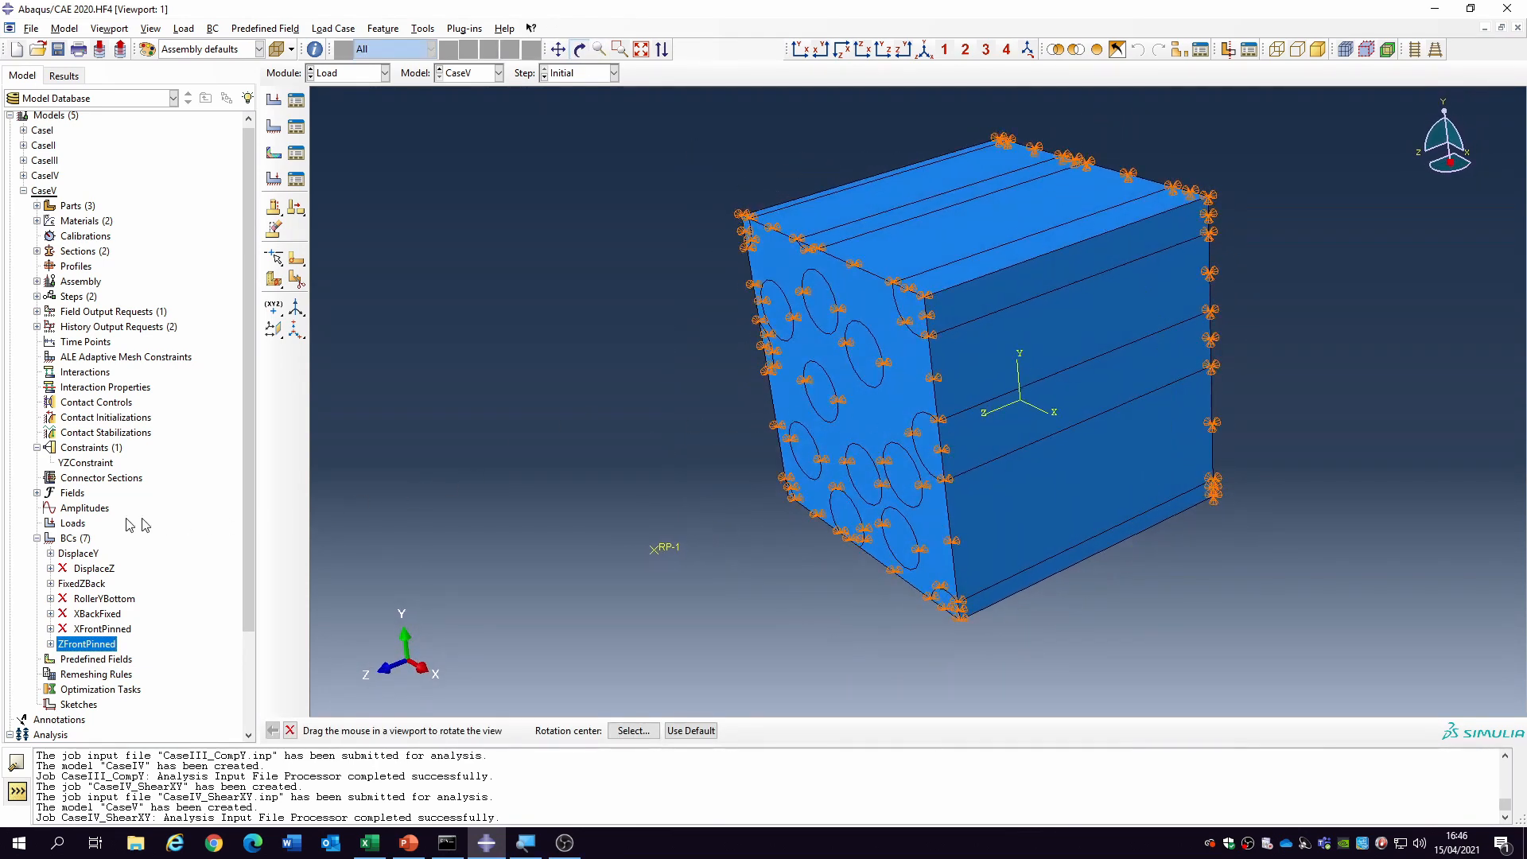
pyautogui.click(86, 555)
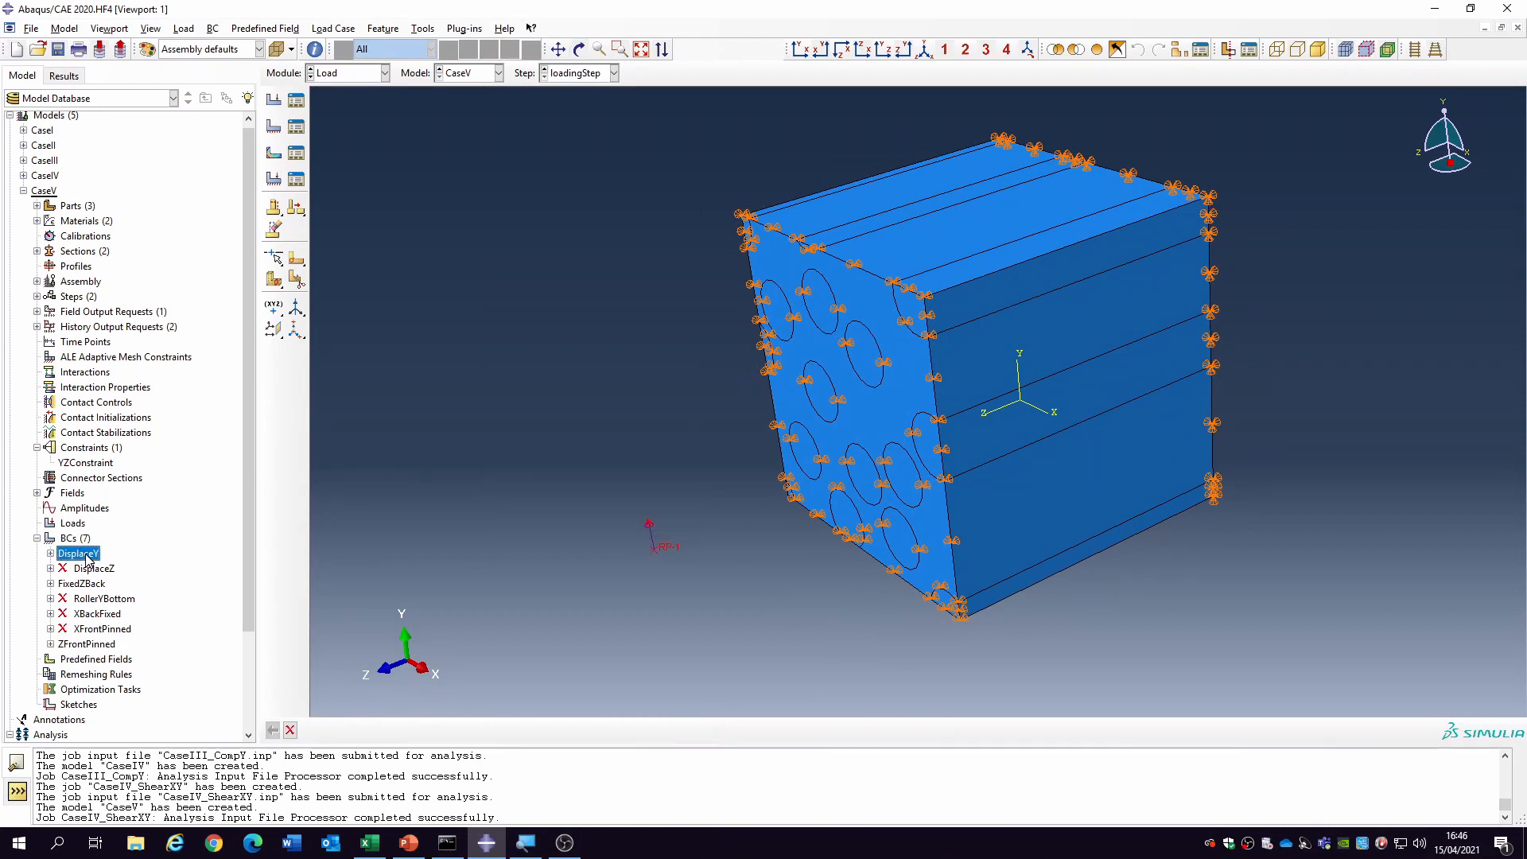
pyautogui.doubleClick(93, 464)
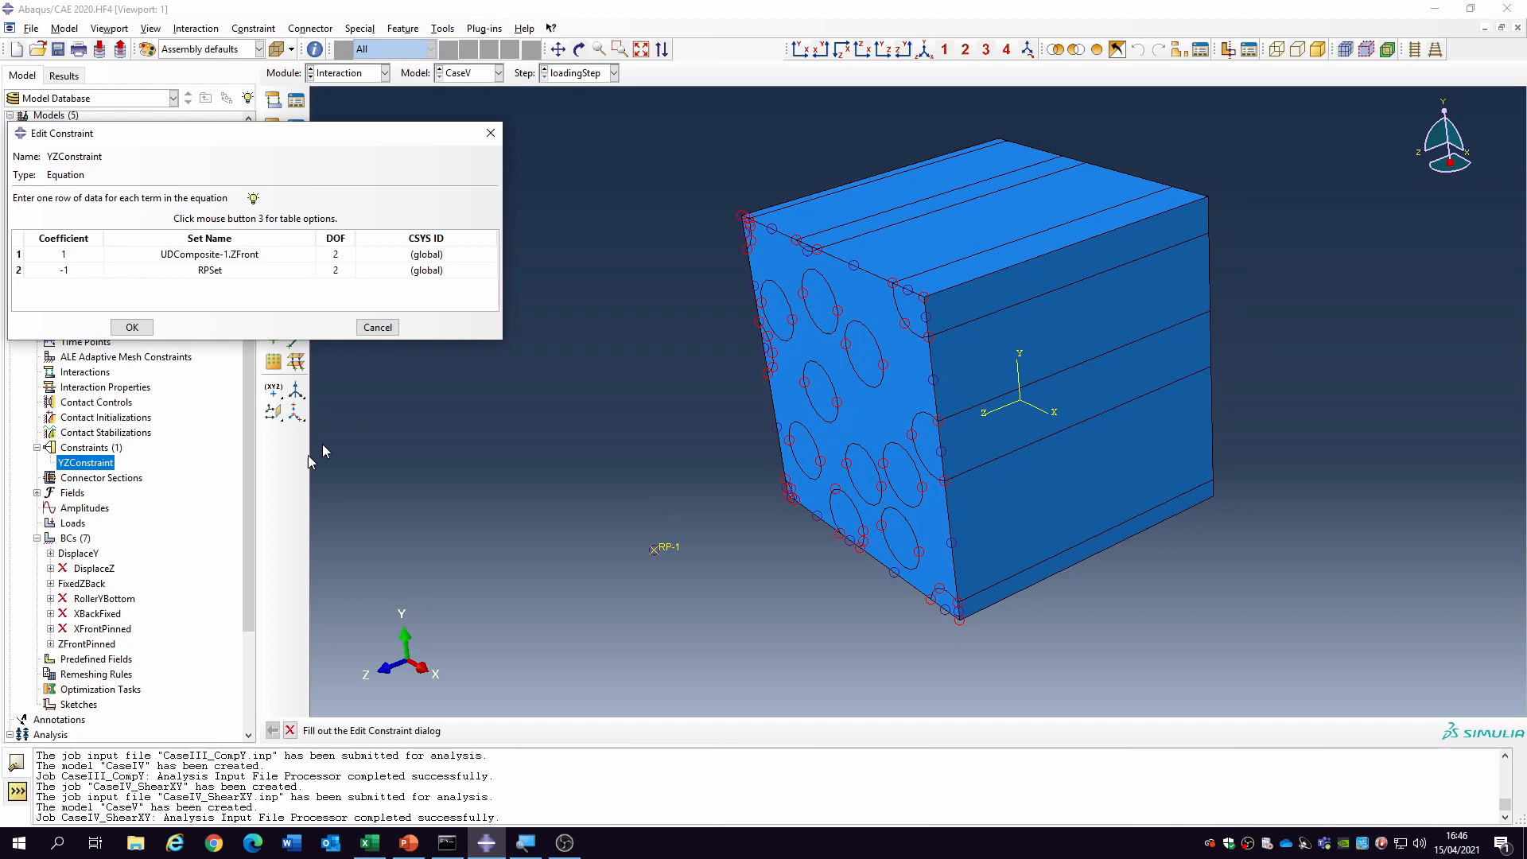
pyautogui.click(377, 327)
pyautogui.scroll(-3, 123, 716)
pyautogui.scroll(-1, 88, 685)
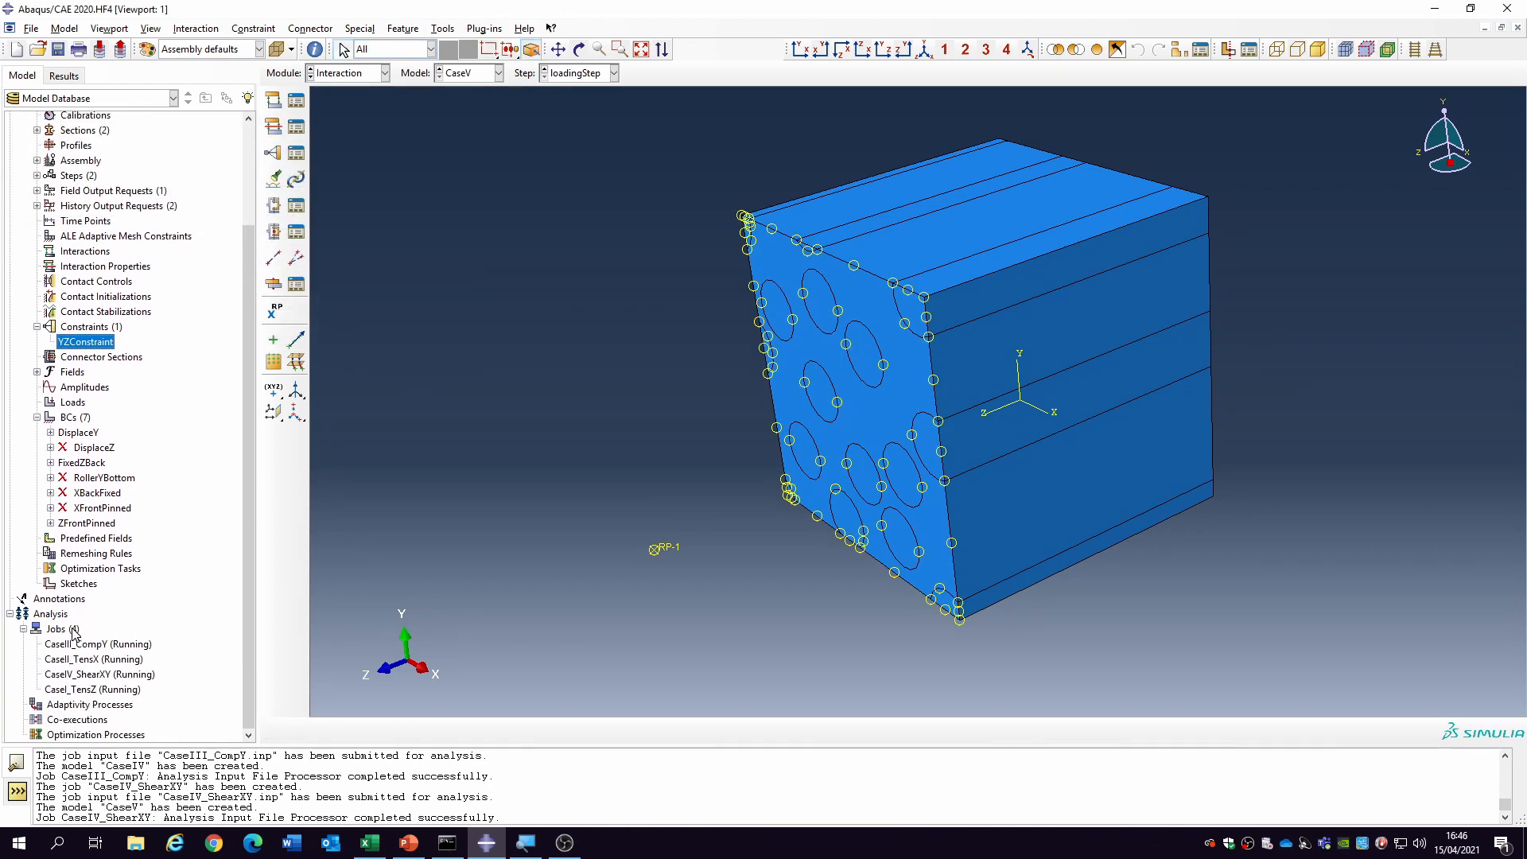
# - Create an analysis job named CaseV_ShearYZ from the CaseV model with default settings and submit it
pyautogui.click(64, 630)
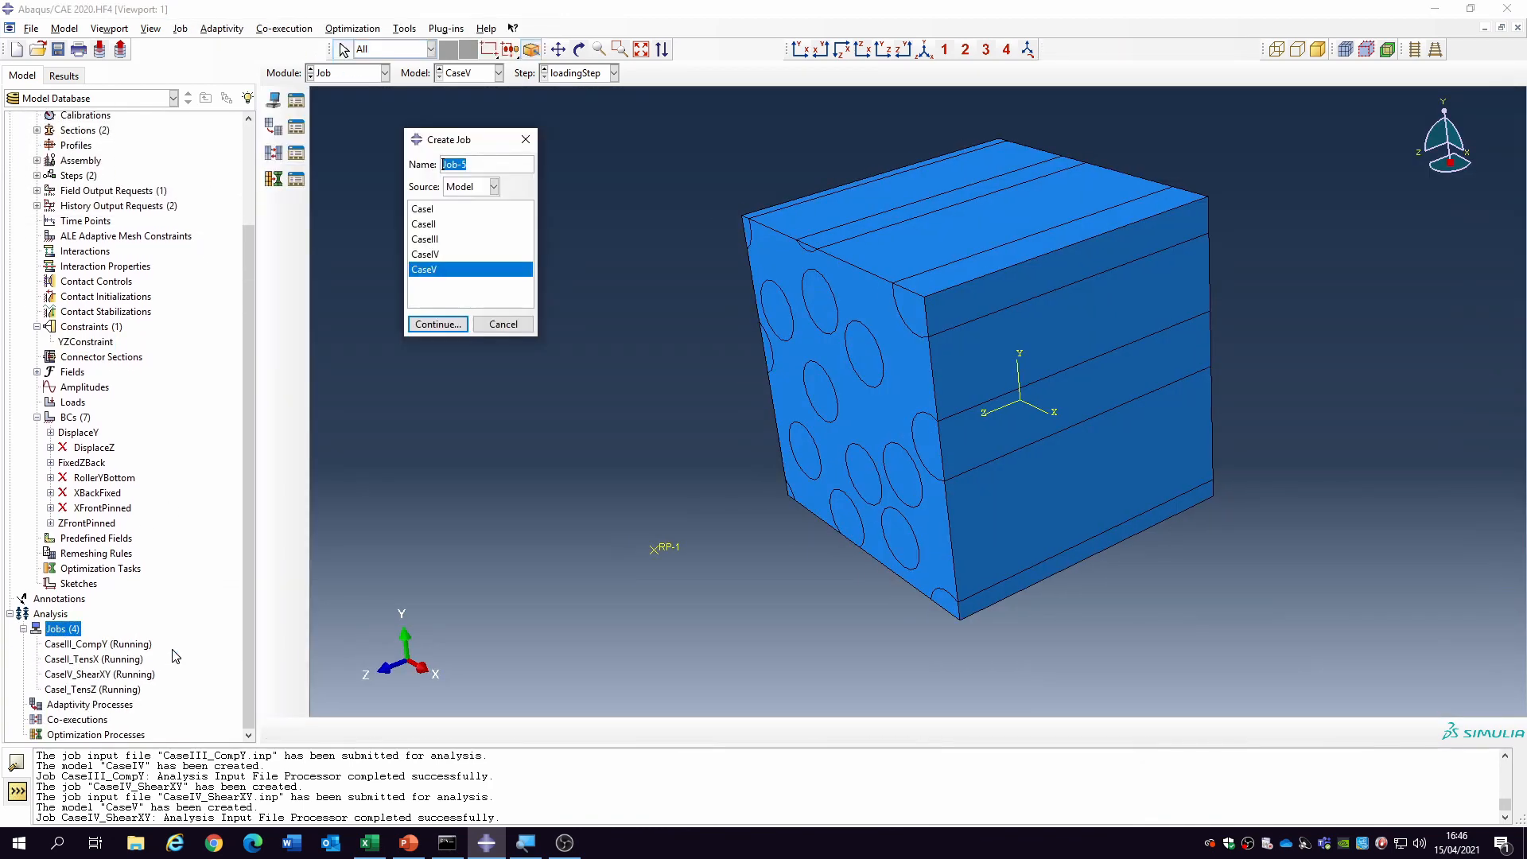
pyautogui.write('CaseV_ShearYZ')
pyautogui.click(424, 324)
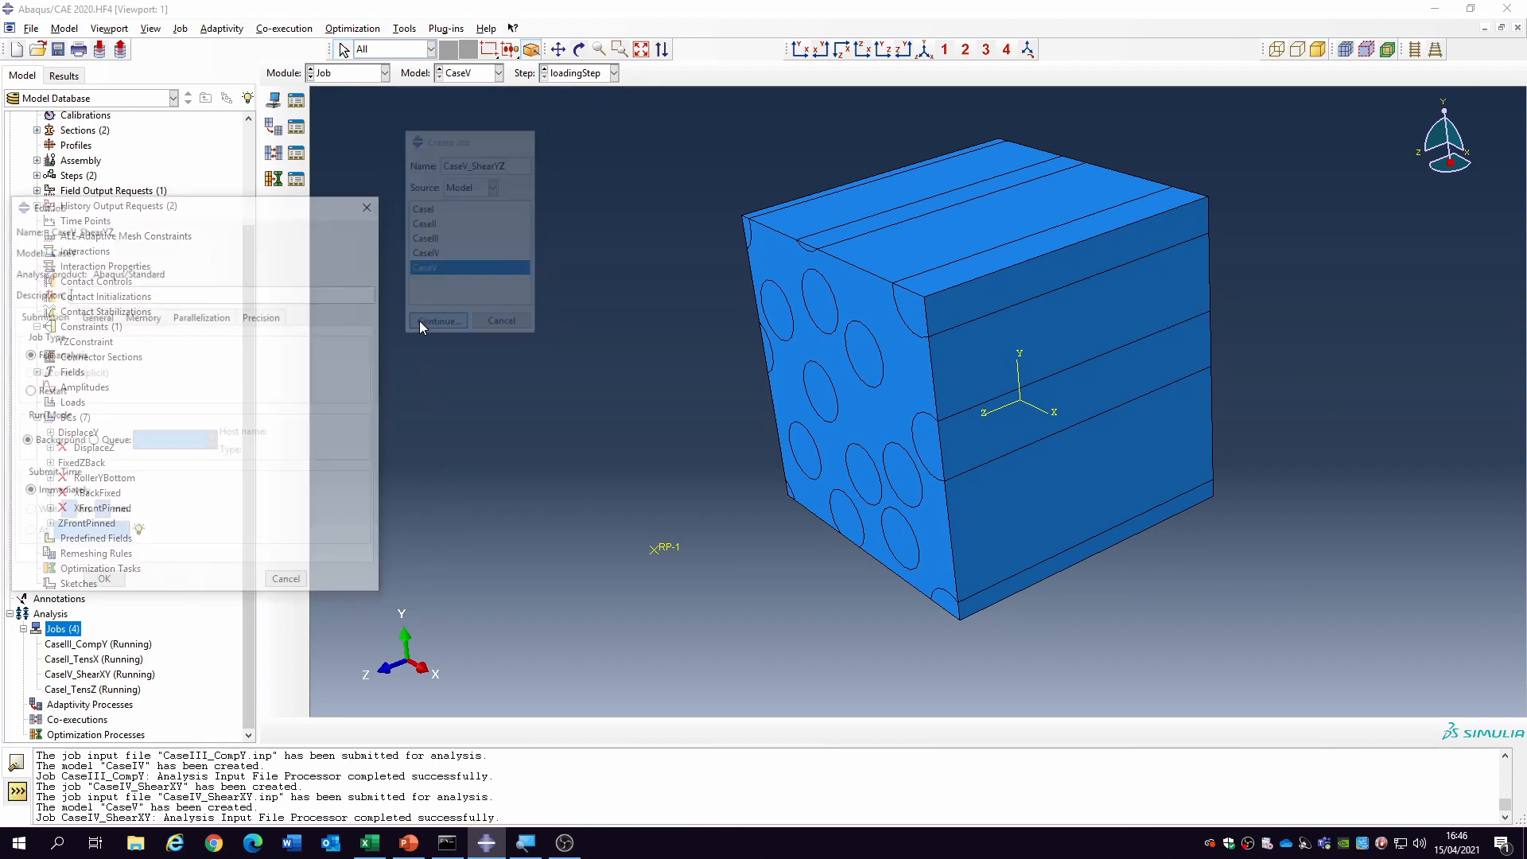
pyautogui.click(103, 585)
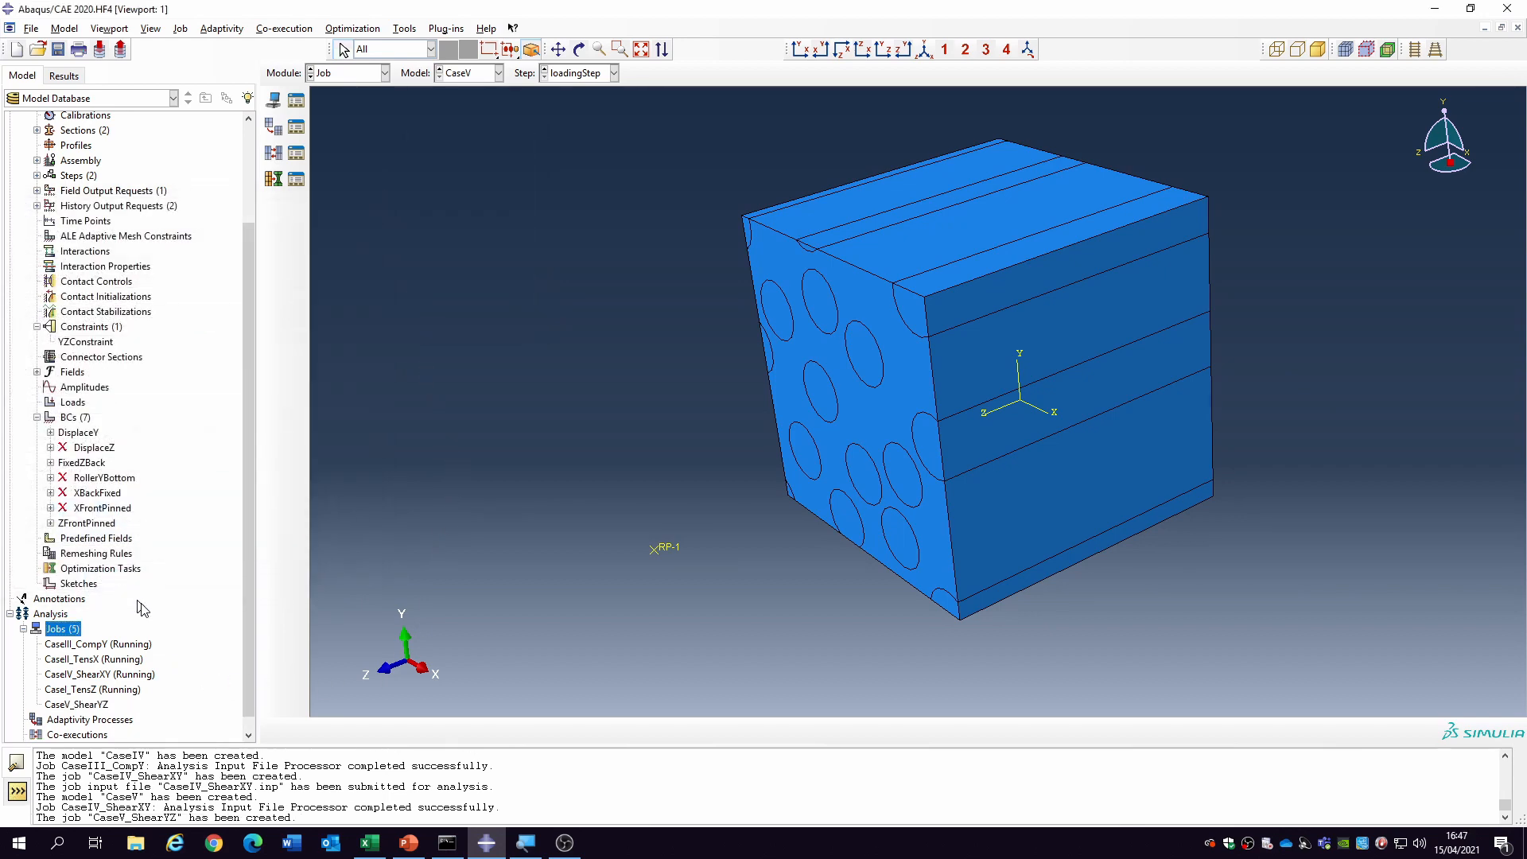
pyautogui.rightClick(77, 707)
pyautogui.click(112, 736)
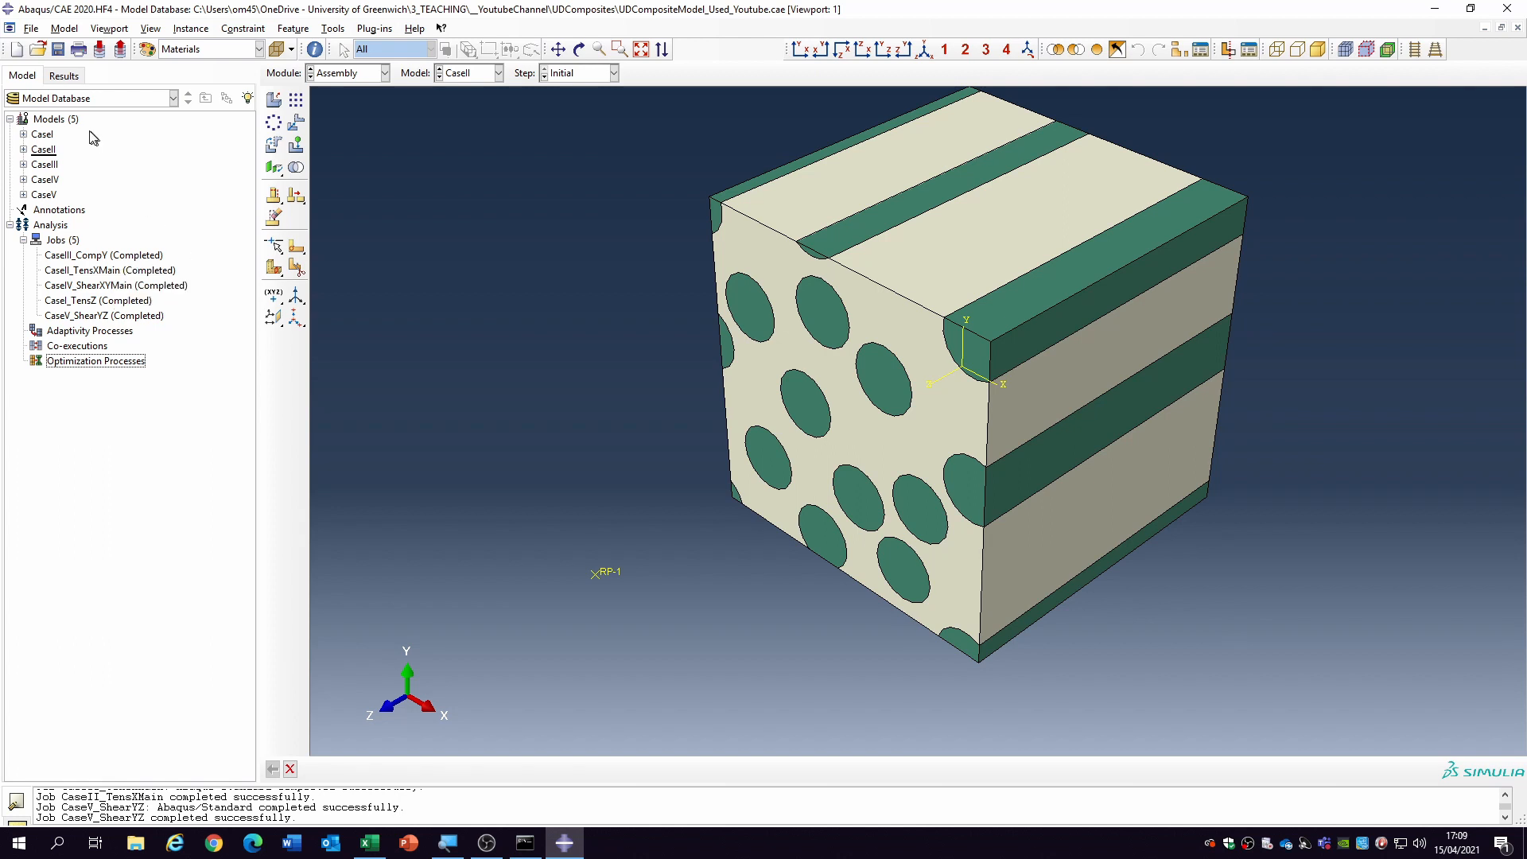
# - Check the mesh and the global seed size of the UDComposite part in the CaseI model
pyautogui.click(24, 135)
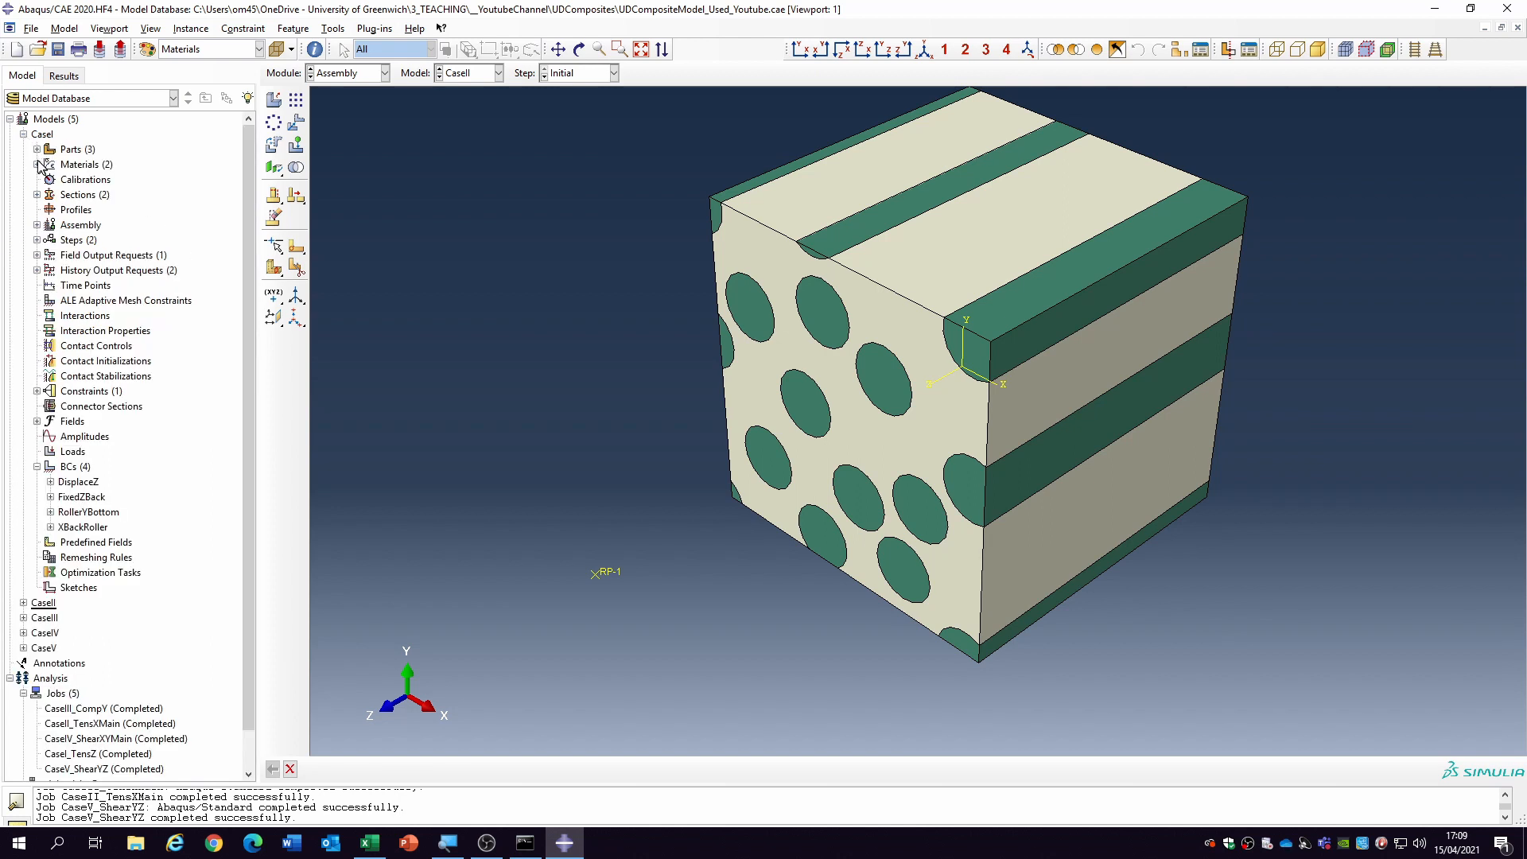
pyautogui.click(37, 149)
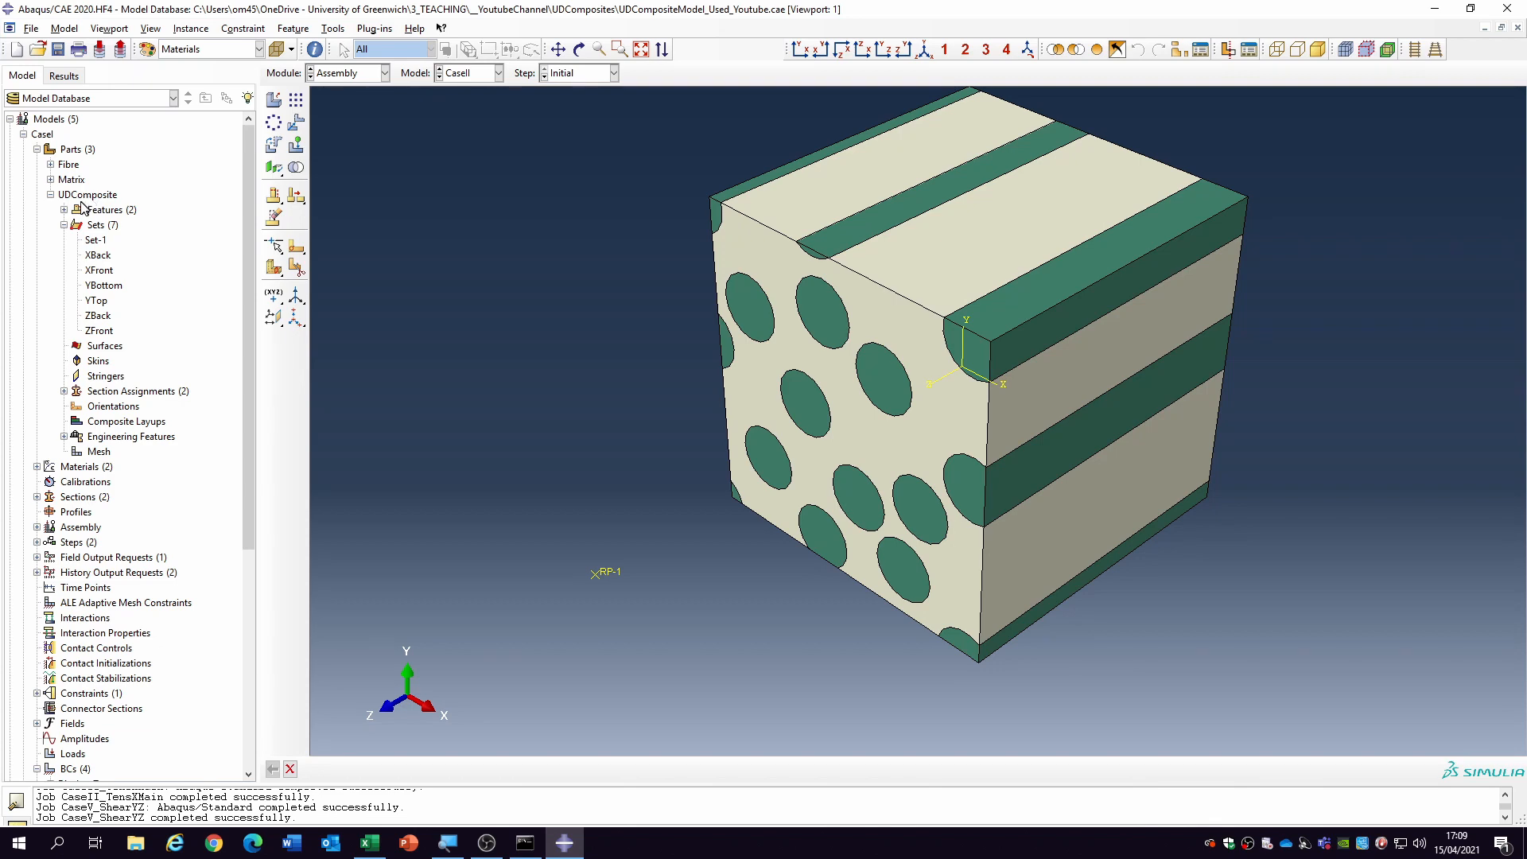
pyautogui.doubleClick(100, 451)
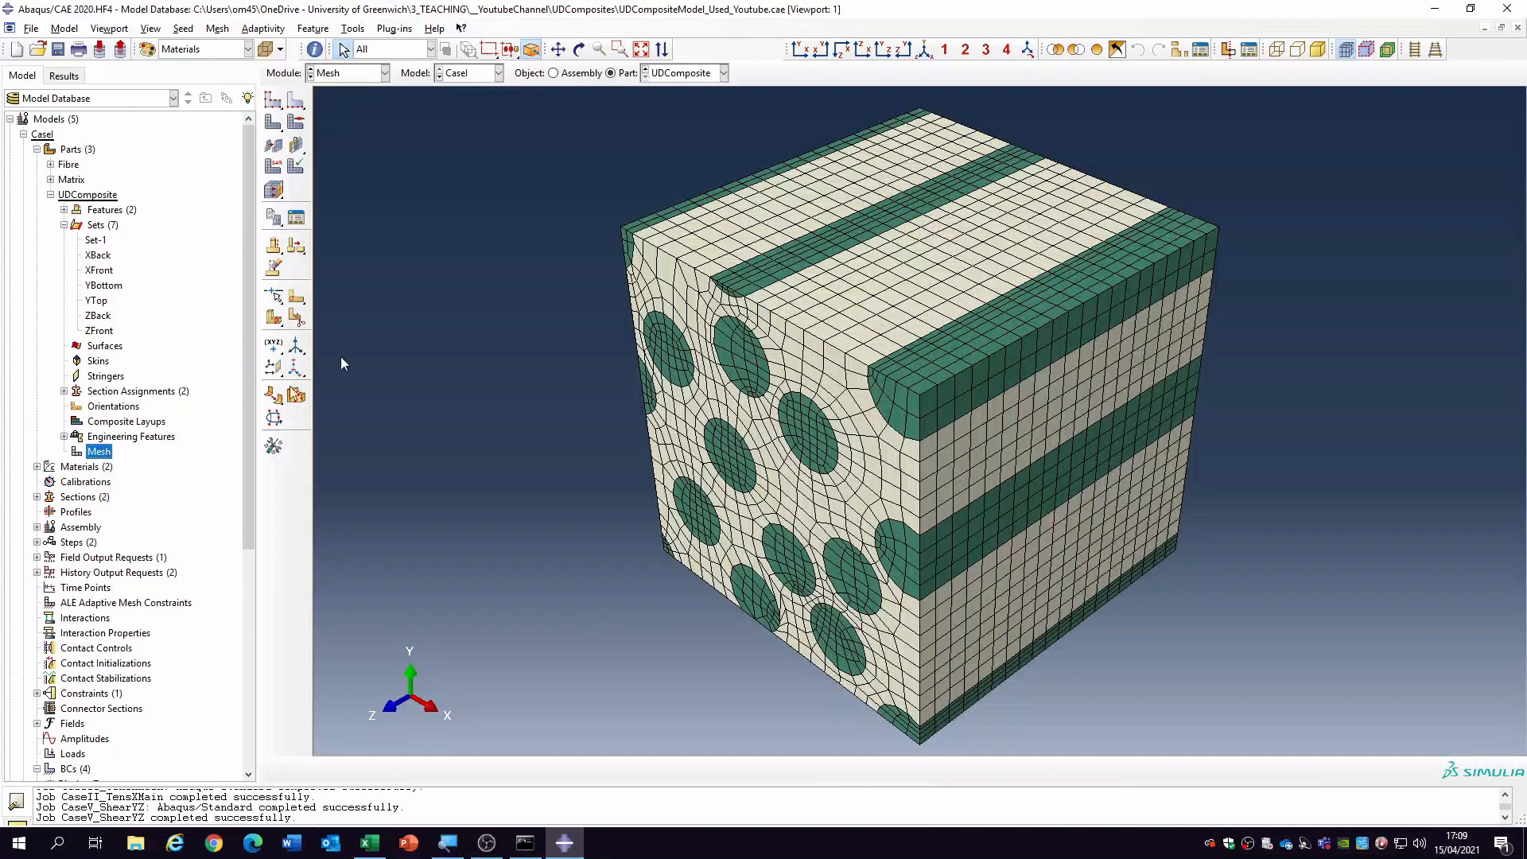
pyautogui.click(274, 106)
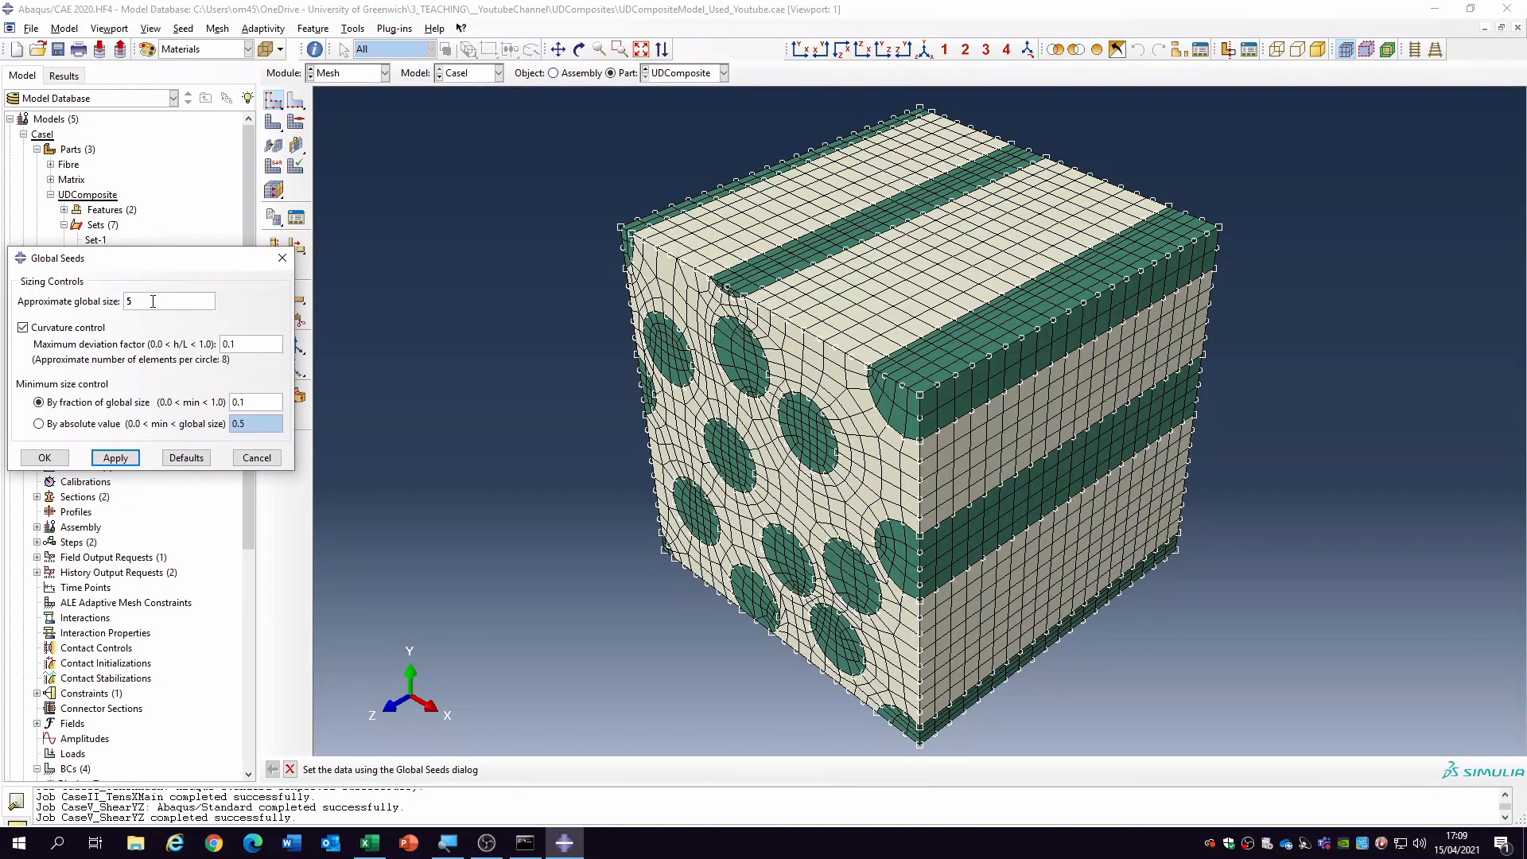
pyautogui.click(48, 458)
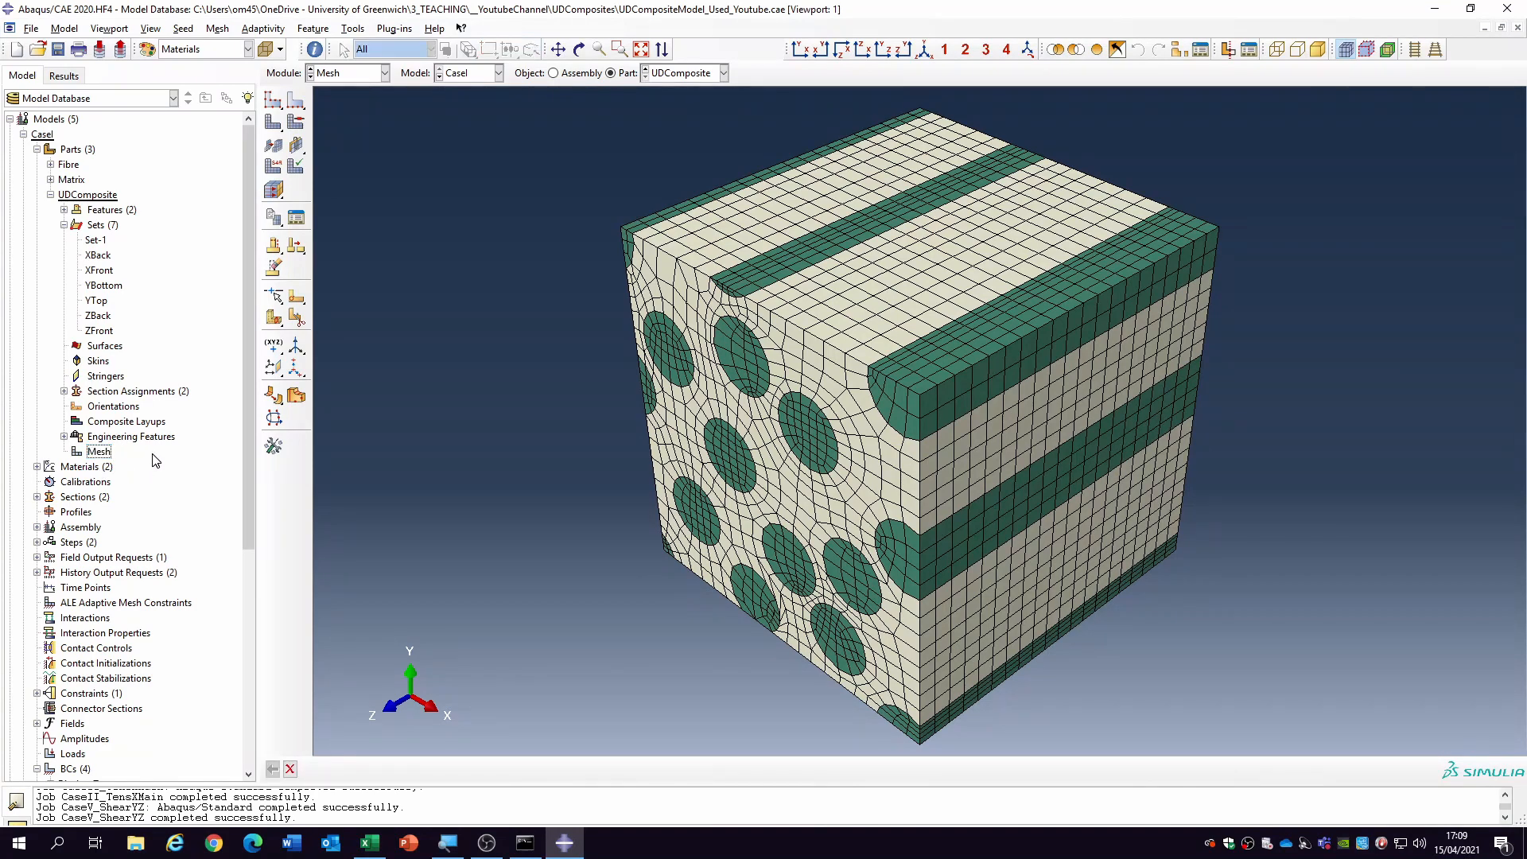
pyautogui.click(50, 195)
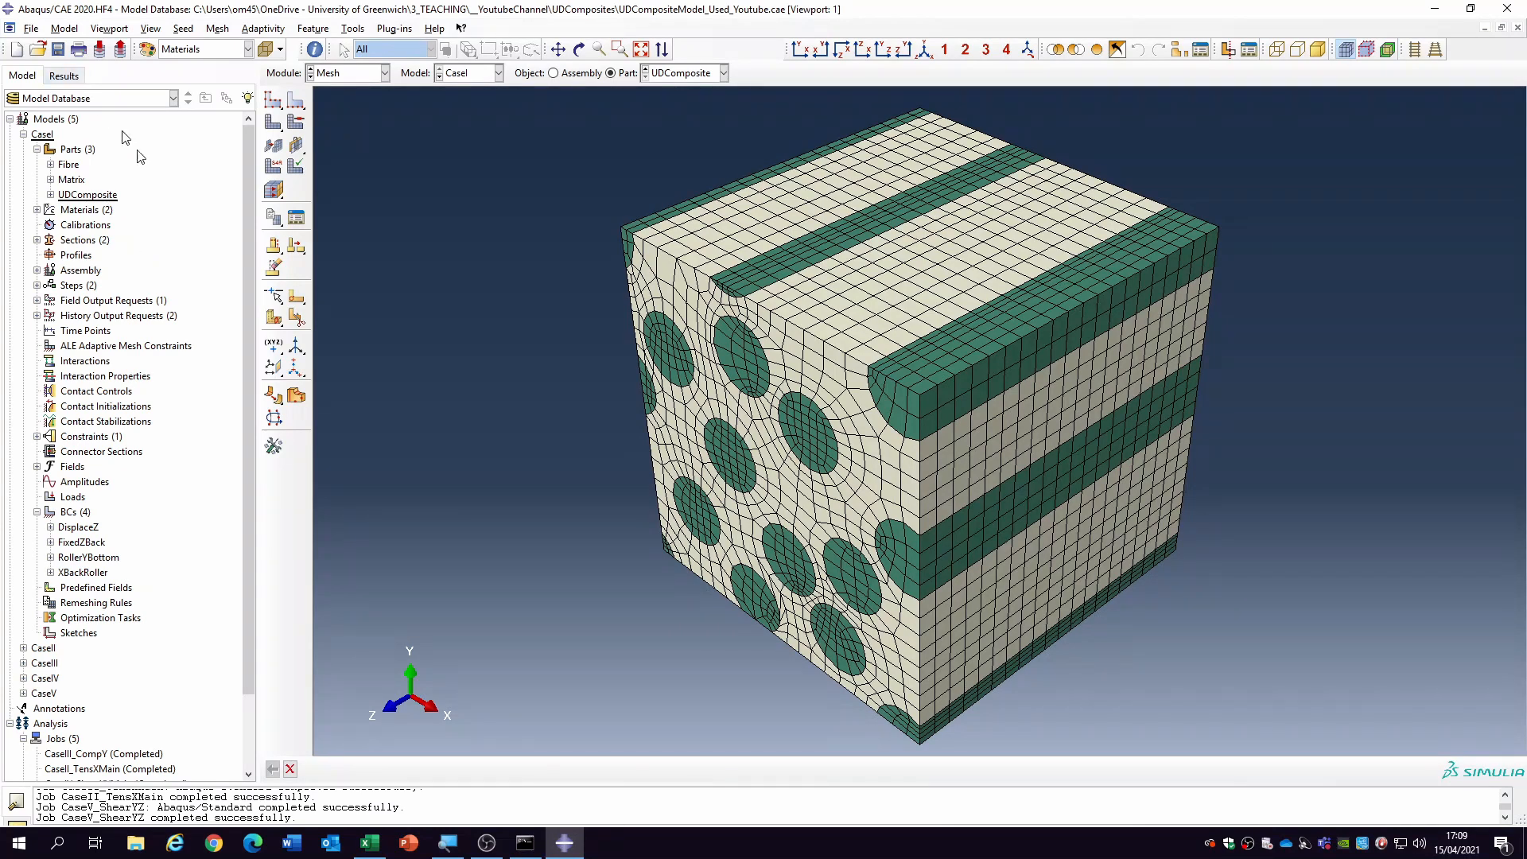
# - Open the results of the CaseI_TensZ job and plot the Mises stress contours on the deformed shape
pyautogui.scroll(-2, 183, 358)
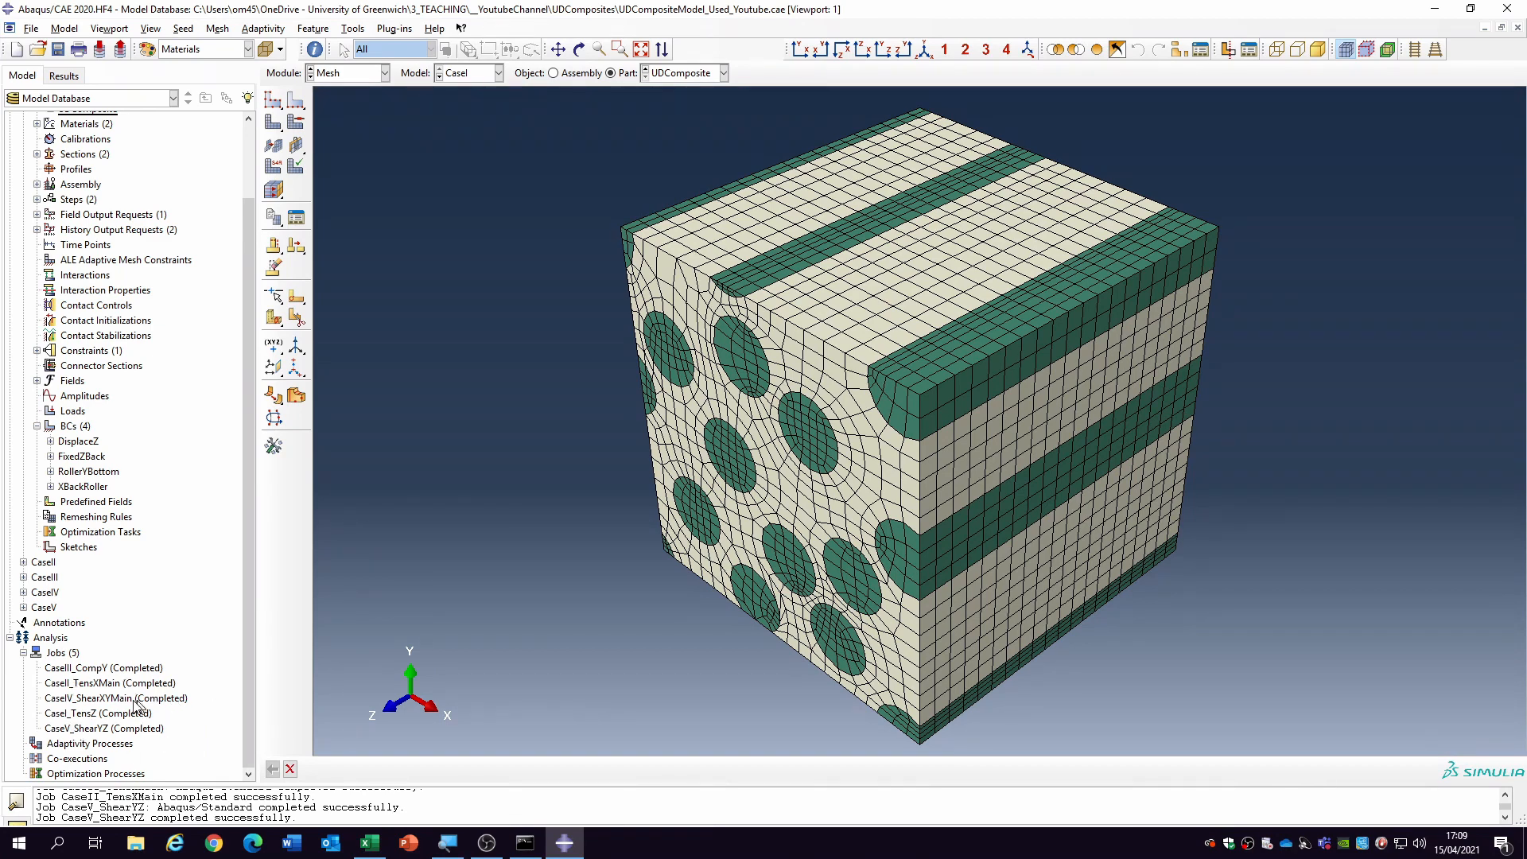
pyautogui.rightClick(83, 714)
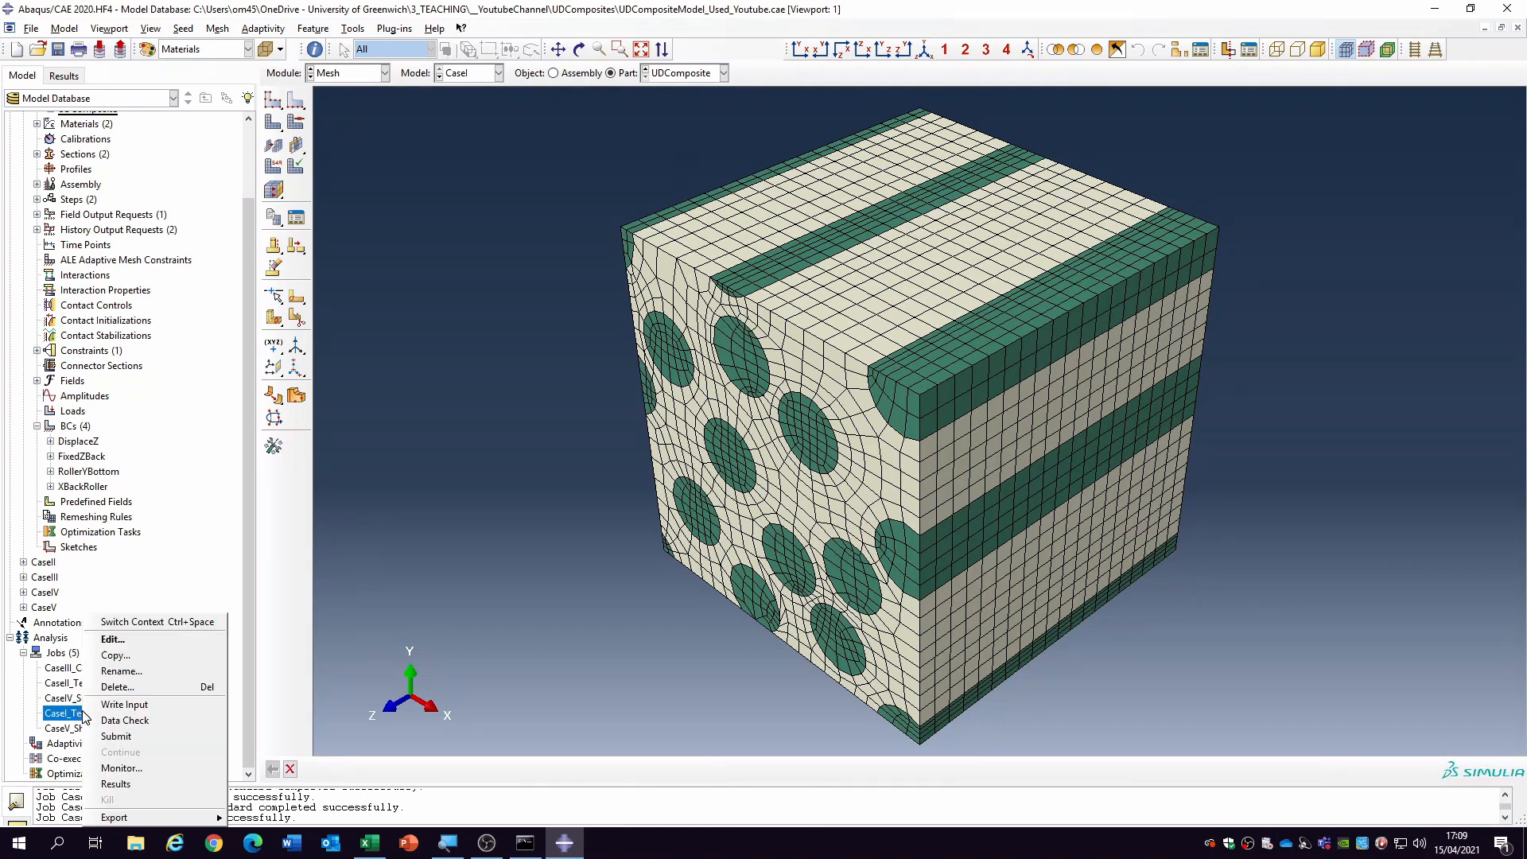
pyautogui.click(136, 787)
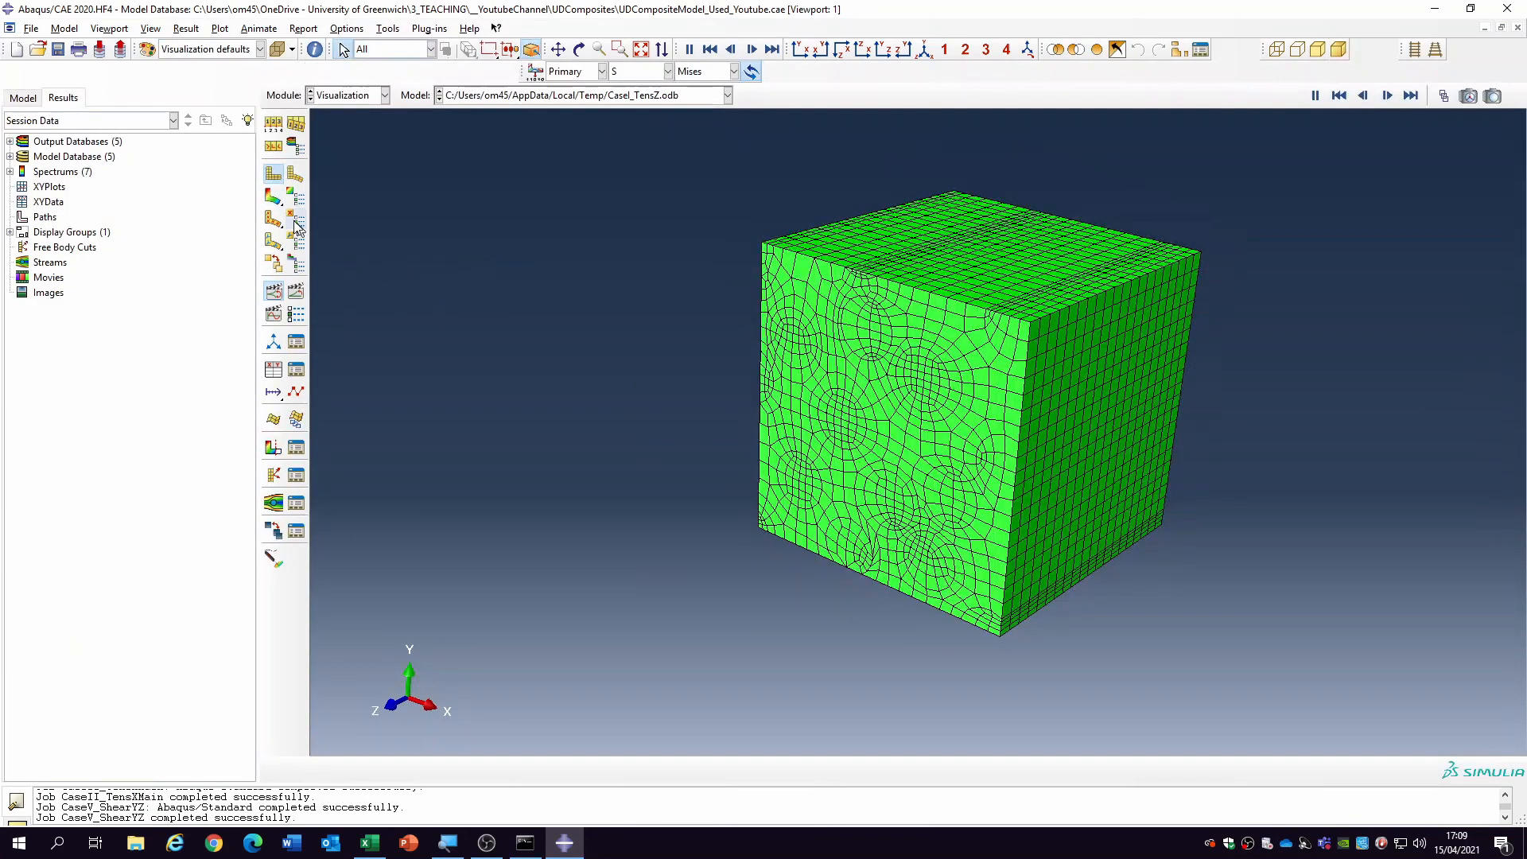
pyautogui.click(276, 201)
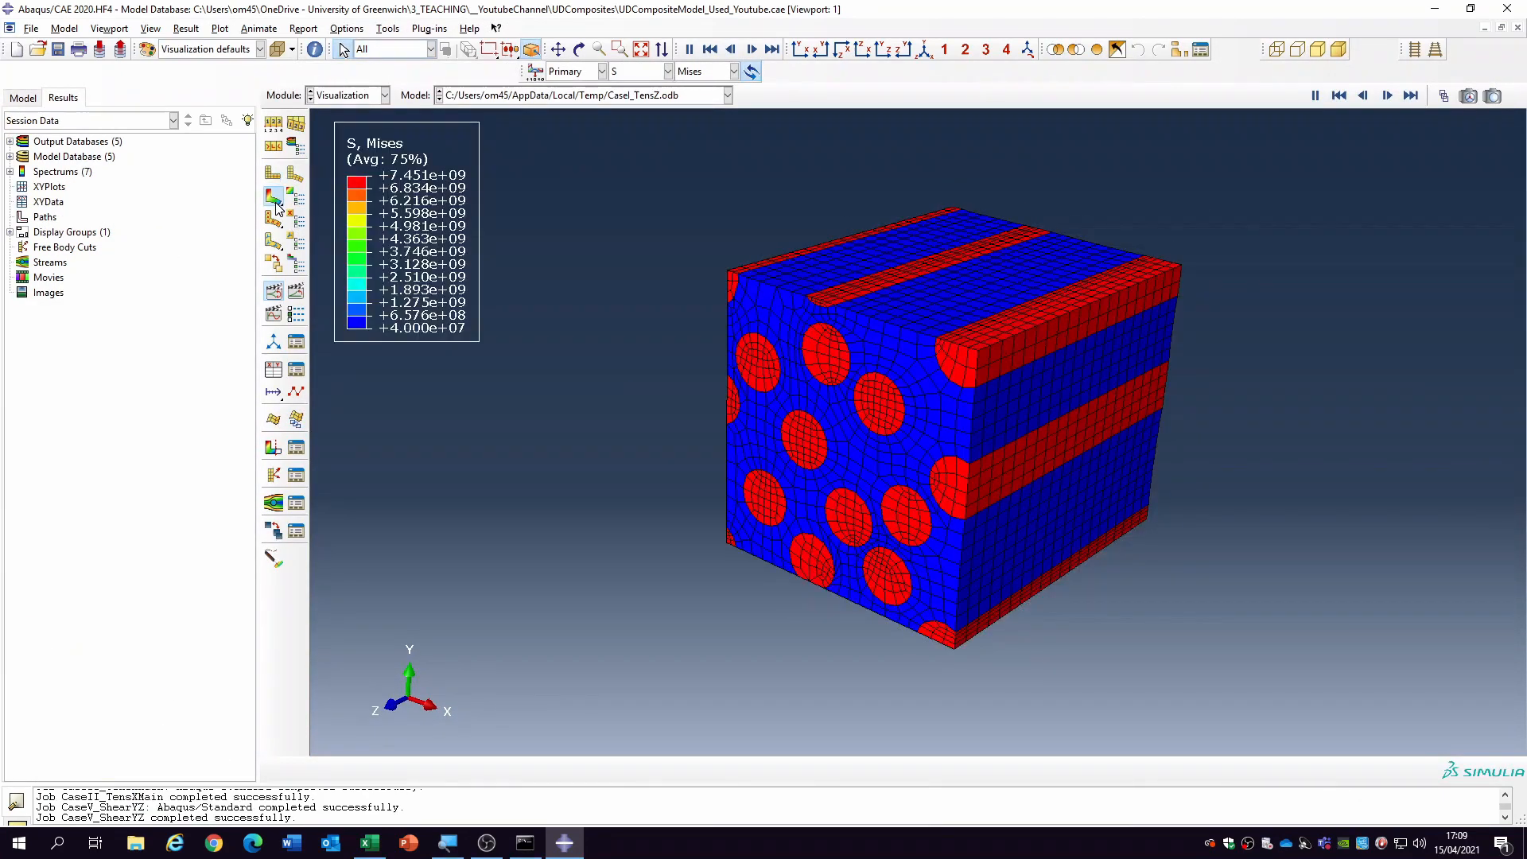
# - Animate the CaseI_TensZ Mises stress contours, examine the deforming block from several angles, and stop the animation
pyautogui.click(580, 50)
pyautogui.moveTo(828, 317); pyautogui.dragTo(861, 465)
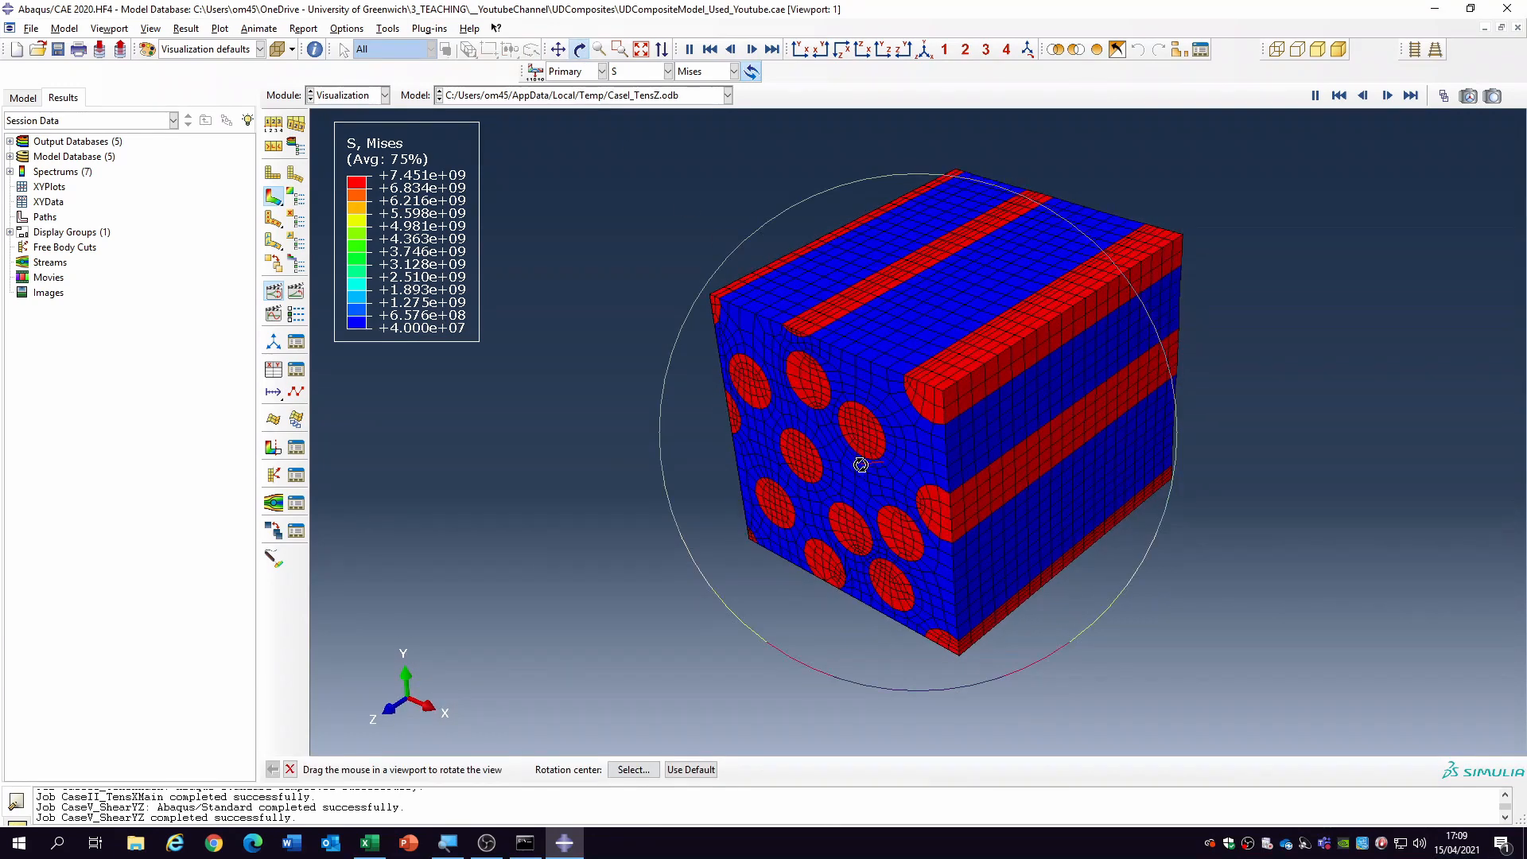
pyautogui.click(275, 292)
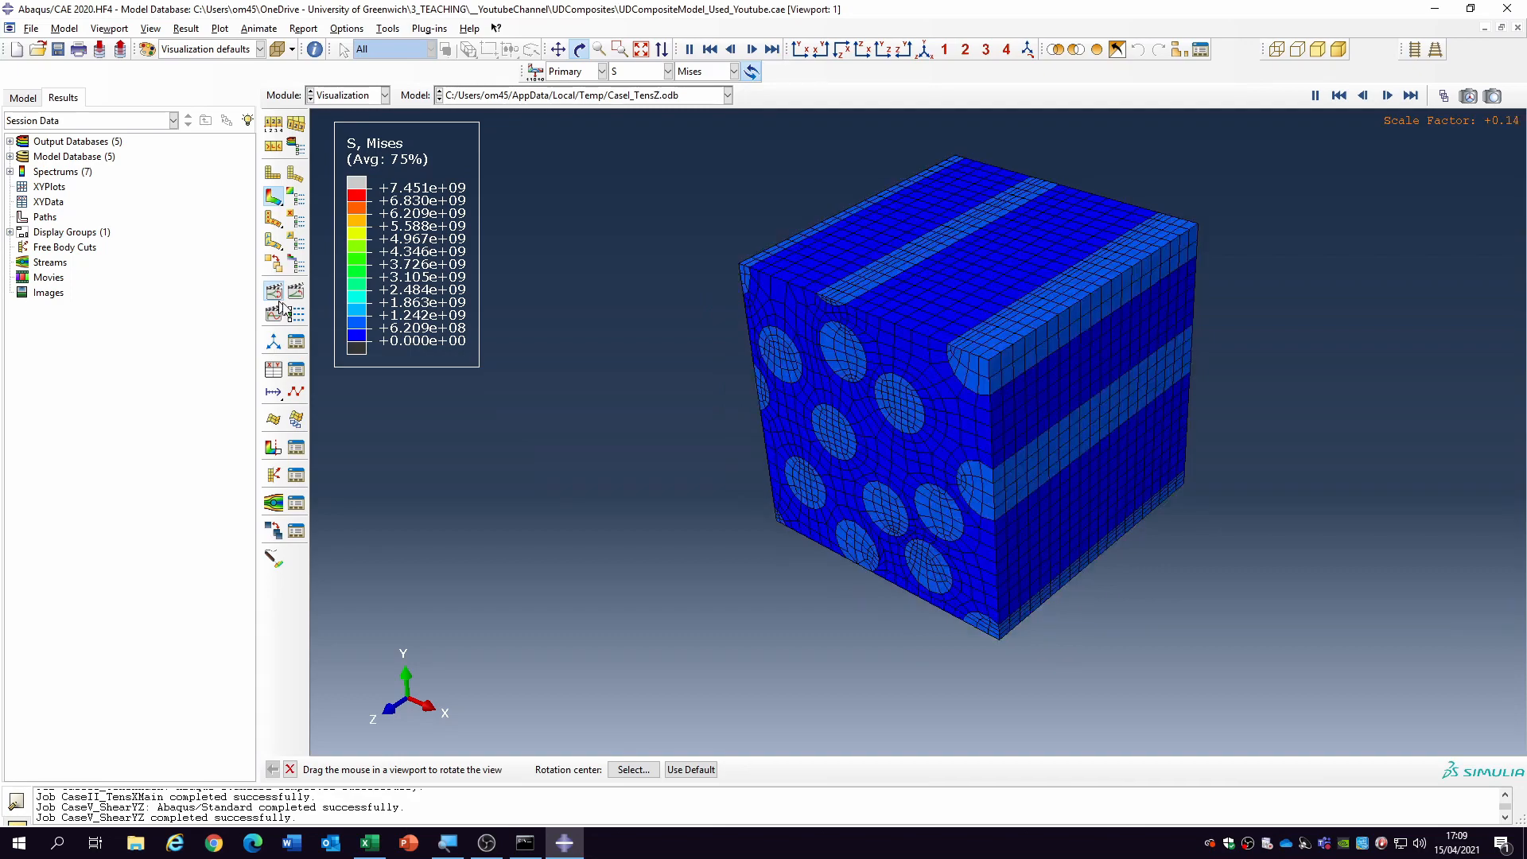
pyautogui.moveTo(1003, 578); pyautogui.dragTo(951, 586)
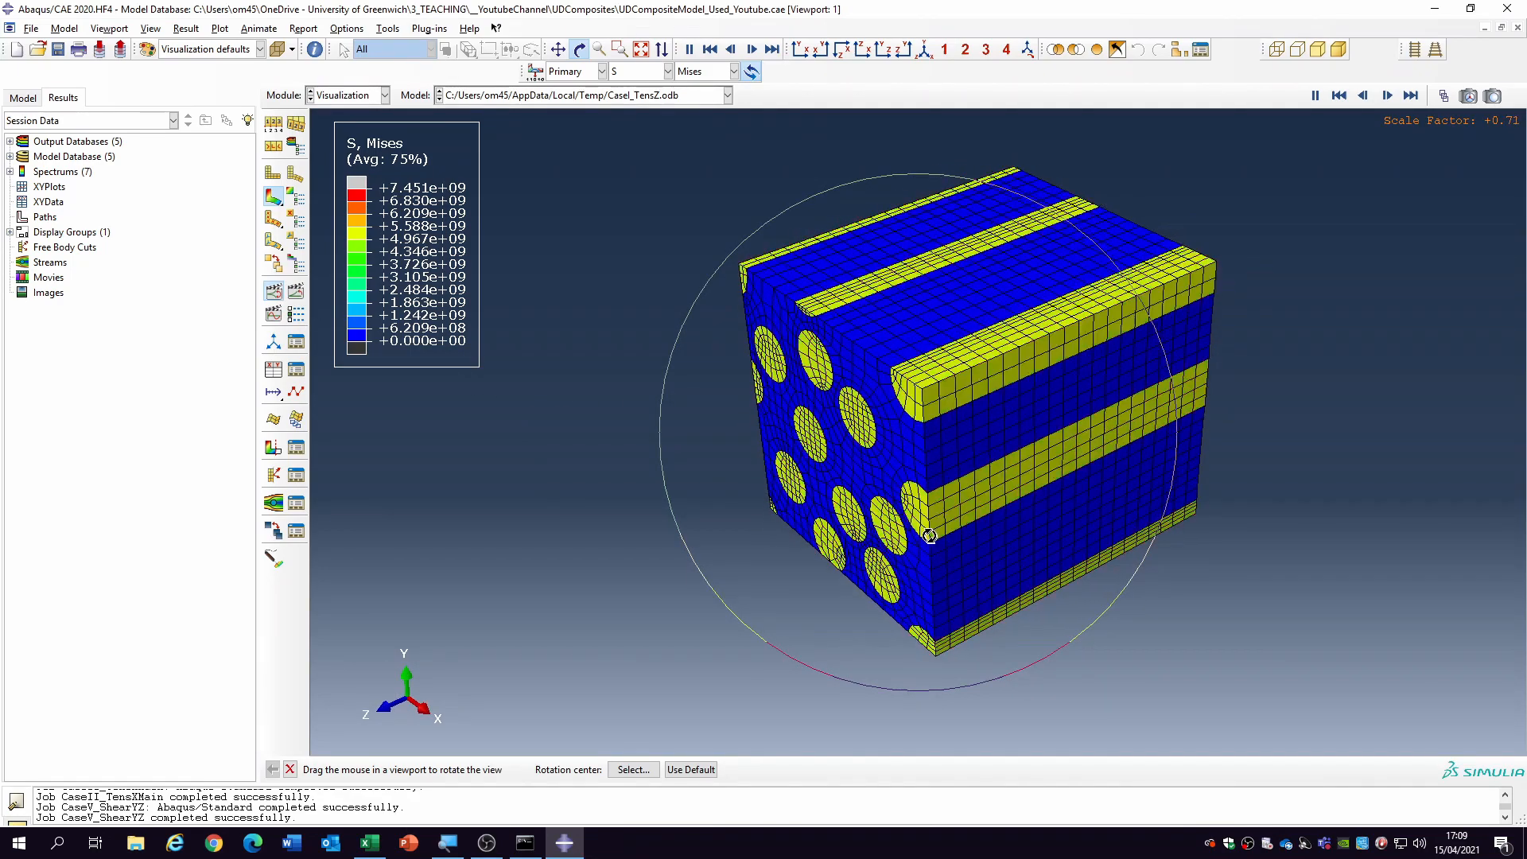
pyautogui.moveTo(900, 482); pyautogui.dragTo(1031, 514)
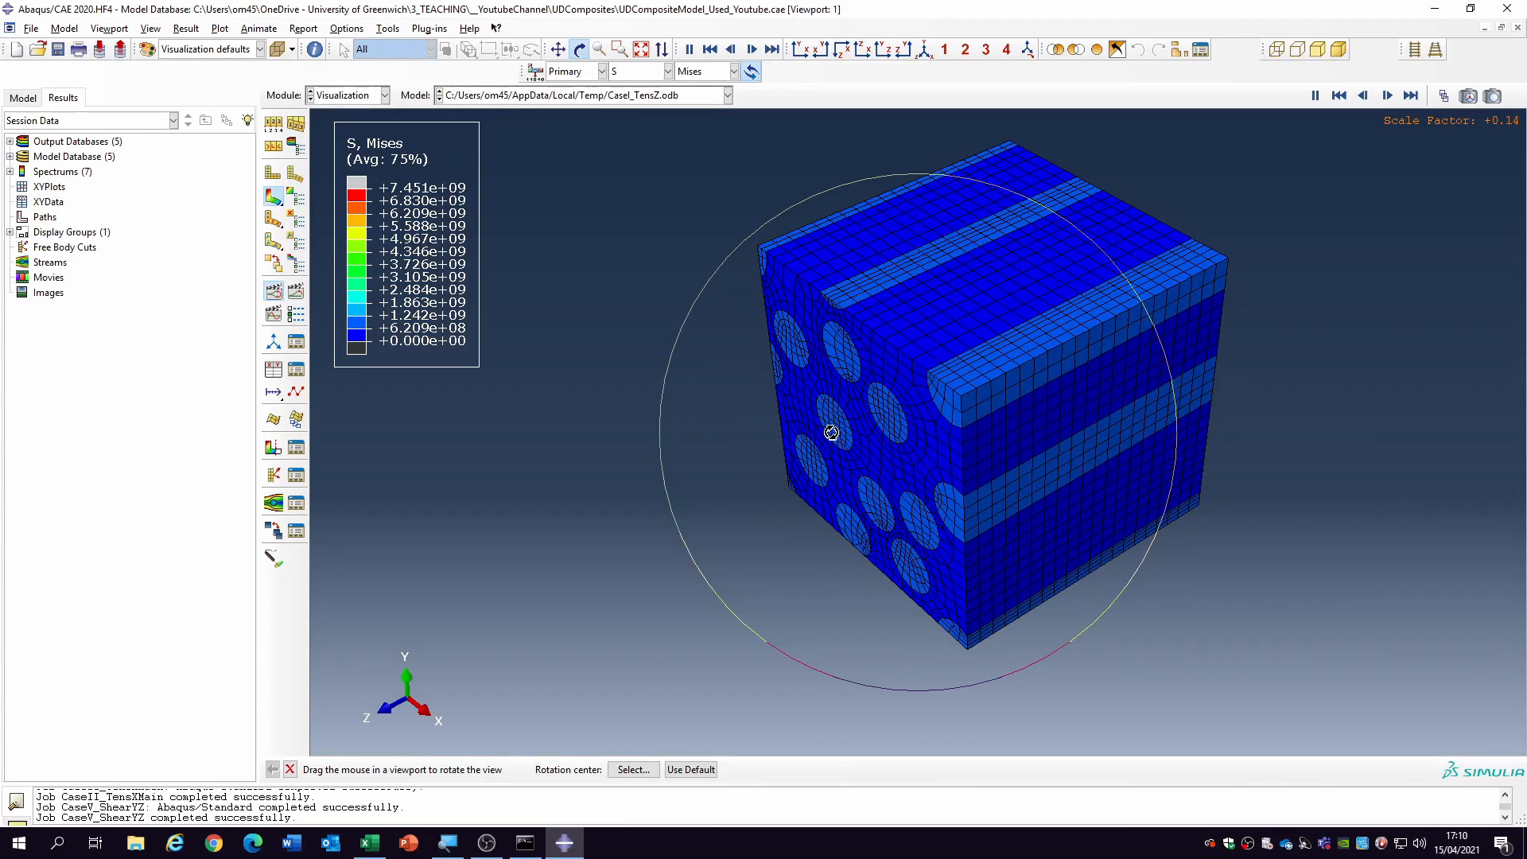
pyautogui.click(274, 294)
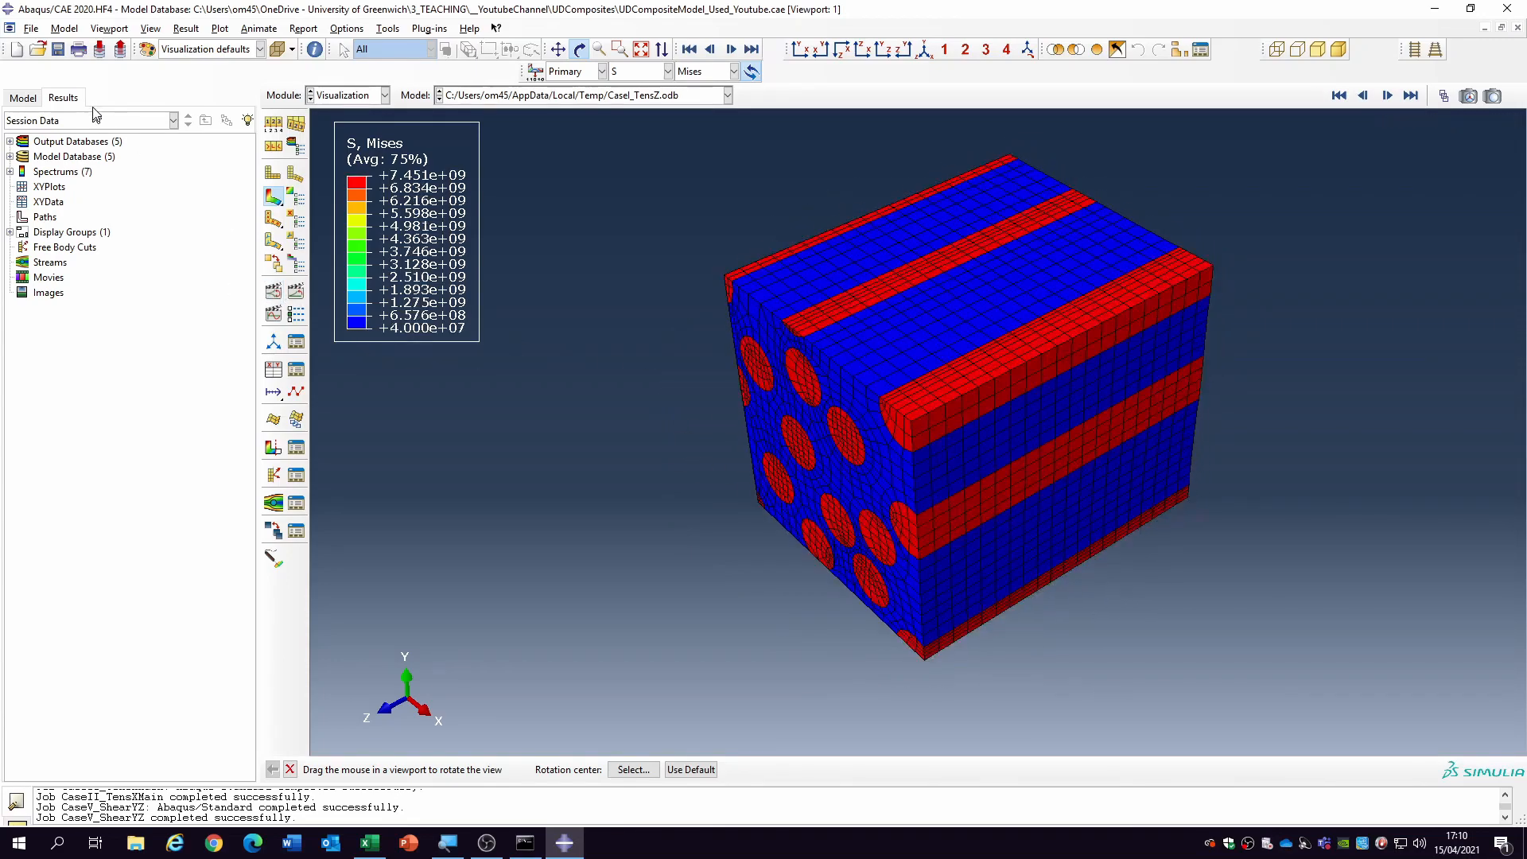
# - Open the results of the CaseII_TensXMain job and plot the Mises stress contours on the deformed shape
pyautogui.click(22, 99)
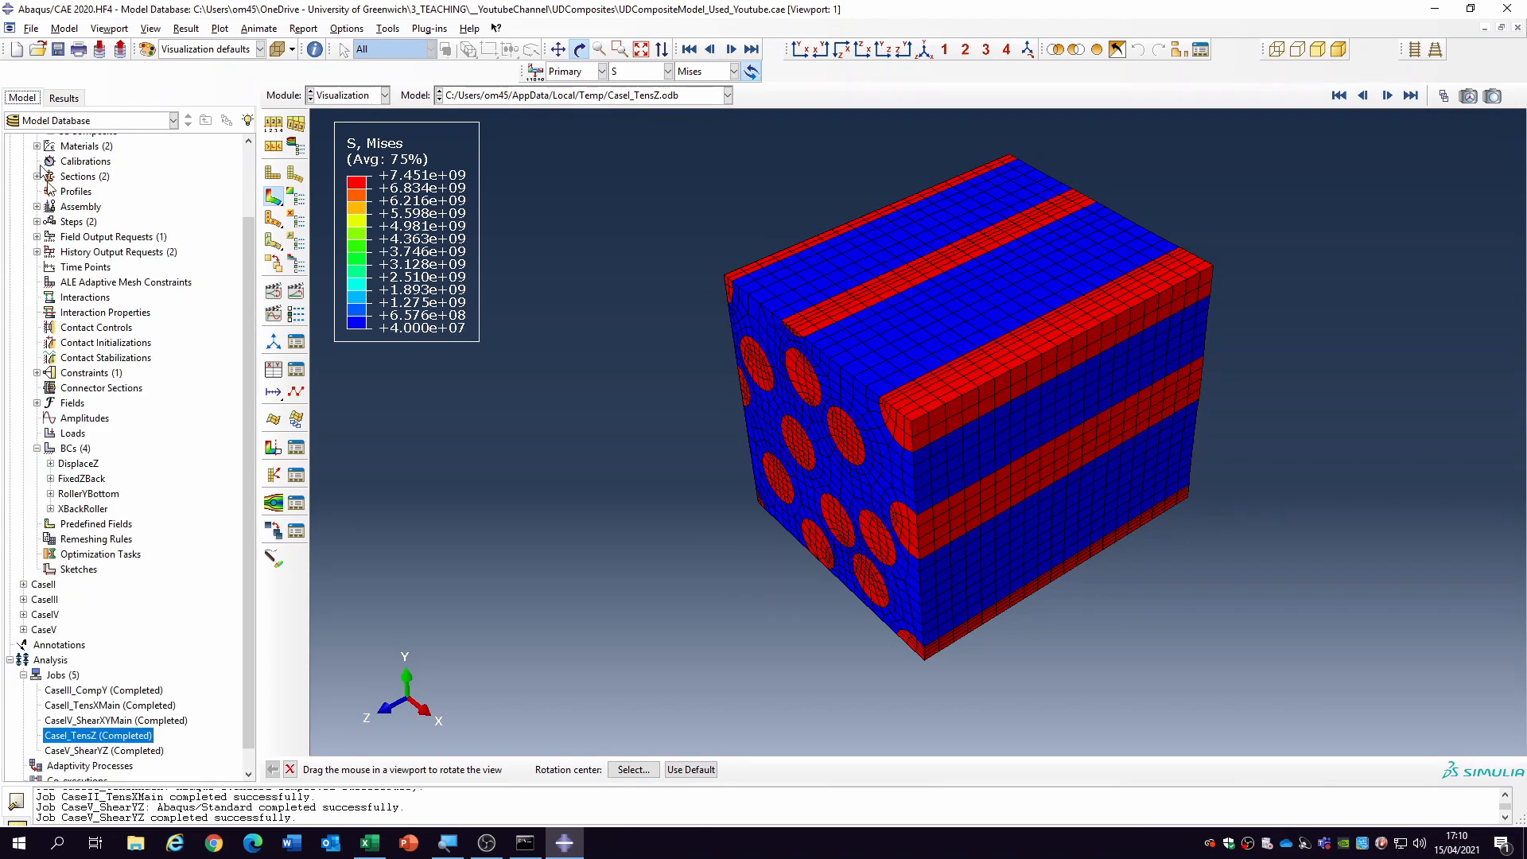
pyautogui.click(92, 708)
pyautogui.rightClick(92, 708)
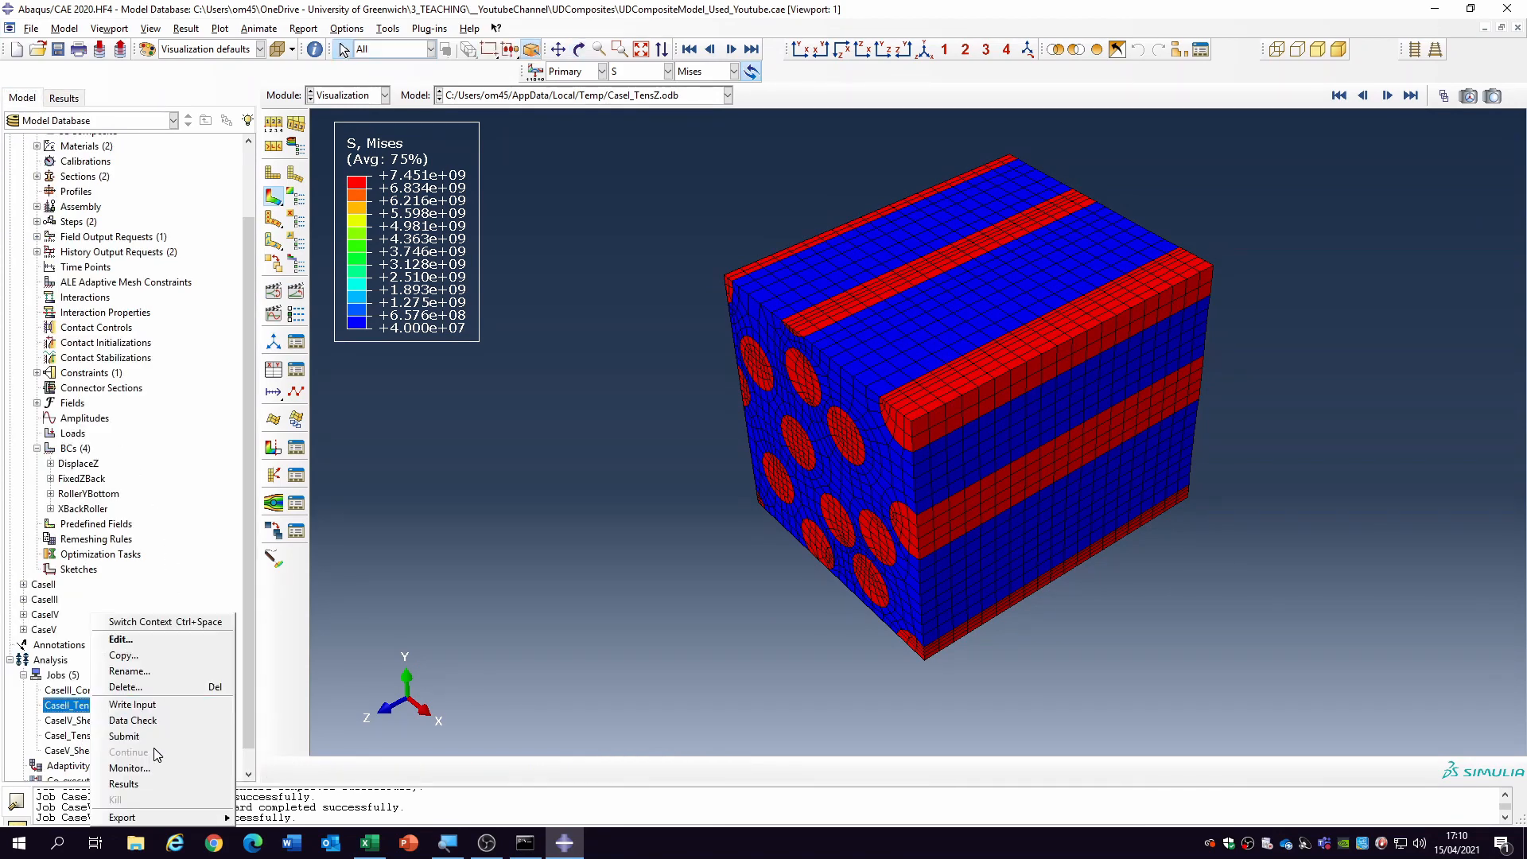
pyautogui.click(138, 785)
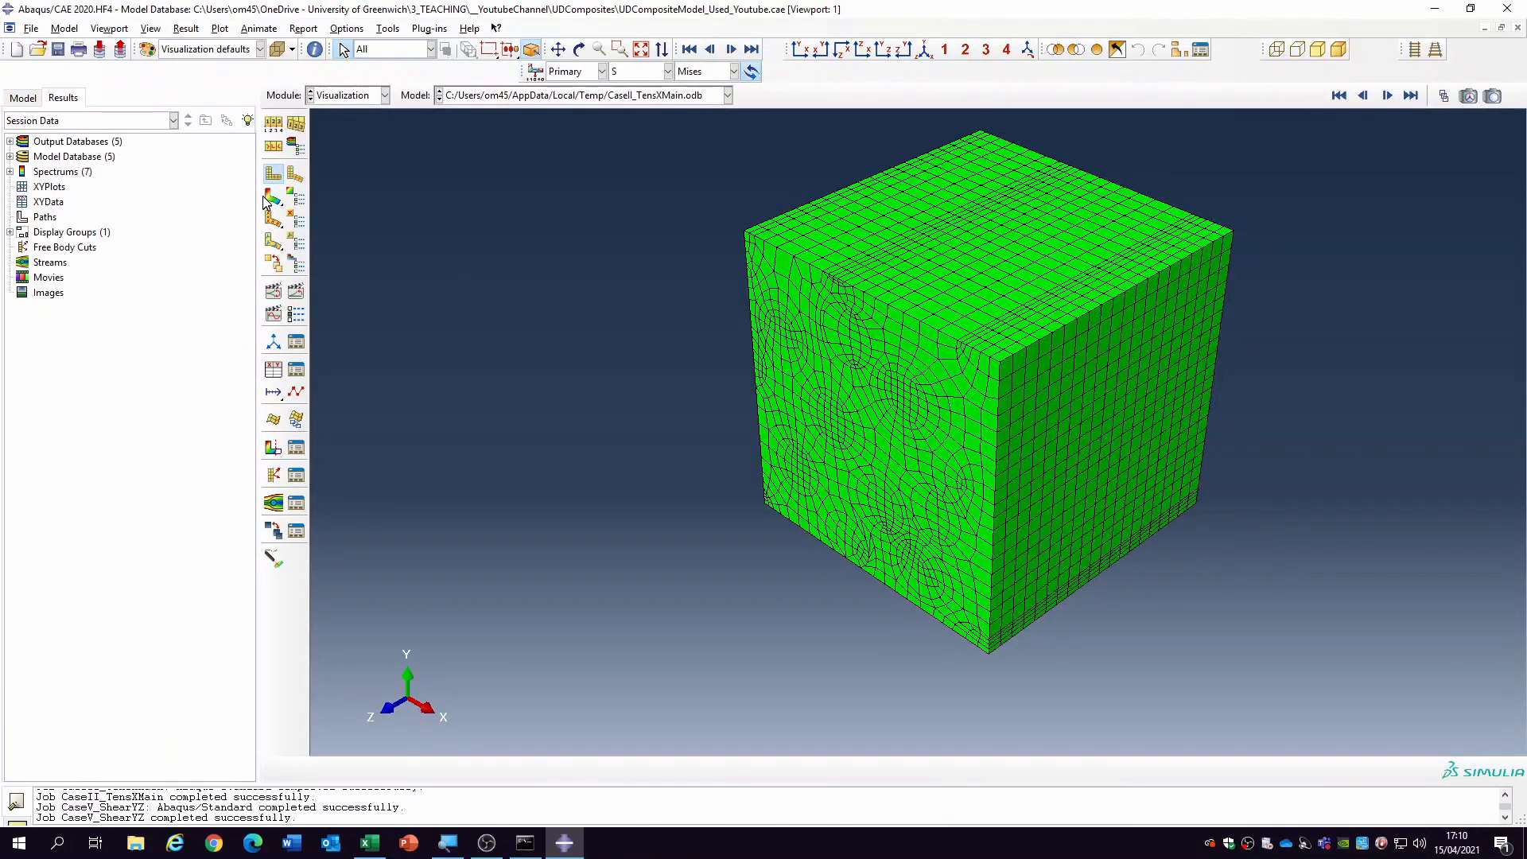
pyautogui.click(274, 197)
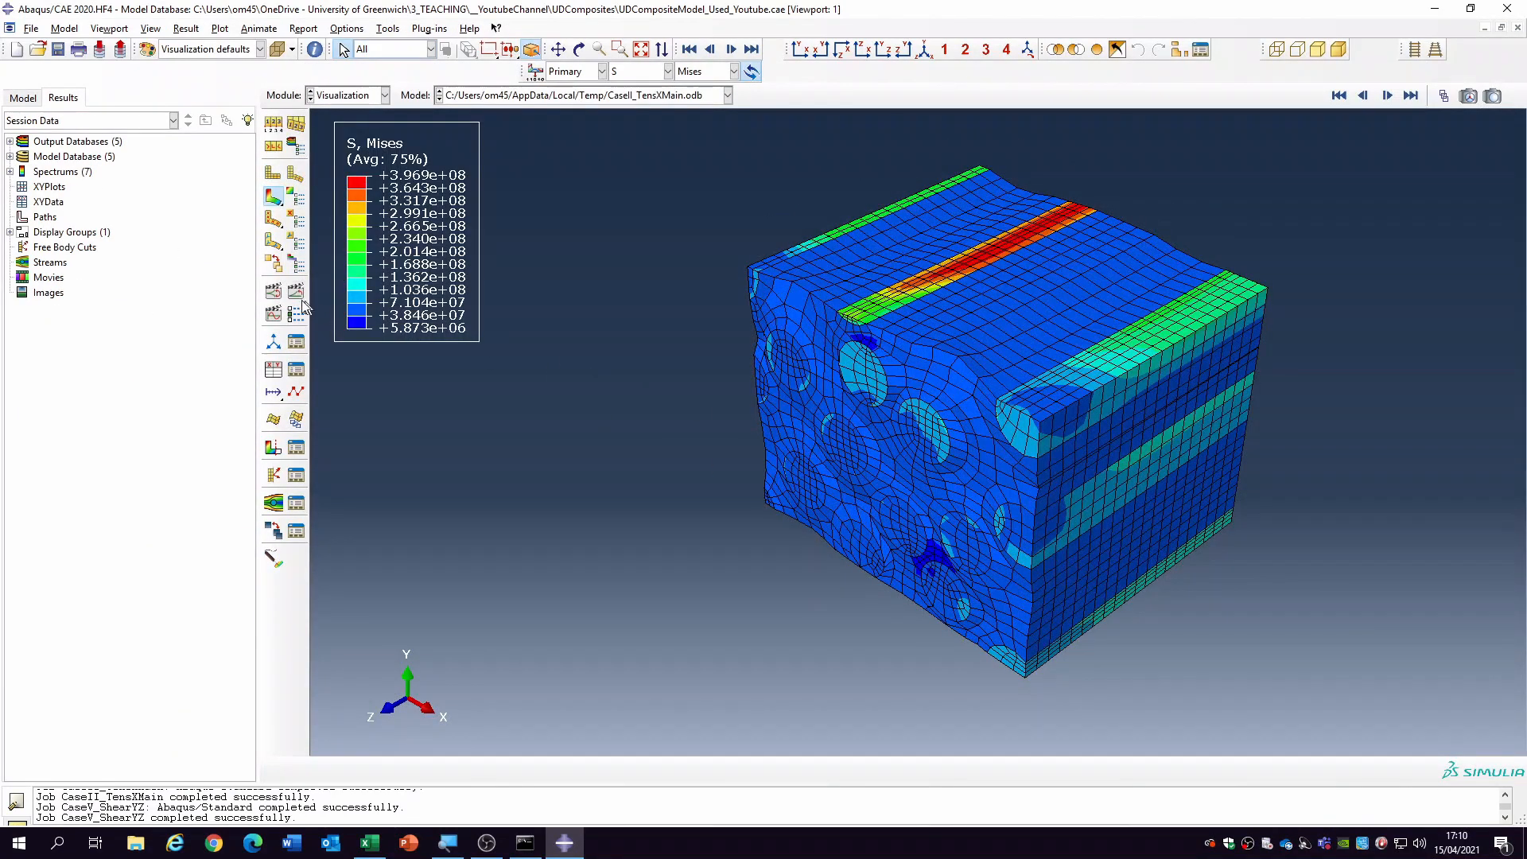
# - Animate the CaseII_TensXMain deformation with contours of plastic strain PE, Max. Principal, and hold it at the last frame
pyautogui.click(272, 294)
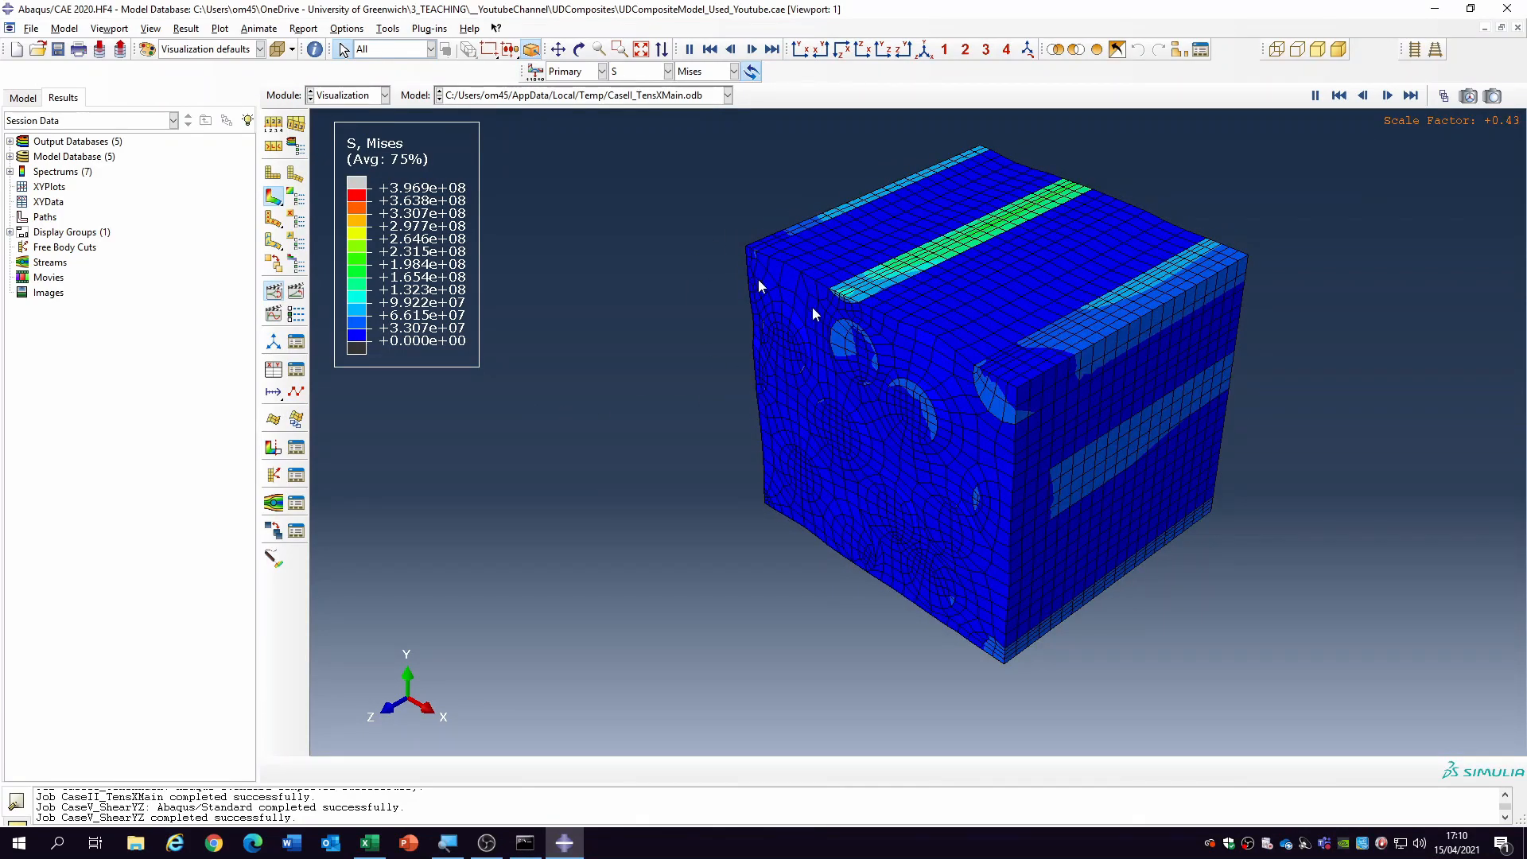
pyautogui.click(639, 71)
pyautogui.click(636, 125)
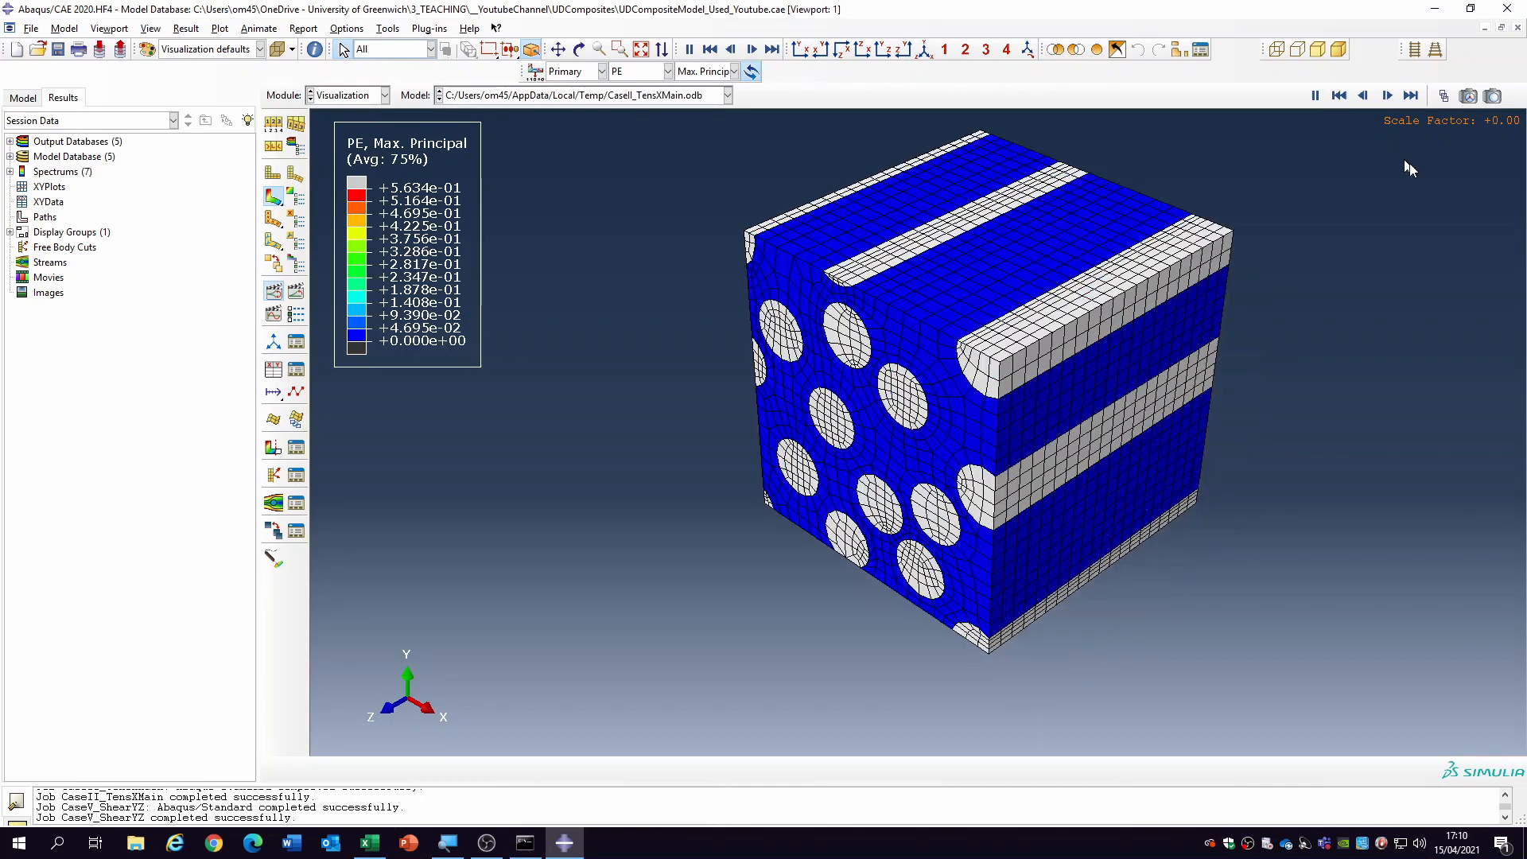
pyautogui.click(1410, 95)
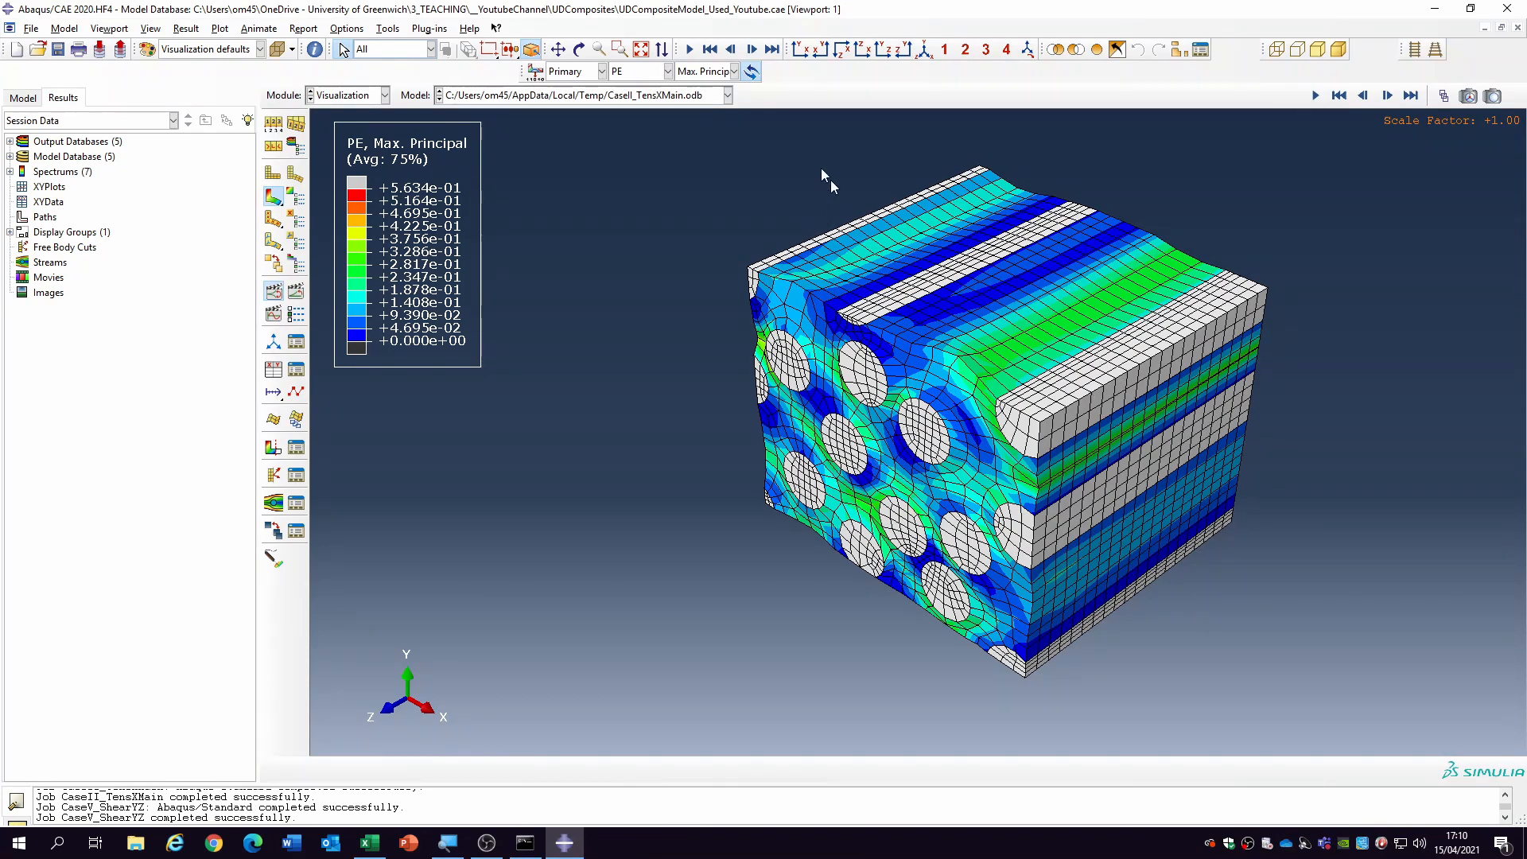
# - Examine the animated PE contours around the fibres in the XY front view, ending at the last frame in isometric view
pyautogui.click(800, 50)
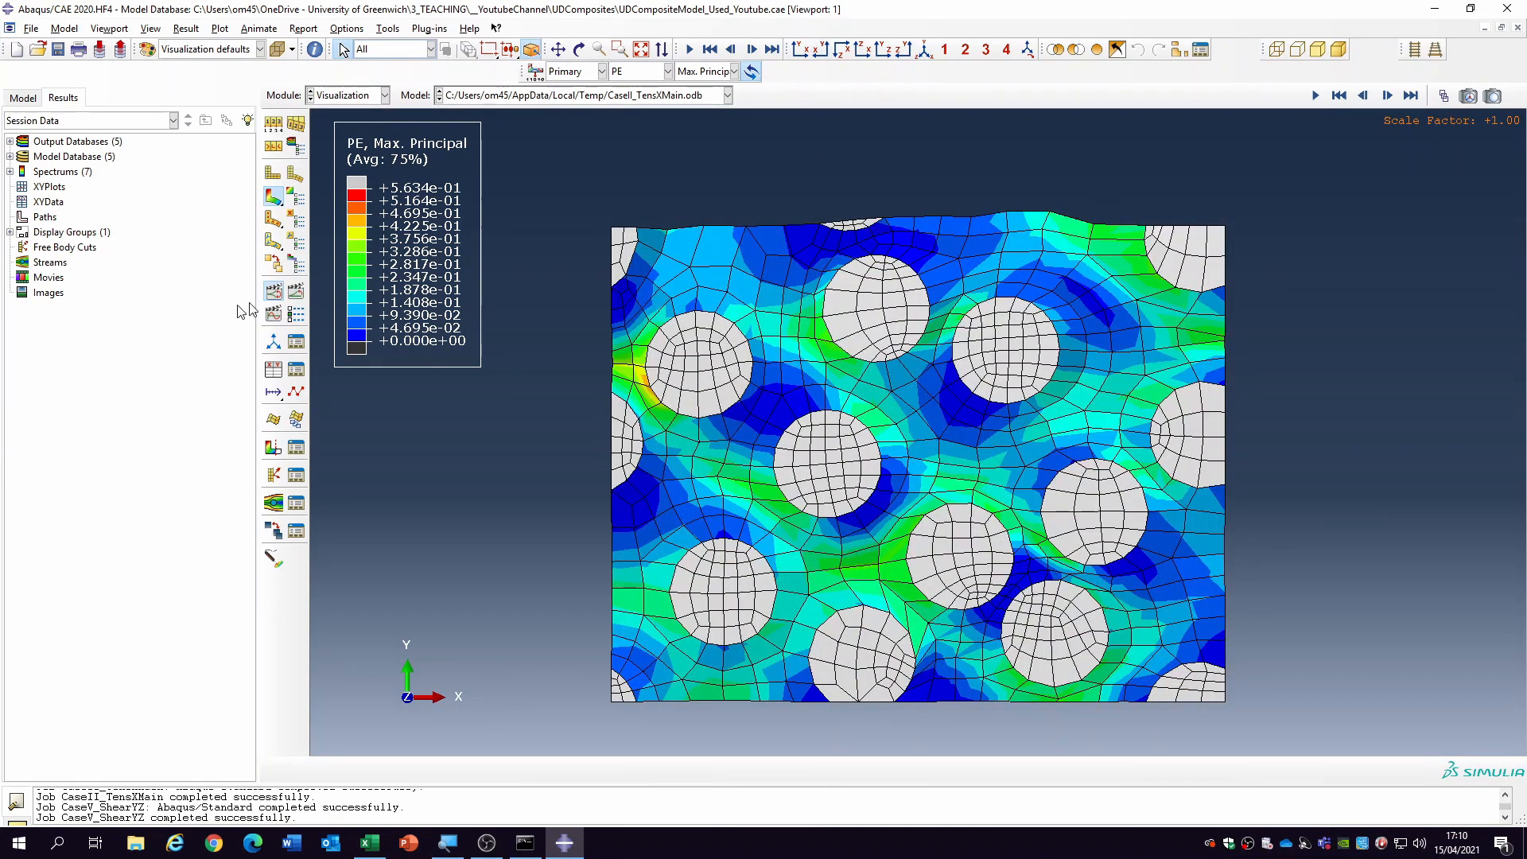
pyautogui.click(272, 292)
pyautogui.click(271, 293)
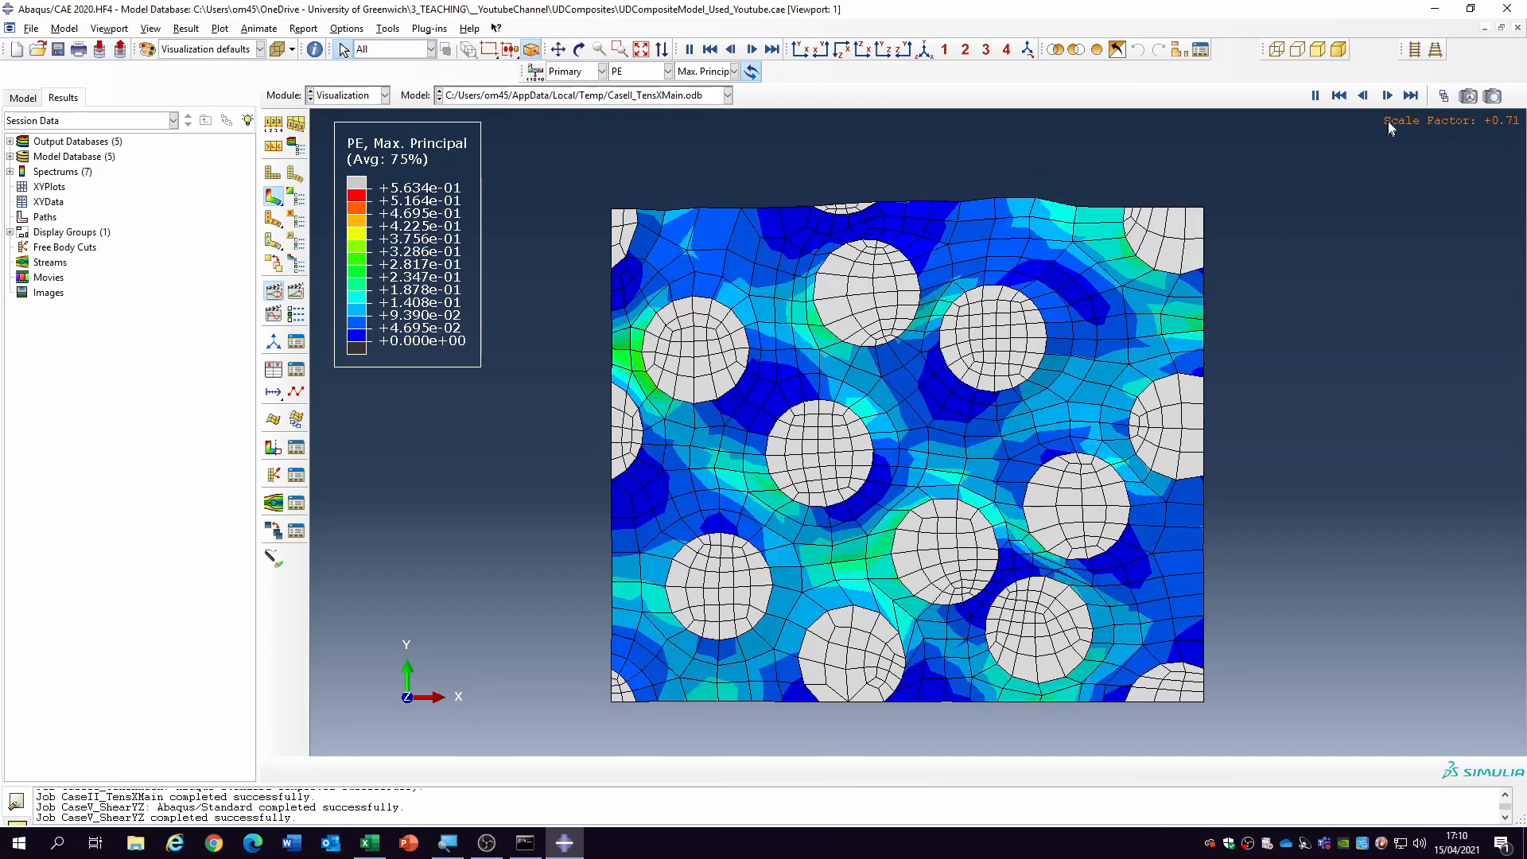
pyautogui.click(1410, 96)
pyautogui.click(923, 51)
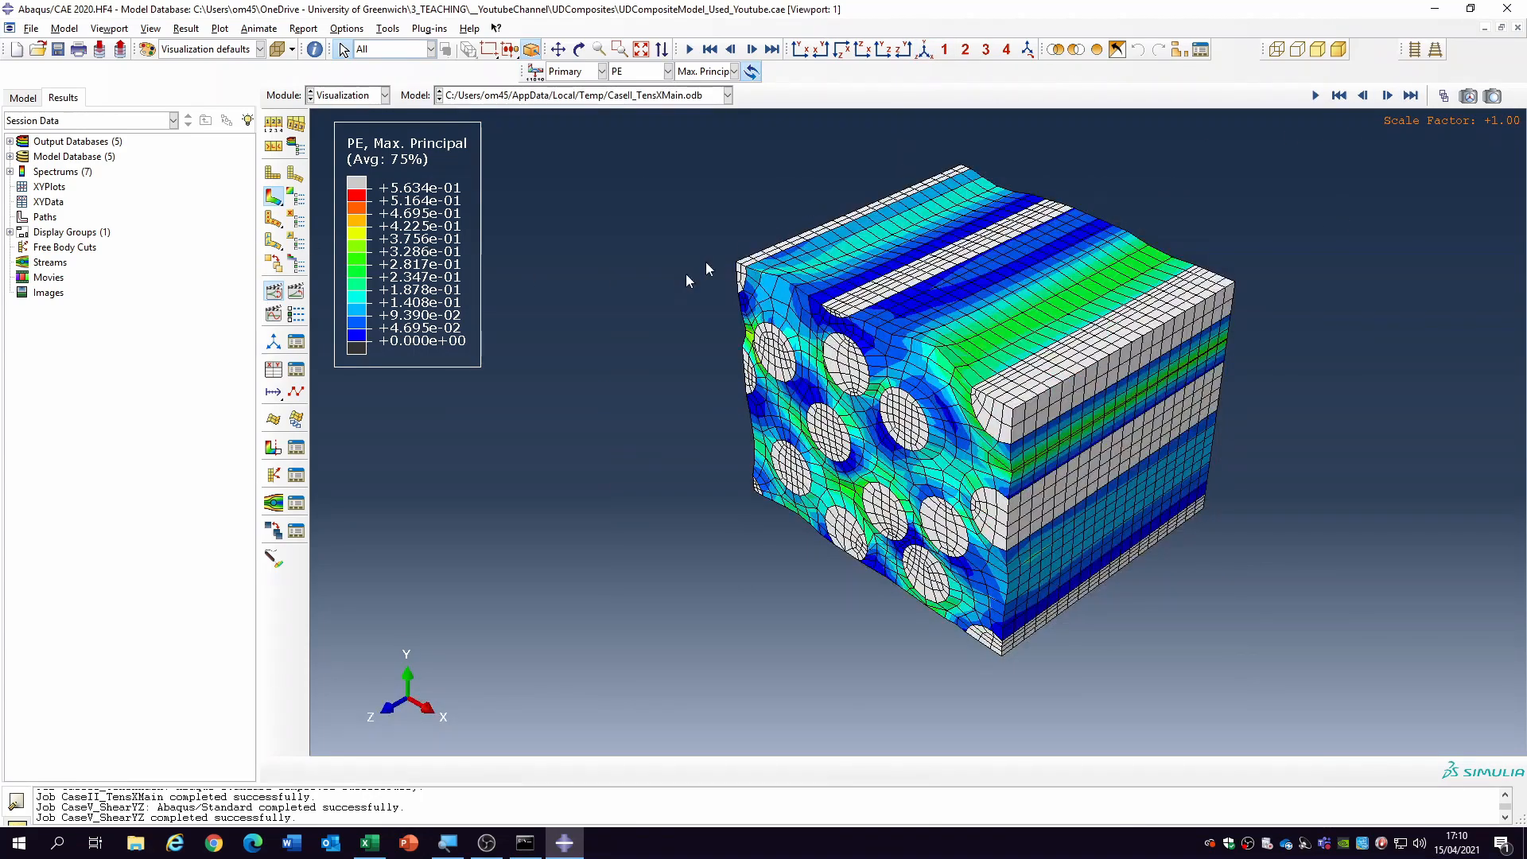
# - Open the results of the CaseIII_CompY job and contour the deformed shape with plastic strain PE, Max. Principal
pyautogui.click(21, 97)
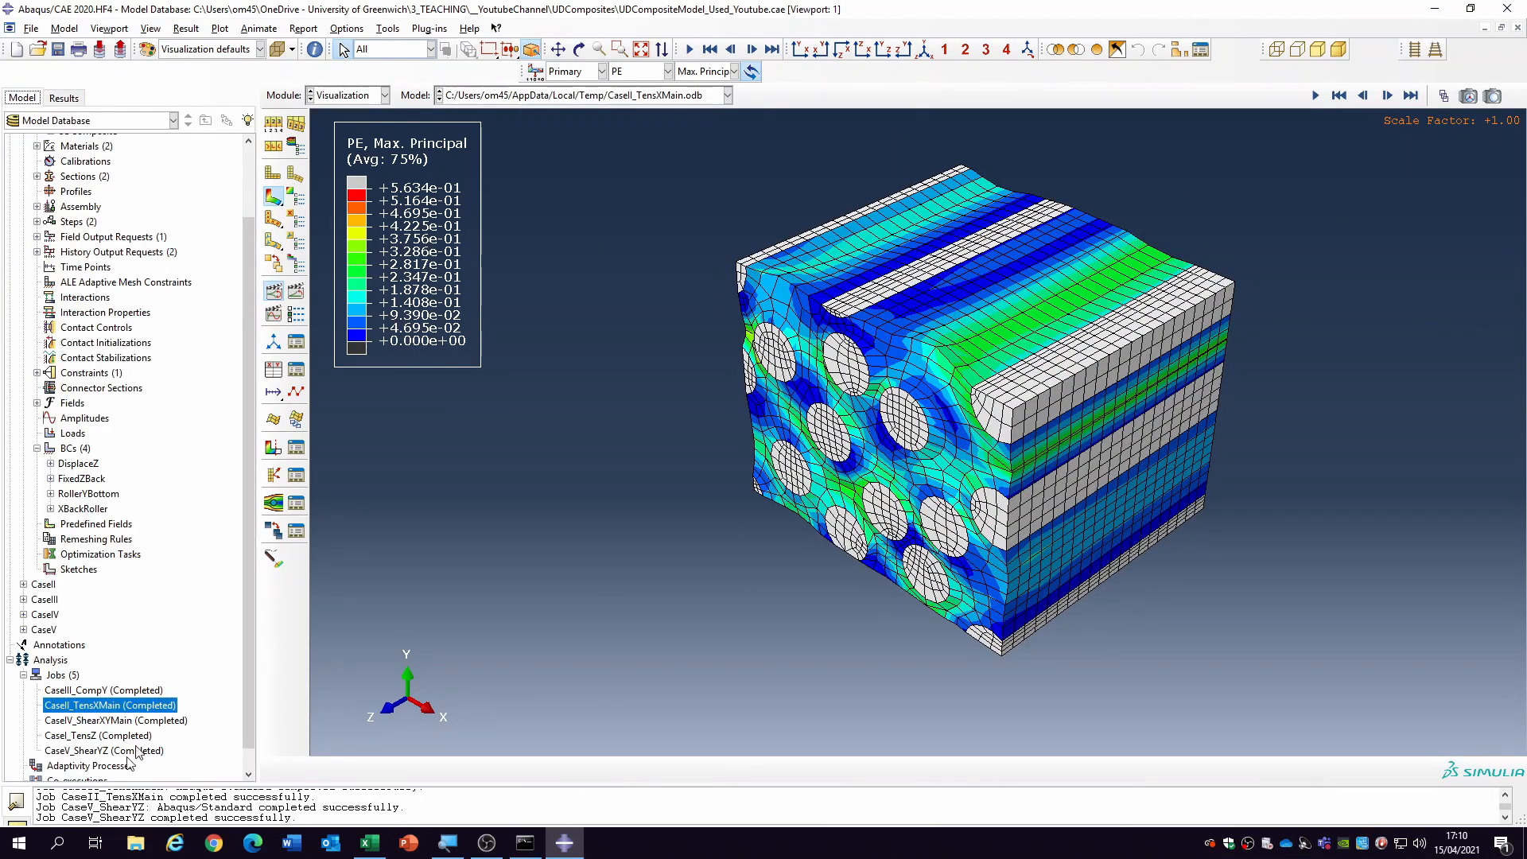
pyautogui.rightClick(95, 691)
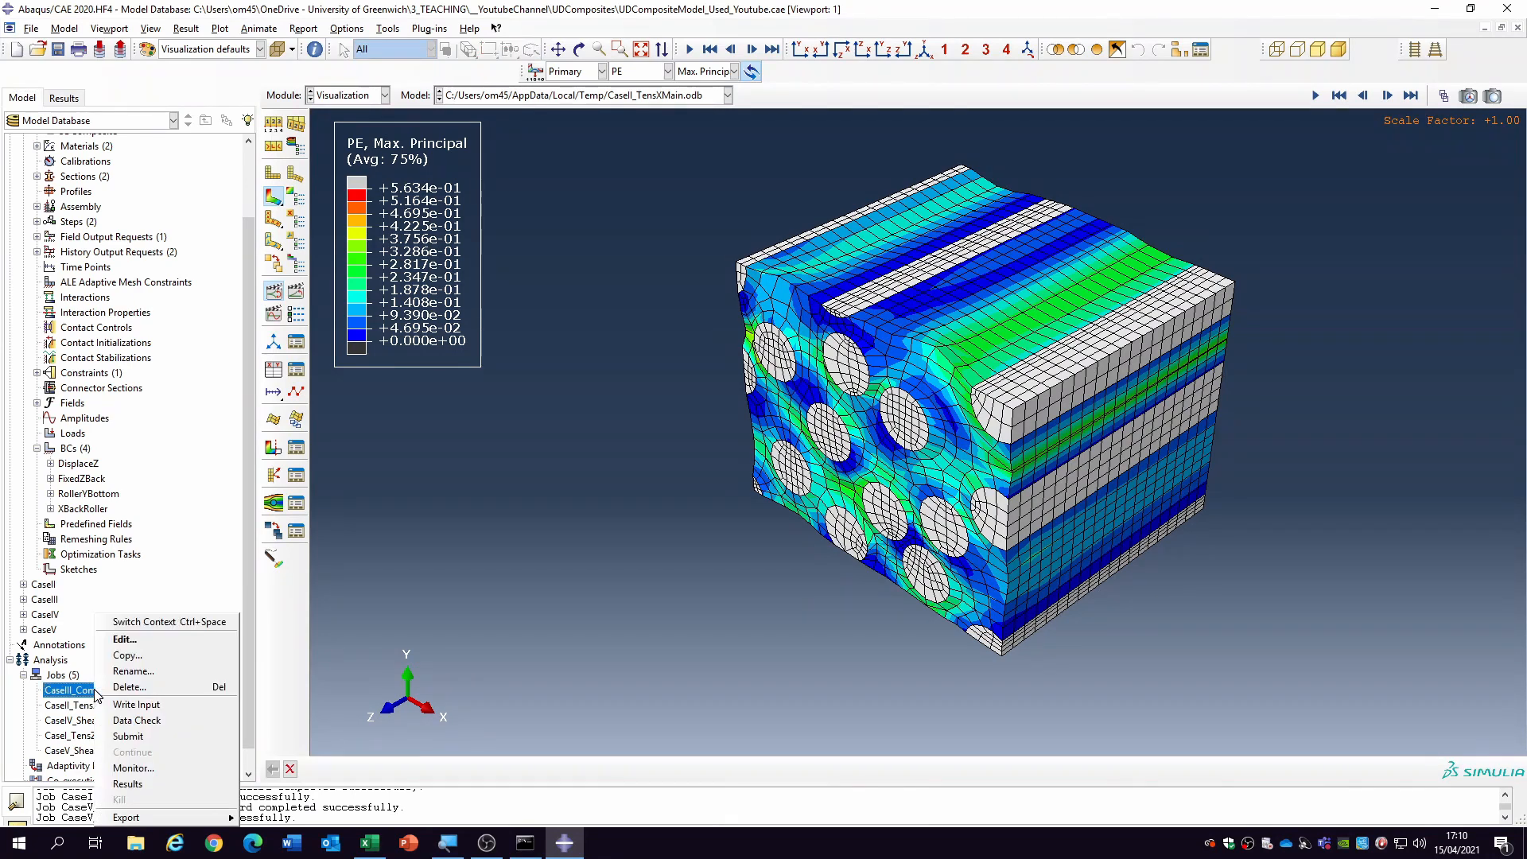
pyautogui.click(142, 787)
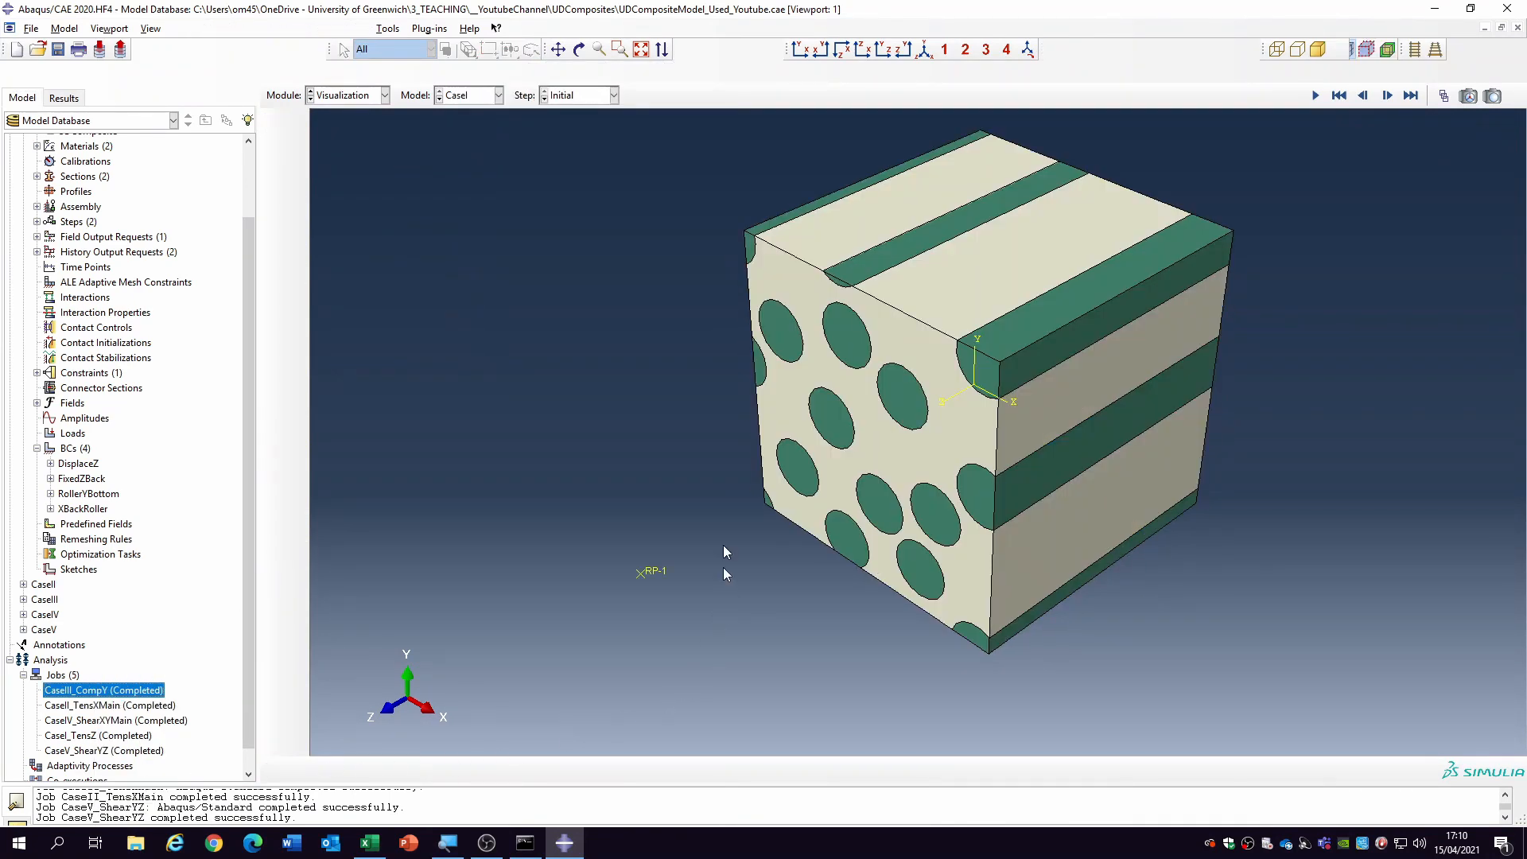
pyautogui.click(274, 199)
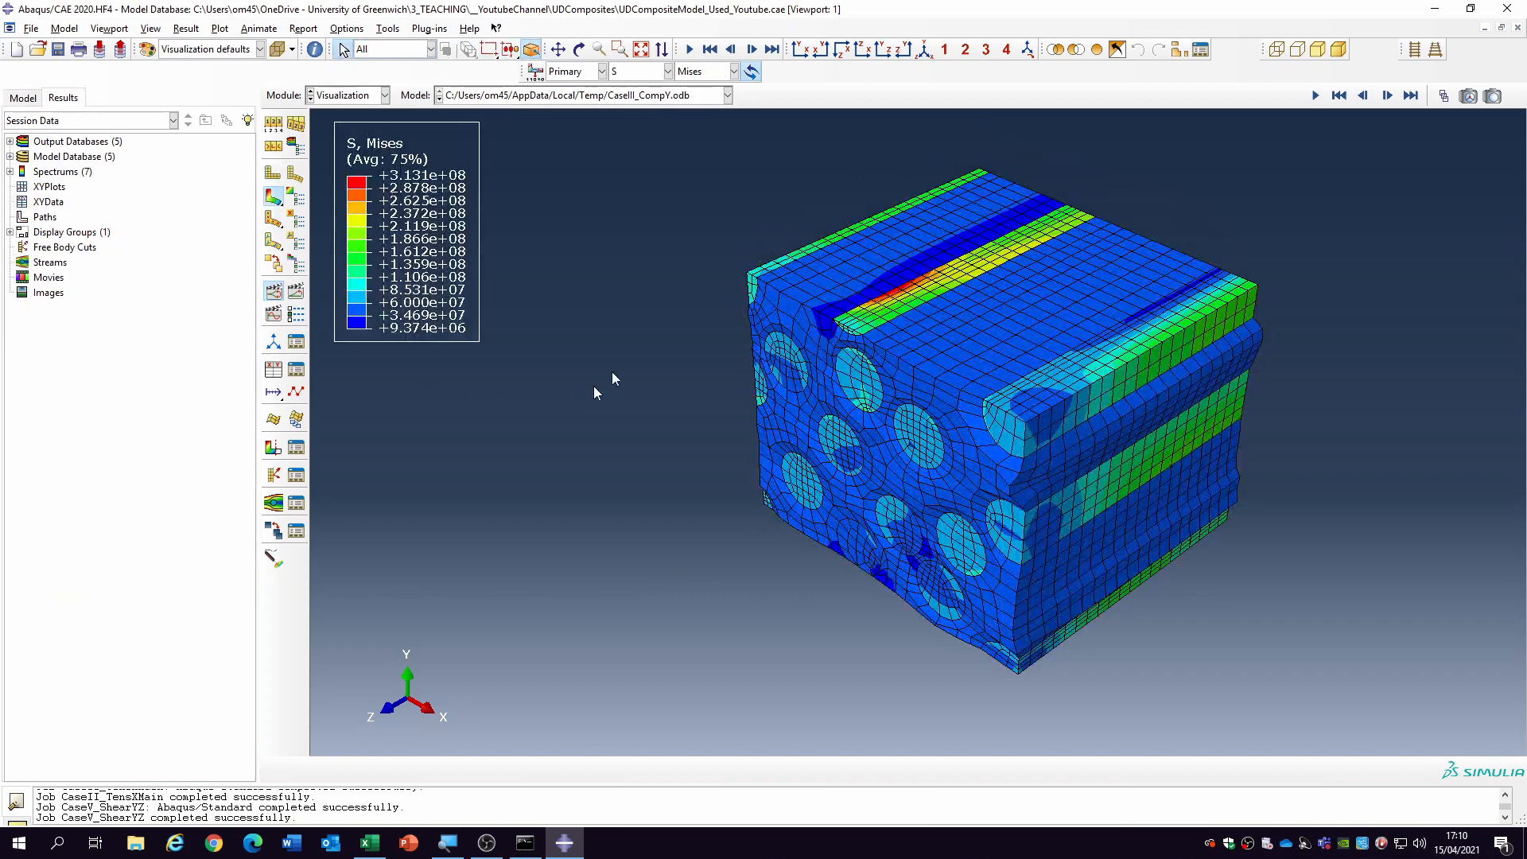
pyautogui.click(640, 71)
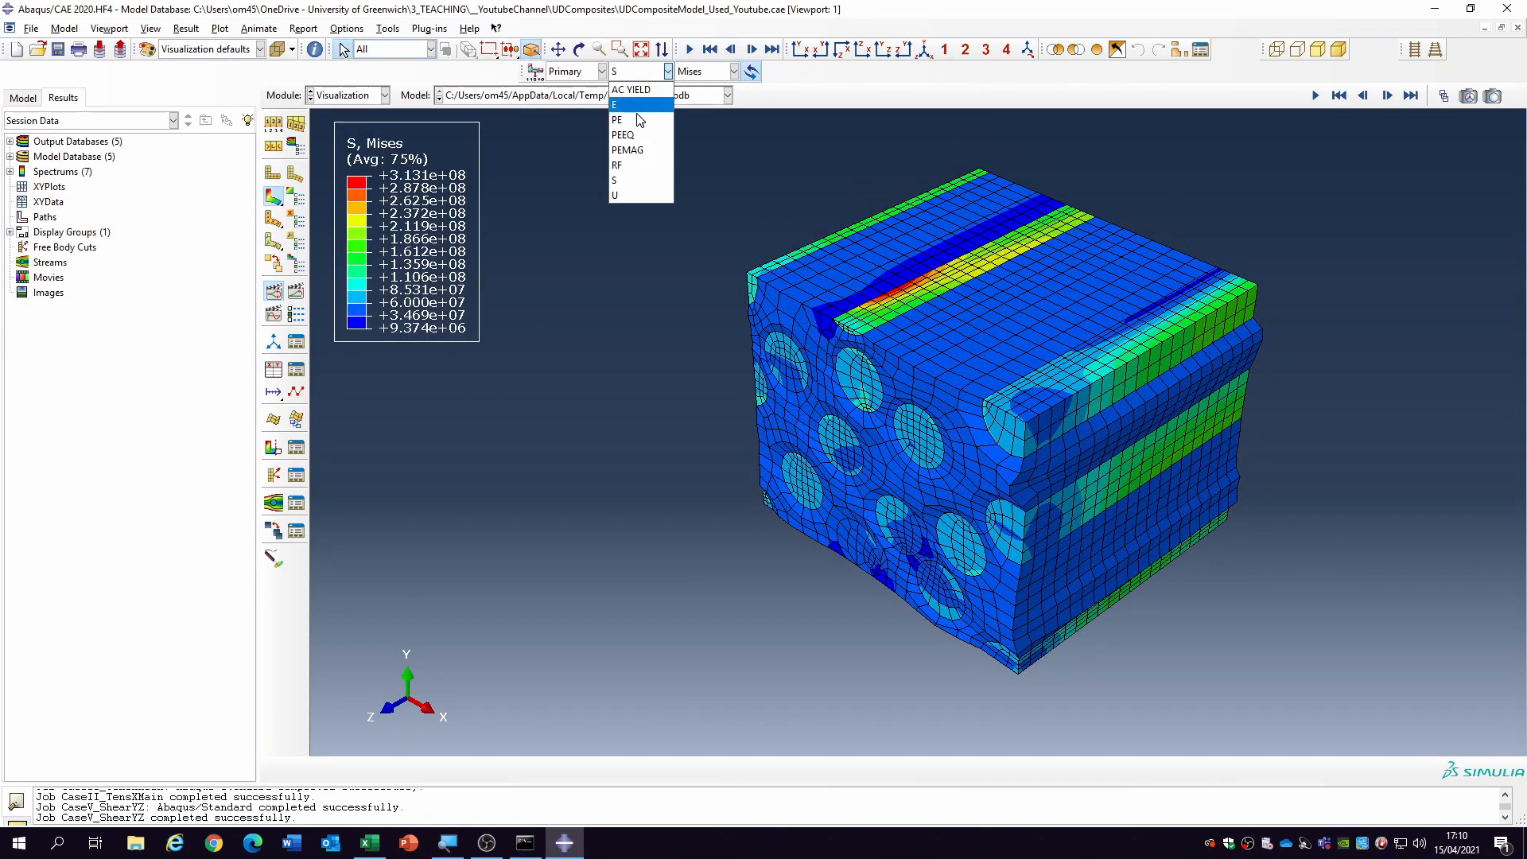
pyautogui.click(634, 157)
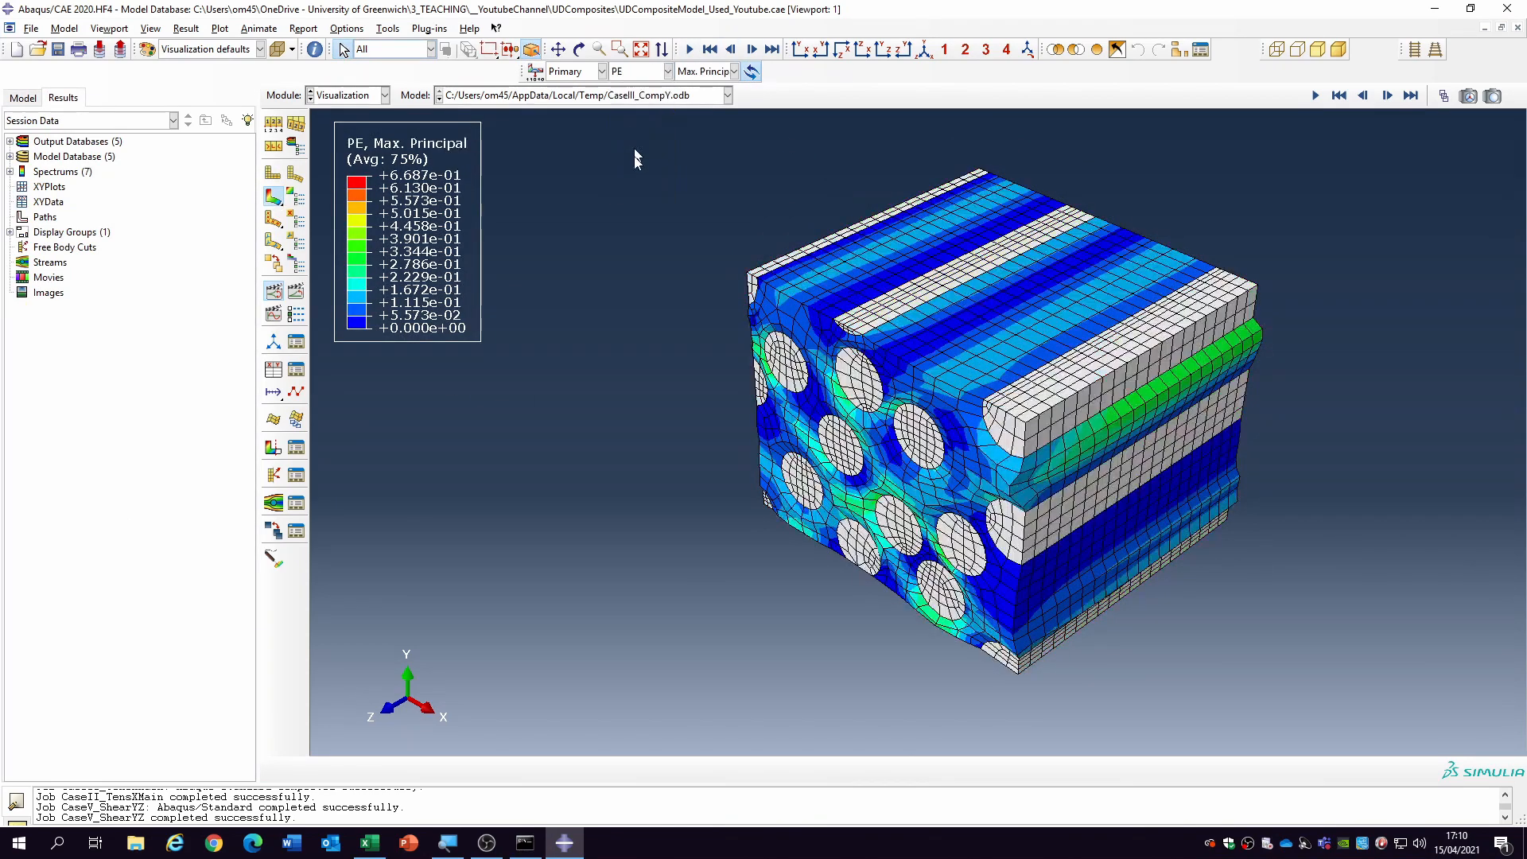
# - Animate the CaseIII_CompY deformation with its PE, Max. Principal contours and stop the animation
pyautogui.click(275, 292)
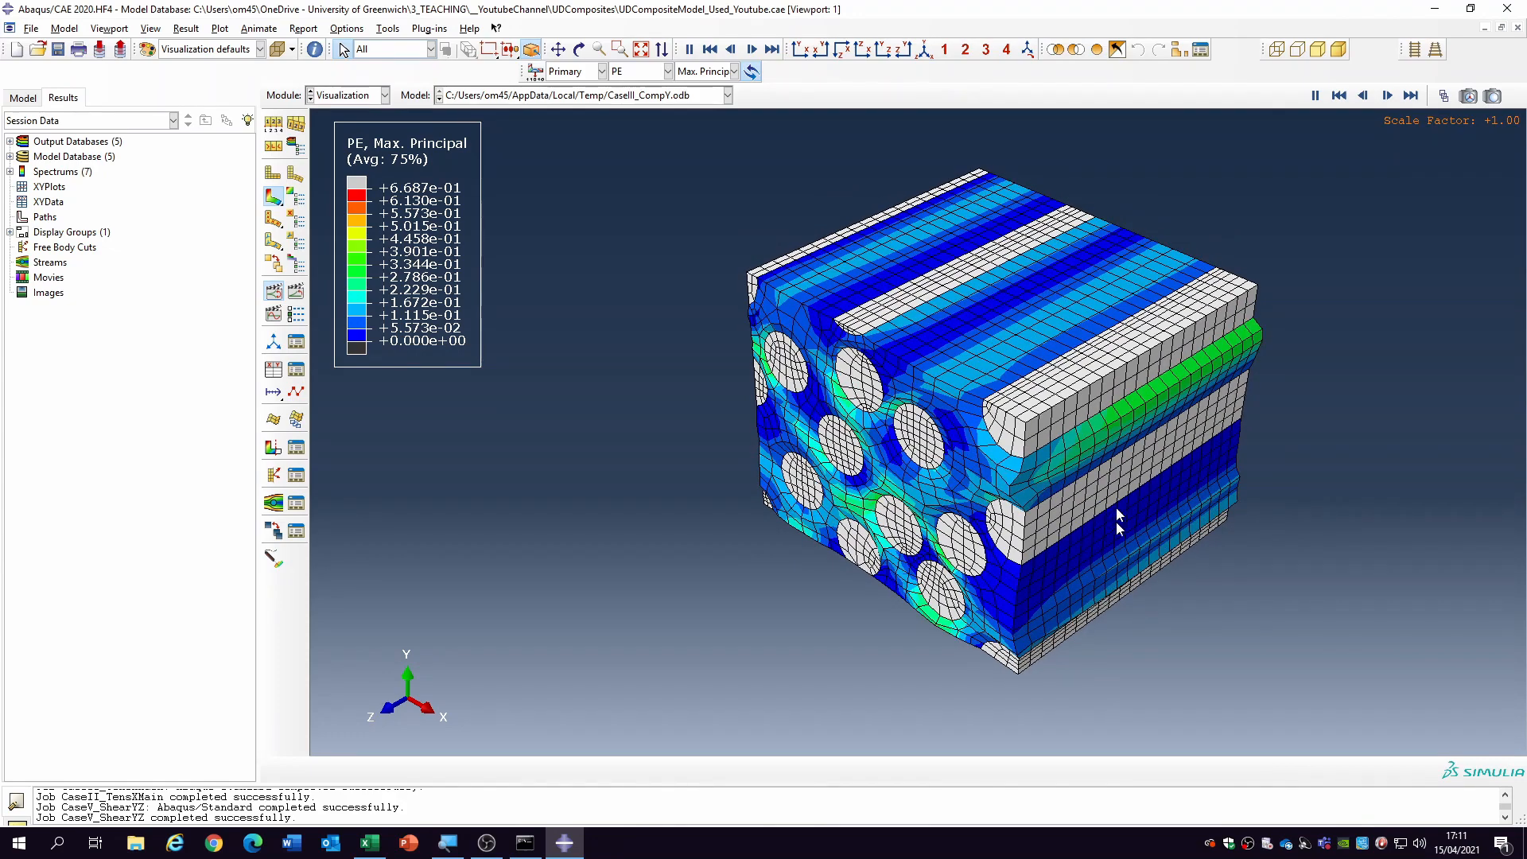
pyautogui.click(22, 98)
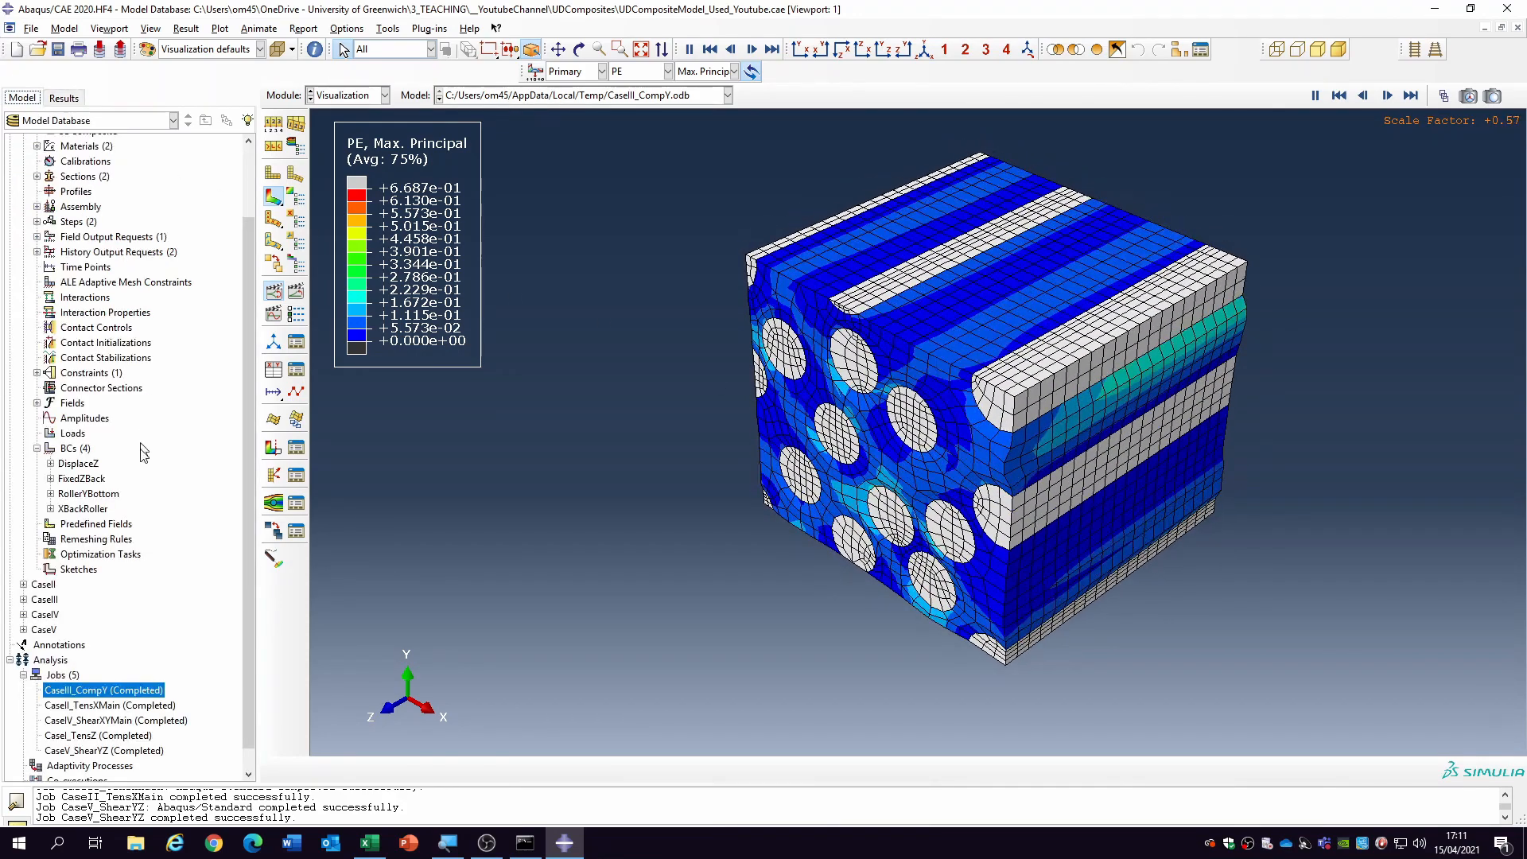
pyautogui.click(279, 293)
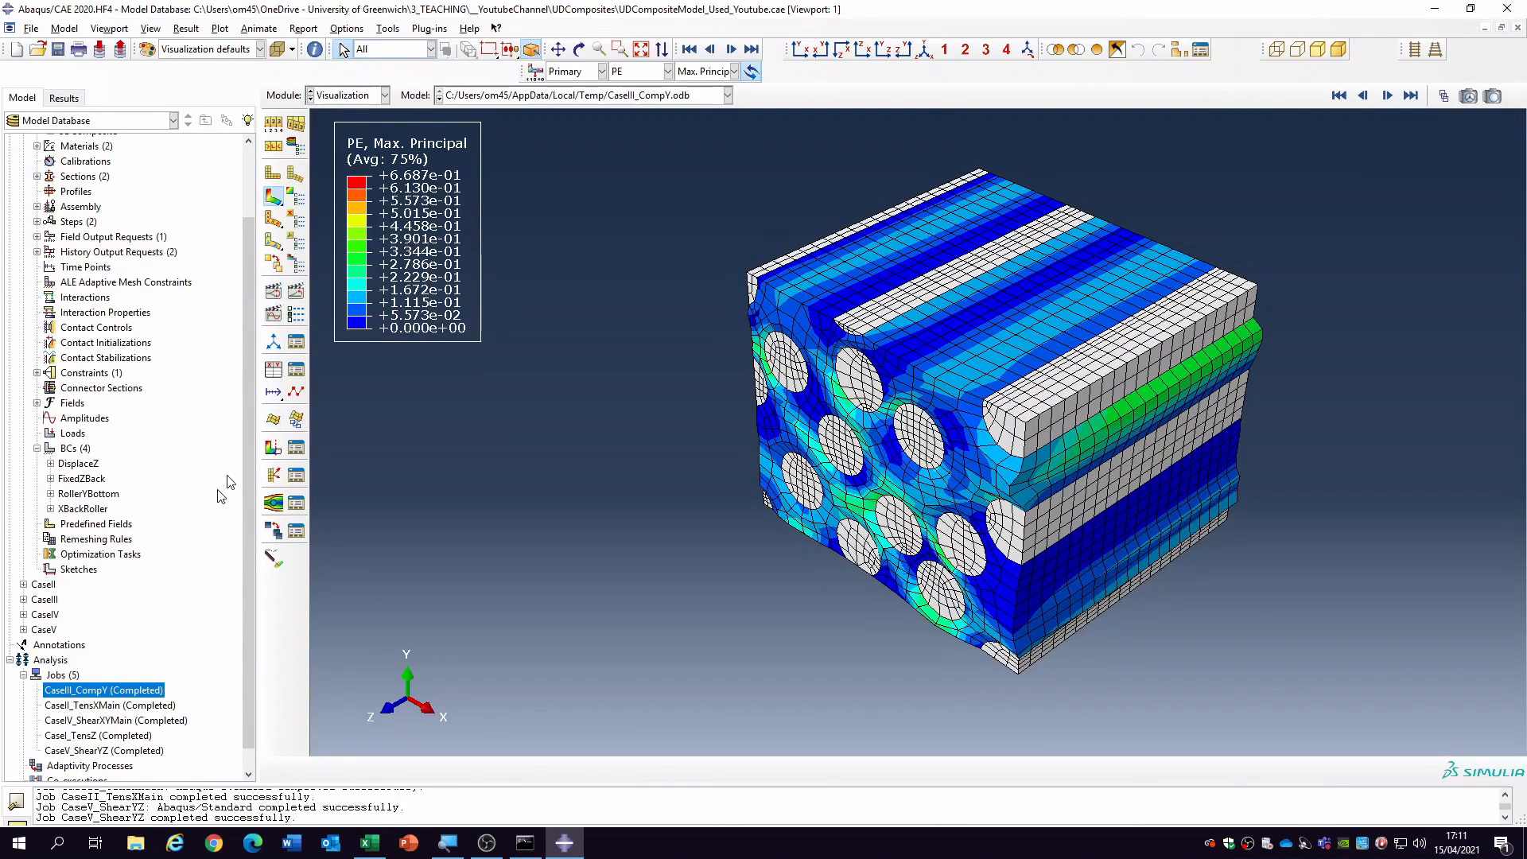
# - Open the results of the CaseIV_ShearXYMain job, plot Mises stress contours on the deformed shape and animate them
pyautogui.click(112, 725)
pyautogui.rightClick(112, 726)
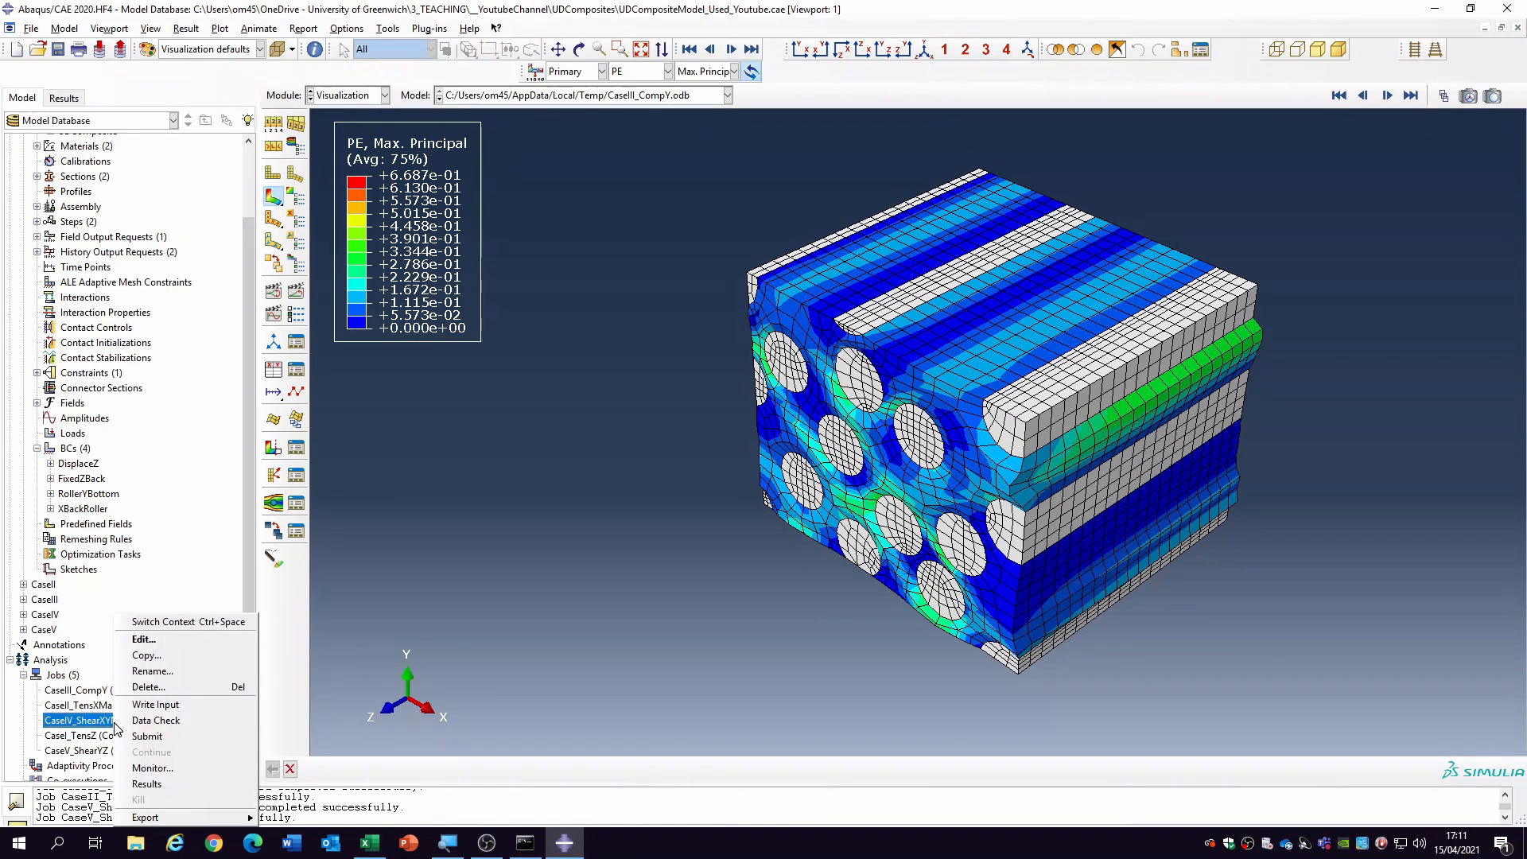
pyautogui.click(148, 784)
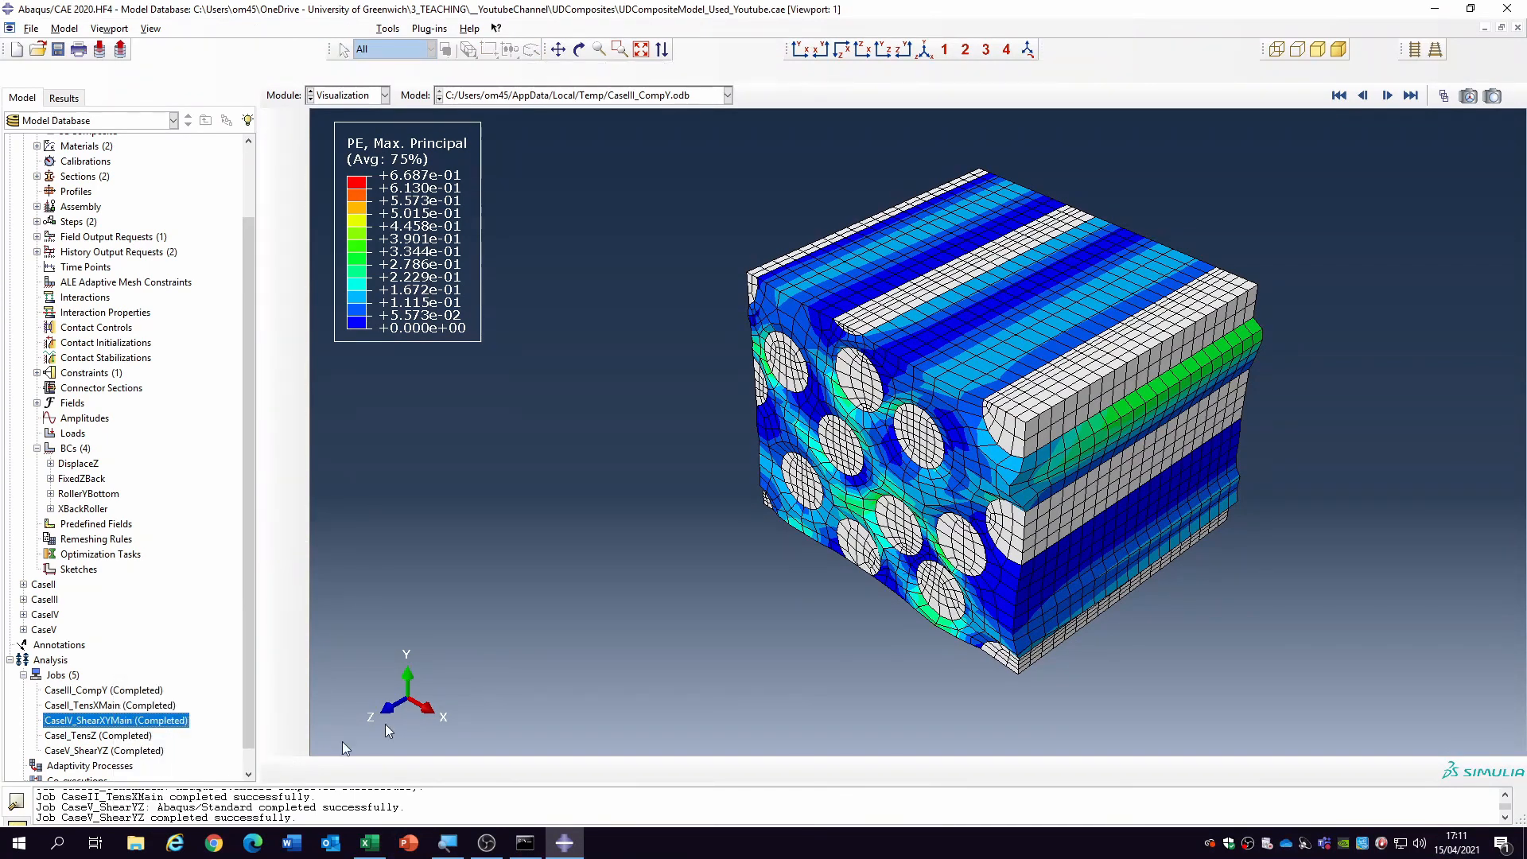
pyautogui.click(275, 197)
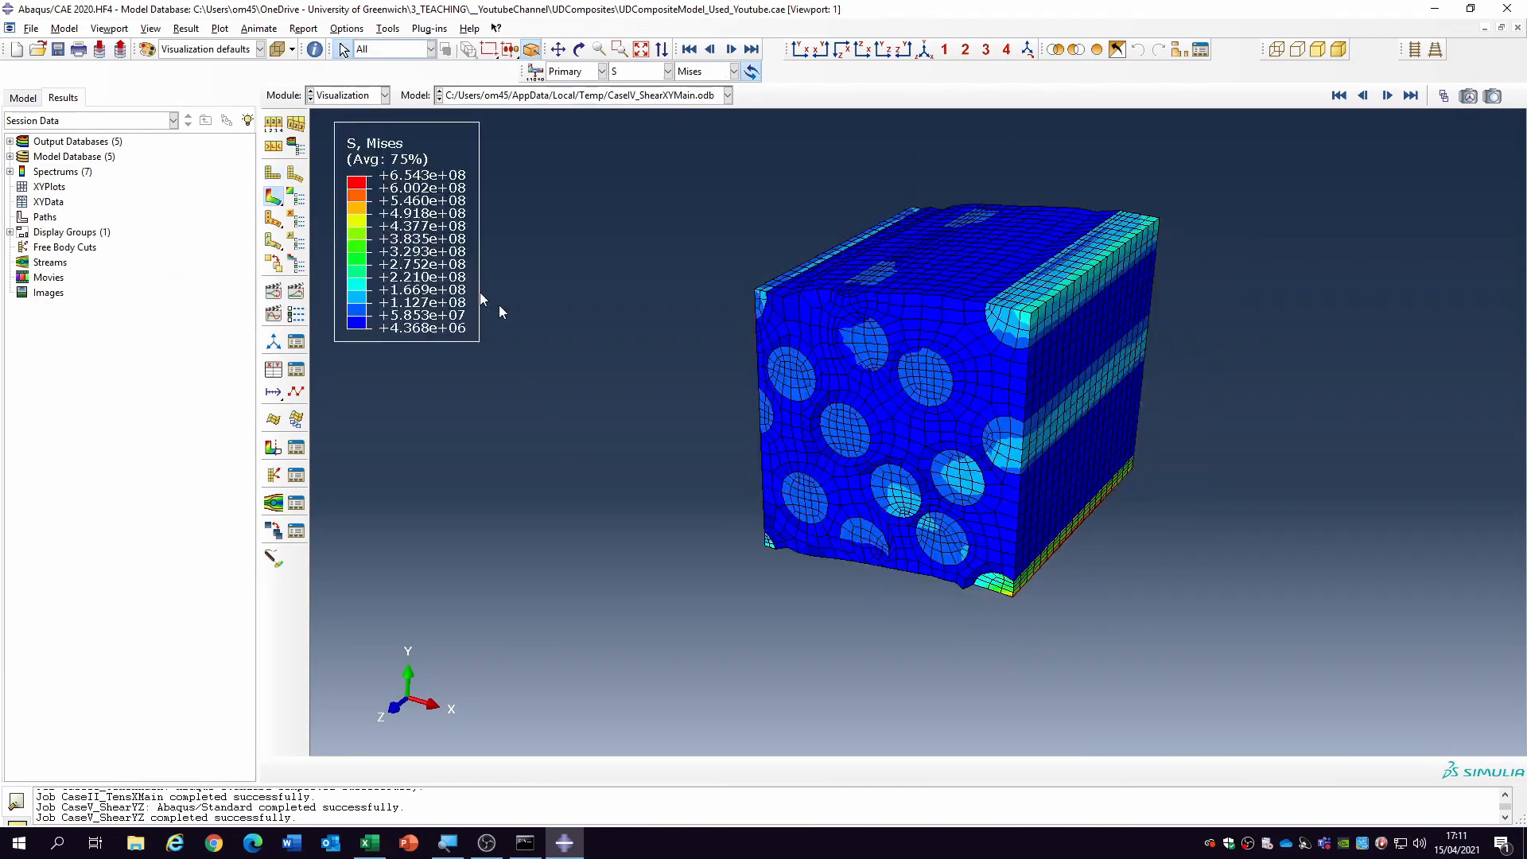
pyautogui.click(274, 293)
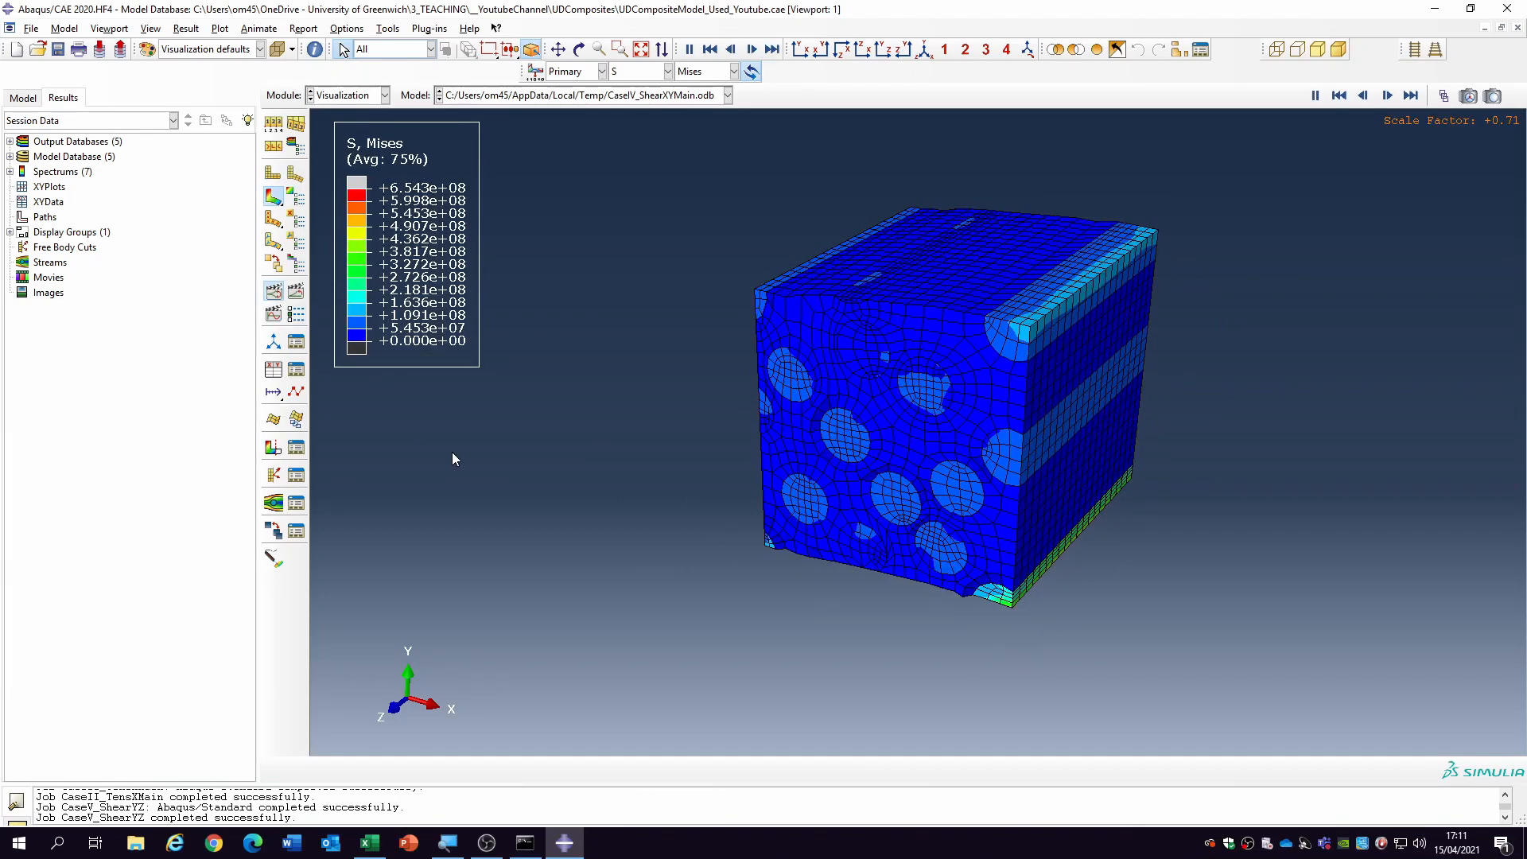
# - Set the deformation scale factor of the CaseIV_ShearXYMain plot to a uniform value of 3
pyautogui.click(277, 125)
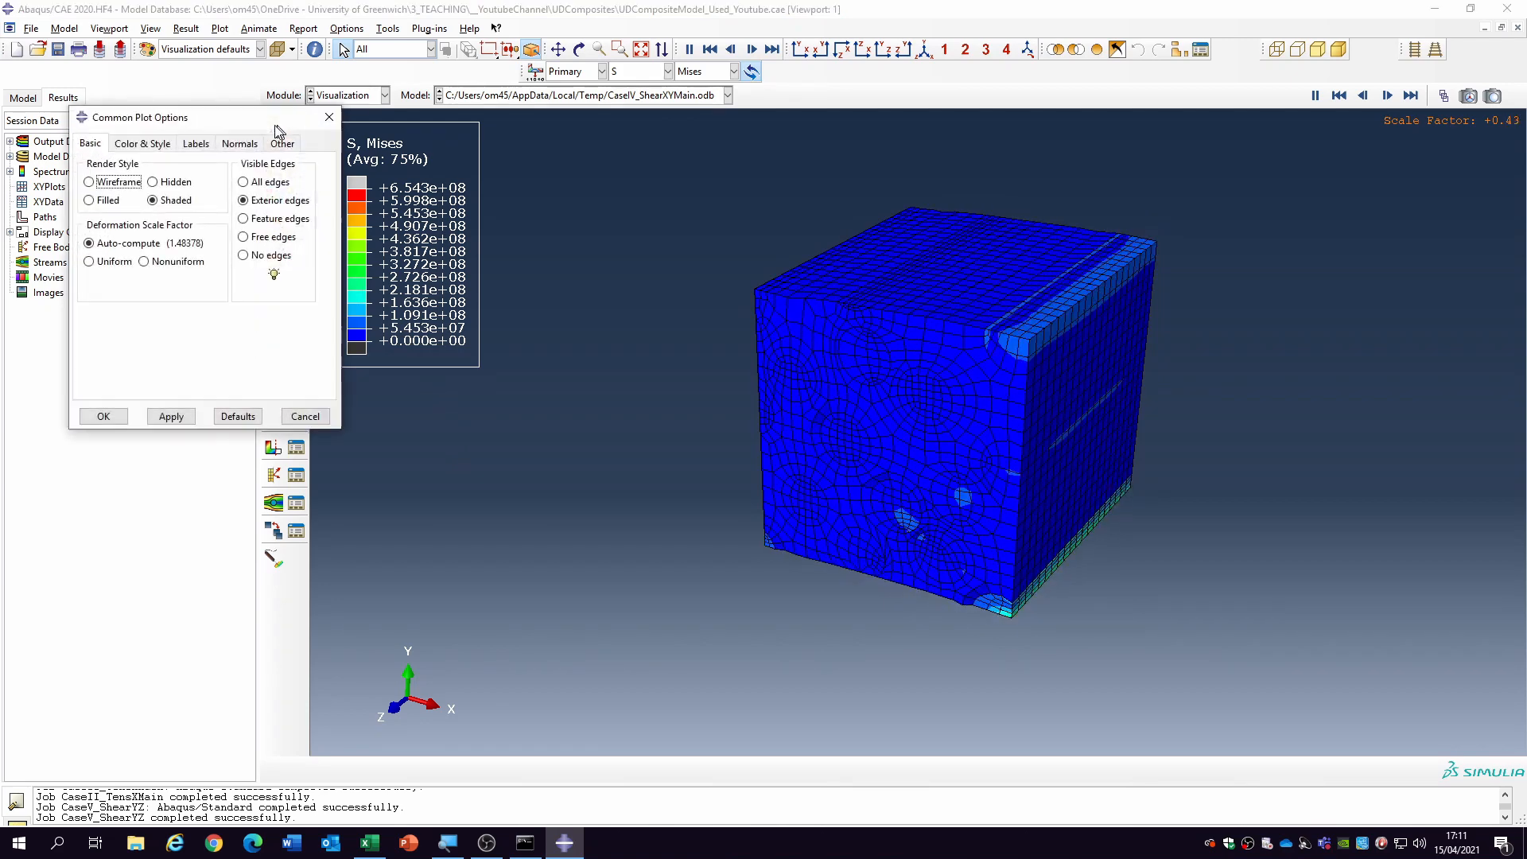
pyautogui.click(112, 262)
pyautogui.doubleClick(140, 284)
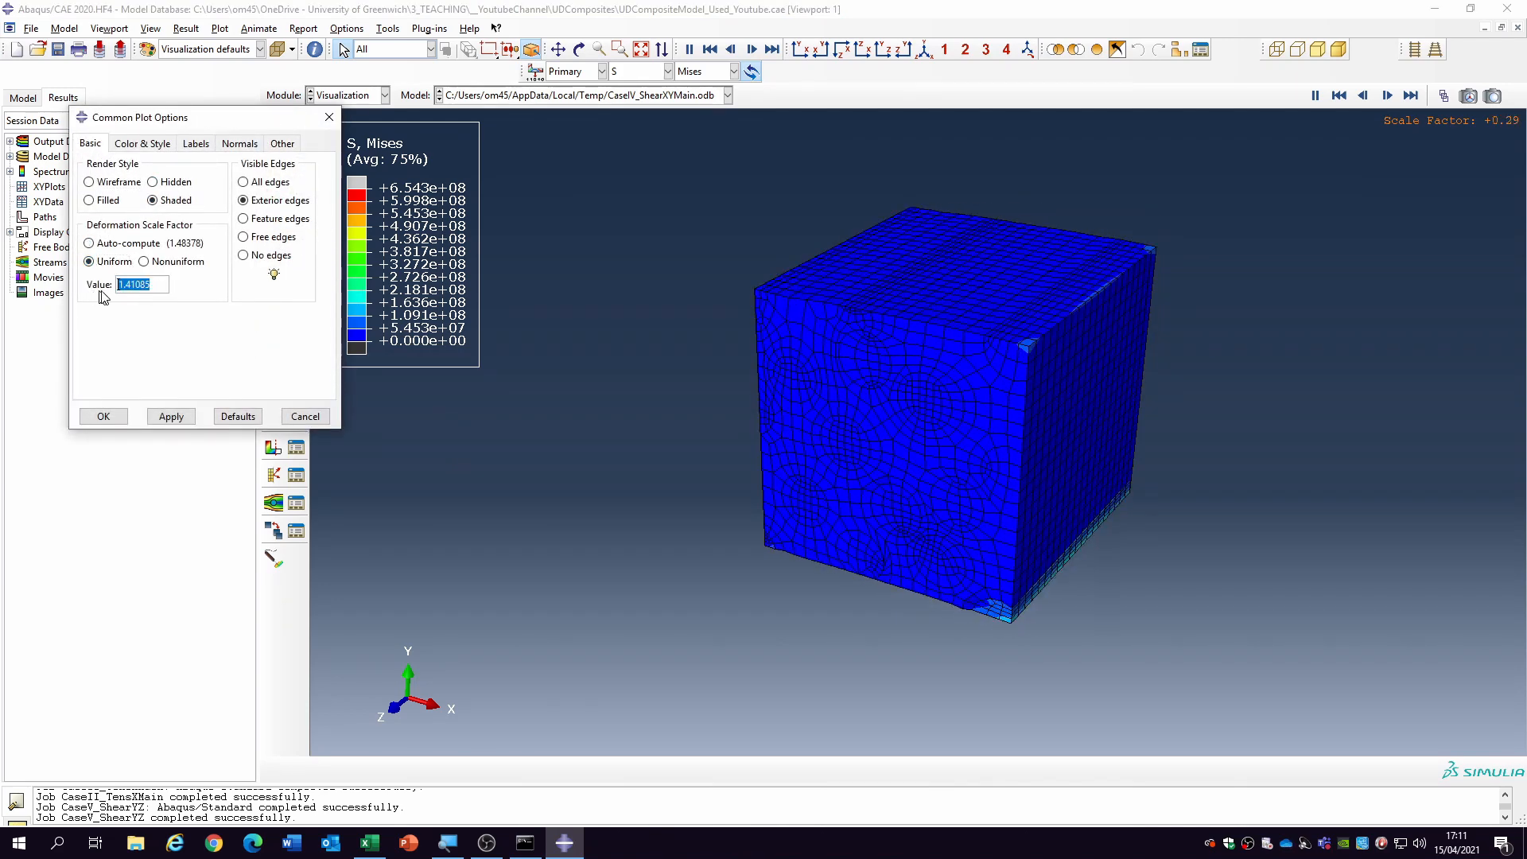
pyautogui.write('3')
pyautogui.click(167, 417)
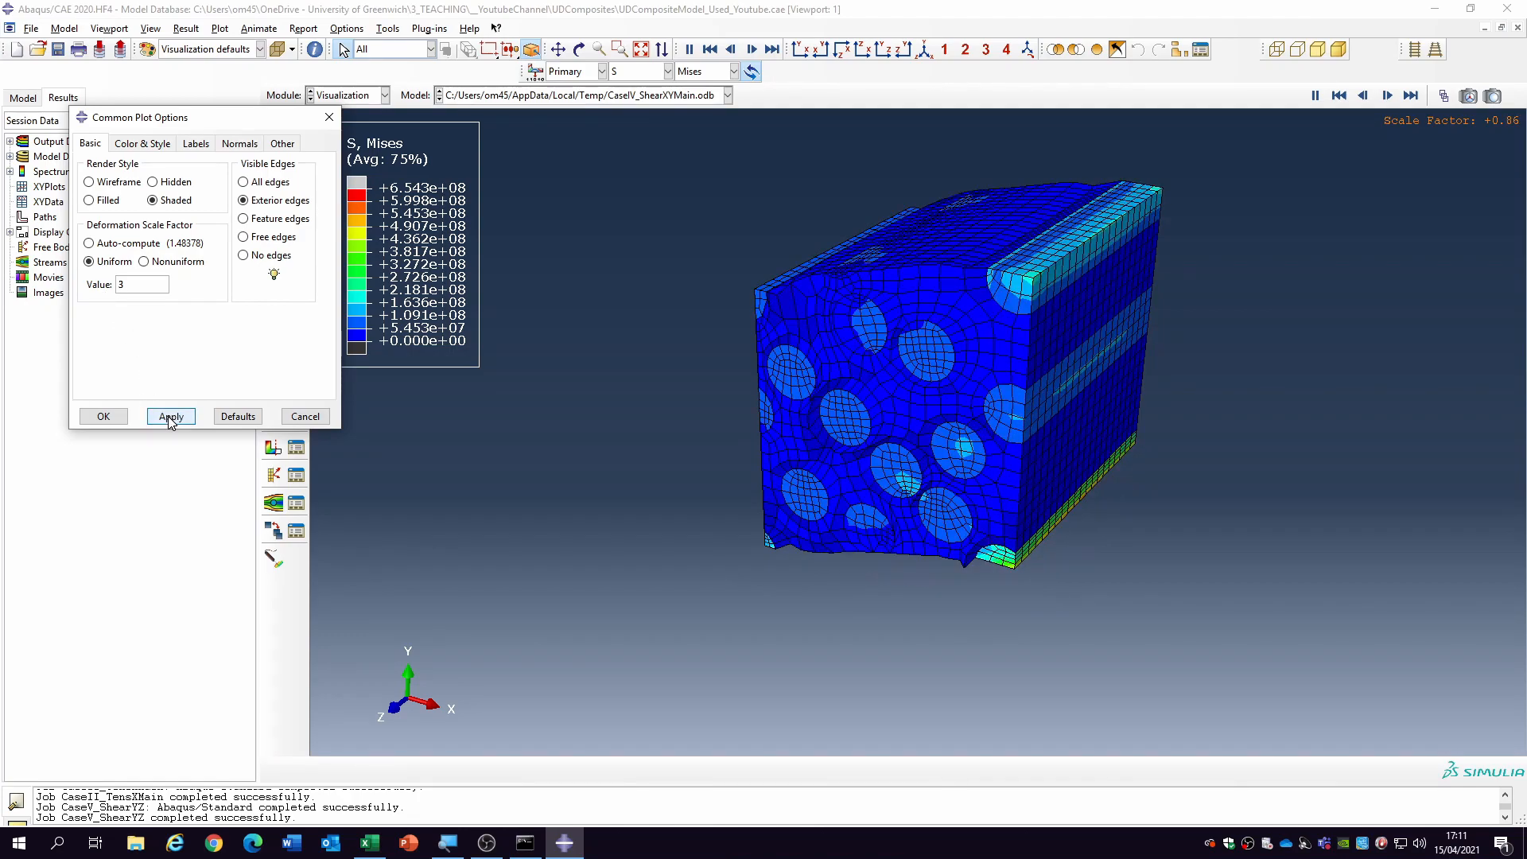
pyautogui.click(103, 416)
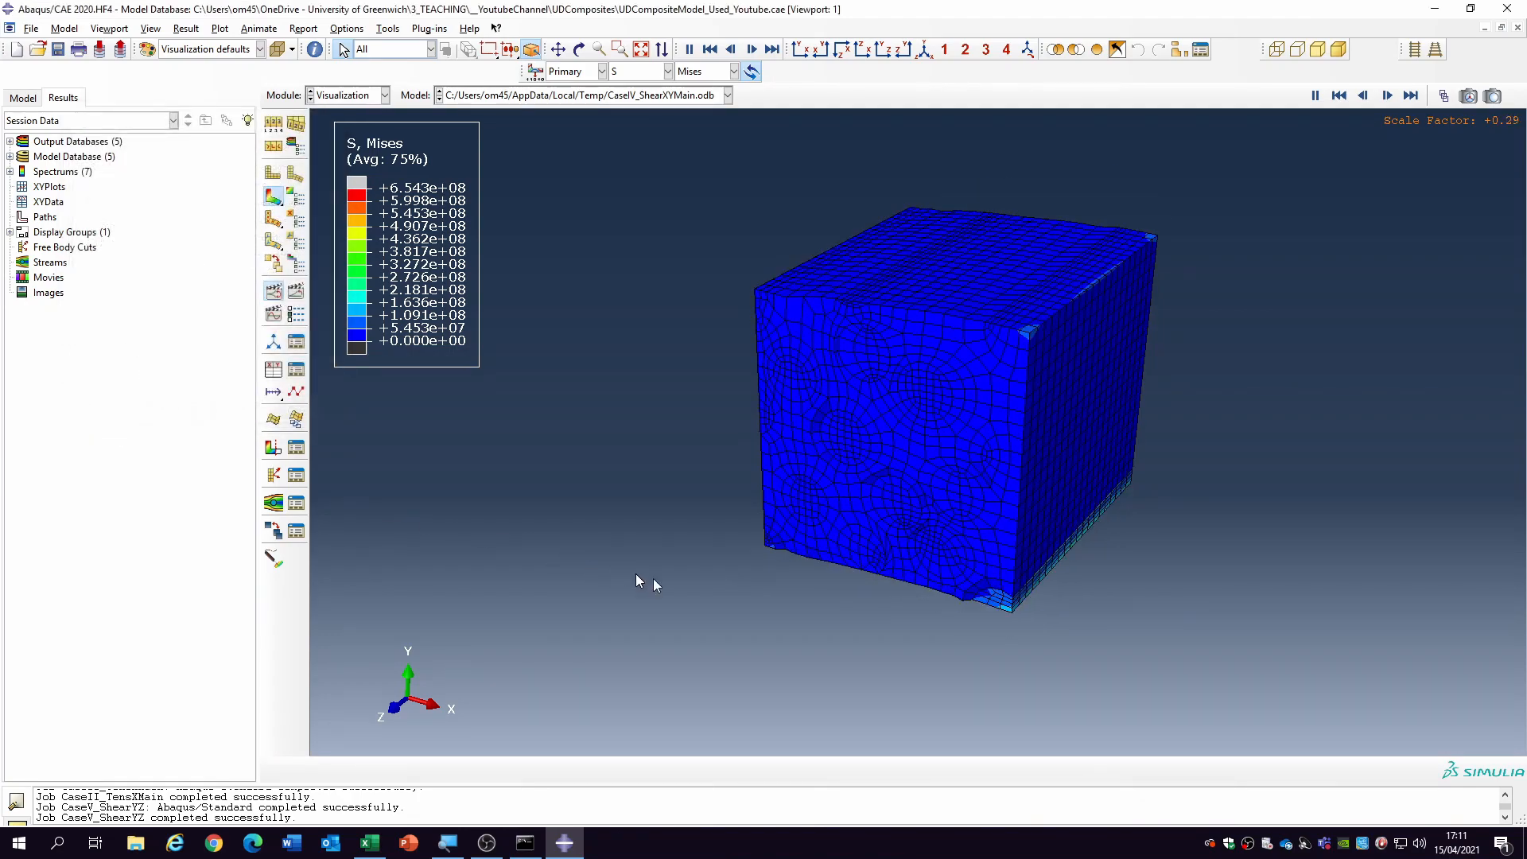
# - Contour the animated shear deformation with plastic strain PE, hold it at the last frame and examine the strain around the fibres
pyautogui.click(638, 71)
pyautogui.click(619, 120)
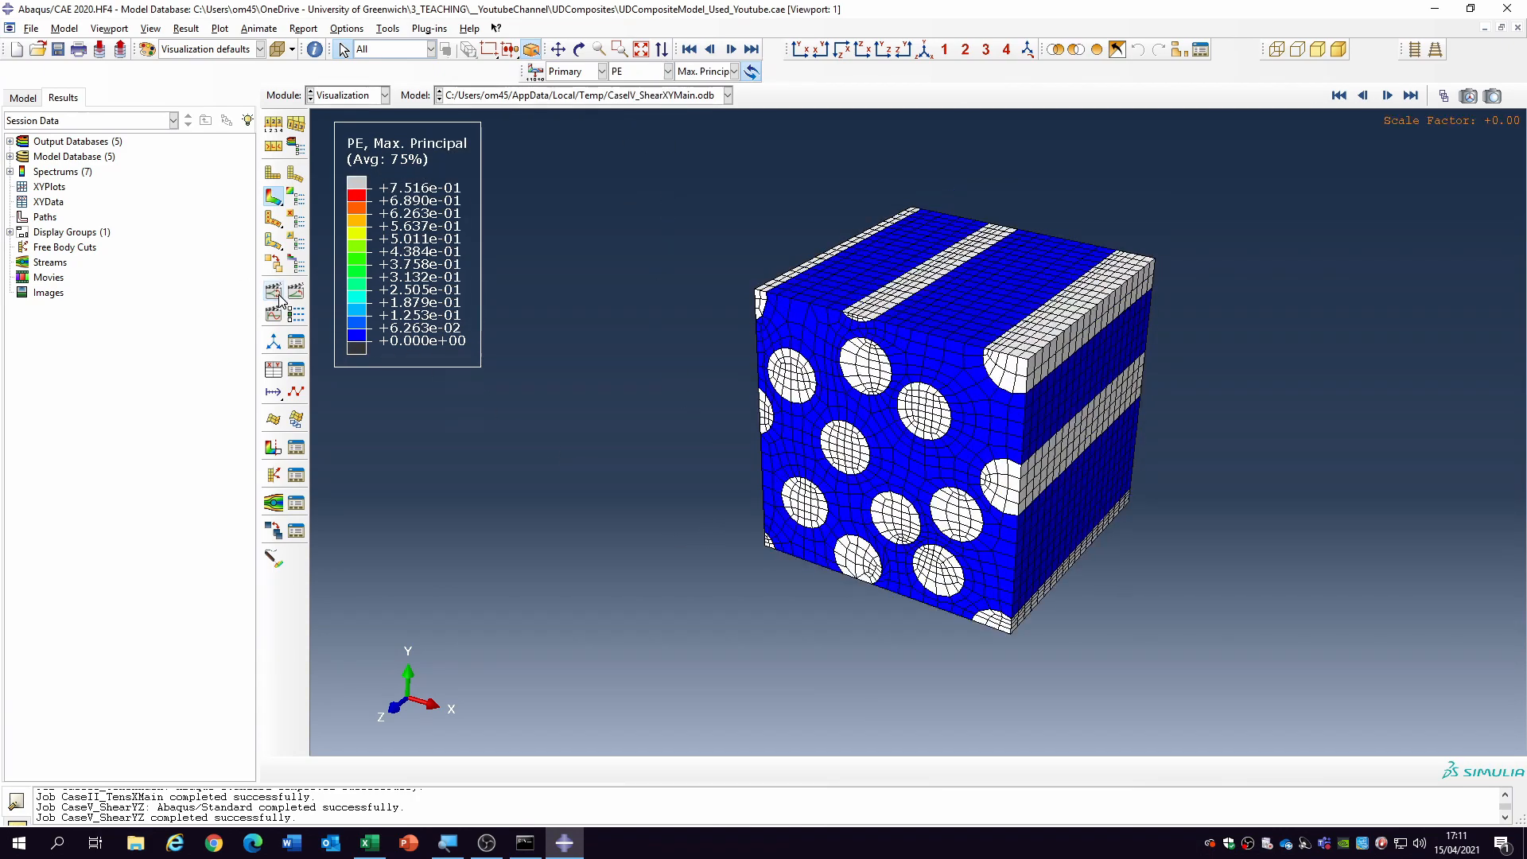
pyautogui.click(578, 49)
pyautogui.moveTo(943, 392); pyautogui.dragTo(971, 440)
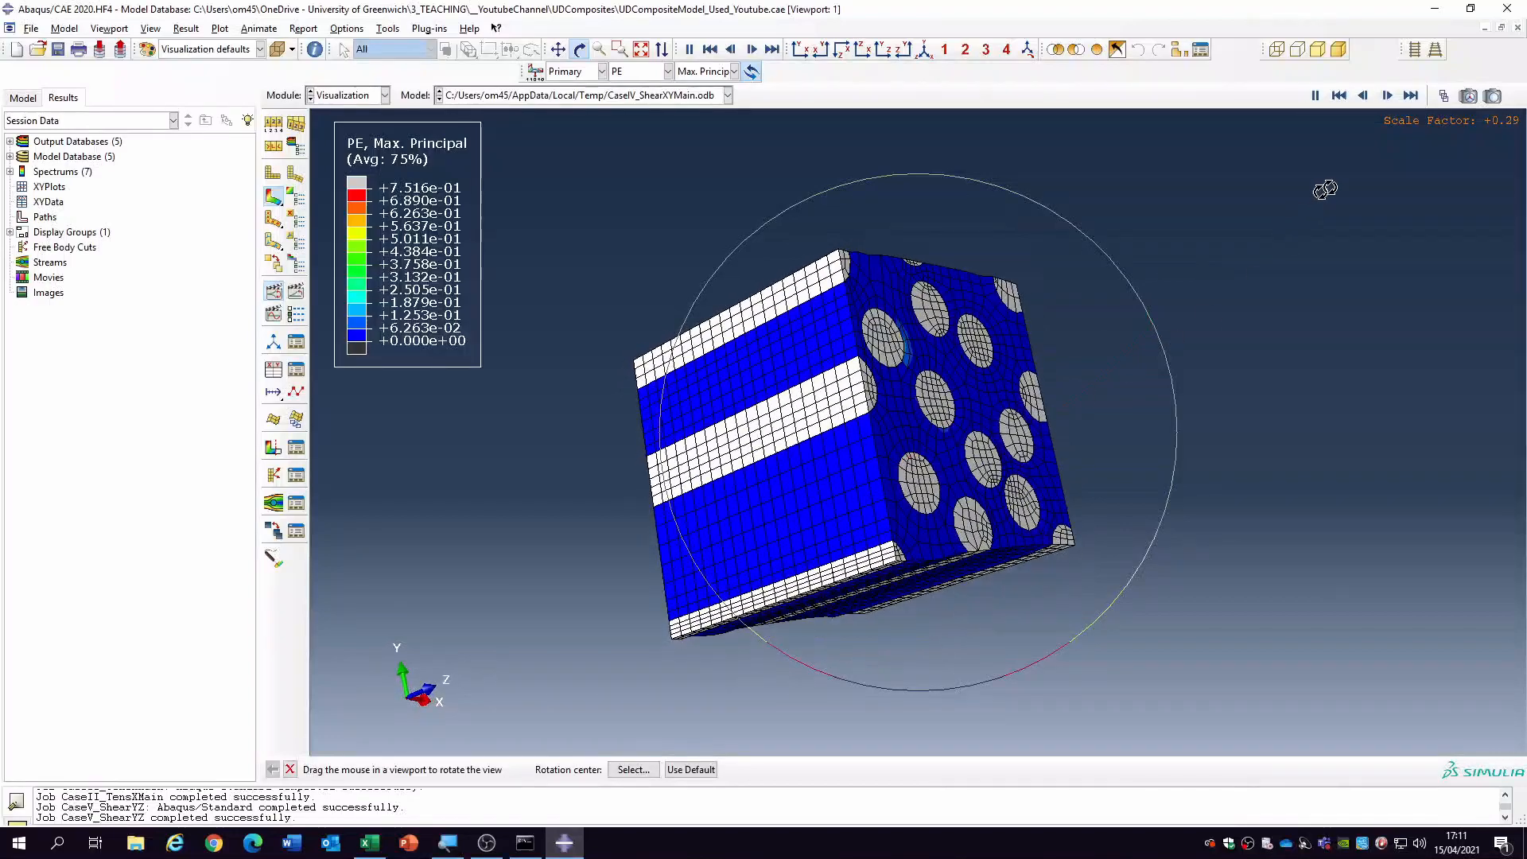
pyautogui.click(1410, 95)
pyautogui.scroll(-5, 1026, 442)
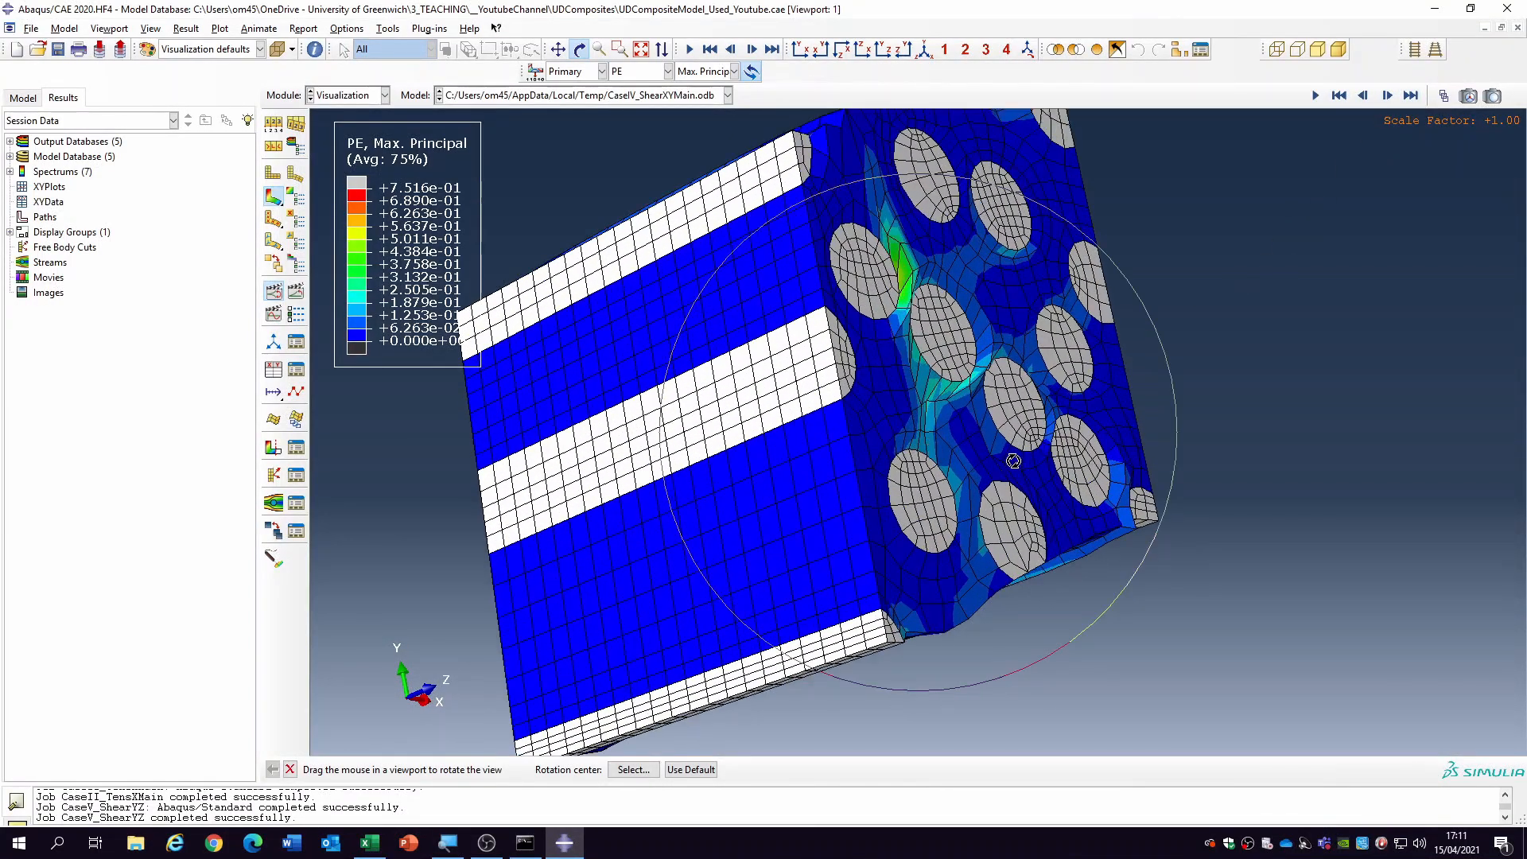
pyautogui.moveTo(1012, 459); pyautogui.dragTo(927, 477)
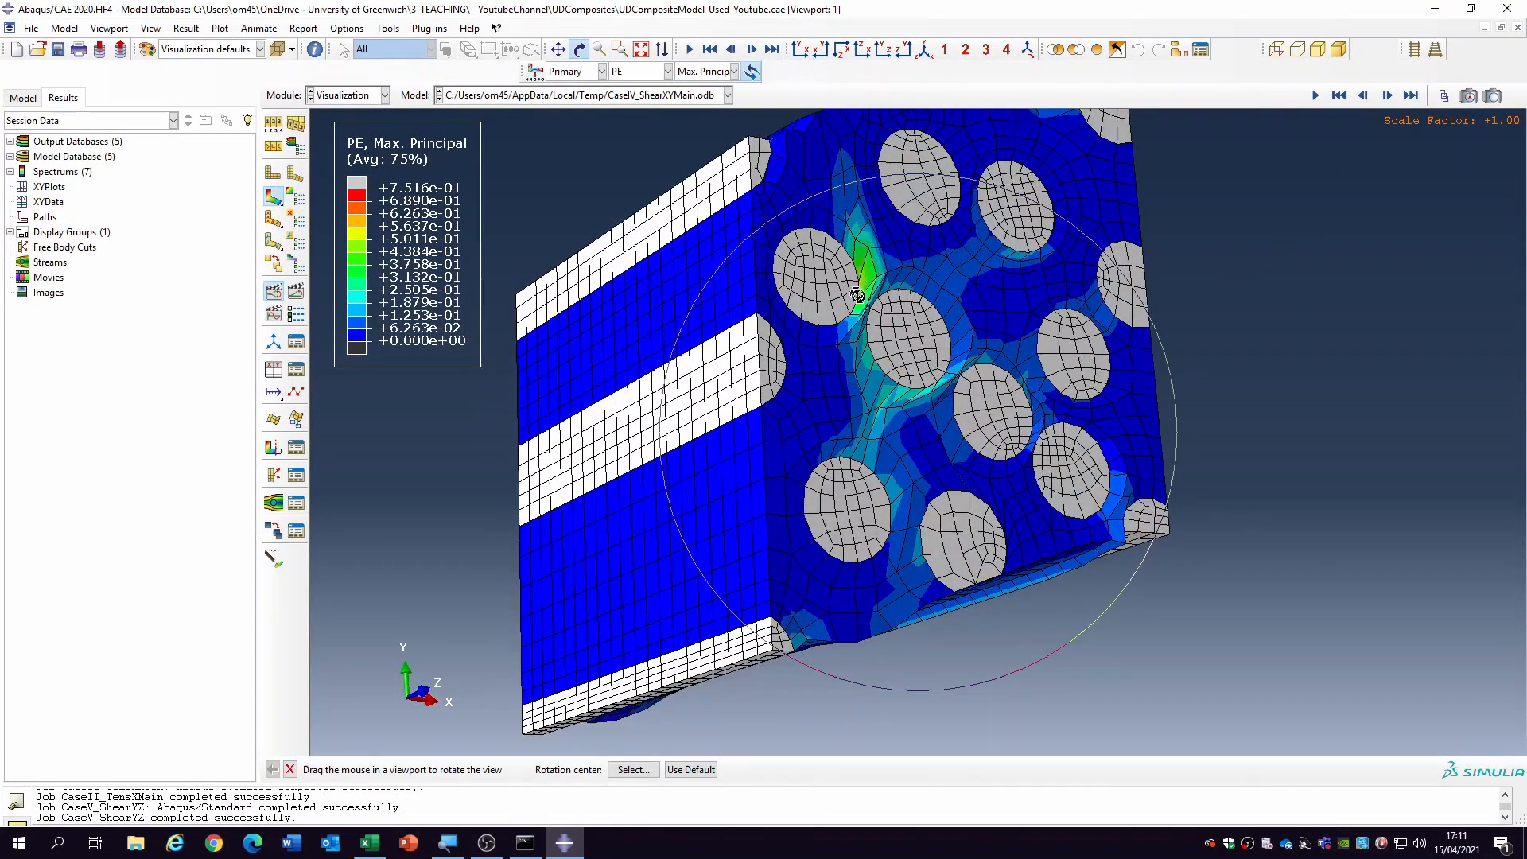
pyautogui.moveTo(858, 295); pyautogui.dragTo(867, 175)
# - Contour the deformed shape with the shear stress components S12, S13 and S23 in turn
pyautogui.click(644, 71)
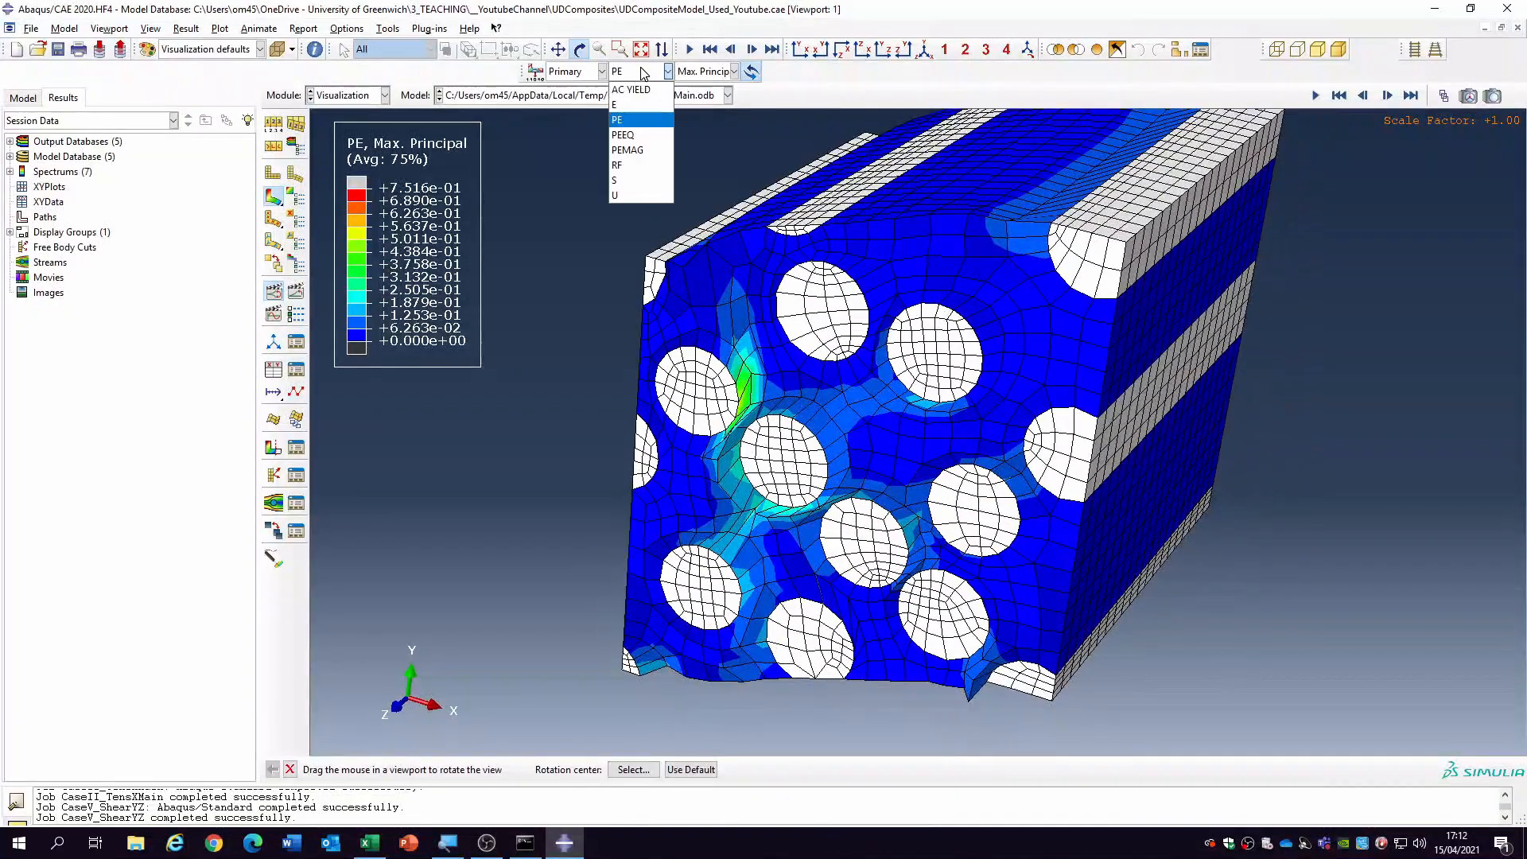
pyautogui.click(614, 180)
pyautogui.click(716, 71)
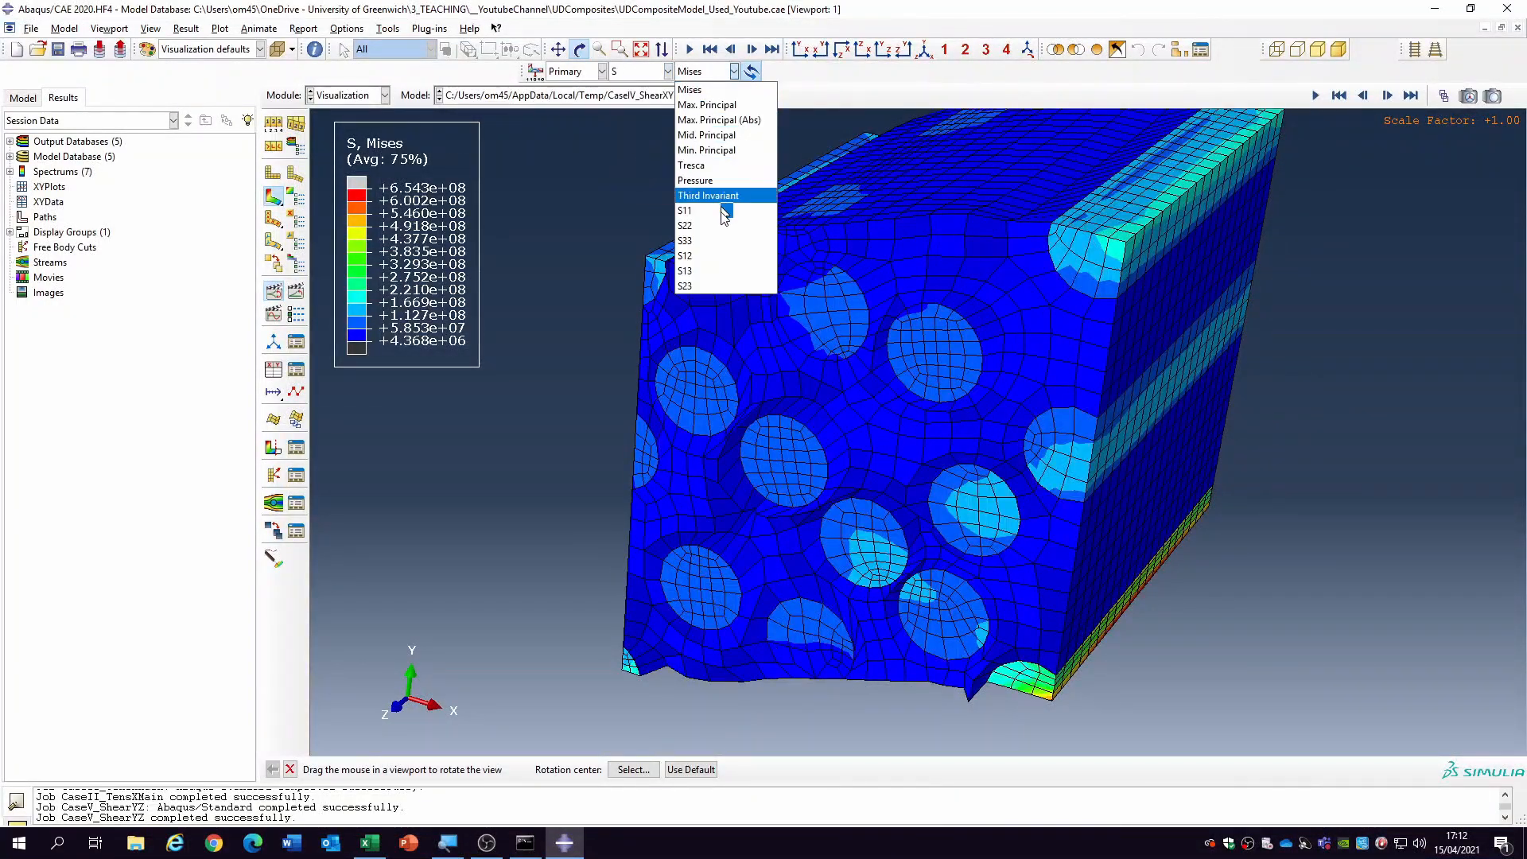
pyautogui.click(723, 255)
pyautogui.moveTo(994, 262); pyautogui.dragTo(965, 519)
pyautogui.click(692, 72)
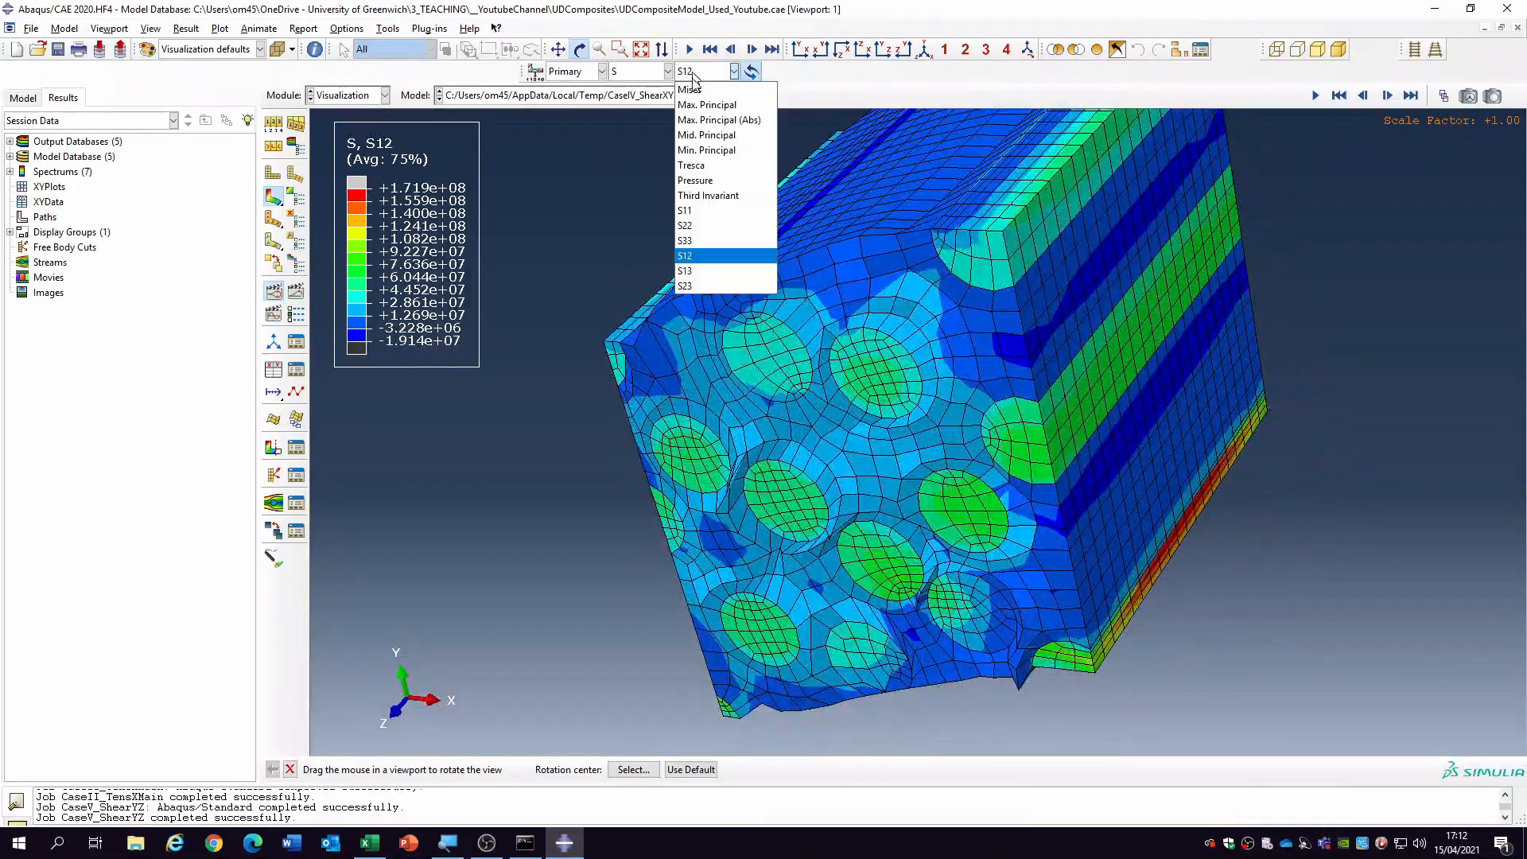
pyautogui.click(700, 271)
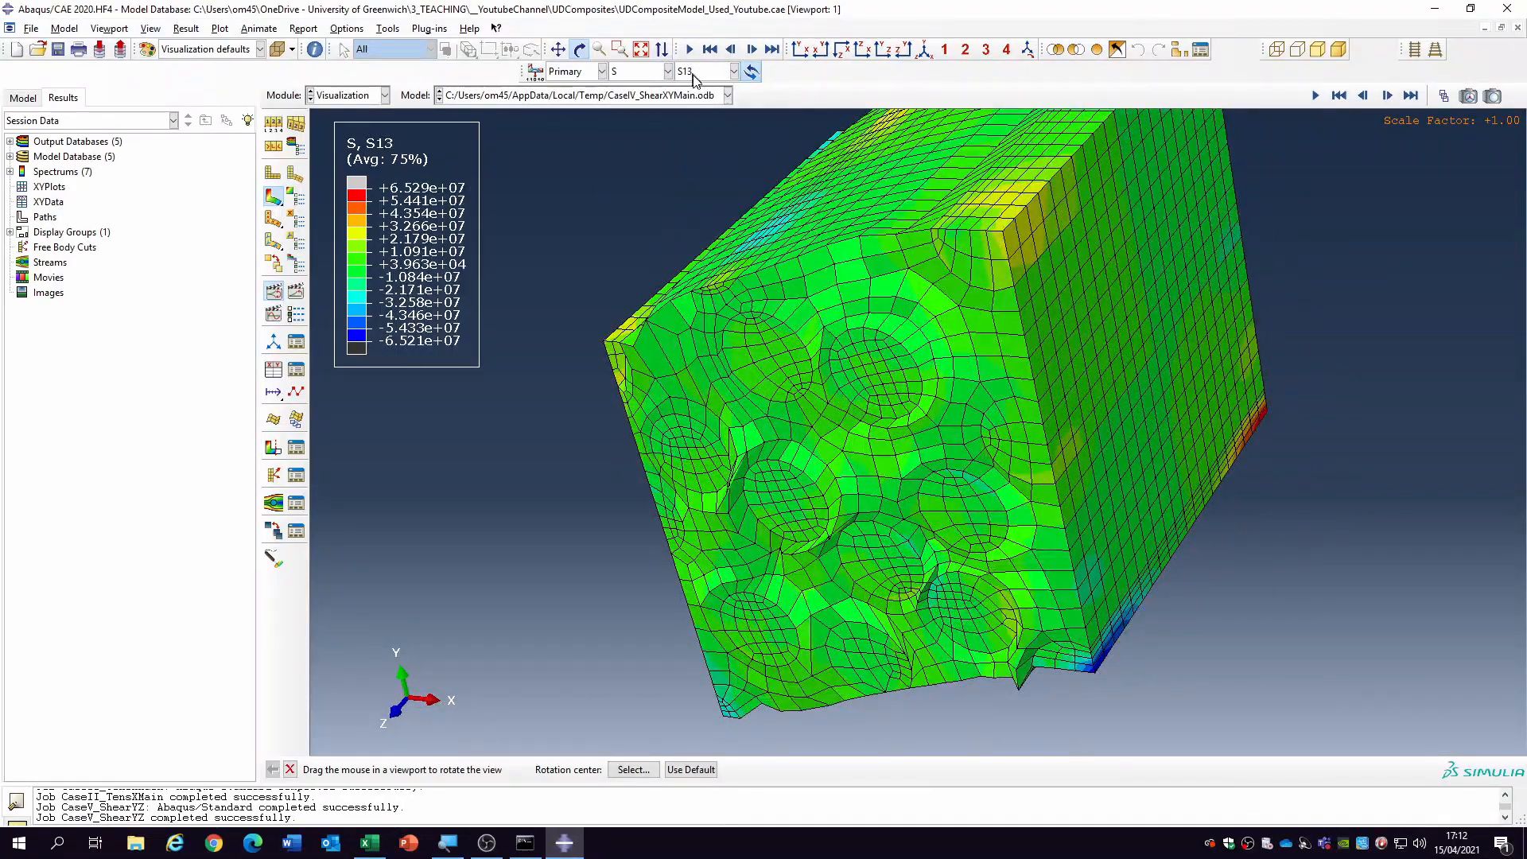
pyautogui.click(695, 77)
pyautogui.click(710, 287)
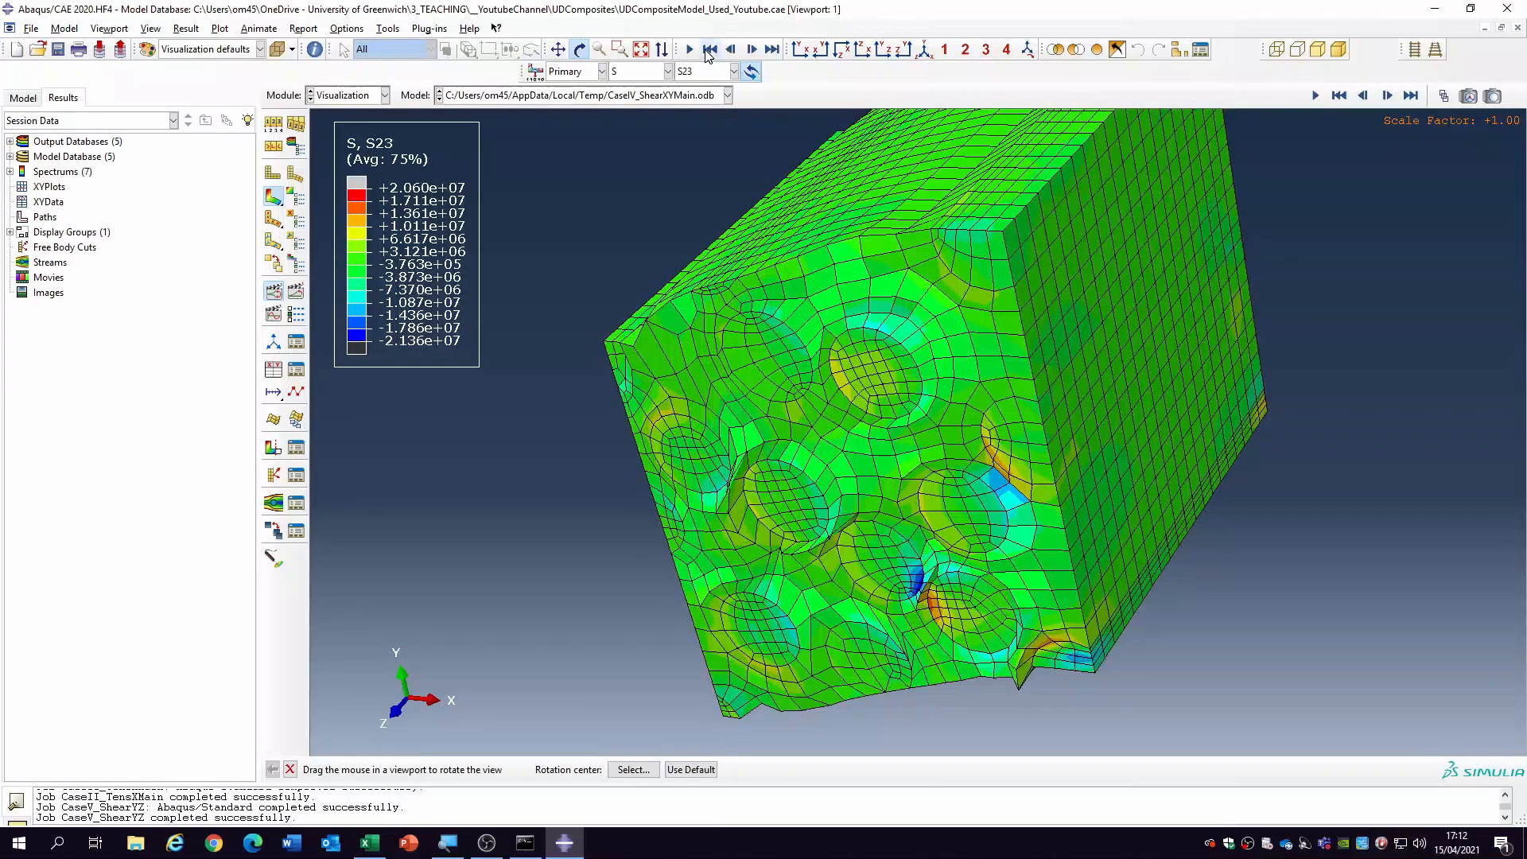
pyautogui.click(697, 73)
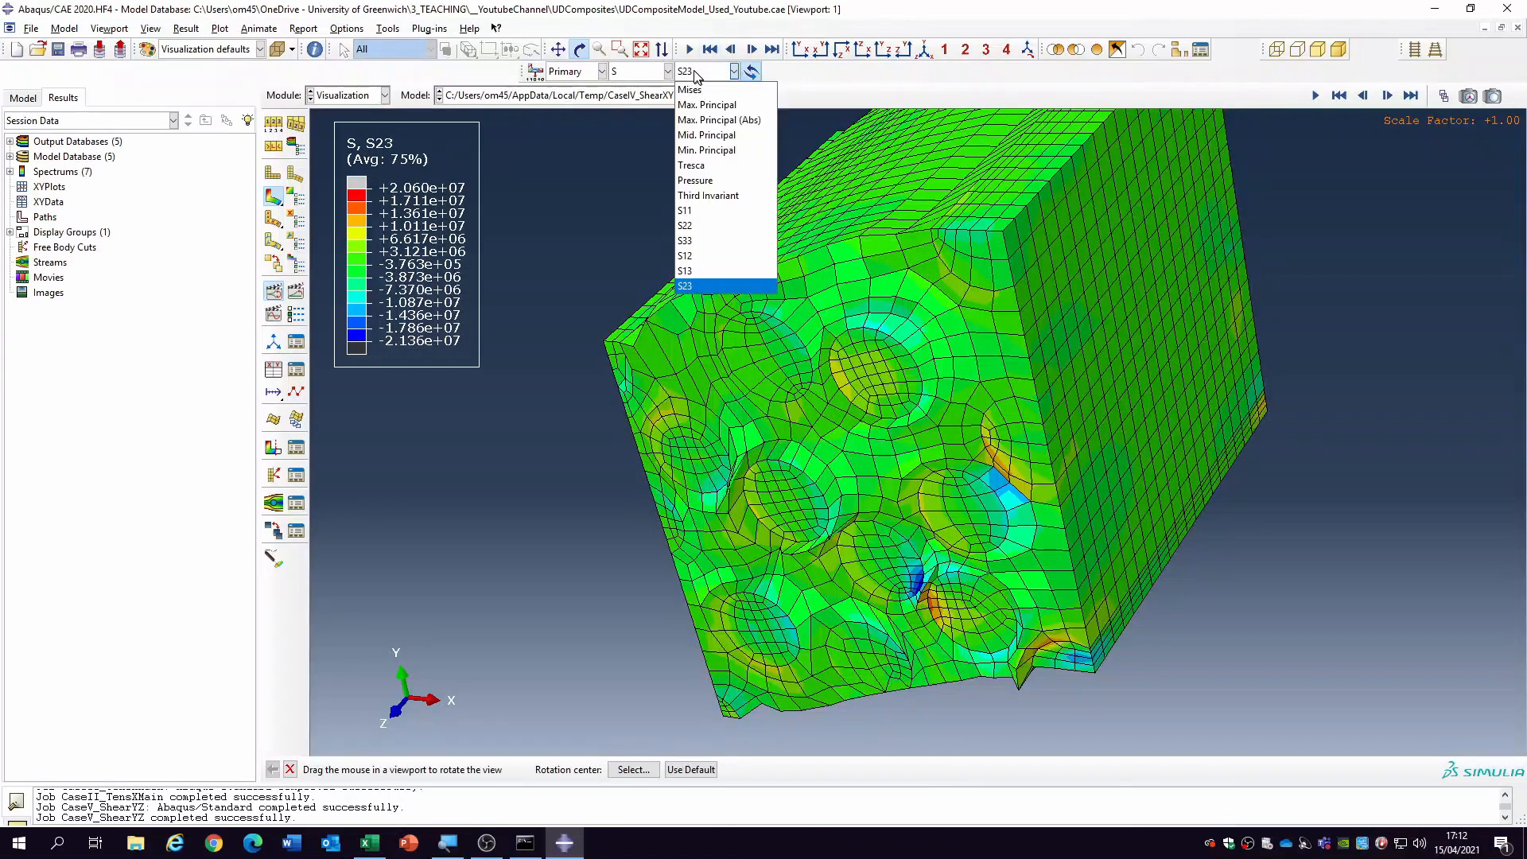
# - Switch the contours back to plastic strain PE, Max. Principal and animate the CaseIV_ShearXYMain deformation
pyautogui.click(634, 73)
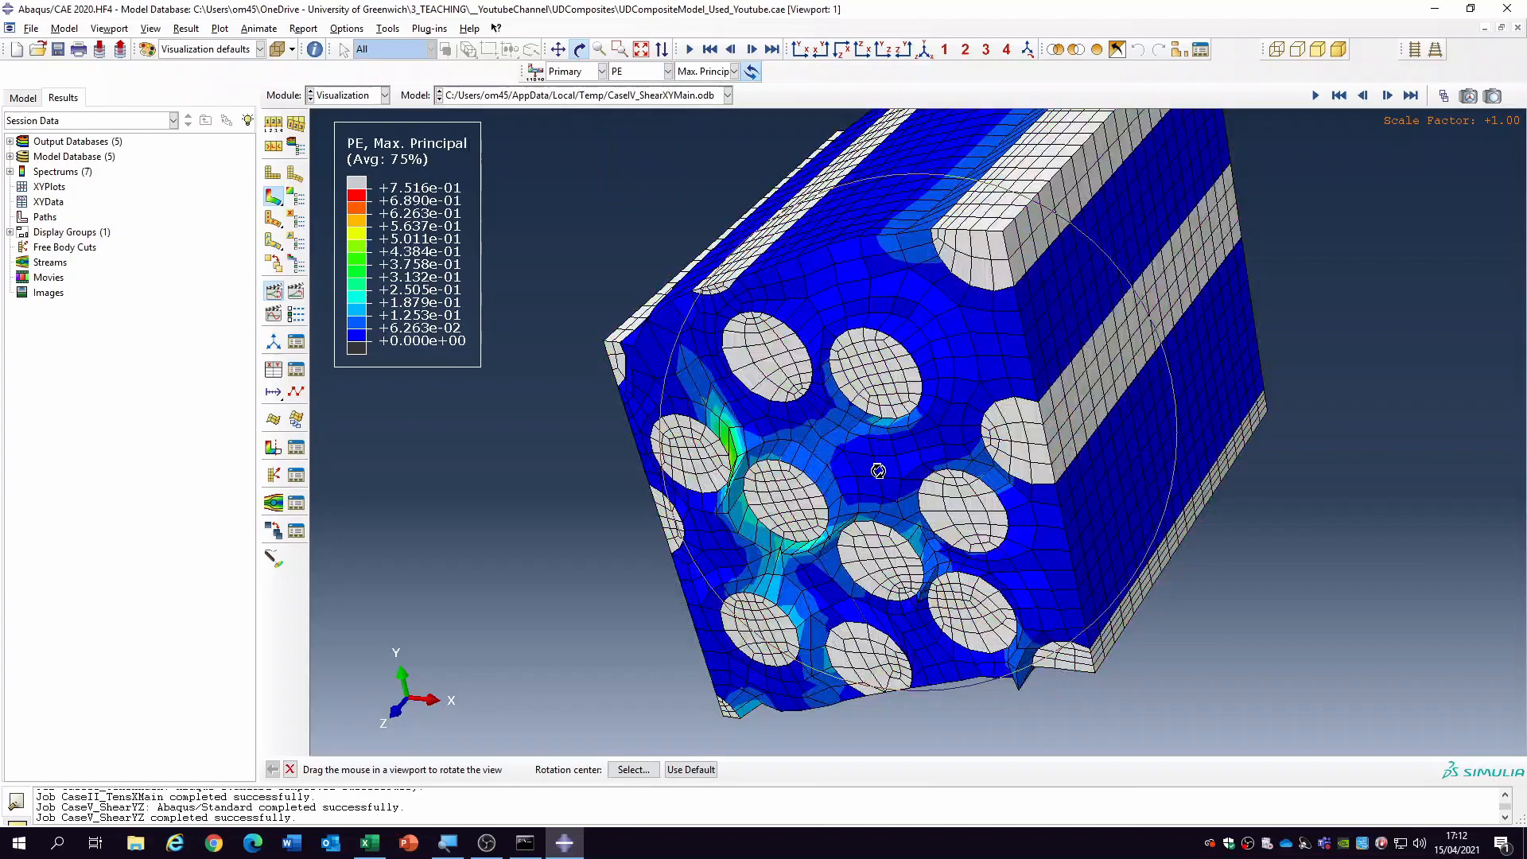
pyautogui.moveTo(883, 446); pyautogui.dragTo(948, 403)
pyautogui.click(274, 294)
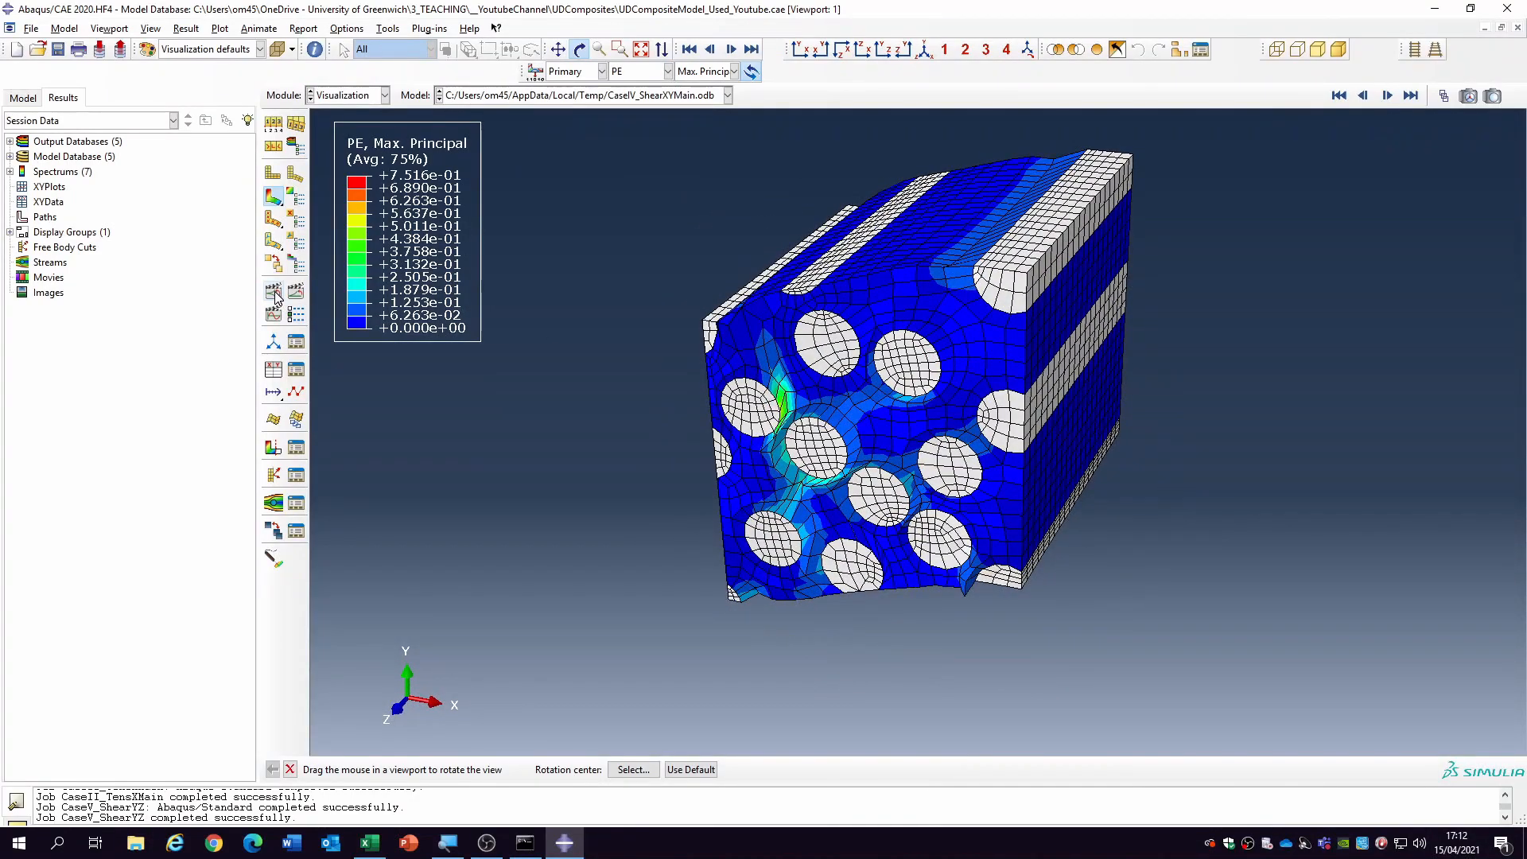
pyautogui.click(274, 292)
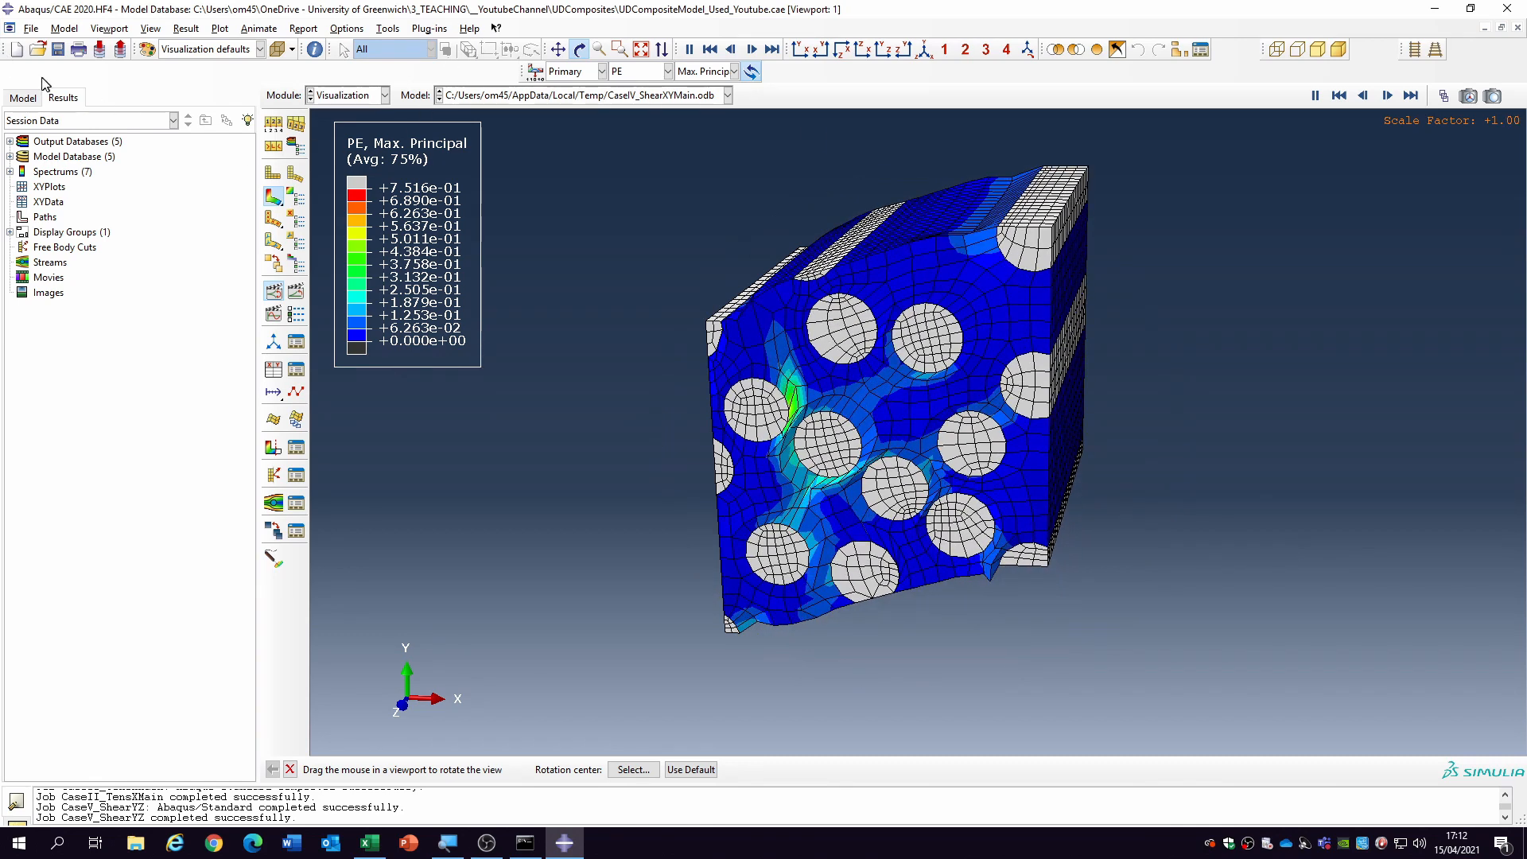
# - Open the results of the CaseV_ShearYZ job and plot Mises stress contours on the deformed shape in isometric view
pyautogui.click(16, 100)
pyautogui.click(91, 751)
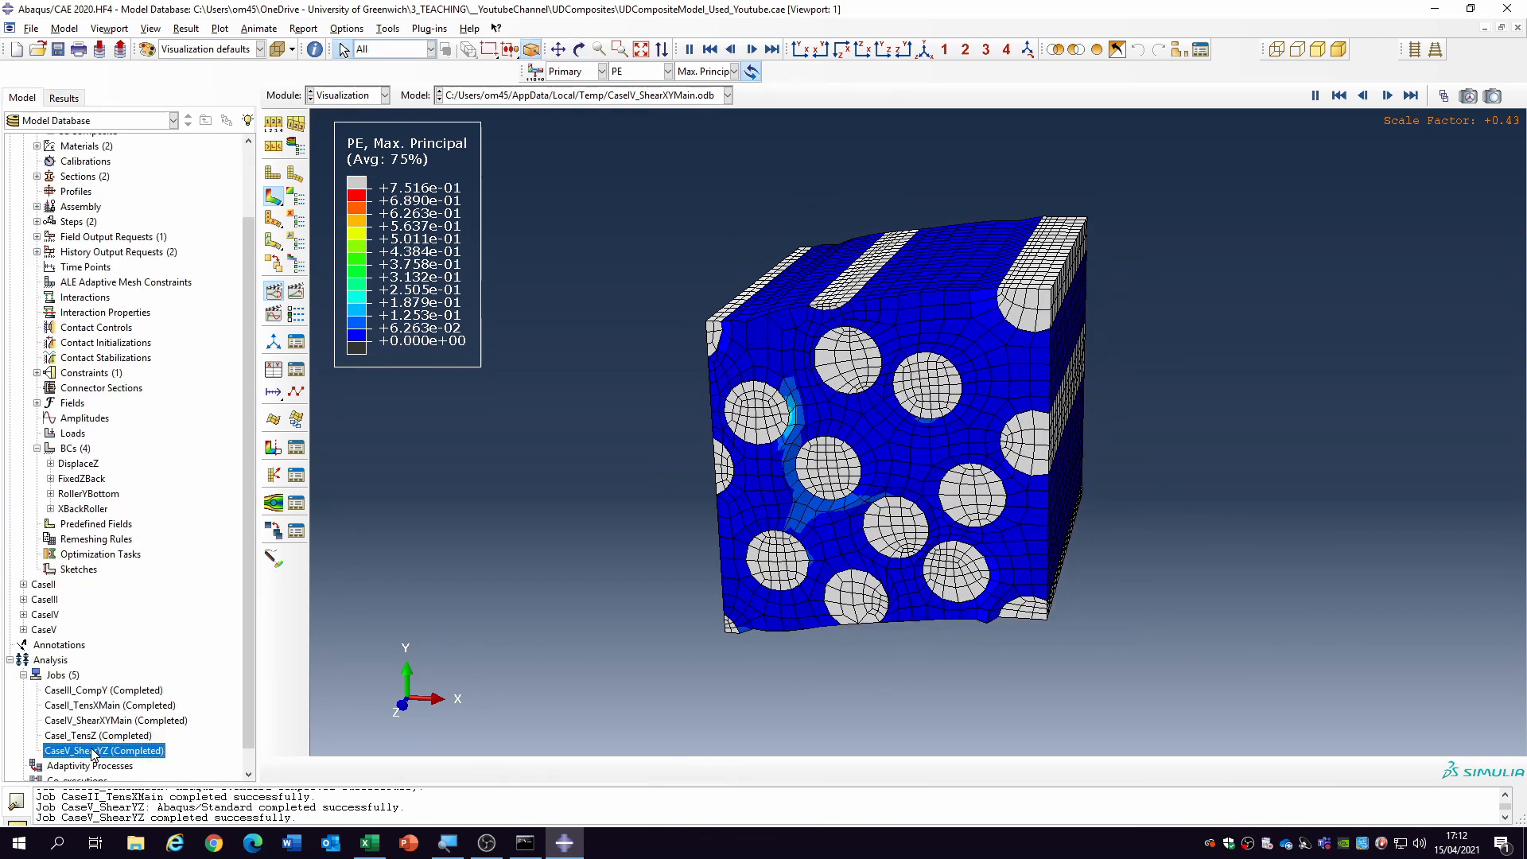
pyautogui.rightClick(93, 752)
pyautogui.click(129, 785)
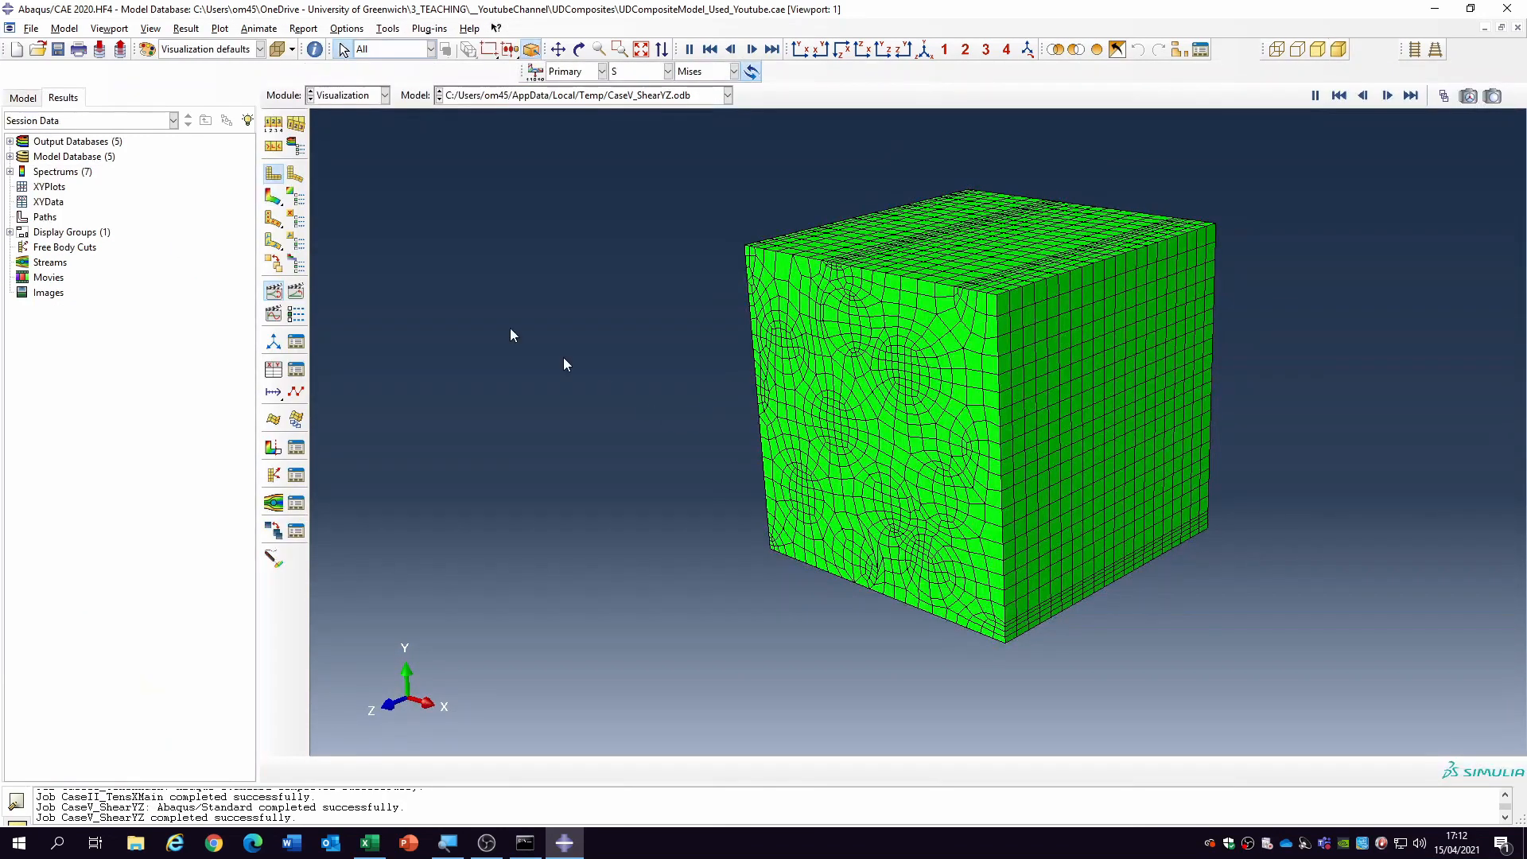
pyautogui.click(274, 196)
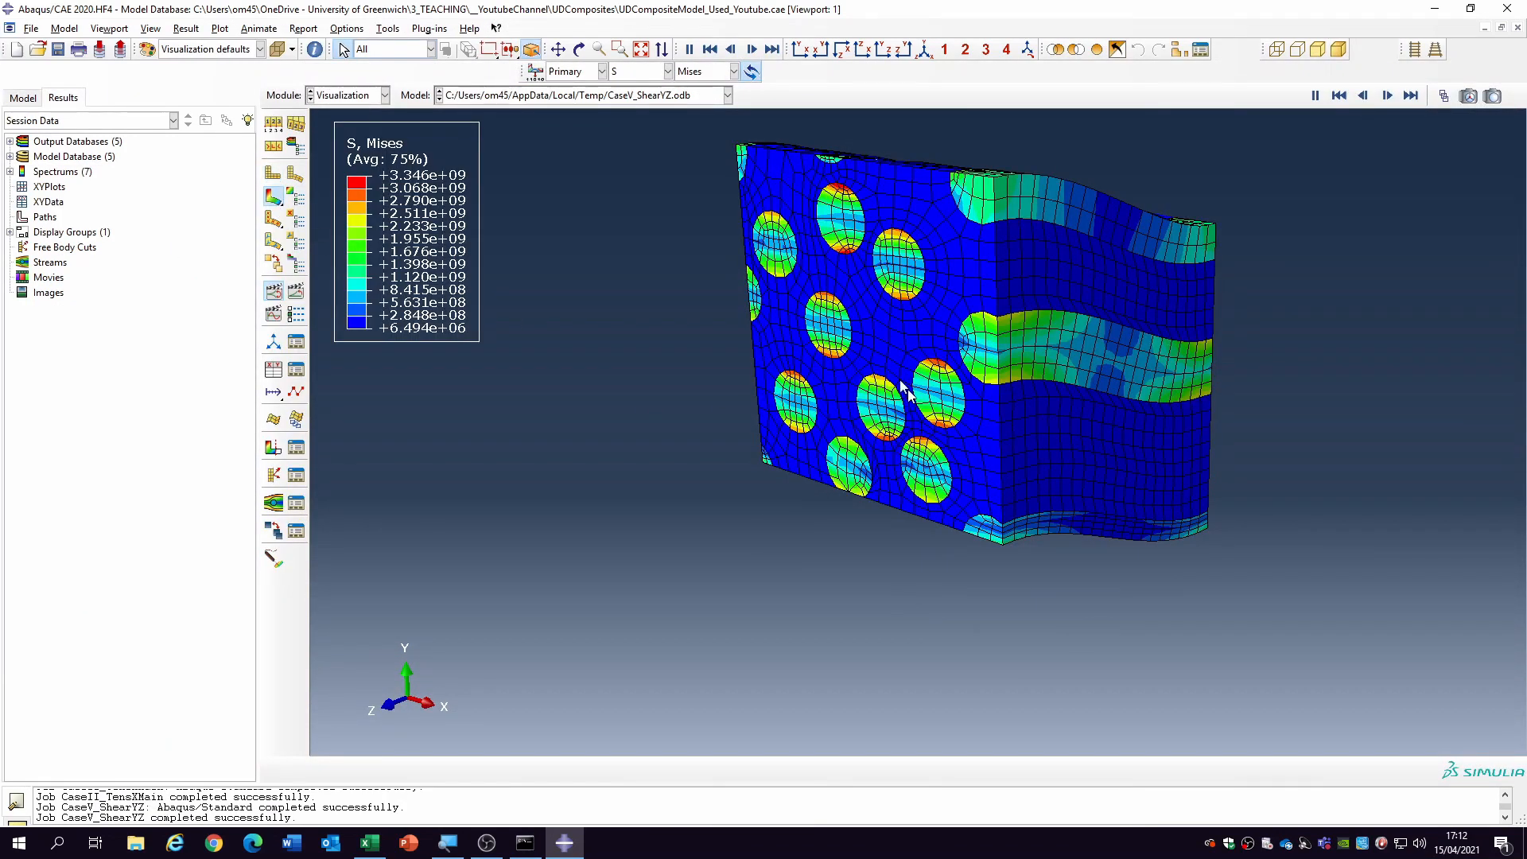
pyautogui.click(921, 52)
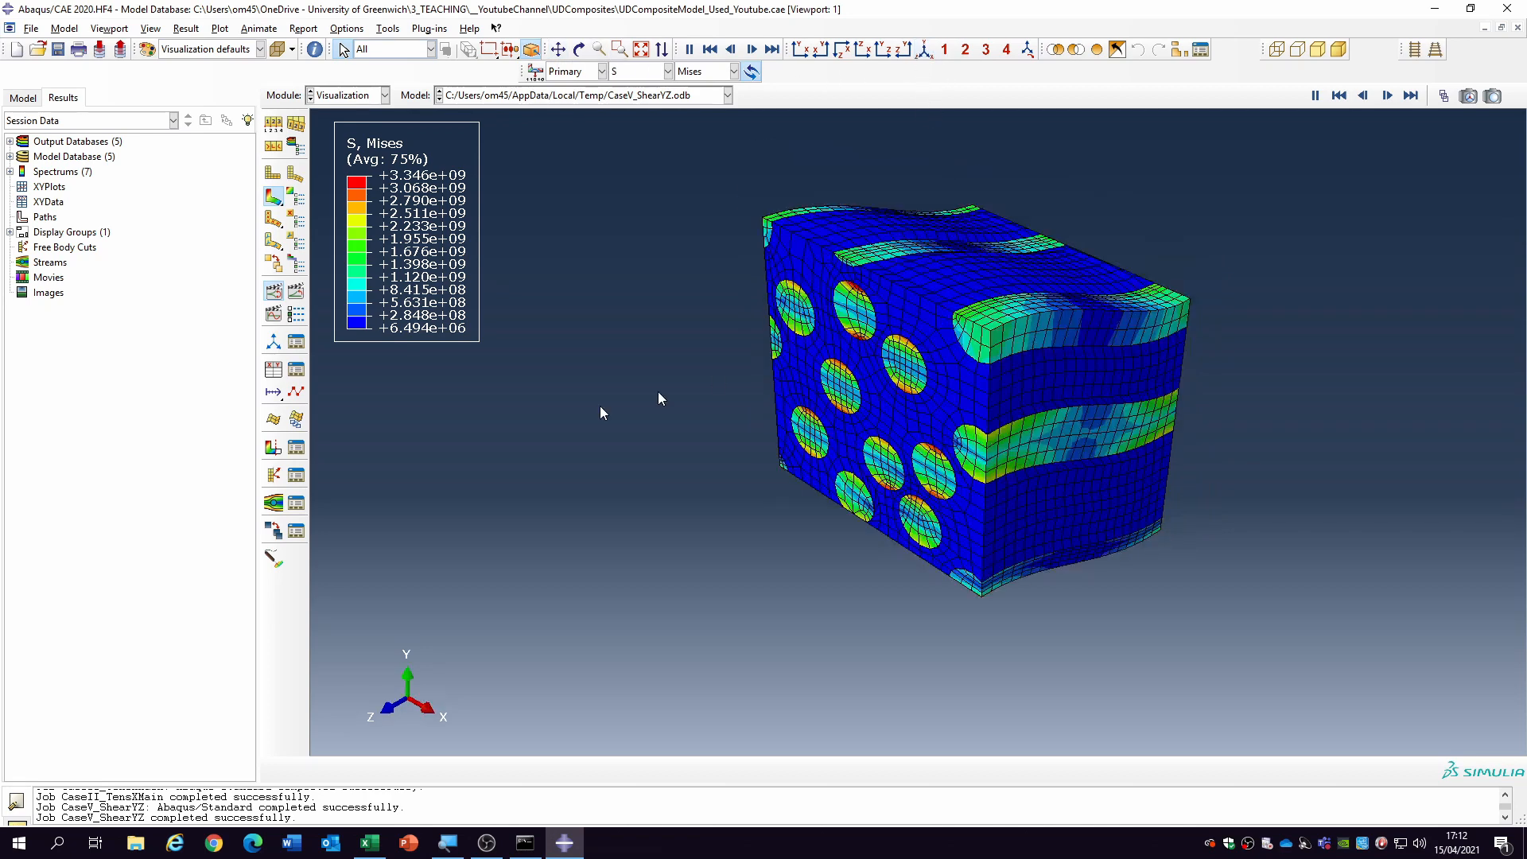
# - Animate the CaseV_ShearYZ deformation, hold it at the last frame and examine the Mises stress on the fibre ends and side face
pyautogui.click(274, 293)
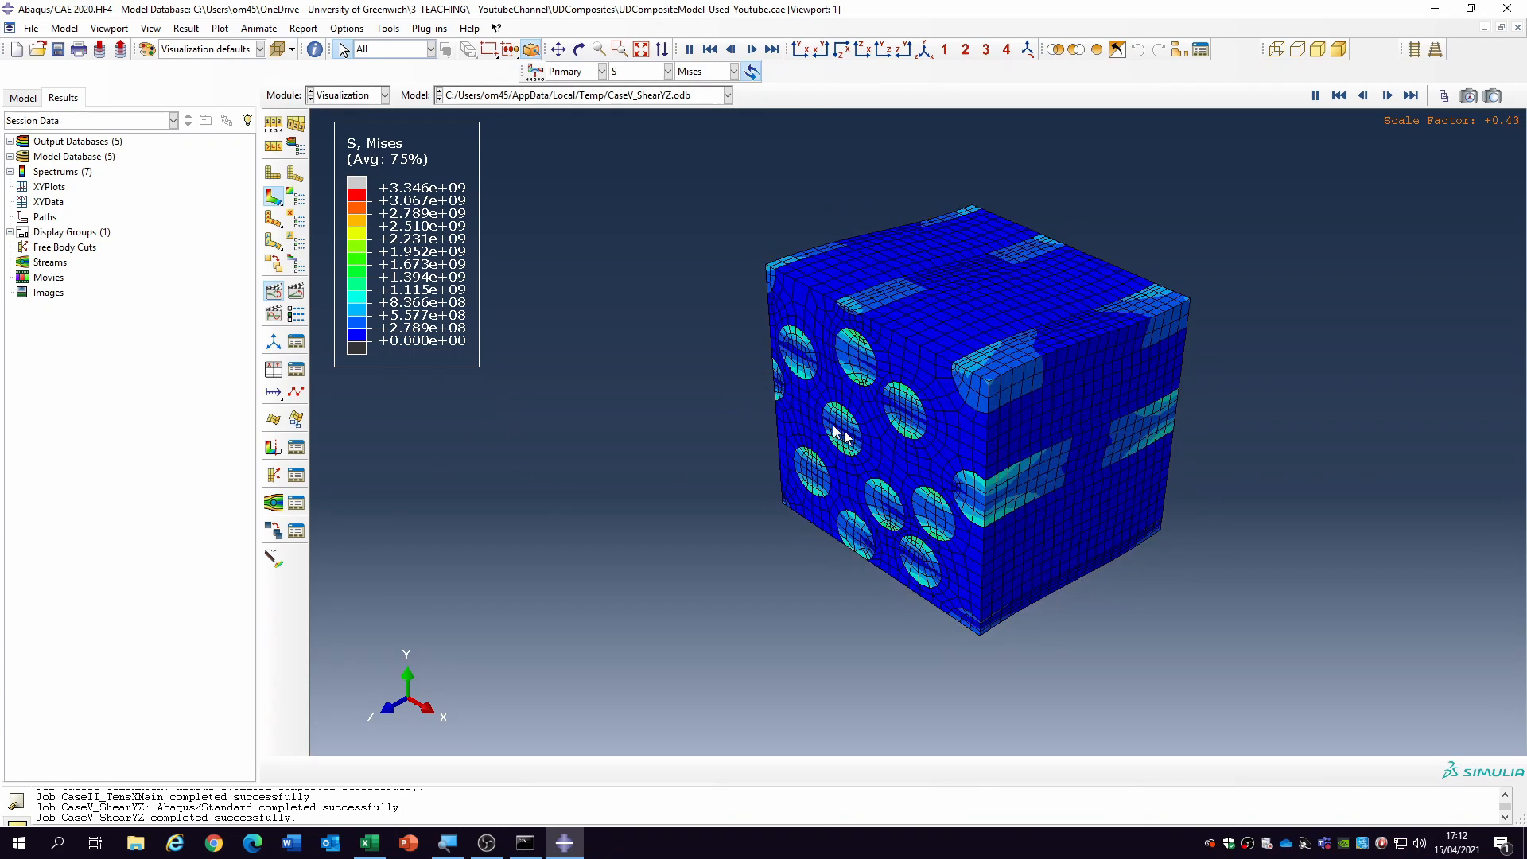
pyautogui.click(579, 49)
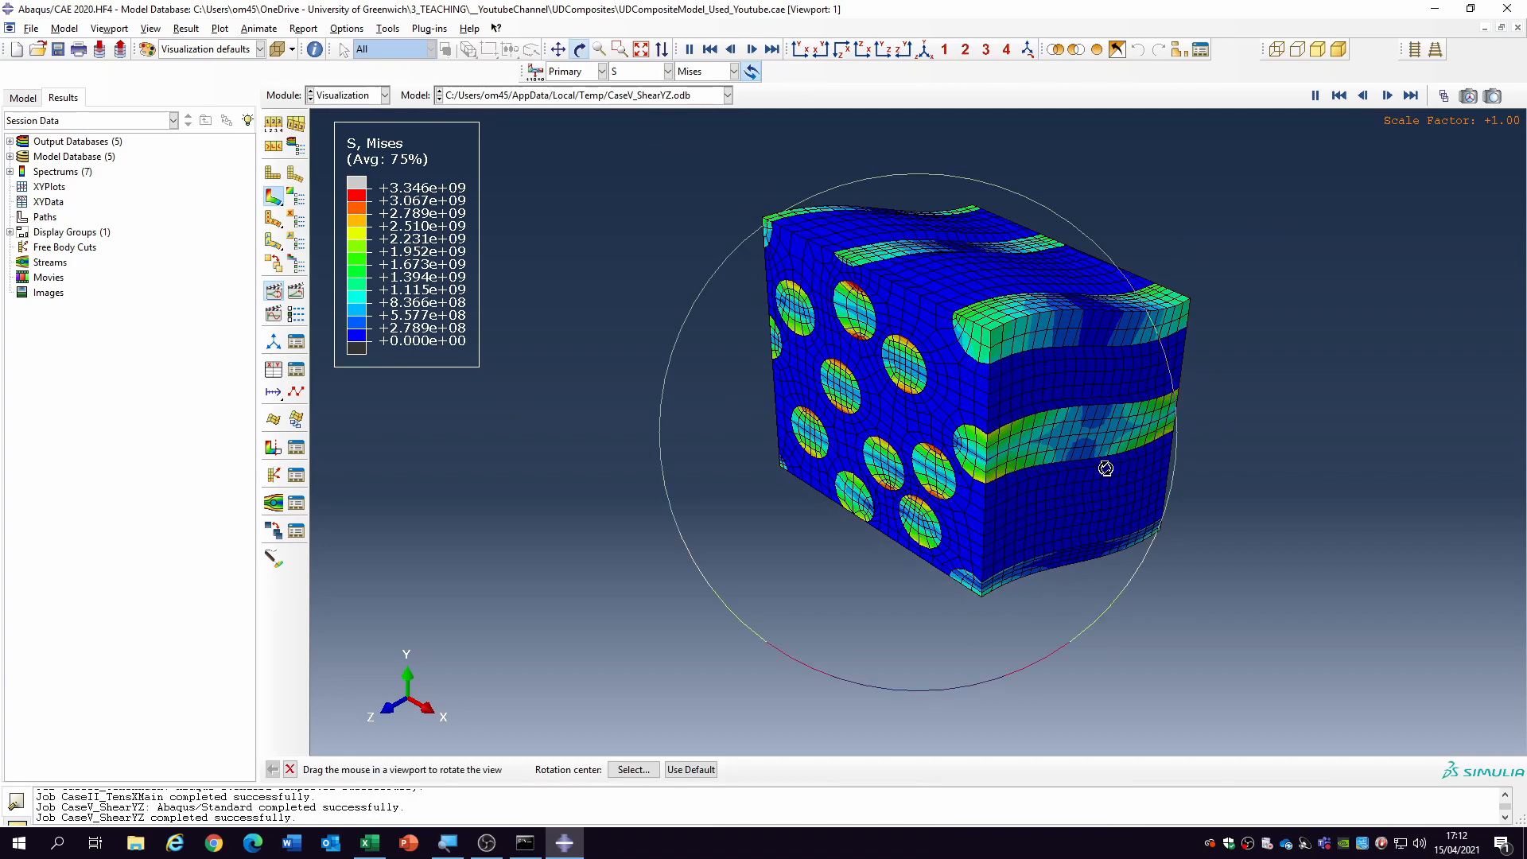
pyautogui.moveTo(962, 421); pyautogui.dragTo(855, 464)
pyautogui.click(1411, 97)
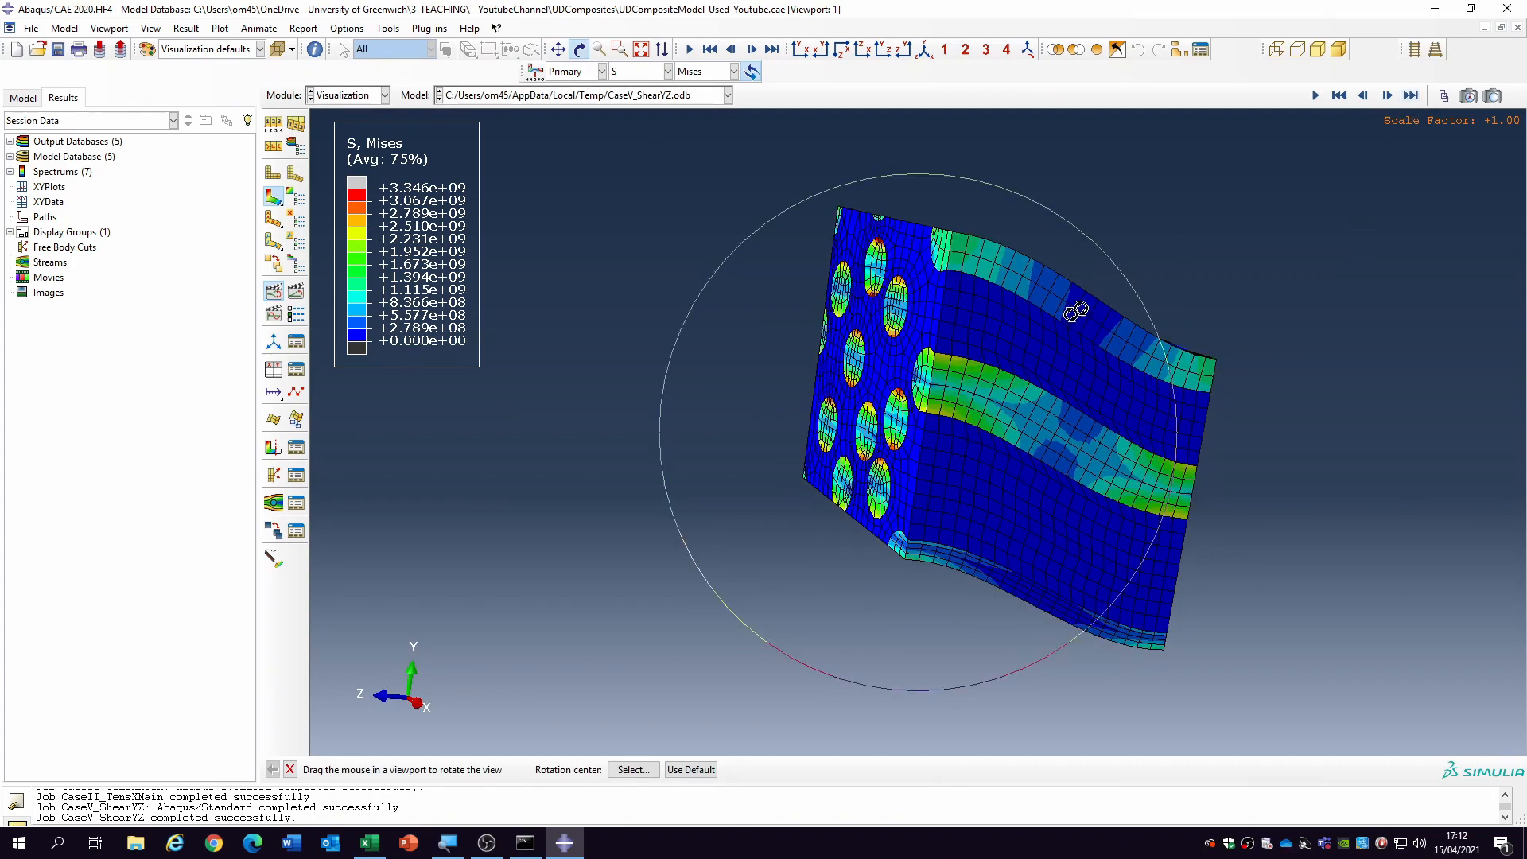
pyautogui.moveTo(942, 421); pyautogui.dragTo(908, 256)
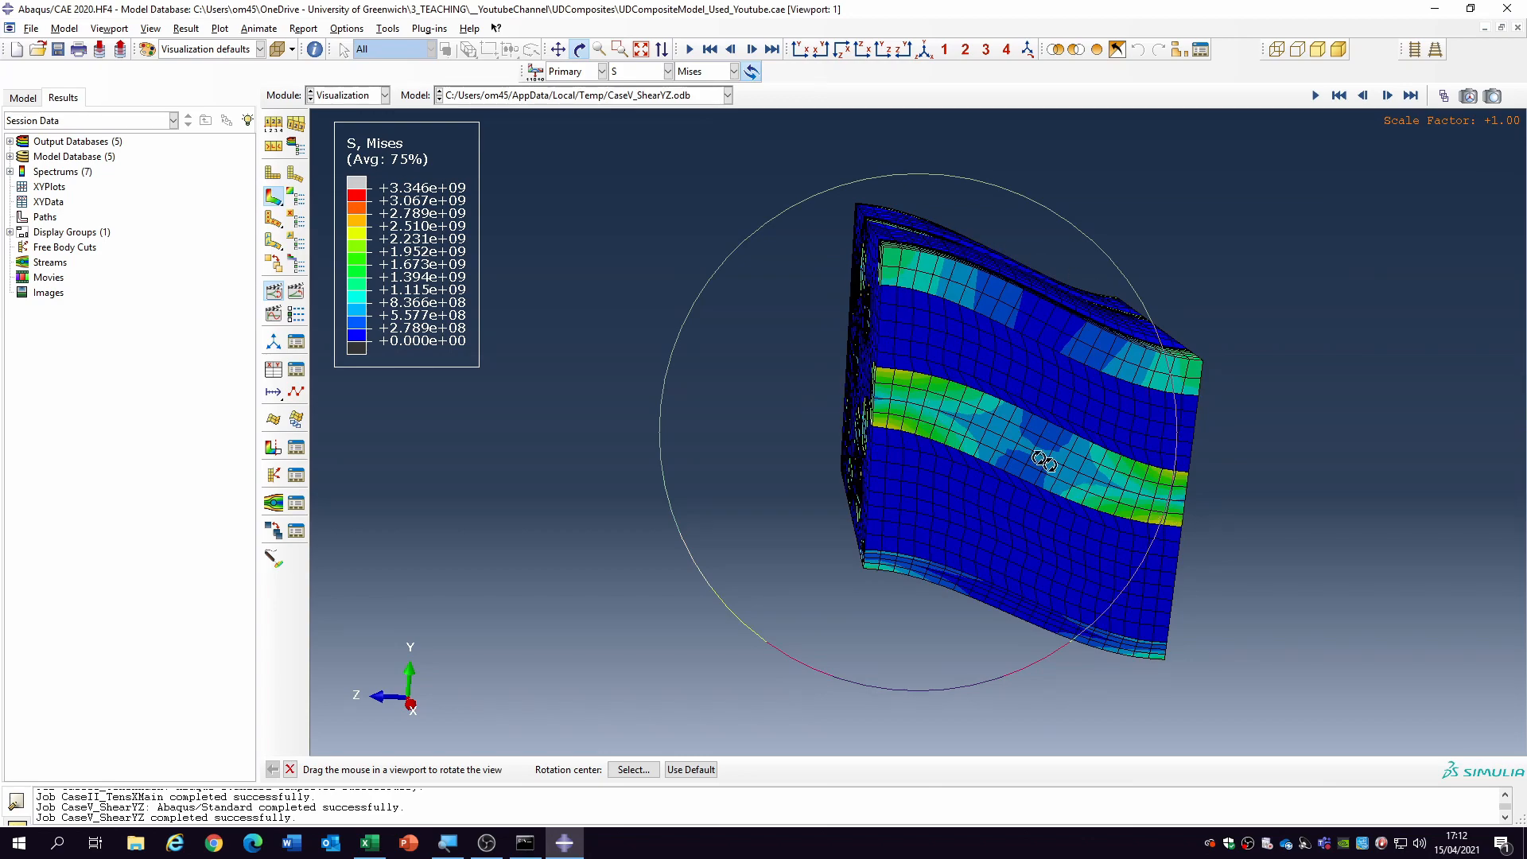
pyautogui.moveTo(885, 363)
pyautogui.mouseDown()
pyautogui.moveTo(888, 294)
pyautogui.moveTo(834, 334)
pyautogui.moveTo(1073, 624)
pyautogui.moveTo(910, 442)
pyautogui.moveTo(908, 345)
pyautogui.mouseUp()
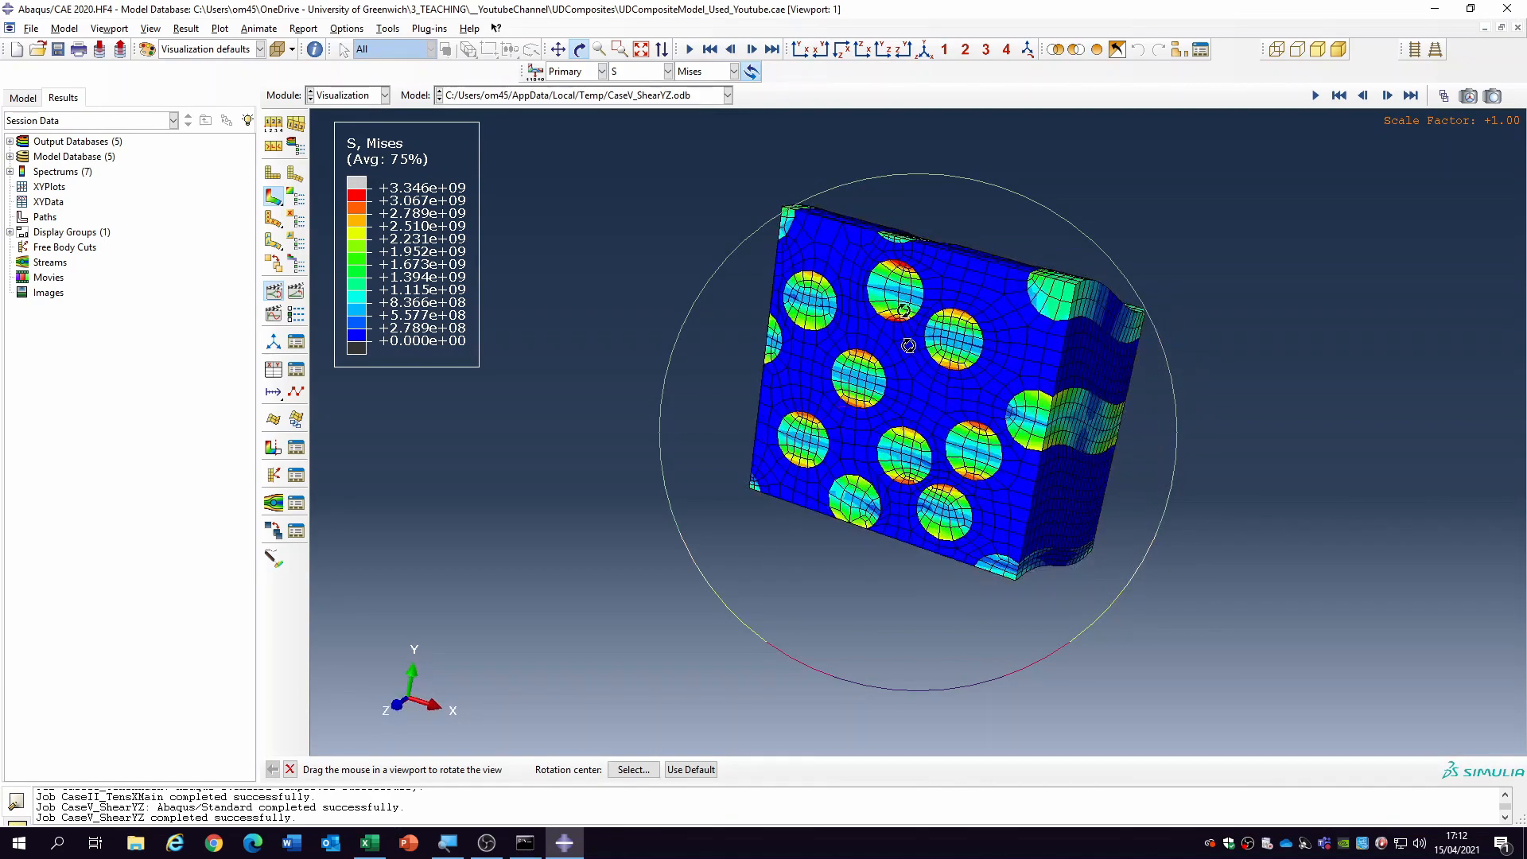
pyautogui.moveTo(930, 450); pyautogui.dragTo(1117, 531)
pyautogui.moveTo(1059, 470); pyautogui.dragTo(1021, 447)
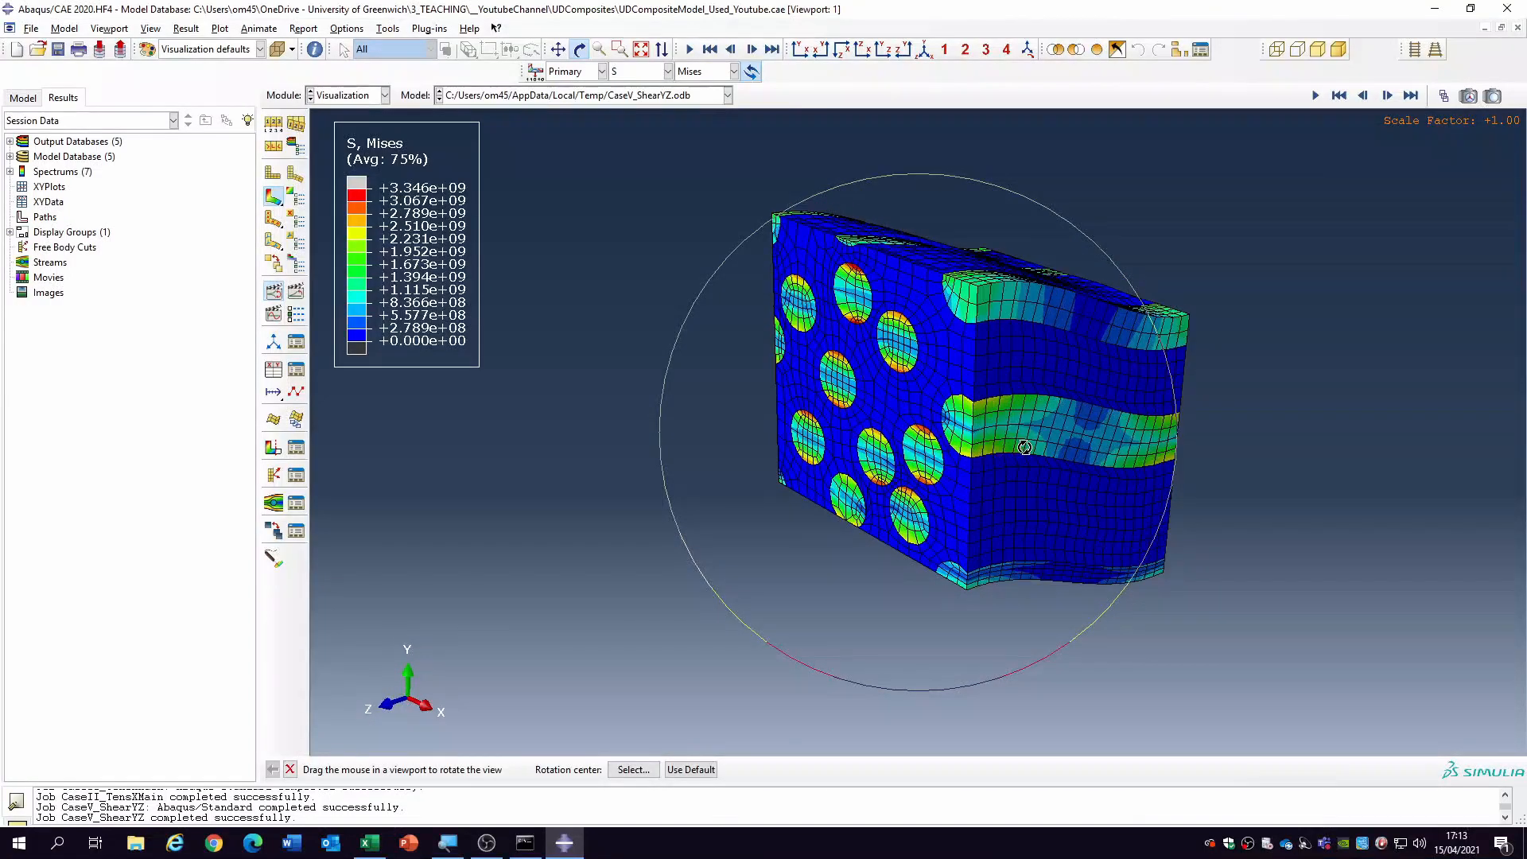
# - Create four additional viewports and tile all five vertically
pyautogui.click(112, 30)
pyautogui.click(113, 39)
pyautogui.click(111, 29)
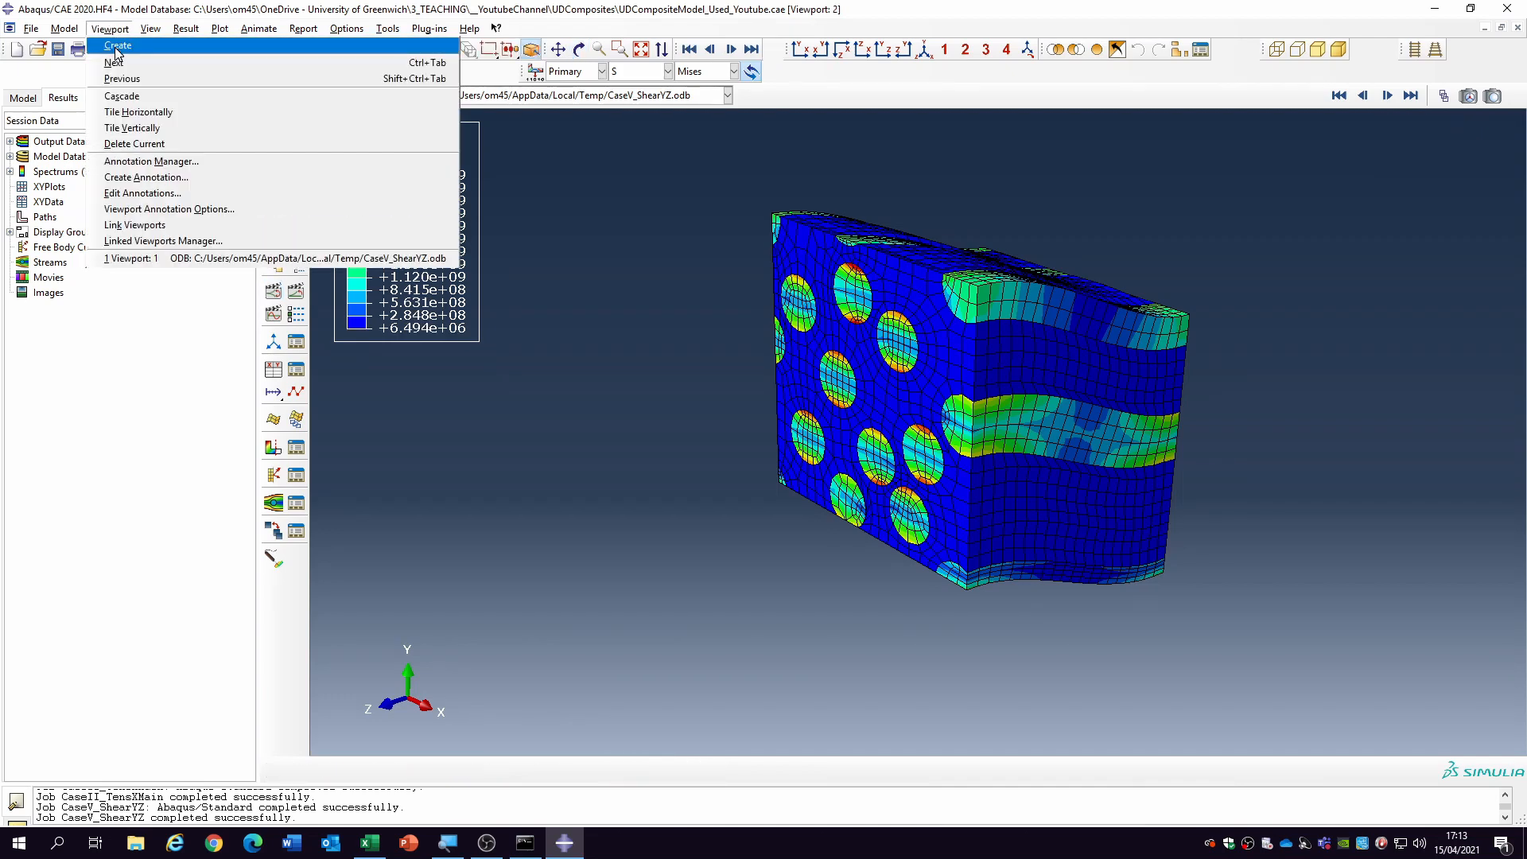
pyautogui.click(115, 32)
pyautogui.click(111, 29)
pyautogui.click(119, 49)
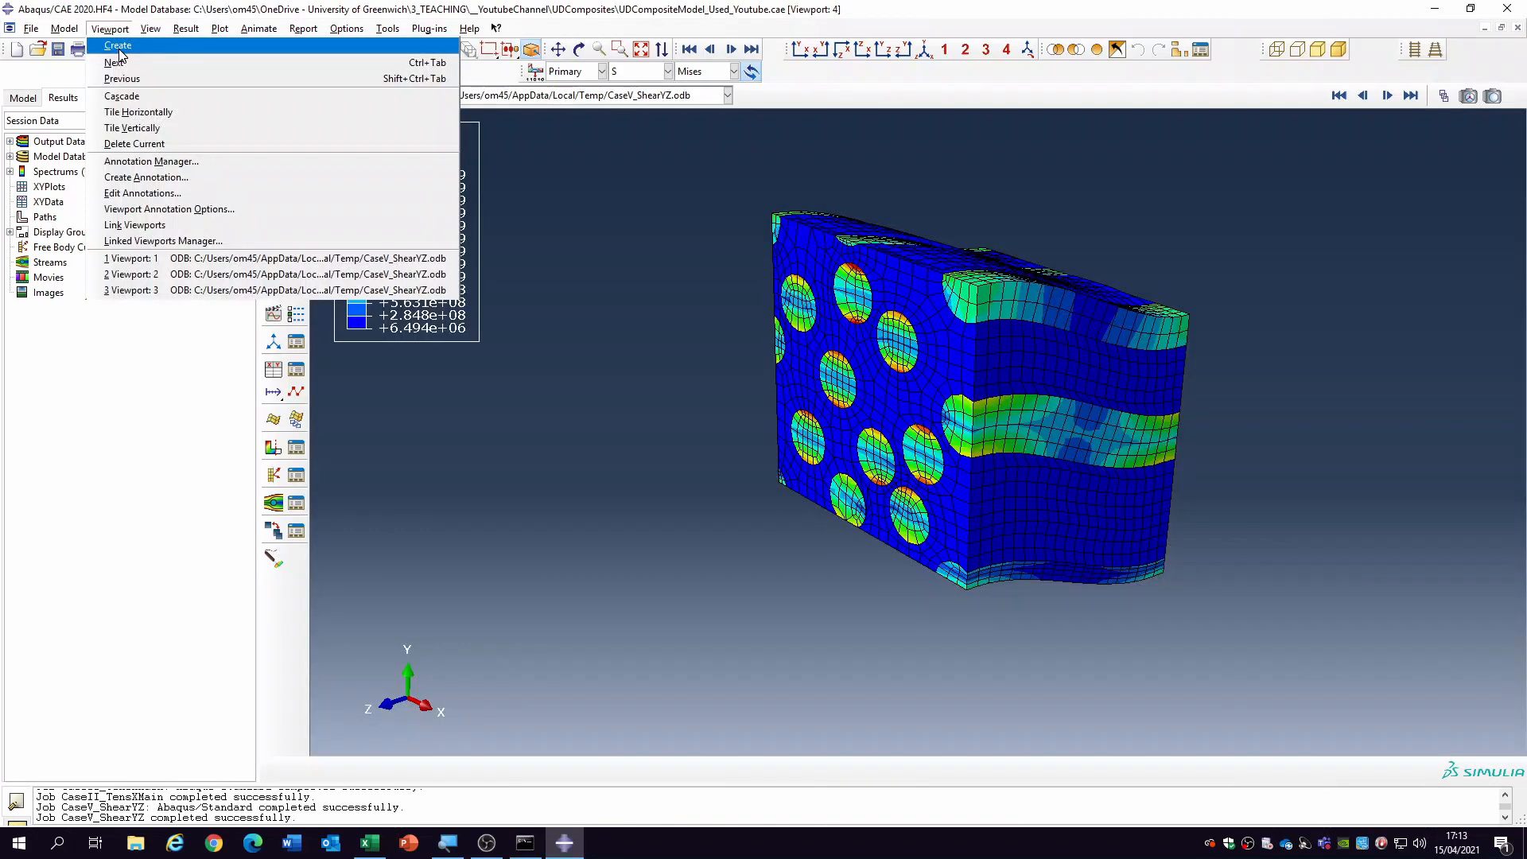
pyautogui.click(121, 51)
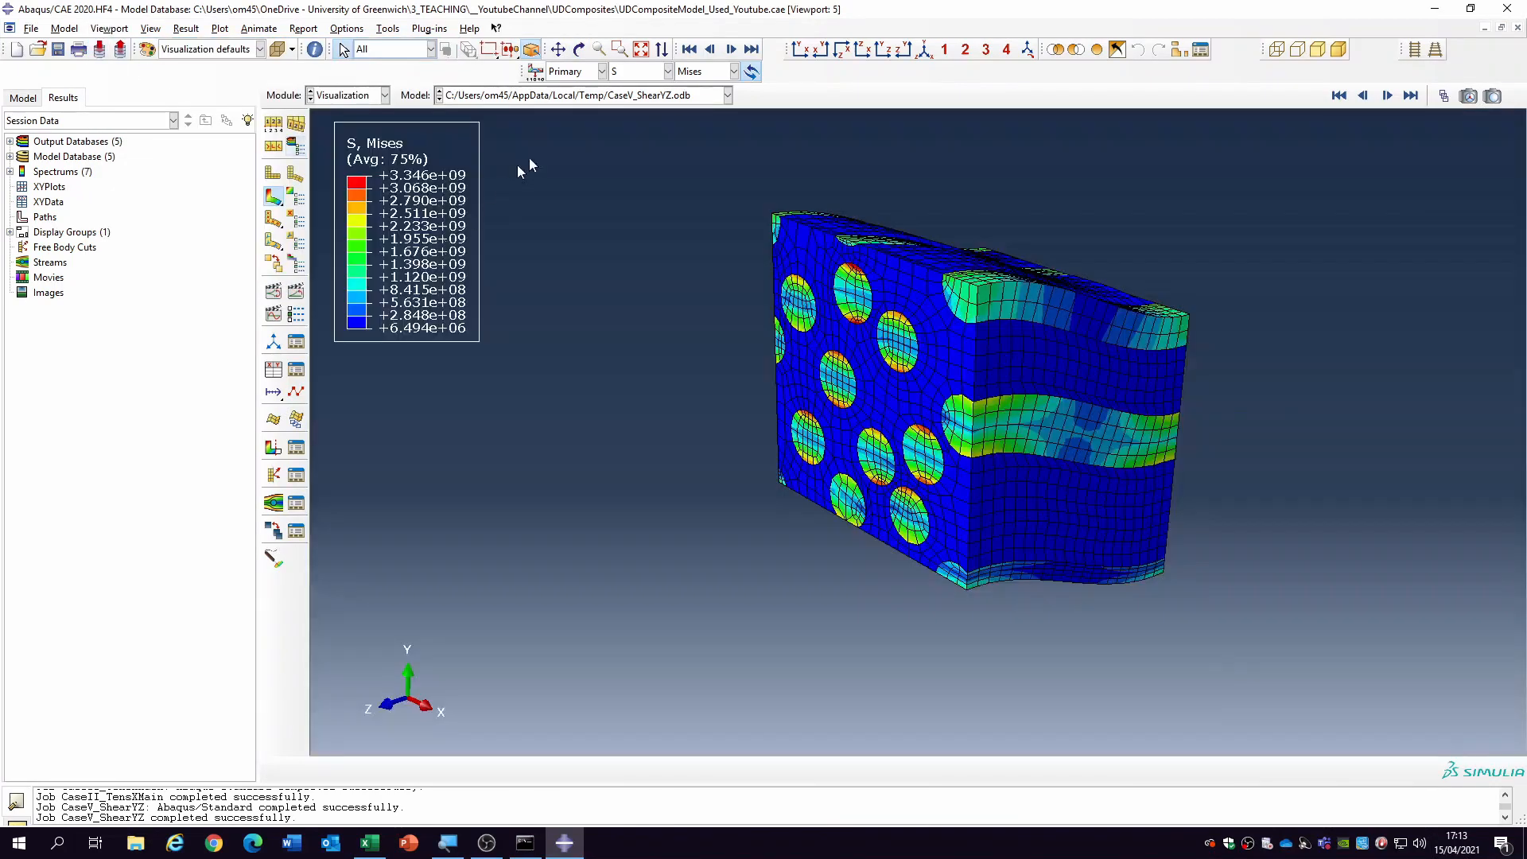
pyautogui.click(112, 27)
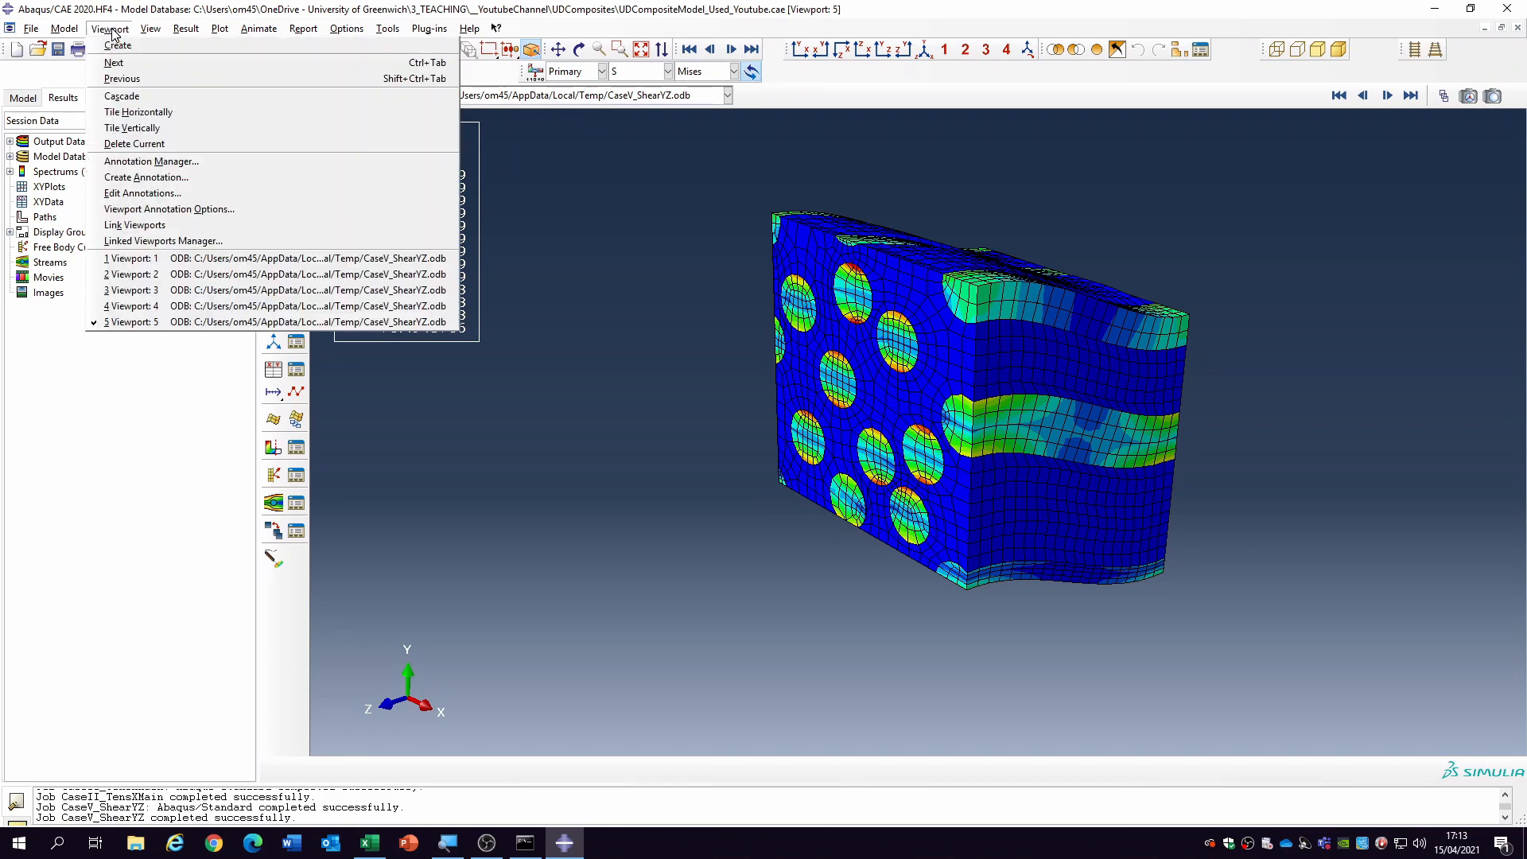
pyautogui.click(159, 96)
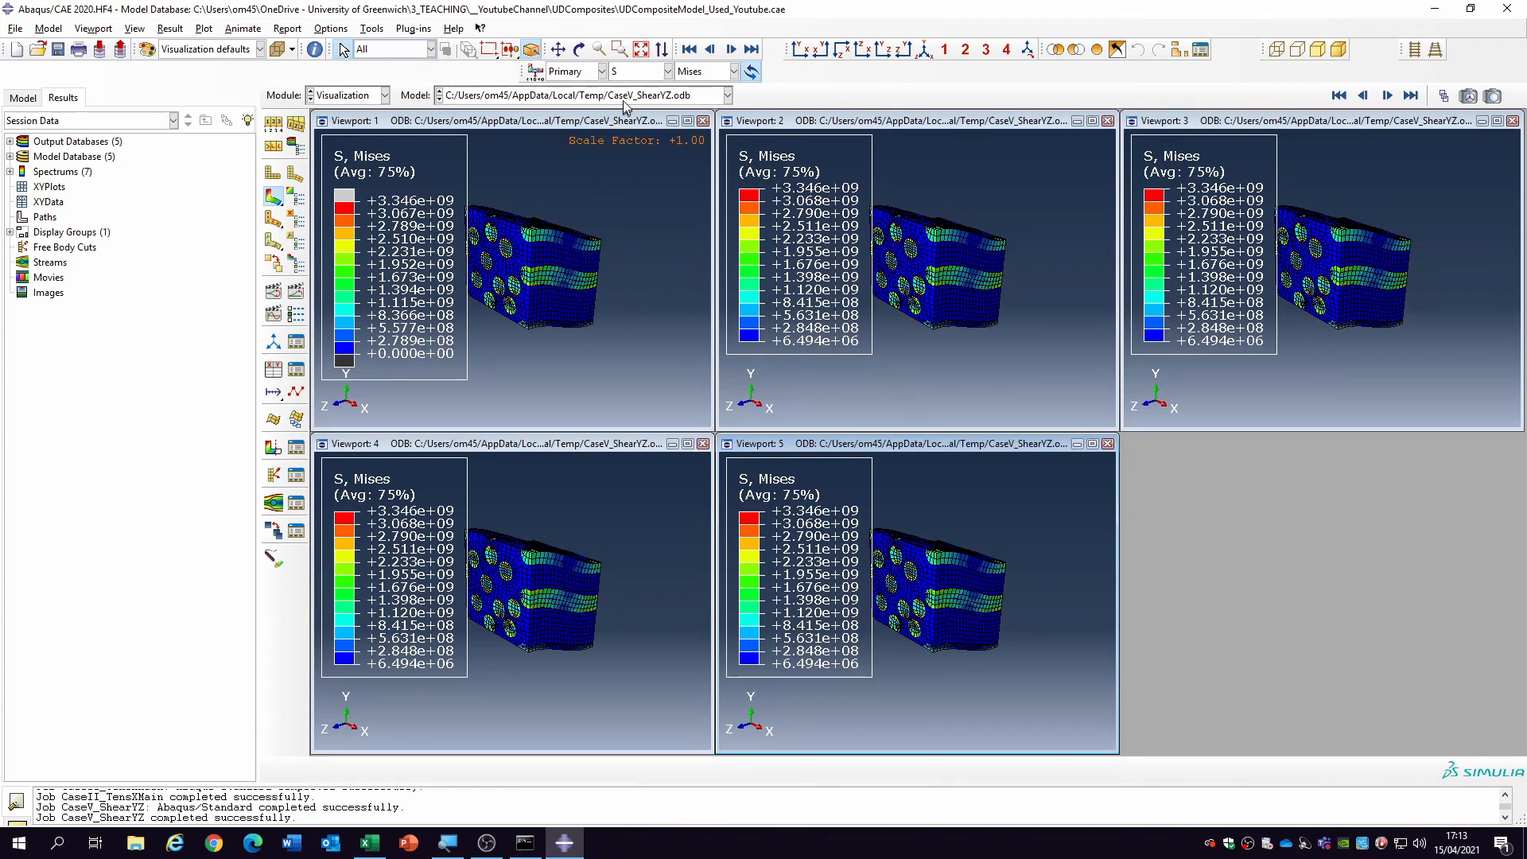
# - Add a sixth viewport and tile all the viewports horizontally
pyautogui.click(628, 96)
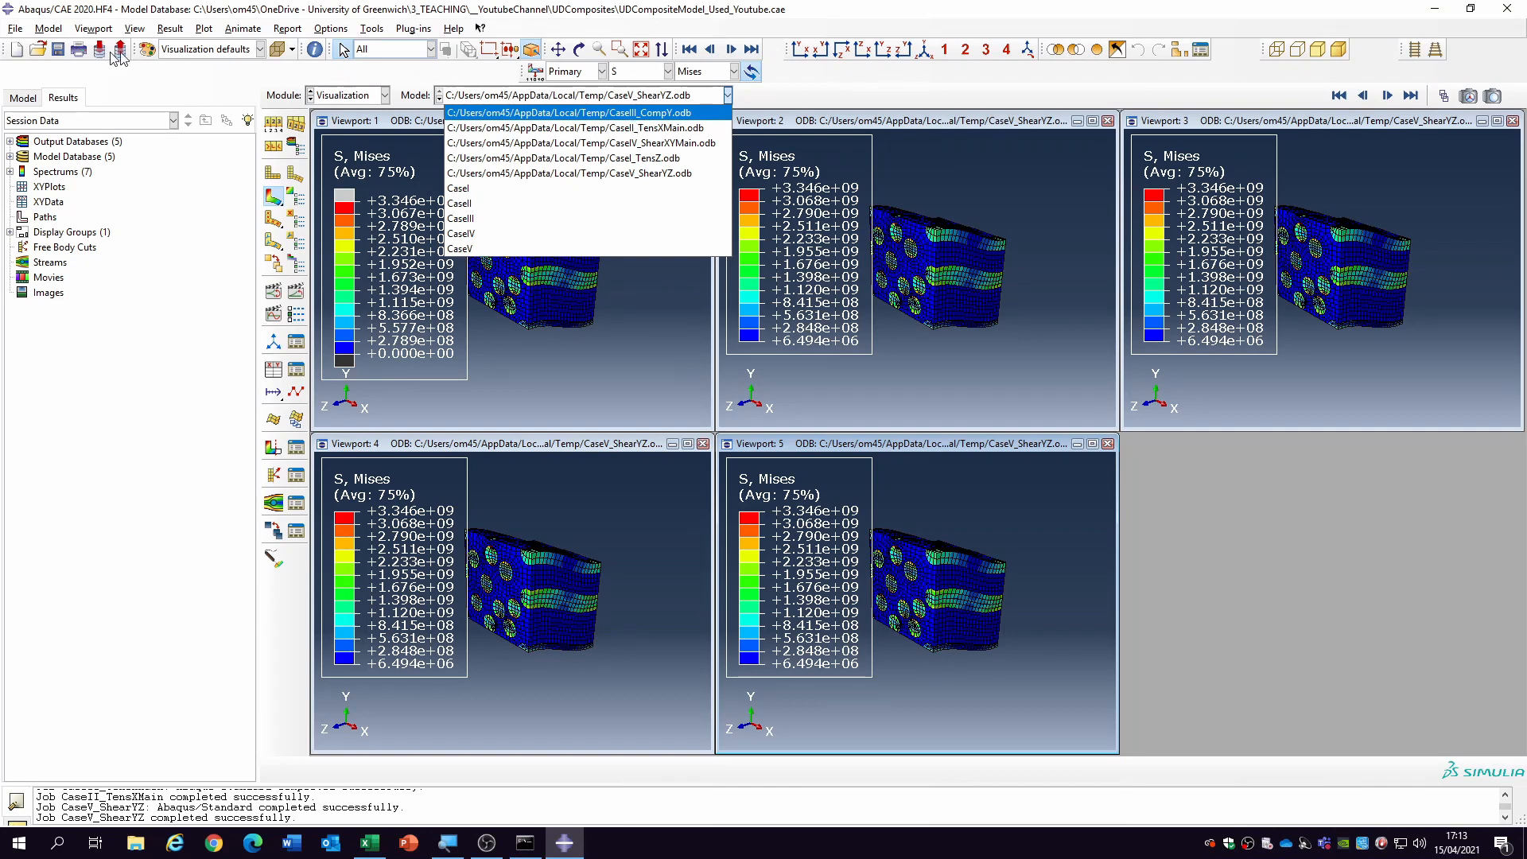
pyautogui.click(144, 29)
pyautogui.click(94, 29)
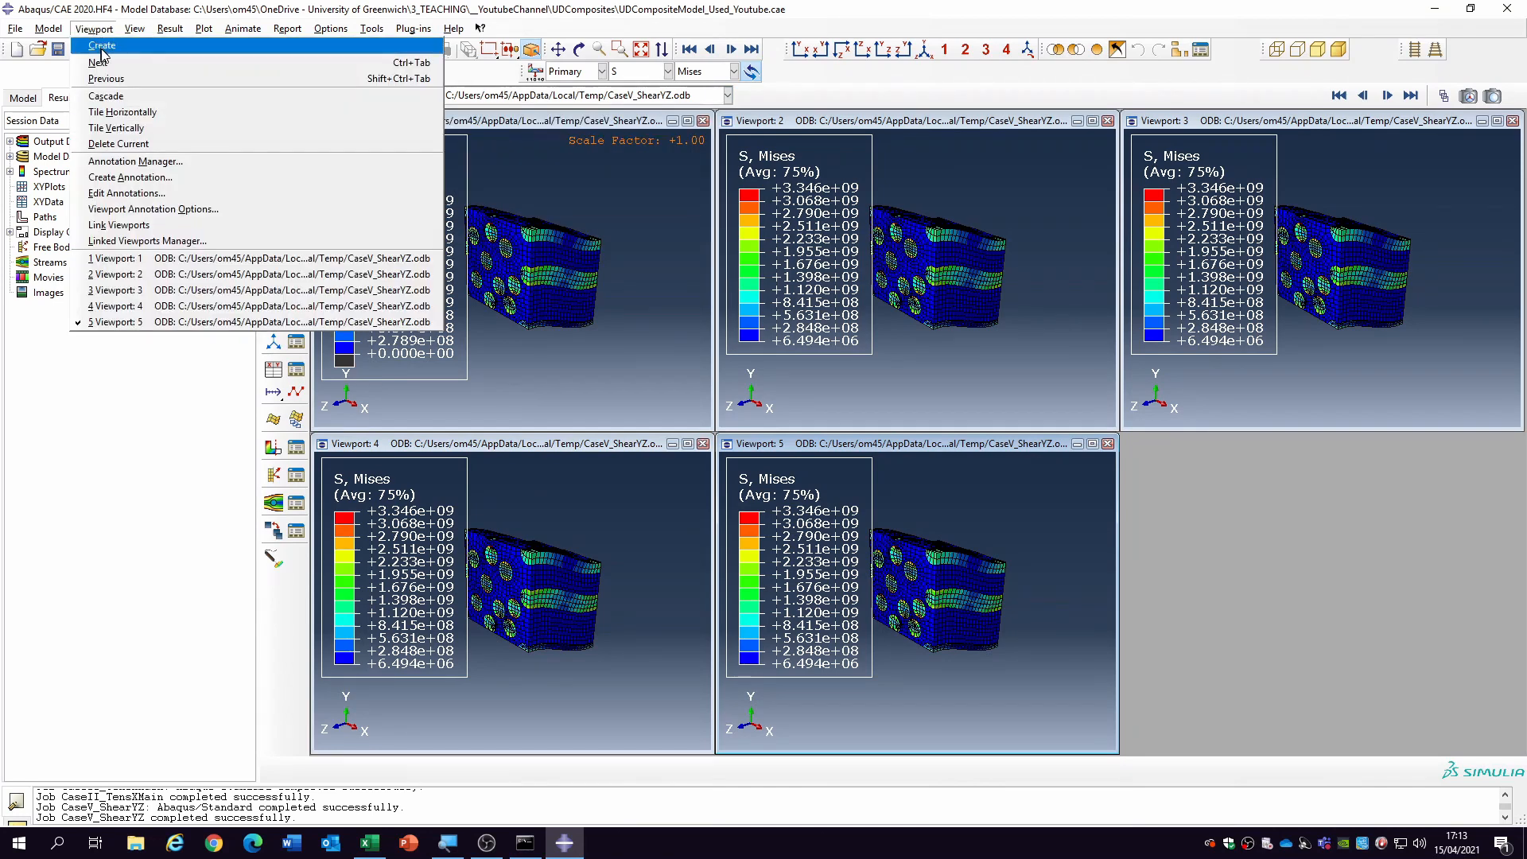
pyautogui.click(104, 47)
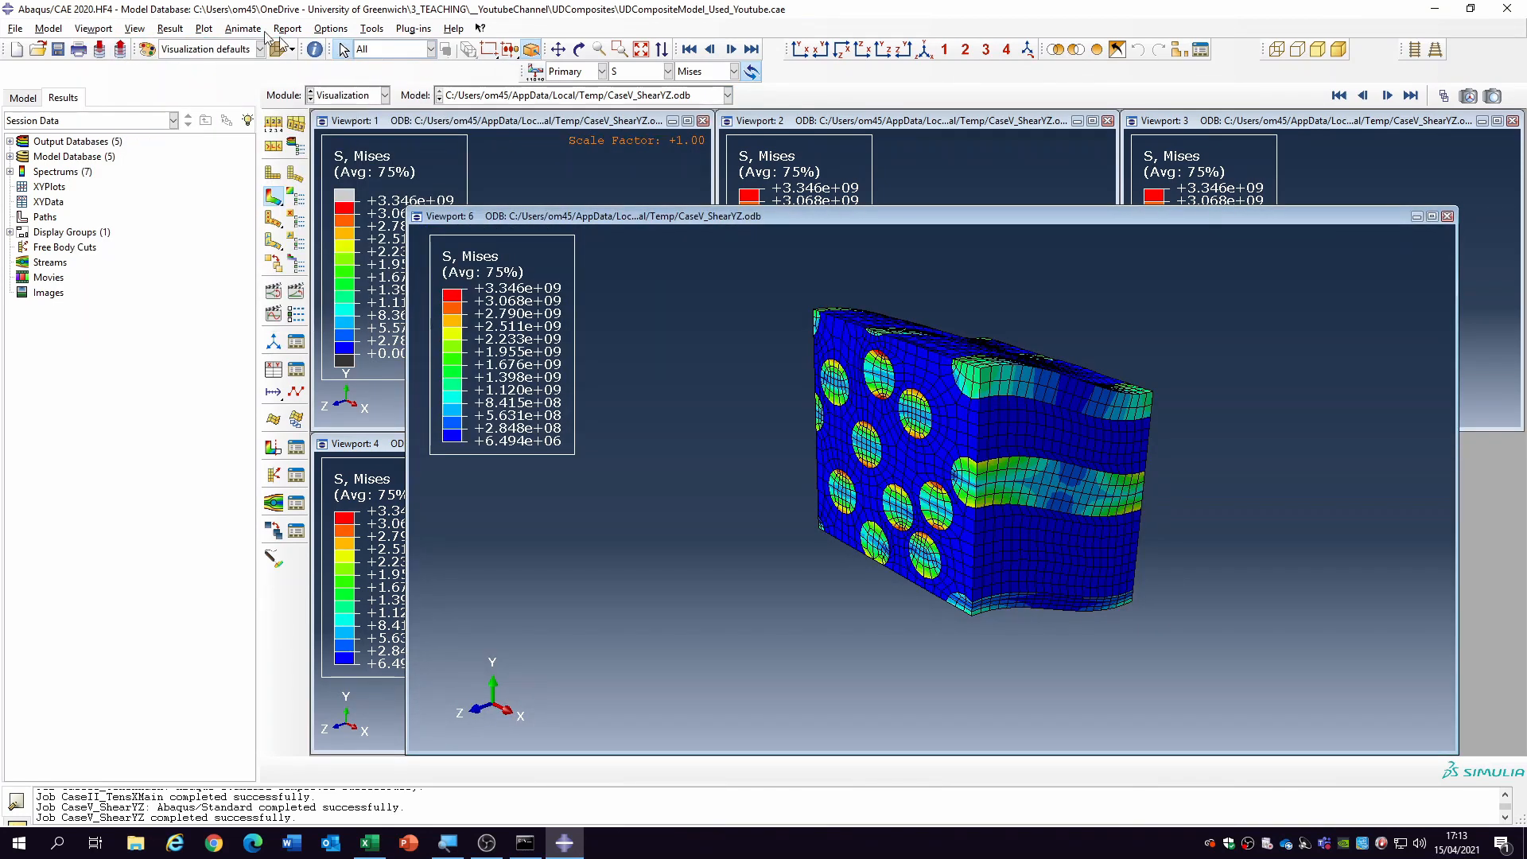
pyautogui.click(94, 30)
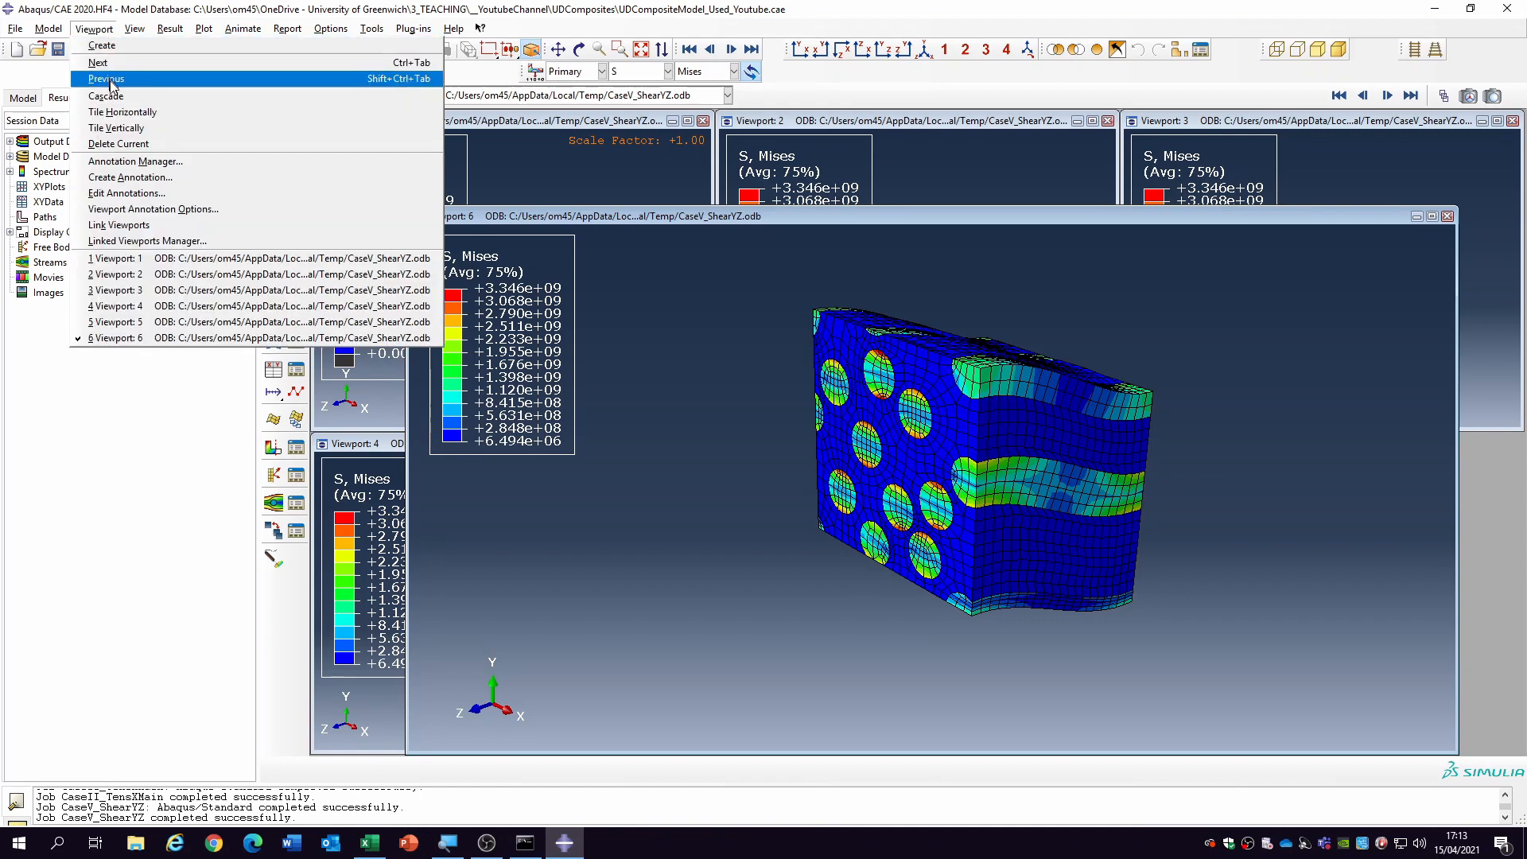
pyautogui.click(121, 112)
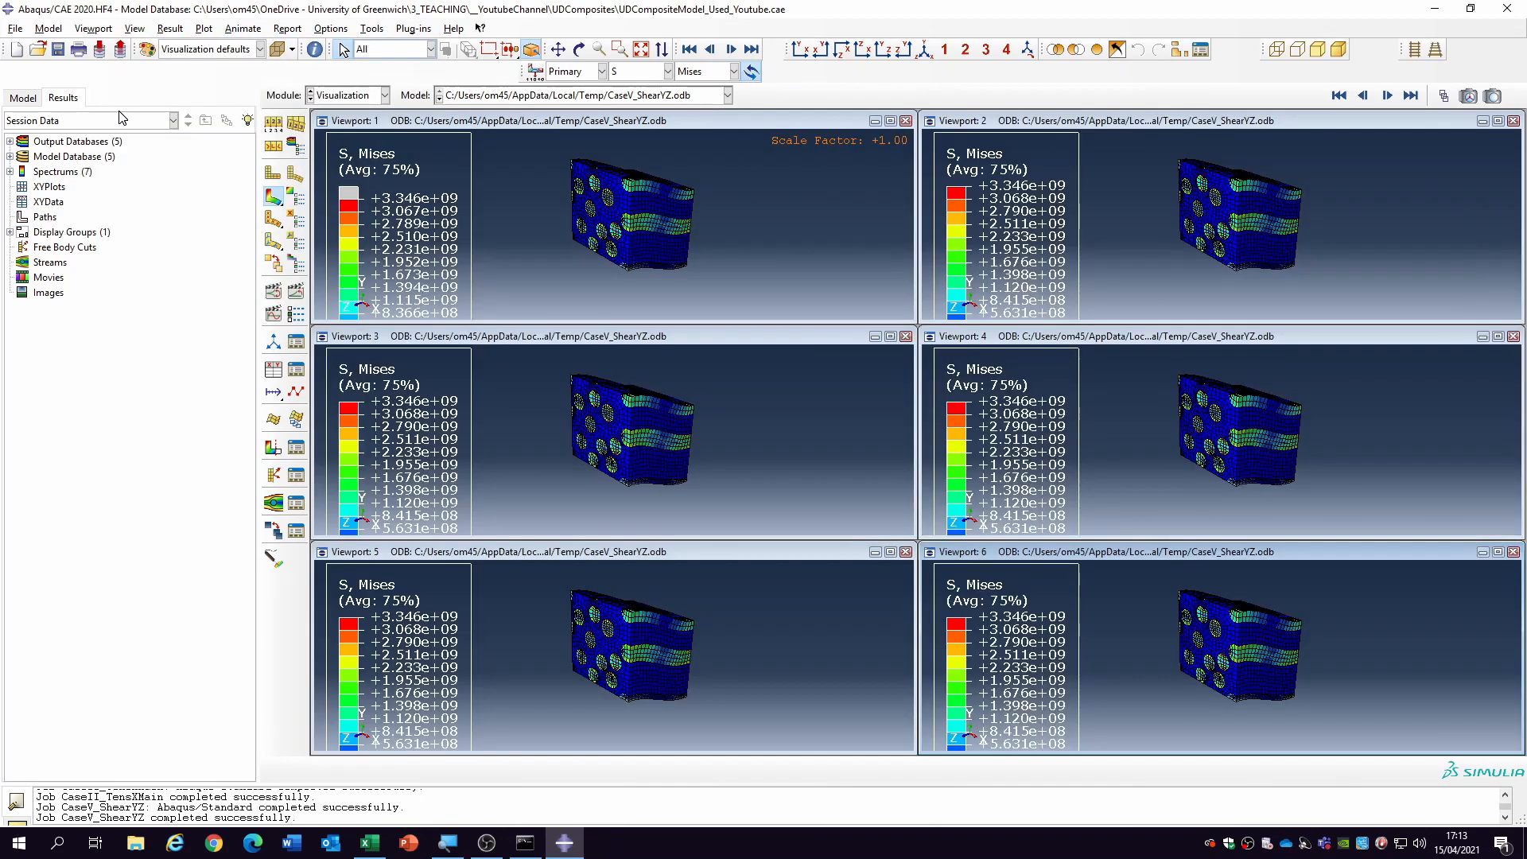
# - Display the CaseI_TensZ.odb results in Viewport 1 and the CaseII_TensXMain.odb results in Viewport 2
pyautogui.click(691, 96)
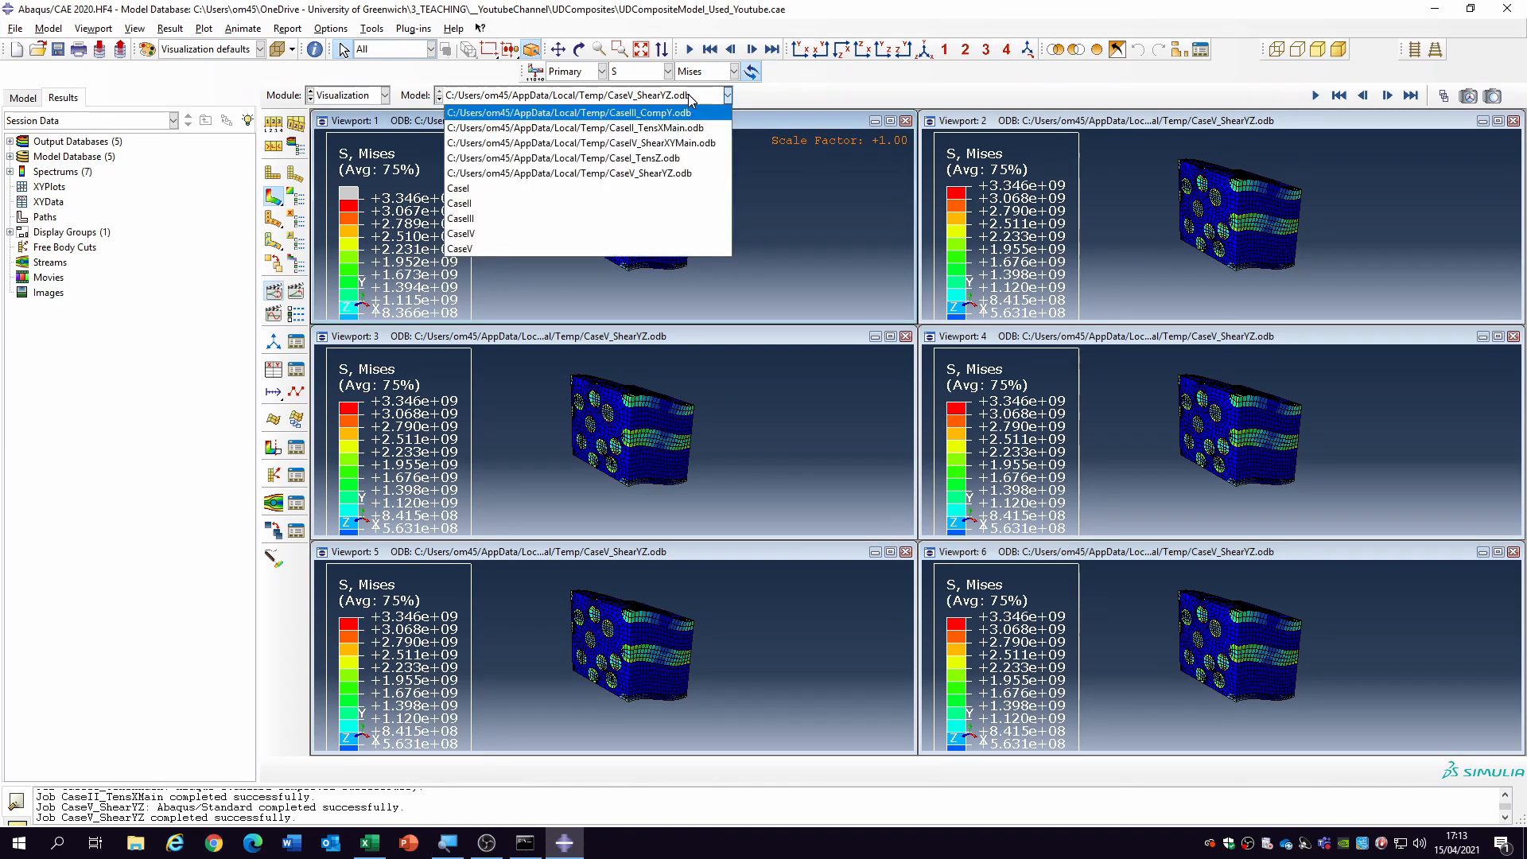
pyautogui.click(636, 157)
pyautogui.click(722, 340)
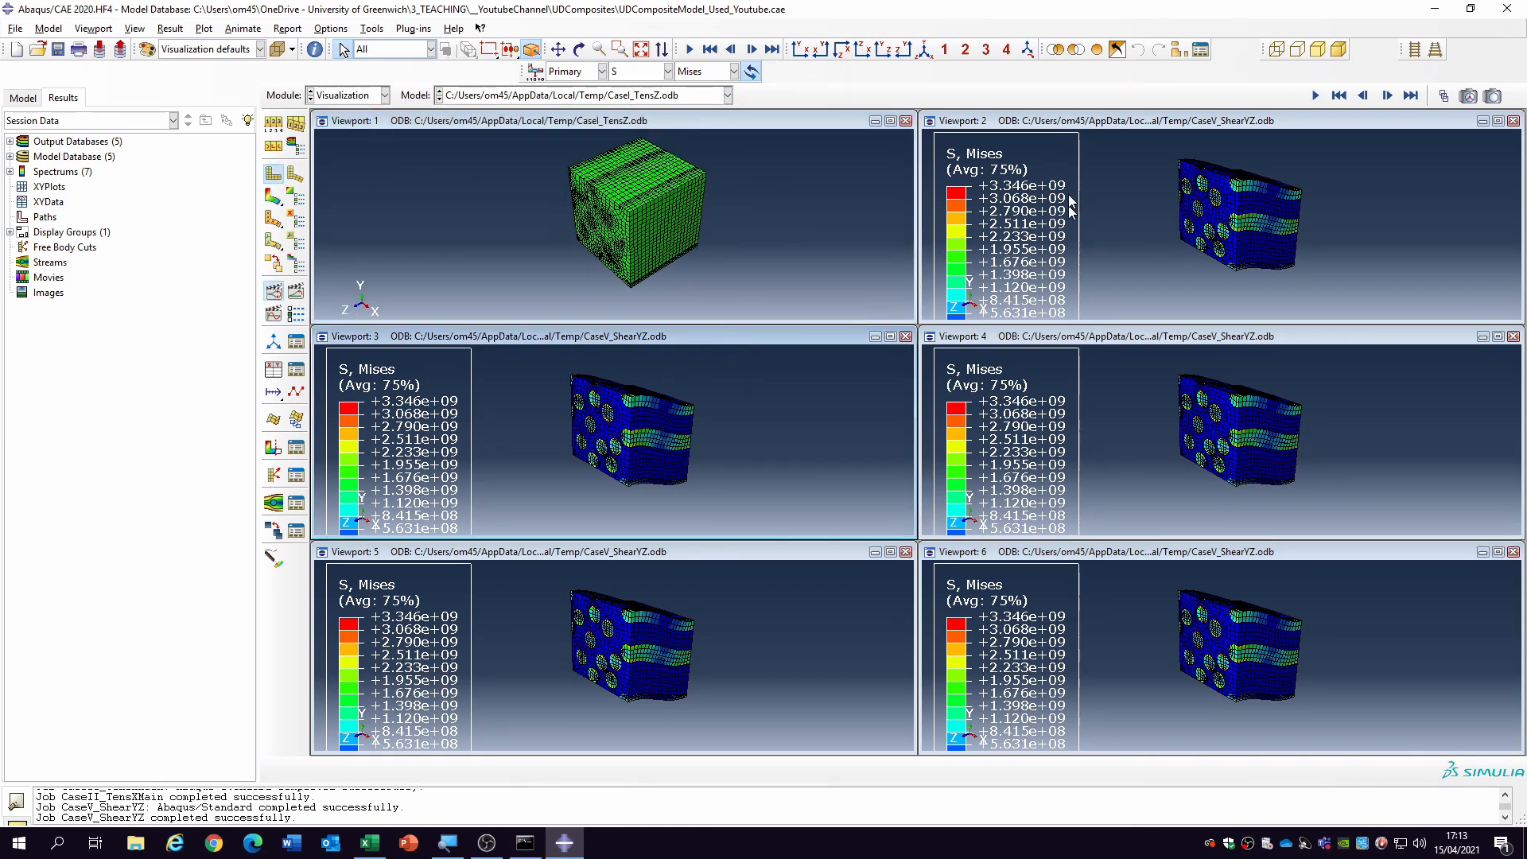
pyautogui.click(1078, 122)
pyautogui.click(682, 98)
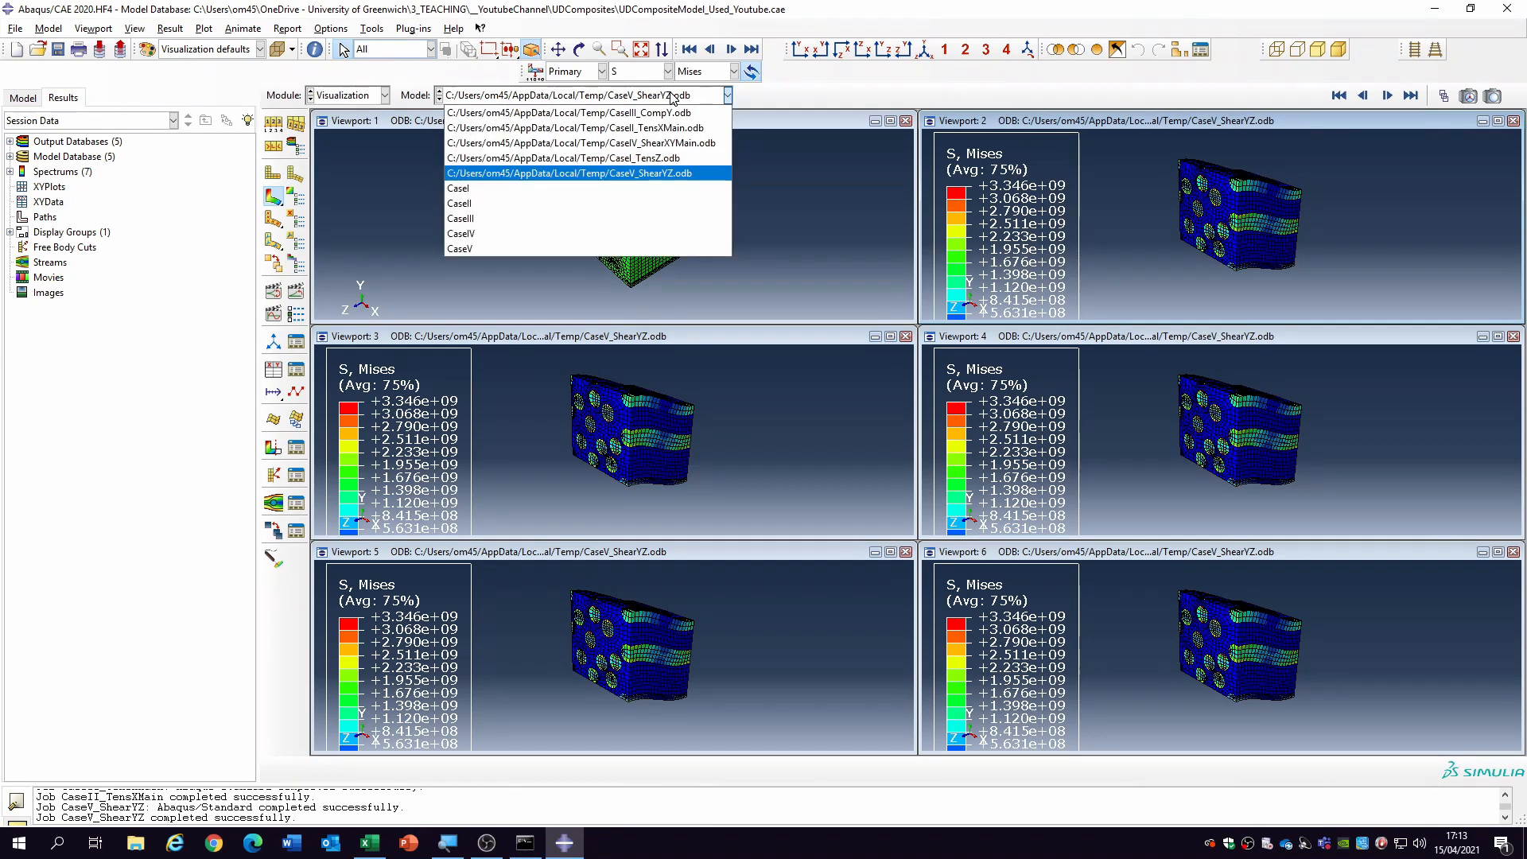
pyautogui.click(654, 114)
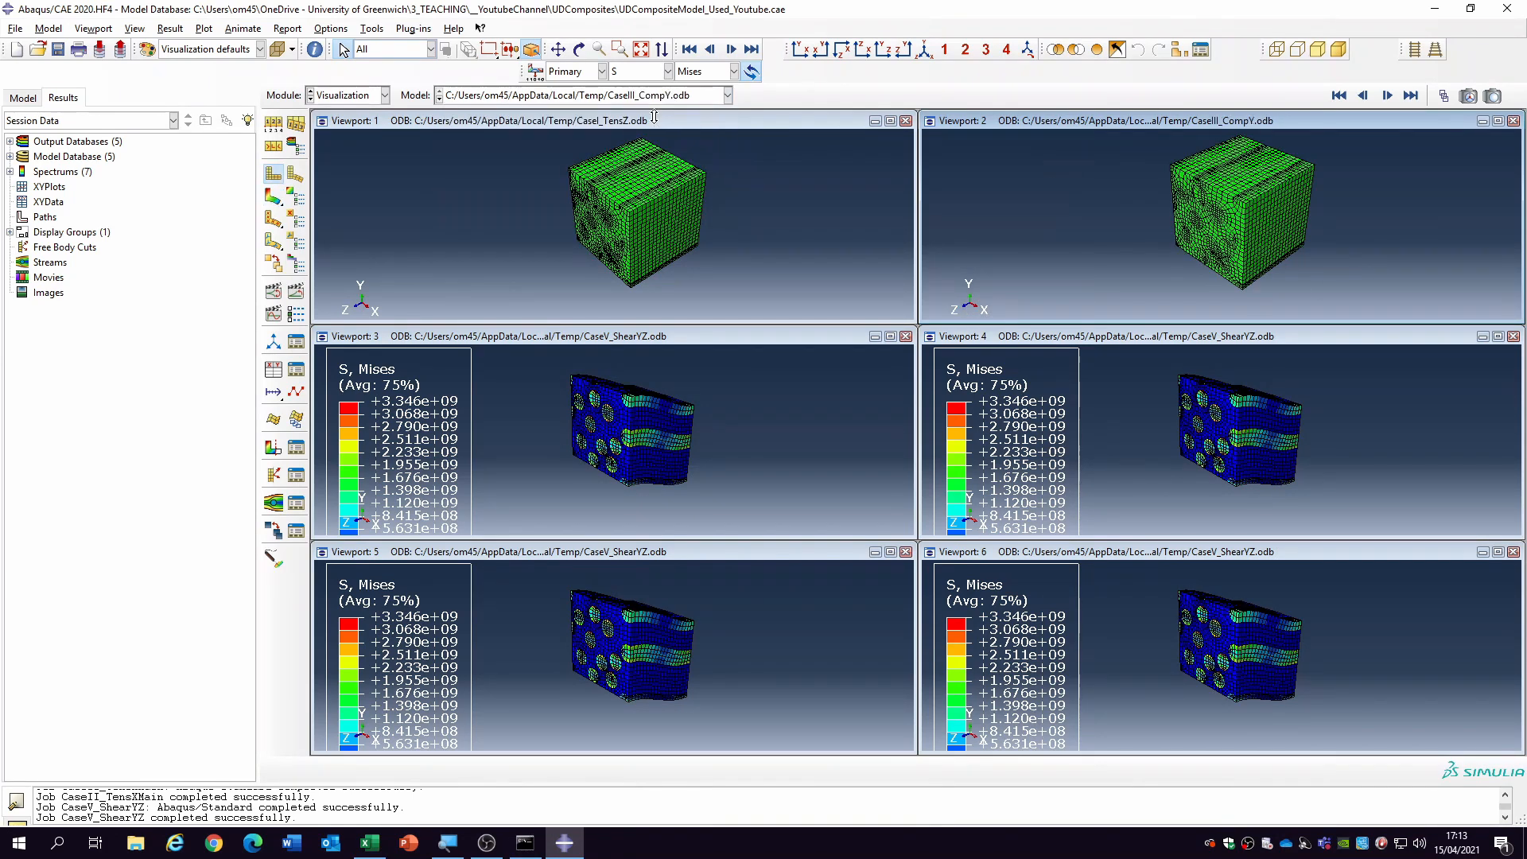
pyautogui.click(670, 97)
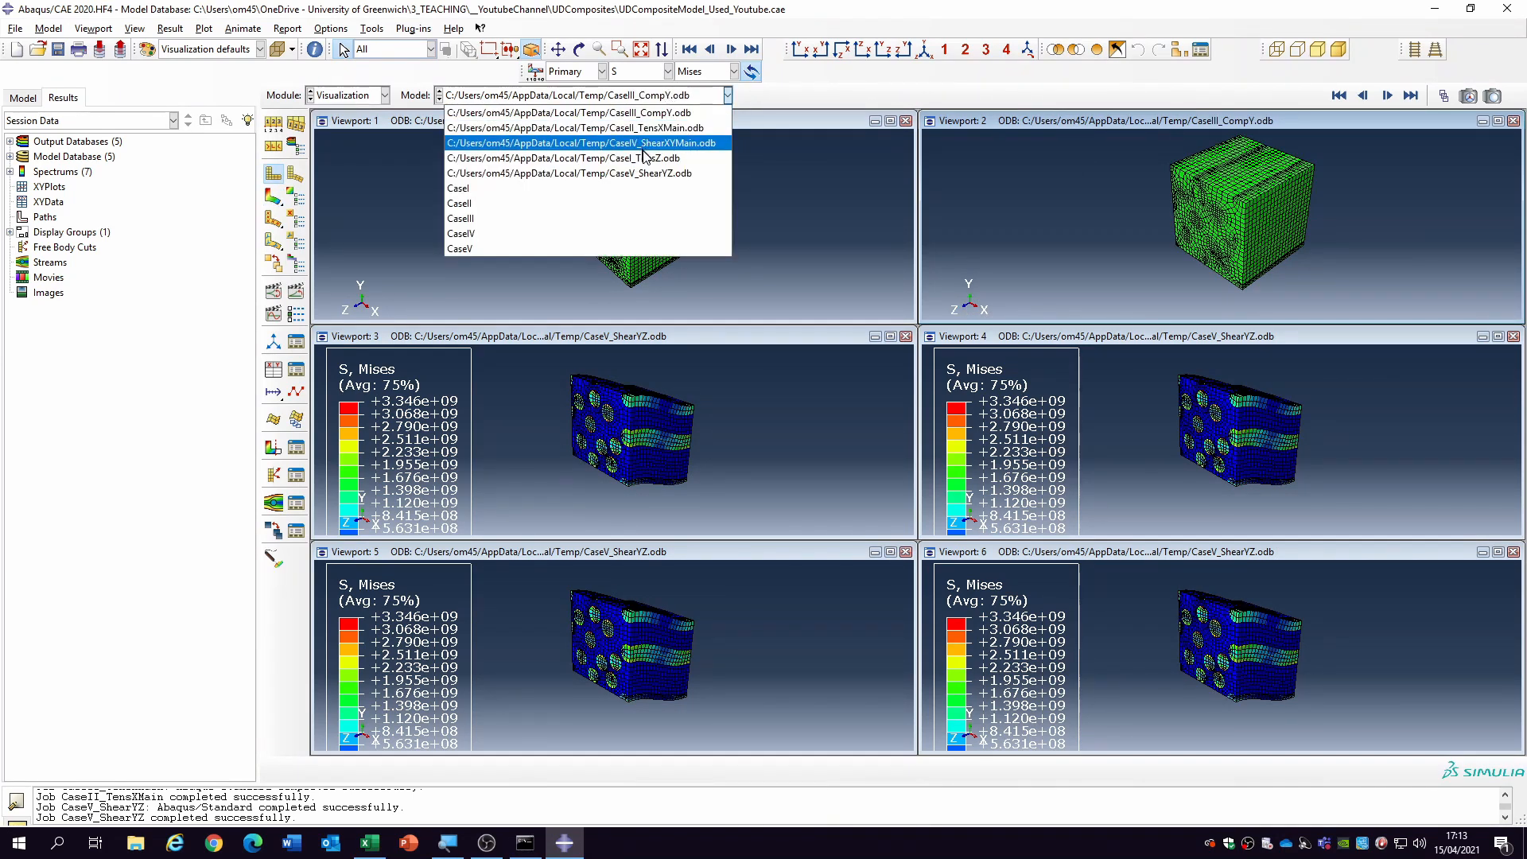
pyautogui.click(647, 128)
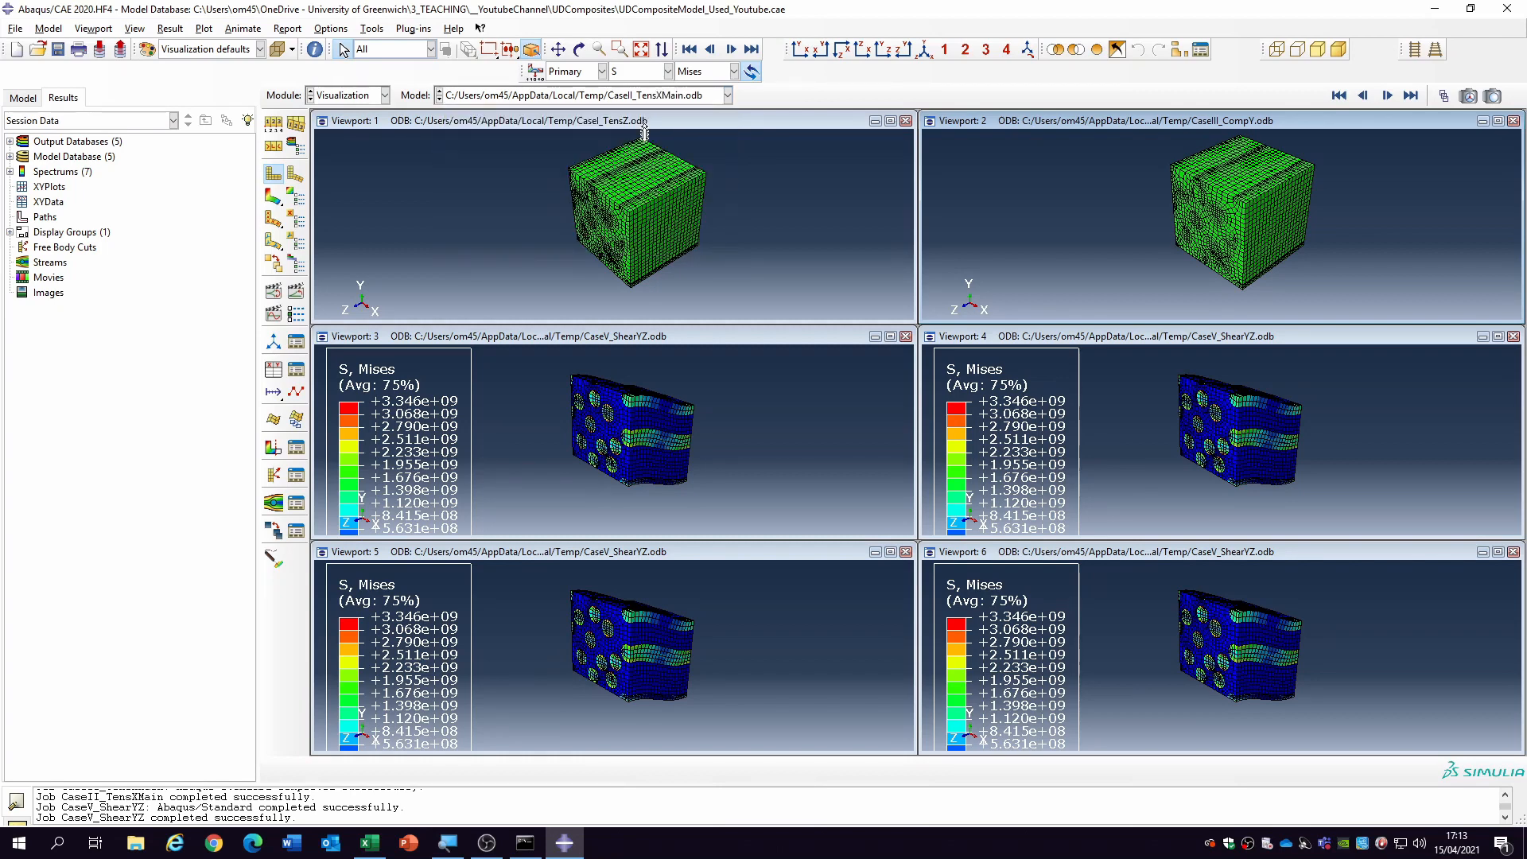
# - Display the CaseIII_CompY.odb results in Viewport 3 and the CaseIV_ShearXYMain.odb results in Viewport 4
pyautogui.click(678, 337)
pyautogui.click(625, 95)
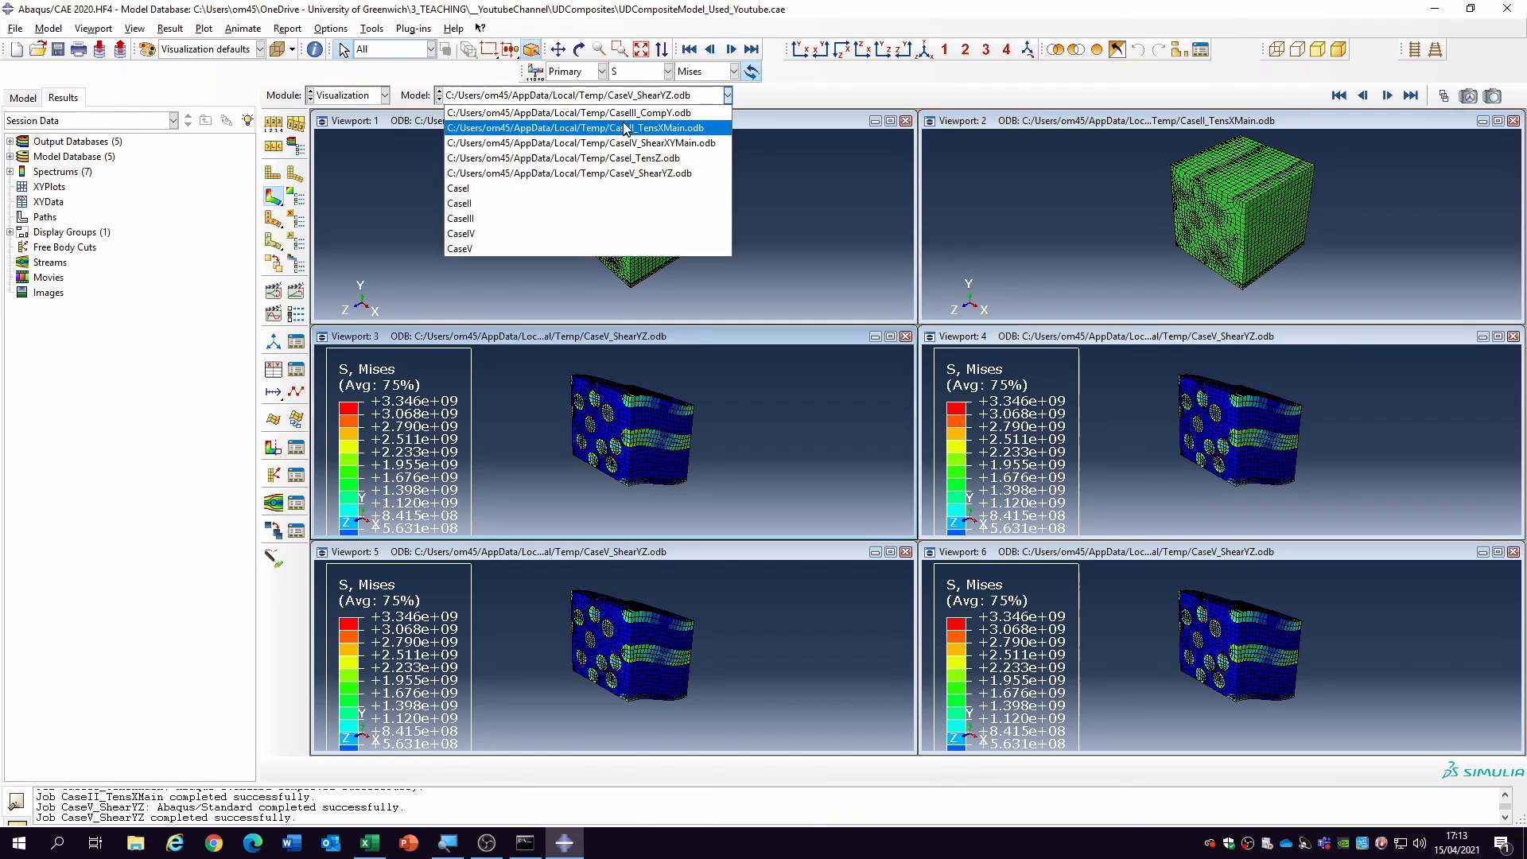
pyautogui.click(636, 113)
pyautogui.click(984, 339)
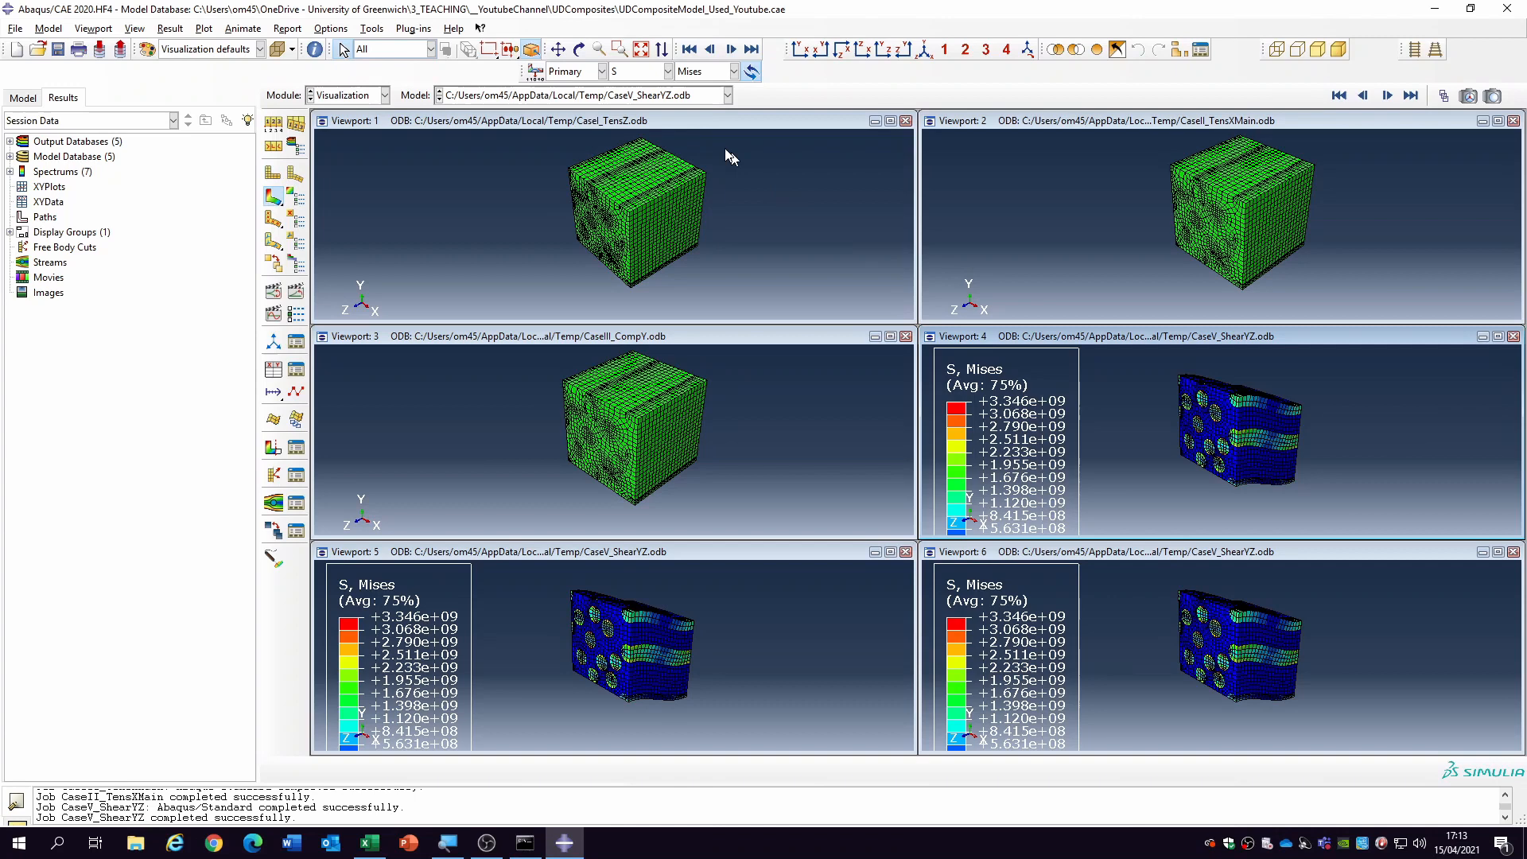
pyautogui.click(685, 95)
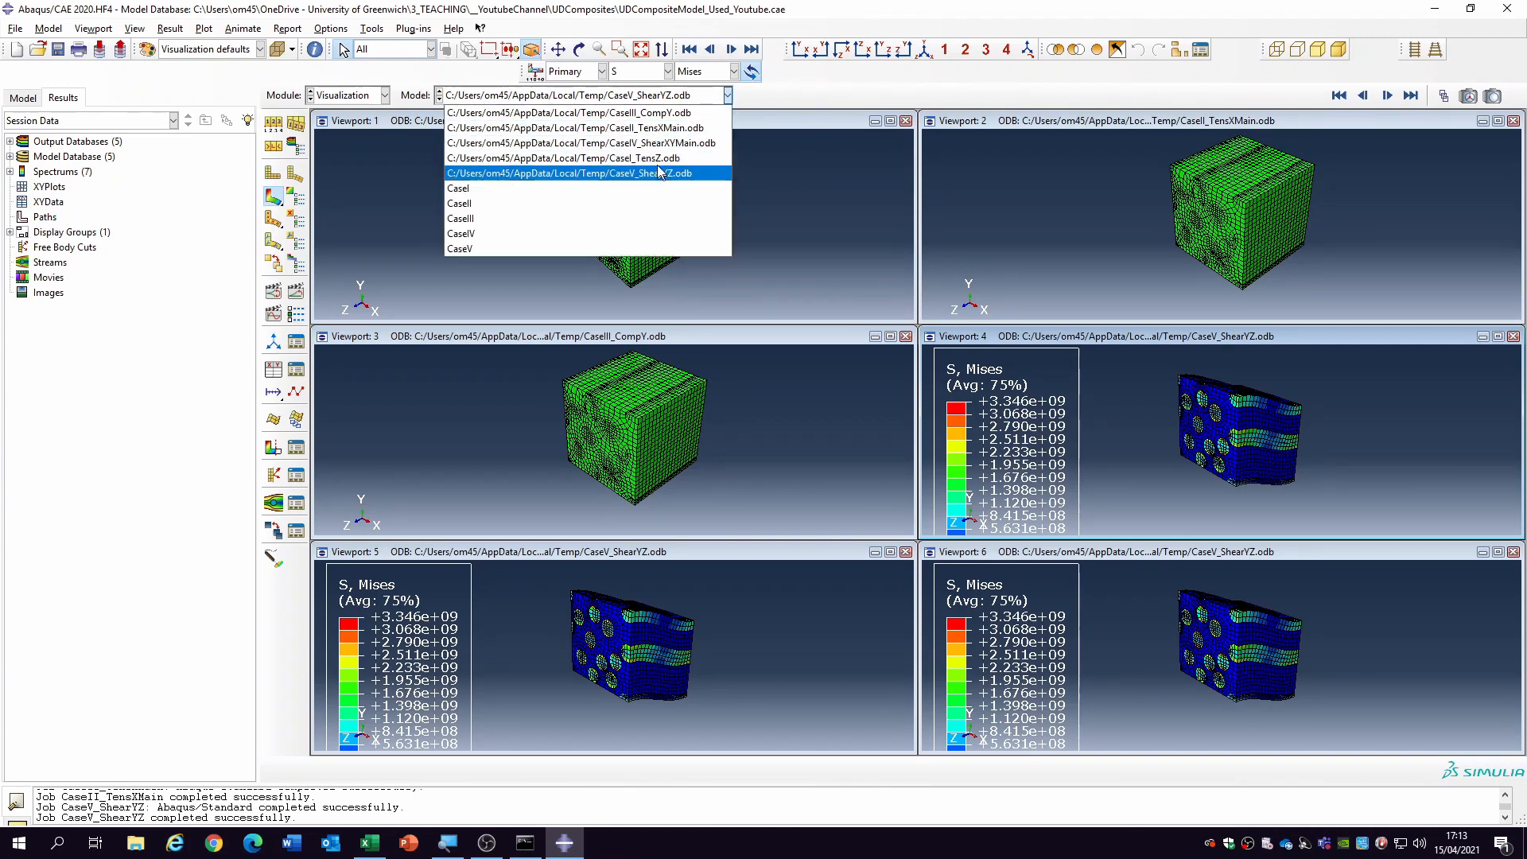
pyautogui.click(659, 142)
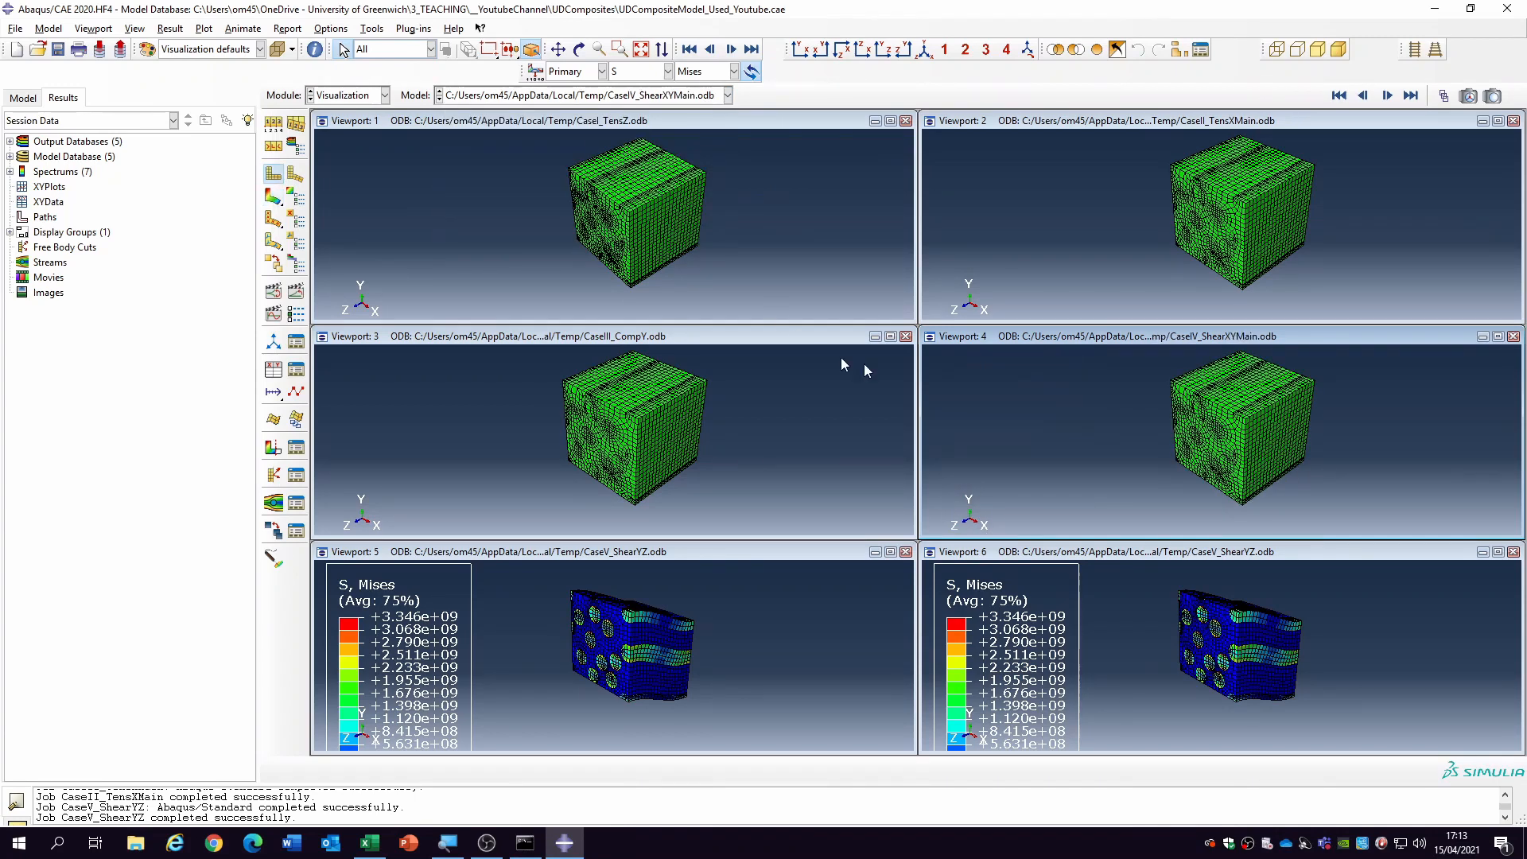
# - Assign the CaseV_ShearYZ.odb results to Viewport 5
pyautogui.click(780, 552)
pyautogui.click(641, 95)
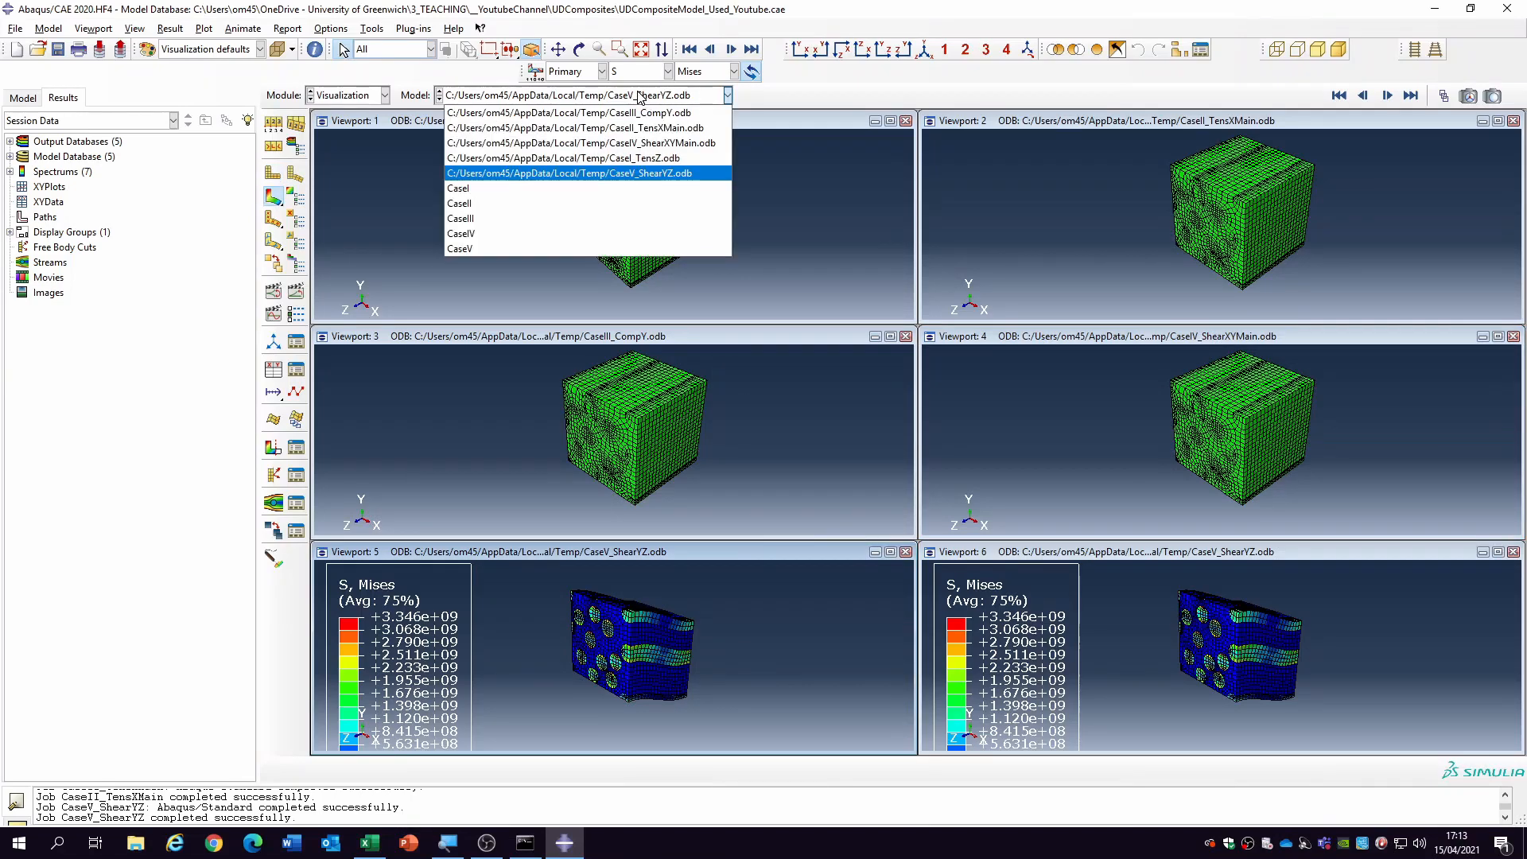
pyautogui.click(650, 175)
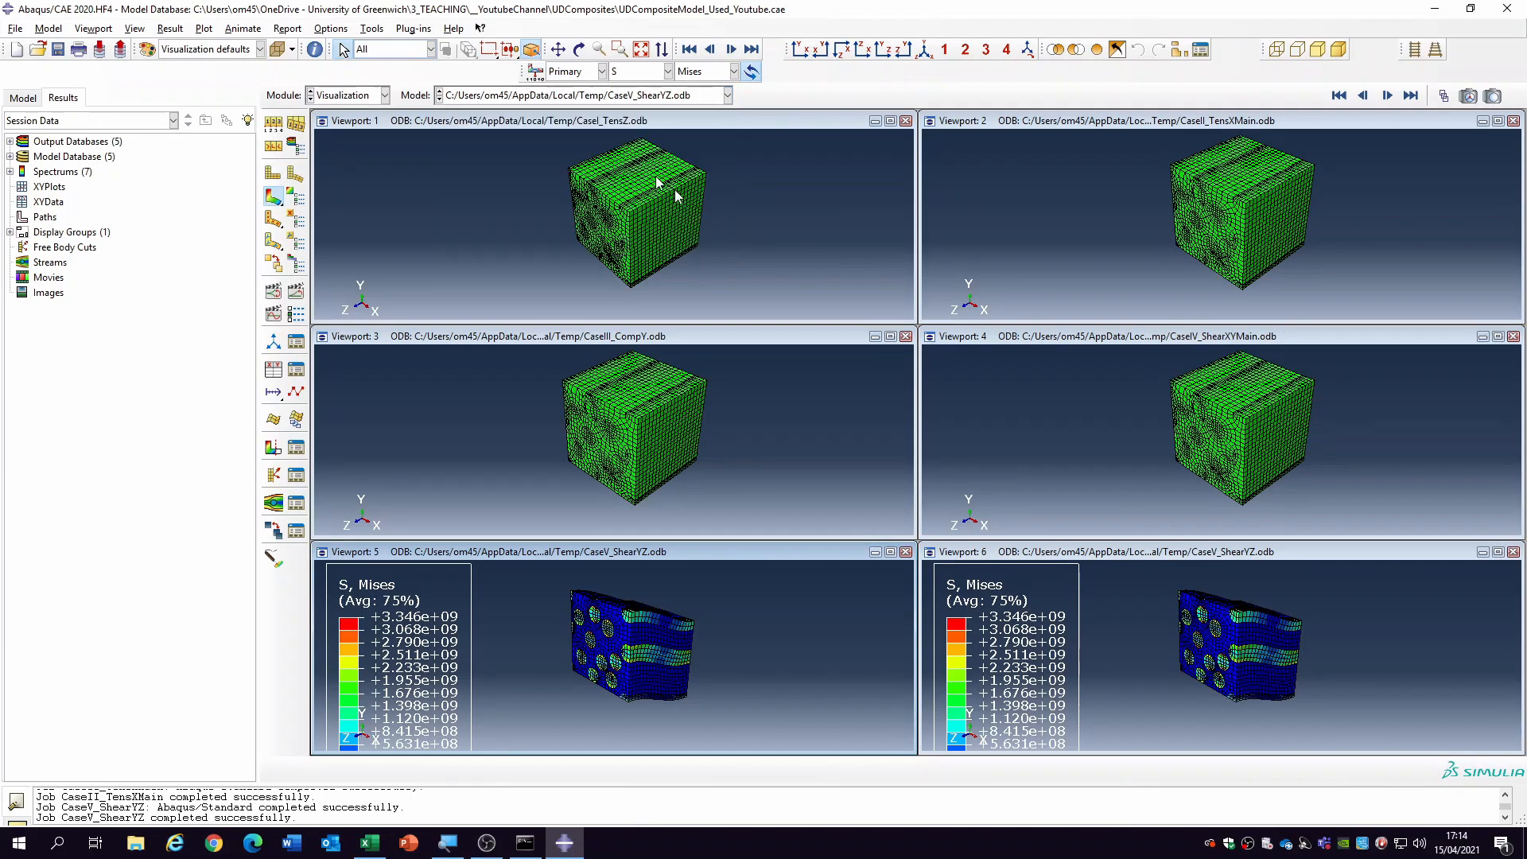
# - Display the CaseV model in Viewport 6
pyautogui.click(1144, 556)
pyautogui.click(727, 96)
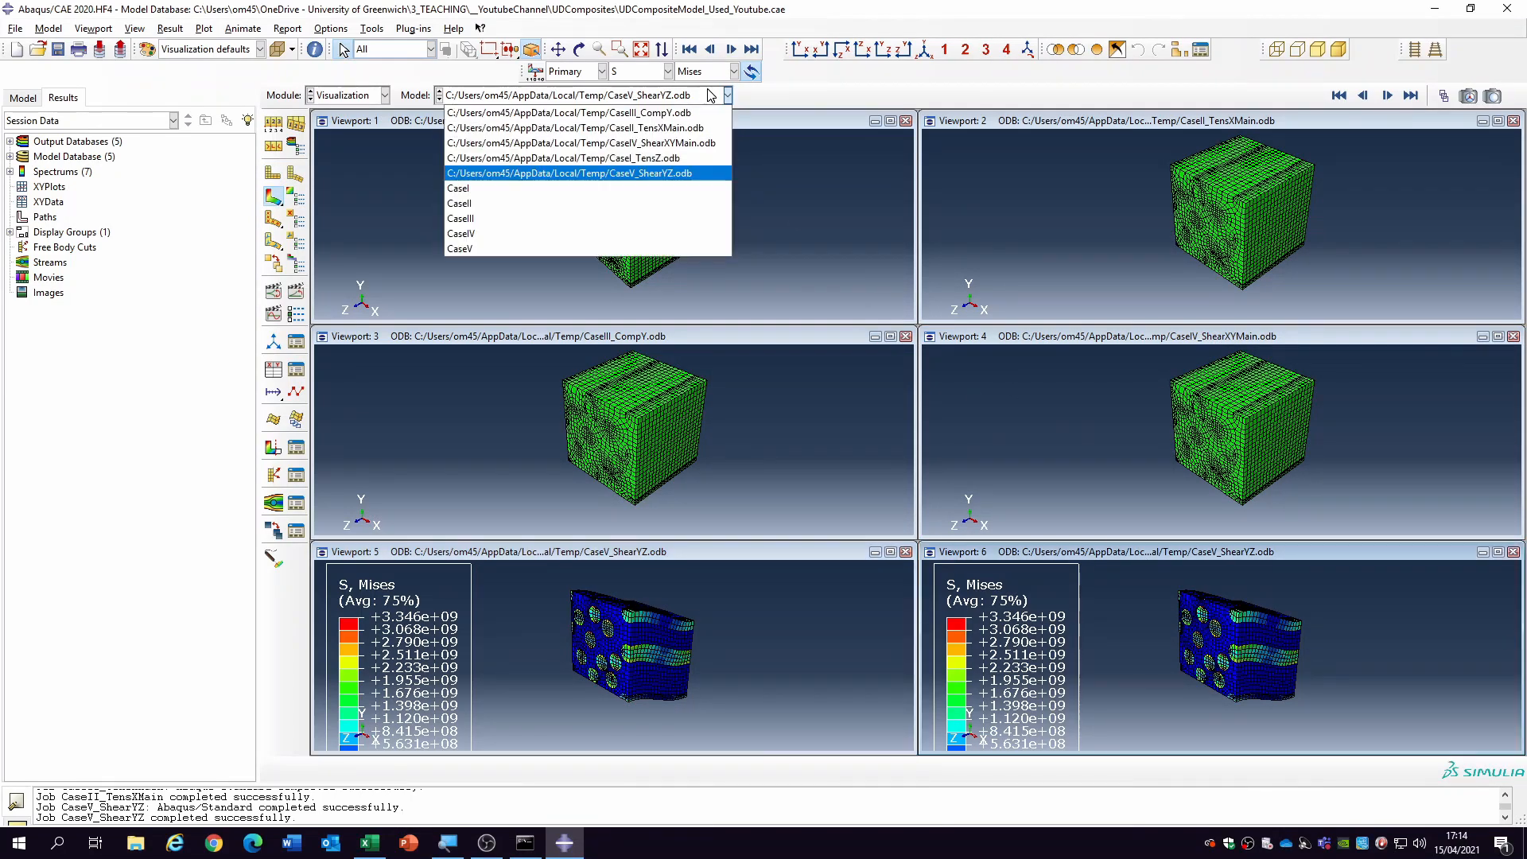
pyautogui.click(513, 249)
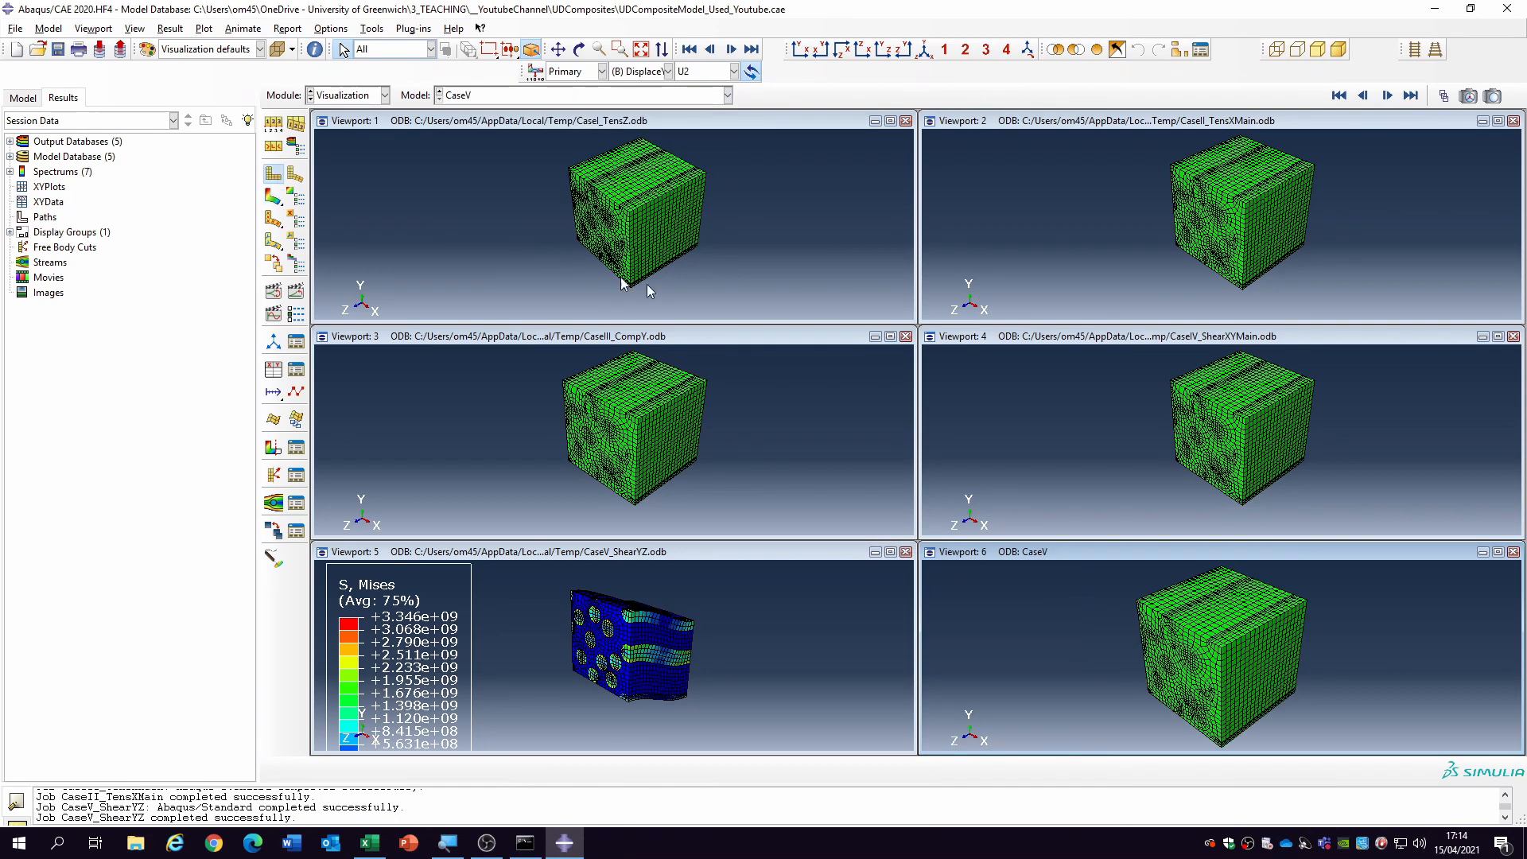
# - Link the viewports, set them to isometric view and plot contours on the deformed shape in all of them
pyautogui.click(95, 29)
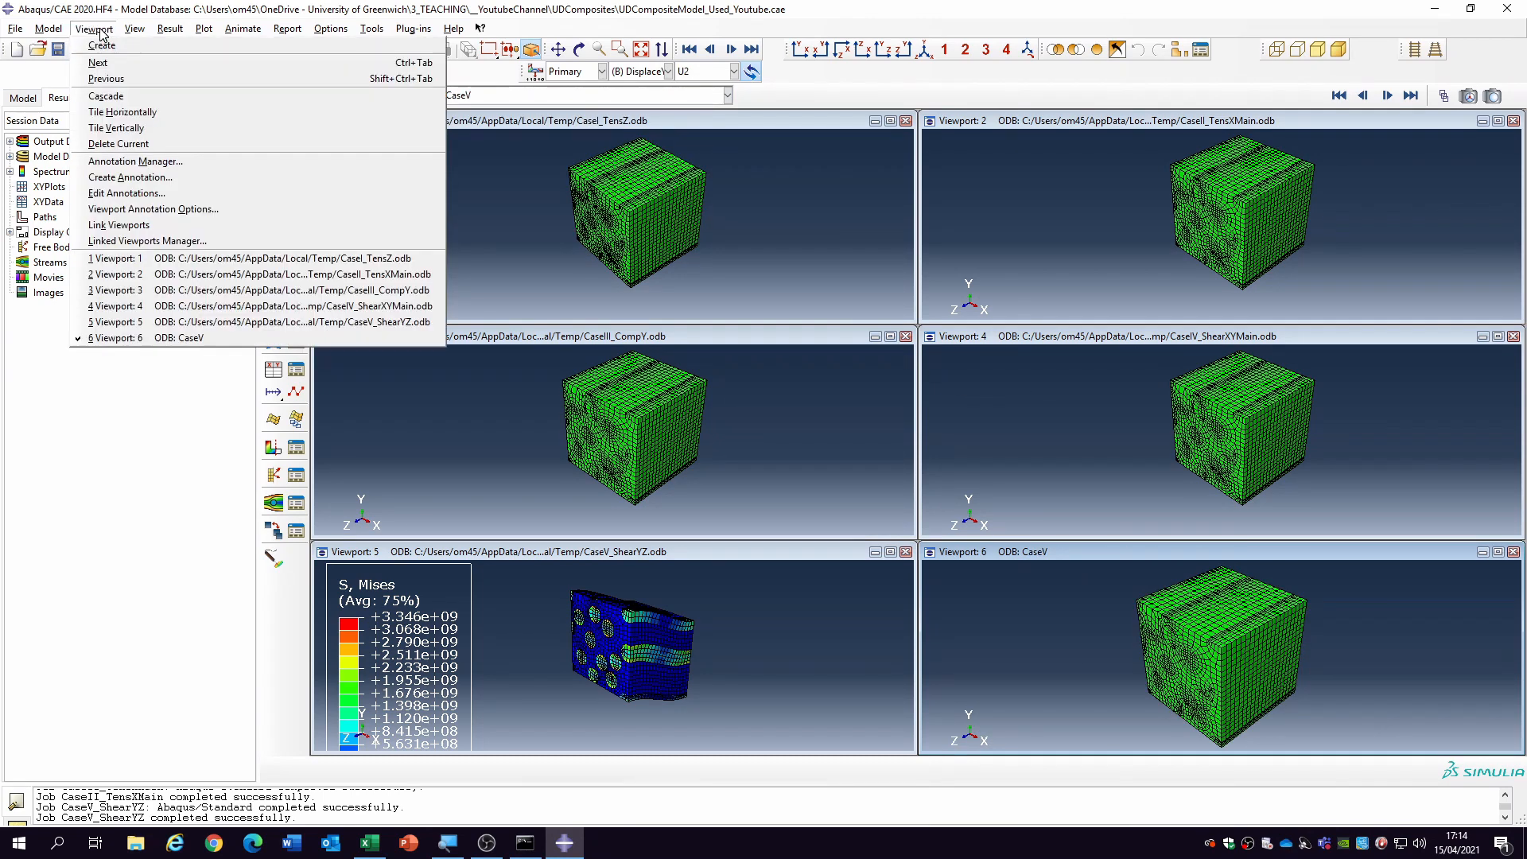
pyautogui.click(122, 226)
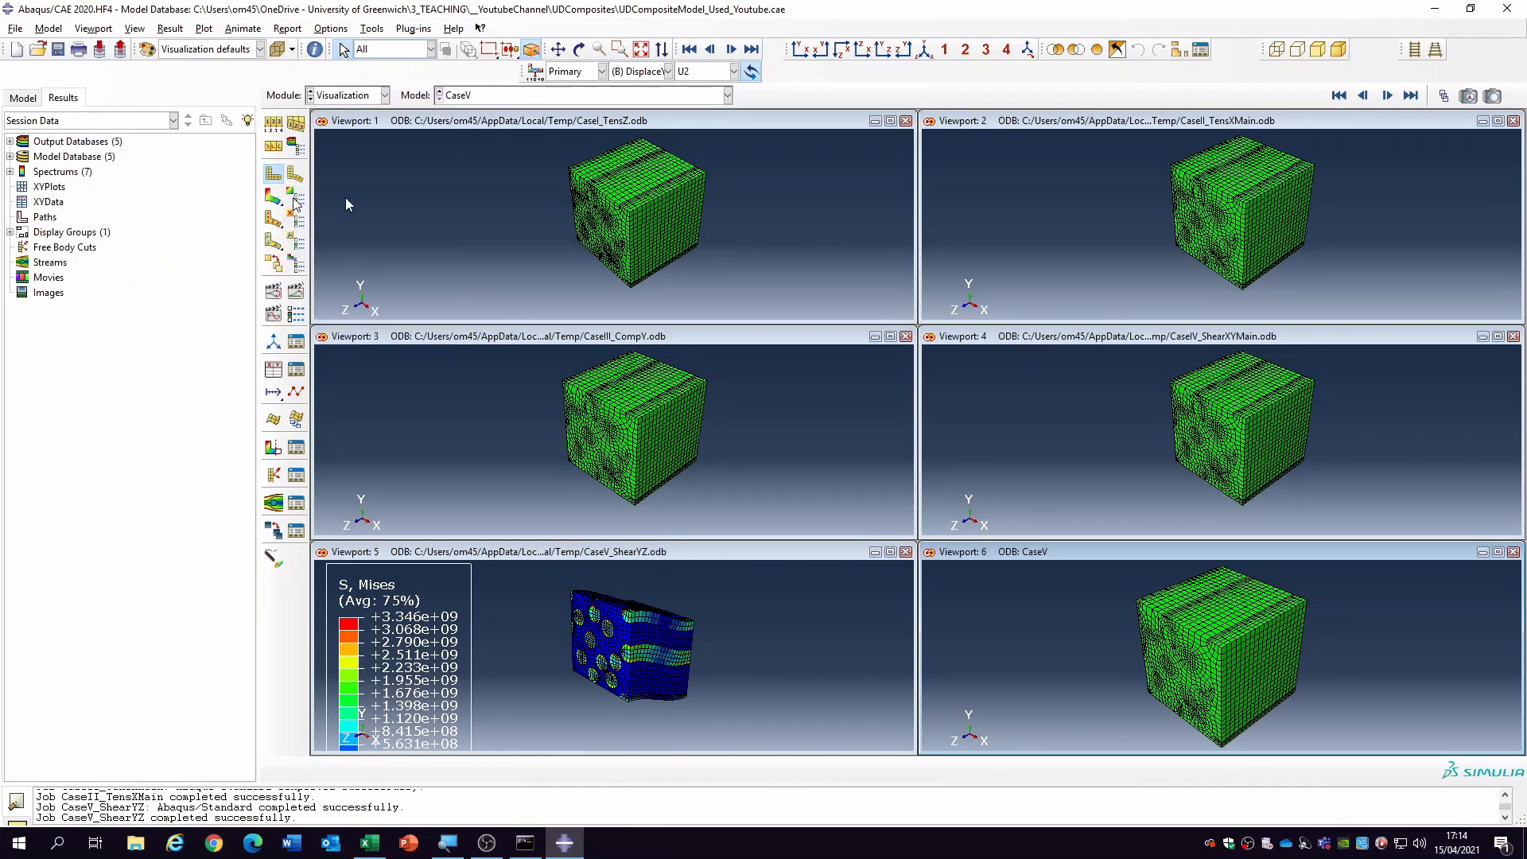
pyautogui.click(798, 50)
pyautogui.click(924, 50)
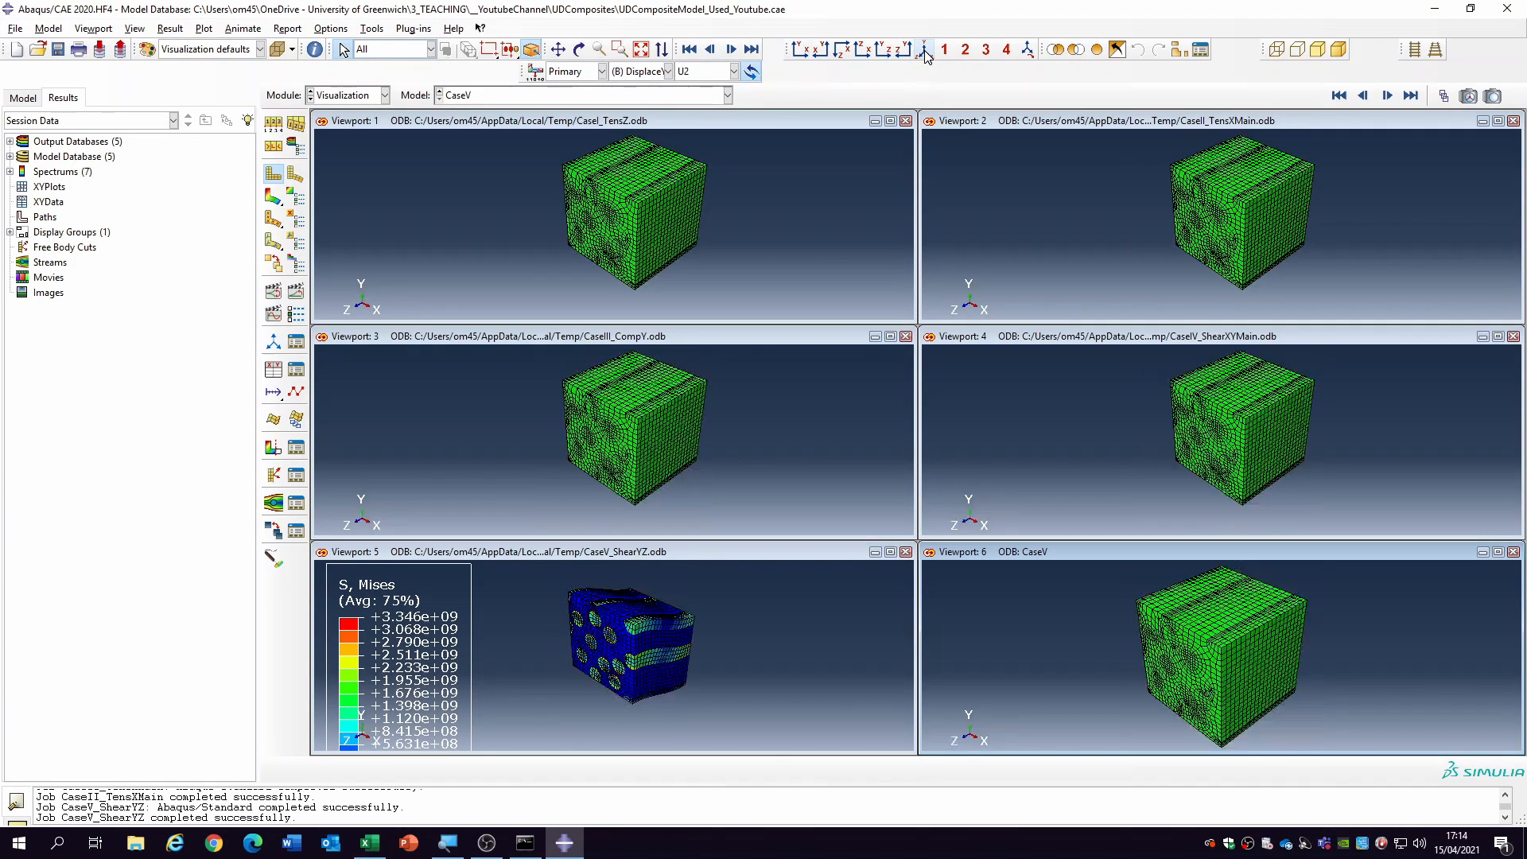
pyautogui.click(273, 196)
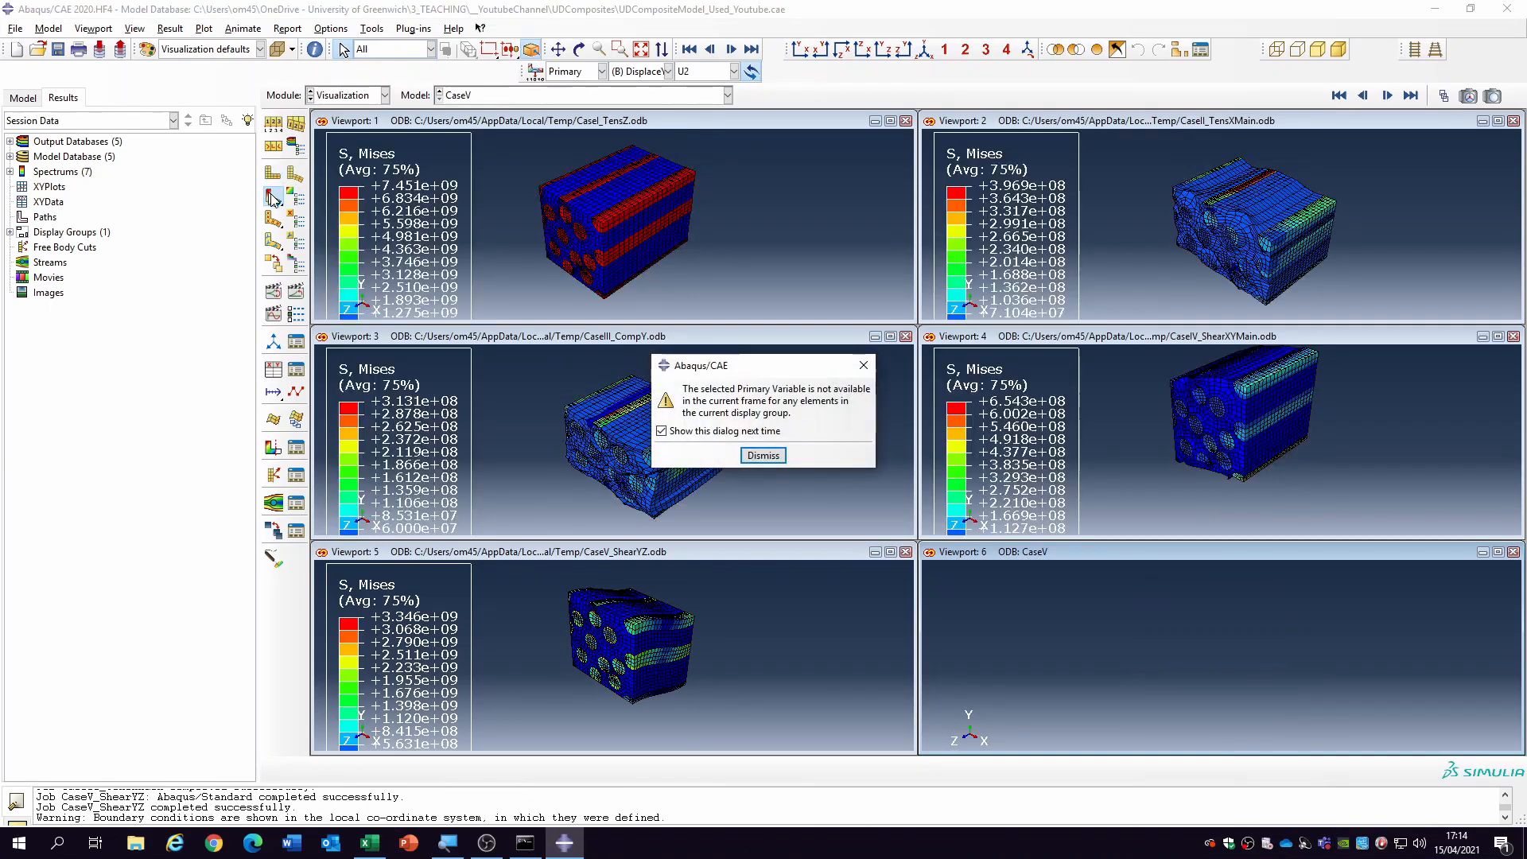
pyautogui.click(763, 455)
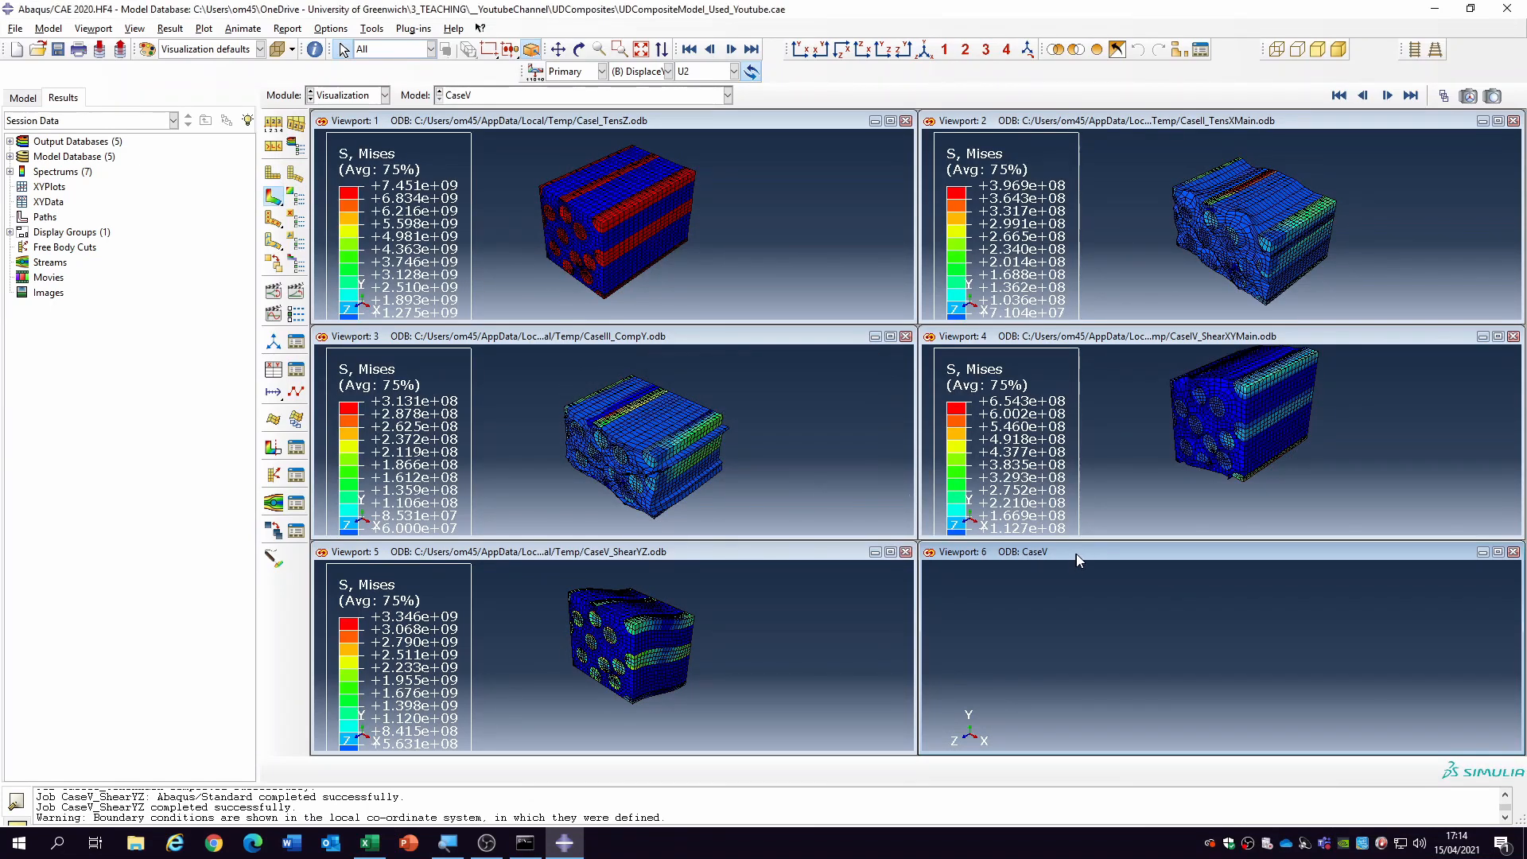
# - Switch Viewport 6 to CaseV_ShearYZ.odb, plot its contours on the deformed shape and set the linked viewports to isometric view
pyautogui.click(657, 98)
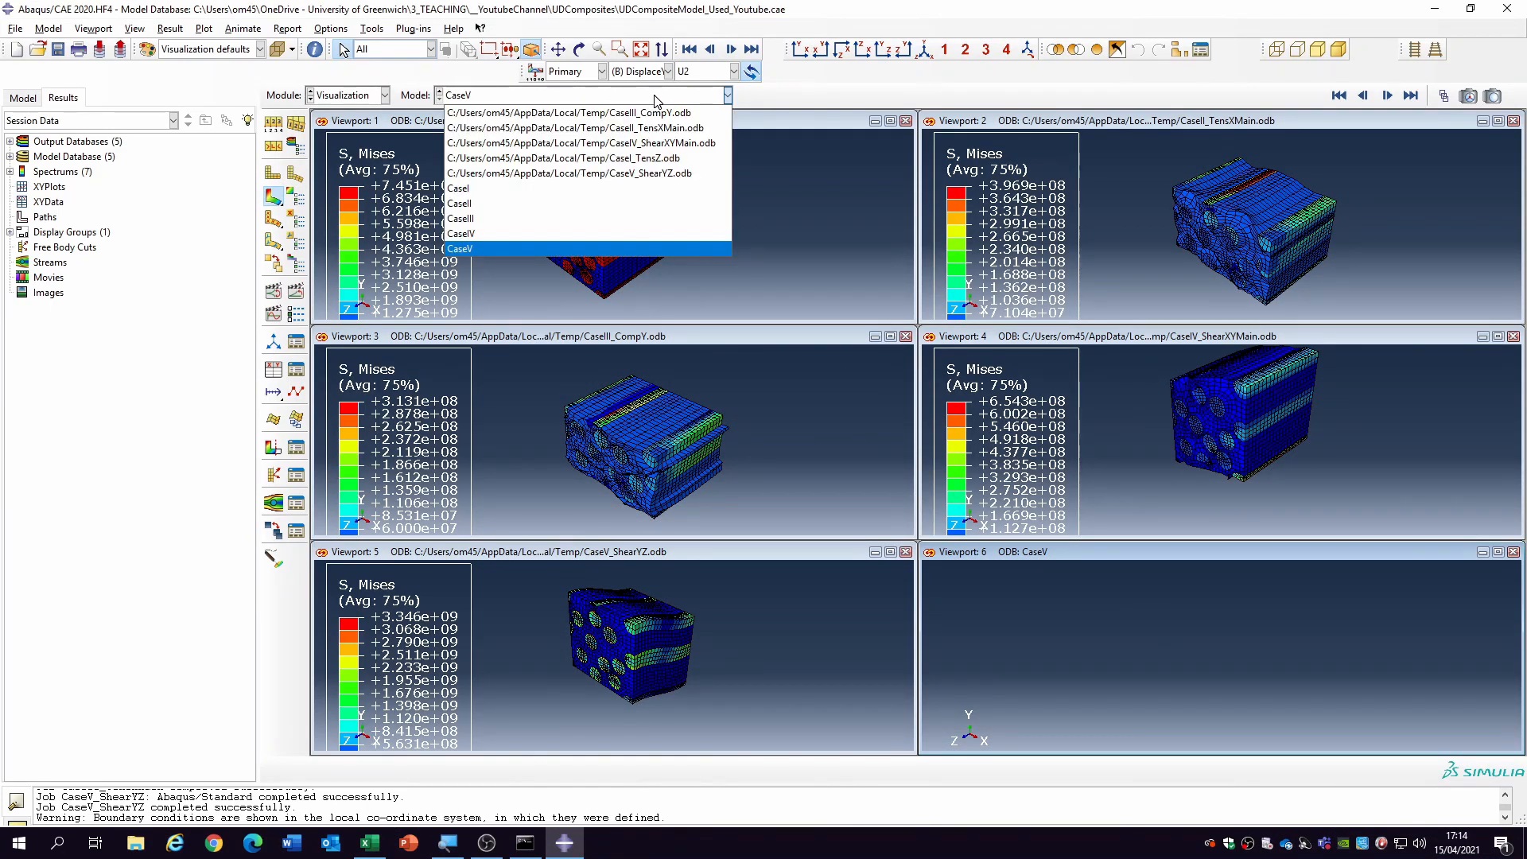
pyautogui.click(642, 175)
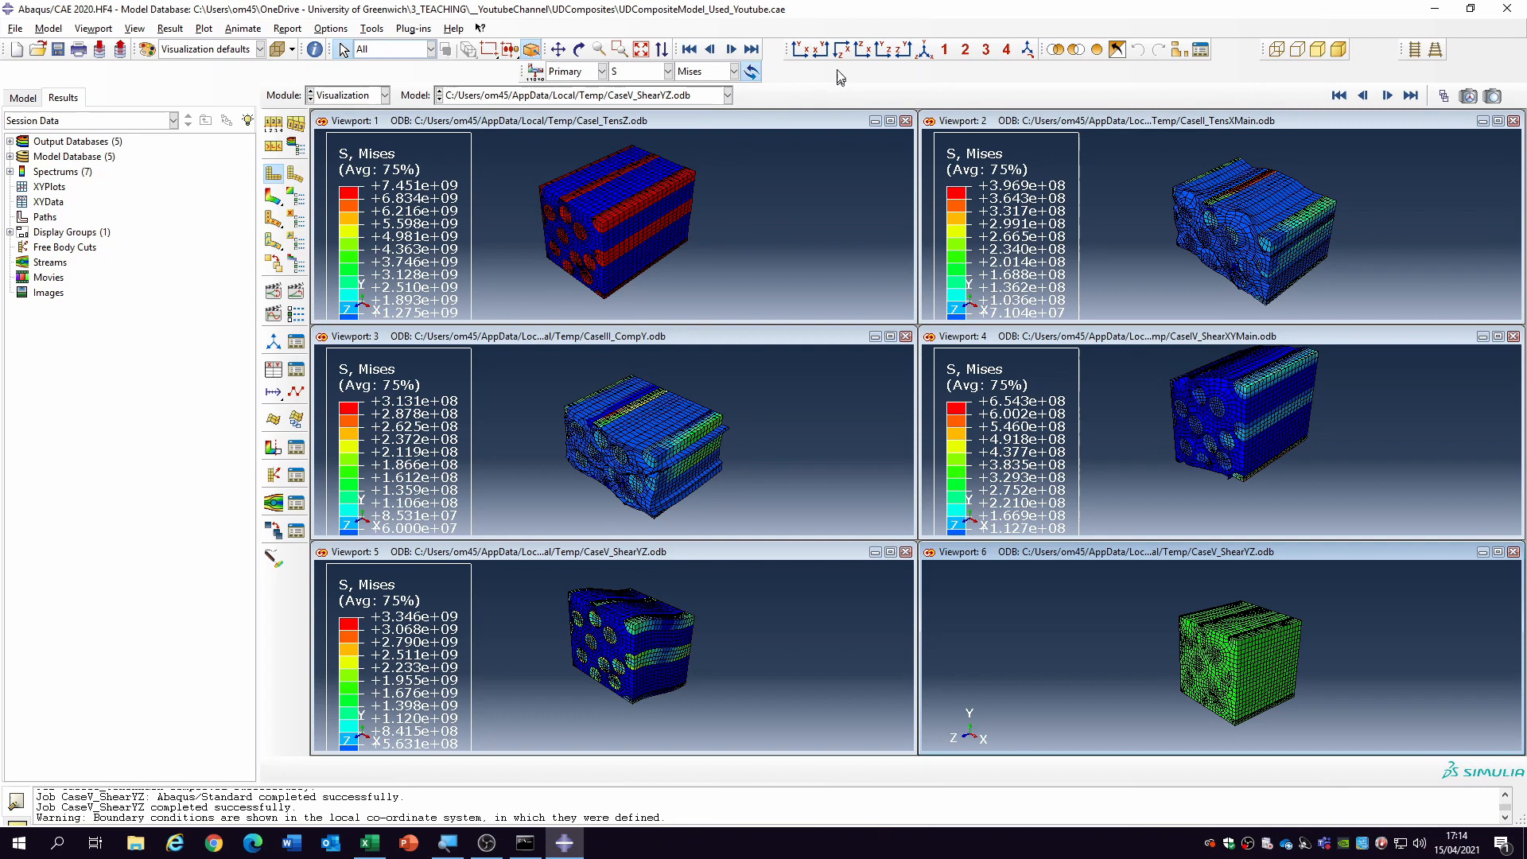
pyautogui.click(800, 50)
pyautogui.click(903, 51)
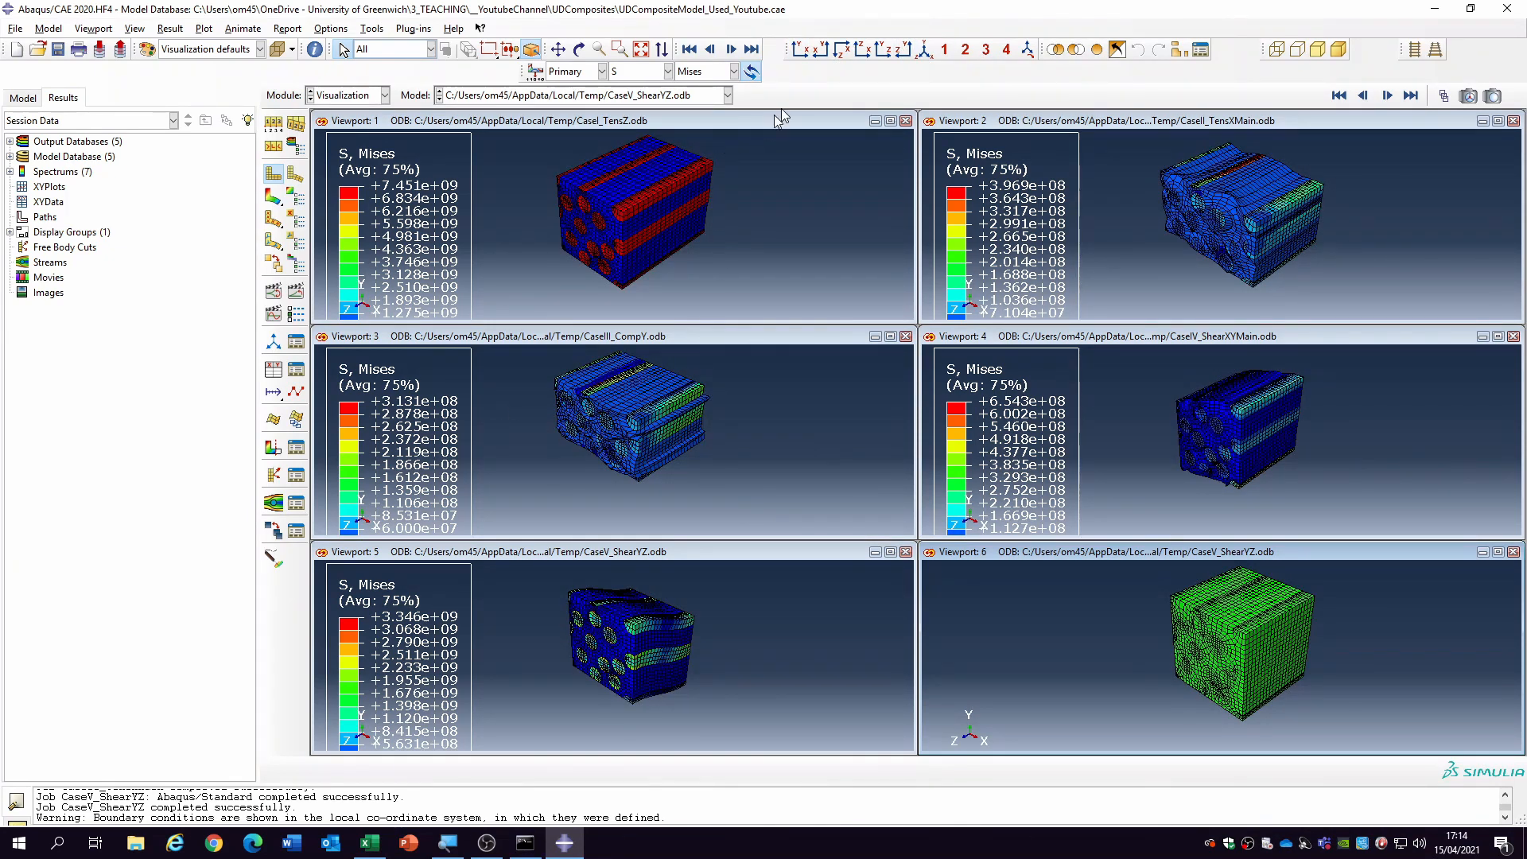
pyautogui.click(799, 49)
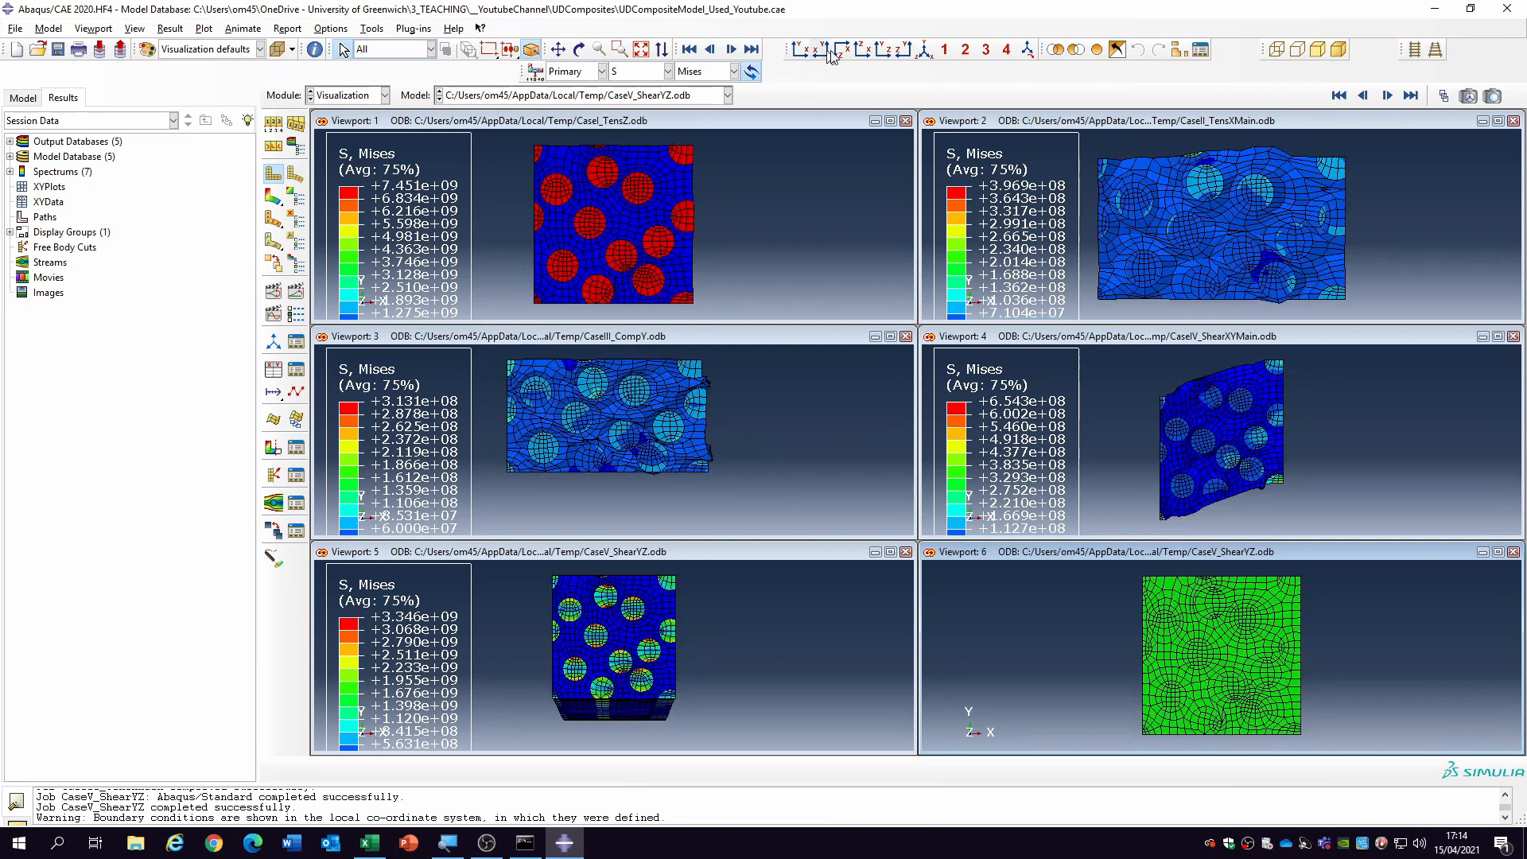
pyautogui.click(273, 197)
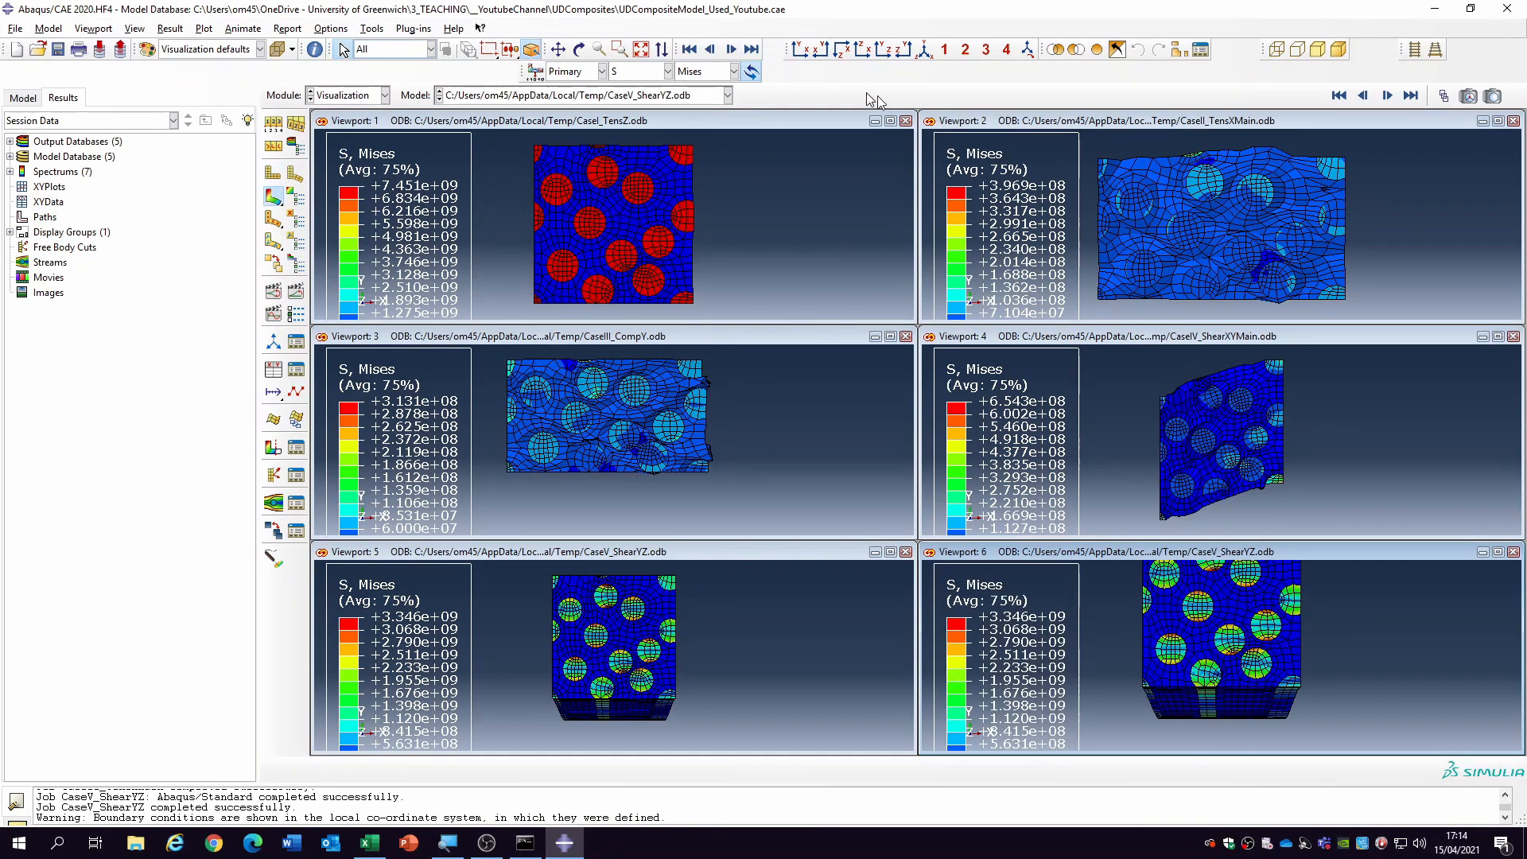
pyautogui.click(925, 50)
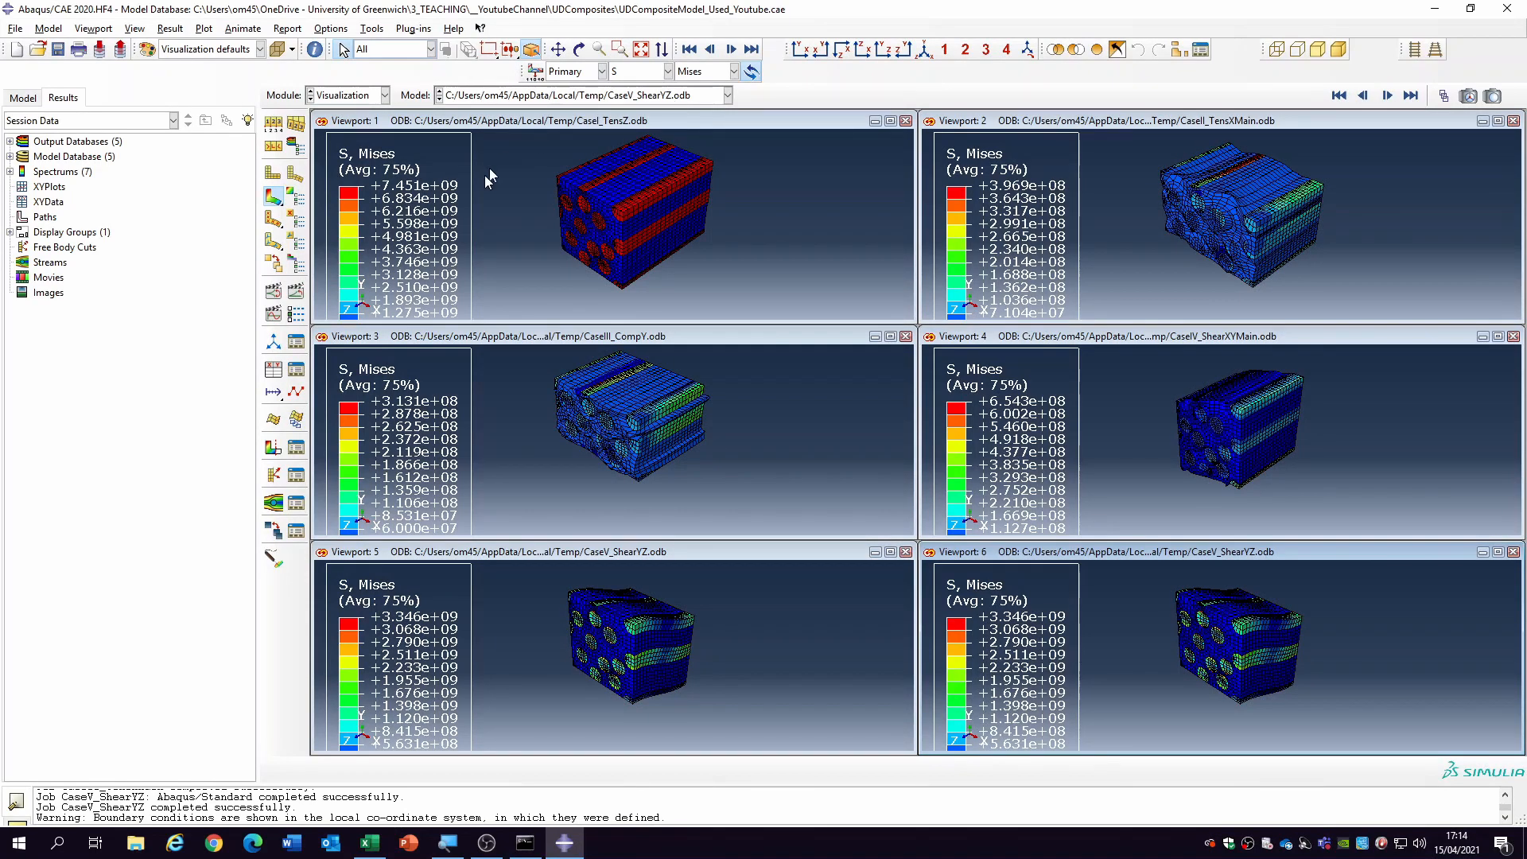
# - Animate the deformation in the linked viewports and switch the contour variable to plastic strain PE, Max. Principal
pyautogui.click(274, 314)
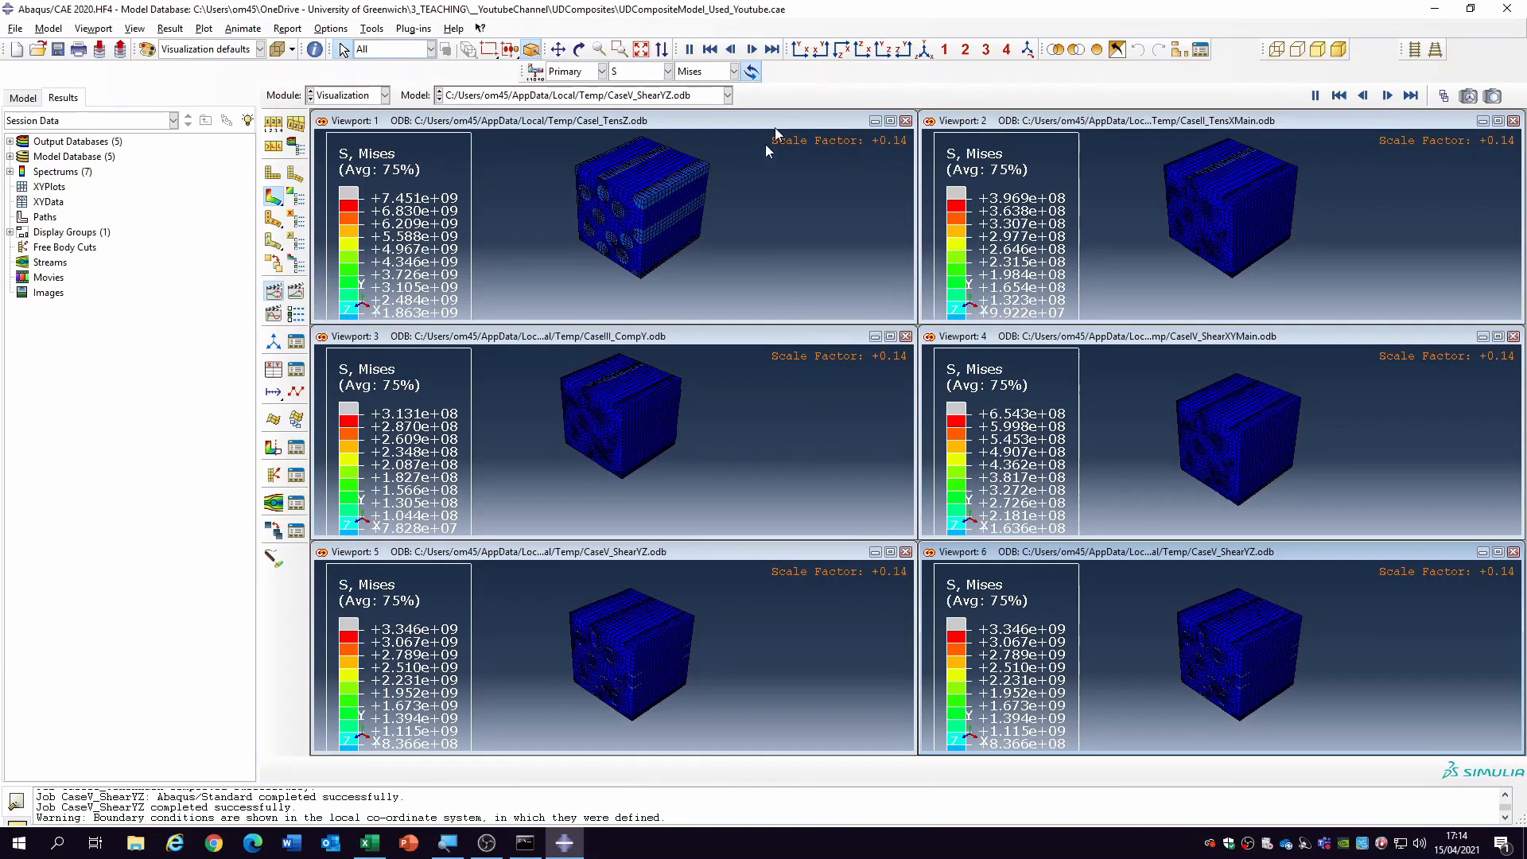
pyautogui.click(648, 71)
pyautogui.click(628, 123)
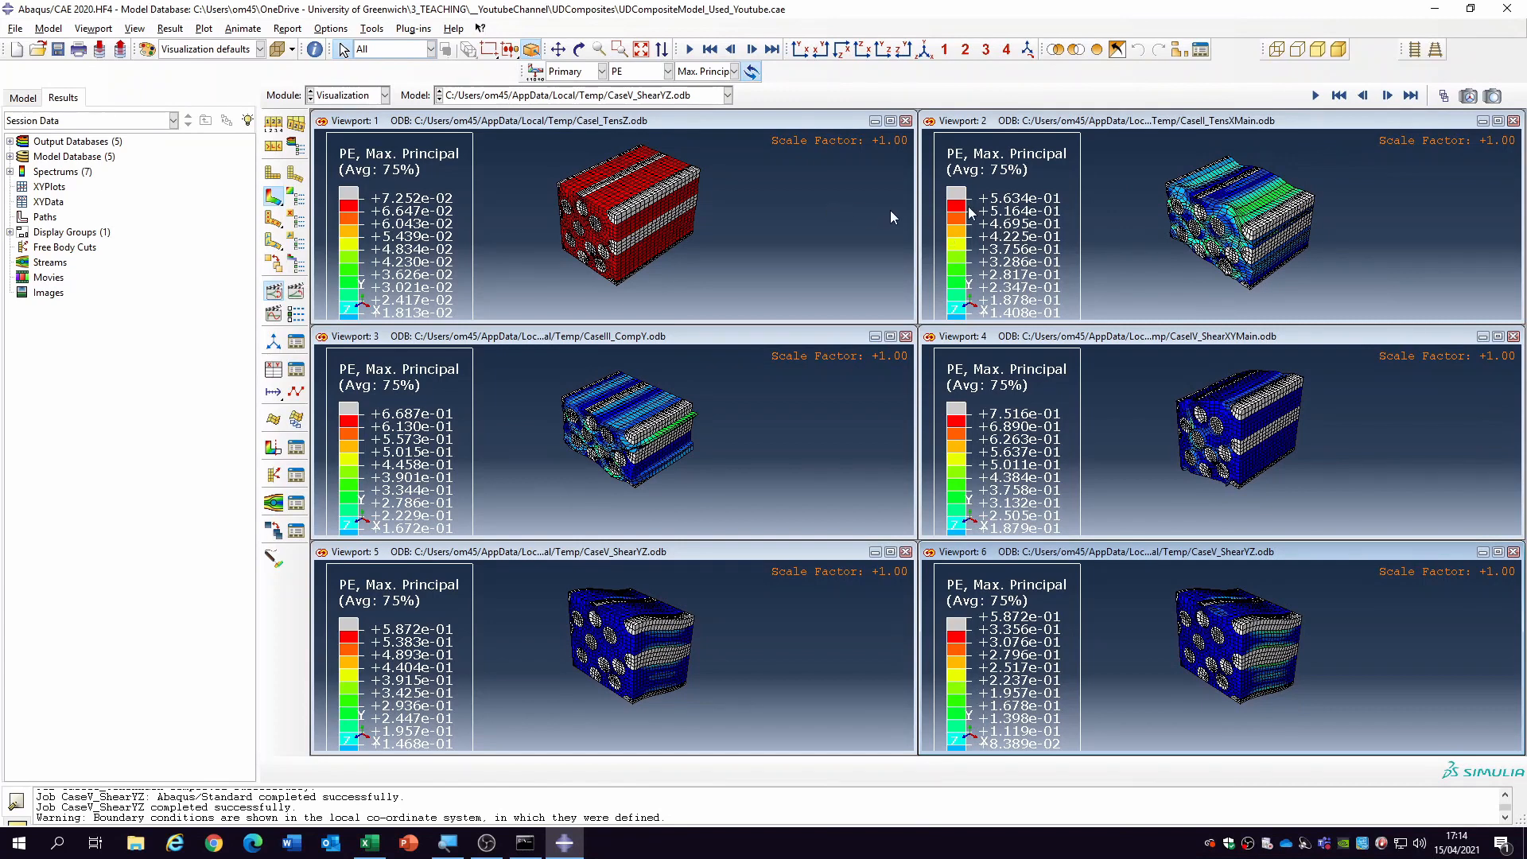
# - Examine the maximum principal plastic strain contours of all load cases at closer range in the linked viewports
pyautogui.scroll(-3, 683, 239)
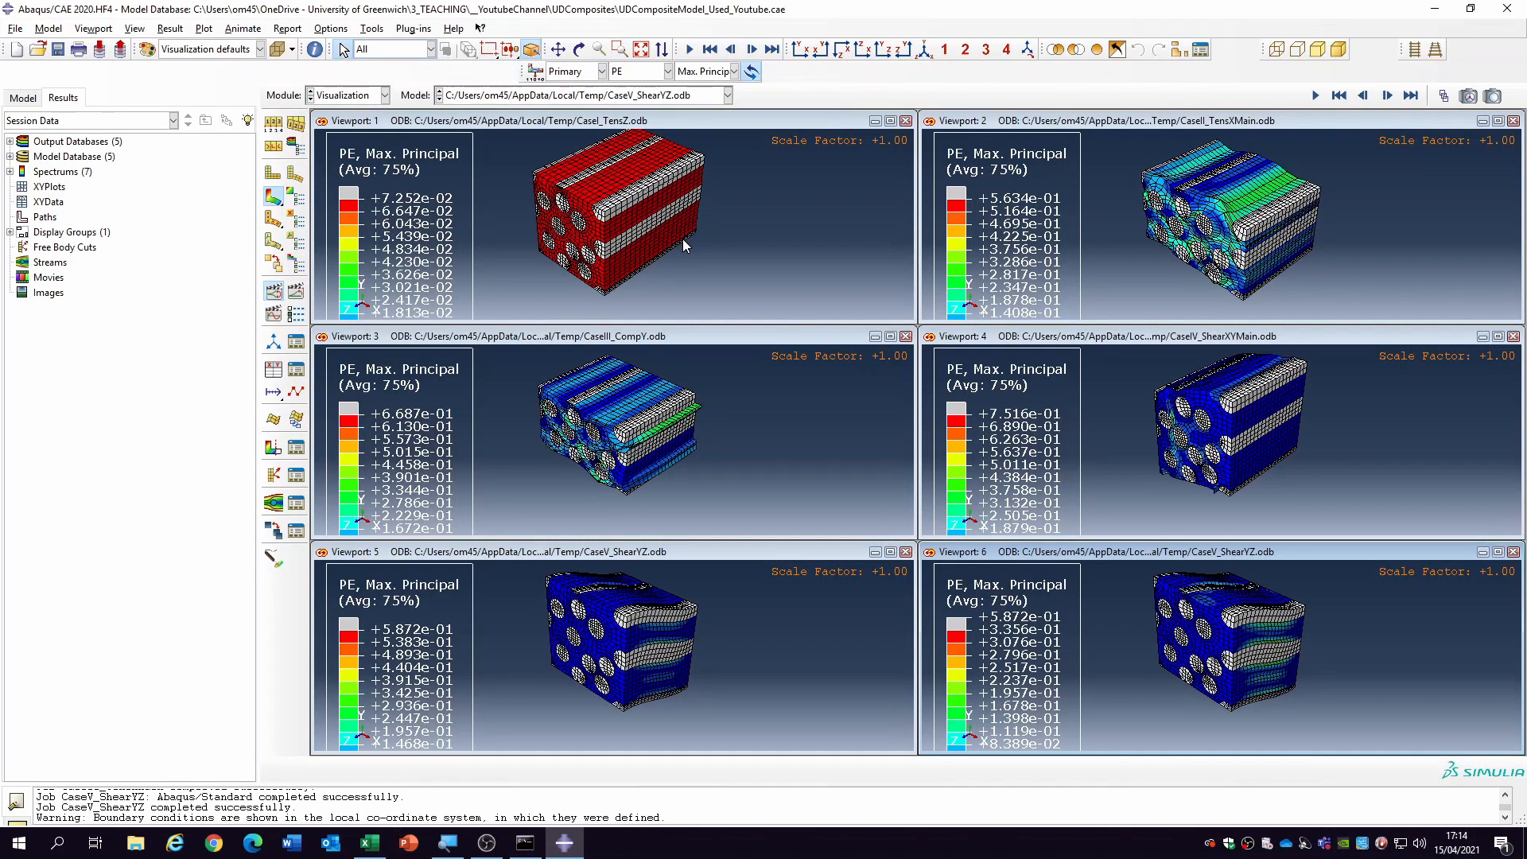
pyautogui.scroll(-1, 745, 248)
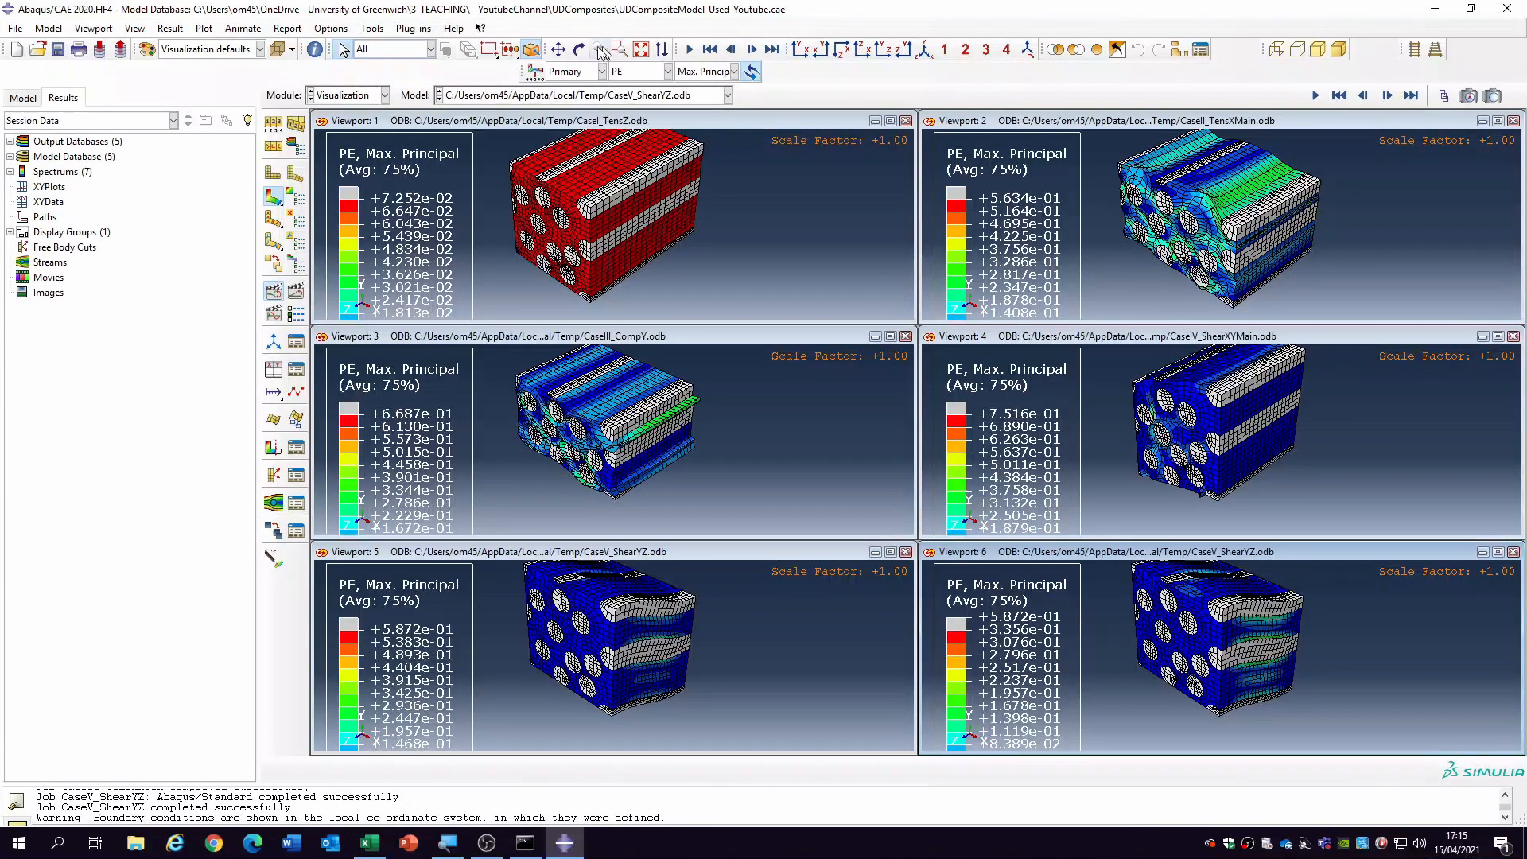
pyautogui.click(559, 49)
pyautogui.moveTo(676, 205); pyautogui.dragTo(696, 221)
pyautogui.scroll(-1, 1229, 481)
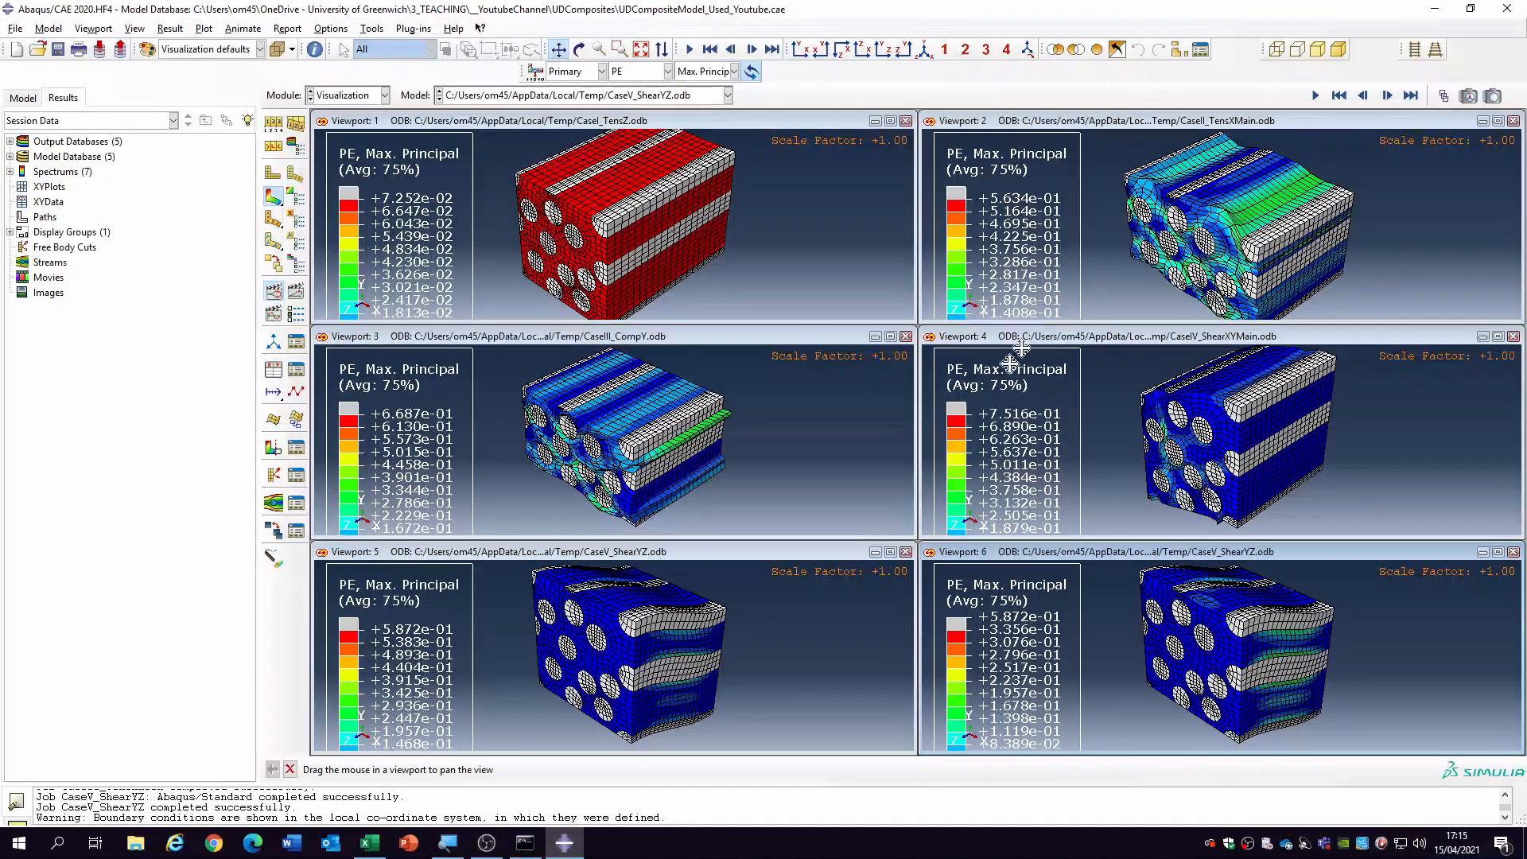
pyautogui.scroll(-2, 803, 505)
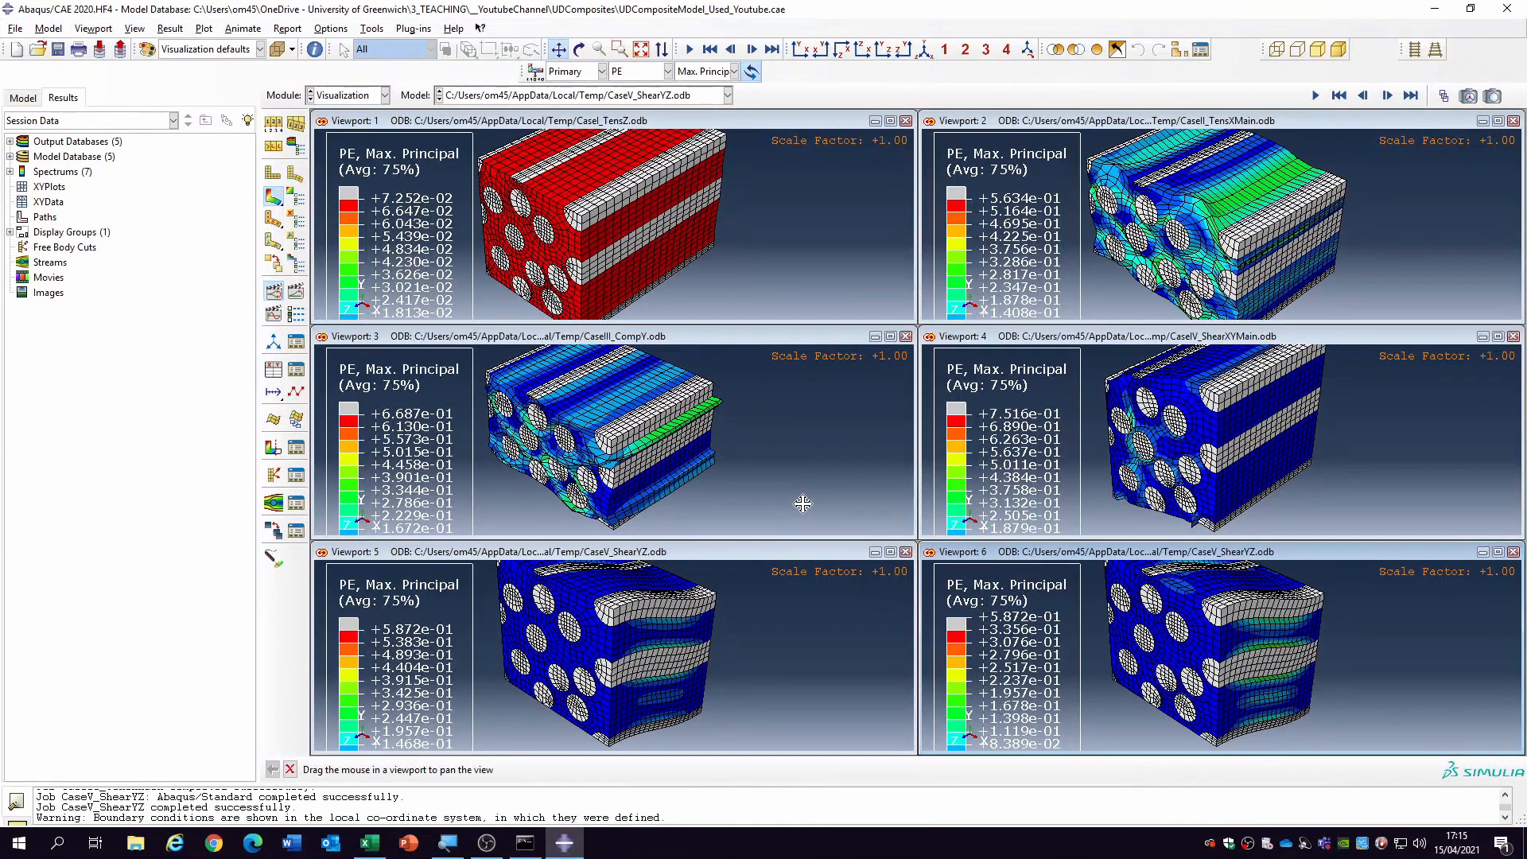
pyautogui.scroll(-1, 1151, 644)
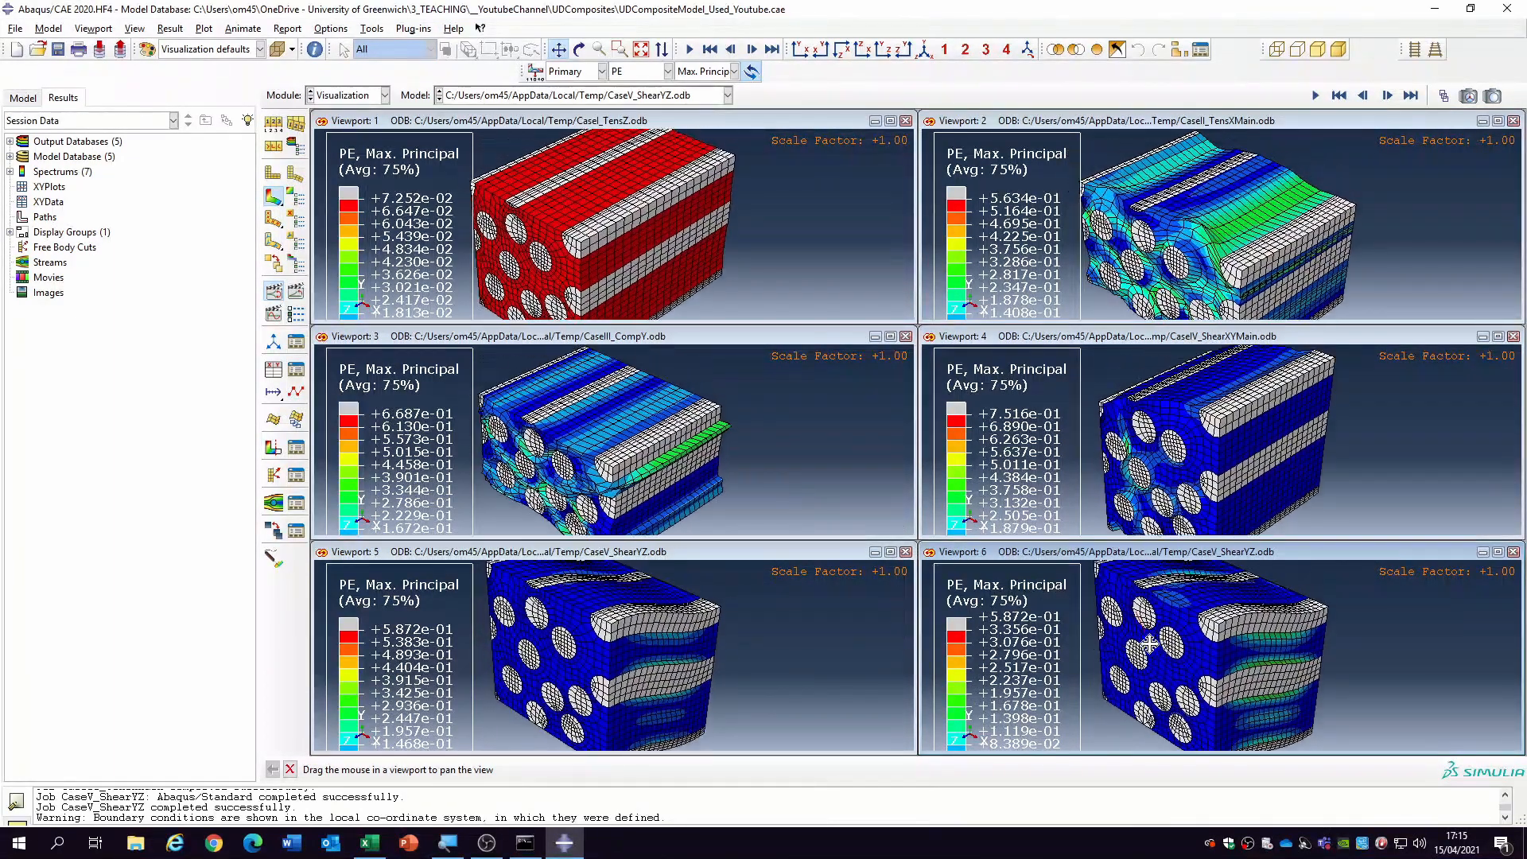
pyautogui.moveTo(1151, 644); pyautogui.dragTo(1156, 642)
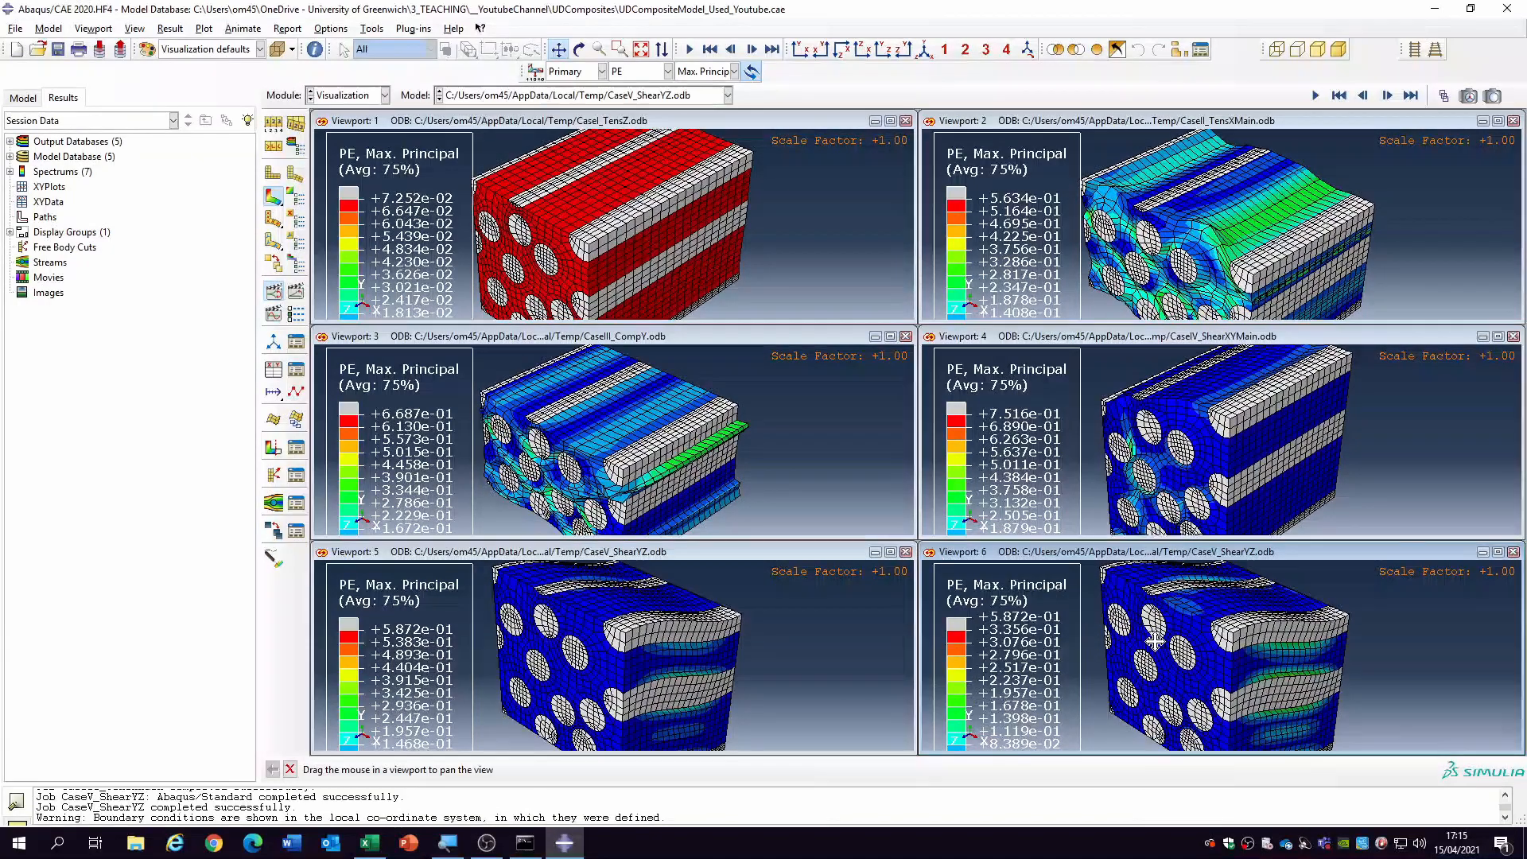
pyautogui.scroll(1, 1155, 640)
pyautogui.scroll(-2, 1139, 574)
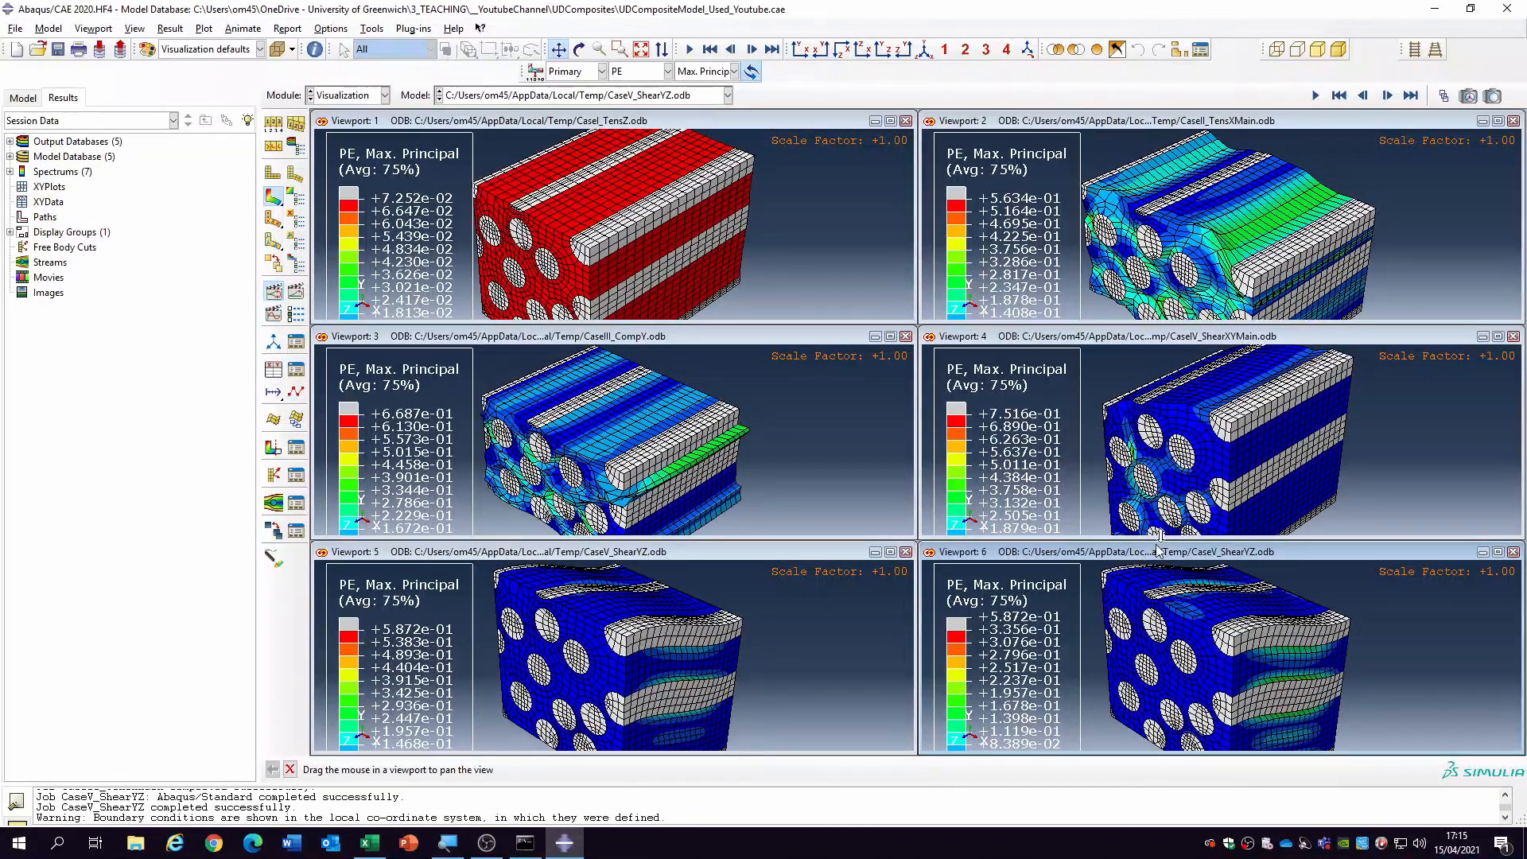
pyautogui.scroll(1, 904, 445)
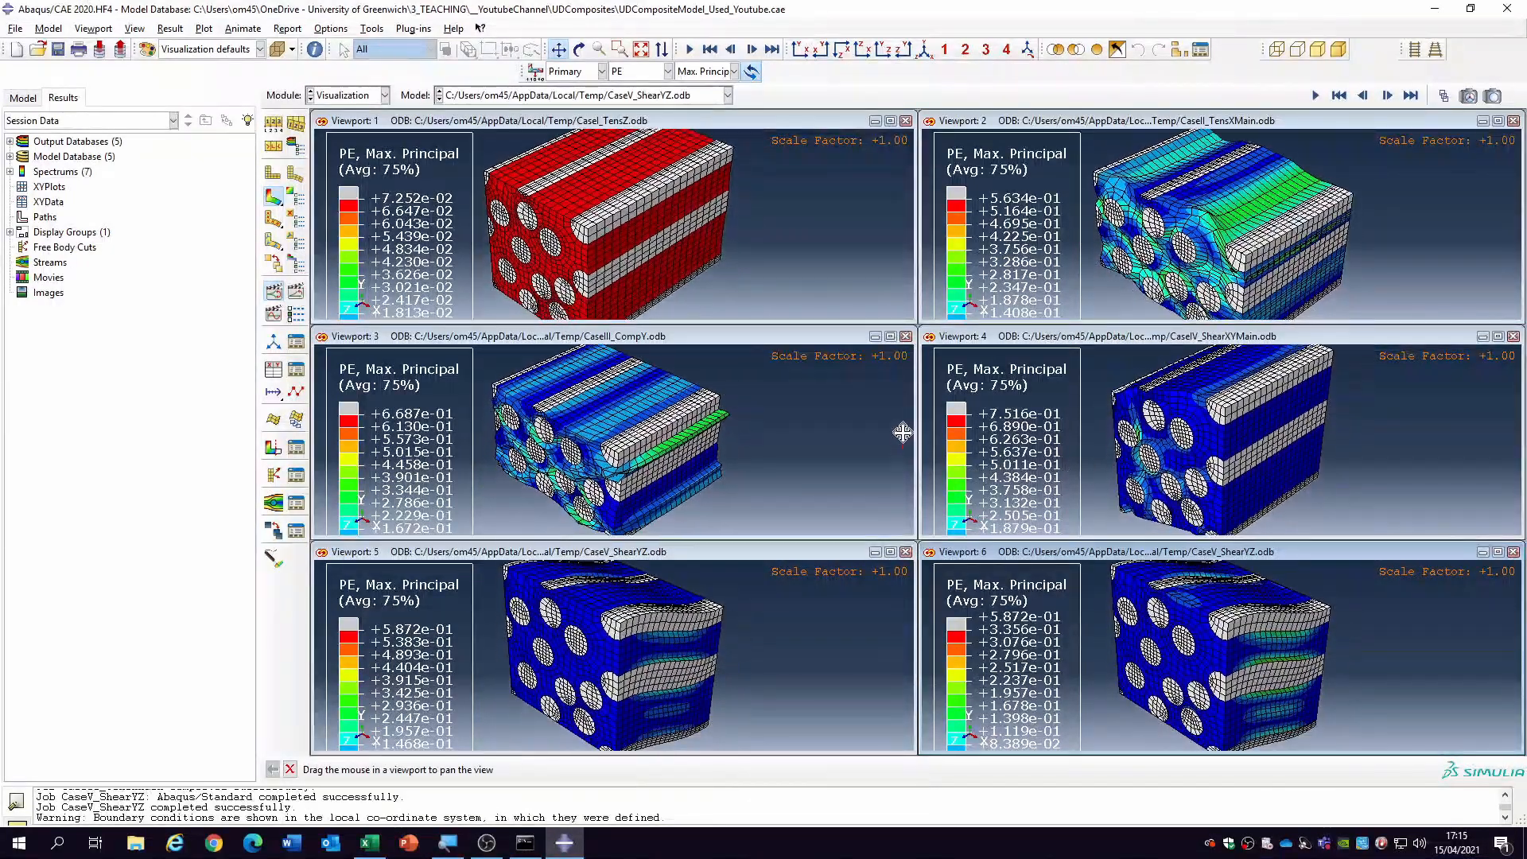
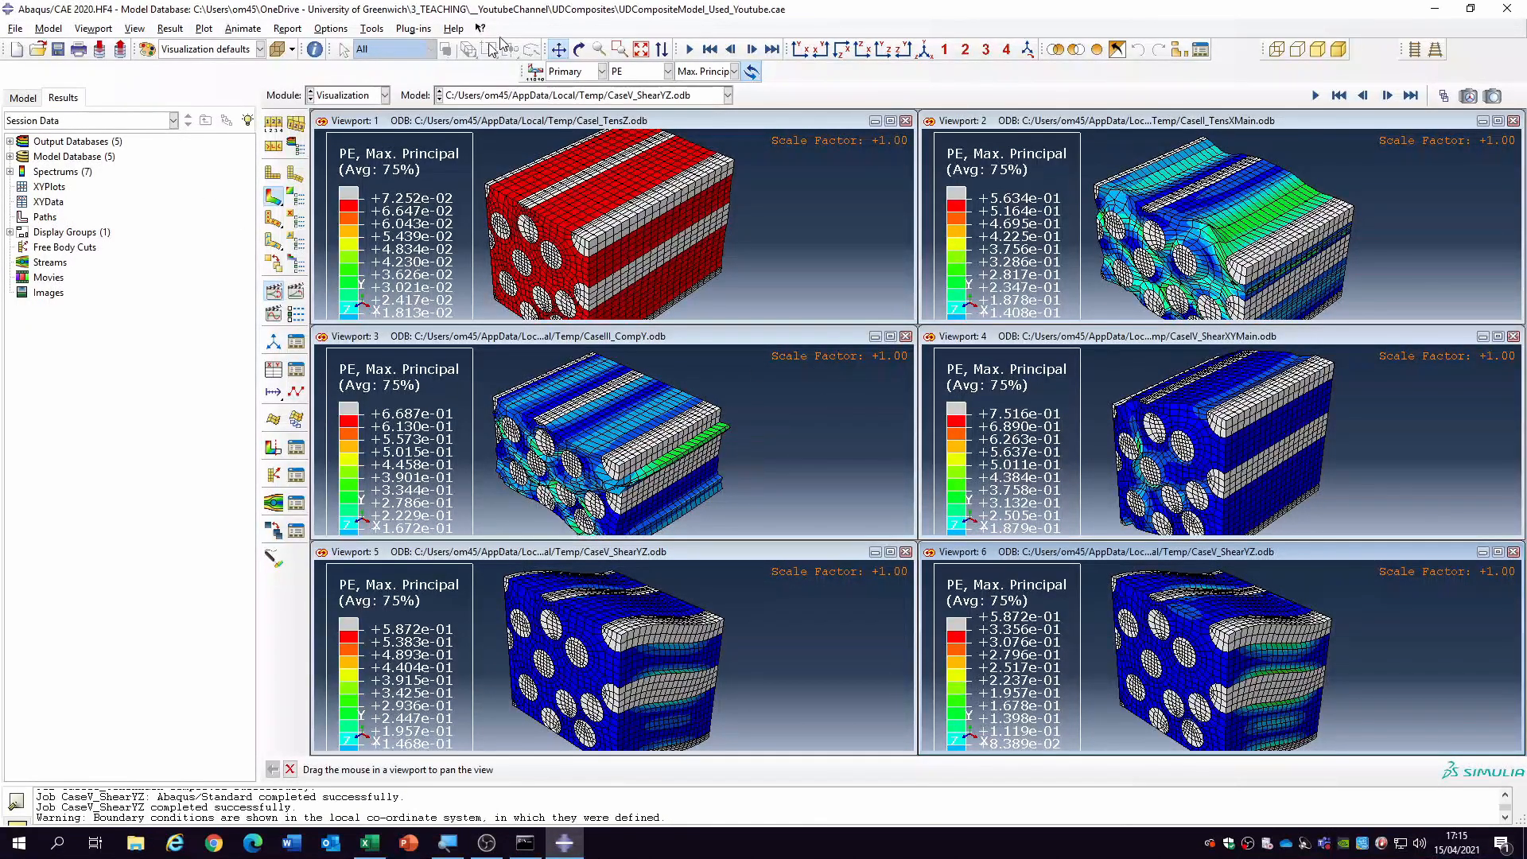
# - Maximize Viewport 3 with the CaseIII_CompY results
pyautogui.click(23, 97)
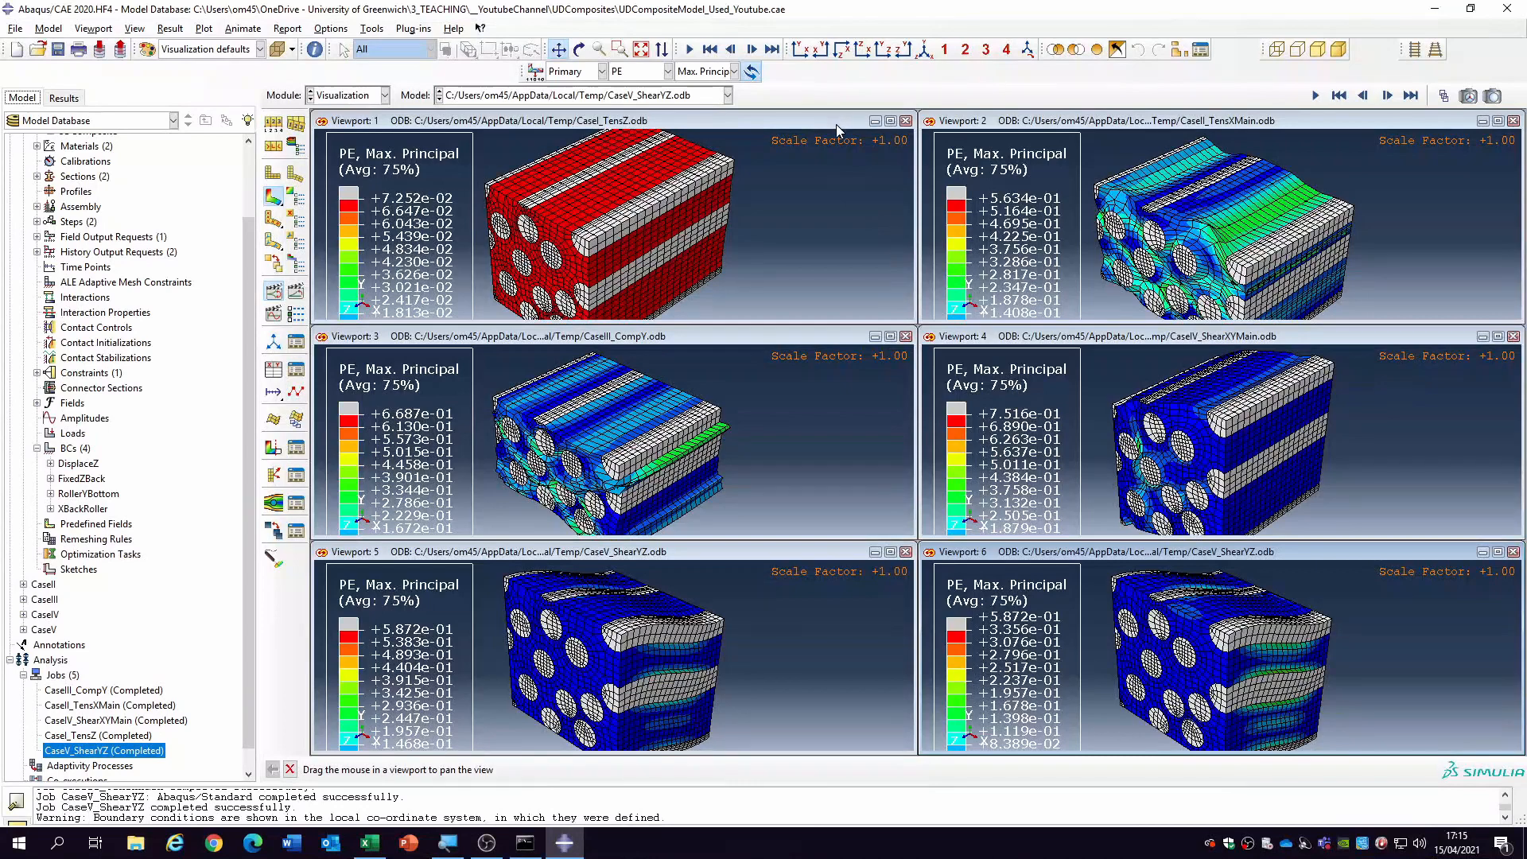
pyautogui.click(1053, 552)
pyautogui.doubleClick(700, 336)
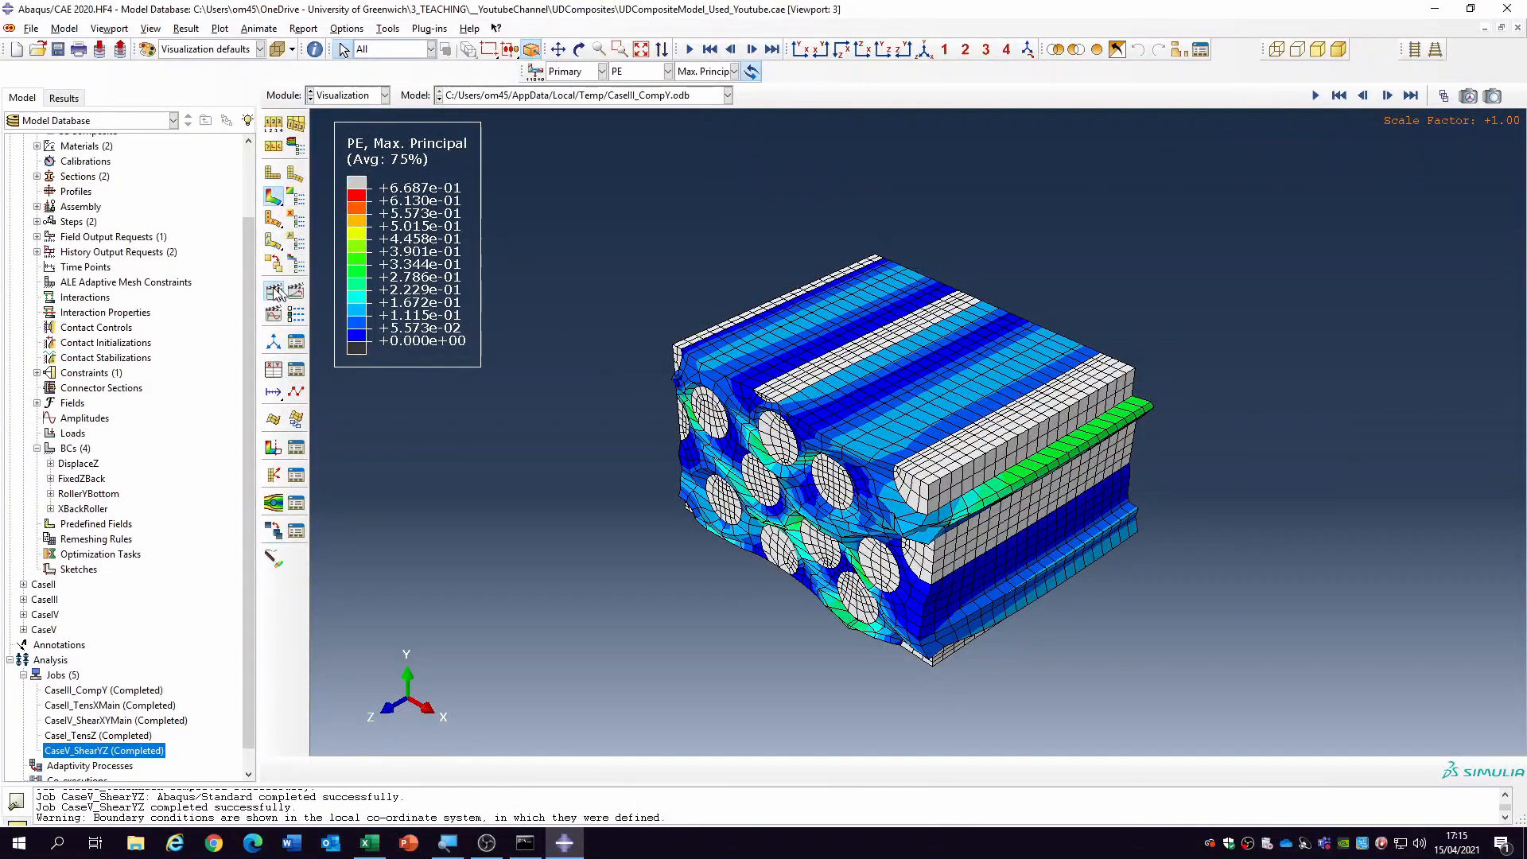
pyautogui.scroll(-2, 604, 443)
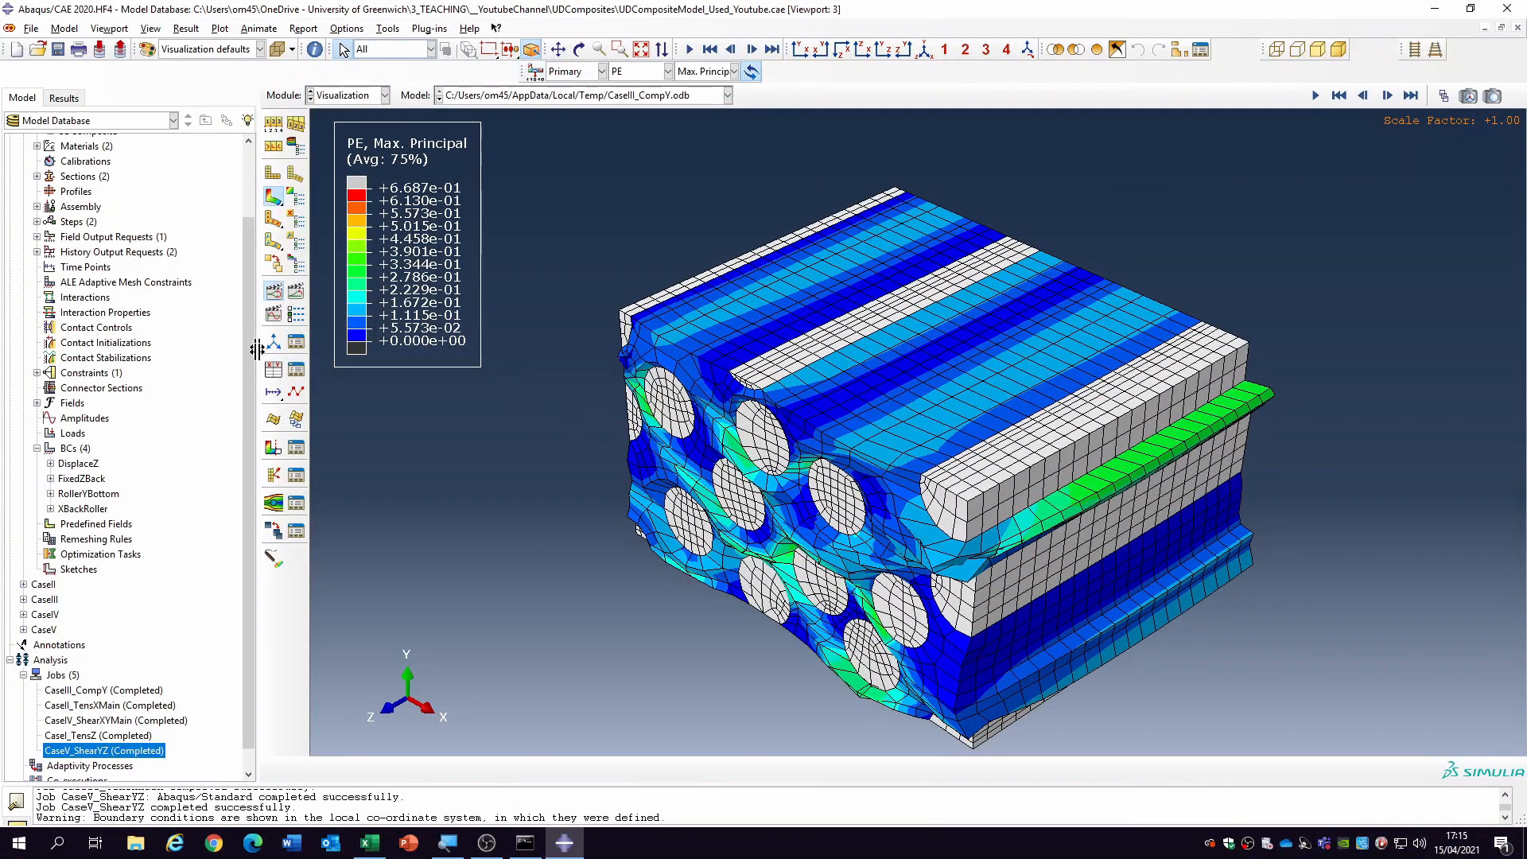
# - Try to plot the RF2 reaction force and U2 displacement history of the RPSET node with the viewports still linked
pyautogui.click(280, 394)
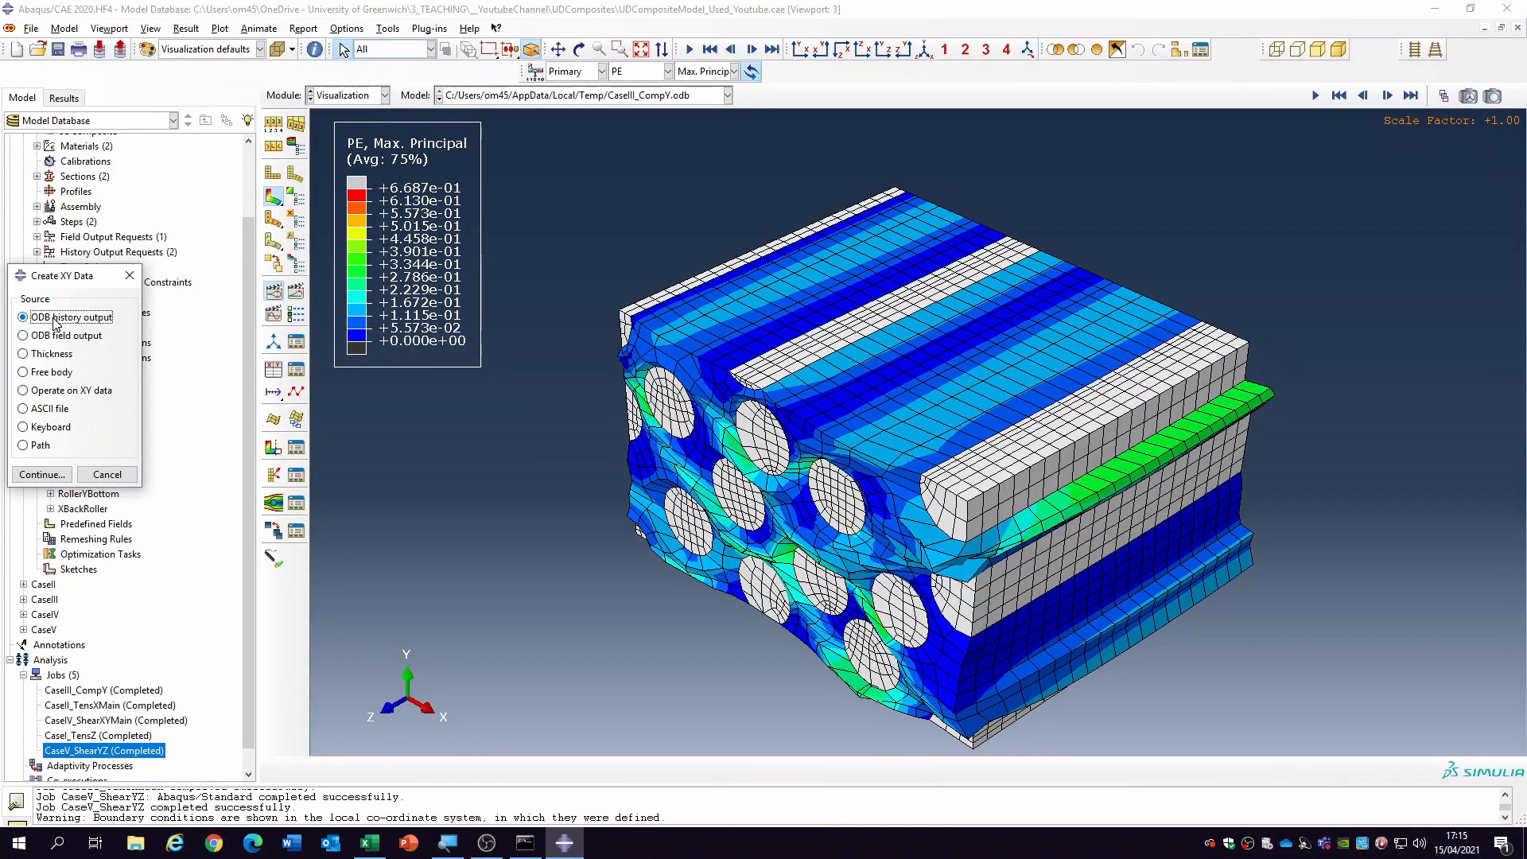
pyautogui.click(52, 475)
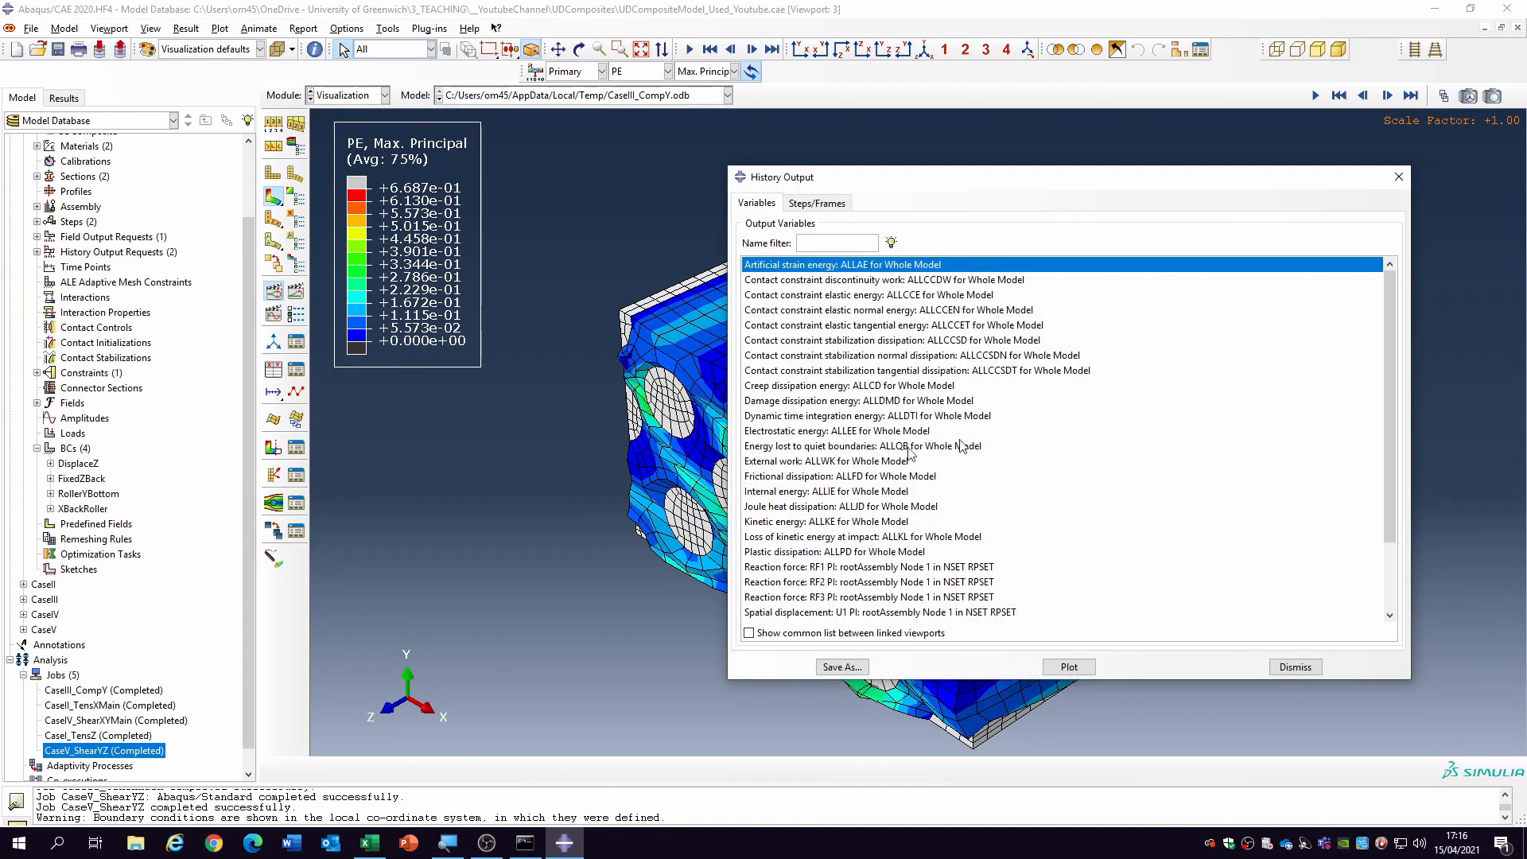
pyautogui.moveTo(965, 187); pyautogui.dragTo(1436, 146)
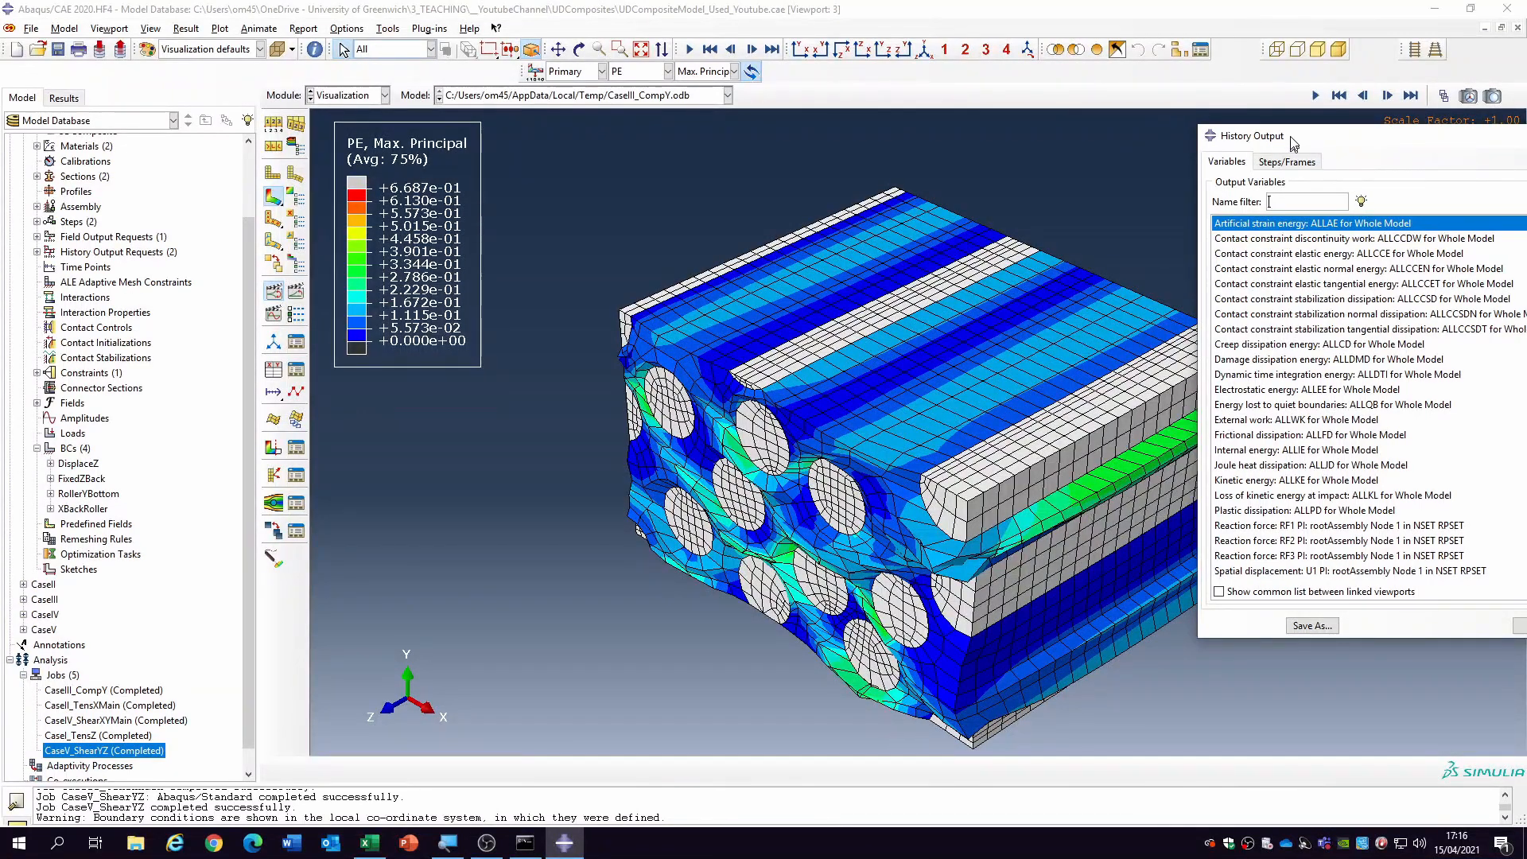
pyautogui.moveTo(1298, 140); pyautogui.dragTo(699, 111)
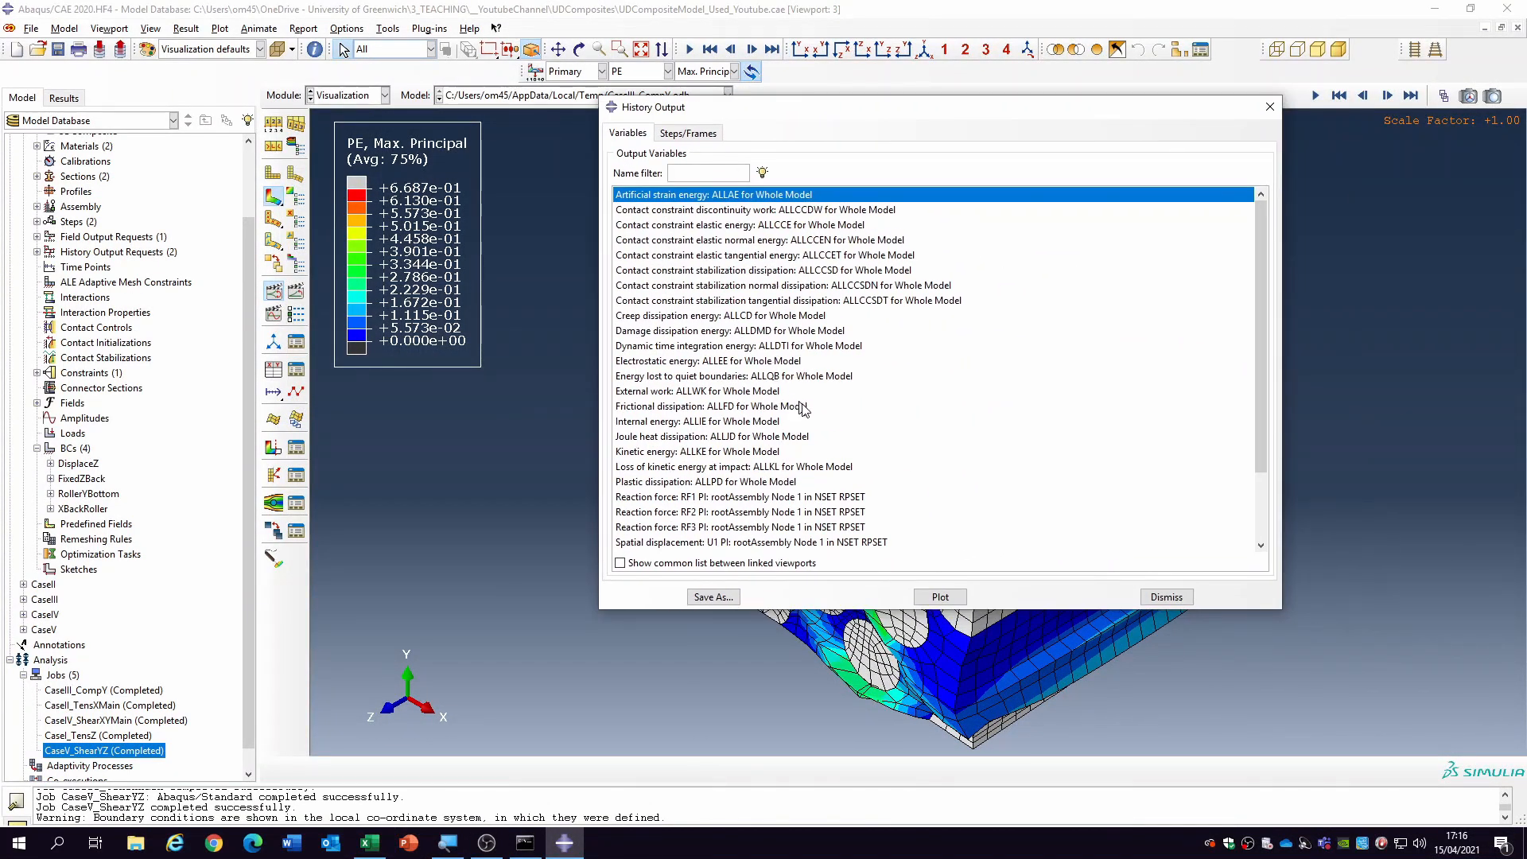
pyautogui.scroll(-2, 917, 475)
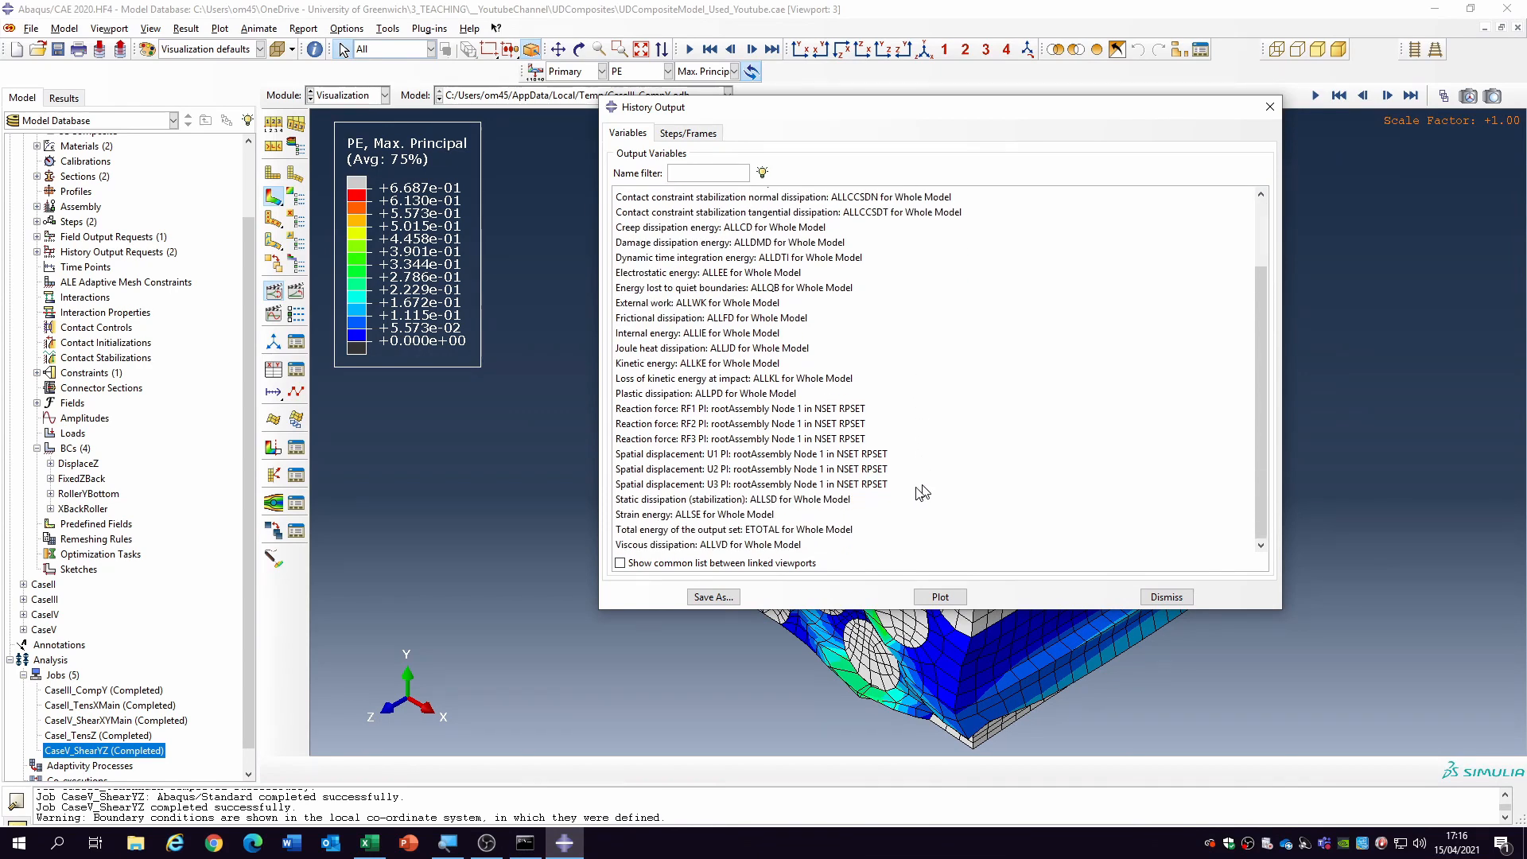
pyautogui.click(710, 424)
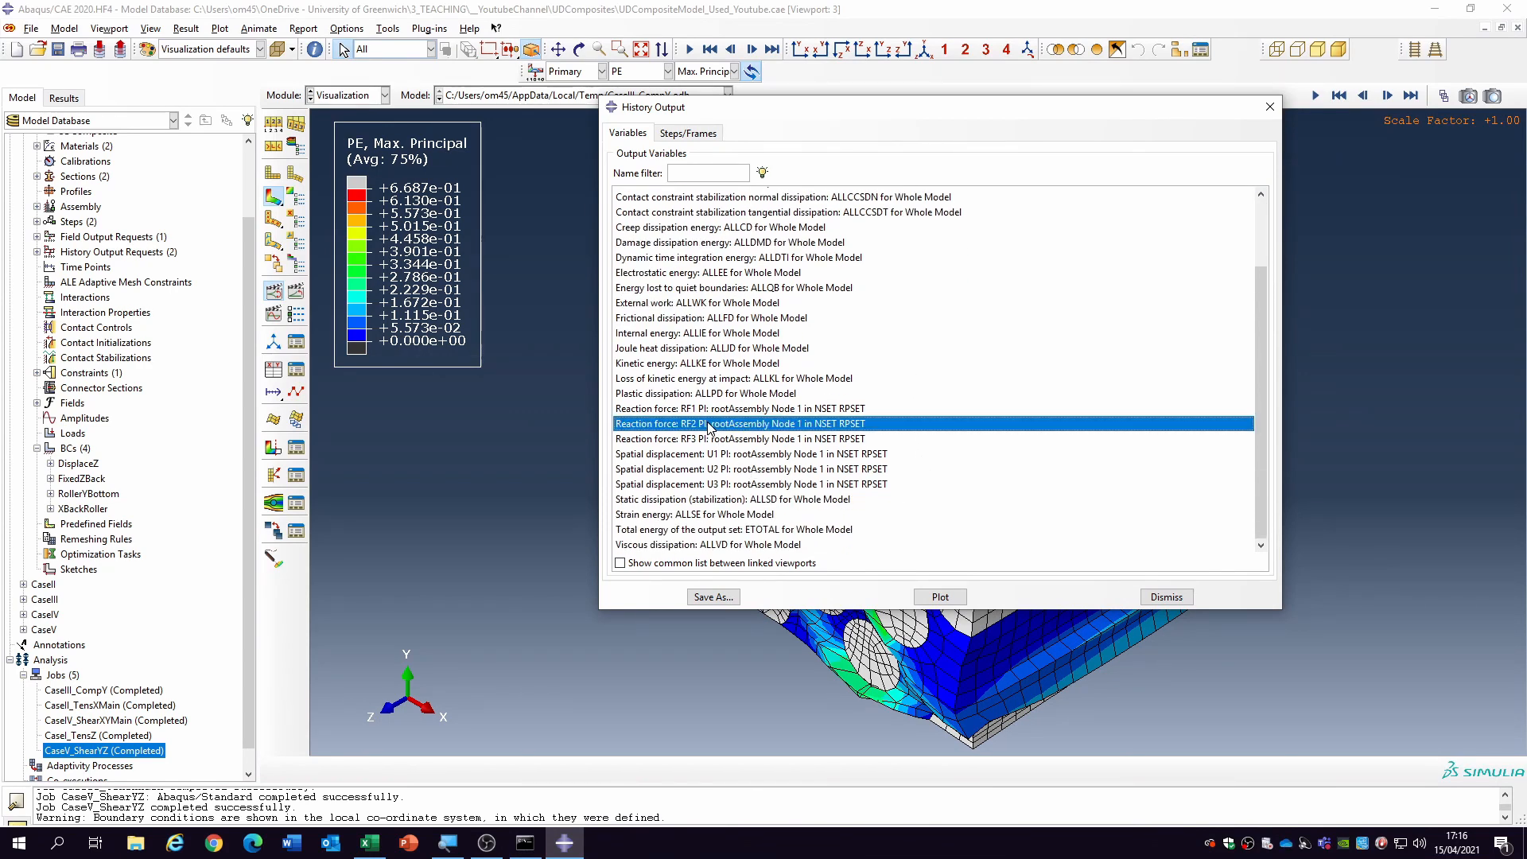
pyautogui.keyDown('ctrl'); pyautogui.click(739, 471); pyautogui.keyUp('ctrl')
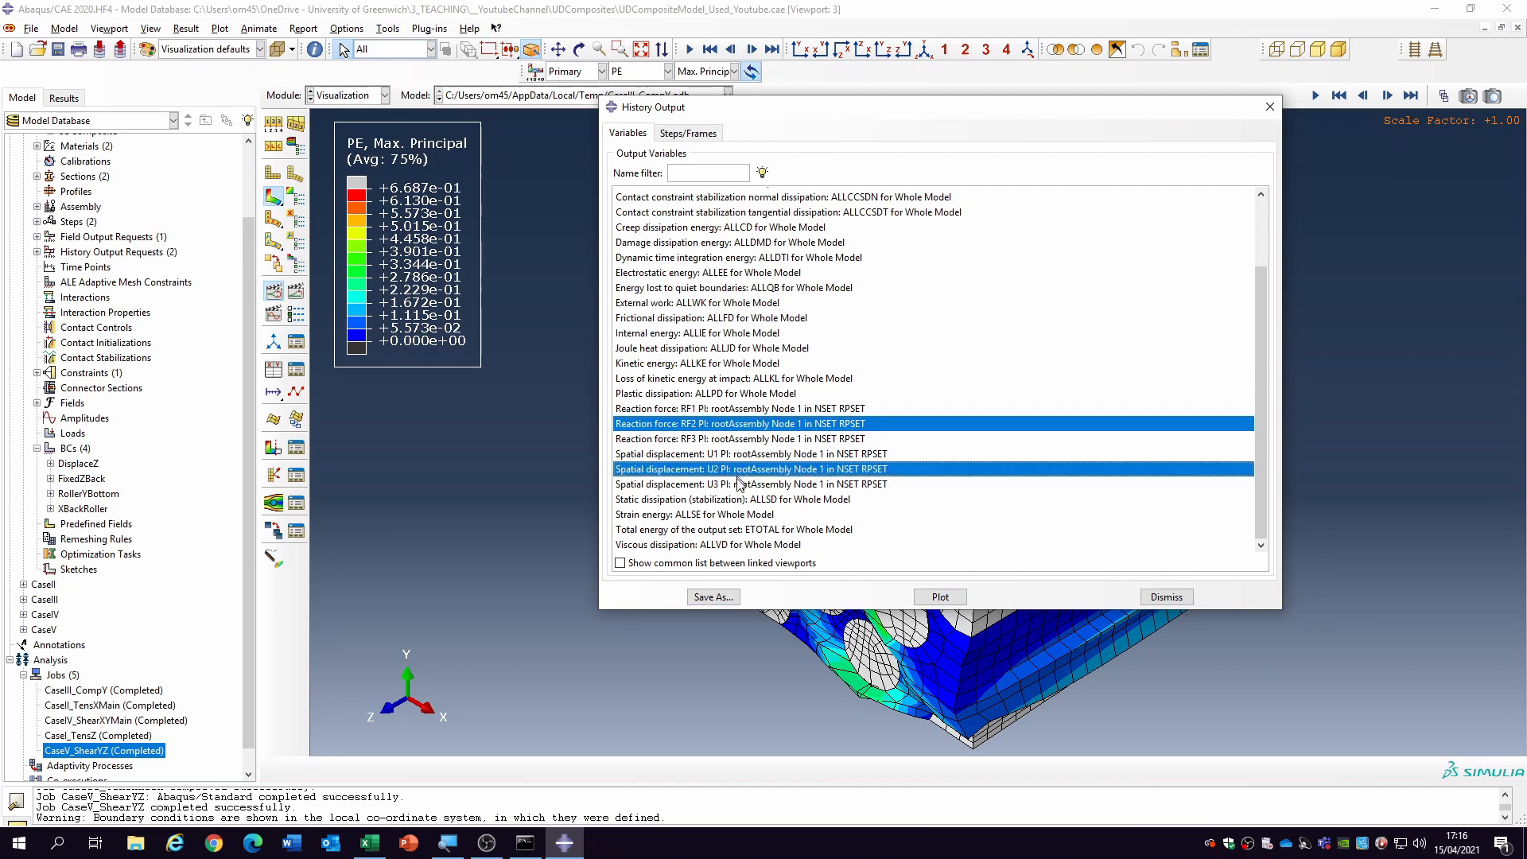
pyautogui.click(942, 598)
pyautogui.click(1170, 597)
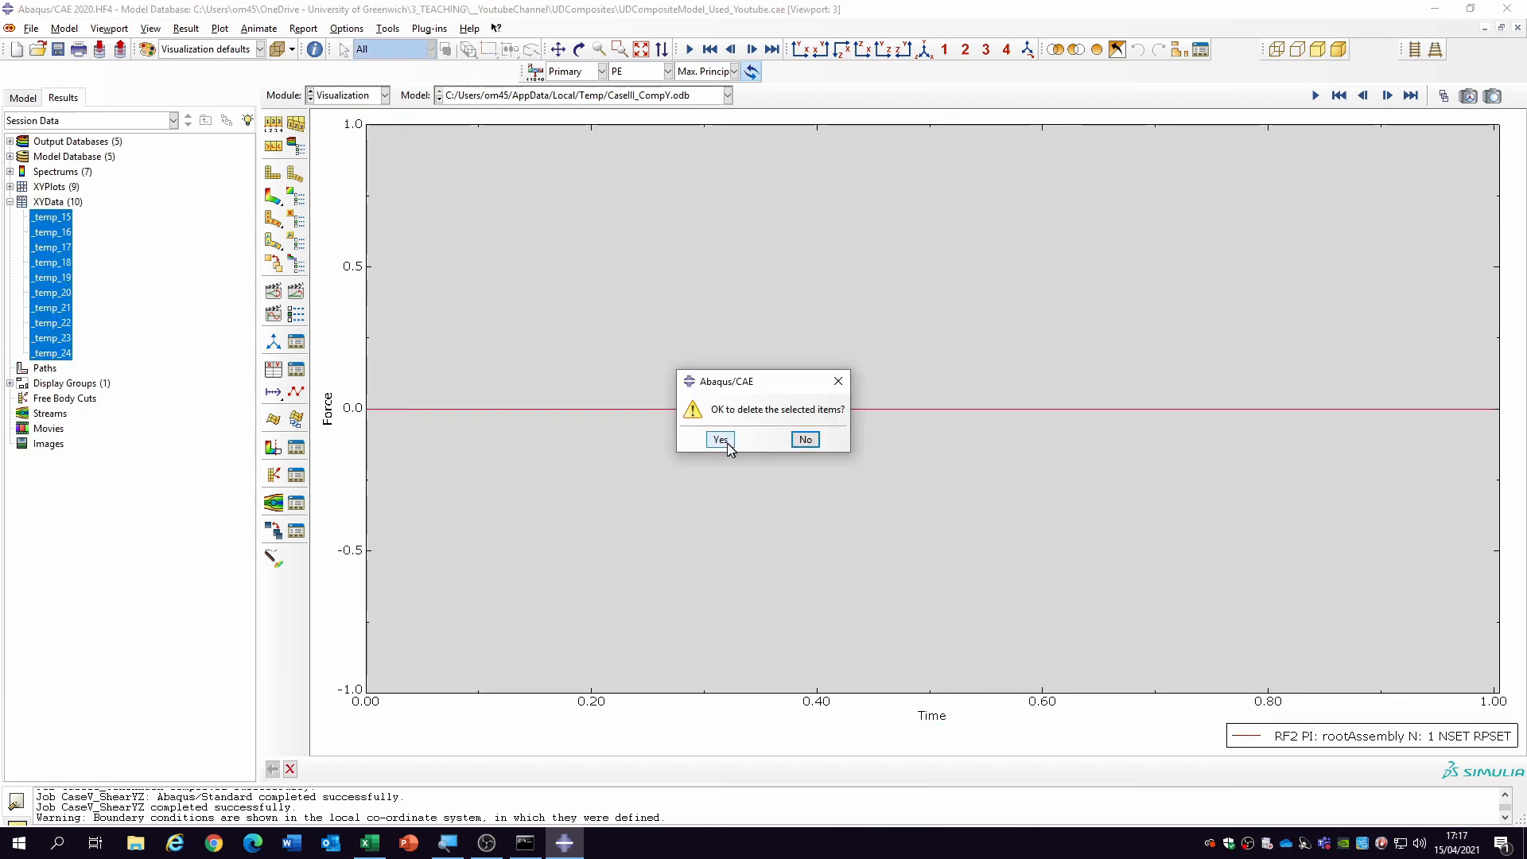
# - Delete the temporary XY data, unlink the viewports and return to the contour plot on the deformed shape
pyautogui.click(720, 439)
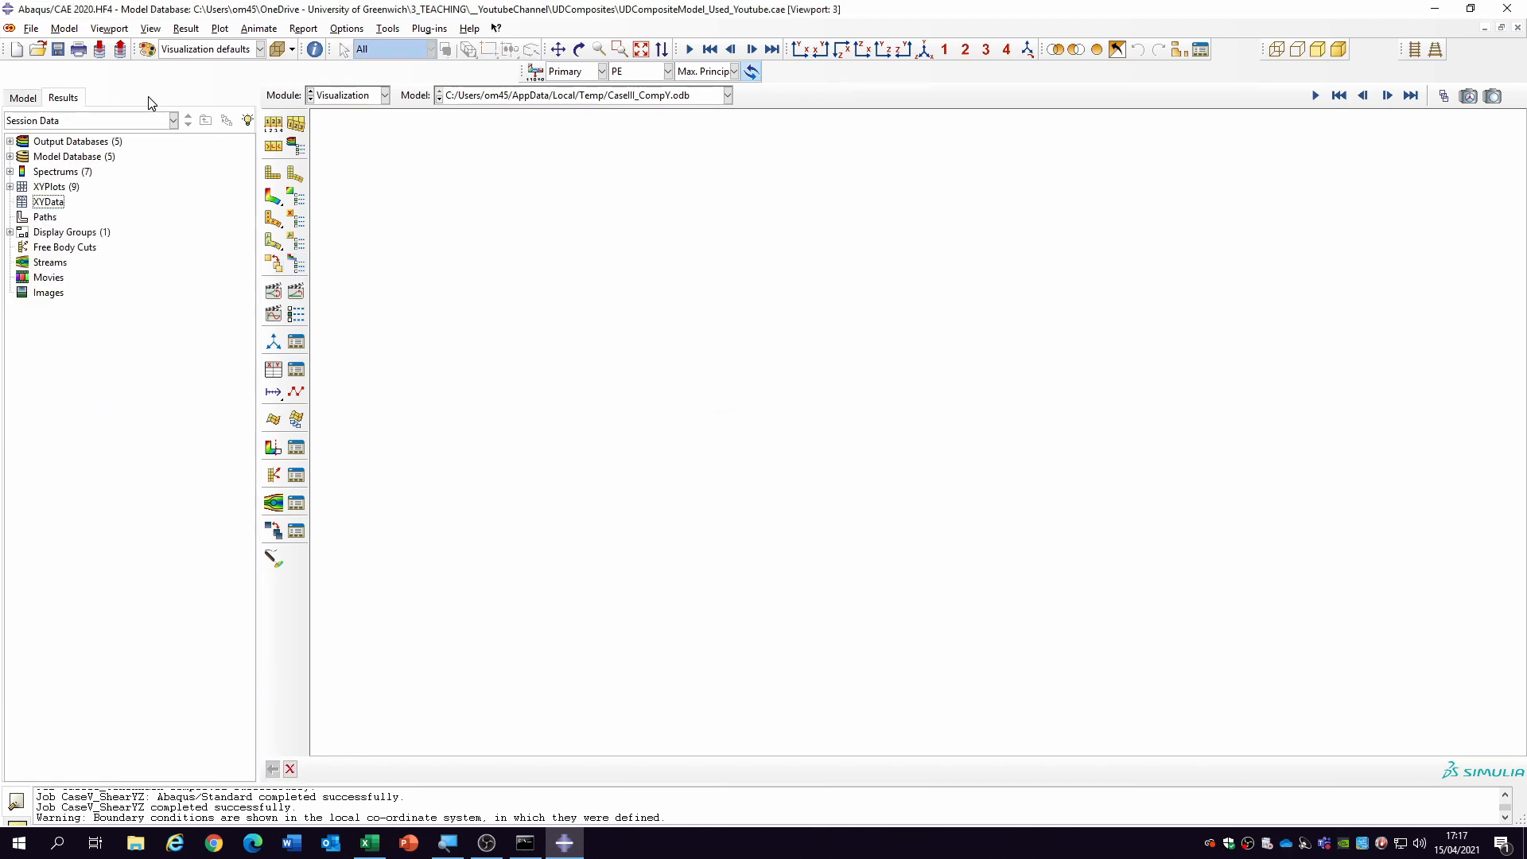
pyautogui.click(109, 29)
pyautogui.click(156, 236)
pyautogui.click(273, 195)
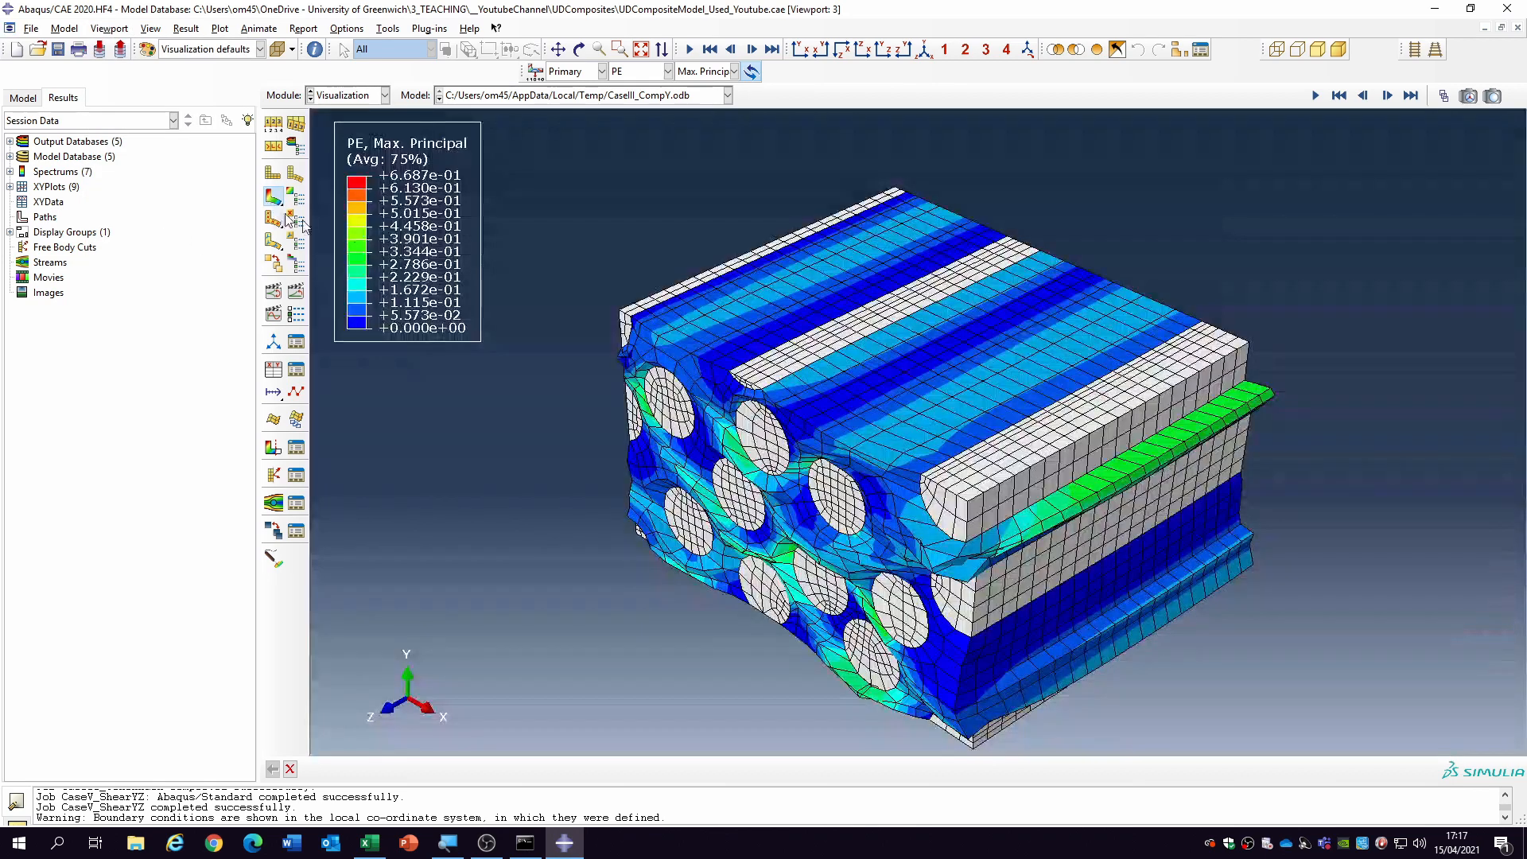
pyautogui.click(273, 370)
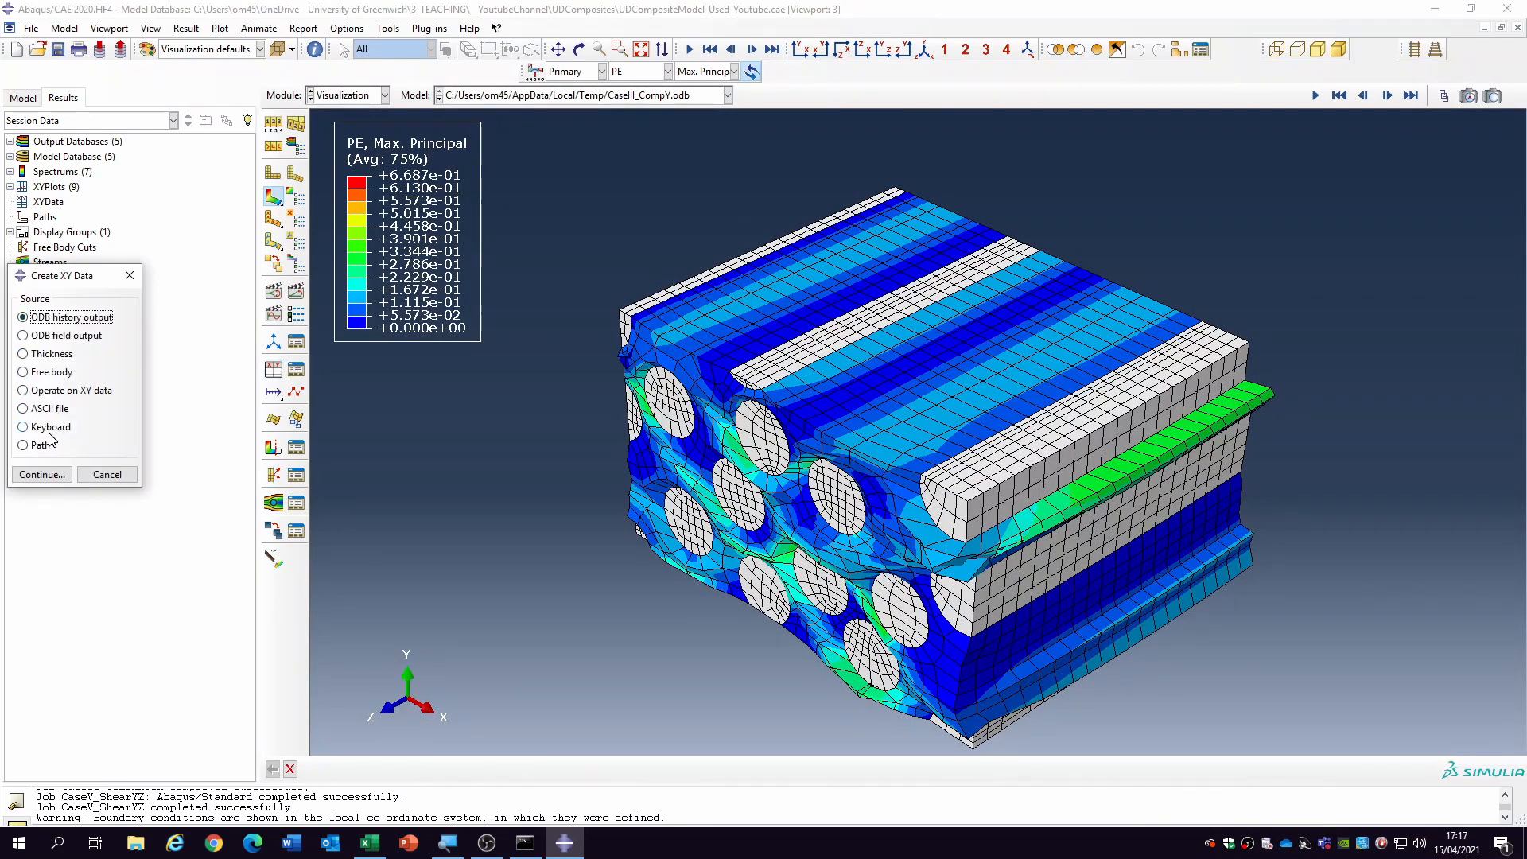
pyautogui.click(41, 474)
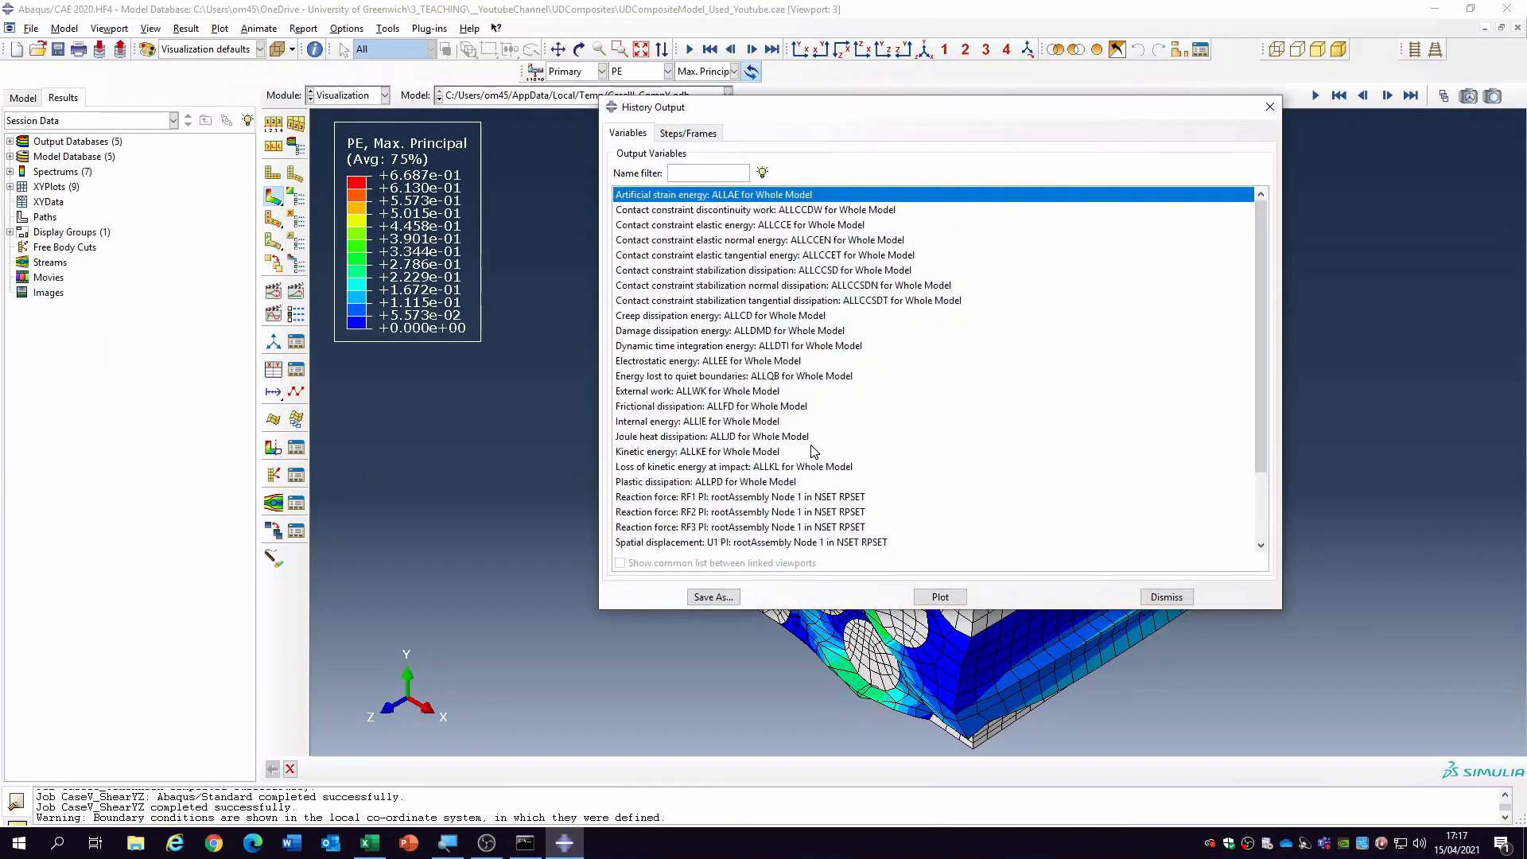
pyautogui.scroll(-5, 820, 460)
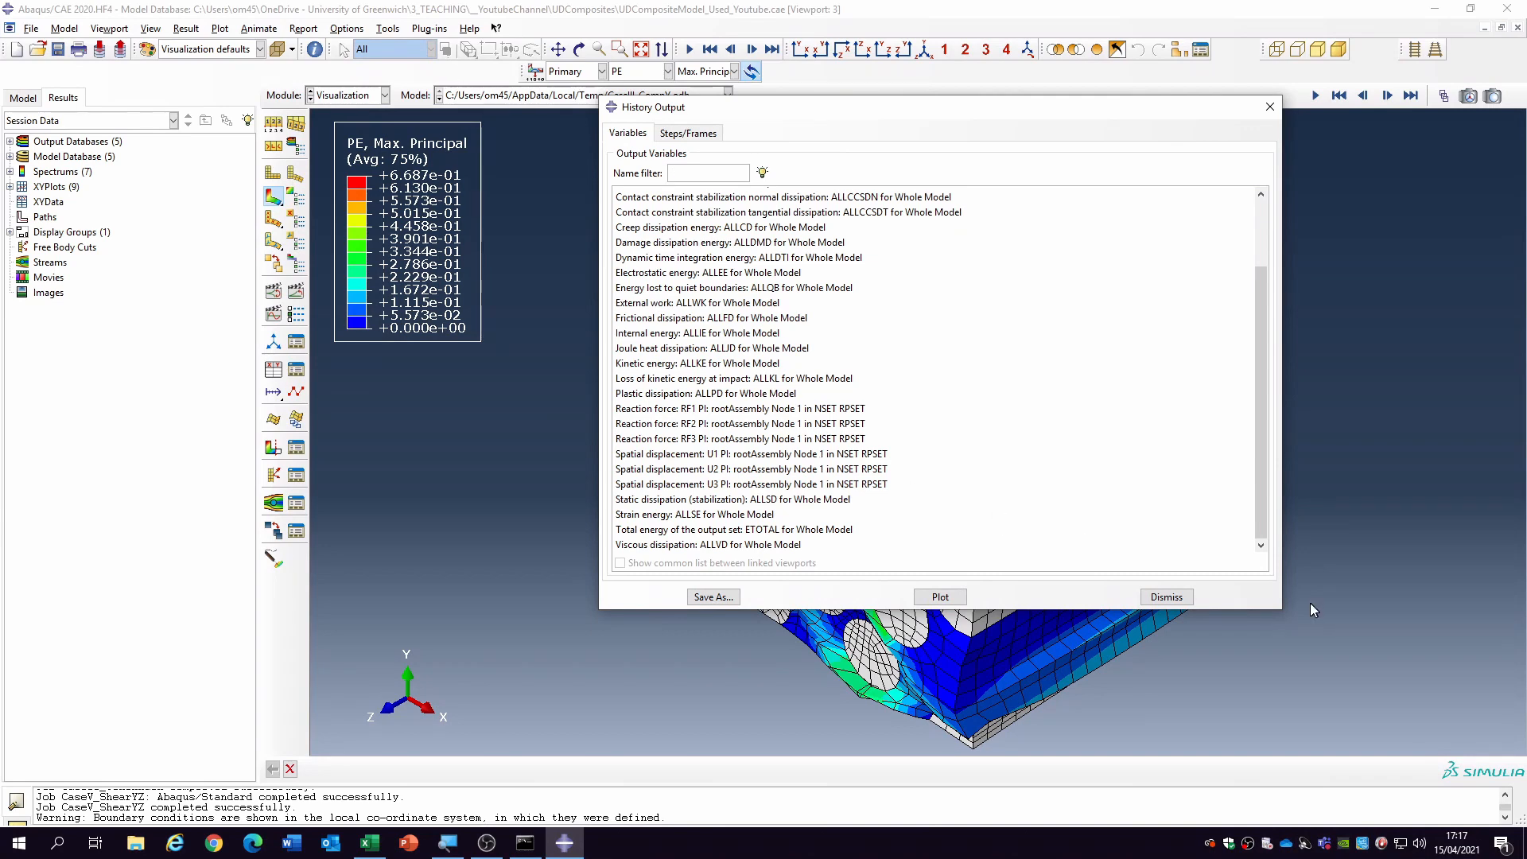
pyautogui.click(1167, 596)
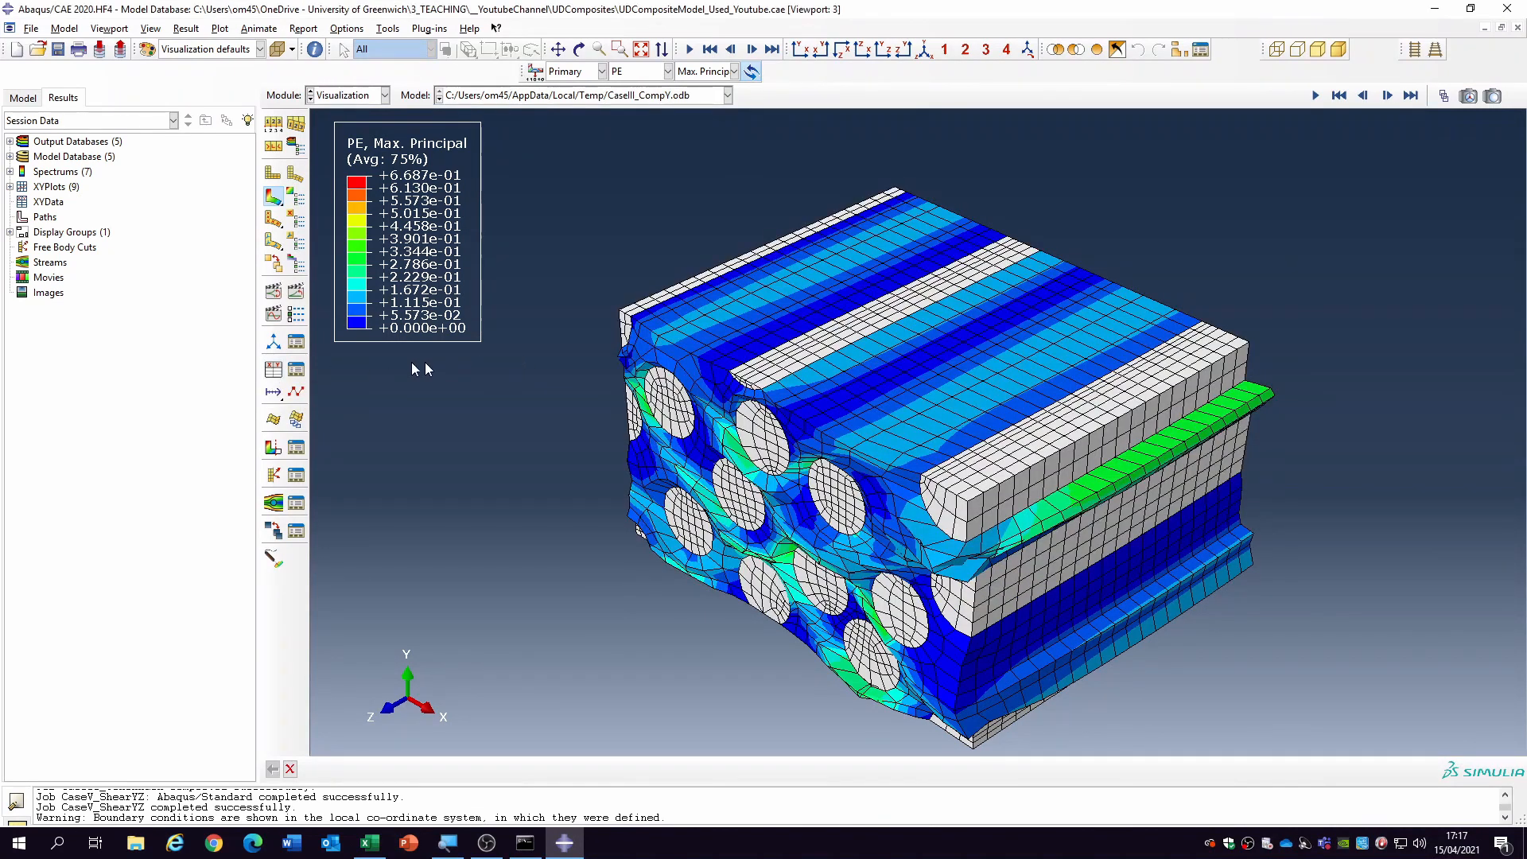
# - Create XY data from the ODB history output and plot RF2 and U2 of node 1 in NSET RPSET for CaseIII_CompY
pyautogui.click(273, 369)
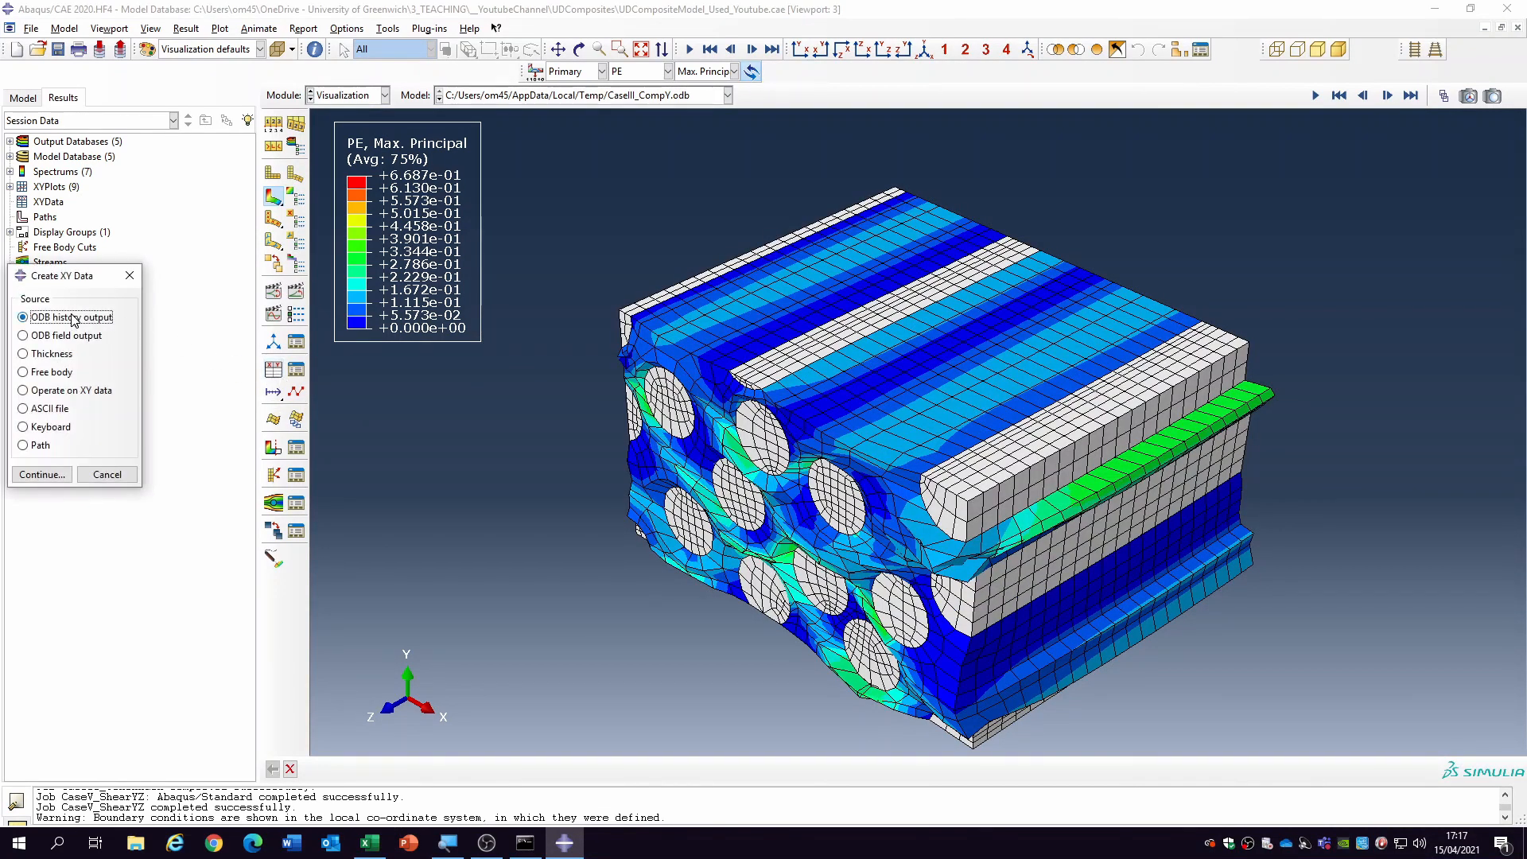
pyautogui.click(41, 474)
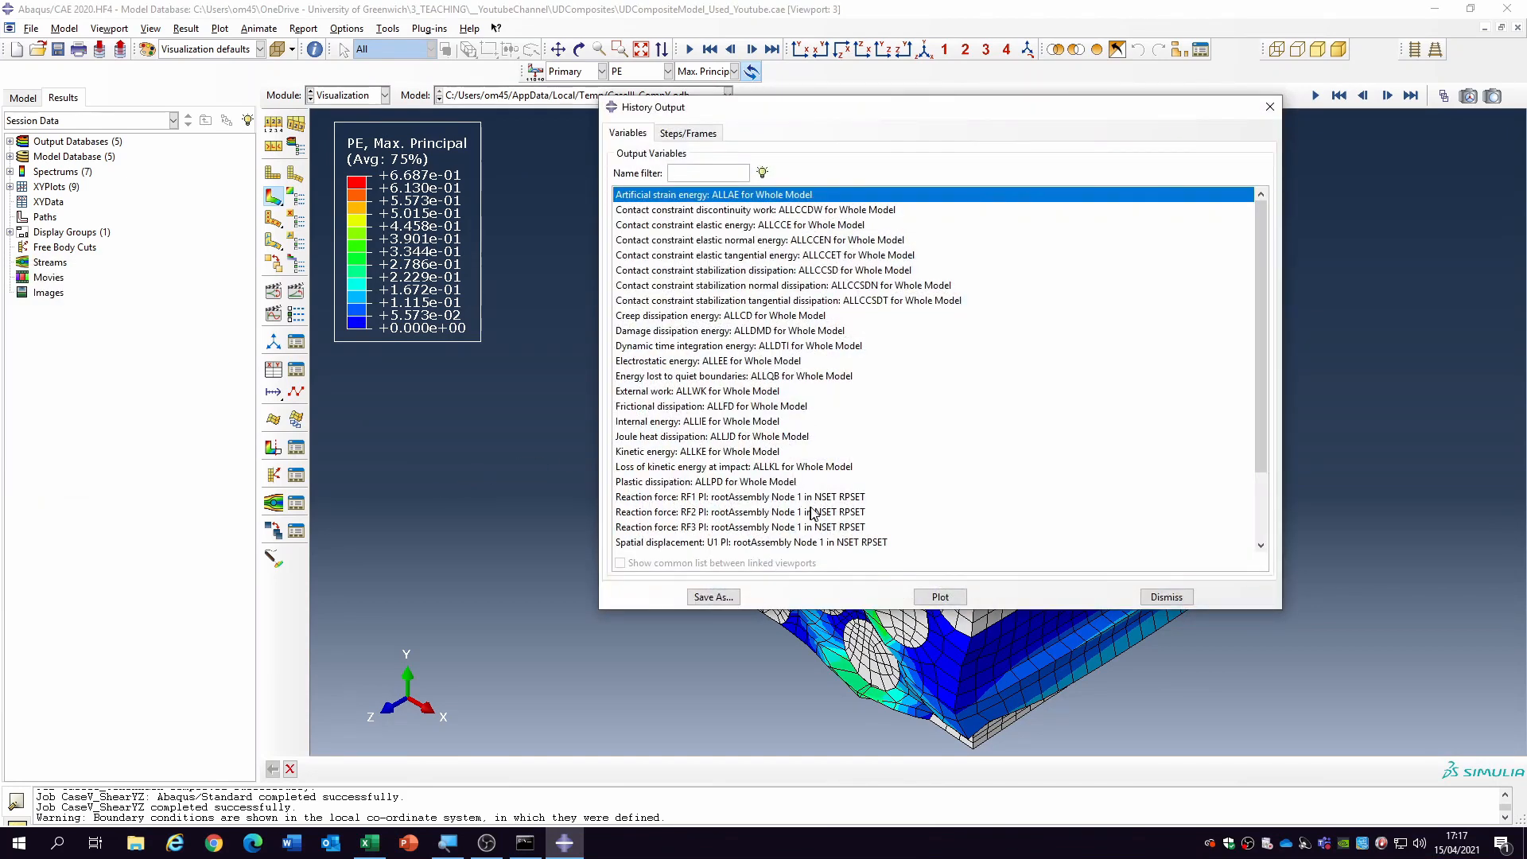
pyautogui.click(733, 515)
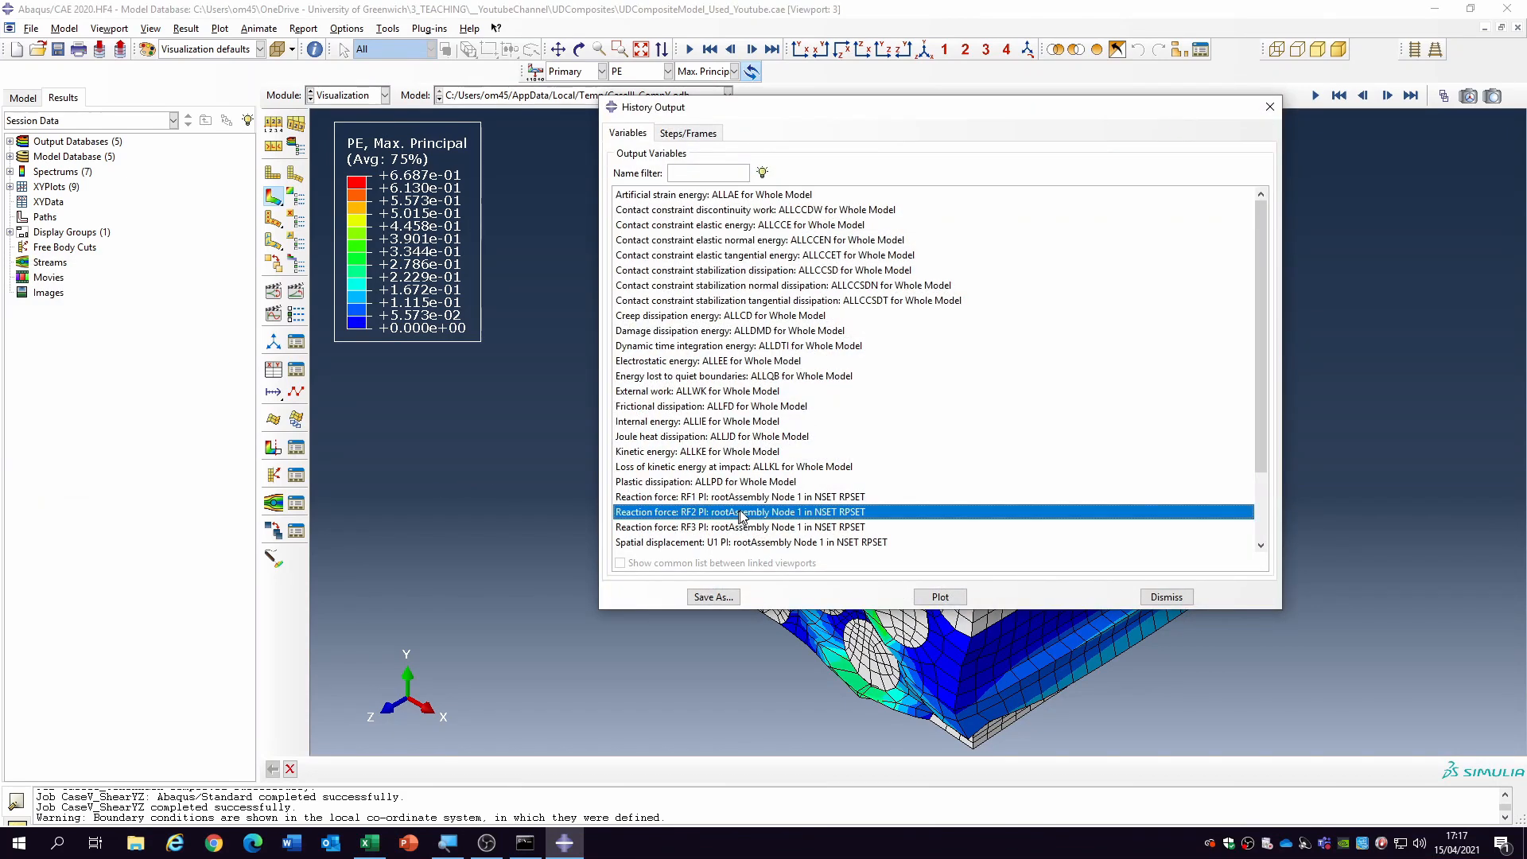
pyautogui.scroll(-2, 740, 517)
pyautogui.keyDown('ctrl'); pyautogui.click(783, 470); pyautogui.keyUp('ctrl')
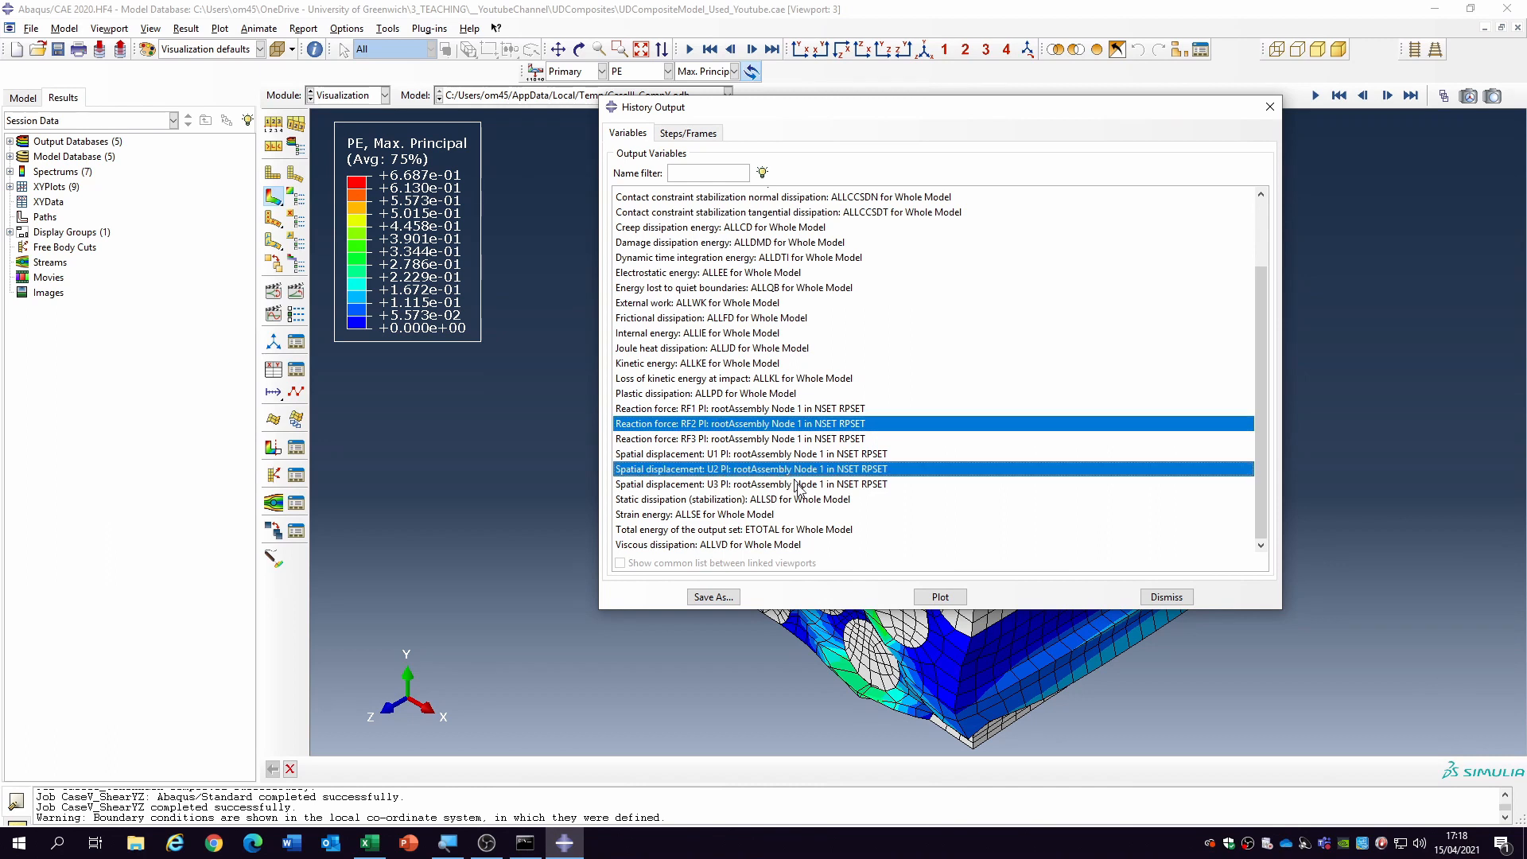
pyautogui.click(941, 597)
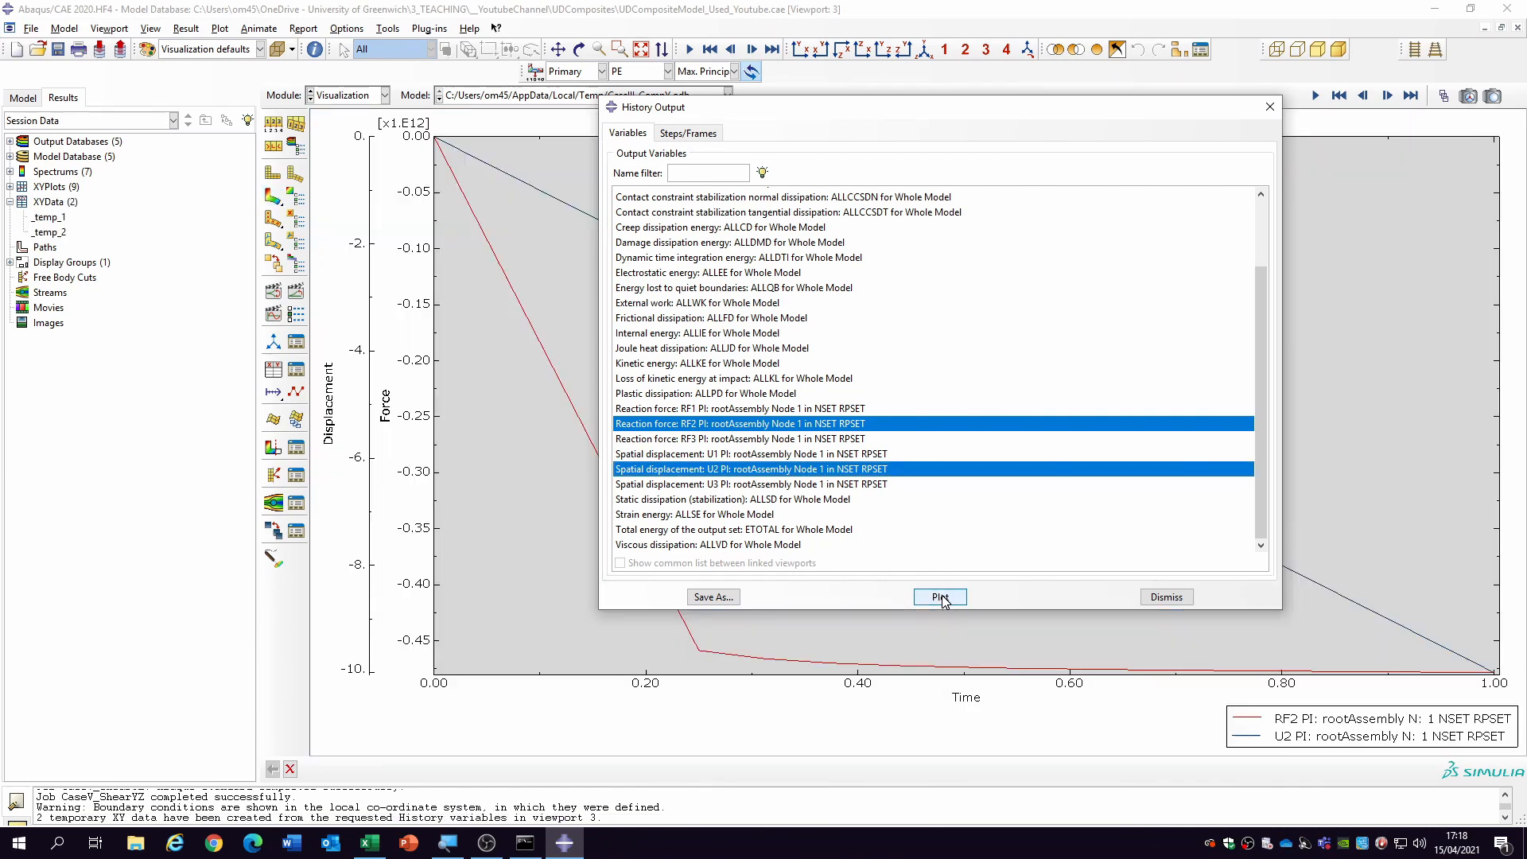
pyautogui.click(1168, 598)
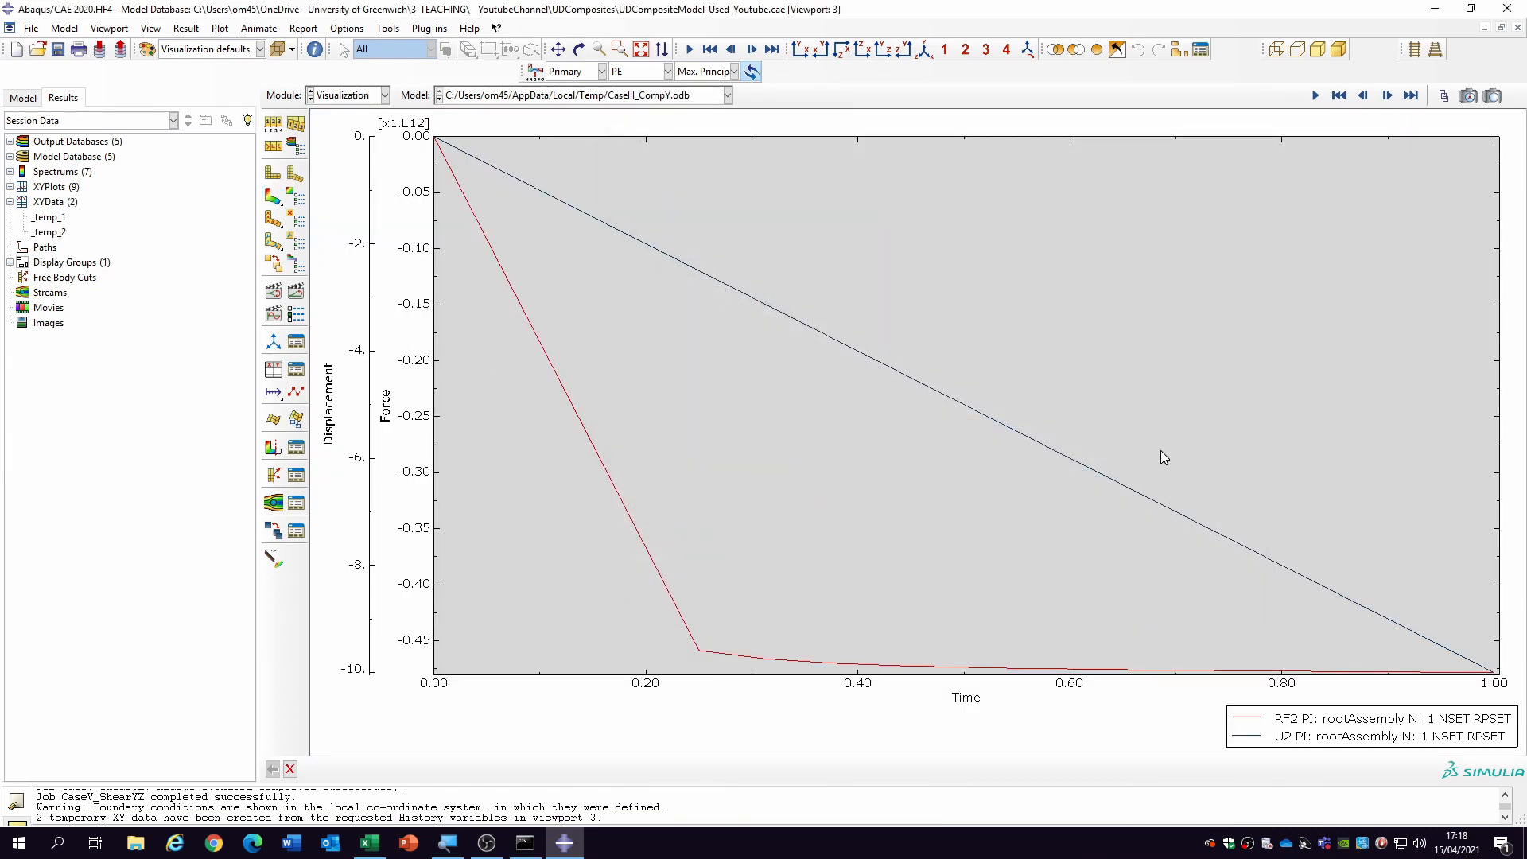
# - Operate on the XY data to combine the U2 displacement with the RF2 reaction force, and plot the expression combine("_temp_2", "_temp_1")
pyautogui.click(274, 371)
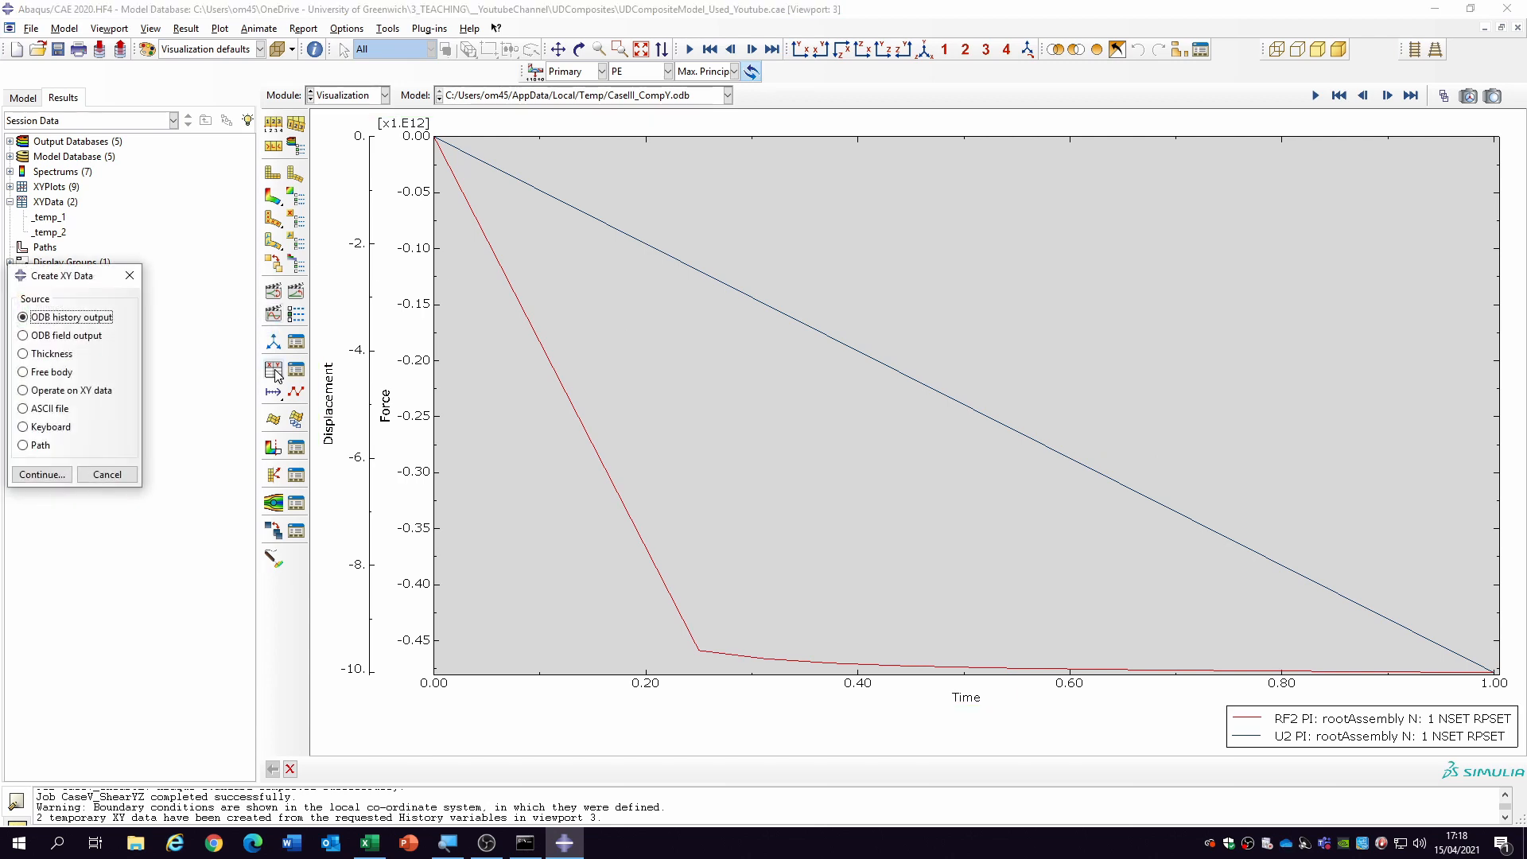
pyautogui.click(45, 391)
pyautogui.click(41, 475)
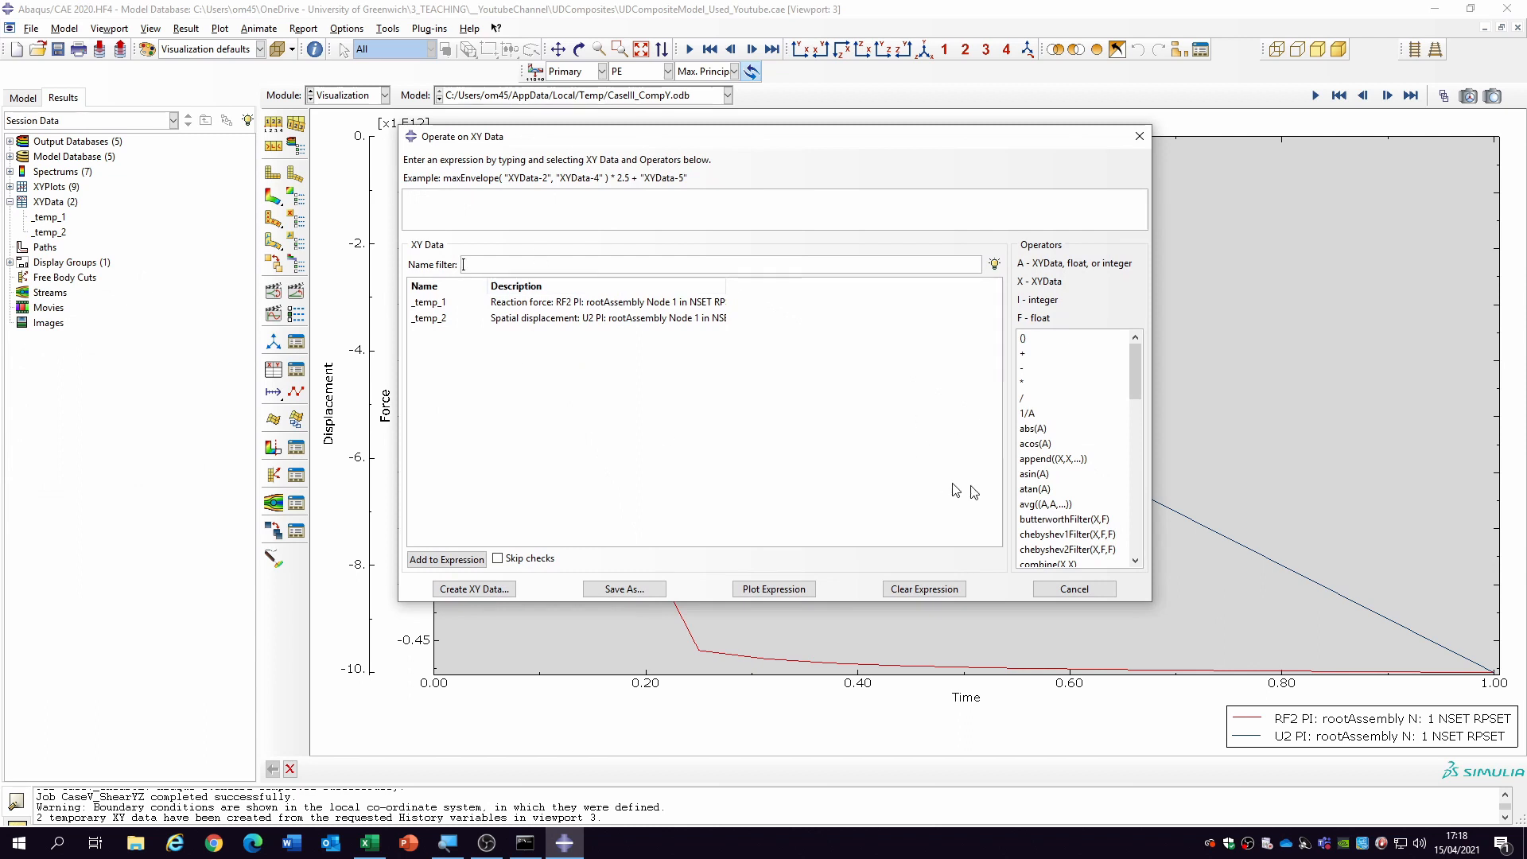
pyautogui.scroll(-3, 1094, 421)
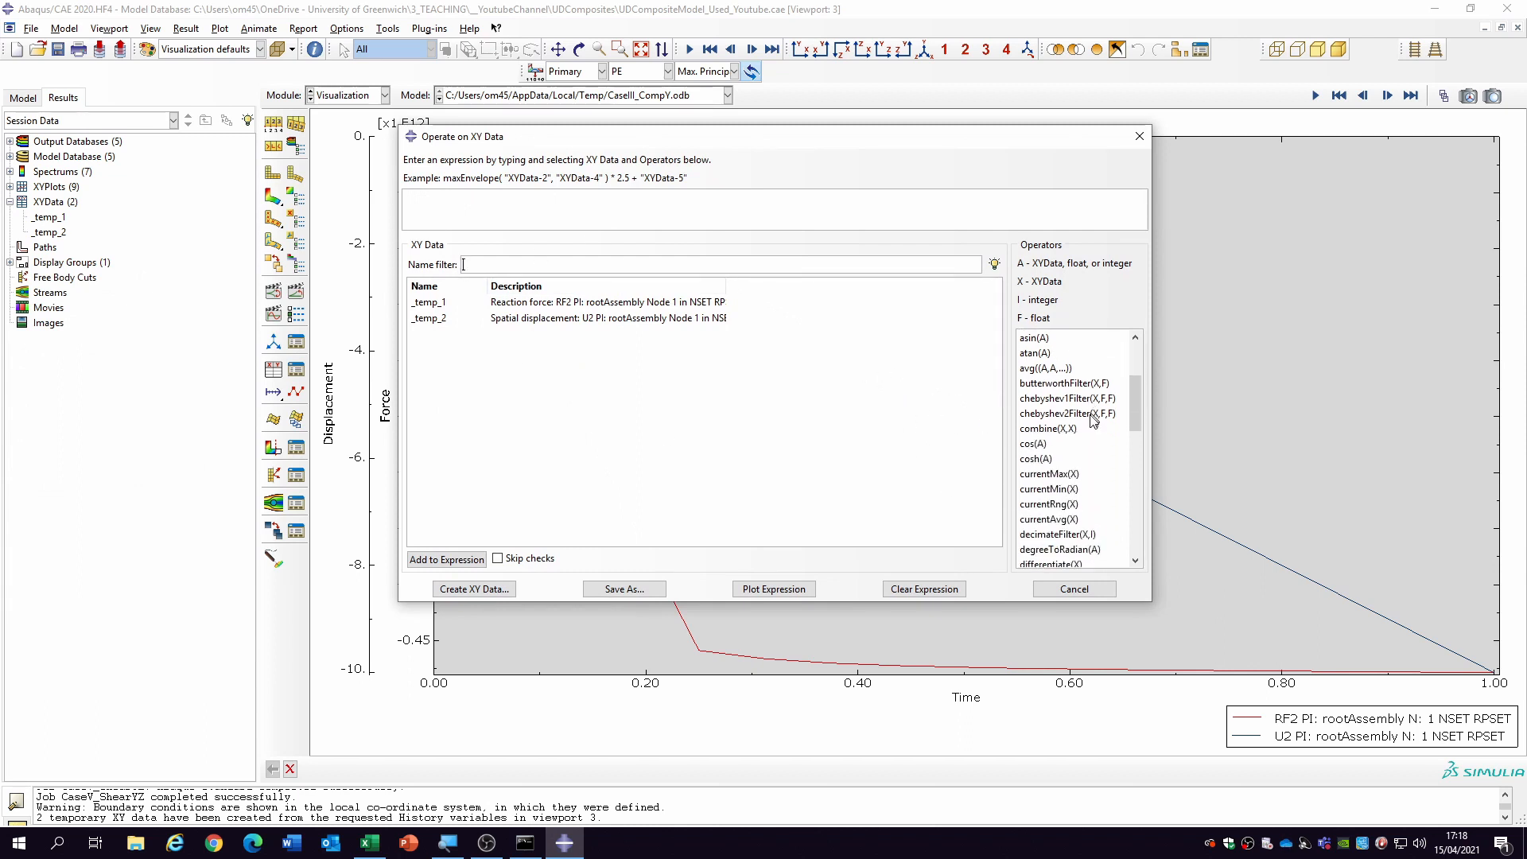
pyautogui.scroll(-1, 1064, 525)
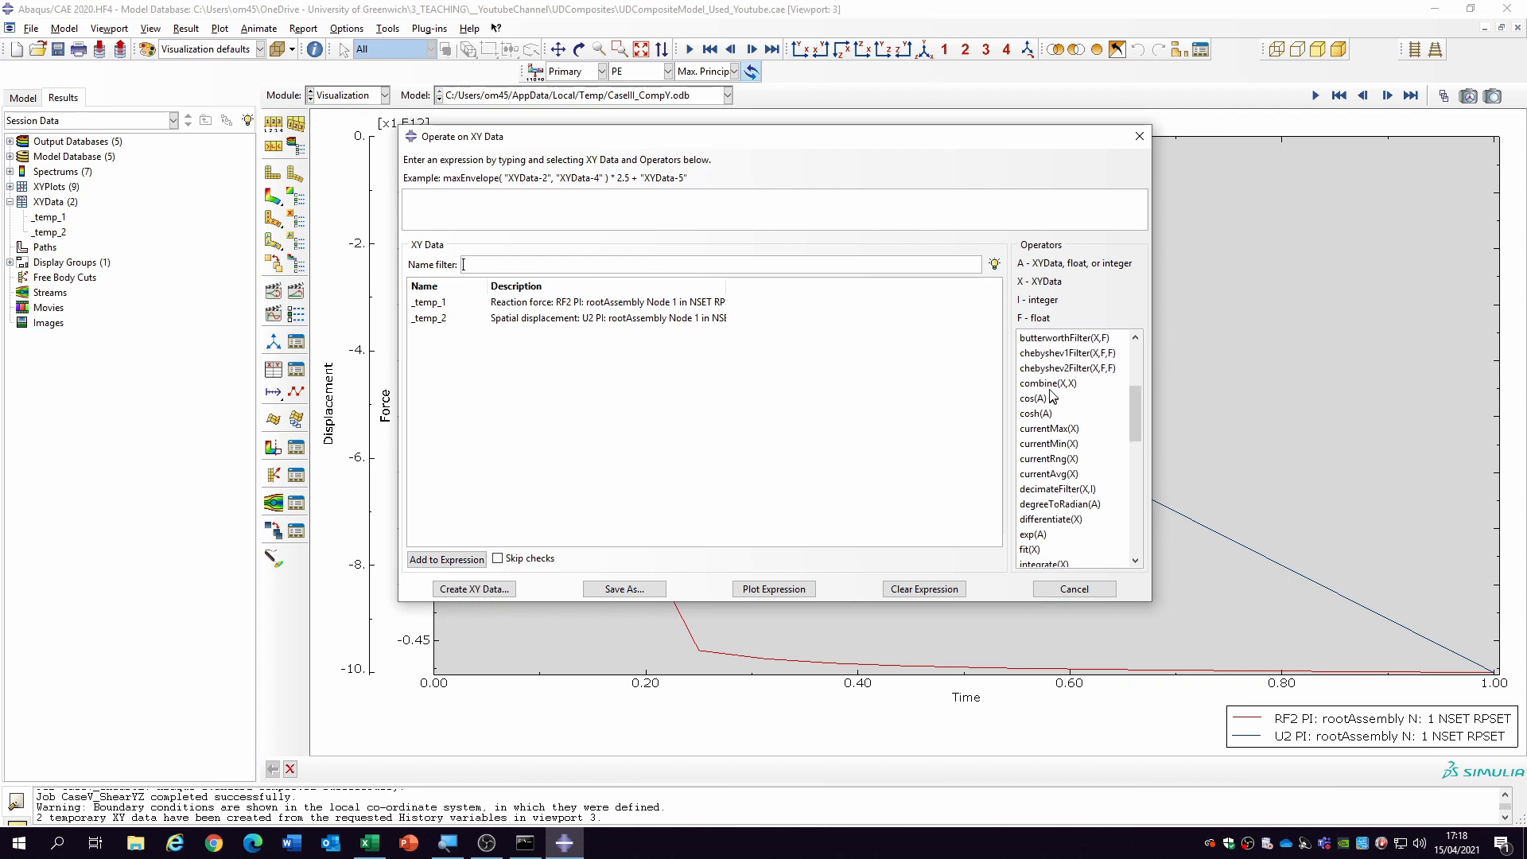
pyautogui.click(1050, 385)
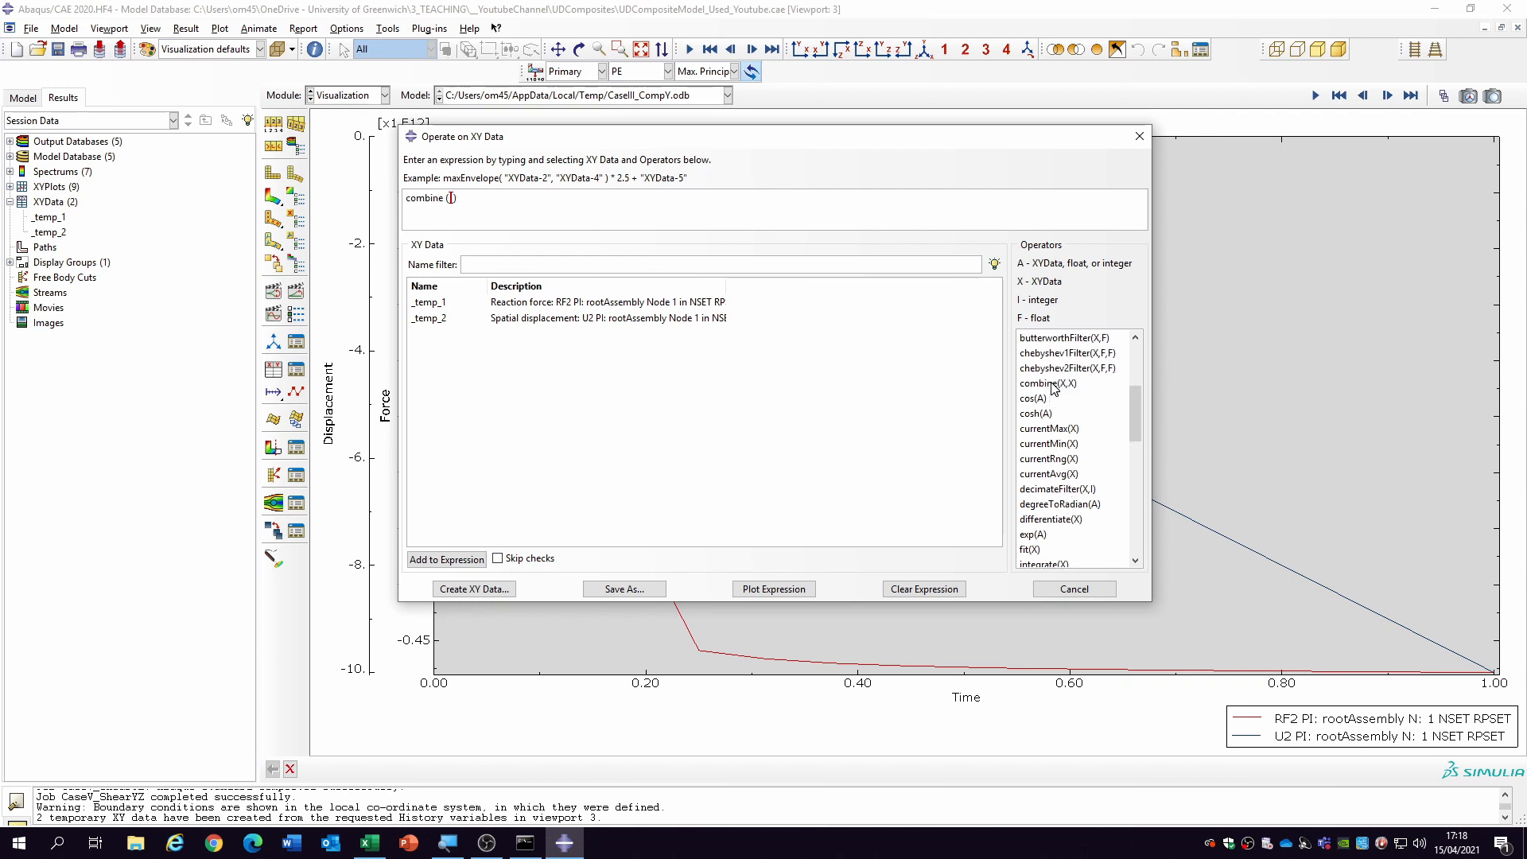
pyautogui.doubleClick(569, 318)
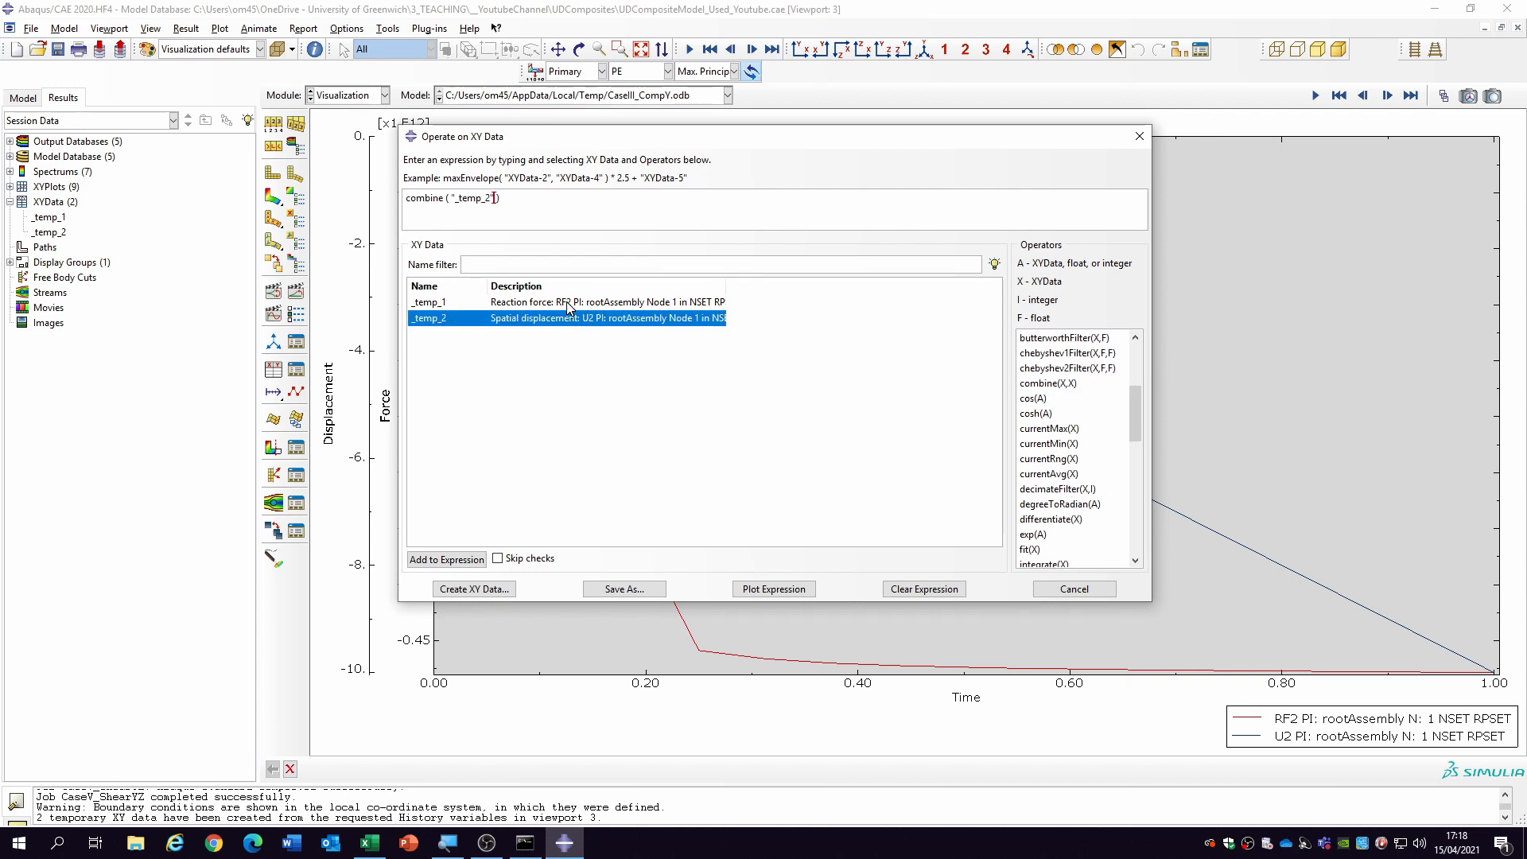
pyautogui.doubleClick(568, 304)
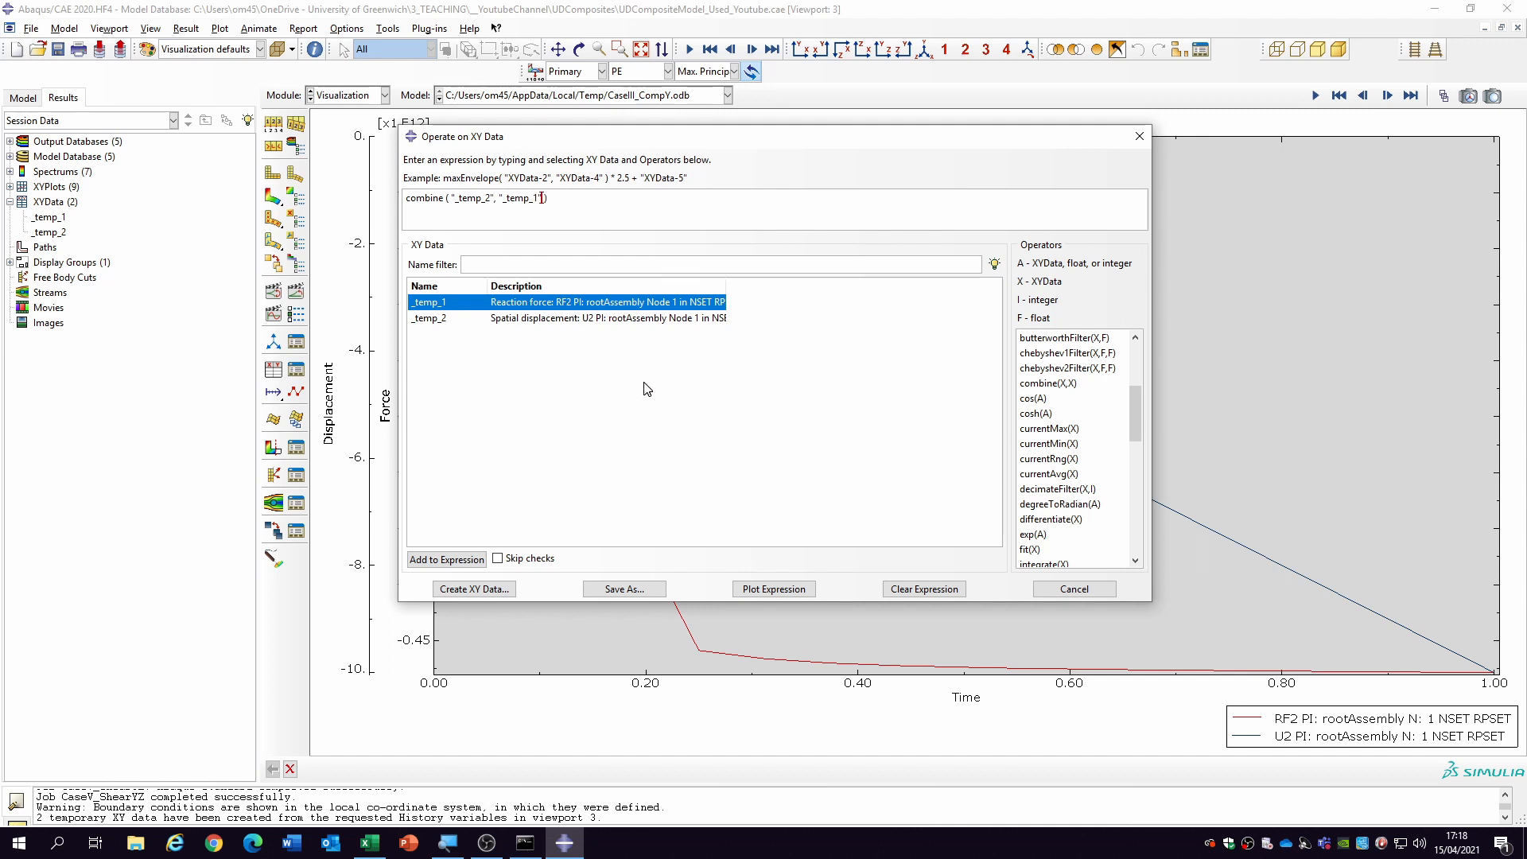
pyautogui.click(772, 590)
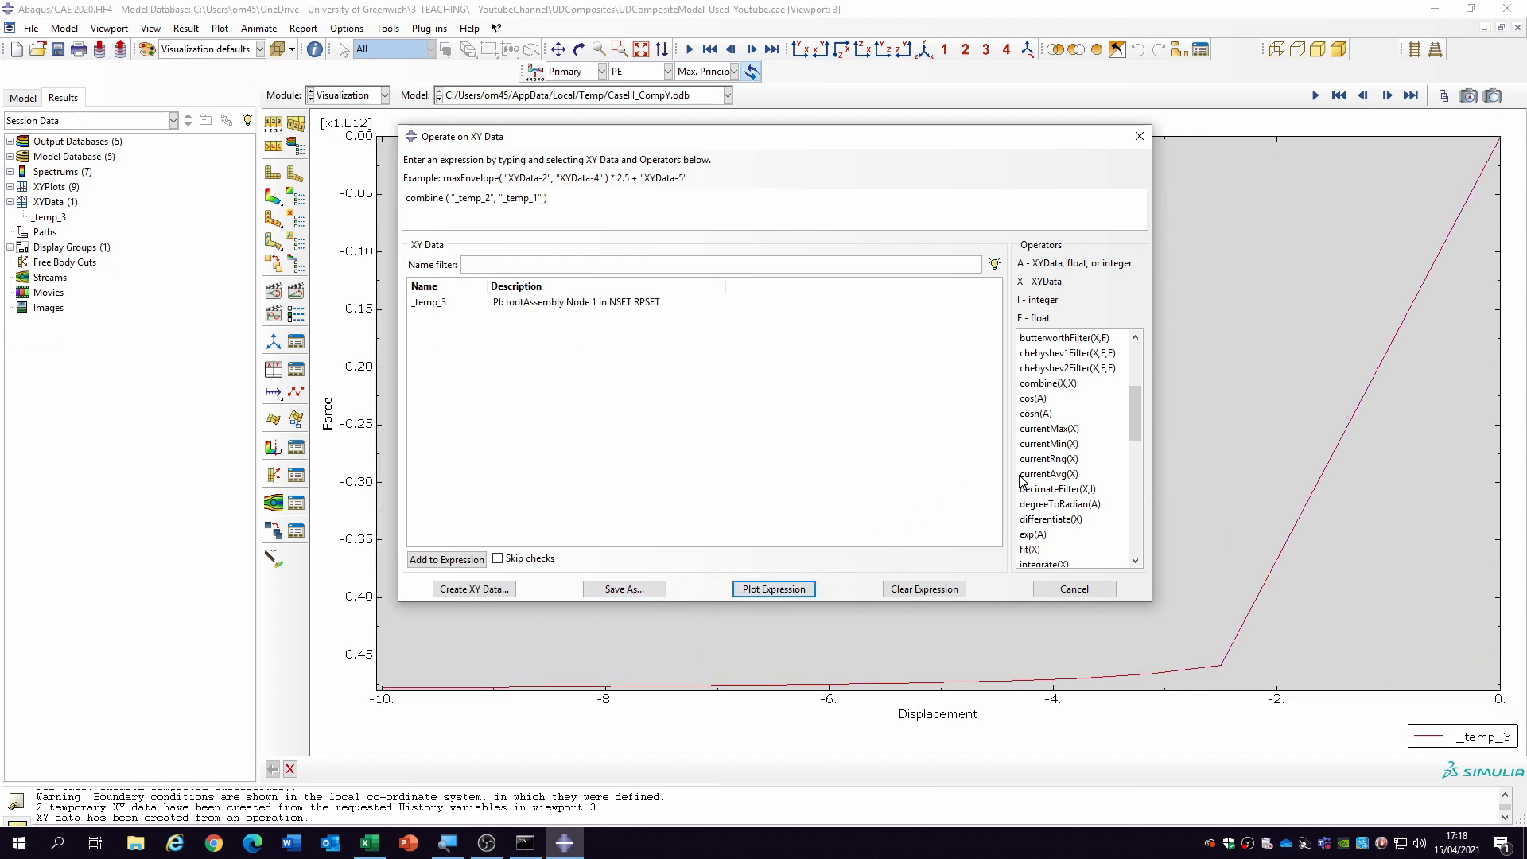
pyautogui.click(1069, 592)
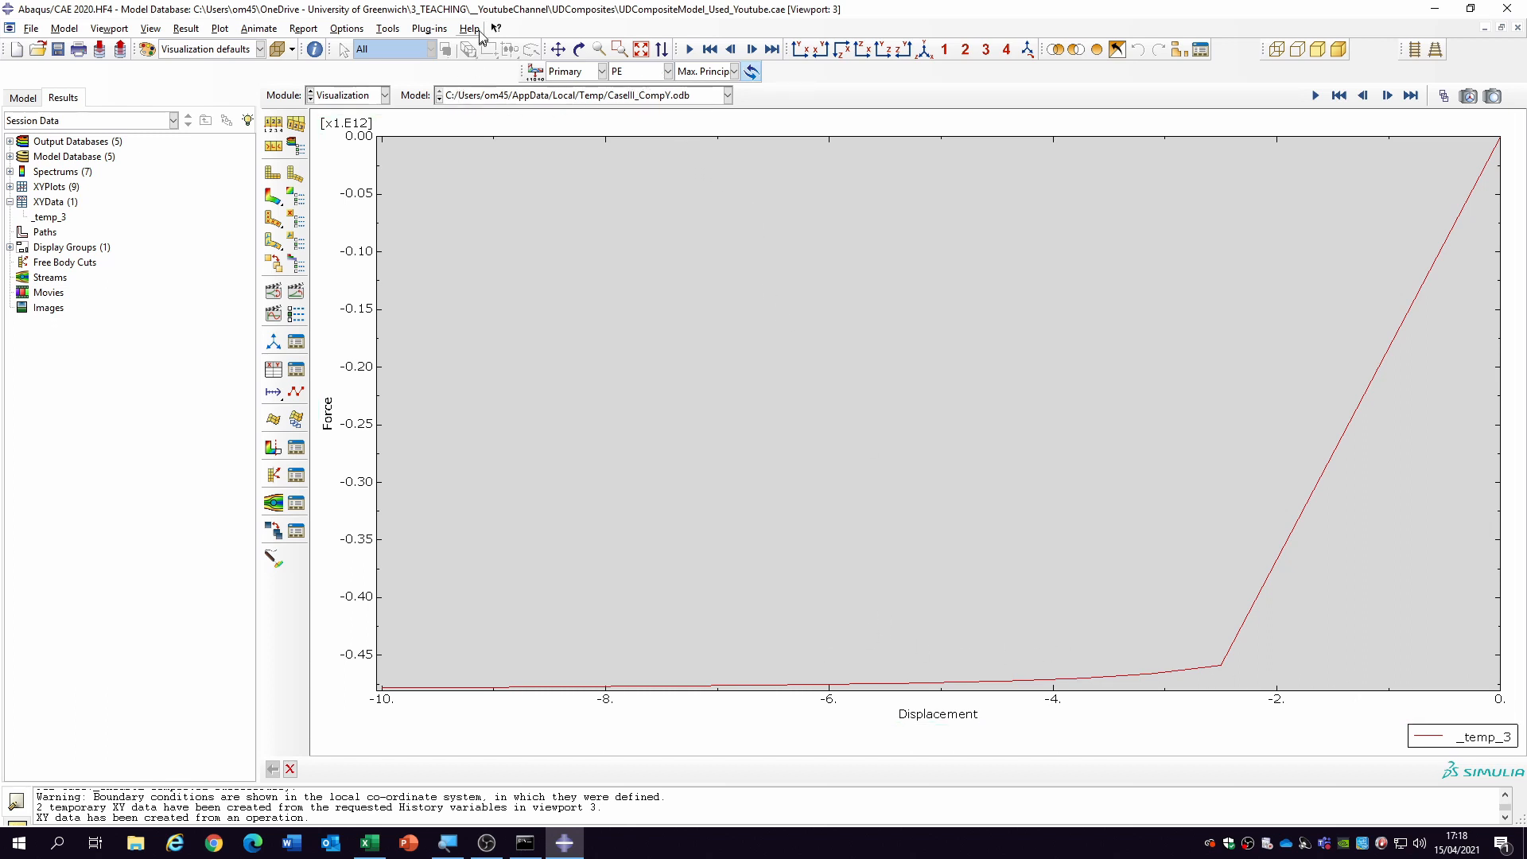
# - Transfer the current XY plot from Abaqus/CAE with the Excel Utilities plug-in and switch to the resulting Book2 workbook in Excel
pyautogui.click(431, 29)
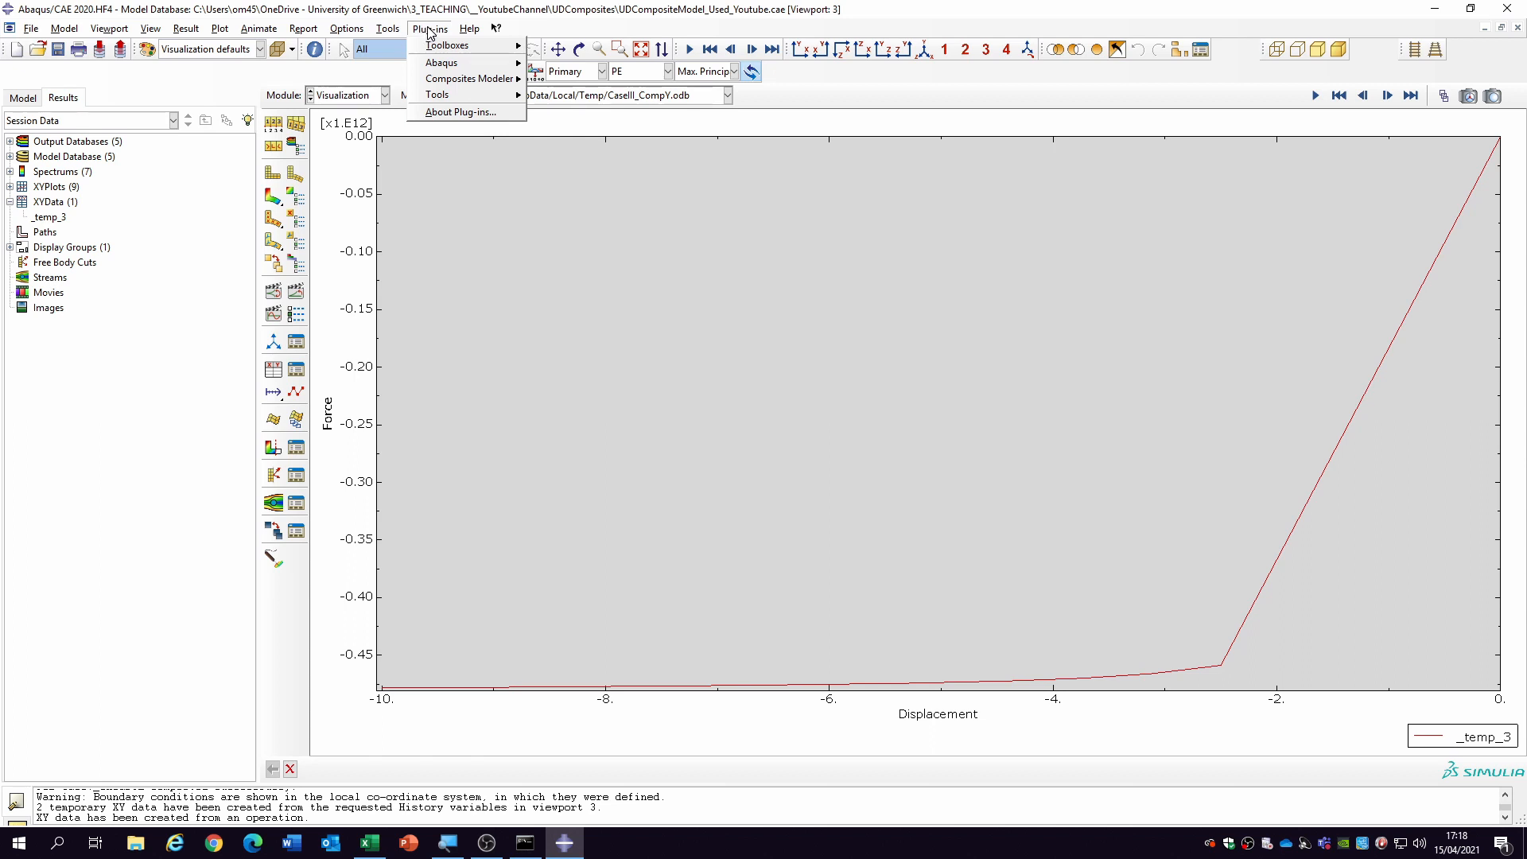
pyautogui.moveTo(469, 79)
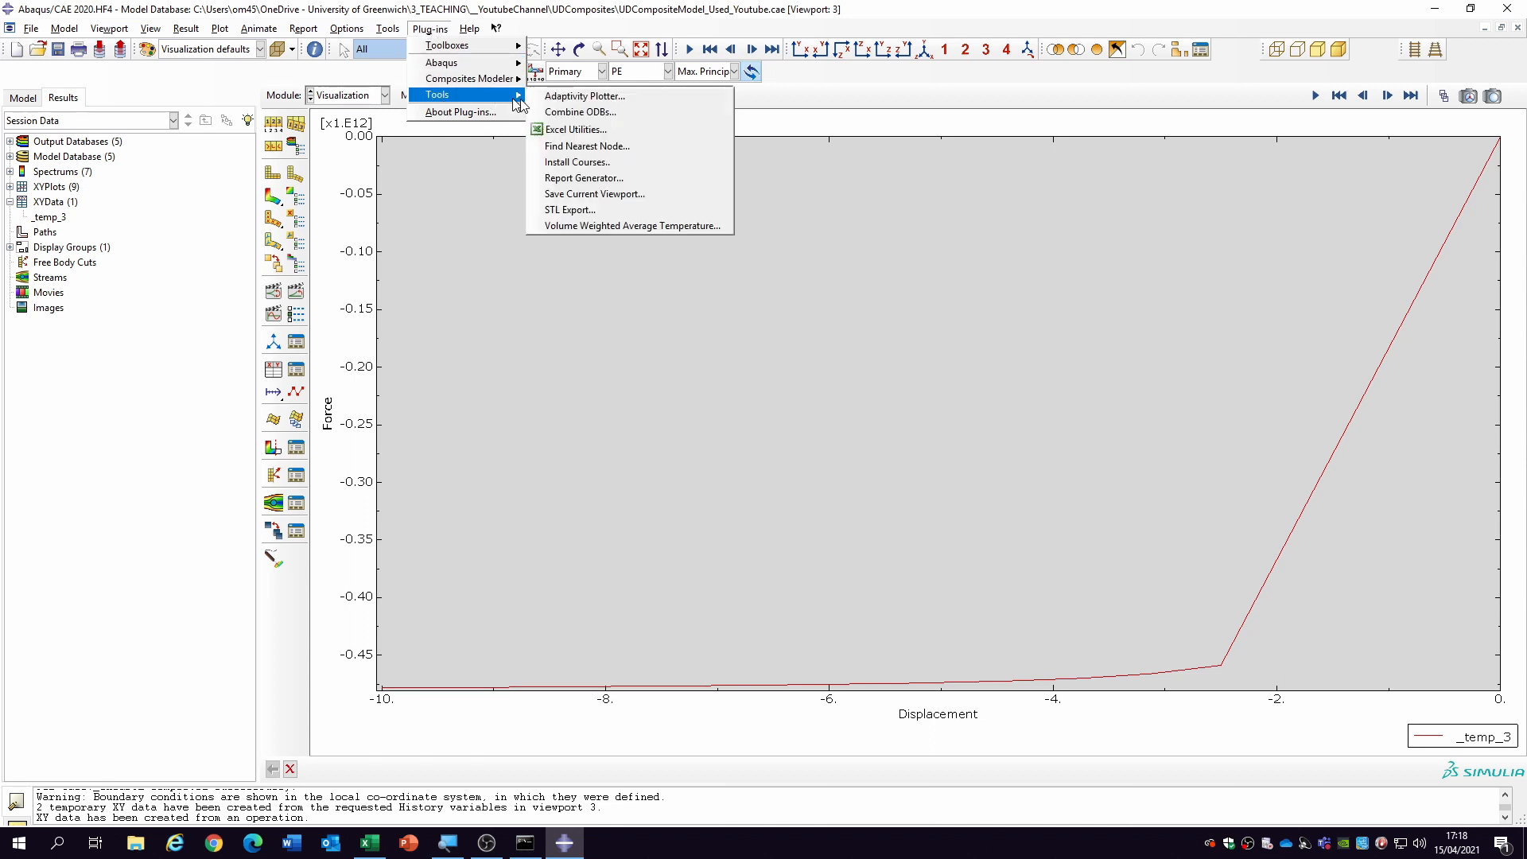
pyautogui.click(566, 132)
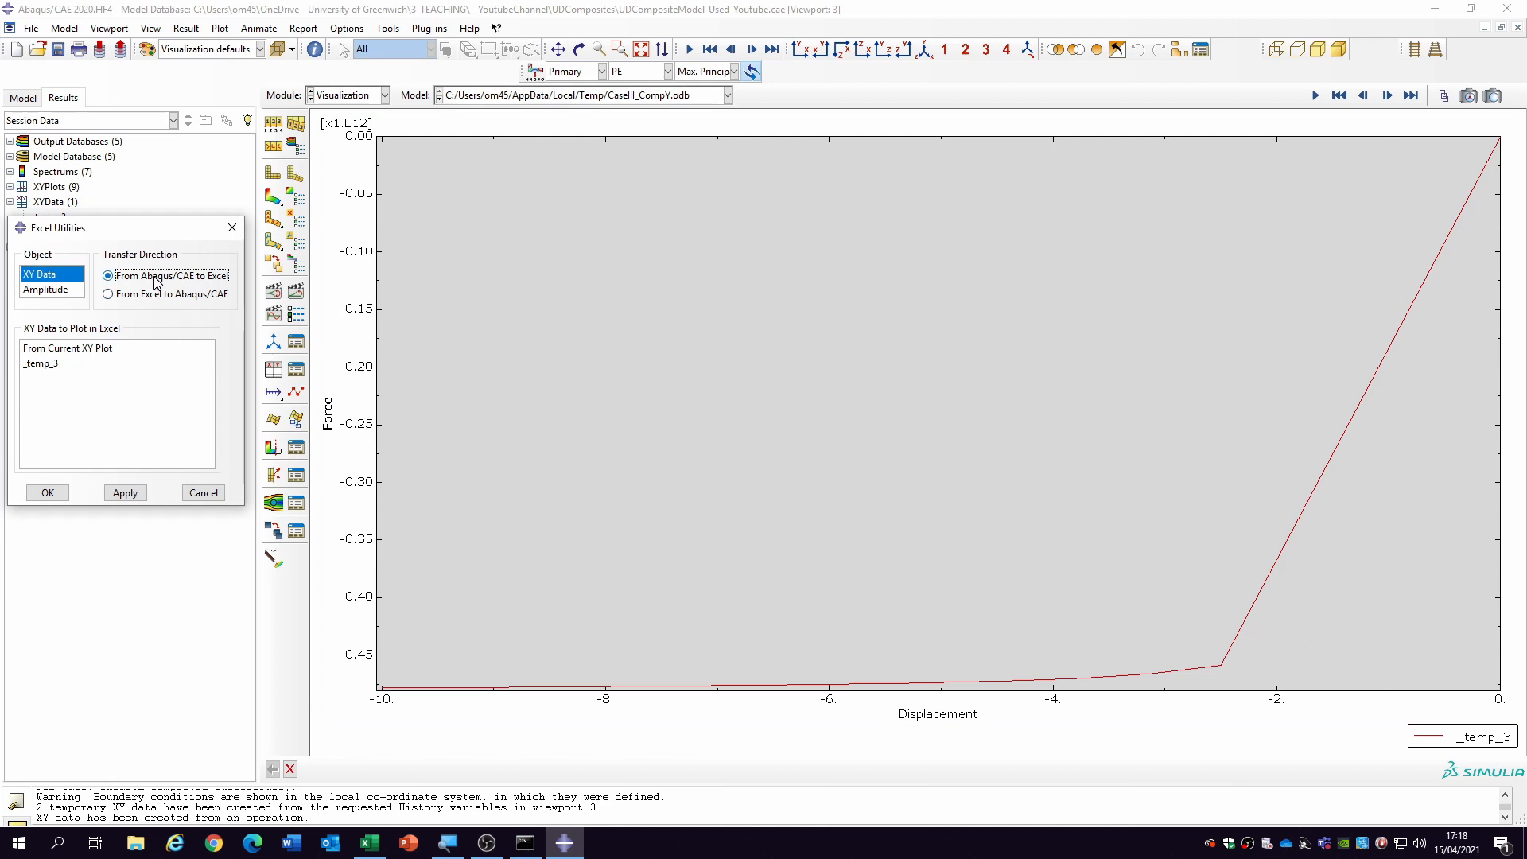
pyautogui.click(74, 352)
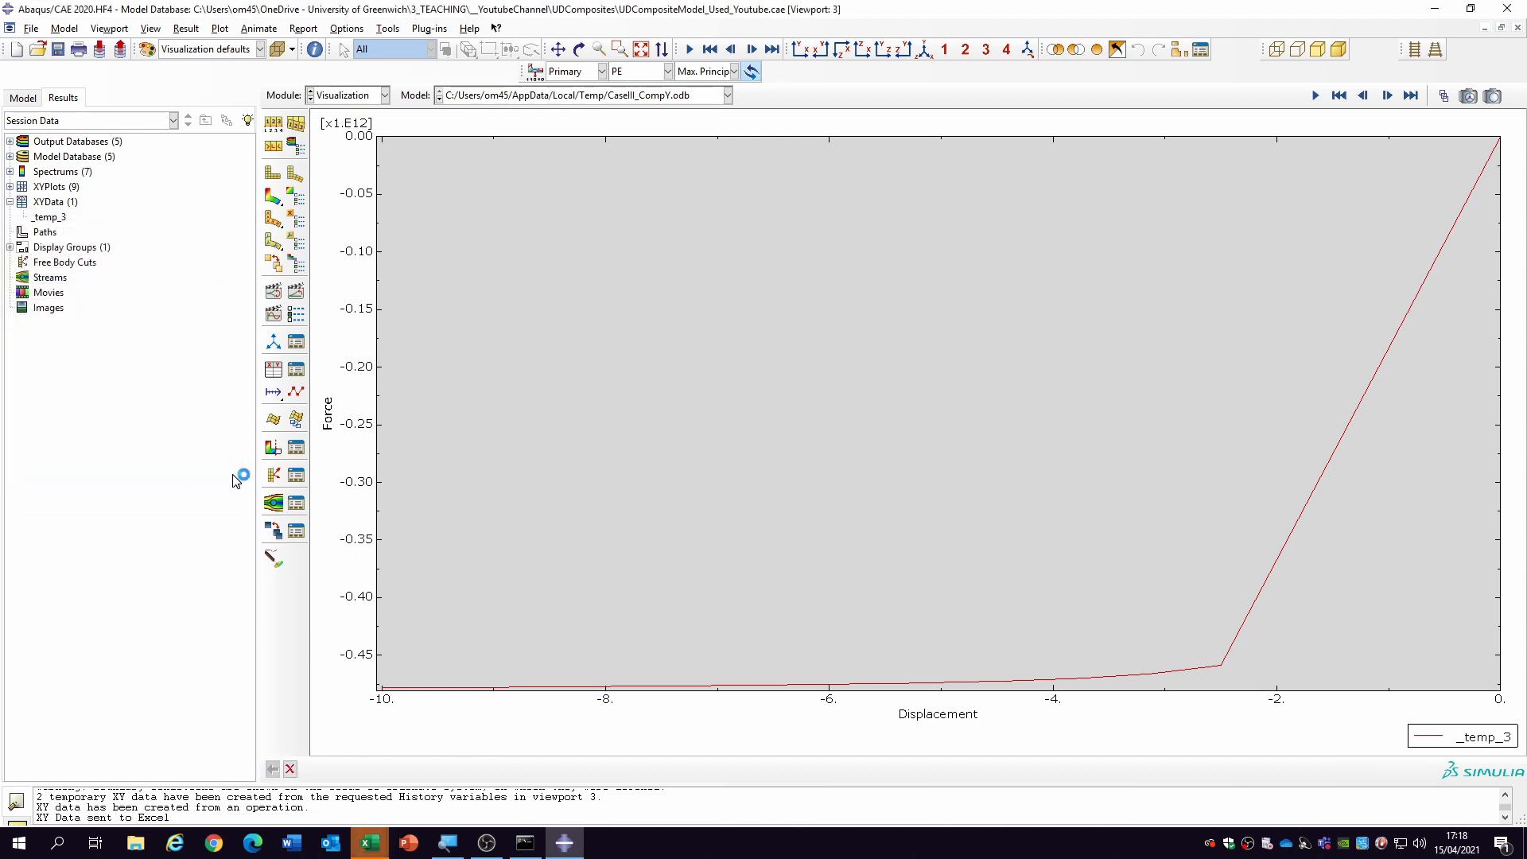
pyautogui.click(378, 845)
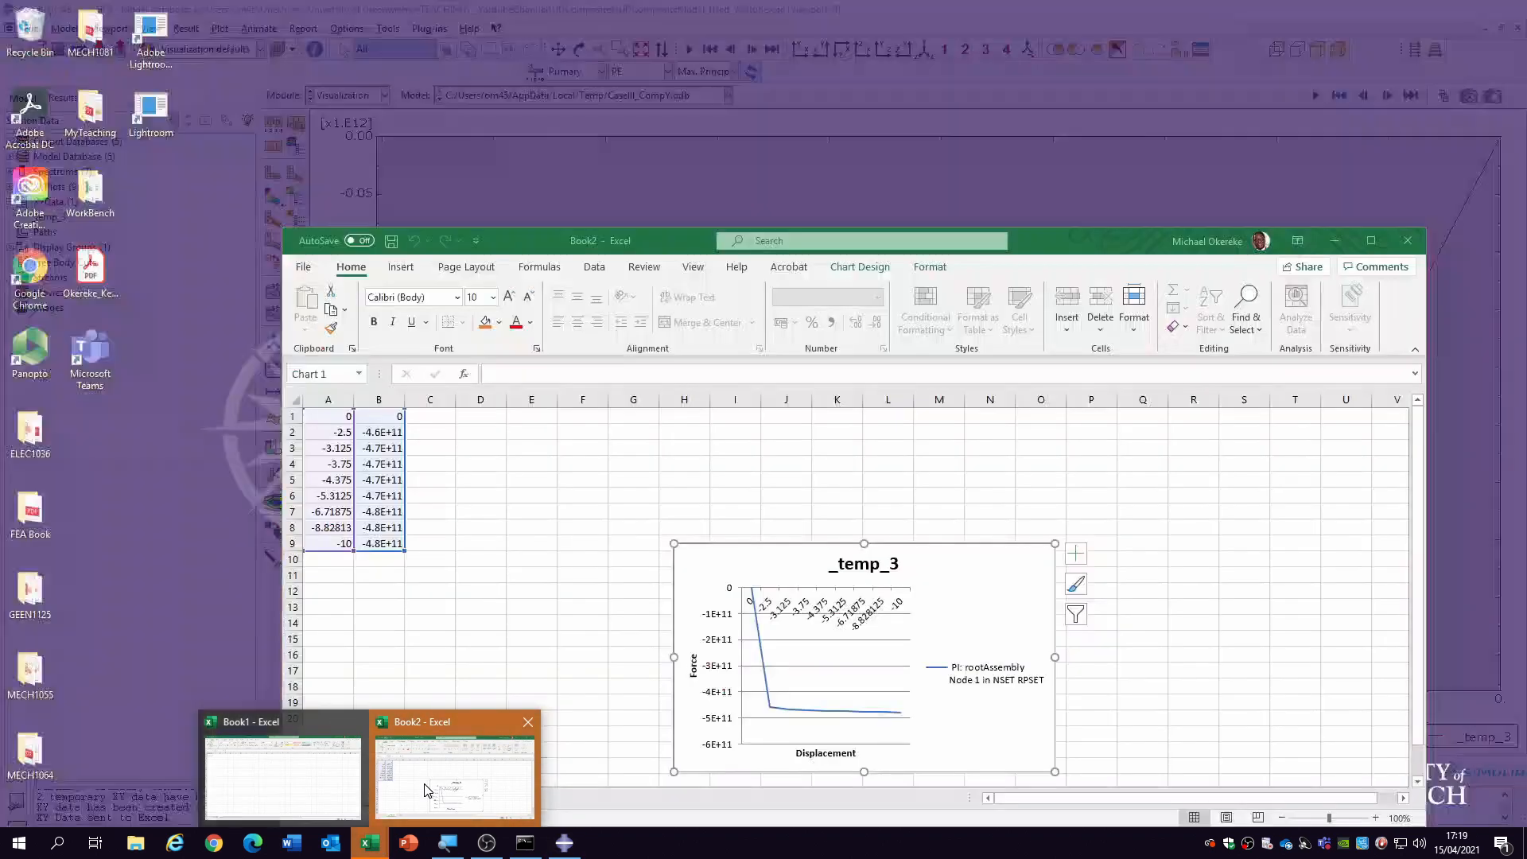
pyautogui.click(425, 784)
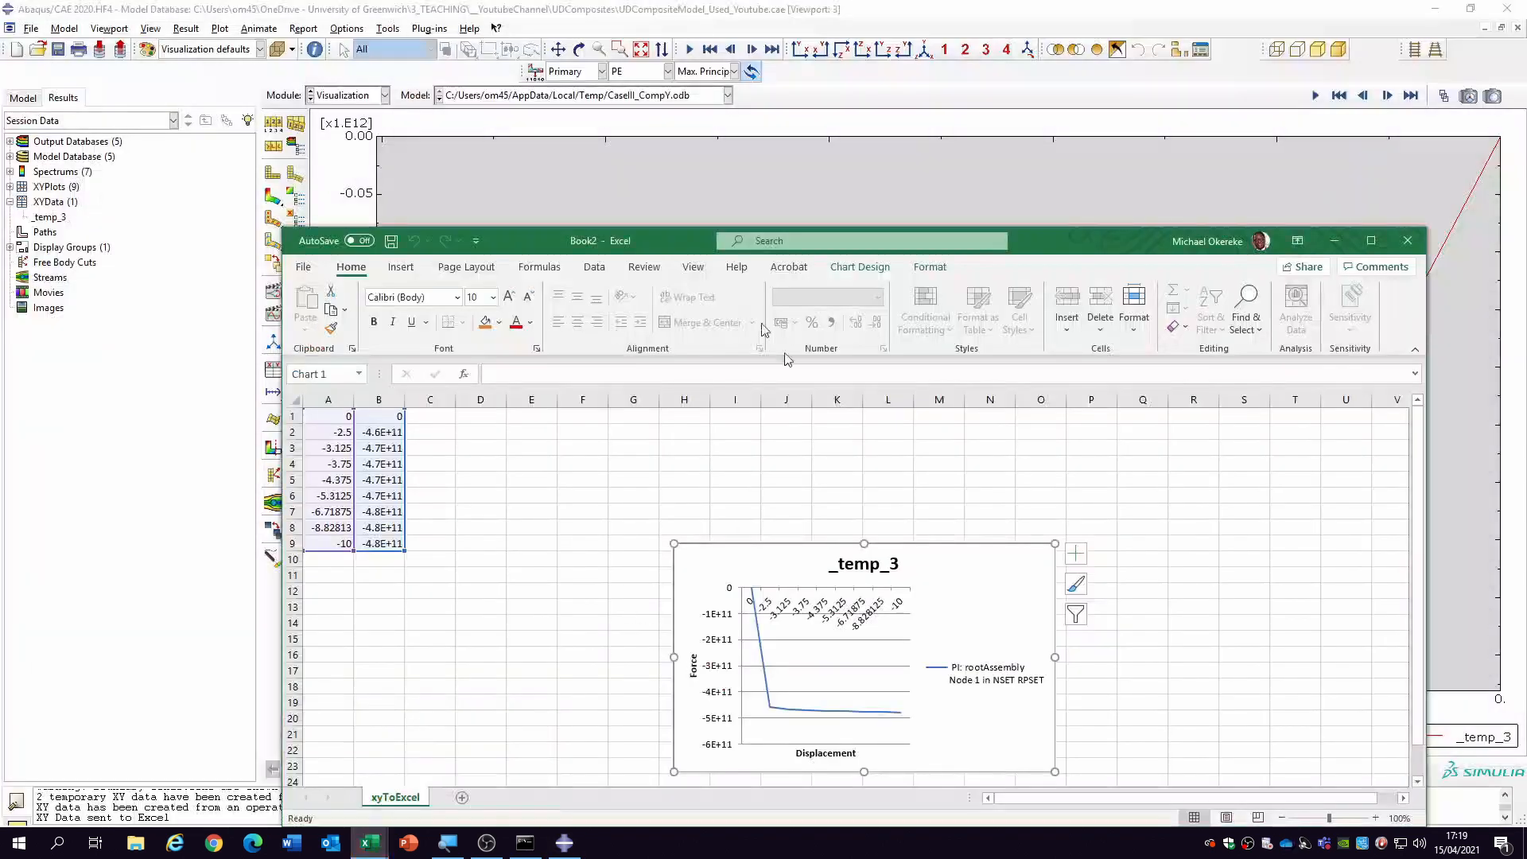
# - Insert a row above the data, label its columns "Disp y" and "Reaction Force y", and fit column B to its contents
pyautogui.click(292, 416)
pyautogui.rightClick(292, 418)
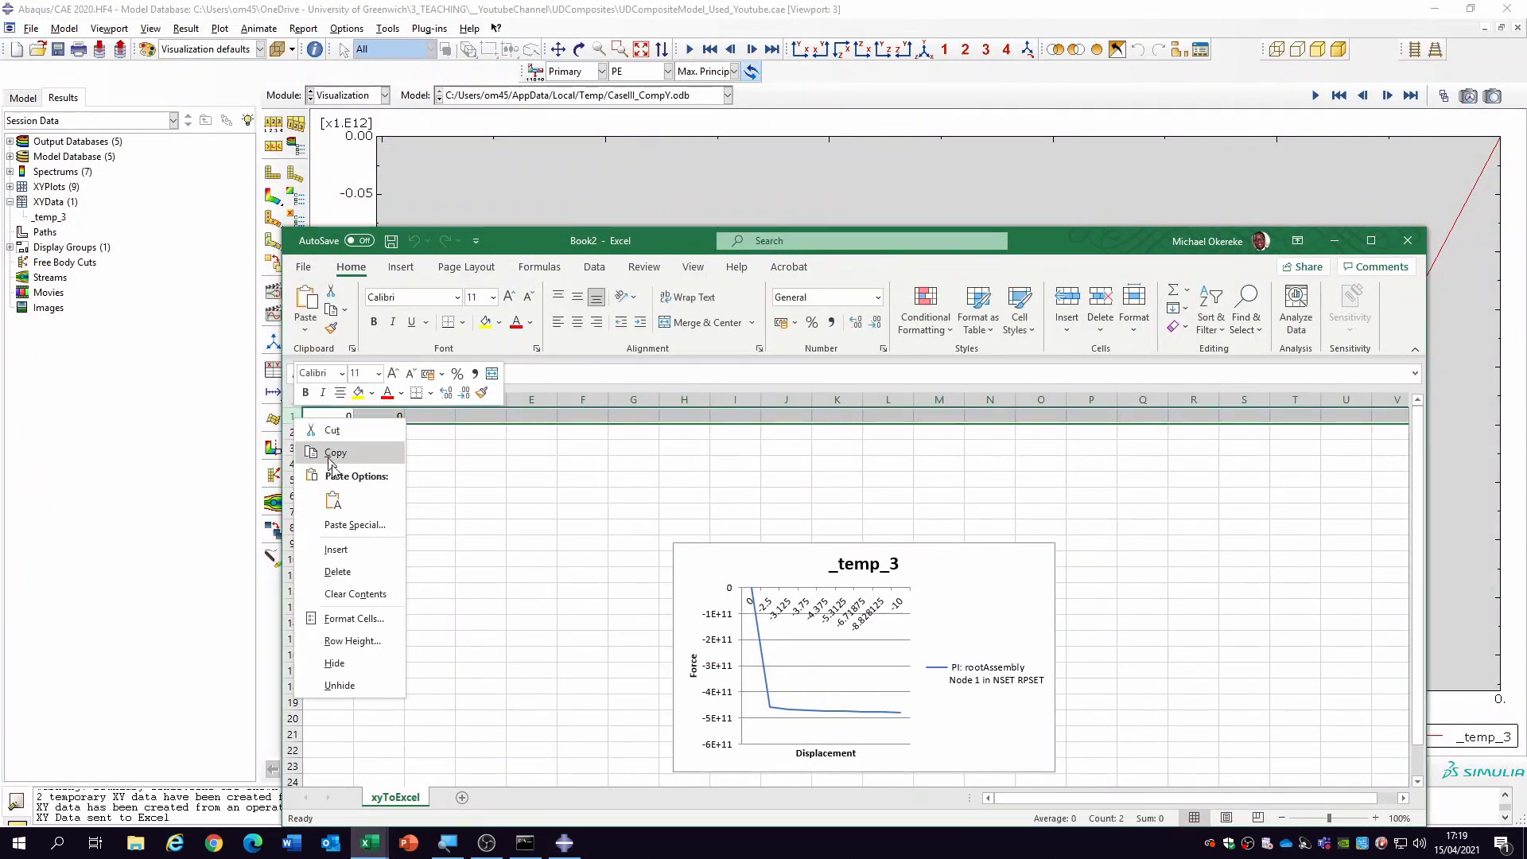
pyautogui.click(350, 555)
pyautogui.click(334, 416)
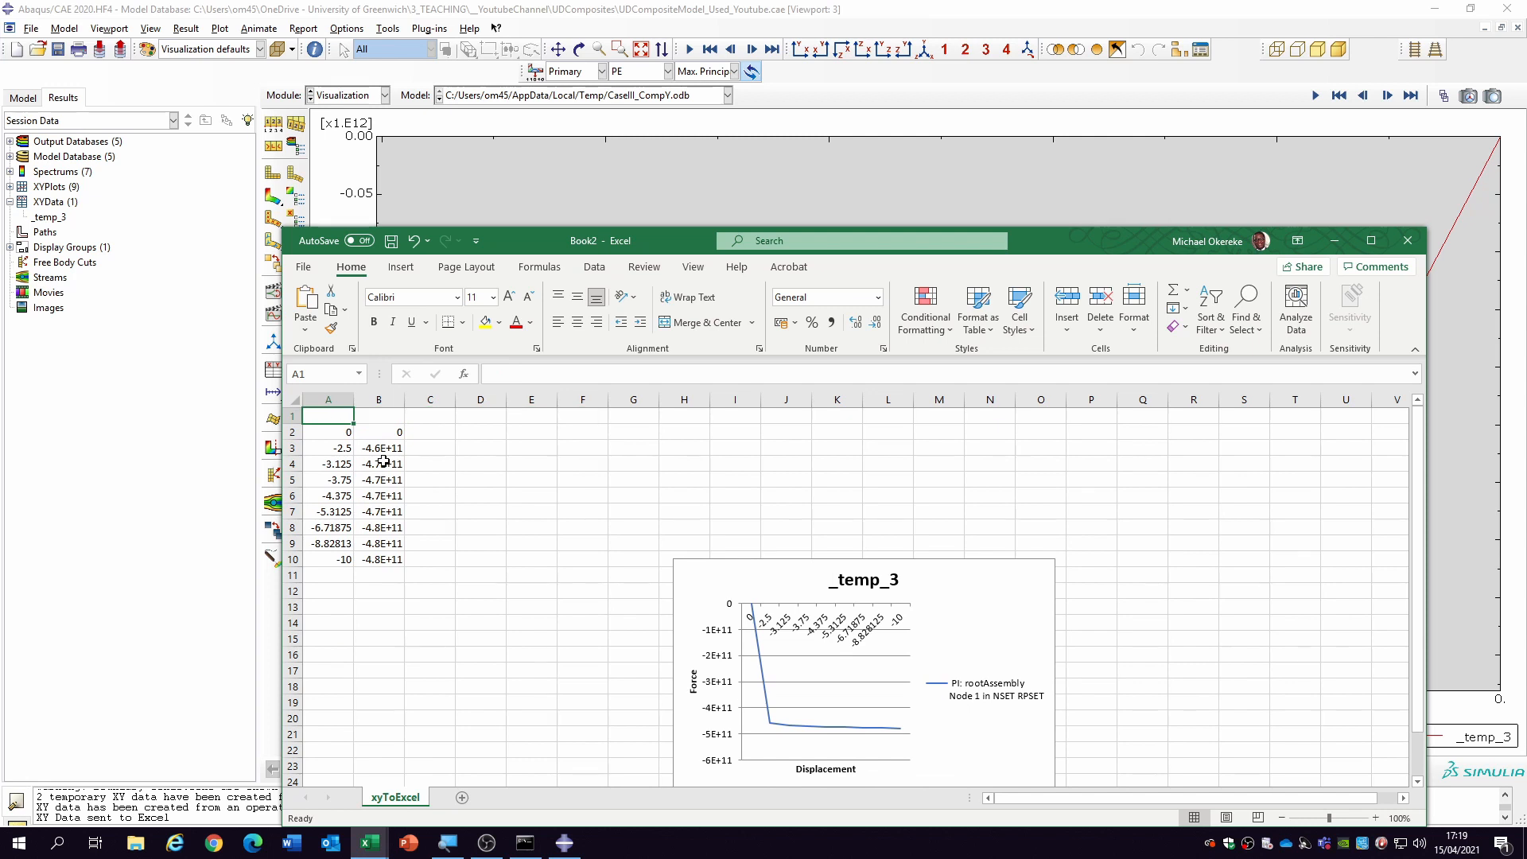
pyautogui.write('Disp')
pyautogui.press('Tab')
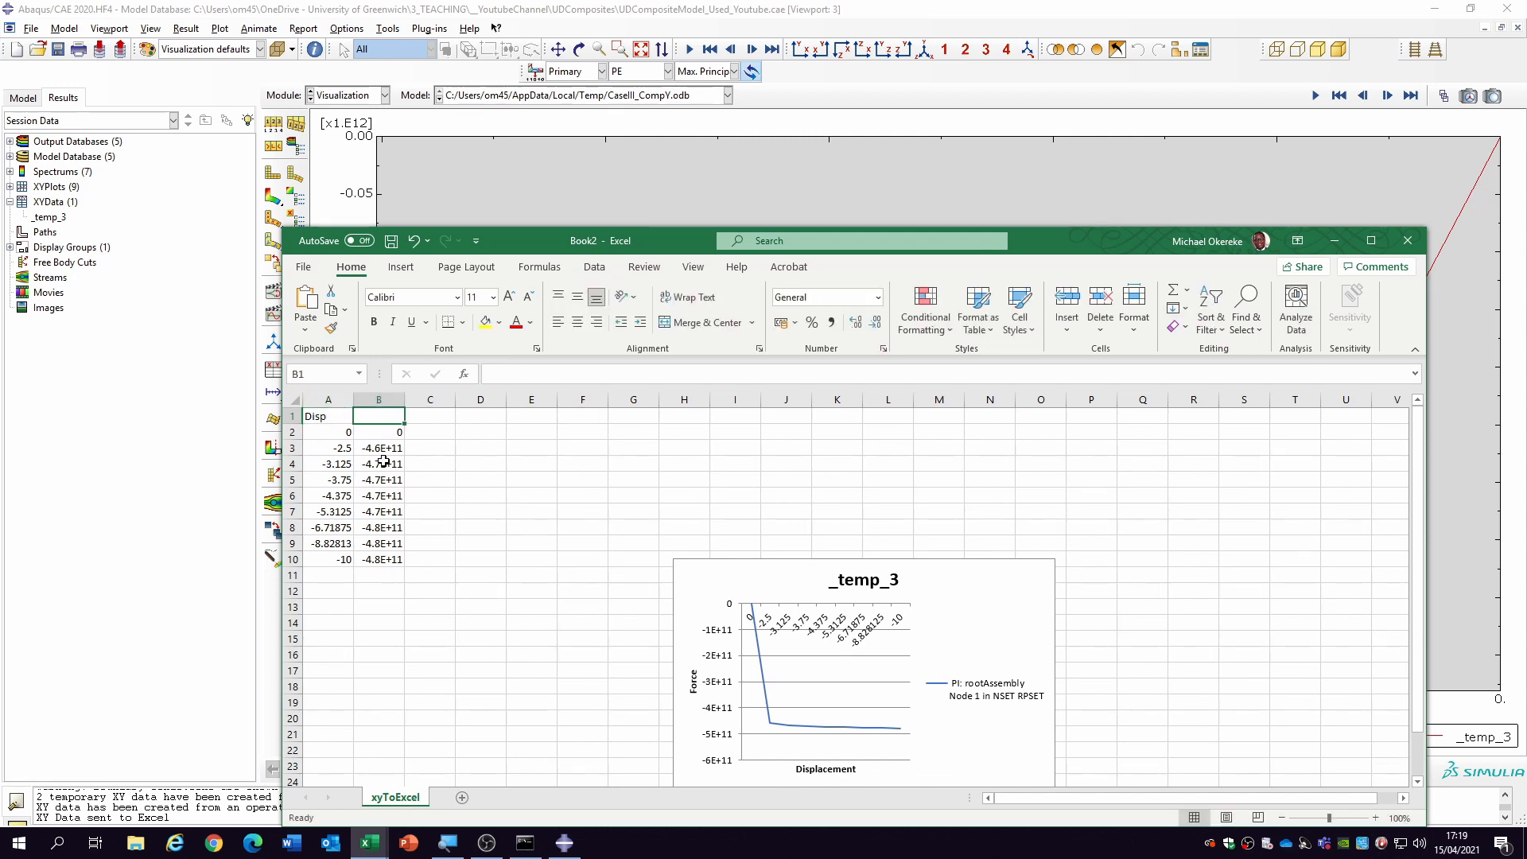
pyautogui.write('Re')
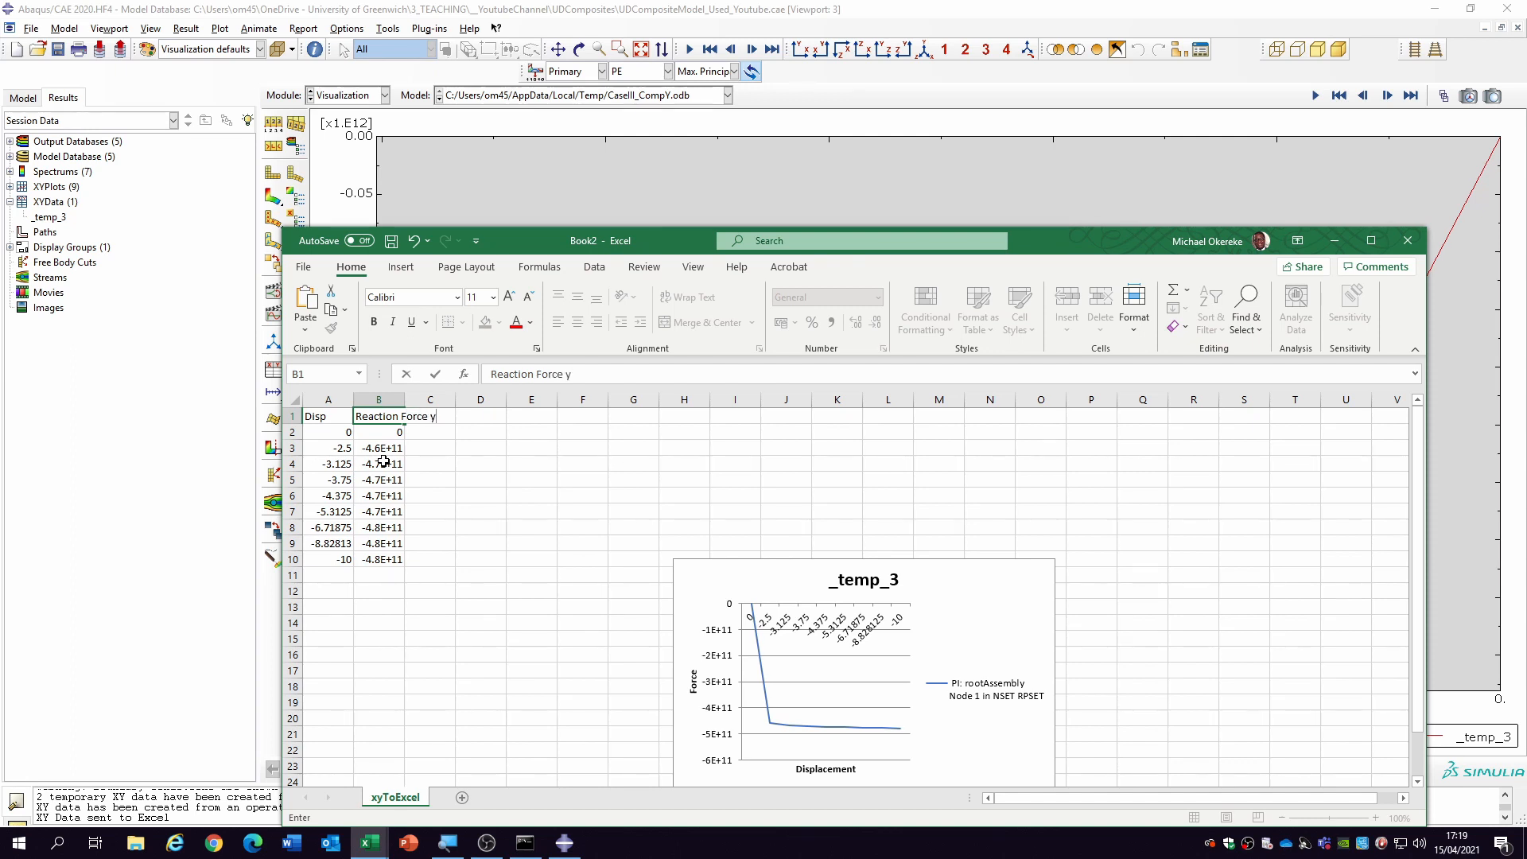
pyautogui.write('action Force y')
pyautogui.doubleClick(327, 423)
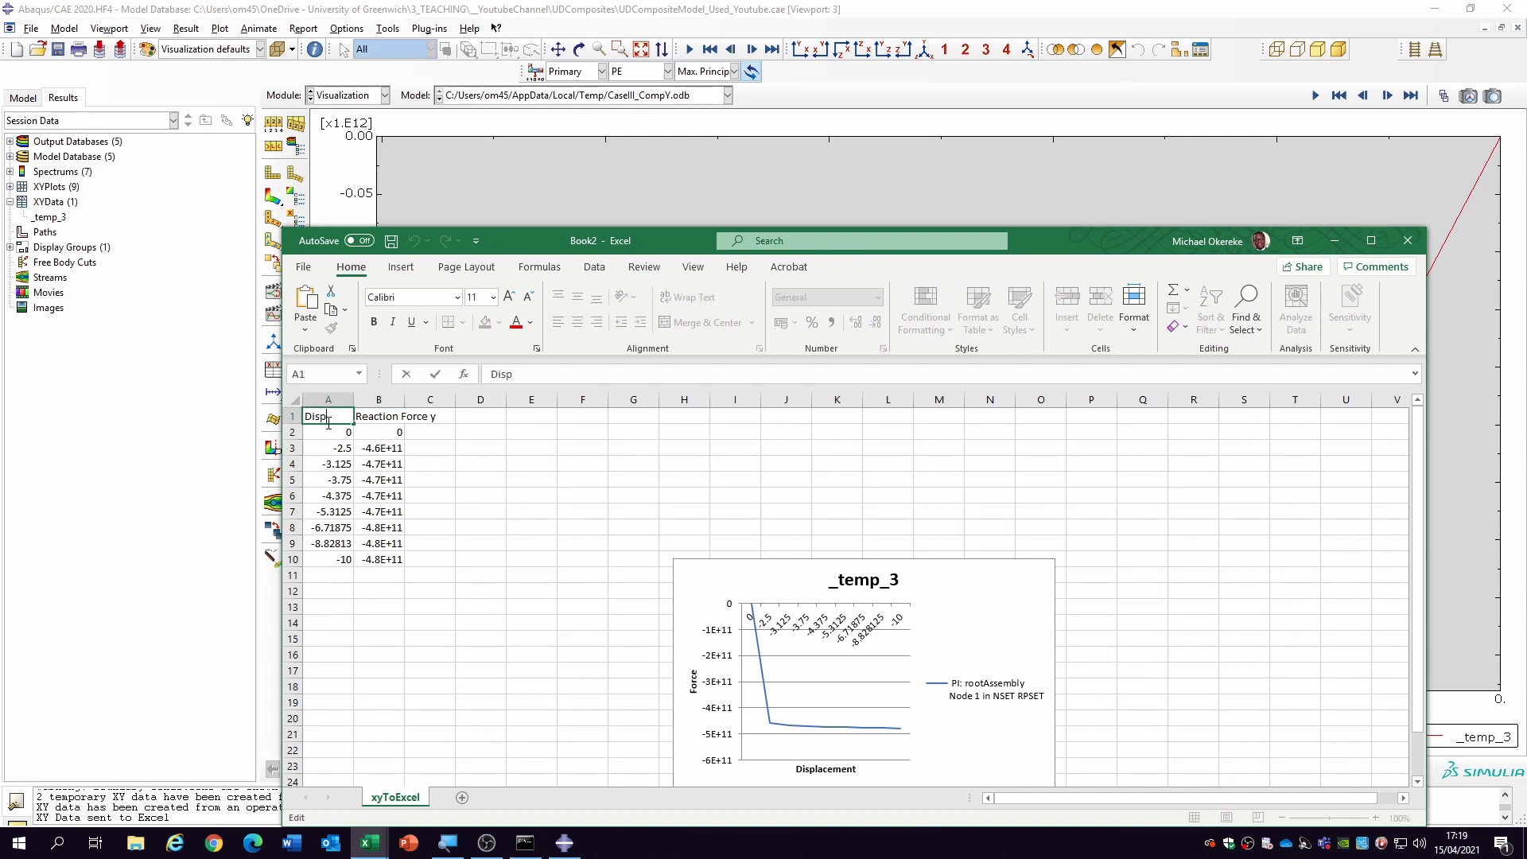
pyautogui.press('Return')
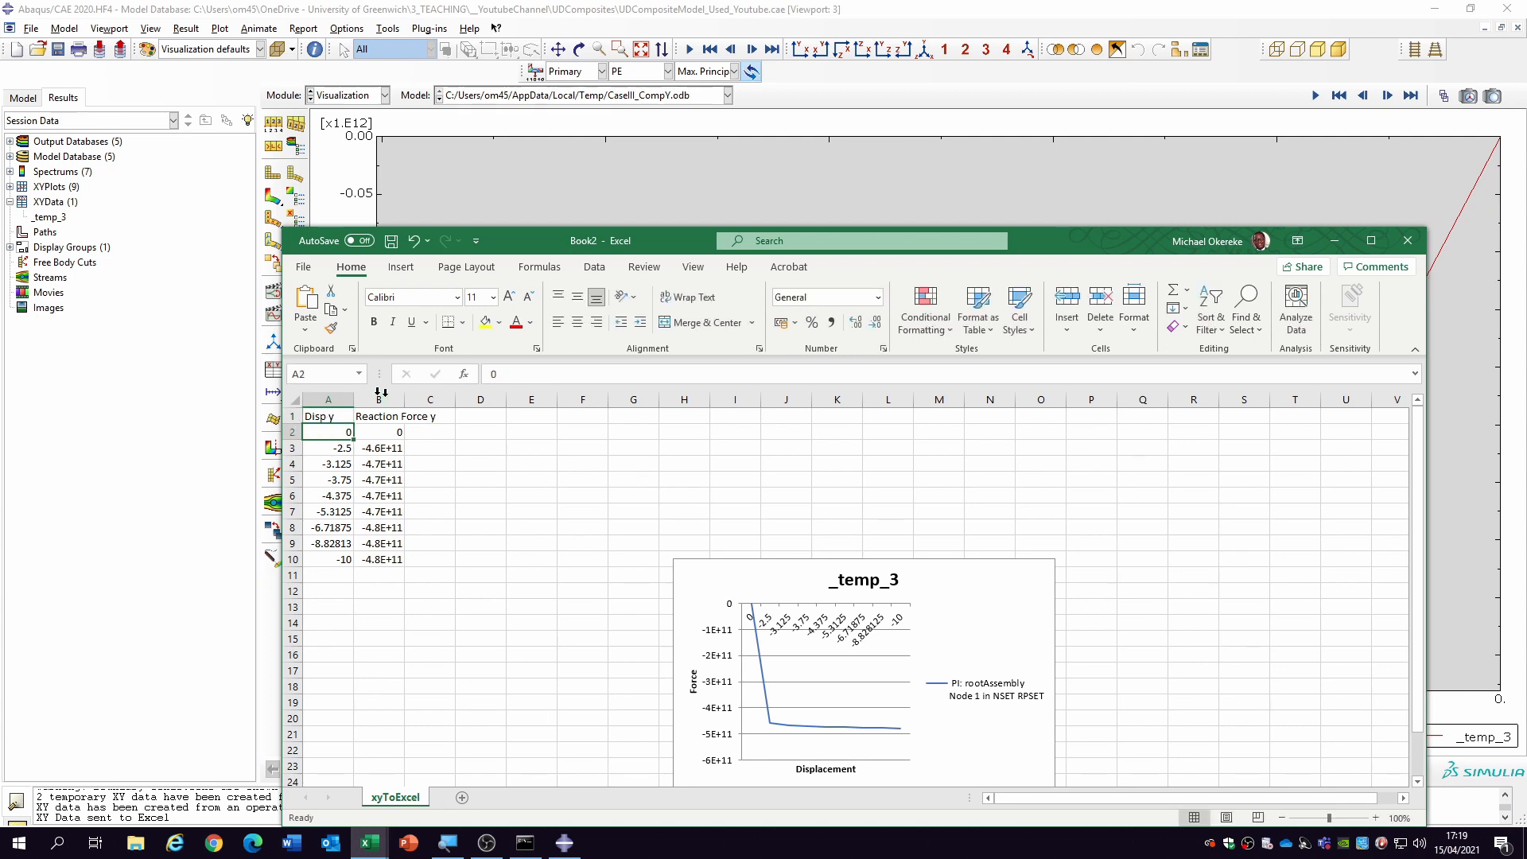
pyautogui.doubleClick(404, 397)
# - Add the column headers "strain" in C1 and "stress" in D1
pyautogui.click(468, 416)
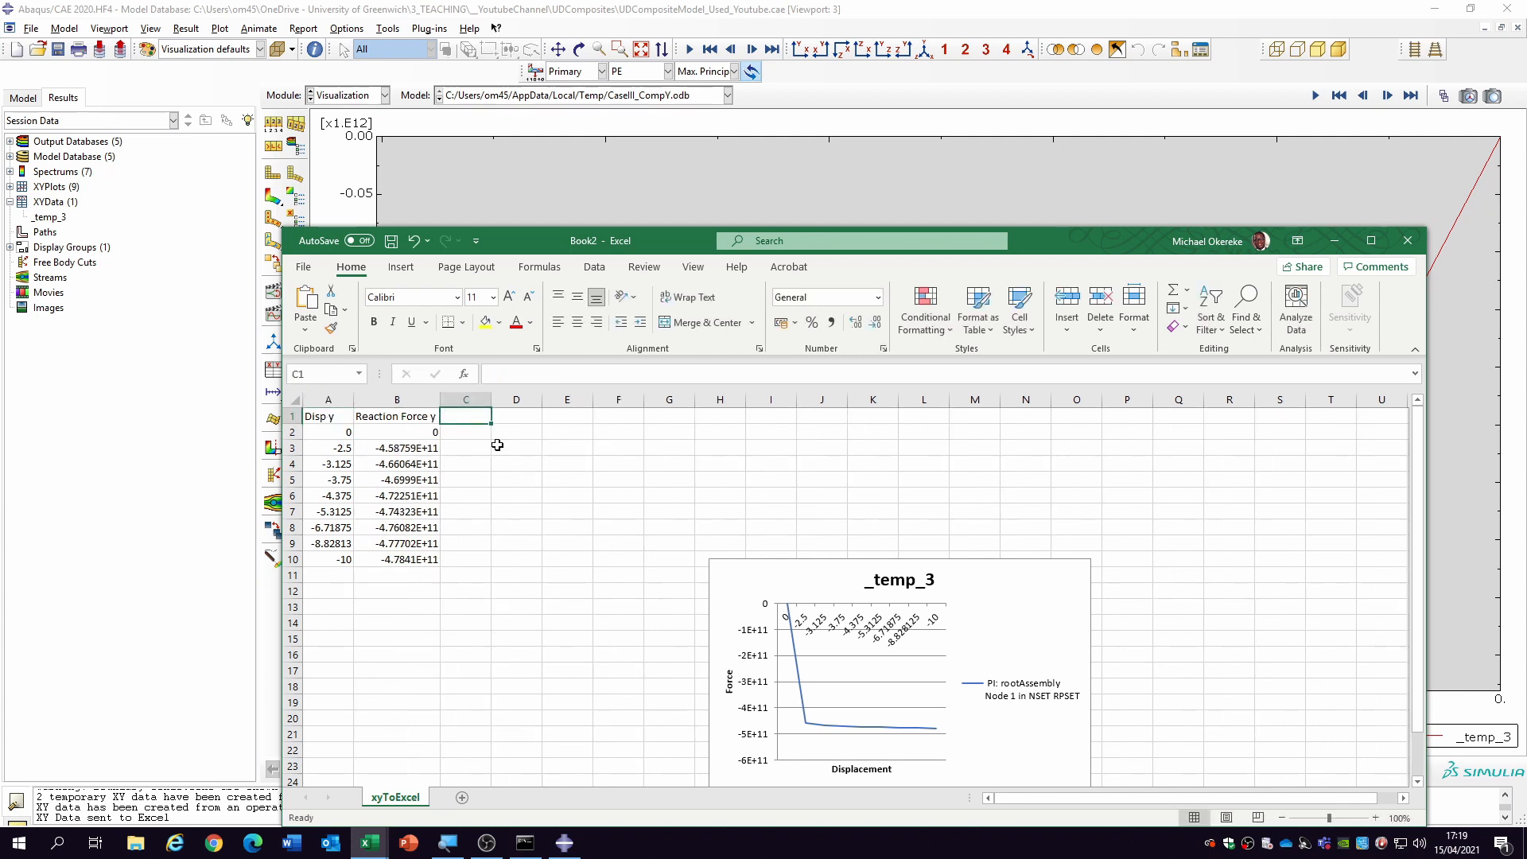
pyautogui.write('strain')
pyautogui.press('Tab')
pyautogui.write('s')
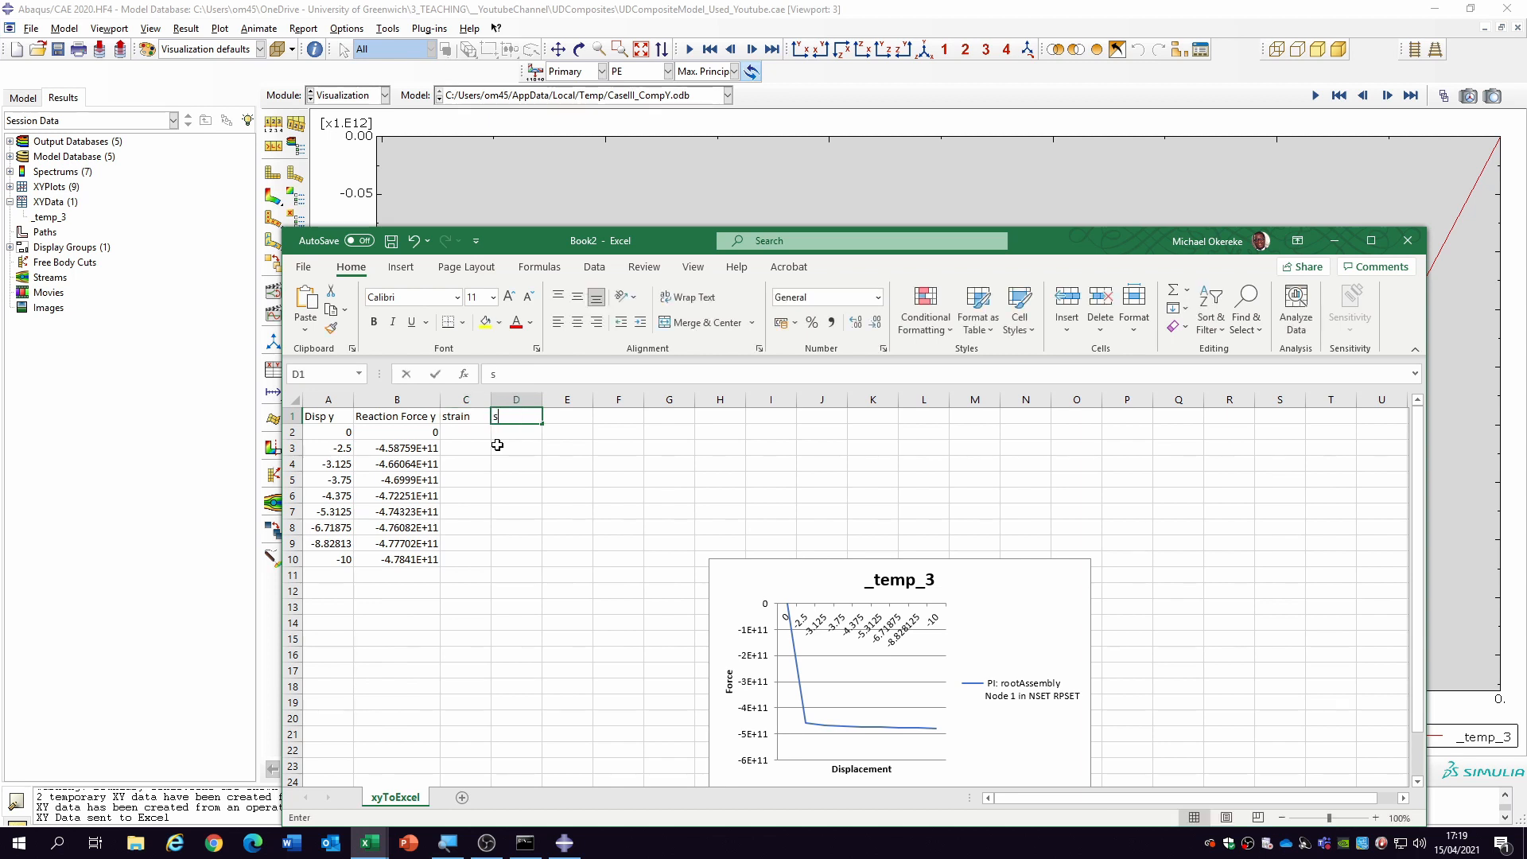
pyautogui.write('tress')
pyautogui.press('Return')
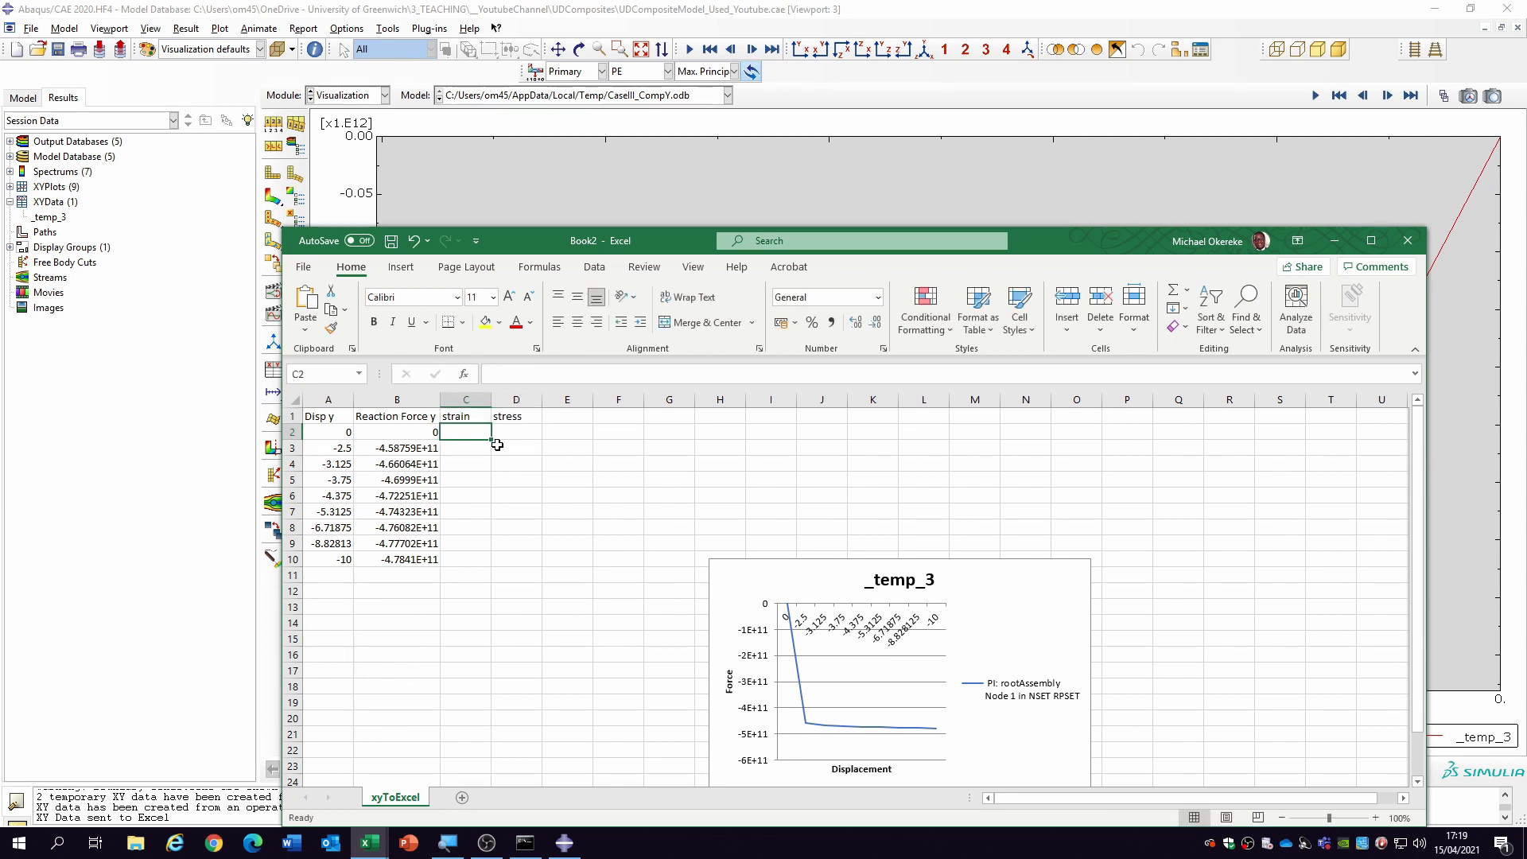
pyautogui.click(752, 571)
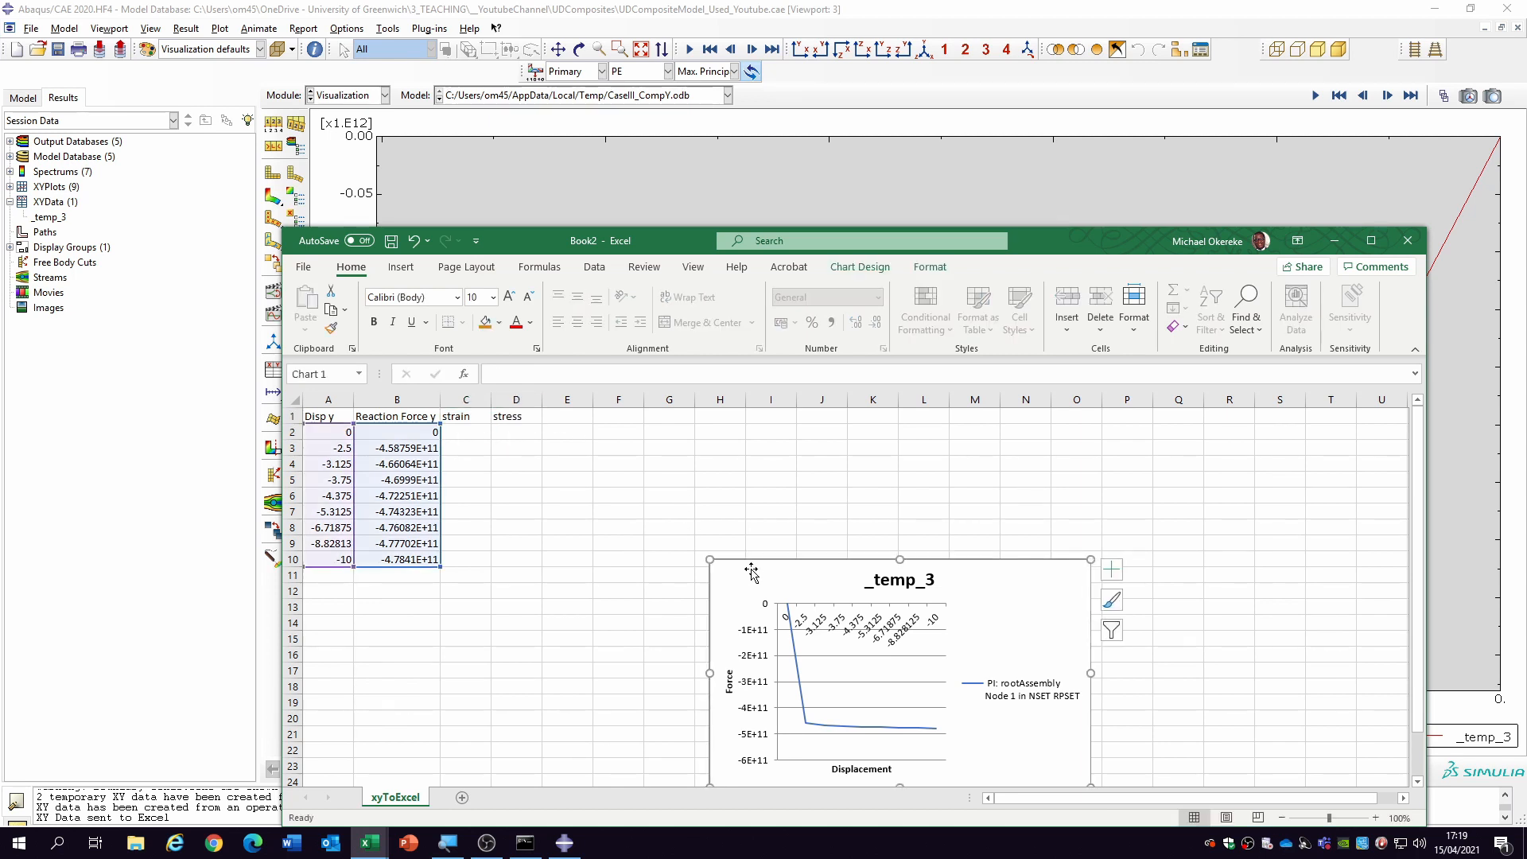
# - Calculate the first strain value in C2 with the formula =A2/100
pyautogui.click(477, 433)
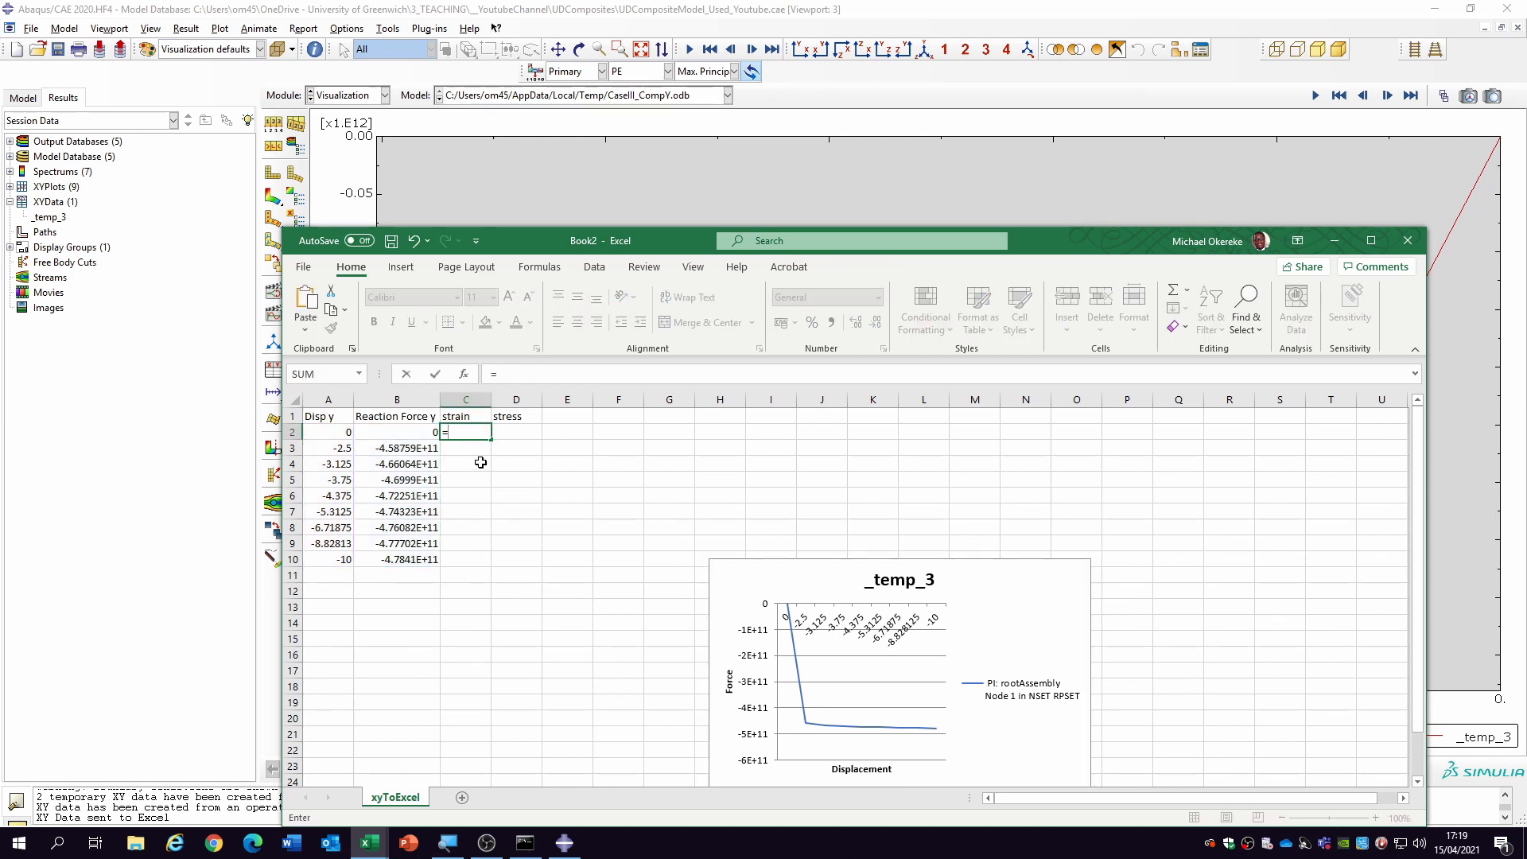
pyautogui.write('=')
pyautogui.click(332, 432)
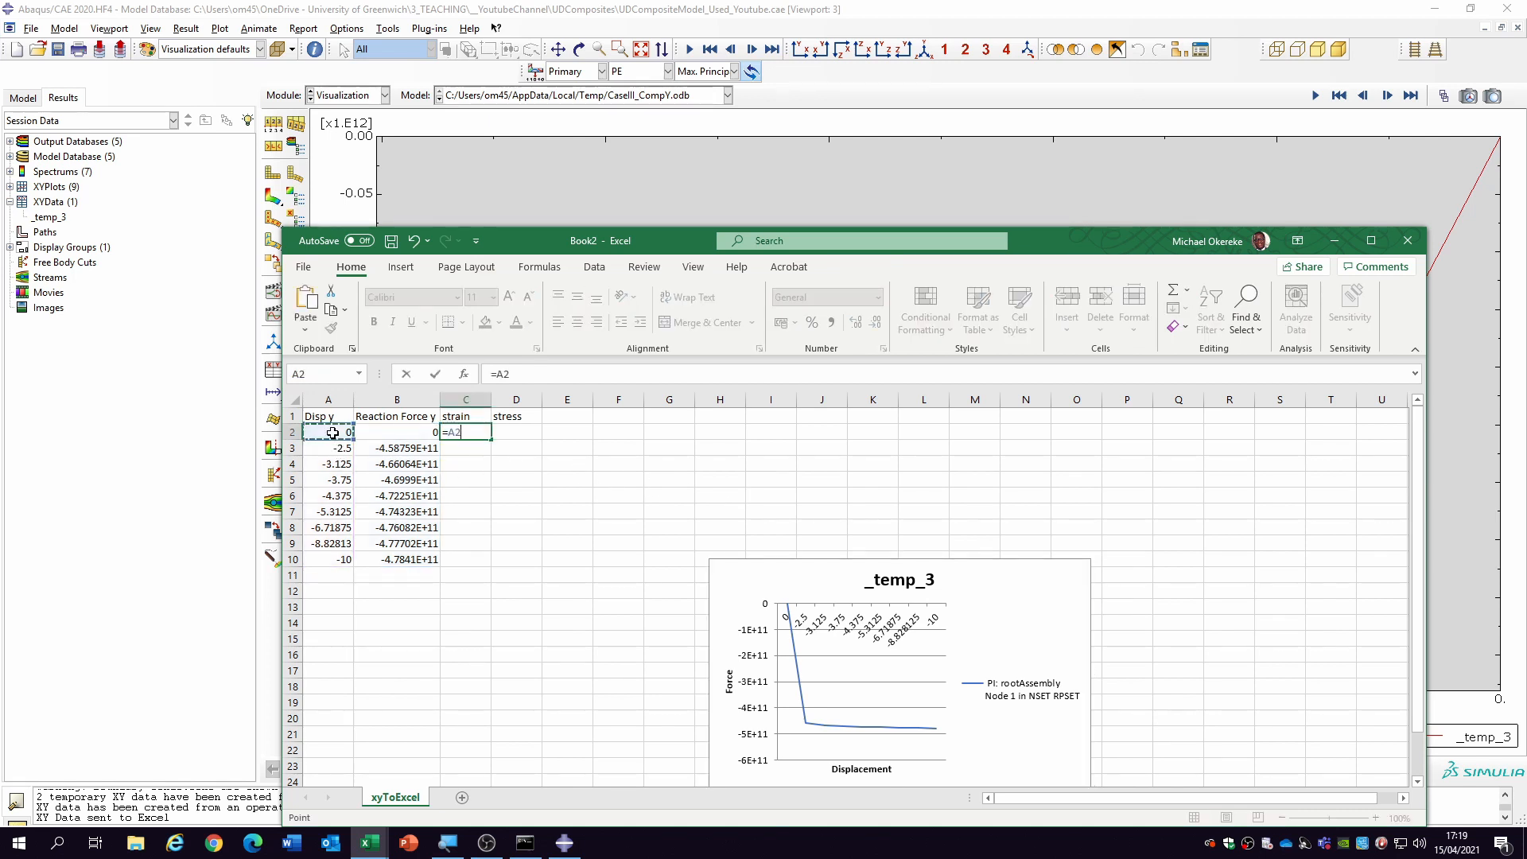
pyautogui.write('/100')
pyautogui.press('Return')
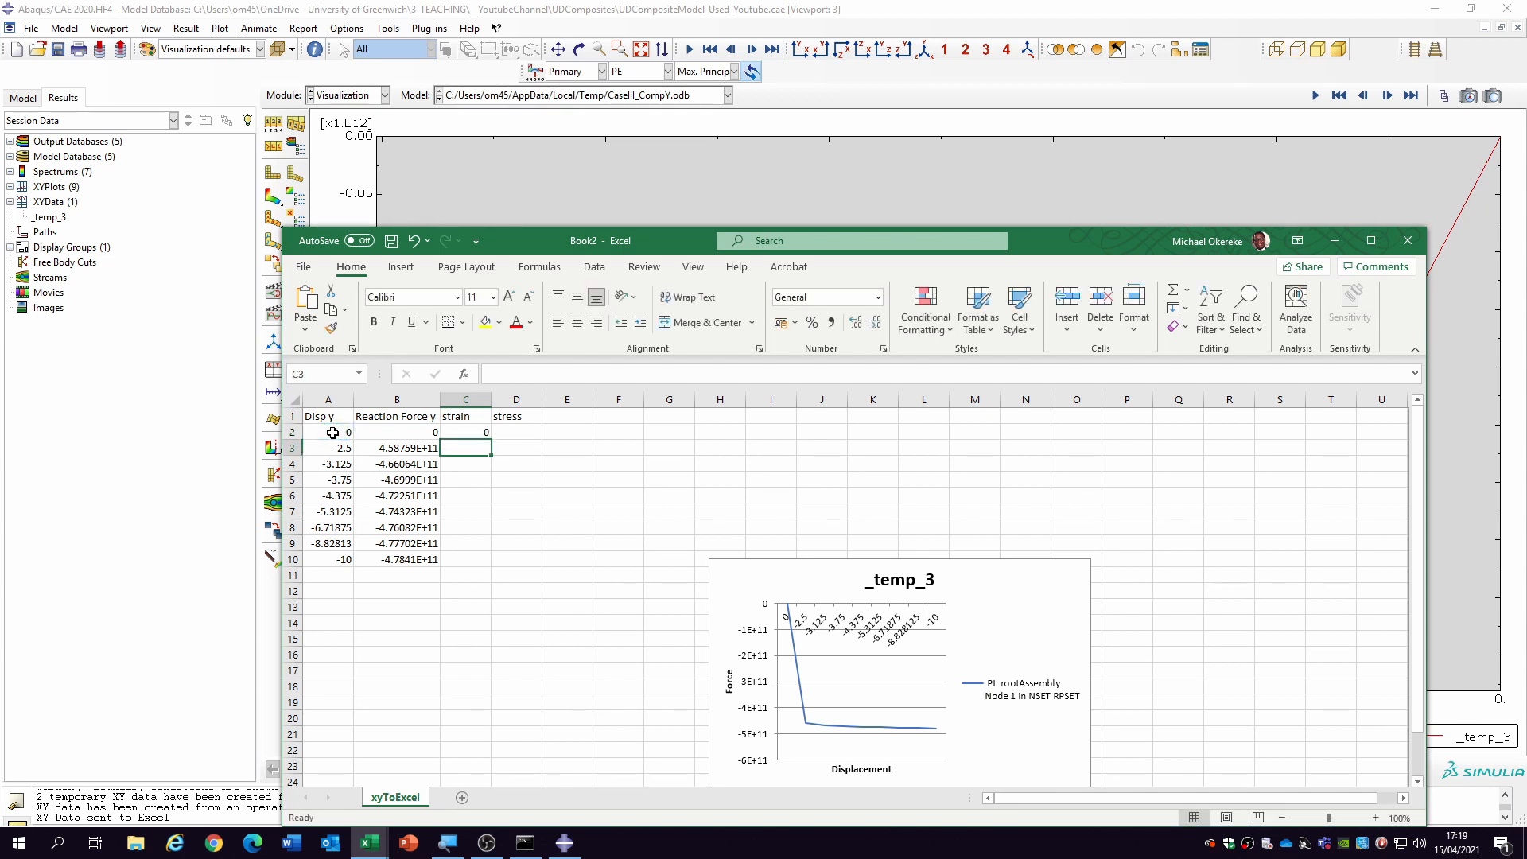
# - Calculate the stress in D2 as =B2/(100*100) and fill the strain and stress formulas down to row 10
pyautogui.press('Up')
pyautogui.press('Right')
pyautogui.write('=')
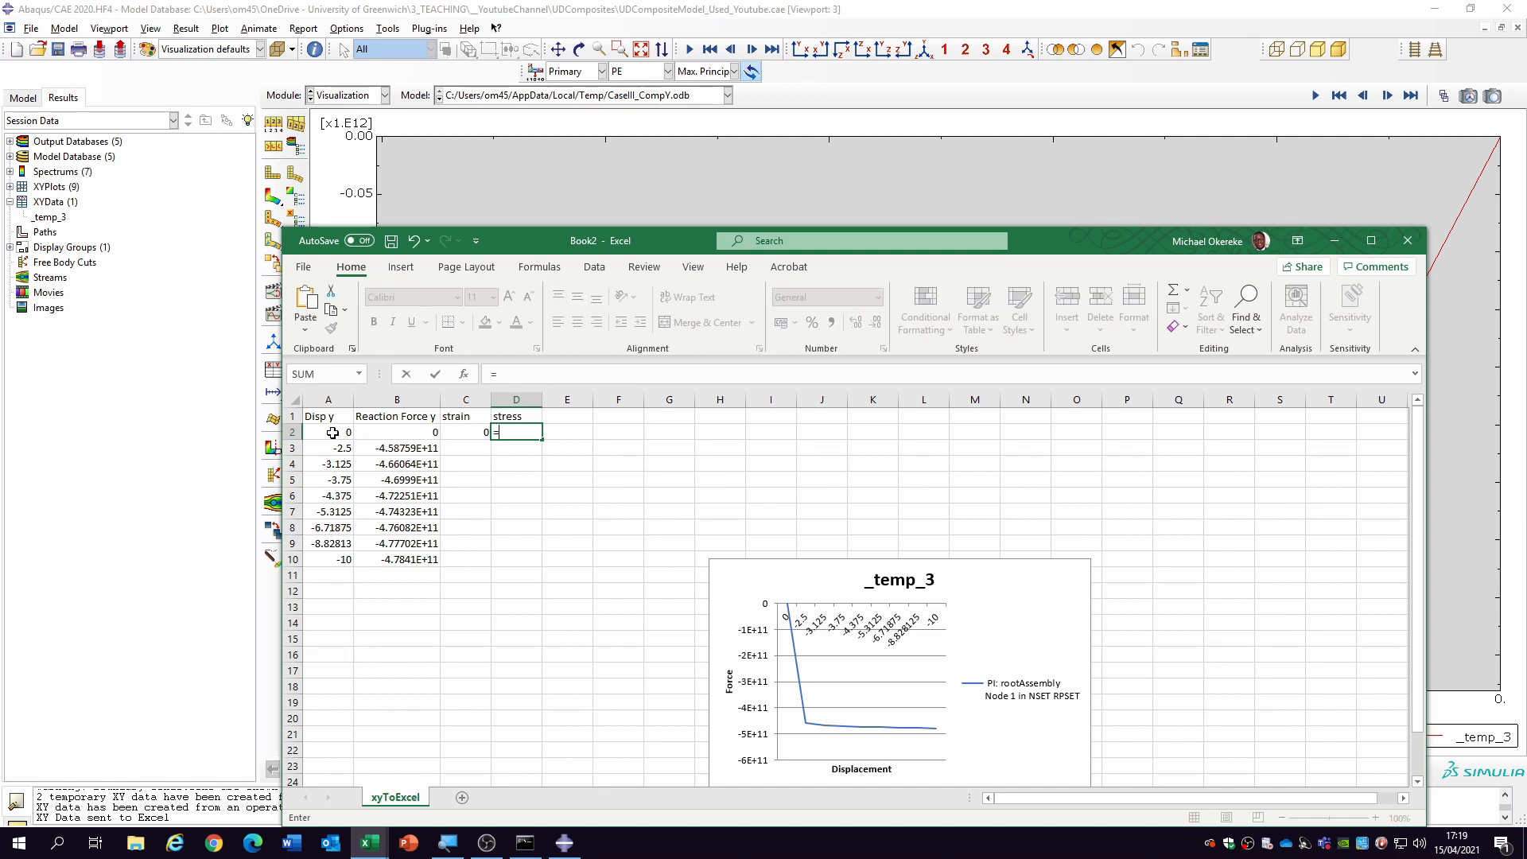
pyautogui.click(382, 428)
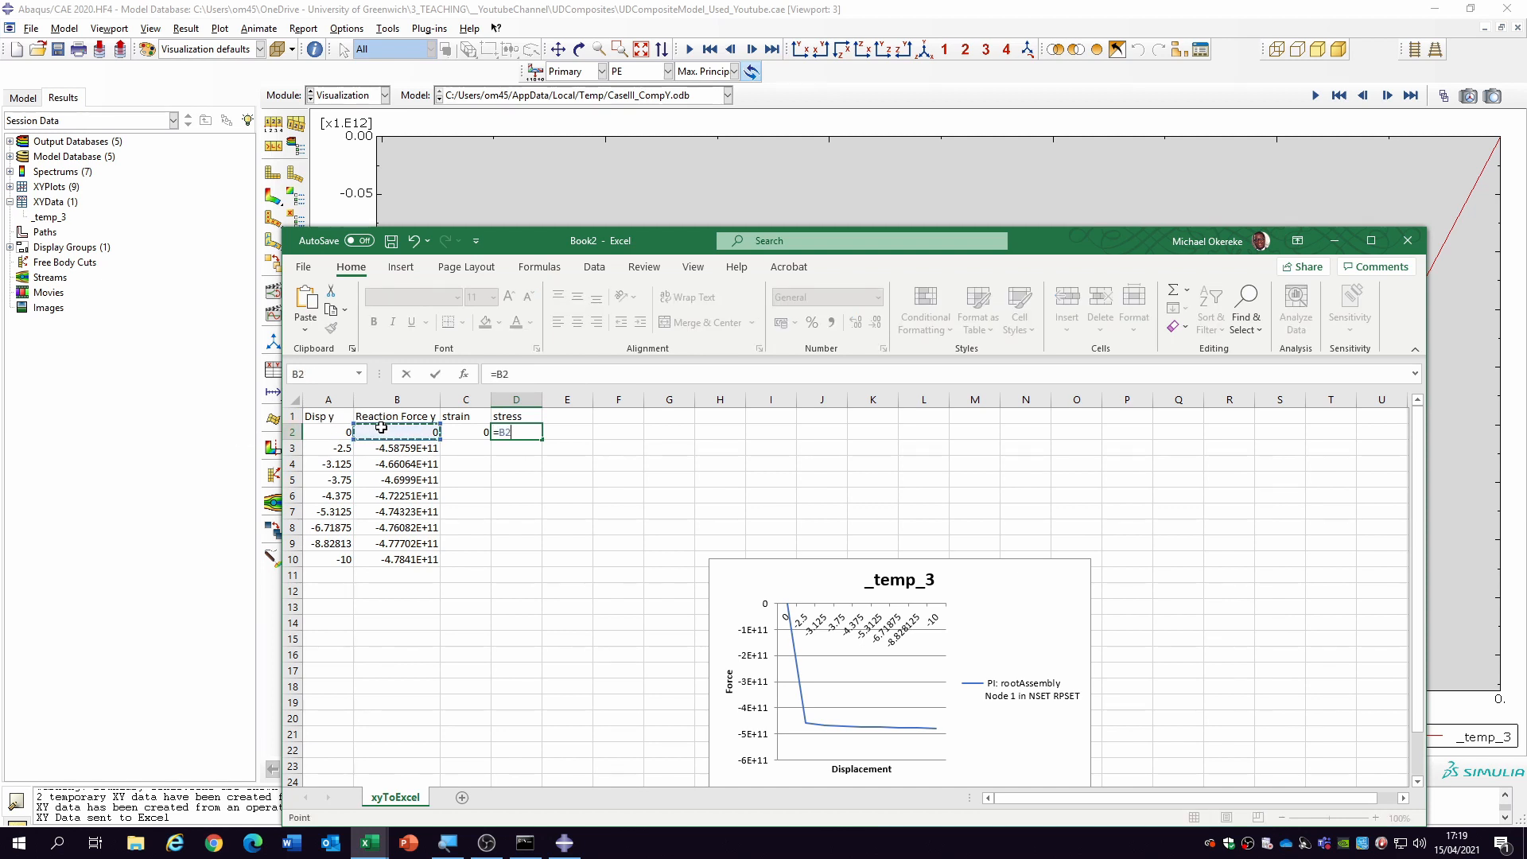
pyautogui.write('/(100*100')
pyautogui.press('Return')
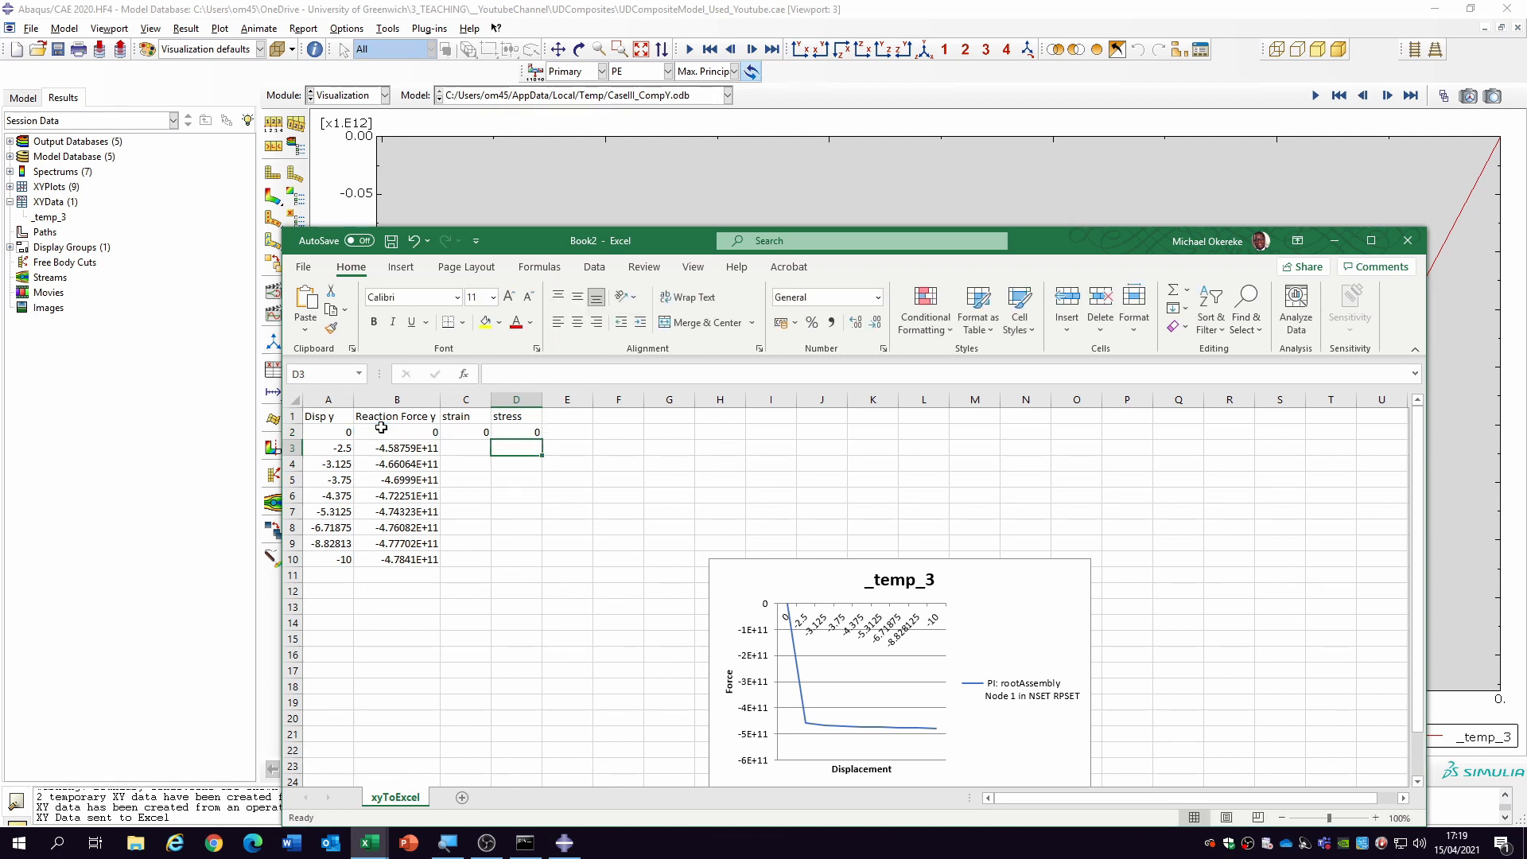
pyautogui.moveTo(466, 432); pyautogui.dragTo(525, 433)
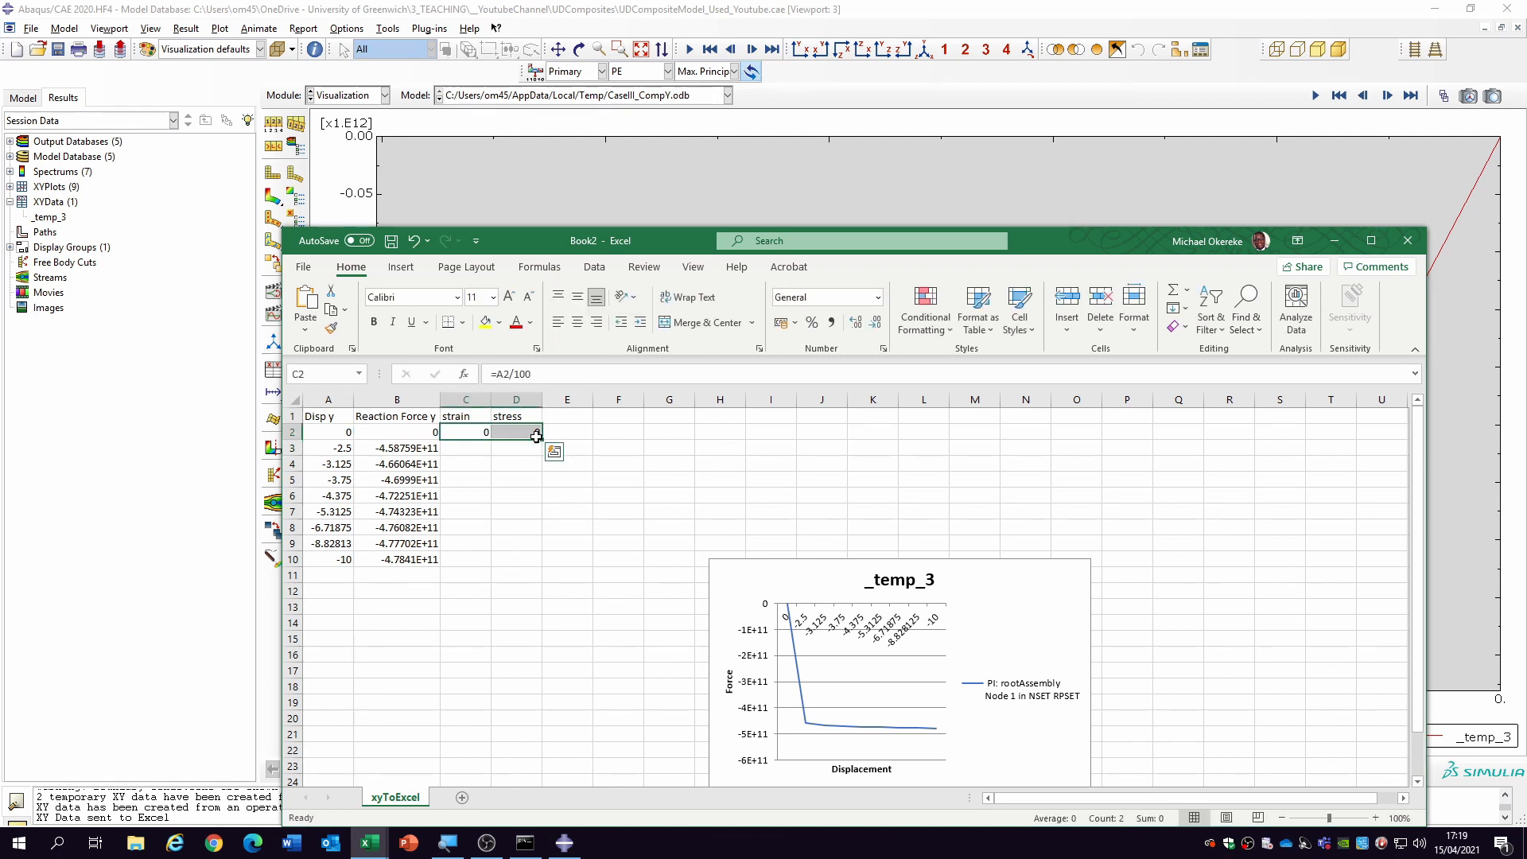
pyautogui.doubleClick(543, 437)
# - Move the _temp_3 chart below the data and plot C1:D10 as a scatter chart with smooth lines and markers
pyautogui.click(733, 577)
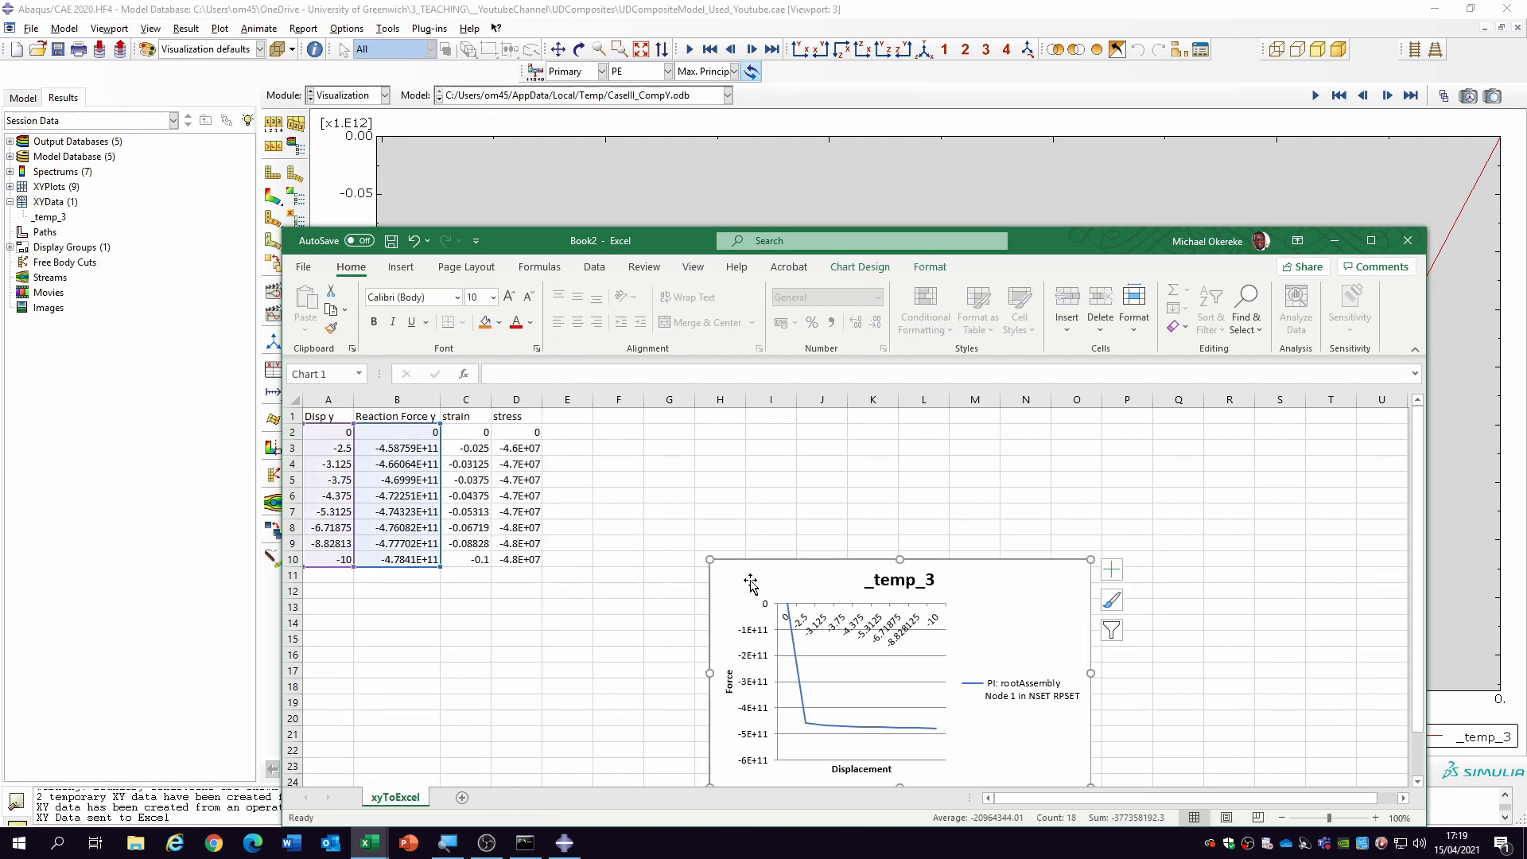
pyautogui.moveTo(732, 577); pyautogui.dragTo(327, 651)
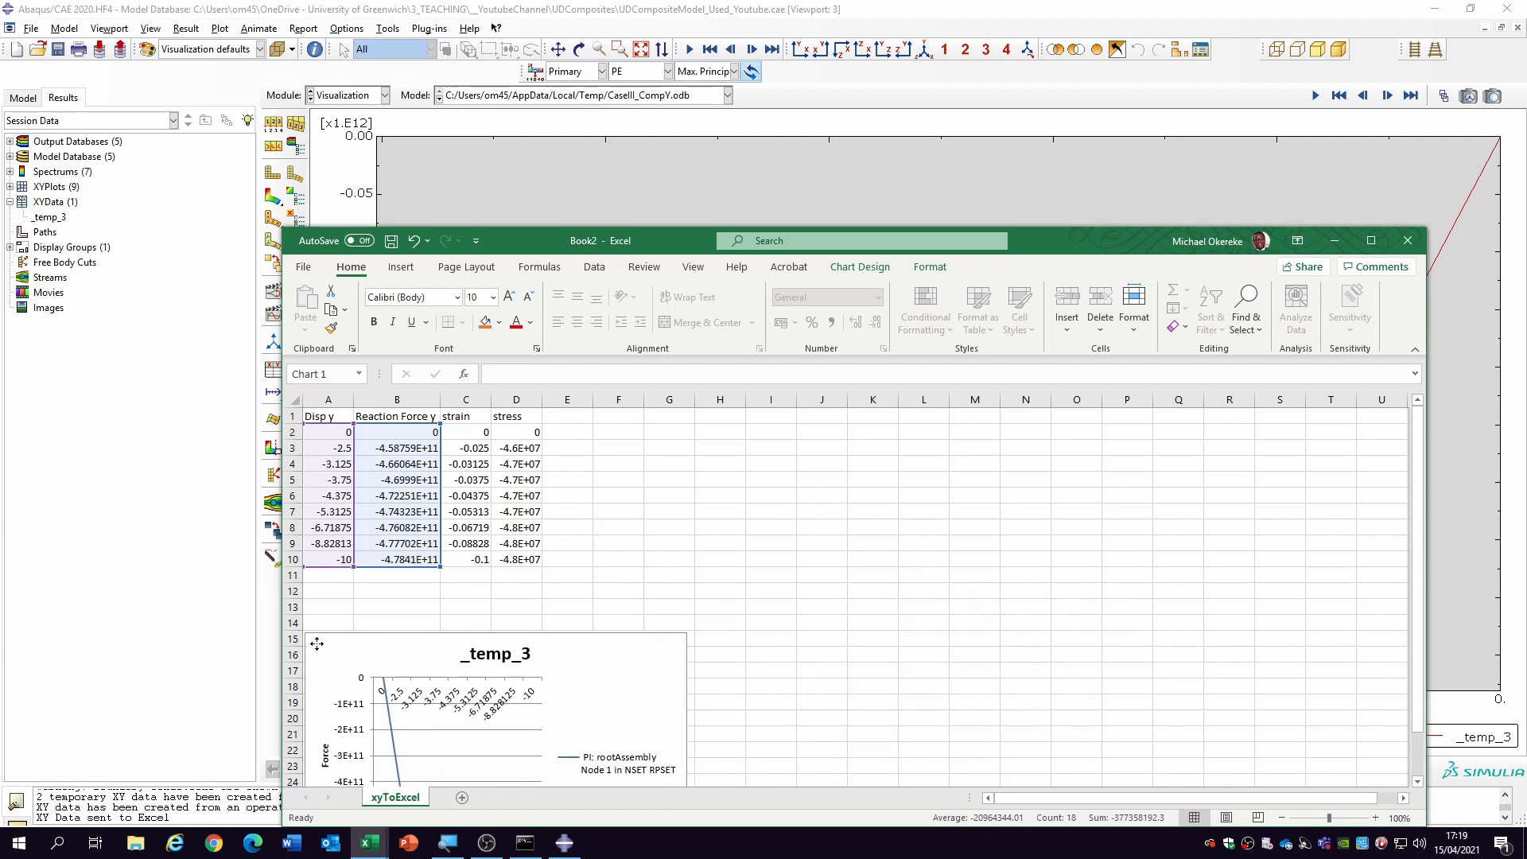
pyautogui.click(471, 412)
pyautogui.moveTo(472, 413); pyautogui.dragTo(526, 561)
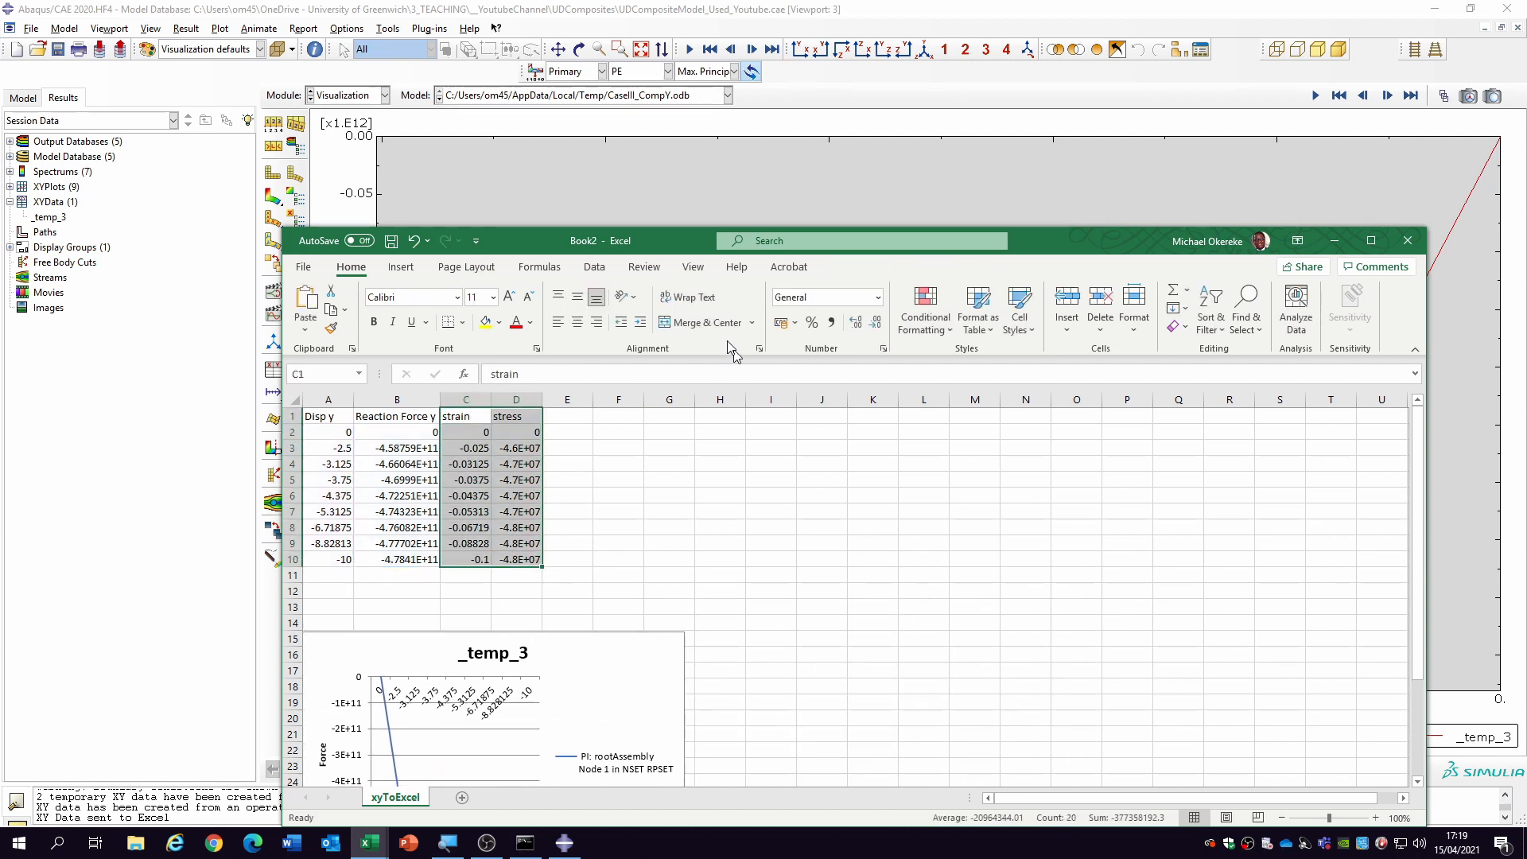
pyautogui.click(400, 267)
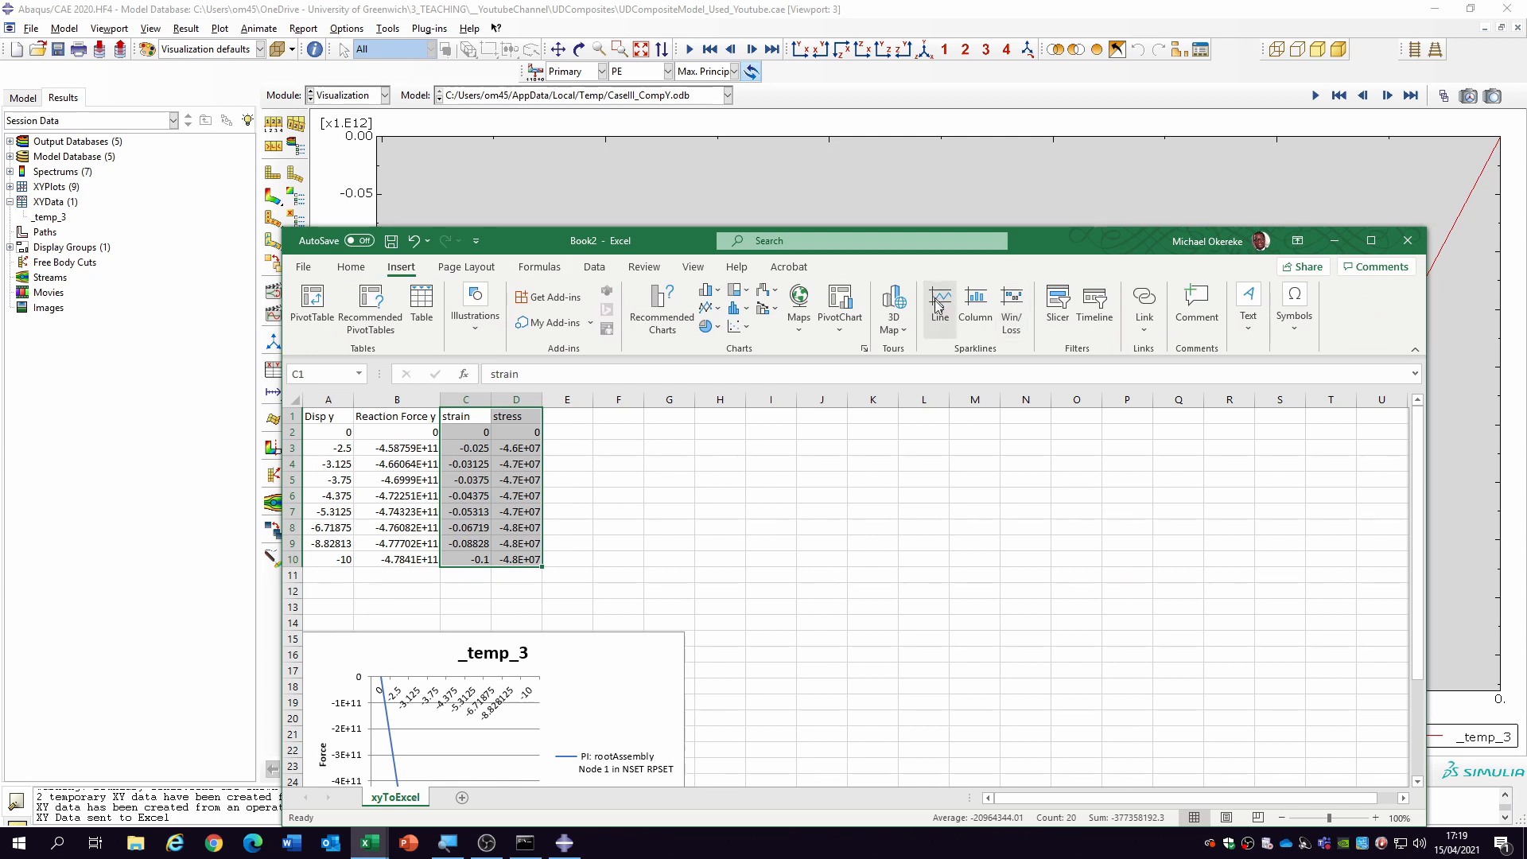
pyautogui.click(738, 327)
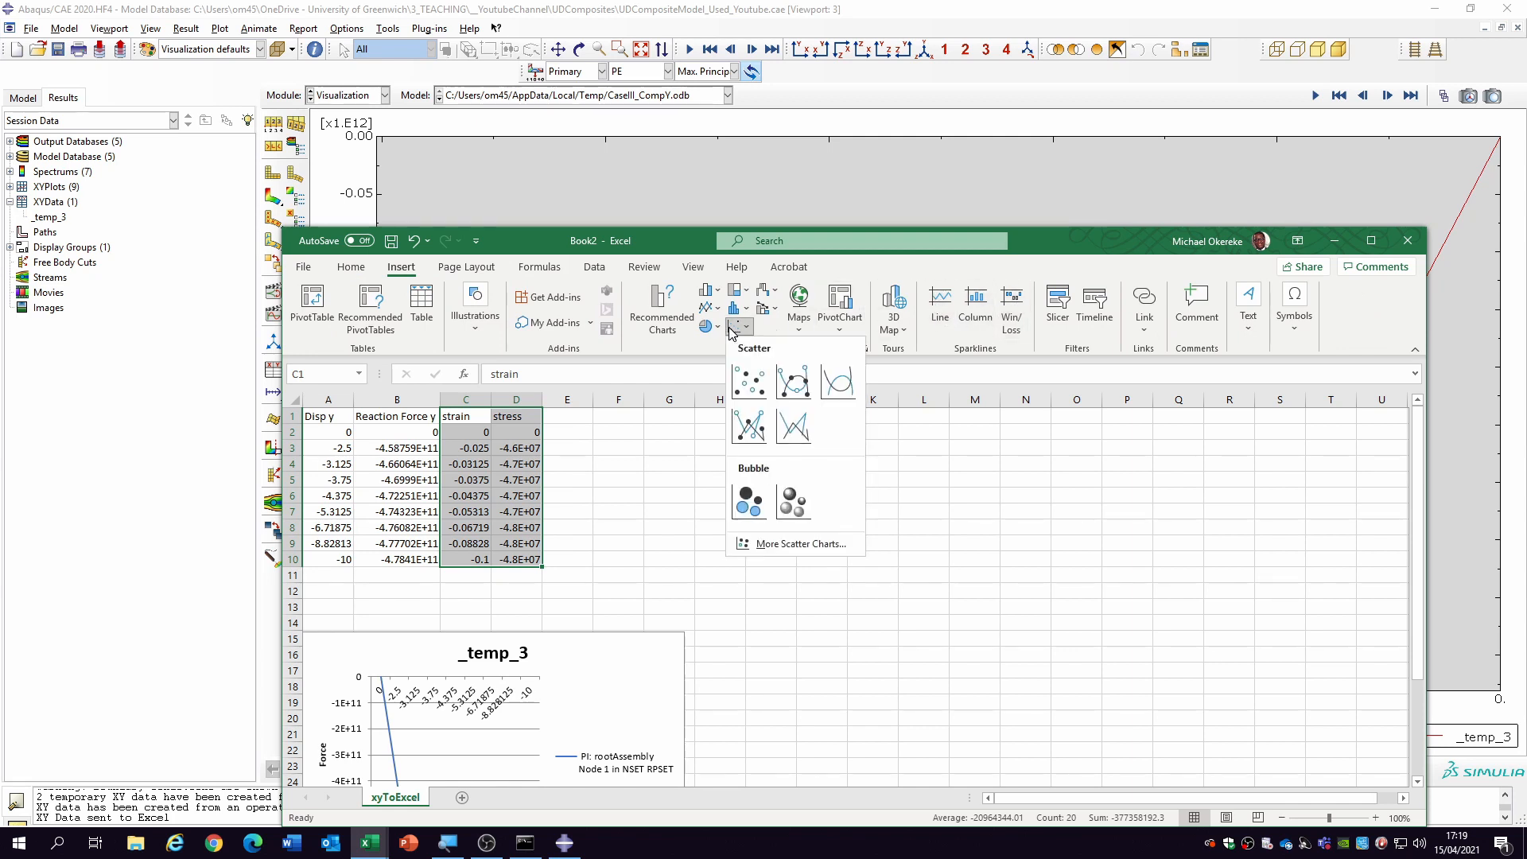
pyautogui.click(792, 382)
# - Maximize the workbook window and place the stress chart in the empty area beside the data
pyautogui.moveTo(972, 488); pyautogui.dragTo(1037, 440)
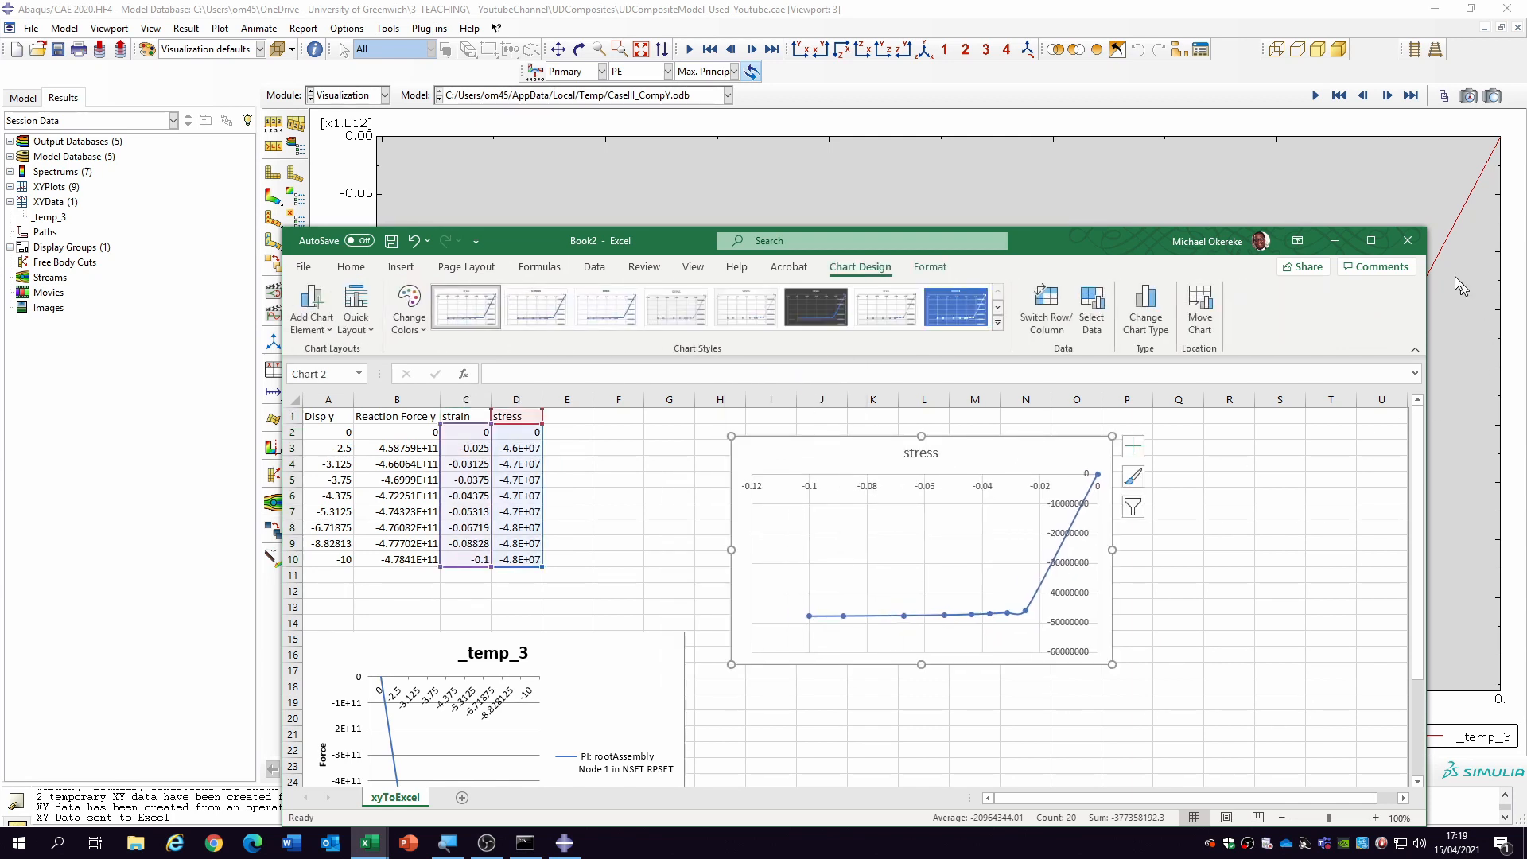
pyautogui.click(1366, 243)
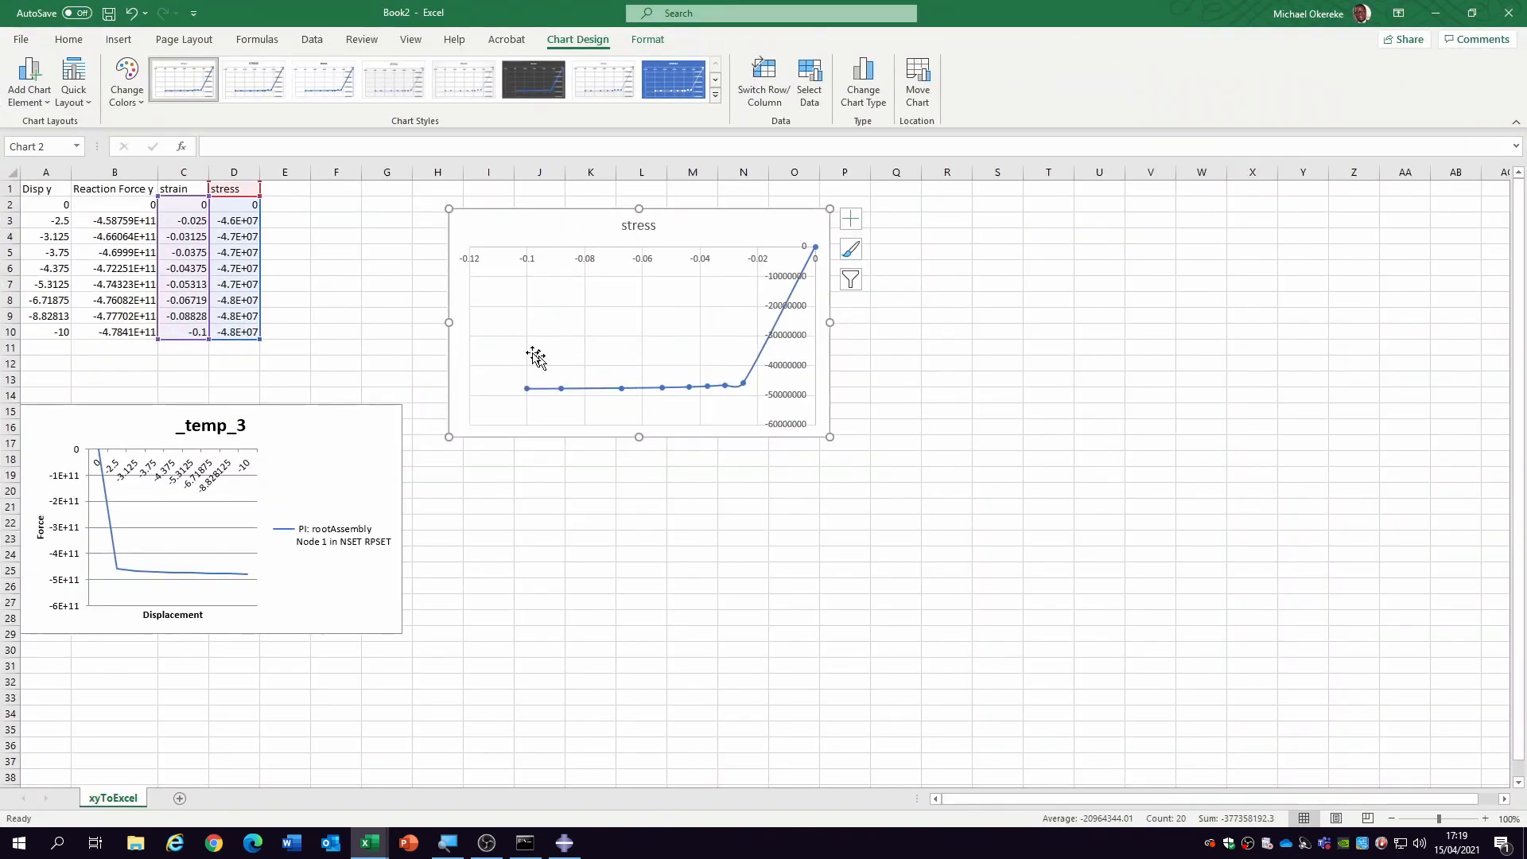
pyautogui.moveTo(699, 225); pyautogui.dragTo(890, 279)
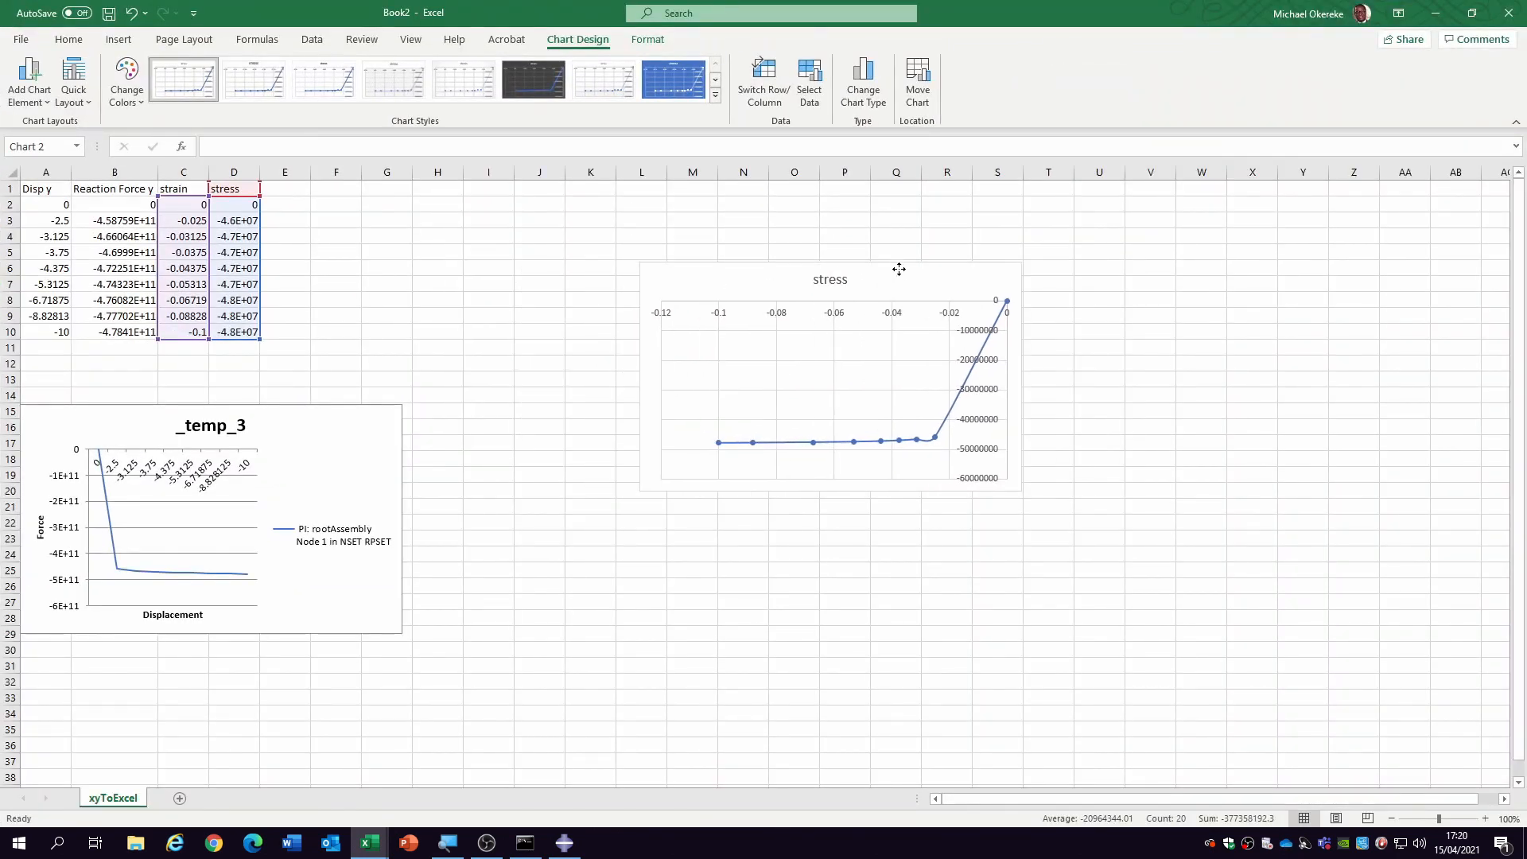
# - Scale the stress to MPa by changing D2 to =1e-6*B2/(100*100), and fill the formula down to row 10
pyautogui.click(254, 207)
pyautogui.click(294, 149)
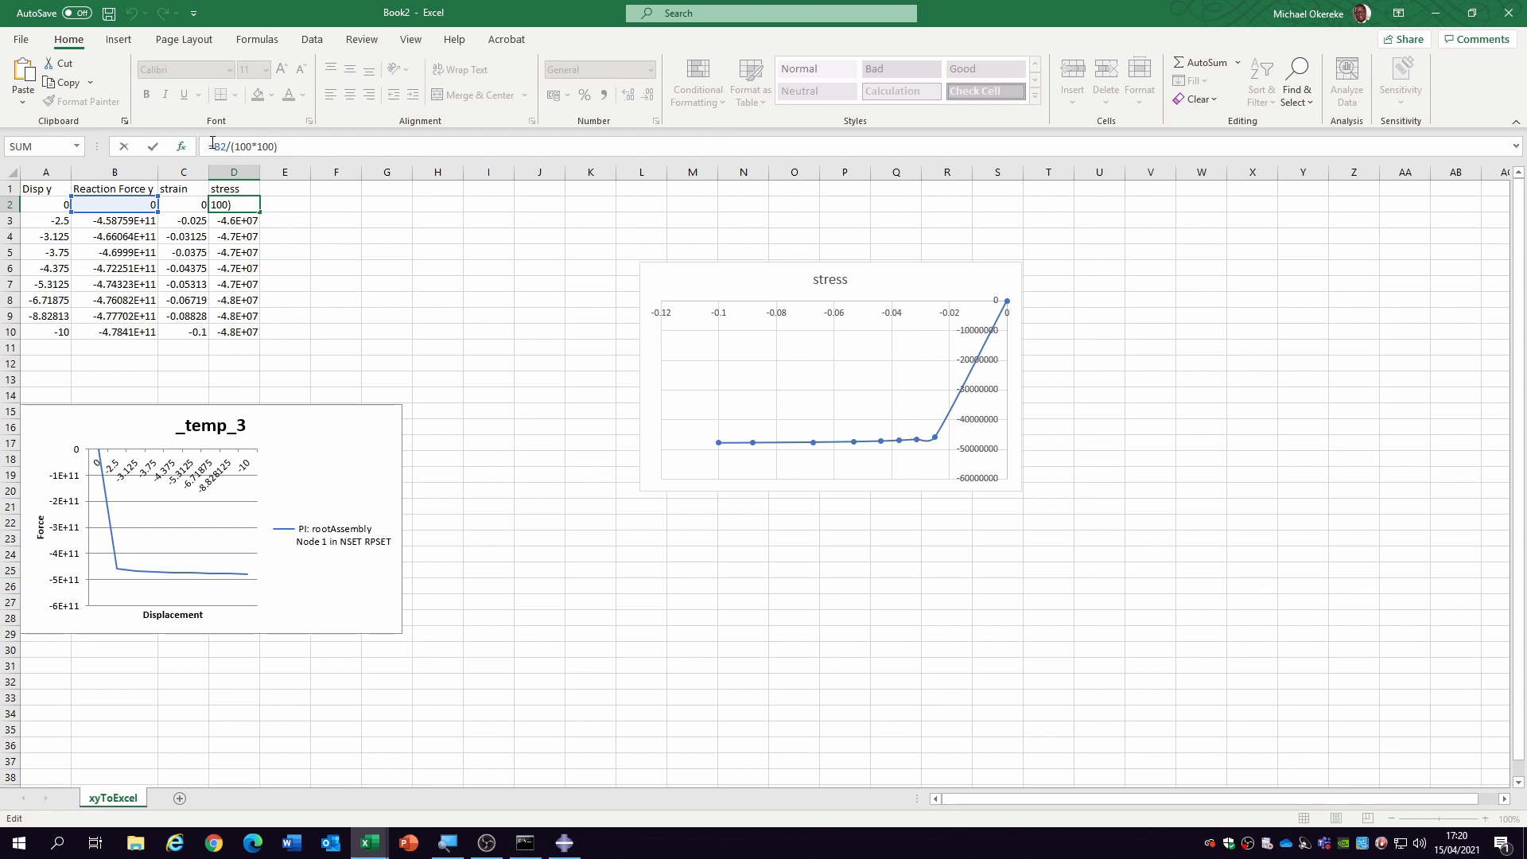
pyautogui.click(213, 144)
pyautogui.write('1e')
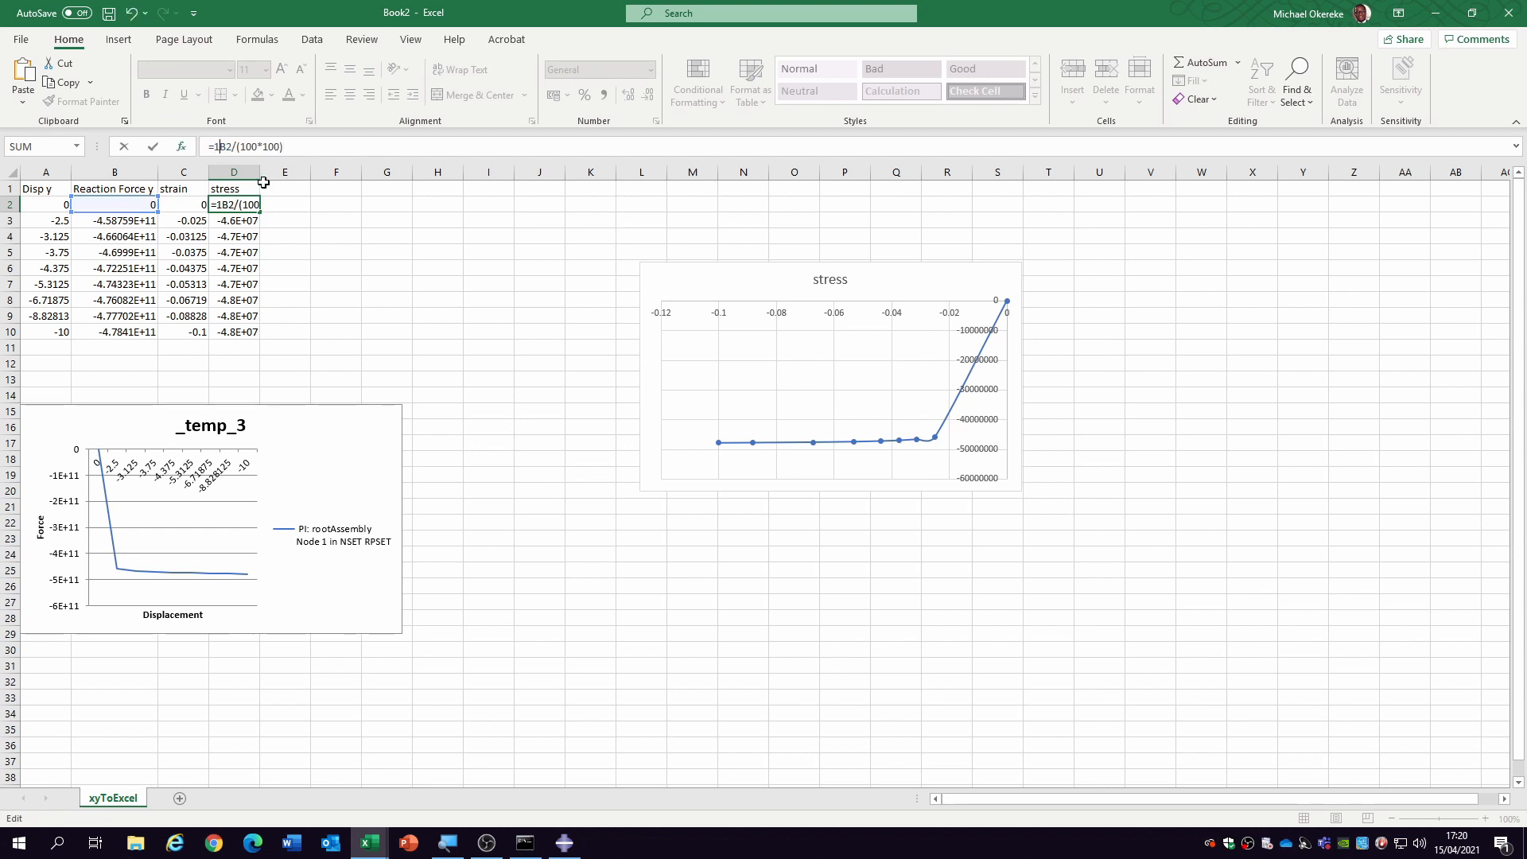
pyautogui.write('-6*')
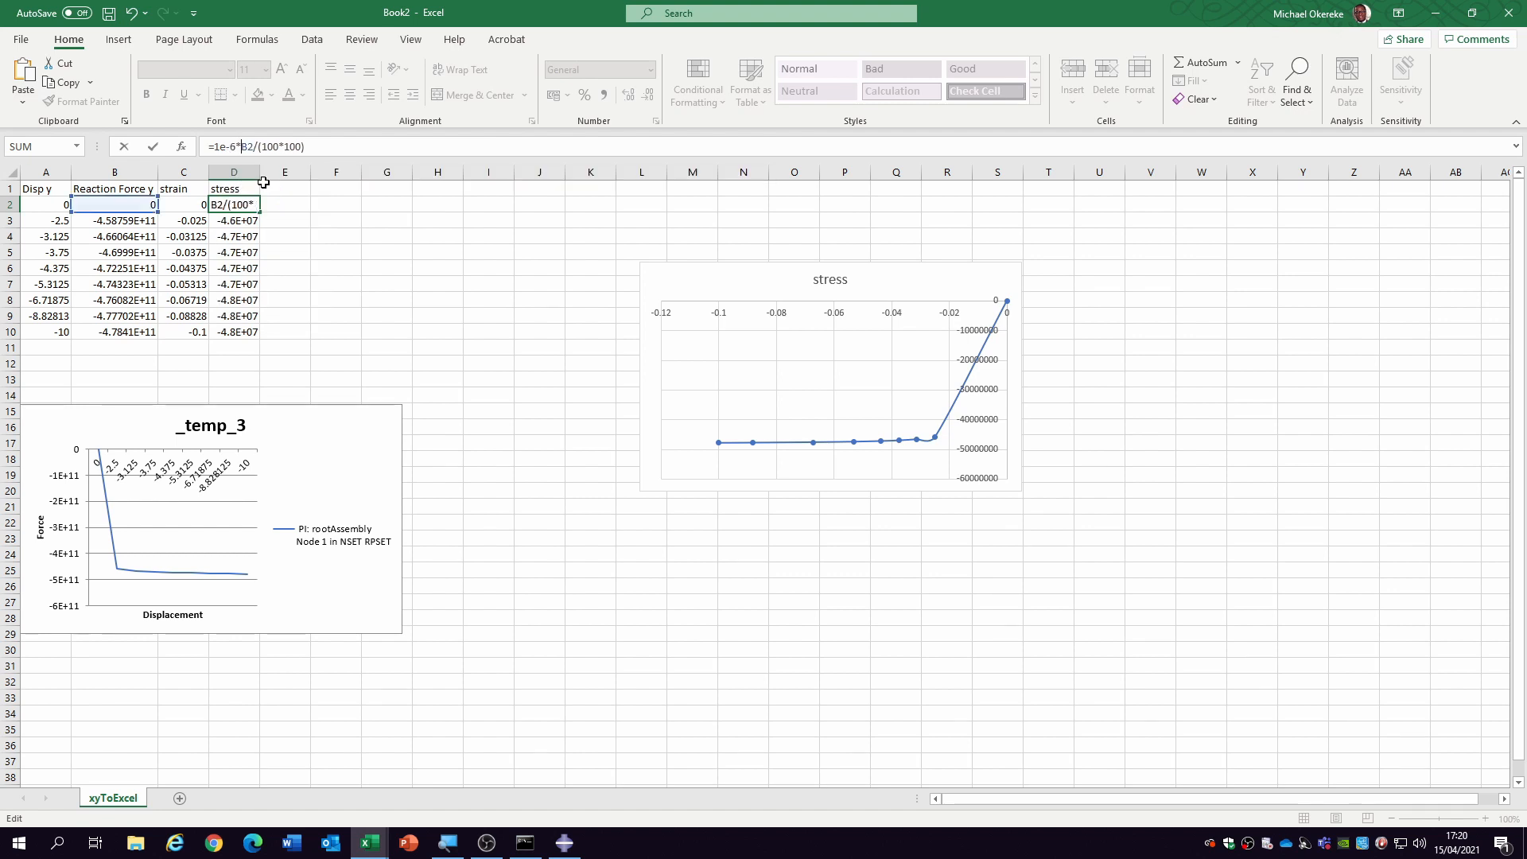
pyautogui.press('Return')
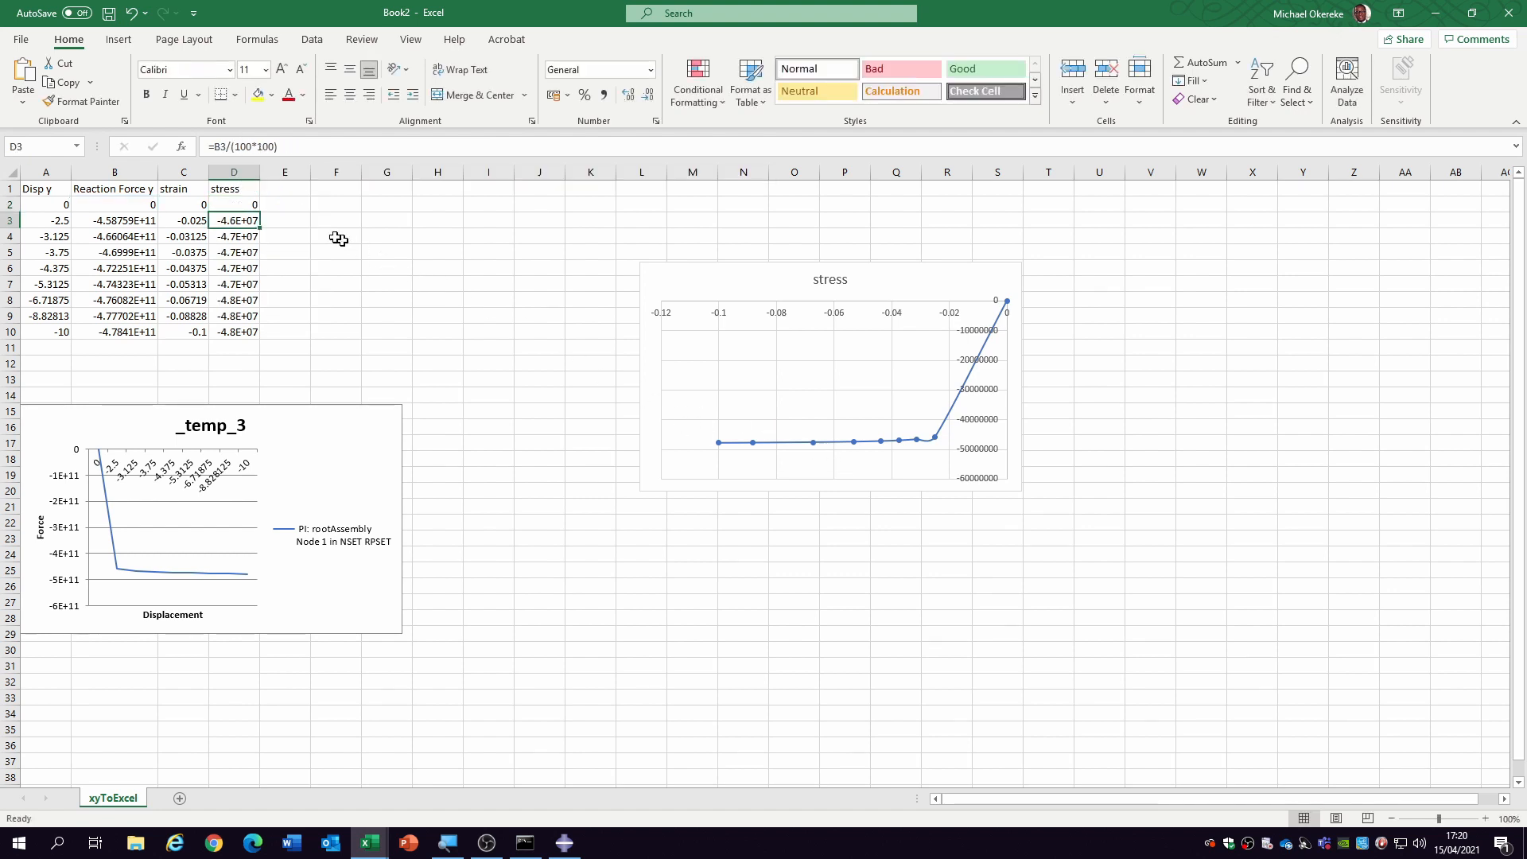
pyautogui.click(258, 209)
pyautogui.doubleClick(260, 214)
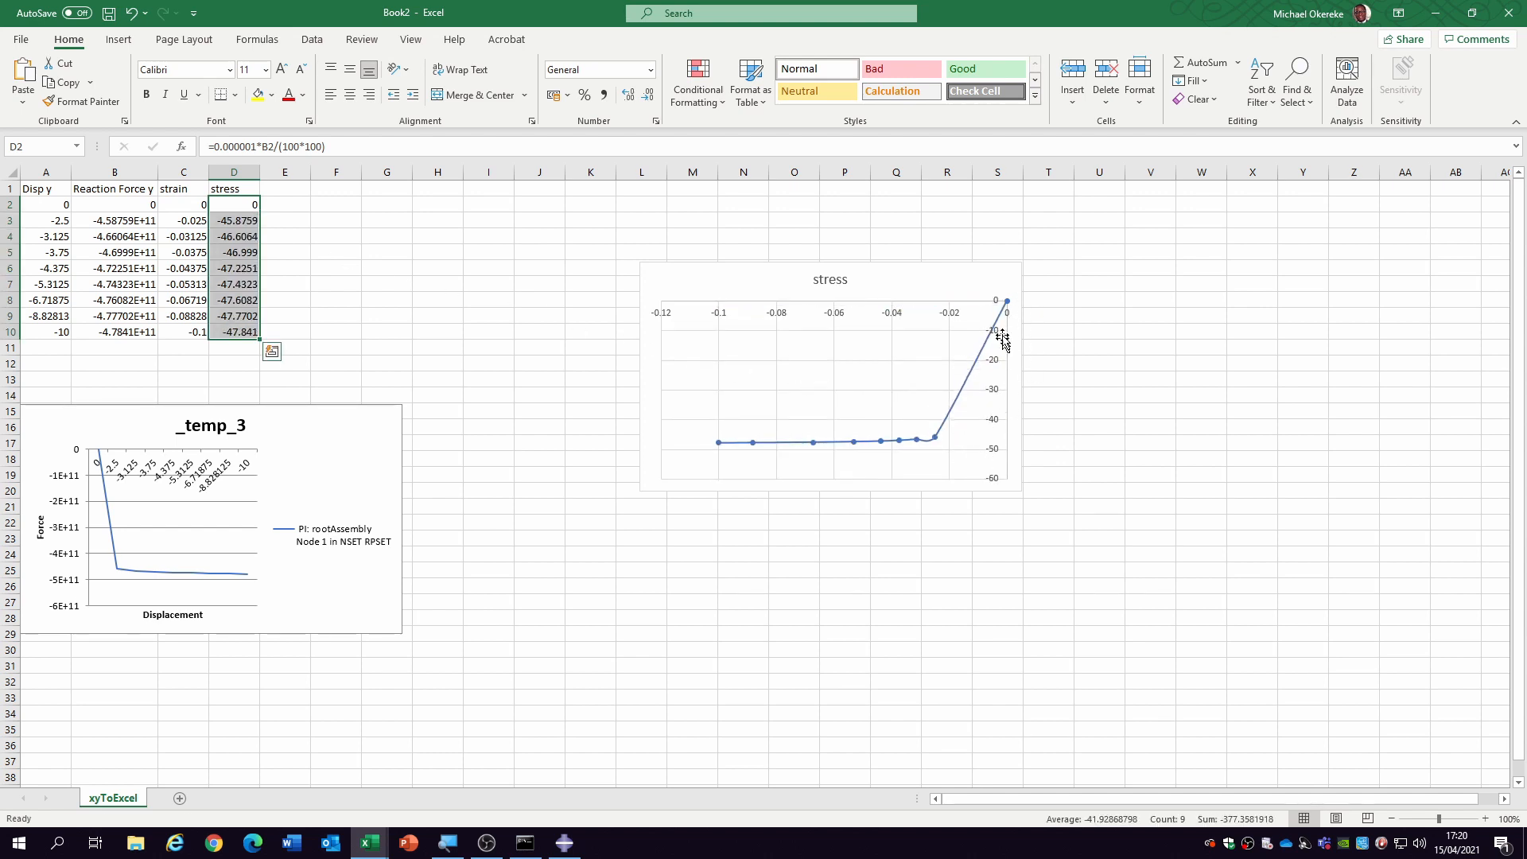
# - Change the D1 header to "stress (Mpa)" and add the label "Young's Modulus" in F2, widening column F to fit
pyautogui.doubleClick(250, 189)
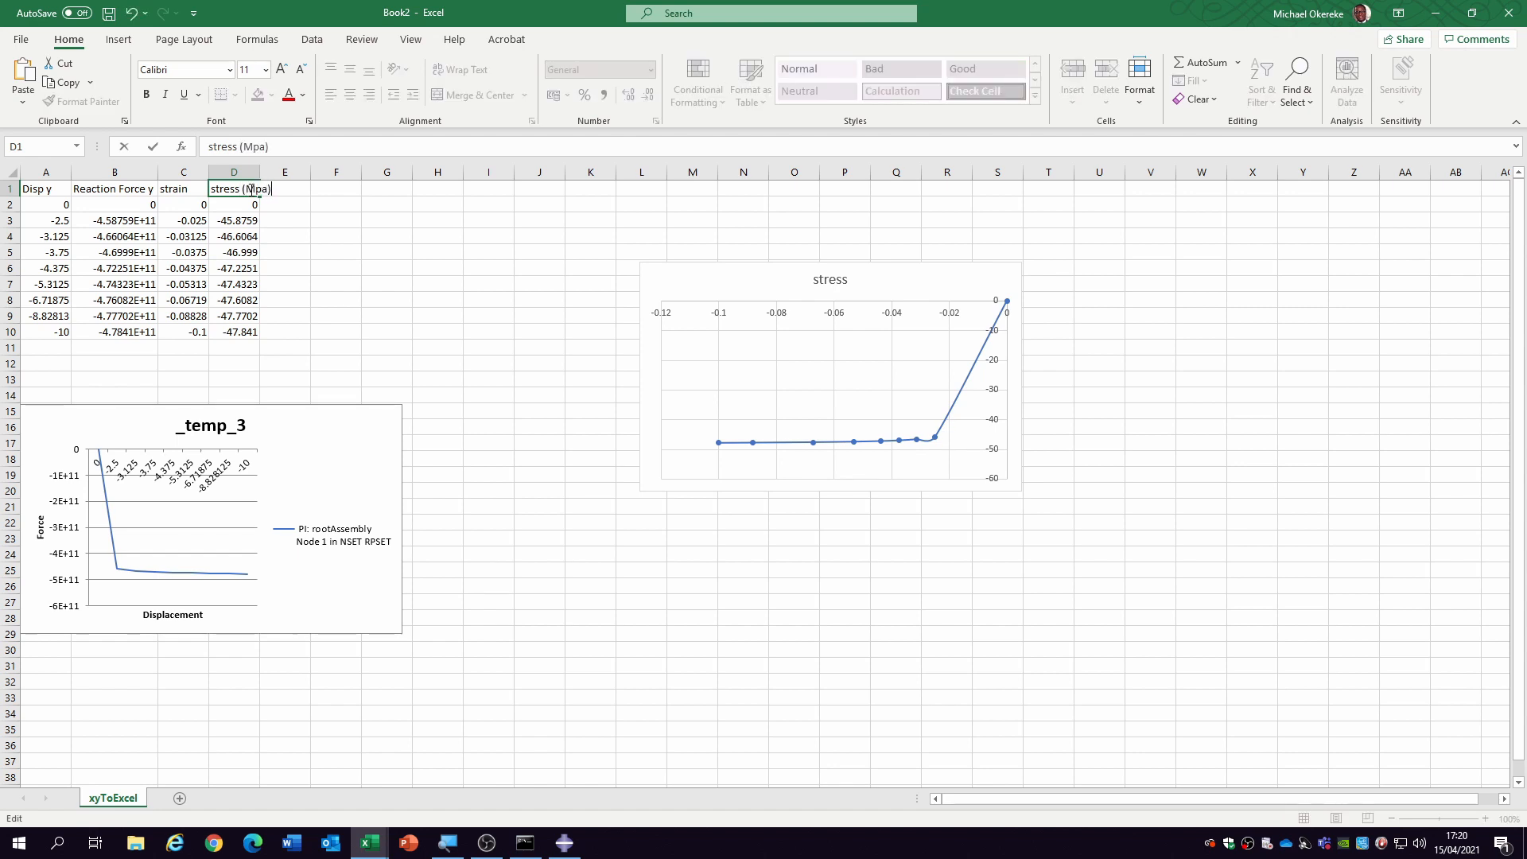
pyautogui.press('Return')
pyautogui.click(320, 205)
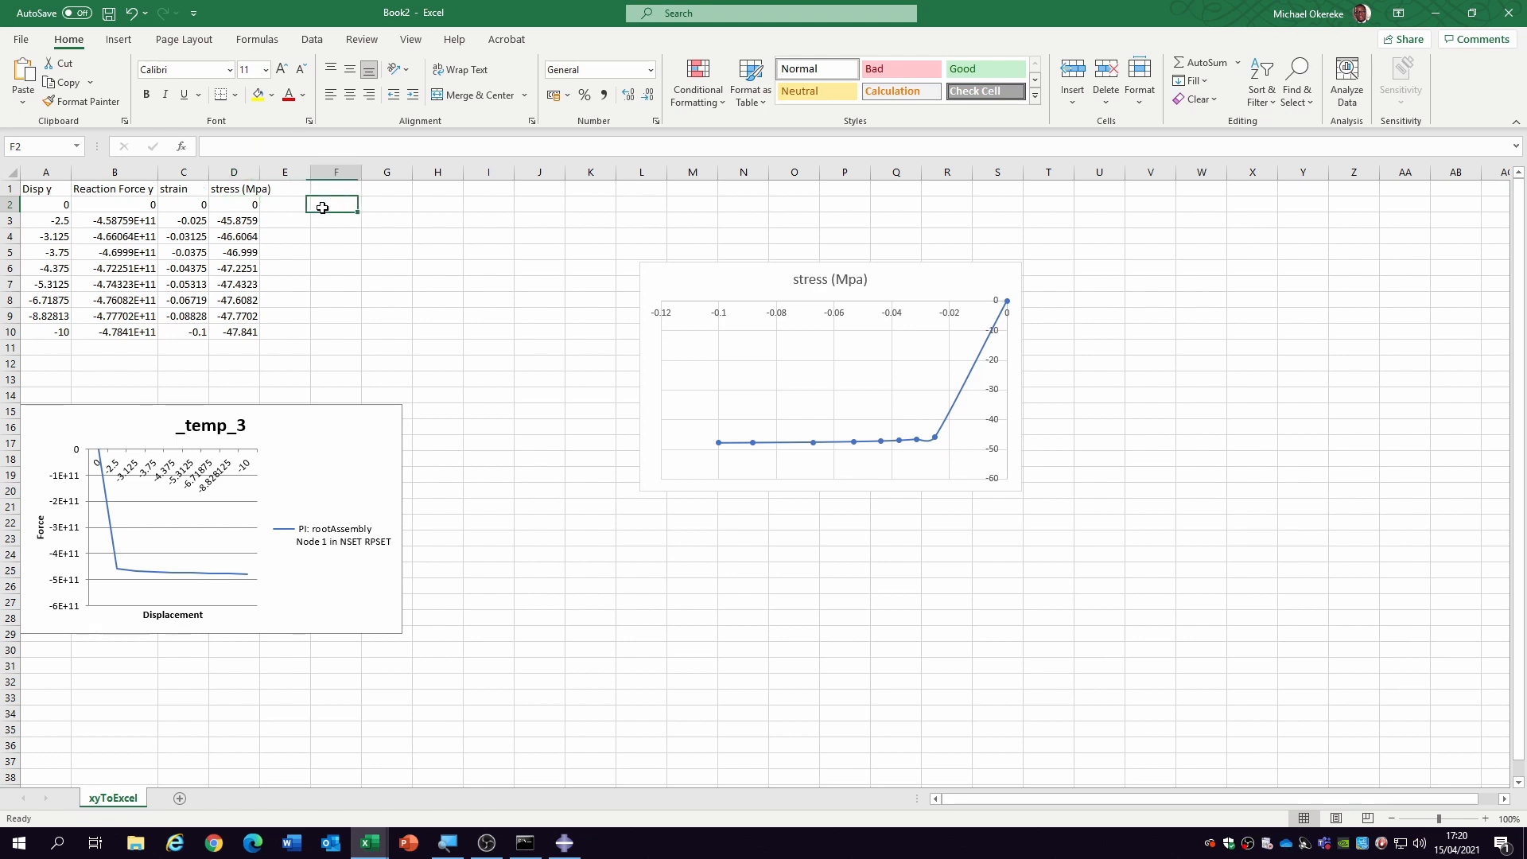
pyautogui.write('Young')
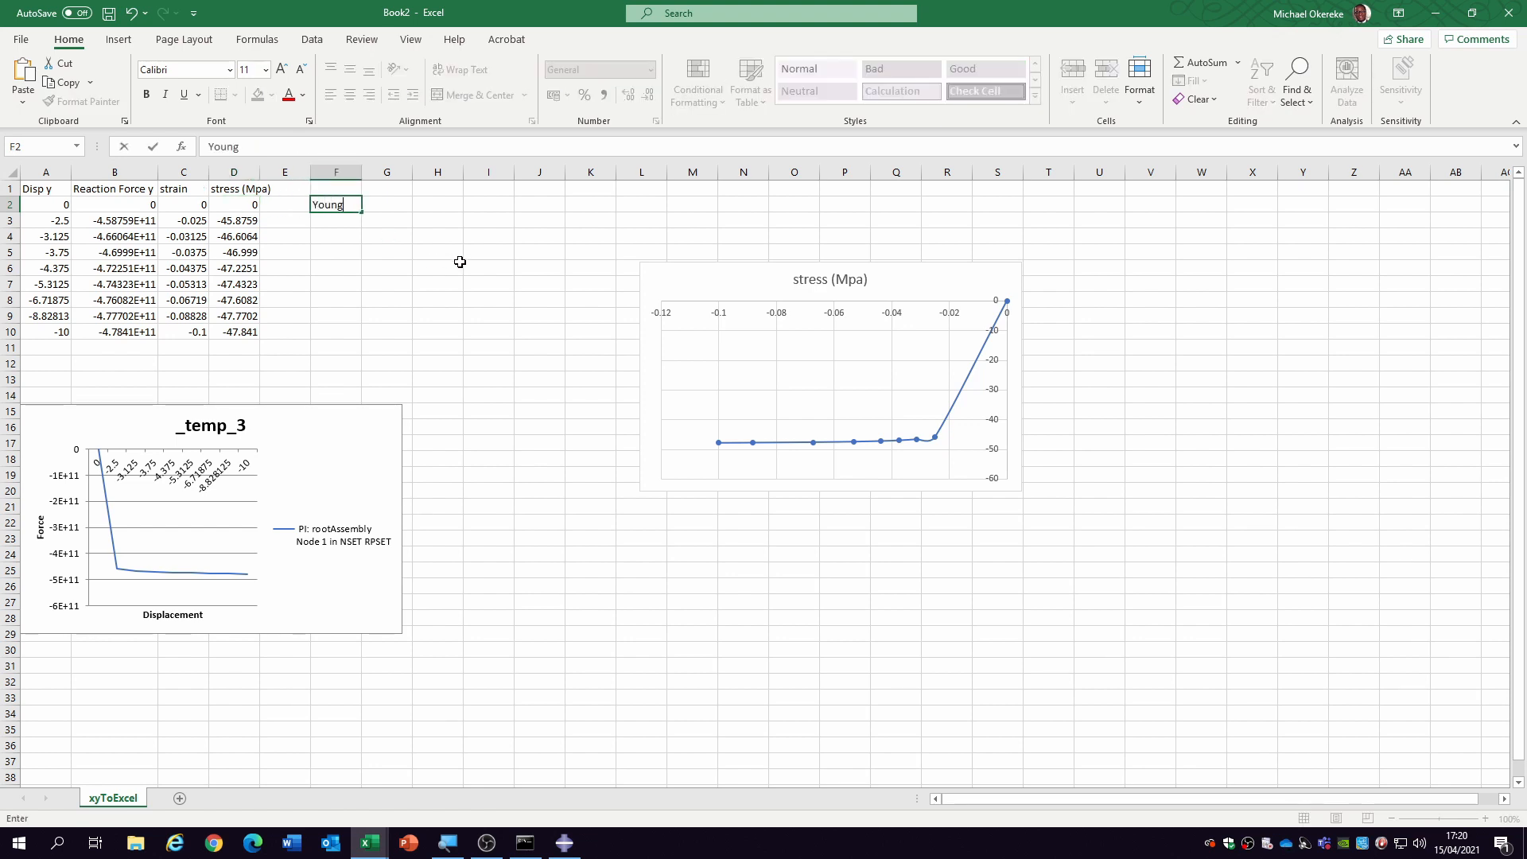
pyautogui.write("'s Modulus")
pyautogui.click(474, 273)
pyautogui.moveTo(364, 167); pyautogui.dragTo(400, 168)
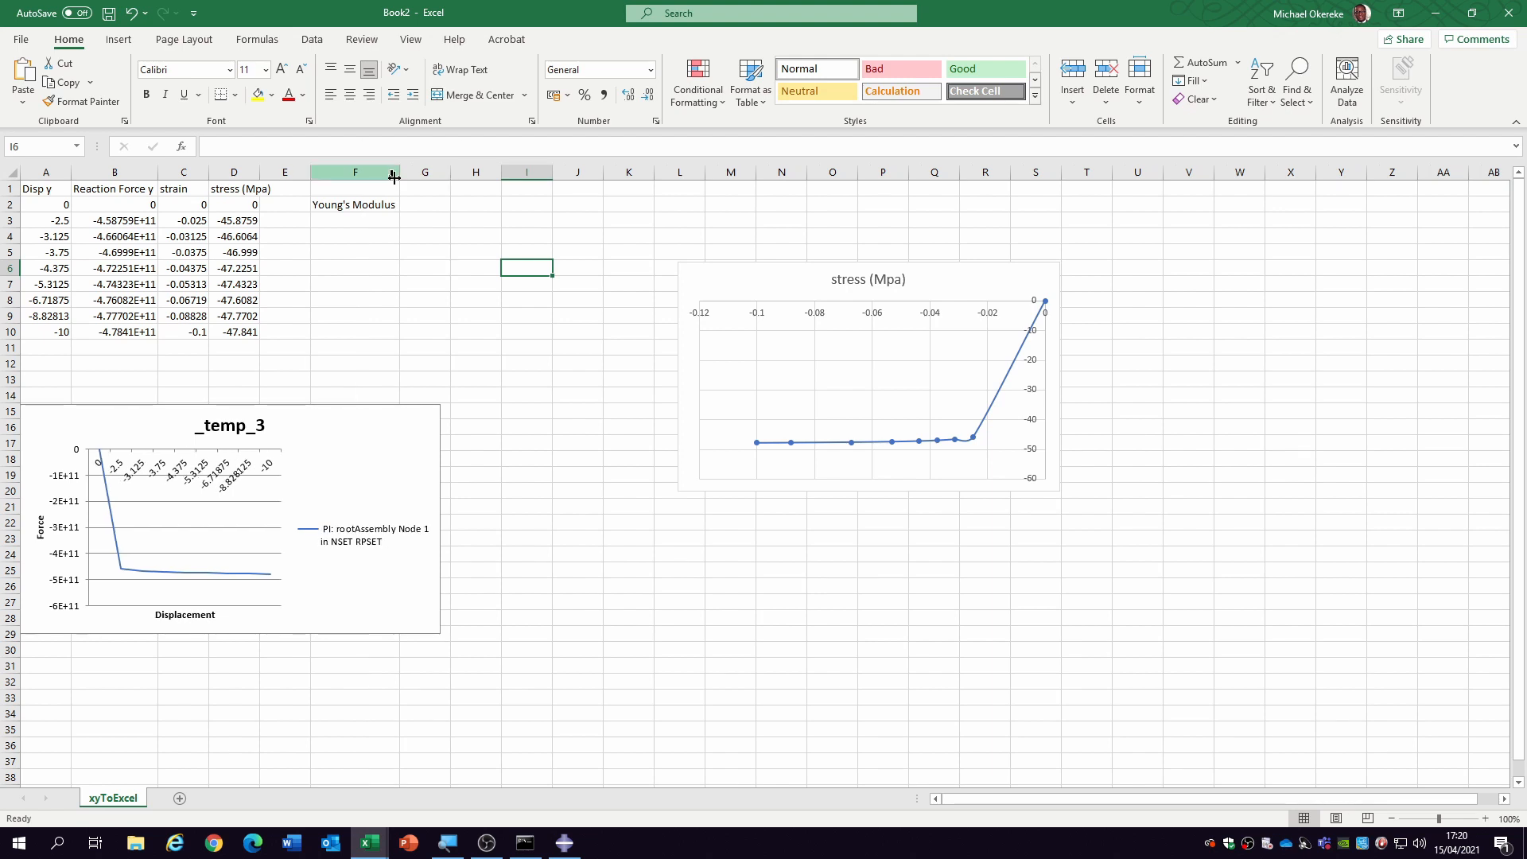
# - Calculate the Young's modulus in G2 with the formula =SLOPE(D2:D3,C2:C3)
pyautogui.click(440, 214)
pyautogui.write('=slope(')
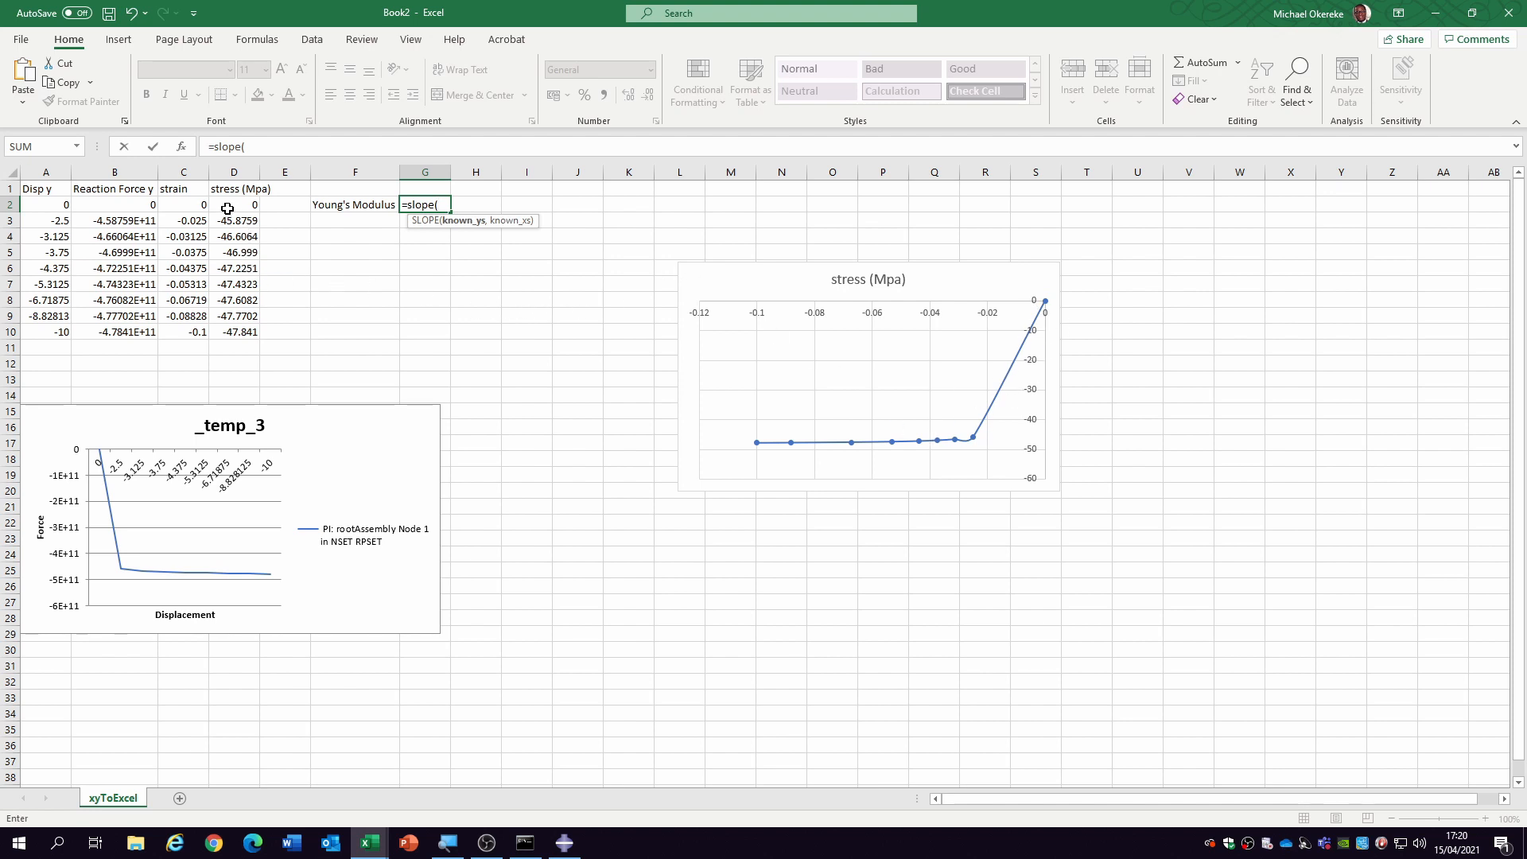
pyautogui.moveTo(237, 205); pyautogui.dragTo(197, 223)
pyautogui.write(',')
pyautogui.write(')')
pyautogui.press('Return')
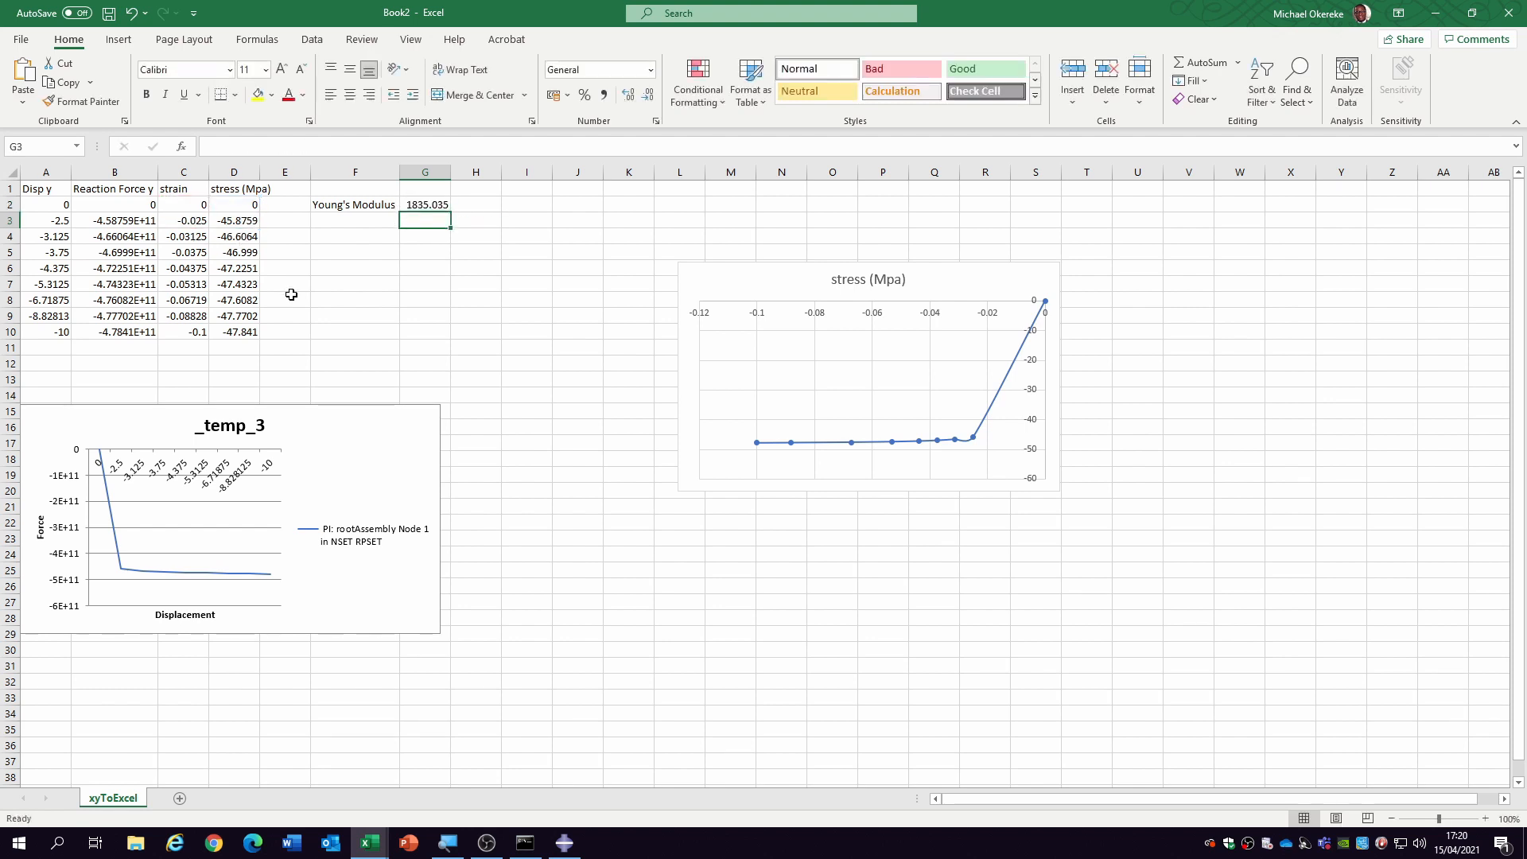
# - Convert the modulus in G2 by dividing its formula by 1e3, and enter the unit "Gpa" in H2
pyautogui.click(428, 206)
pyautogui.click(338, 150)
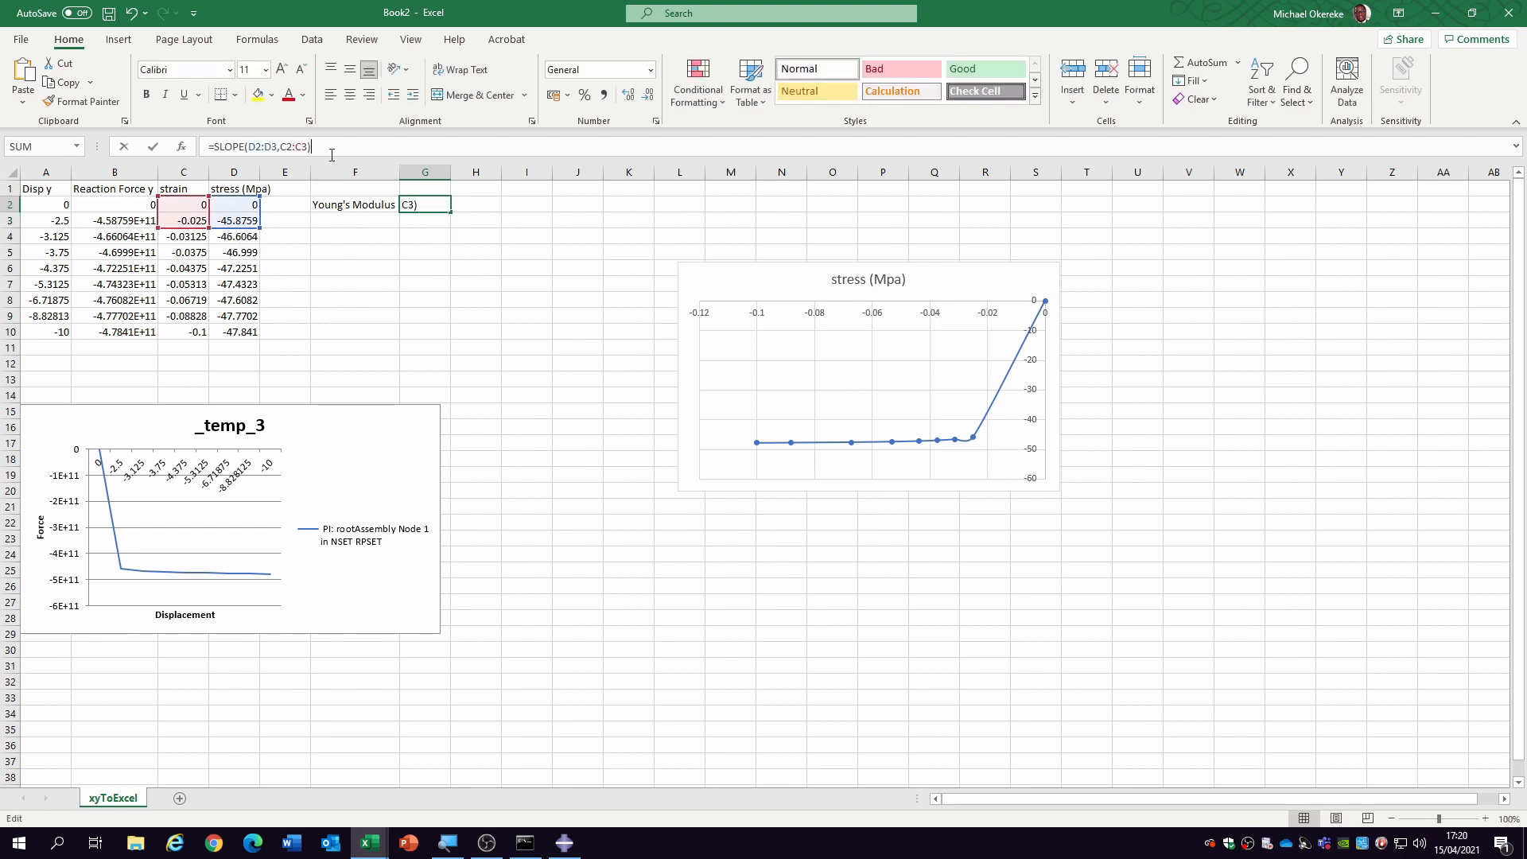
pyautogui.write('/')
pyautogui.write('100')
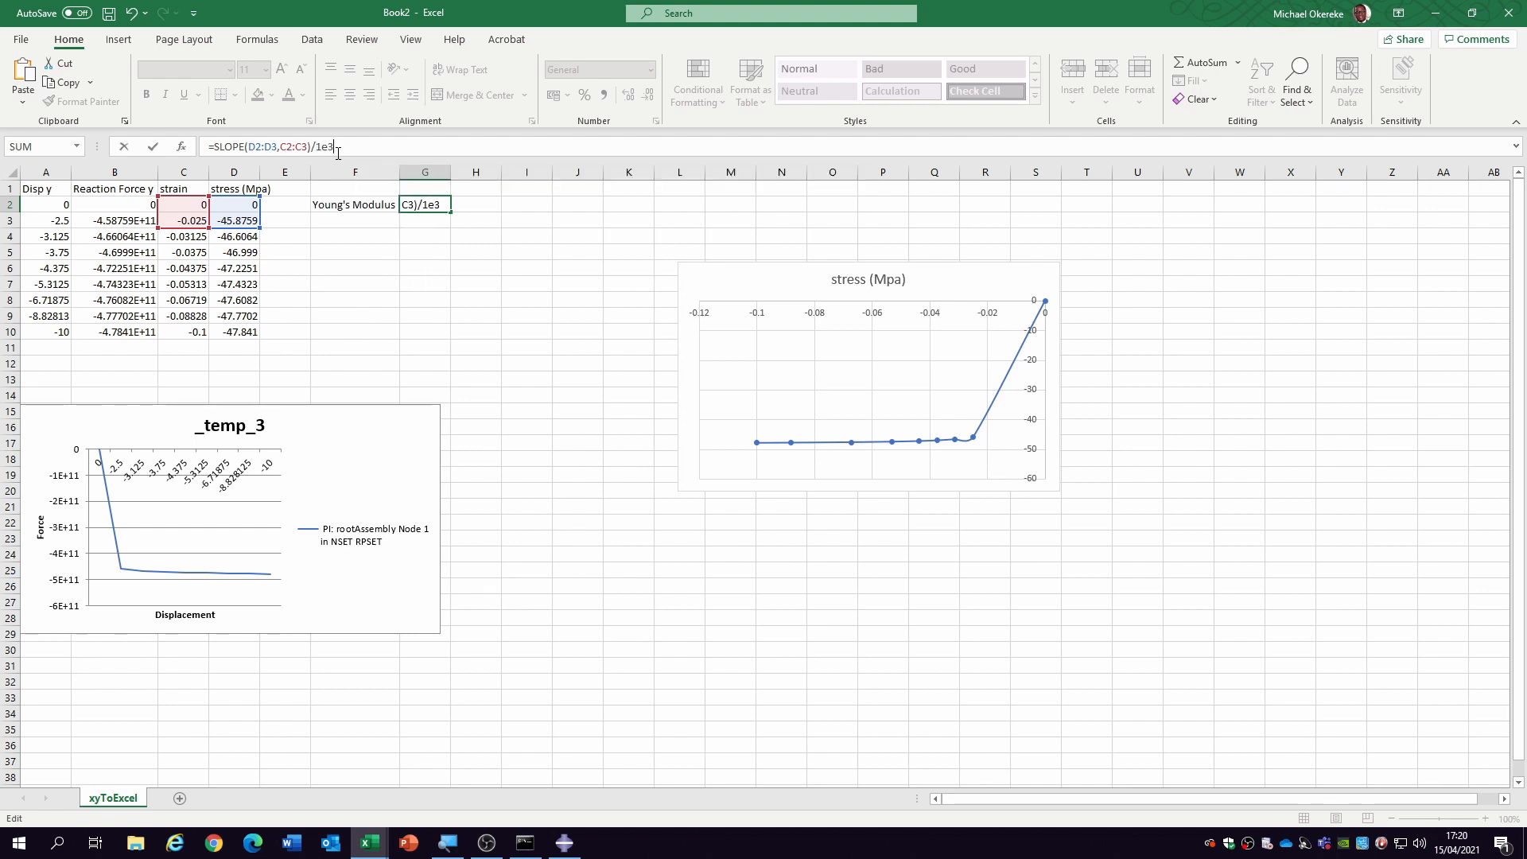
pyautogui.press('Return')
pyautogui.click(477, 210)
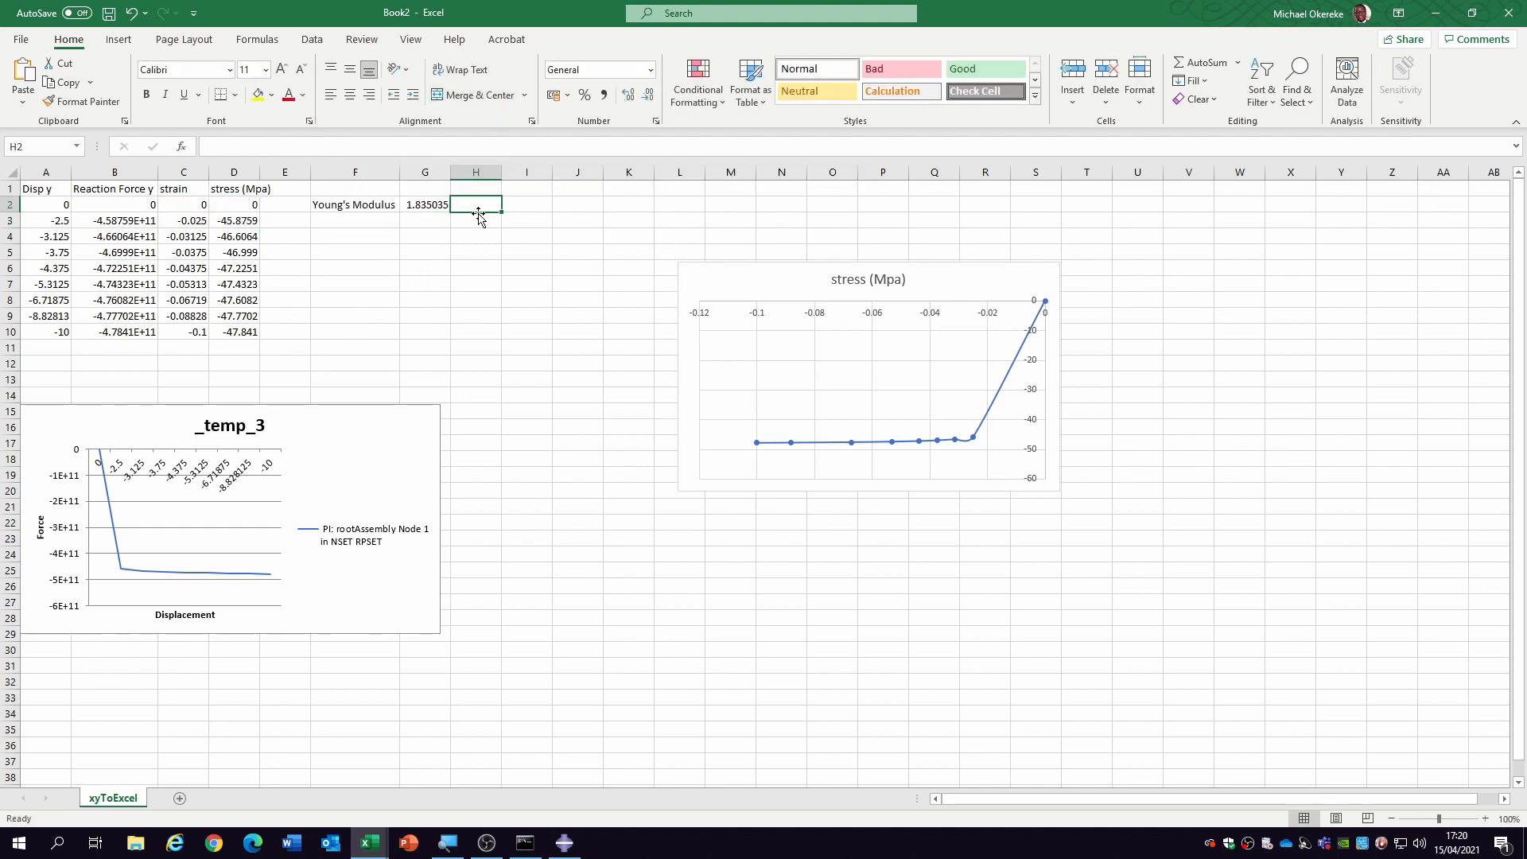
pyautogui.write('Gpa')
pyautogui.press('Return')
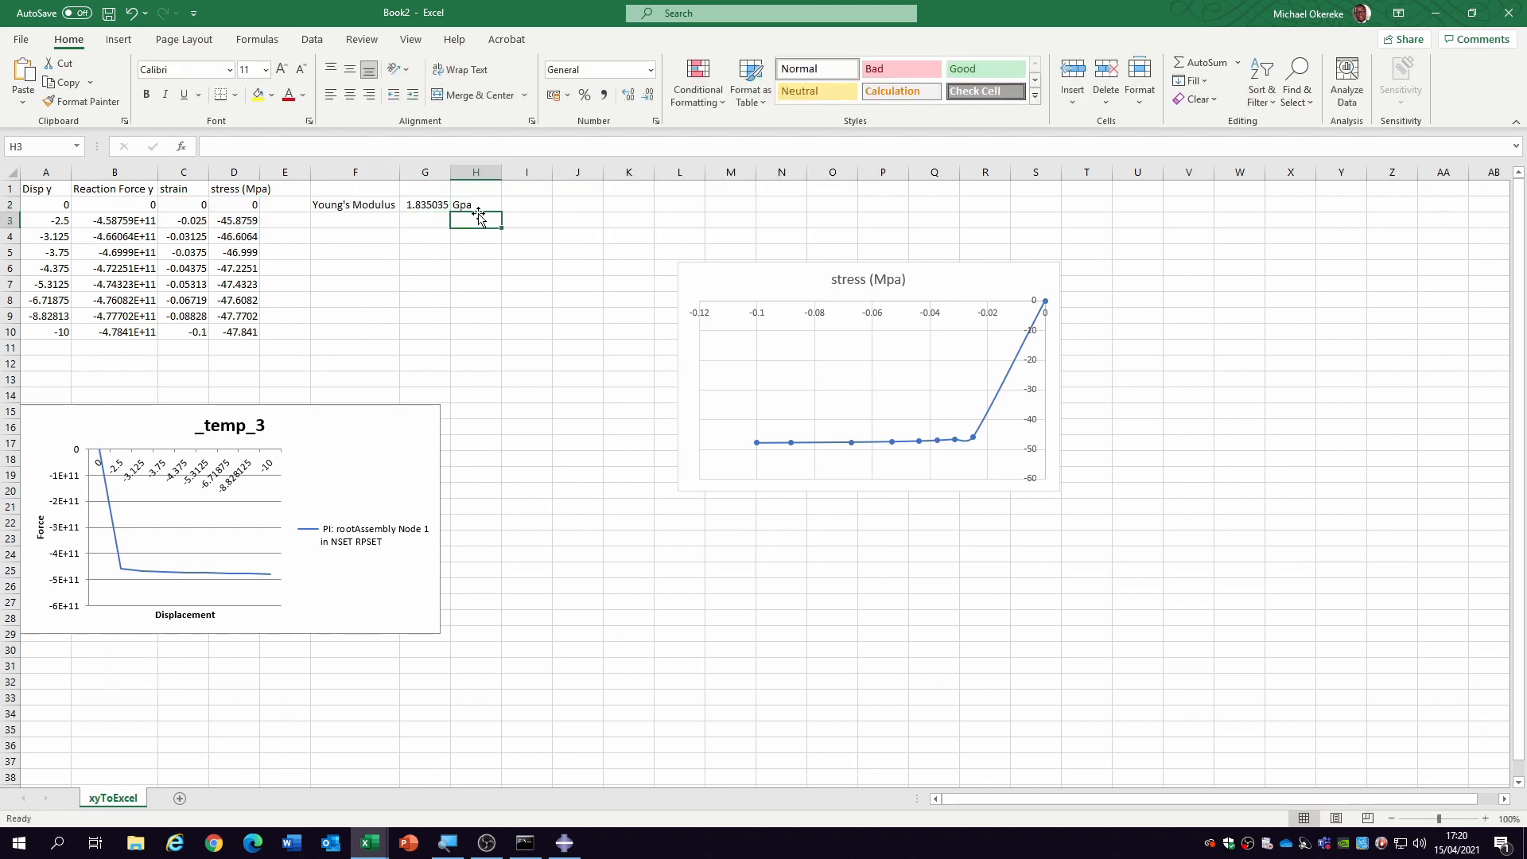
# - Enter the label "Strength" in F3, below the Young's Modulus label
pyautogui.press('Left')
pyautogui.press('Left')
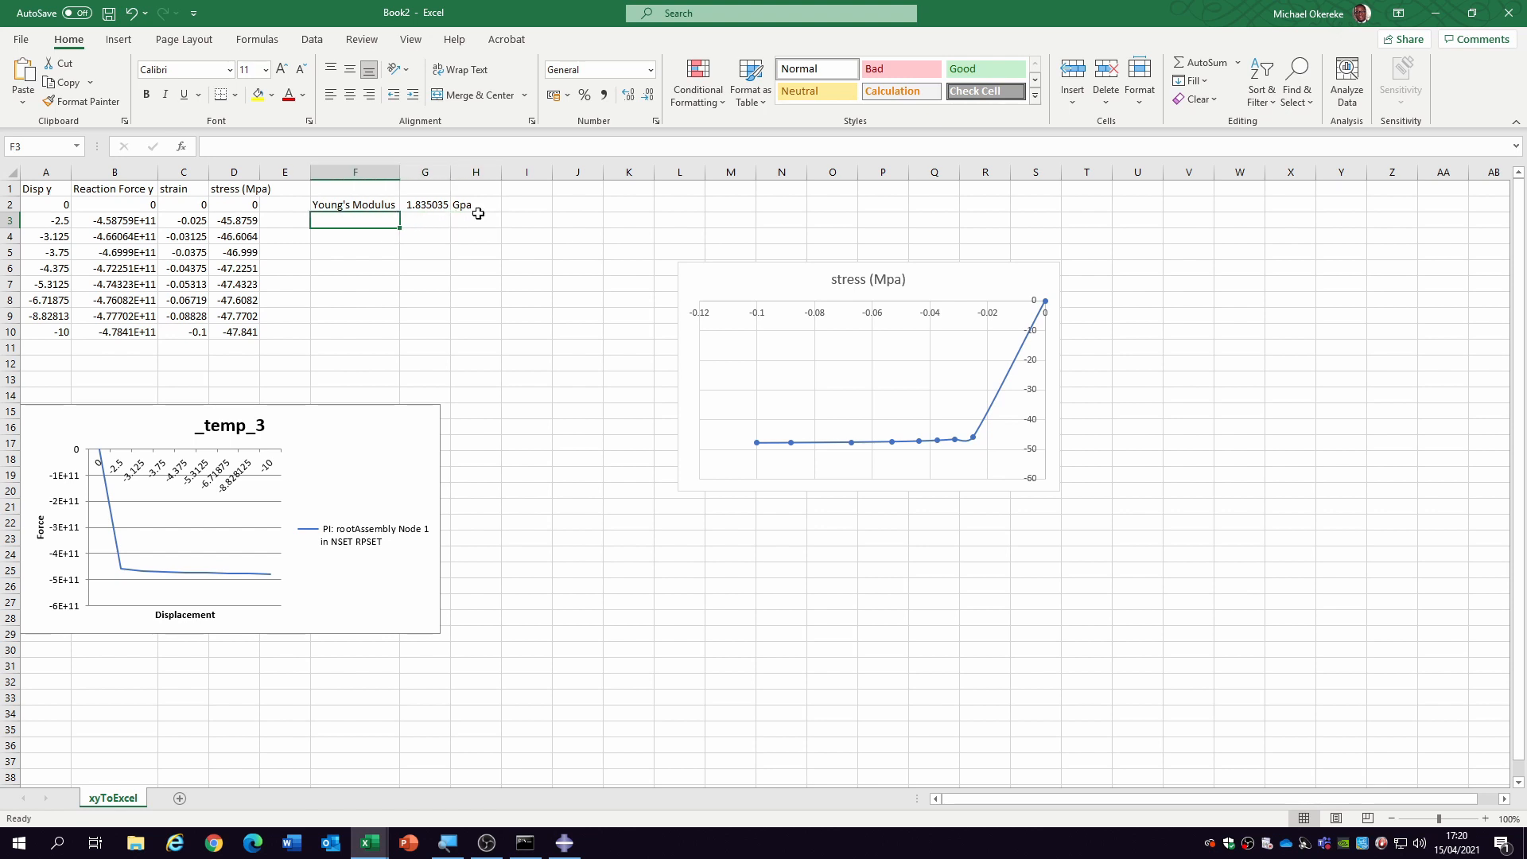
pyautogui.write('Y')
pyautogui.press('BackSpace')
pyautogui.press('BackSpace')
pyautogui.press('BackSpace')
pyautogui.press('BackSpace')
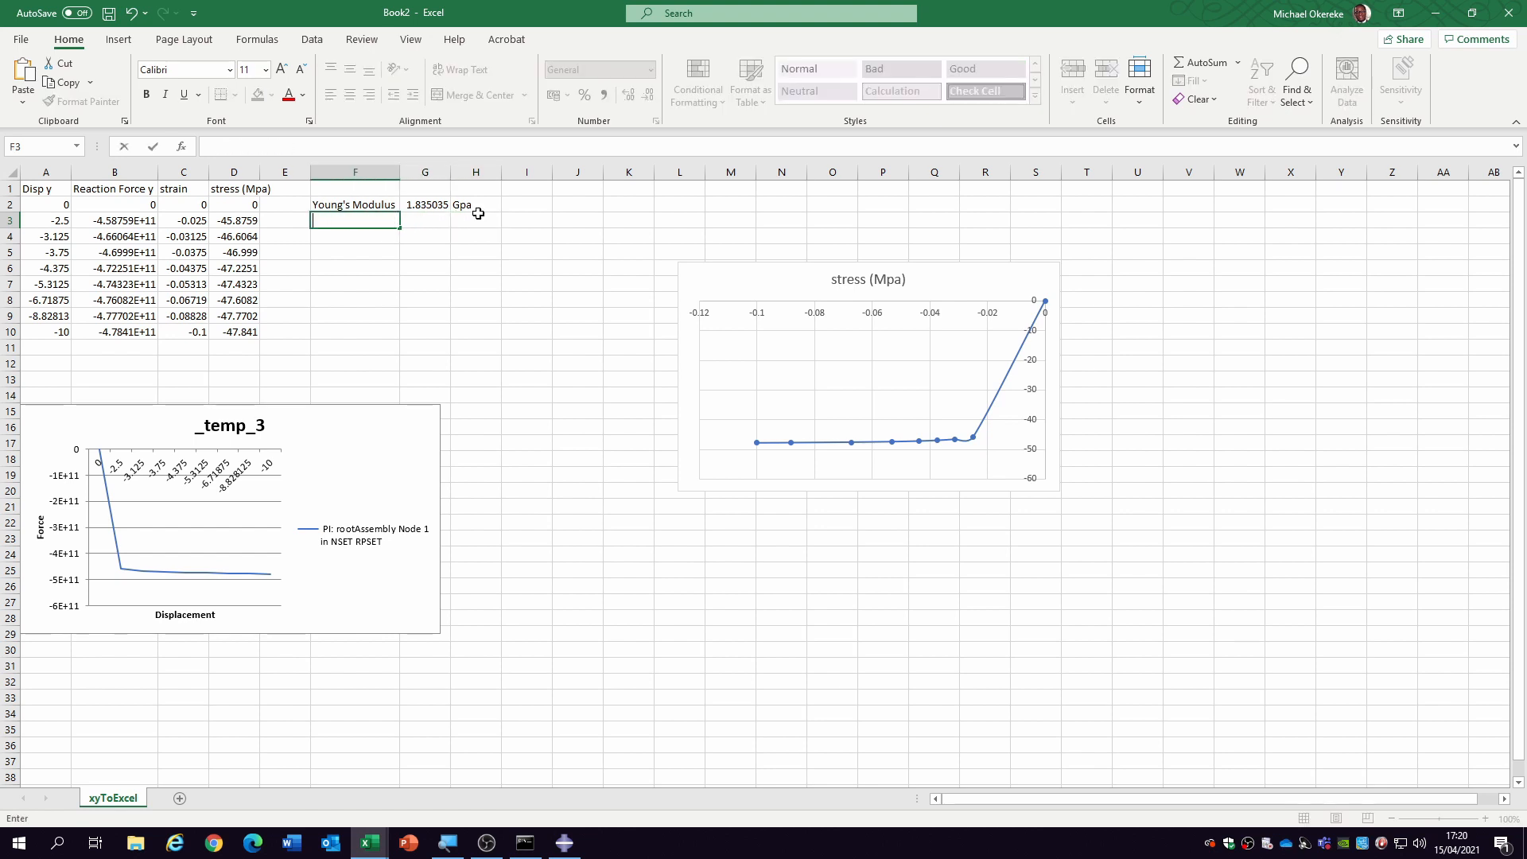
pyautogui.write('Strengt')
pyautogui.write('h')
# - Calculate the strength in G3 with the formula =MAX(D2:D10)
pyautogui.press('Tab')
pyautogui.write('=')
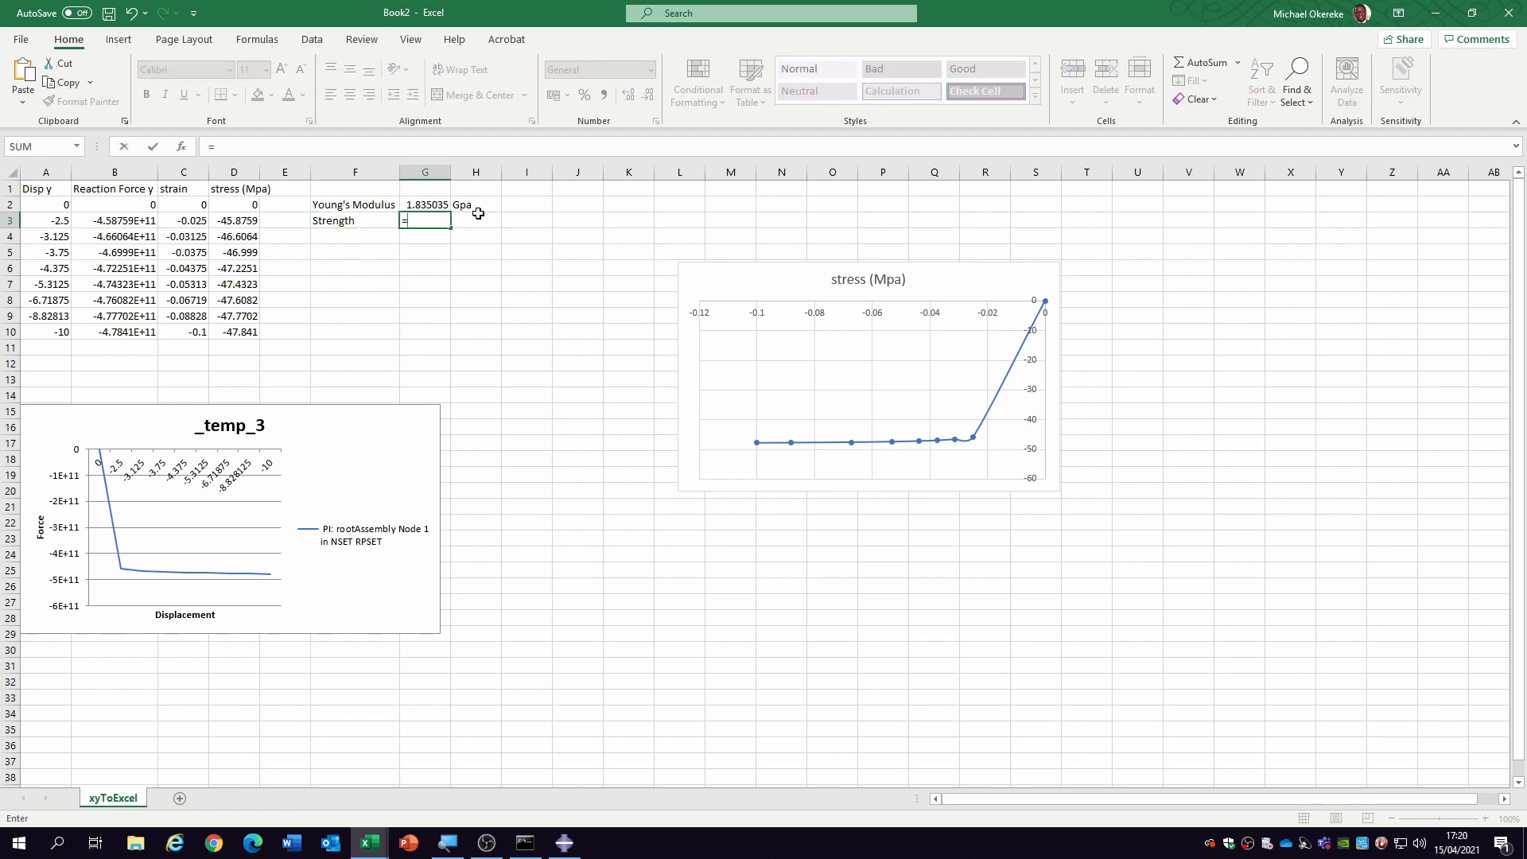
pyautogui.write('max(')
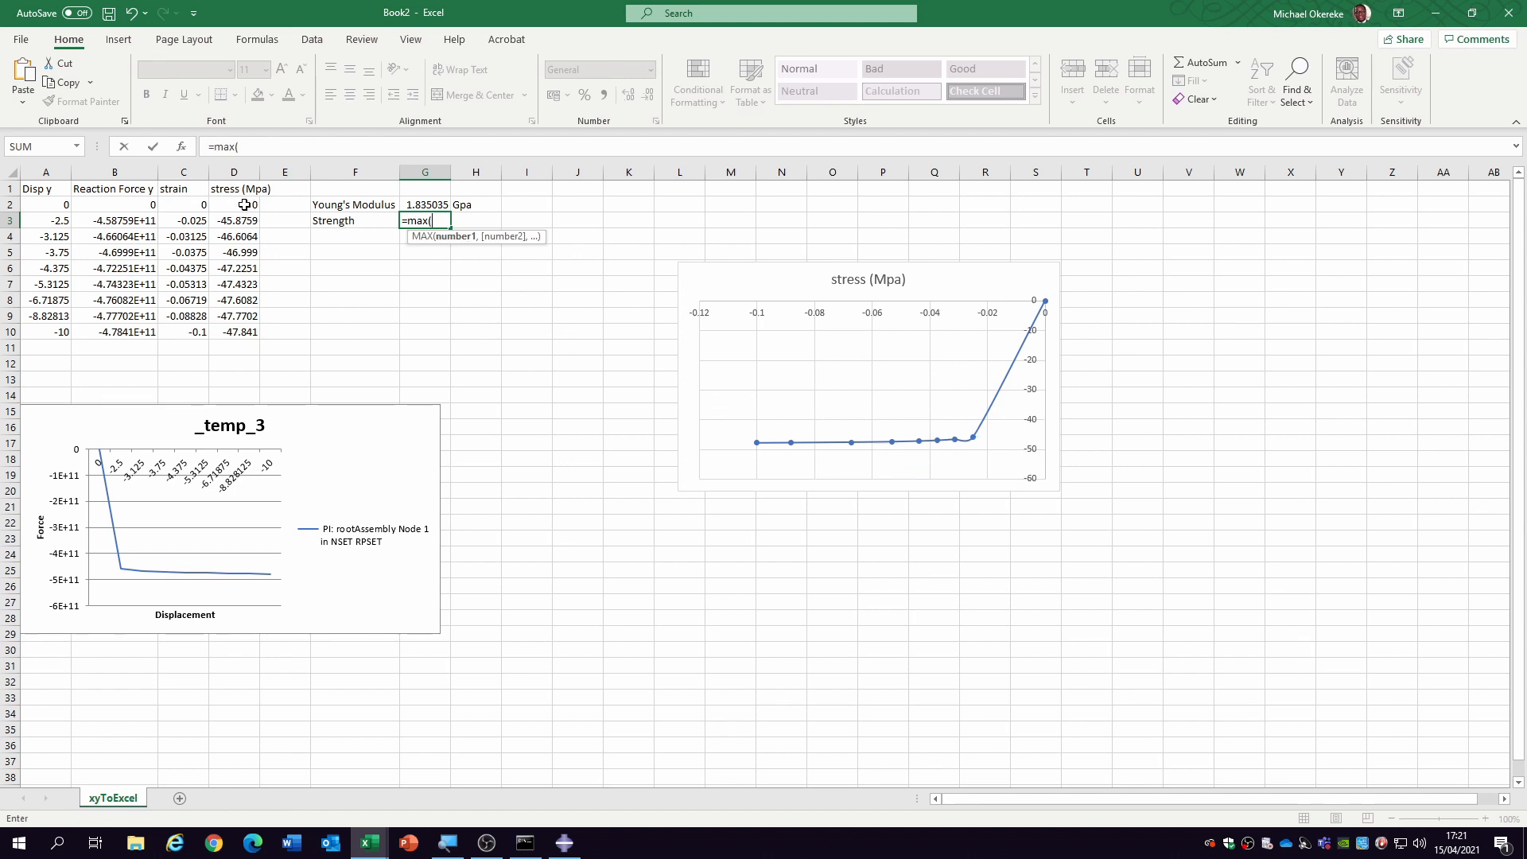
pyautogui.moveTo(238, 205); pyautogui.dragTo(255, 332)
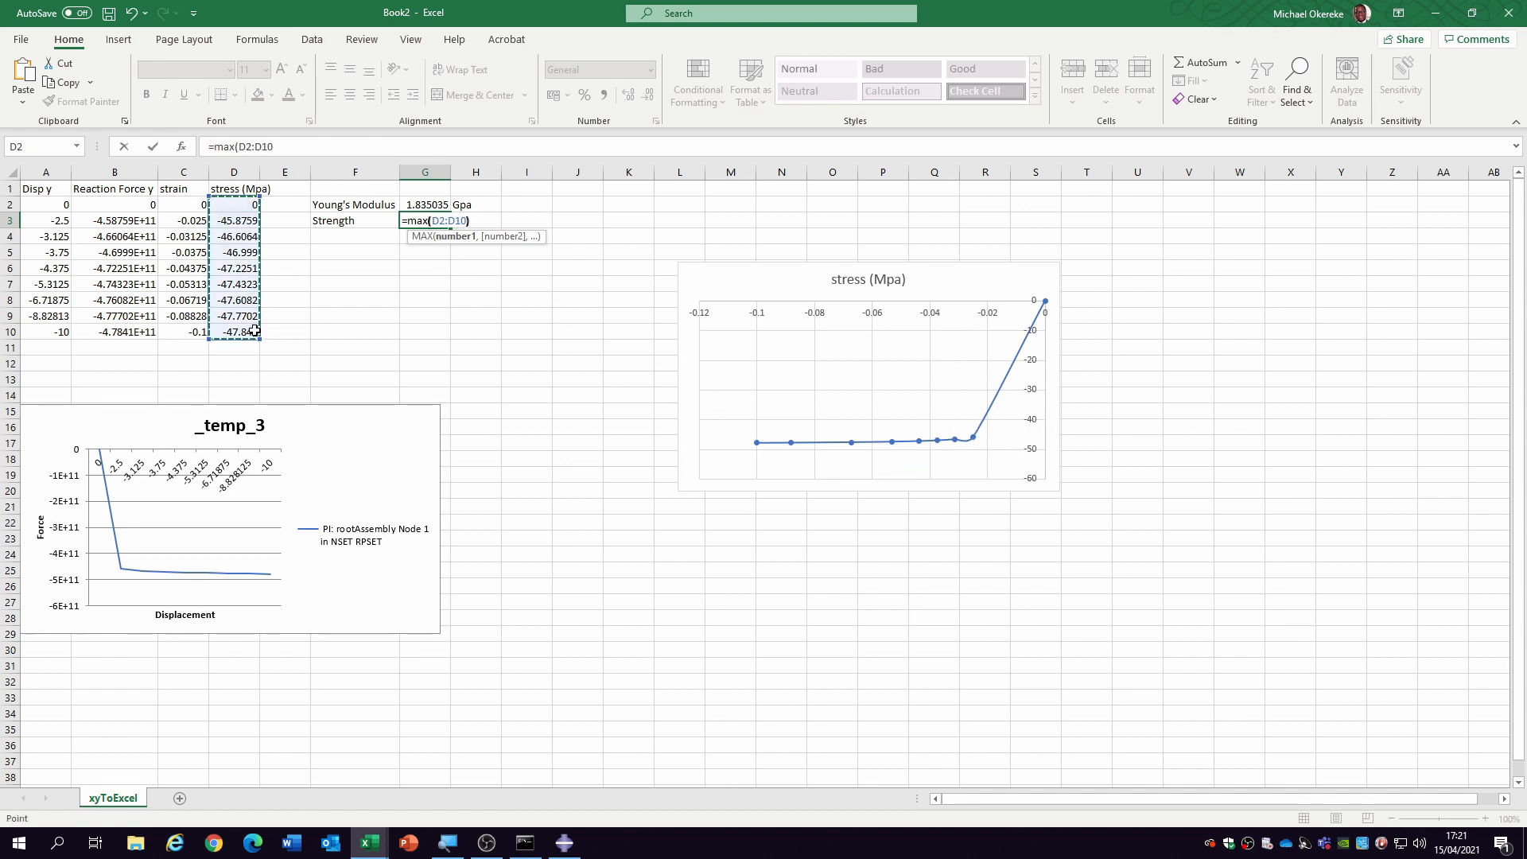
pyautogui.press('Return')
# - Change the strength formula in G3 to =MAX(ABS(D2:D10)) and enter the unit "Mpa" in H3
pyautogui.press('Up')
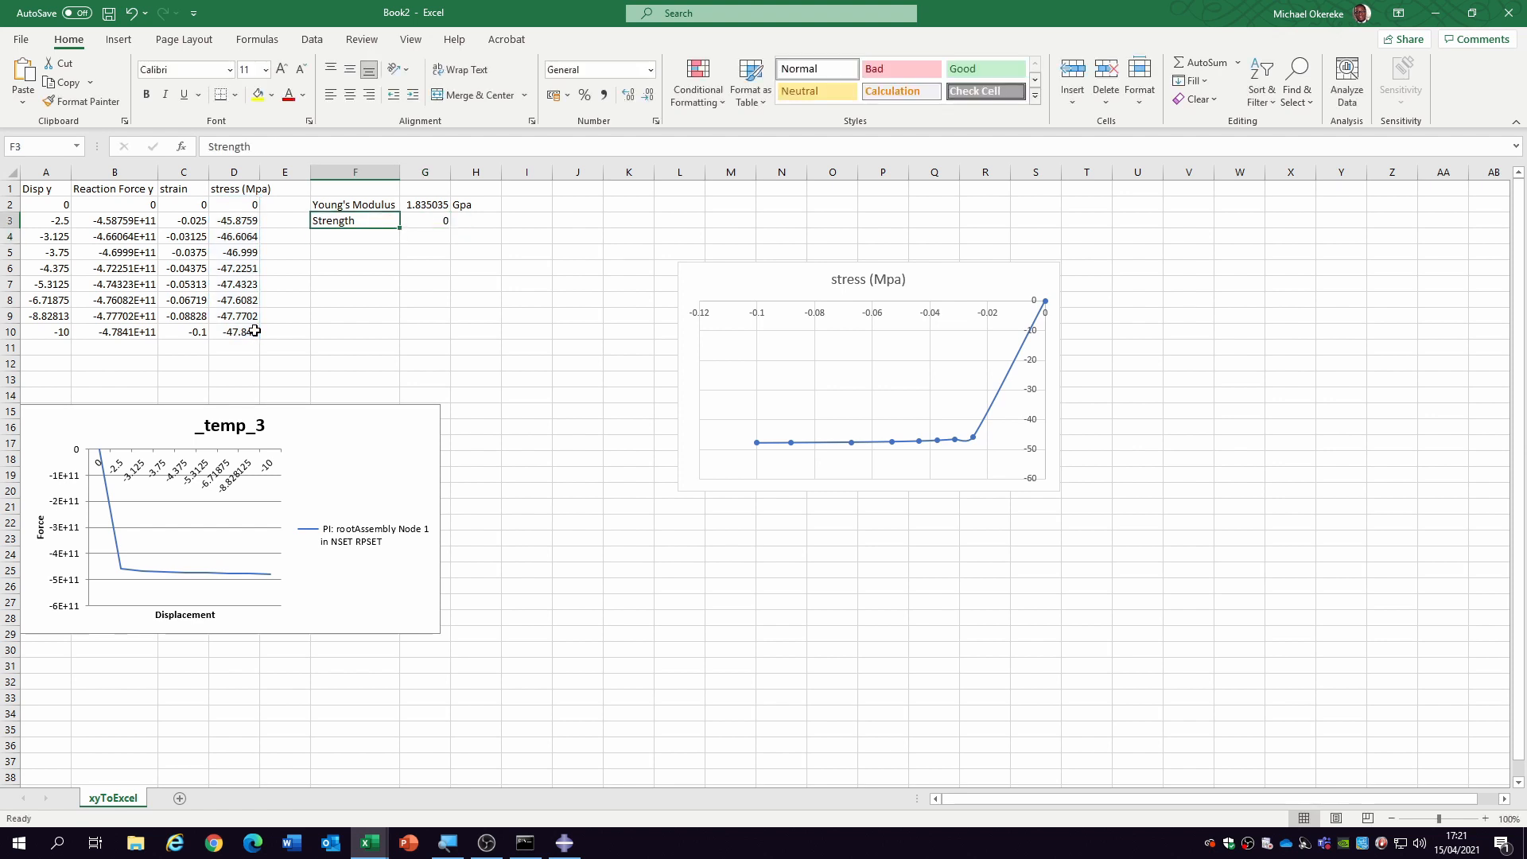
pyautogui.press('Right')
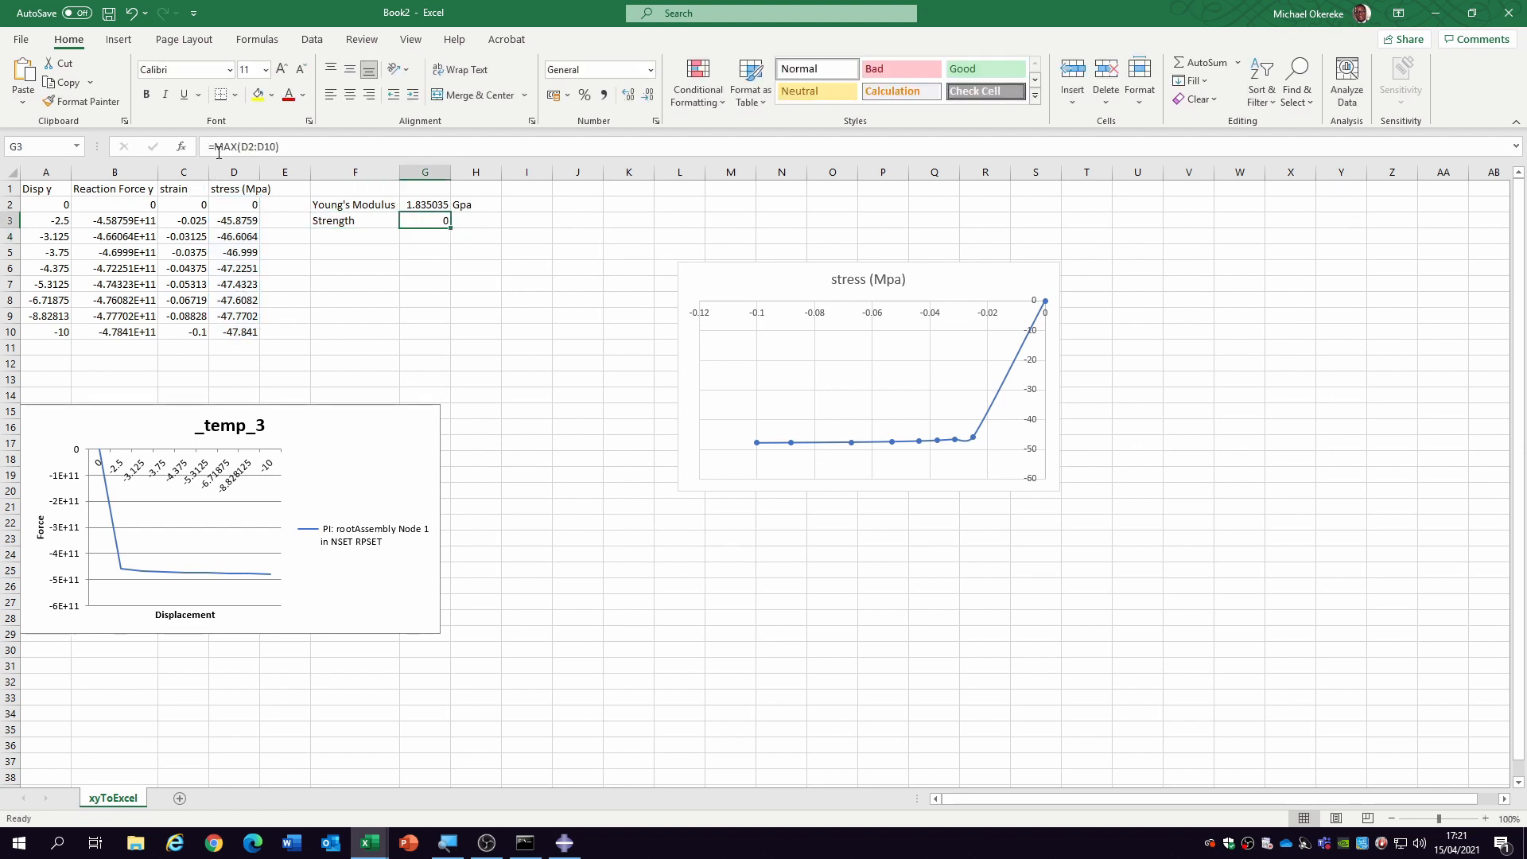
pyautogui.click(220, 149)
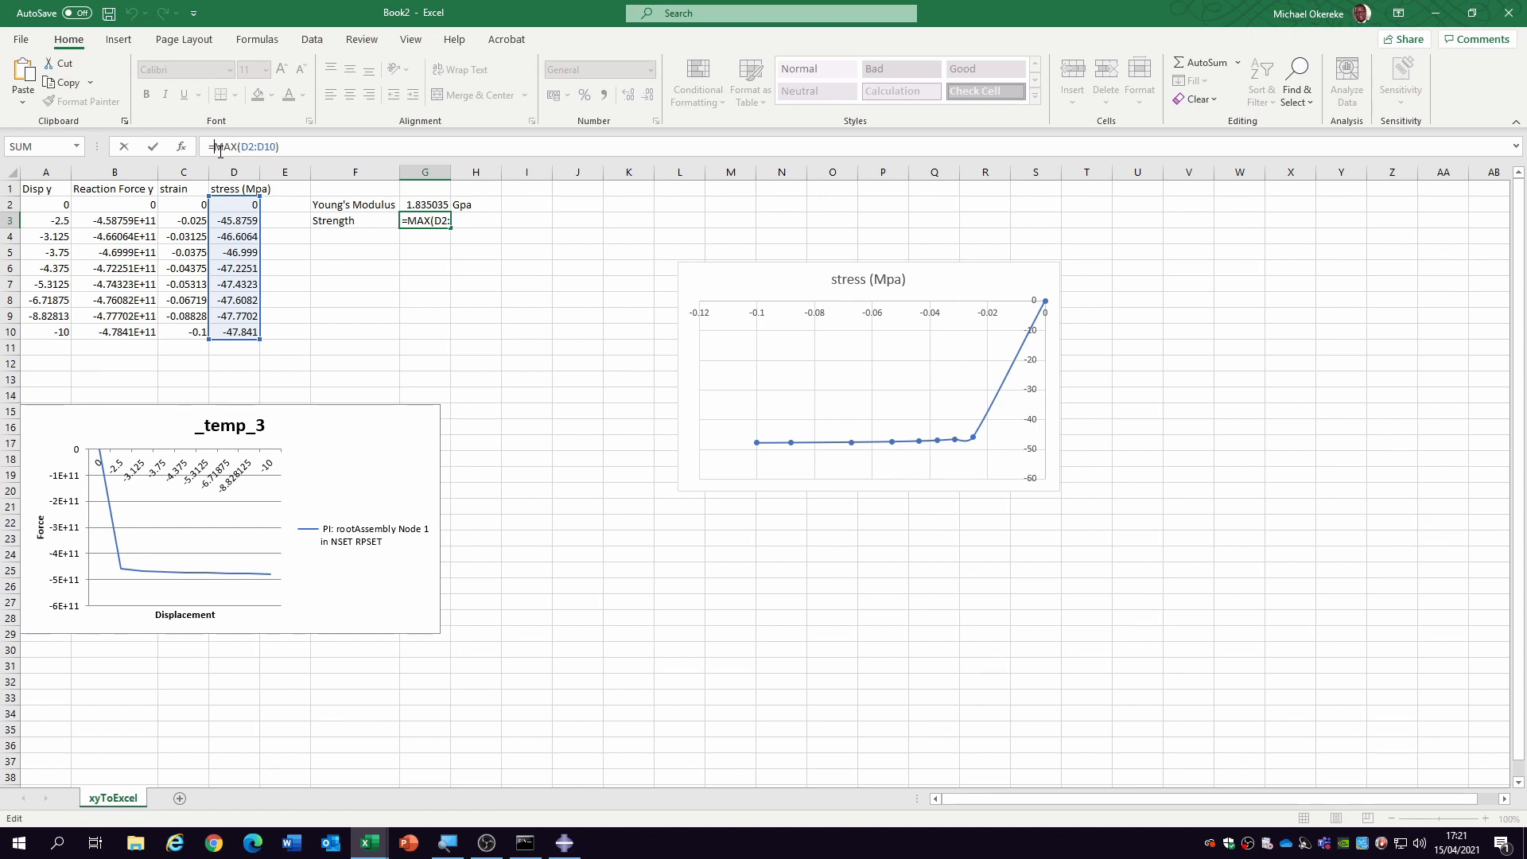
pyautogui.click(220, 151)
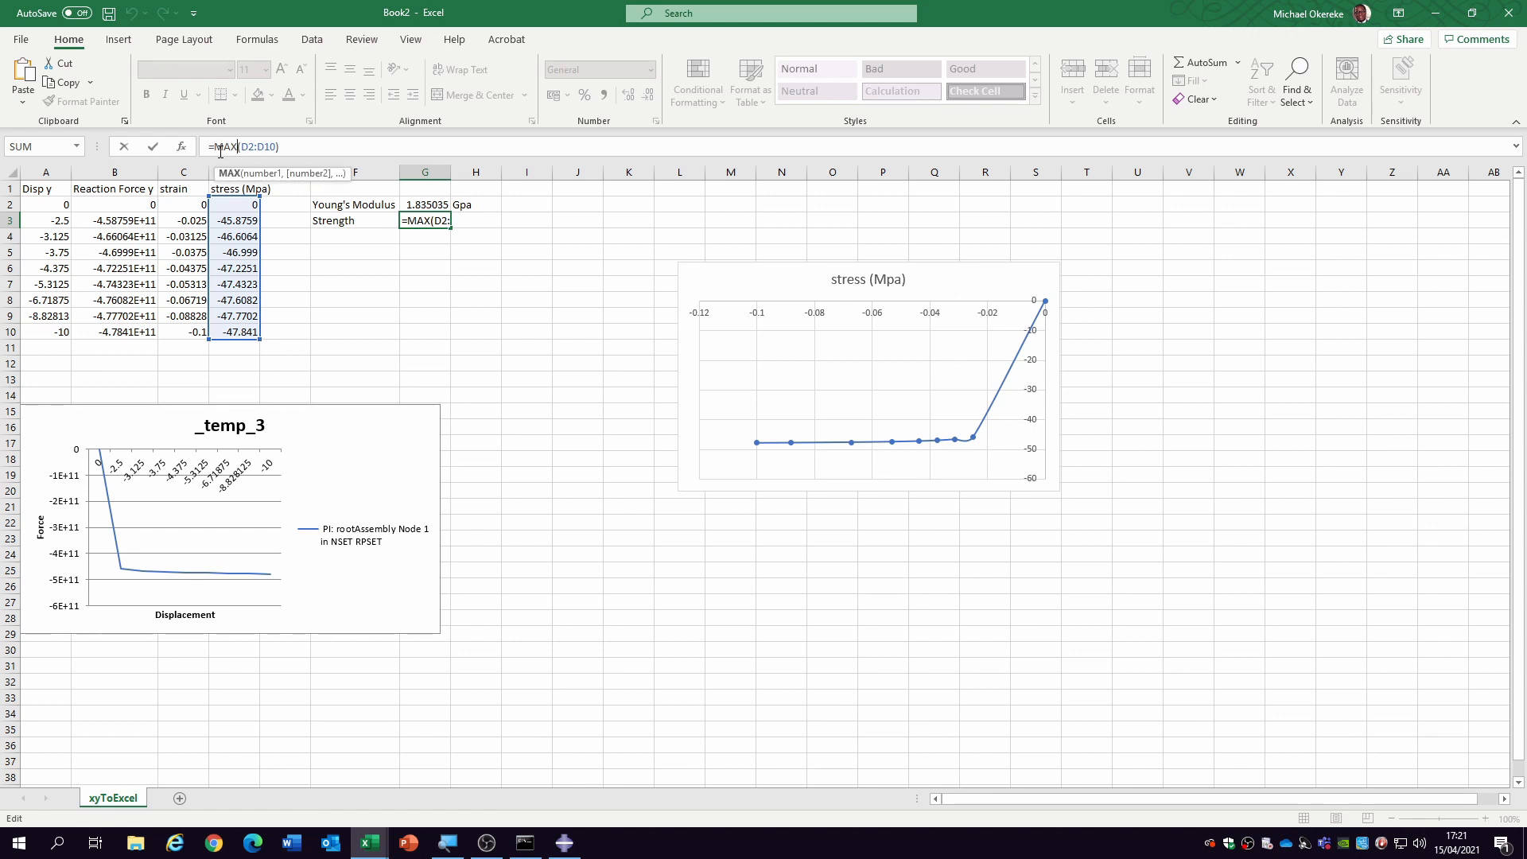
pyautogui.write('abs(')
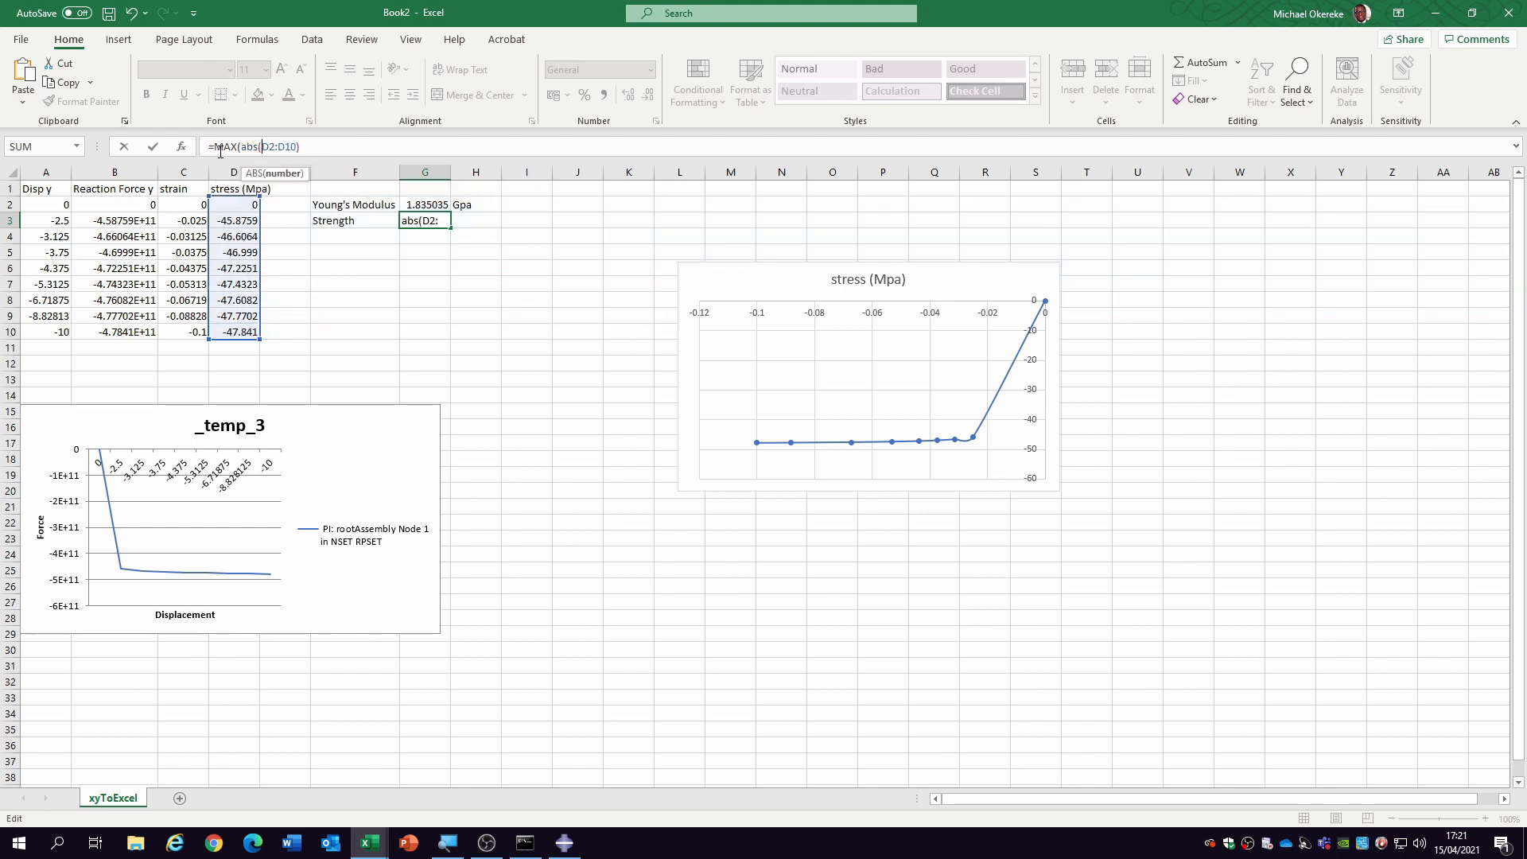
pyautogui.press('Right')
pyautogui.press('Right')
pyautogui.press('Right')
pyautogui.write(')')
pyautogui.press('Return')
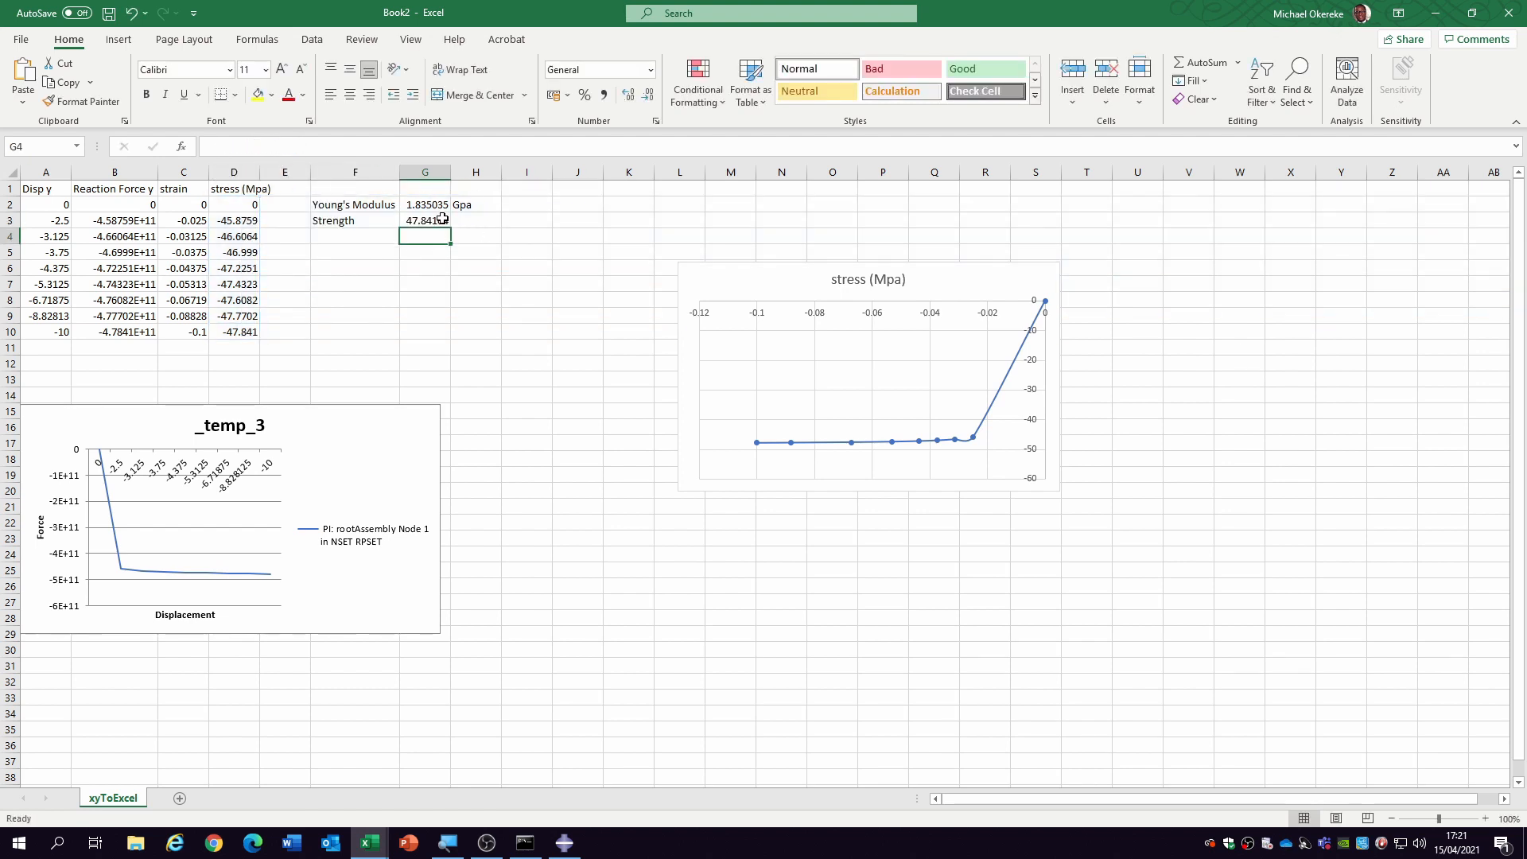
pyautogui.click(475, 222)
pyautogui.write('Mpa')
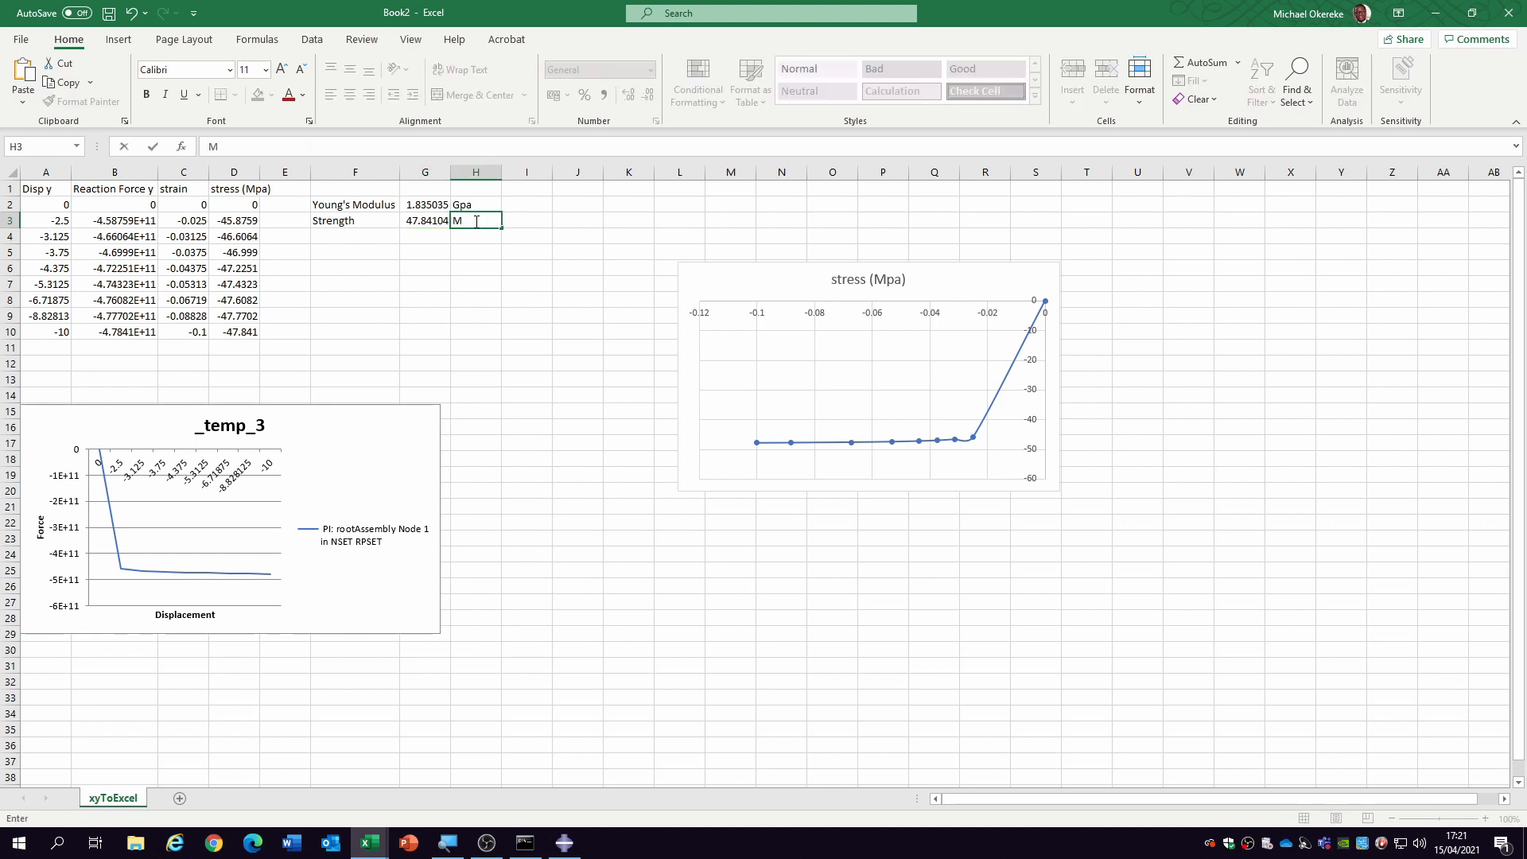
# - Complete the "Mpa" unit entry in H3 and apply all borders to the results table F2:H3
pyautogui.press('Return')
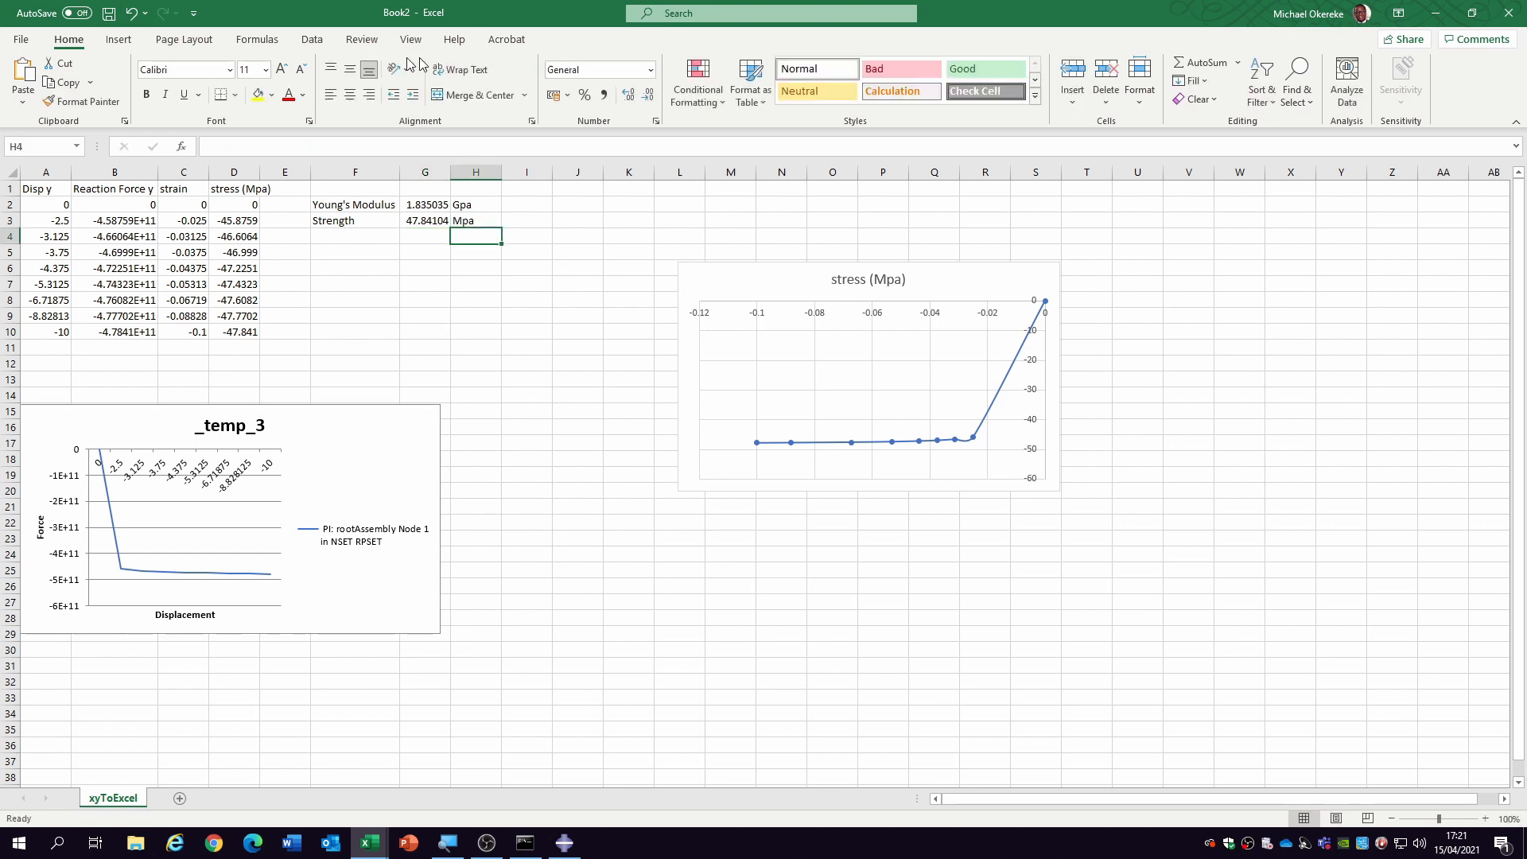
pyautogui.moveTo(344, 205); pyautogui.dragTo(487, 222)
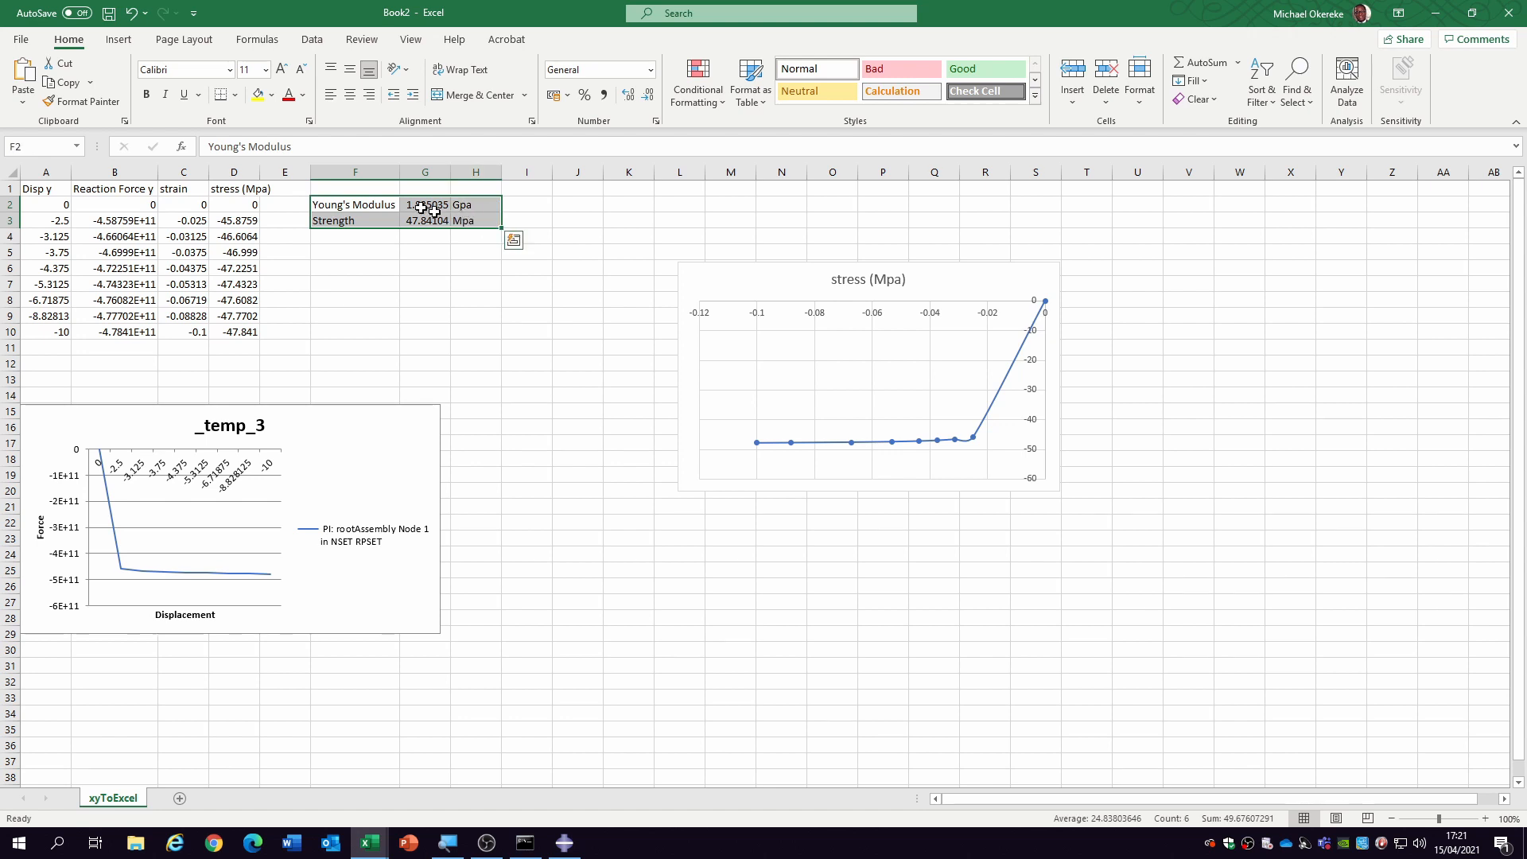
pyautogui.click(236, 94)
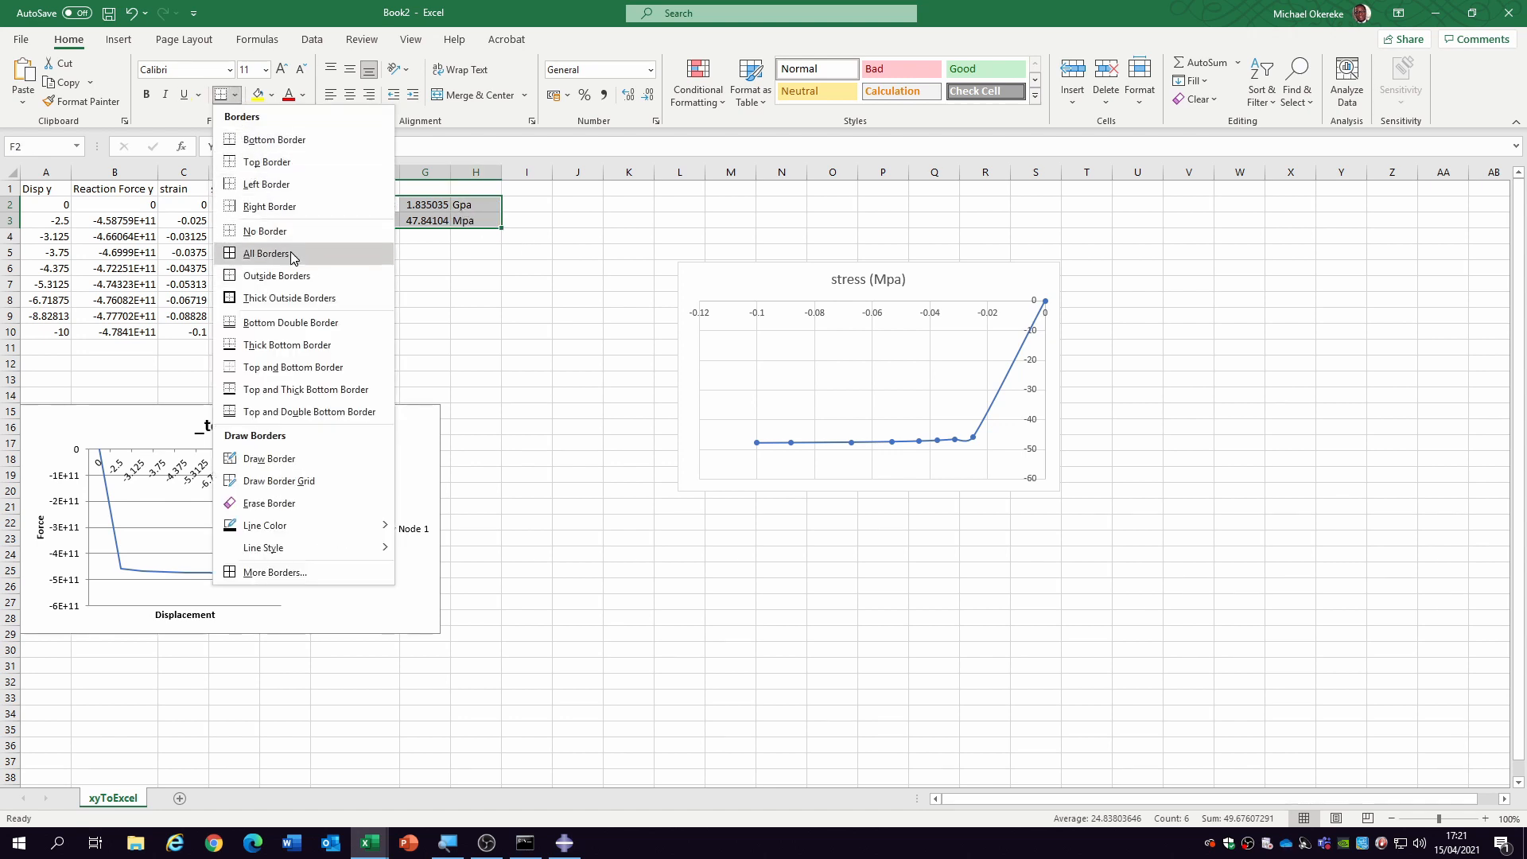
pyautogui.click(266, 253)
pyautogui.click(525, 332)
# - Delete the _temp_3 force-displacement chart from the sheet
pyautogui.click(780, 275)
pyautogui.click(325, 414)
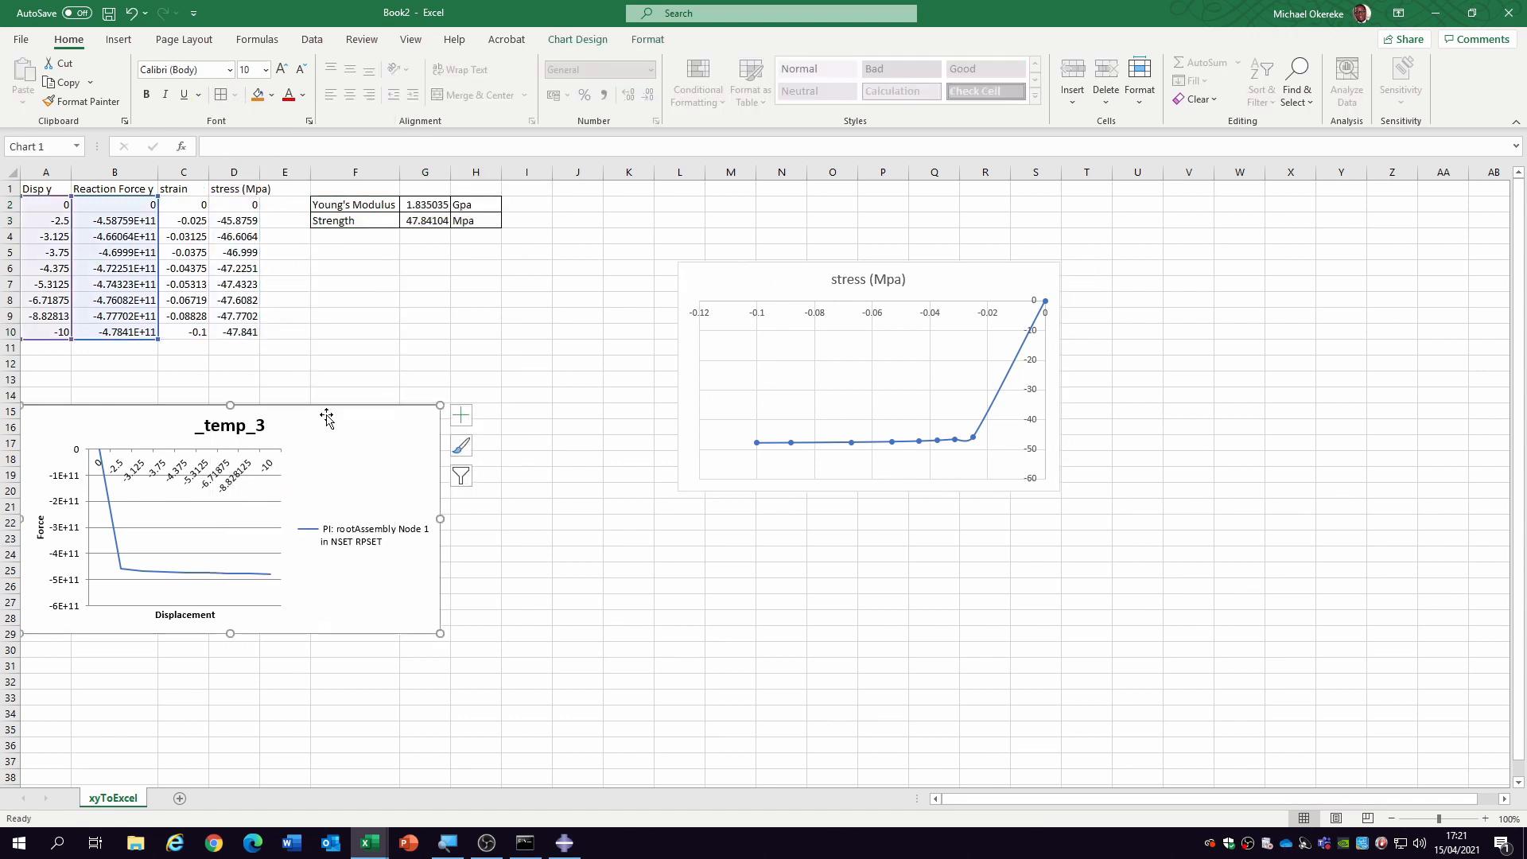
pyautogui.press('Delete')
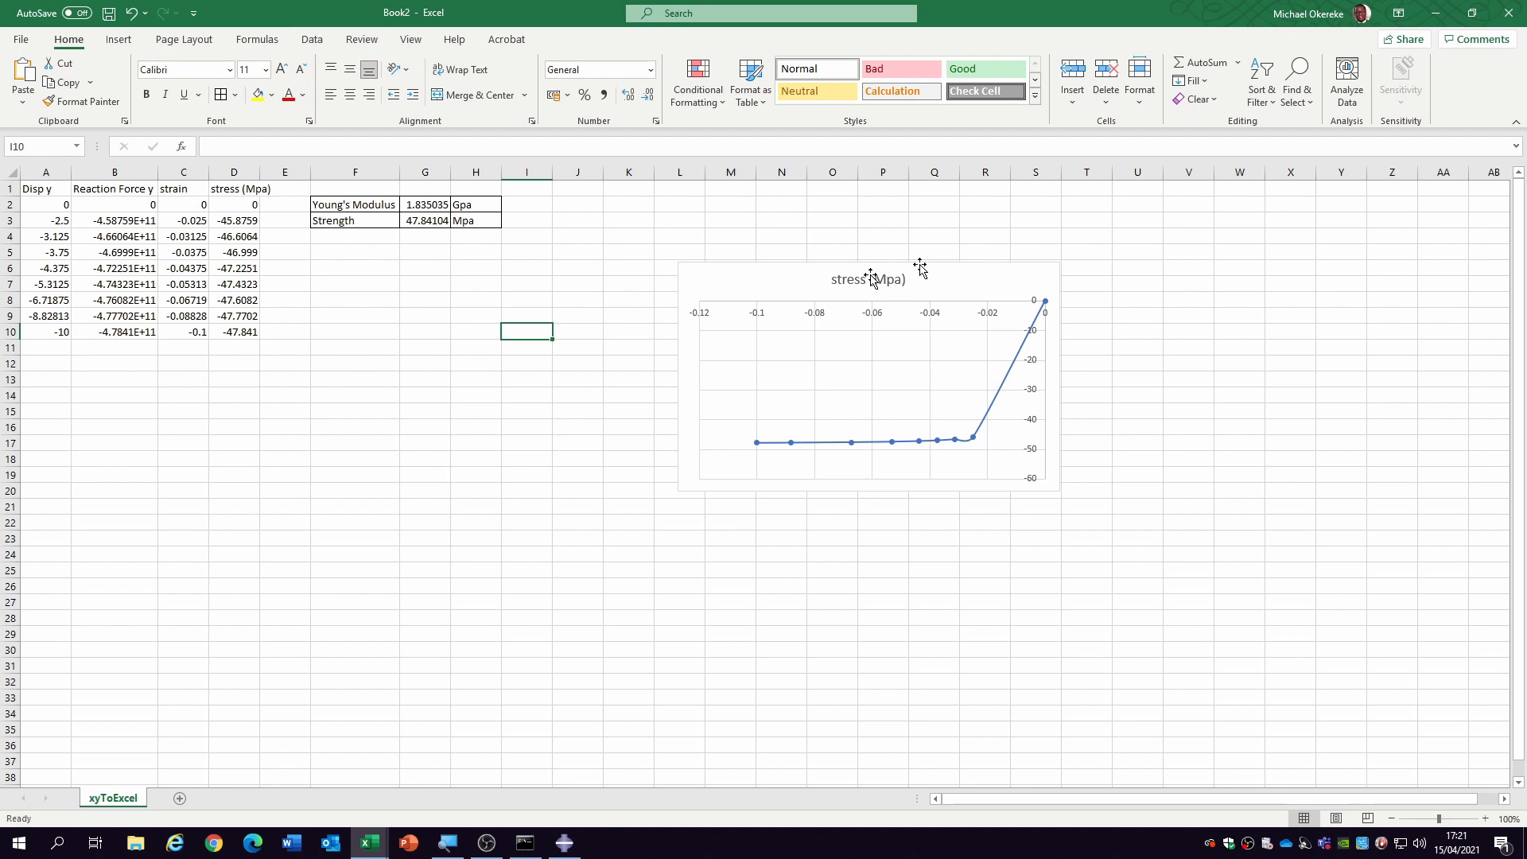
# - Move the stress (Mpa) chart directly beneath the results table and enlarge it to reach about column N, row 24
pyautogui.moveTo(783, 279); pyautogui.dragTo(428, 264)
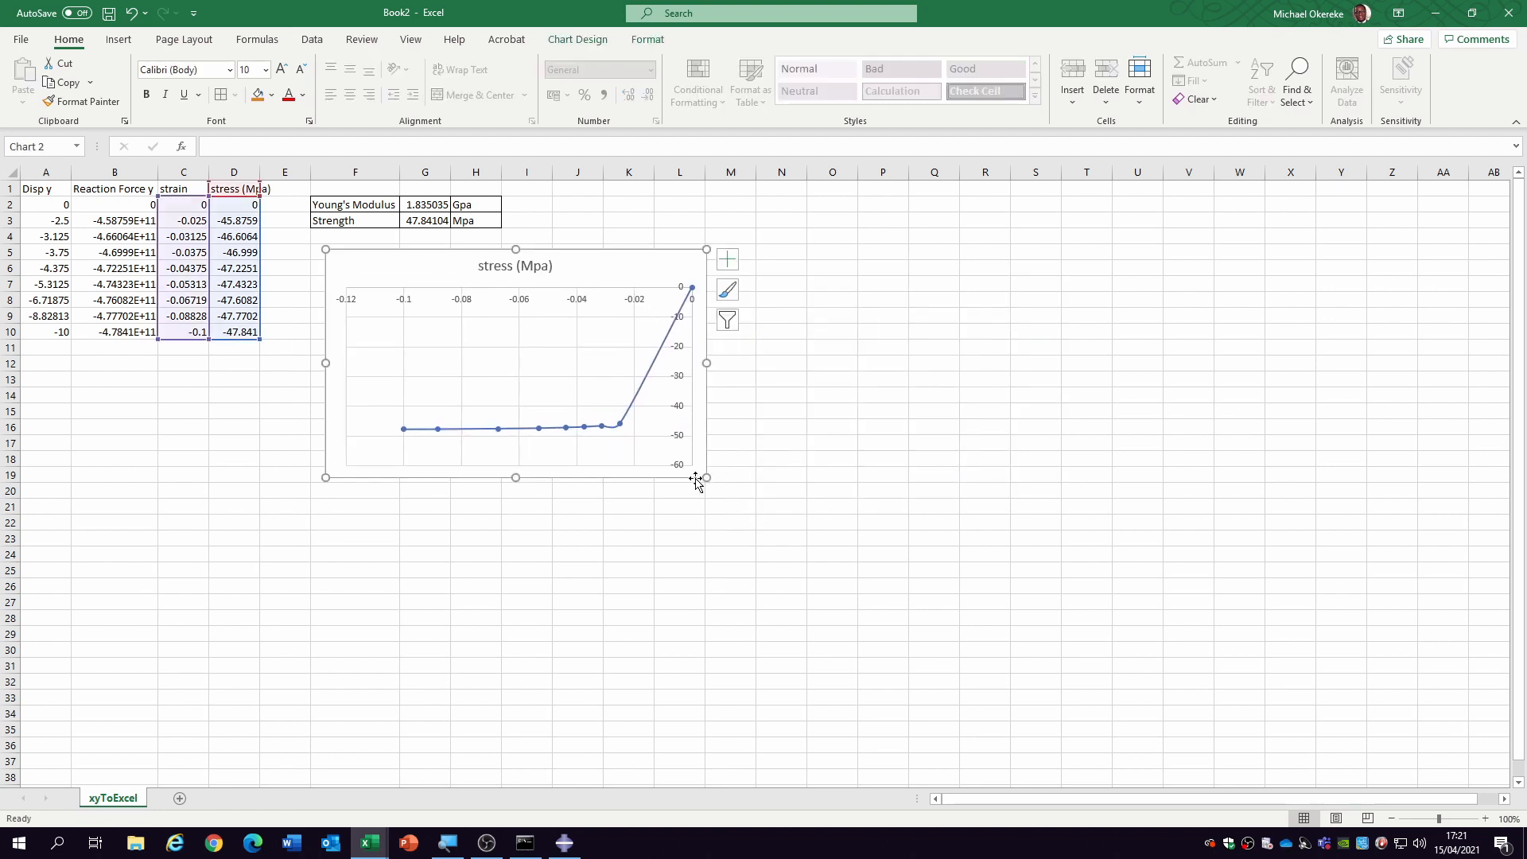
pyautogui.moveTo(707, 478); pyautogui.dragTo(787, 555)
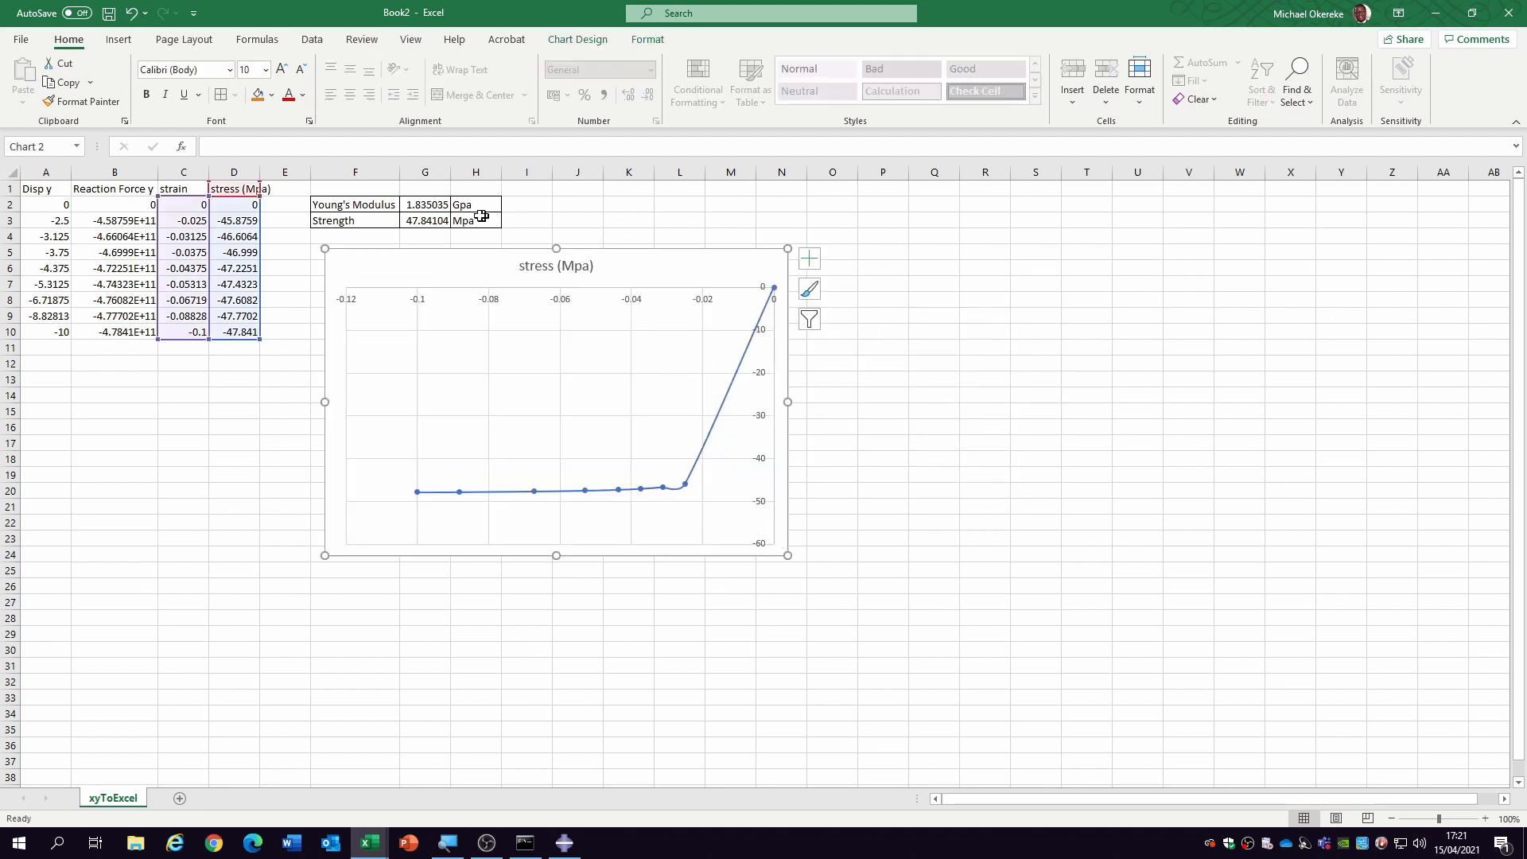
pyautogui.click(271, 424)
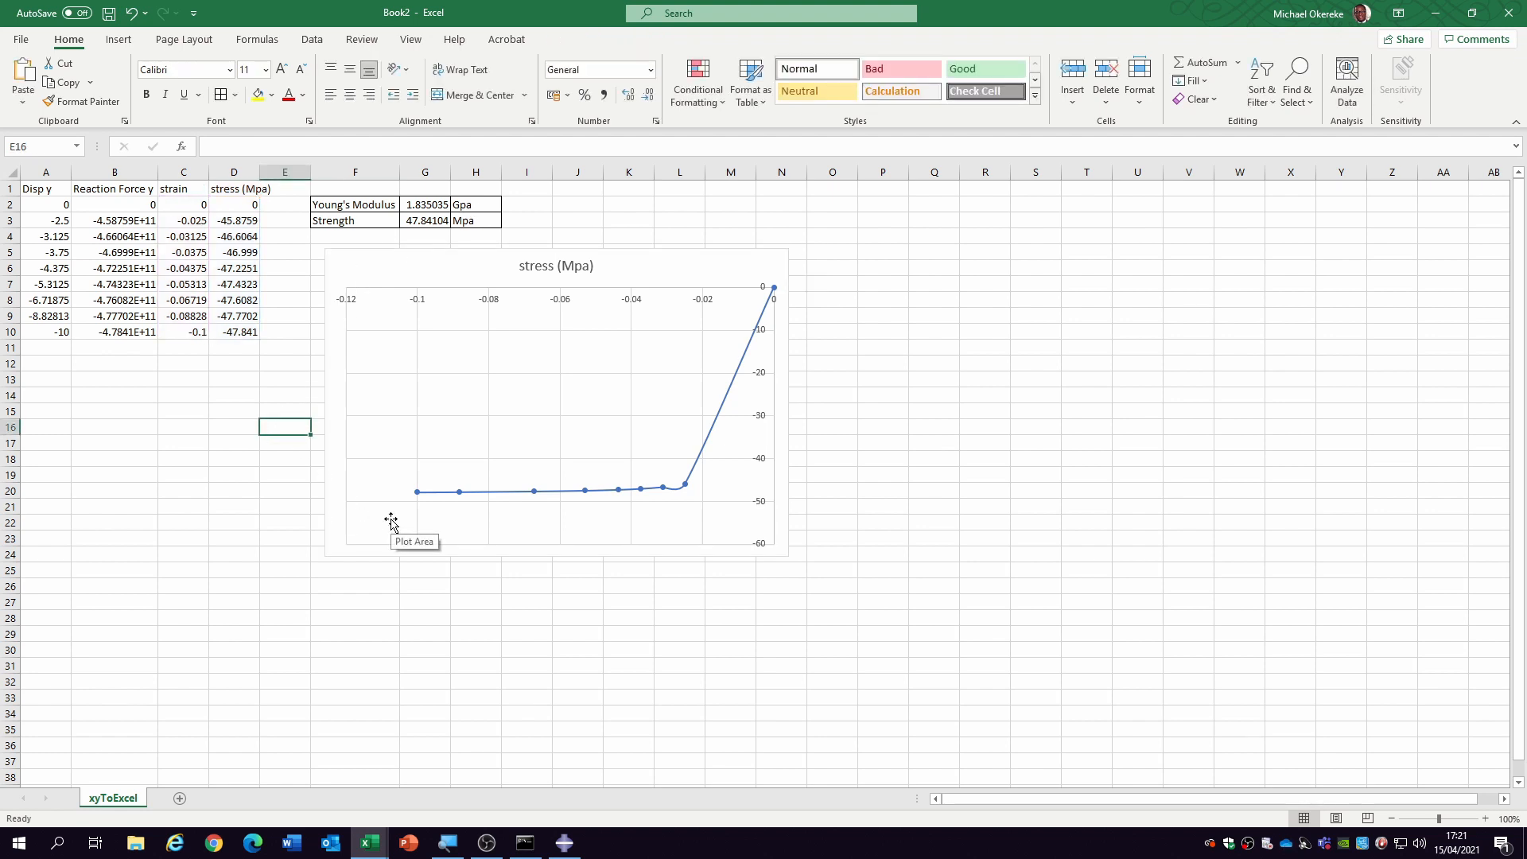
# - Autofit column D to its stress values and shift the stress chart slightly away from the results table
pyautogui.doubleClick(259, 172)
pyautogui.moveTo(467, 266); pyautogui.dragTo(516, 280)
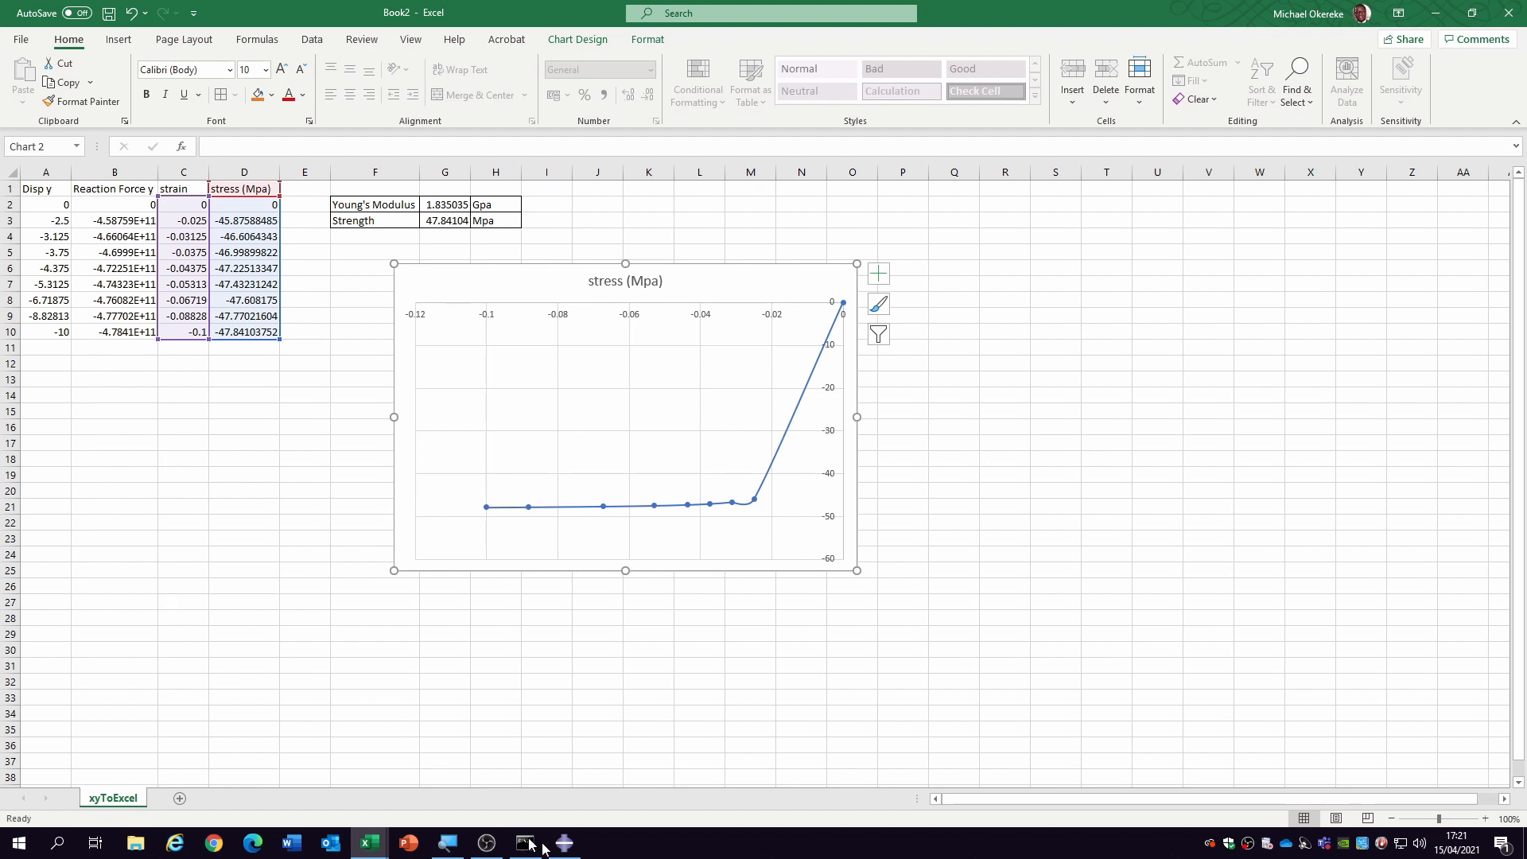
pyautogui.moveTo(565, 847)
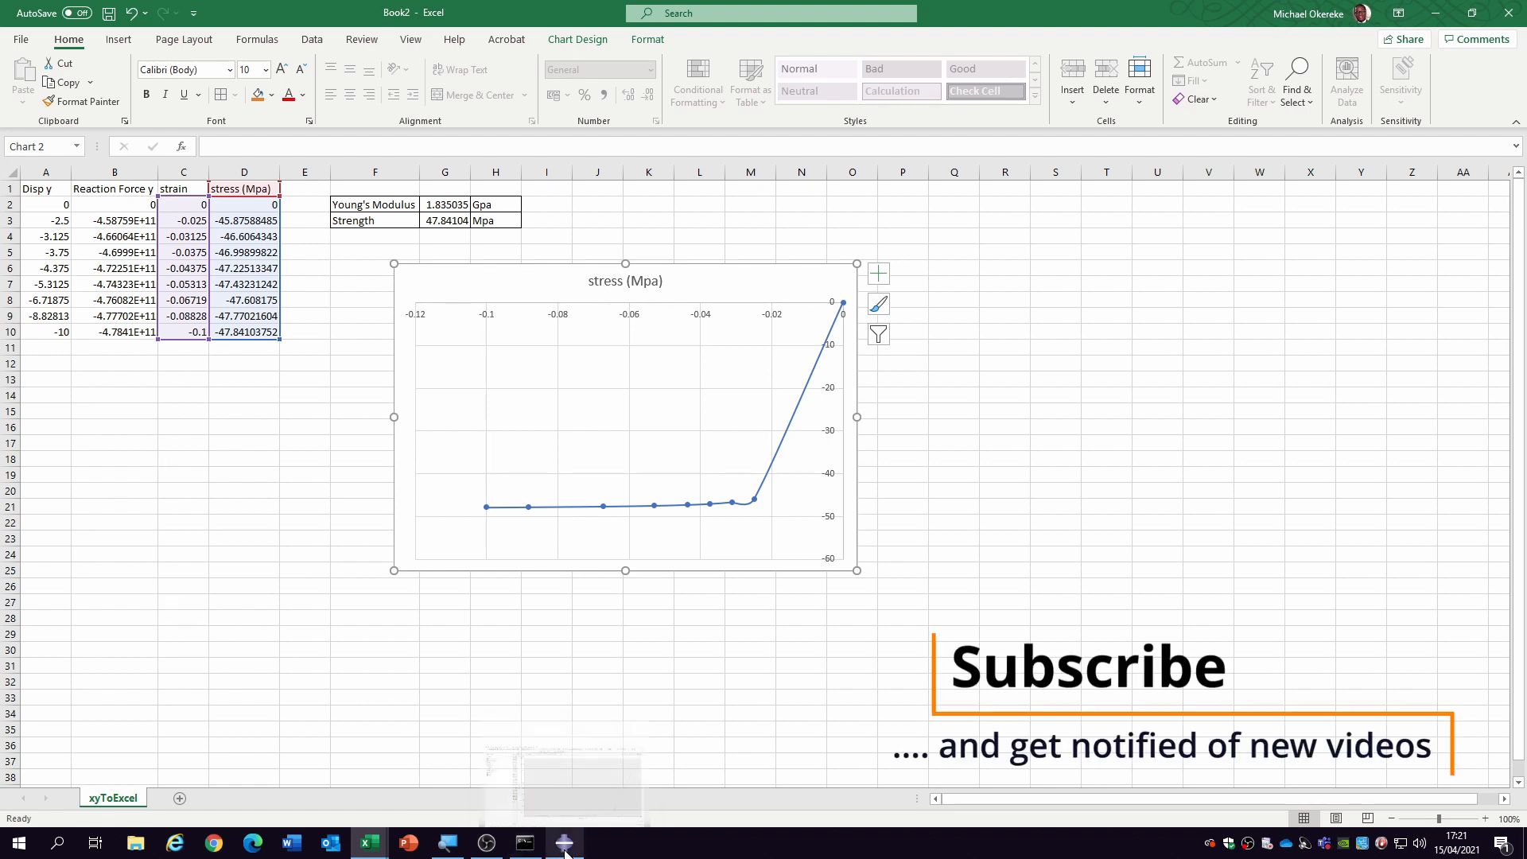
pyautogui.click(339, 675)
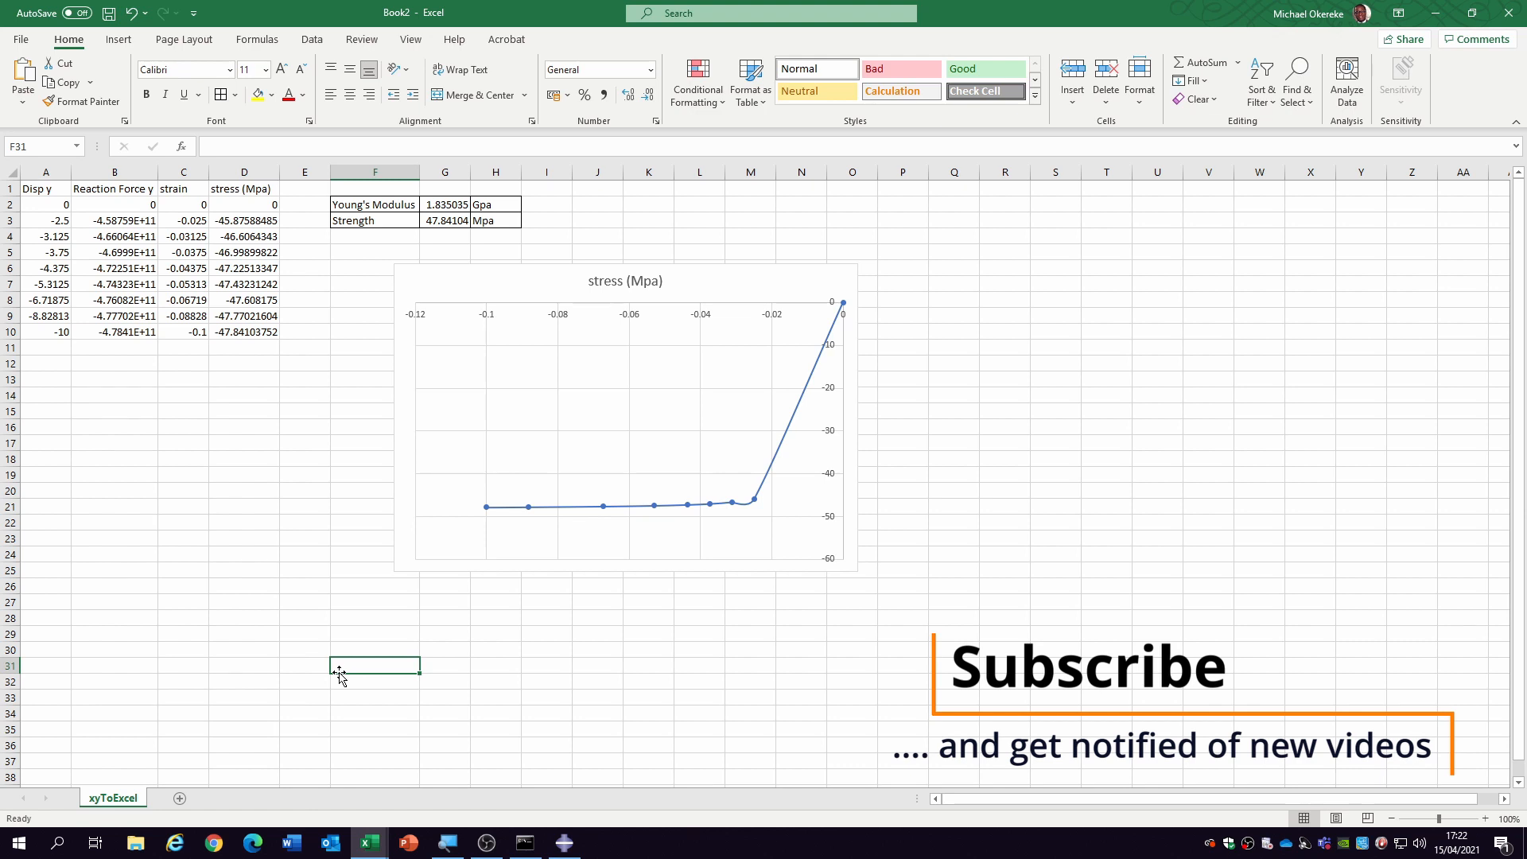